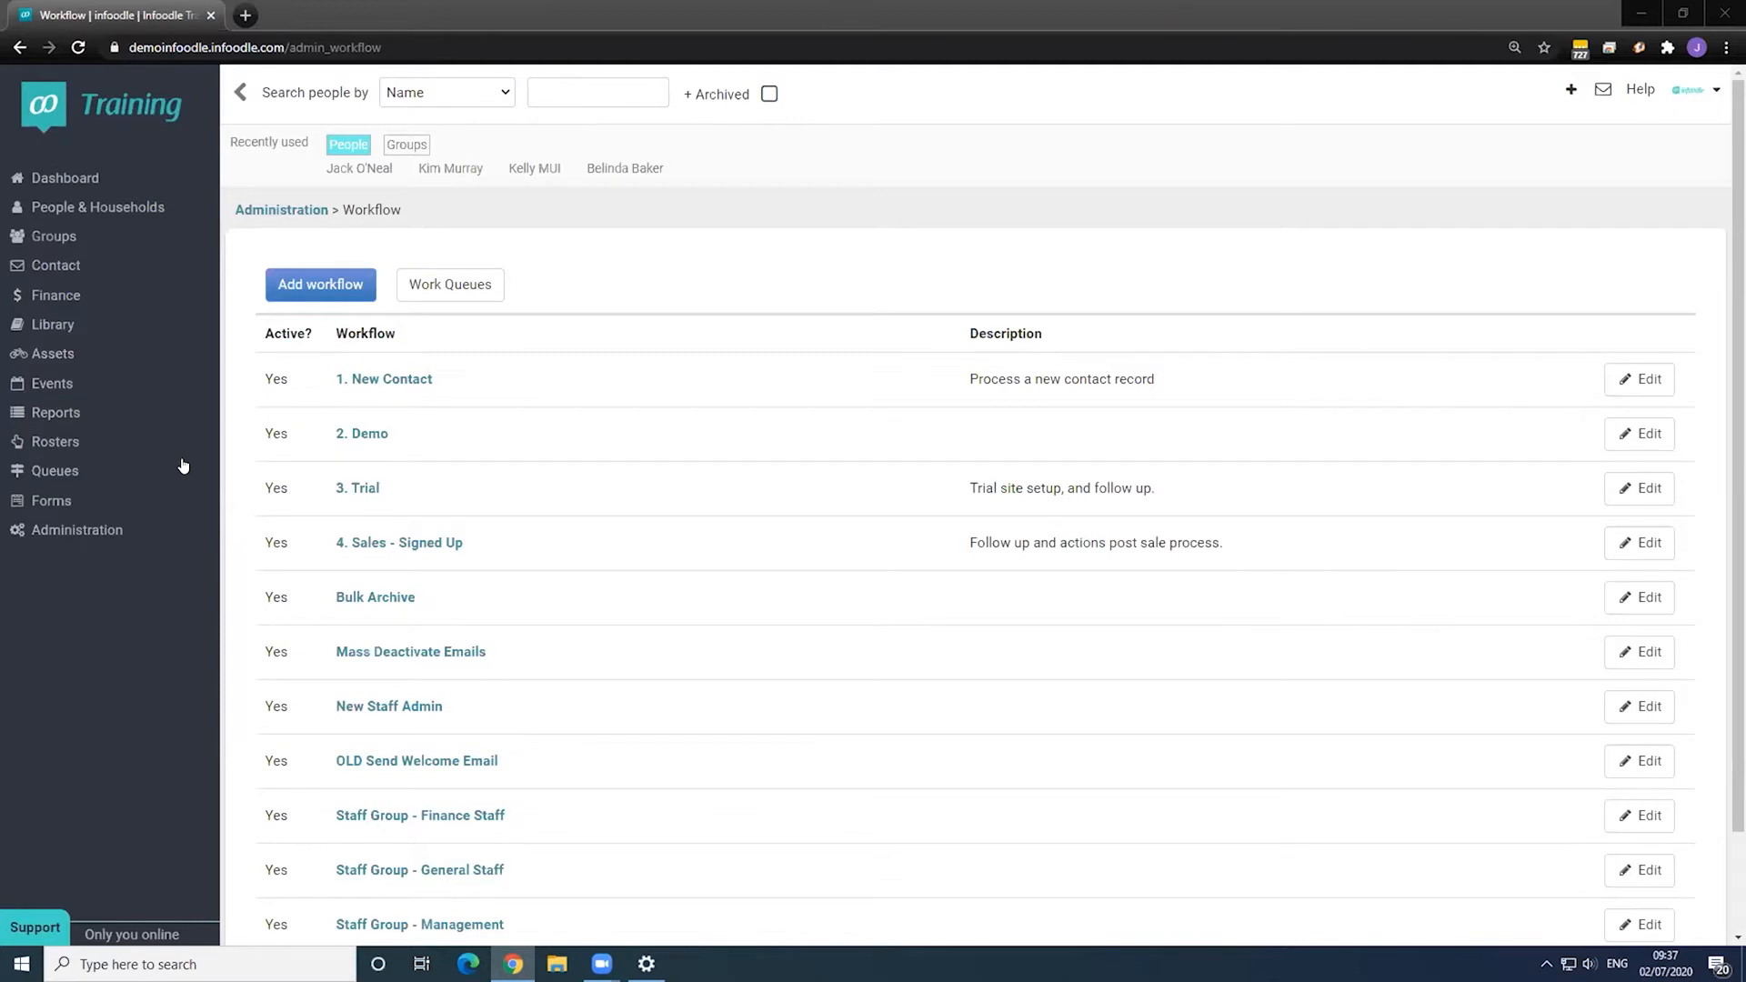
# - Open the Administration page listing Packages & Views, Roles, Custom fields and Workflow
pyautogui.click(748, 347)
pyautogui.click(73, 532)
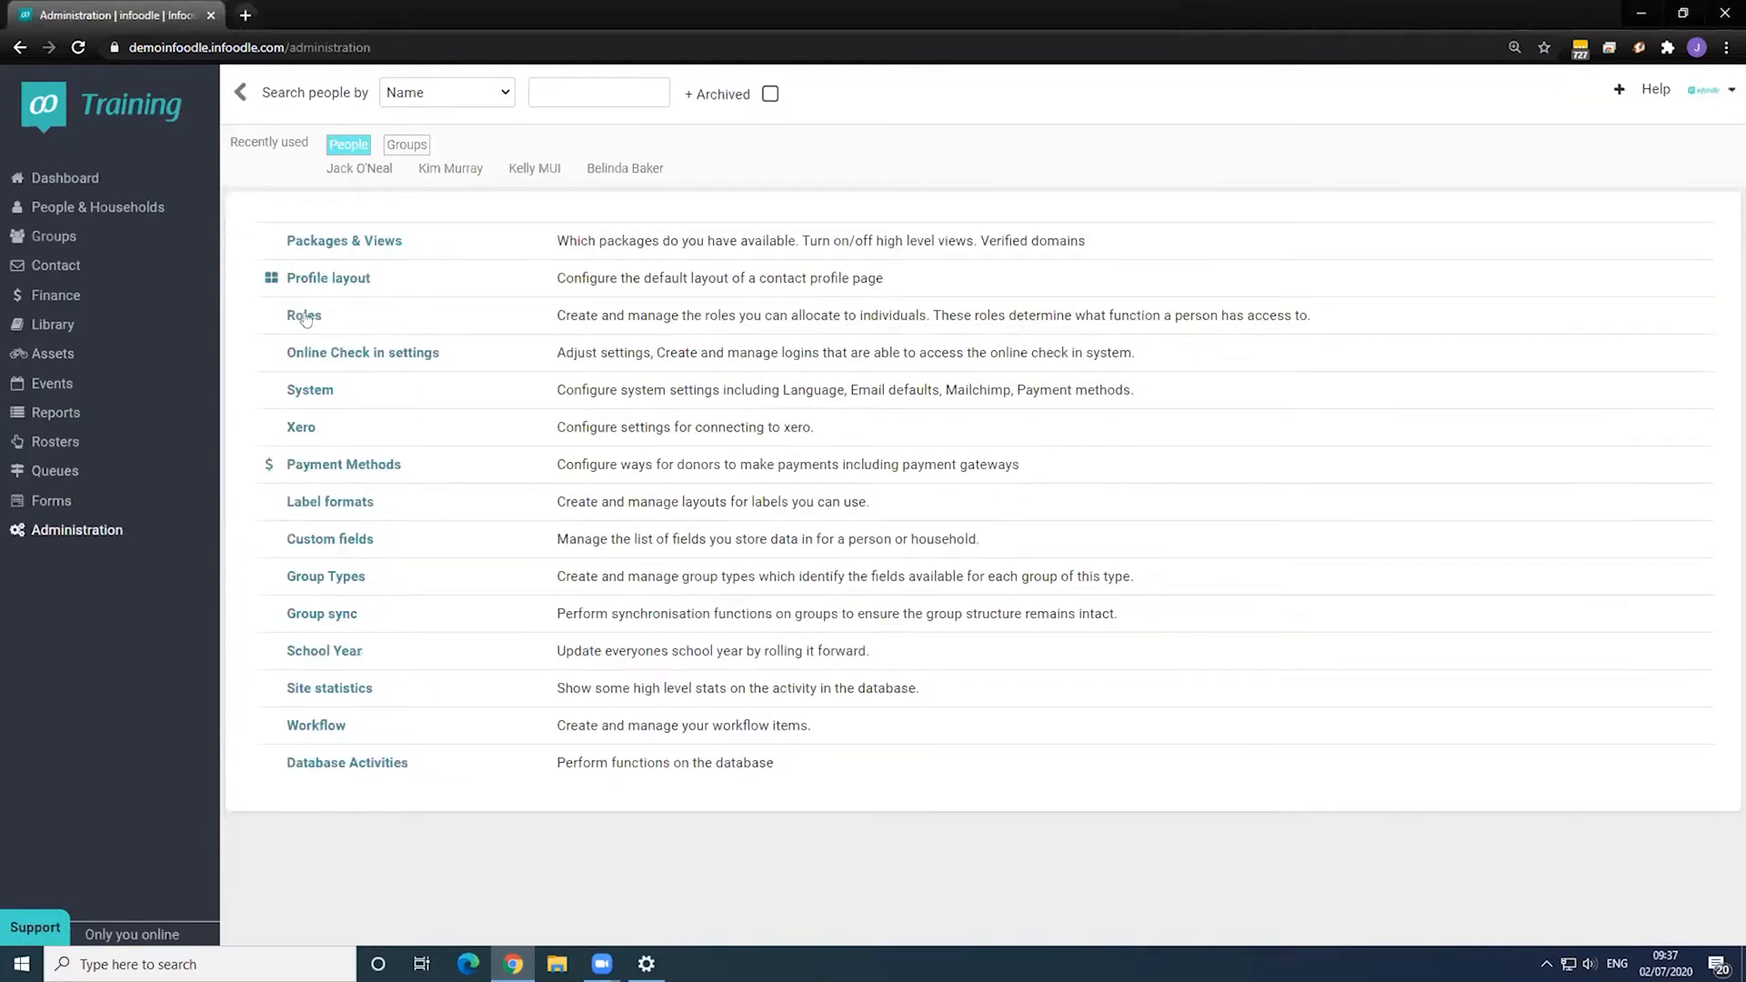
pyautogui.click(304, 315)
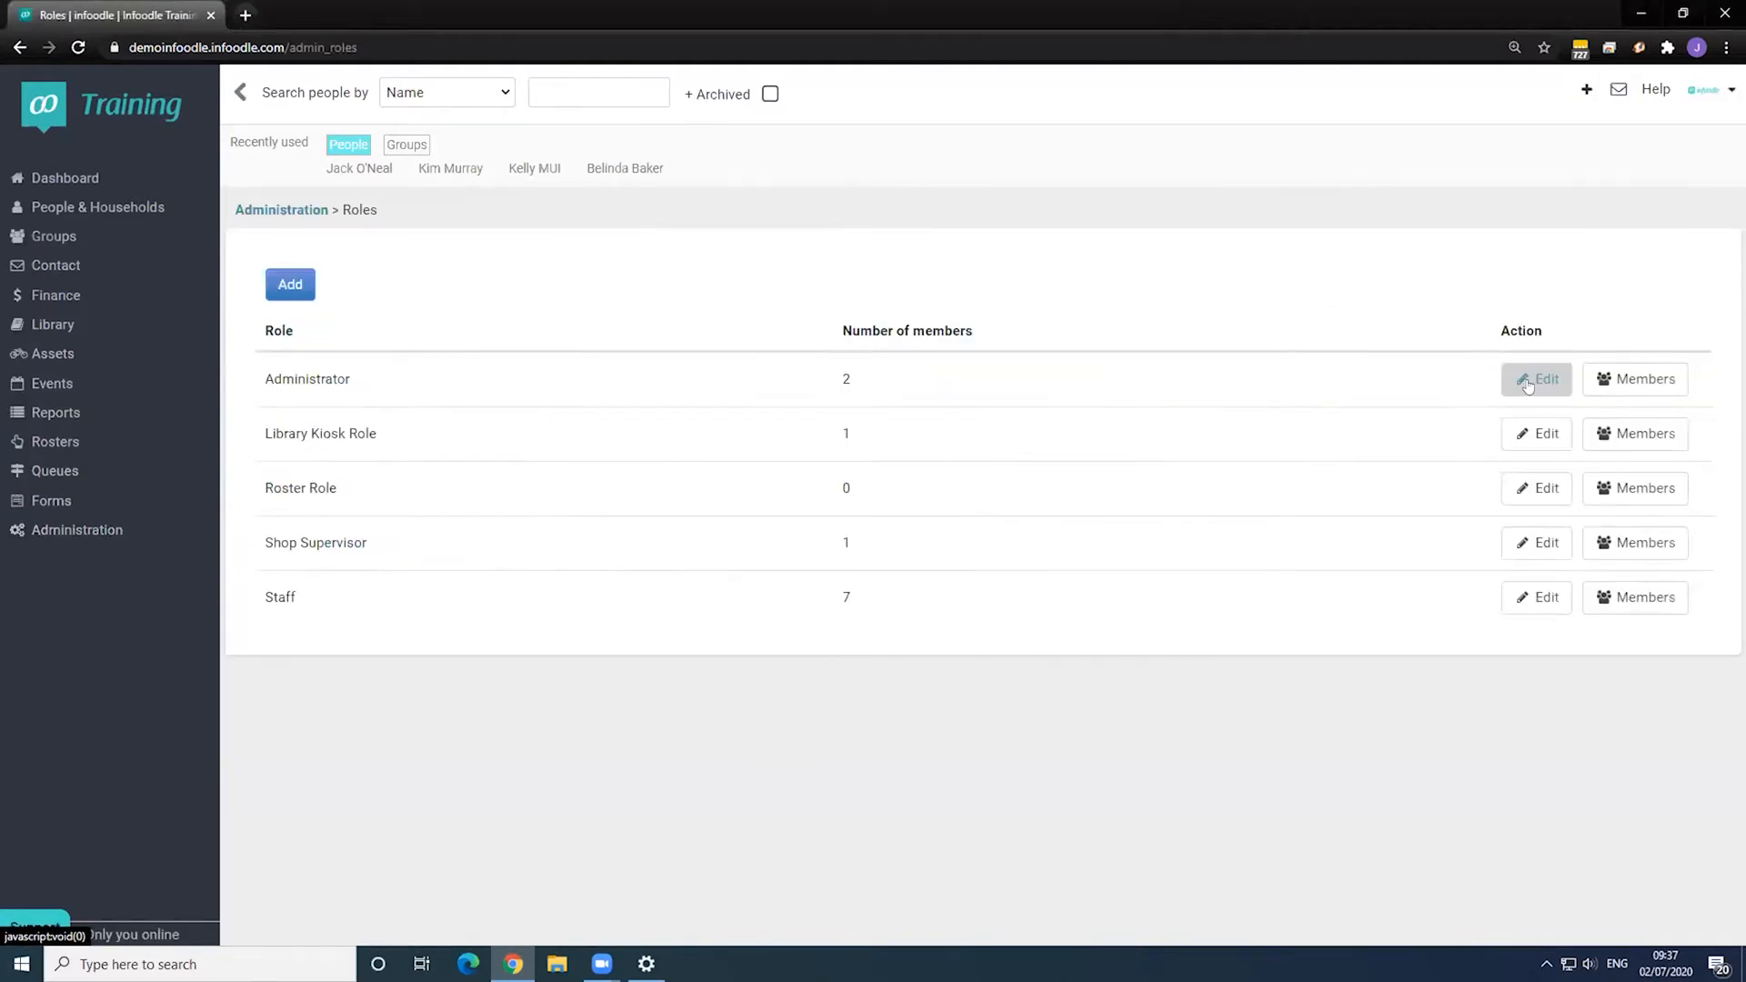
pyautogui.doubleClick(280, 598)
pyautogui.click(1537, 597)
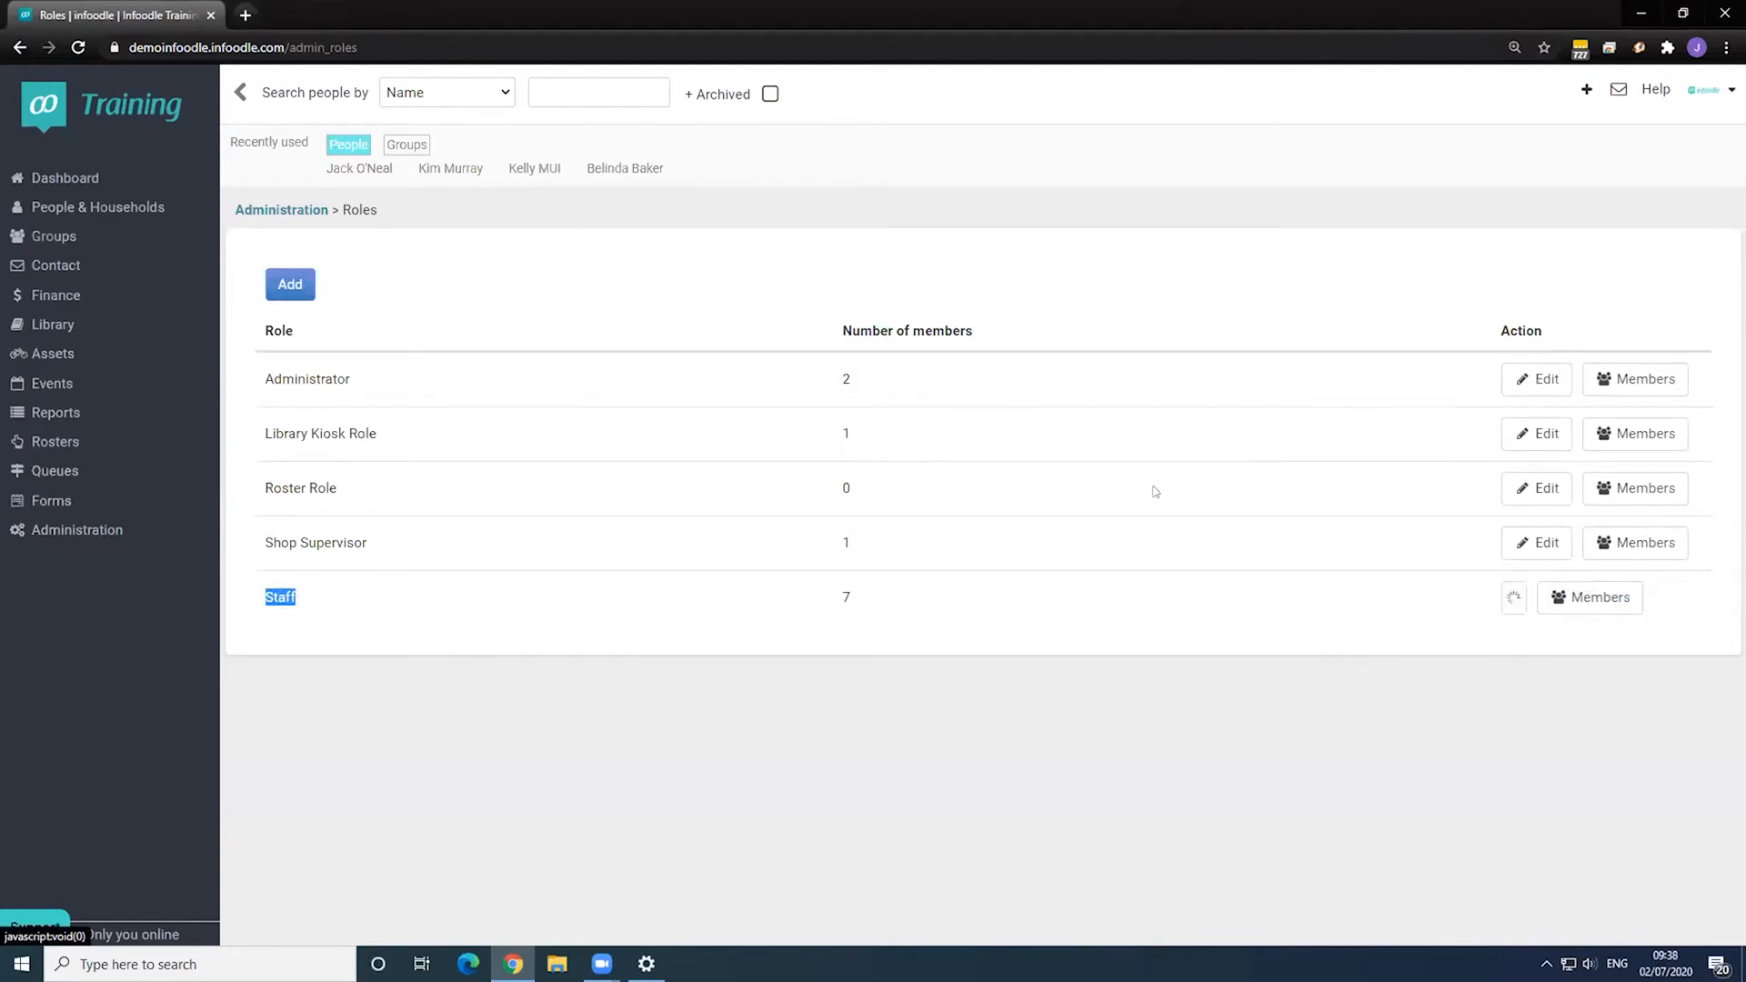
pyautogui.scroll(-14, 474, 447)
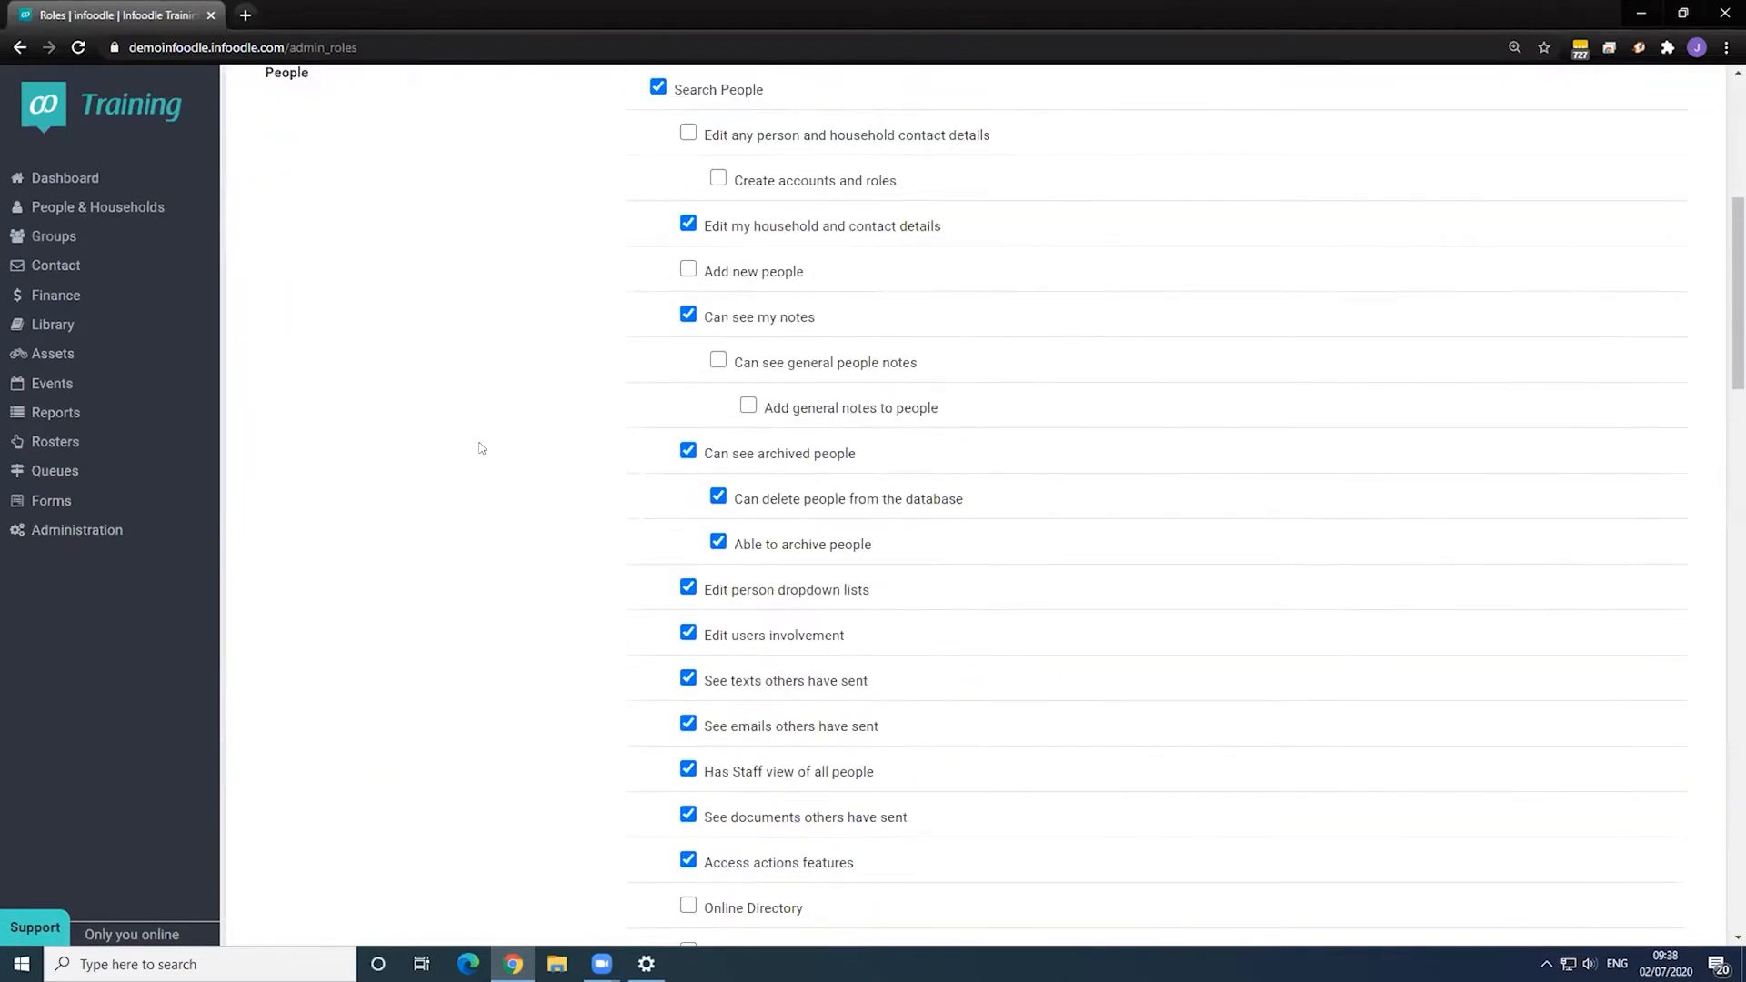
pyautogui.scroll(-14, 475, 445)
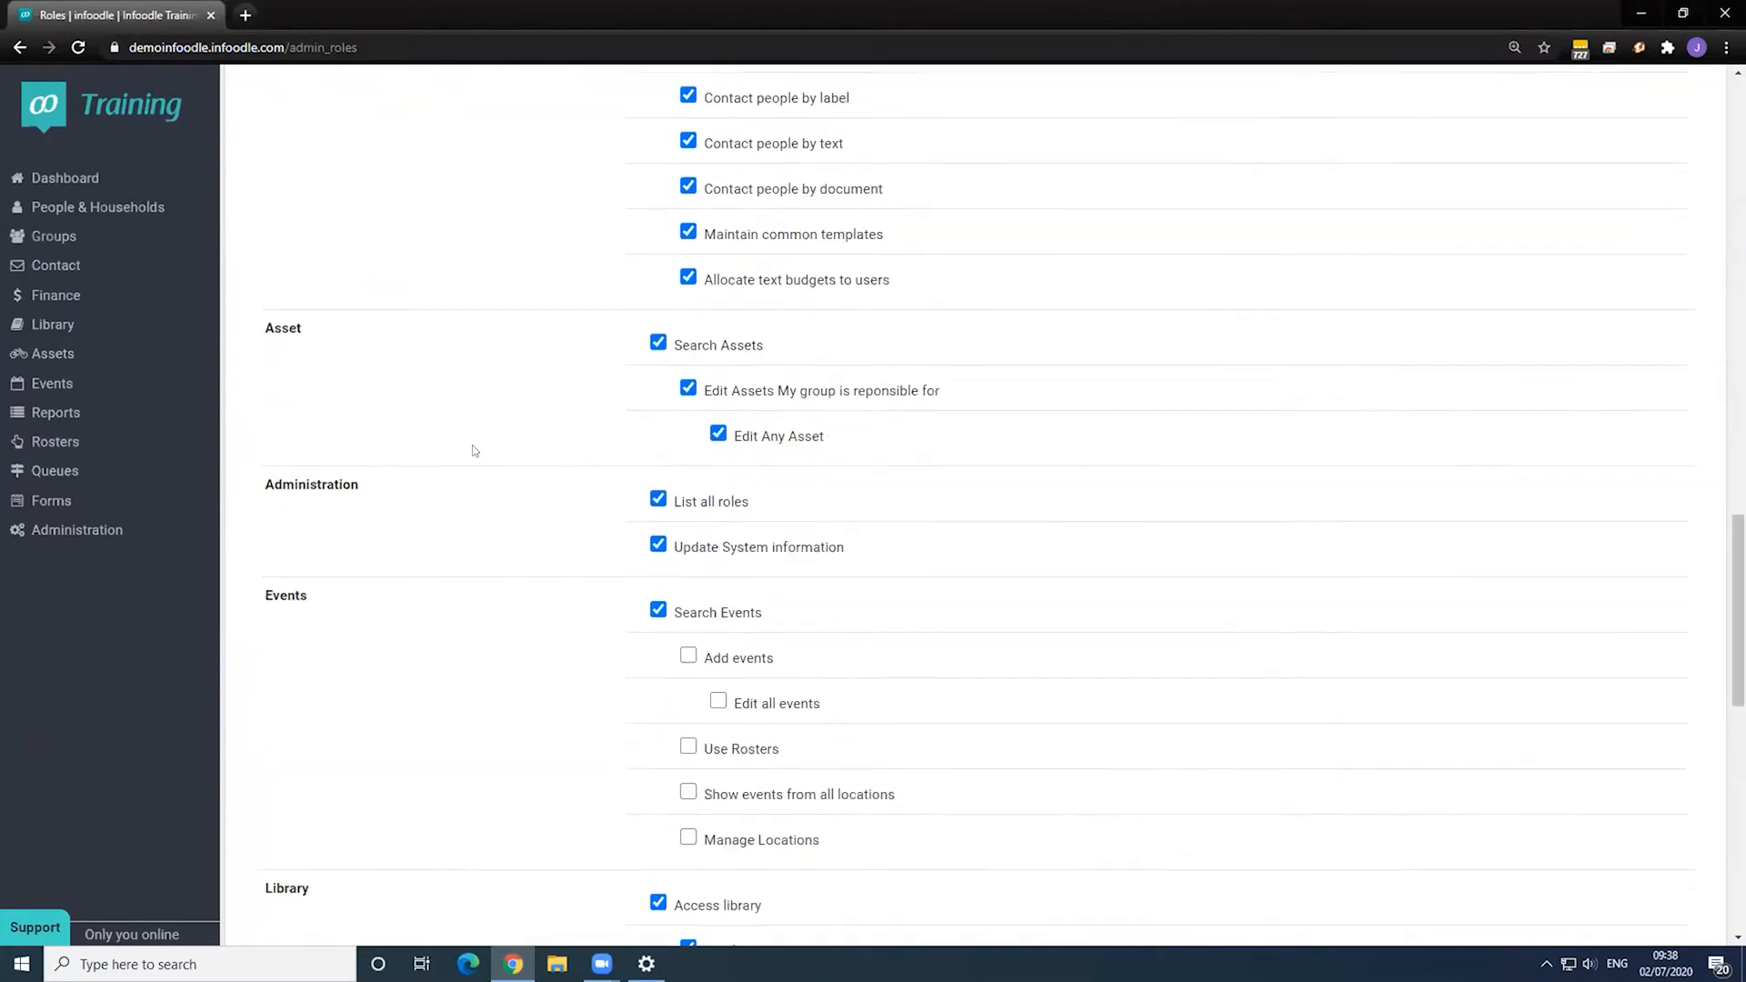
pyautogui.scroll(-5, 393, 516)
pyautogui.moveTo(266, 405); pyautogui.dragTo(309, 406)
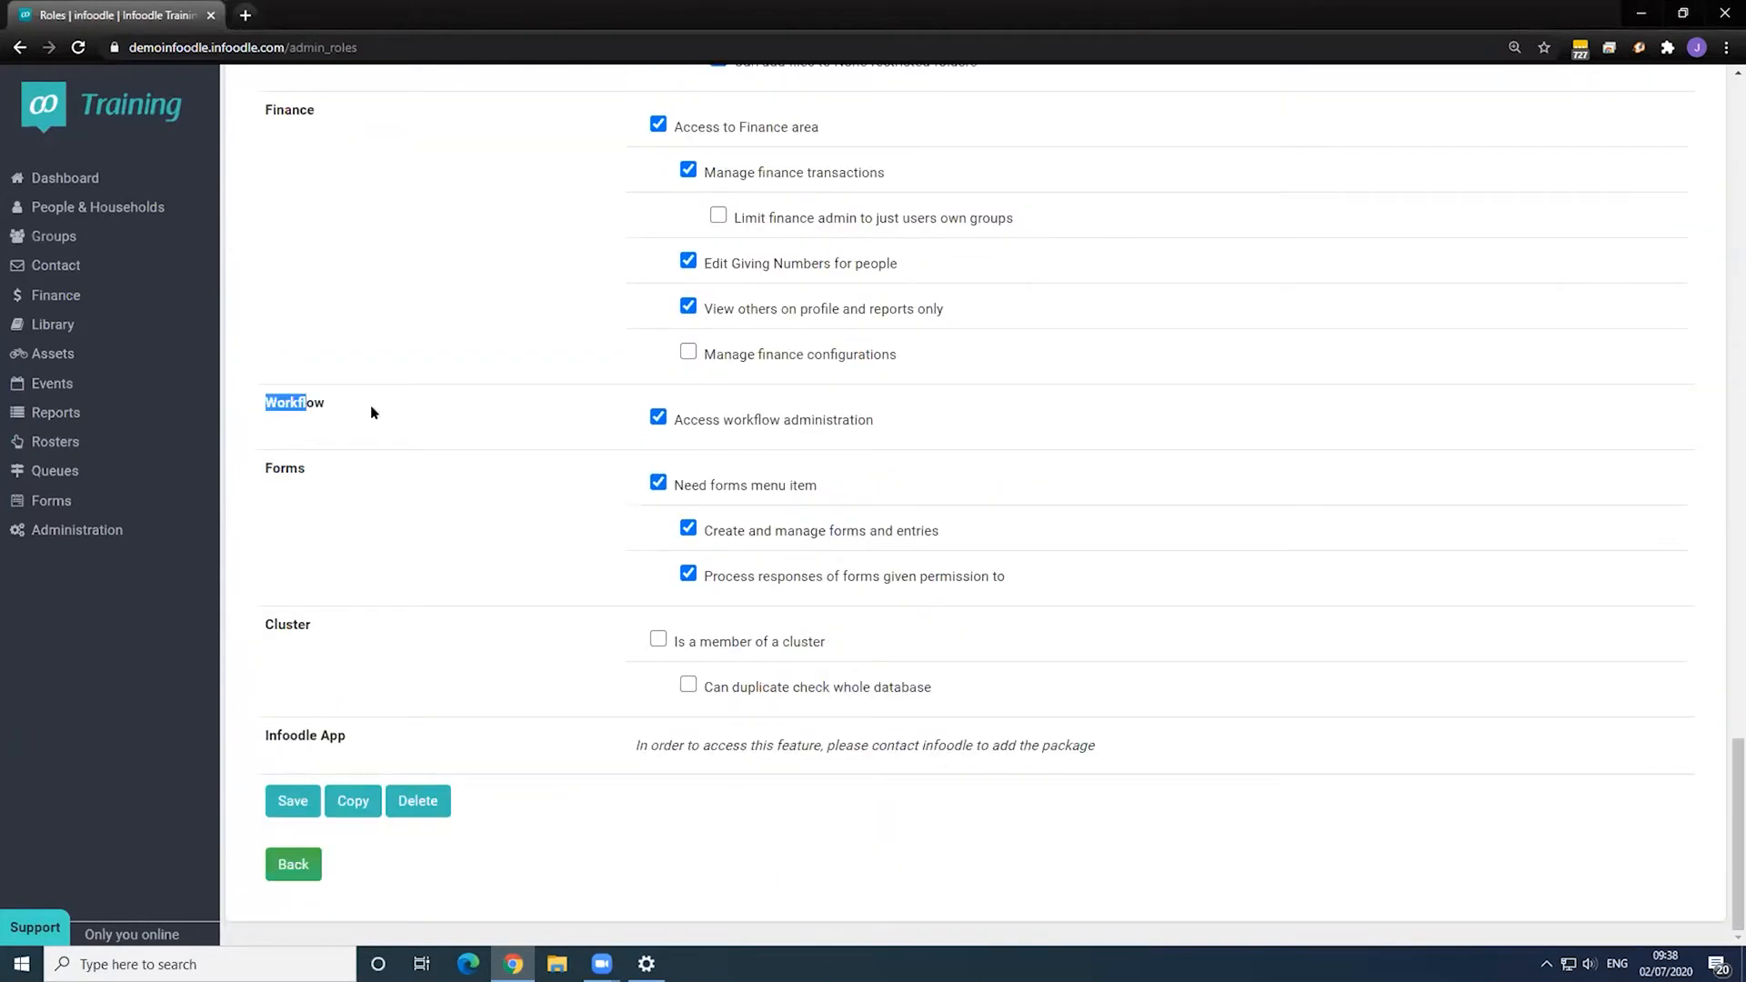
pyautogui.click(369, 406)
pyautogui.moveTo(675, 414); pyautogui.dragTo(909, 423)
pyautogui.click(909, 423)
pyautogui.click(114, 530)
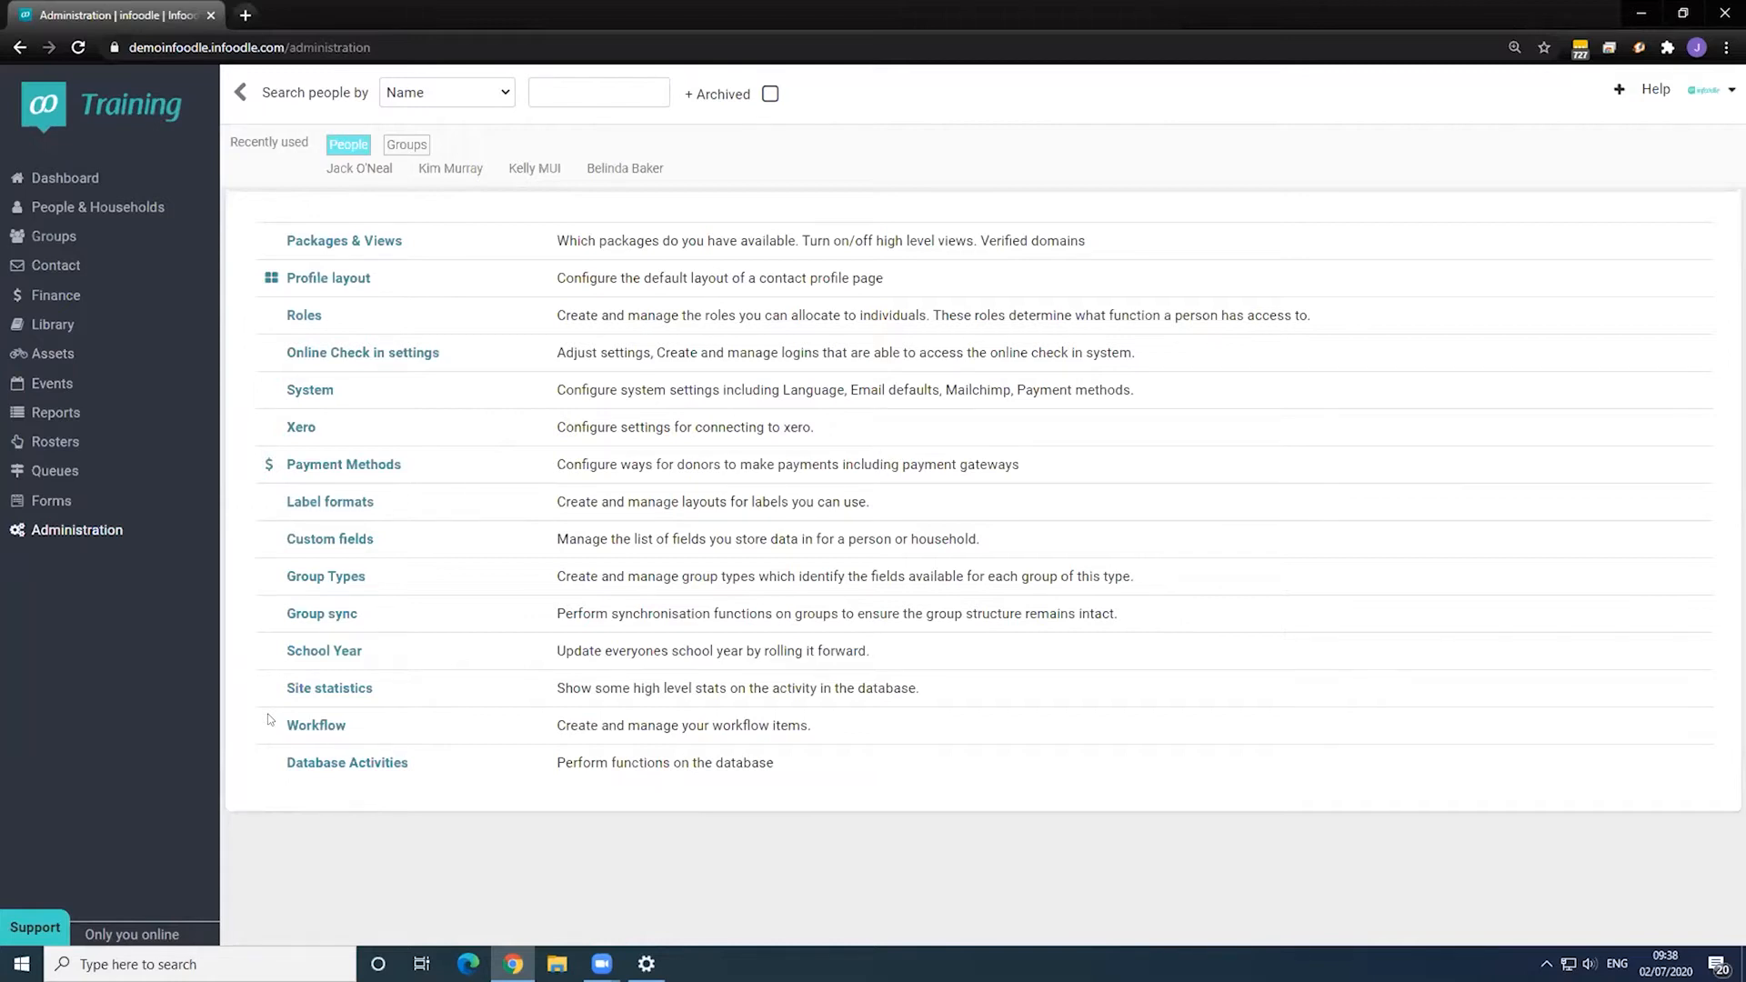
# - Open the 1. New Contact workflow and review its Person Added trigger and six steps
pyautogui.click(314, 725)
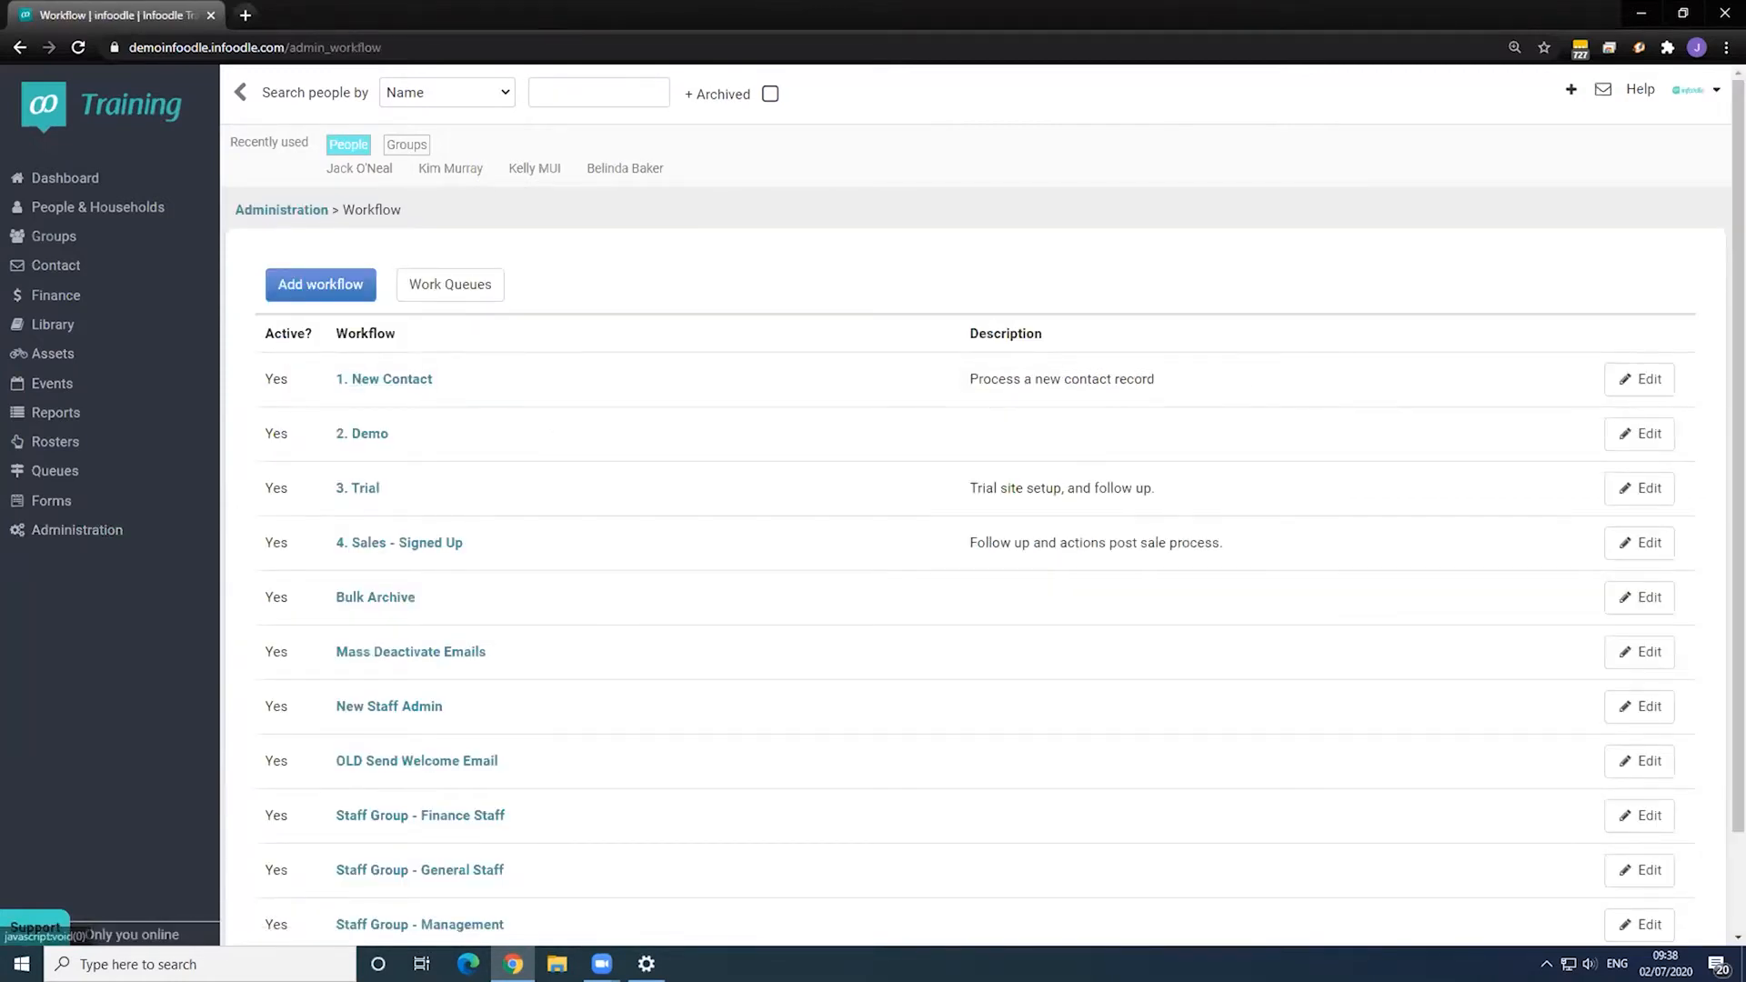
pyautogui.click(1641, 382)
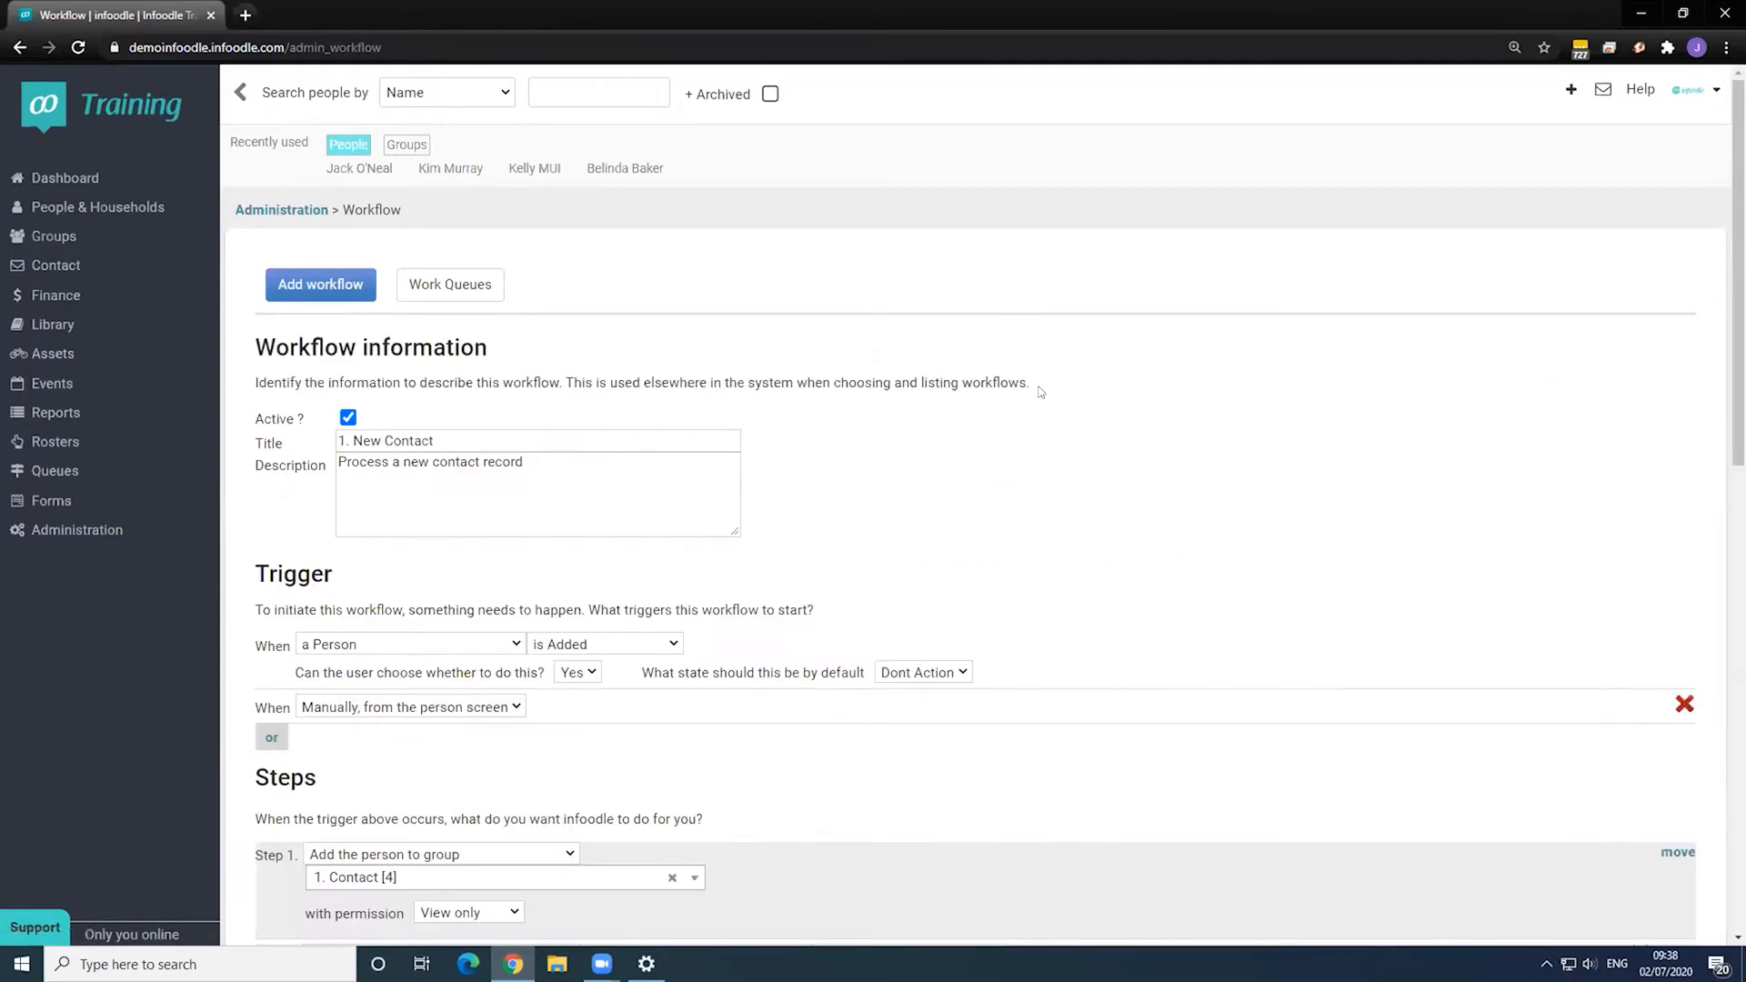
pyautogui.scroll(-2, 938, 400)
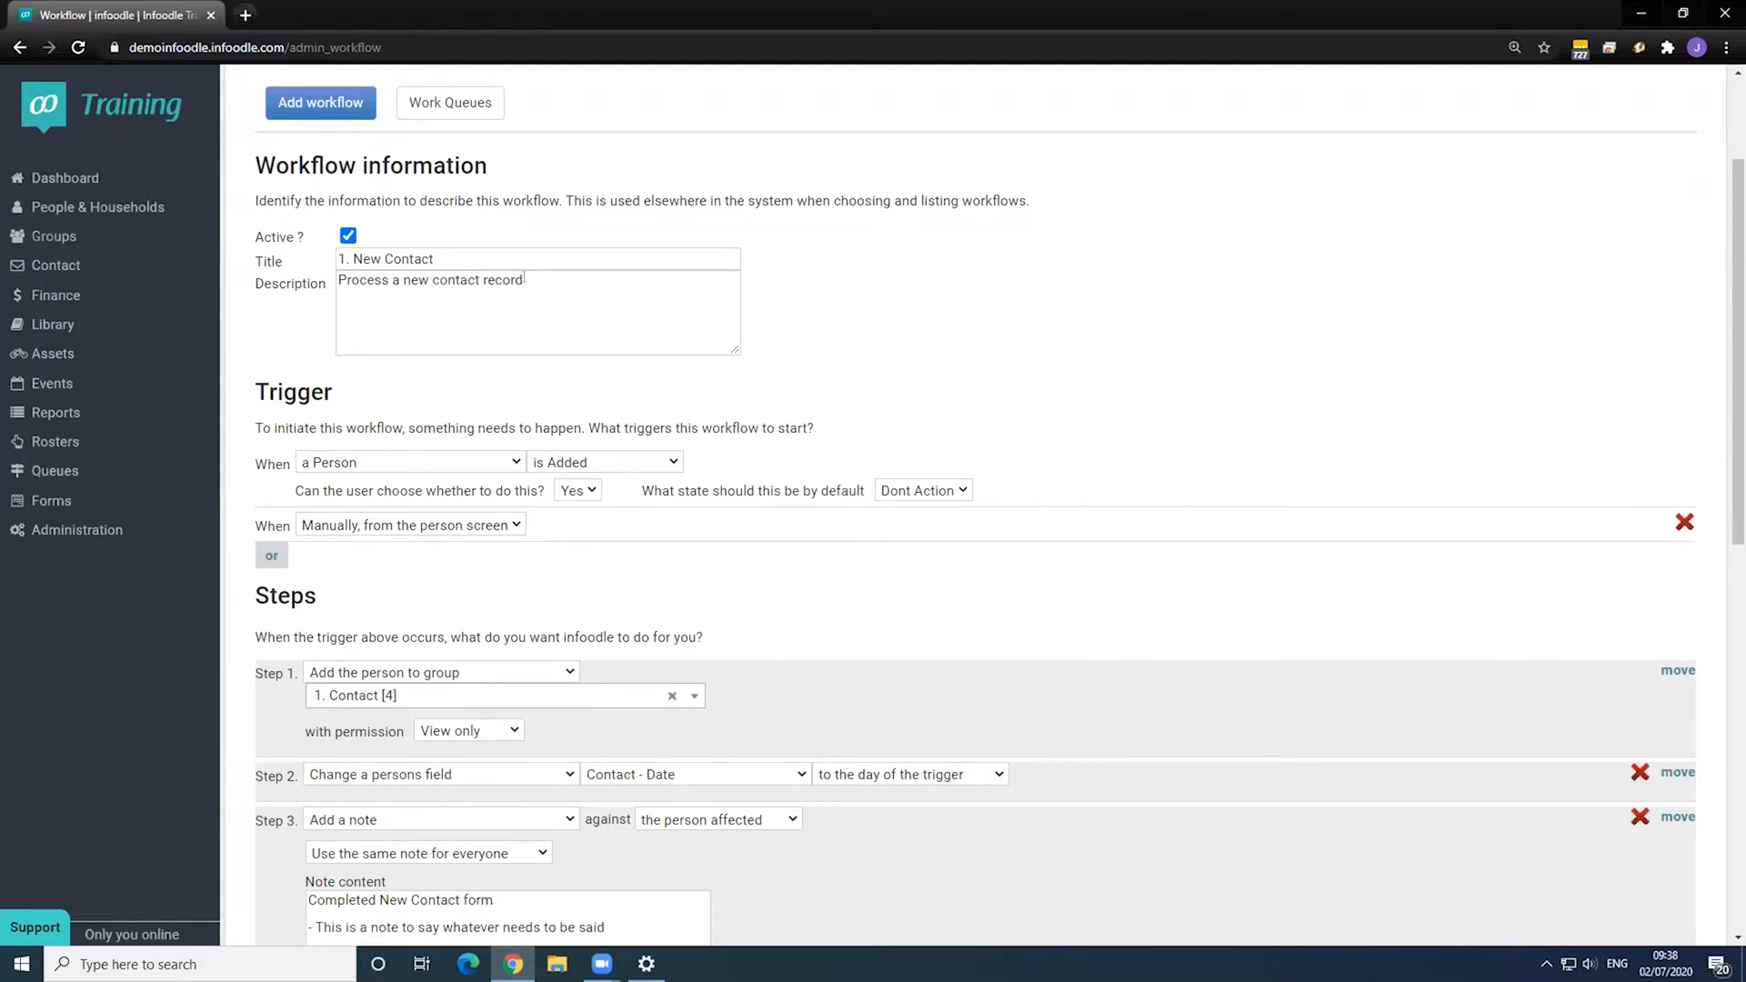
pyautogui.scroll(-2, 570, 306)
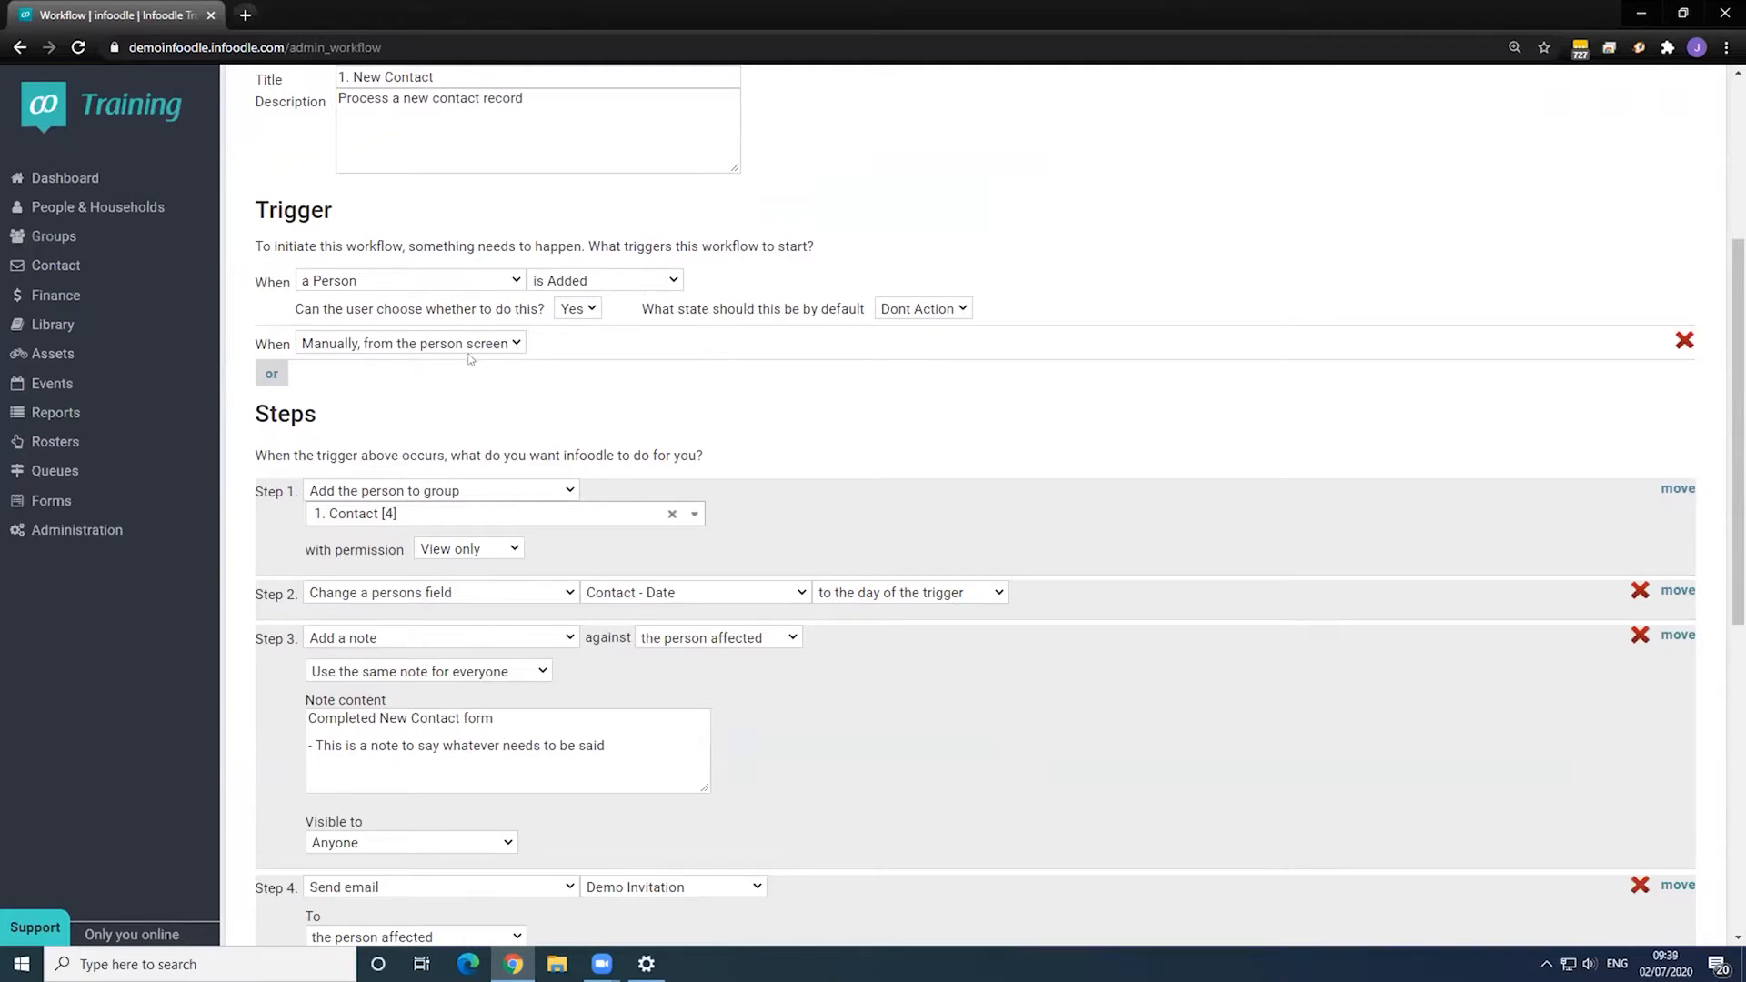
pyautogui.scroll(-2, 470, 358)
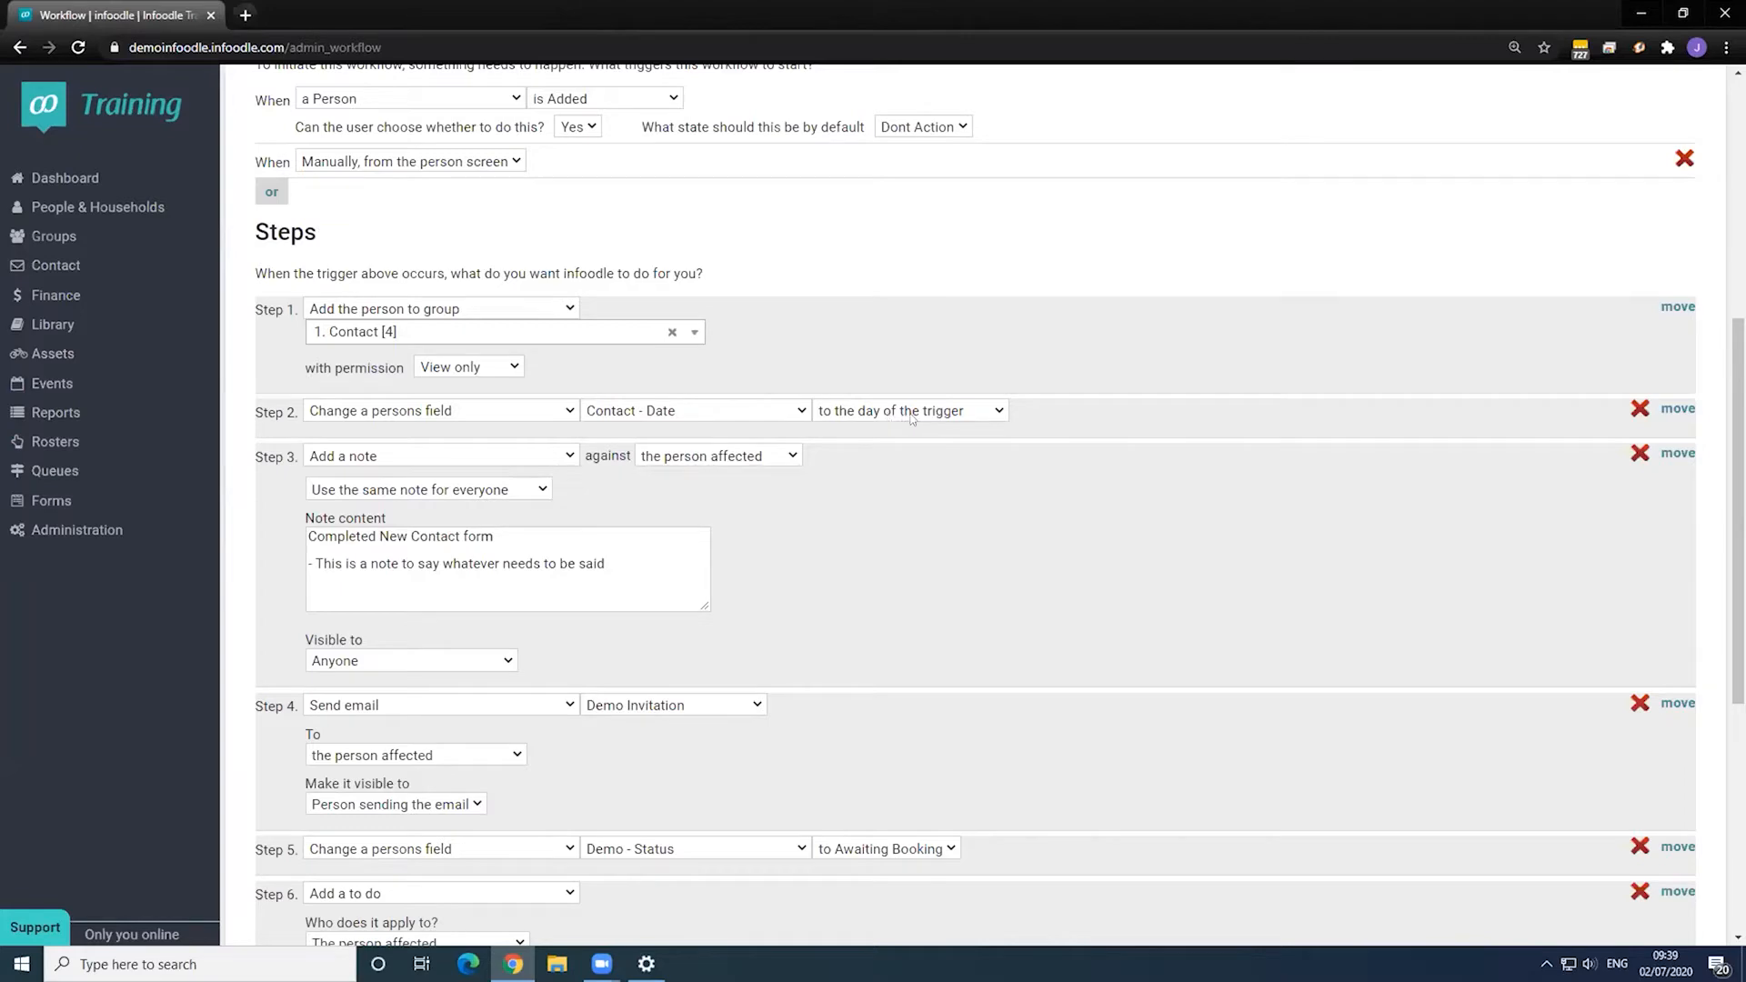
pyautogui.scroll(-1, 876, 428)
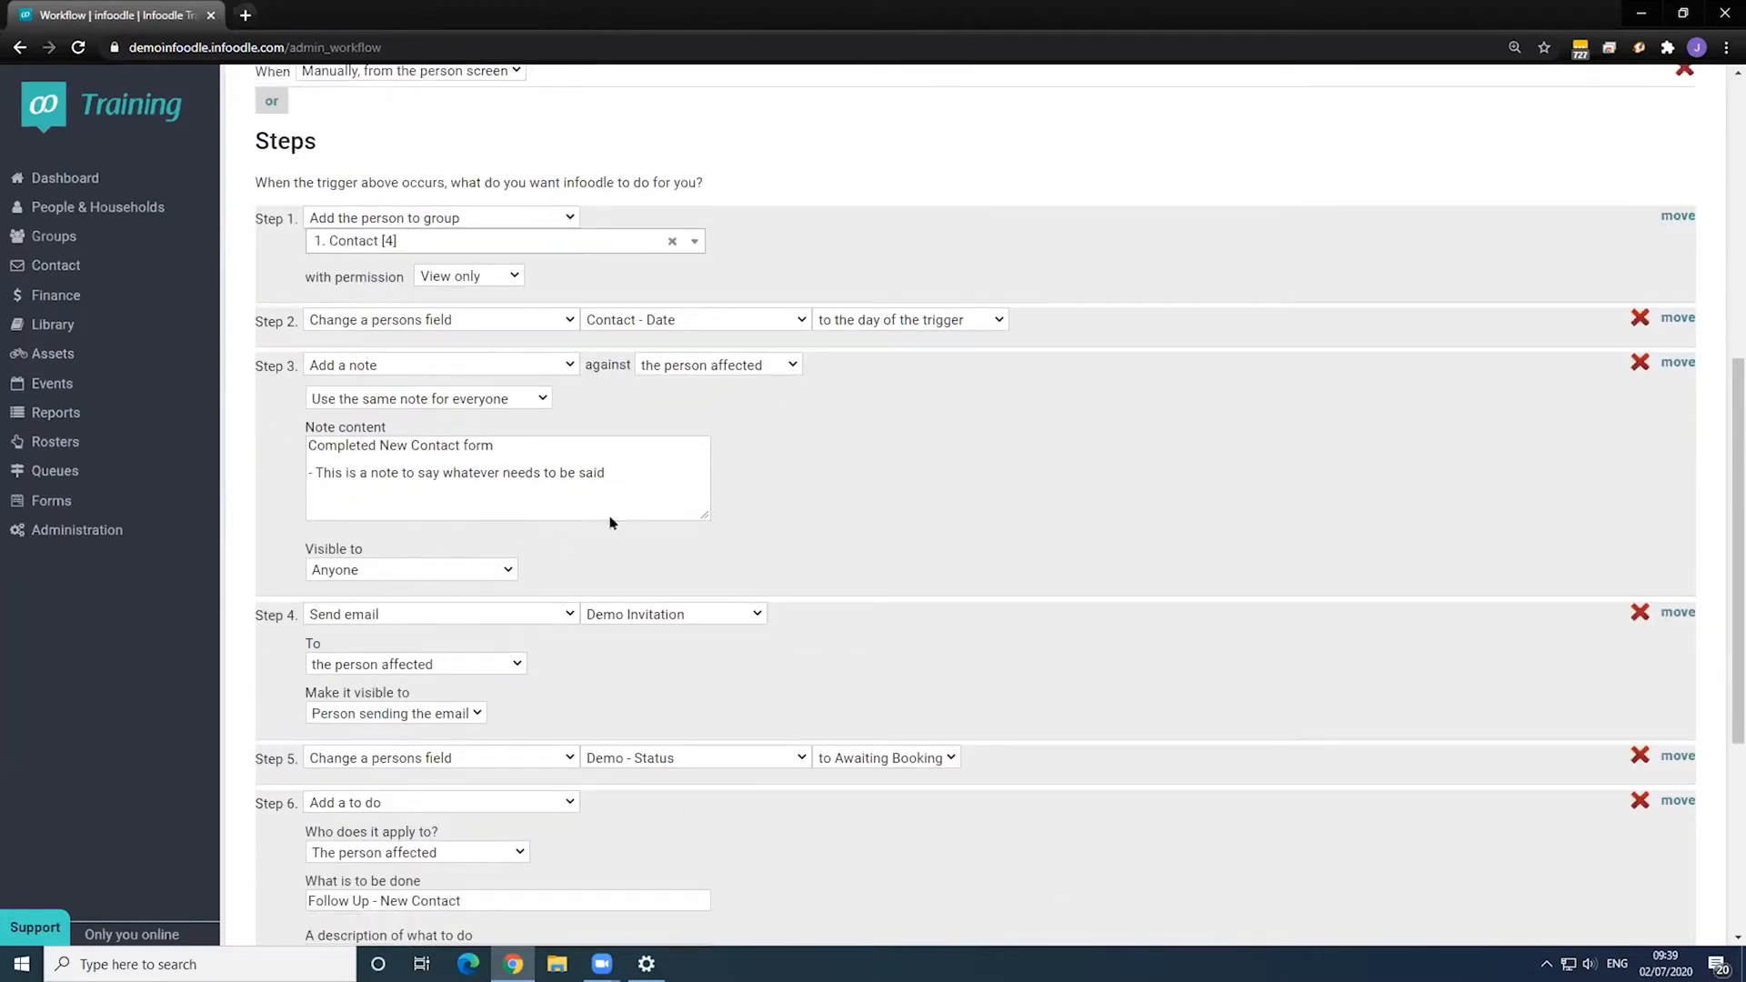
pyautogui.scroll(-2, 501, 387)
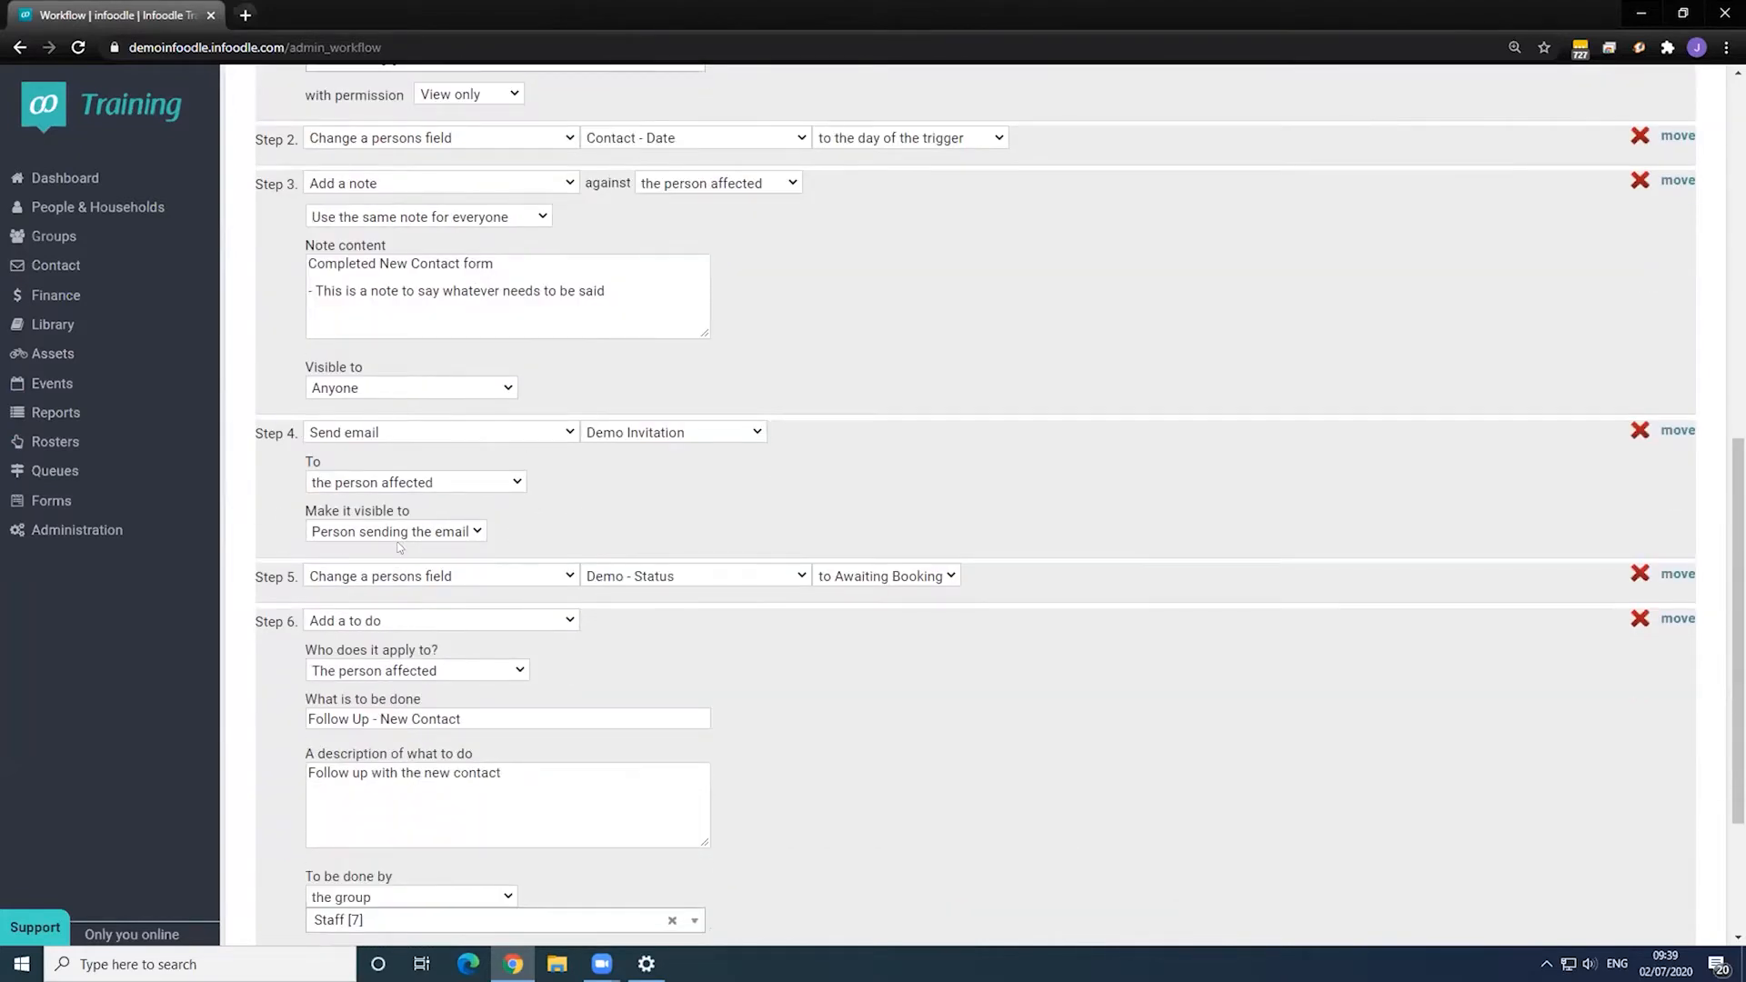
pyautogui.scroll(-1, 374, 451)
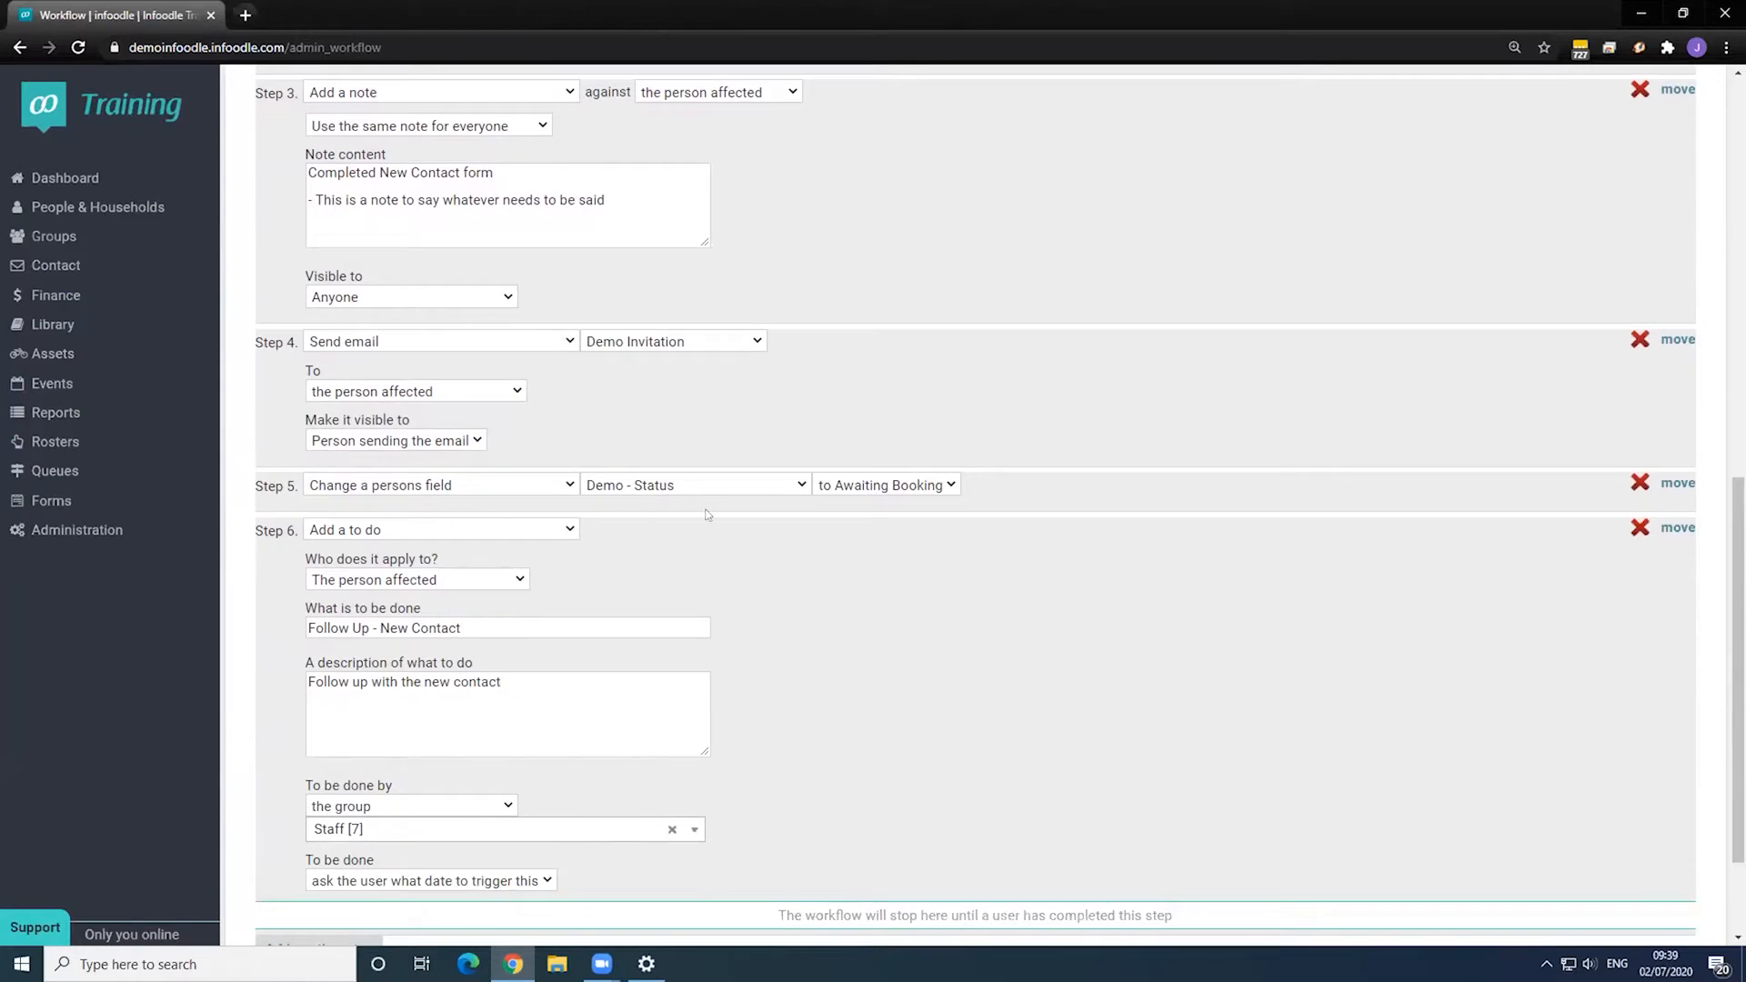
pyautogui.scroll(-1, 622, 533)
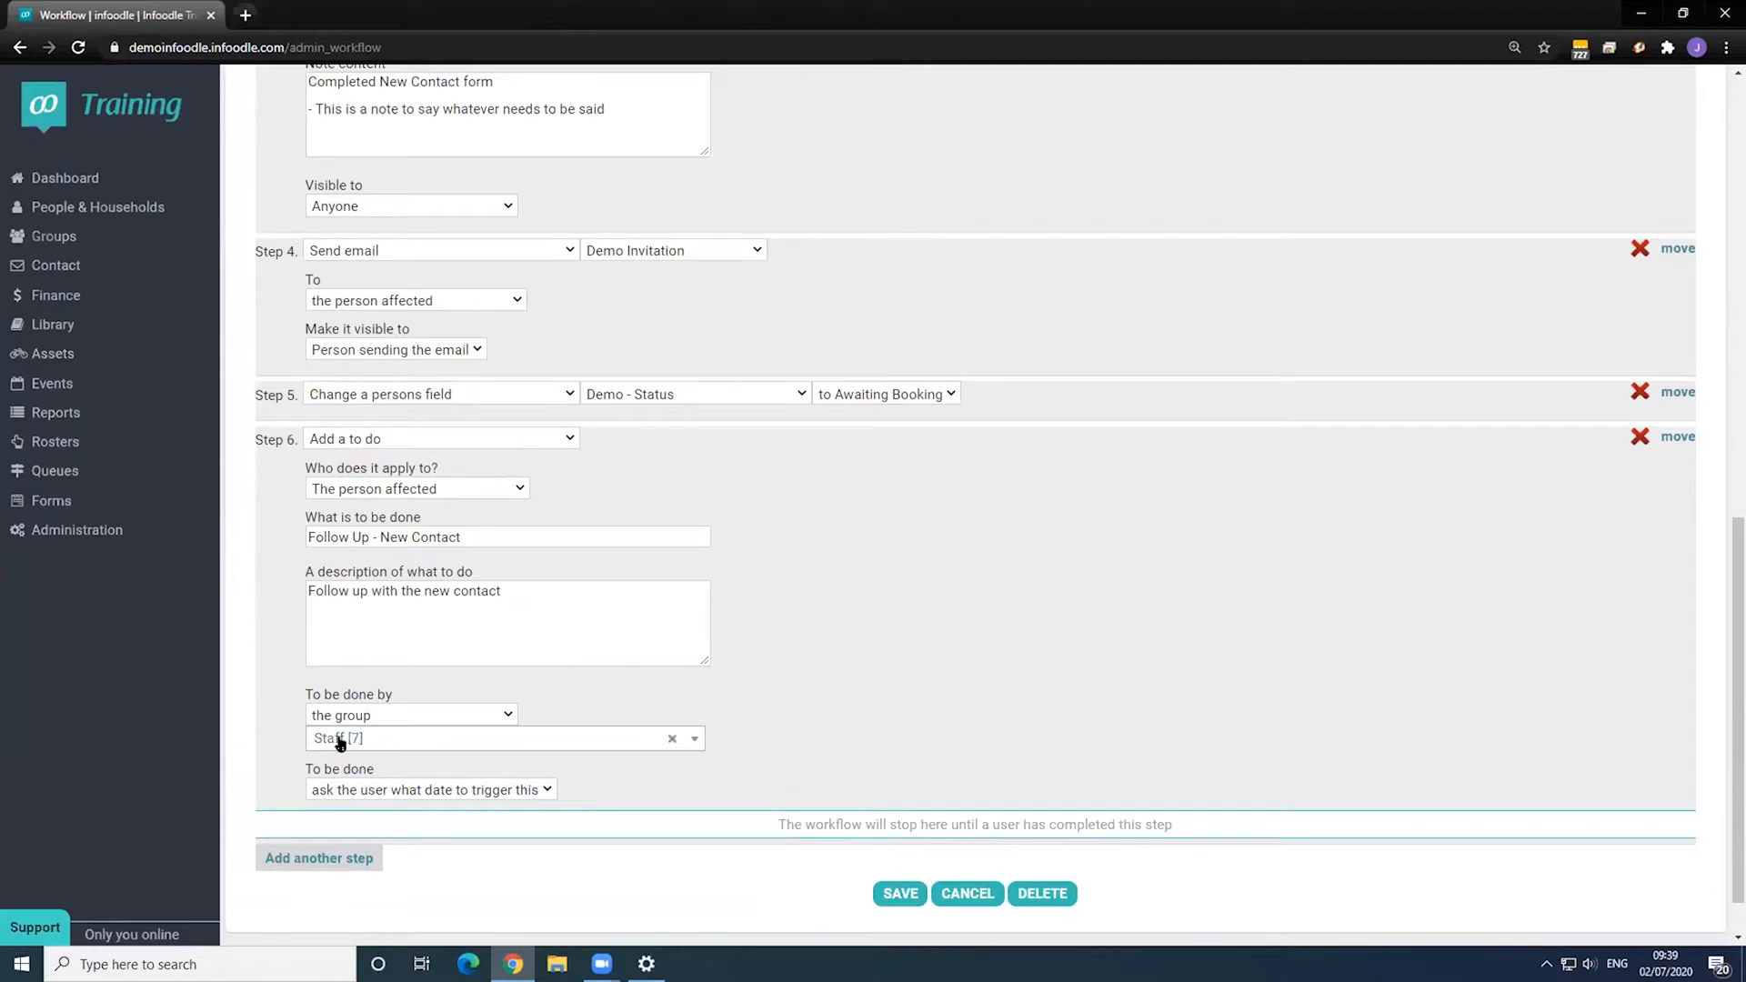
pyautogui.scroll(6, 872, 652)
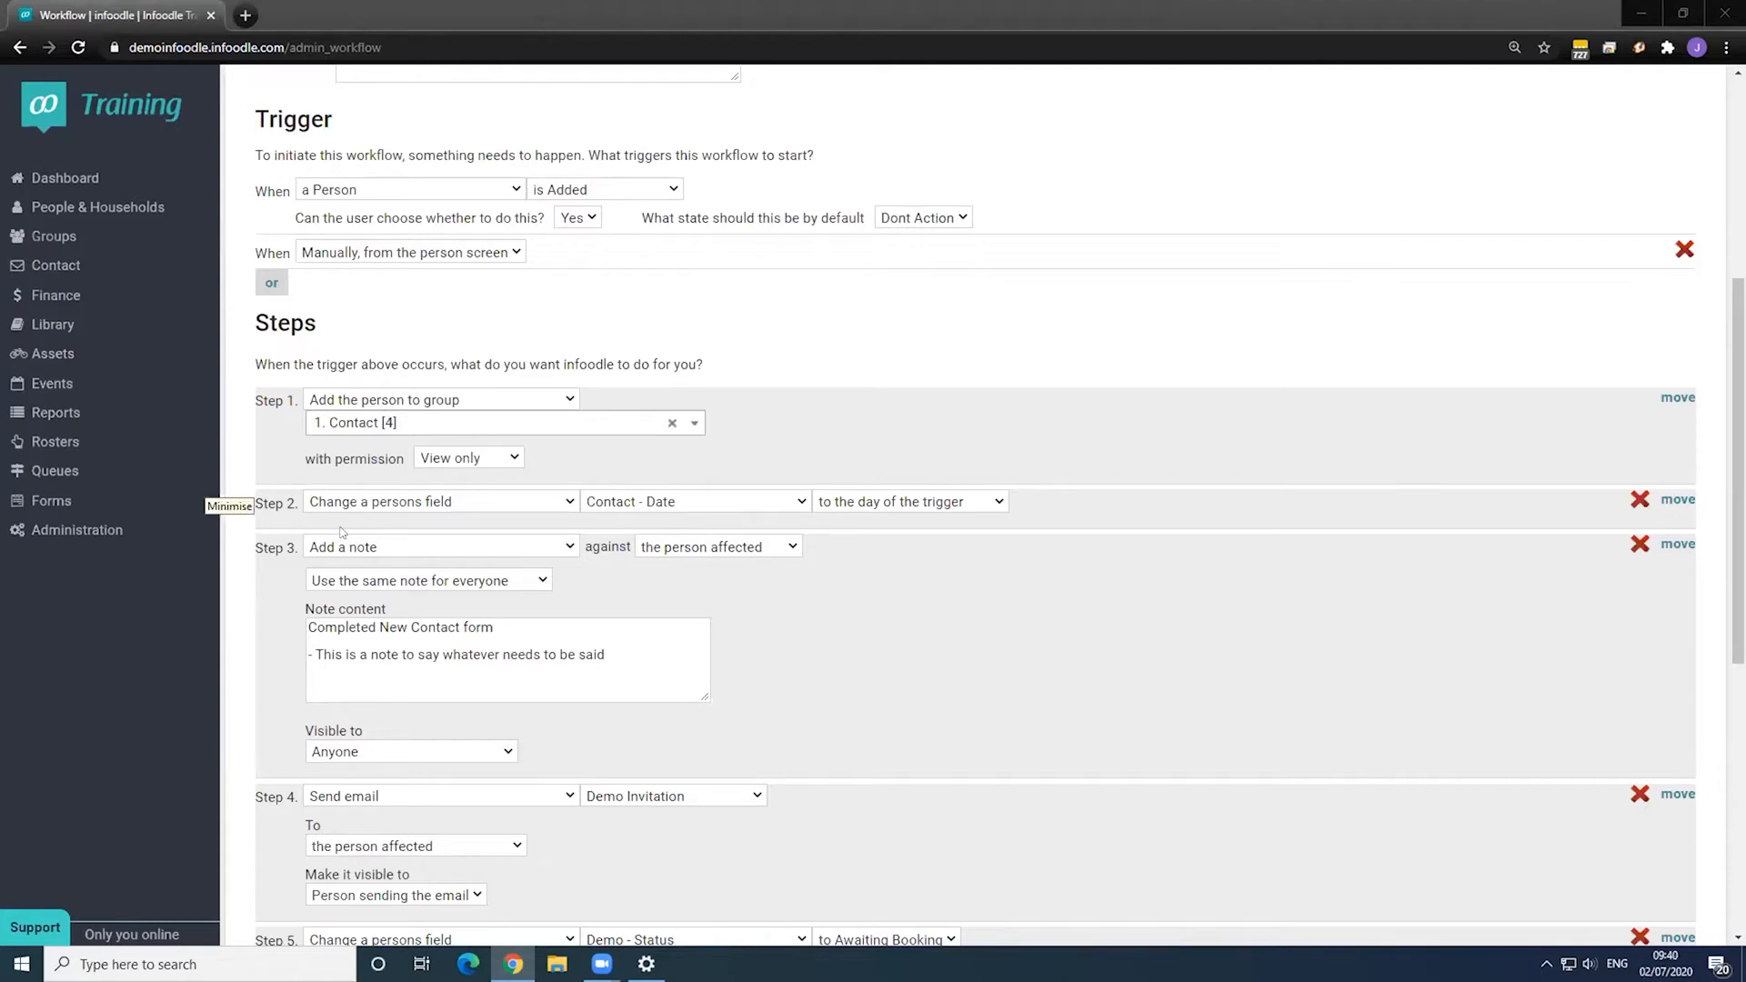
pyautogui.click(1081, 605)
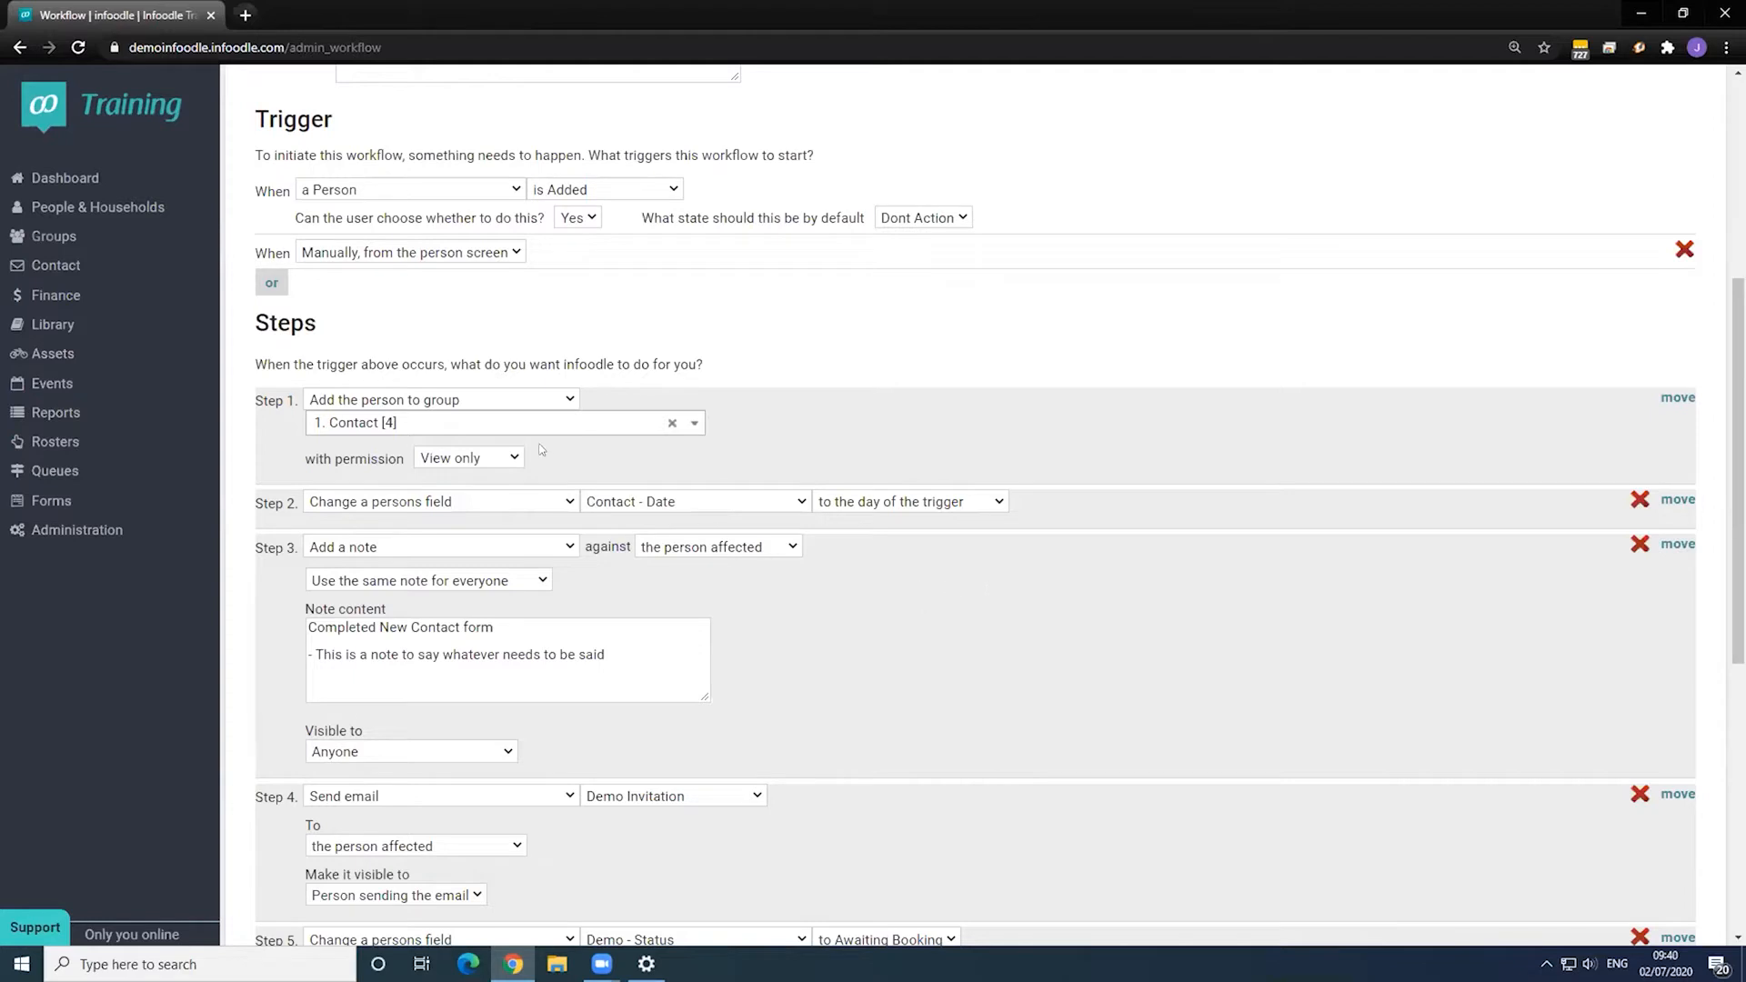
pyautogui.scroll(-3, 965, 589)
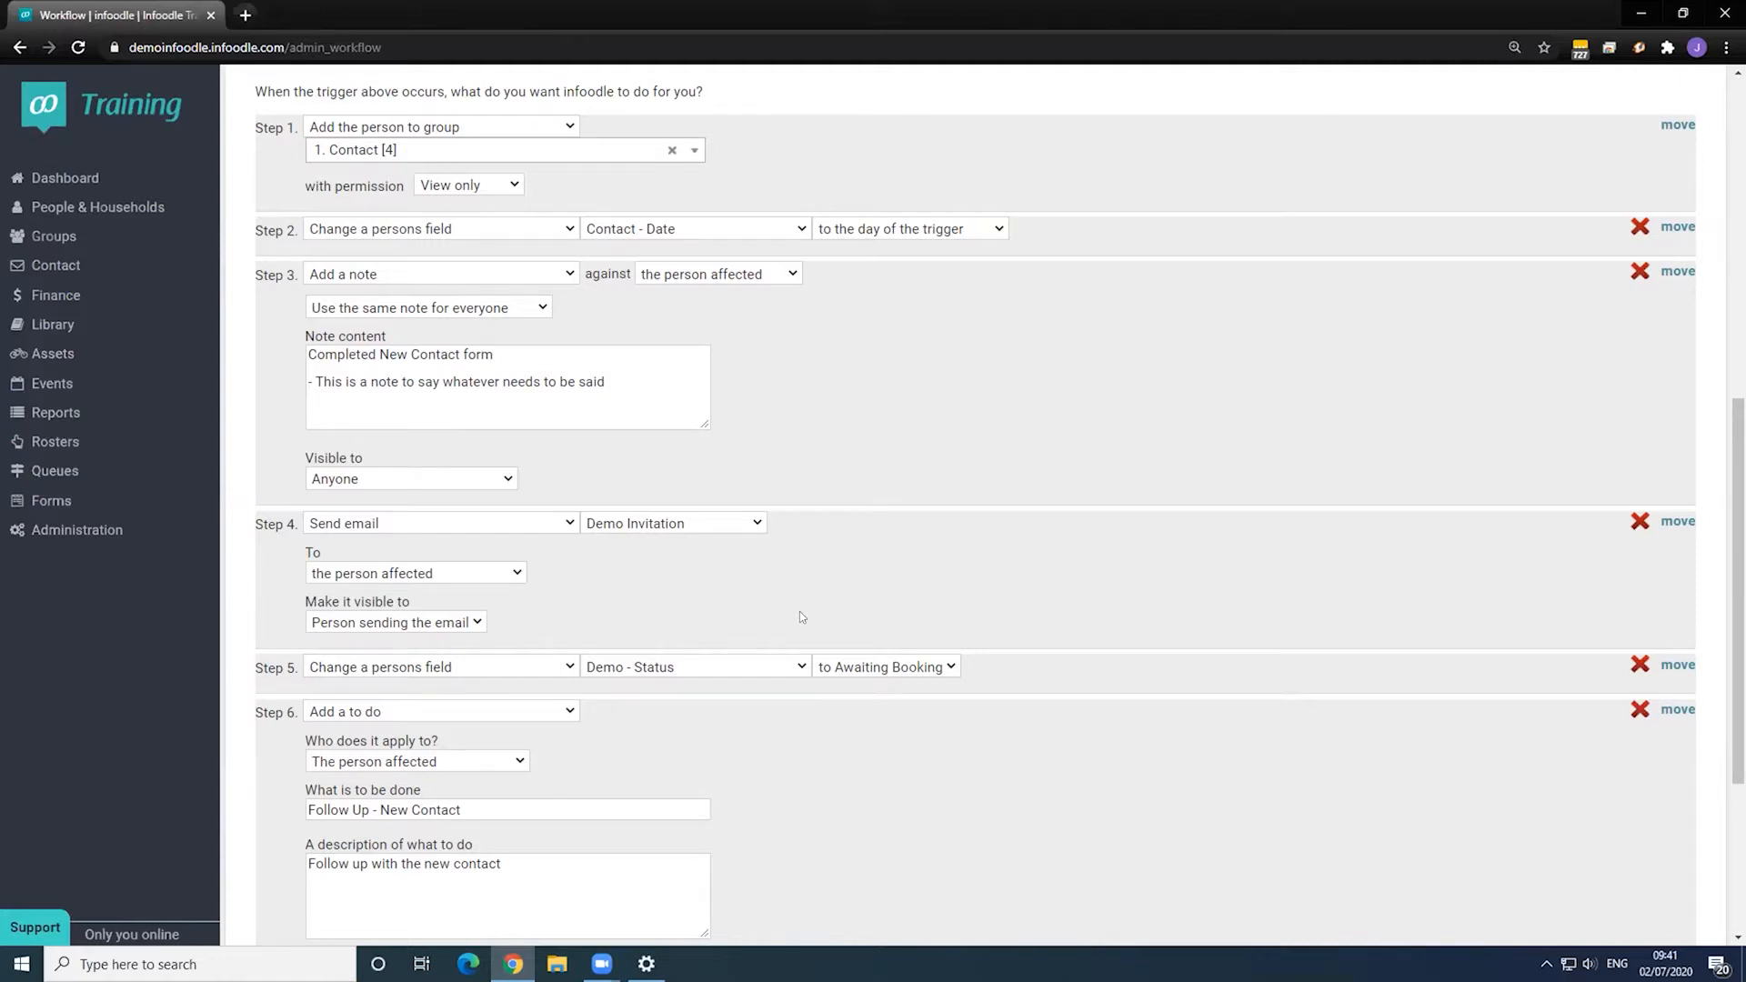
pyautogui.scroll(6, 822, 615)
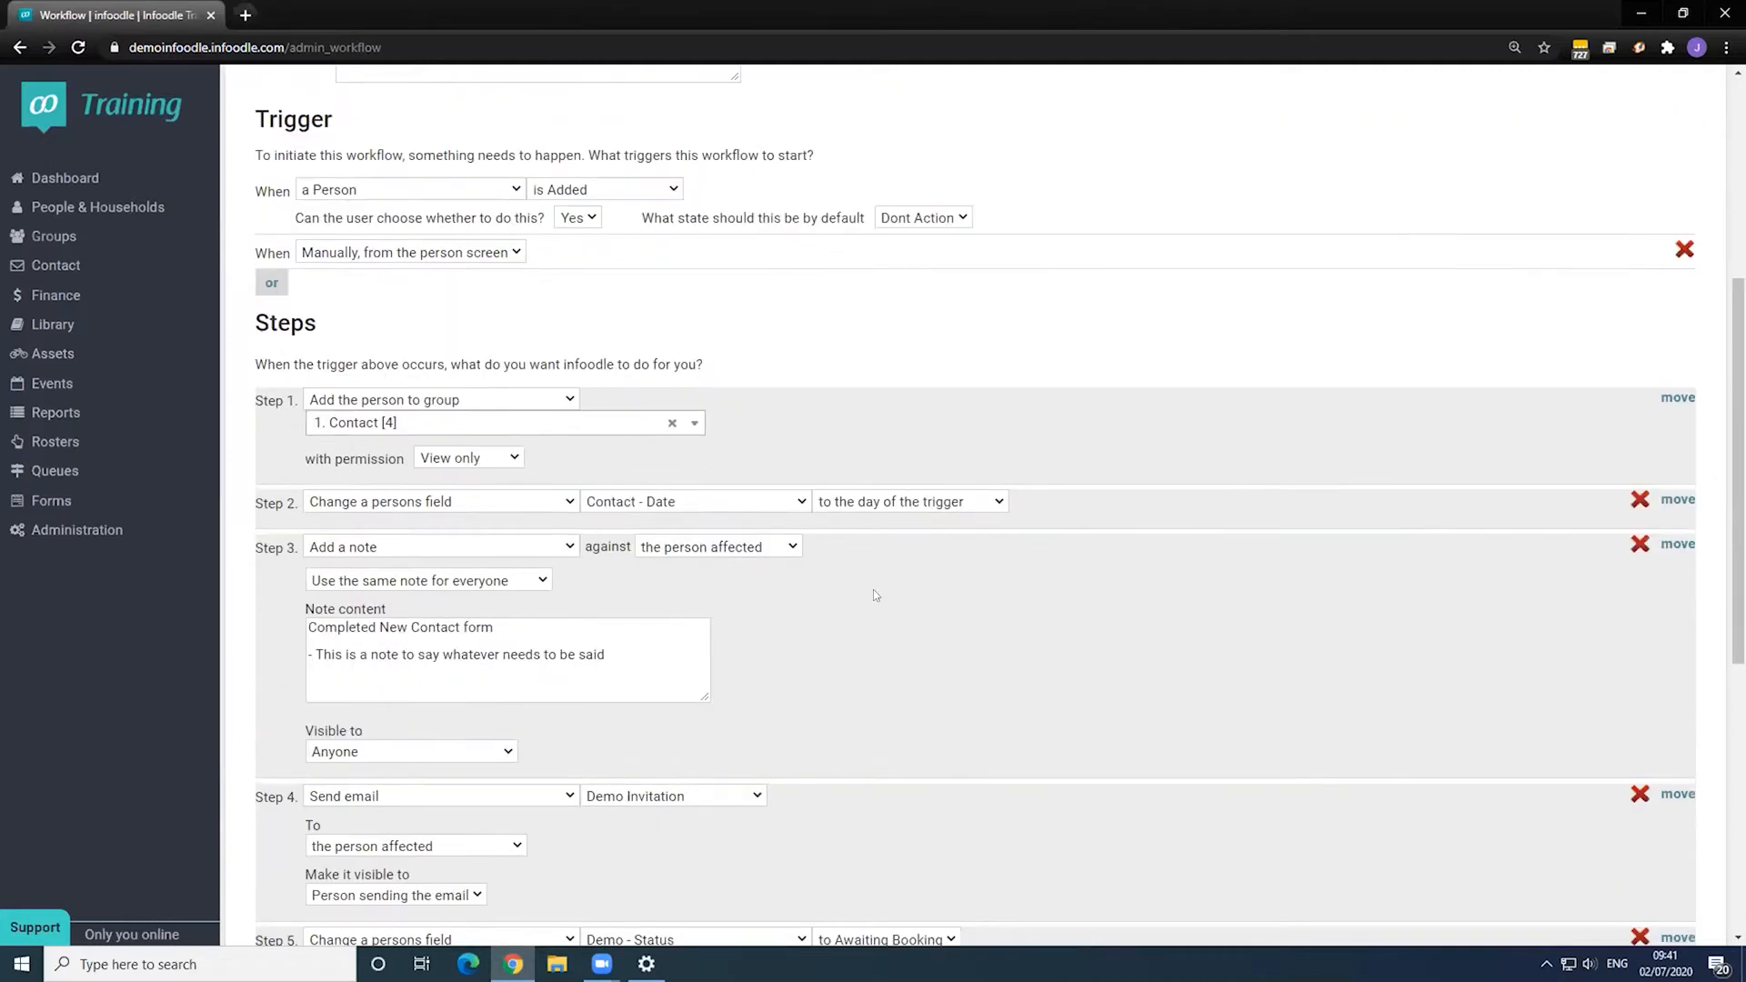
pyautogui.scroll(2, 863, 591)
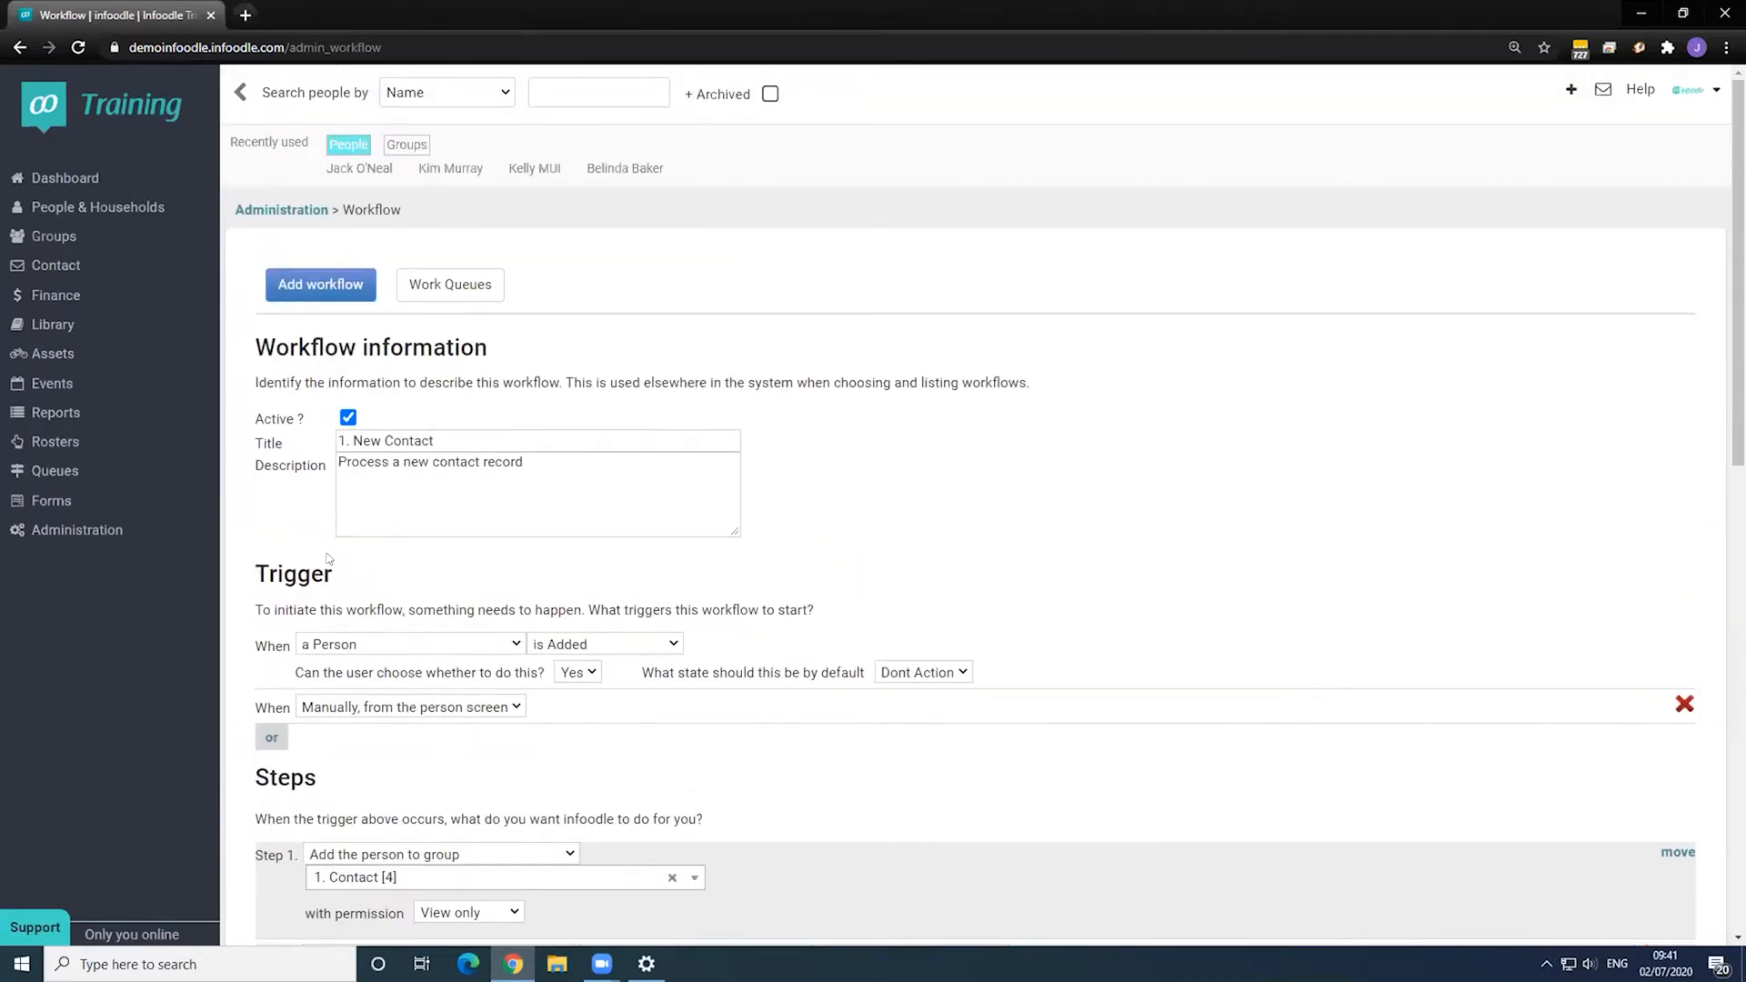
# - Create workflow 'Add new contact' described as 'Use this workflow to manage a brand new contact in the system.'
pyautogui.click(282, 210)
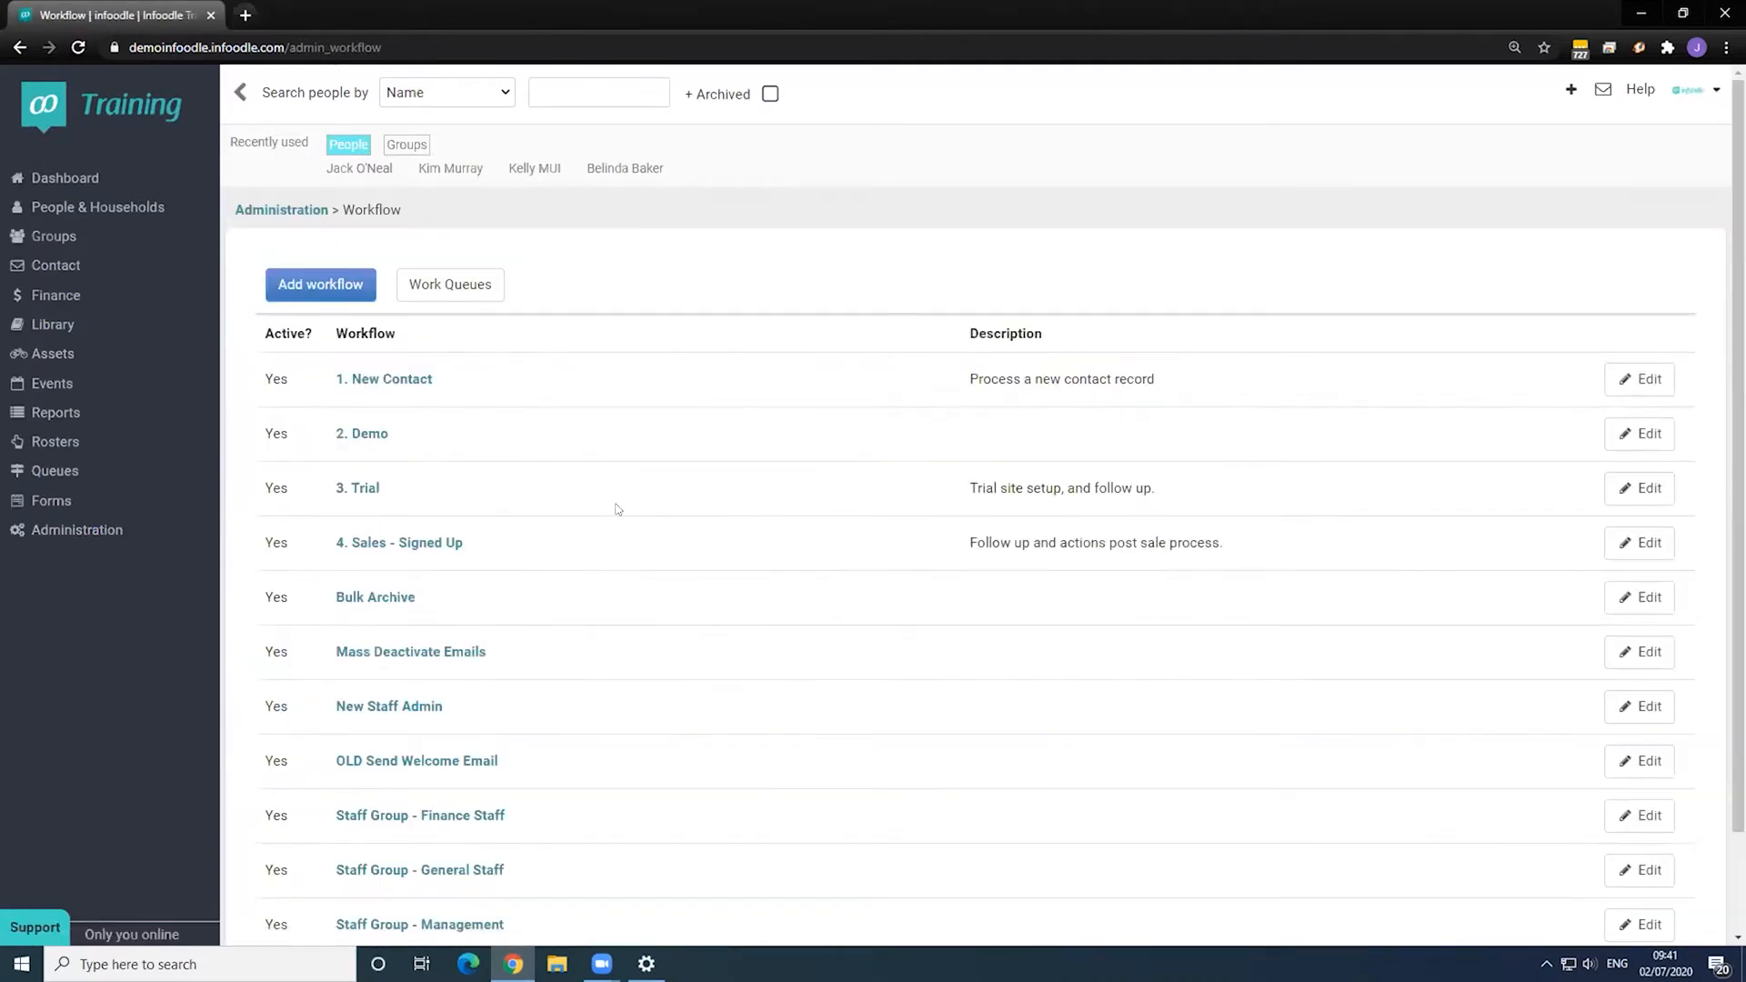
pyautogui.click(290, 285)
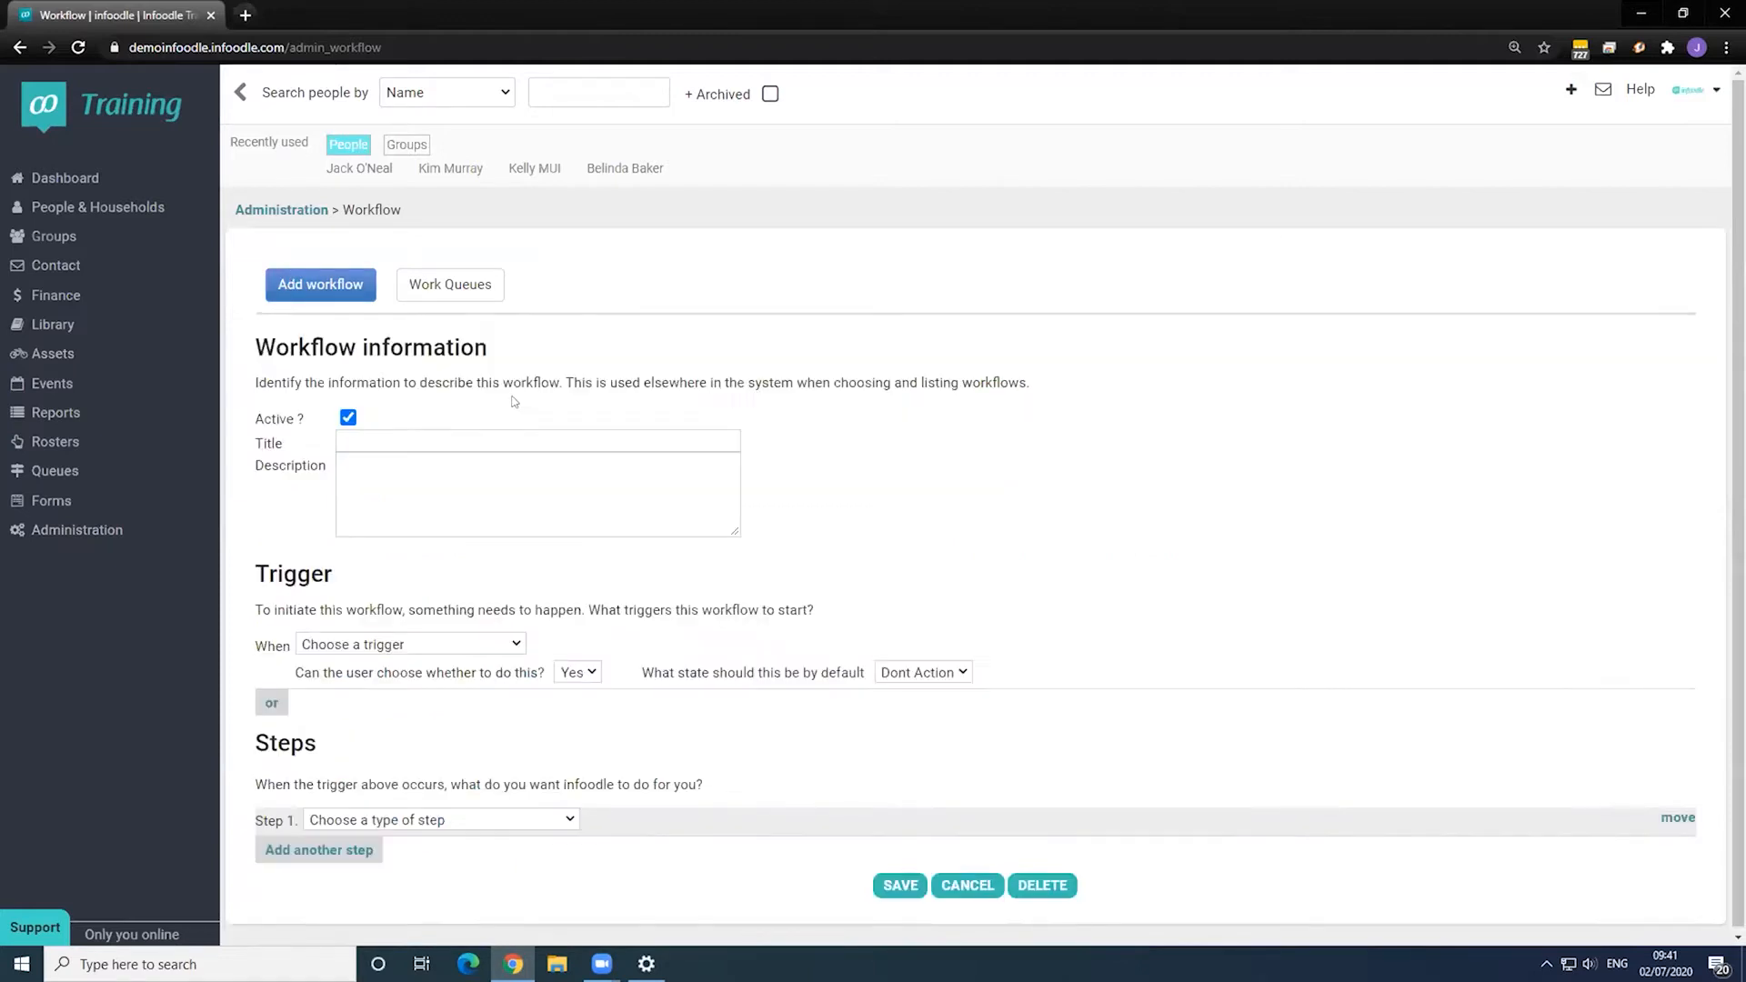
pyautogui.click(373, 436)
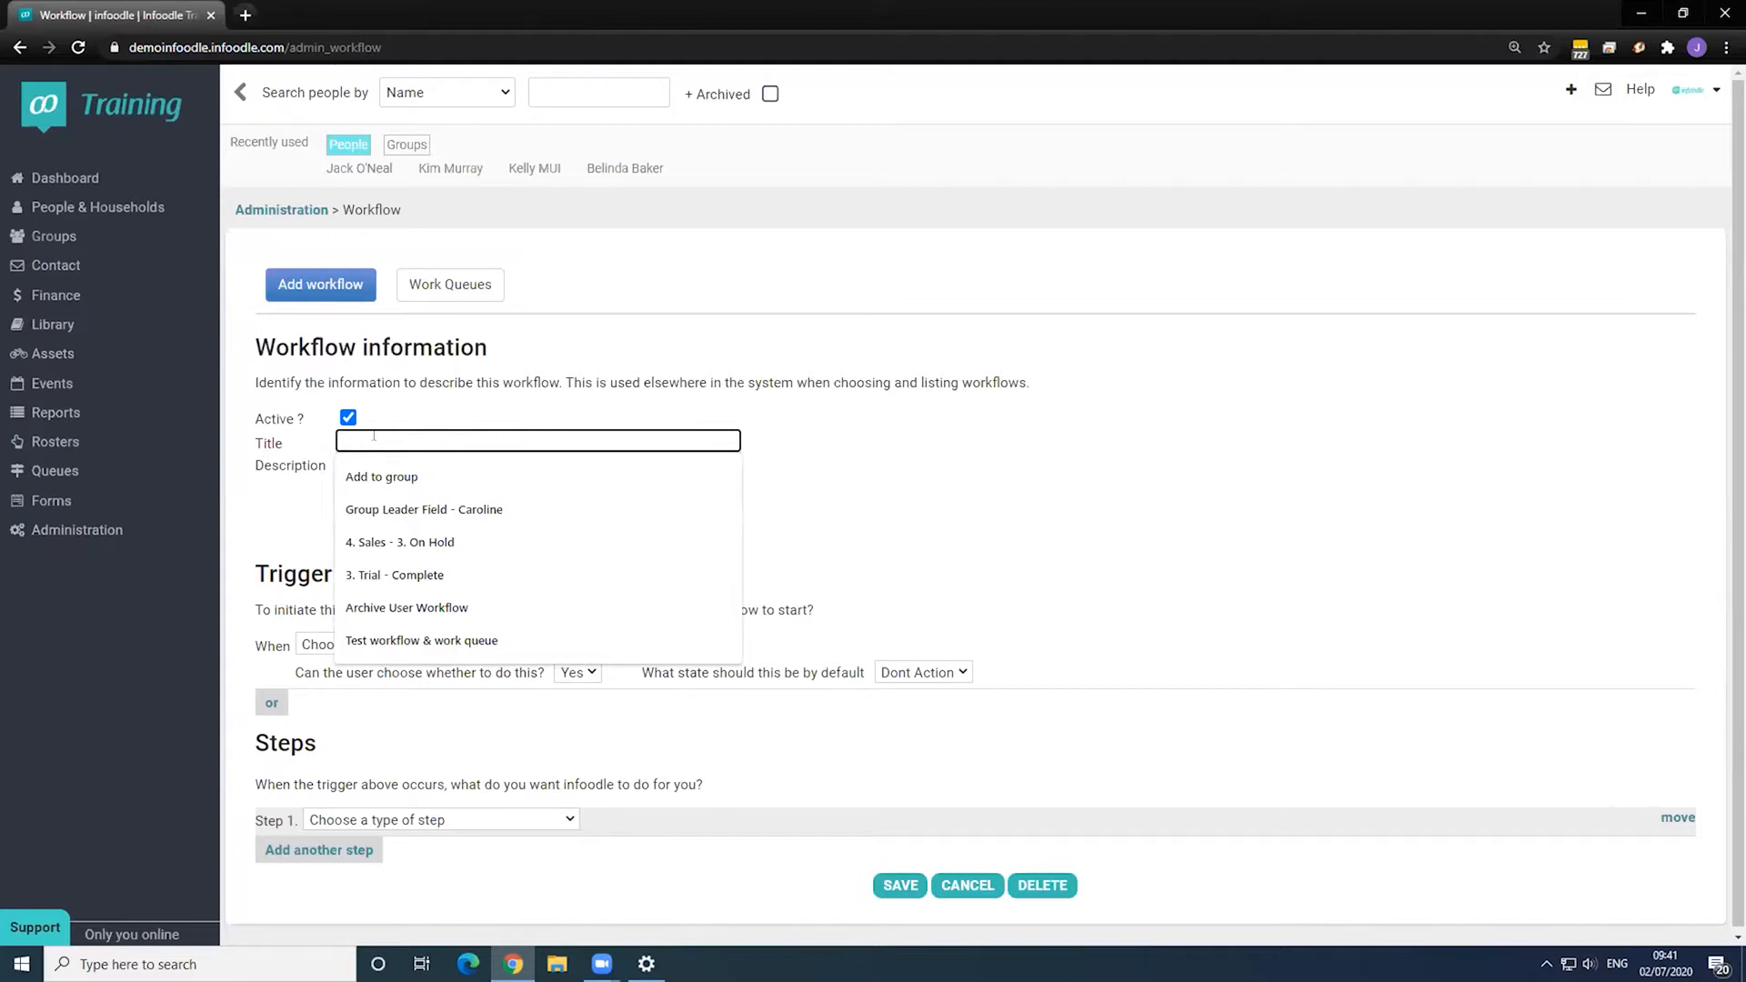
pyautogui.write('Add ne')
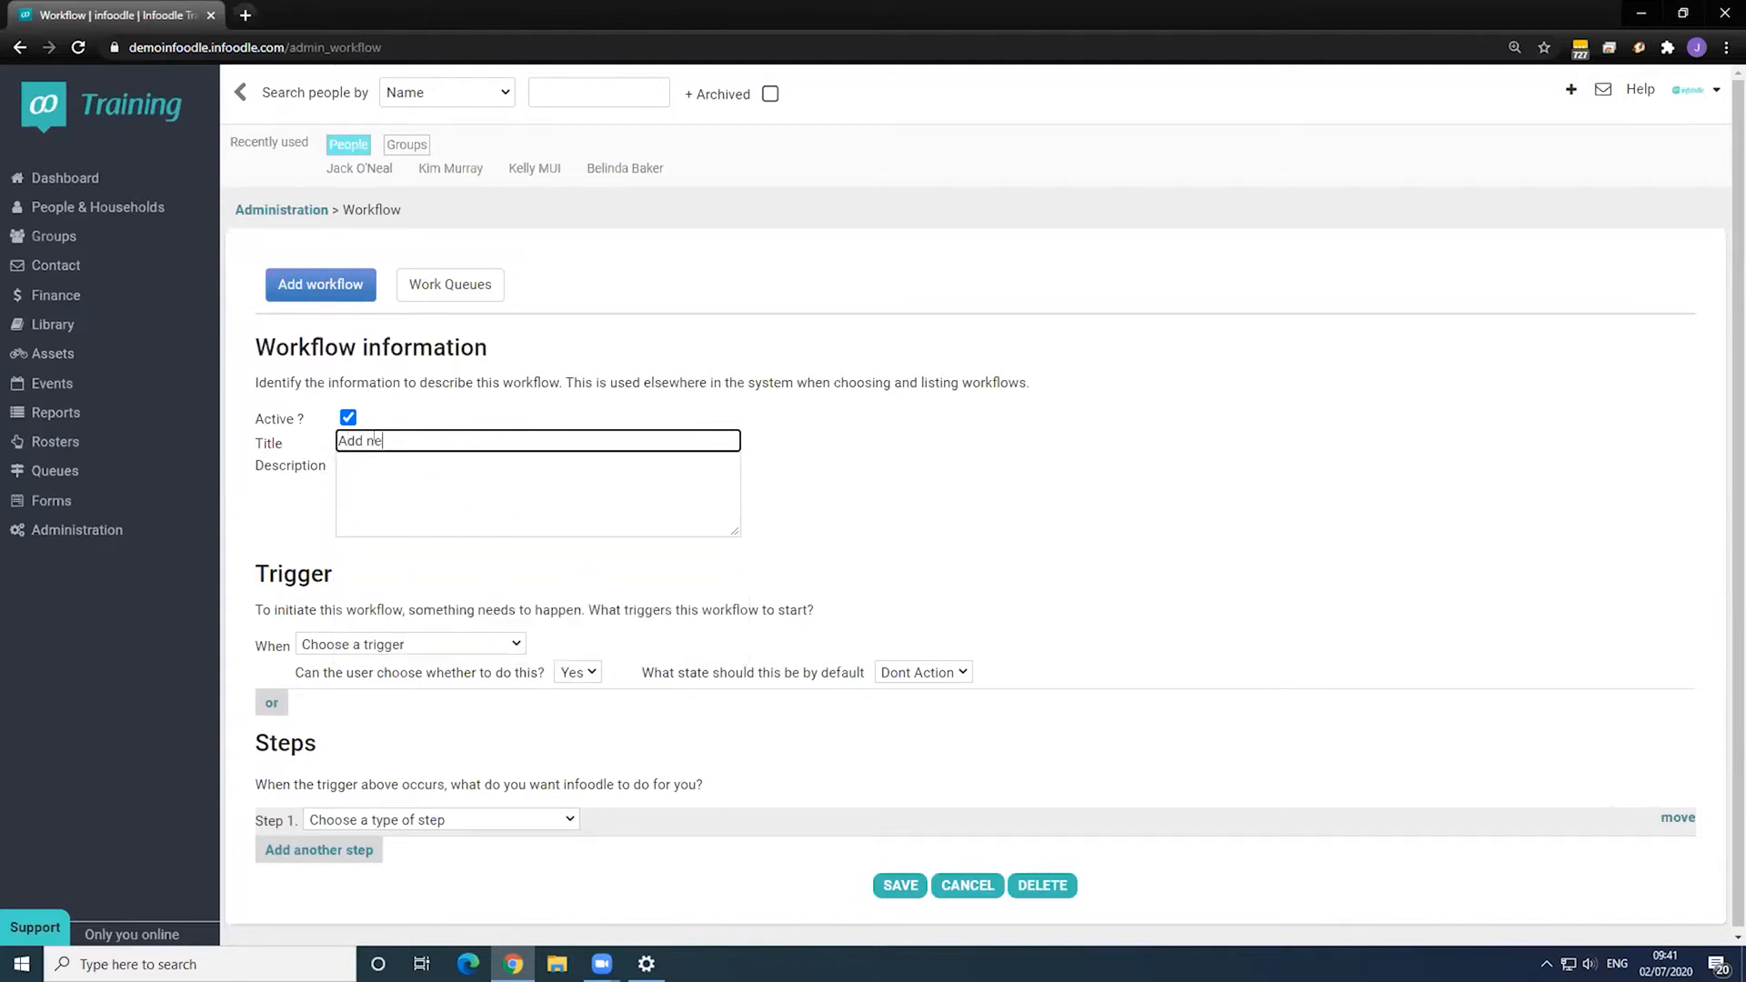
pyautogui.write('w contact')
pyautogui.press('Tab')
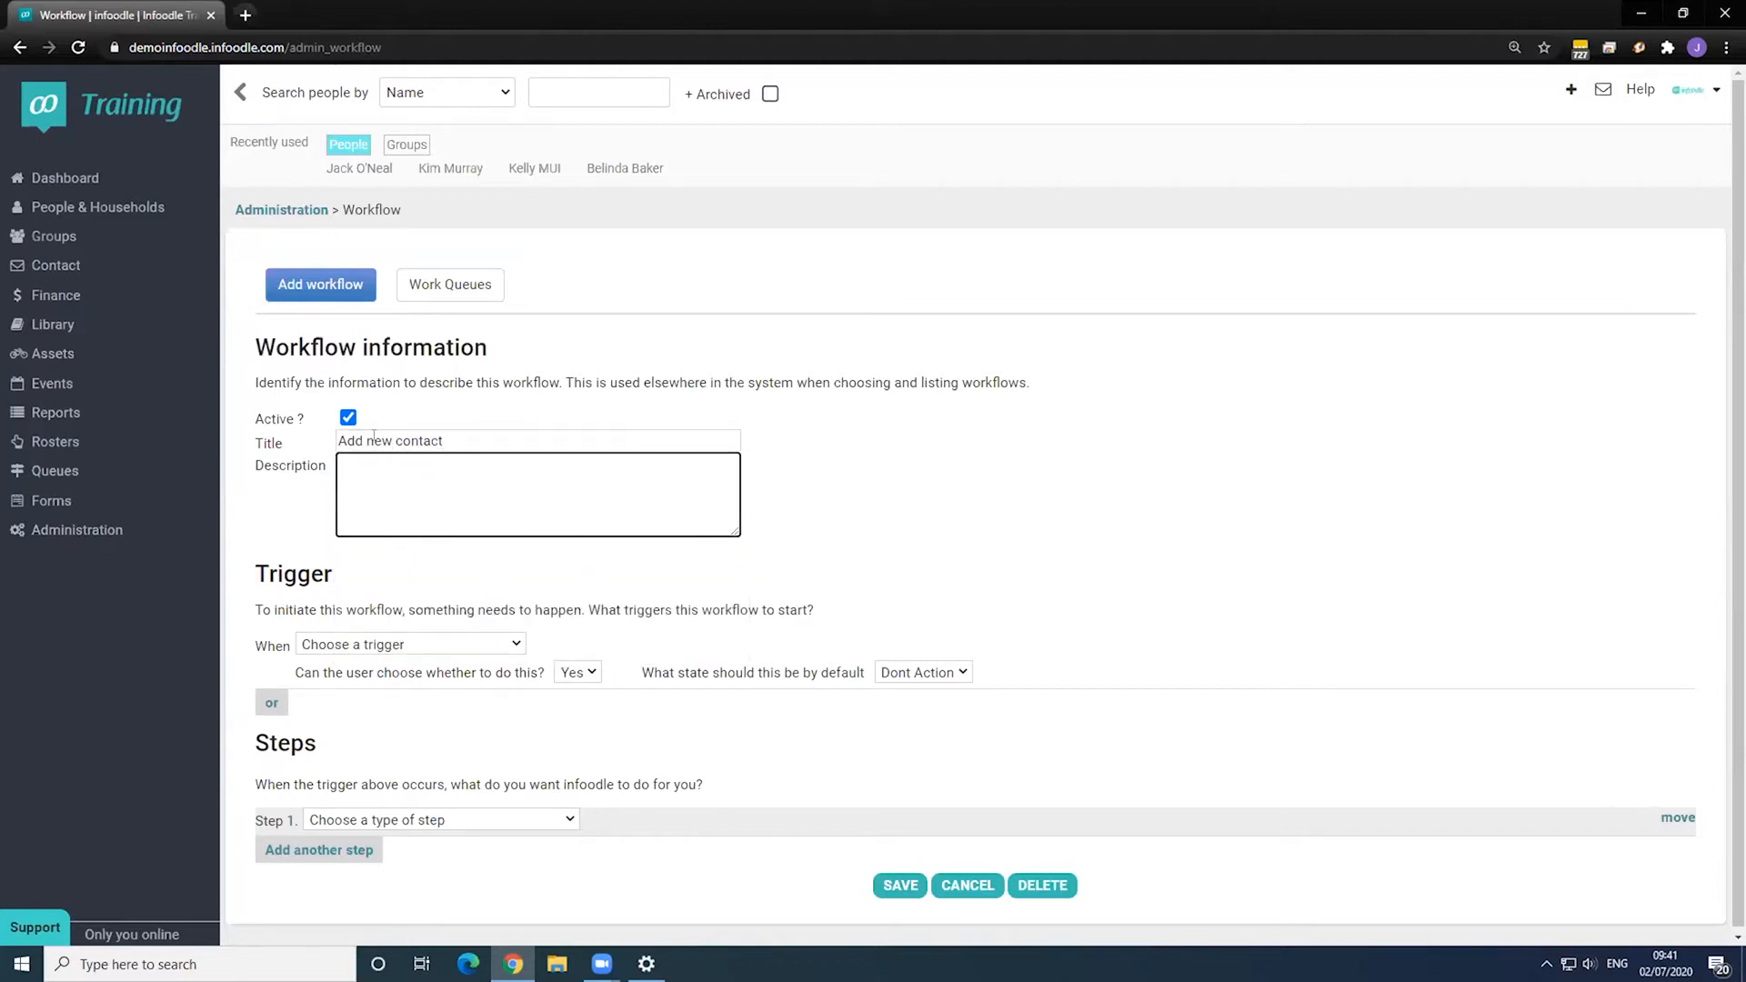
pyautogui.write('Use this workflow to manage a brand new co')
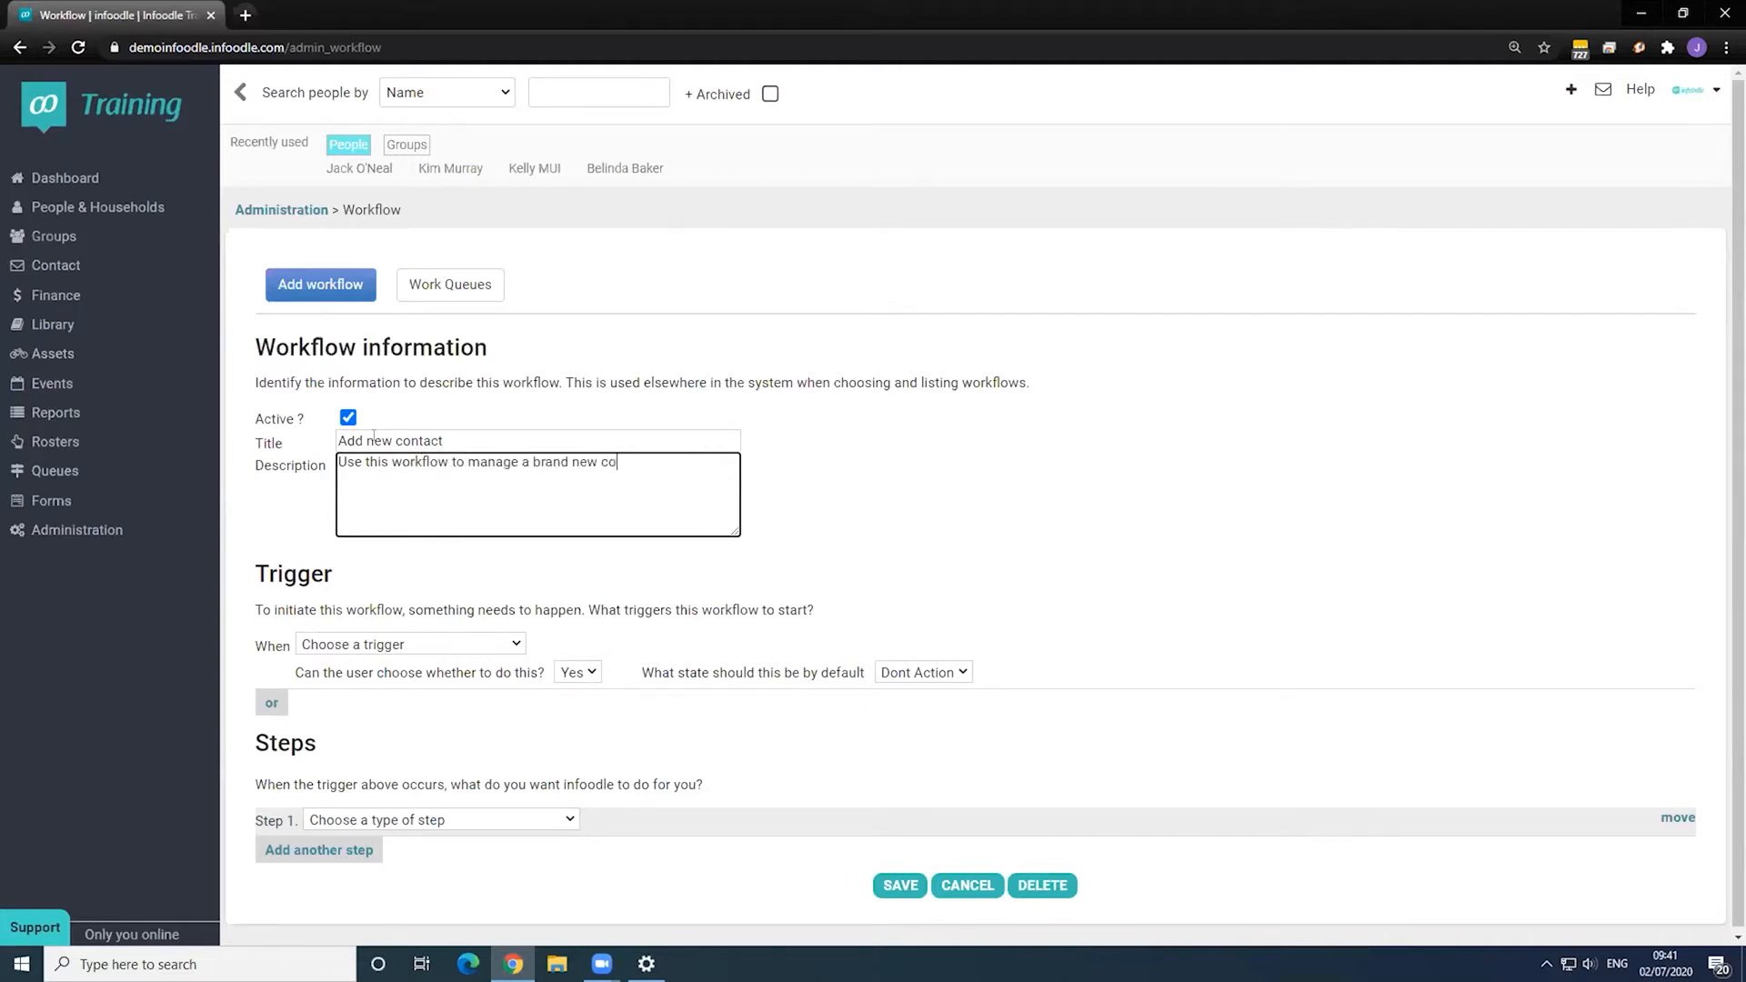
pyautogui.write('ntact in the system.')
pyautogui.click(389, 576)
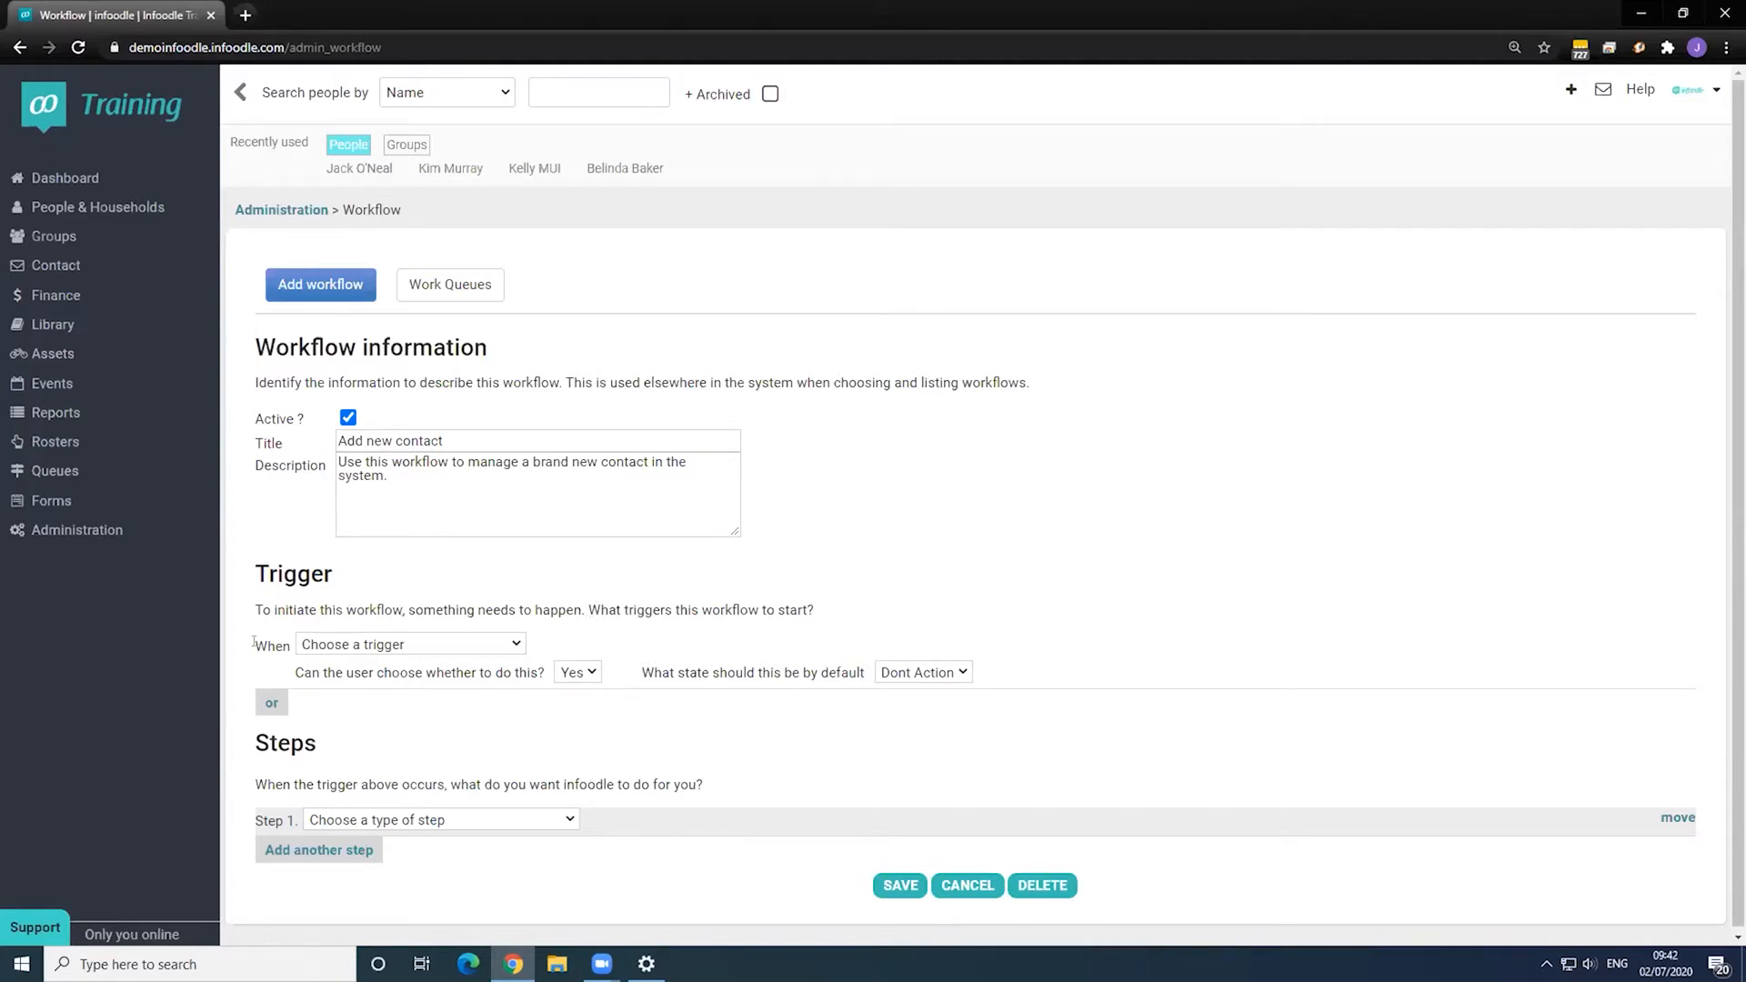
pyautogui.moveTo(254, 642); pyautogui.dragTo(274, 645)
pyautogui.click(314, 645)
pyautogui.click(403, 675)
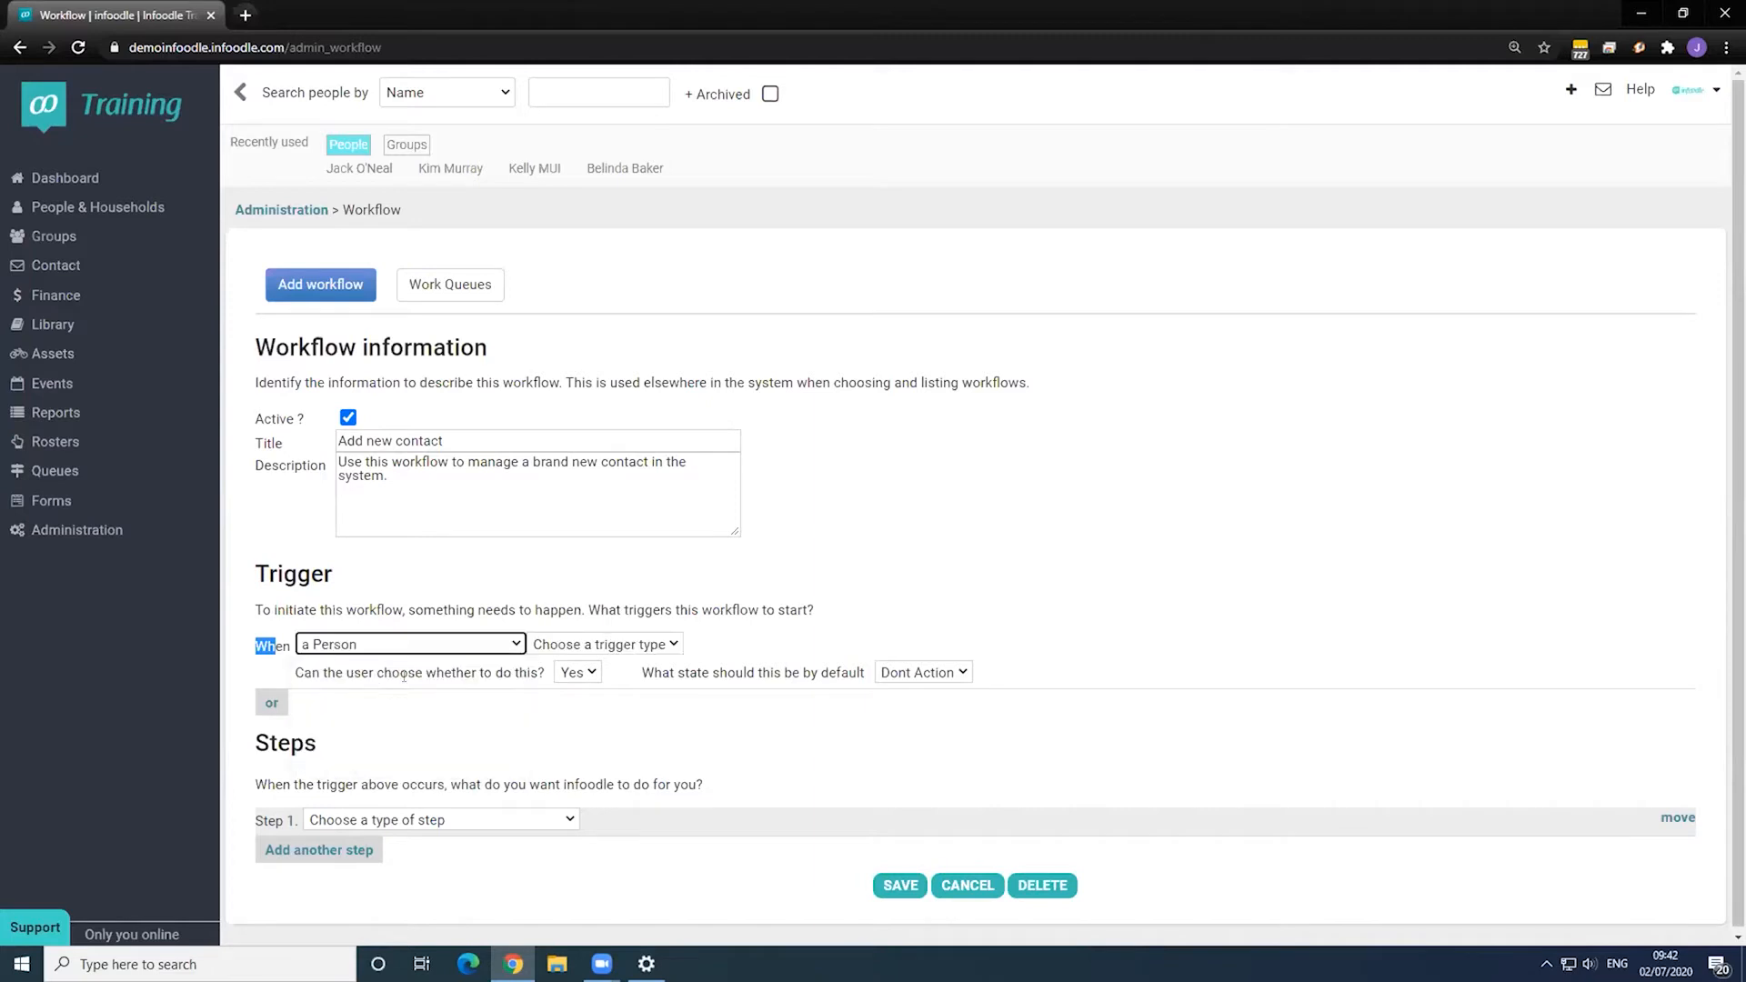
pyautogui.click(579, 646)
pyautogui.click(609, 682)
pyautogui.click(838, 635)
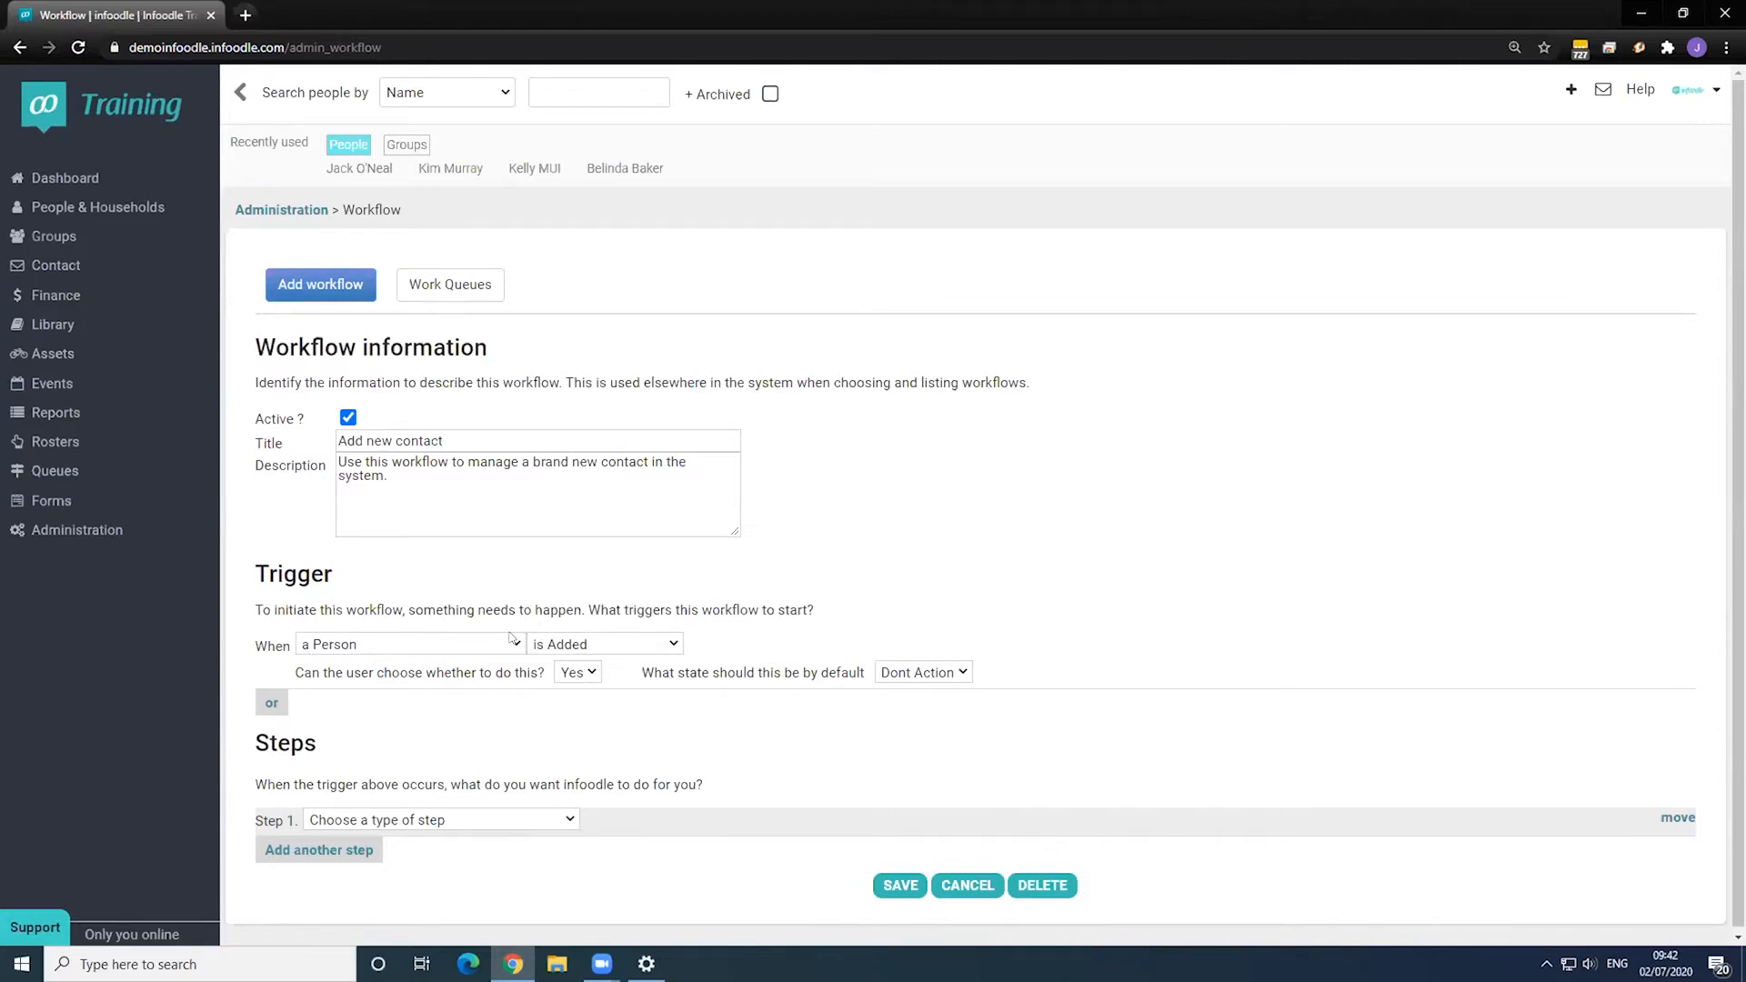
pyautogui.scroll(-1, 486, 651)
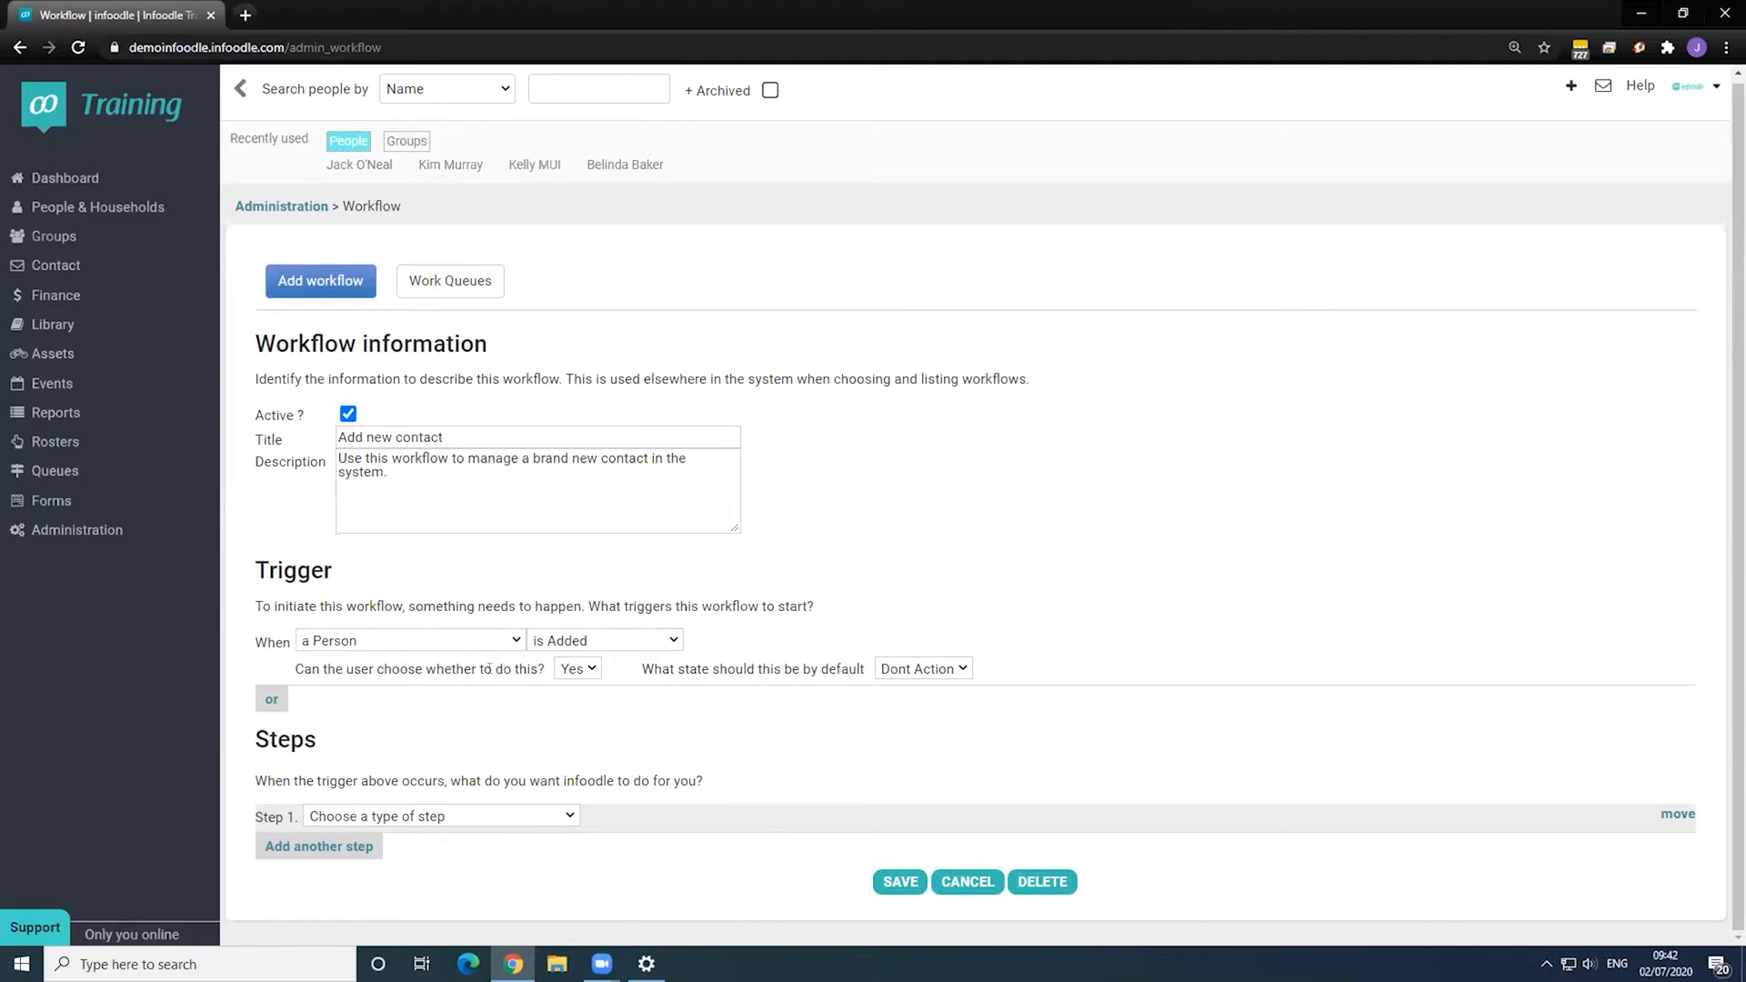
pyautogui.click(573, 671)
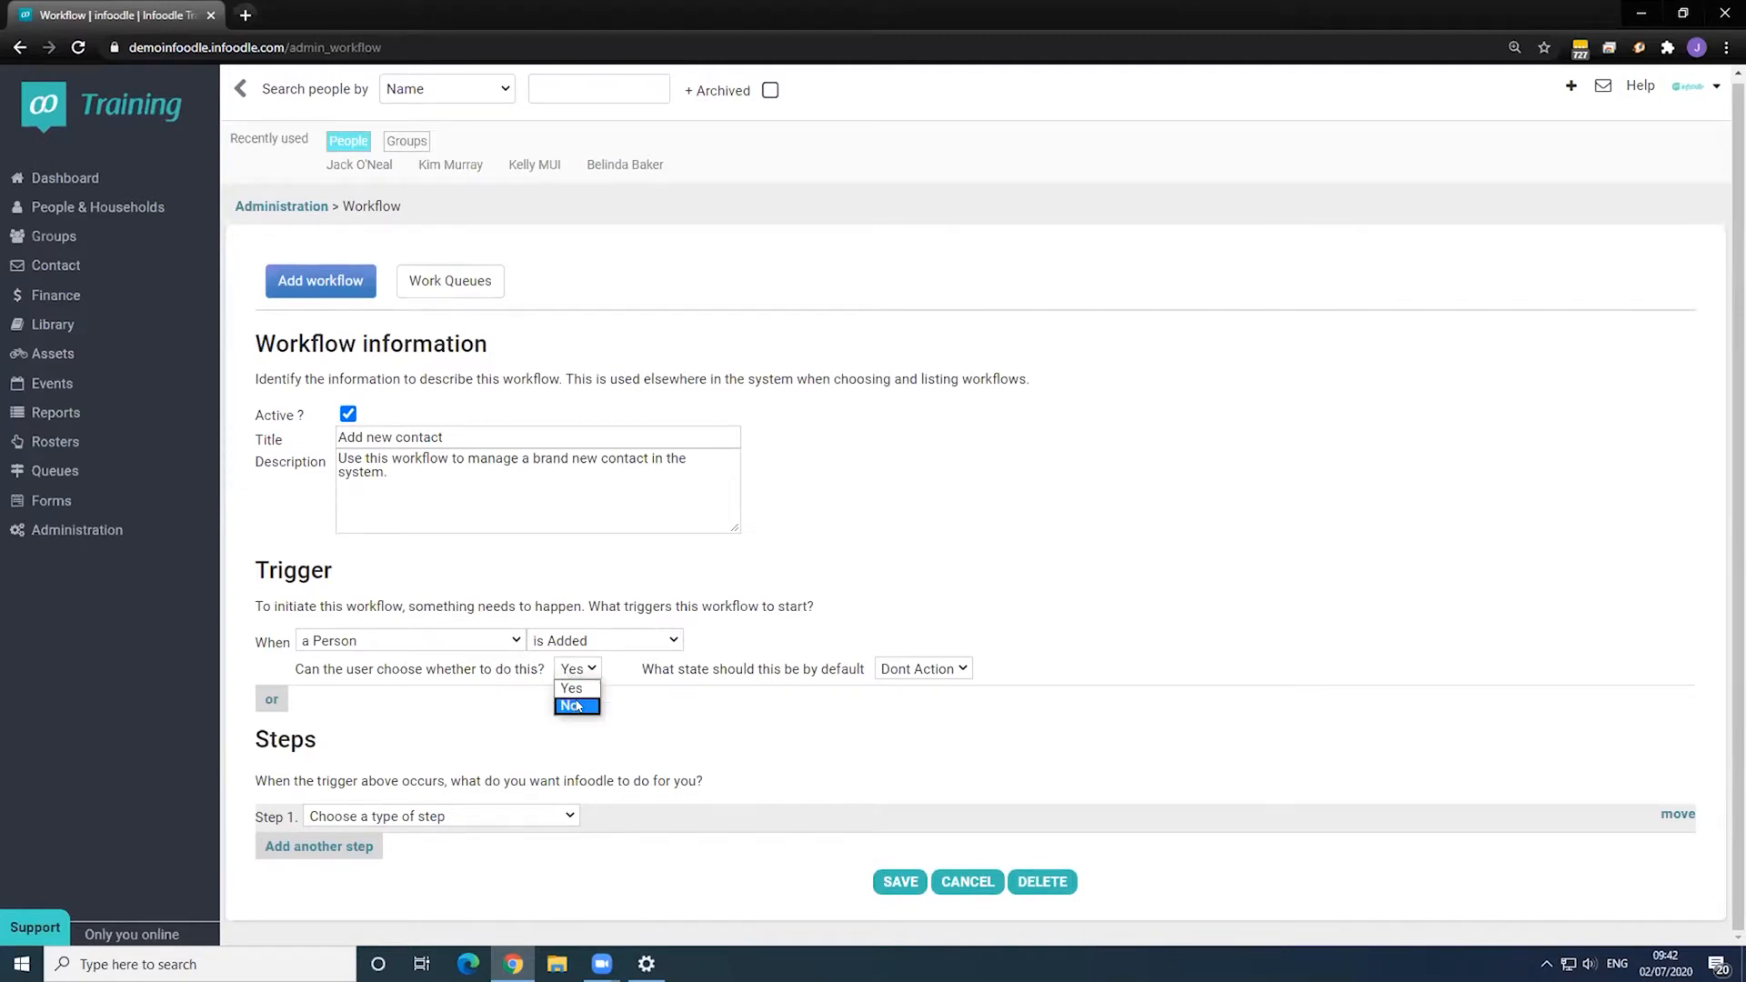
pyautogui.click(580, 707)
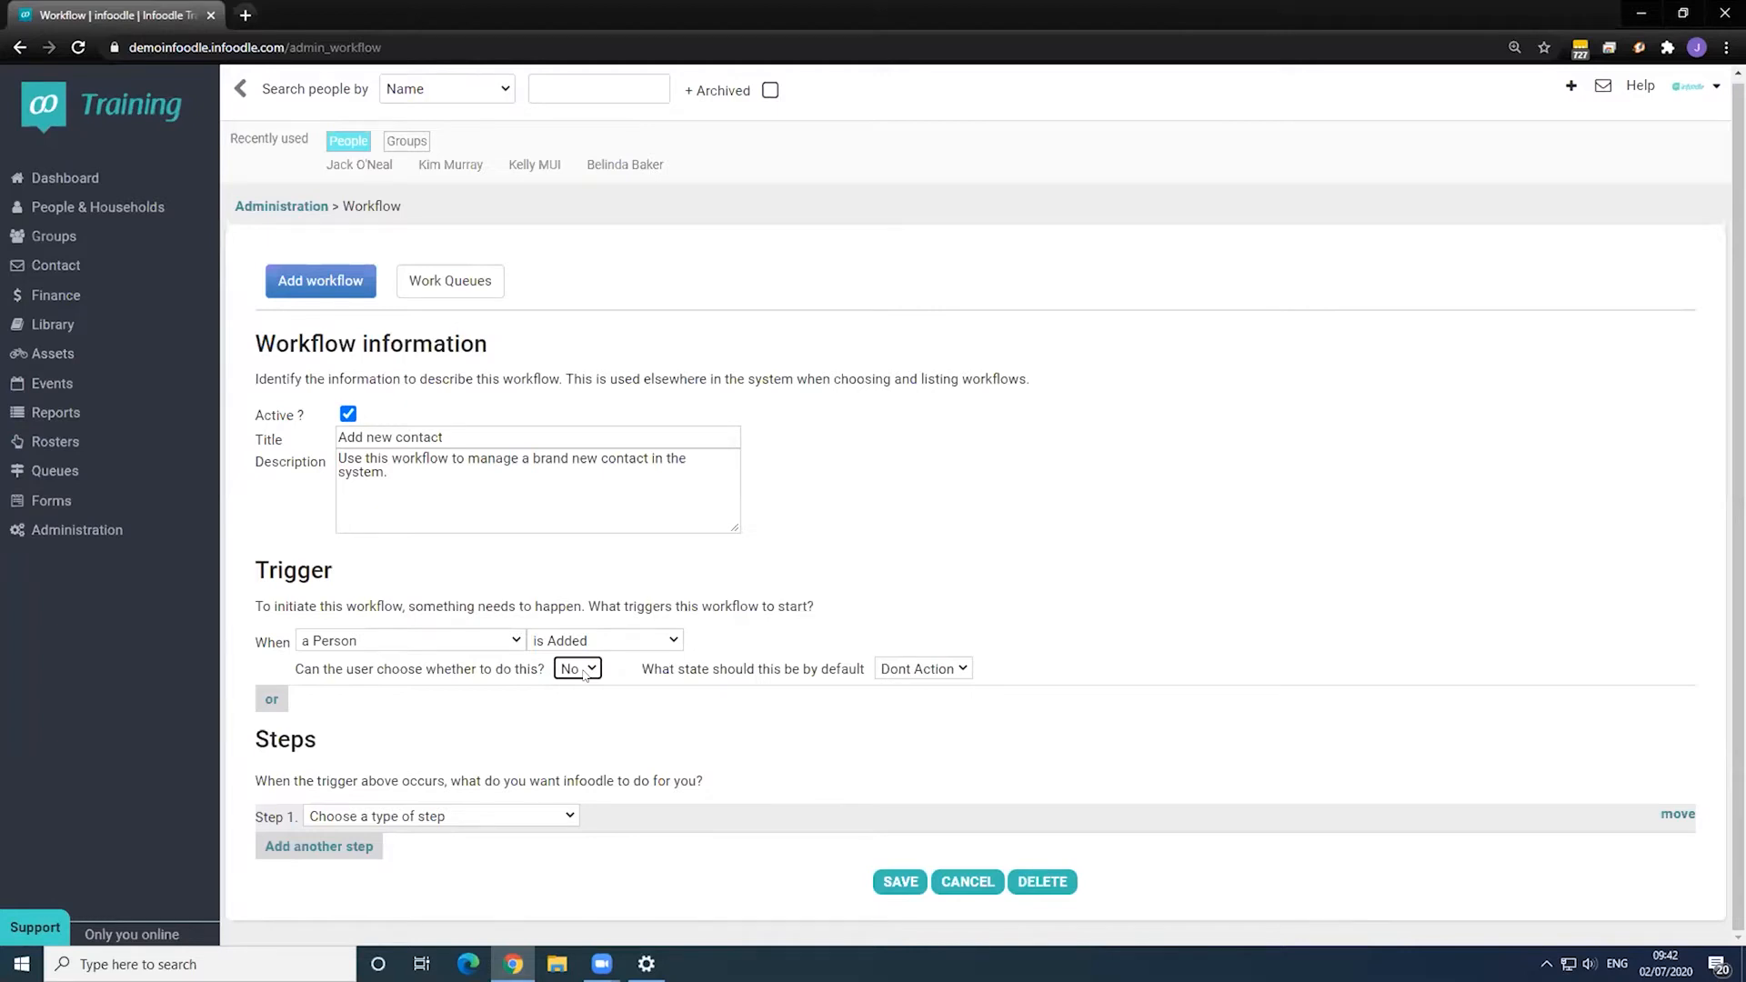
pyautogui.click(585, 671)
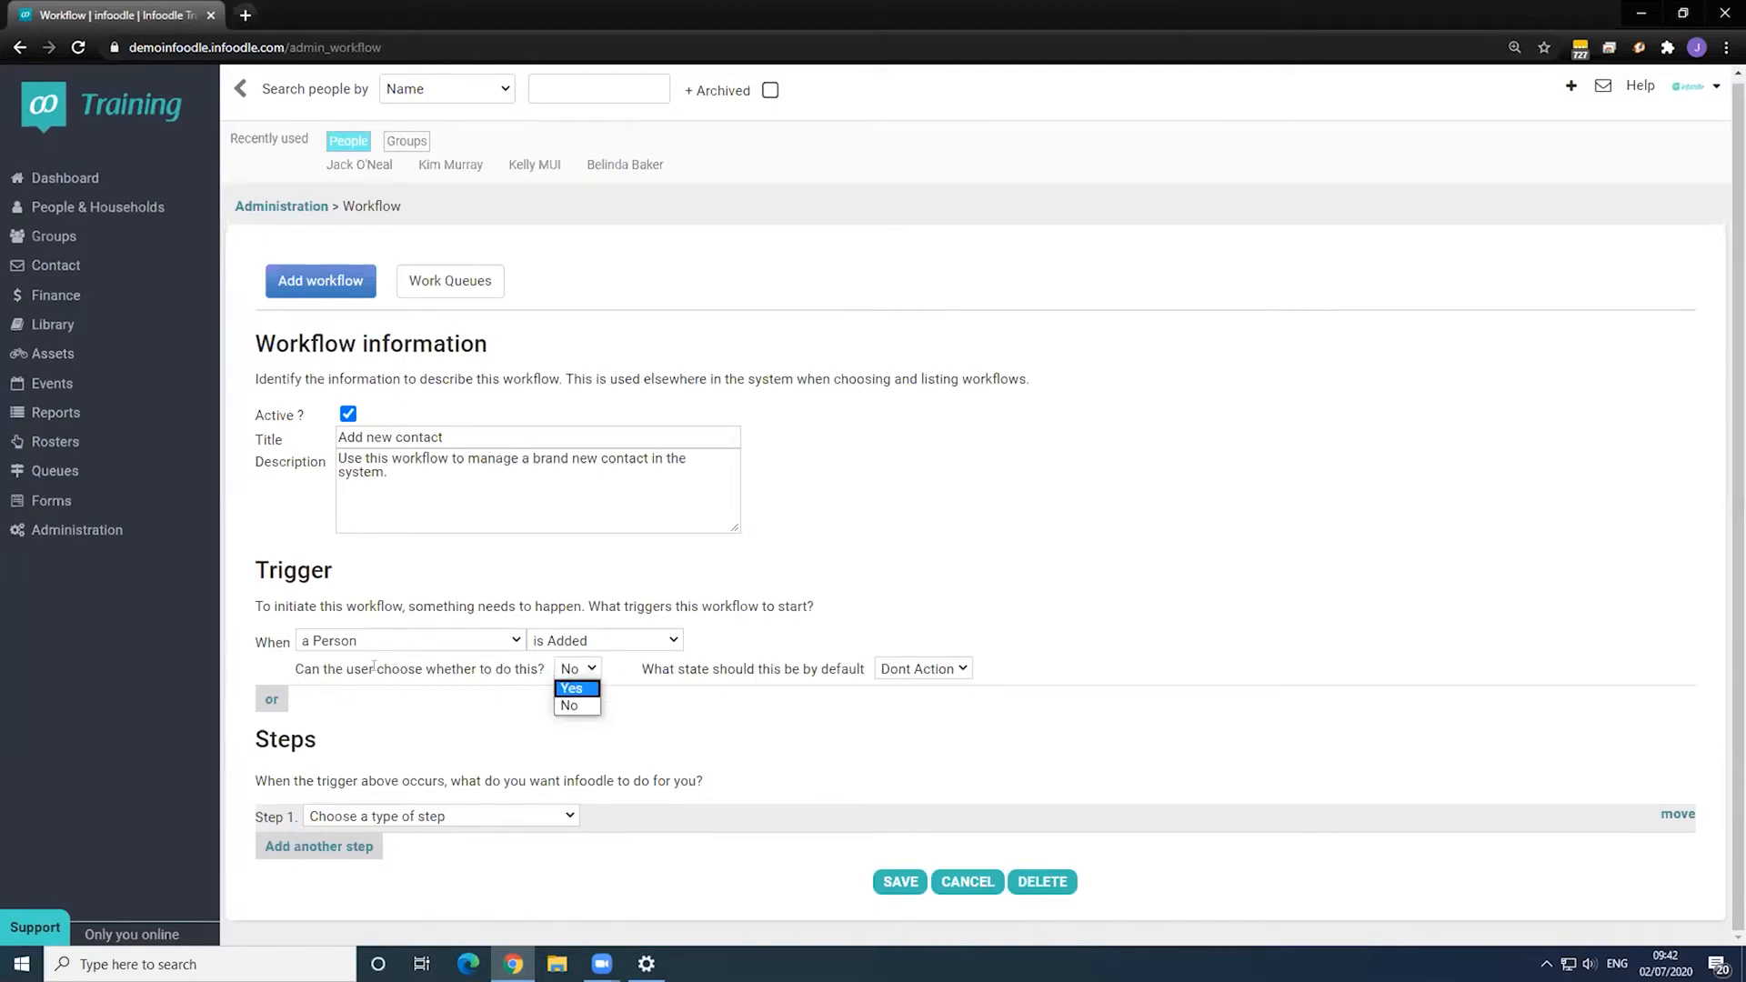
pyautogui.click(697, 707)
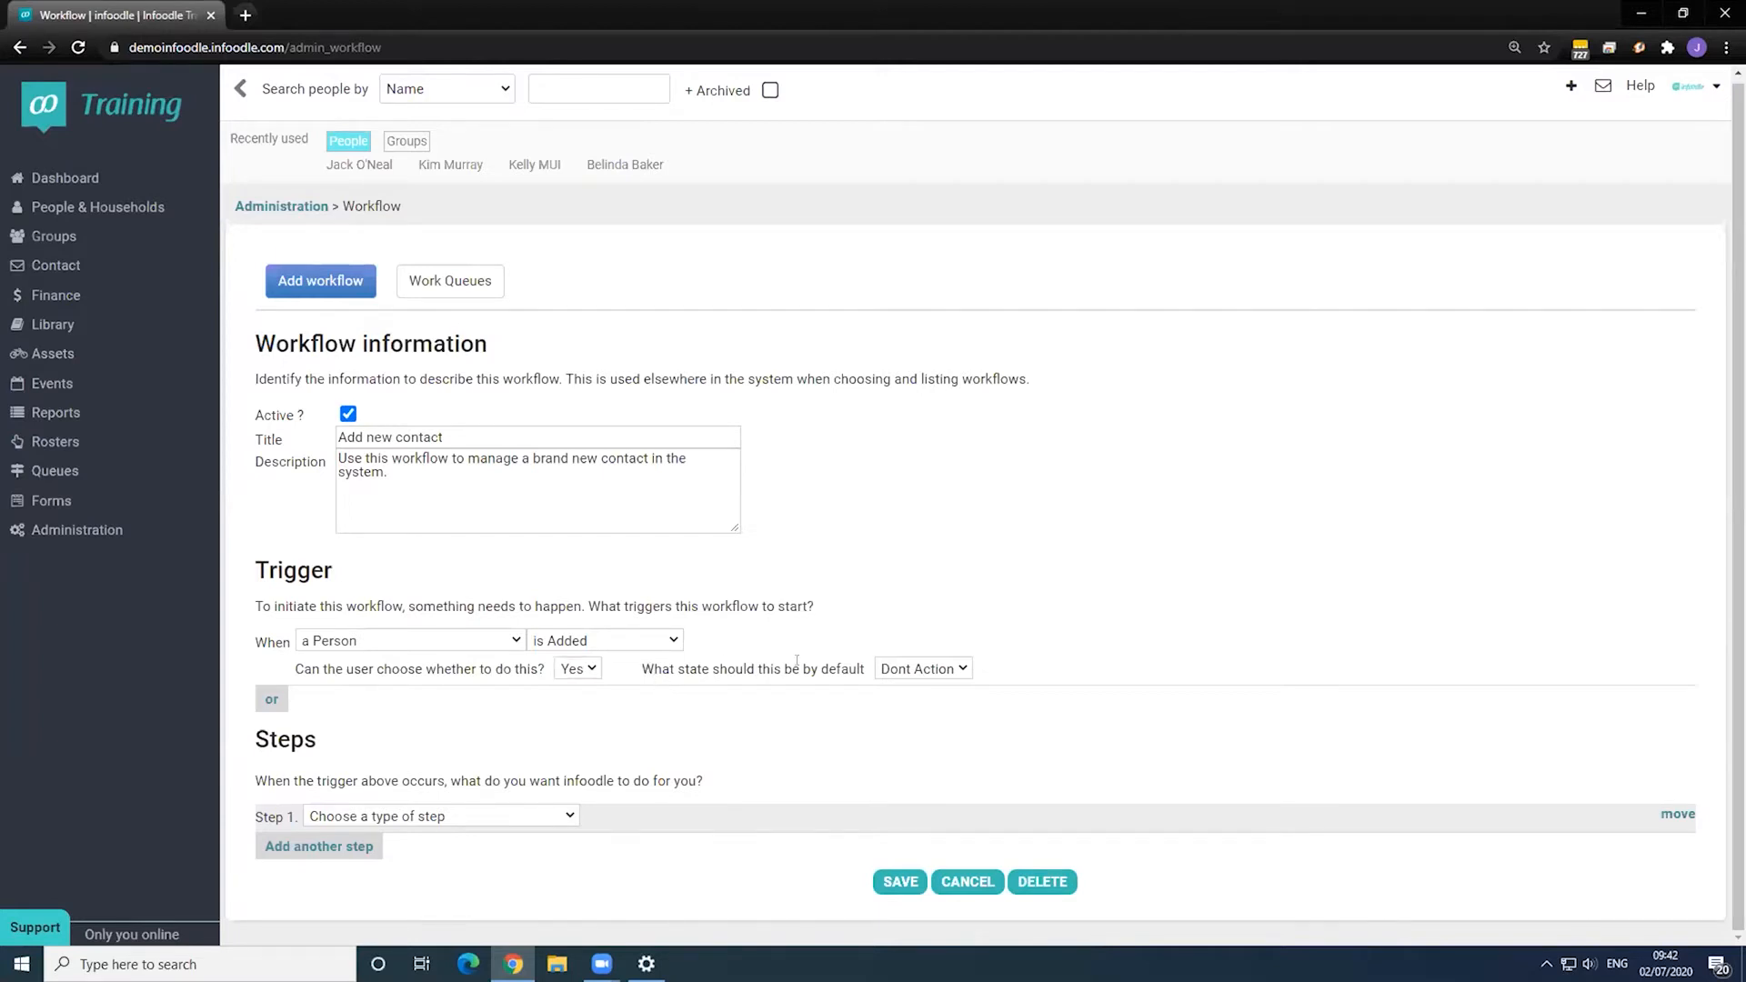
pyautogui.click(941, 668)
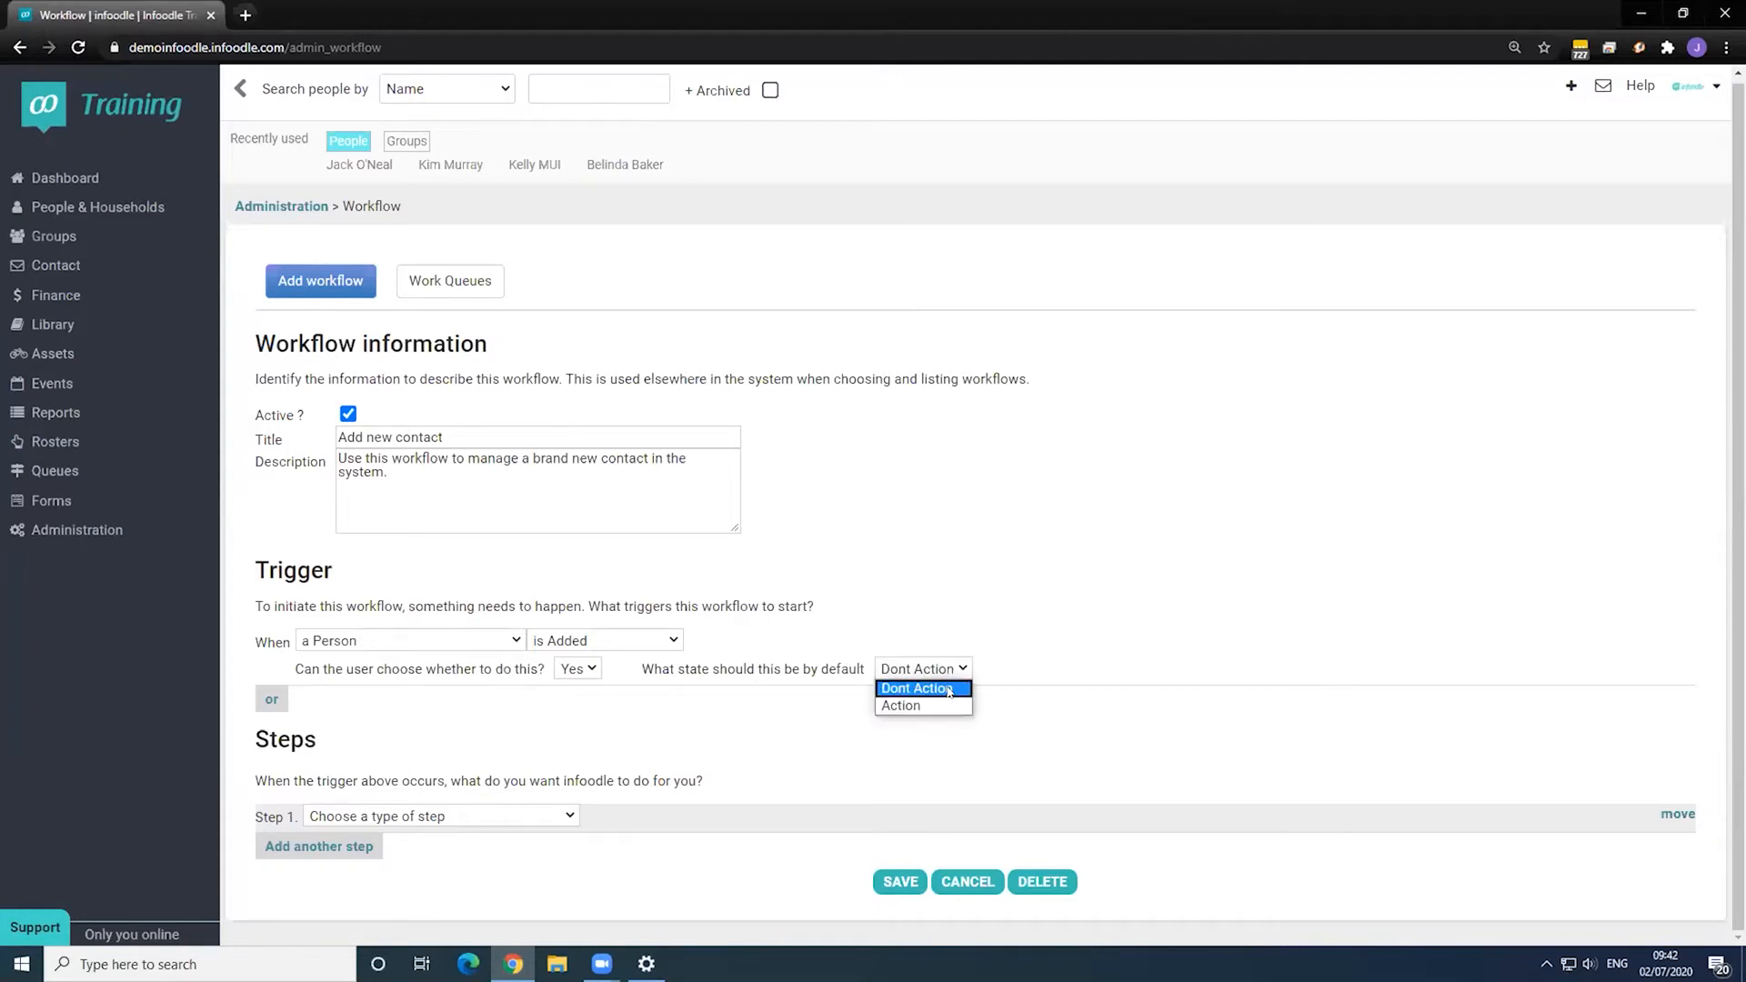
pyautogui.click(949, 691)
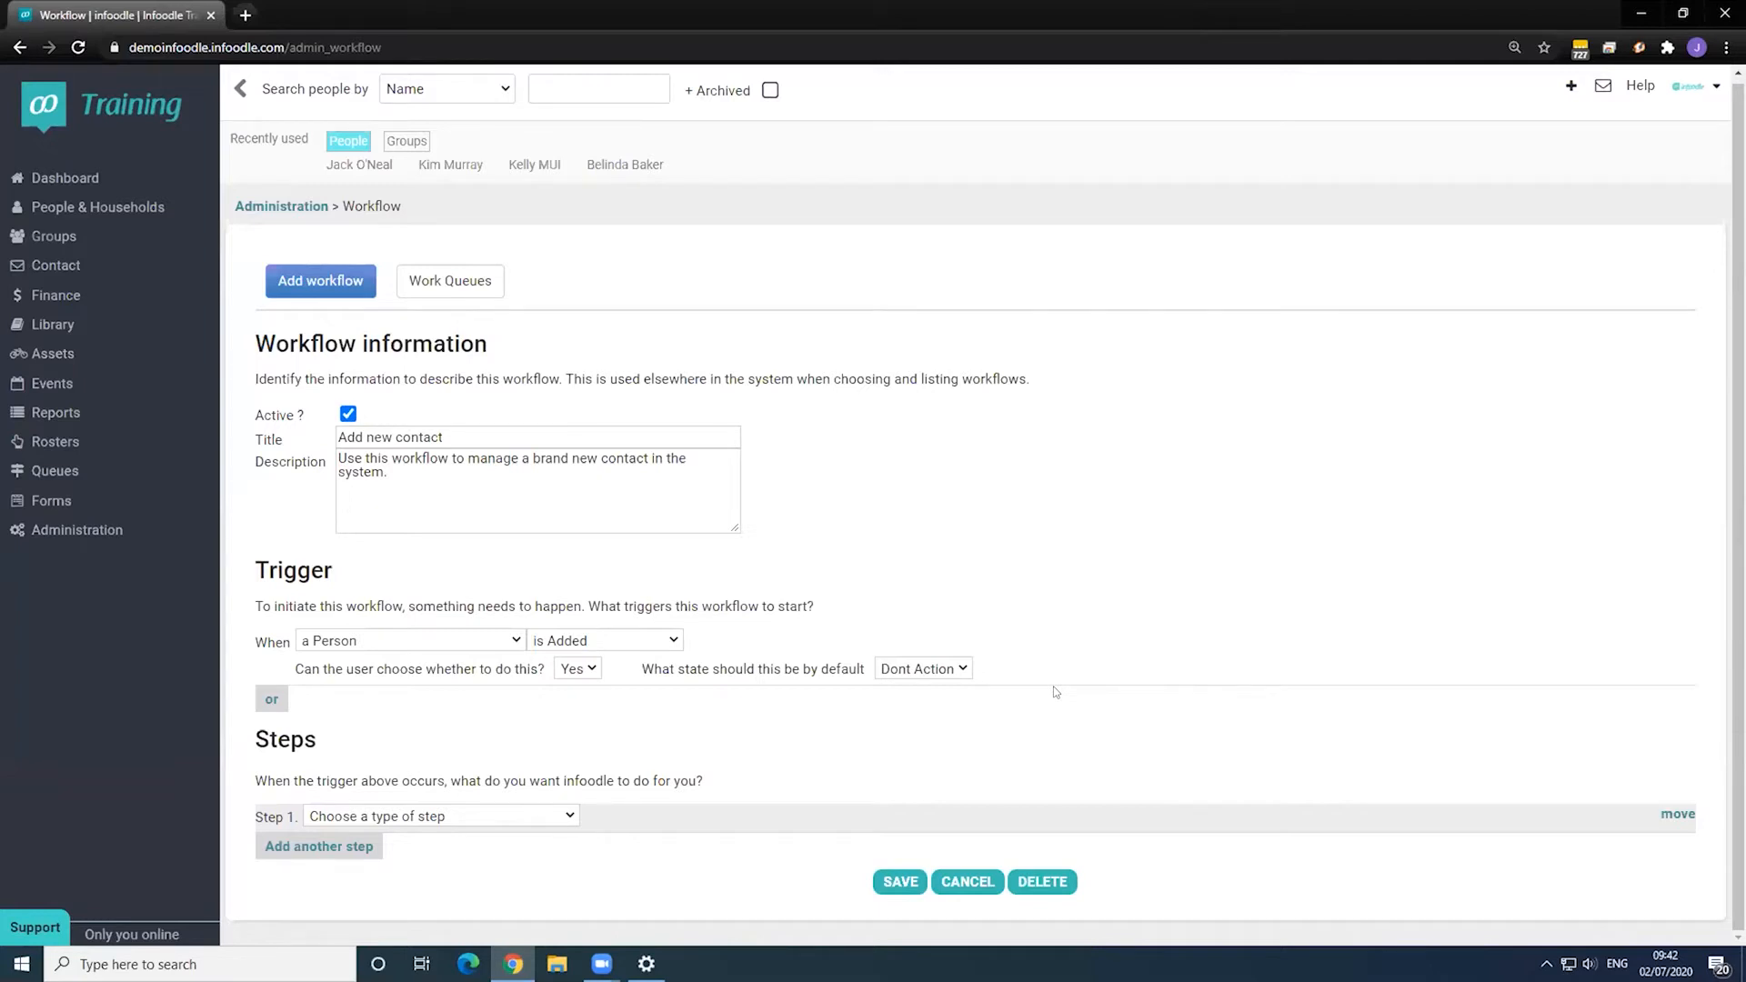
pyautogui.click(912, 667)
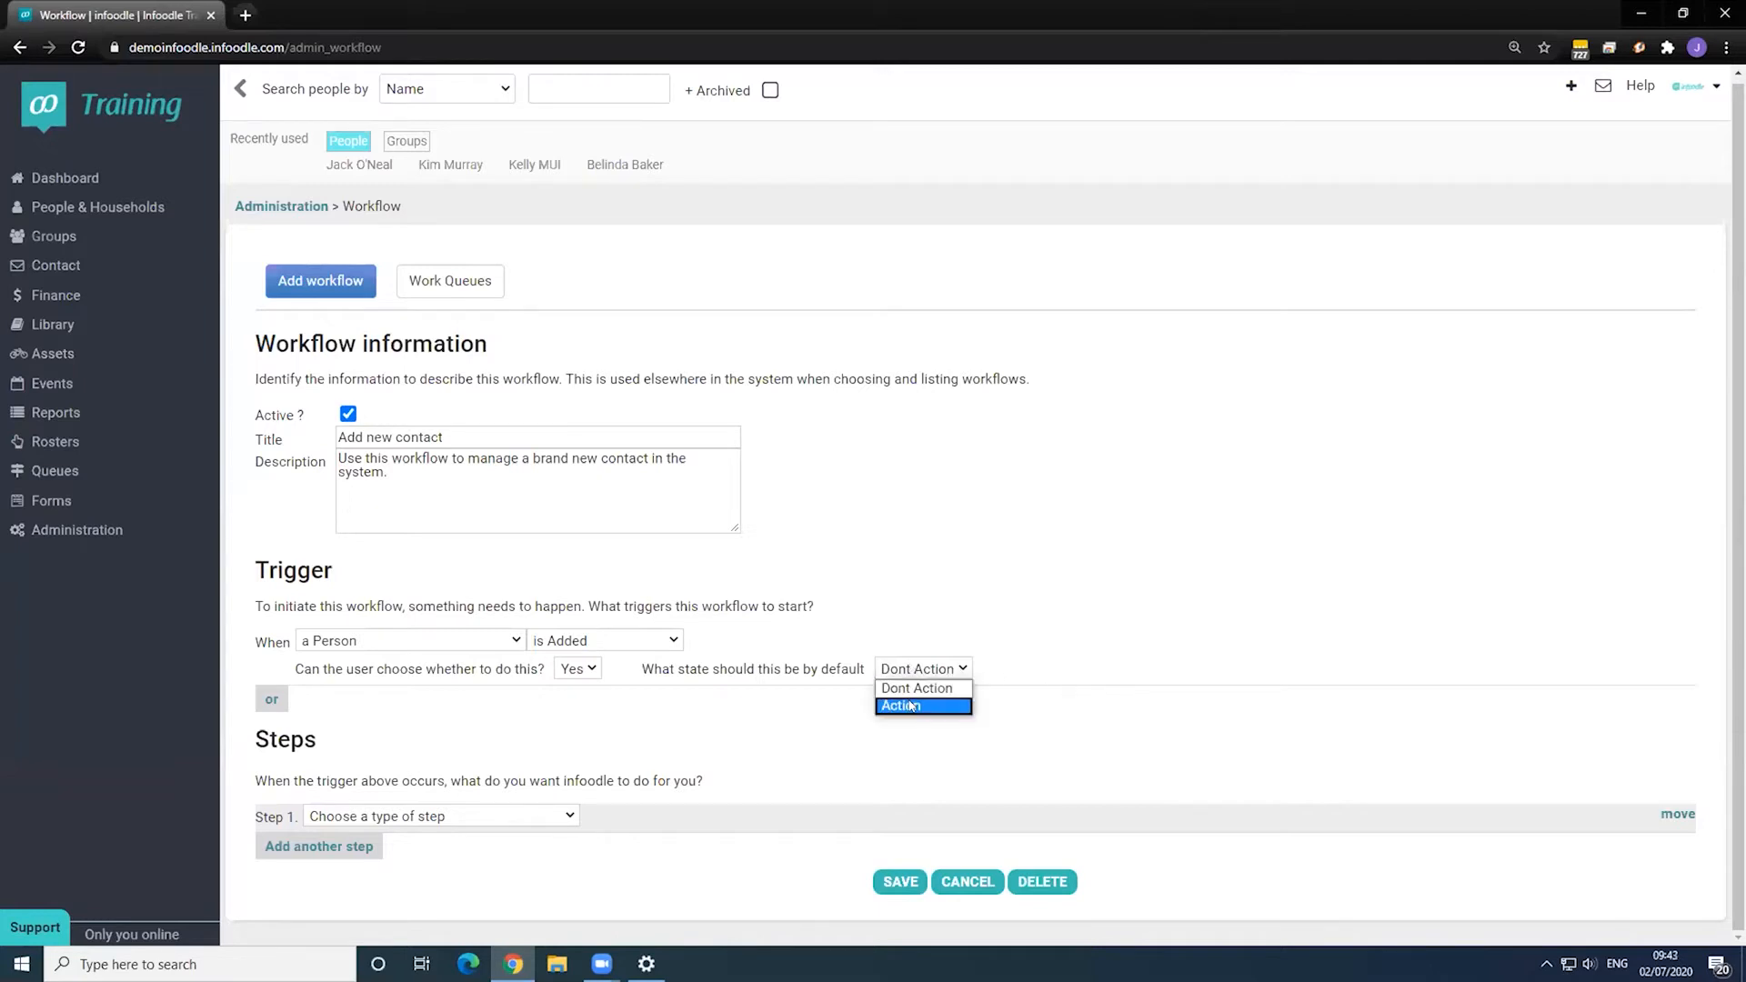
pyautogui.click(919, 690)
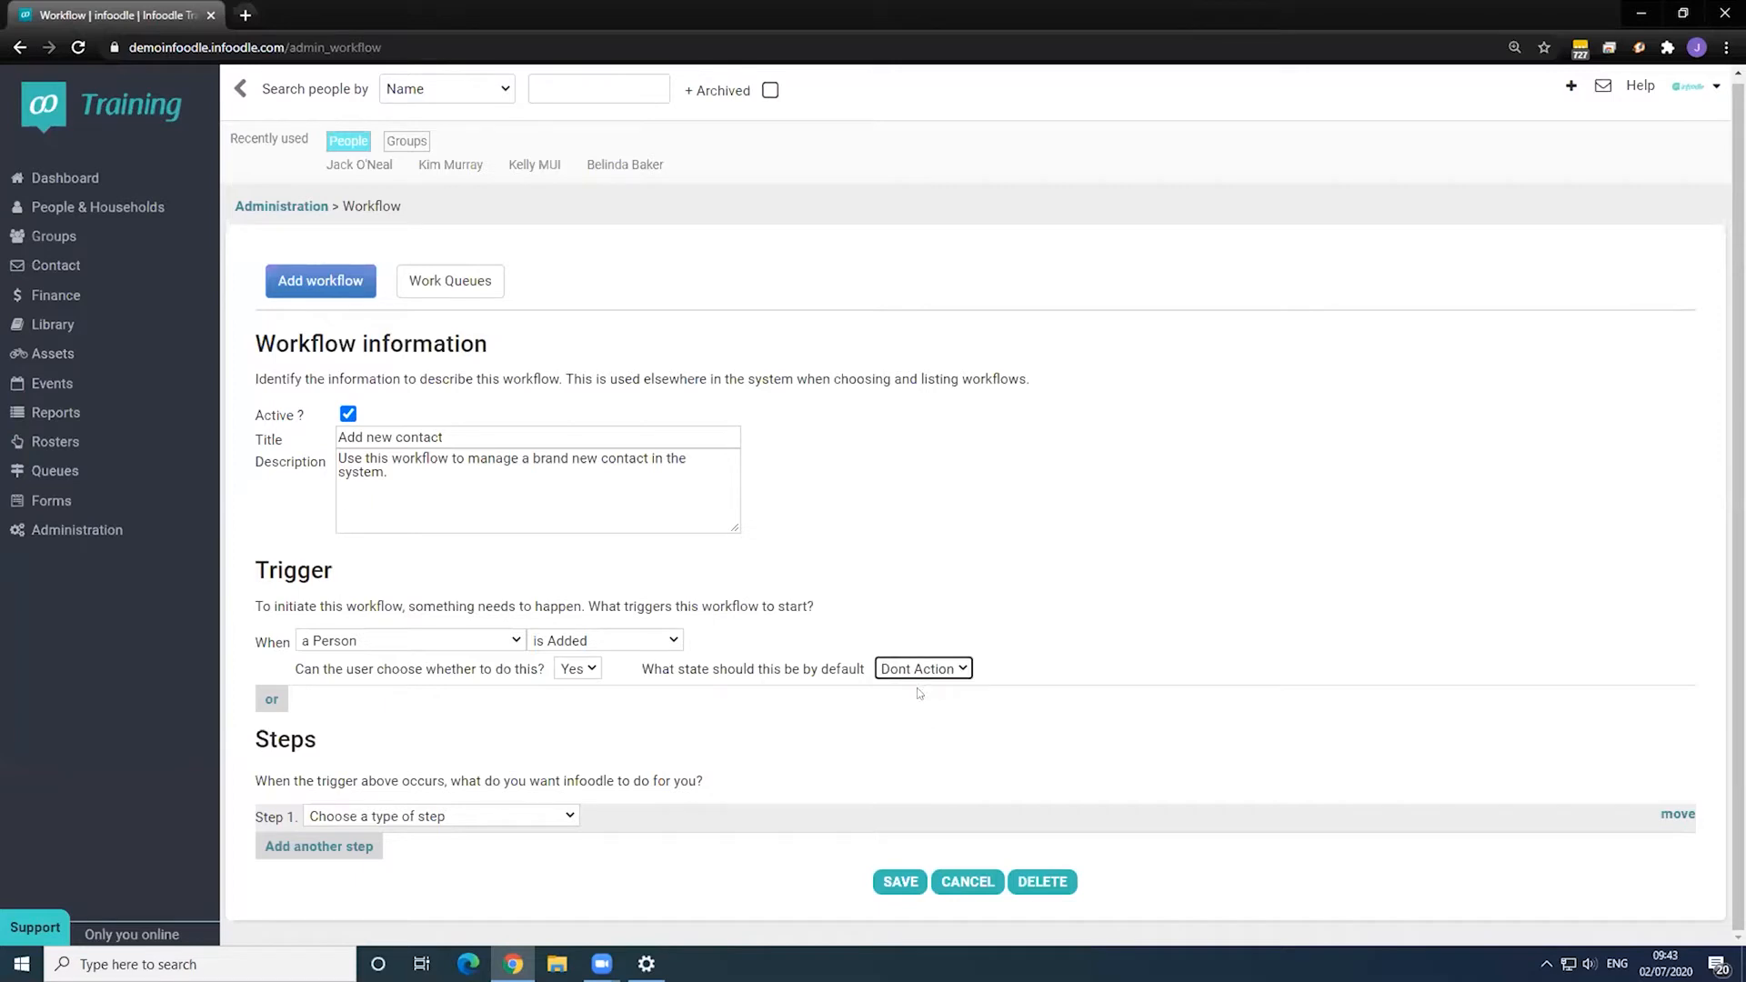
pyautogui.doubleClick(454, 733)
pyautogui.click(488, 731)
# - Set step 1 to Send email and browse the email templates without choosing one
pyautogui.click(431, 818)
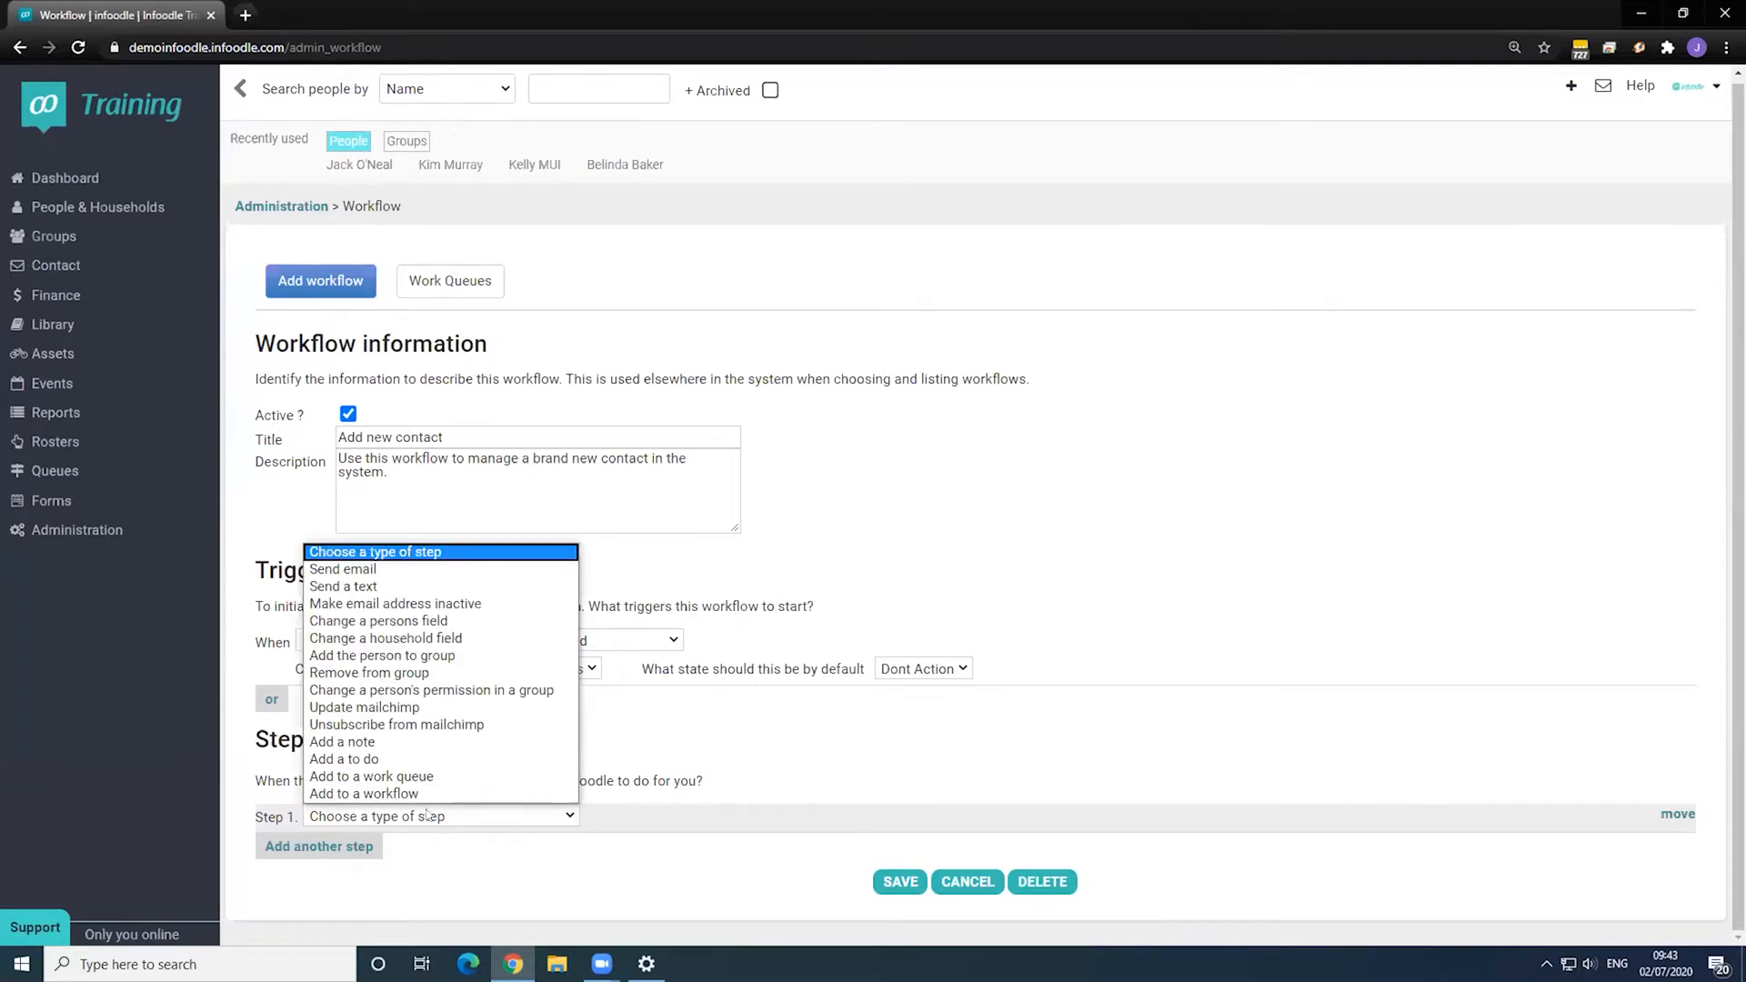
pyautogui.click(402, 569)
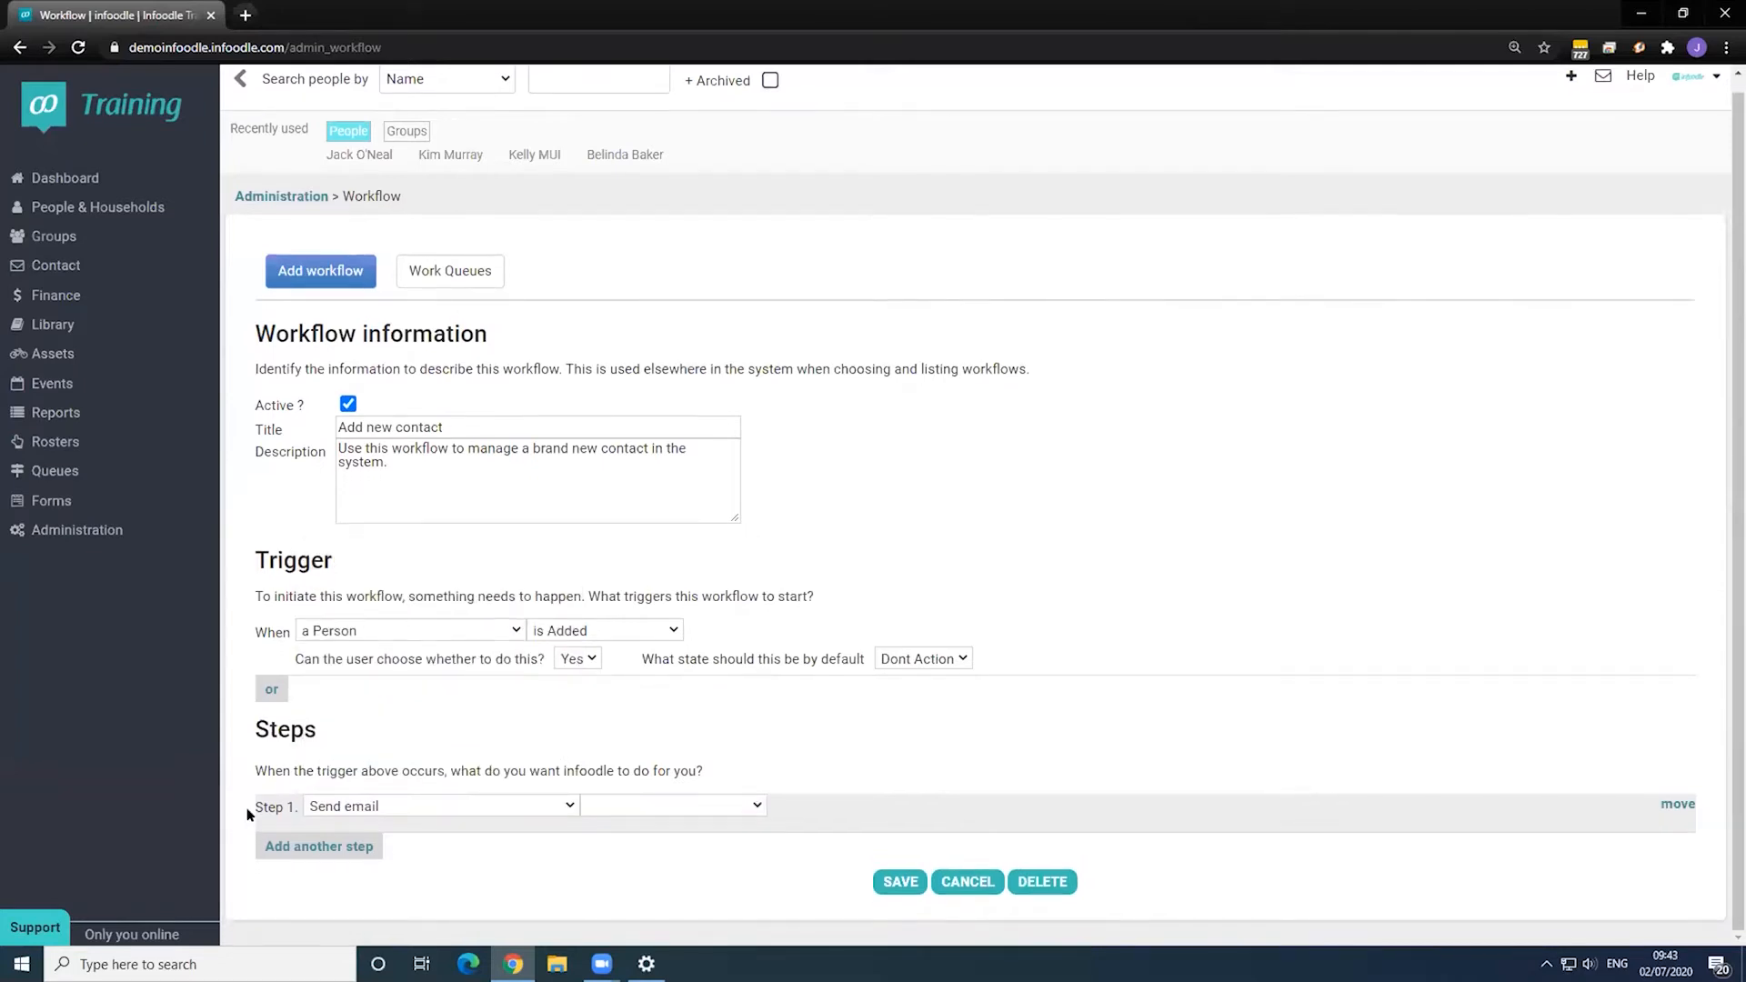
pyautogui.click(627, 806)
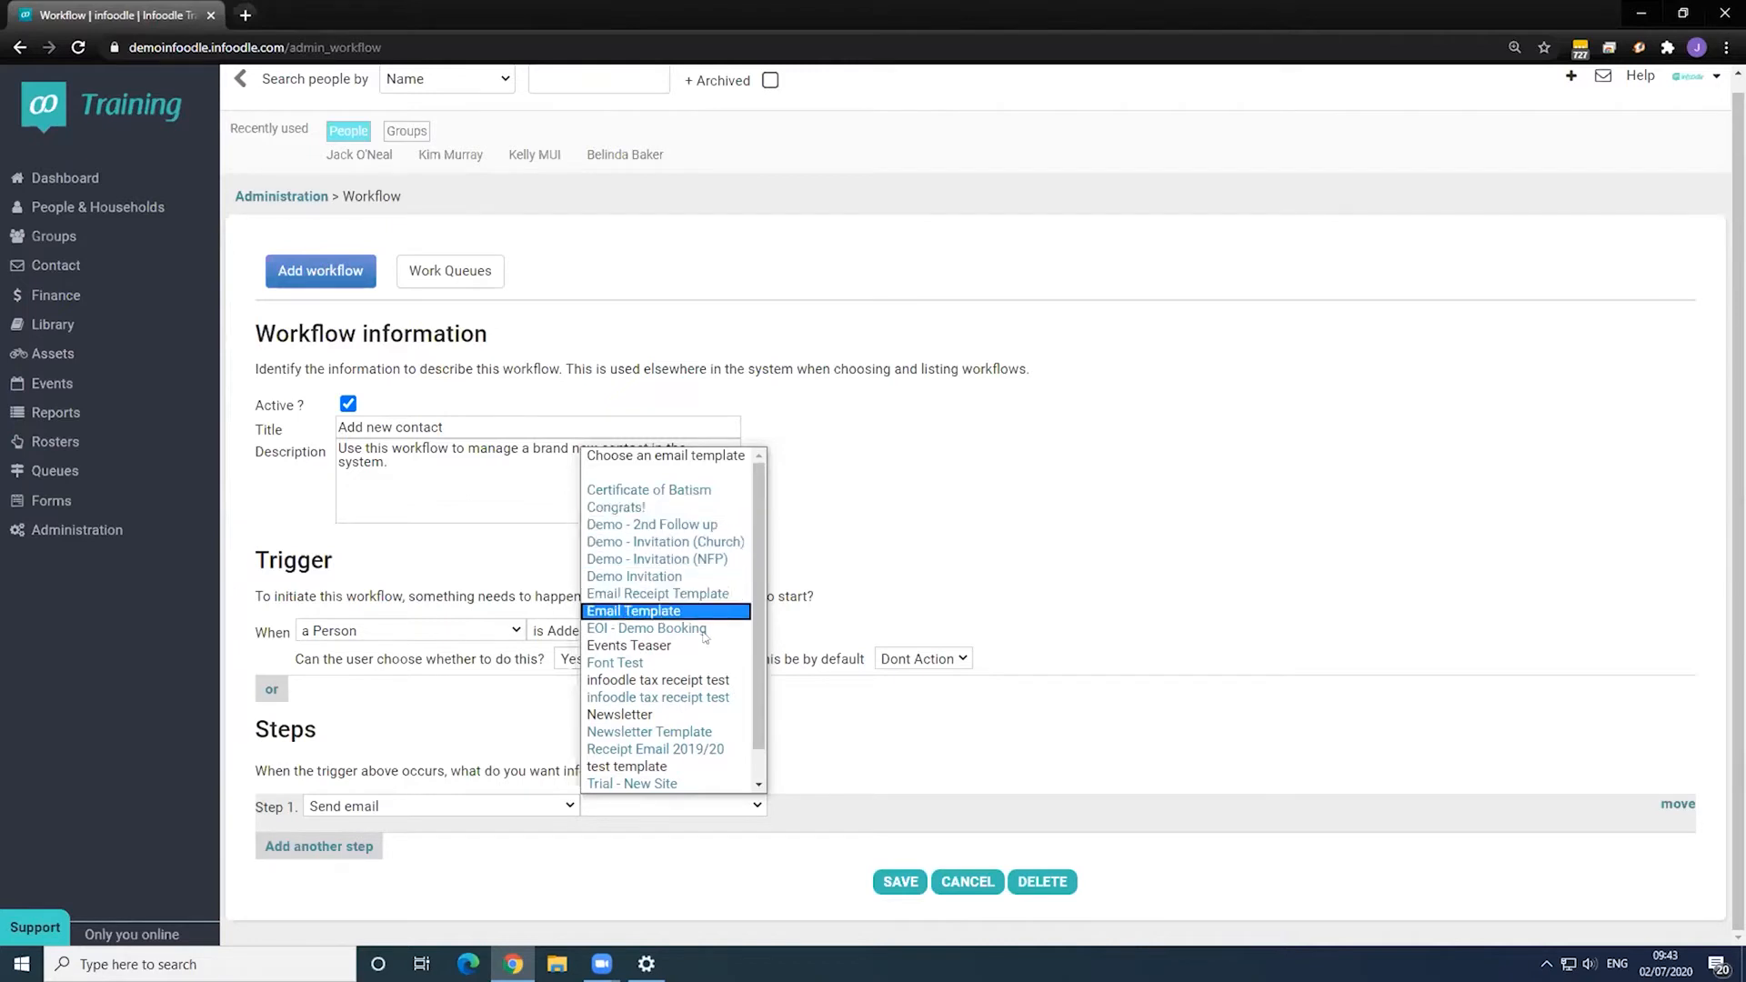
pyautogui.scroll(-1, 705, 677)
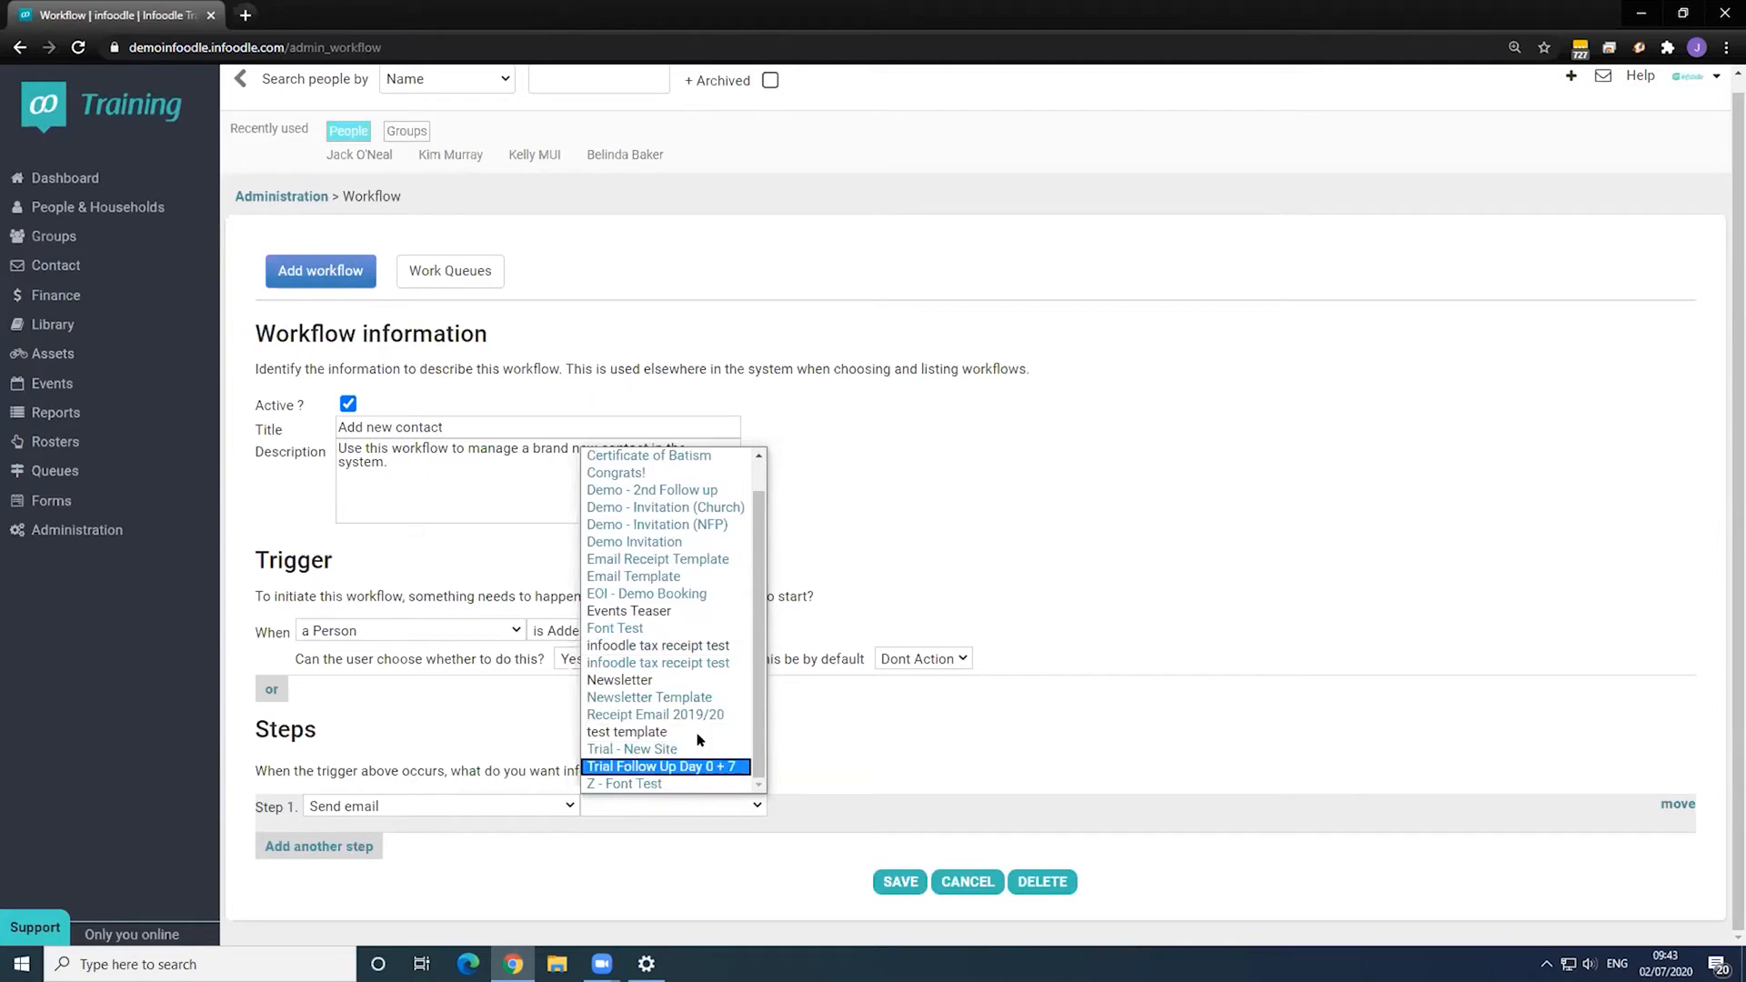
pyautogui.click(1110, 708)
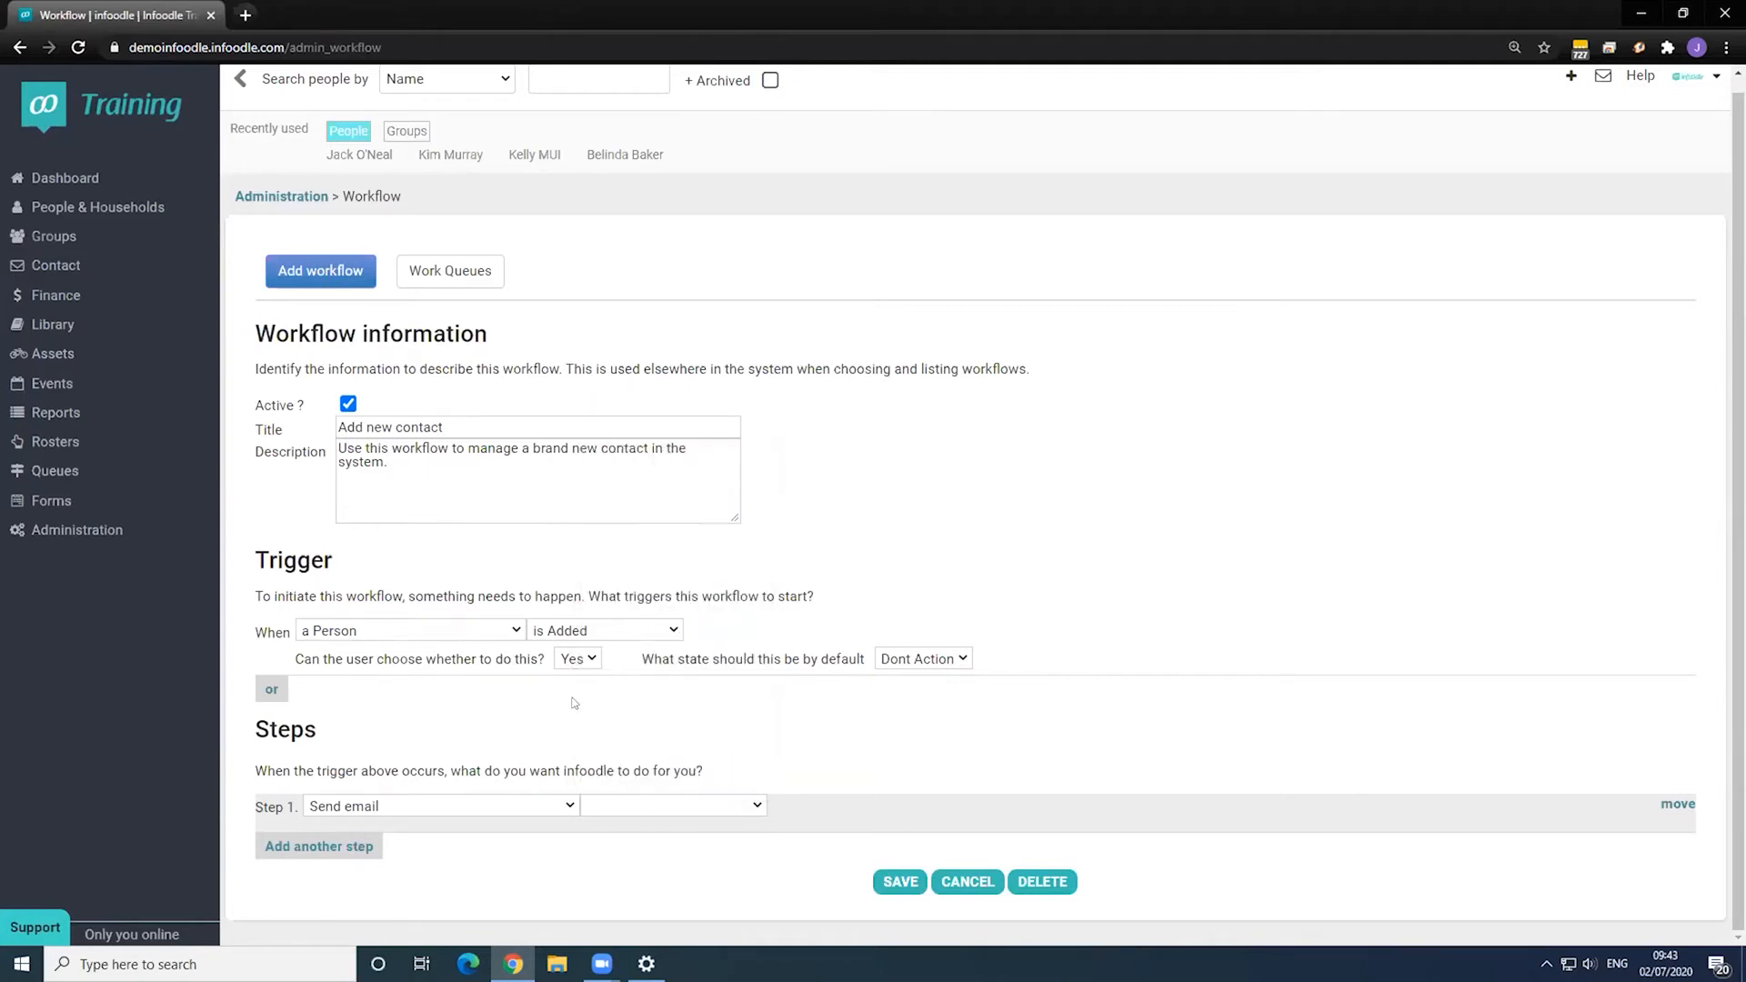
# - Switch step 1 to change the person's Member Status to New member, then add step 2
pyautogui.scroll(1, 509, 800)
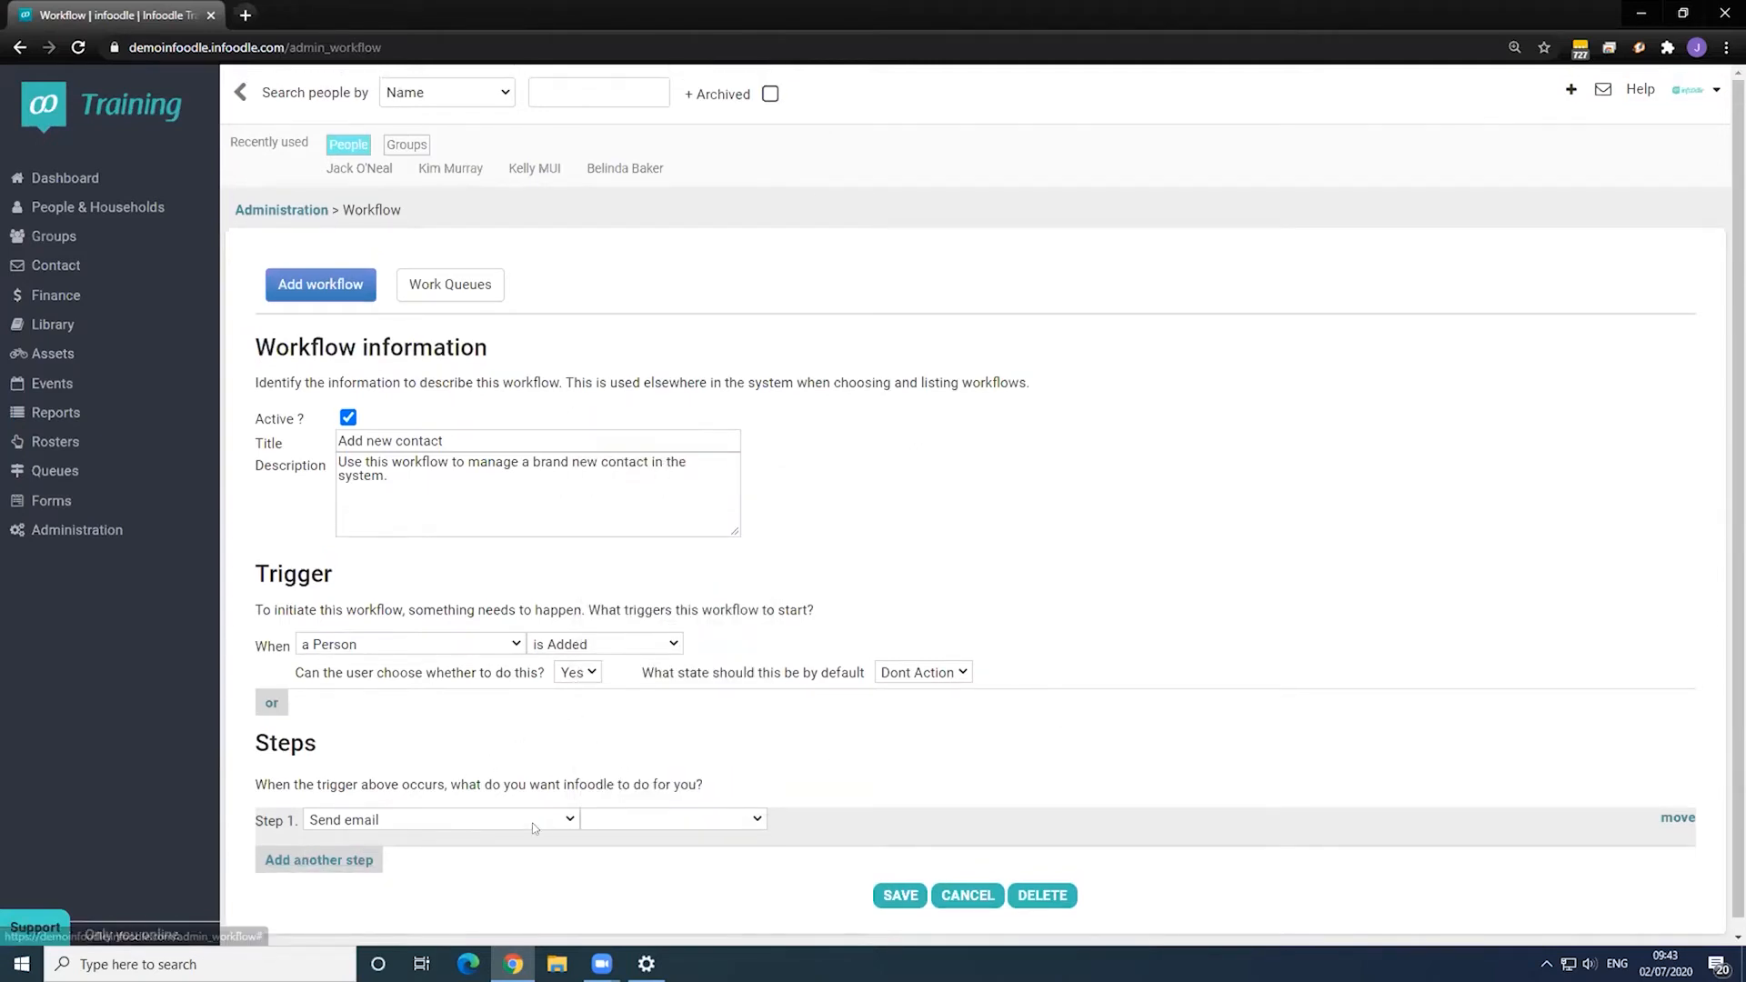
pyautogui.click(532, 822)
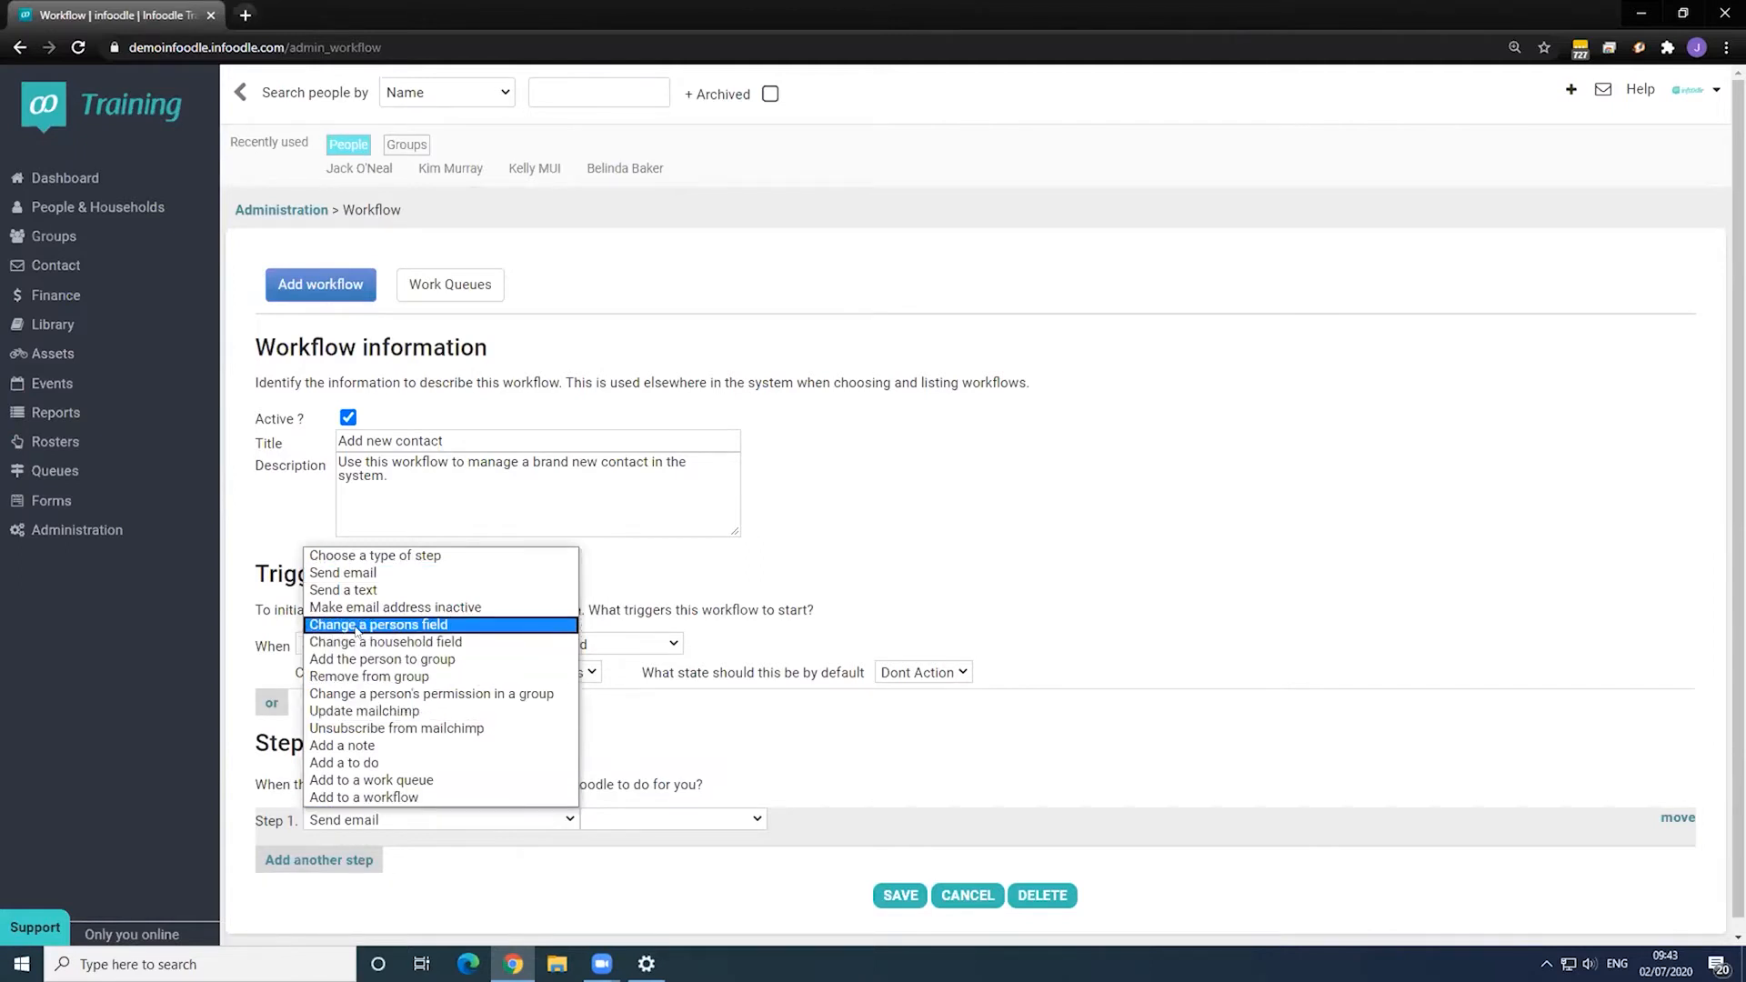
pyautogui.click(356, 625)
pyautogui.click(635, 818)
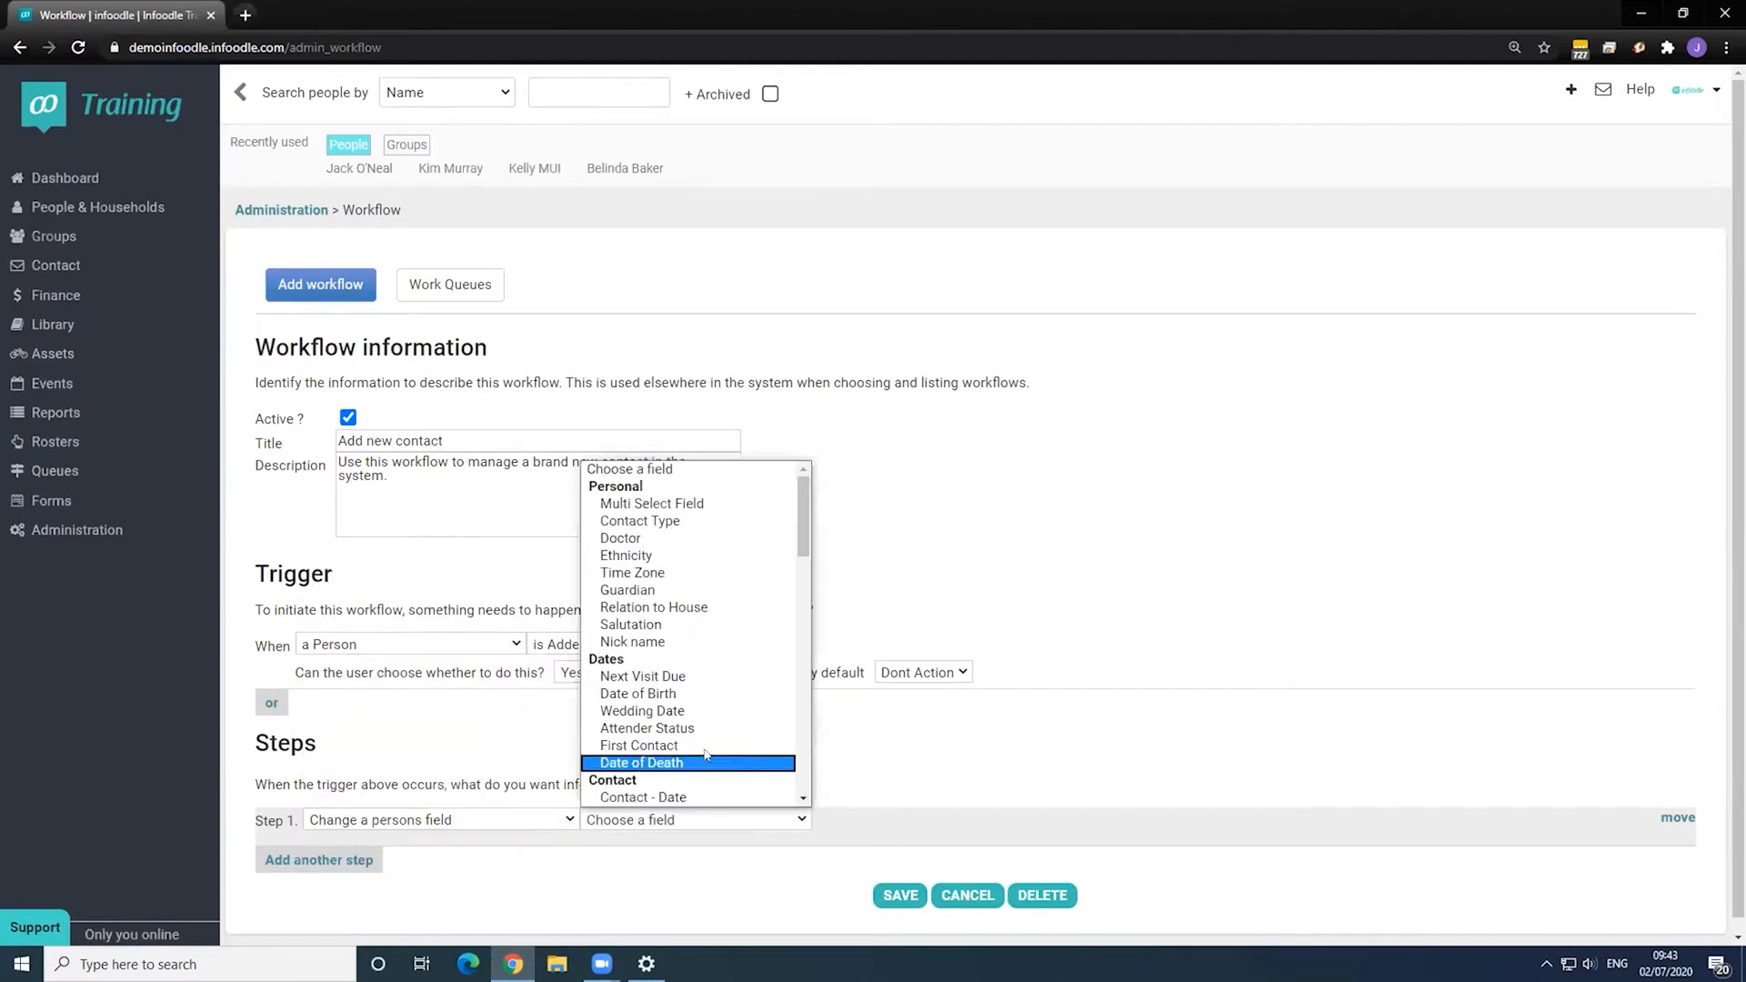
pyautogui.scroll(-6, 707, 755)
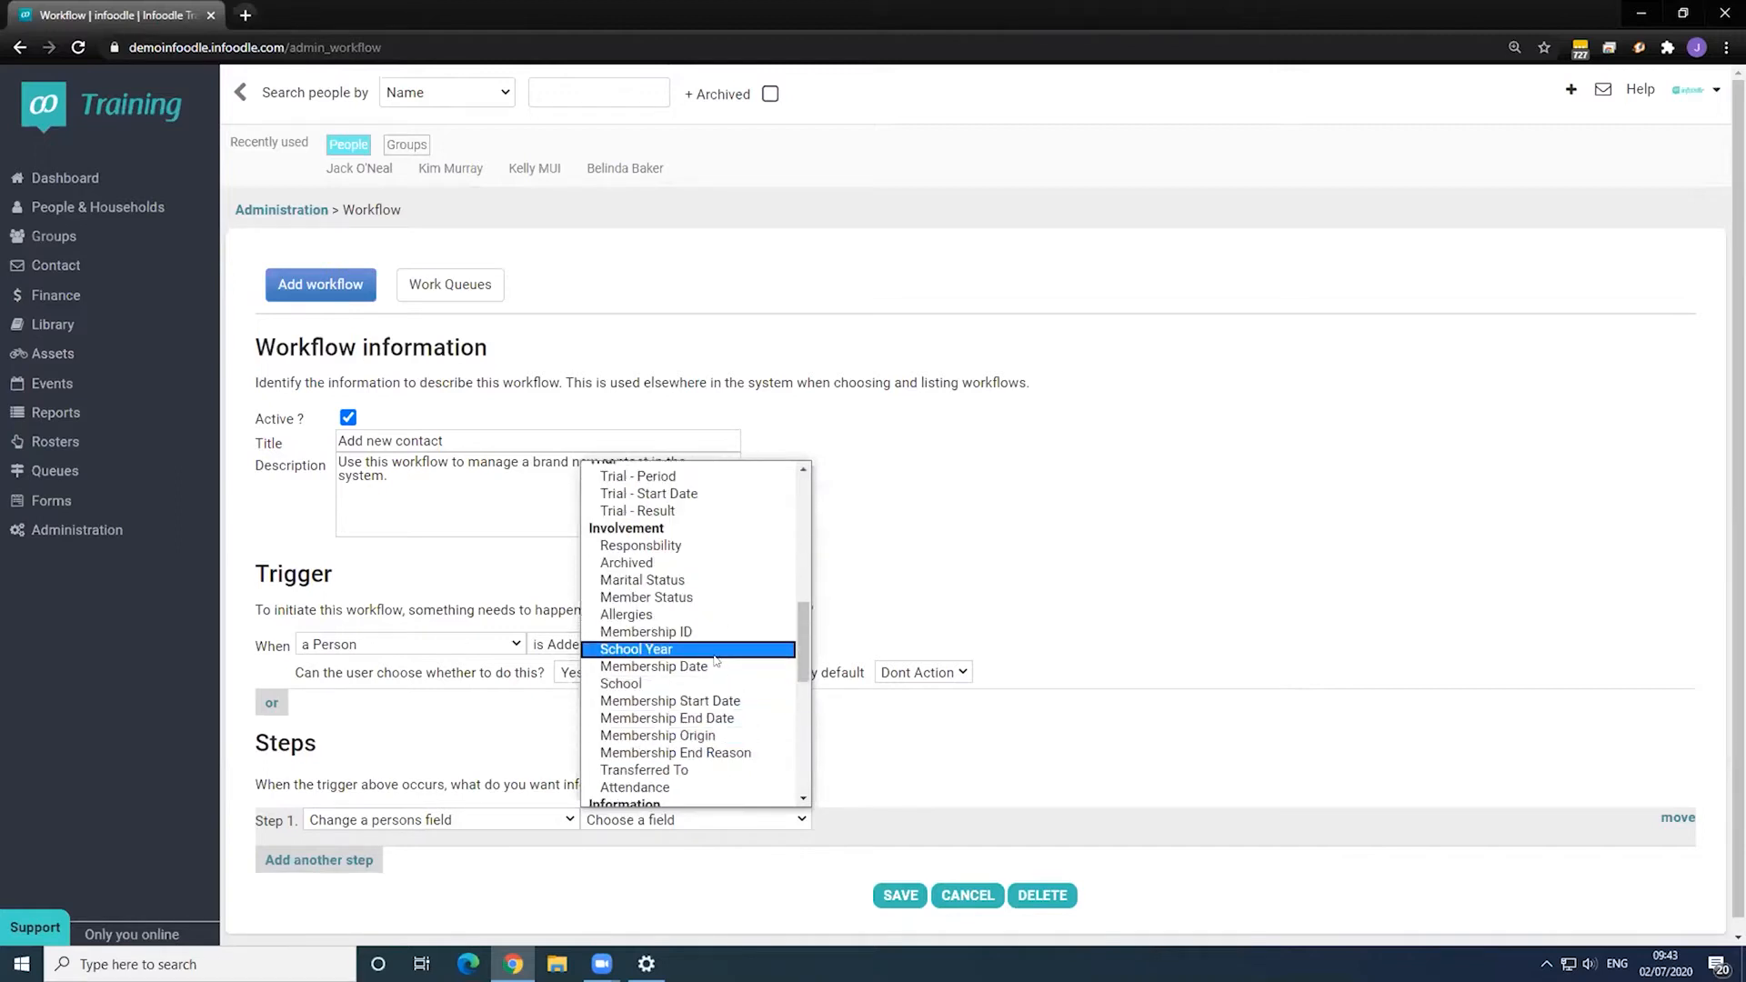
pyautogui.click(662, 597)
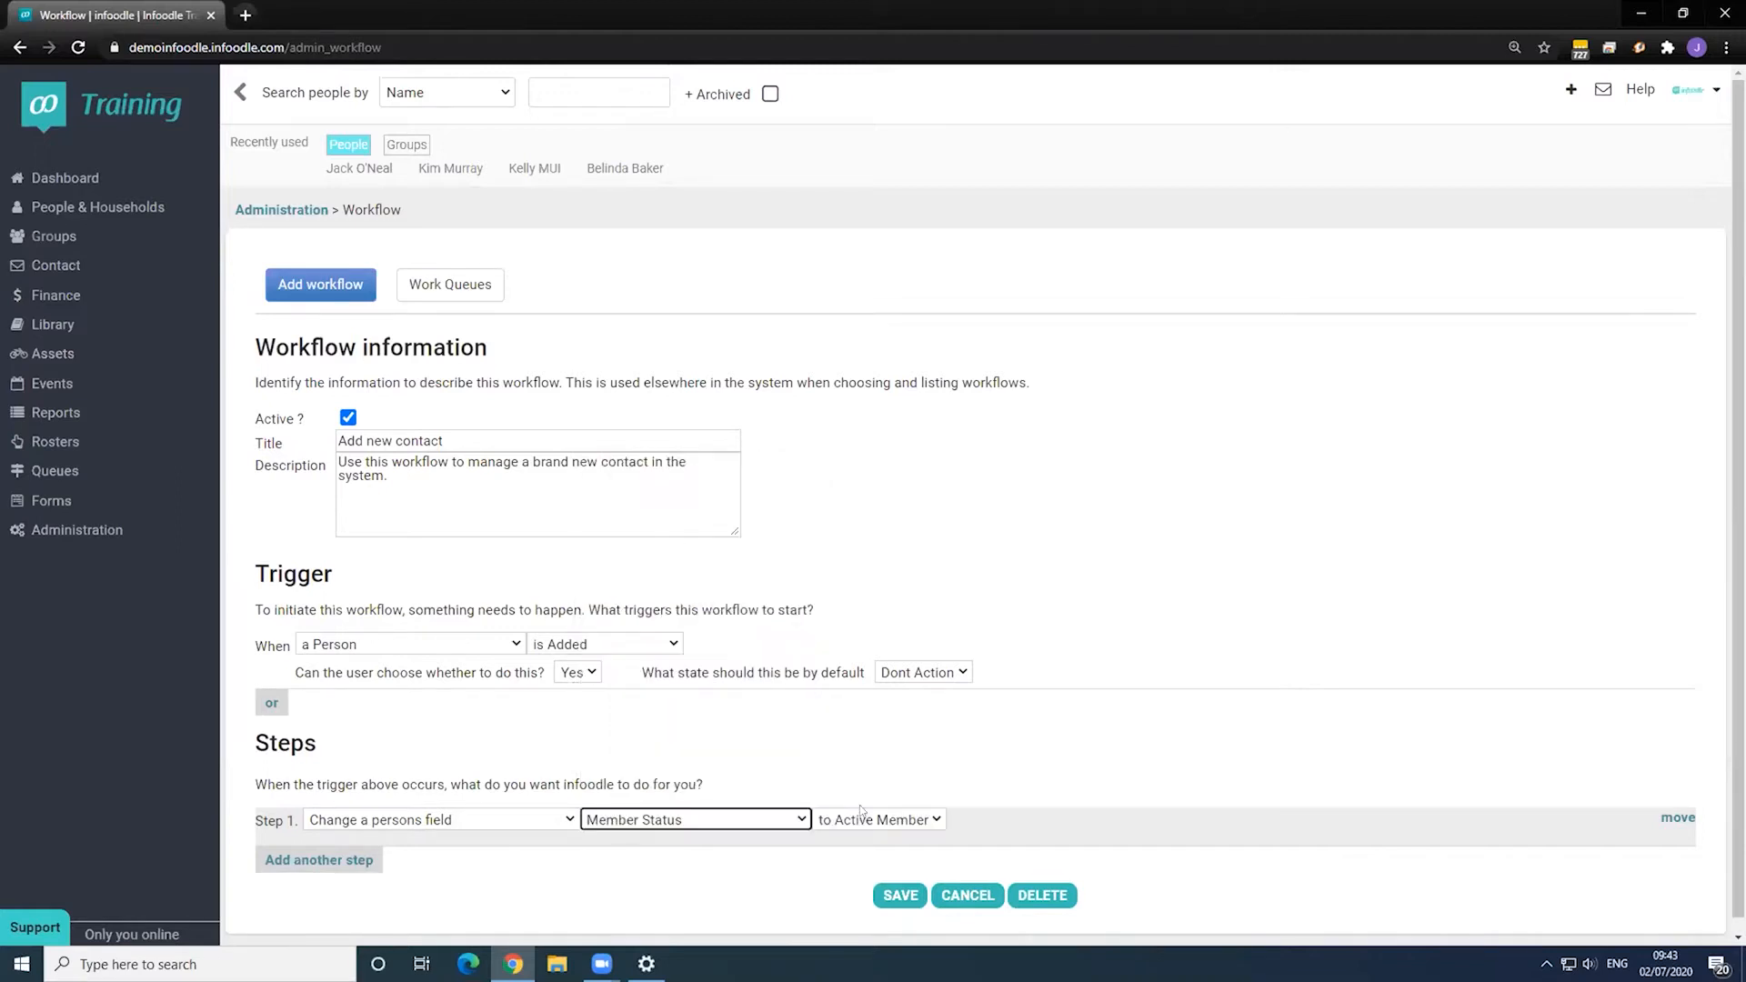
pyautogui.click(874, 820)
pyautogui.click(881, 855)
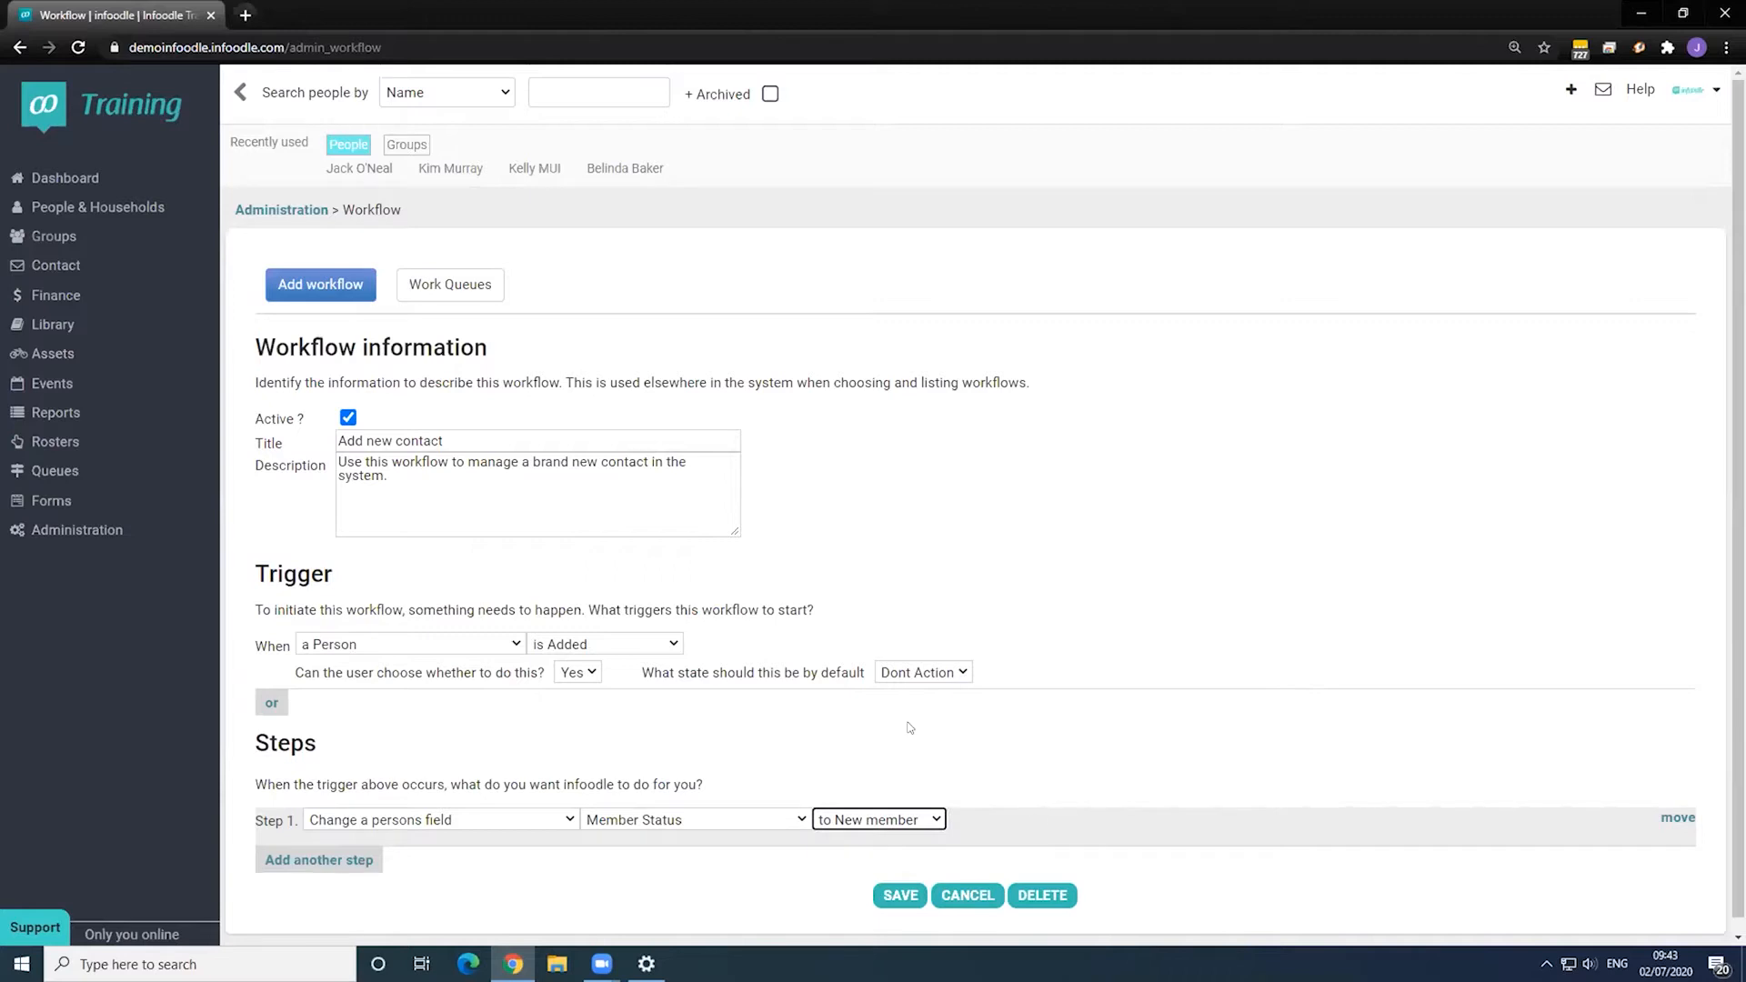
pyautogui.scroll(-1, 413, 796)
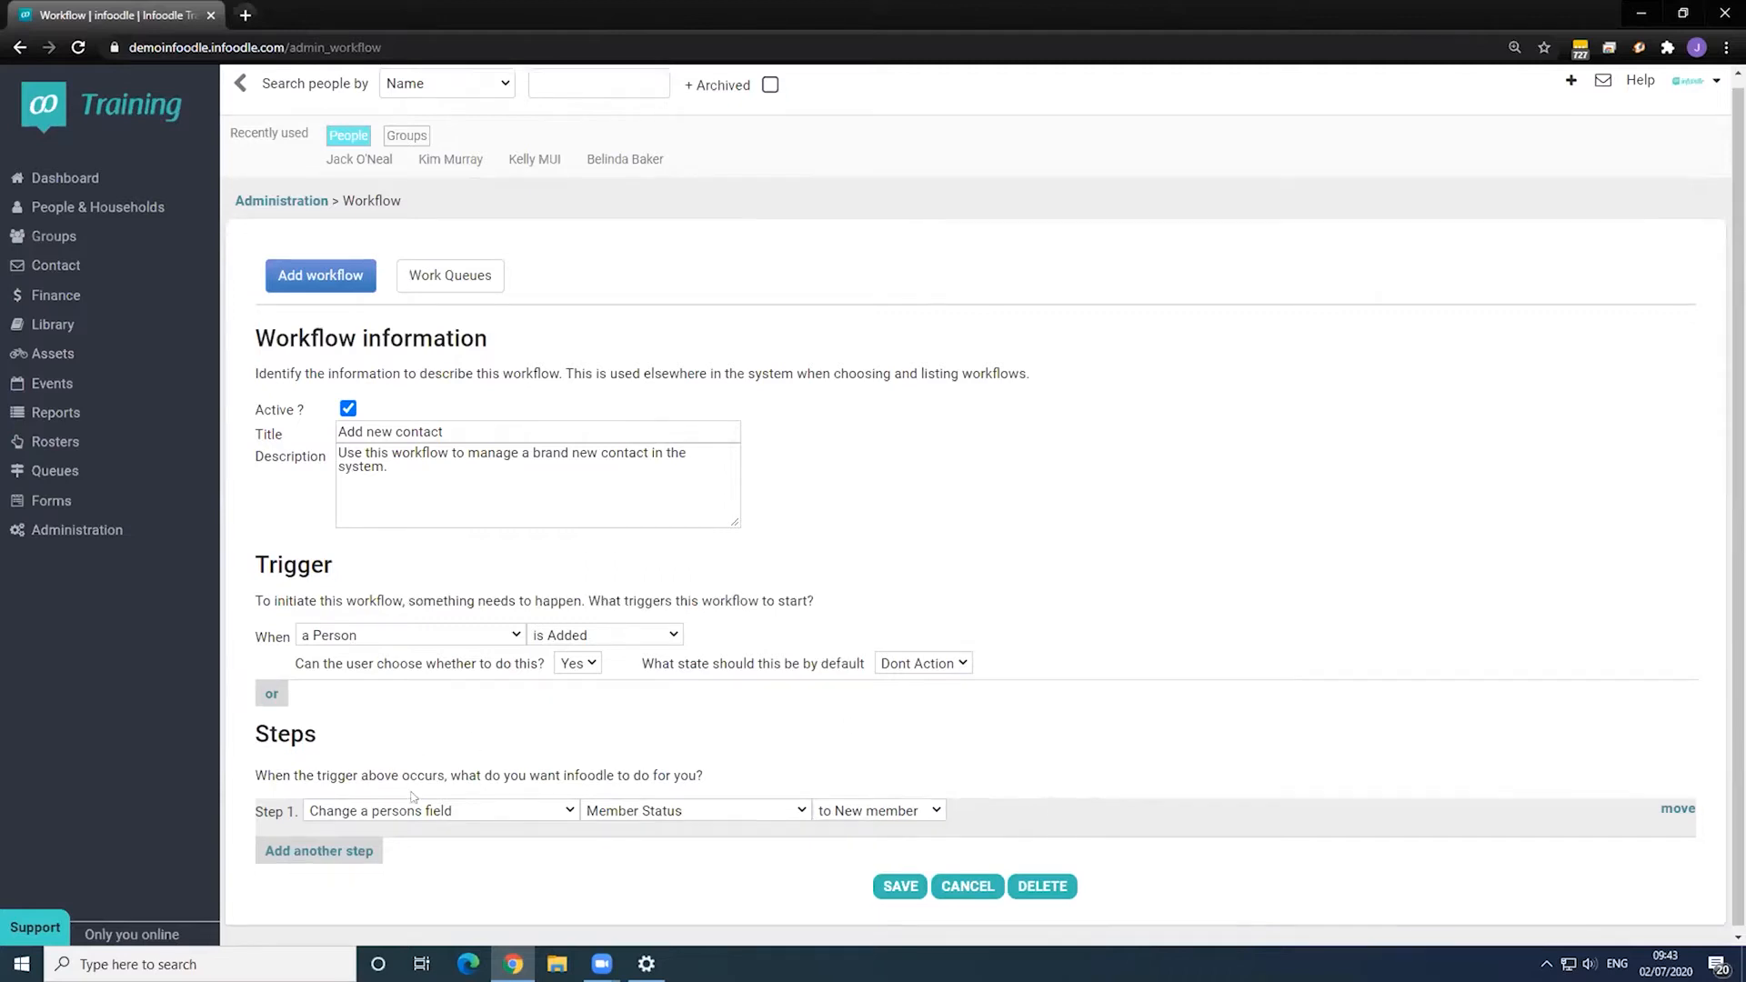
pyautogui.click(339, 850)
# - Make step 2 add a note against the person affected
pyautogui.scroll(-1, 339, 850)
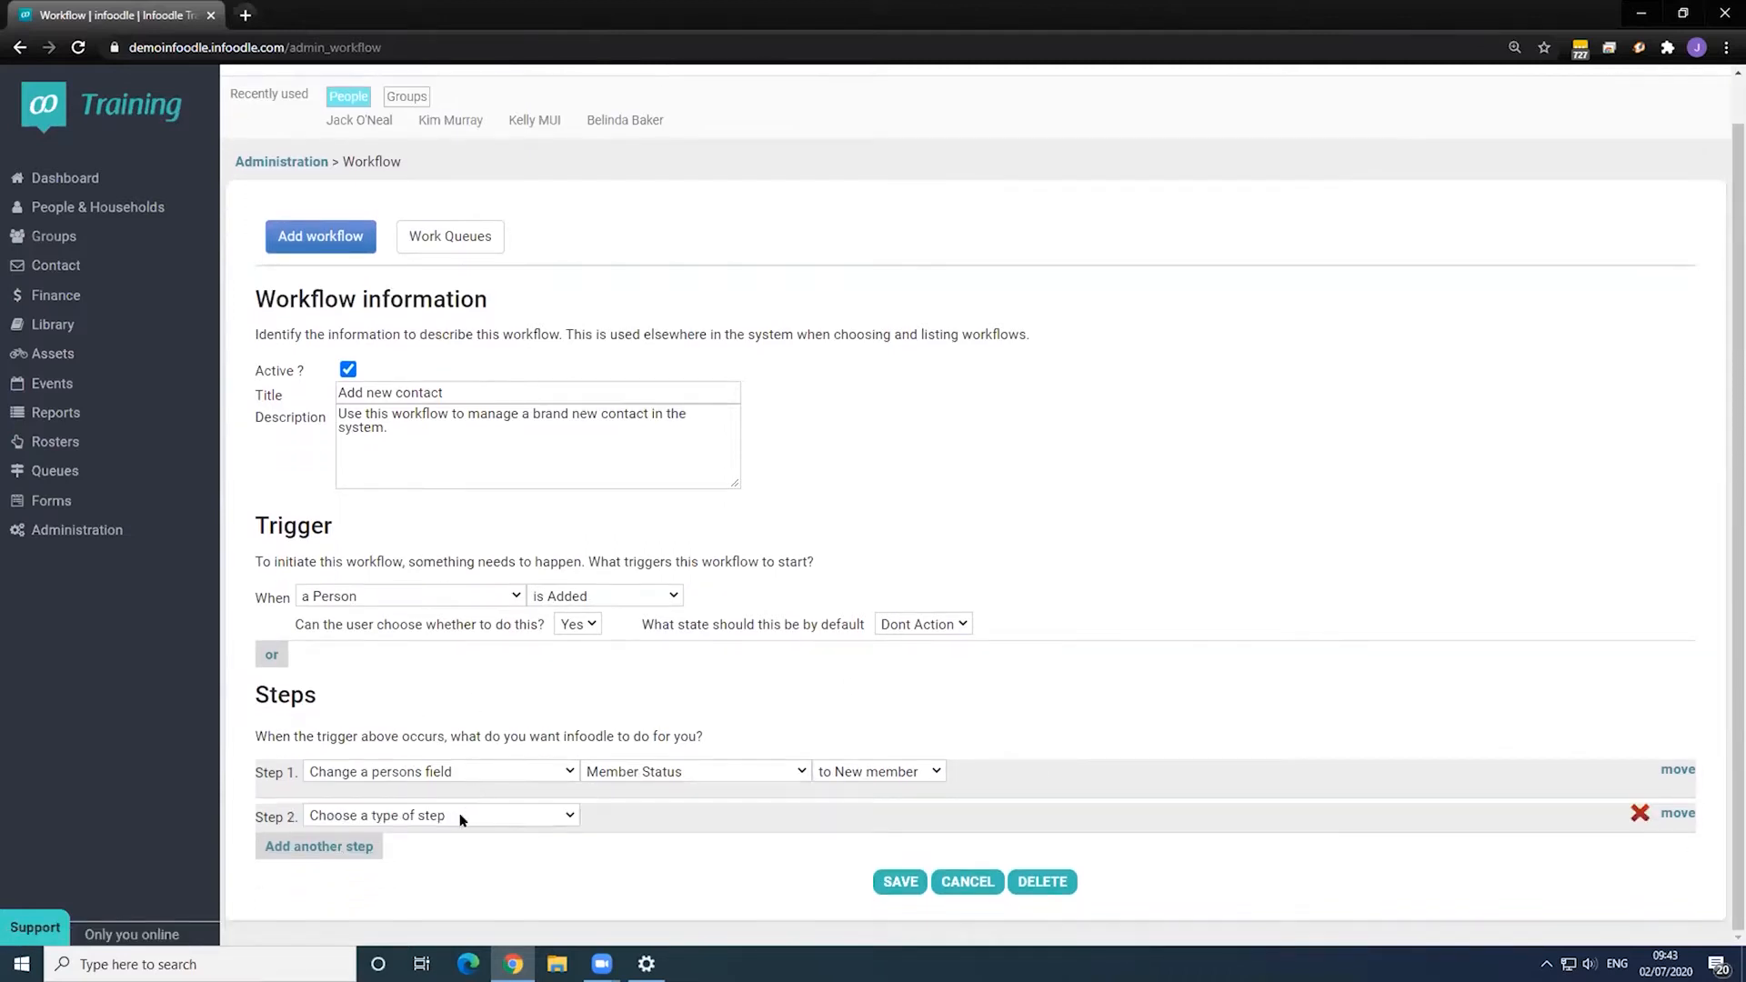
pyautogui.click(460, 816)
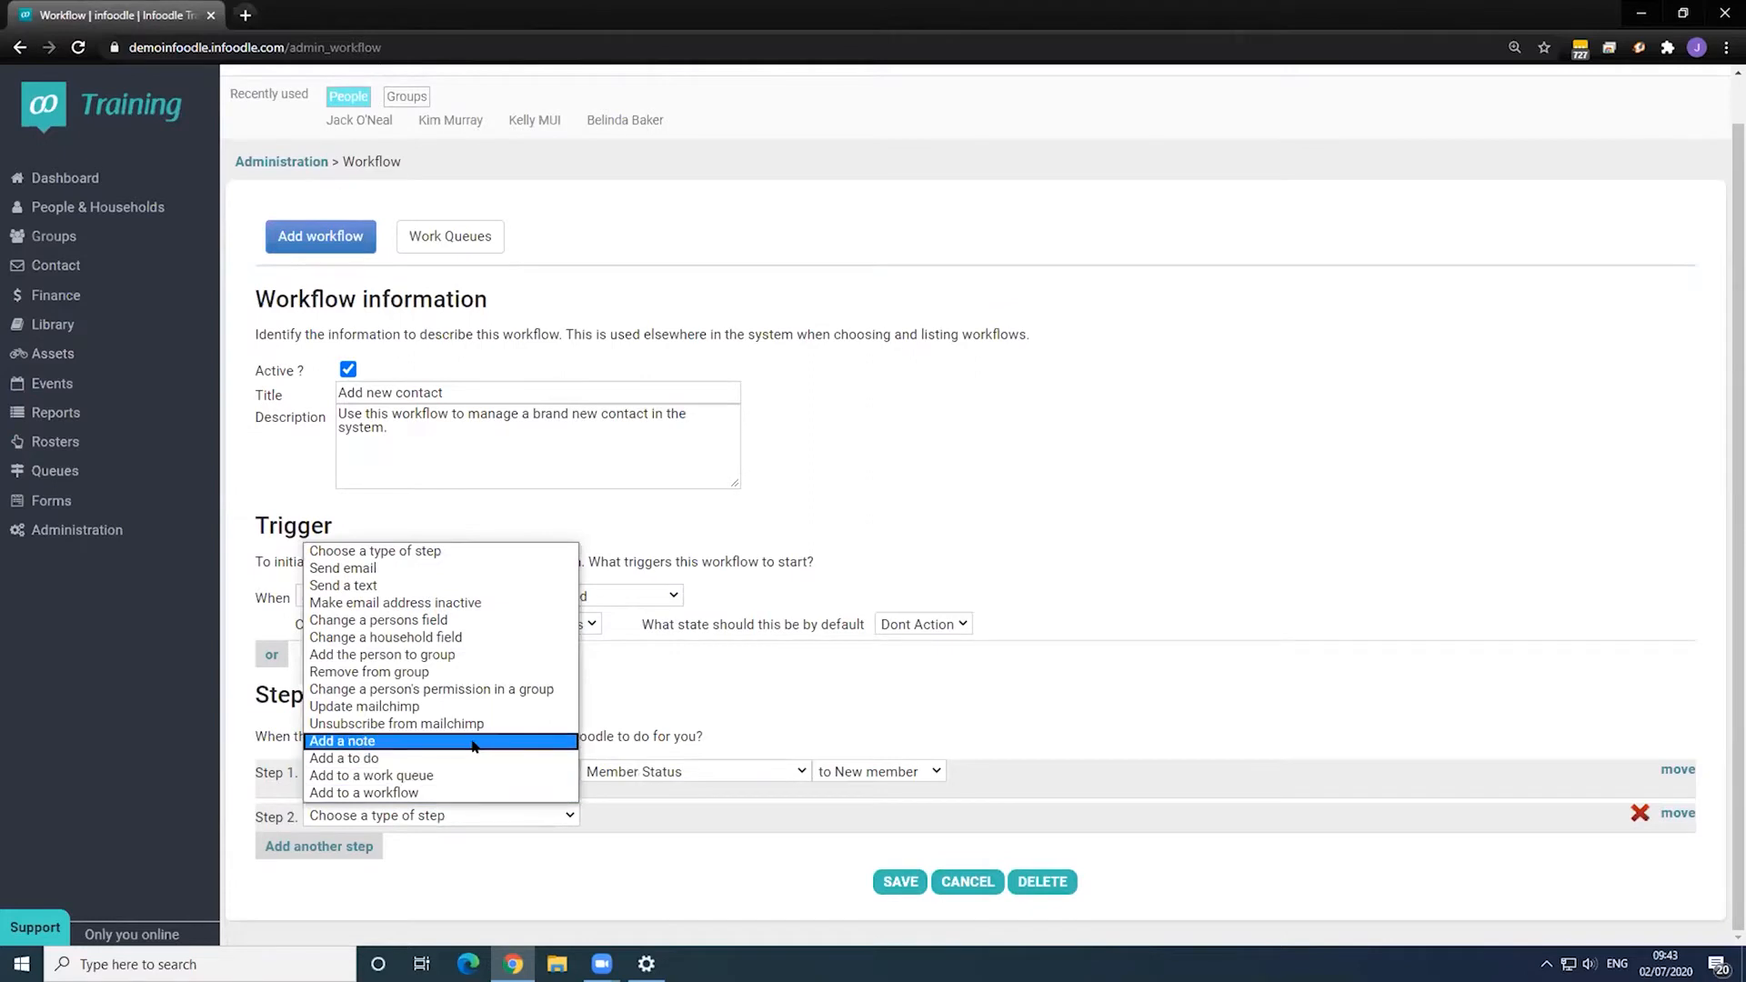
pyautogui.click(473, 744)
pyautogui.scroll(-3, 609, 829)
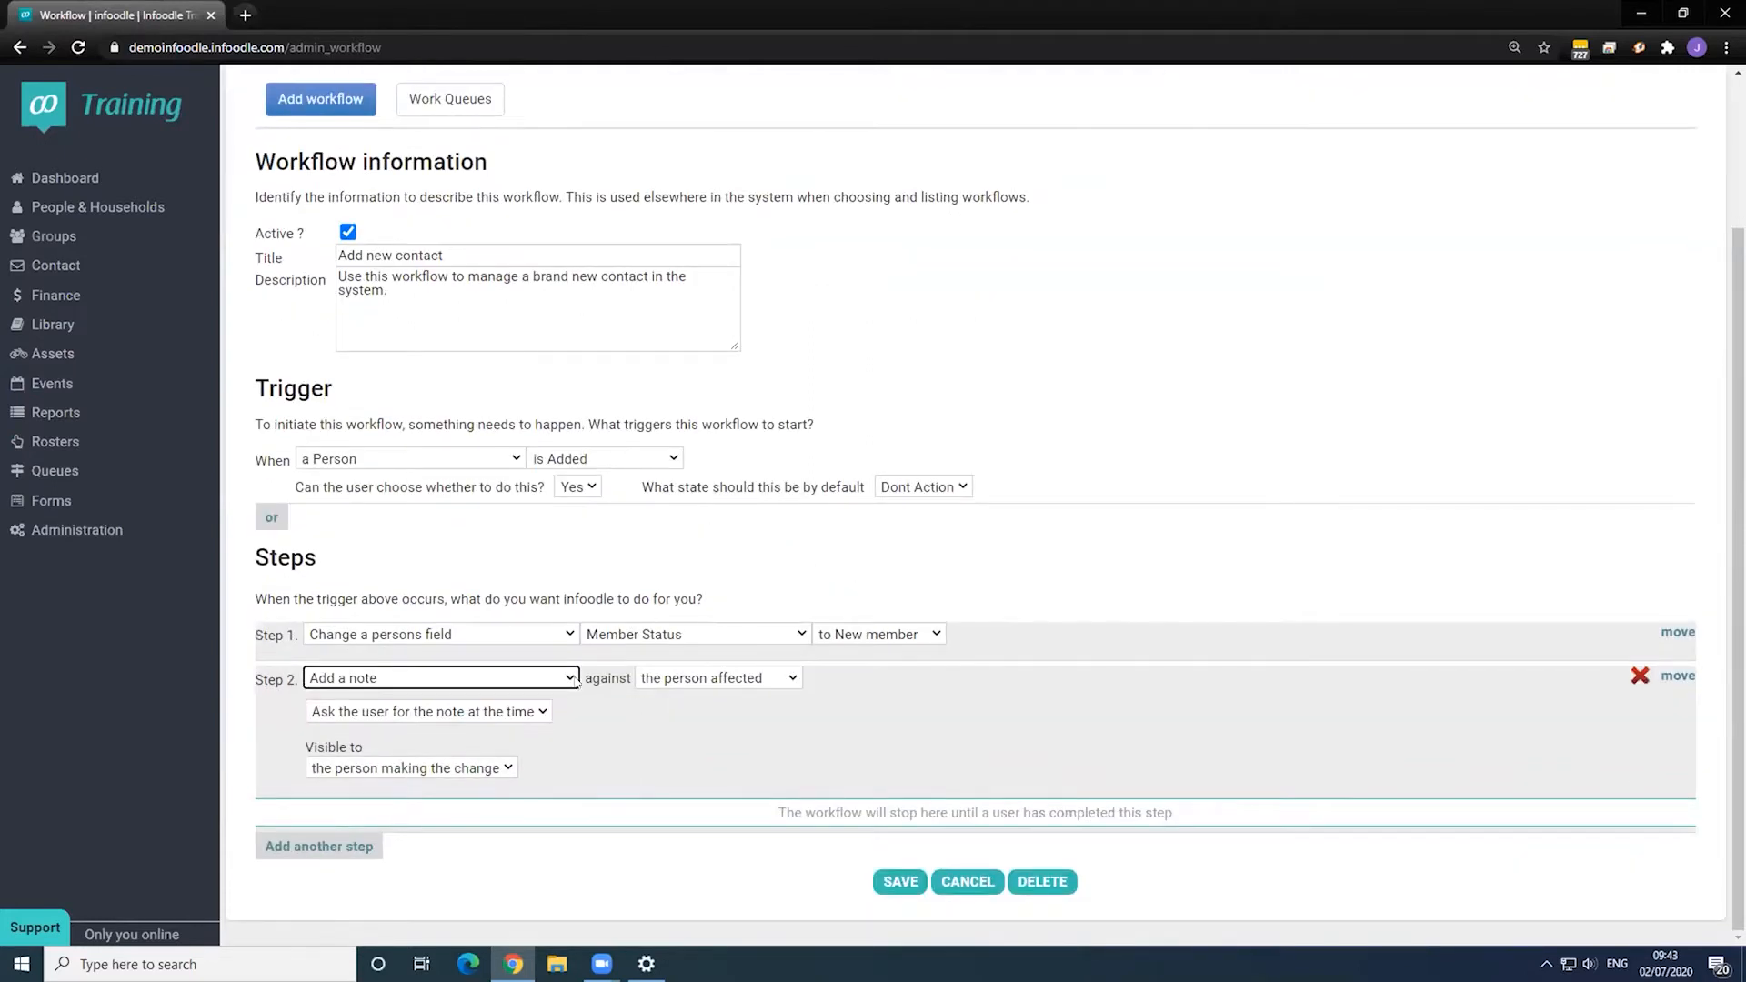
pyautogui.click(696, 682)
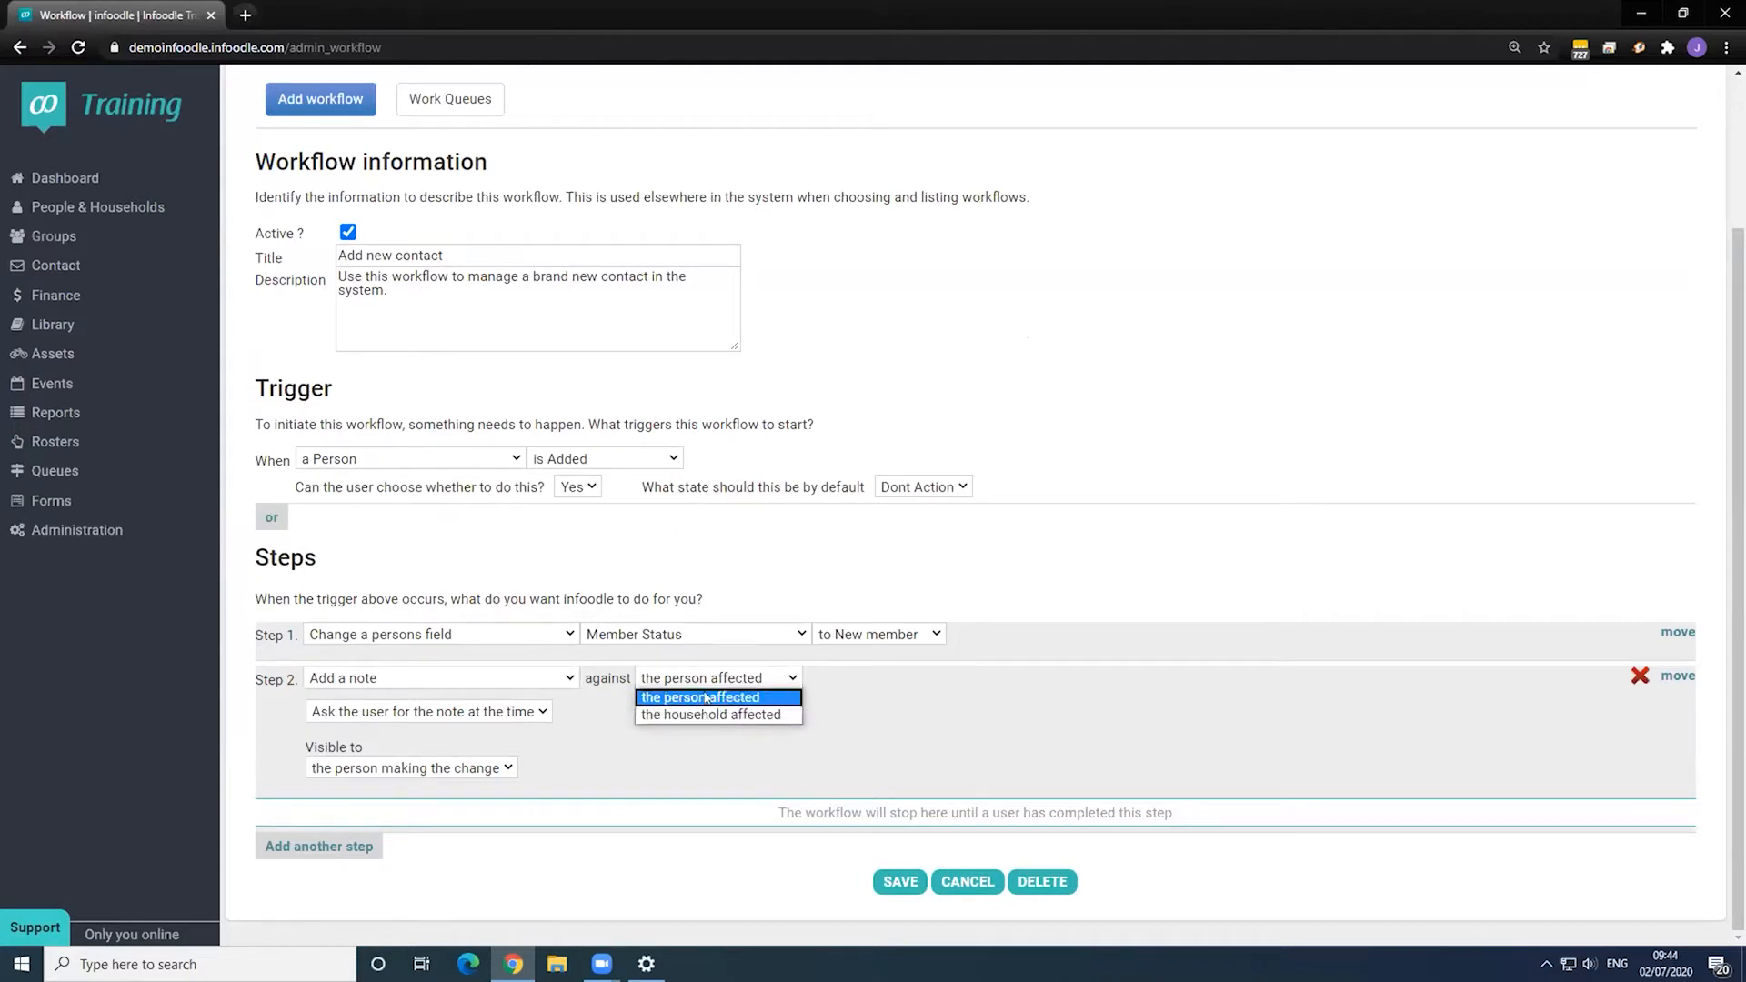
pyautogui.click(701, 697)
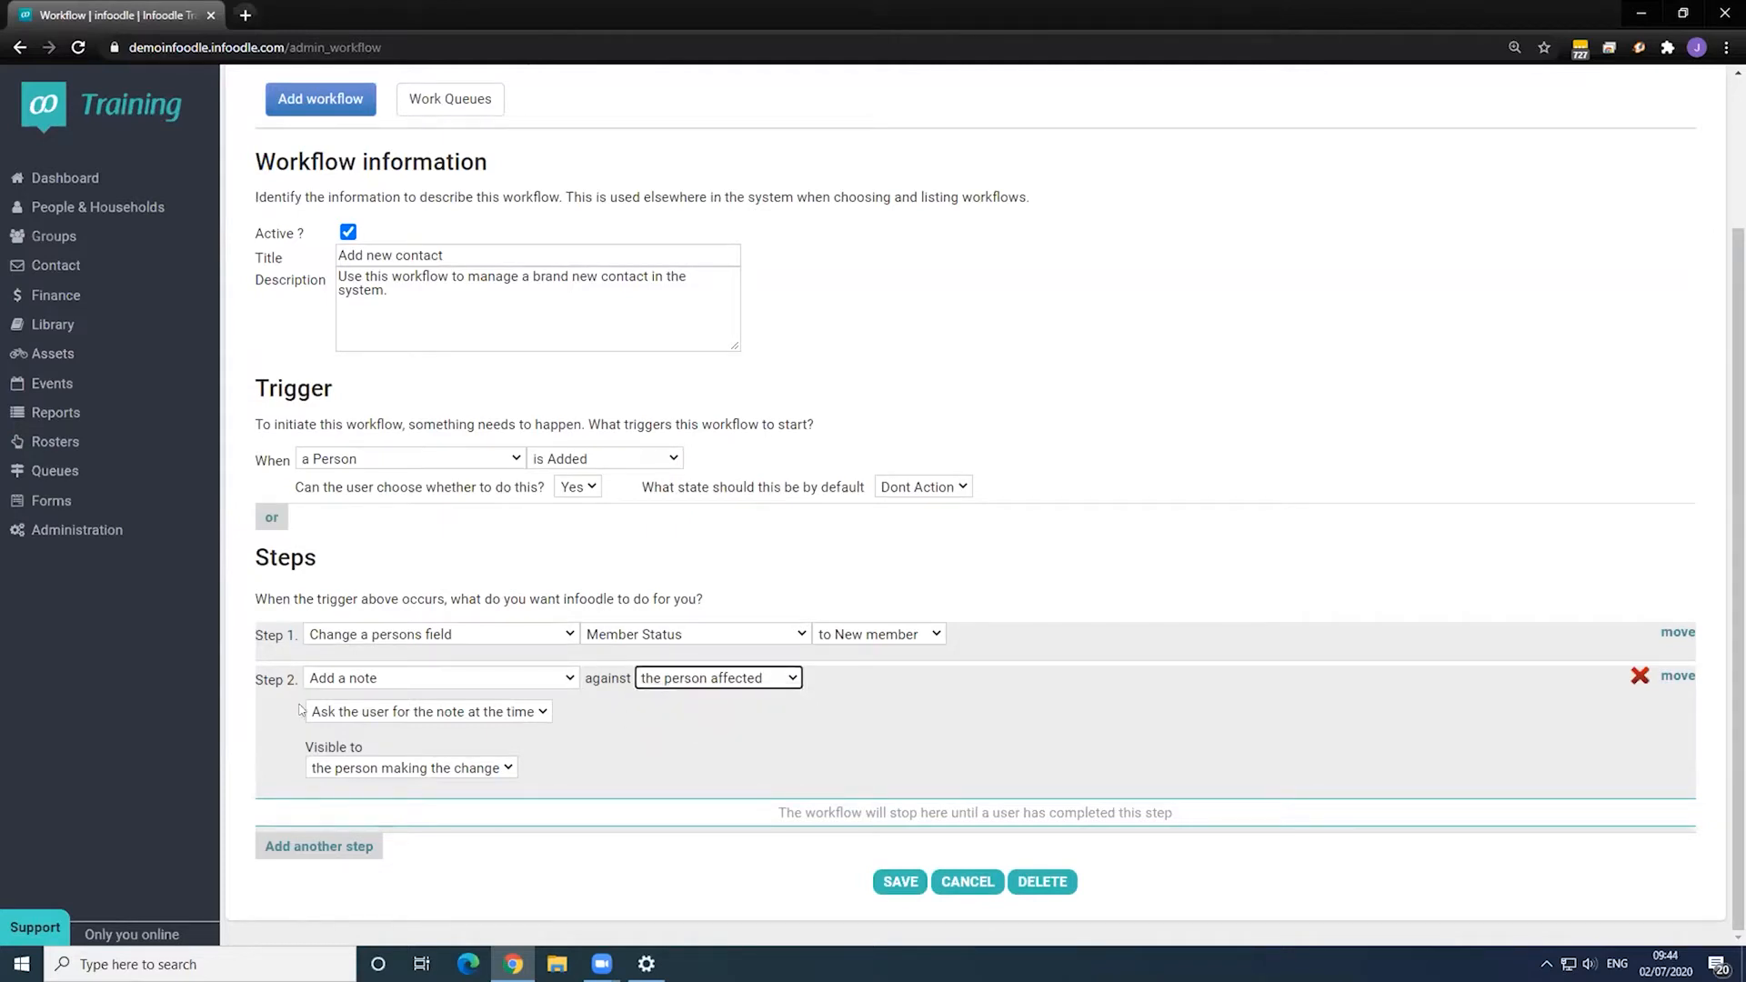
# - Give everyone the same note 'This is a new contact - be nice!', visible to Anyone
pyautogui.click(431, 717)
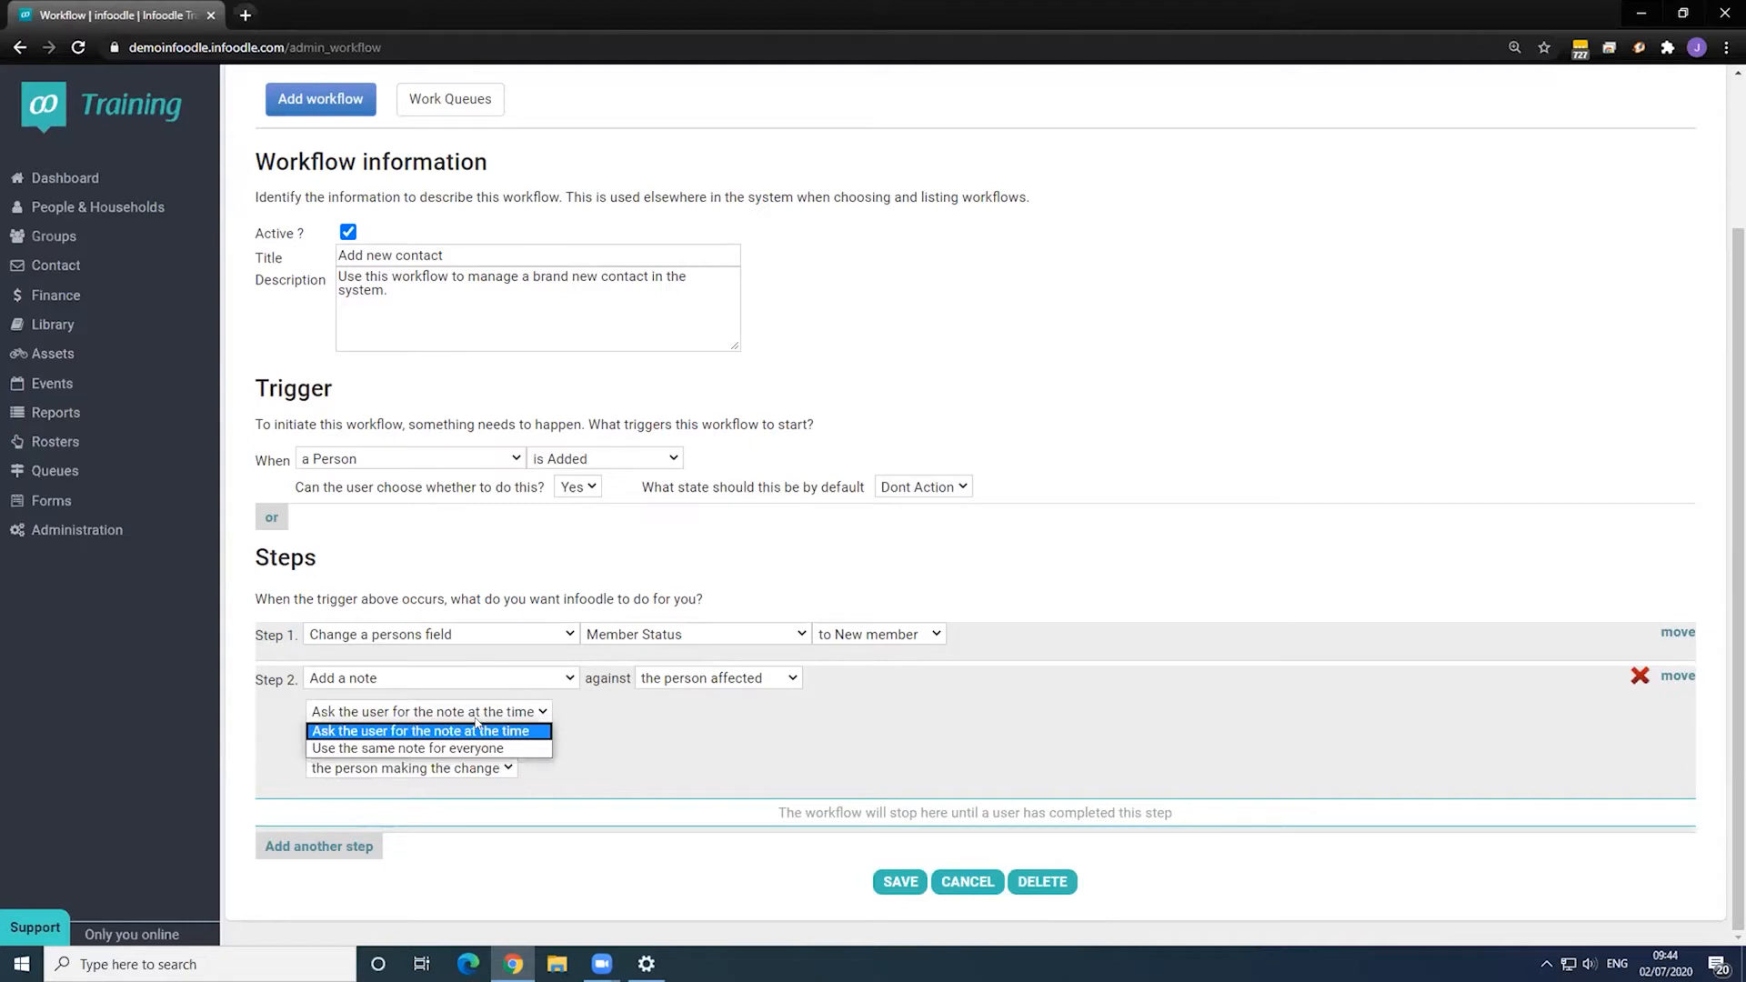
pyautogui.click(352, 749)
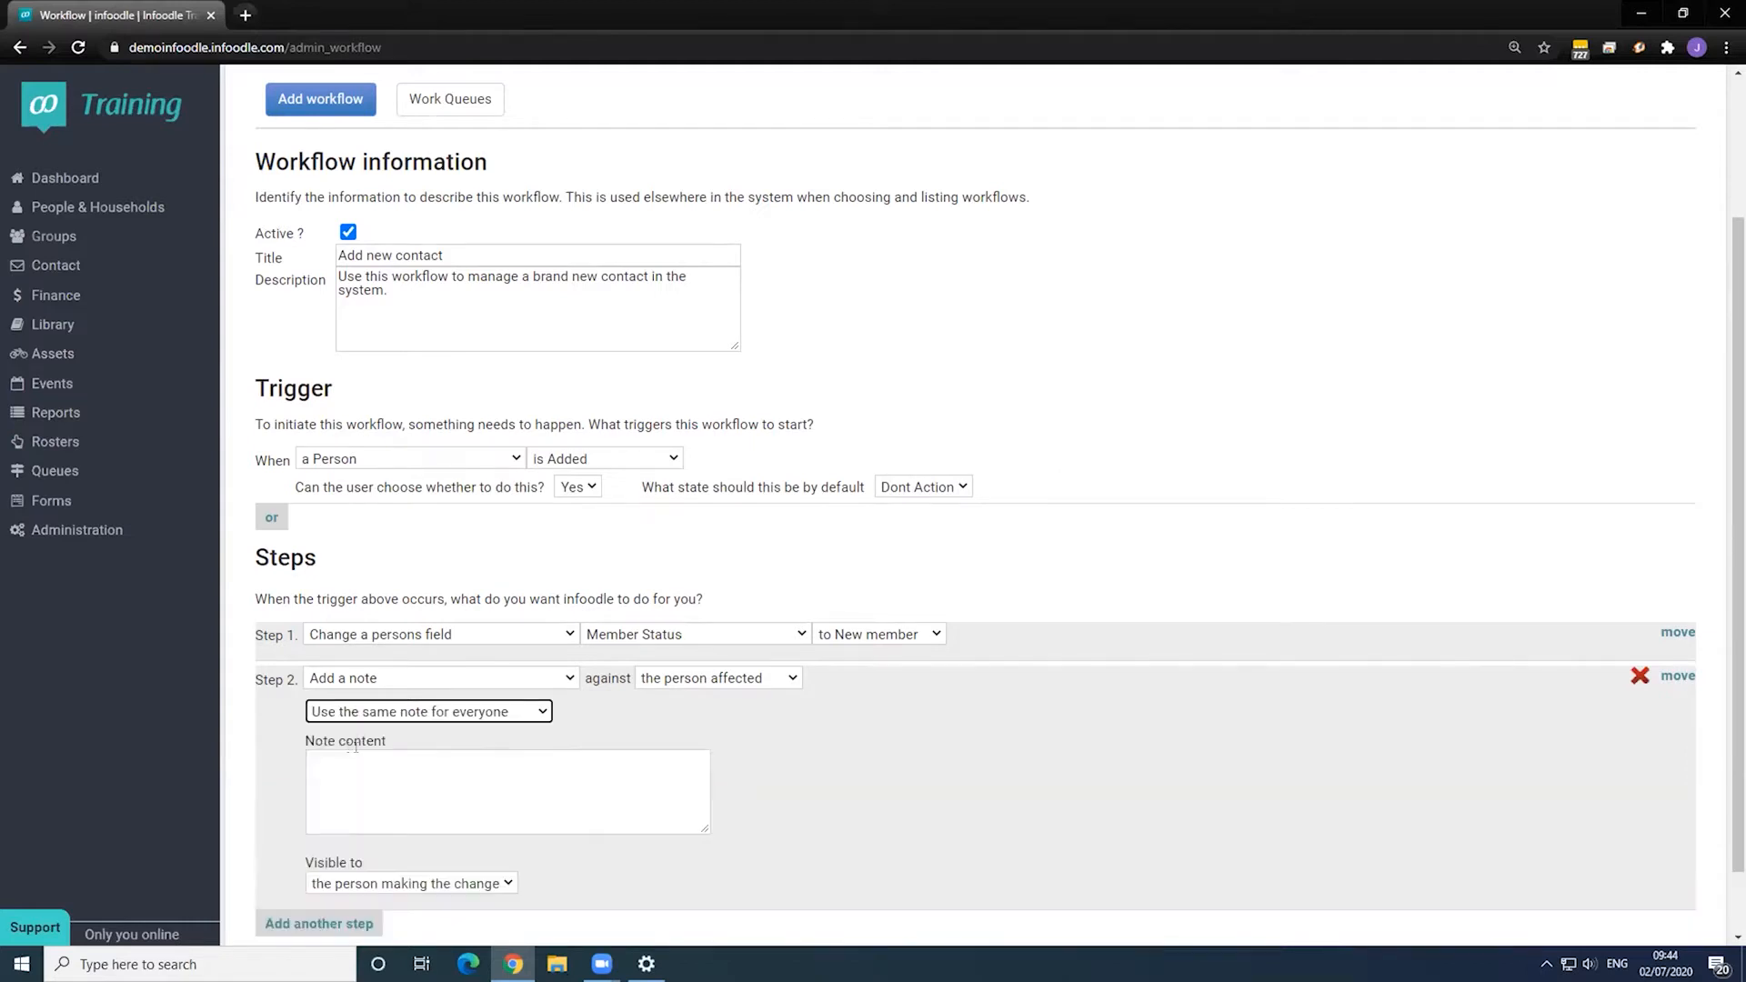
pyautogui.click(525, 768)
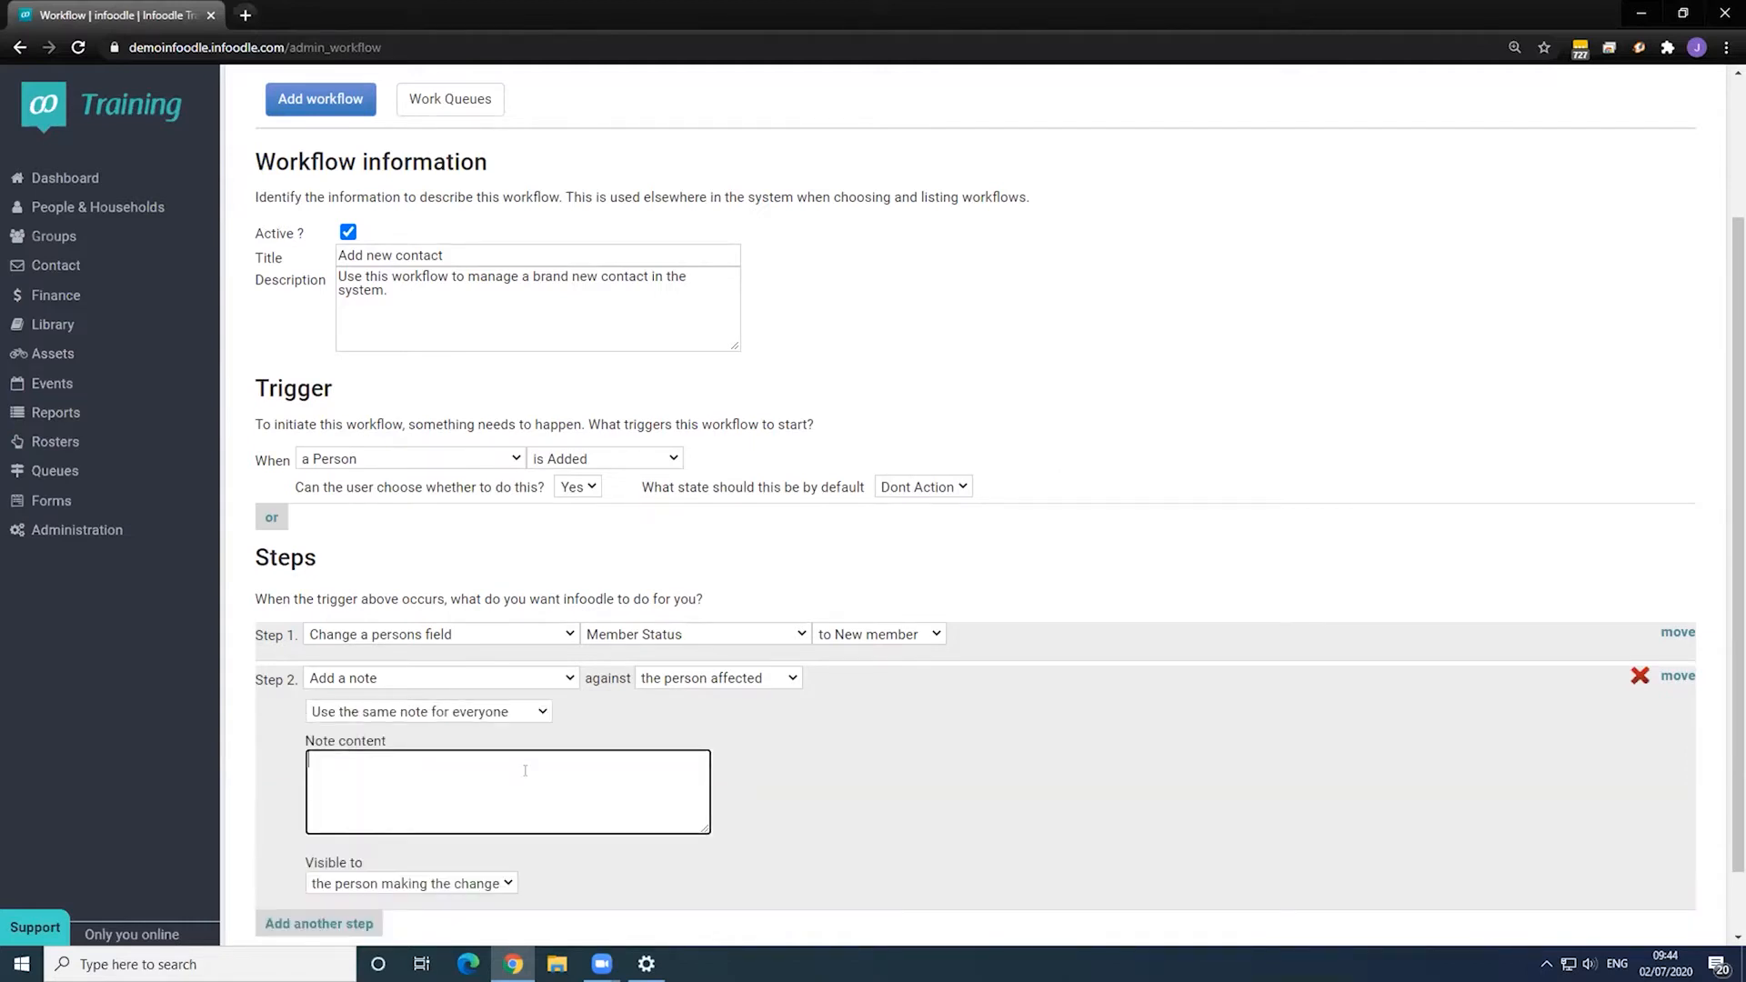
pyautogui.write('This is a new contact - be nice!')
pyautogui.scroll(-1, 737, 711)
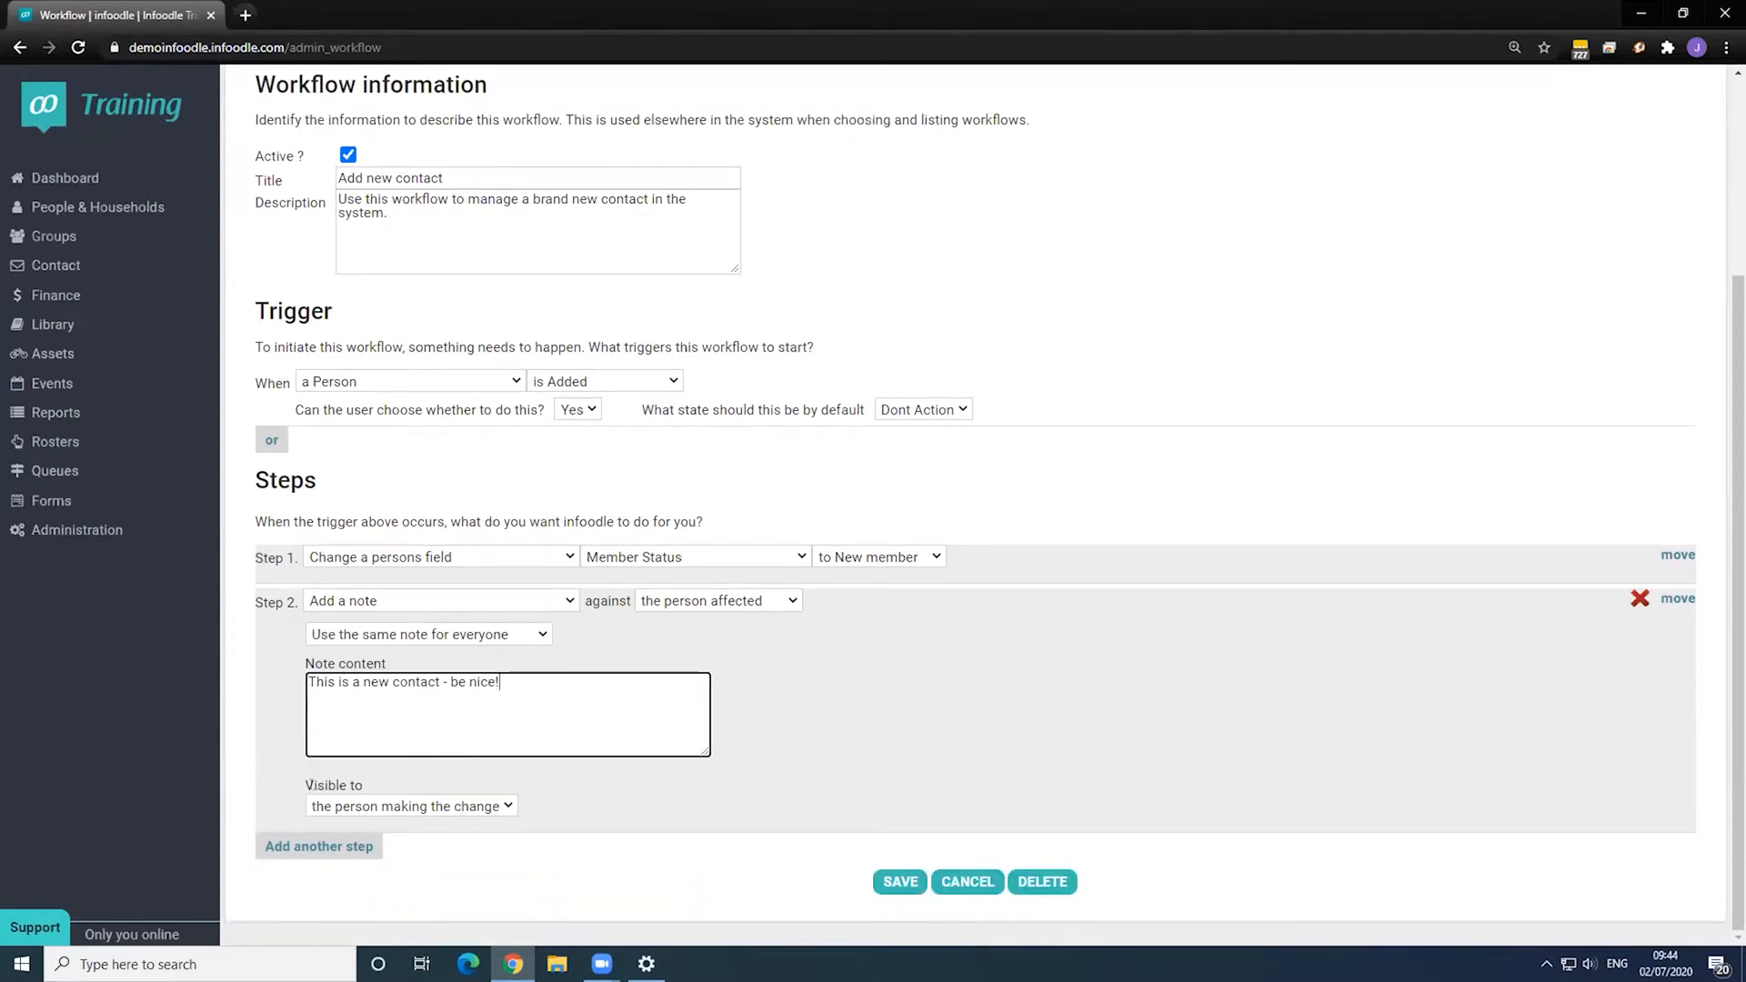
pyautogui.click(387, 808)
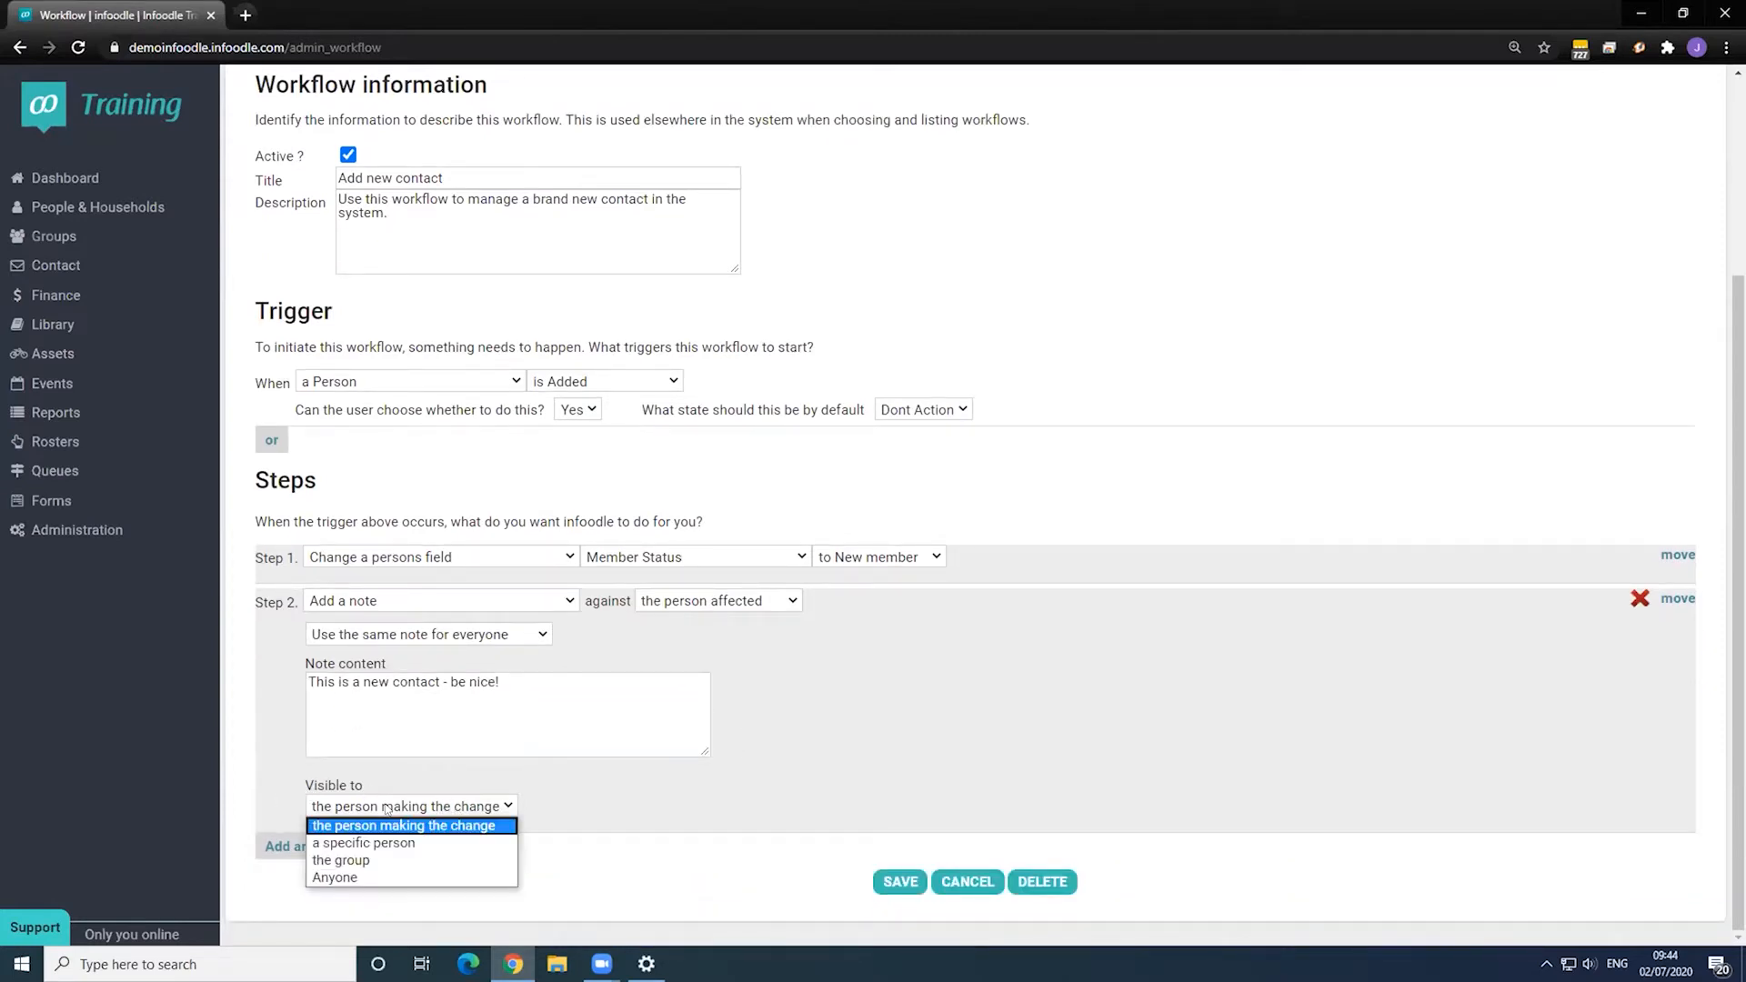
pyautogui.click(364, 877)
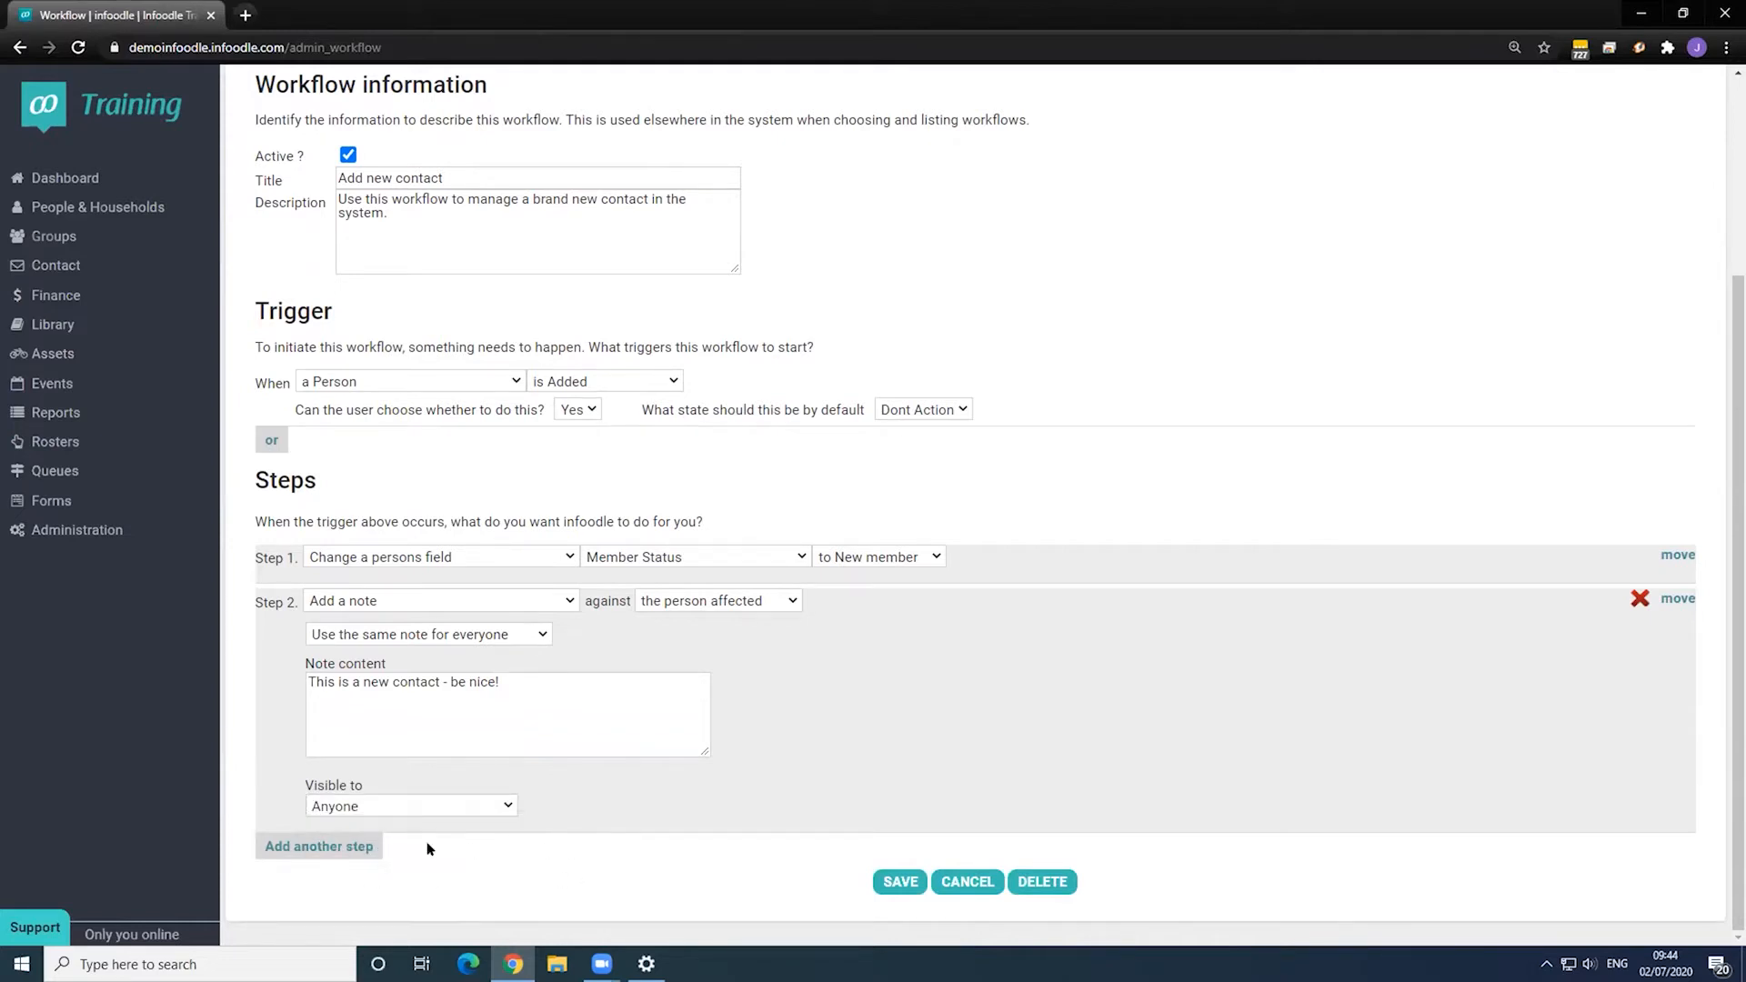
pyautogui.click(323, 846)
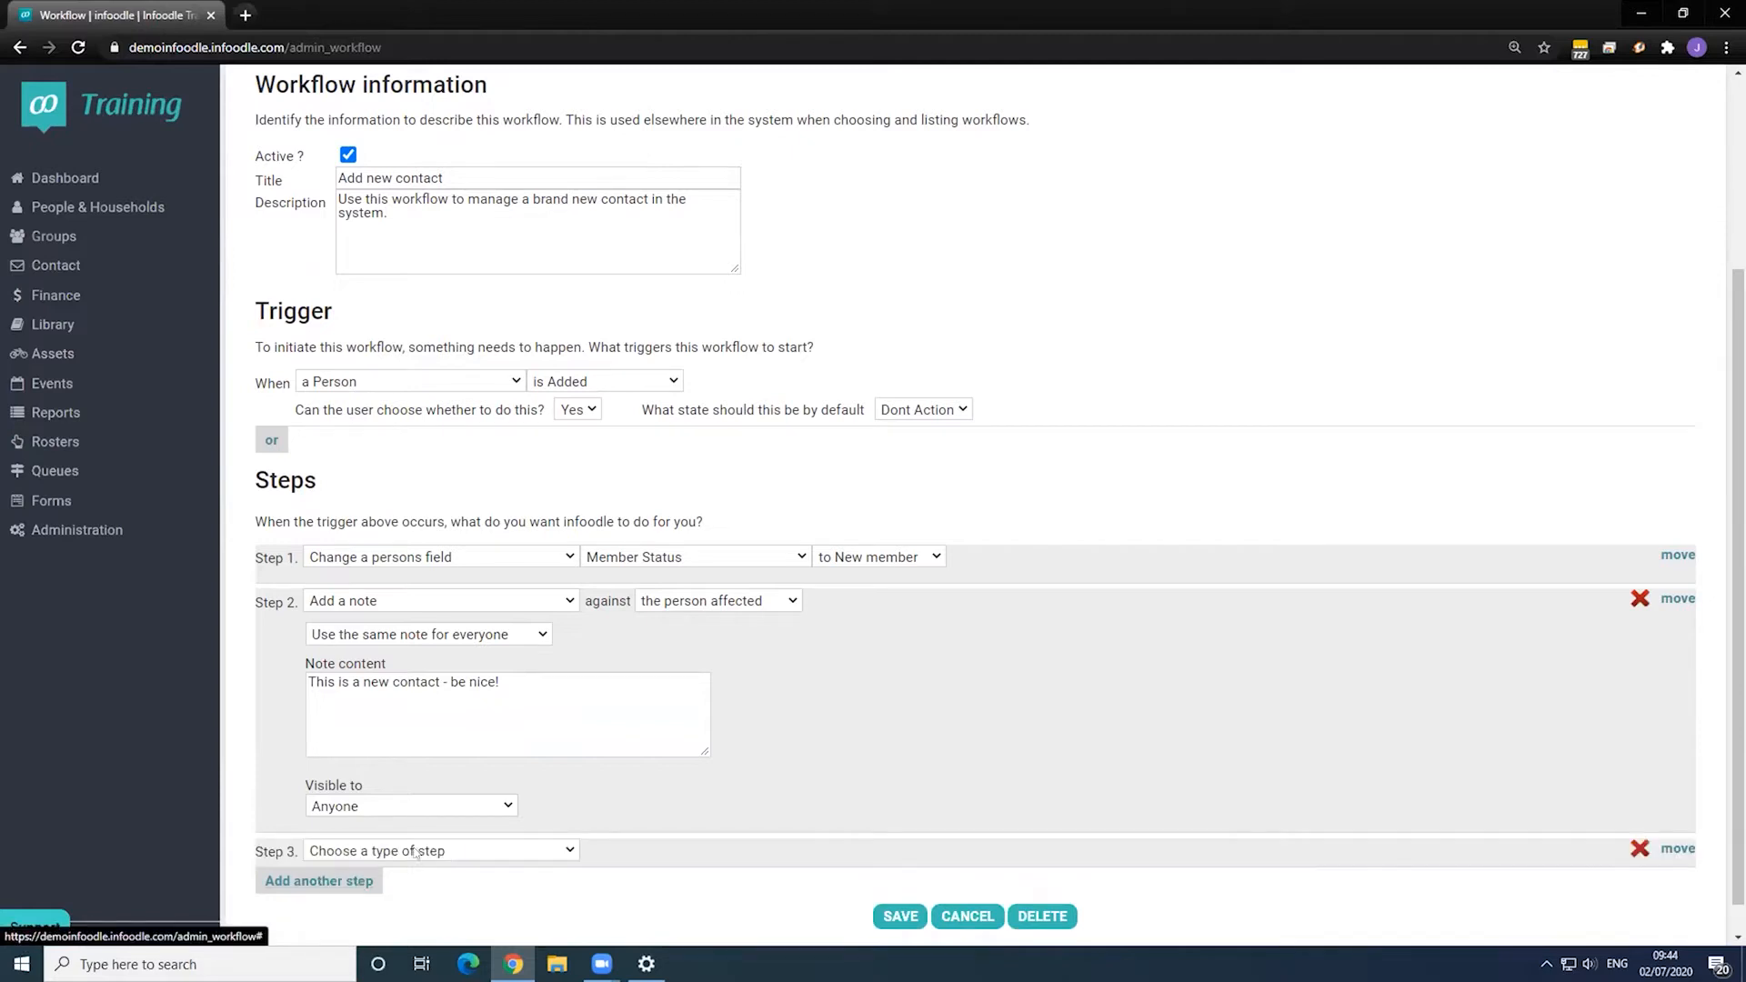
pyautogui.click(470, 851)
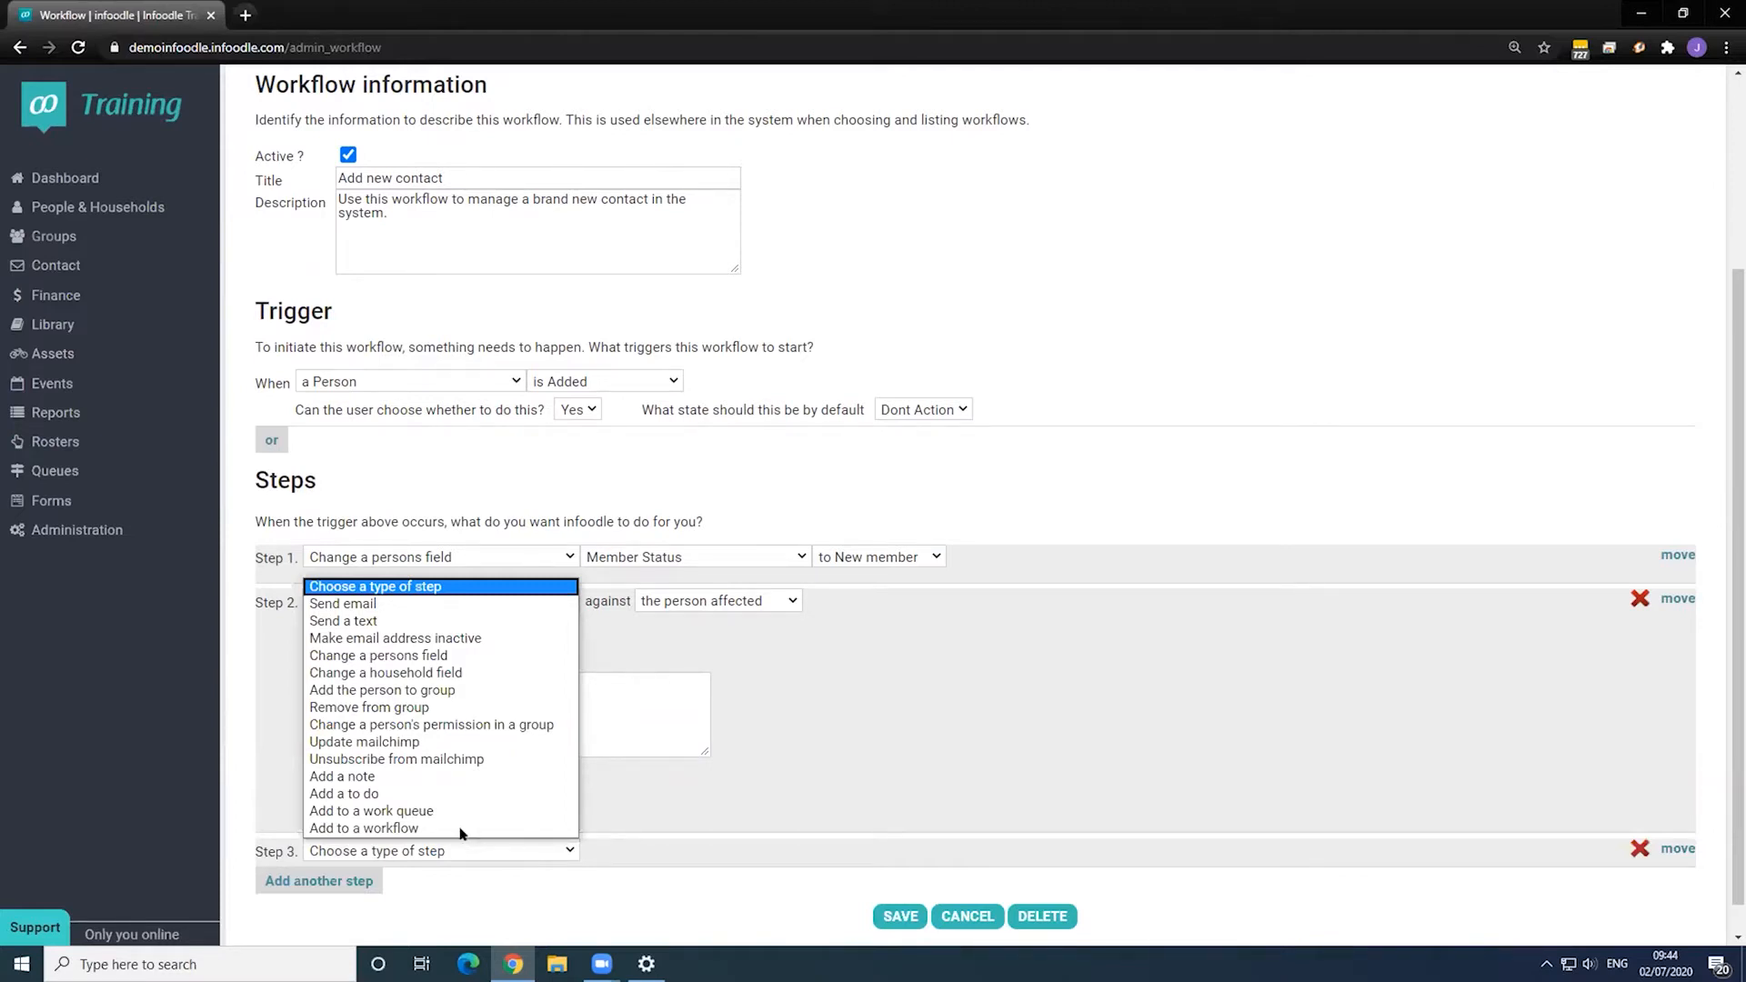
pyautogui.click(472, 690)
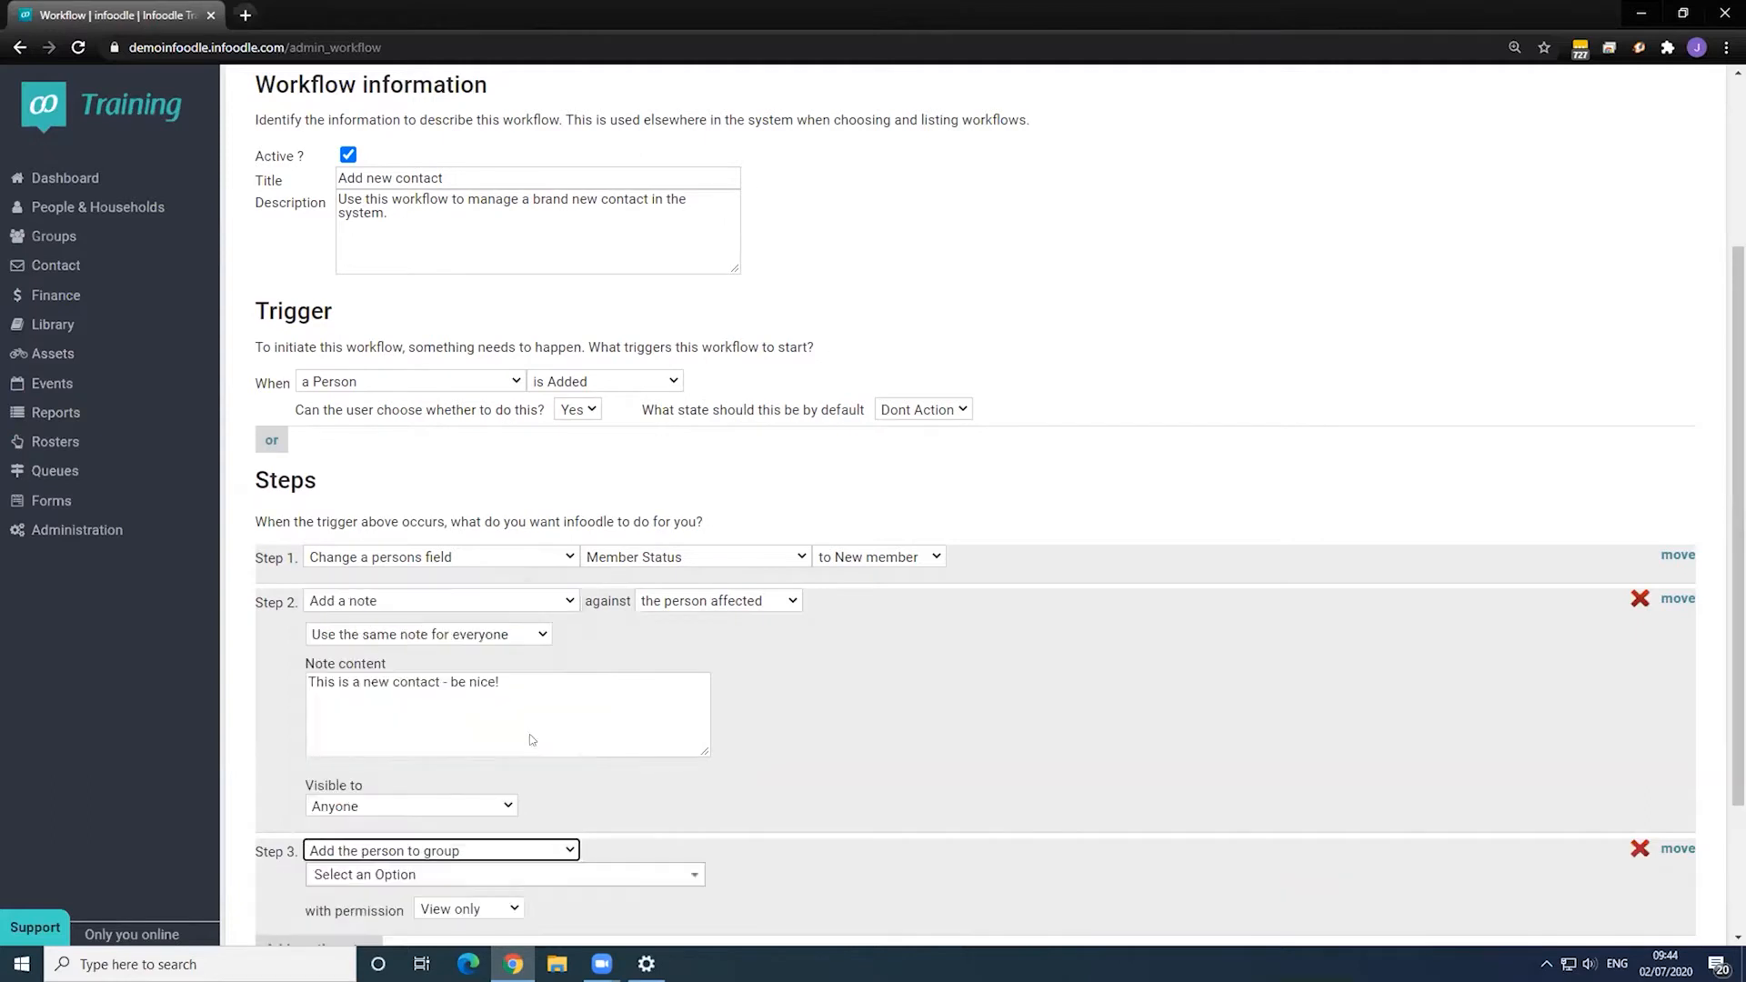
pyautogui.scroll(-2, 437, 696)
pyautogui.click(433, 696)
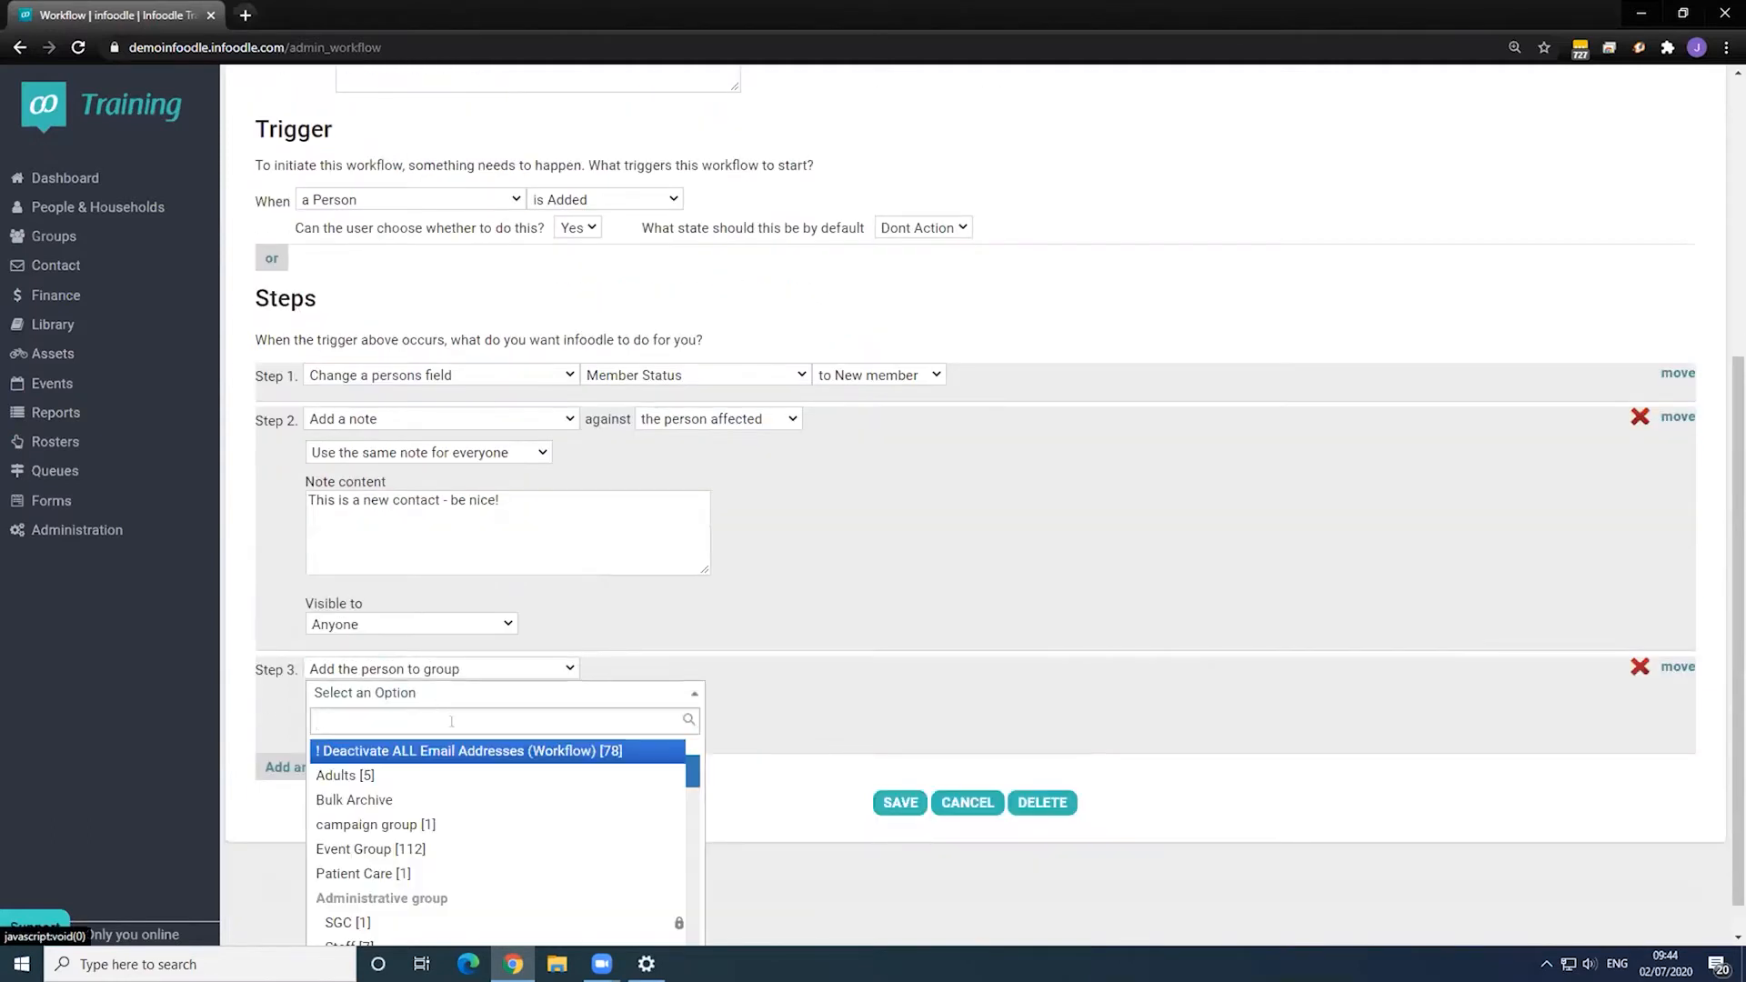
pyautogui.scroll(-1, 518, 773)
pyautogui.scroll(1, 523, 773)
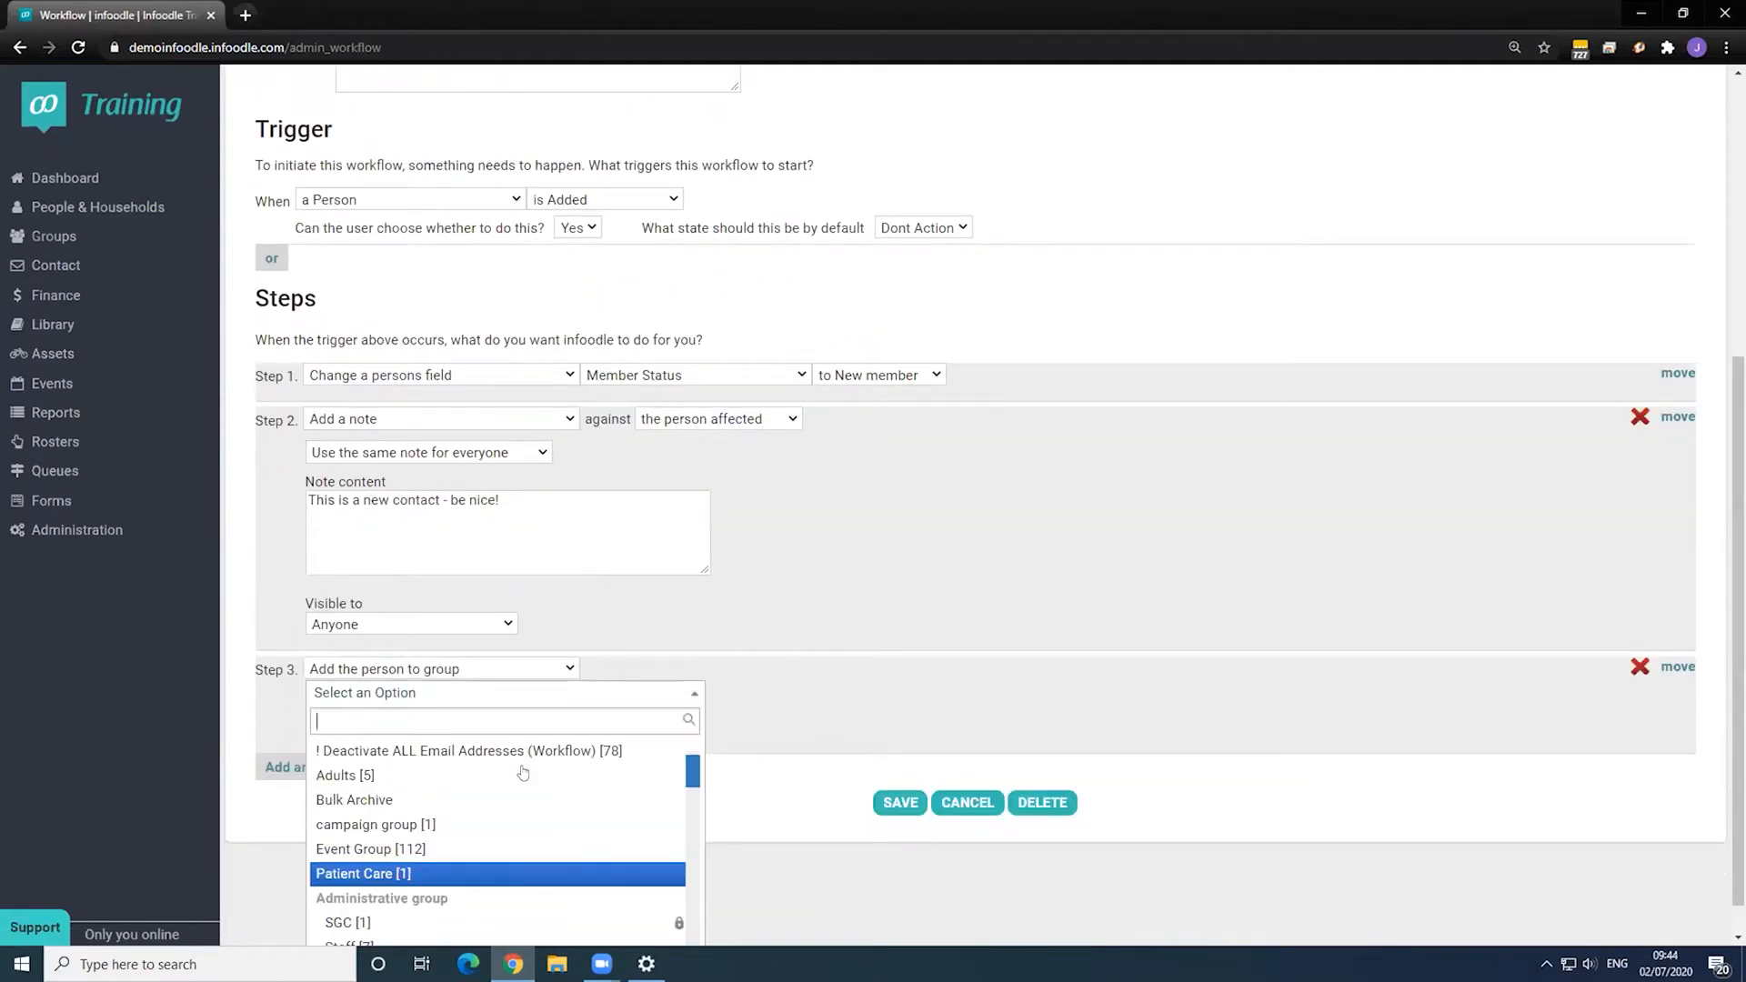
pyautogui.write('new con')
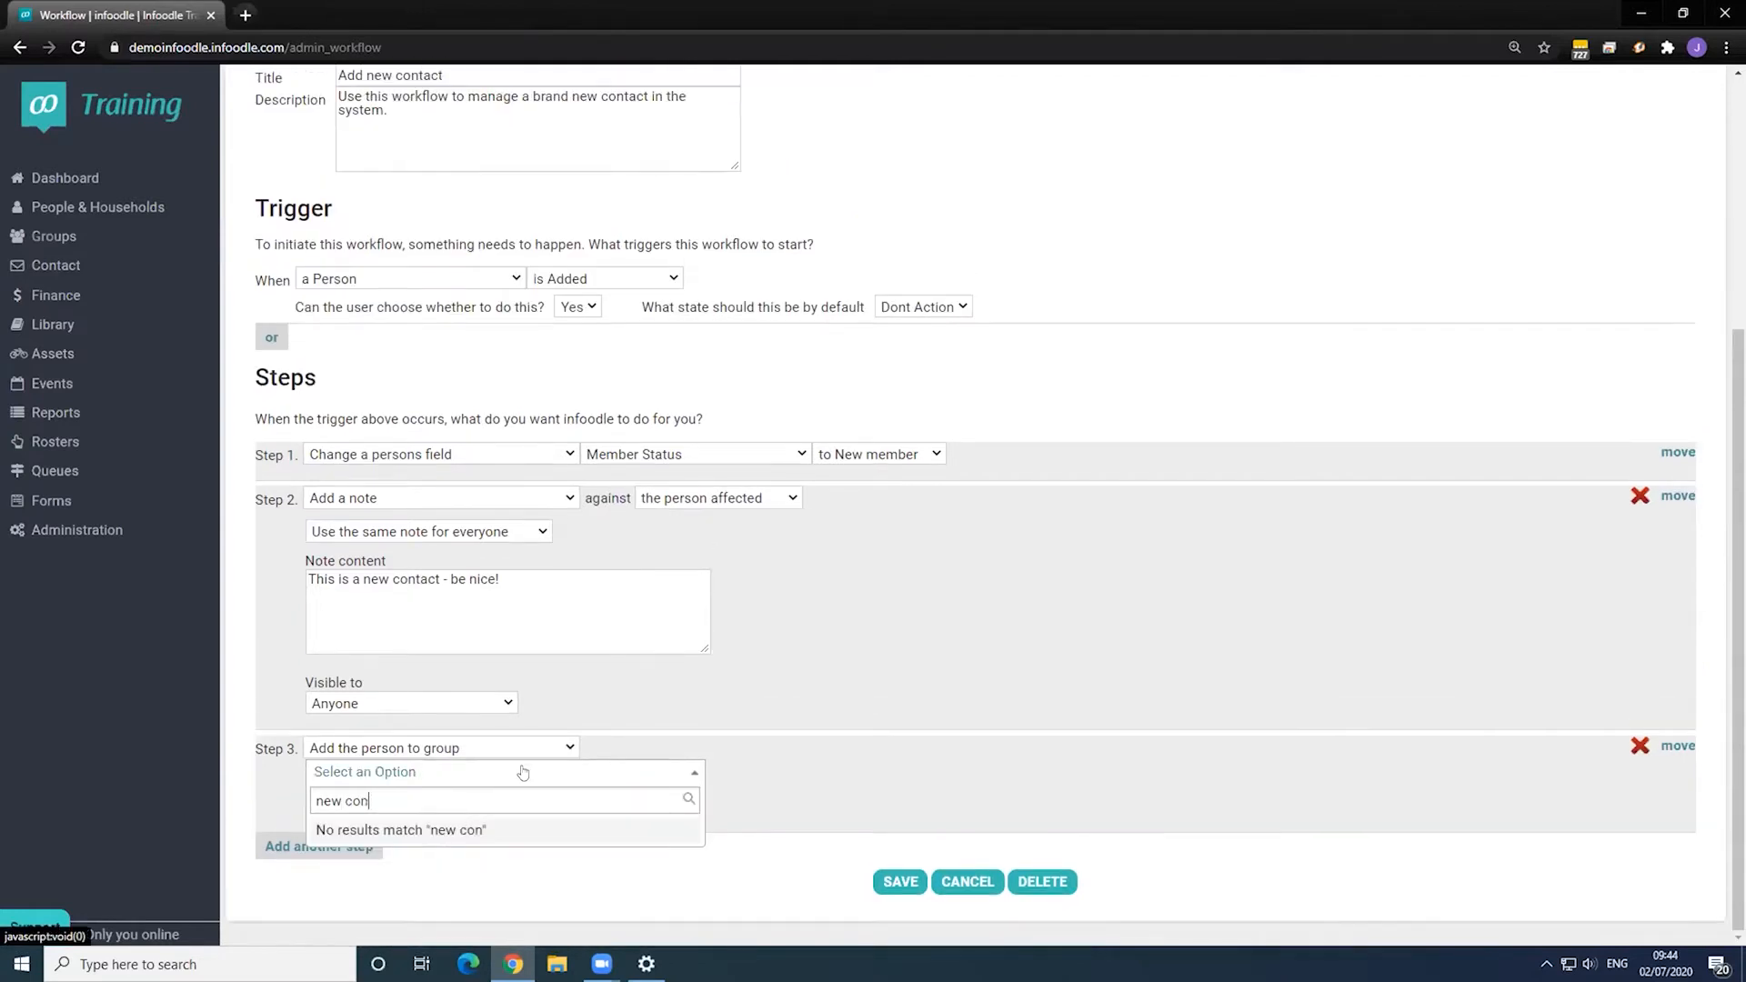
pyautogui.press('BackSpace')
pyautogui.press('BackSpace')
pyautogui.press('BackSpace')
pyautogui.press('BackSpace')
pyautogui.press('BackSpace')
pyautogui.press('BackSpace')
pyautogui.press('BackSpace')
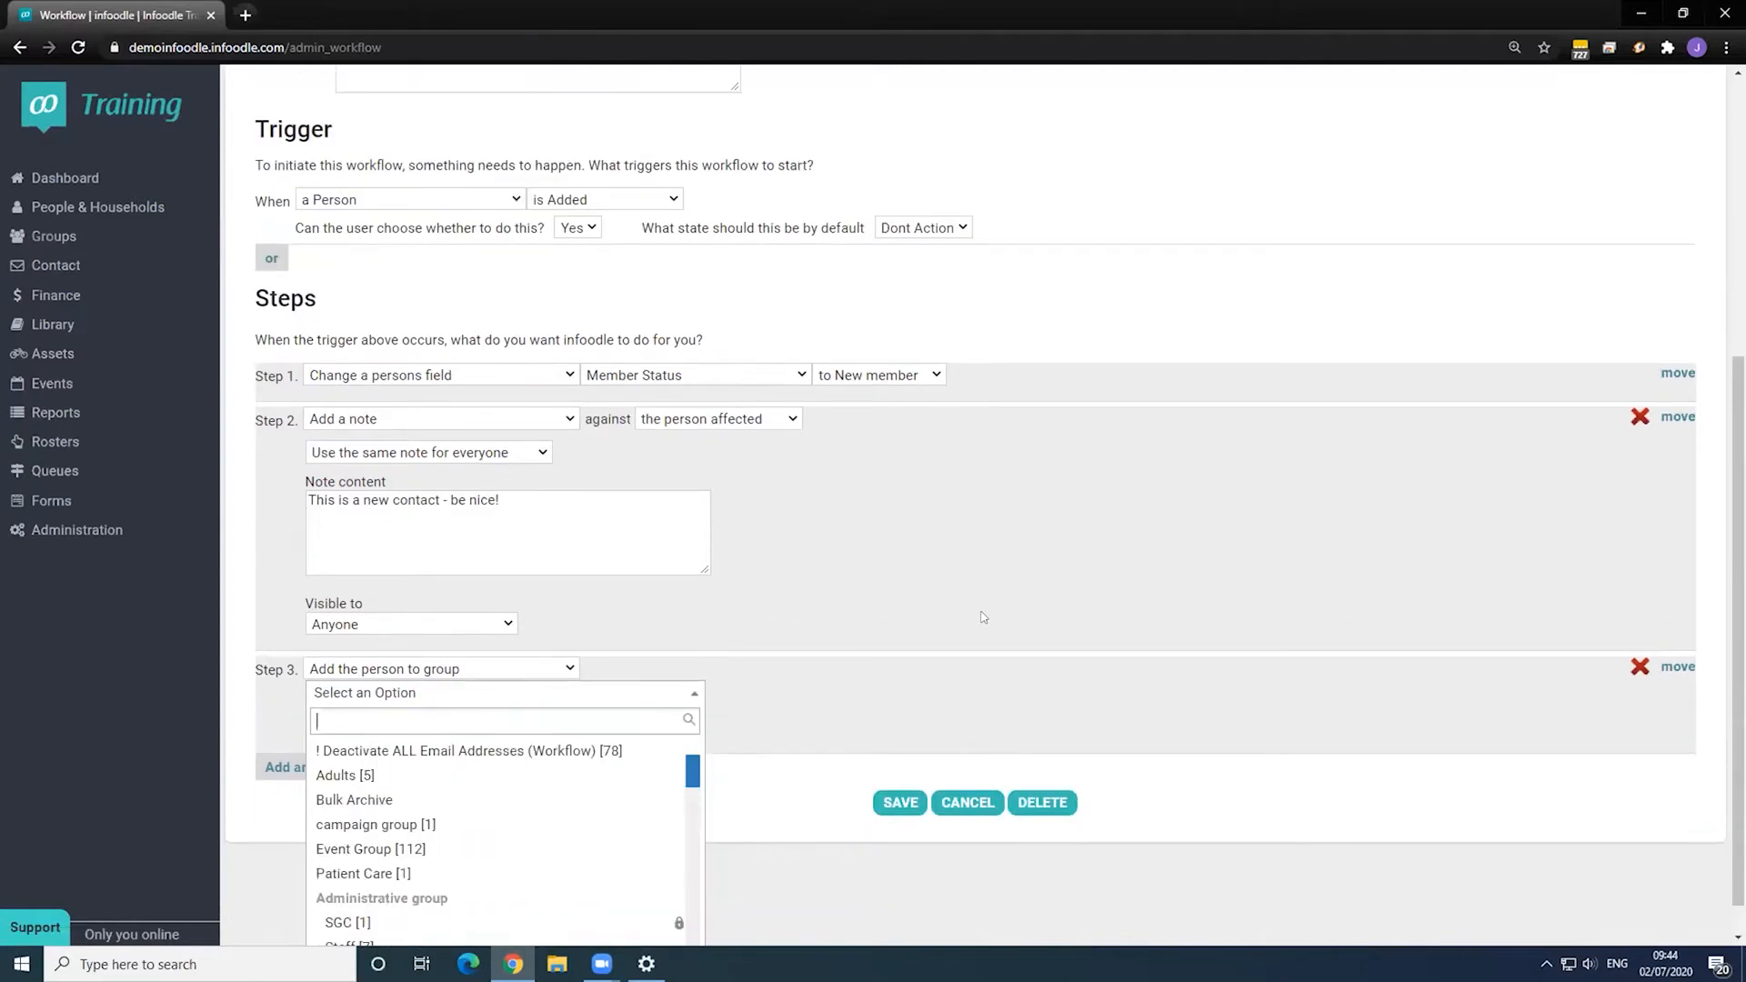
pyautogui.click(1637, 705)
pyautogui.click(1640, 667)
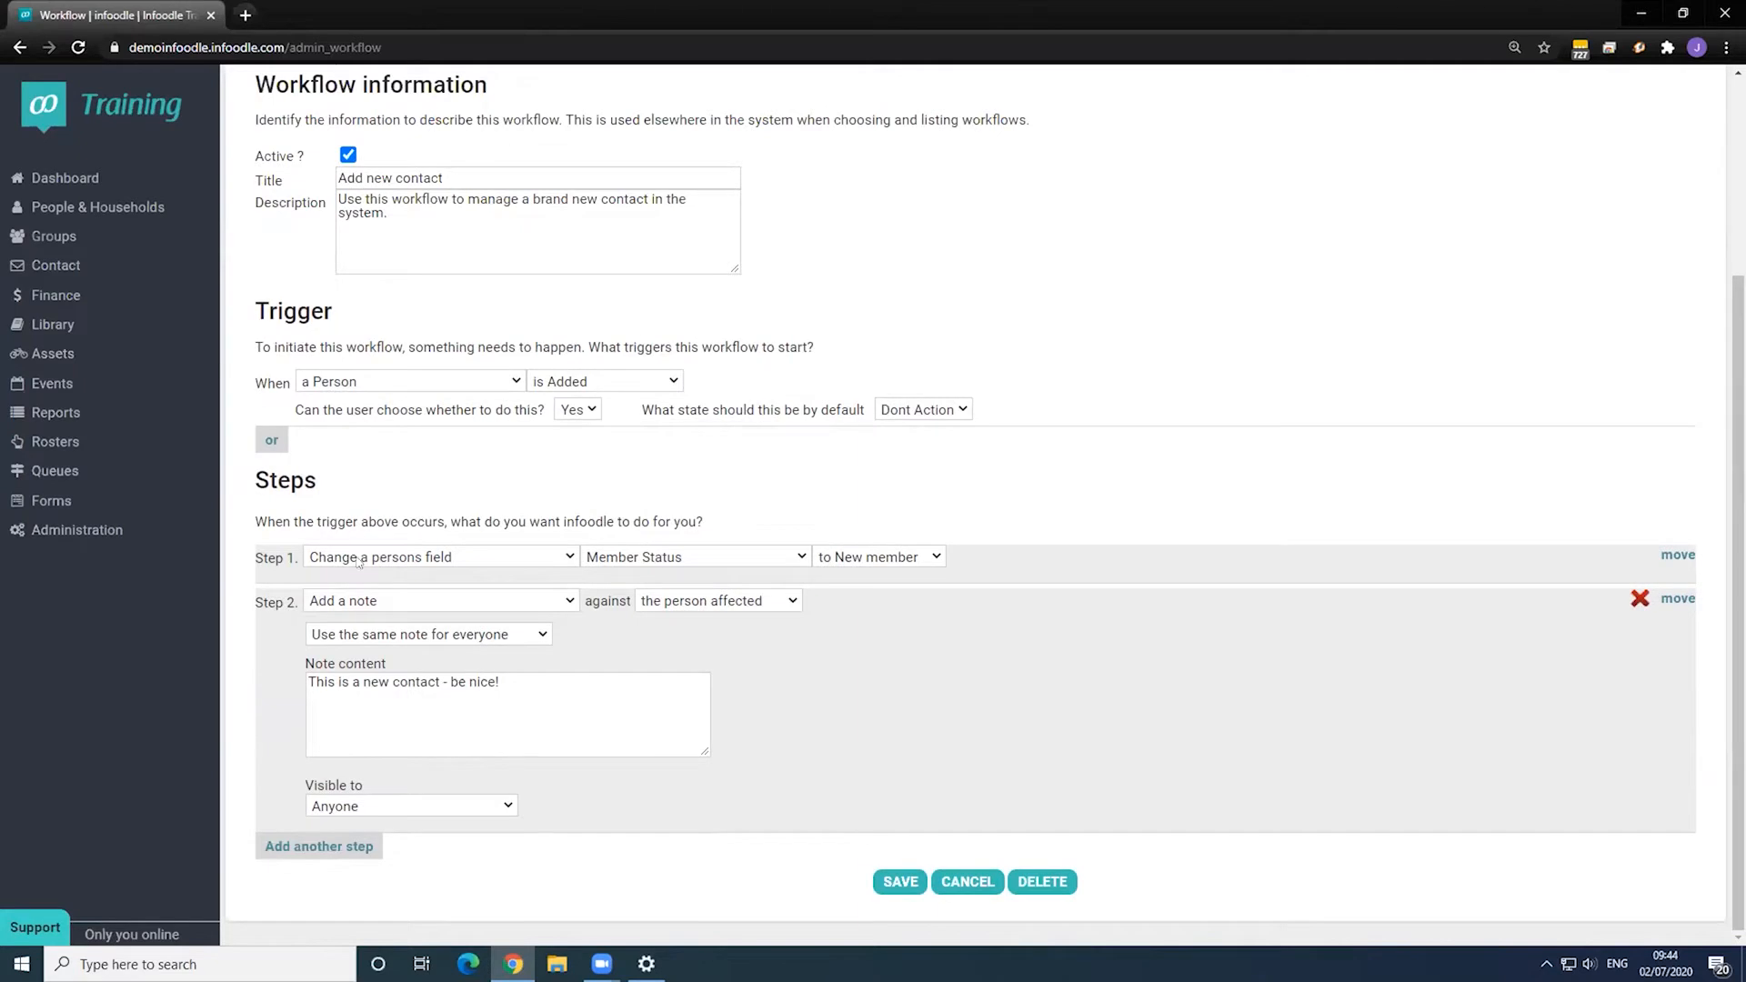
# - Save the workflow, then create and save a new group named 'New Contact Group'
pyautogui.click(900, 881)
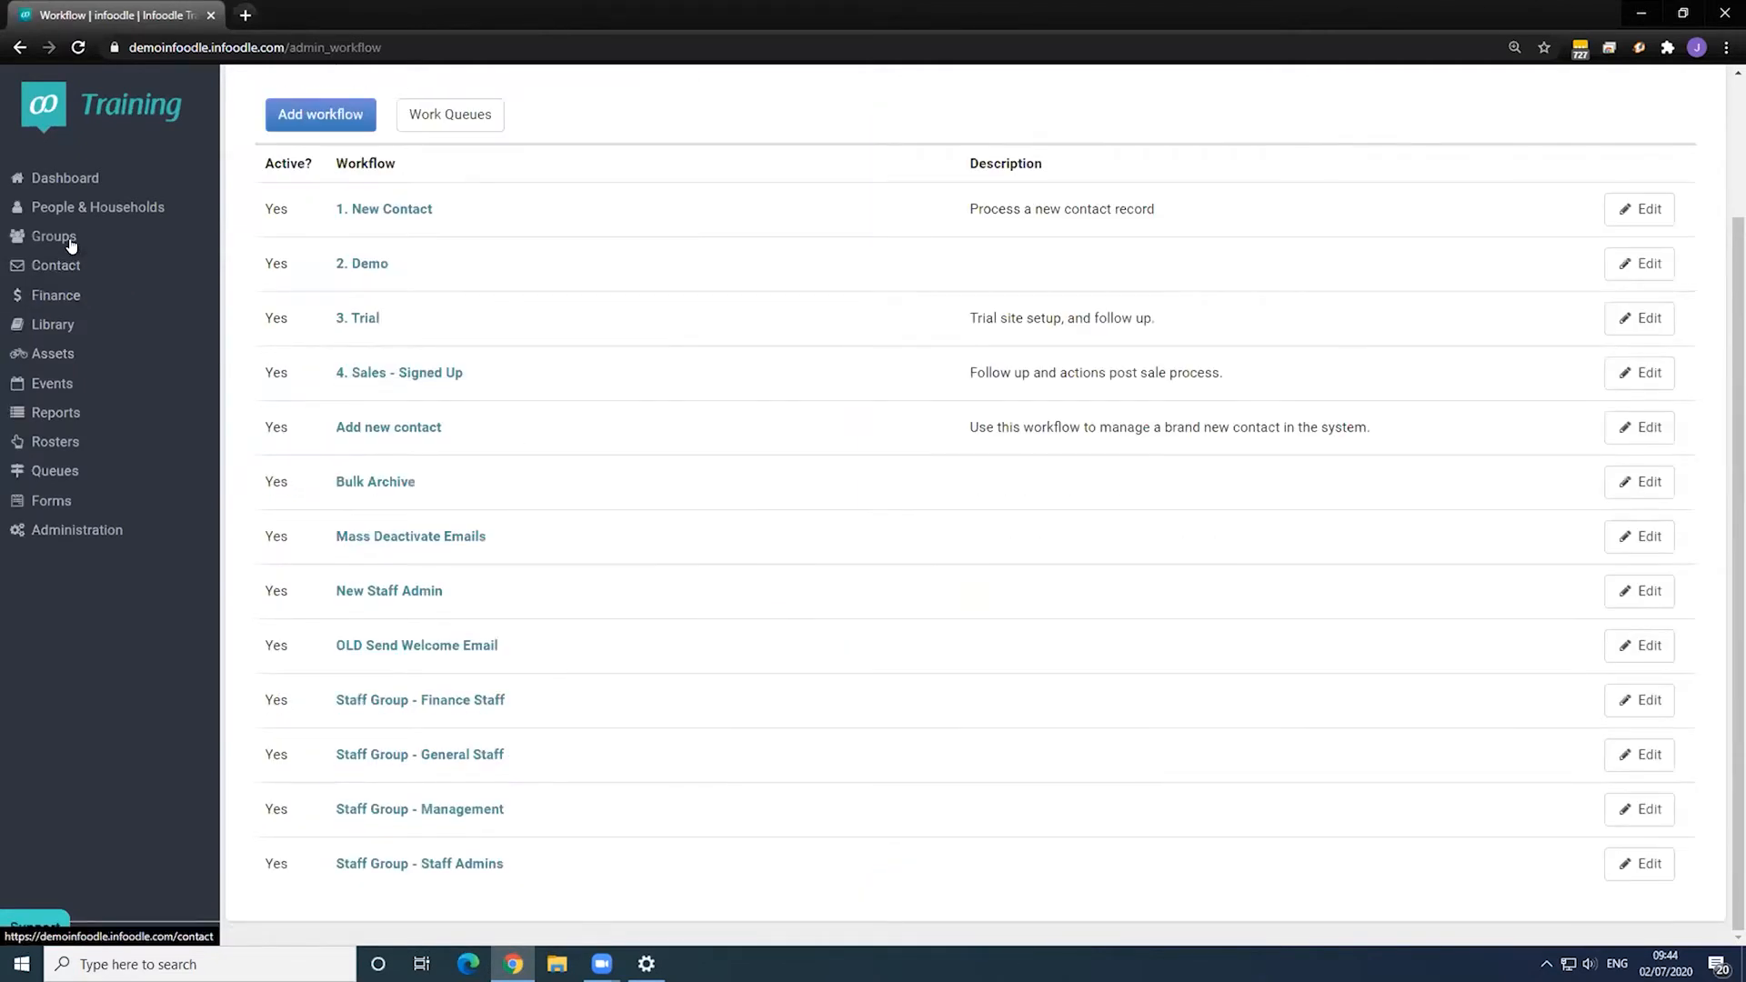
pyautogui.click(69, 239)
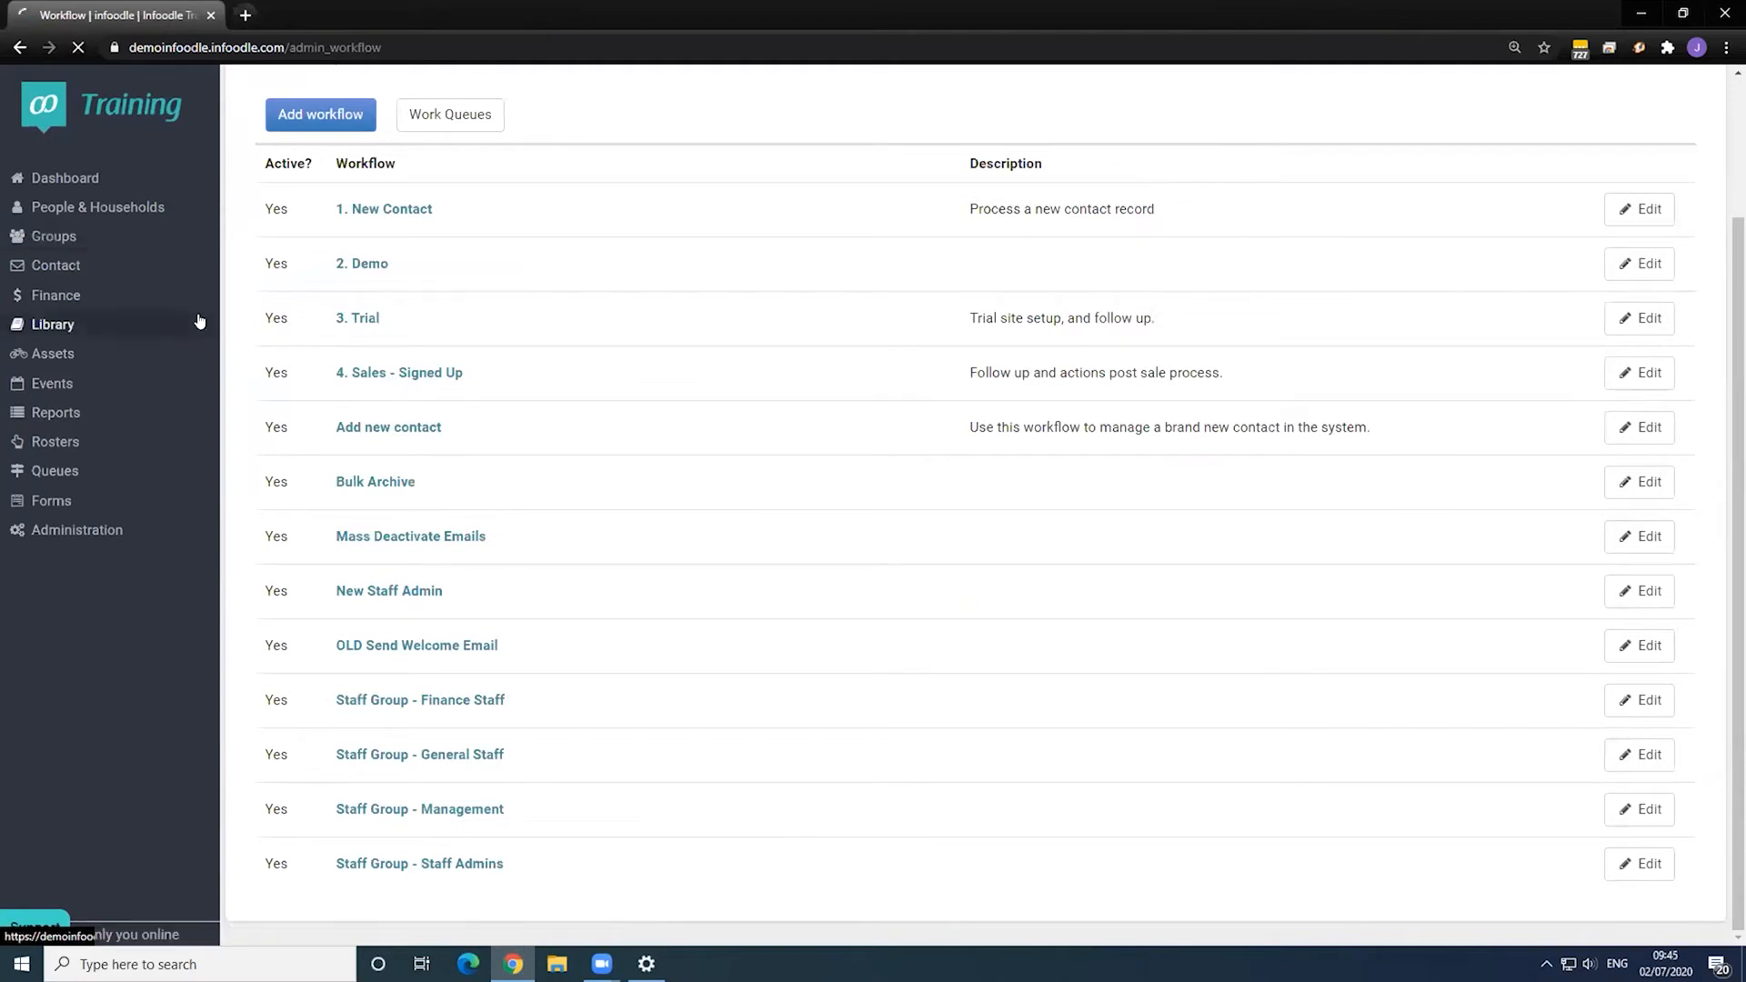
pyautogui.click(1697, 214)
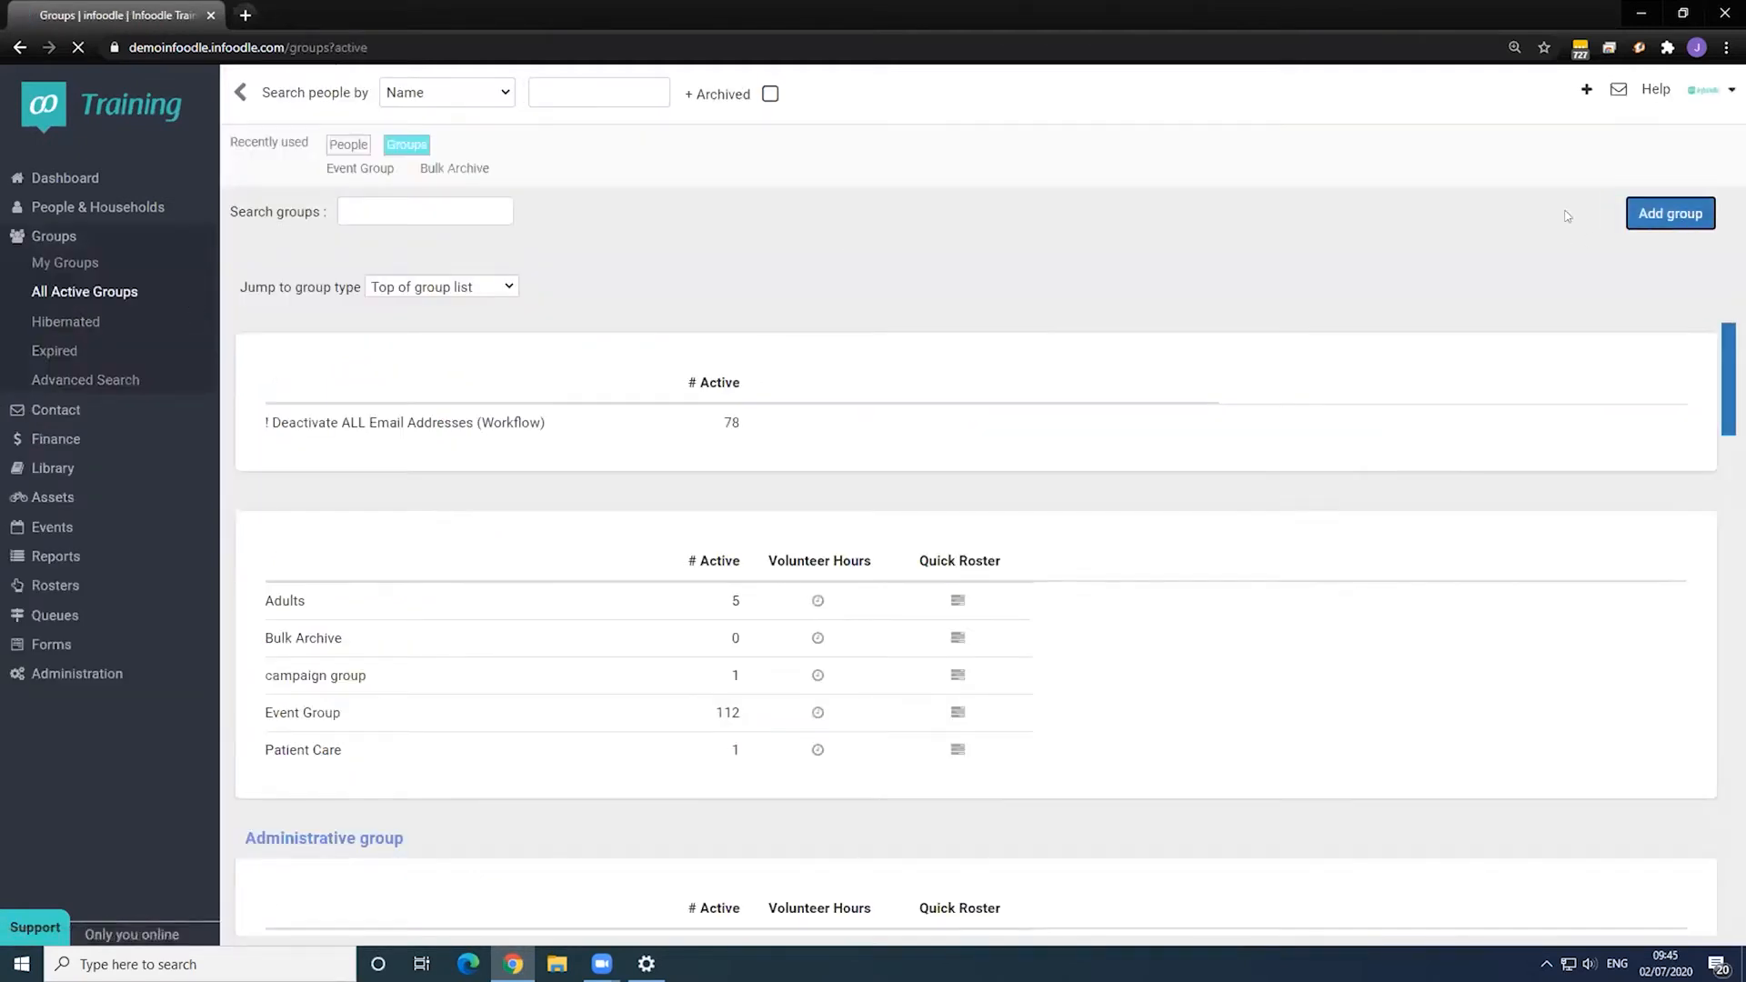
pyautogui.click(463, 301)
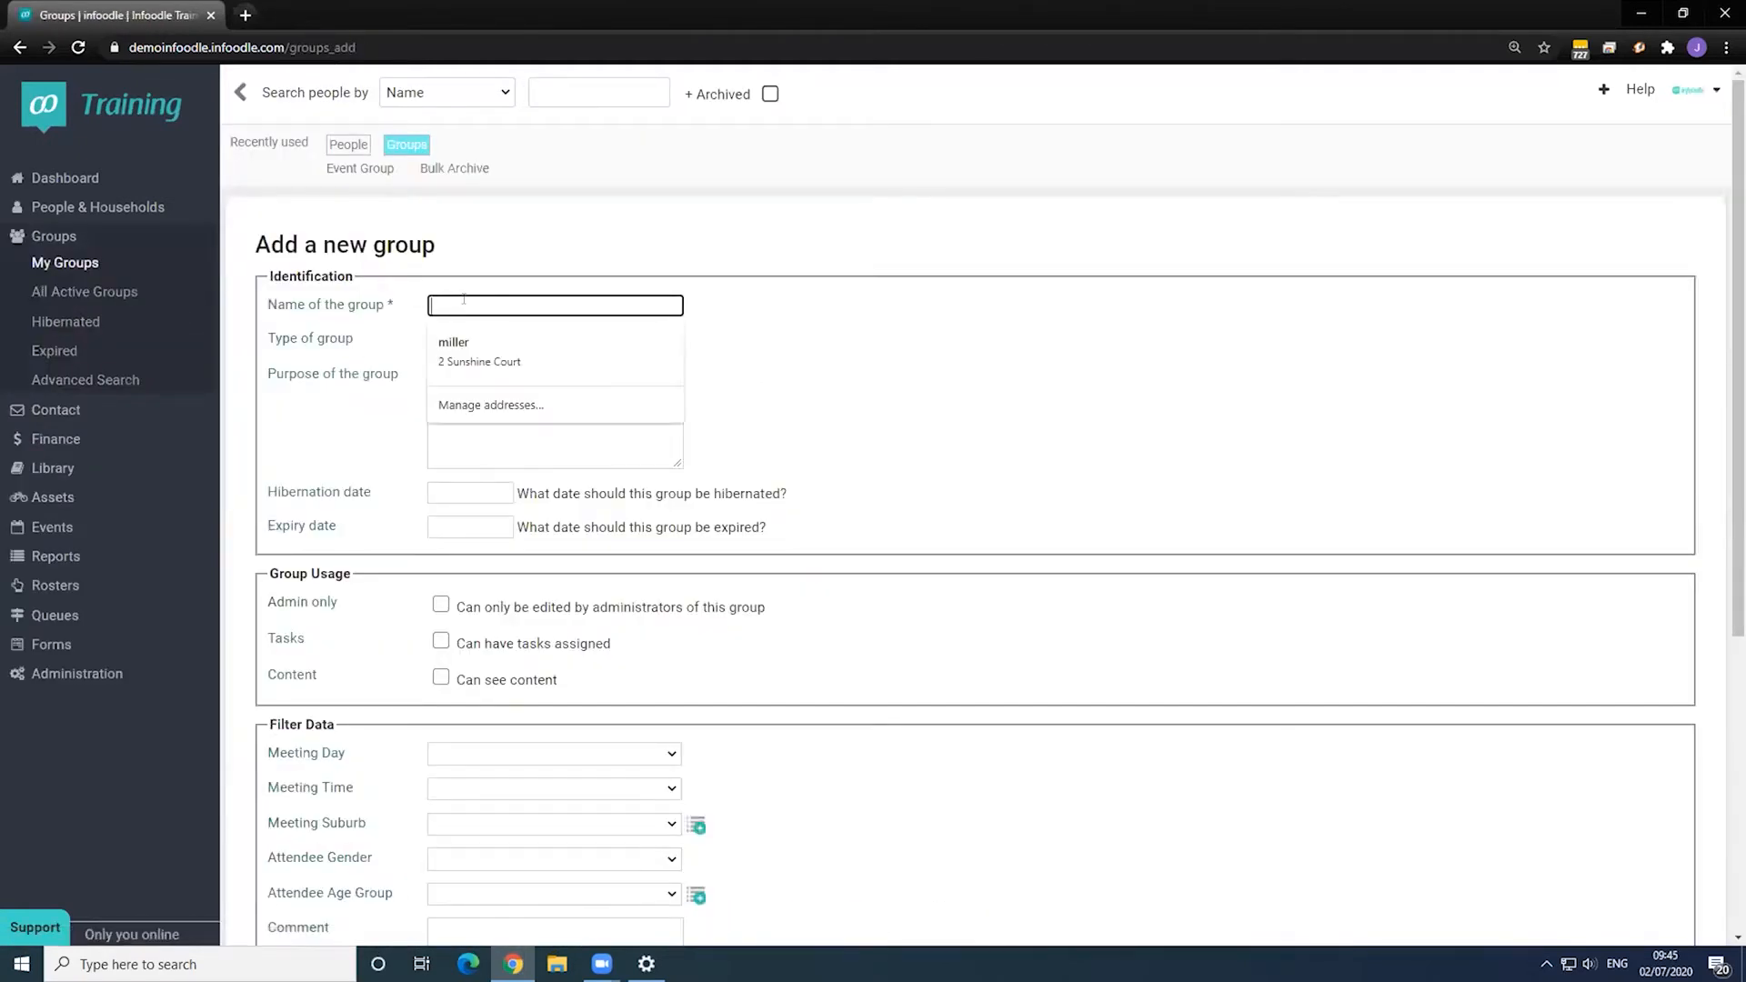
pyautogui.write('New Contact G')
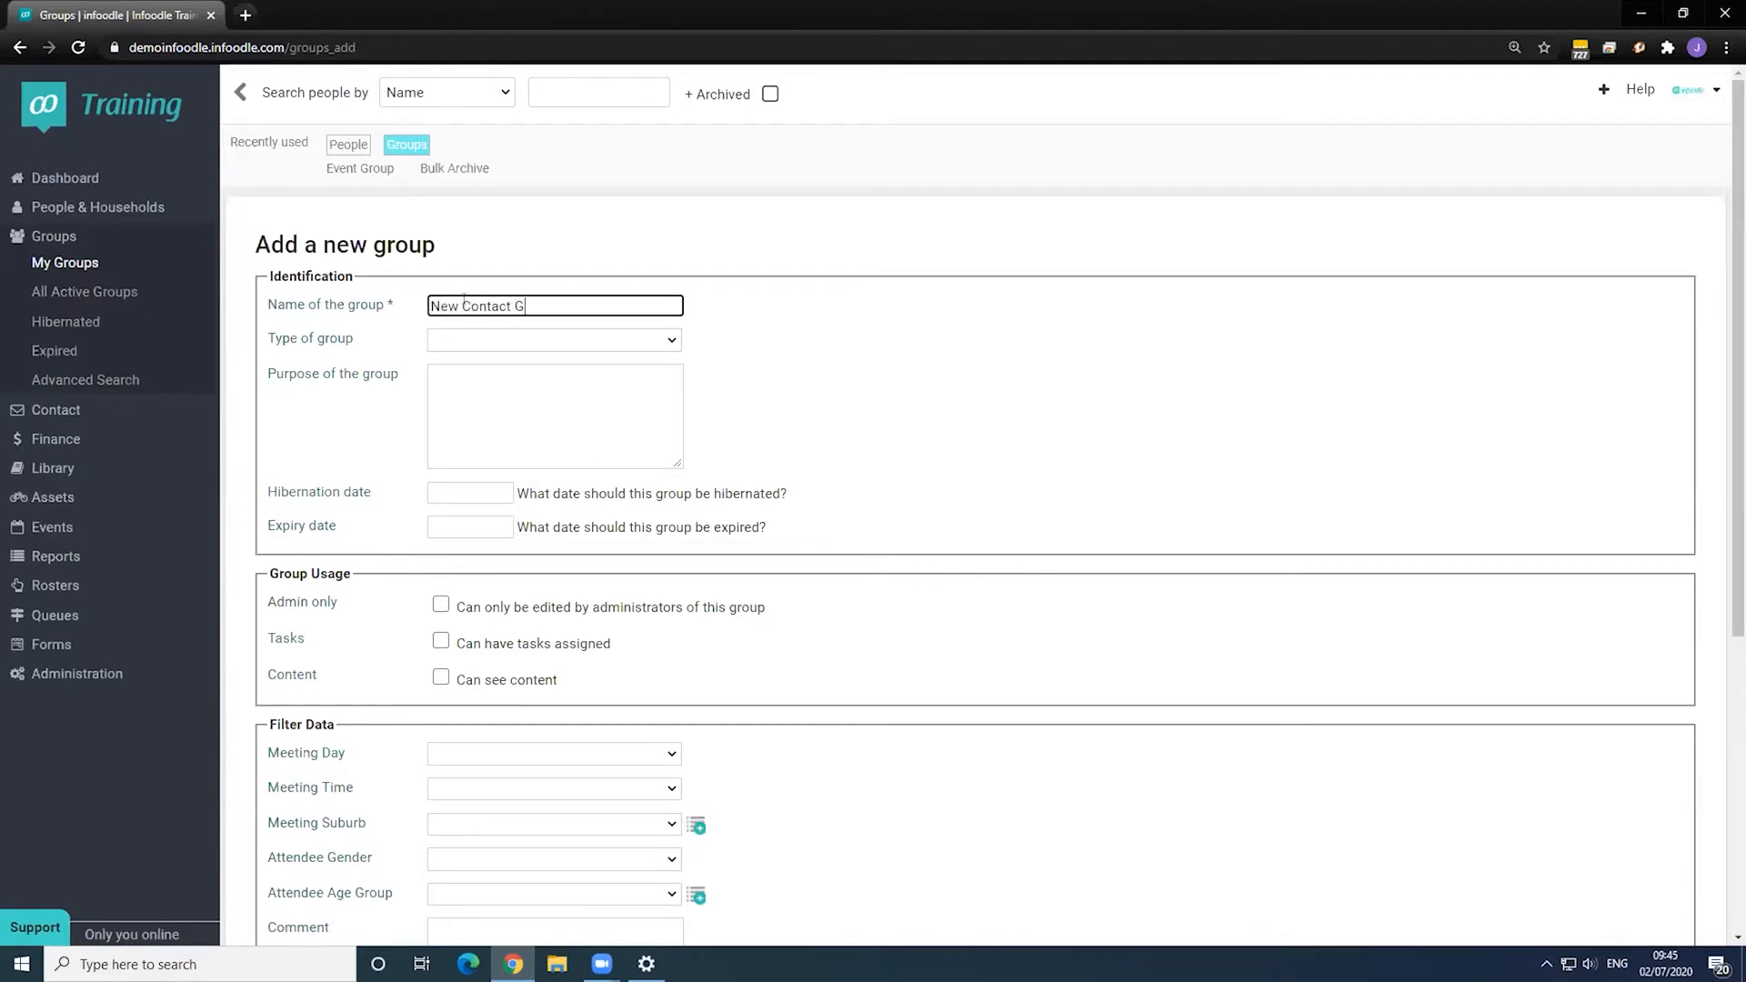
pyautogui.write('roup')
pyautogui.scroll(-5, 877, 508)
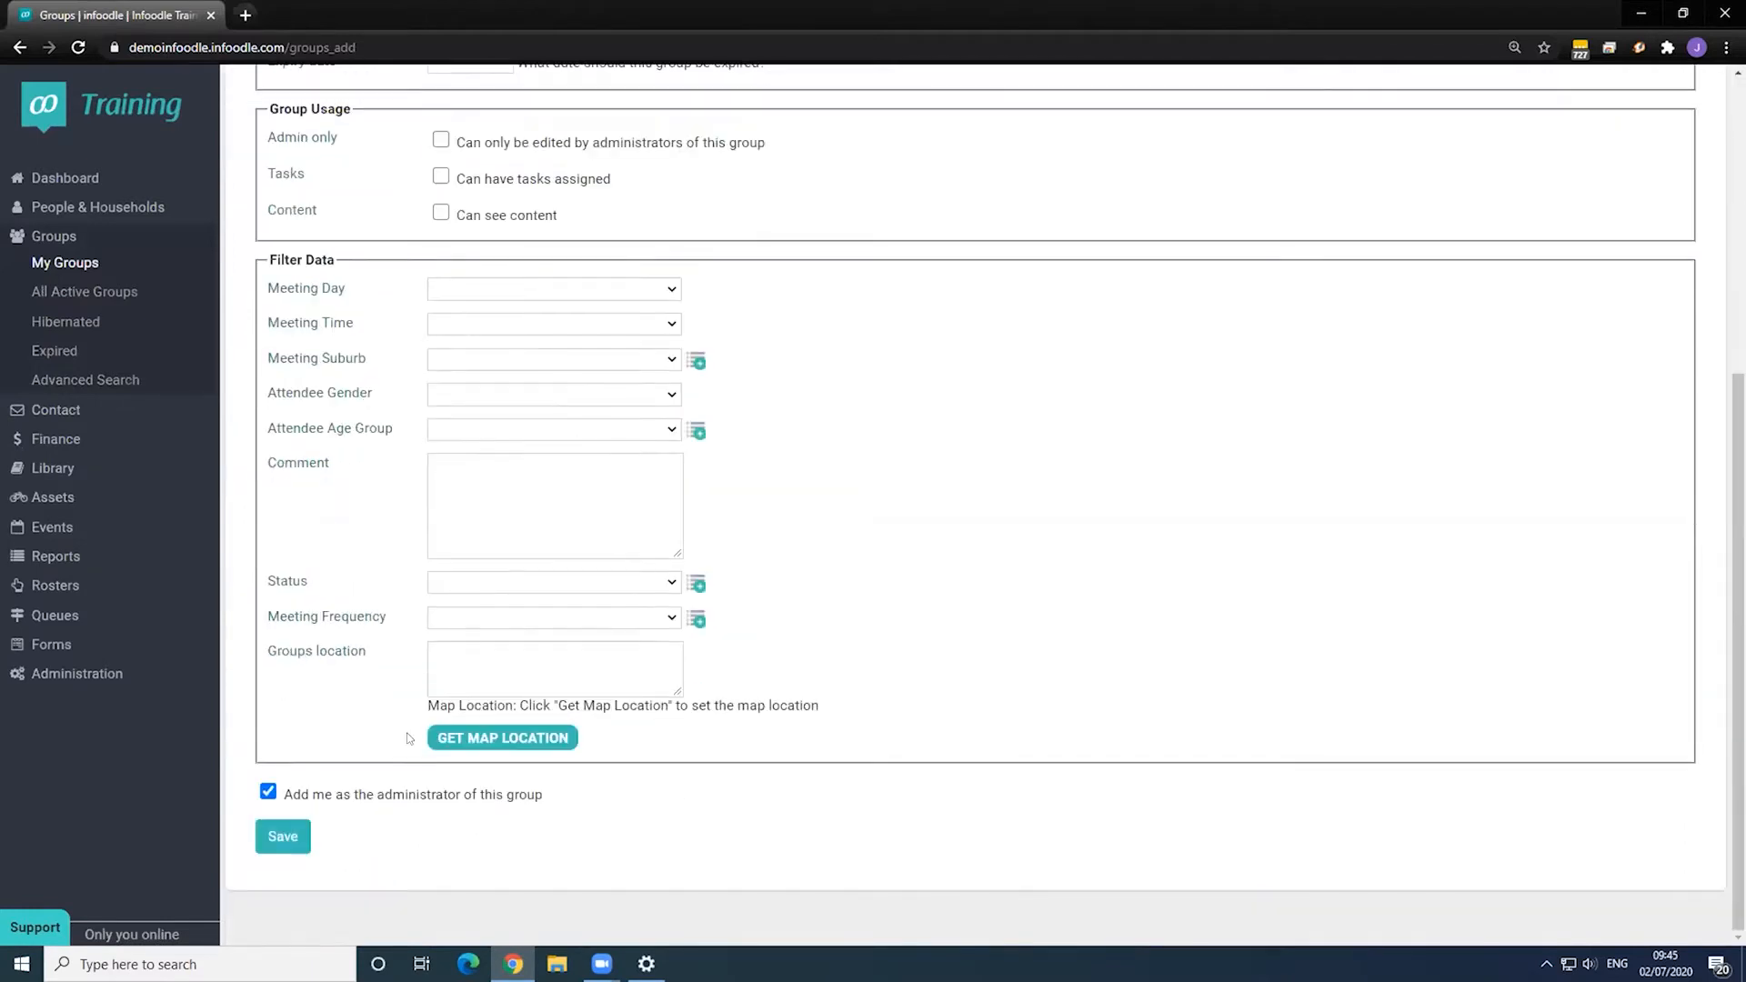
pyautogui.click(292, 834)
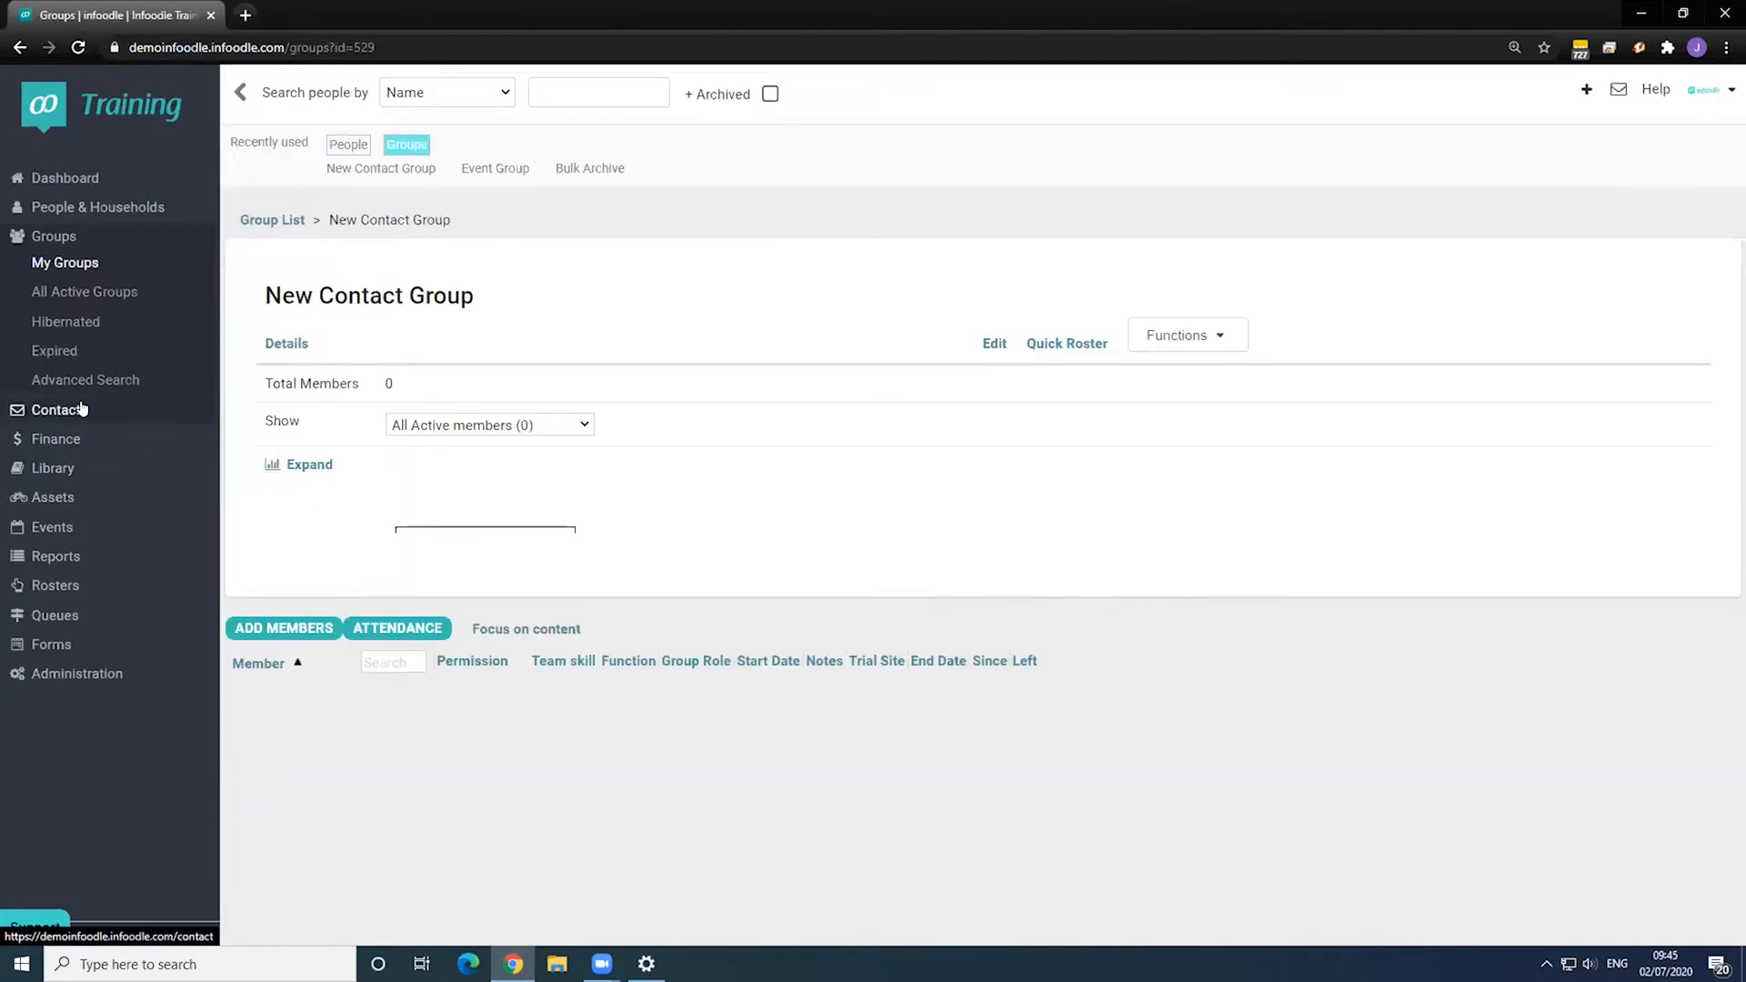
# - Start a contact email with the subject 'New Contact - Welcome Email'
pyautogui.click(56, 409)
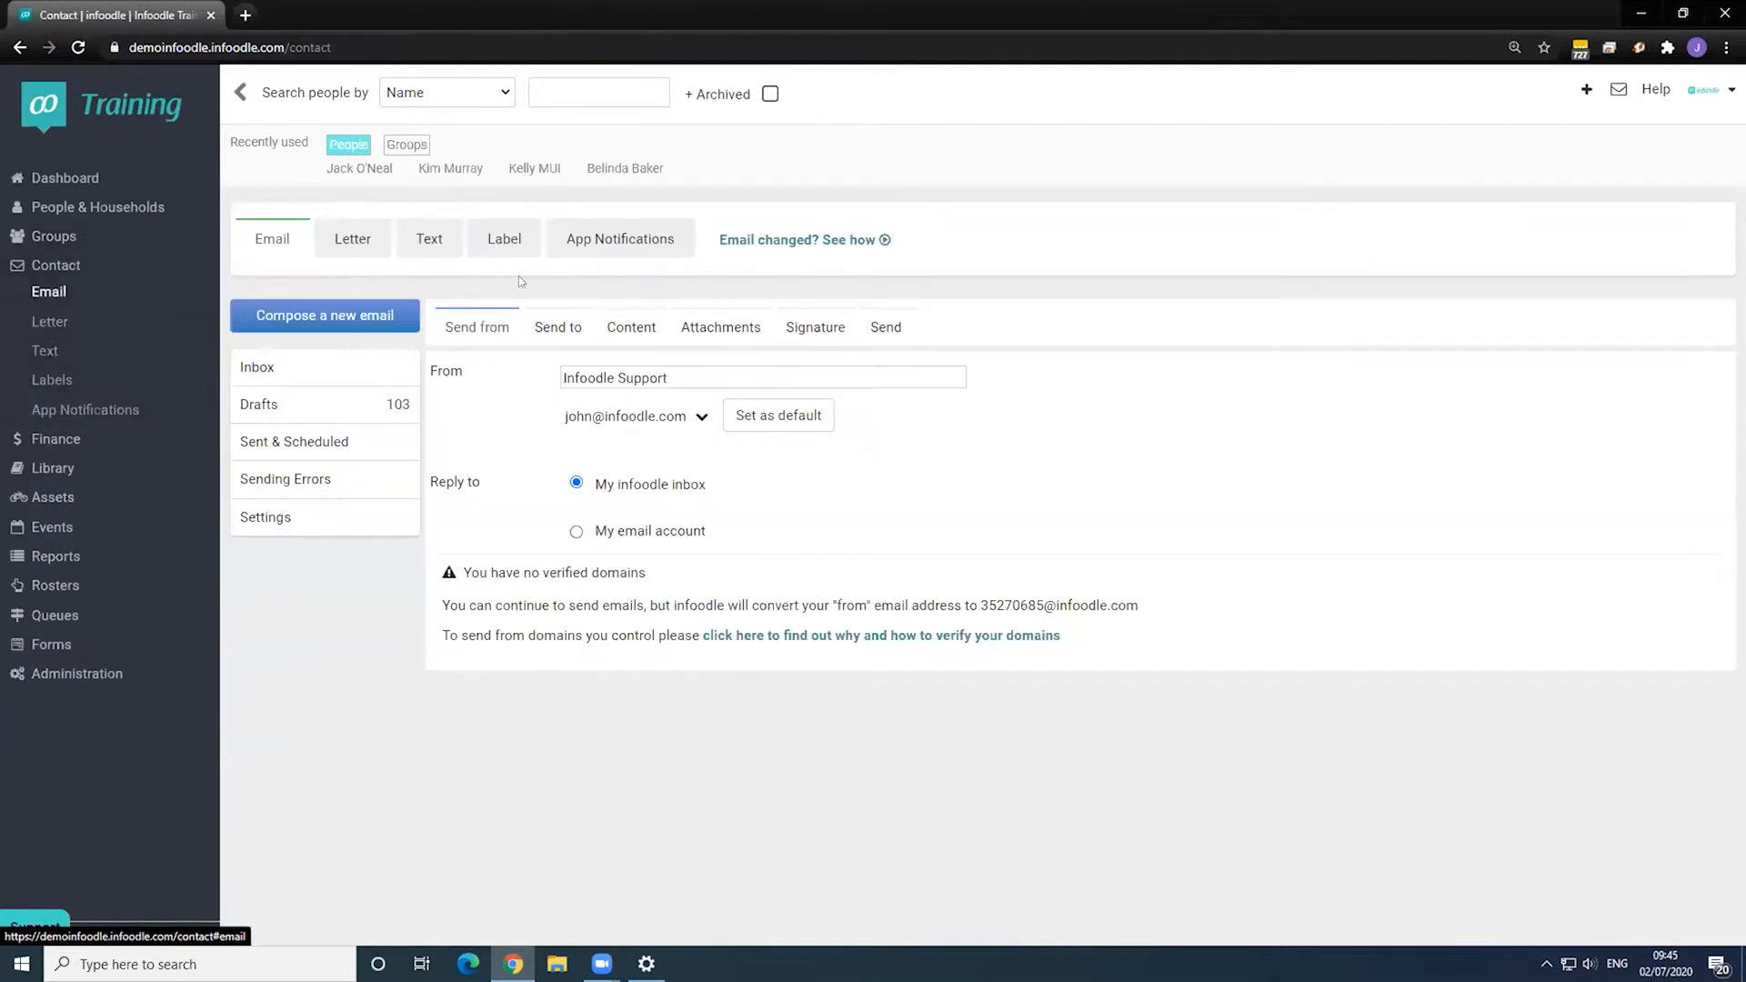
pyautogui.click(639, 329)
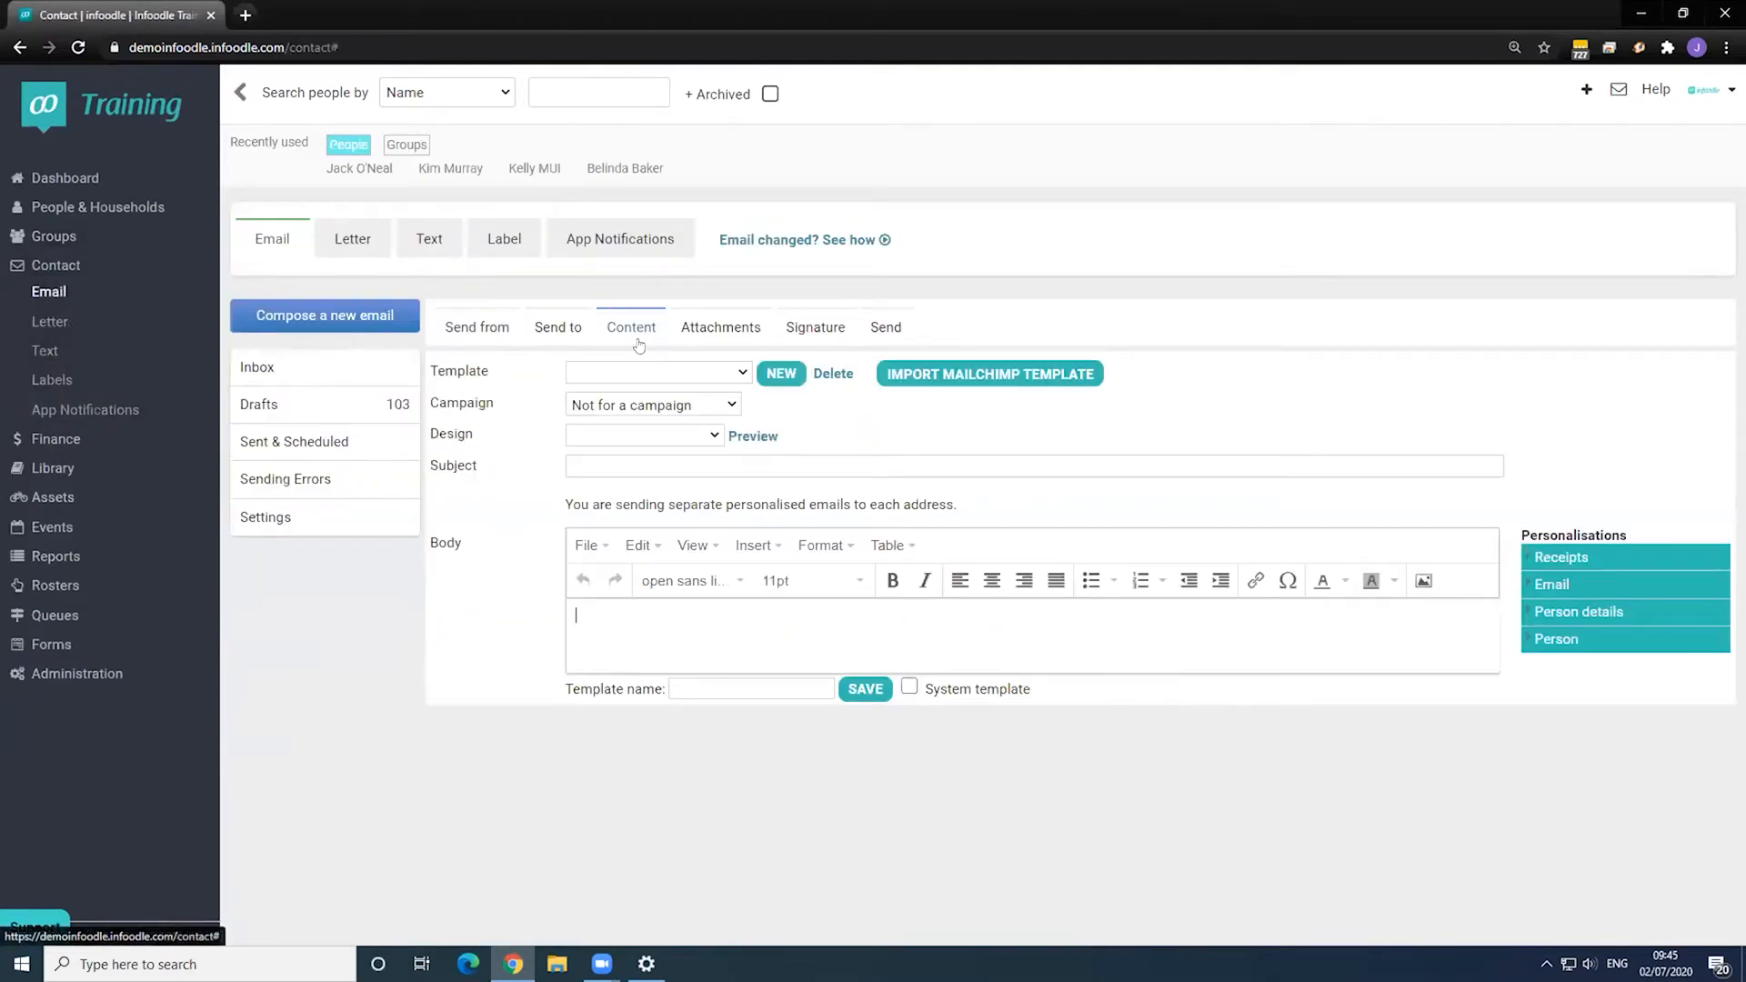
pyautogui.click(600, 469)
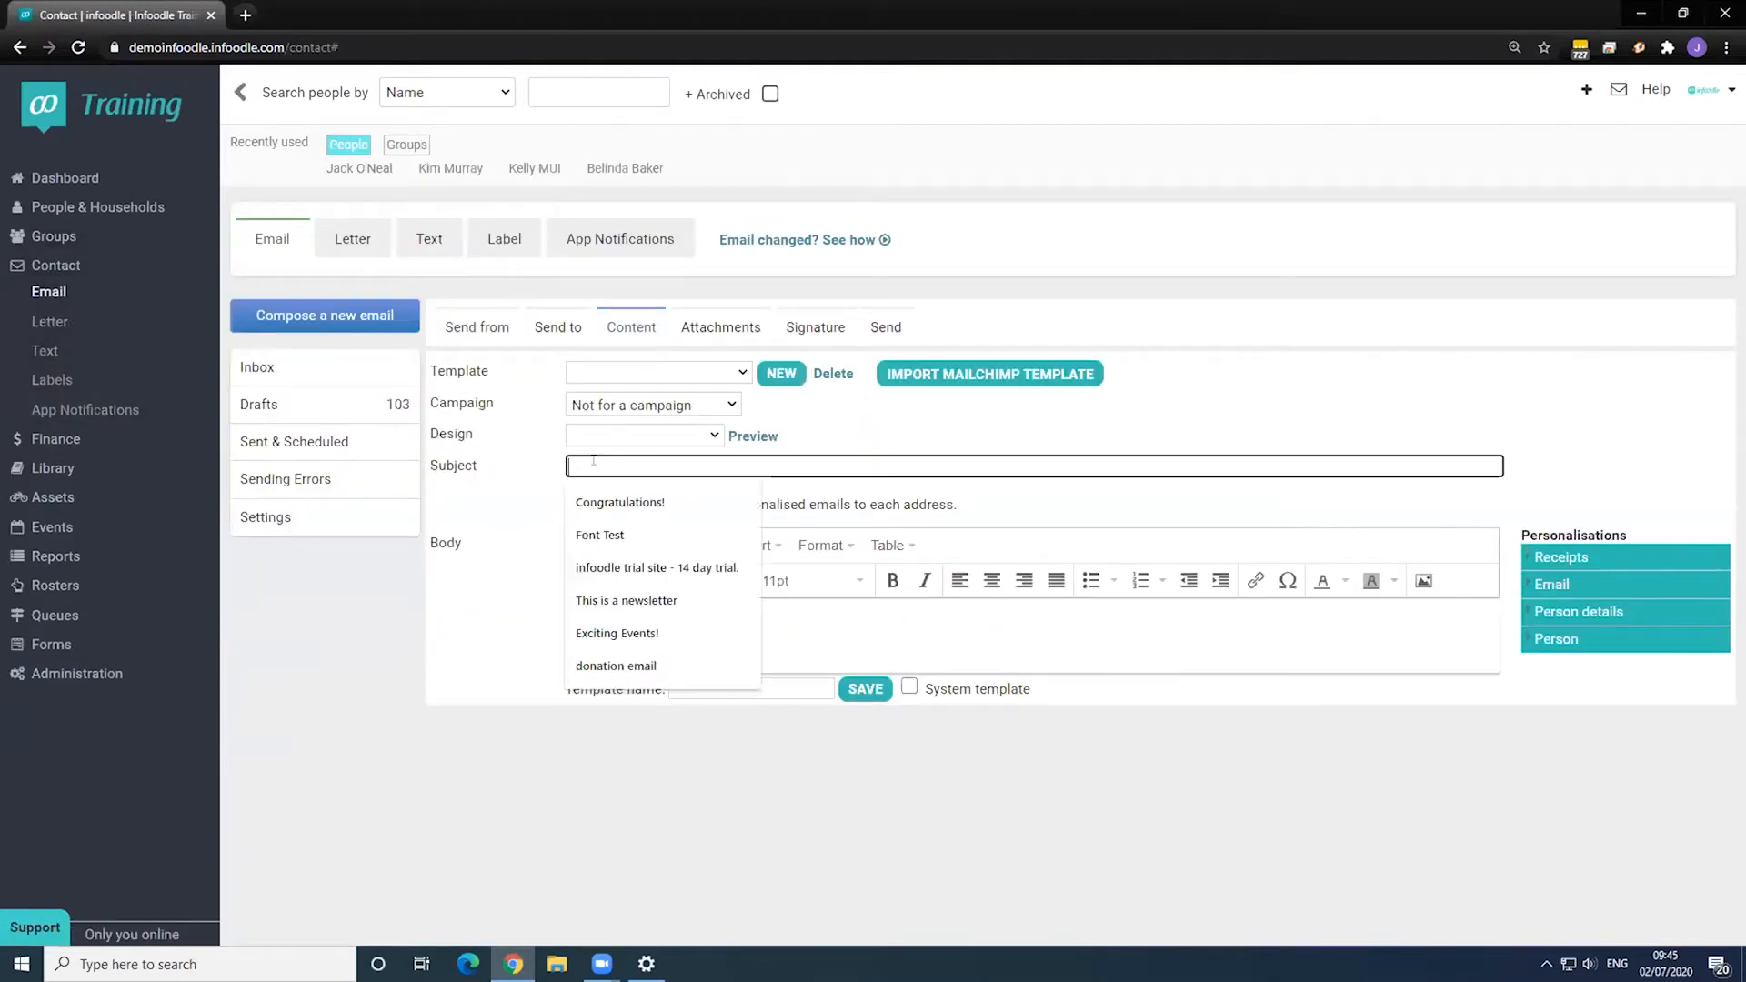
pyautogui.write('New Contact ')
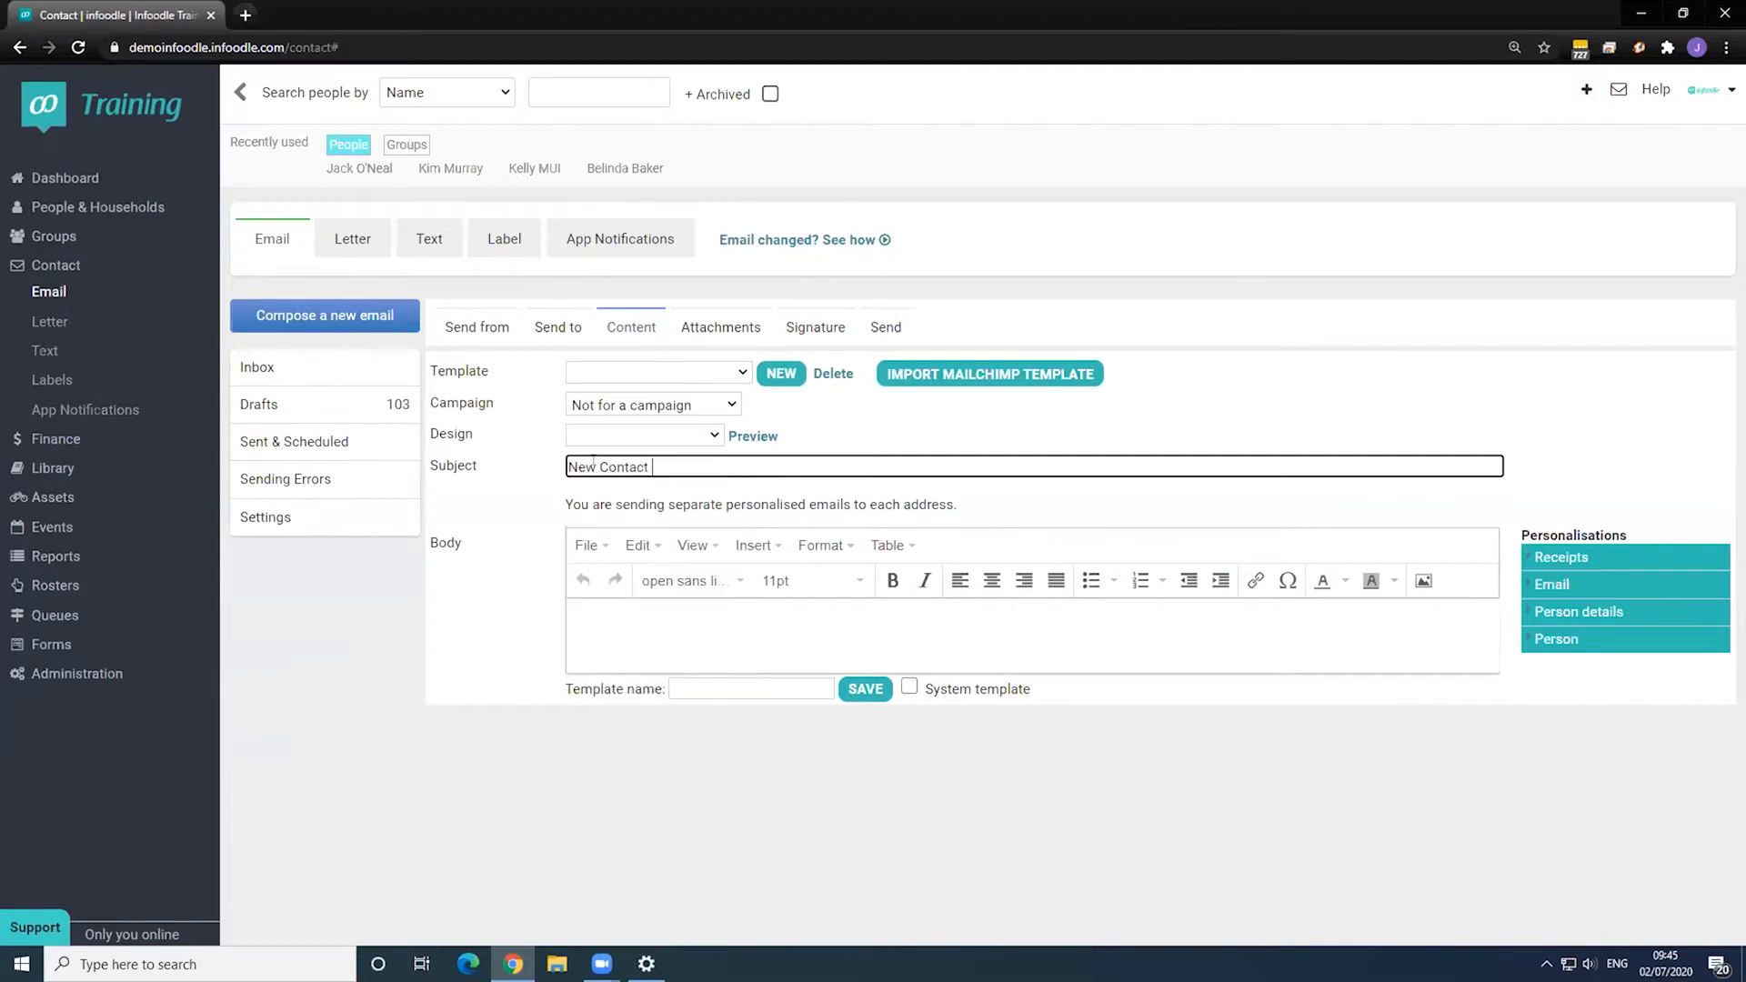
pyautogui.write('- Welcome ')
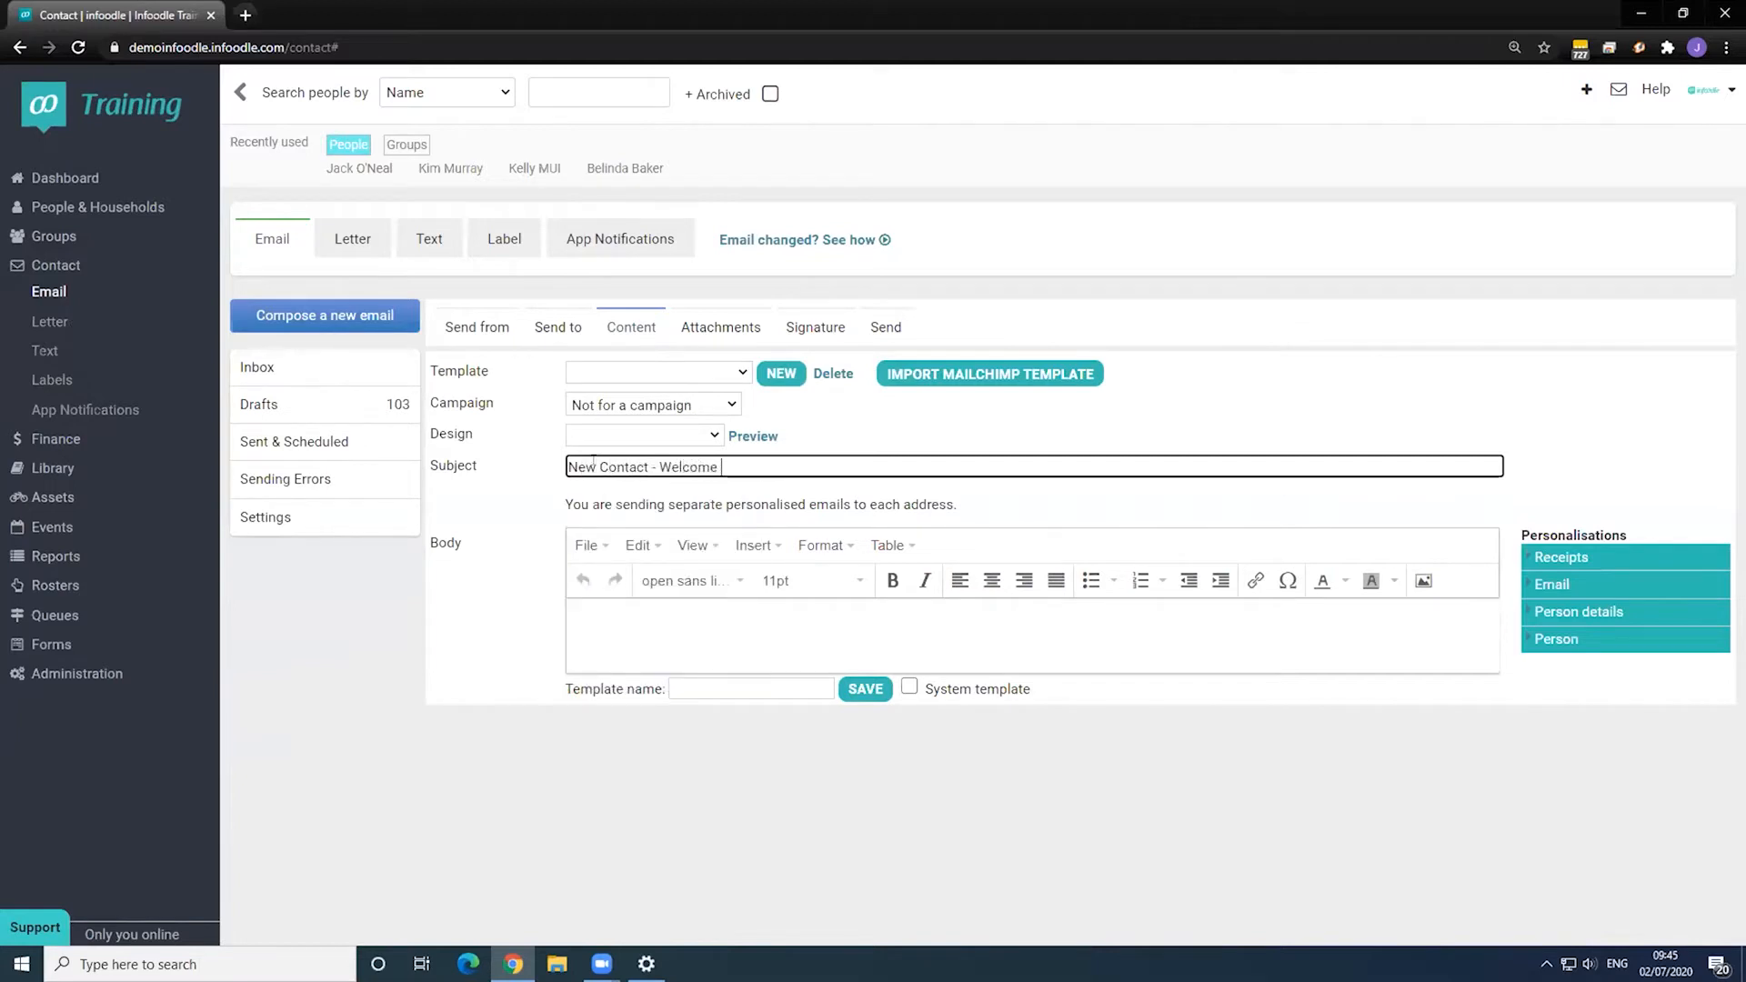
pyautogui.write('Email')
pyautogui.press('Tab')
# - Write the body greeting 'Hi {first_name},' followed by a welcome line for new contacts
pyautogui.write('H')
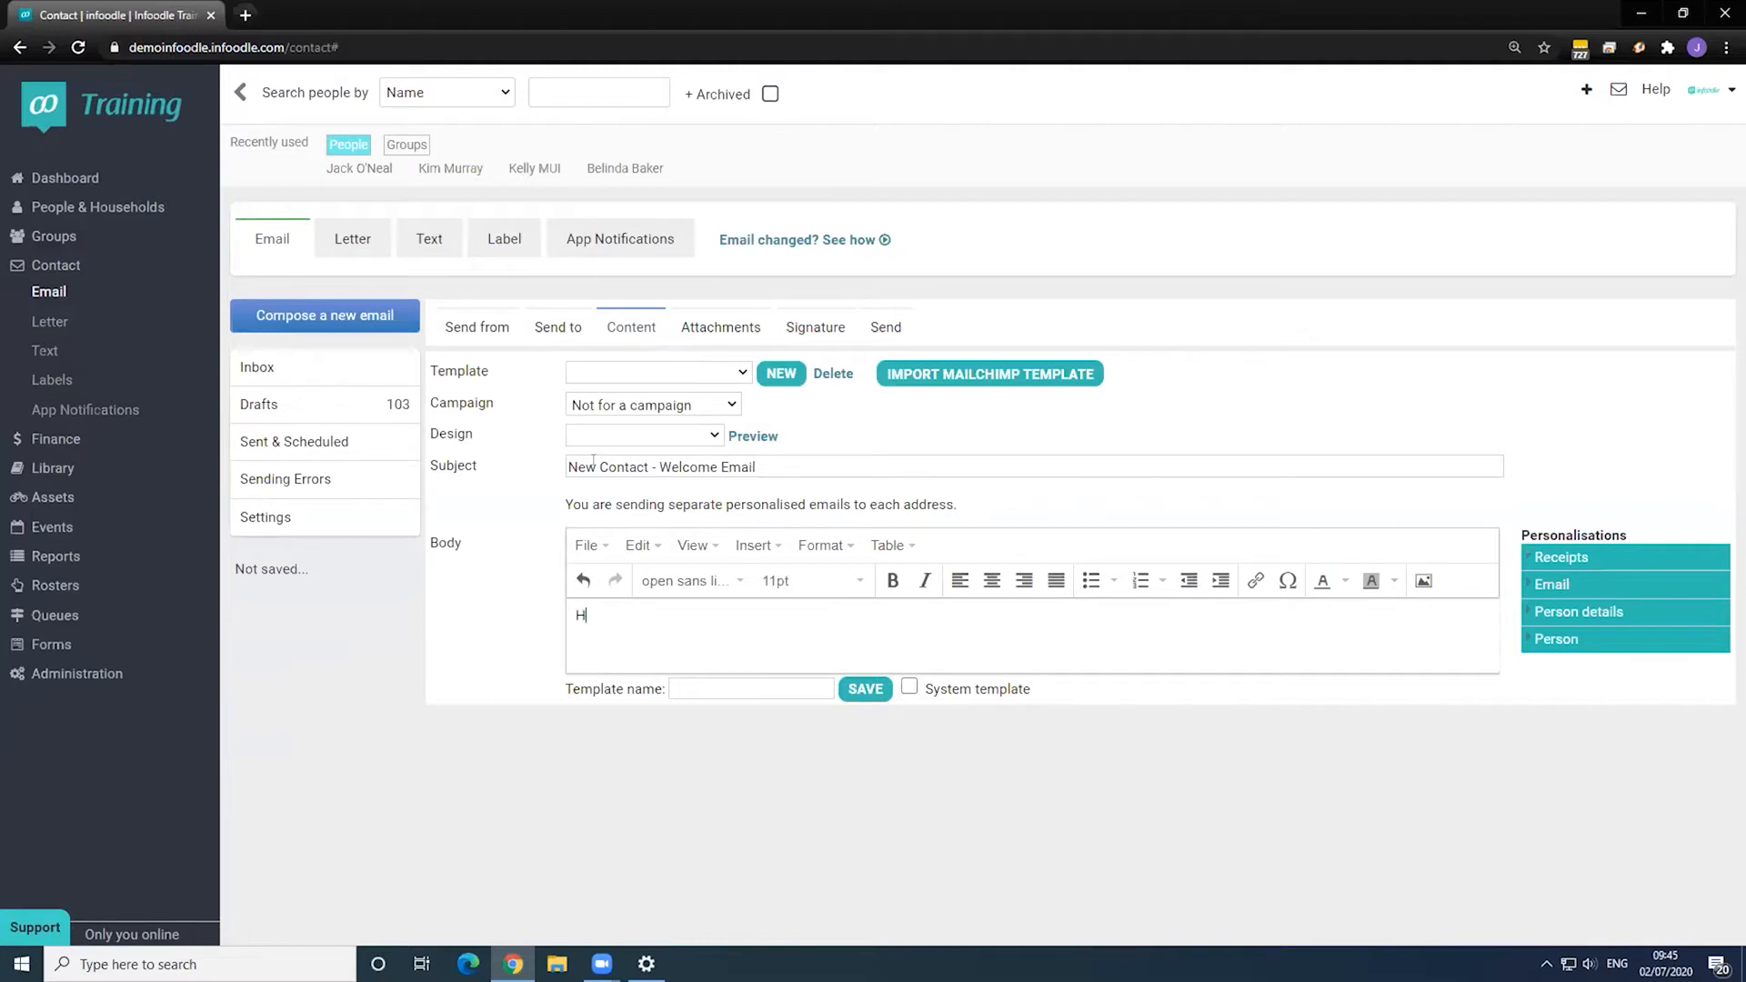
pyautogui.click(1624, 644)
pyautogui.scroll(-3, 1583, 650)
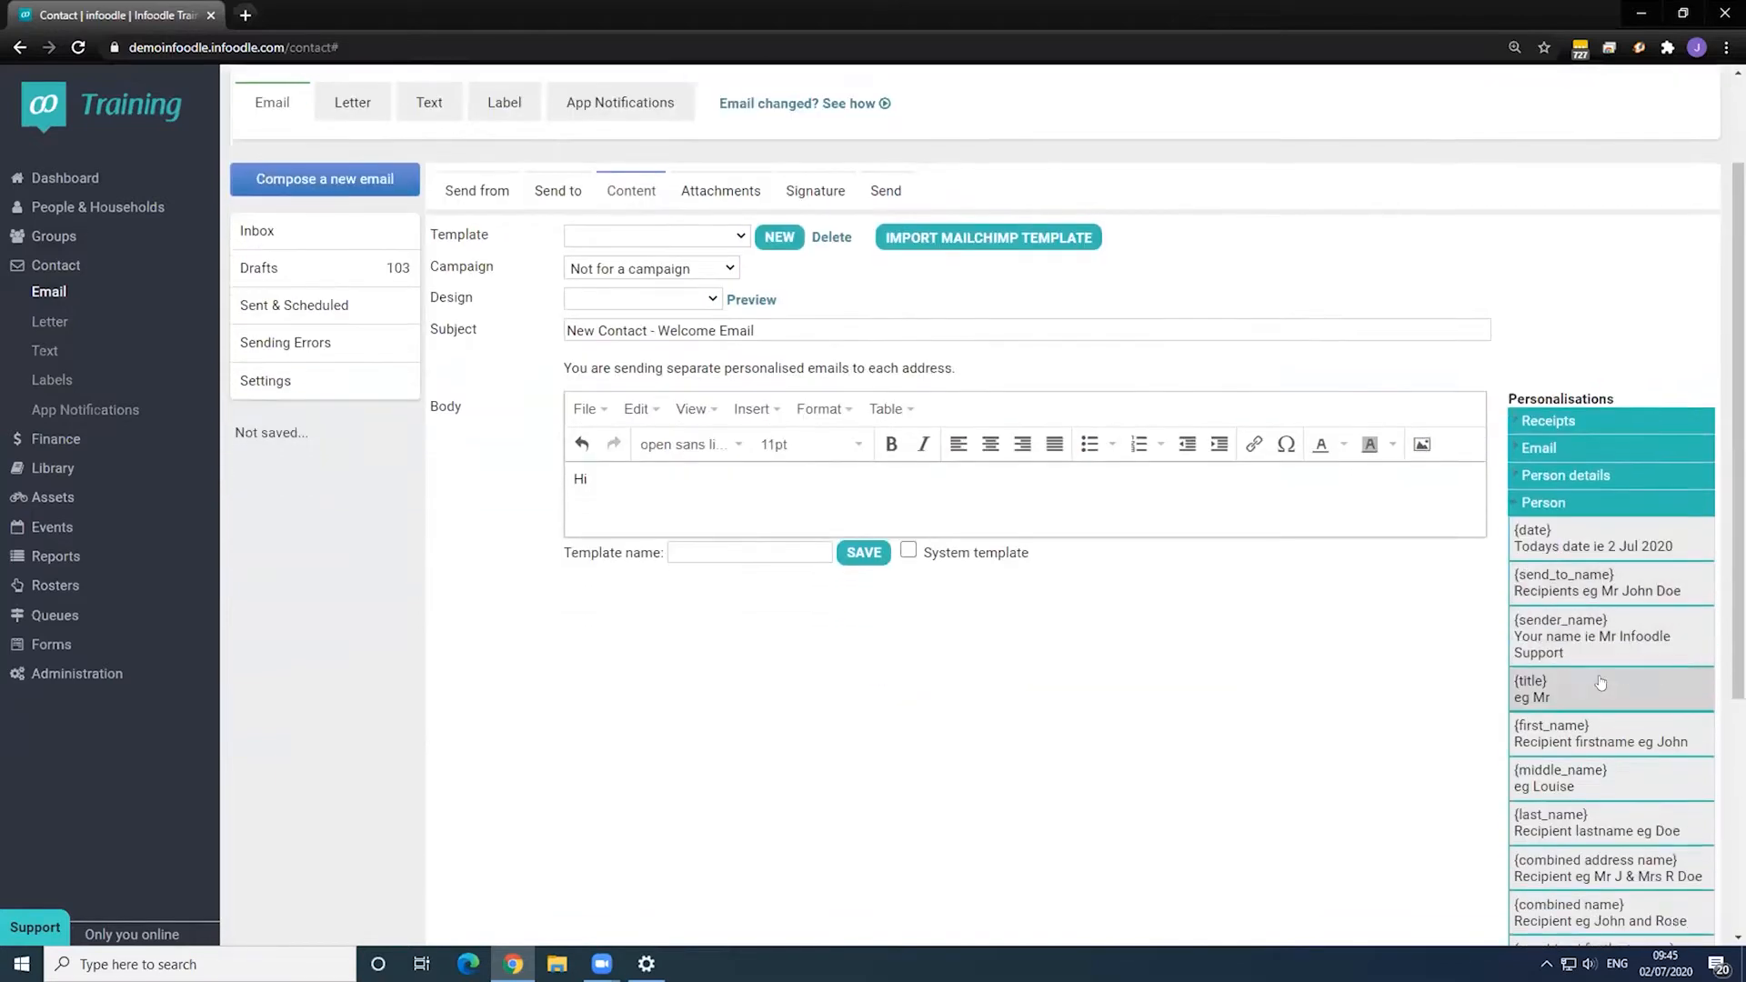
pyautogui.click(1601, 598)
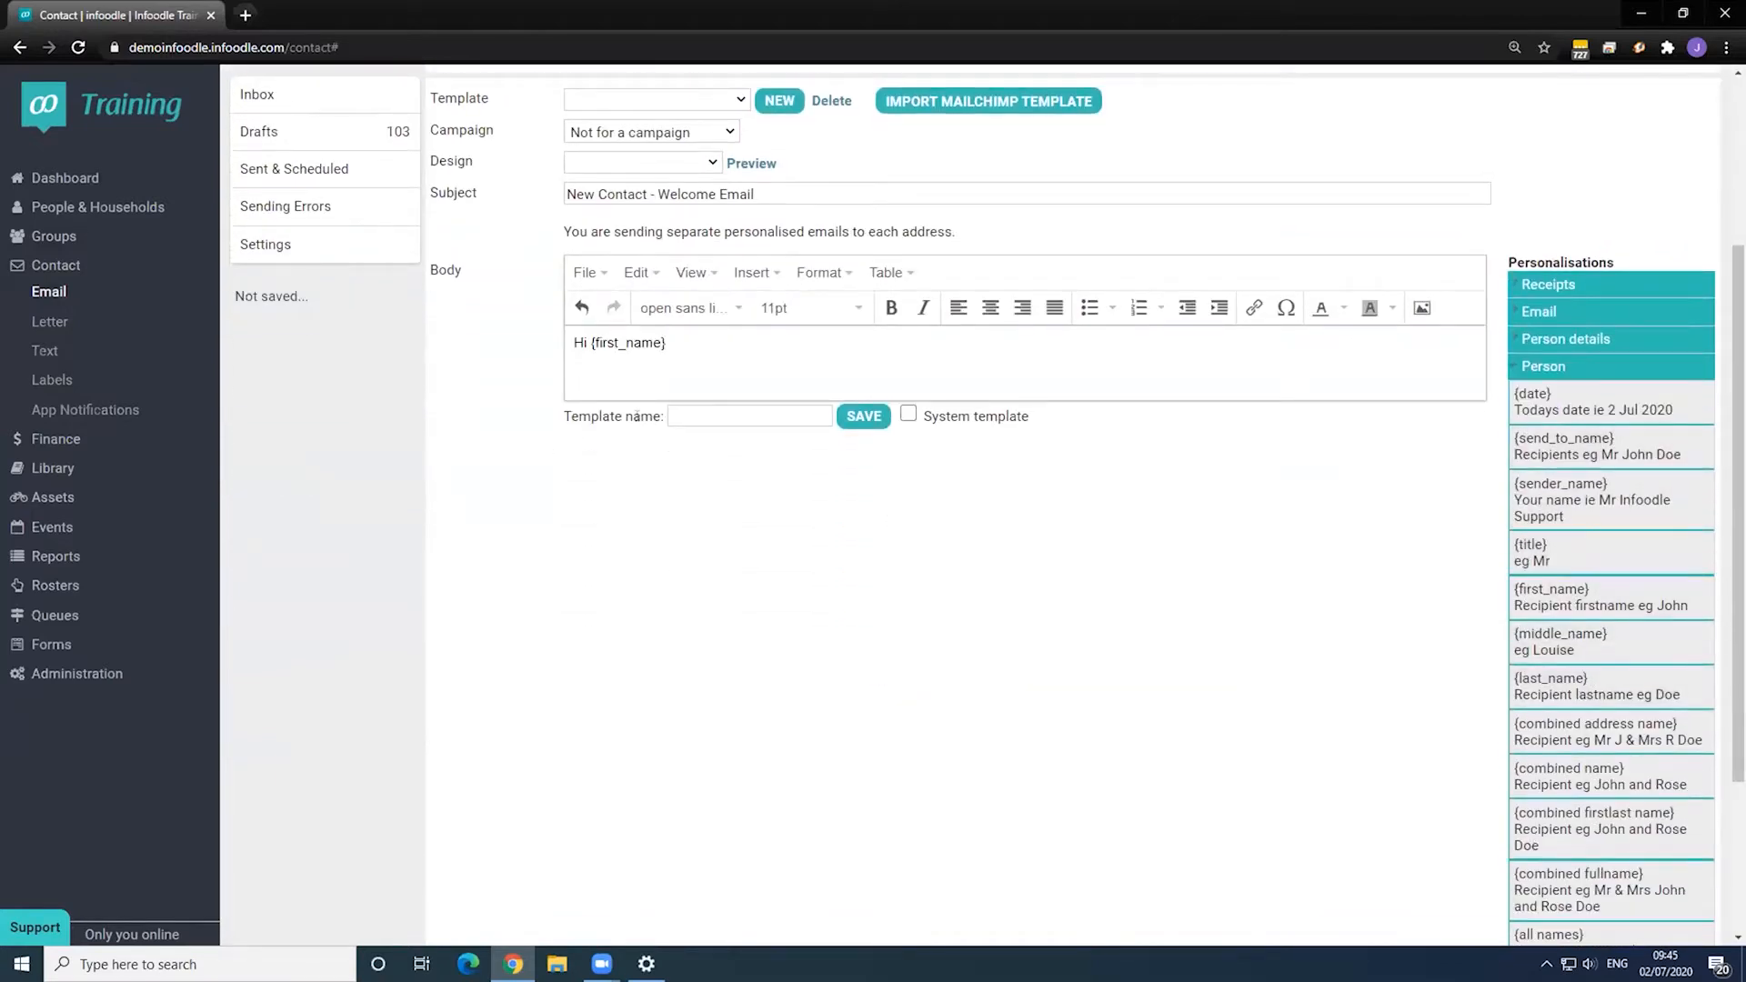
pyautogui.write(',')
pyautogui.press('Return')
pyautogui.write('This ')
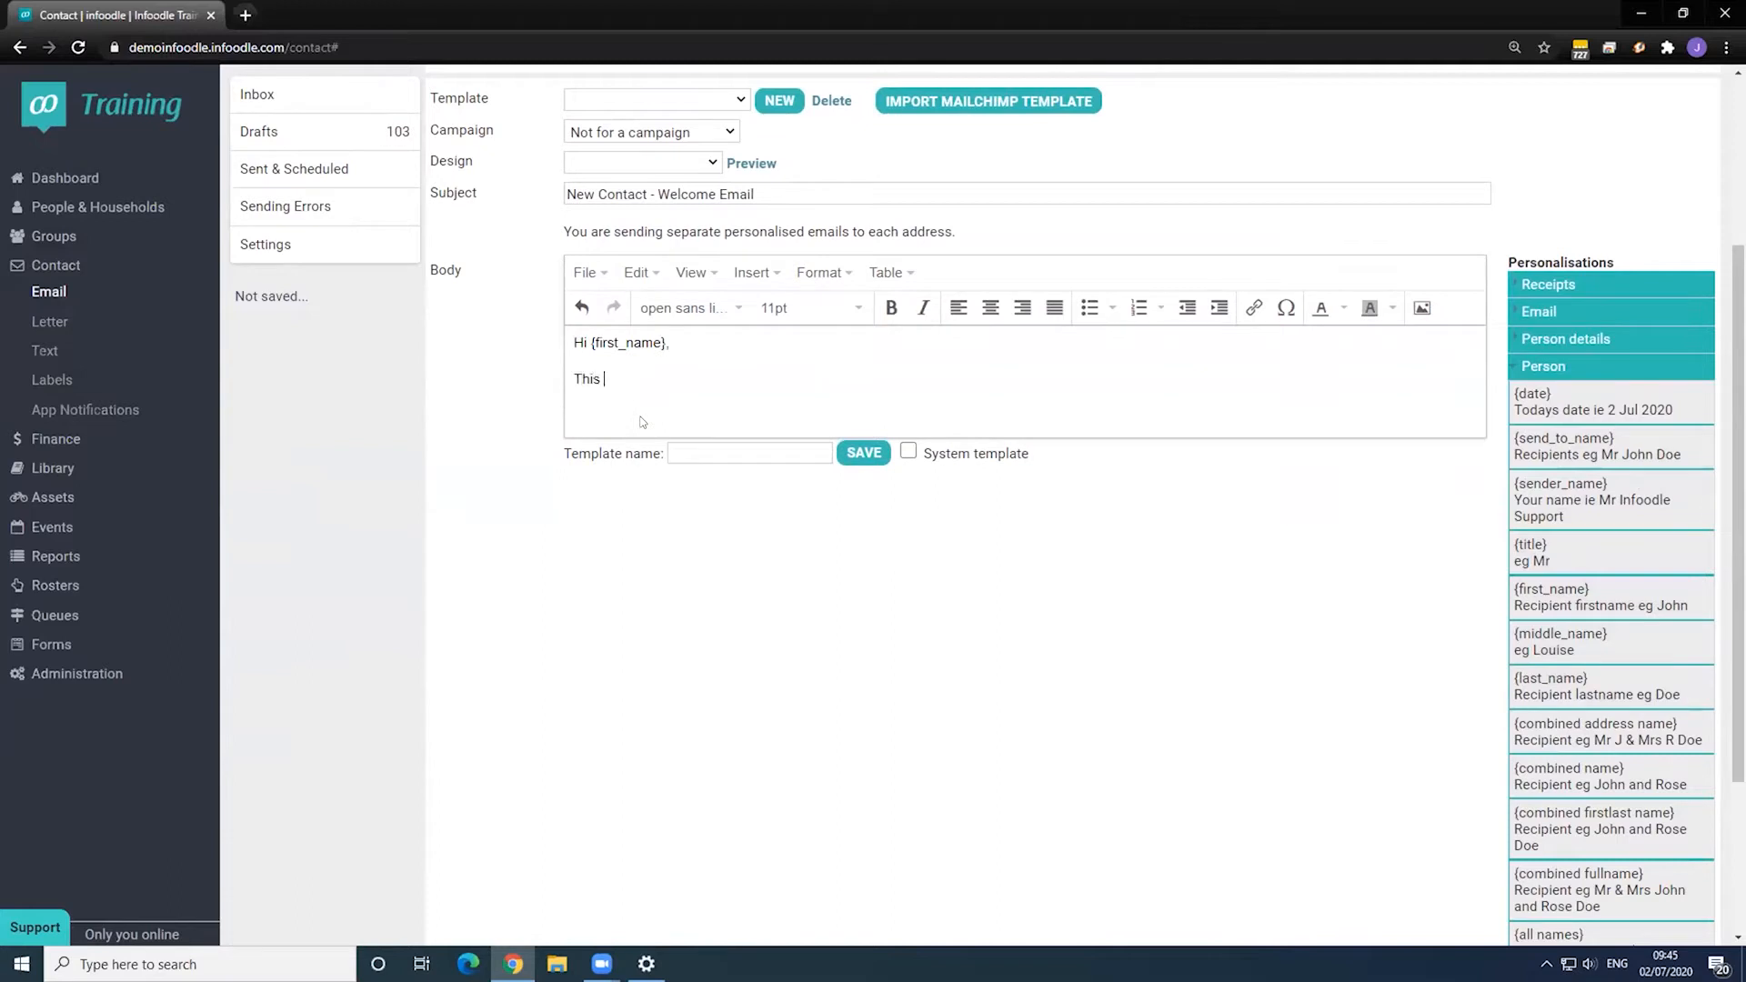
pyautogui.write('is a welcome email to our new contacts.')
pyautogui.scroll(2, 652, 374)
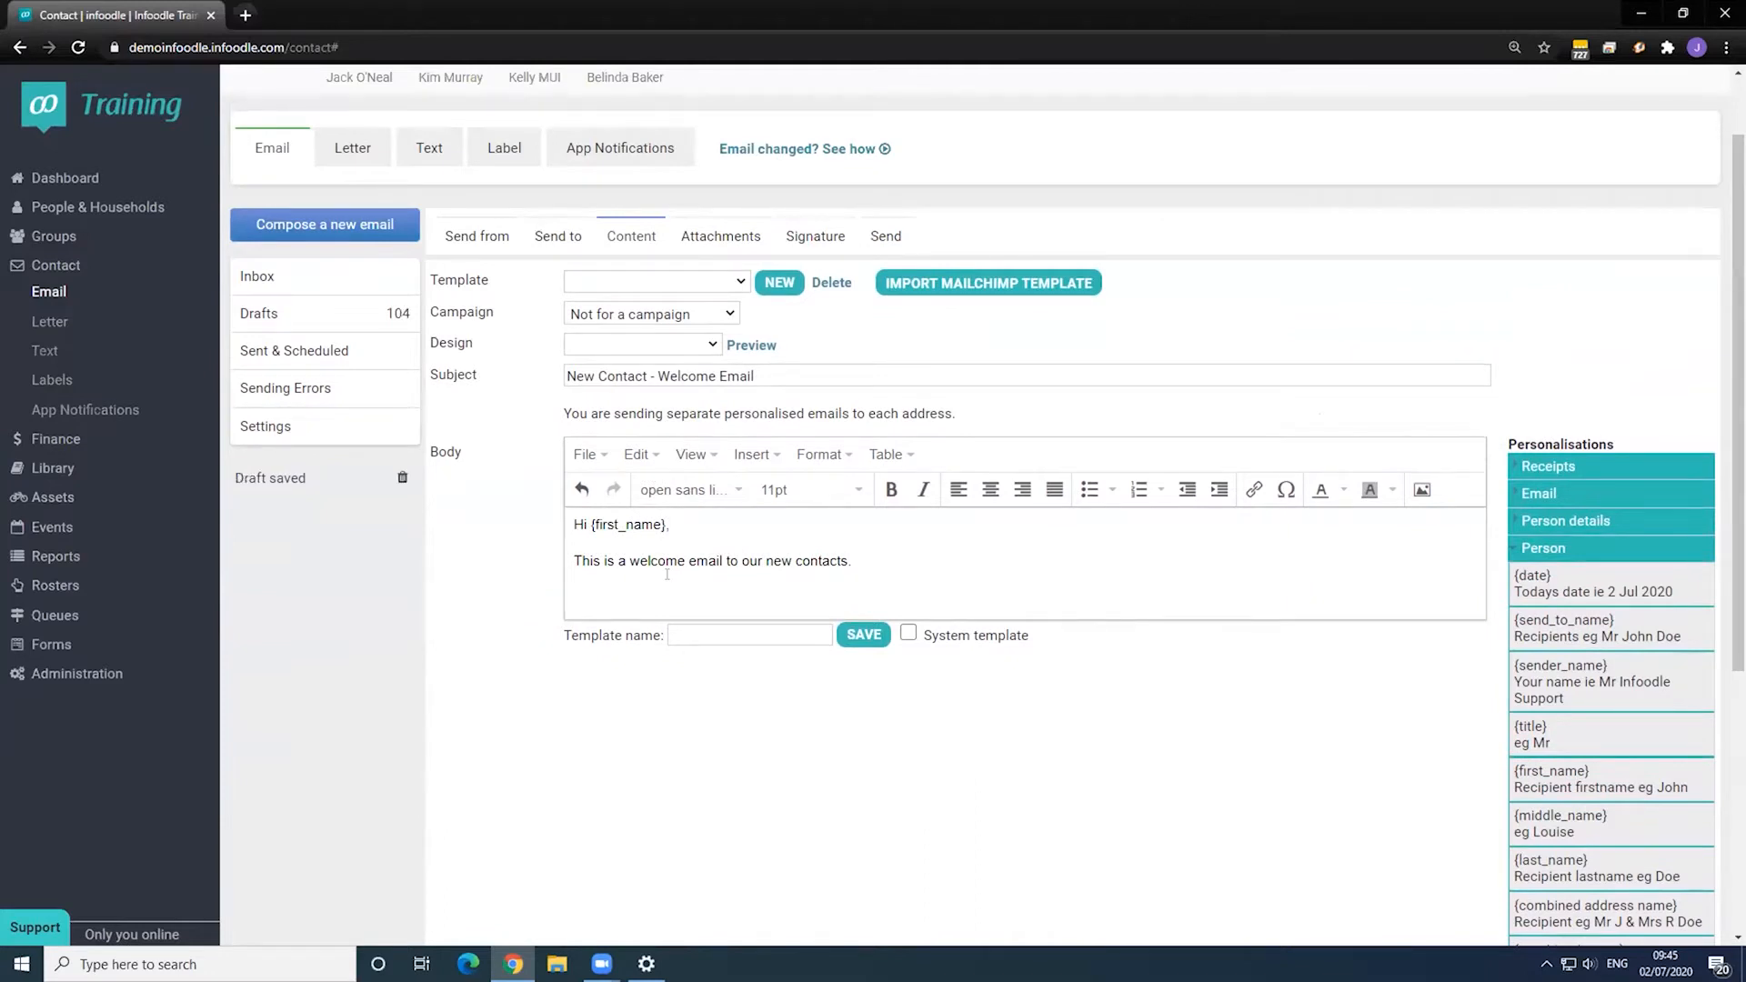
# - Copy the subject into the template name, tick System template, and save the template
pyautogui.click(777, 637)
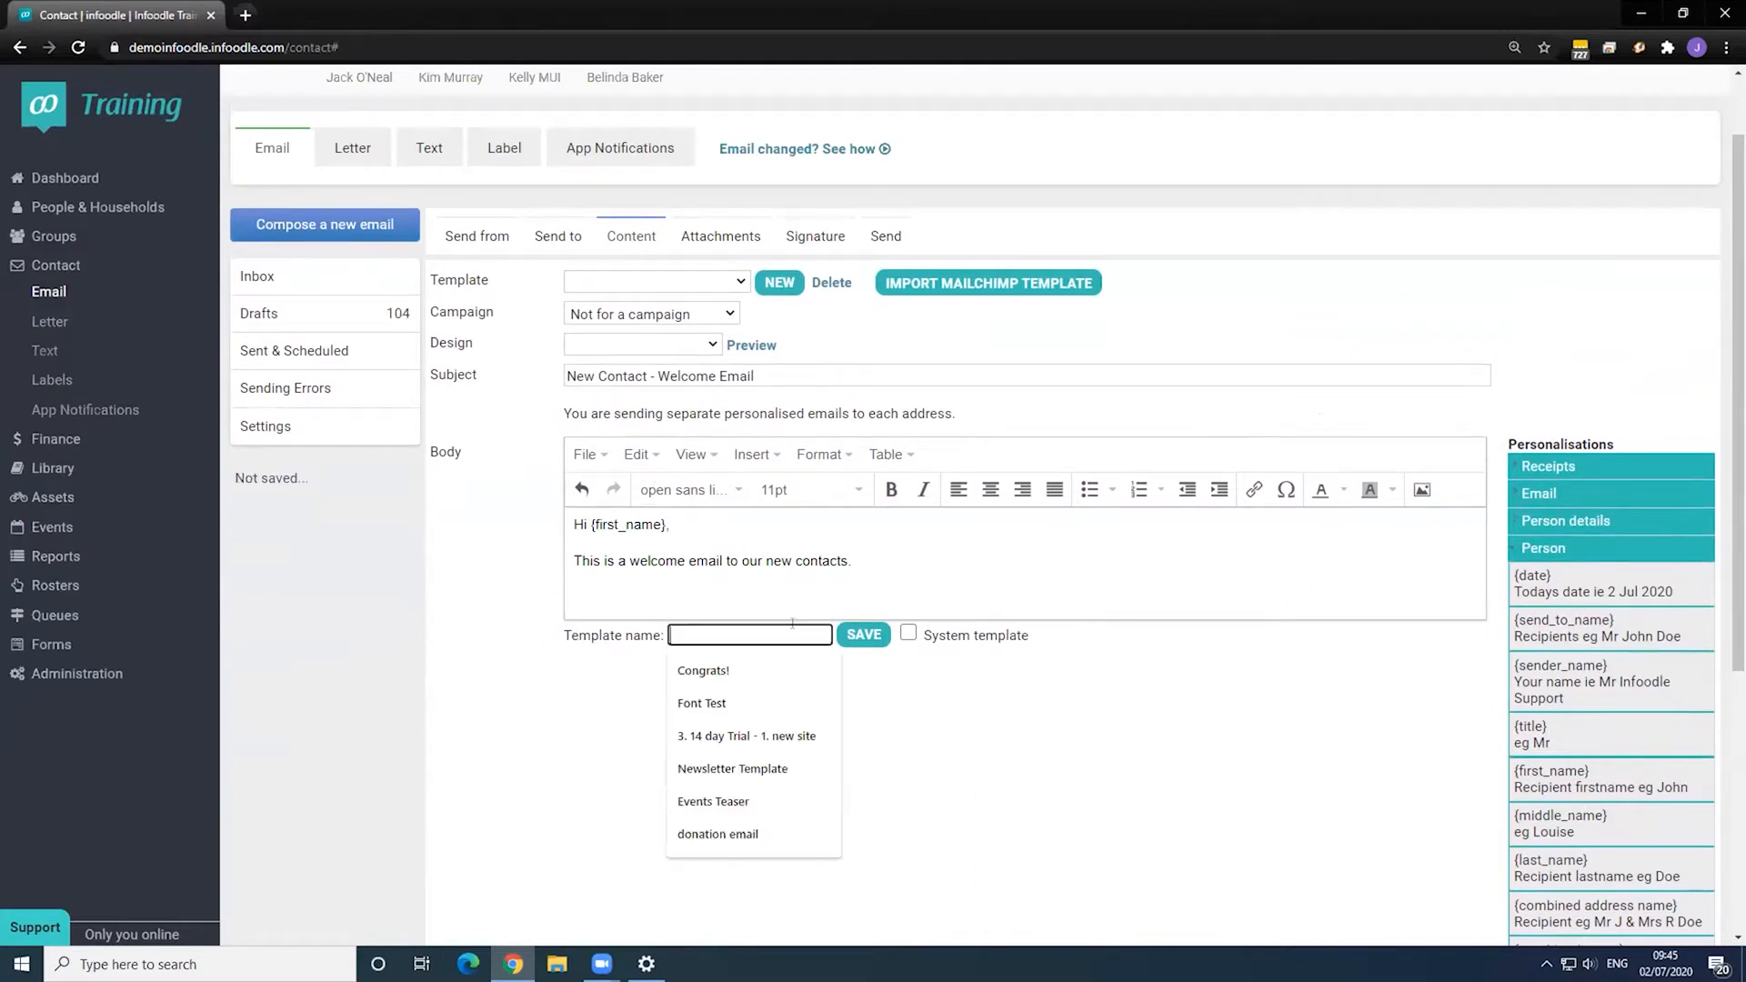
pyautogui.tripleClick(800, 384)
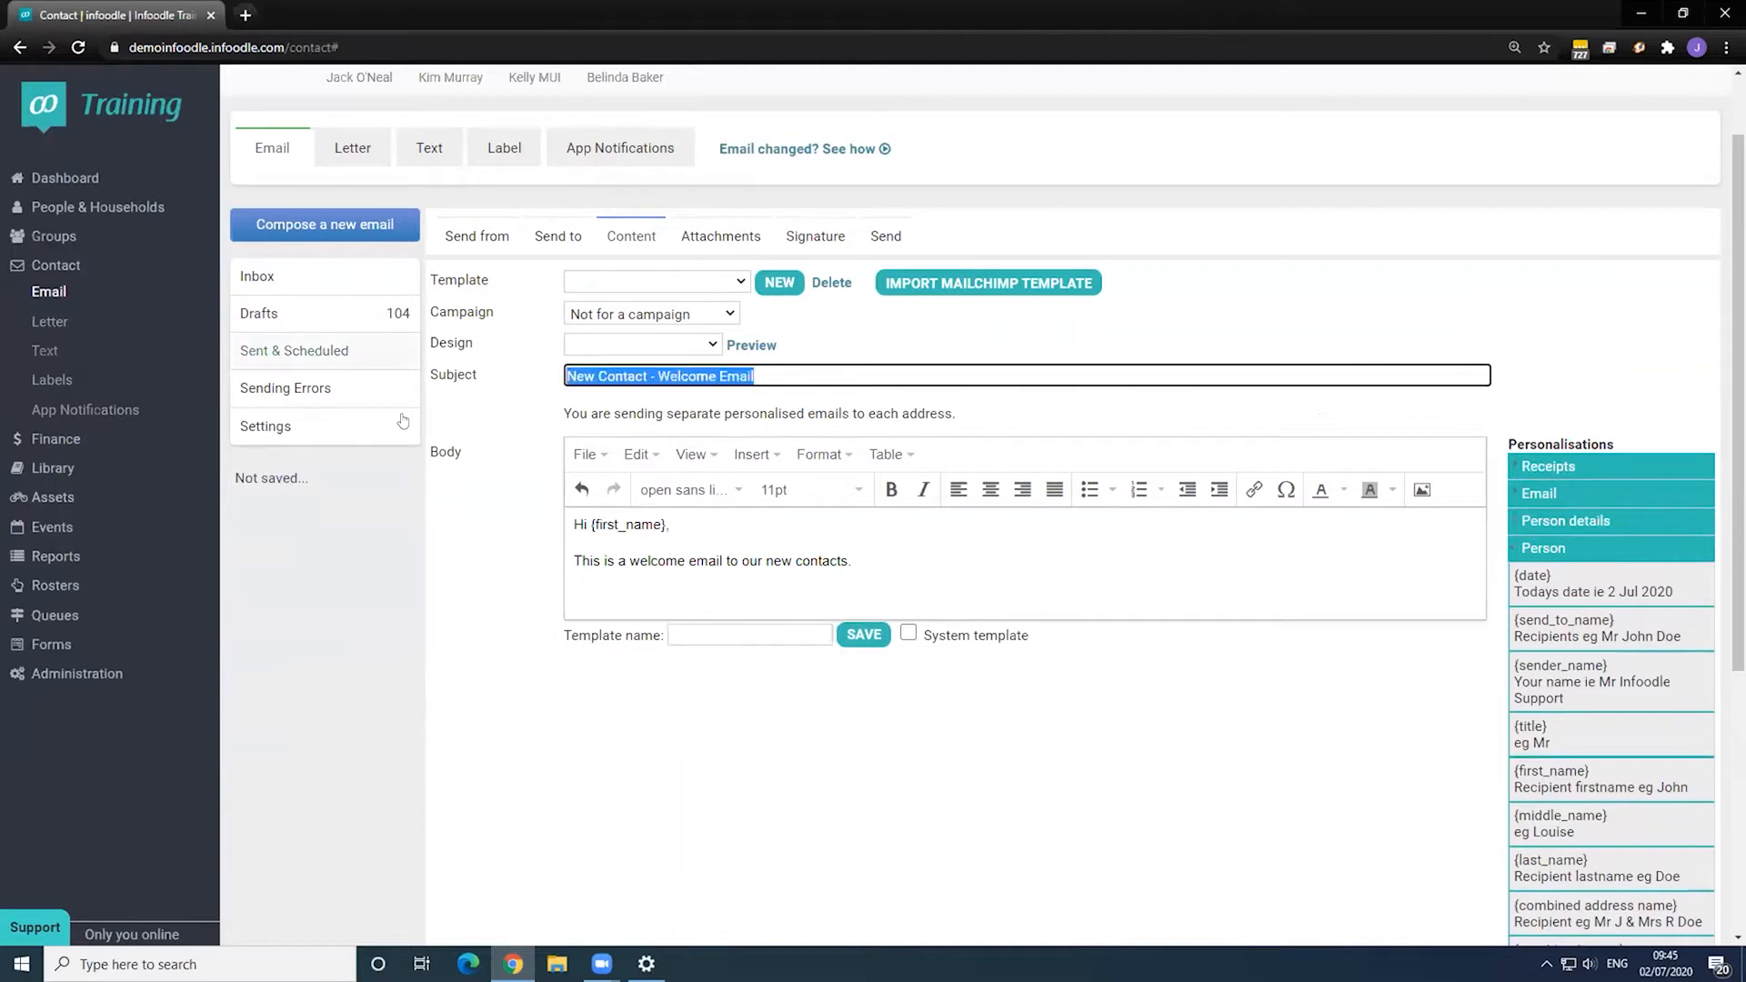
pyautogui.hotkey('ctrl', 'c')
pyautogui.click(800, 635)
pyautogui.hotkey('ctrl', 'v')
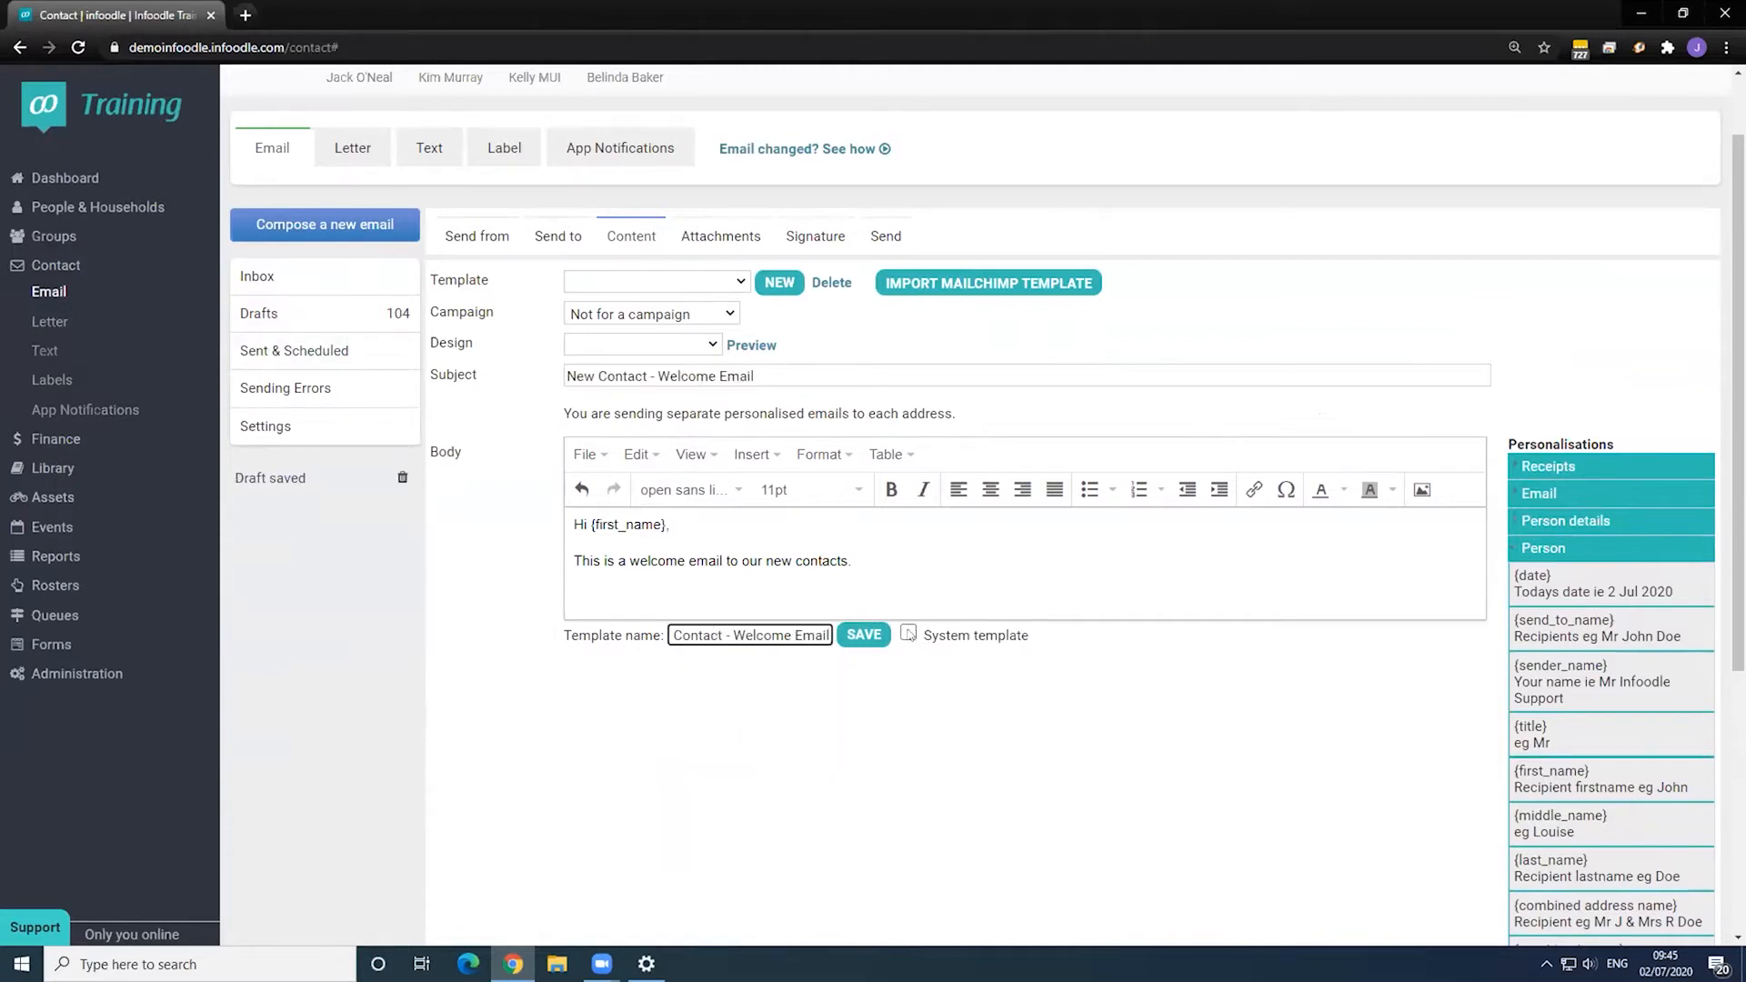
pyautogui.click(908, 633)
pyautogui.click(846, 636)
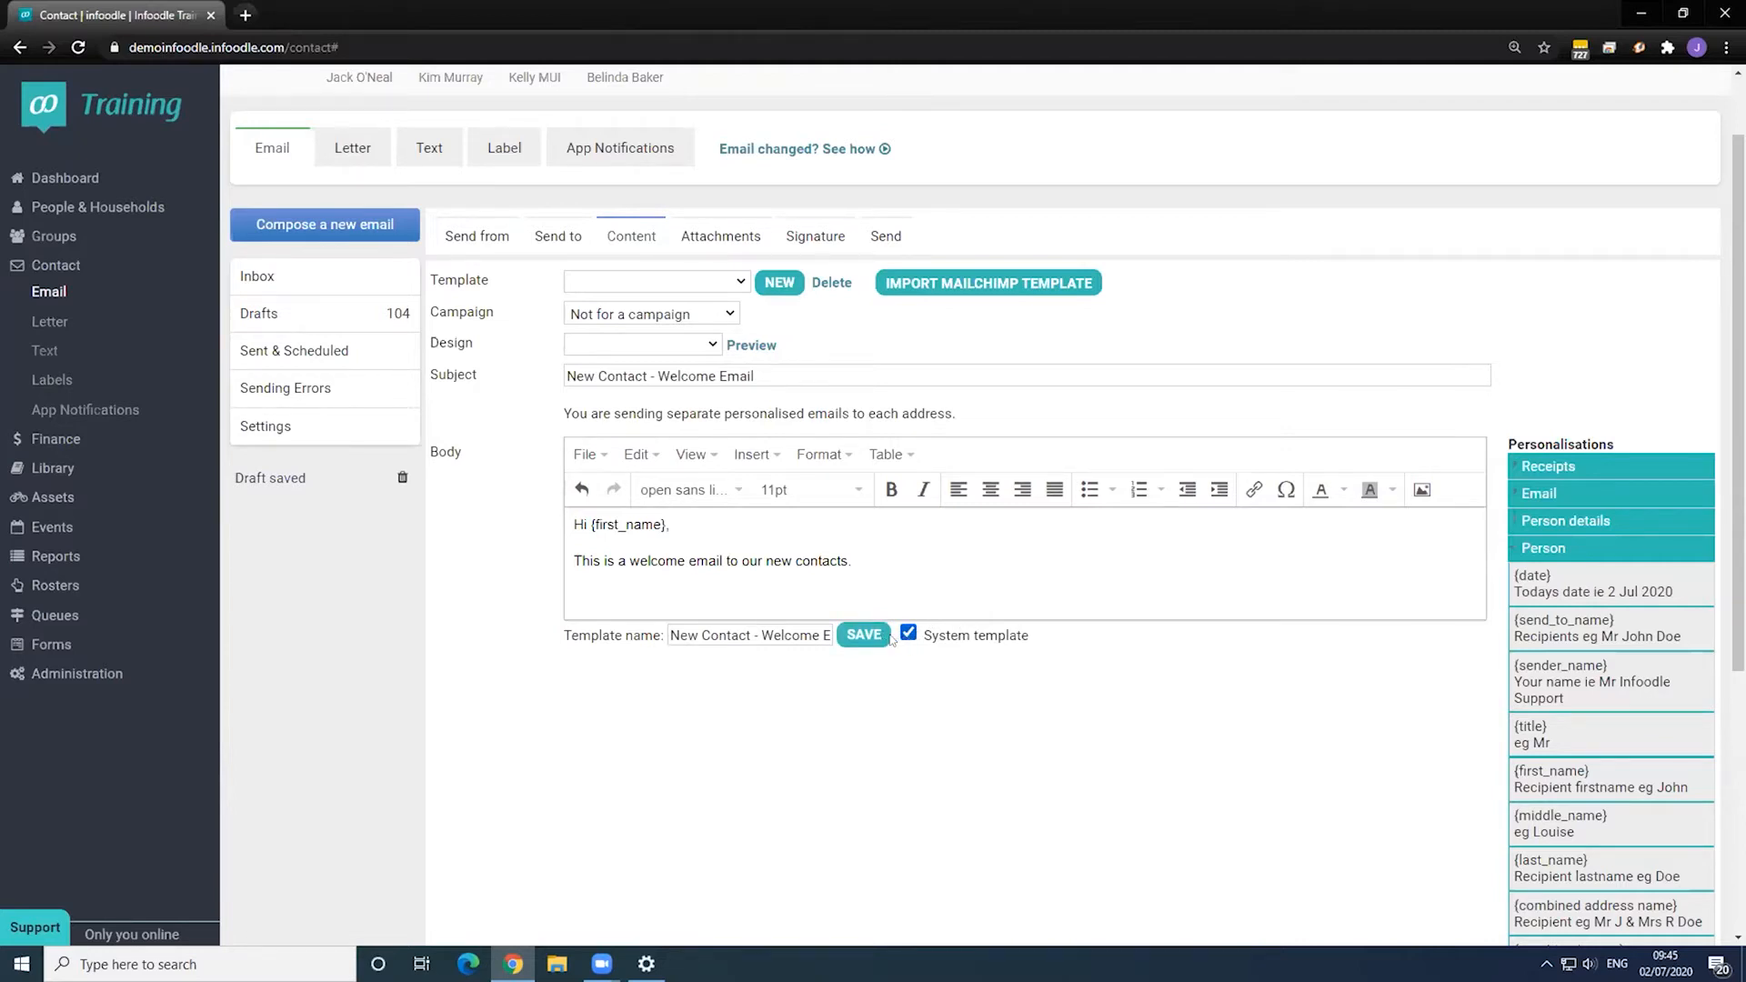
pyautogui.click(864, 636)
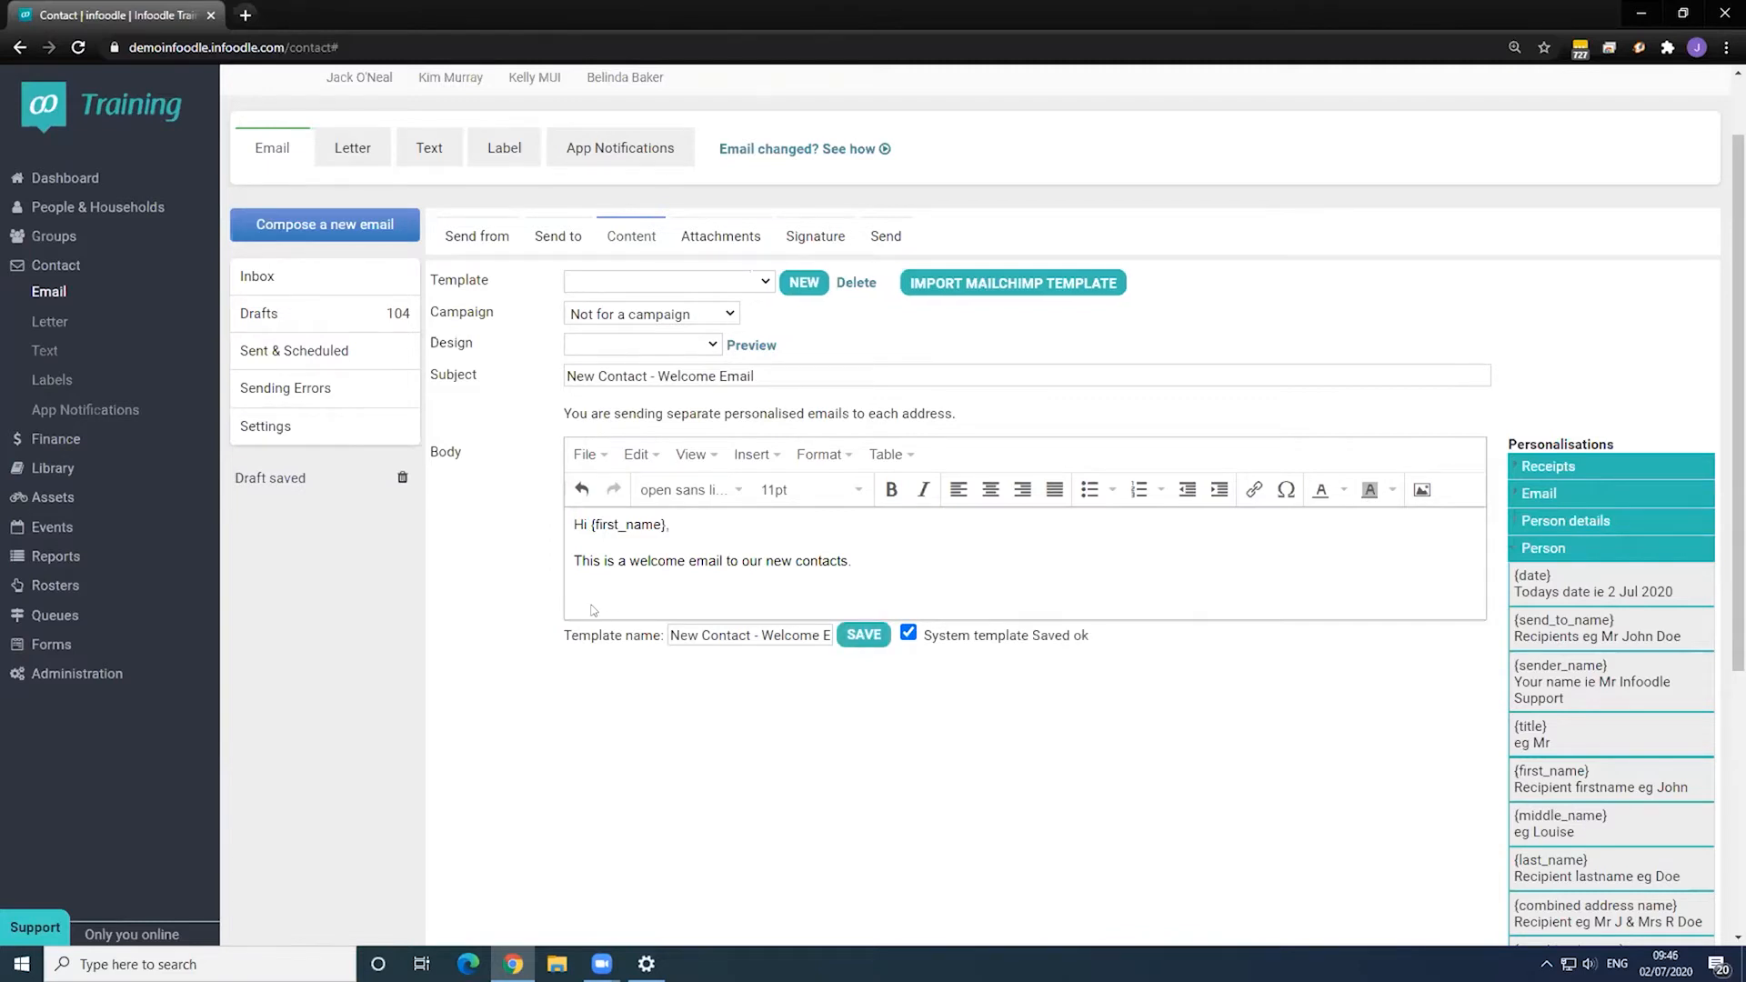
pyautogui.click(866, 639)
# - Open the Add new contact workflow for editing from Administration > Workflow
pyautogui.click(94, 675)
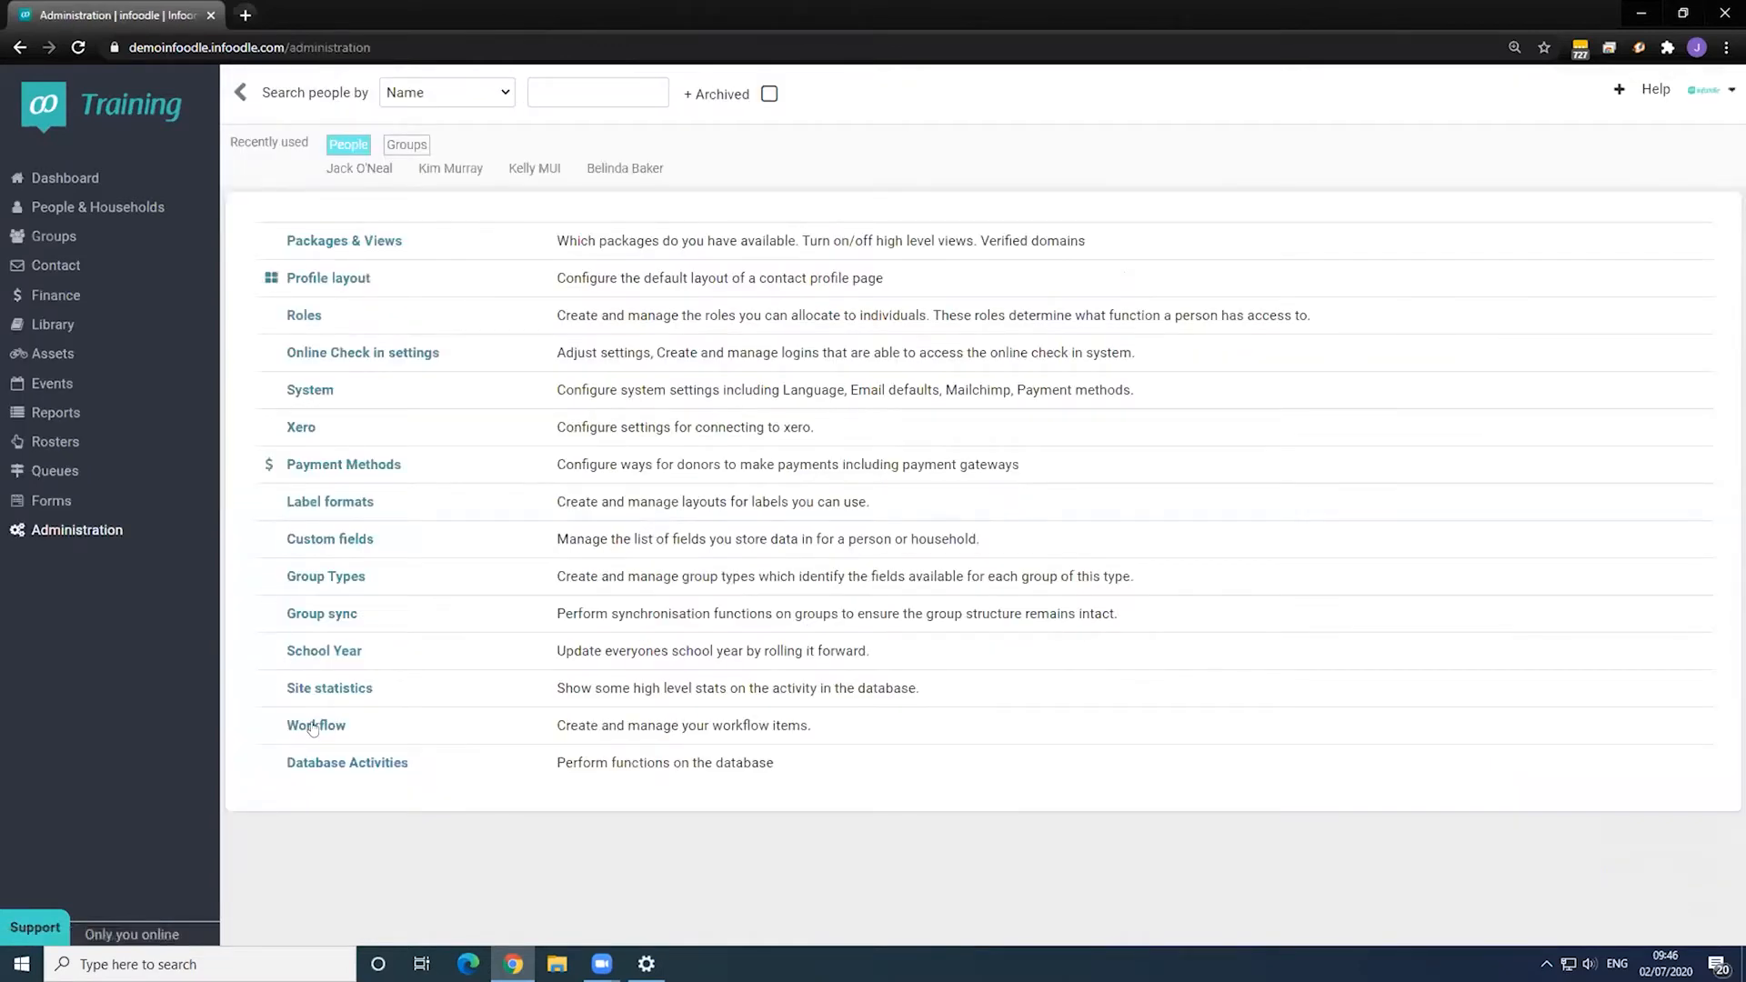
pyautogui.click(313, 726)
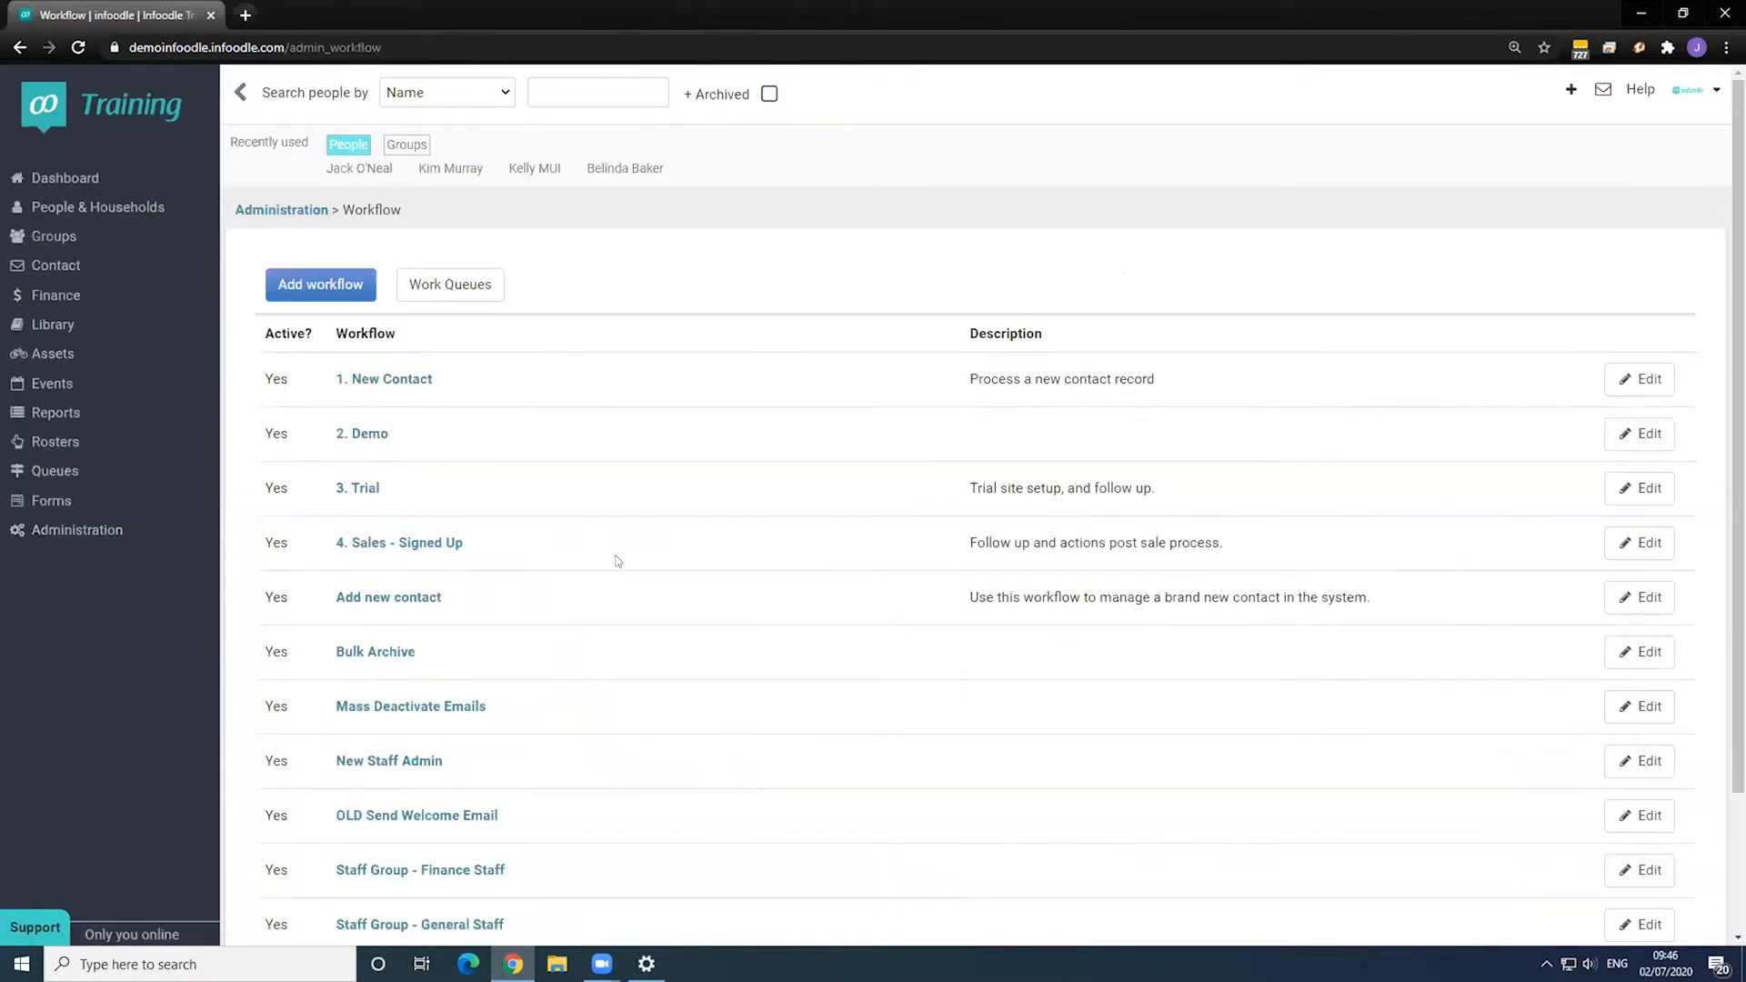
pyautogui.scroll(-1, 617, 561)
pyautogui.scroll(-1, 607, 559)
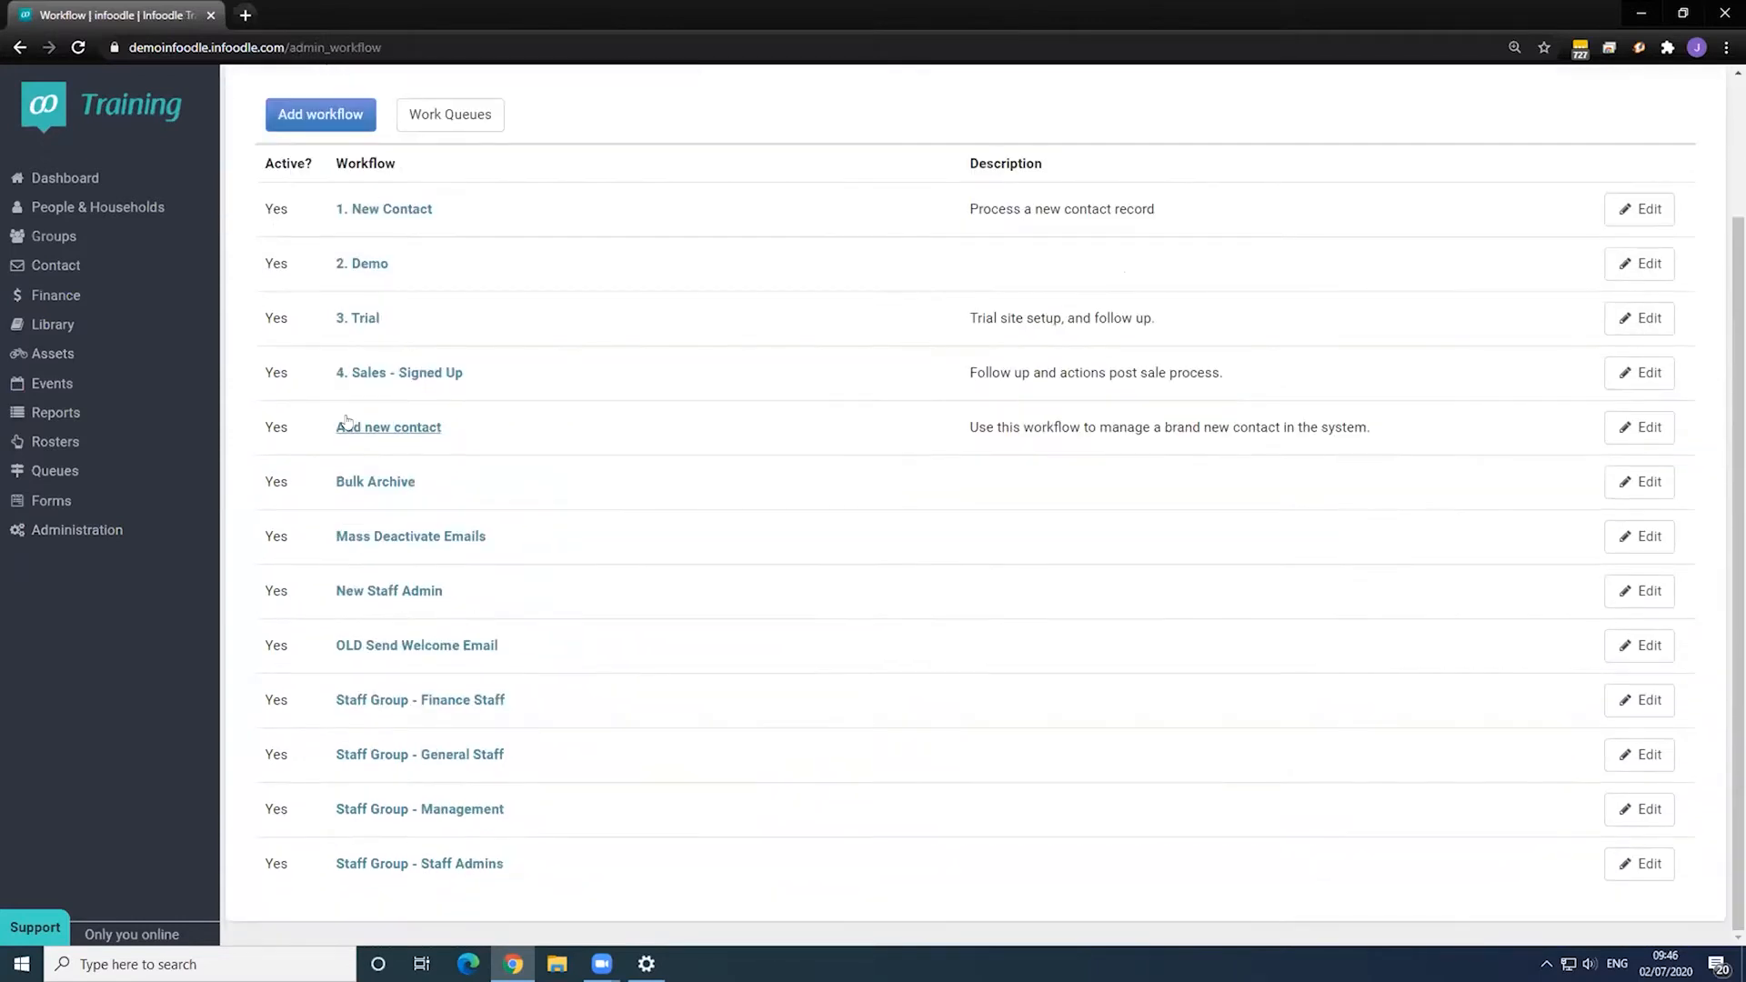
pyautogui.click(1624, 427)
pyautogui.scroll(-1, 637, 487)
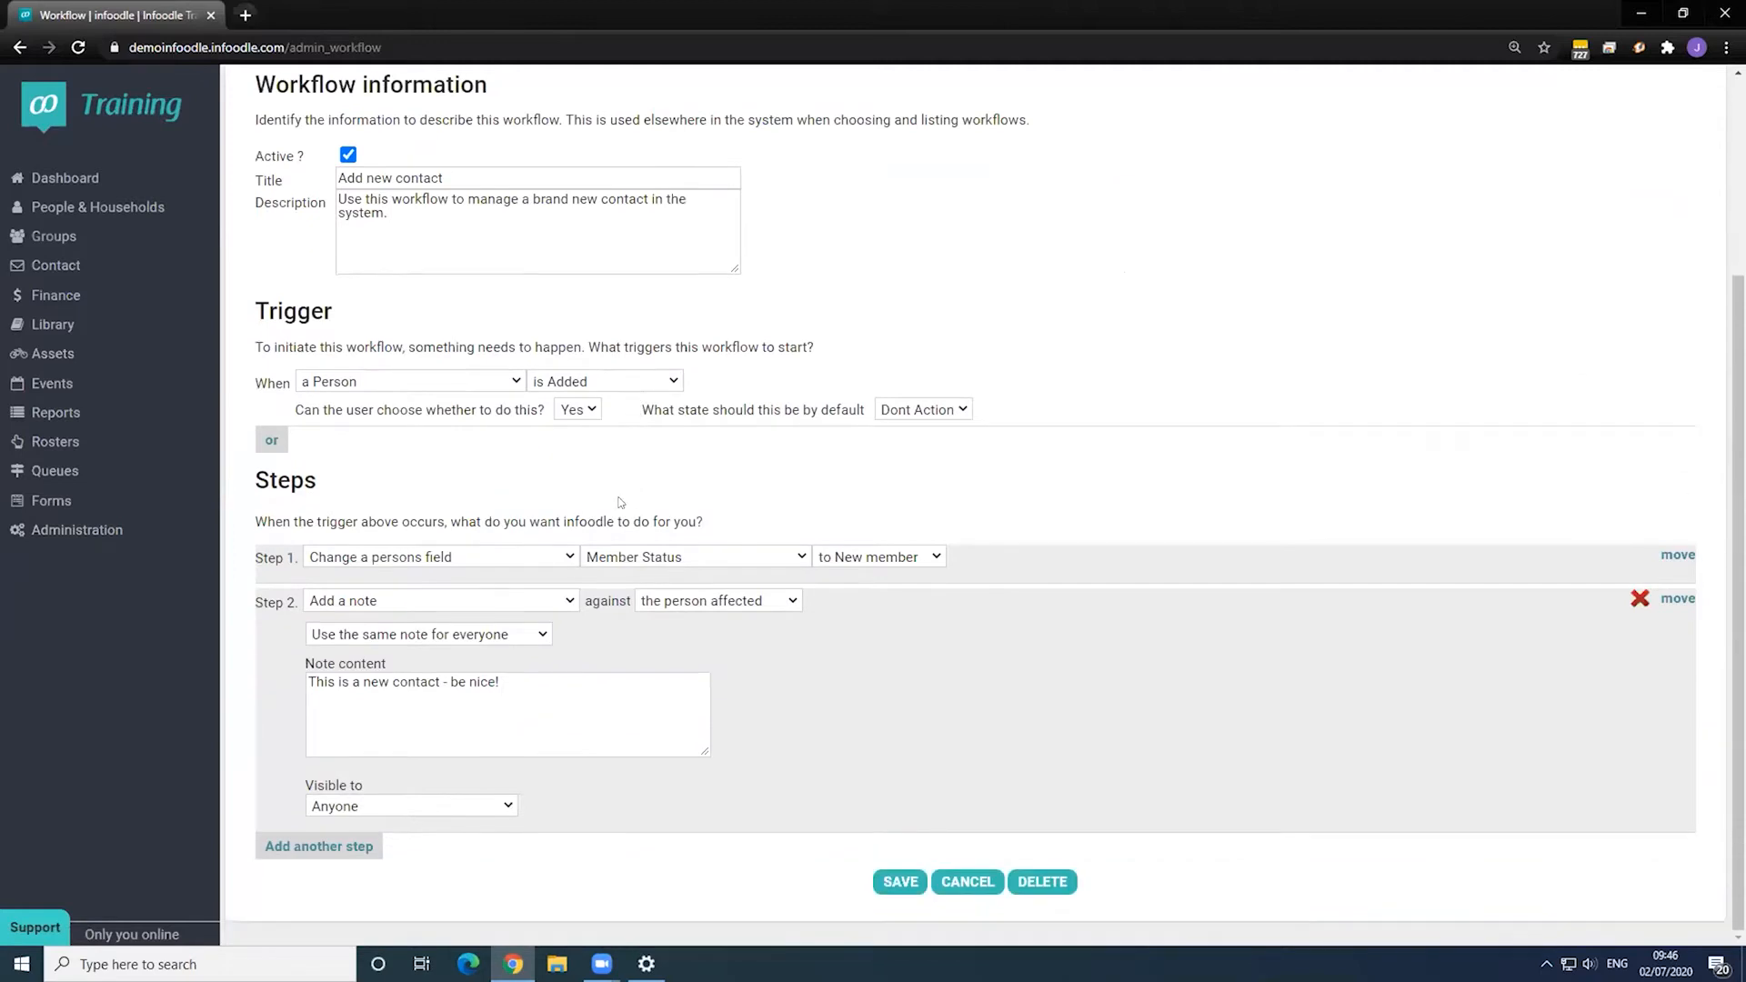
# - Add step 3 that puts the person into New Contact Group, then start a blank step 4
pyautogui.click(322, 848)
pyautogui.scroll(-1, 455, 832)
pyautogui.click(489, 819)
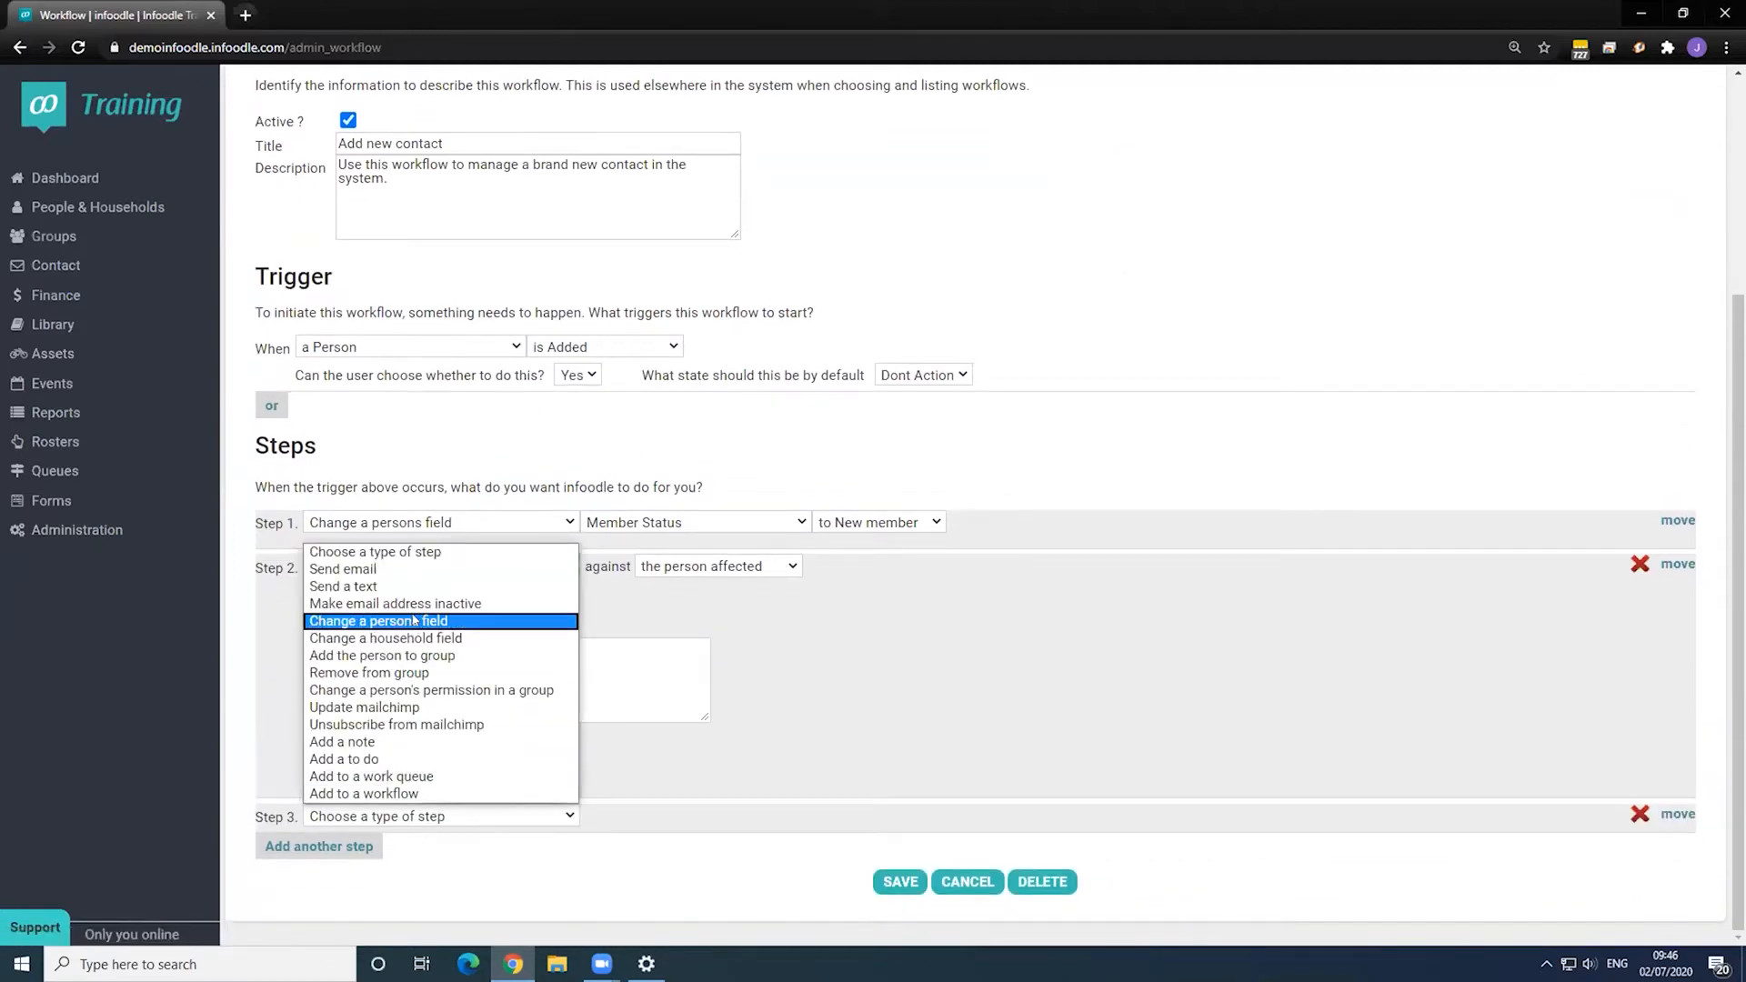
pyautogui.click(413, 656)
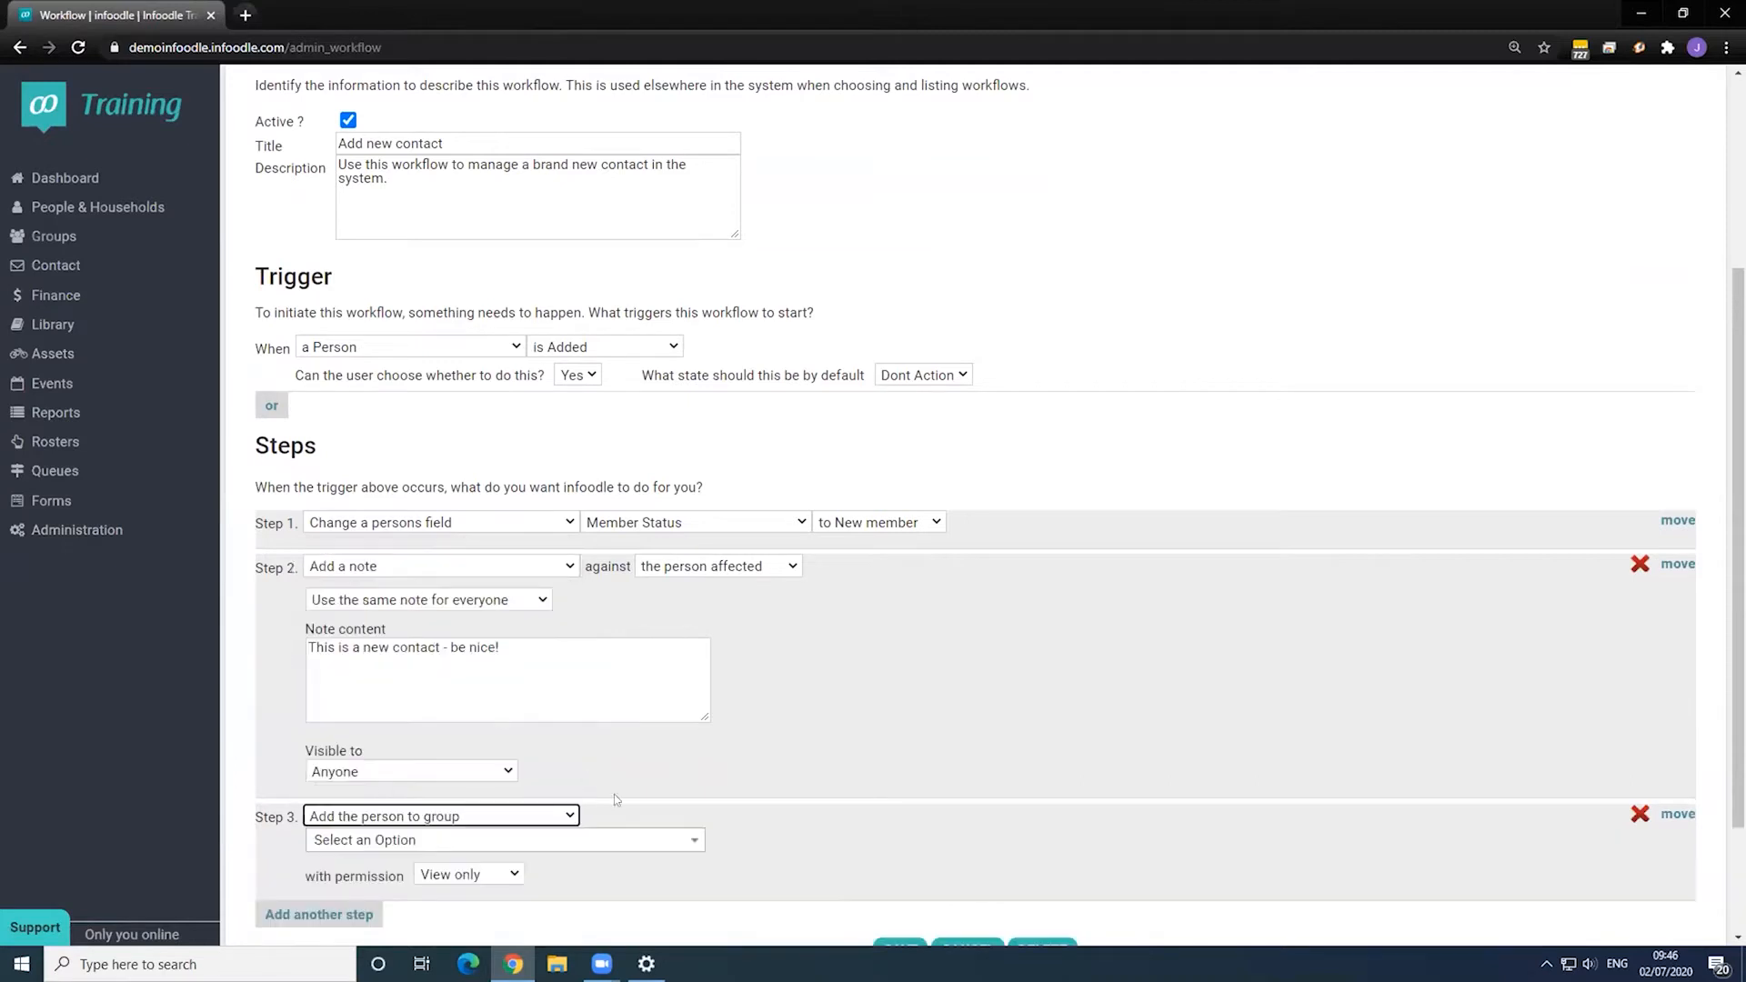
pyautogui.click(638, 838)
pyautogui.scroll(-2, 638, 835)
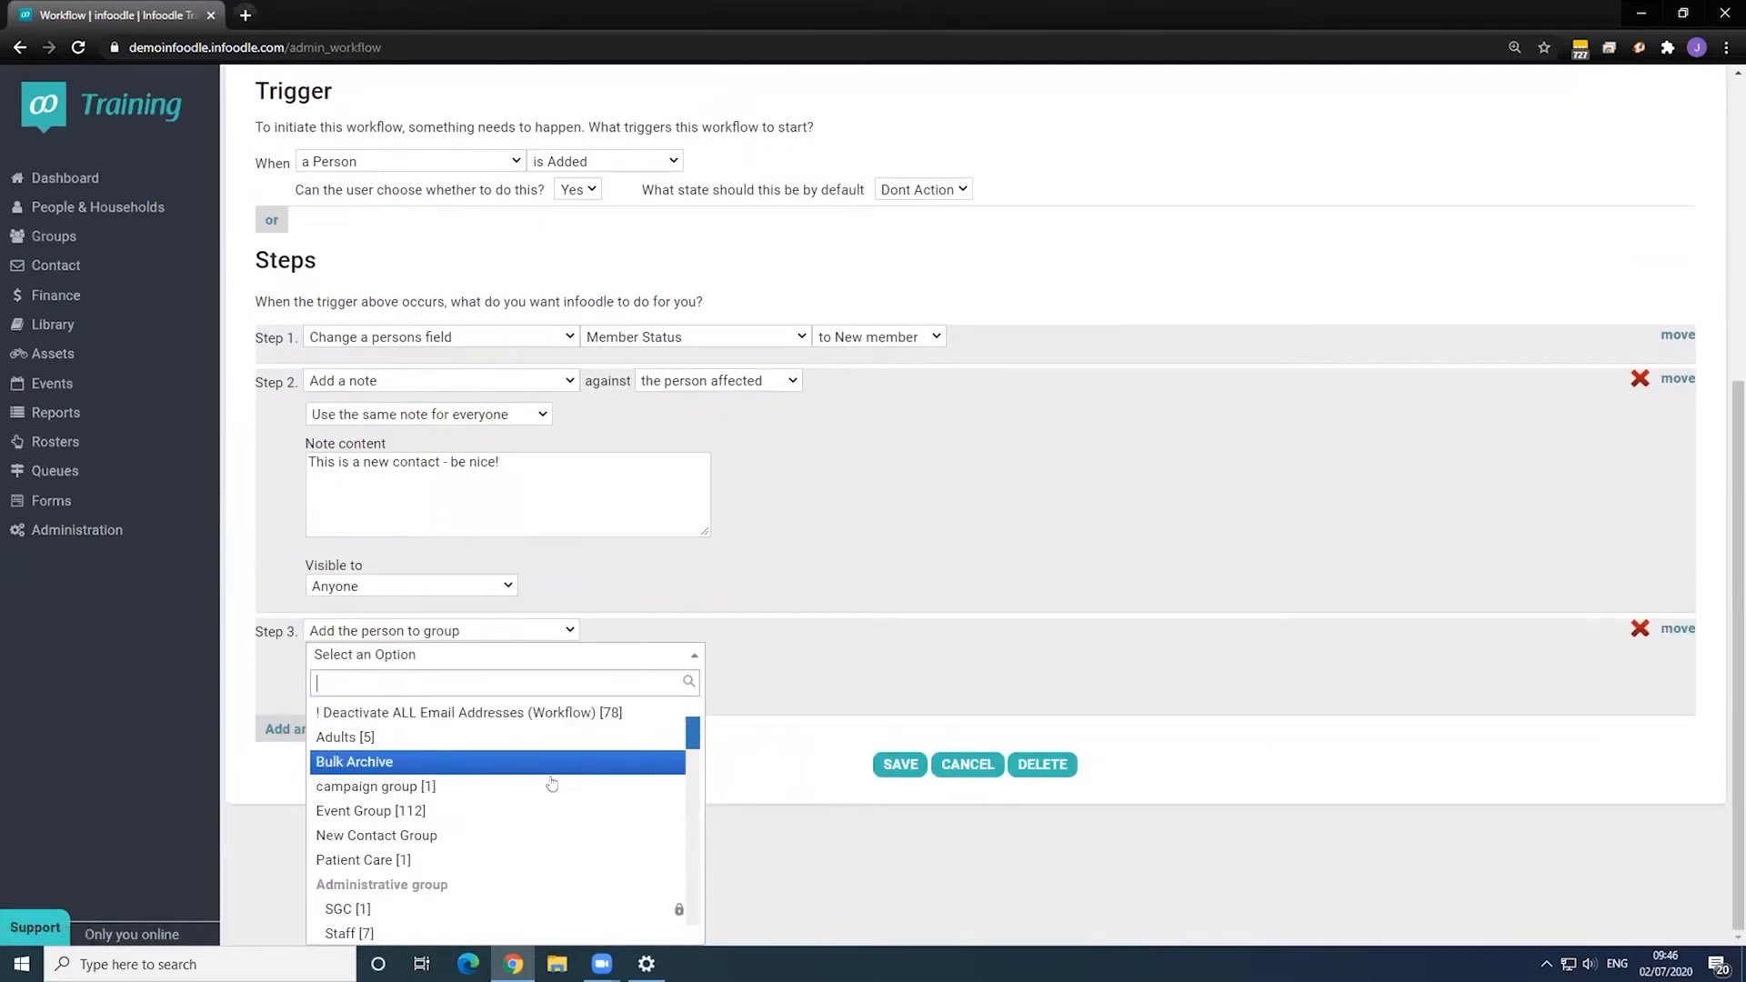
pyautogui.click(461, 836)
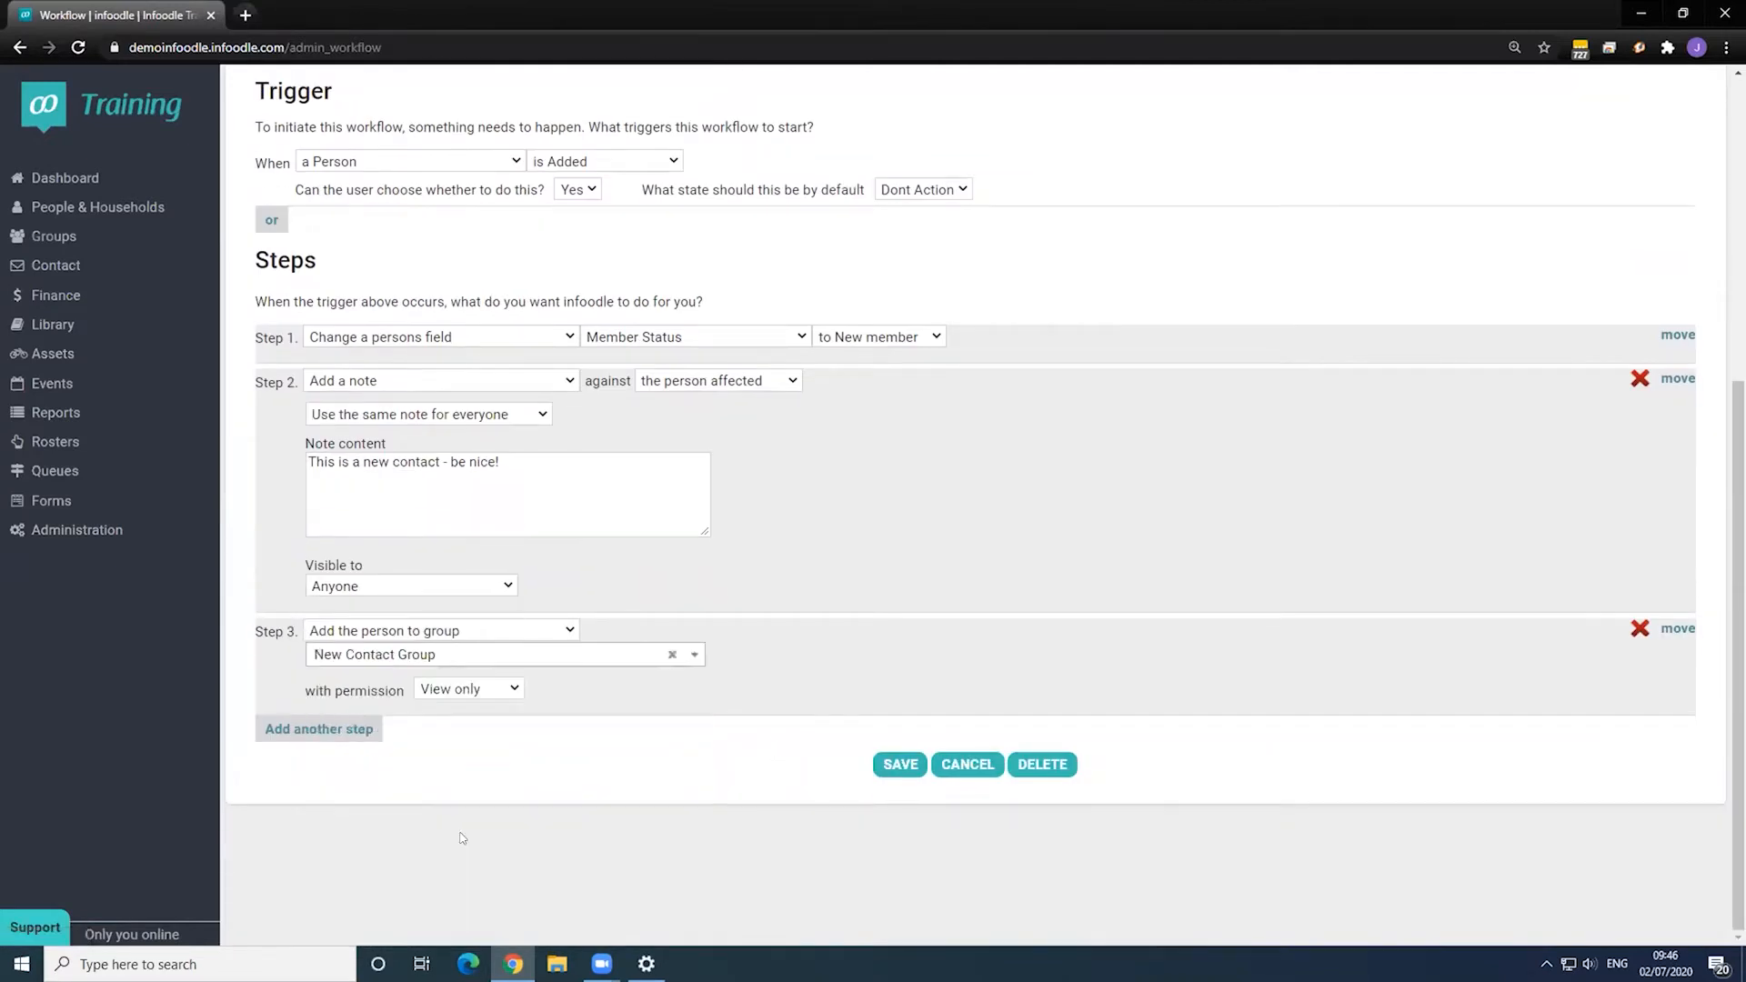
pyautogui.click(300, 728)
pyautogui.click(430, 734)
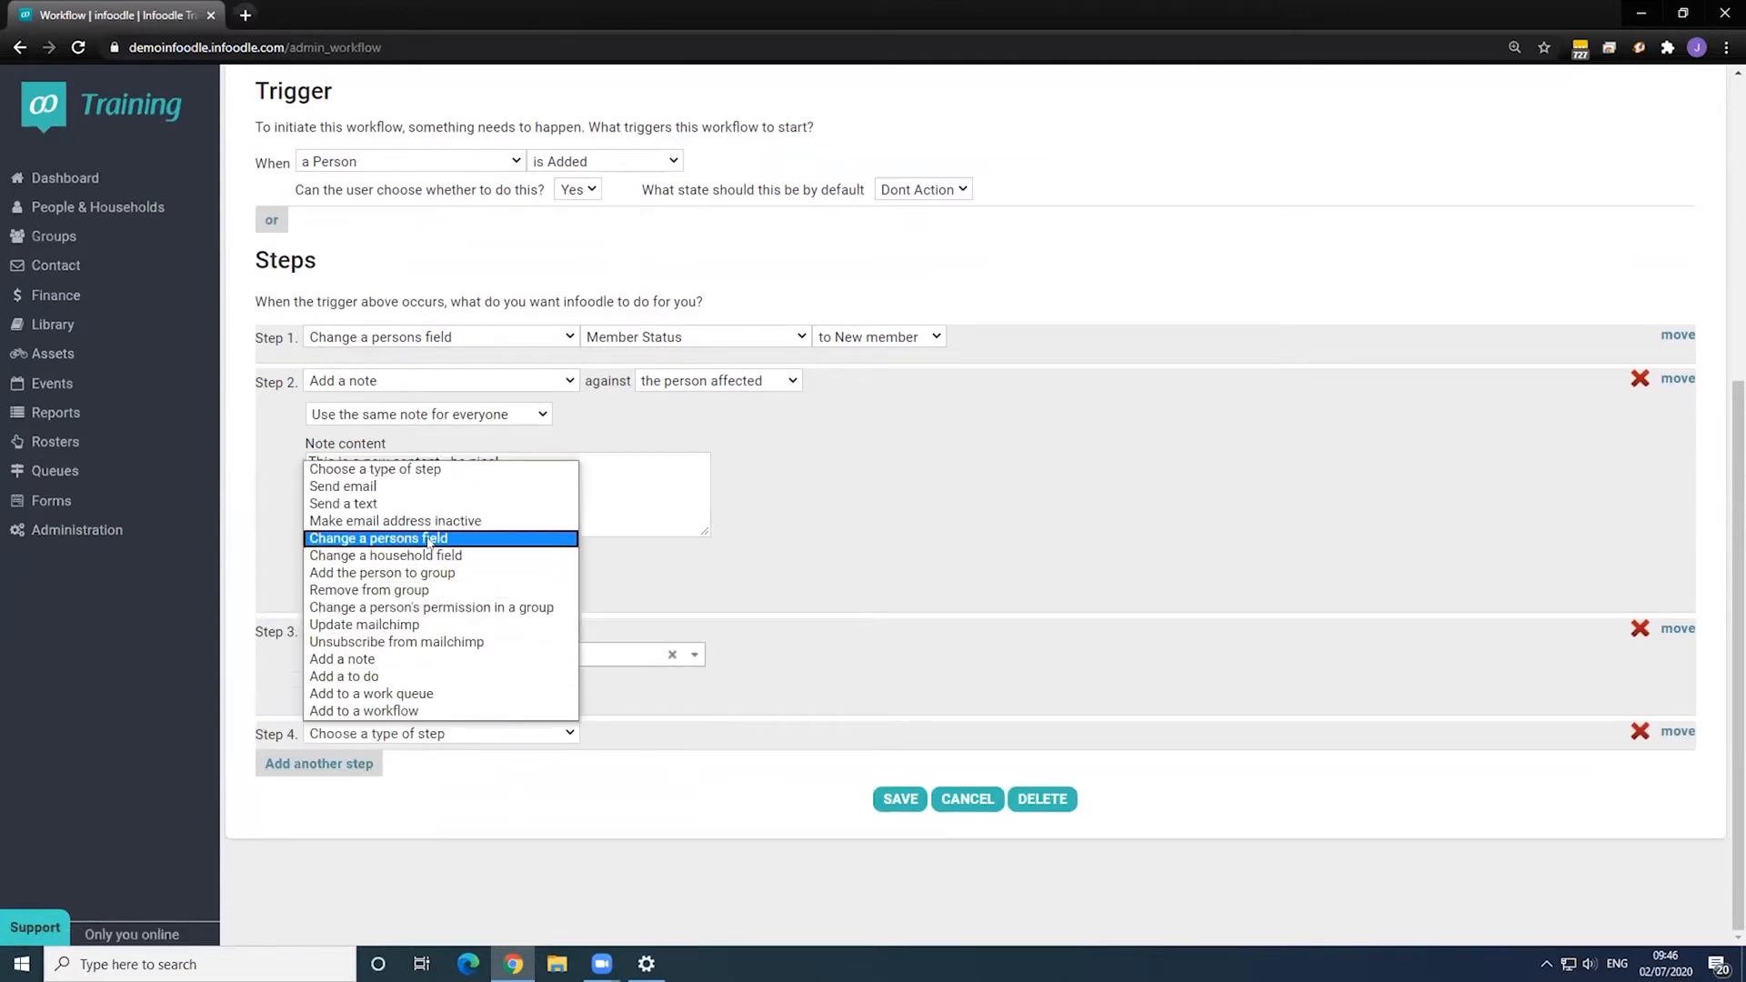
# - Make Step 4 a Send email action using the 'New Contact - Welcome Email' template
pyautogui.click(436, 485)
pyautogui.click(649, 733)
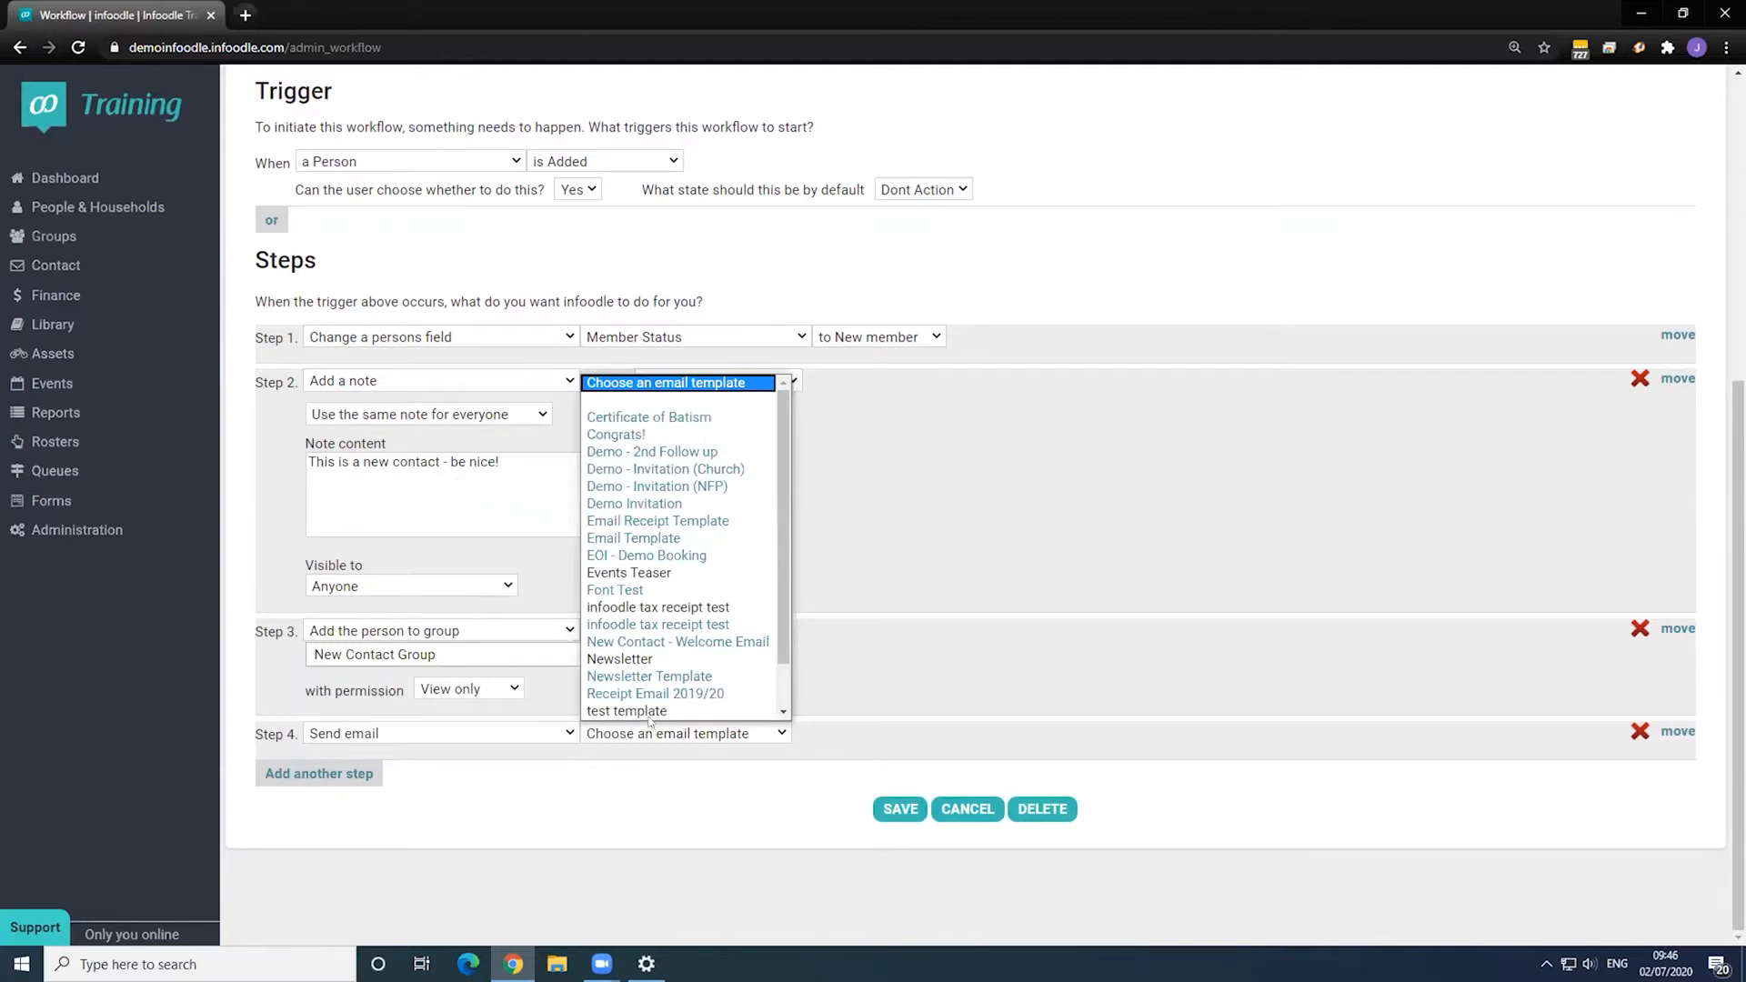
pyautogui.scroll(-1, 652, 719)
pyautogui.scroll(1, 665, 622)
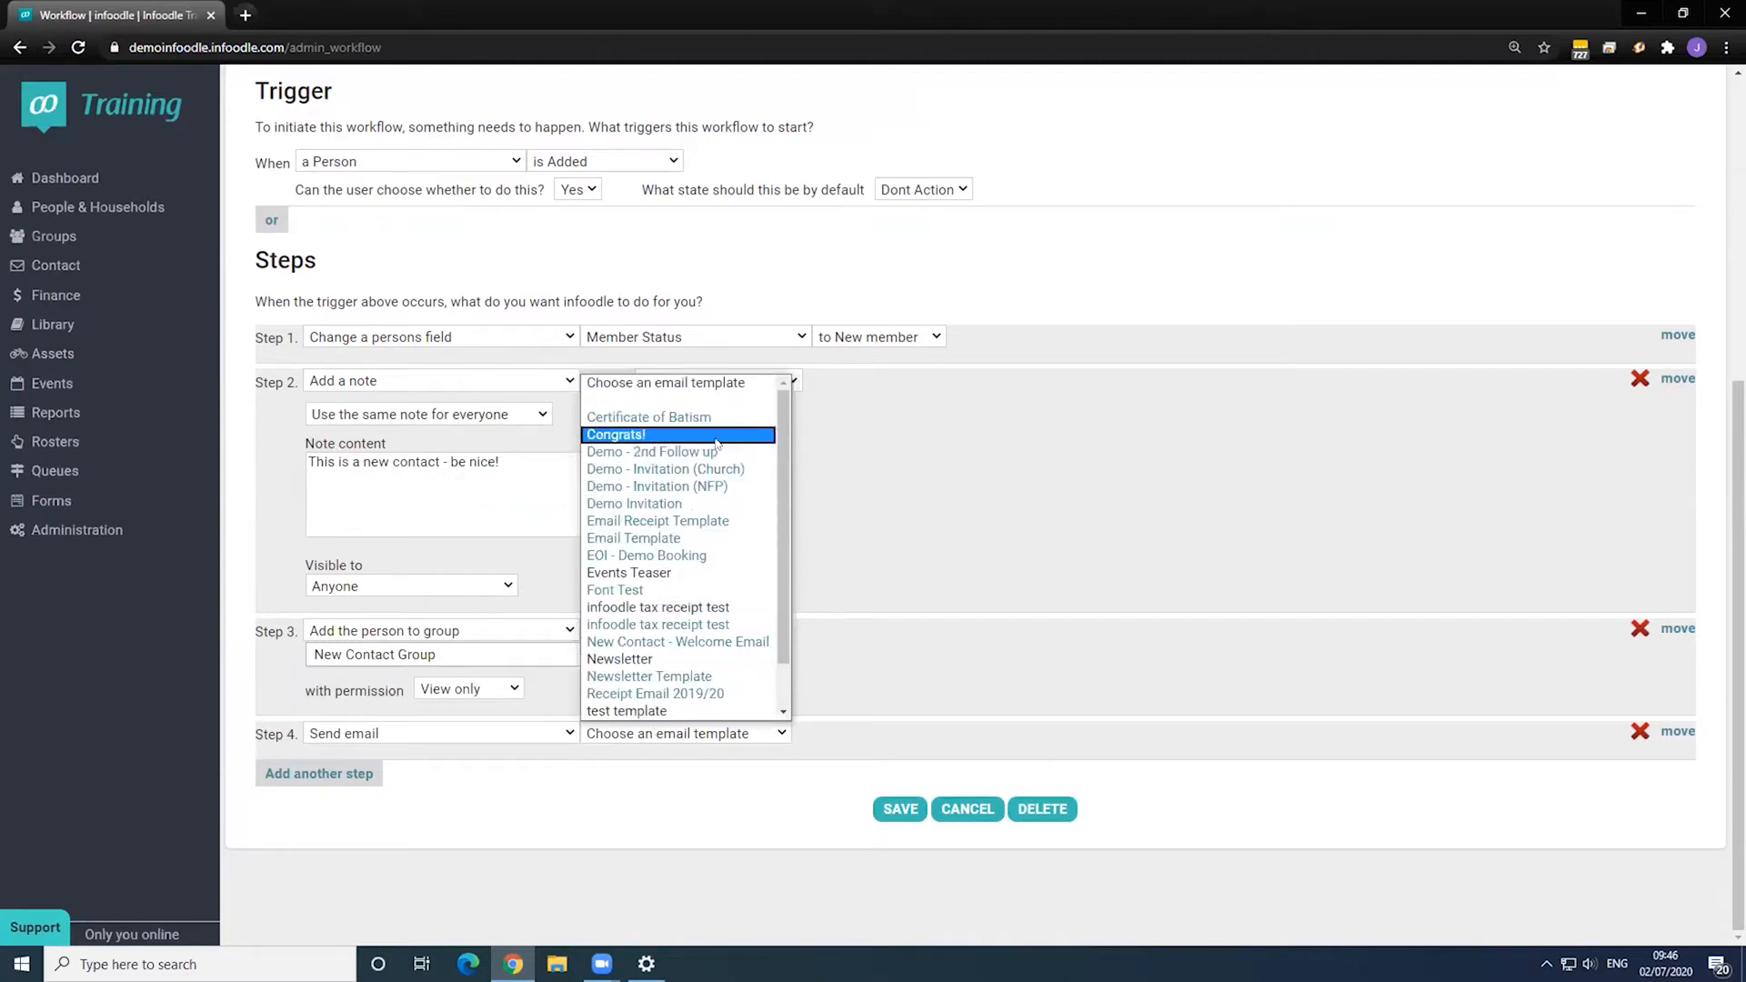
pyautogui.click(719, 644)
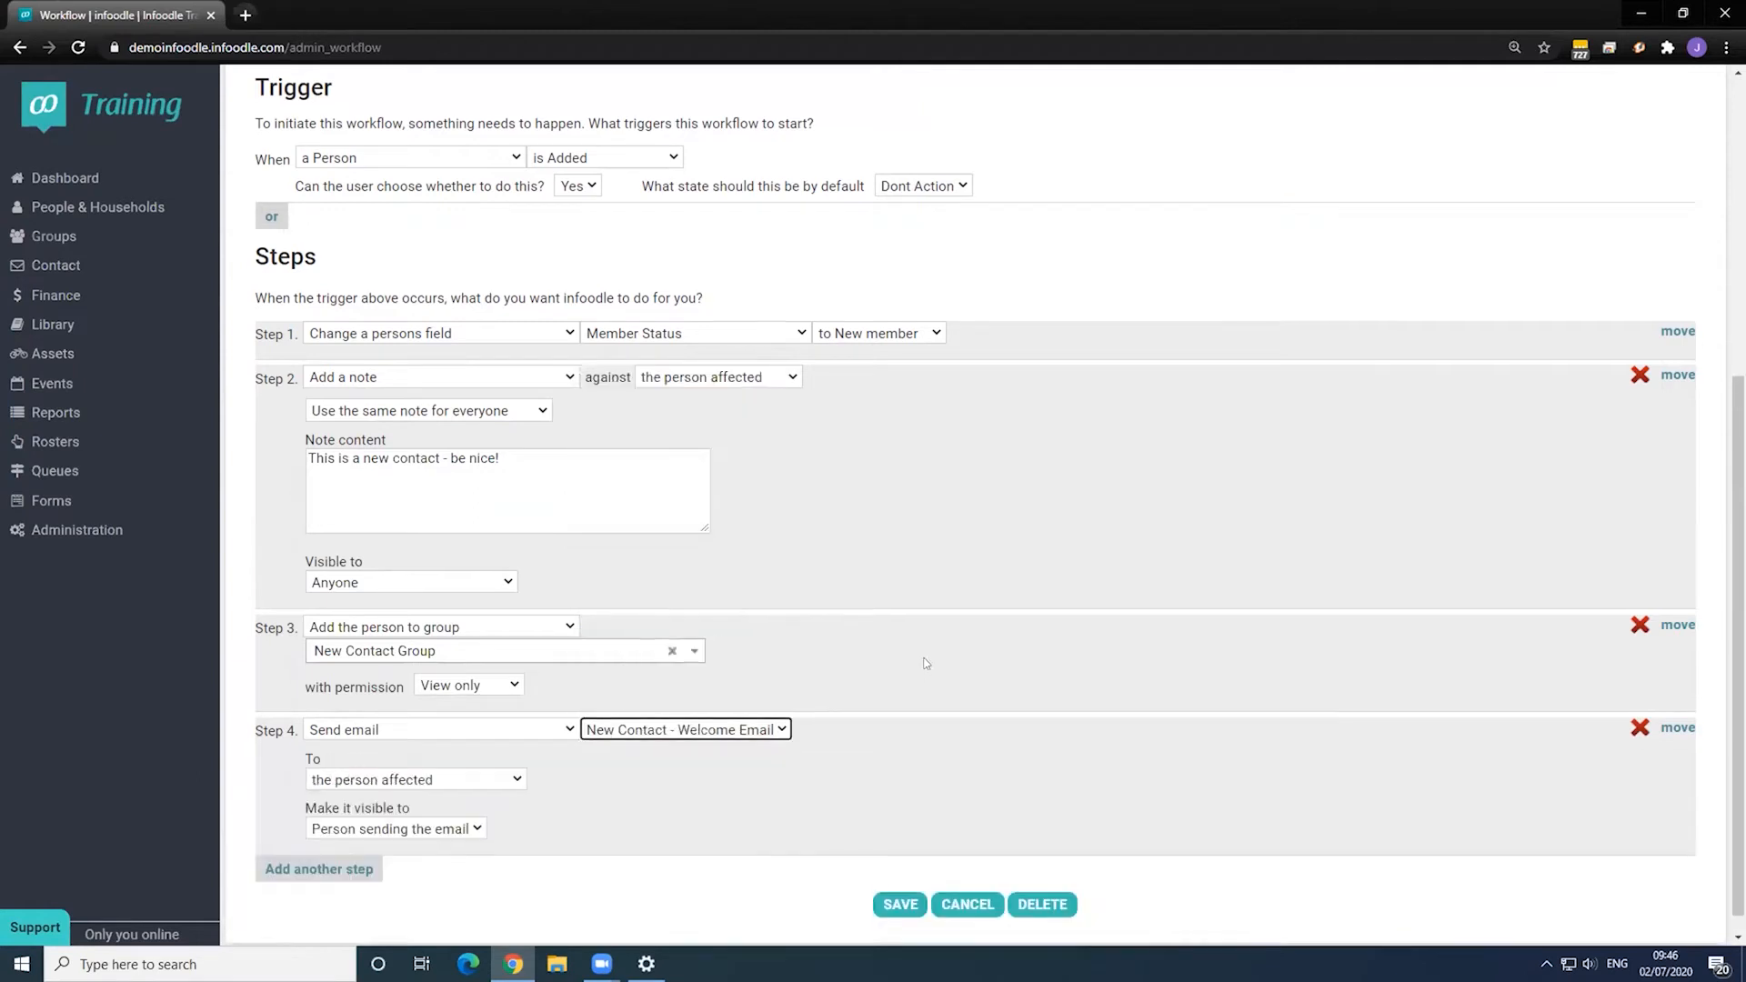
pyautogui.scroll(-1, 853, 851)
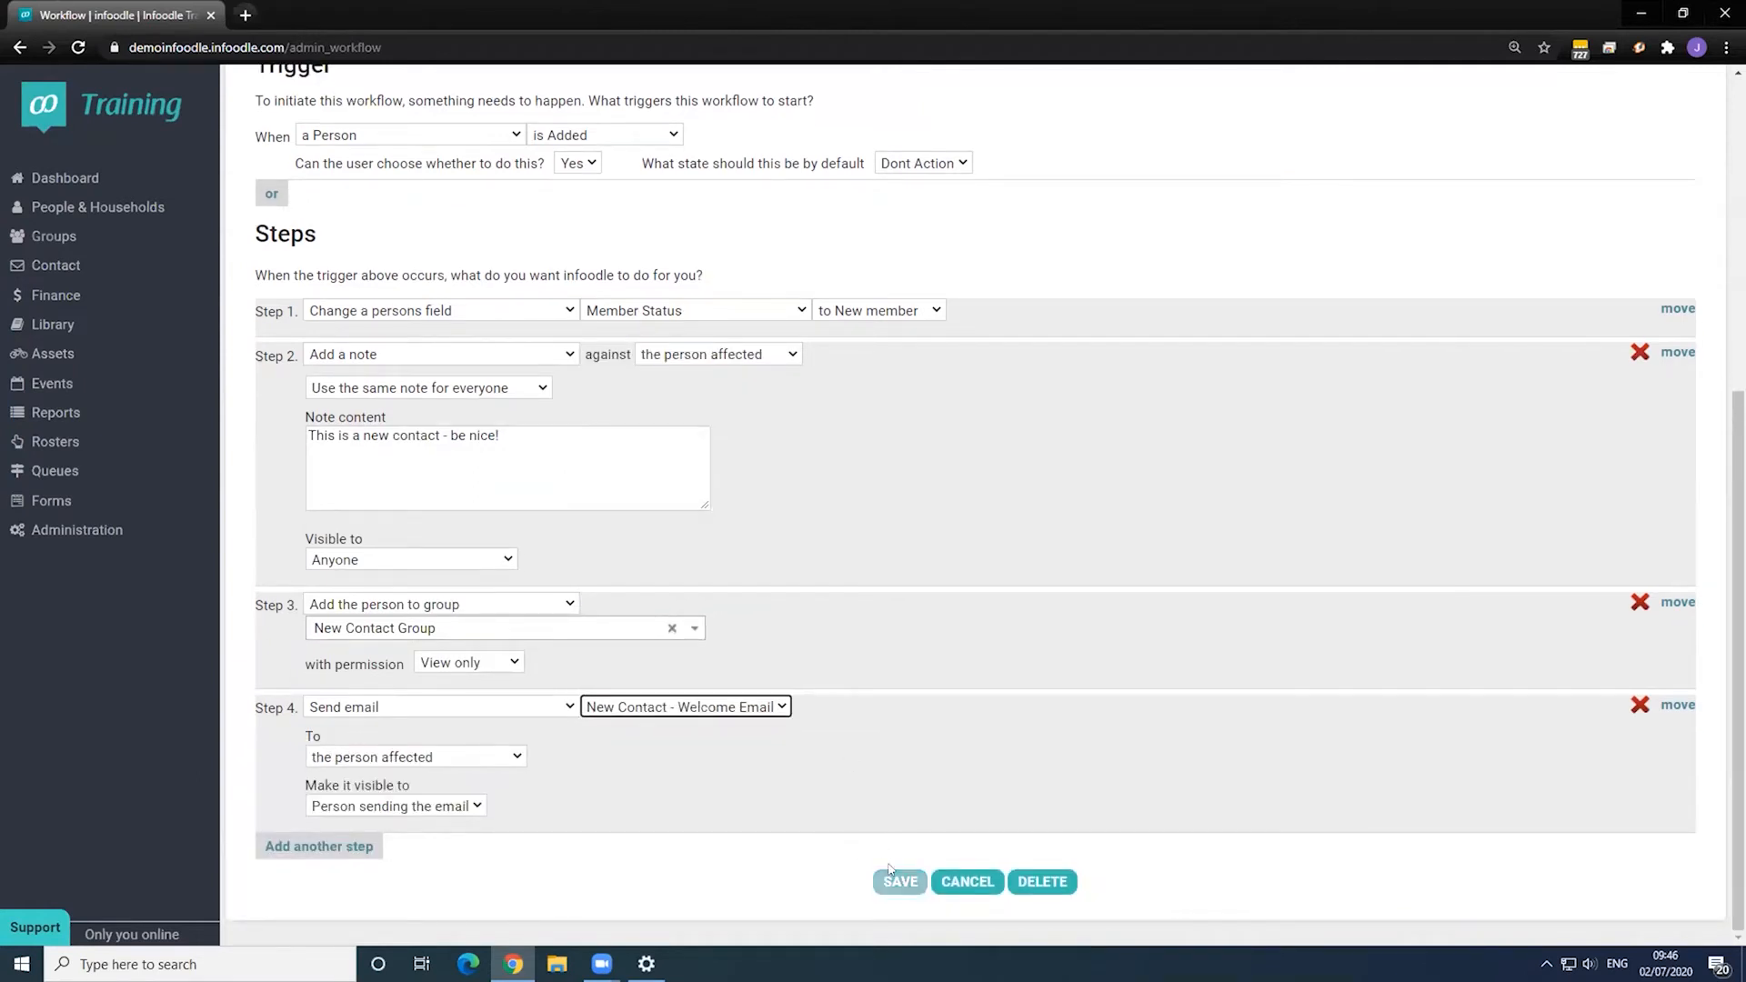
# - Save the Add new contact workflow and return to the workflow list
pyautogui.click(890, 870)
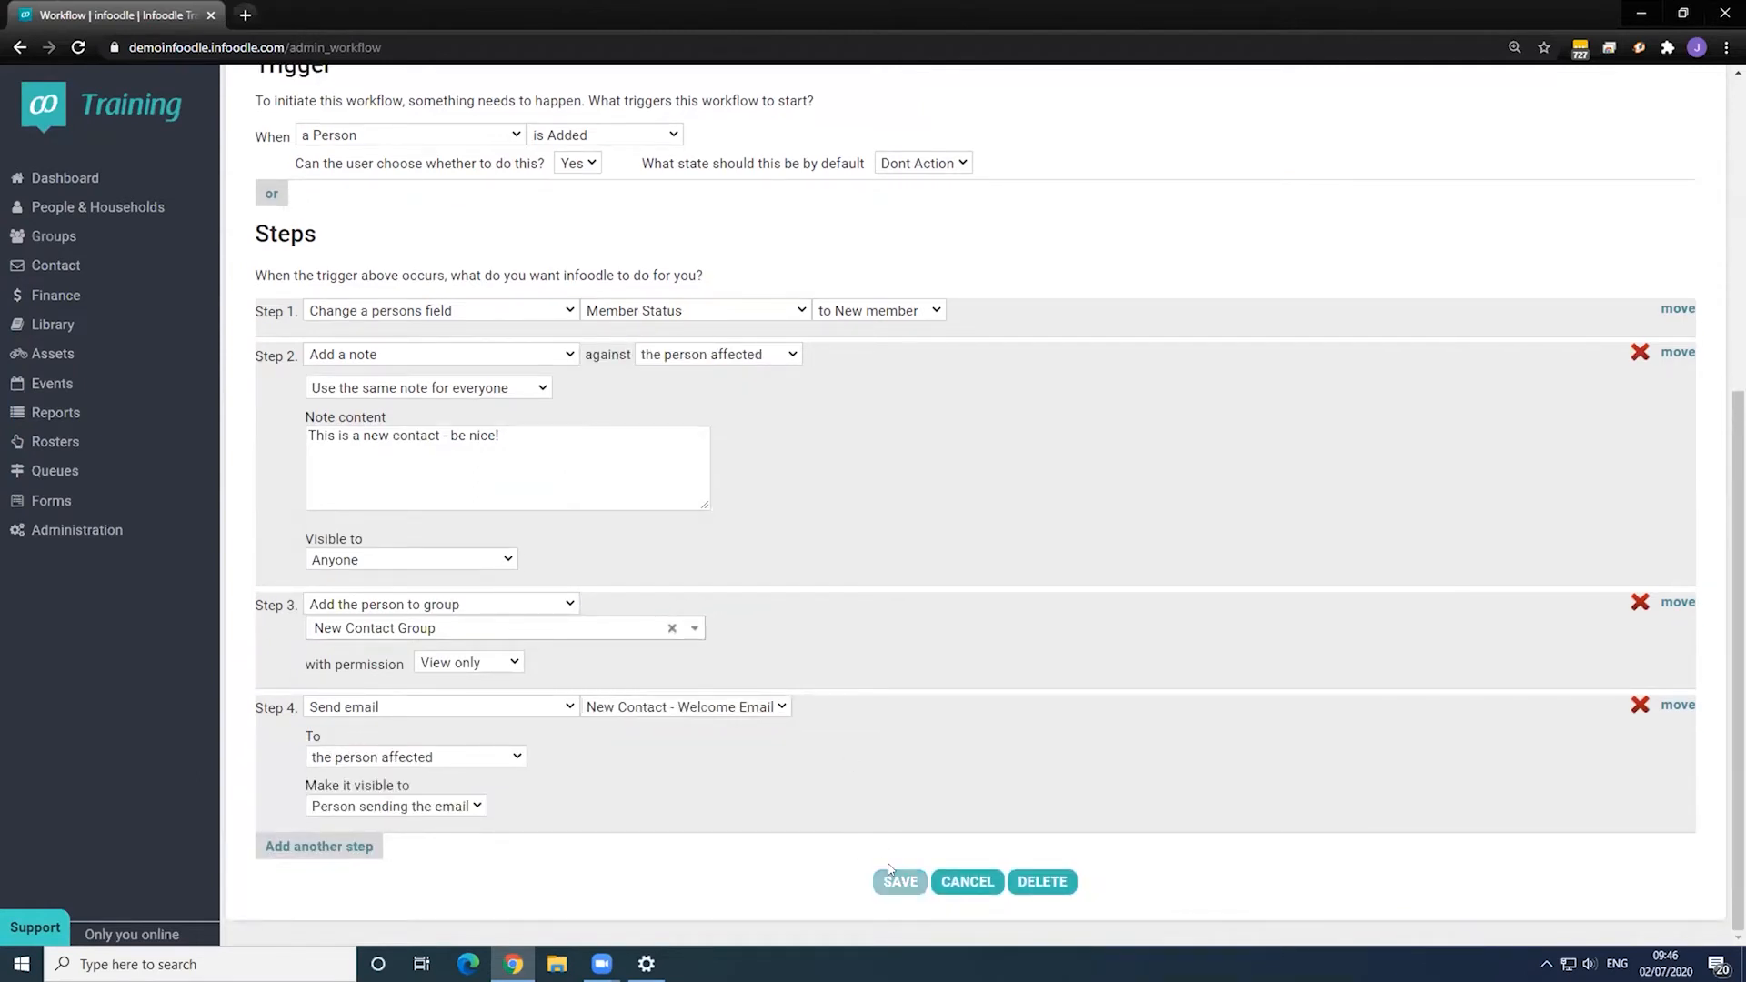
pyautogui.scroll(3, 812, 696)
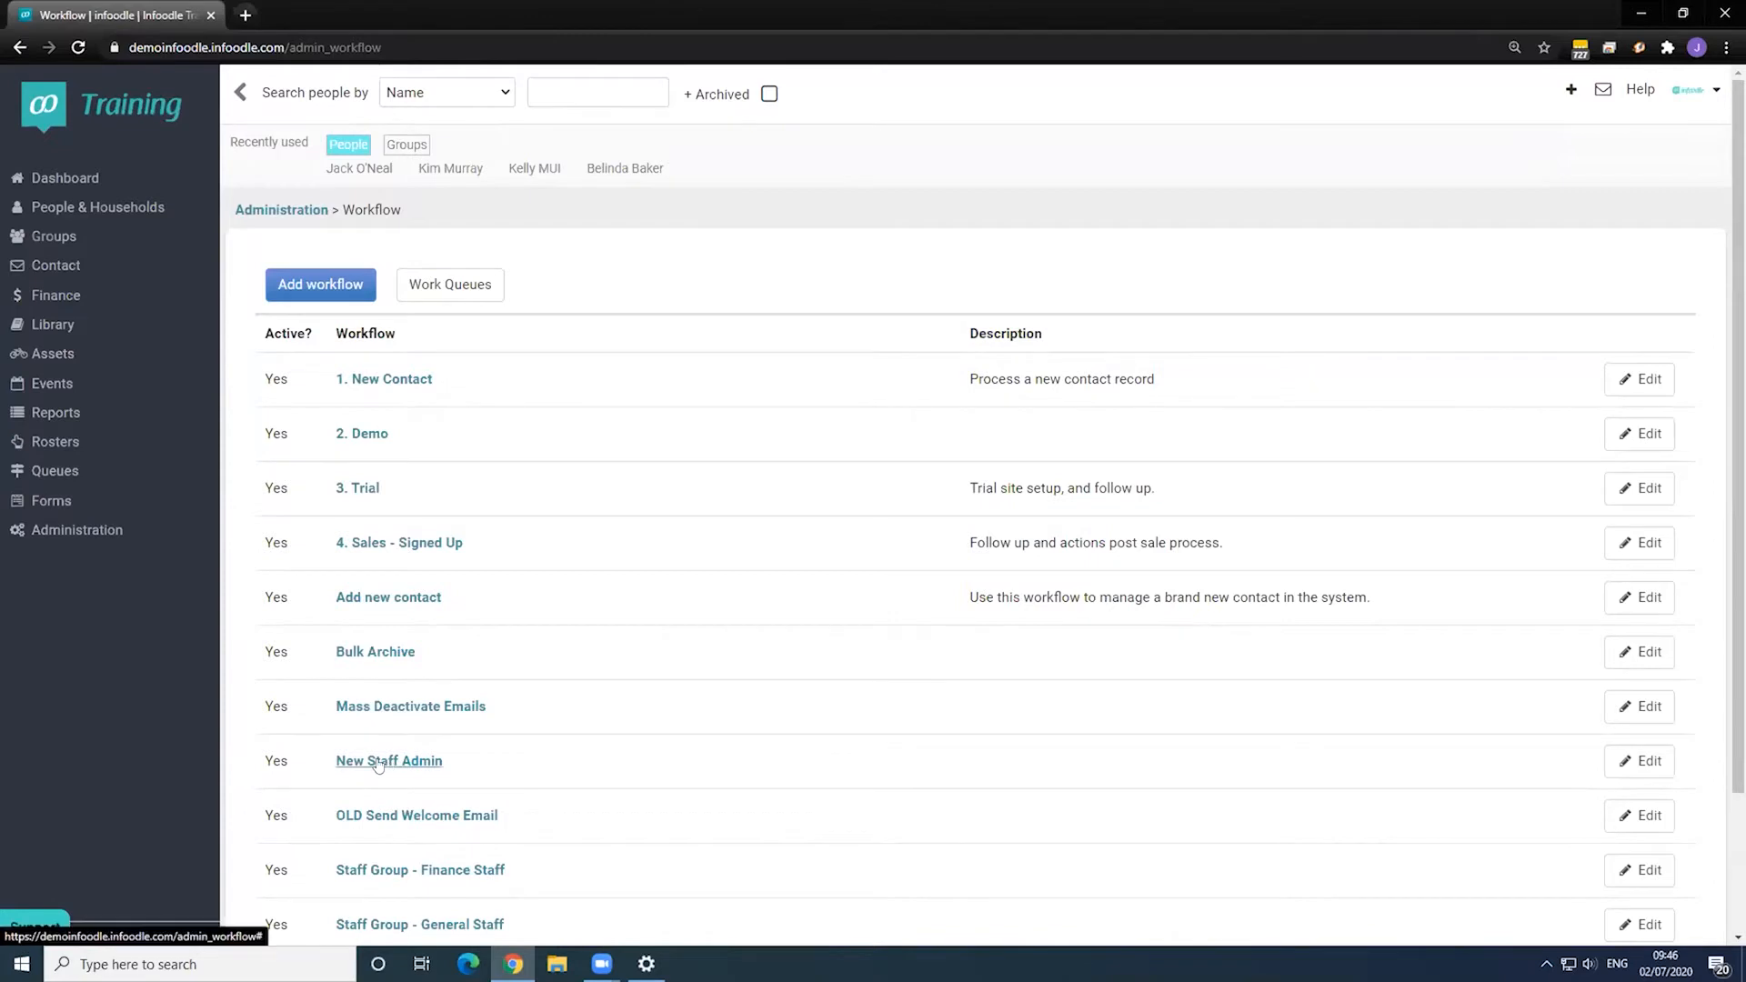
pyautogui.scroll(-1, 605, 728)
pyautogui.scroll(-1, 564, 665)
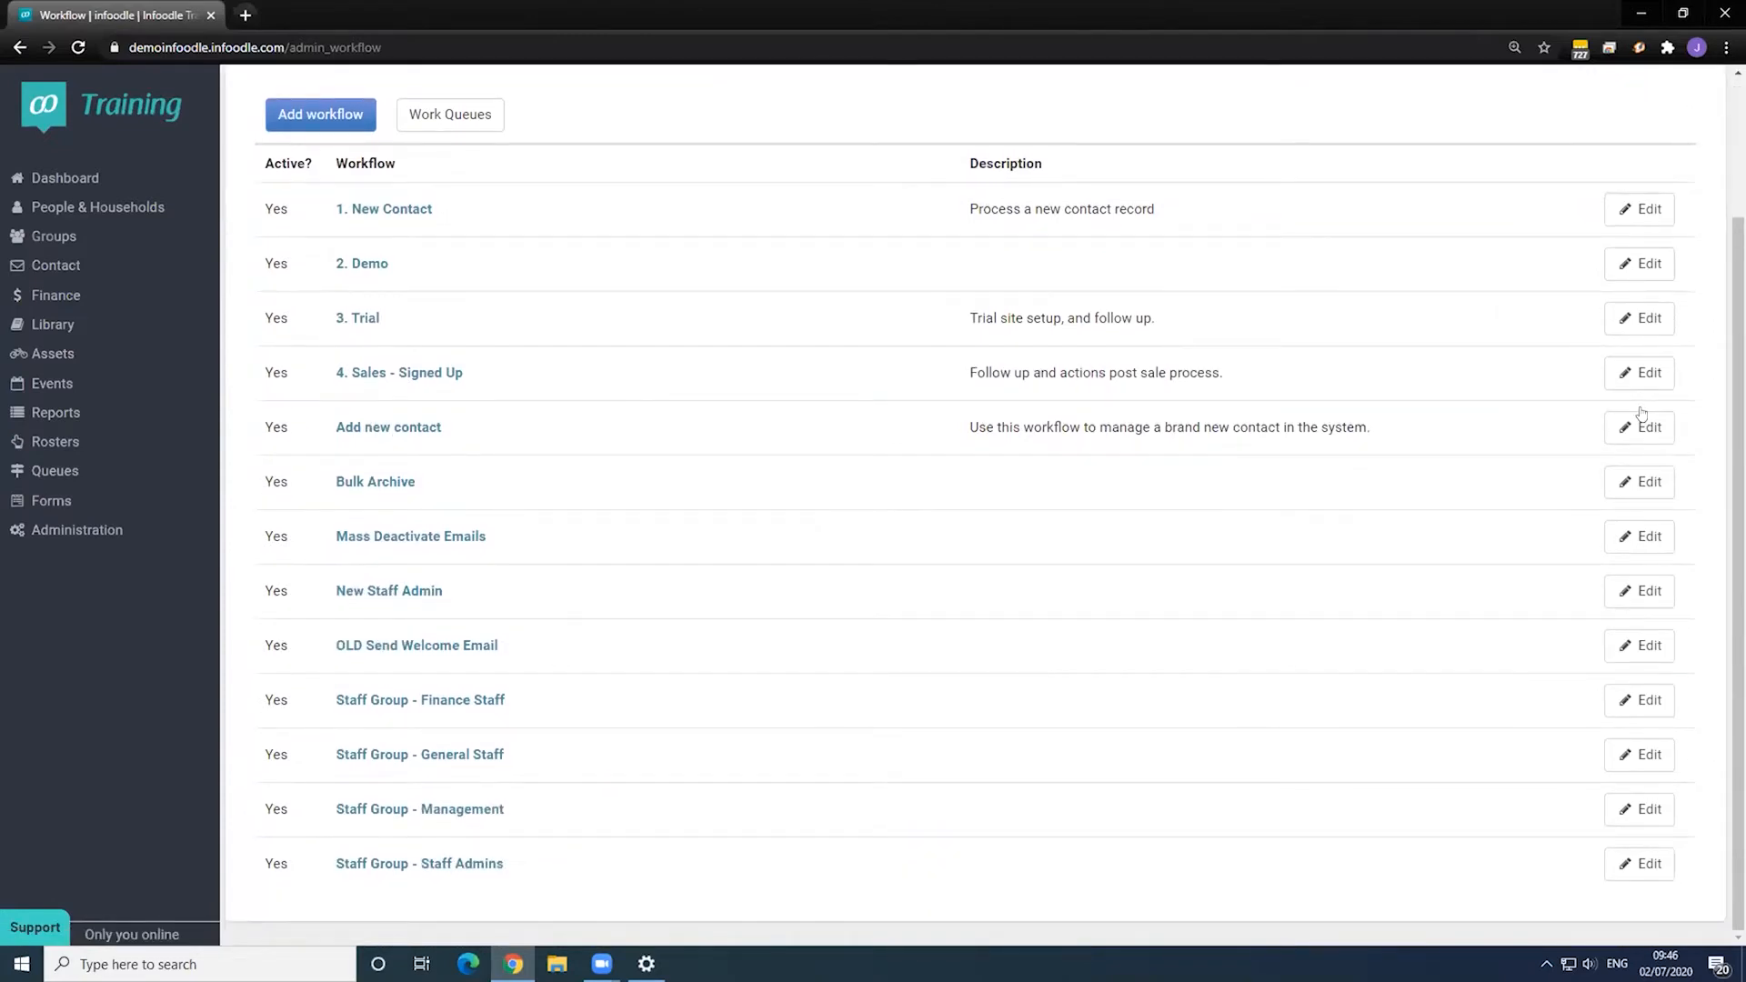
# - Reopen Add new contact to review its Person is Added trigger and steps, then bring up the Add menu
pyautogui.click(1100, 452)
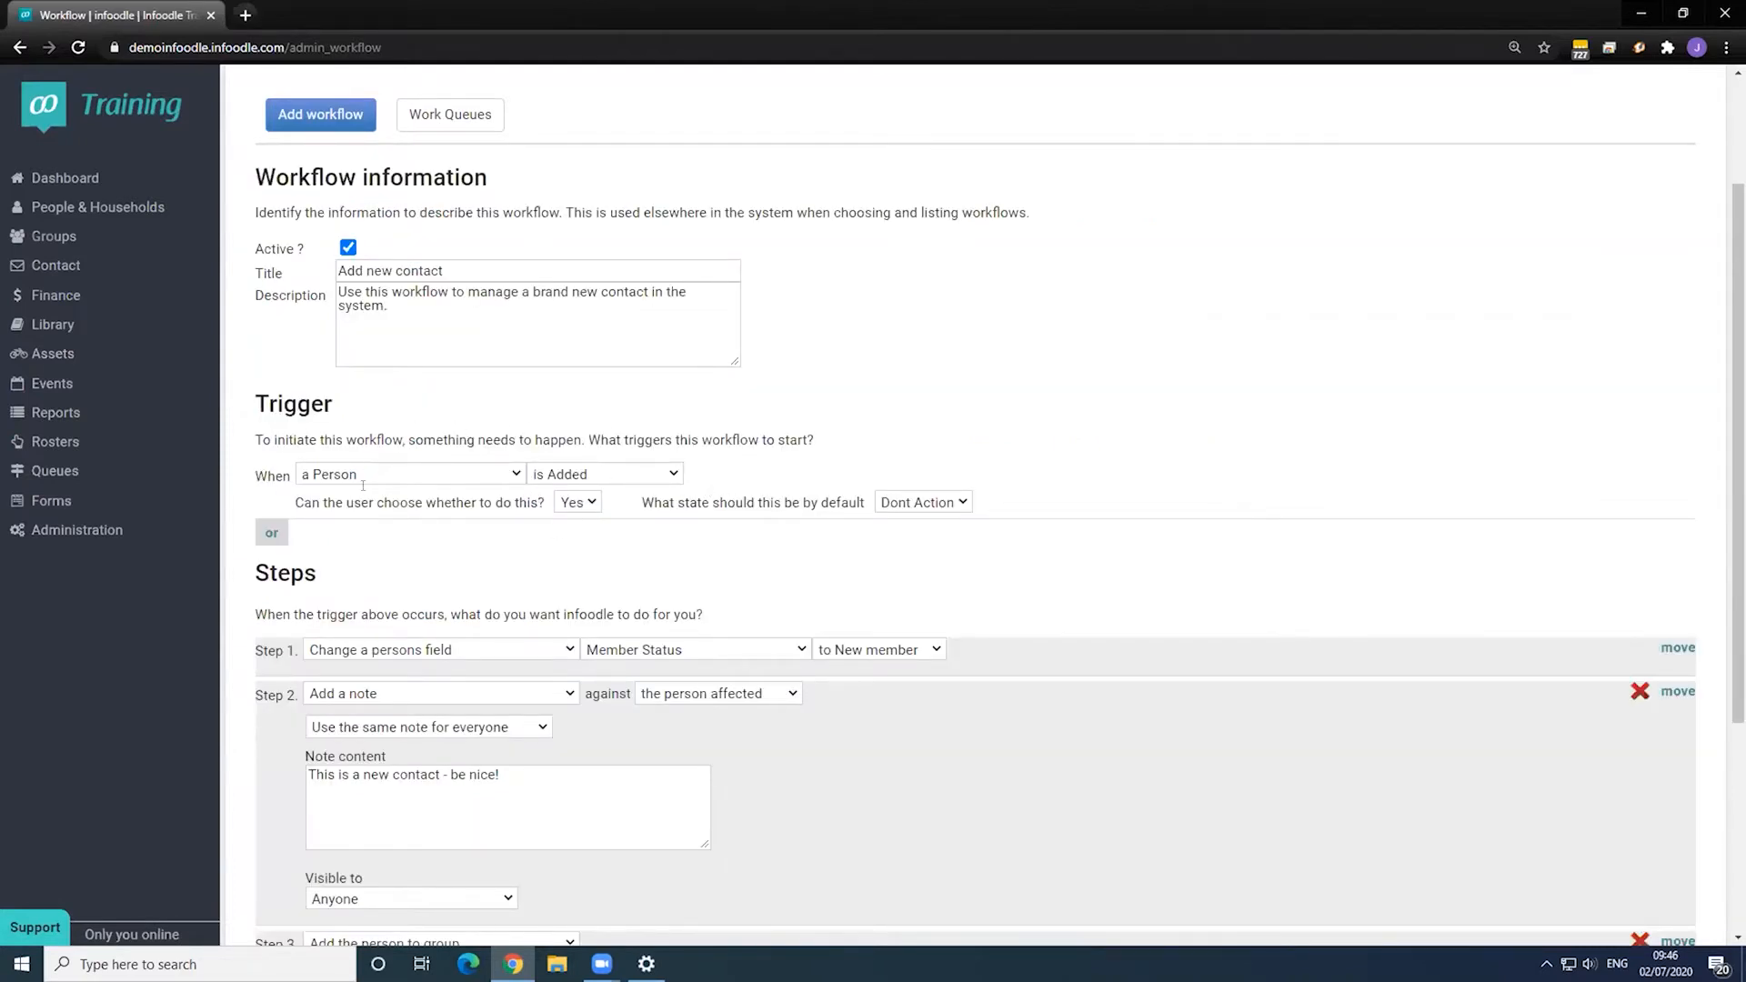
pyautogui.scroll(2, 776, 545)
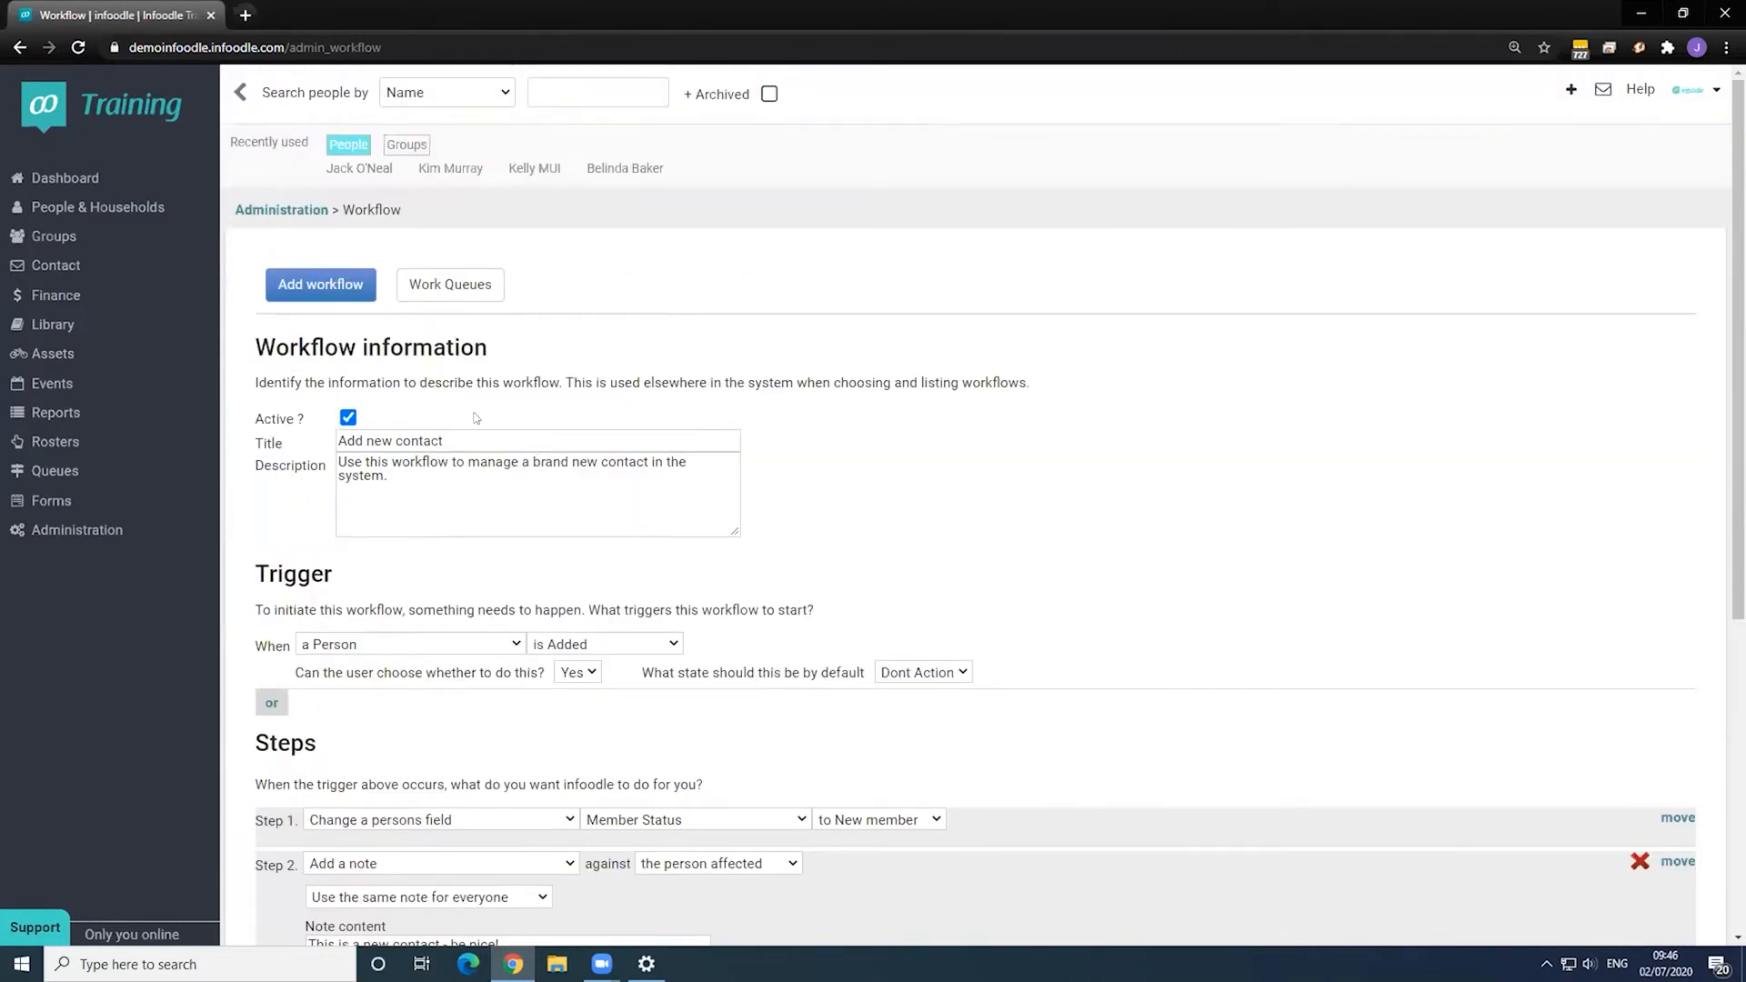
pyautogui.click(1570, 89)
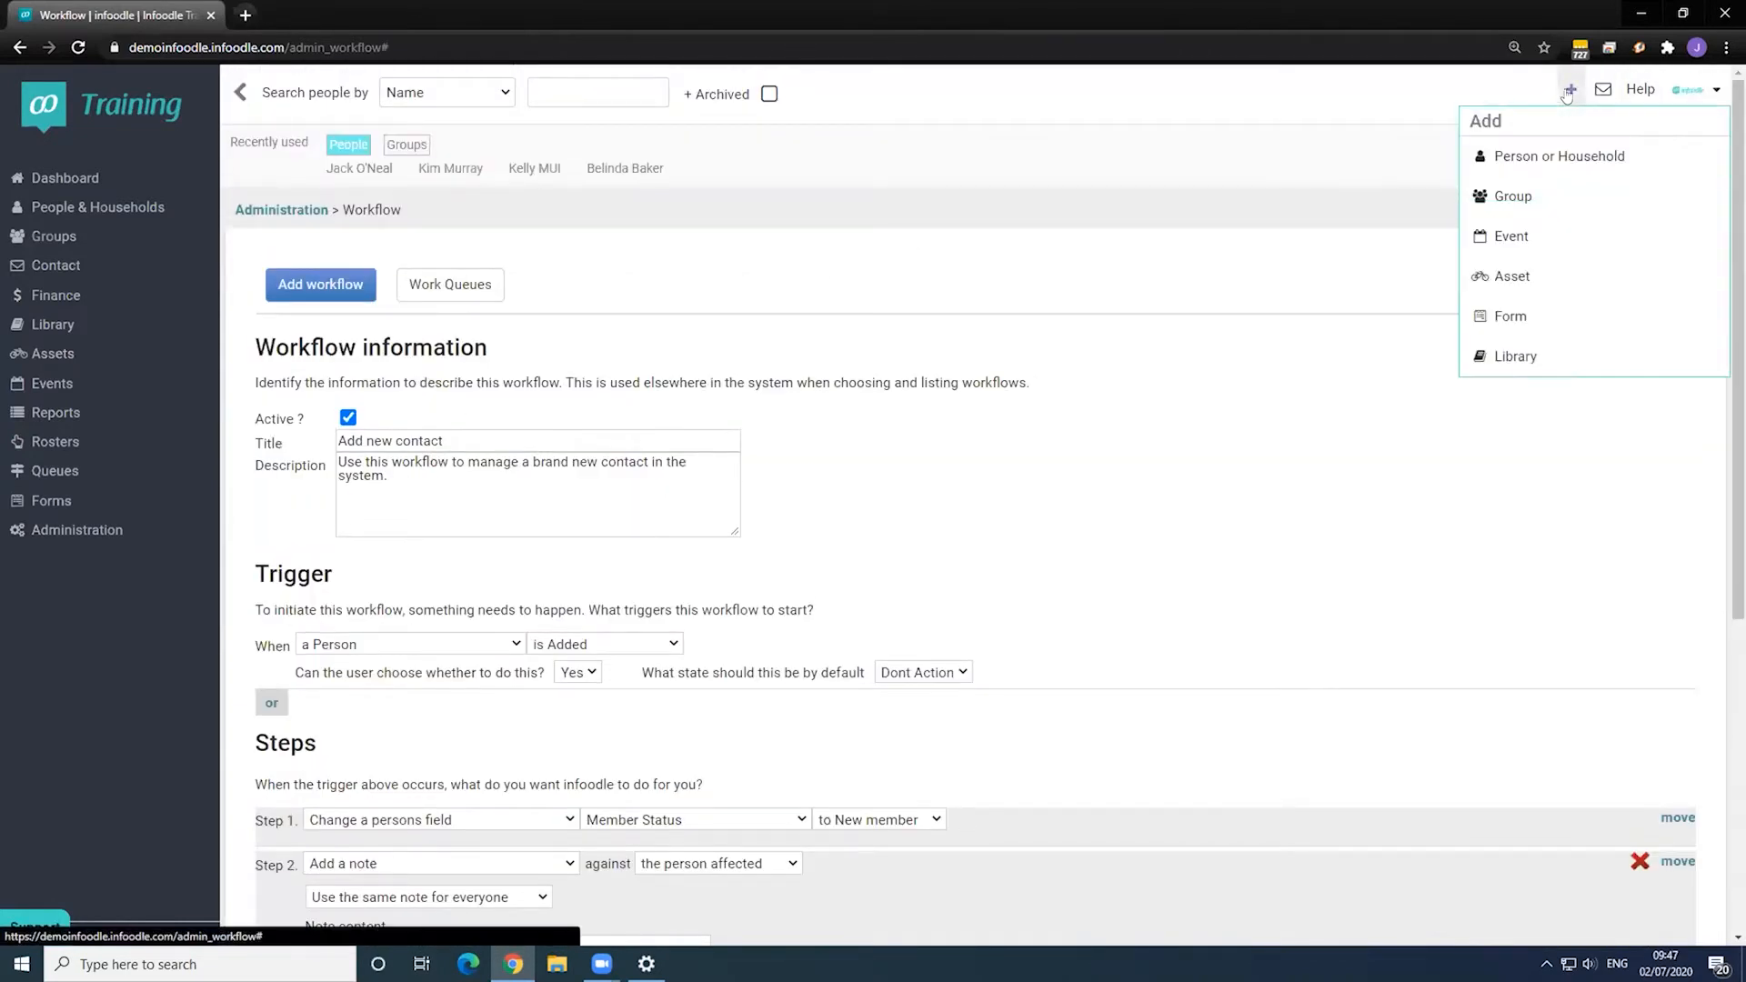
# - Start a new Person or Household record with the test contact's first name and surname
pyautogui.click(1553, 156)
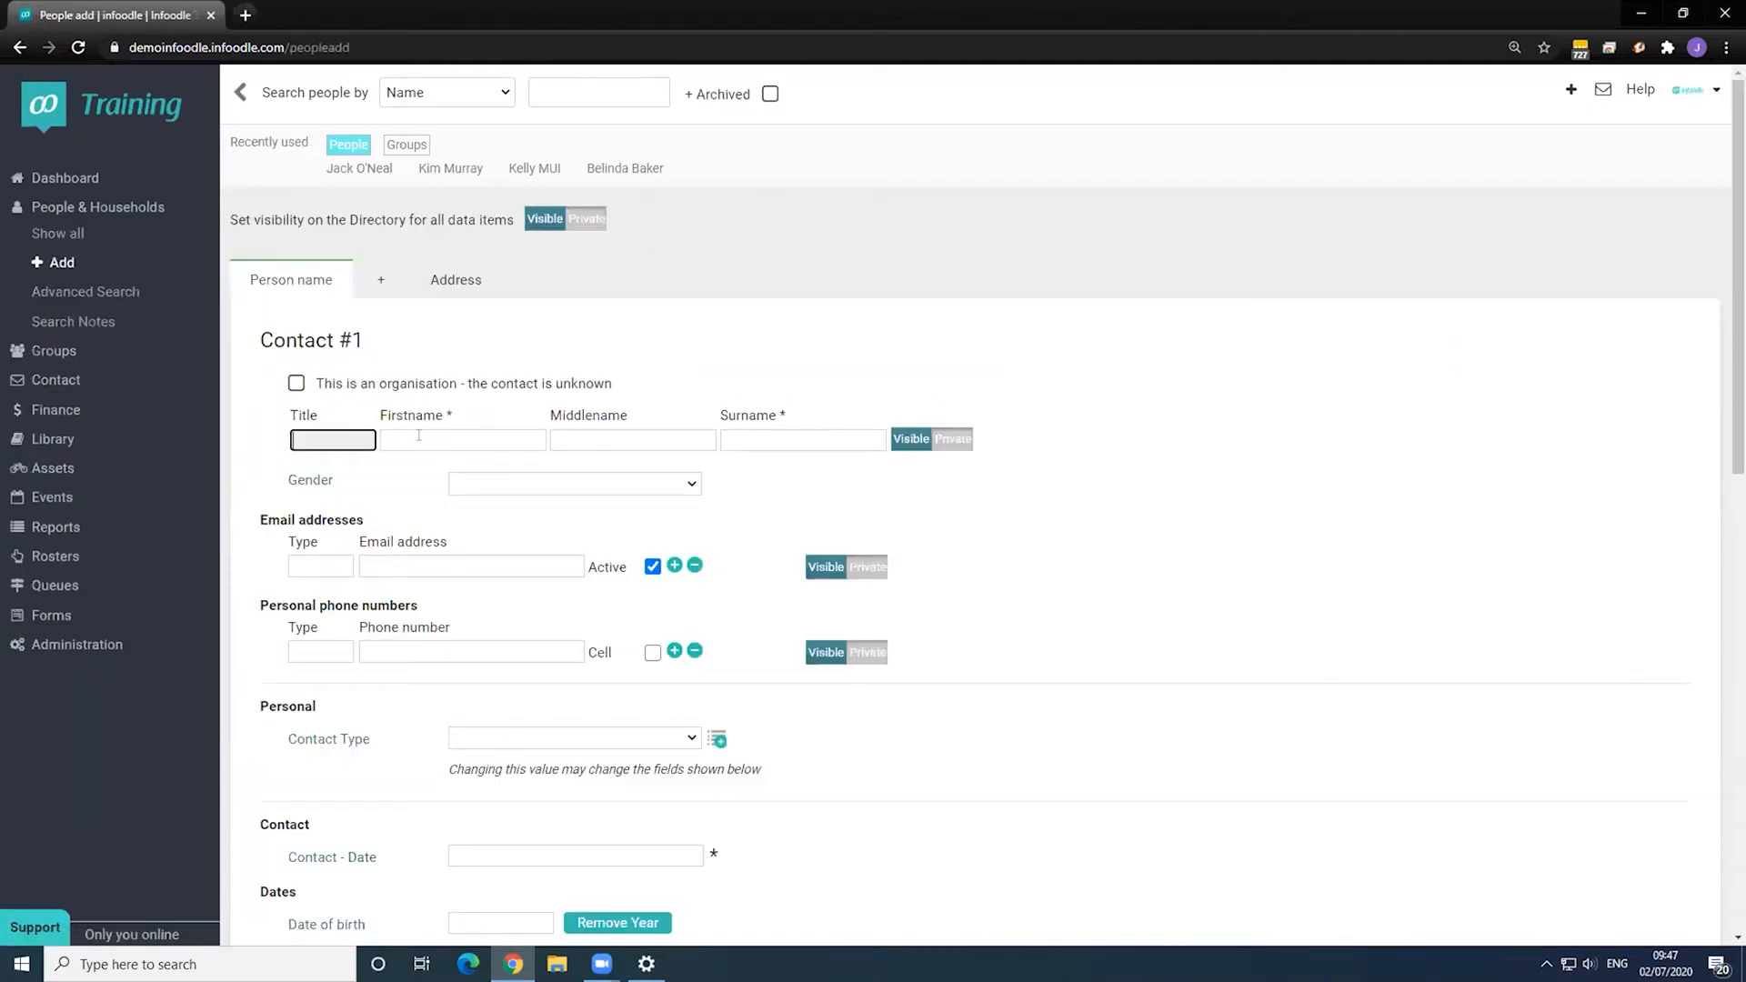
pyautogui.click(418, 435)
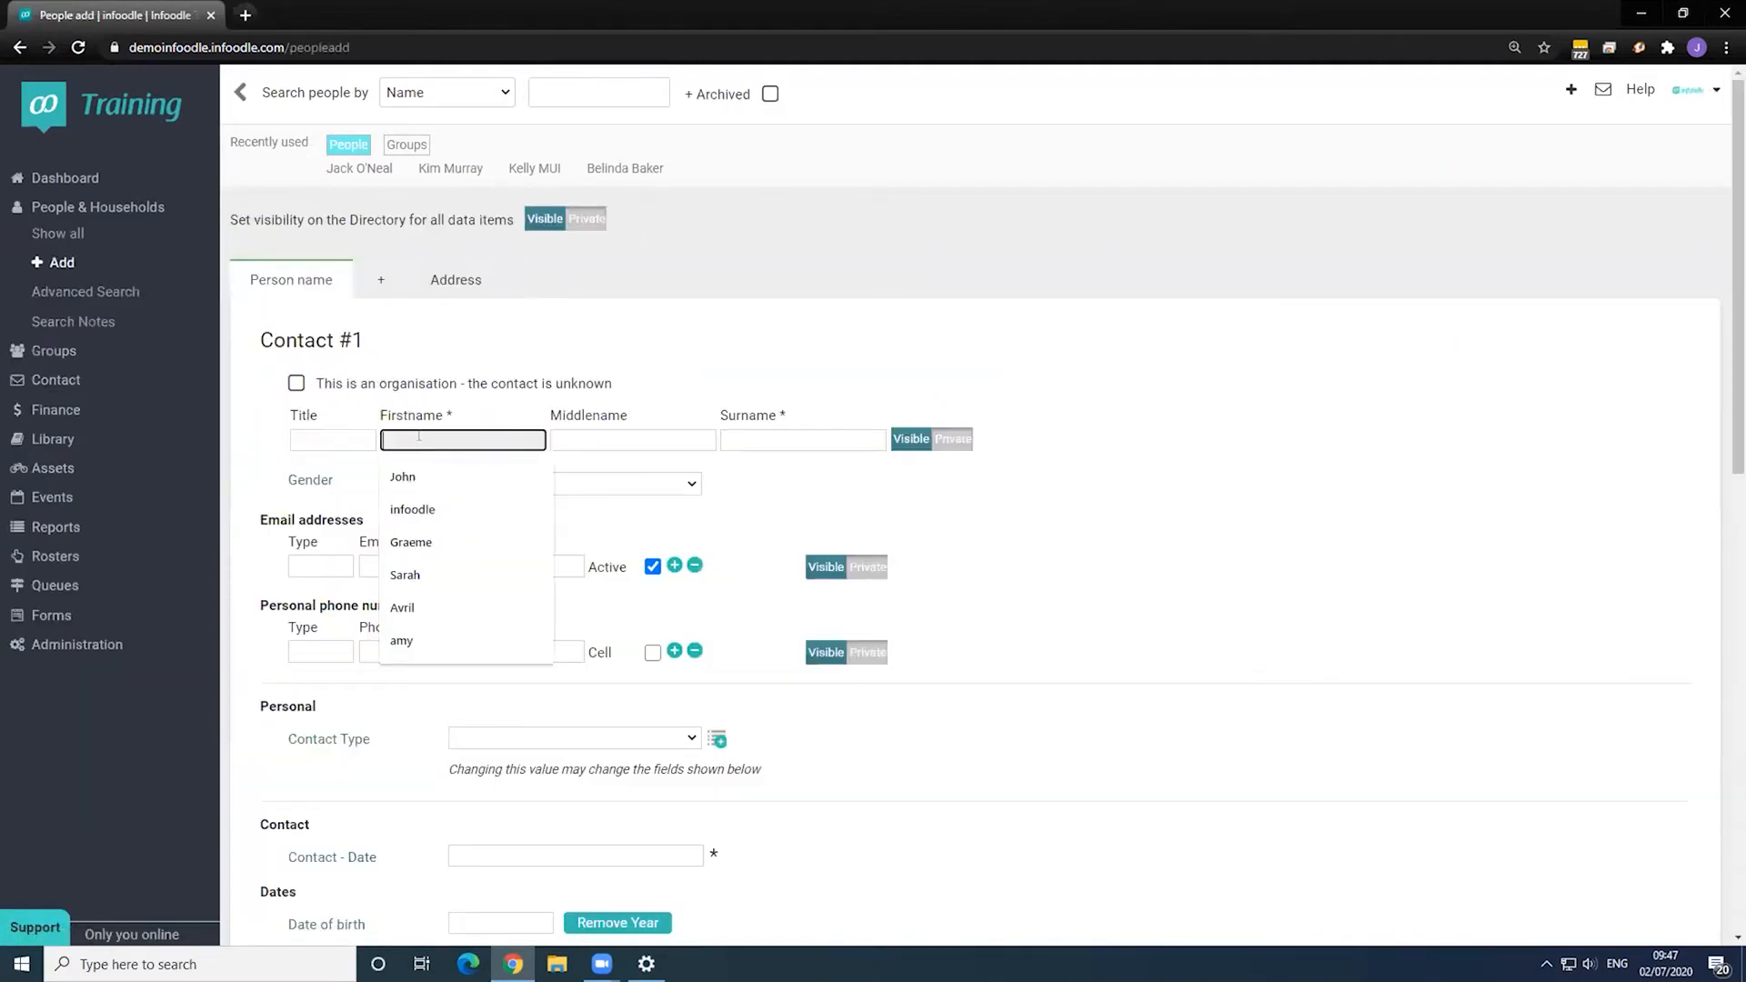
pyautogui.write('Wendy')
pyautogui.press('Tab')
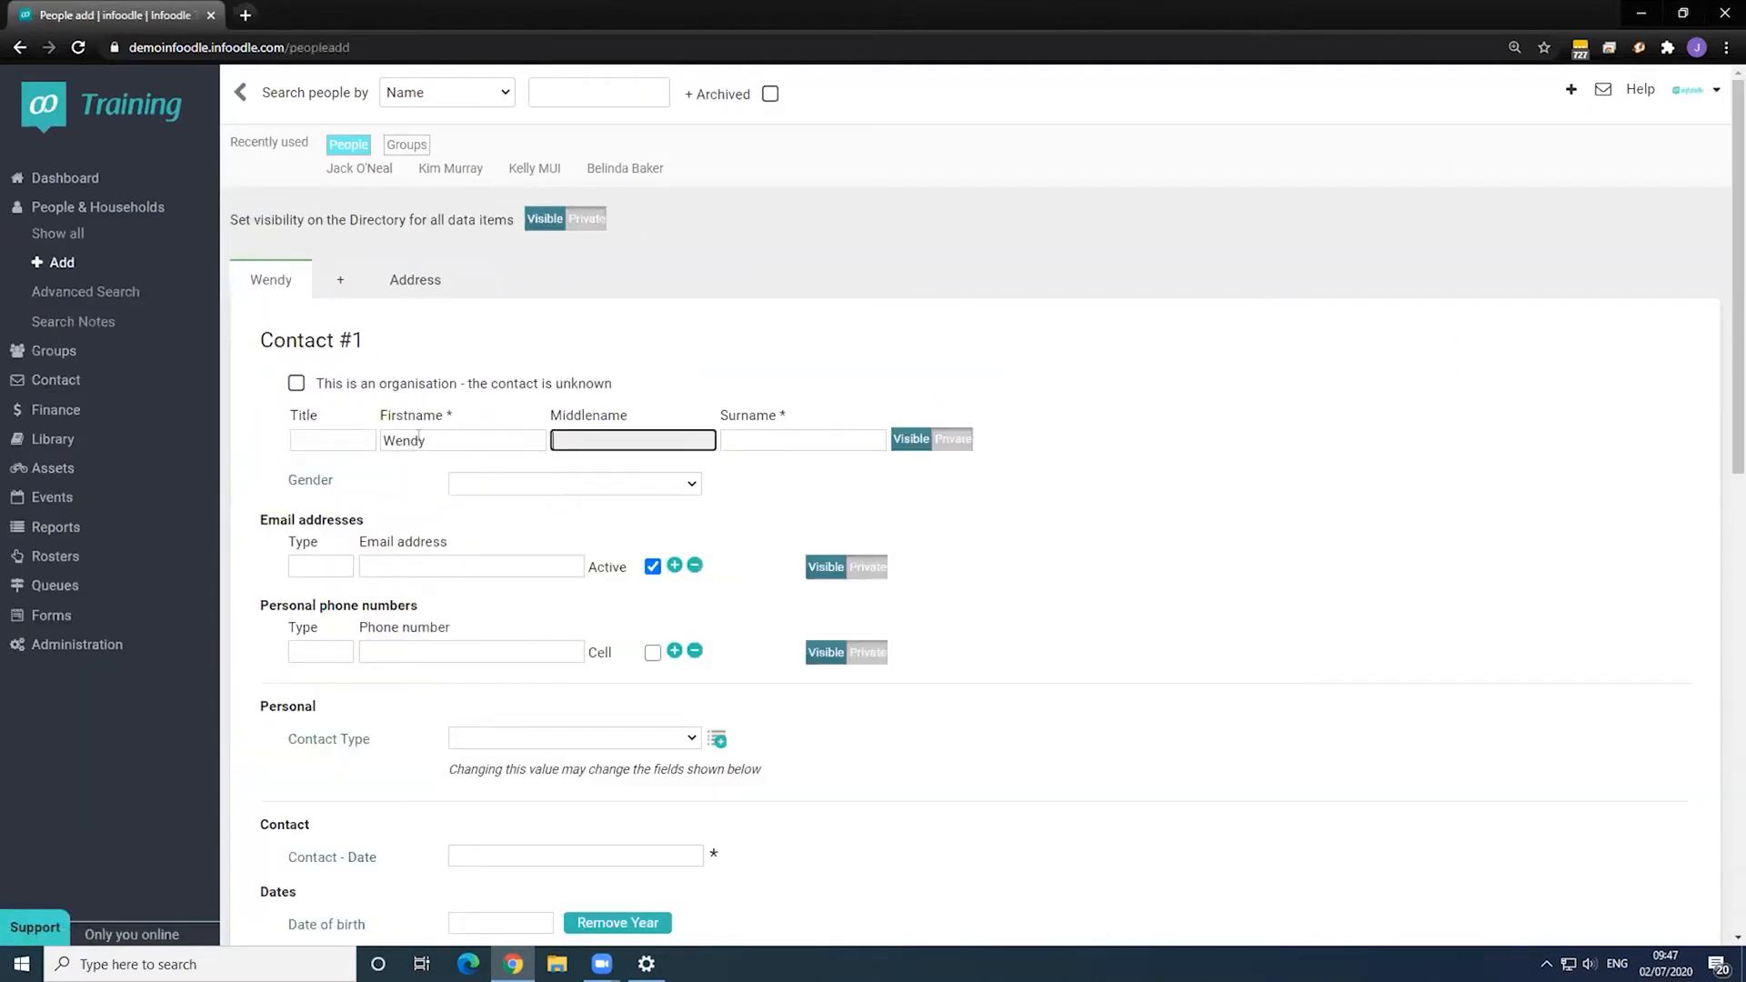
pyautogui.press('Tab')
pyautogui.write('Workflow')
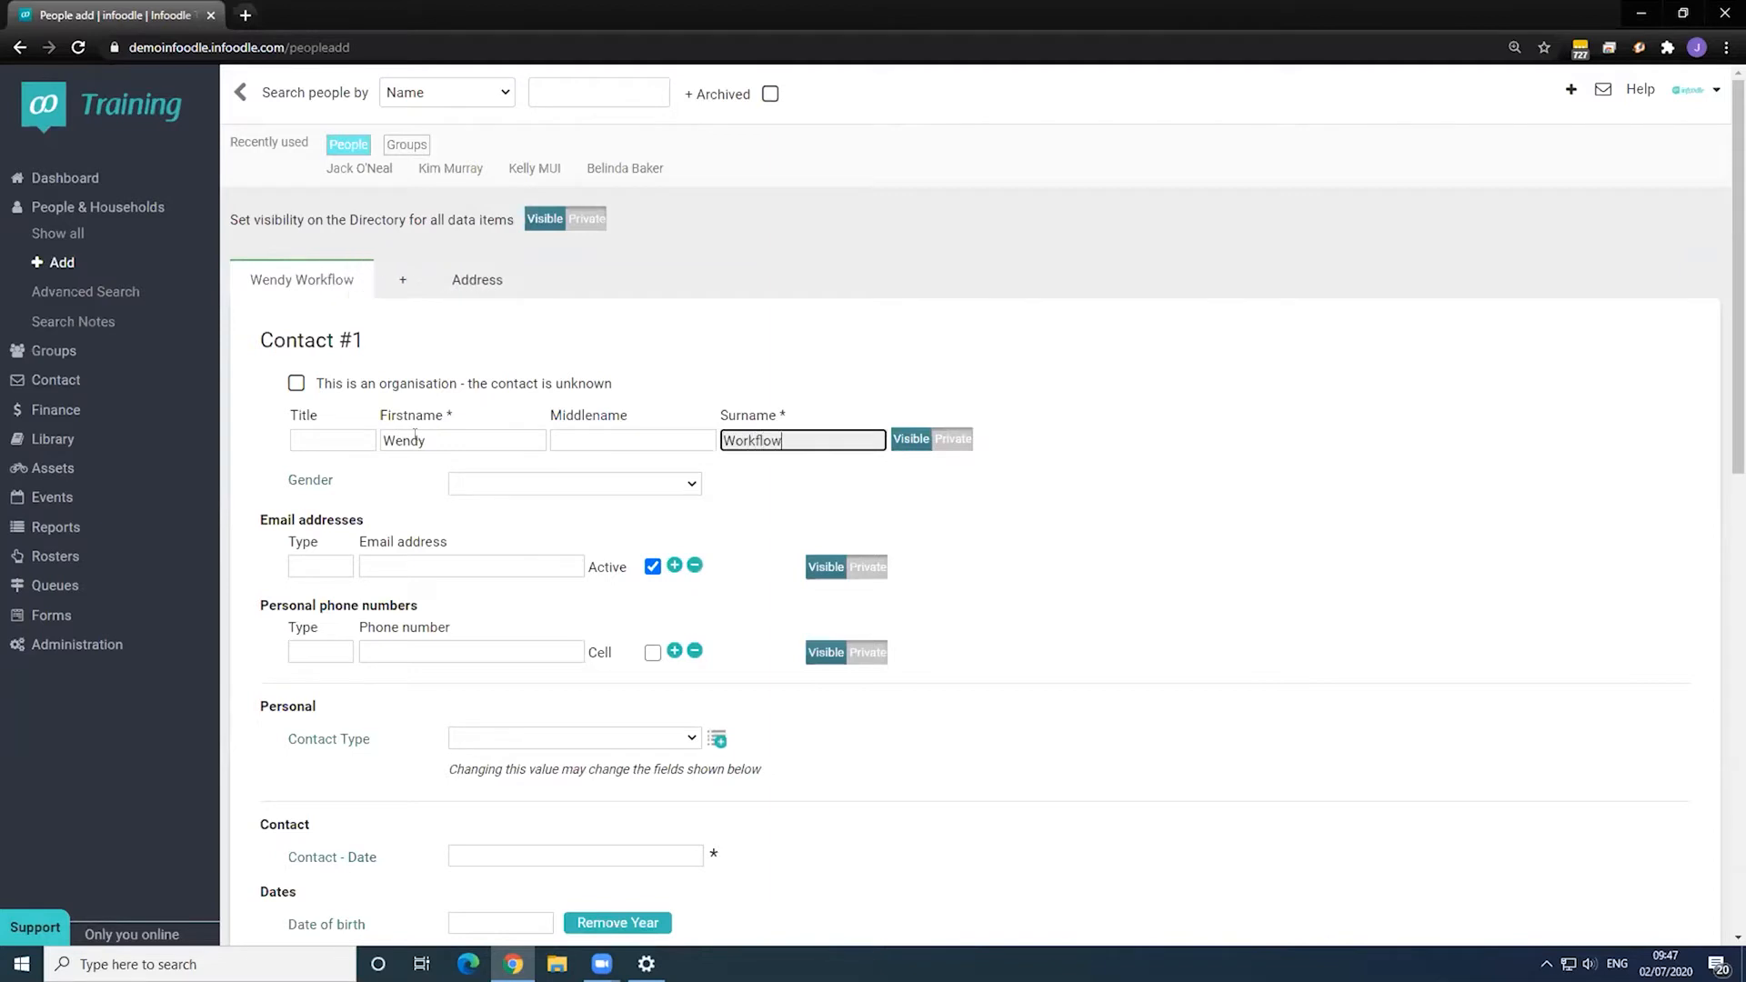
pyautogui.scroll(-2, 485, 552)
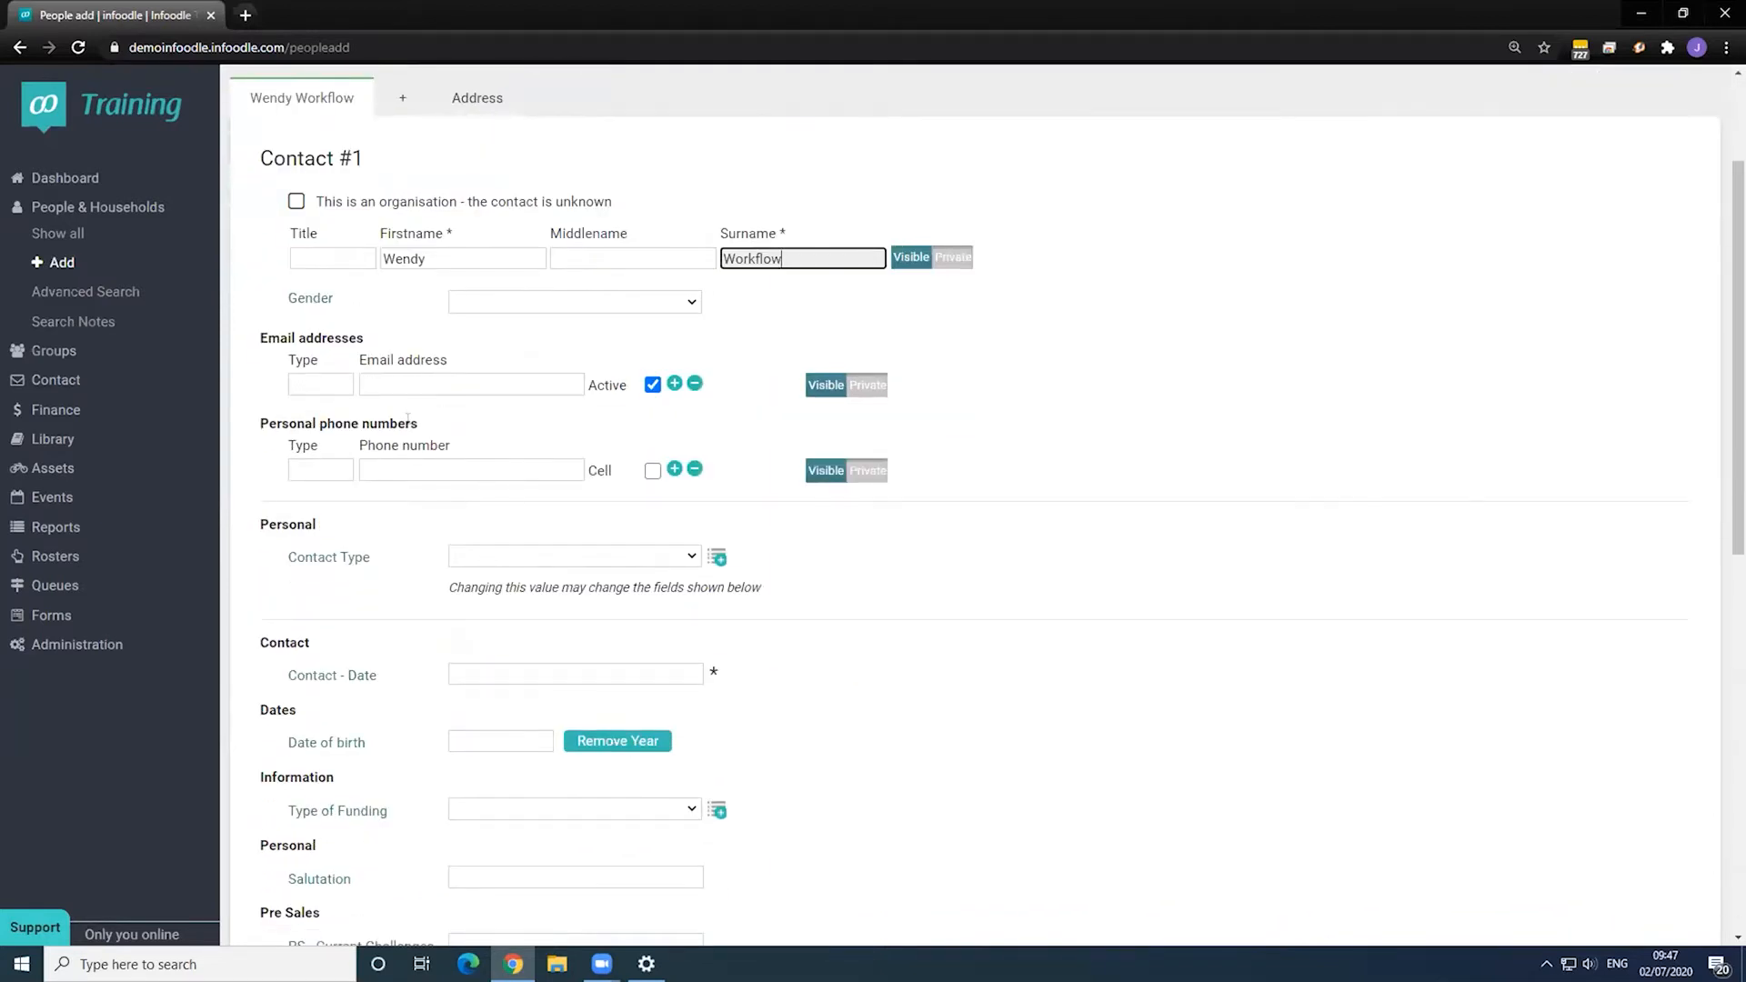
# - Enter the contact's e-mail address and set the Contact - Date to 2 July 2020
pyautogui.click(415, 385)
pyautogui.write('W')
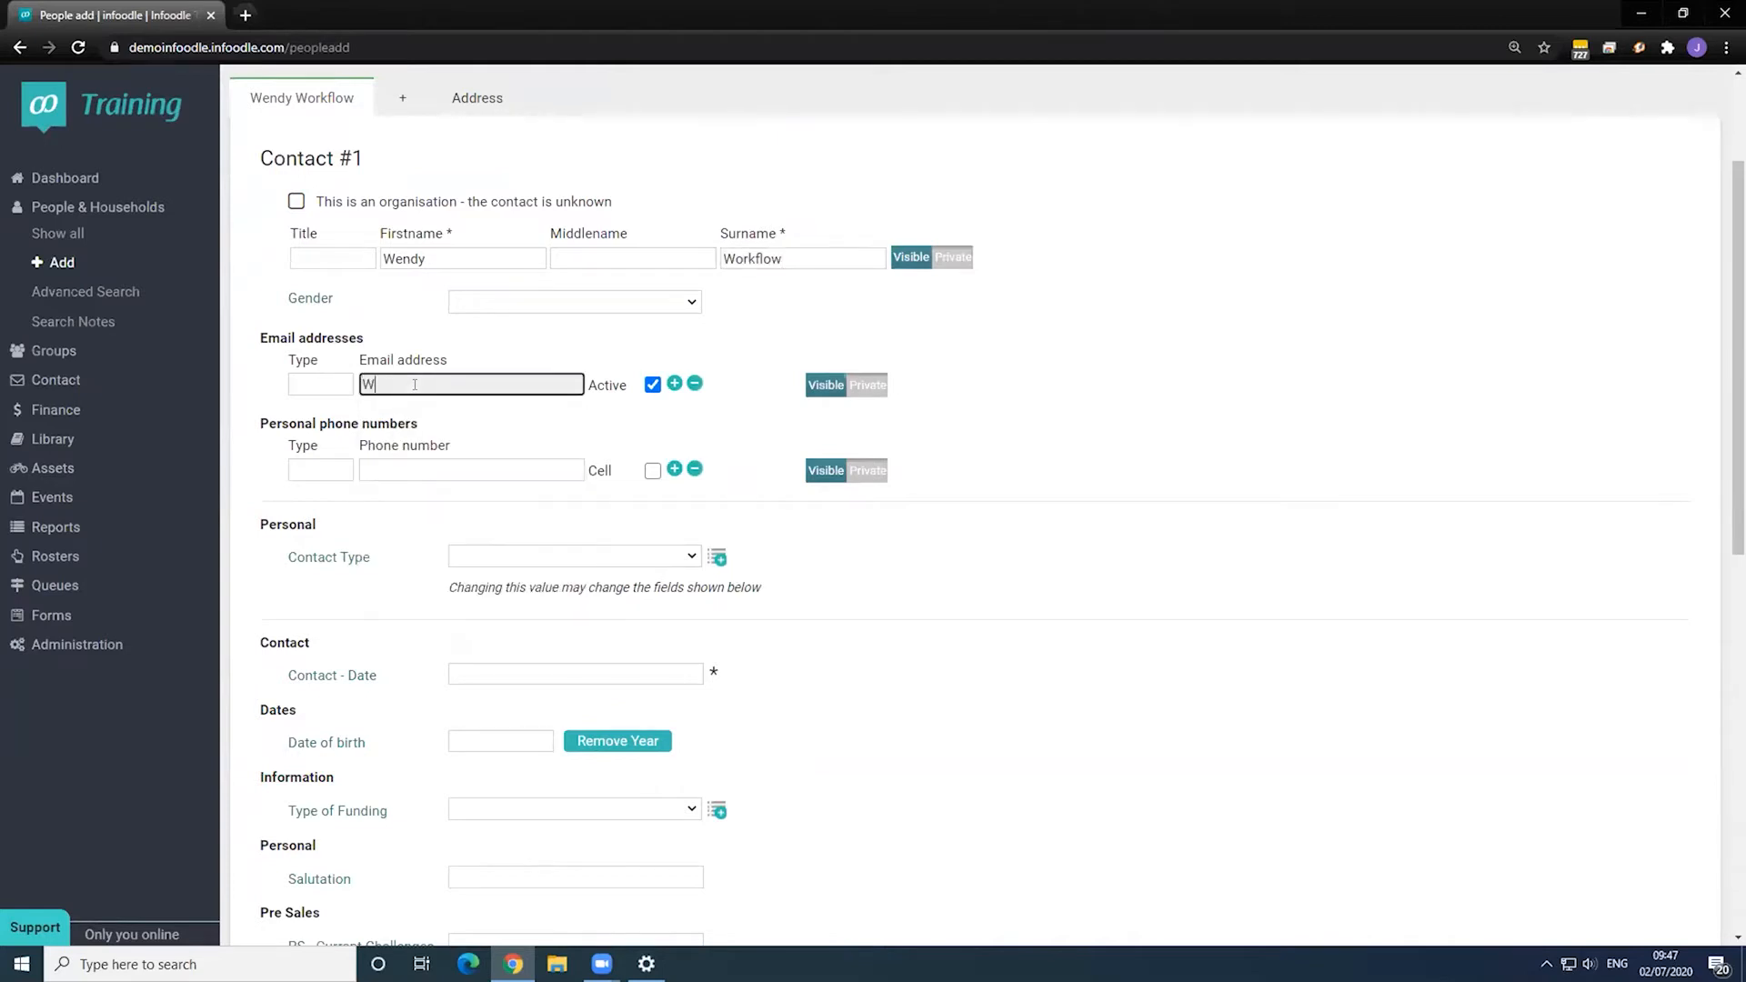
pyautogui.write('endyworkflow@test.commm')
pyautogui.click(455, 673)
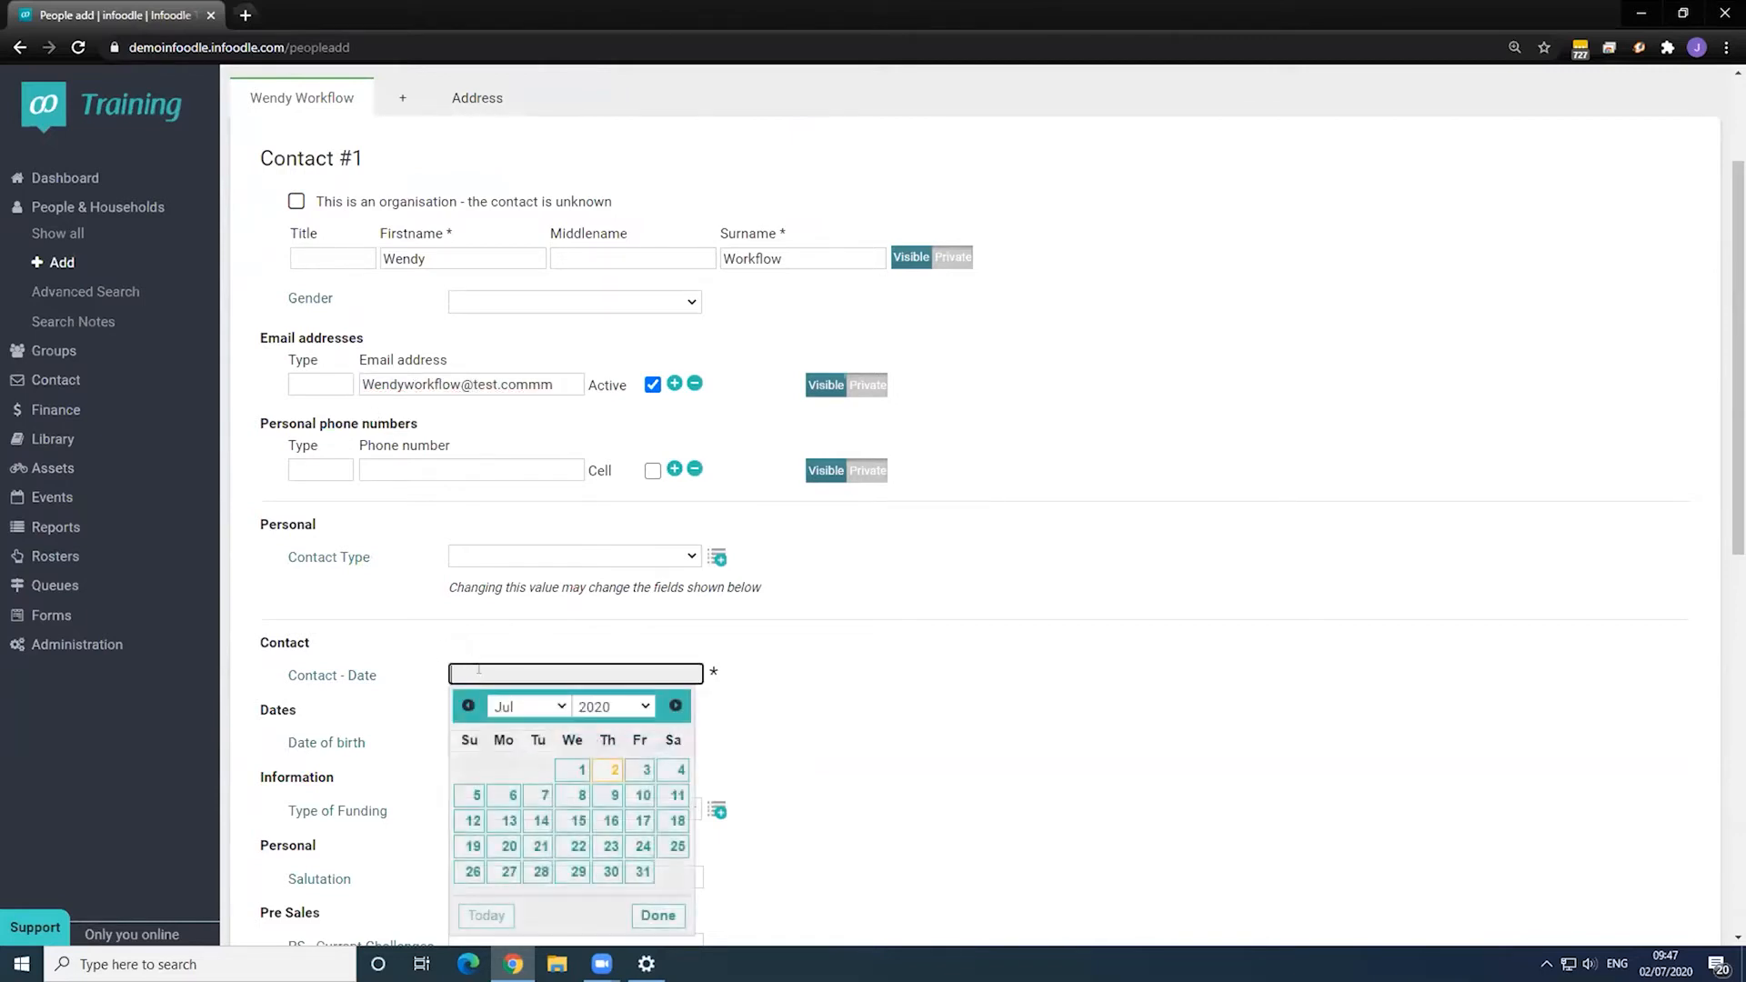
pyautogui.click(614, 769)
pyautogui.scroll(-5, 904, 689)
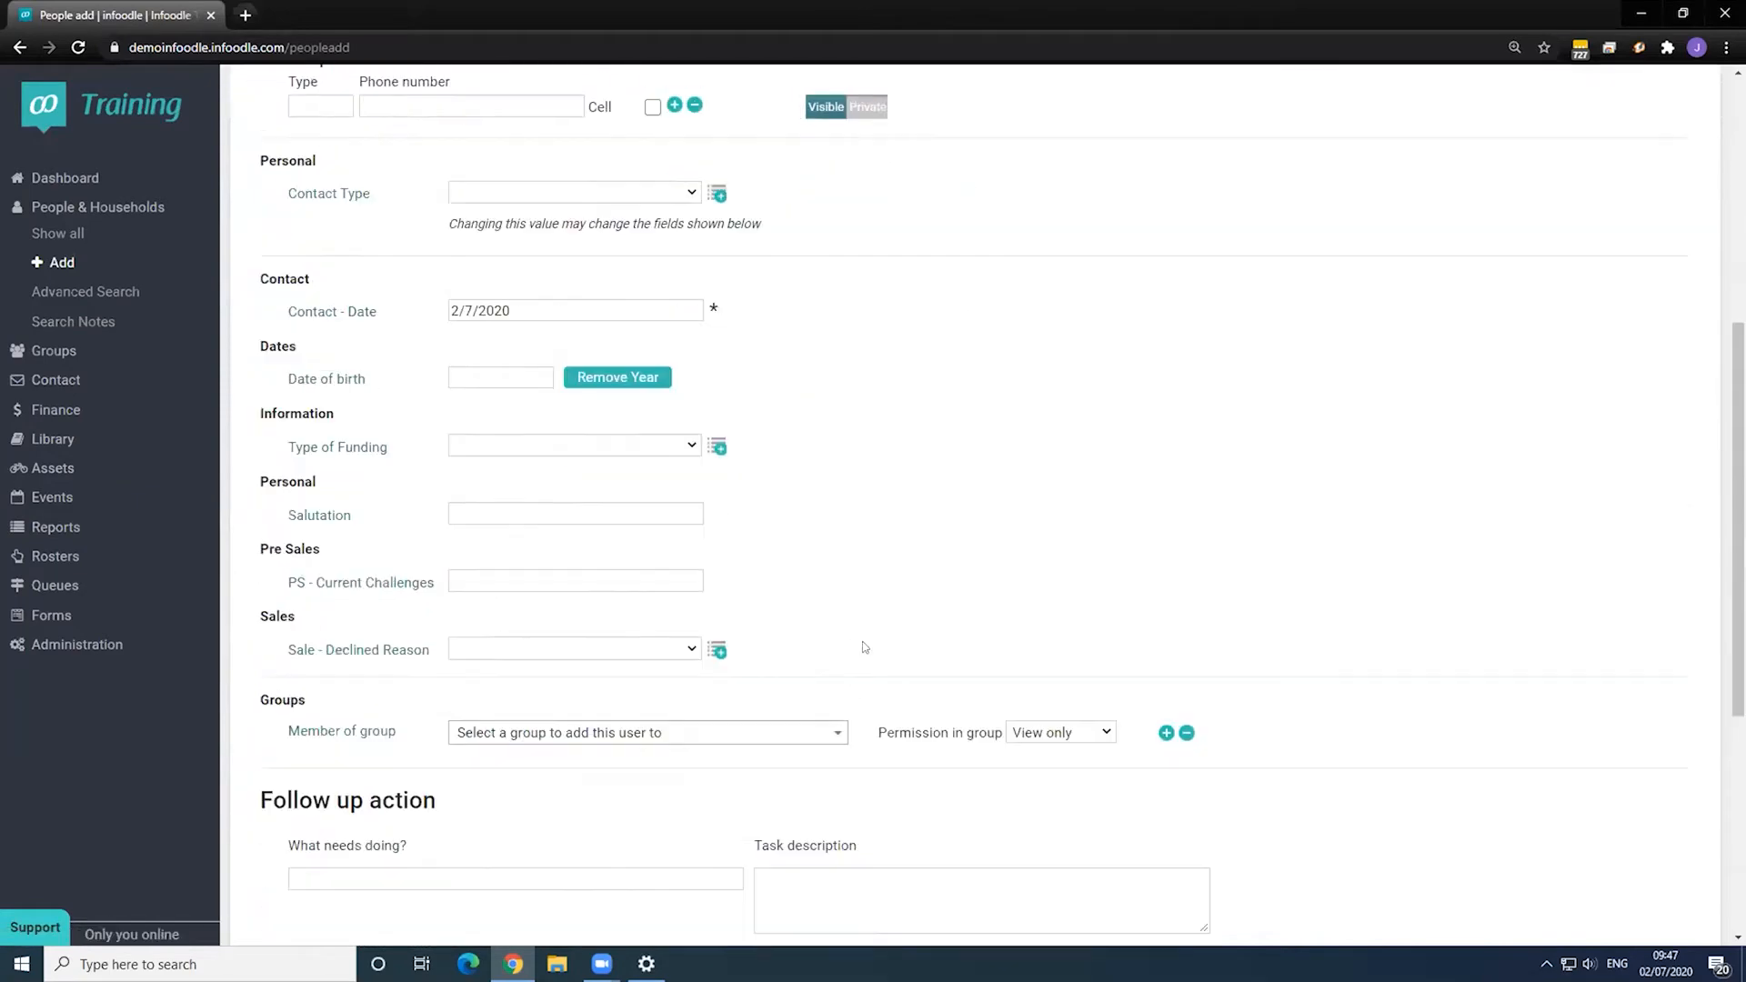
pyautogui.scroll(-4, 836, 635)
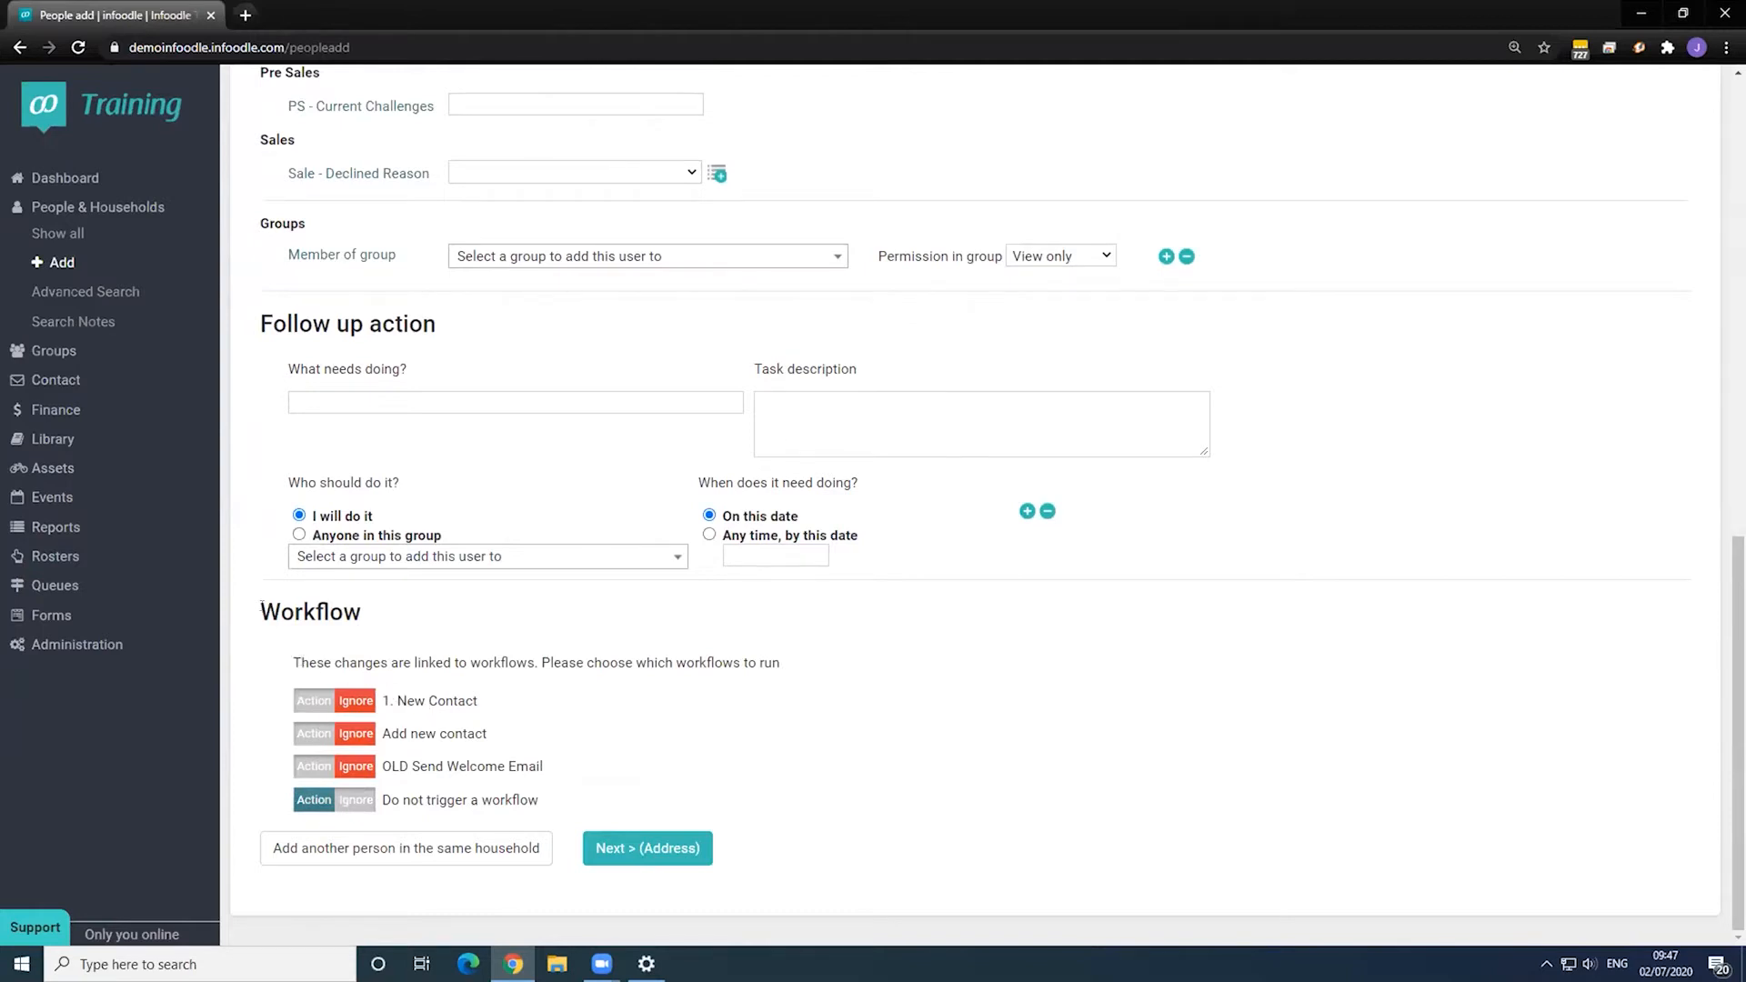
# - Set only Add new contact to Action, leave 1. New Contact on Ignore, and continue to Address
pyautogui.moveTo(261, 602); pyautogui.dragTo(380, 616)
pyautogui.click(380, 615)
pyautogui.click(322, 703)
pyautogui.click(347, 703)
pyautogui.click(328, 703)
pyautogui.click(348, 703)
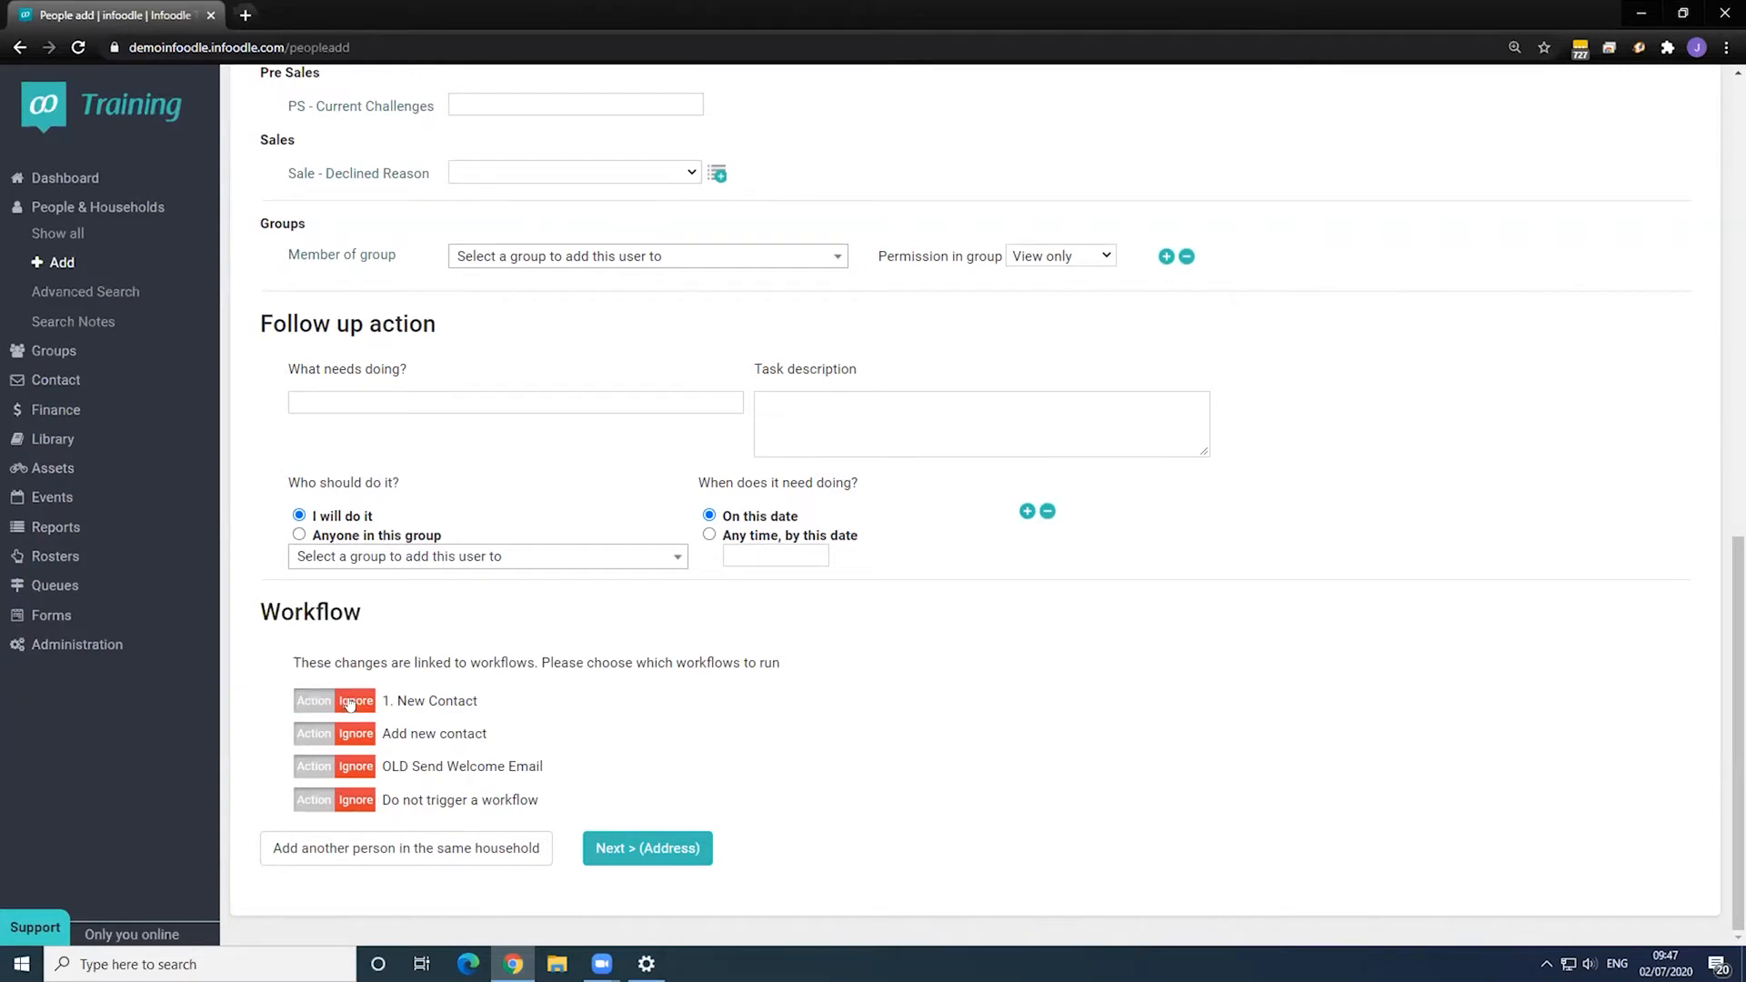
pyautogui.click(314, 734)
pyautogui.click(350, 736)
pyautogui.click(317, 736)
pyautogui.click(652, 850)
# - Name the household 'Workflow Home', tick Address unknown?, and save the new contact
pyautogui.click(671, 848)
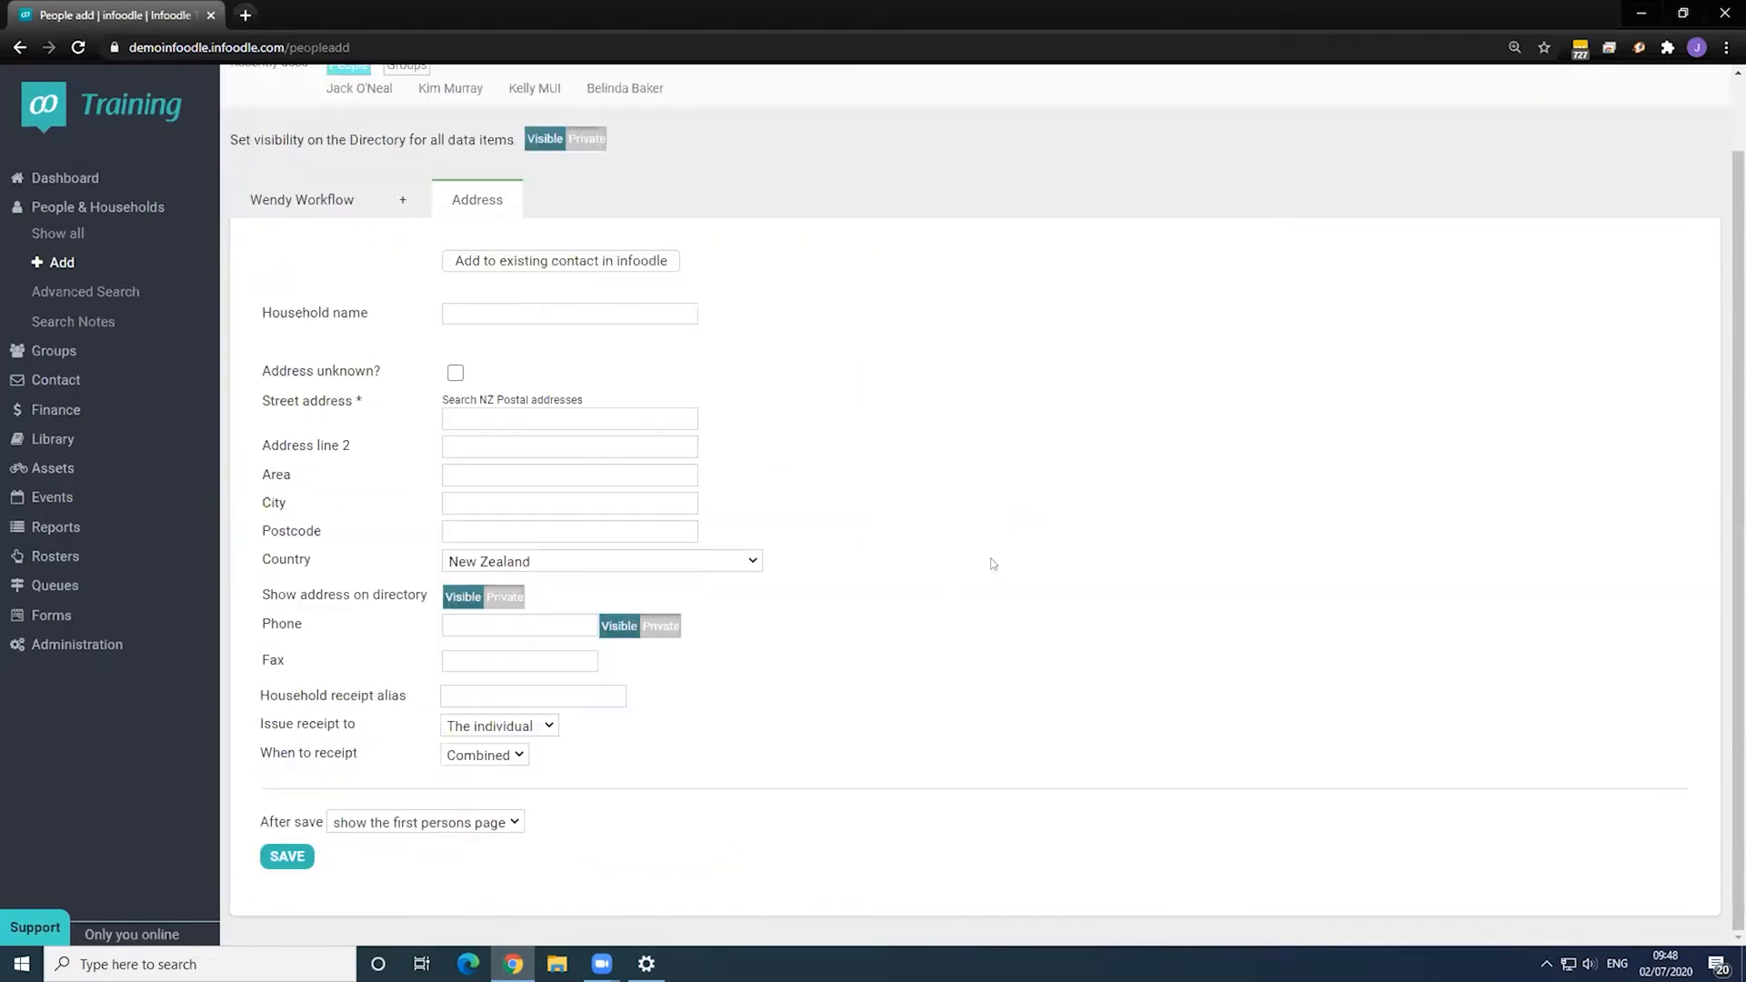
pyautogui.click(492, 317)
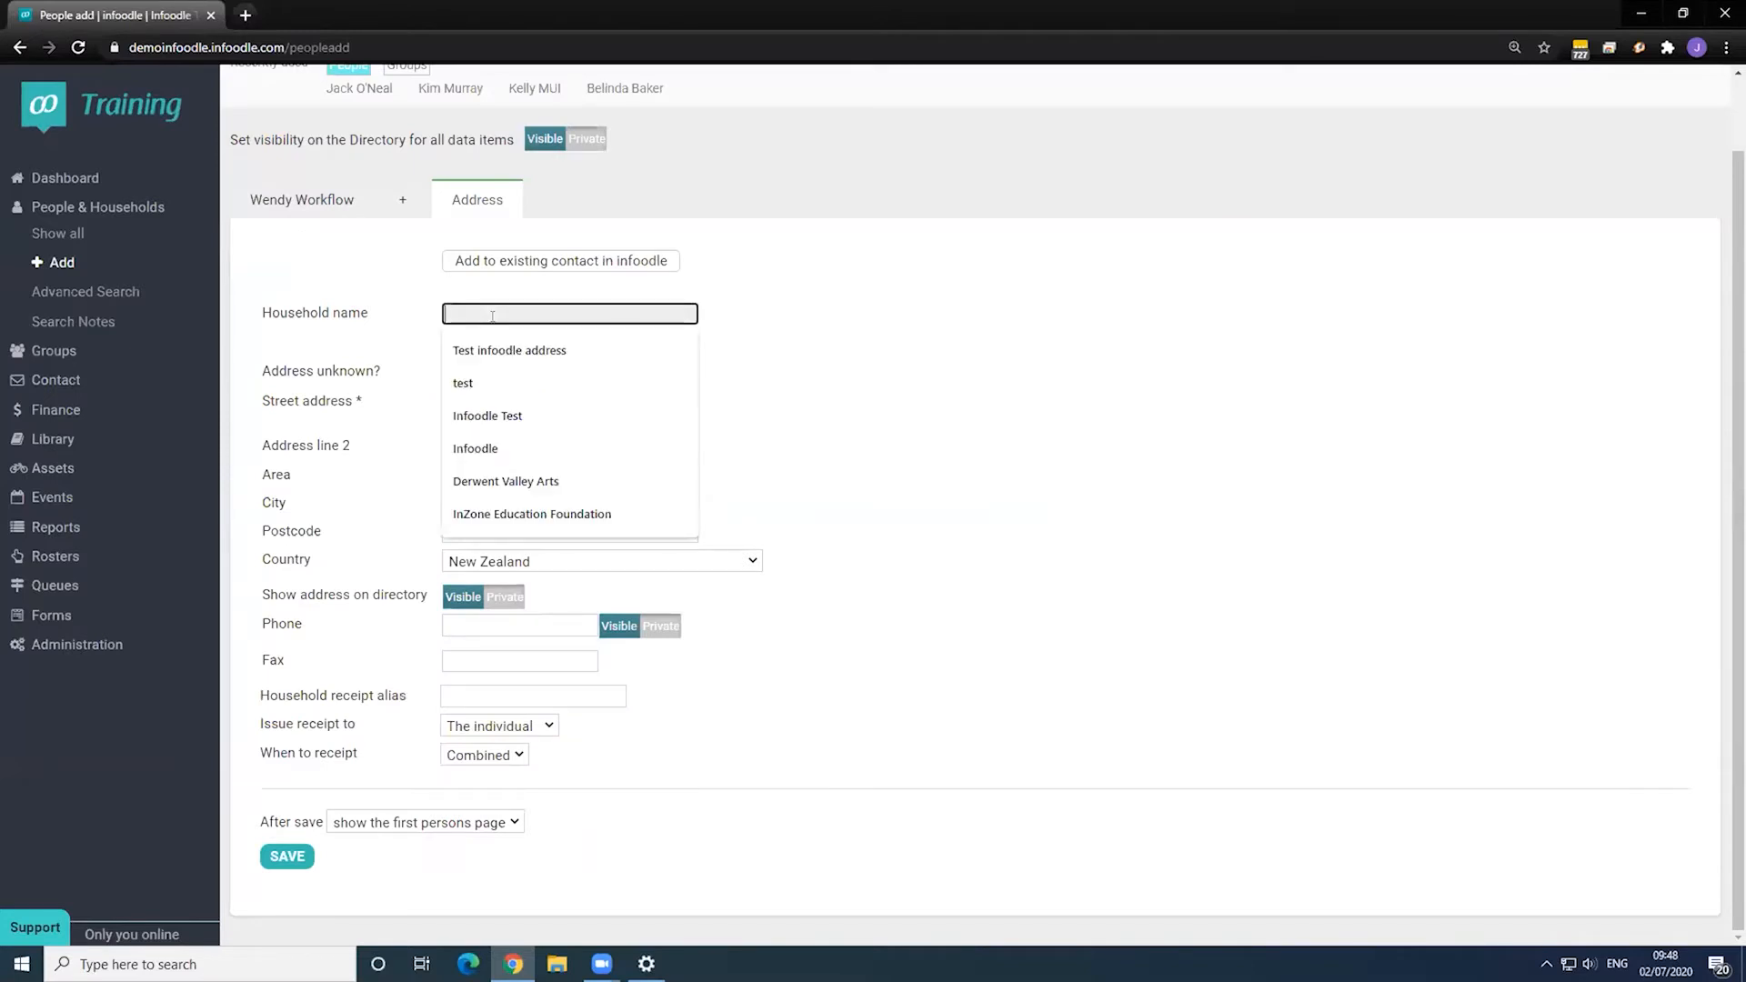
pyautogui.write('Workflow H')
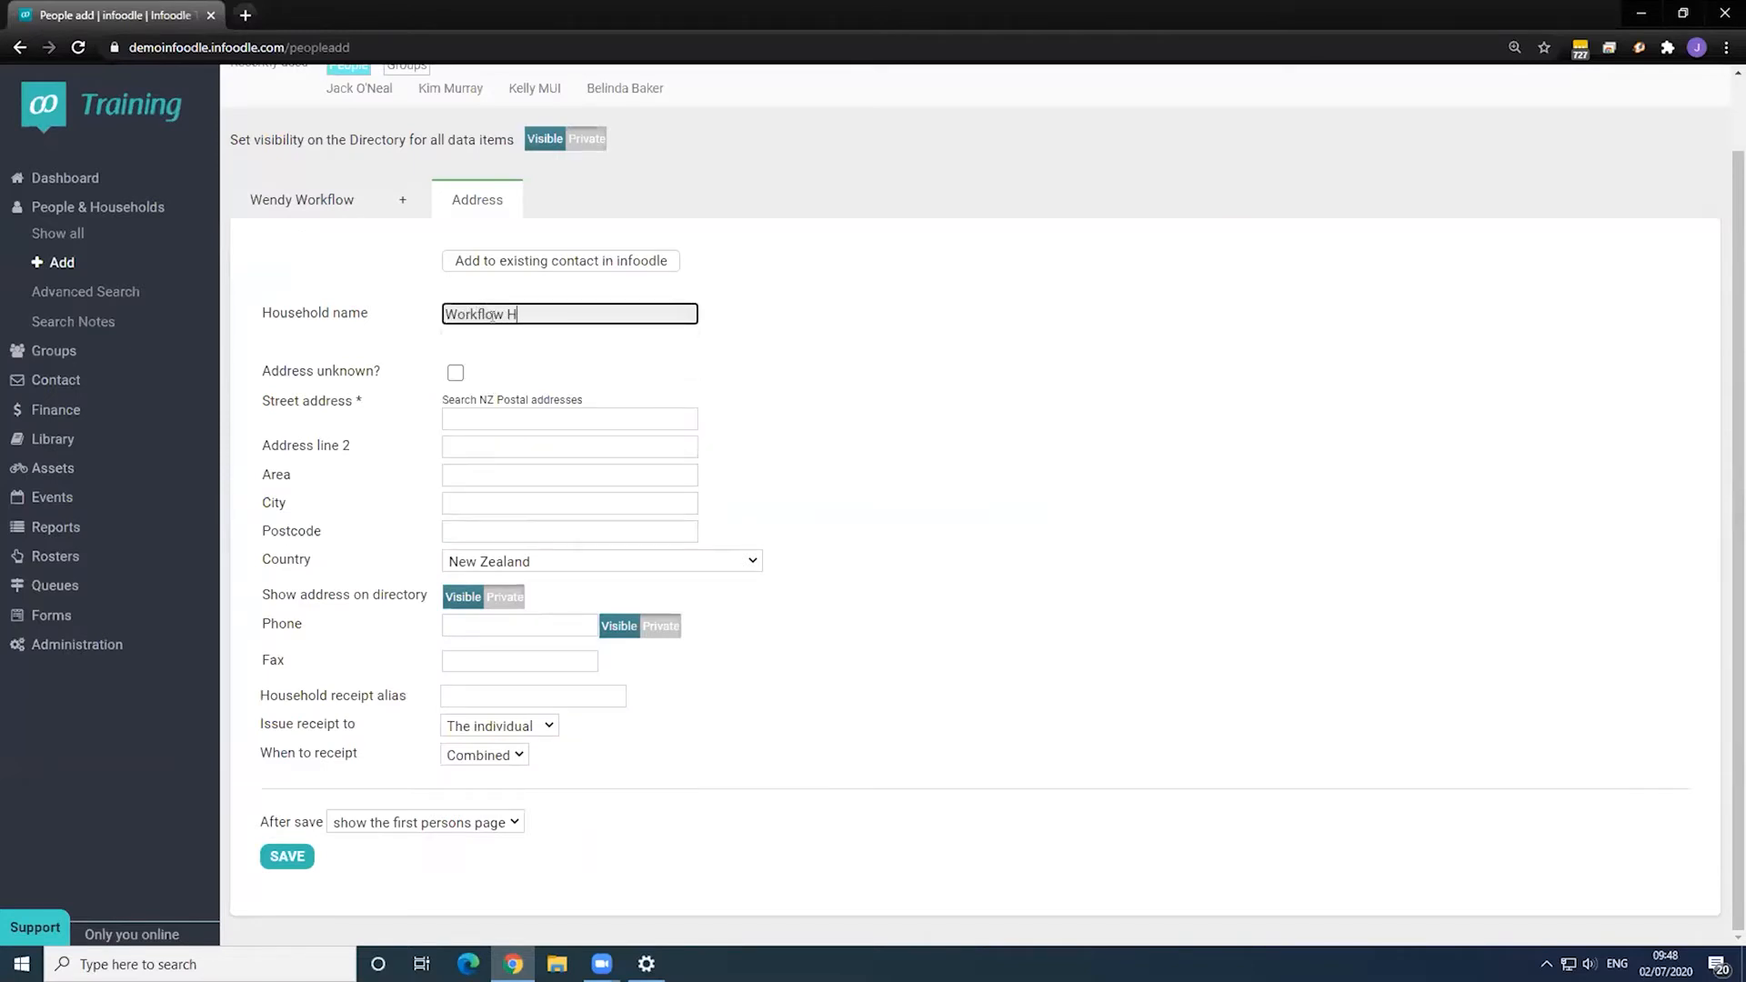
pyautogui.write('ome')
pyautogui.click(456, 373)
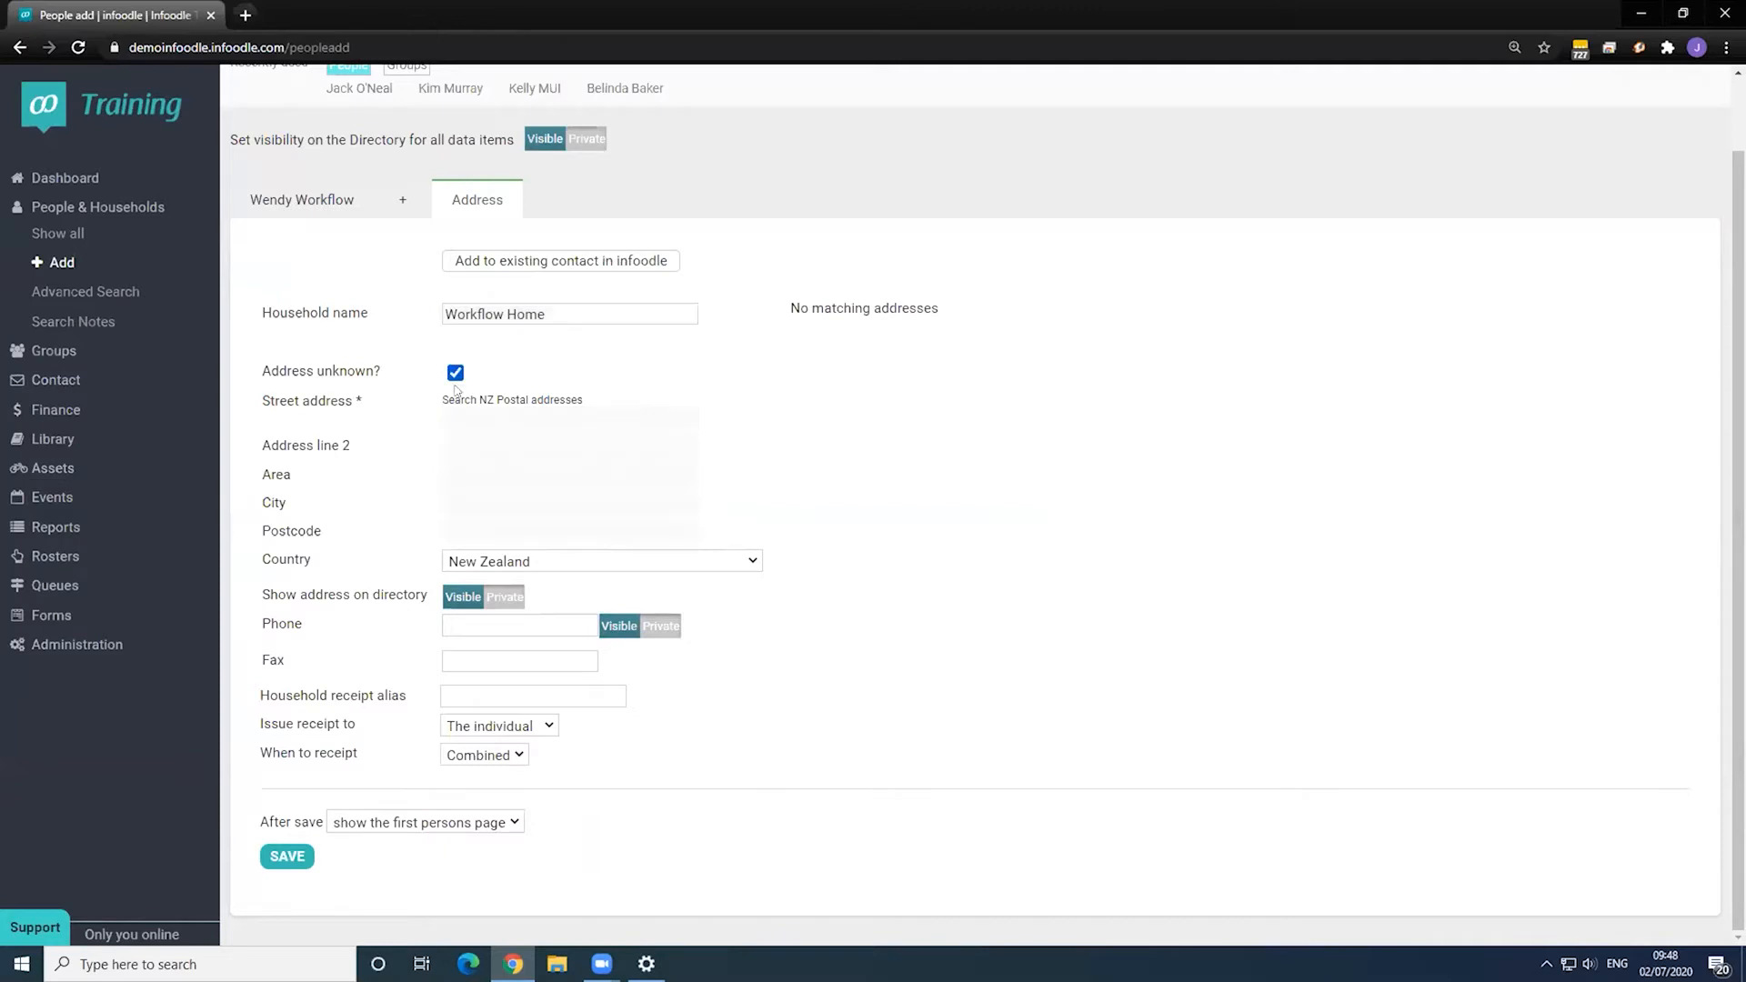
pyautogui.click(287, 855)
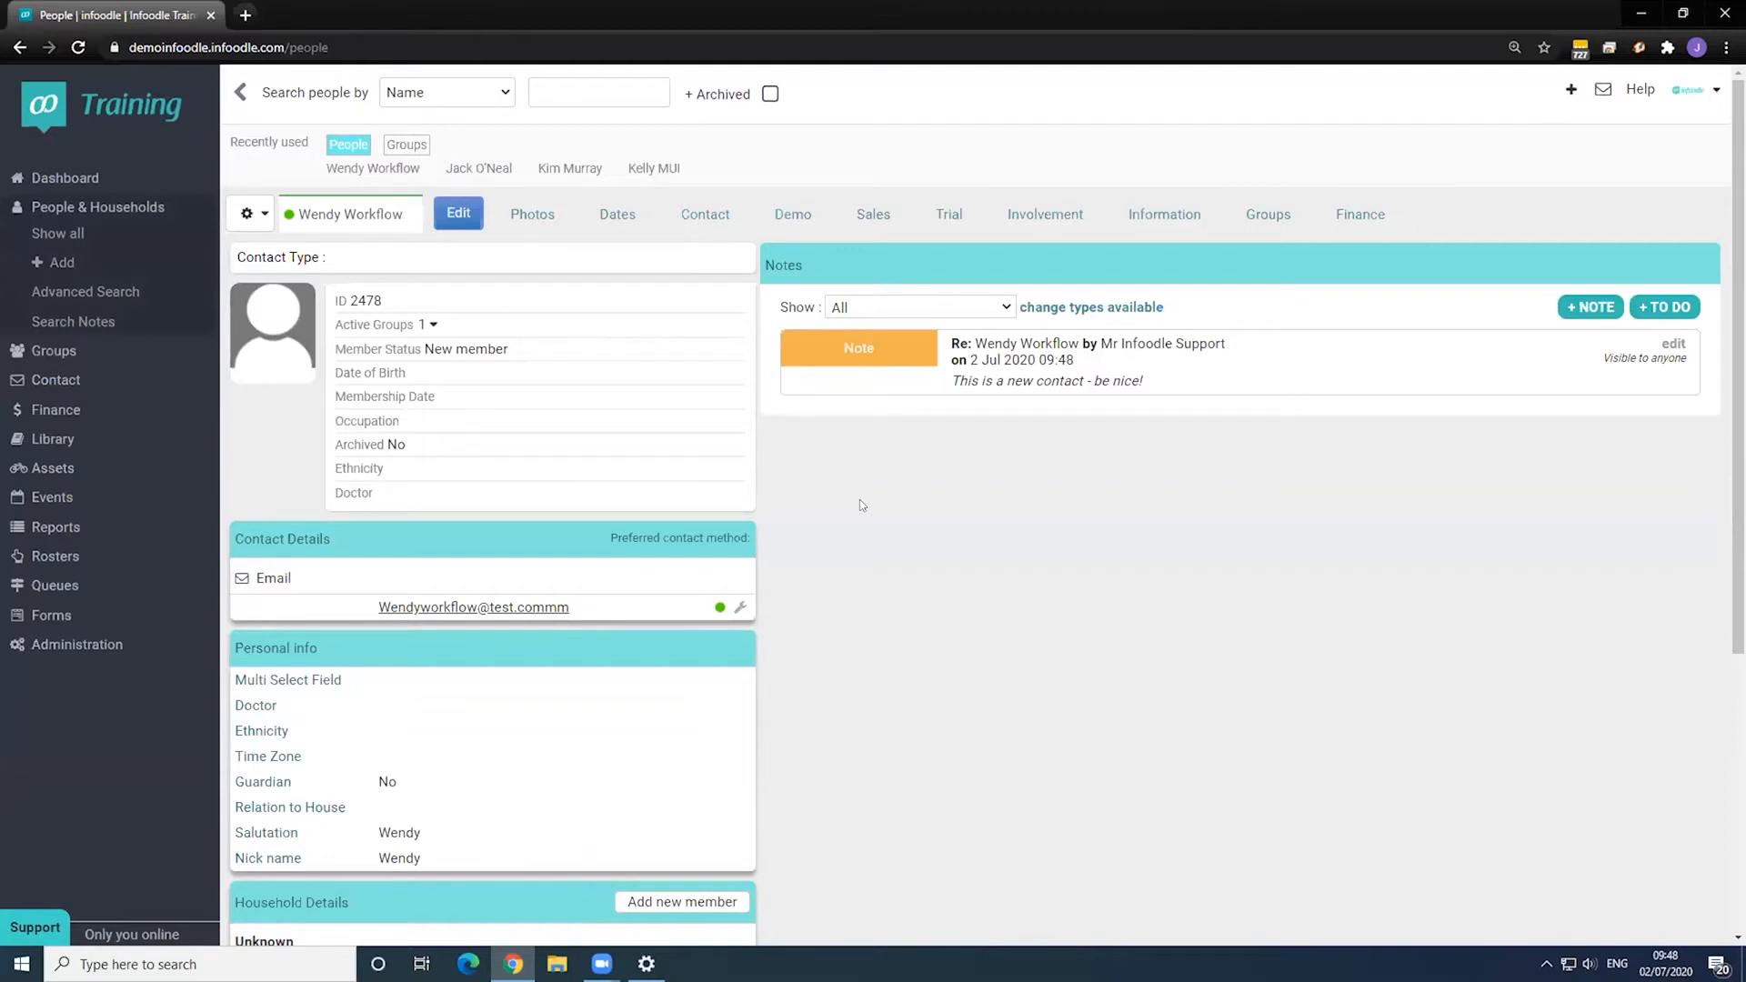
# - Check the new-contact note and the Member Status of New member on the Involvement tab
pyautogui.moveTo(952, 381); pyautogui.dragTo(1170, 389)
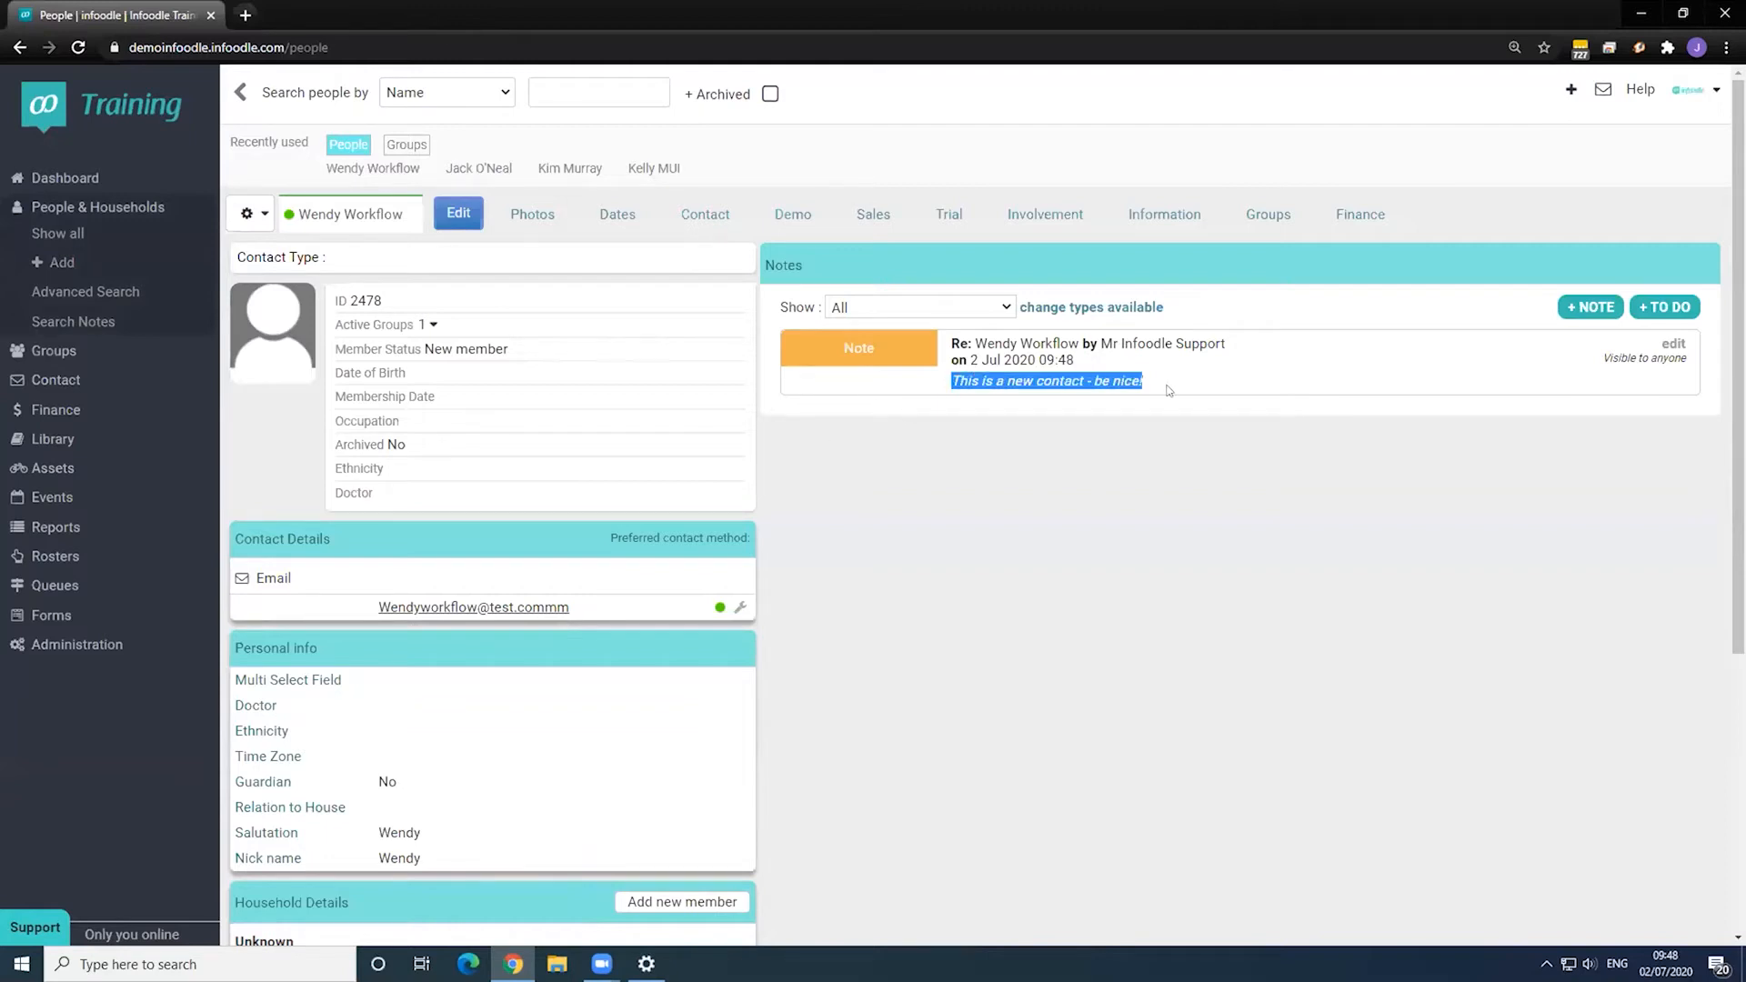
pyautogui.click(1153, 378)
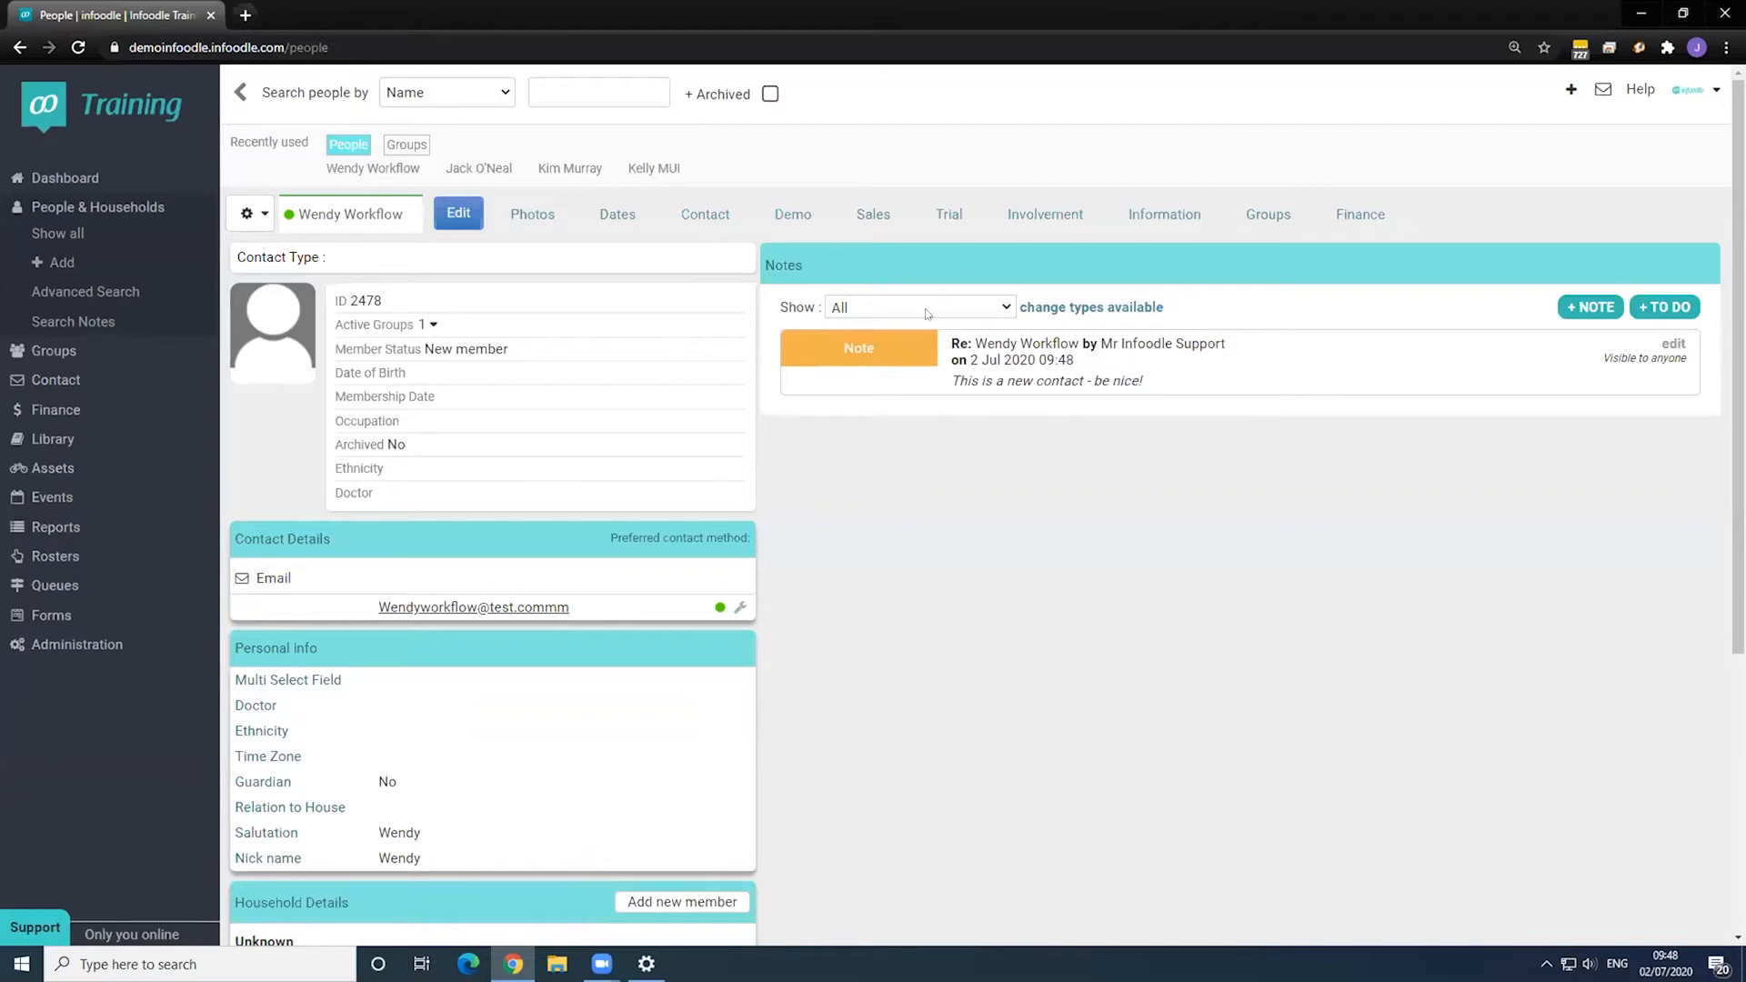
pyautogui.click(1069, 213)
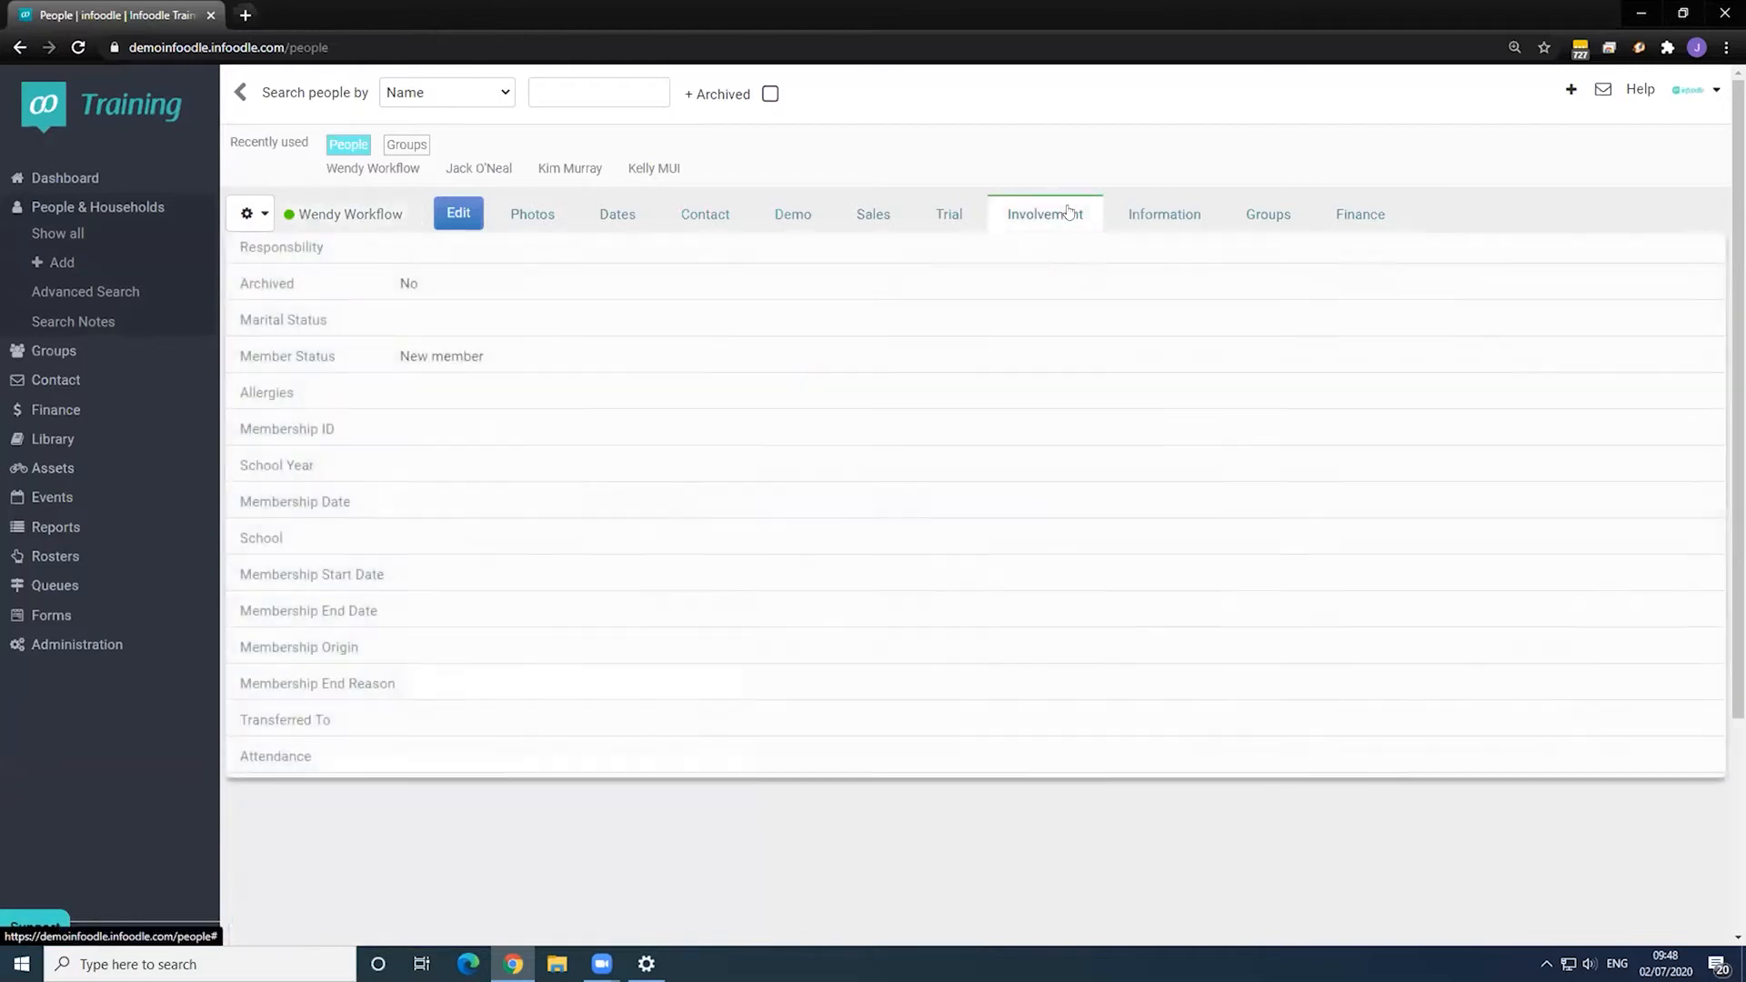
pyautogui.moveTo(239, 356); pyautogui.dragTo(504, 358)
pyautogui.click(401, 356)
pyautogui.click(503, 357)
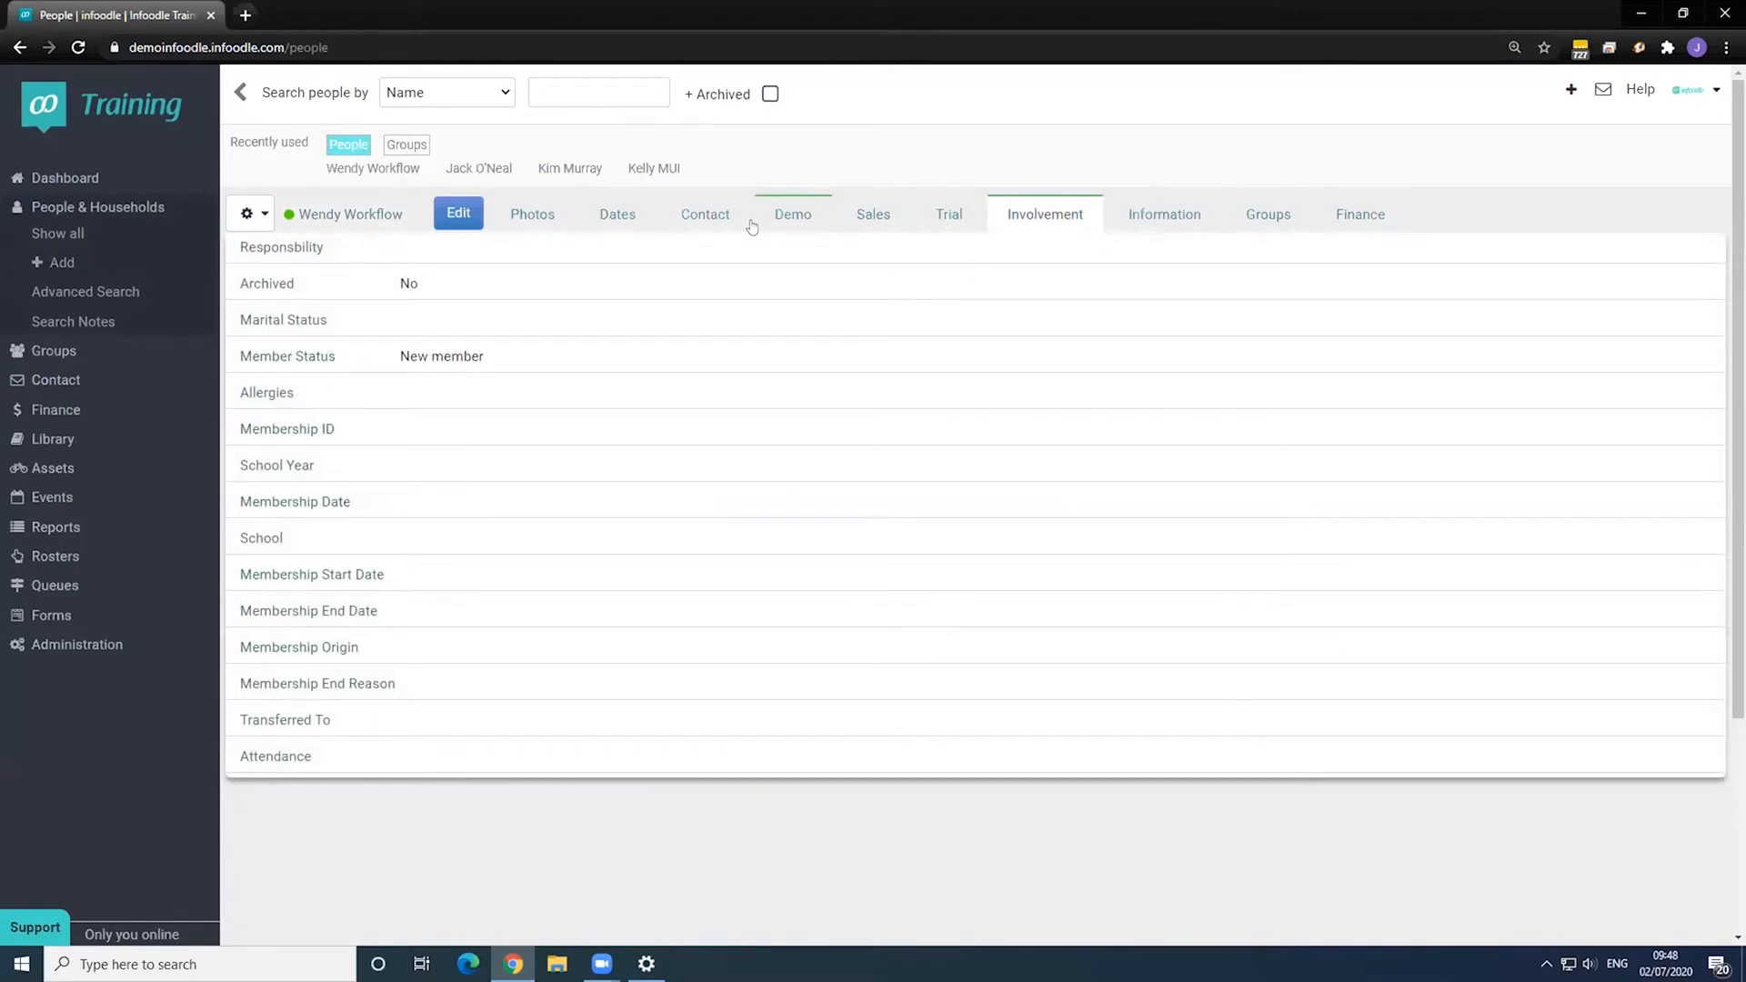
# - View the contact's History and inspect the queued New Contact - Welcome Email message
pyautogui.click(245, 219)
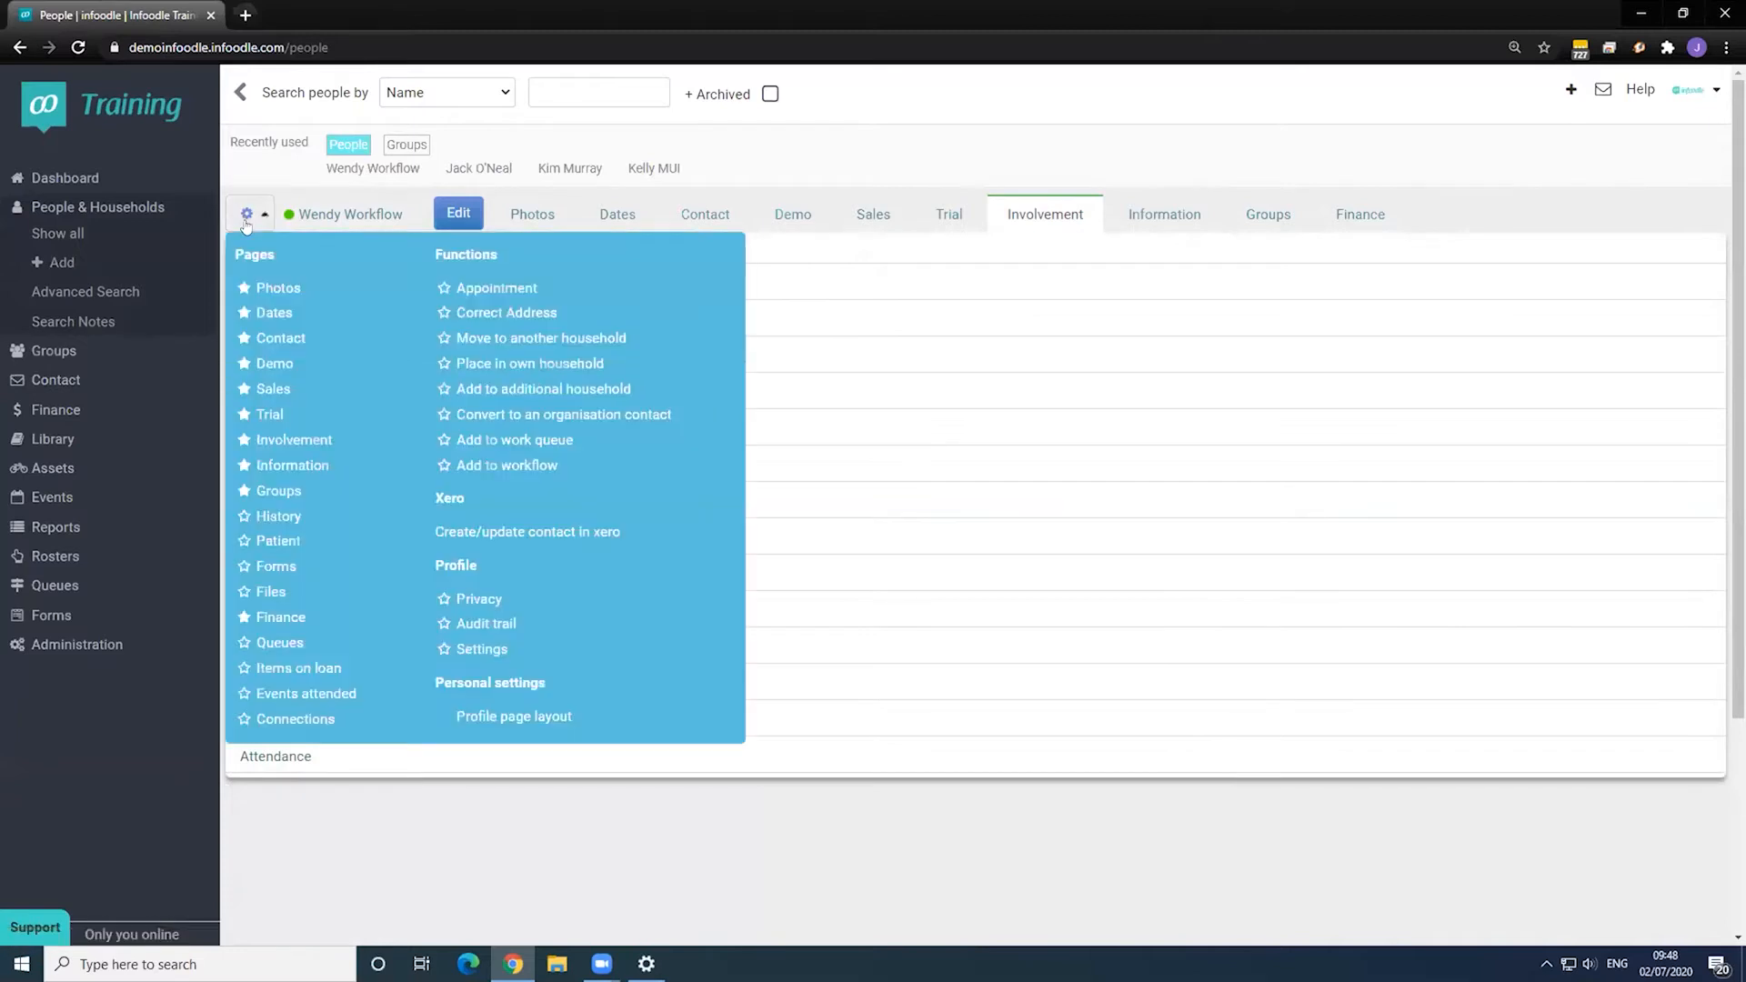
pyautogui.click(278, 516)
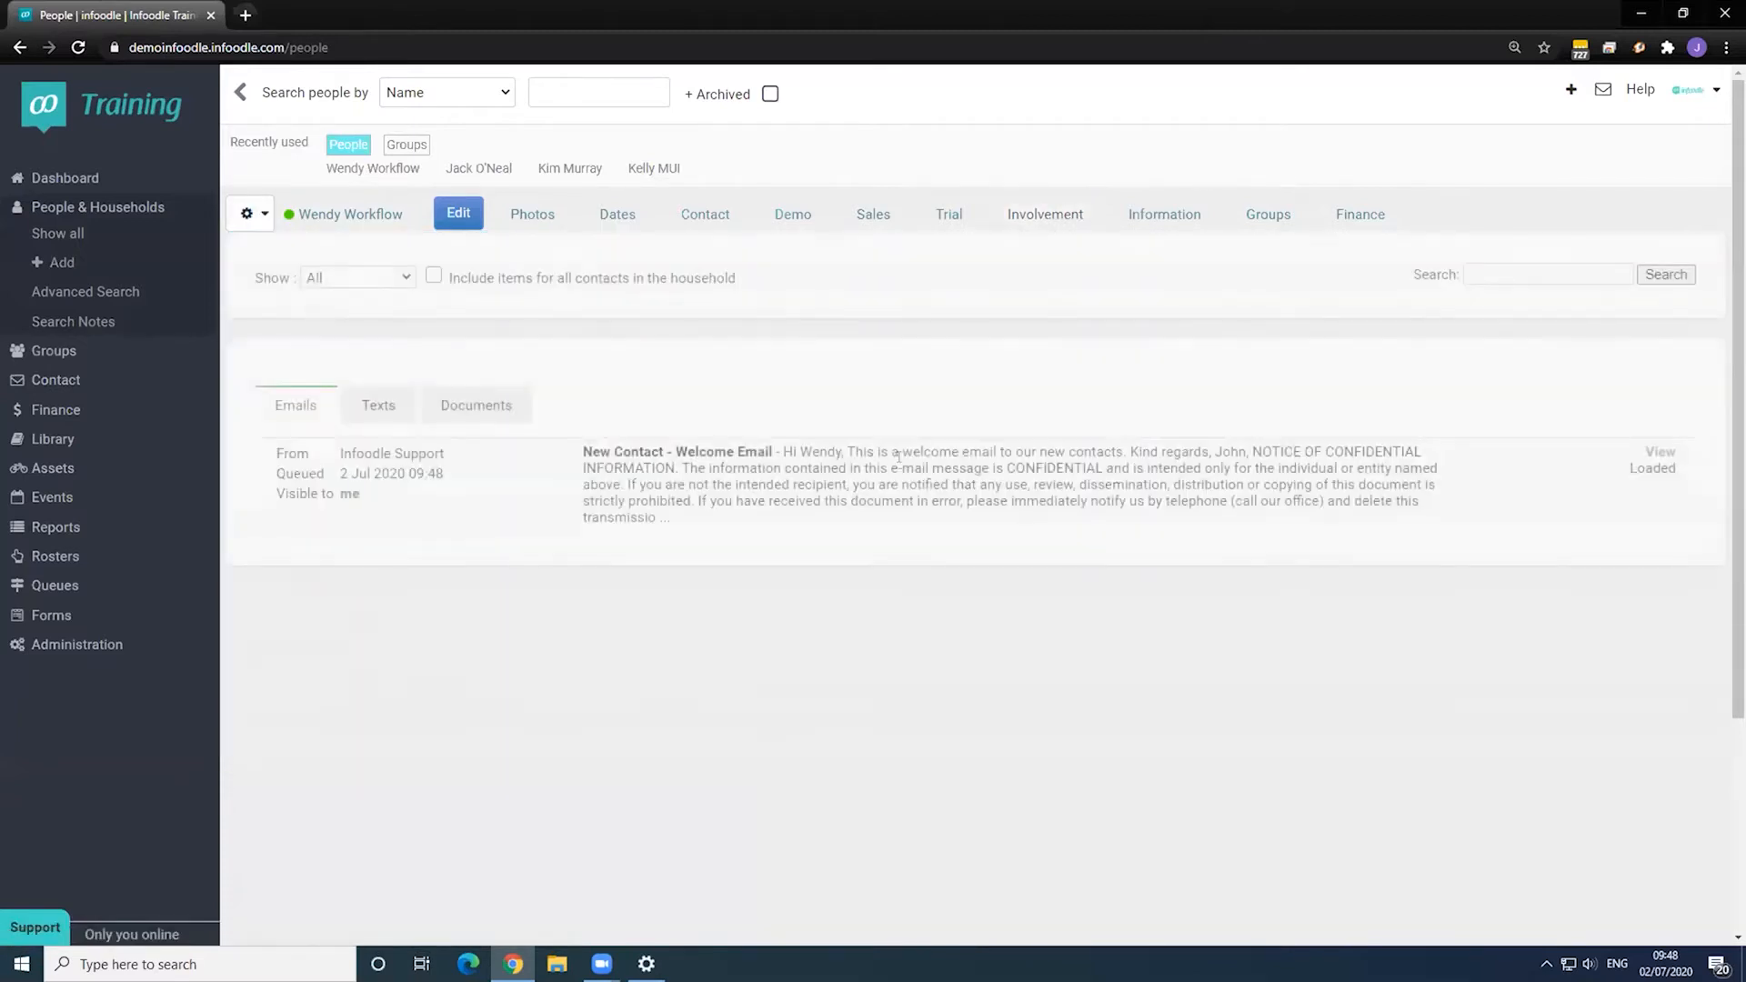
pyautogui.moveTo(611, 452); pyautogui.dragTo(831, 505)
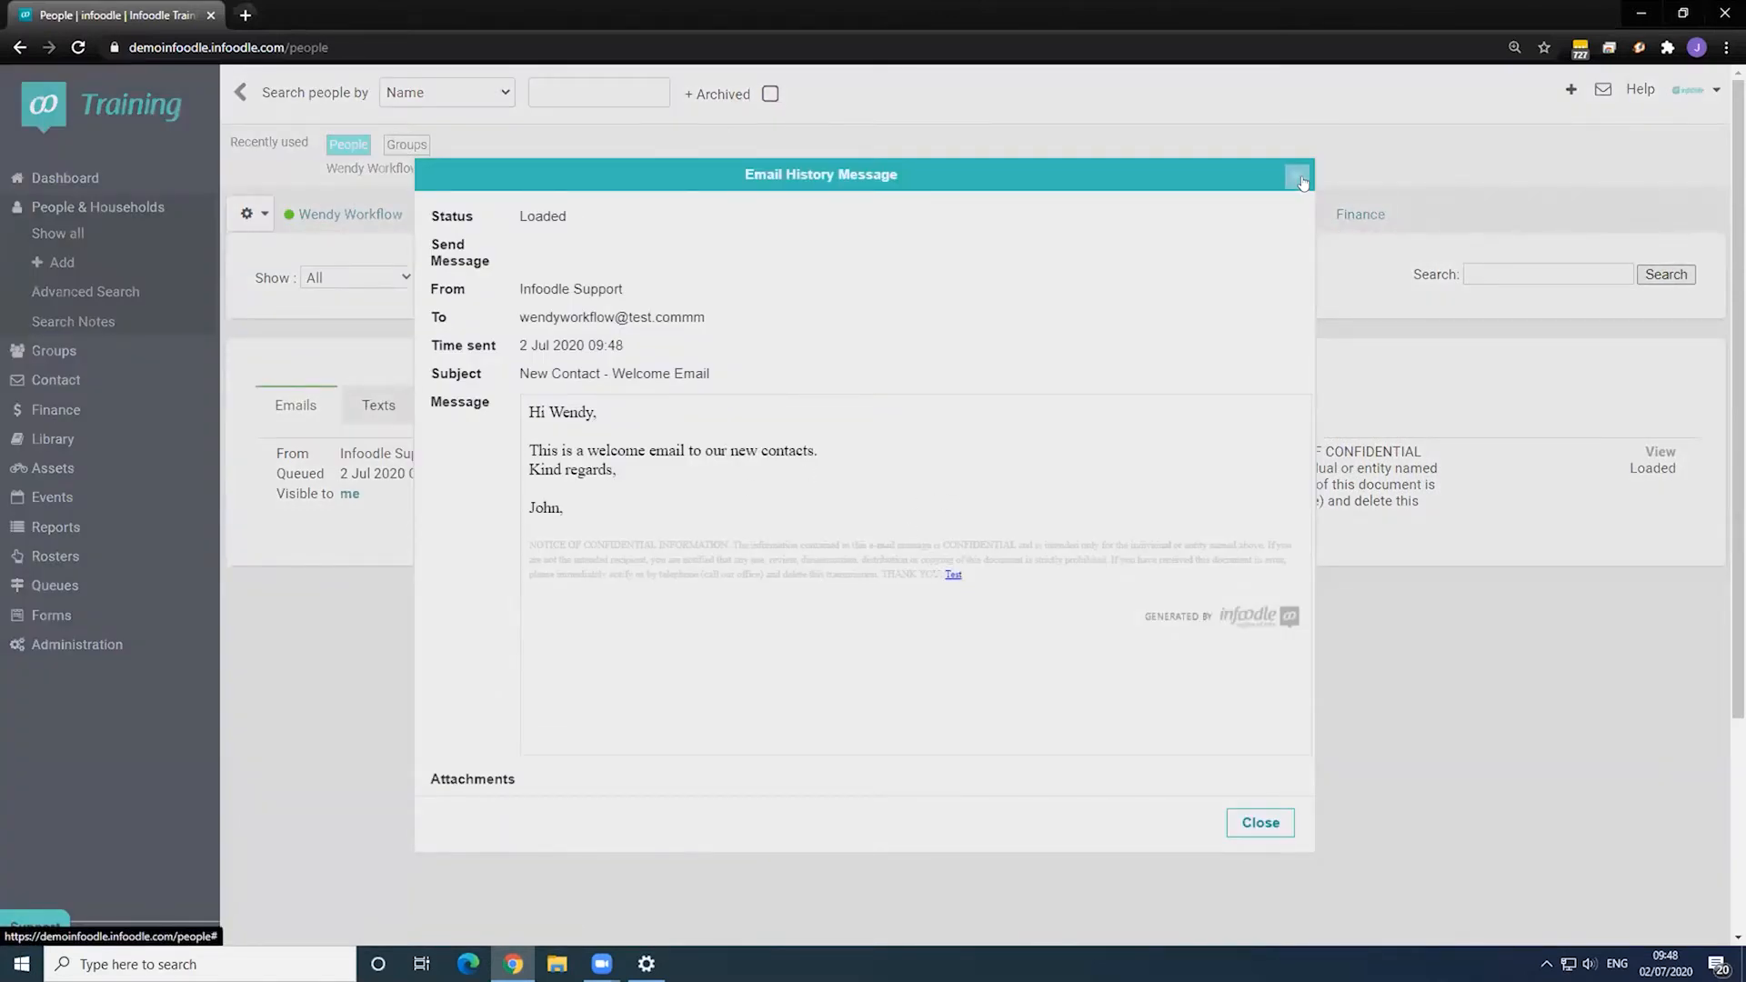
pyautogui.click(1300, 179)
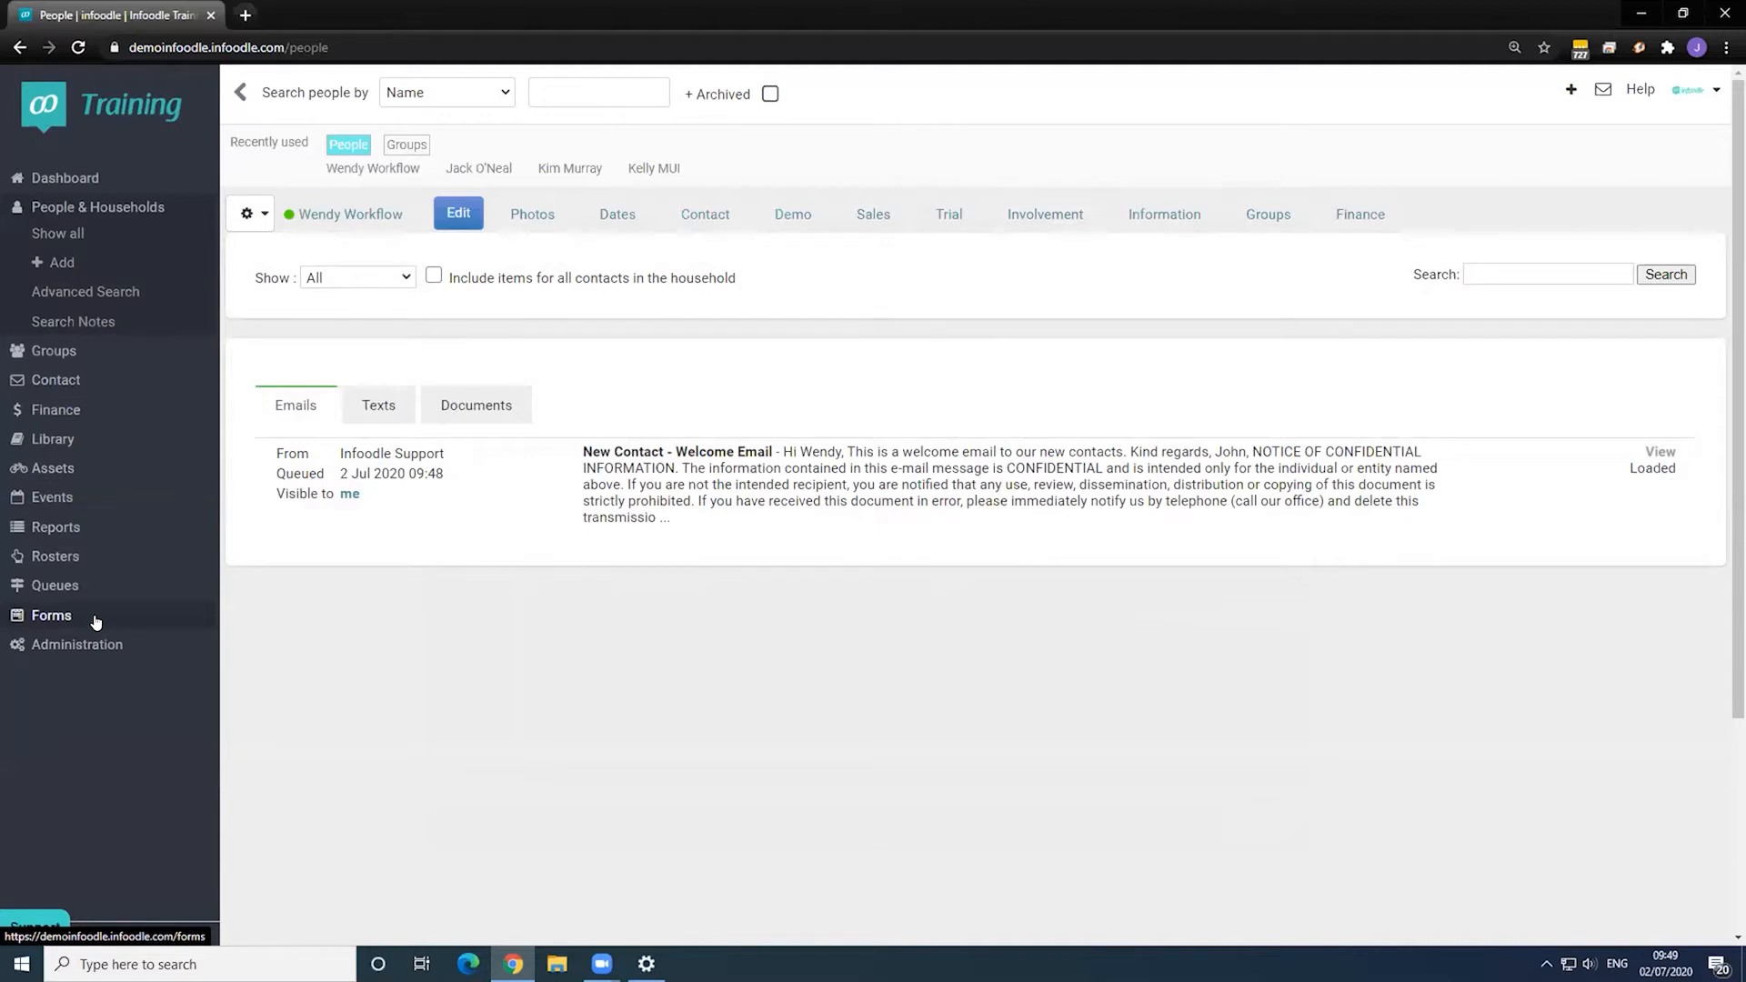
# - Go to the Form List and open the public New Donor Form link
pyautogui.click(96, 622)
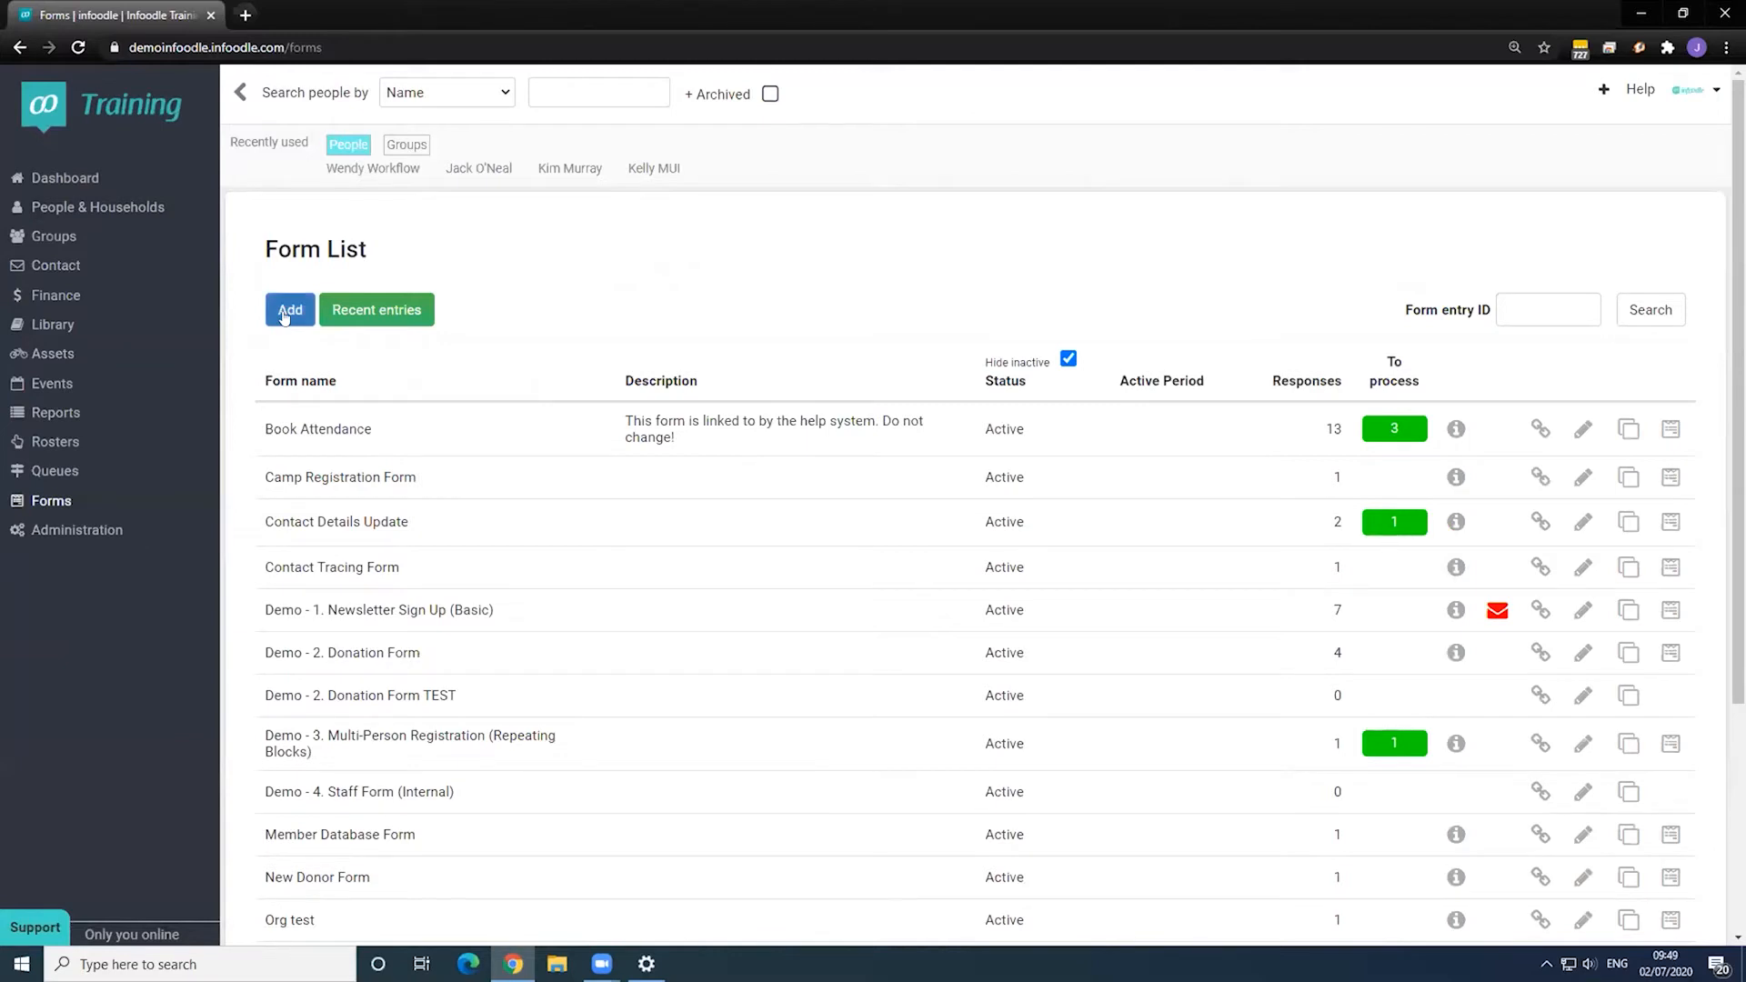
pyautogui.scroll(-1, 643, 523)
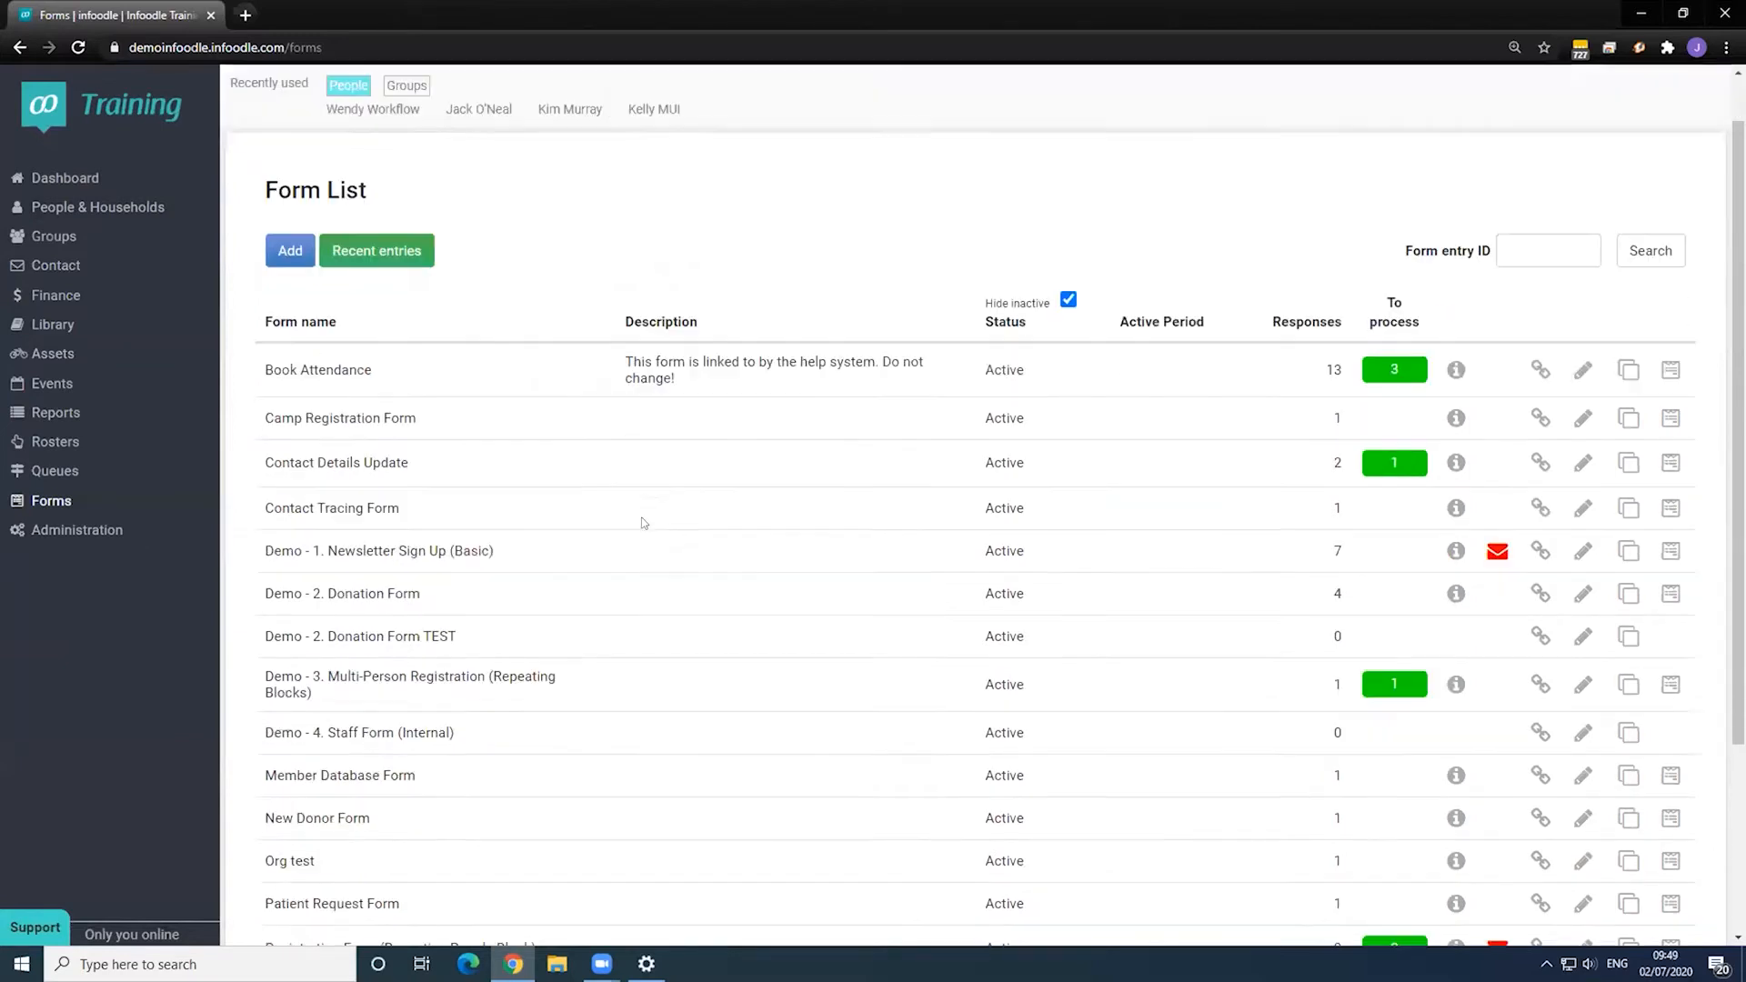
pyautogui.scroll(-1, 643, 523)
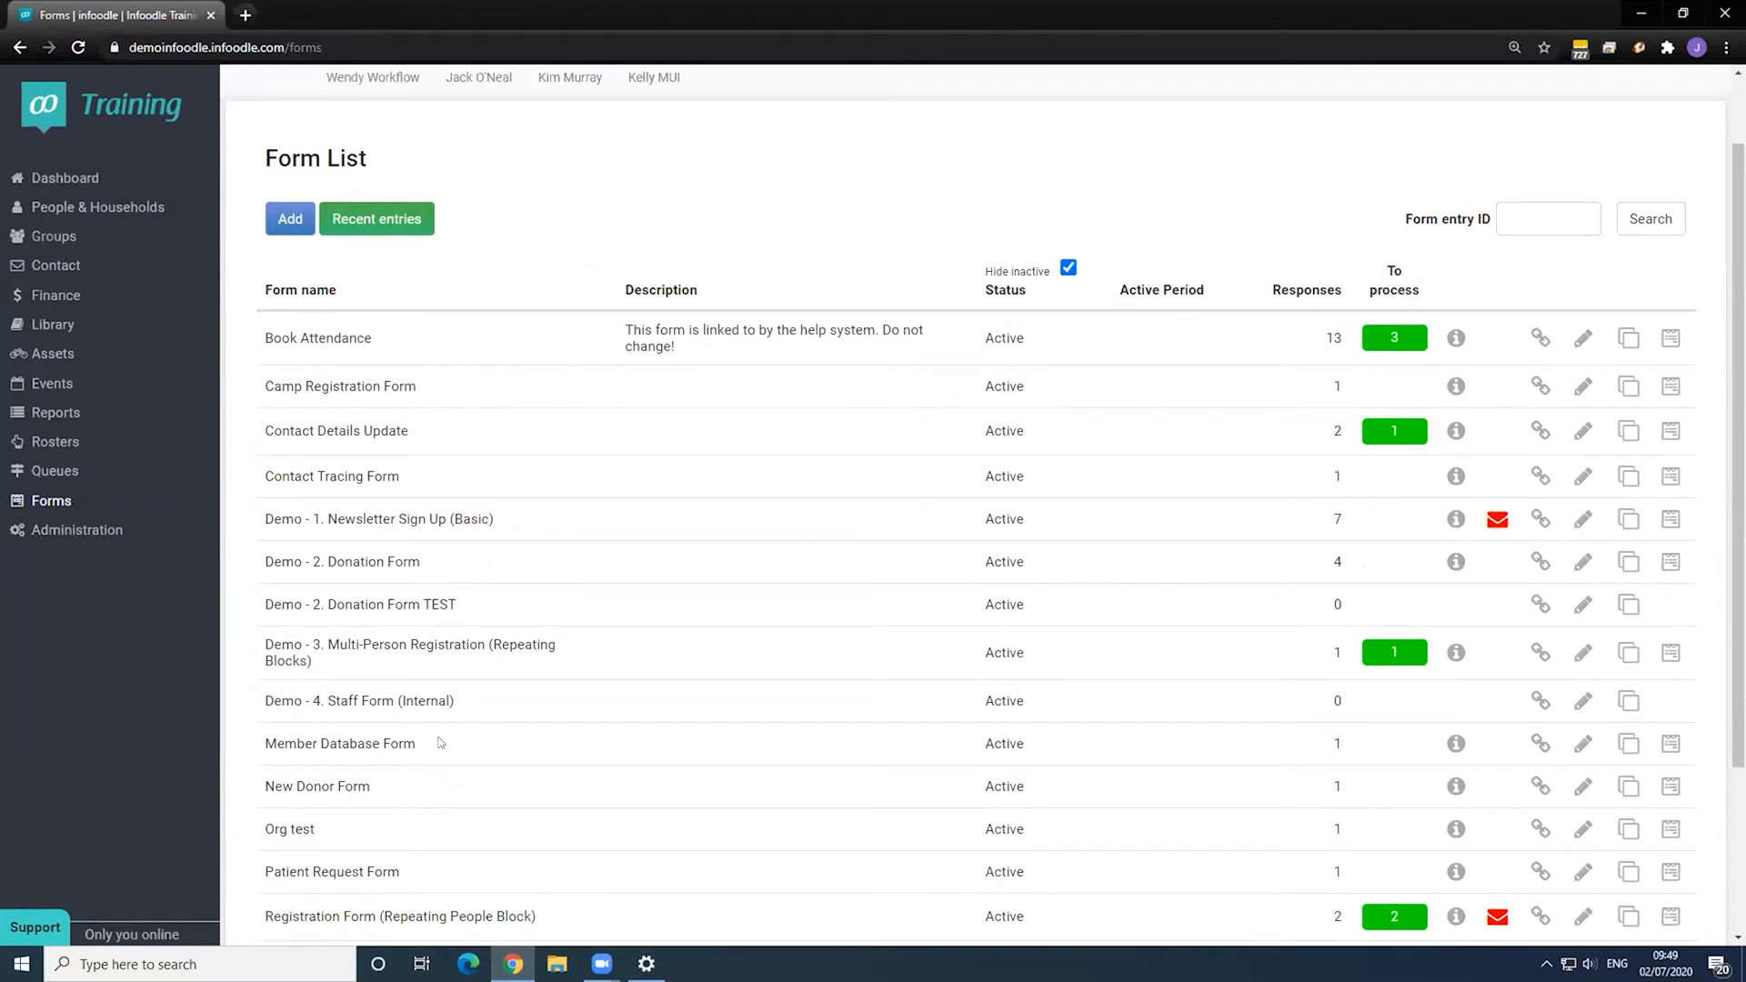
pyautogui.moveTo(305, 787); pyautogui.dragTo(470, 791)
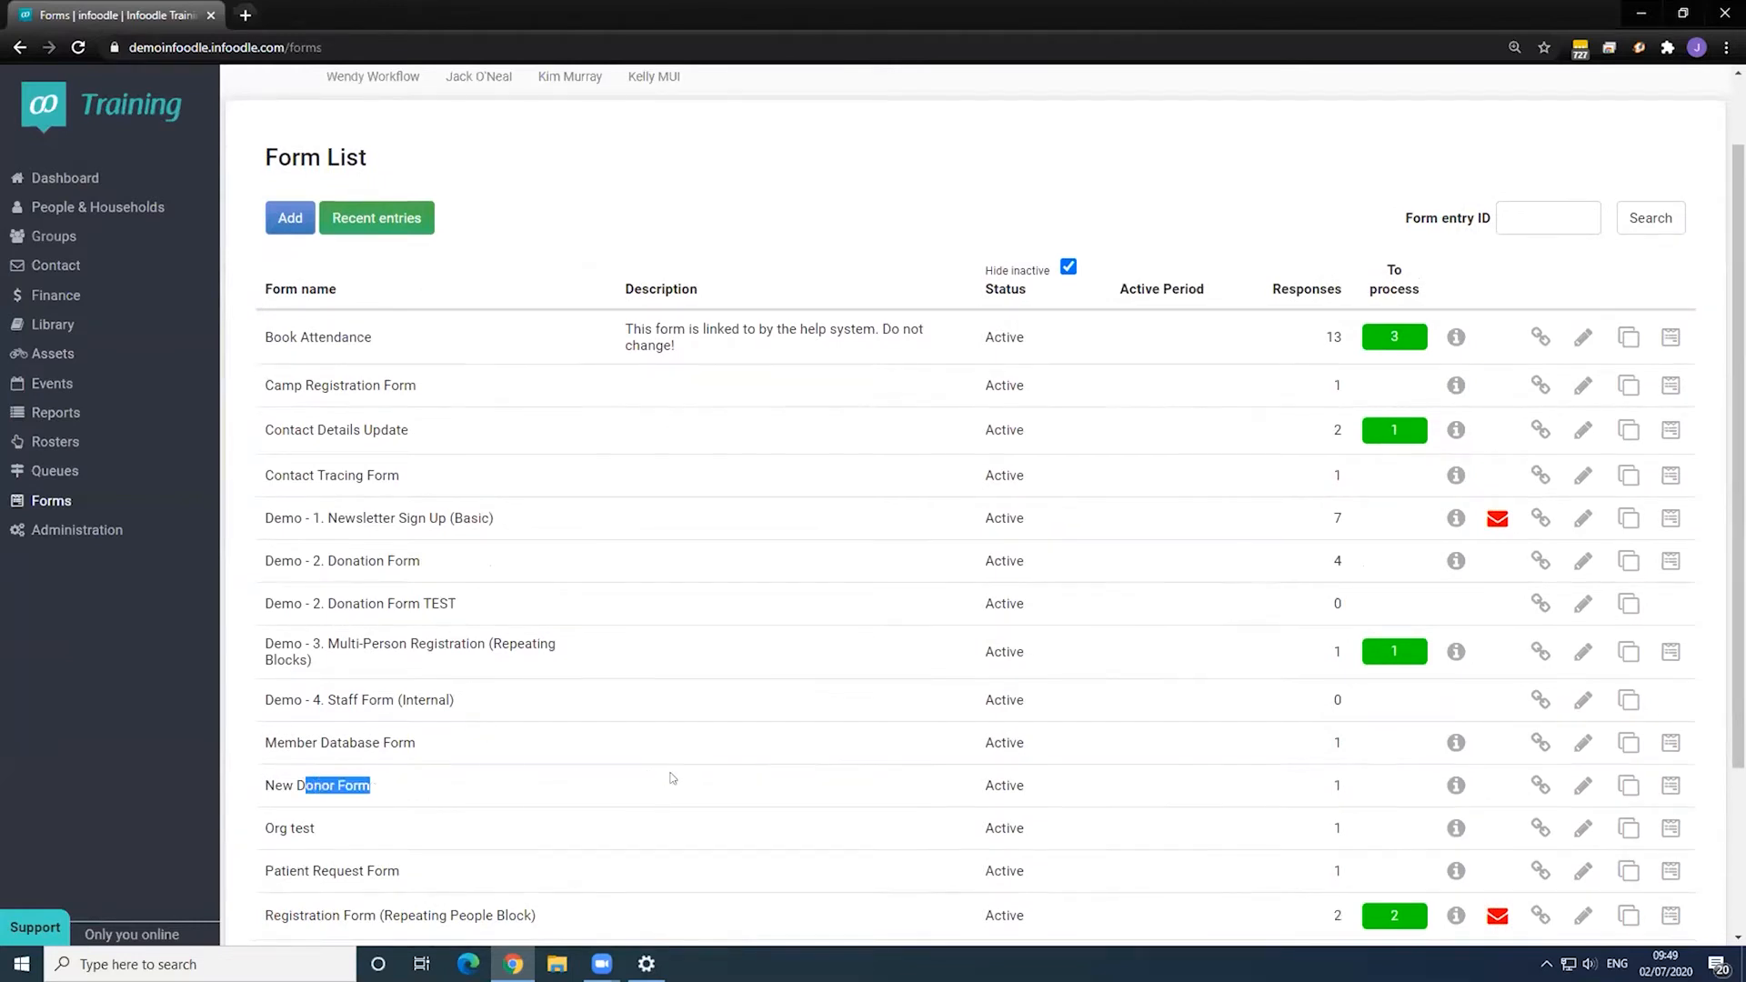
pyautogui.scroll(-2, 631, 781)
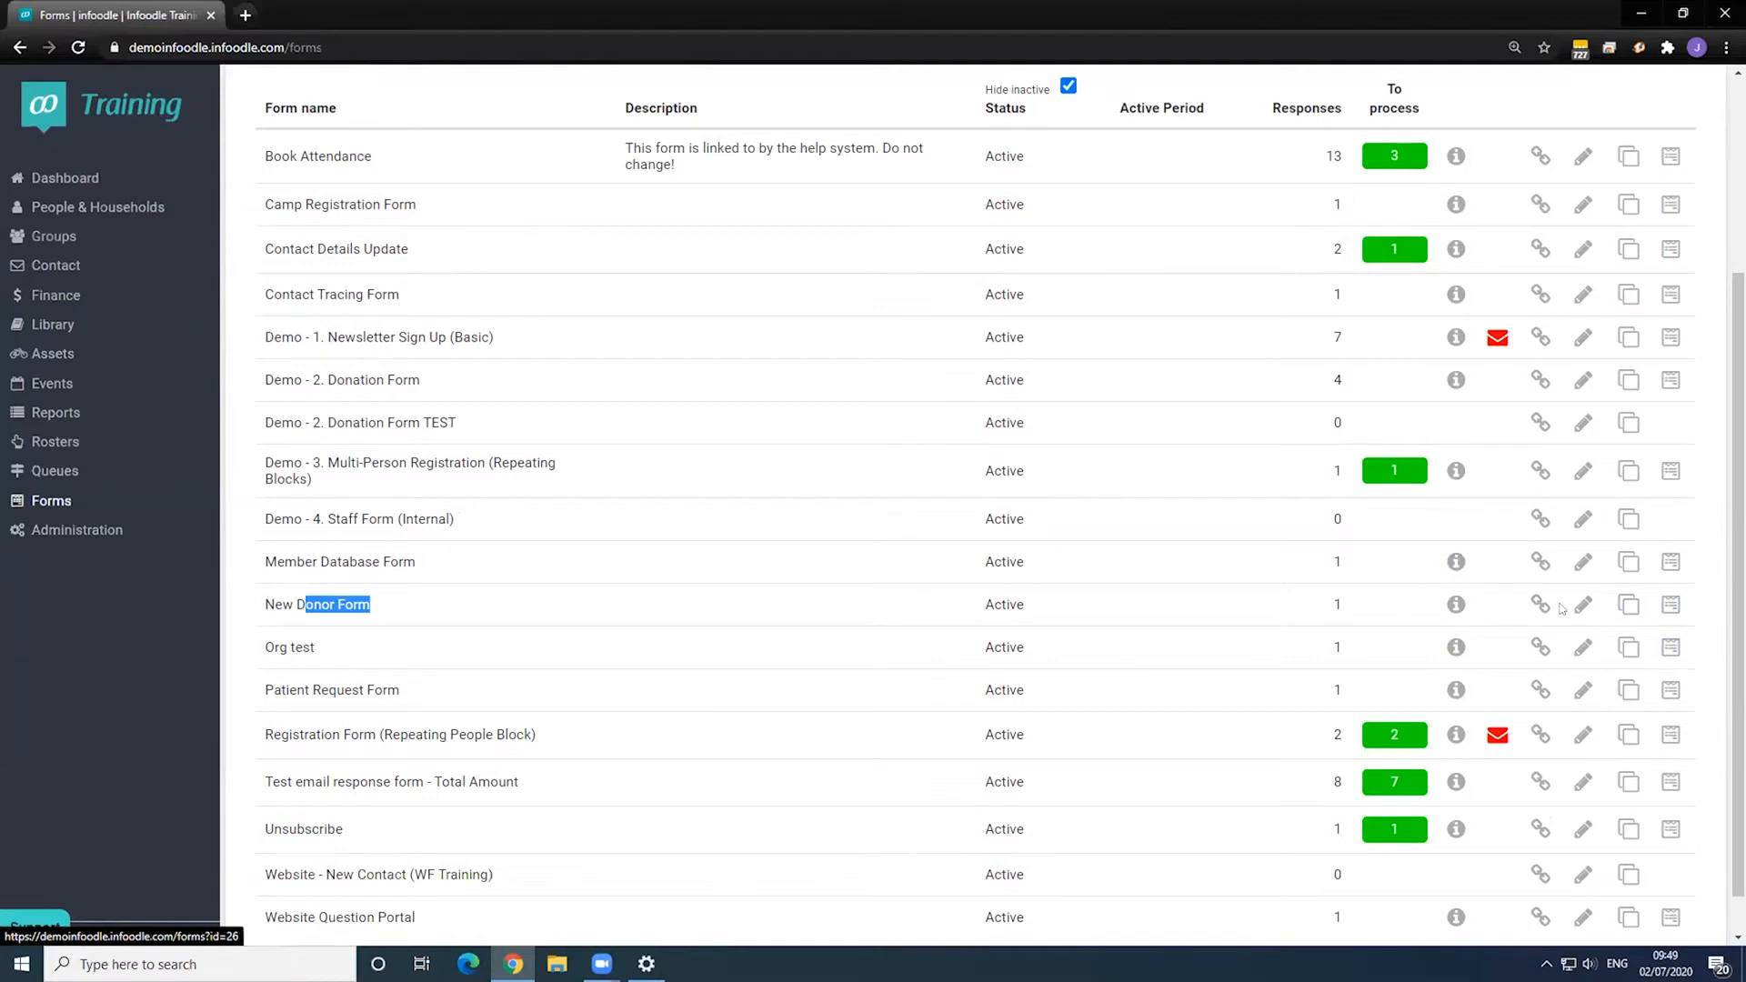
pyautogui.click(1539, 604)
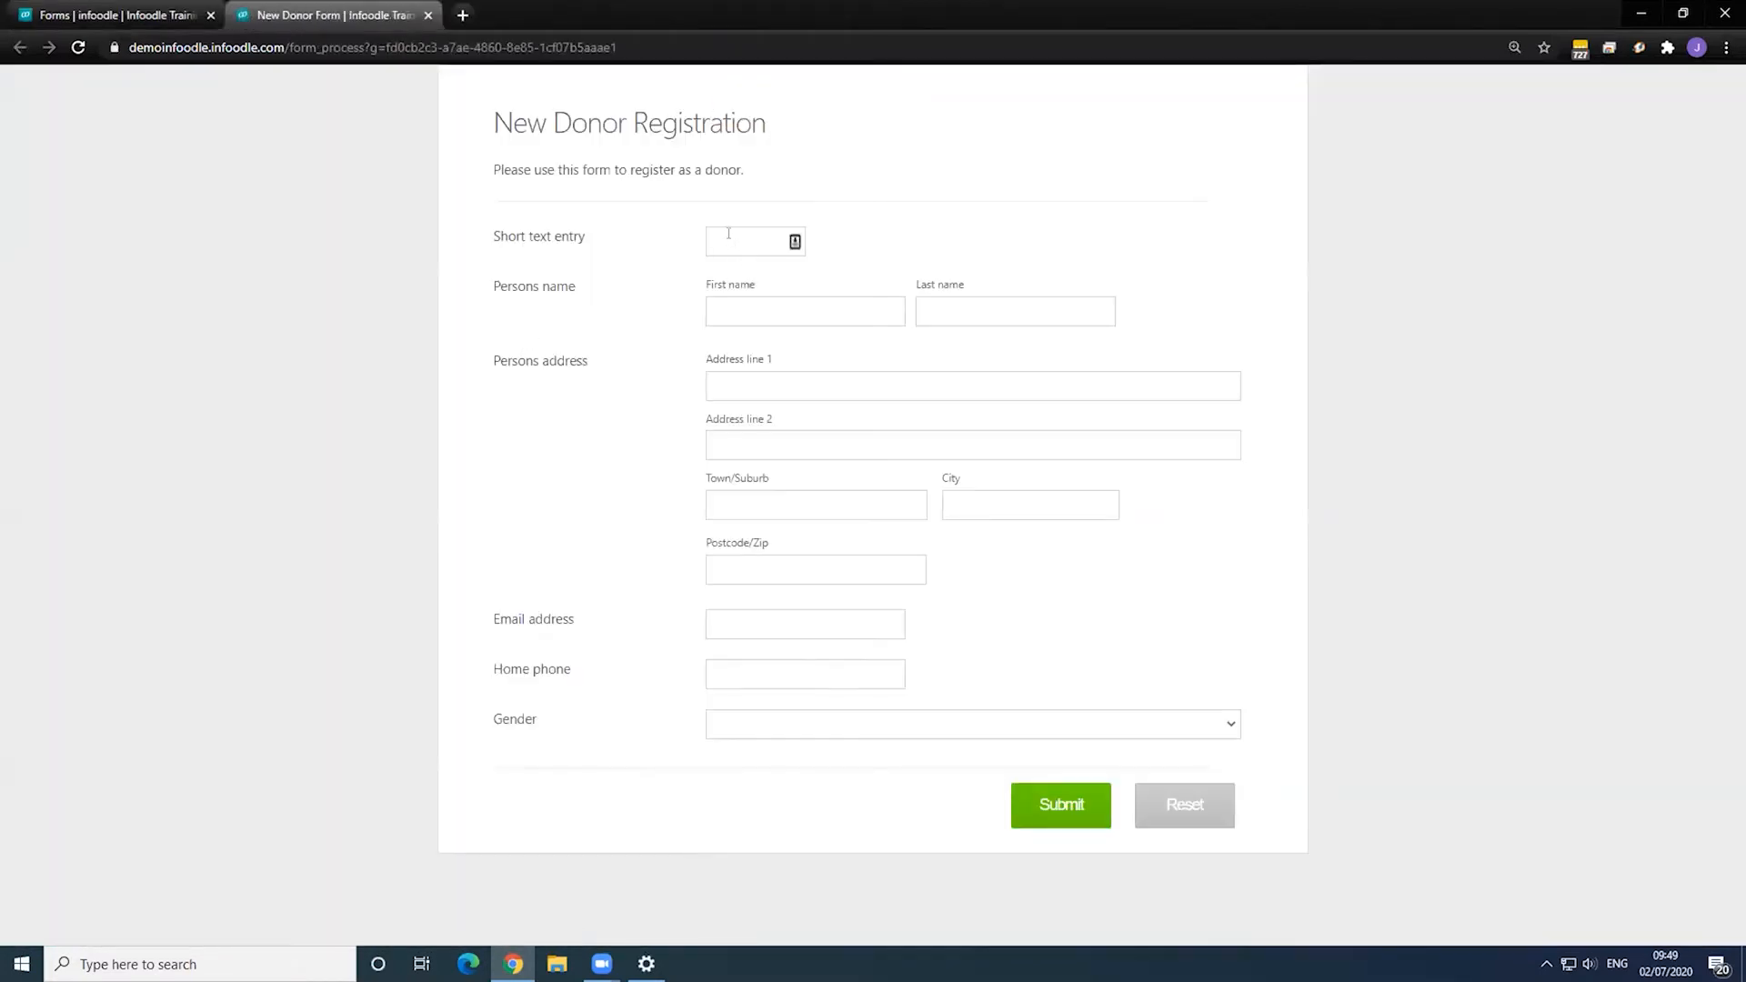
# - Fill the donor form with a test name, the suggested '12…' street address and an e-mail, then submit
pyautogui.click(755, 305)
pyautogui.write('Will')
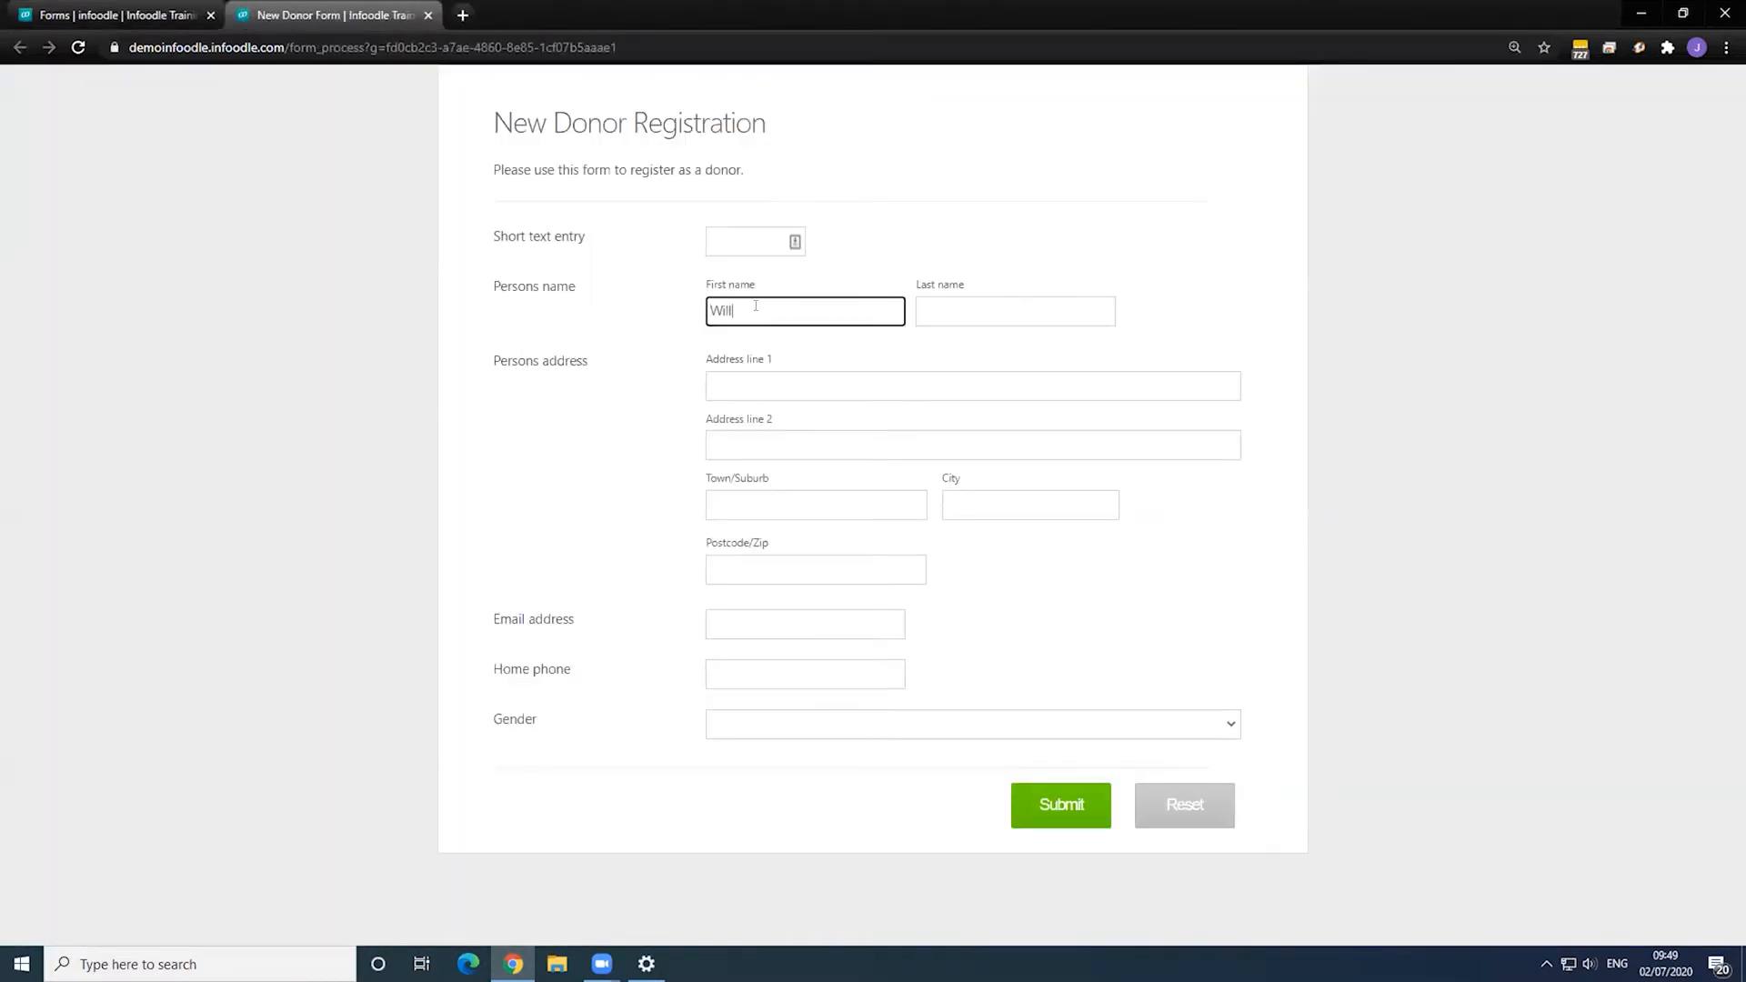
pyautogui.write('iam')
pyautogui.press('Tab')
pyautogui.write('Workflow')
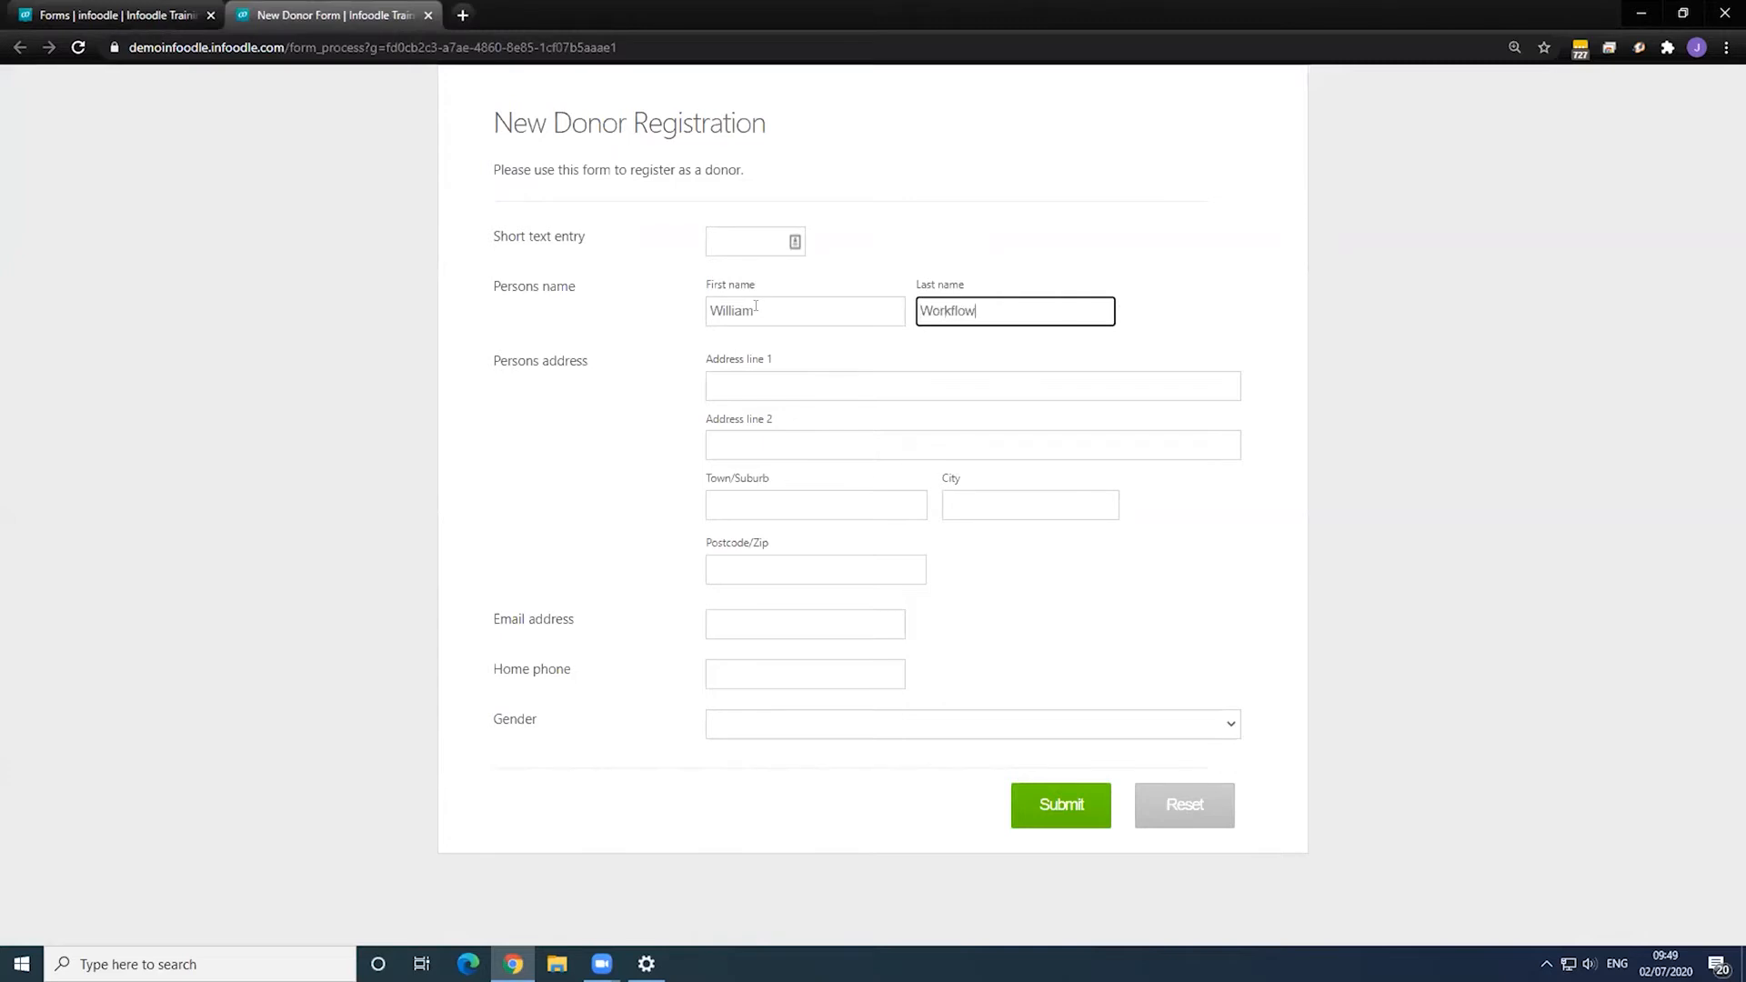
pyautogui.press('Tab')
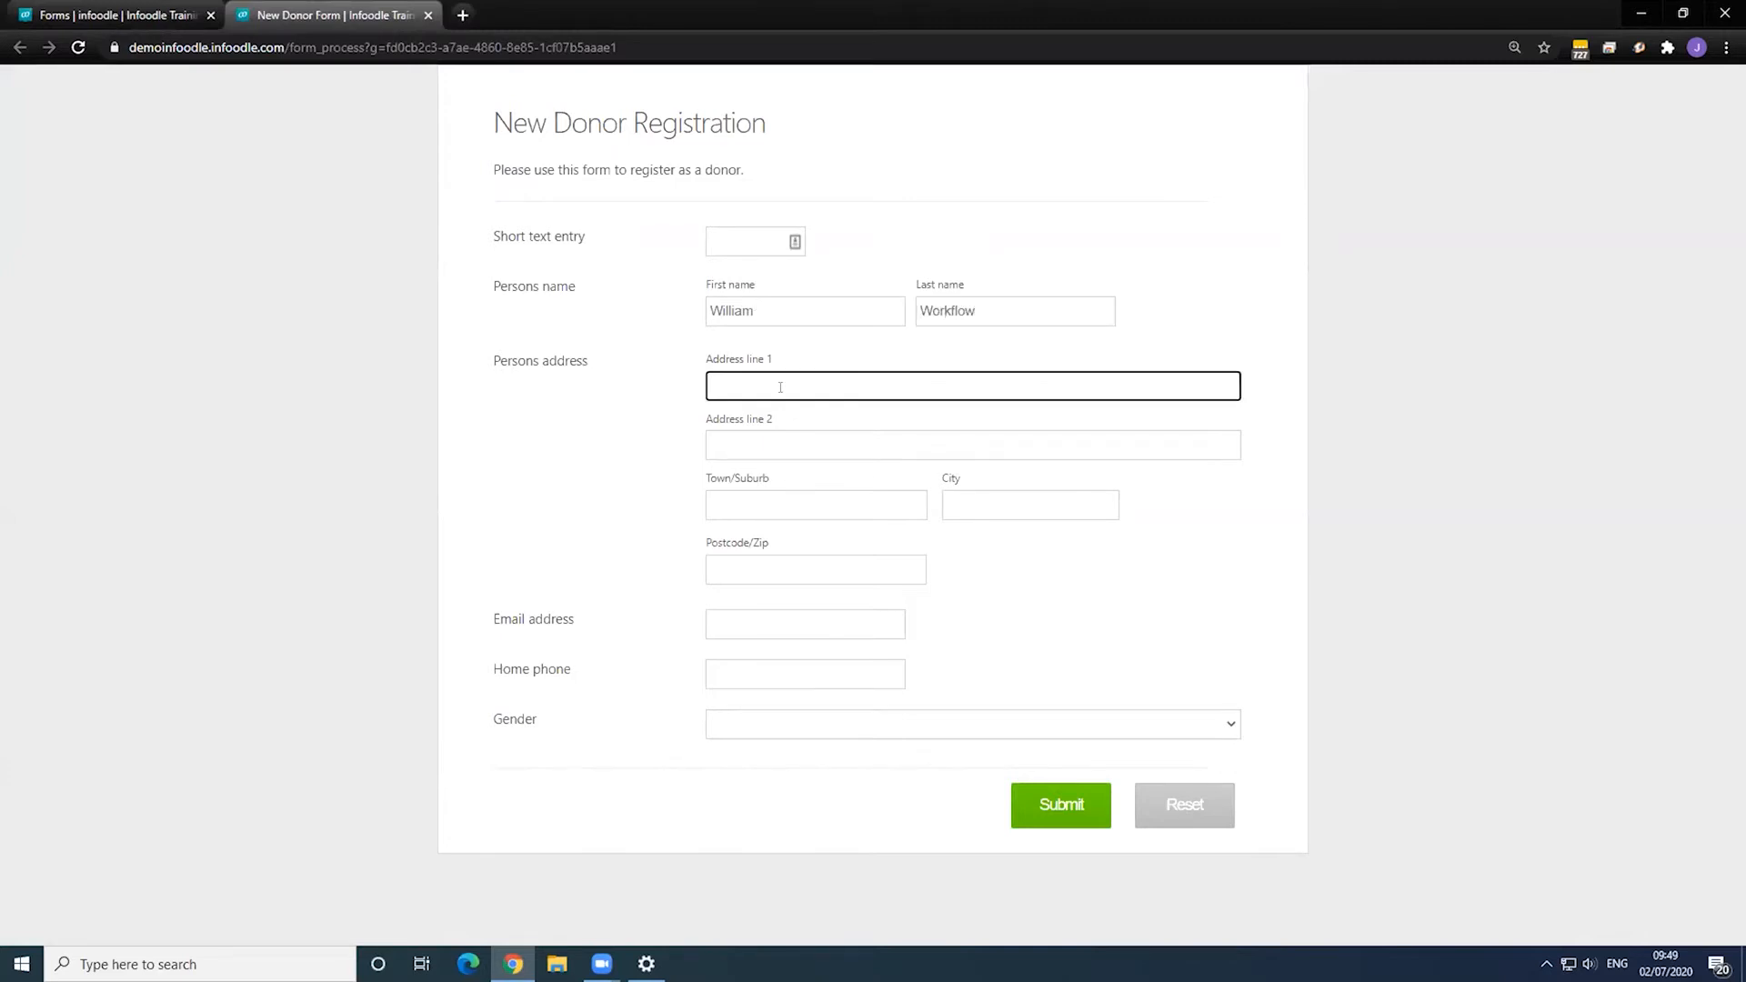
pyautogui.write('12')
pyautogui.click(789, 420)
pyautogui.click(742, 616)
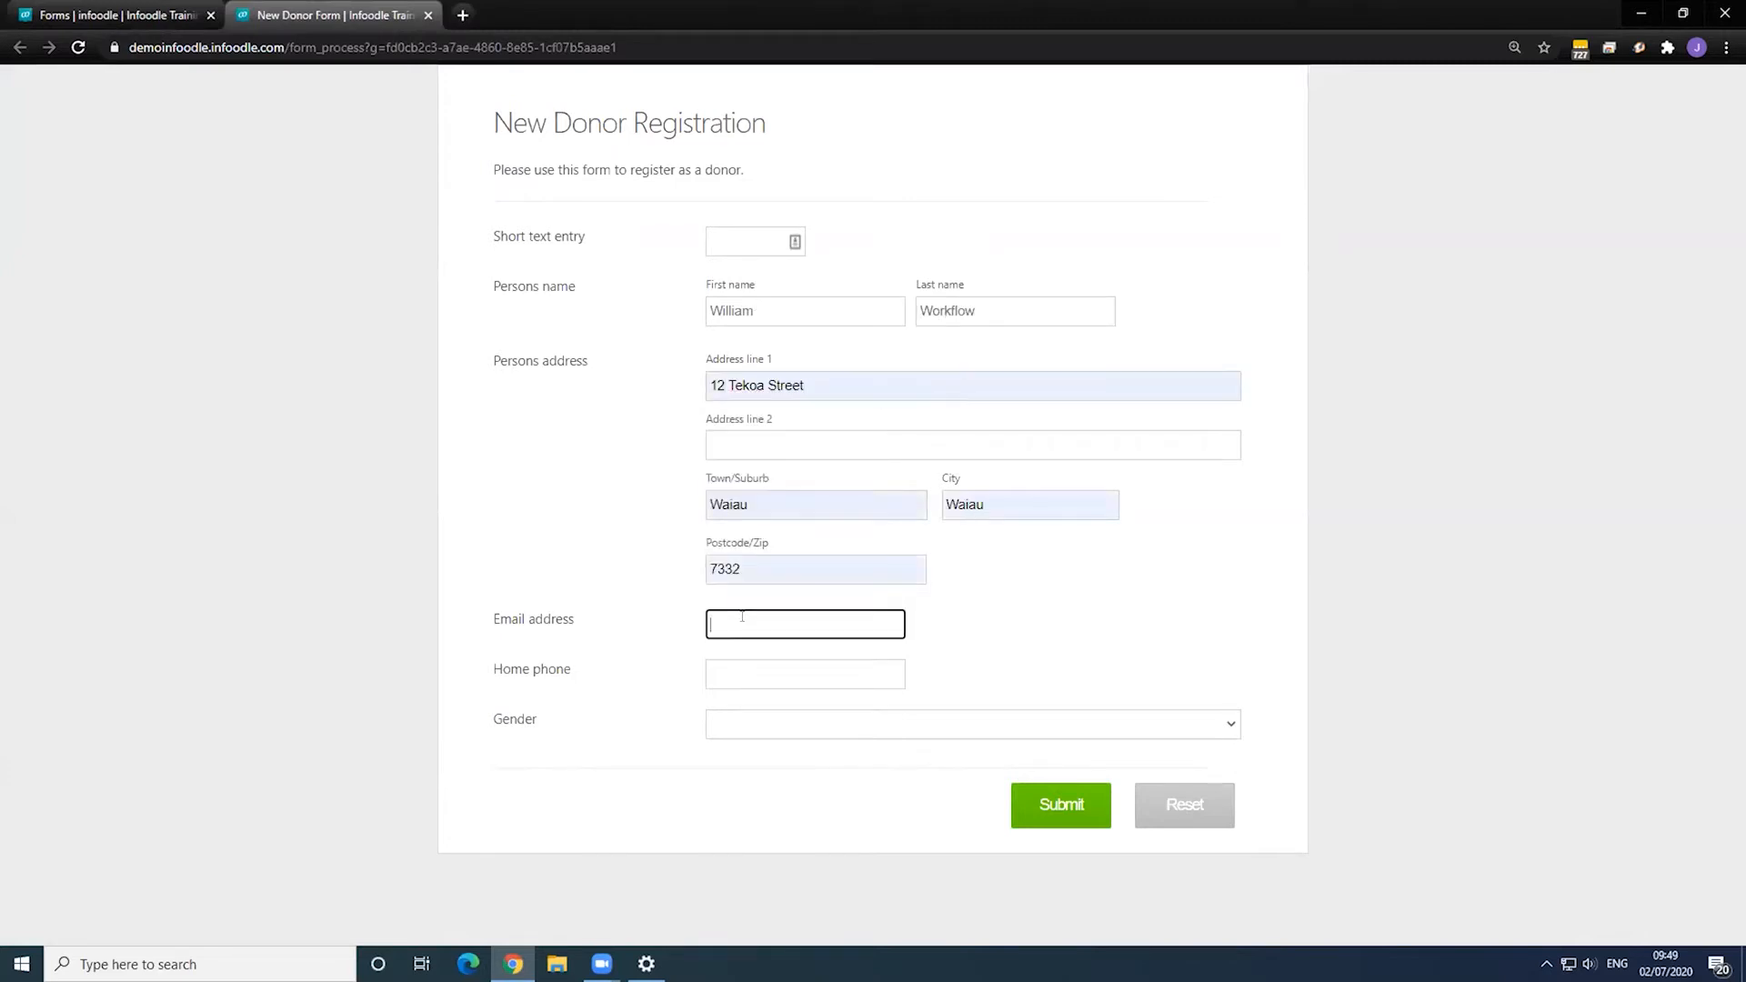
pyautogui.write('Williamworkflow@test.comm')
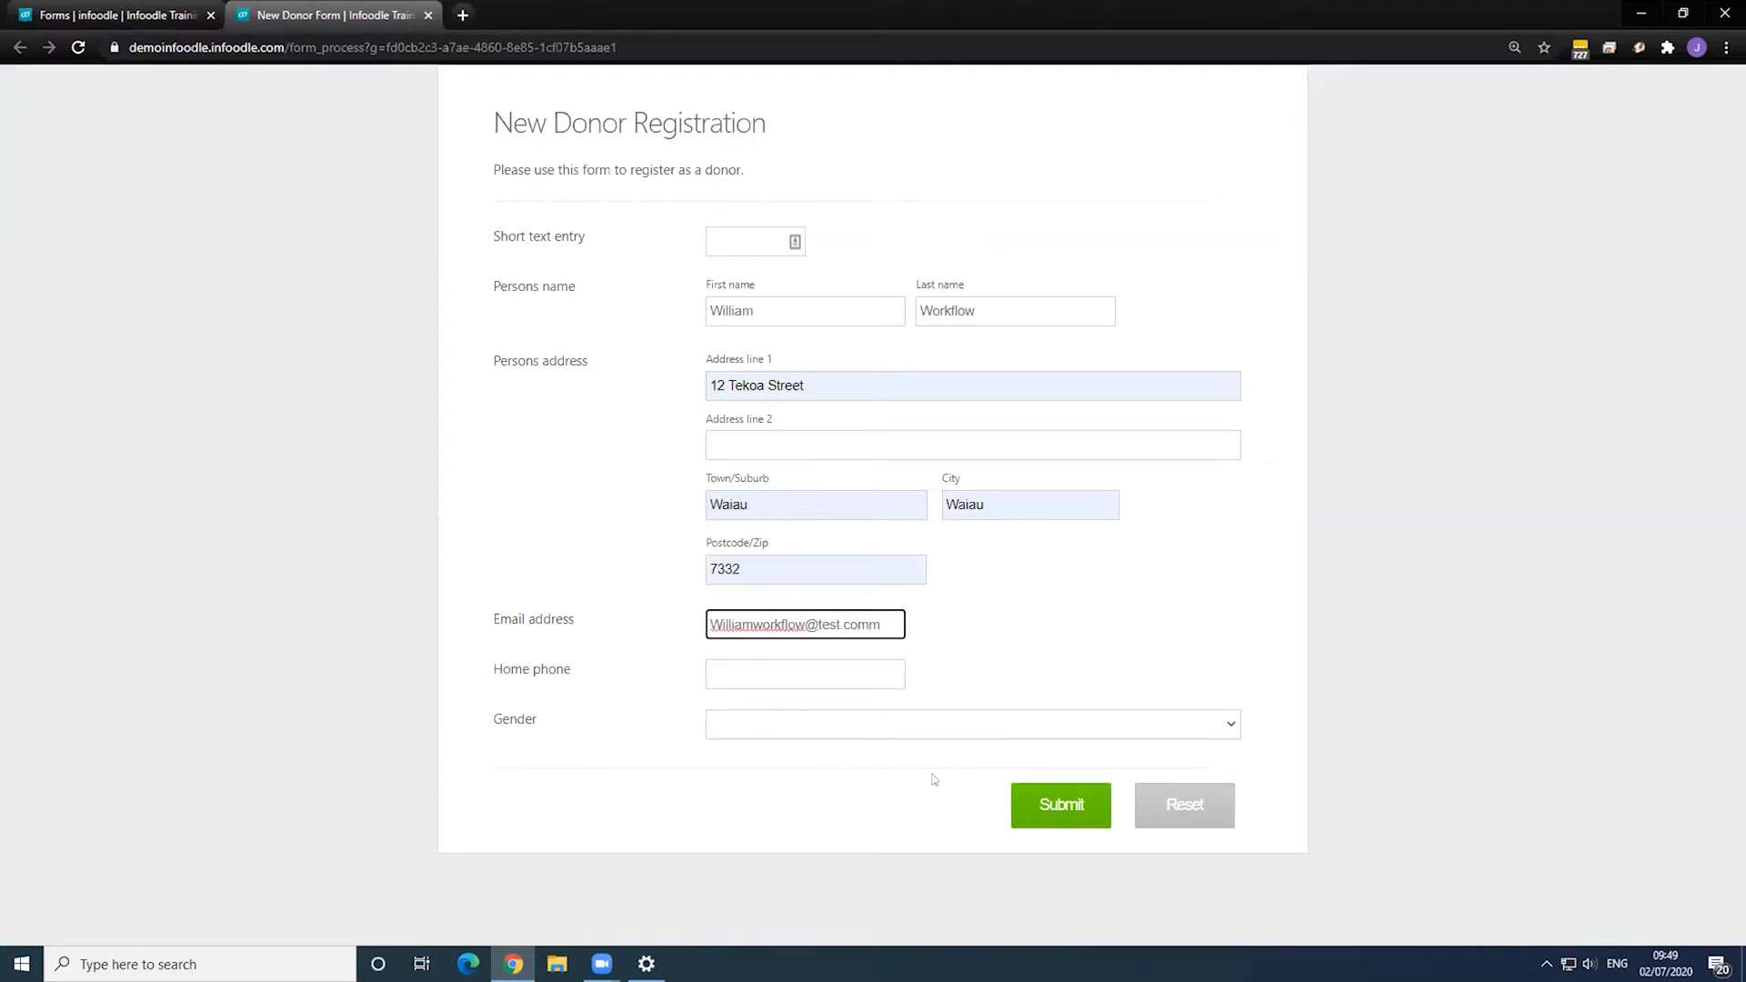
pyautogui.click(1025, 785)
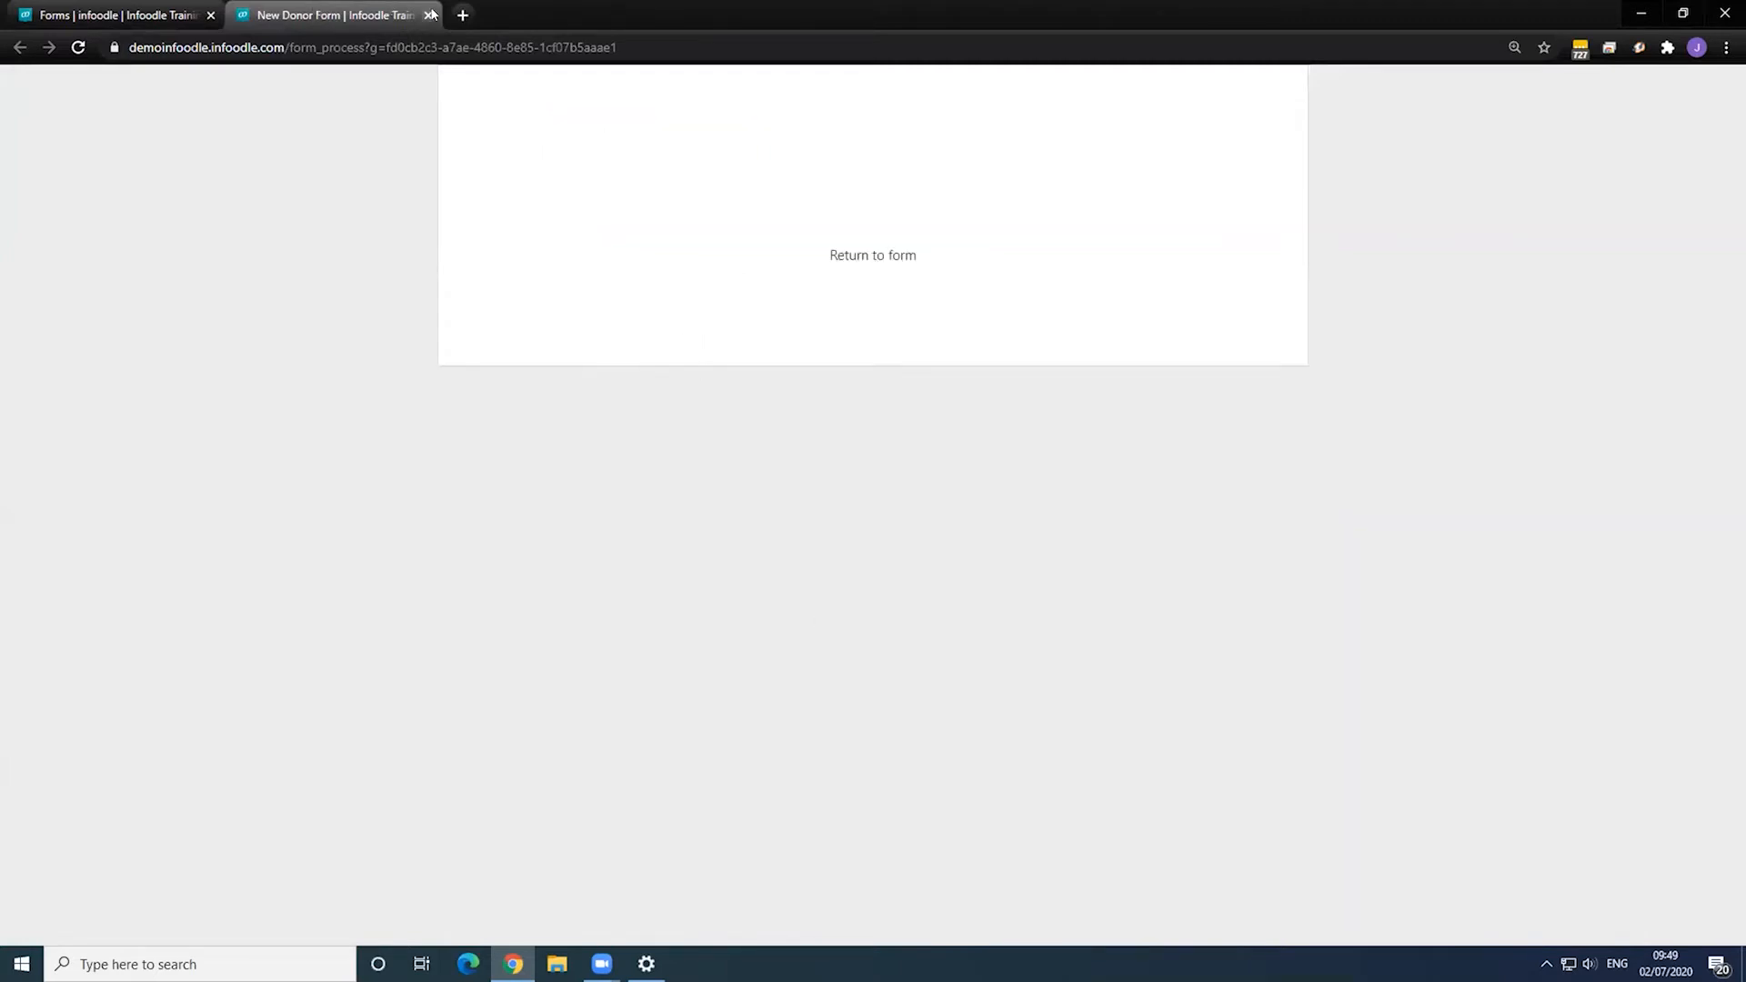
# - Close the form tab, reload the Form List, and open the new New Donor Form entry
pyautogui.click(429, 15)
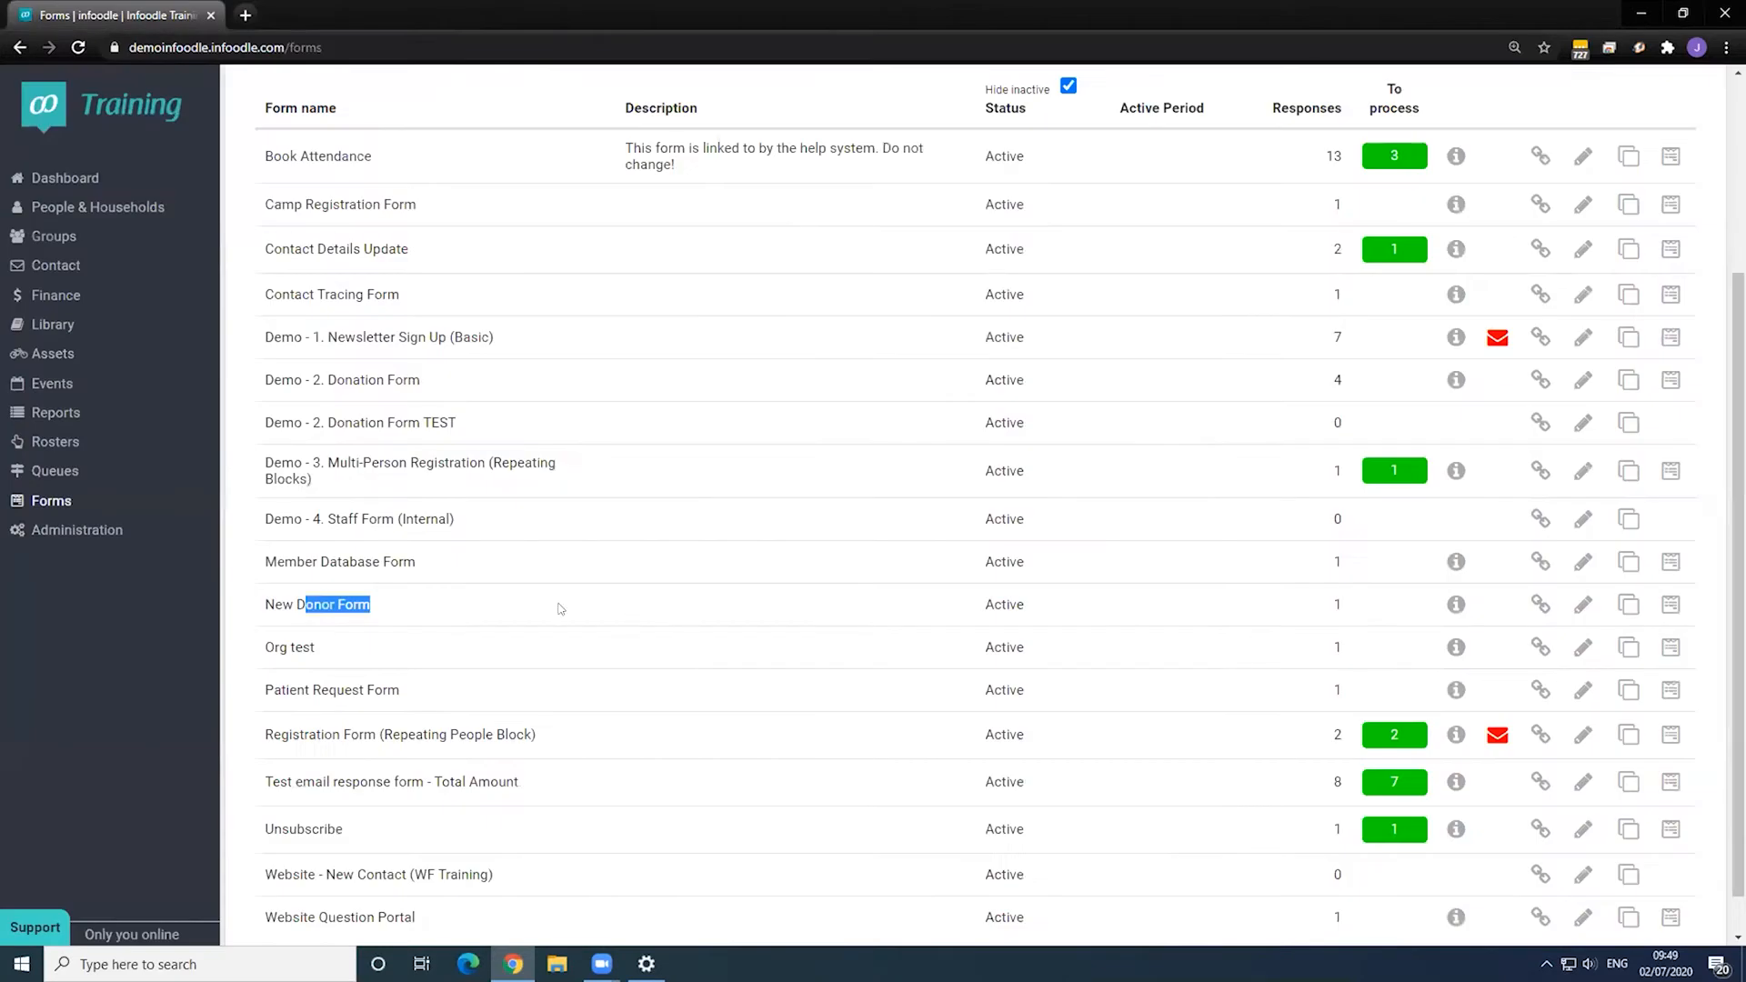
pyautogui.click(429, 606)
pyautogui.press('F5')
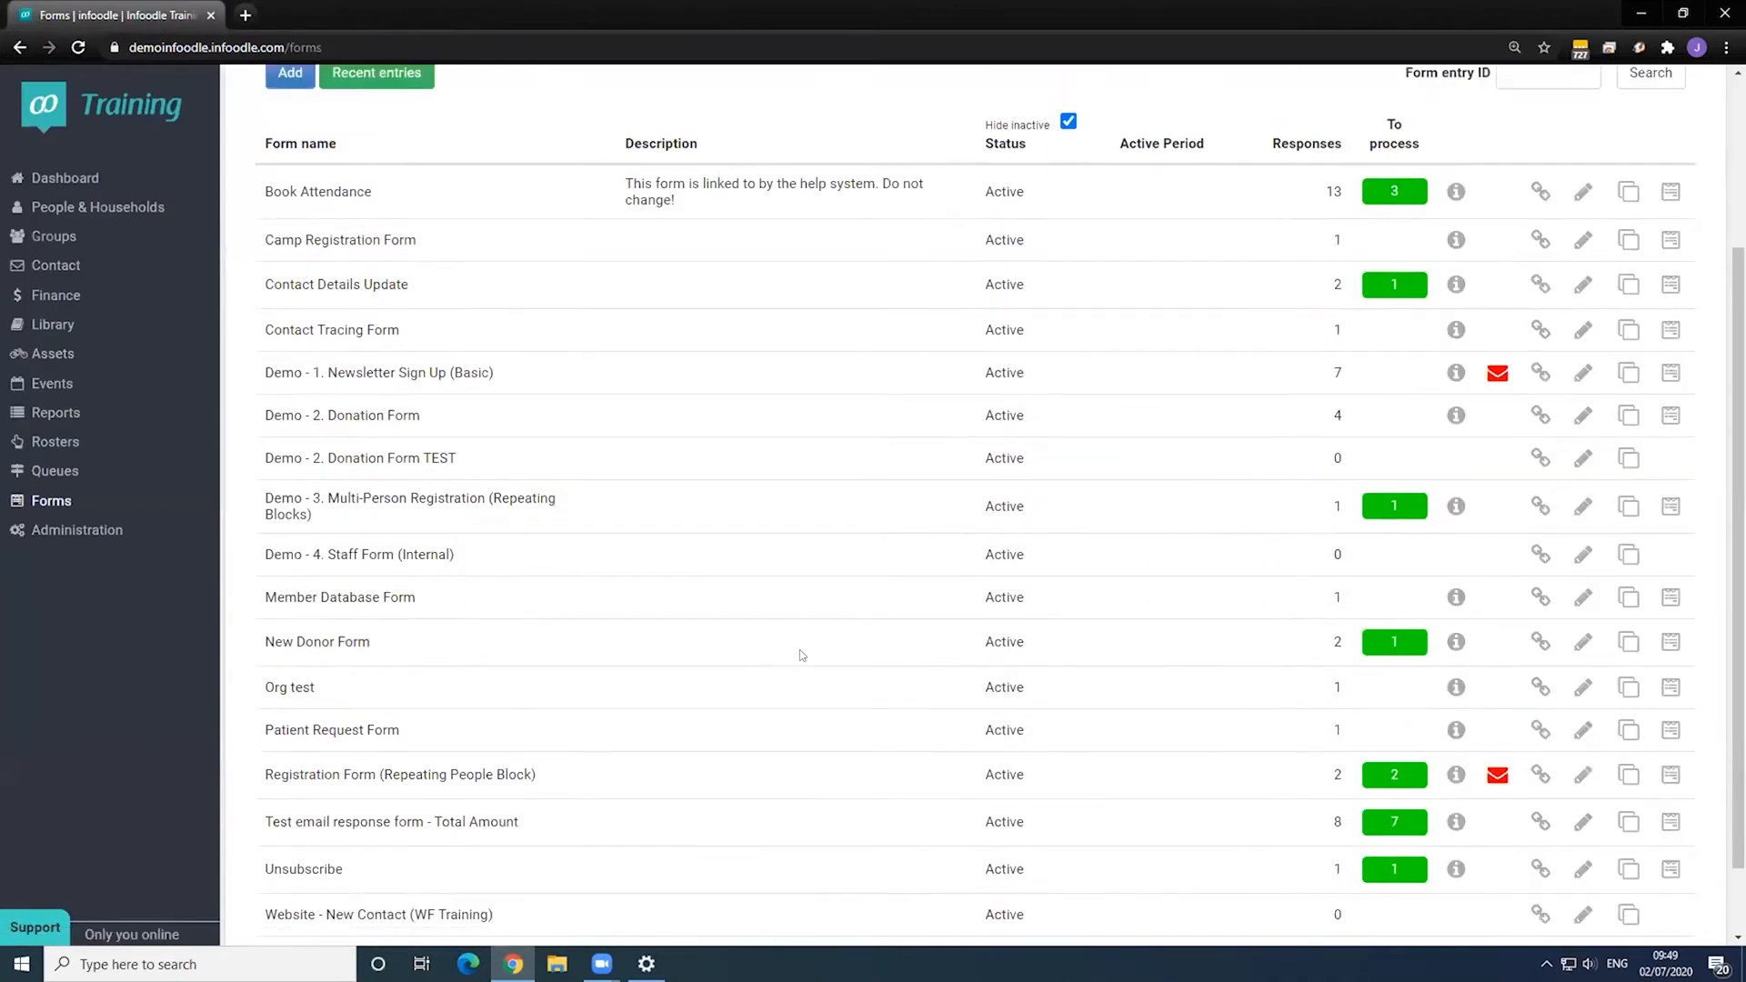
pyautogui.click(1671, 641)
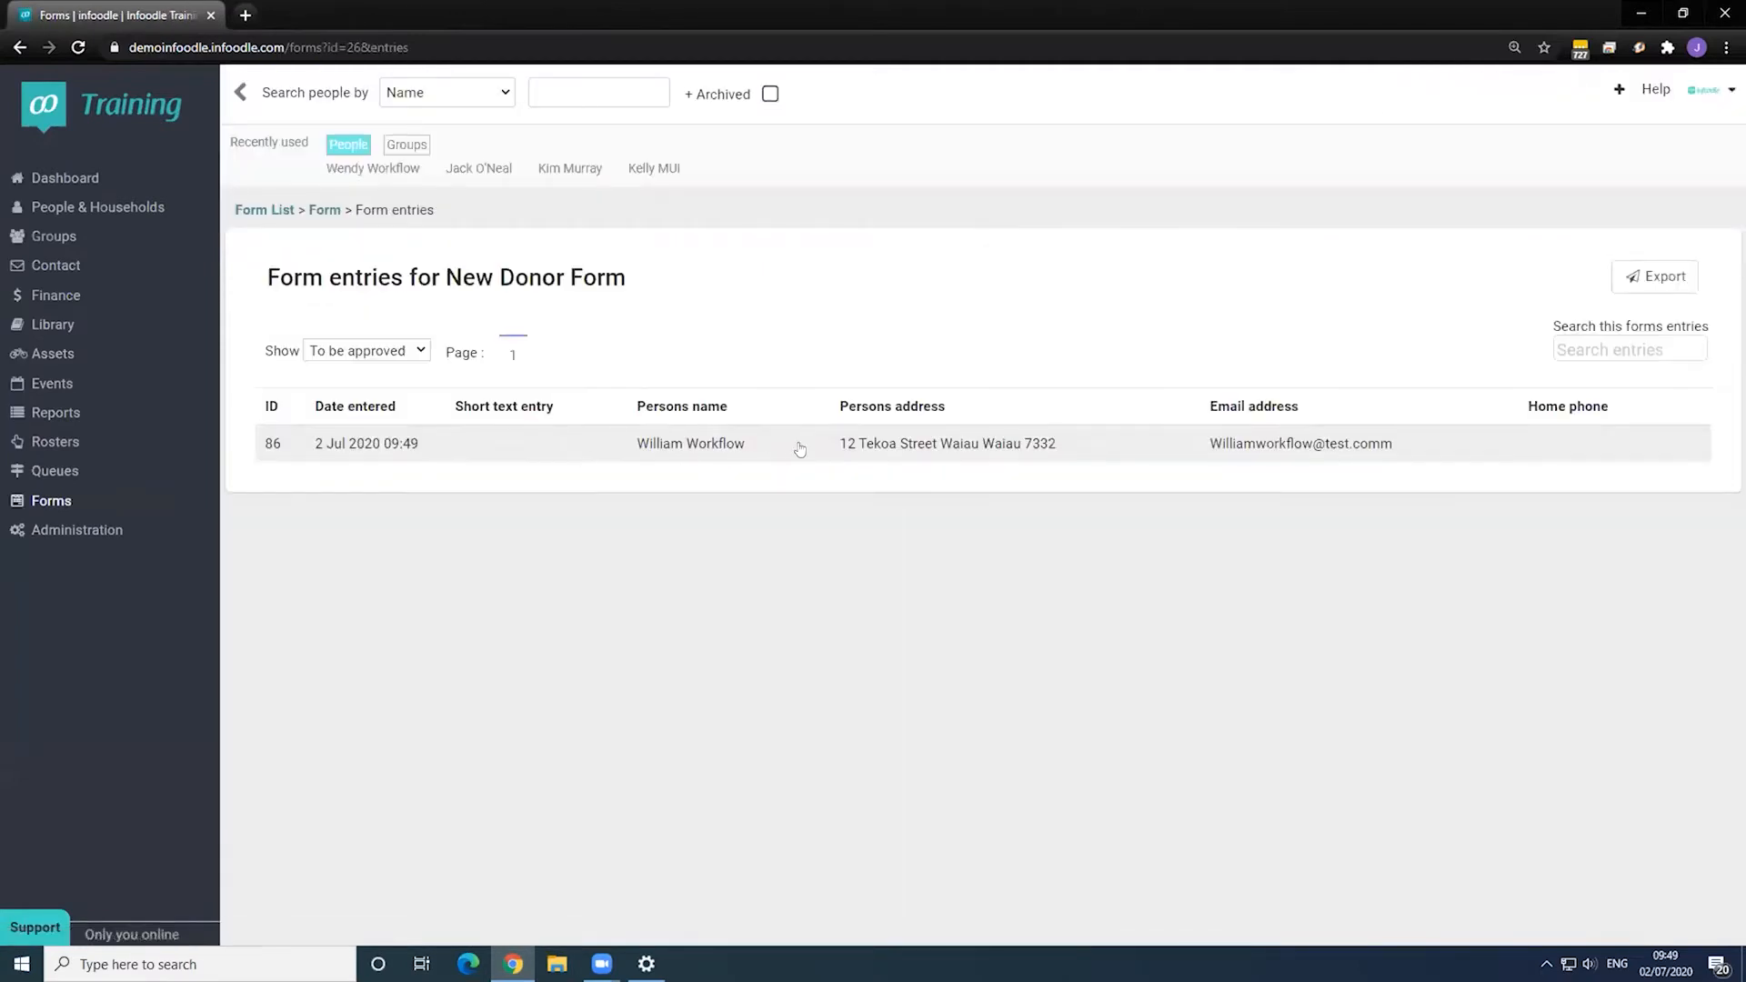
pyautogui.click(791, 442)
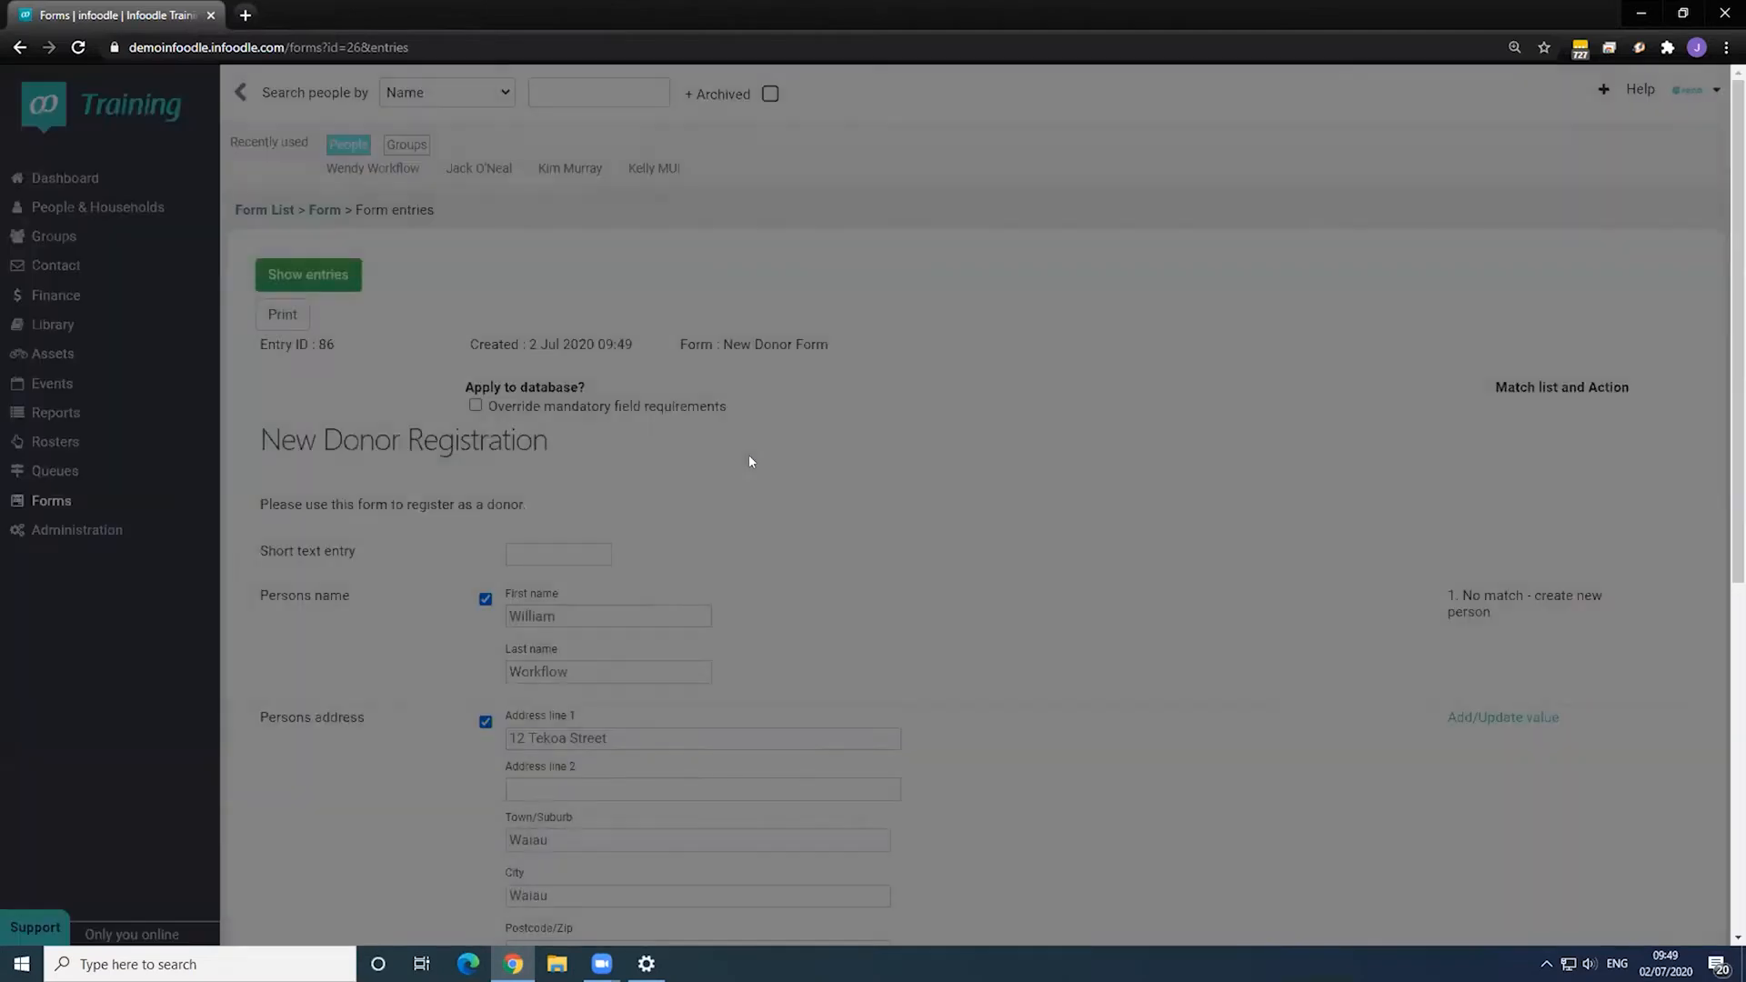
# - Create a new person from the entry with Add new contact ticked, and approve it
pyautogui.scroll(-5, 926, 406)
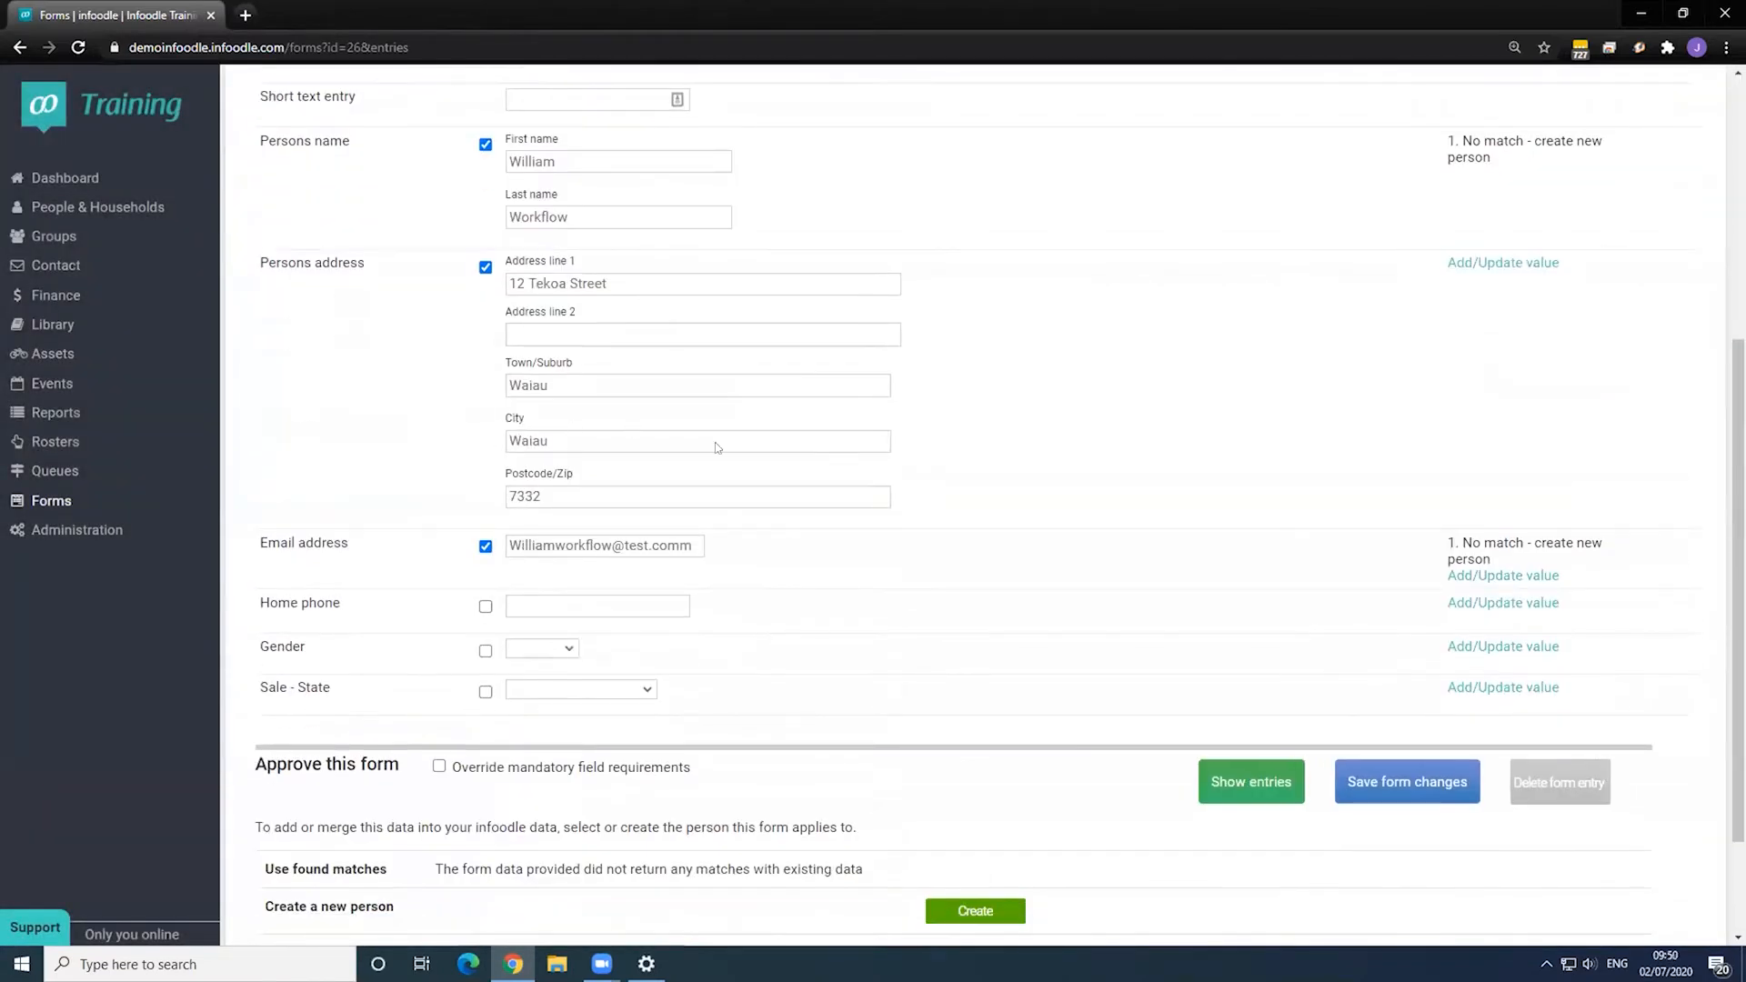
pyautogui.scroll(-2, 717, 447)
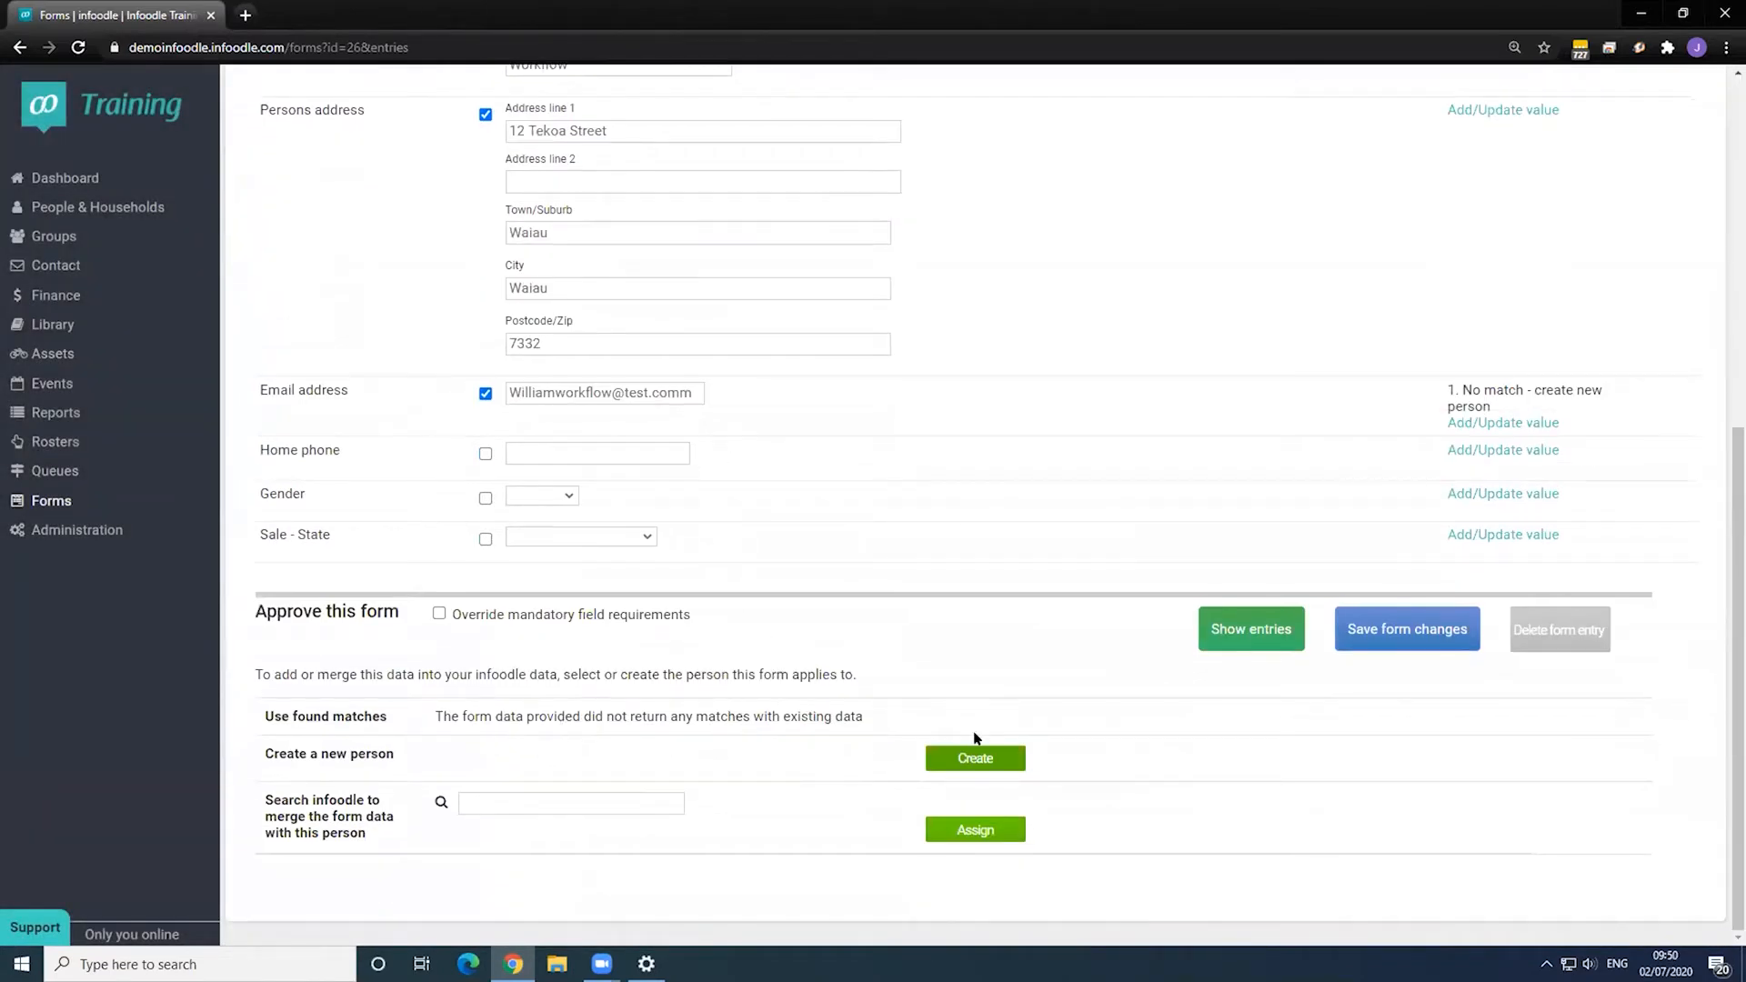
pyautogui.click(969, 759)
pyautogui.scroll(-1, 648, 506)
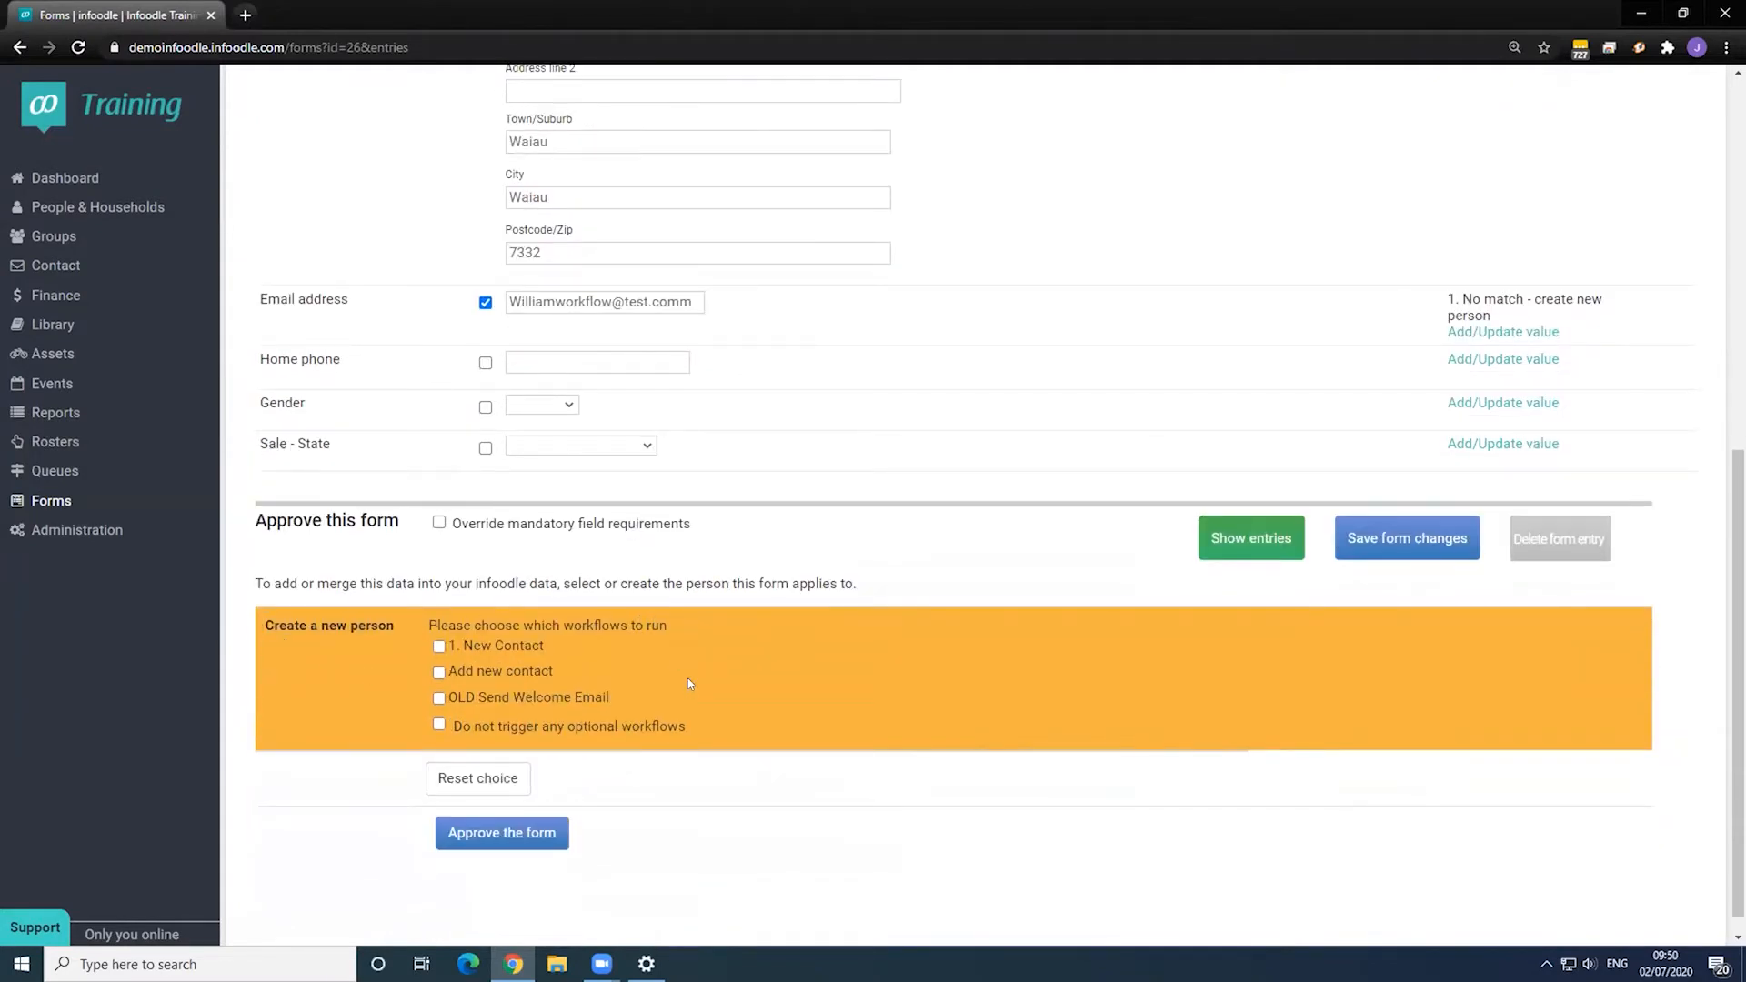
pyautogui.click(439, 673)
pyautogui.click(523, 835)
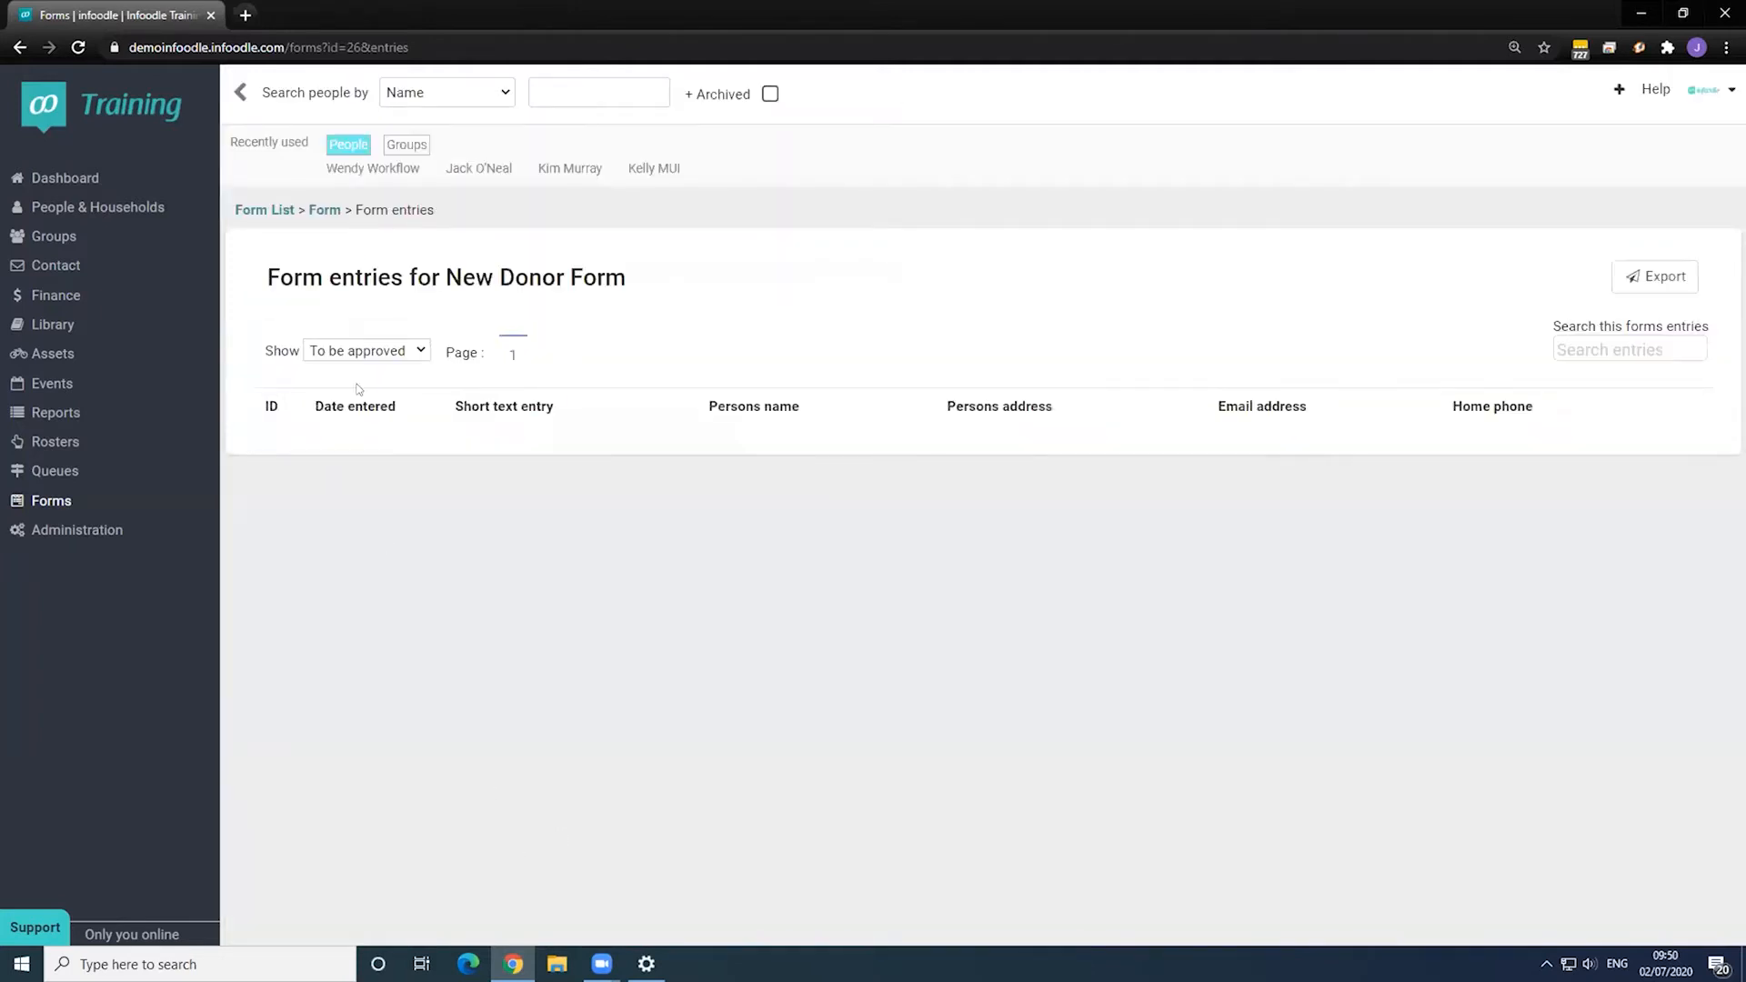
# - Find the test donor through people search, confirm the workflow's new-contact note, then return to Forms
pyautogui.click(559, 93)
pyautogui.write('william work')
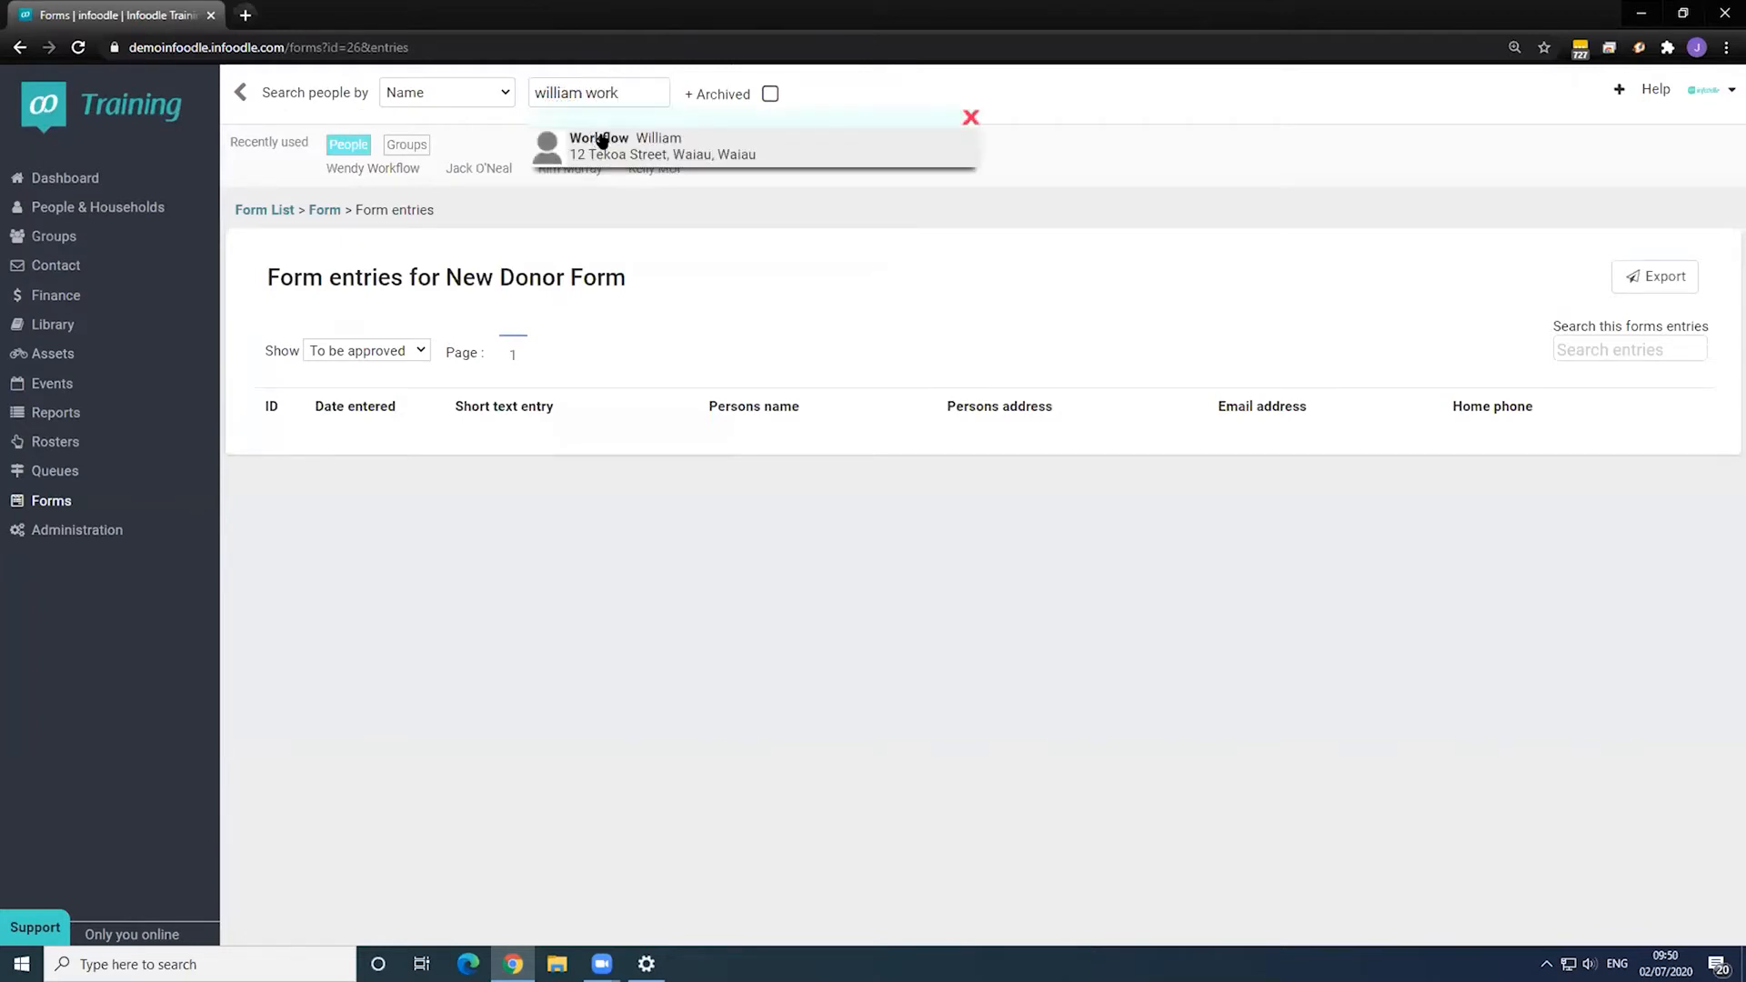
pyautogui.click(582, 136)
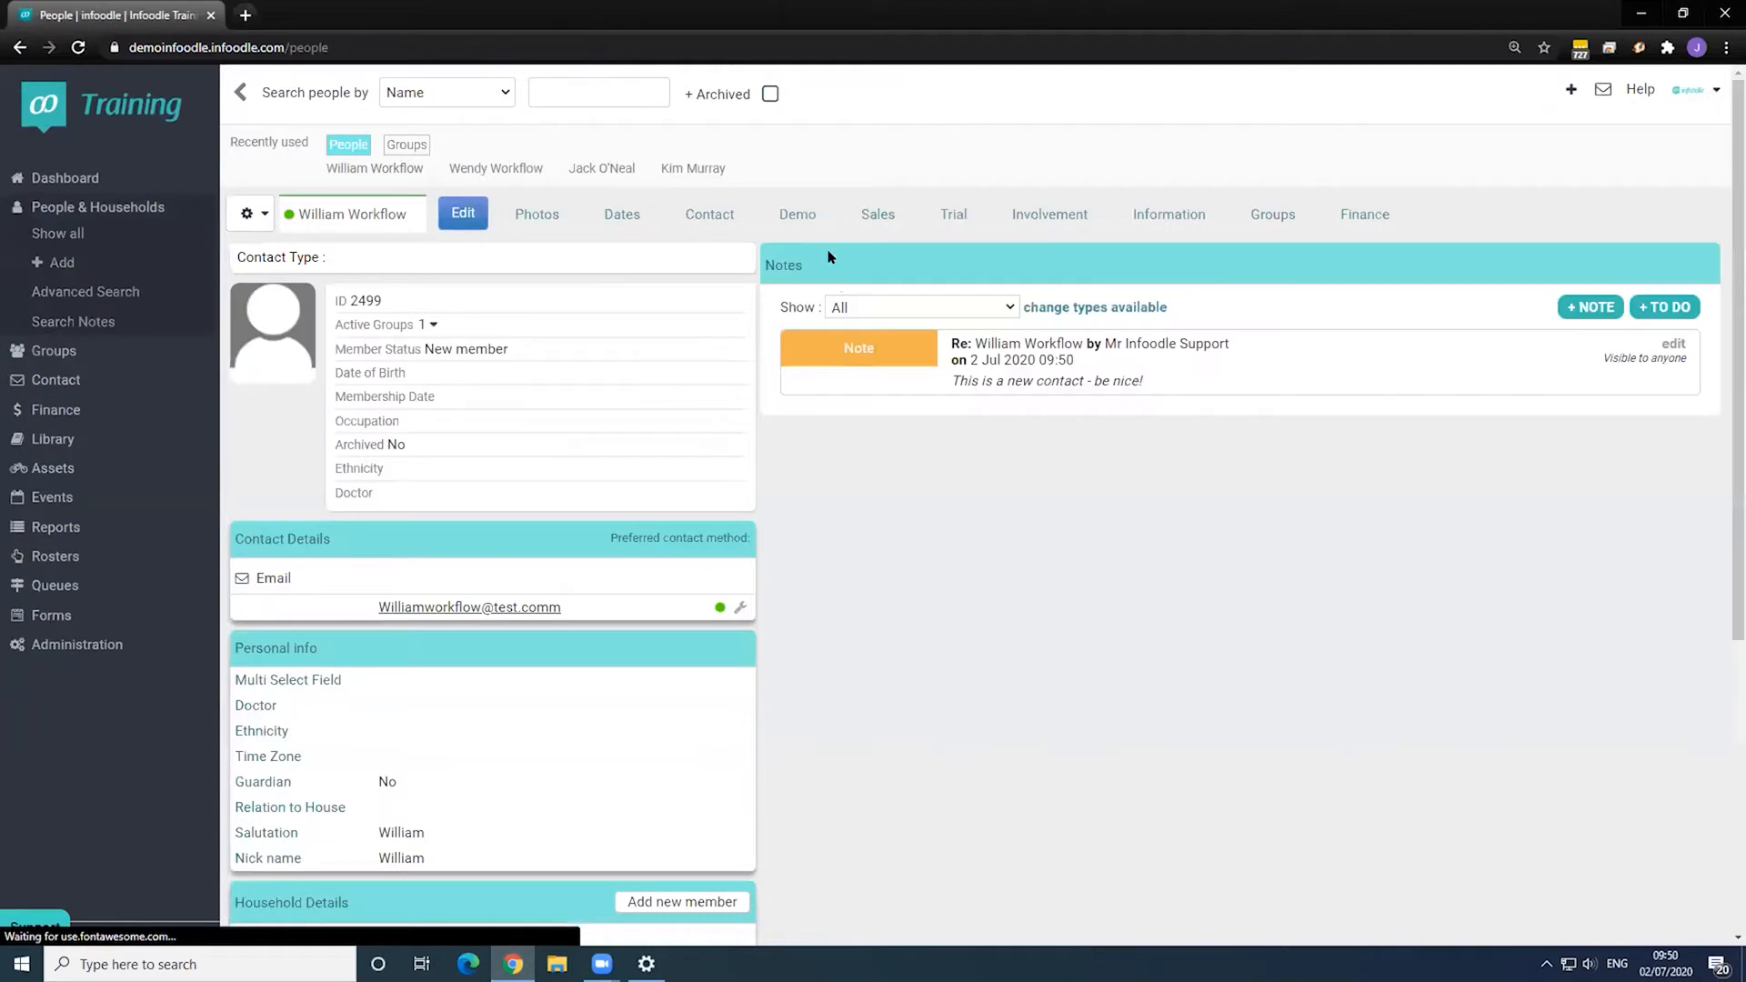
pyautogui.moveTo(960, 382); pyautogui.dragTo(1180, 400)
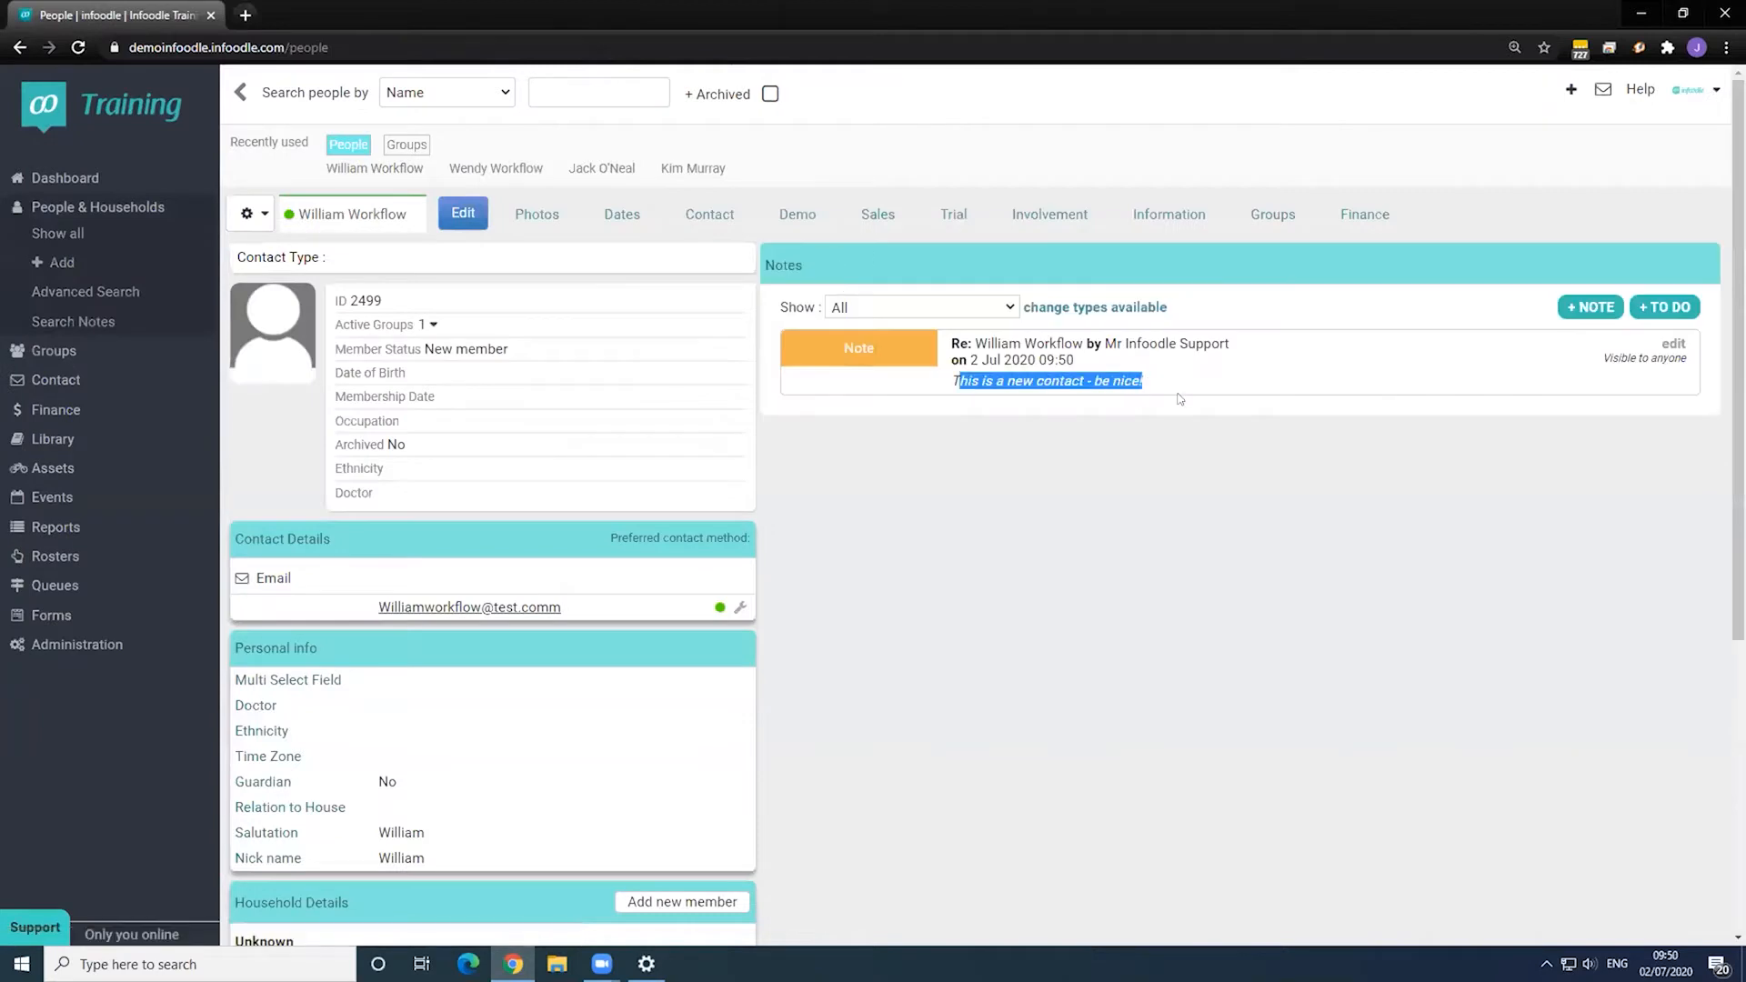
pyautogui.click(1180, 399)
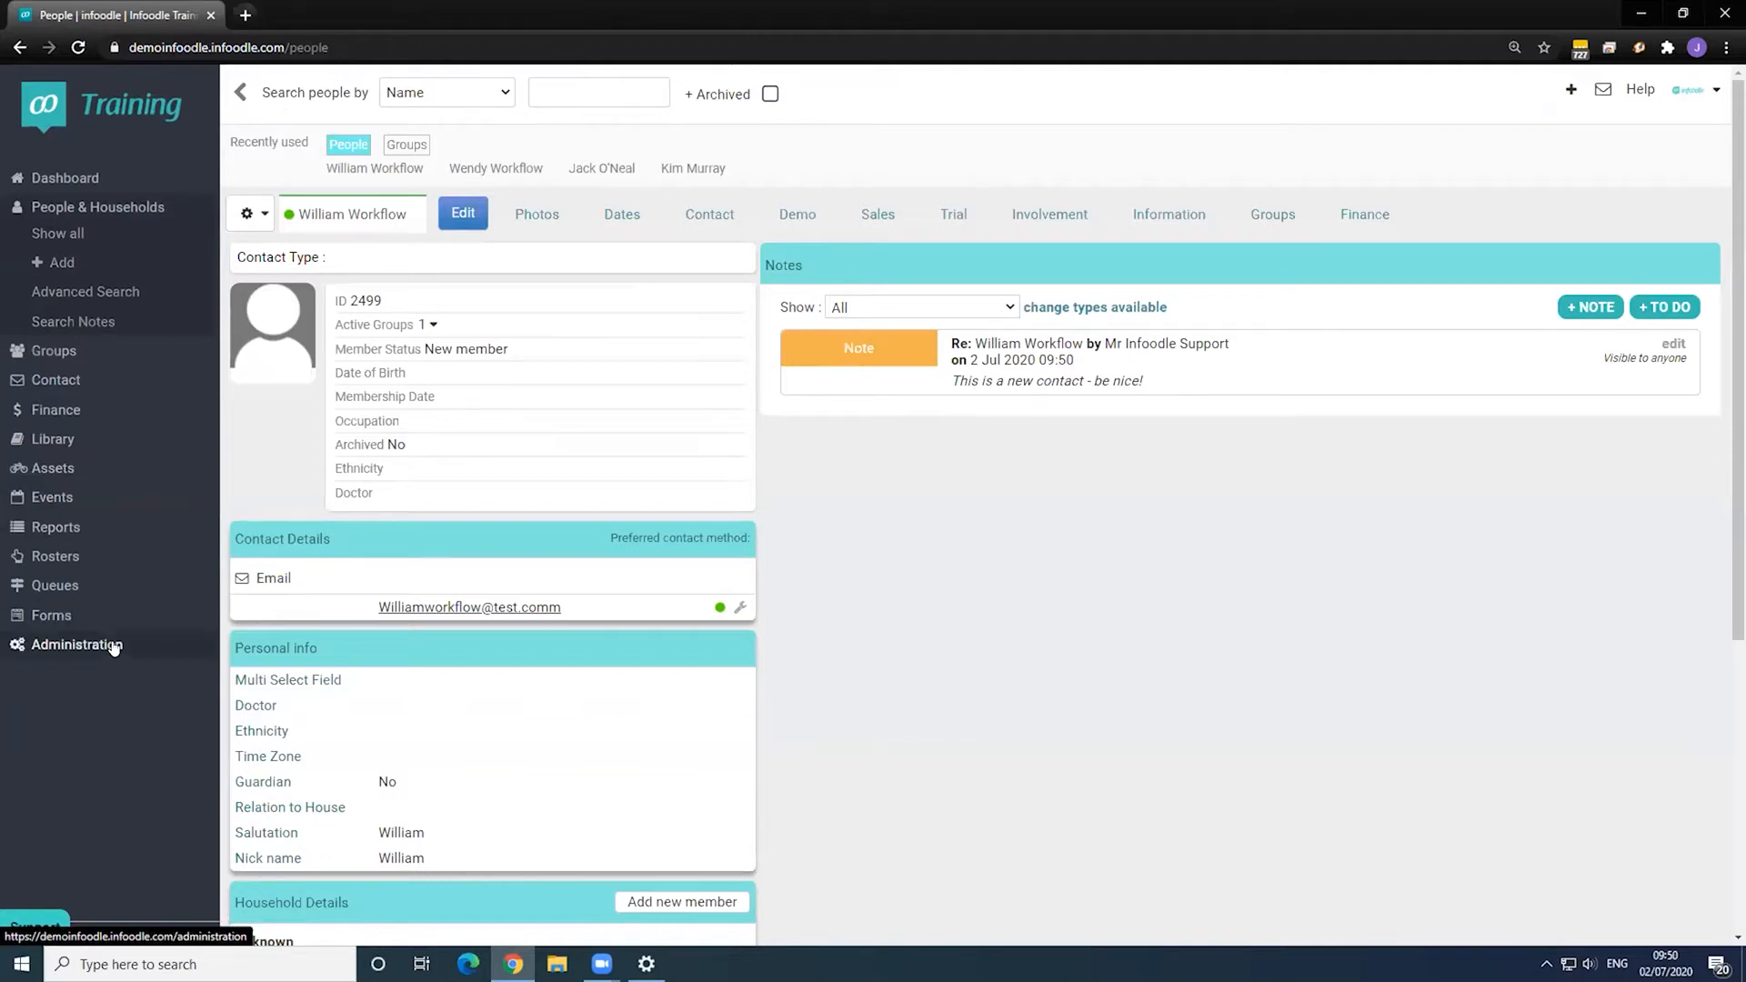
pyautogui.click(96, 616)
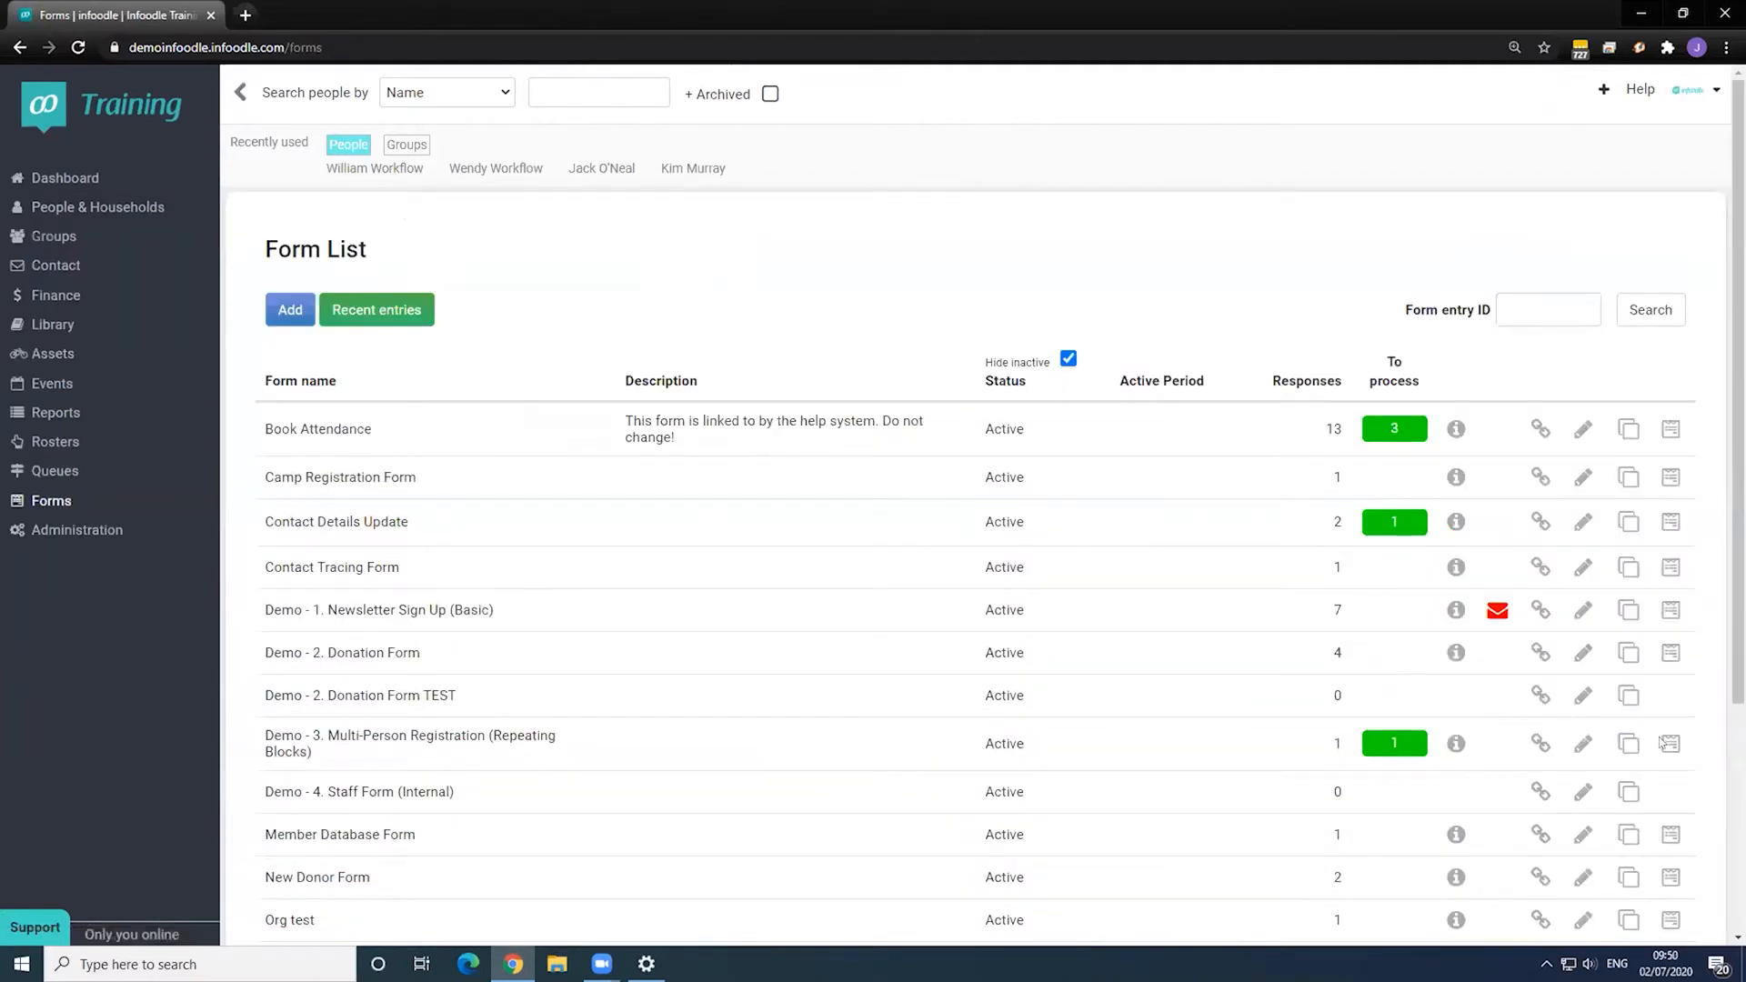
# - Open the New Donor Form's public form and enter the test contact's first and last name
pyautogui.scroll(-1, 1661, 744)
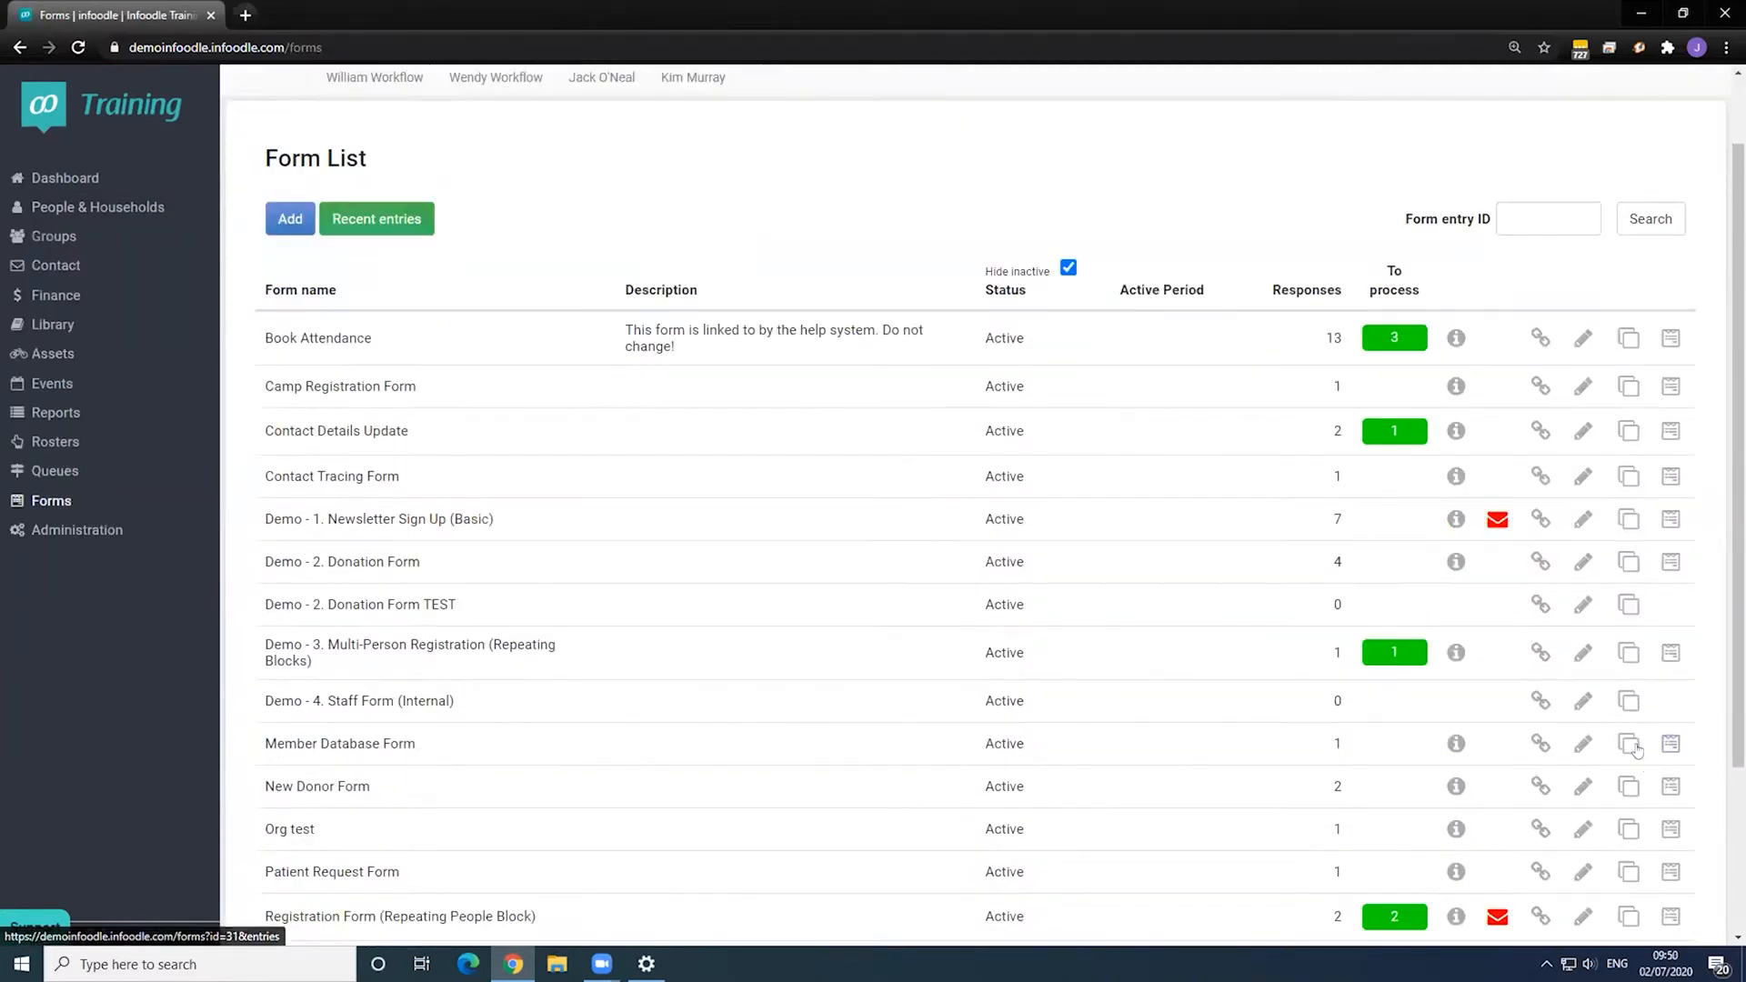
pyautogui.click(1539, 786)
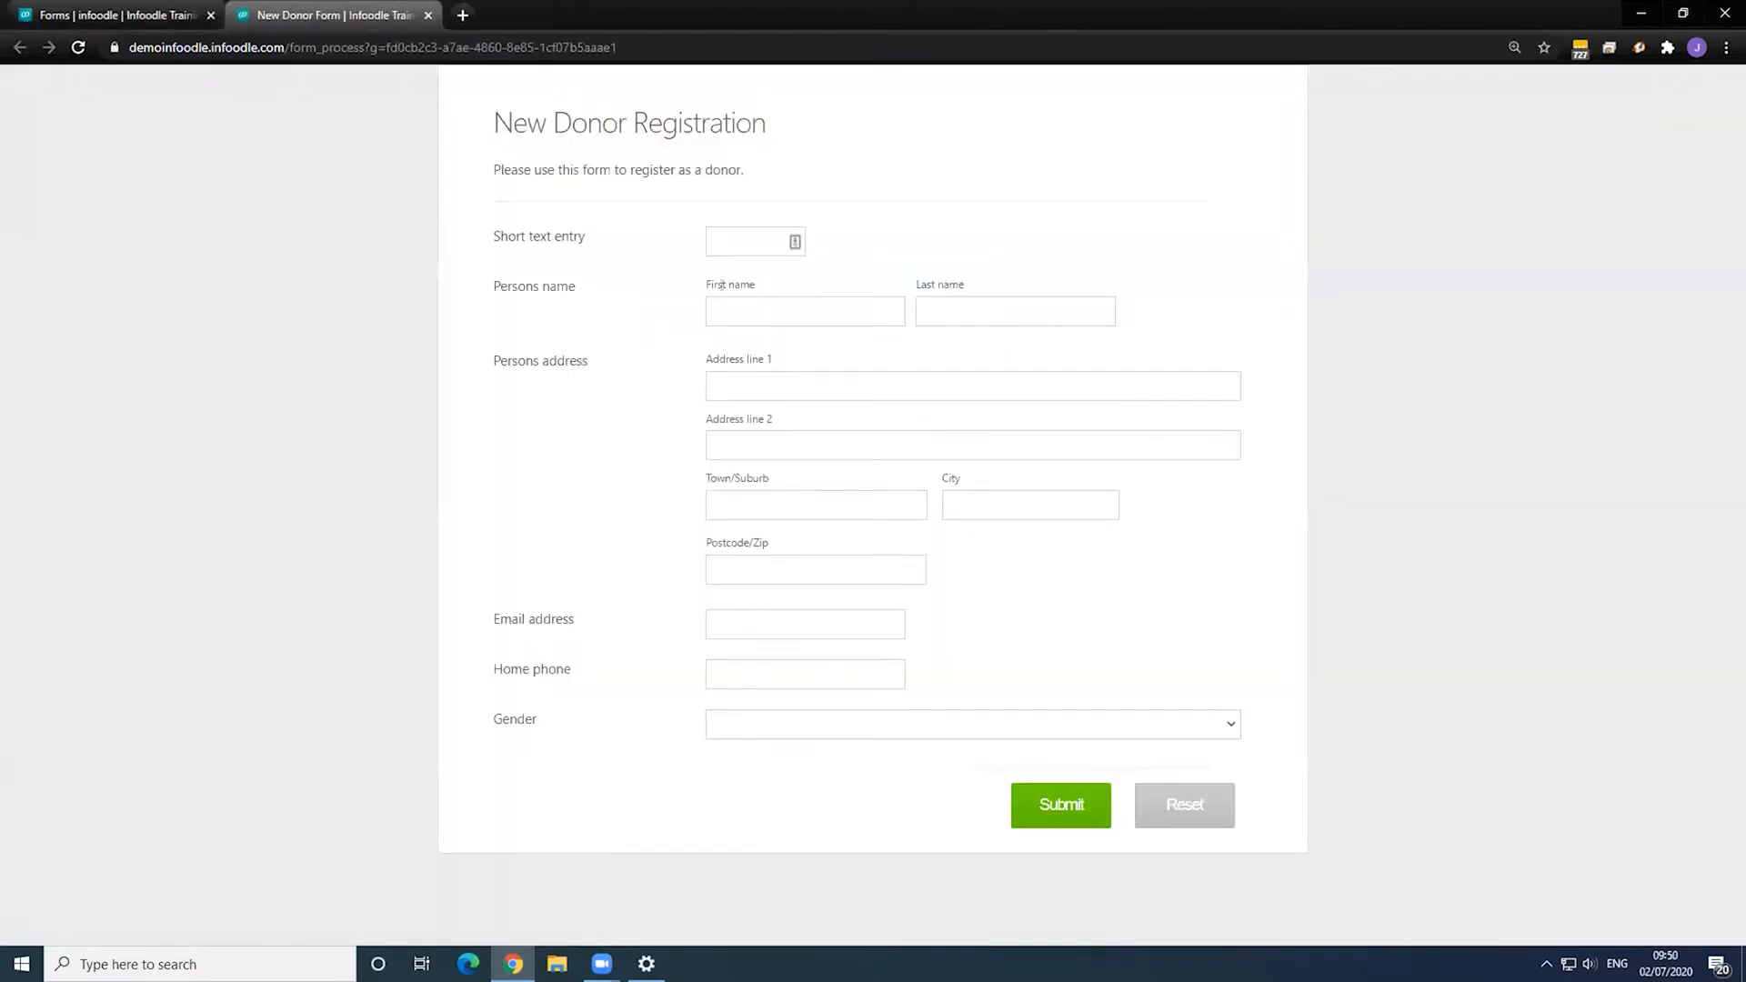
pyautogui.click(735, 311)
pyautogui.write('william')
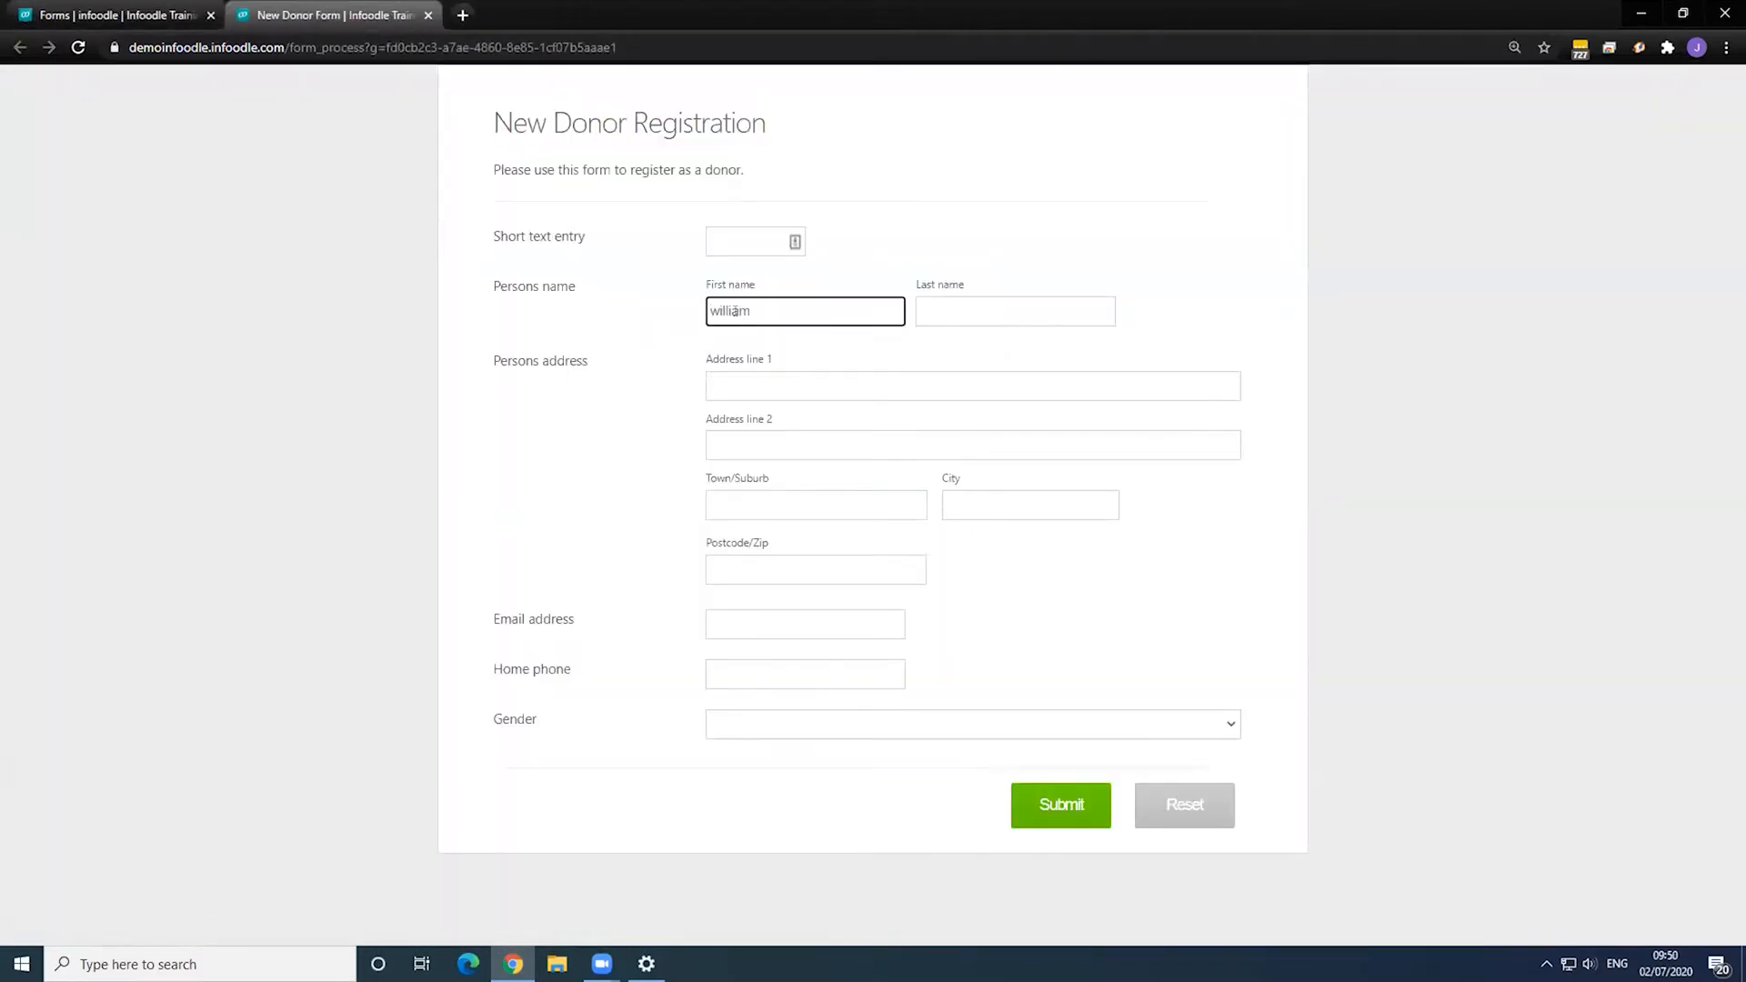
pyautogui.press('Tab')
pyautogui.write('workflow')
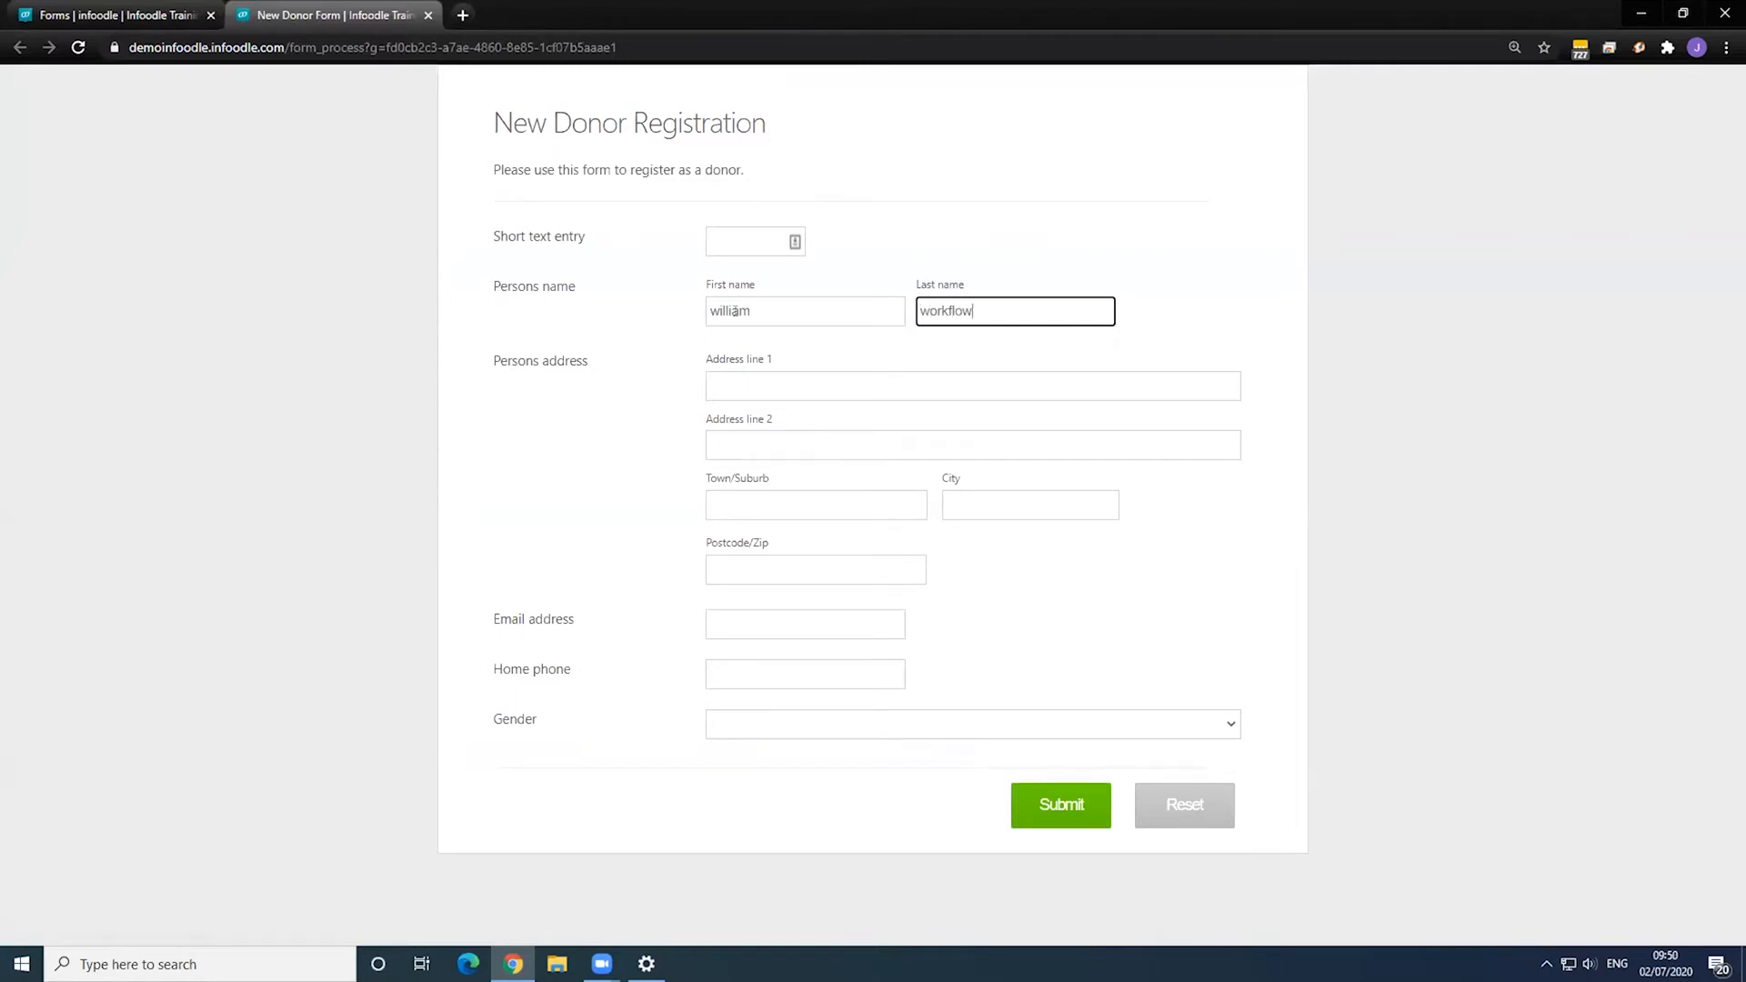
pyautogui.press('Tab')
# - Autofill the address from the suggested saved address, submit the registration, and close the tab
pyautogui.write('12')
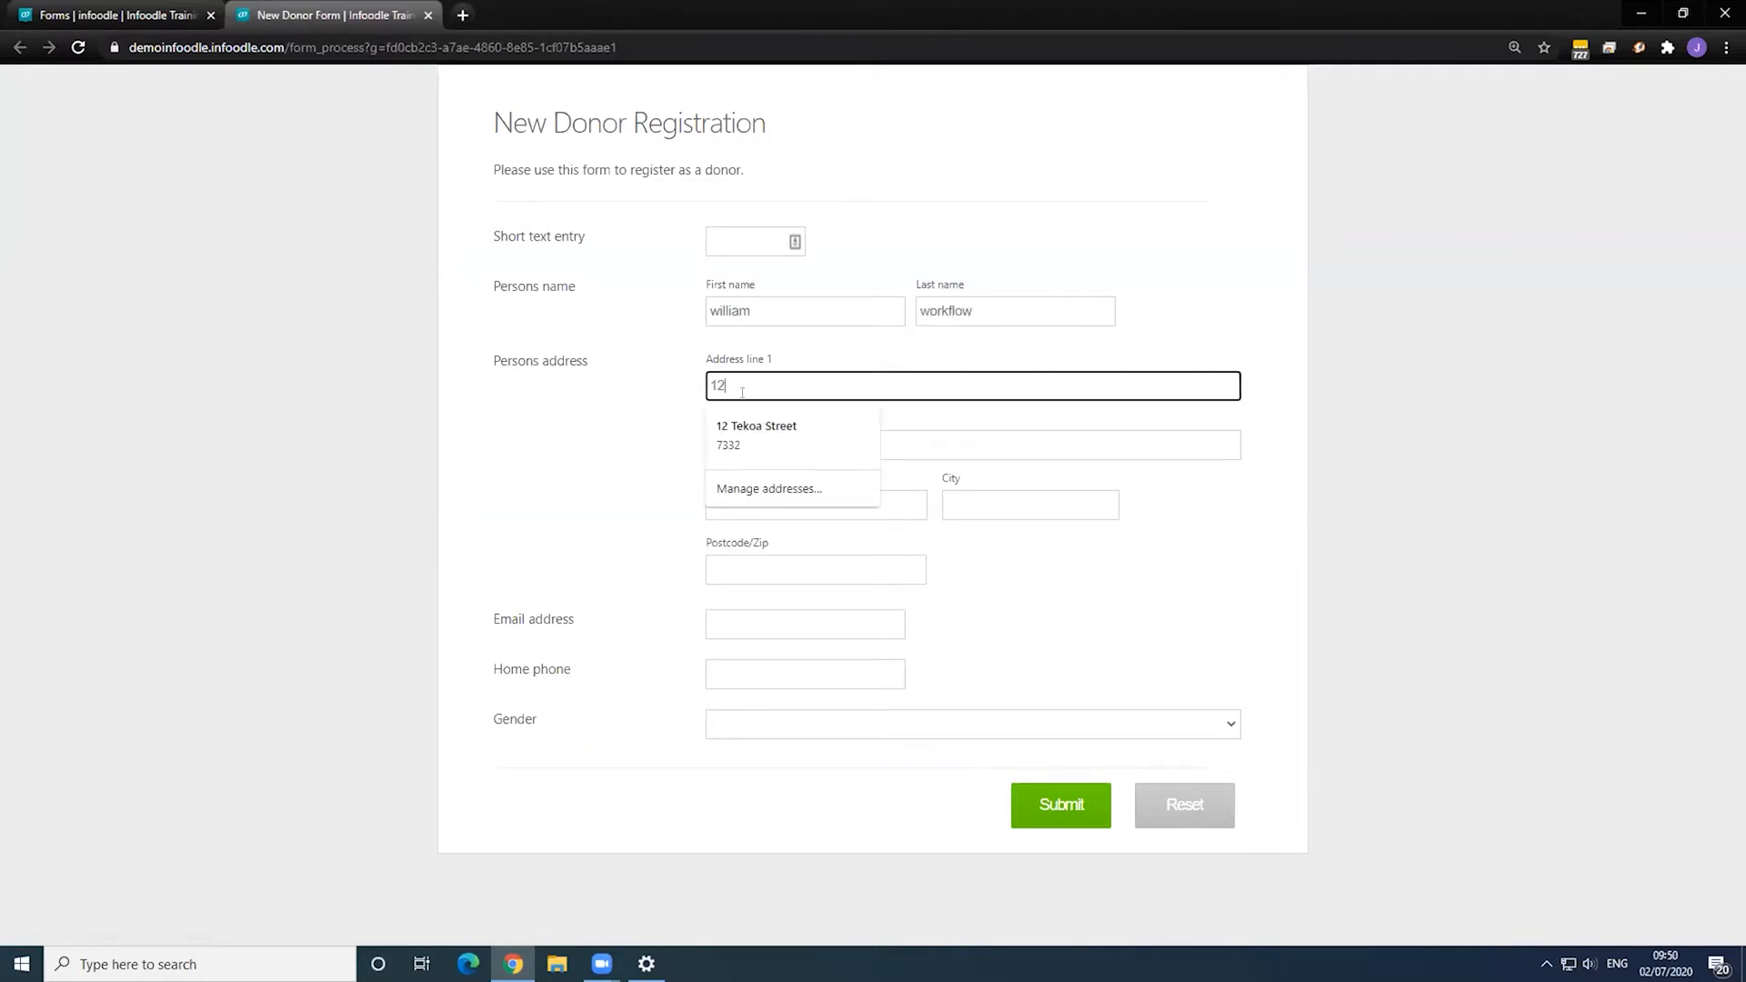
pyautogui.press('Down')
pyautogui.press('Return')
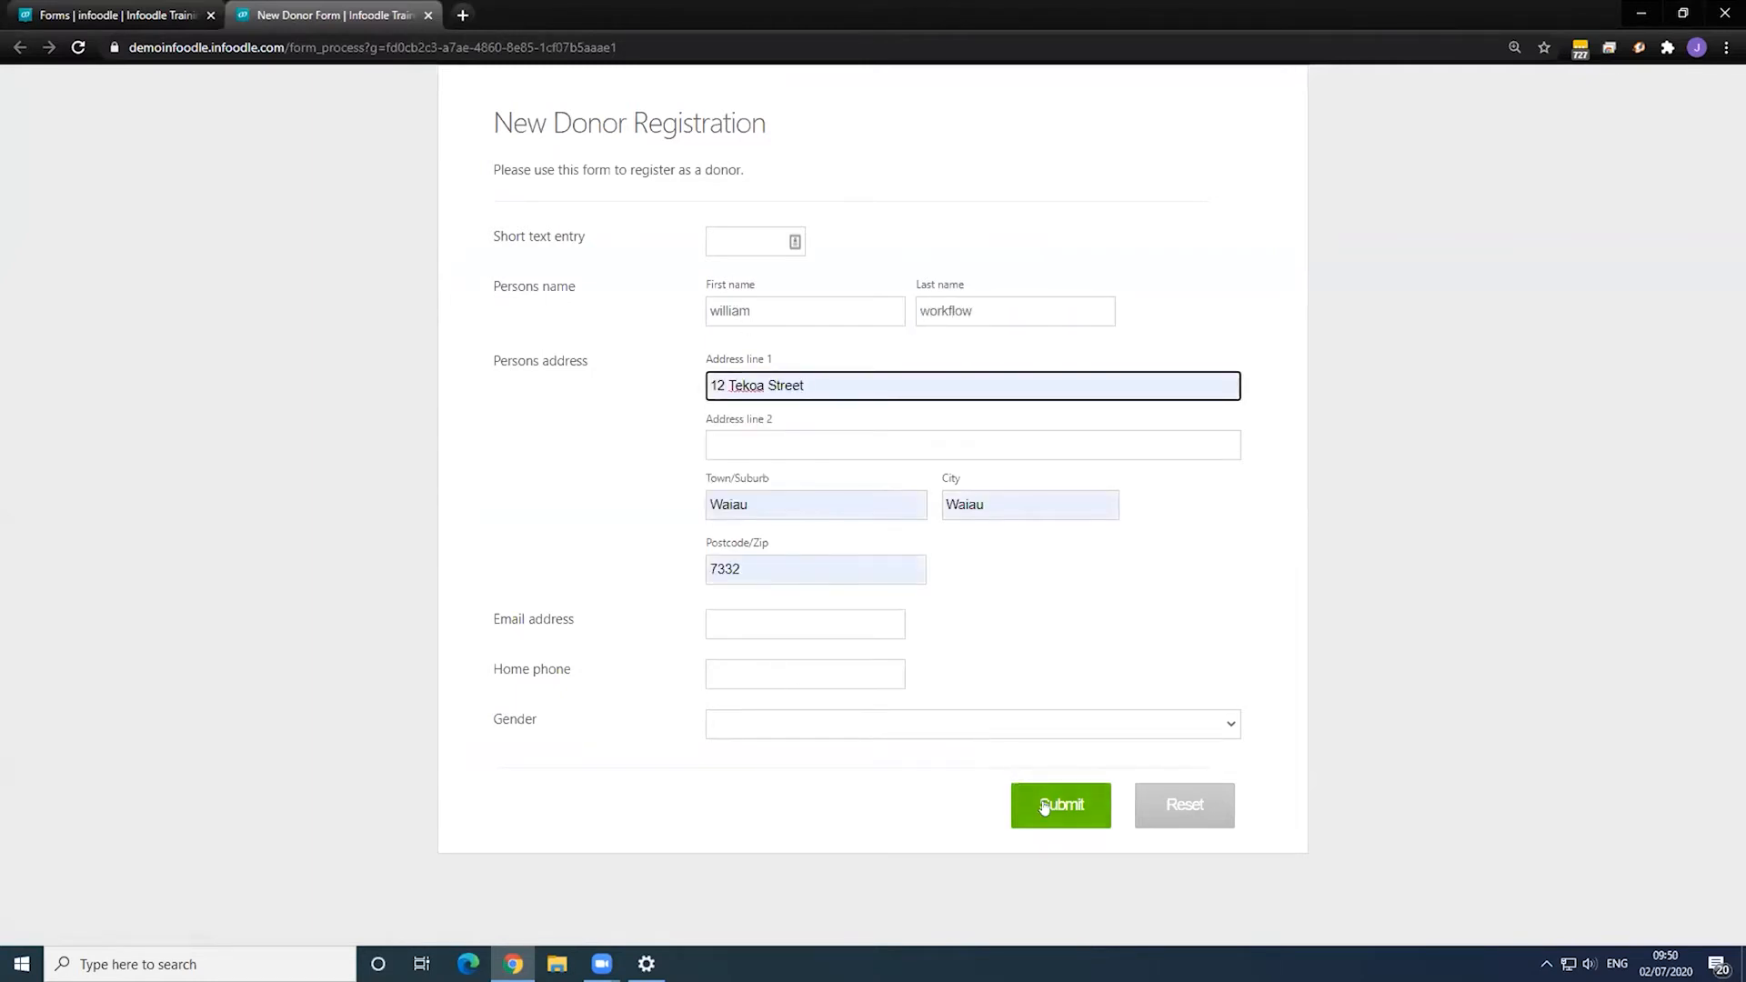
pyautogui.click(1044, 805)
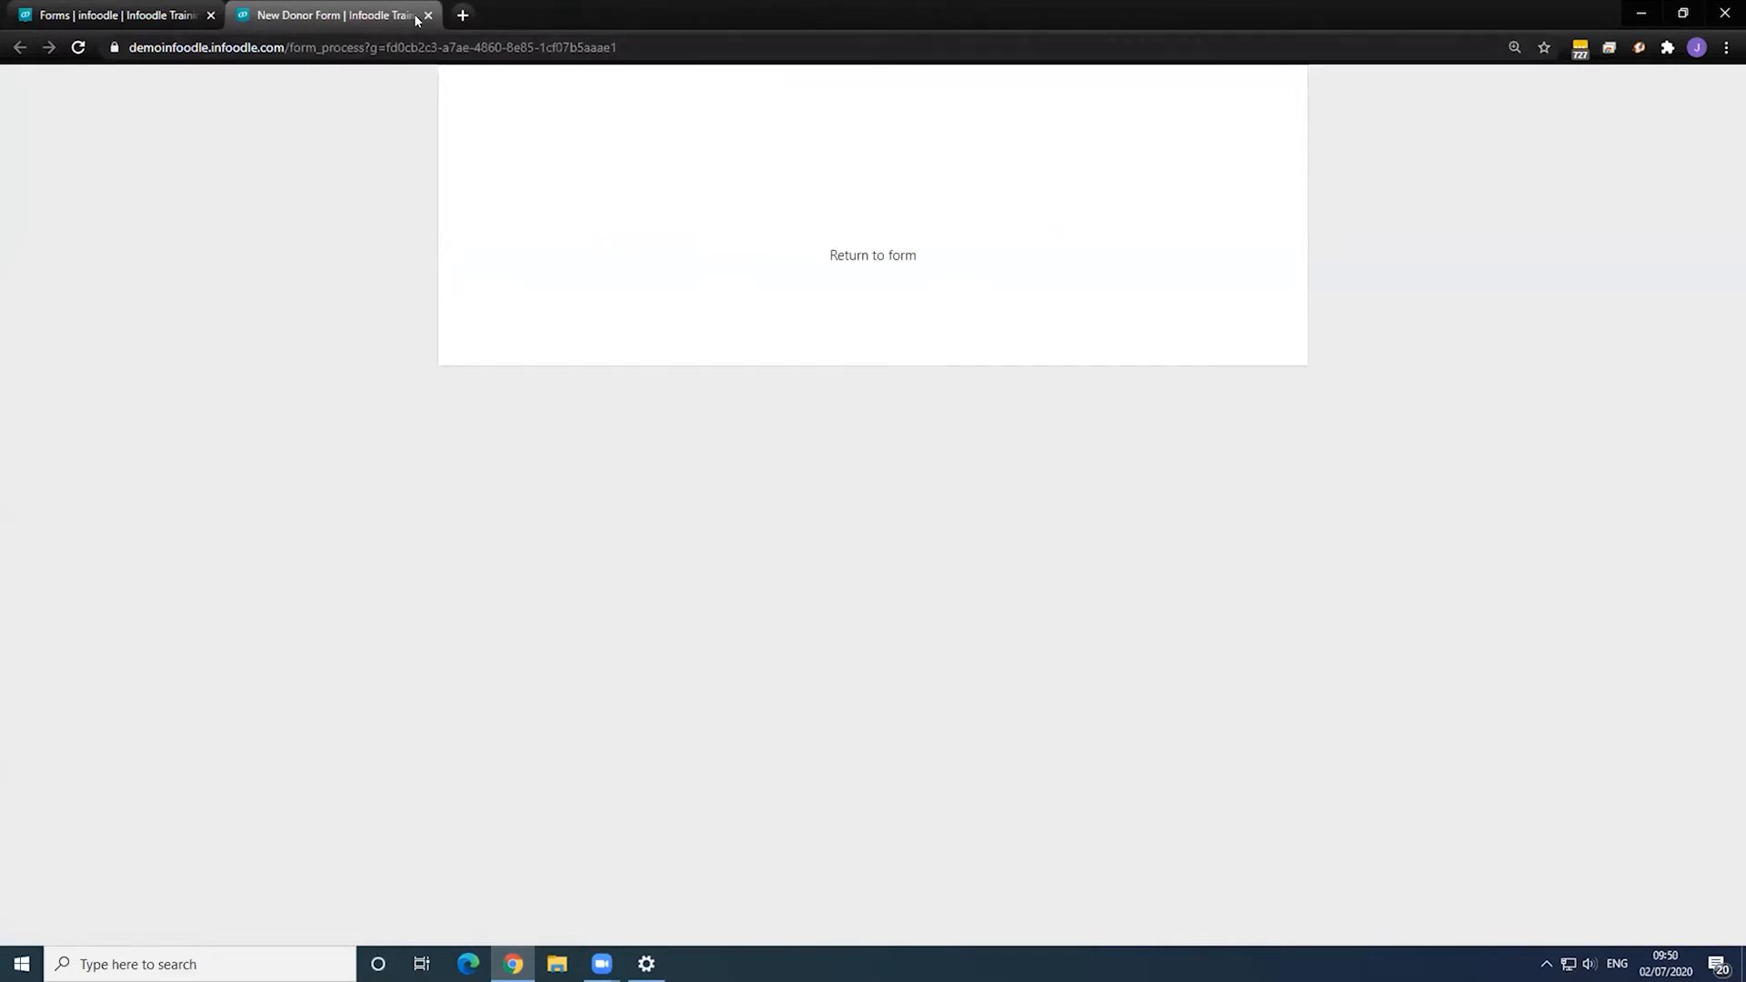
pyautogui.click(427, 14)
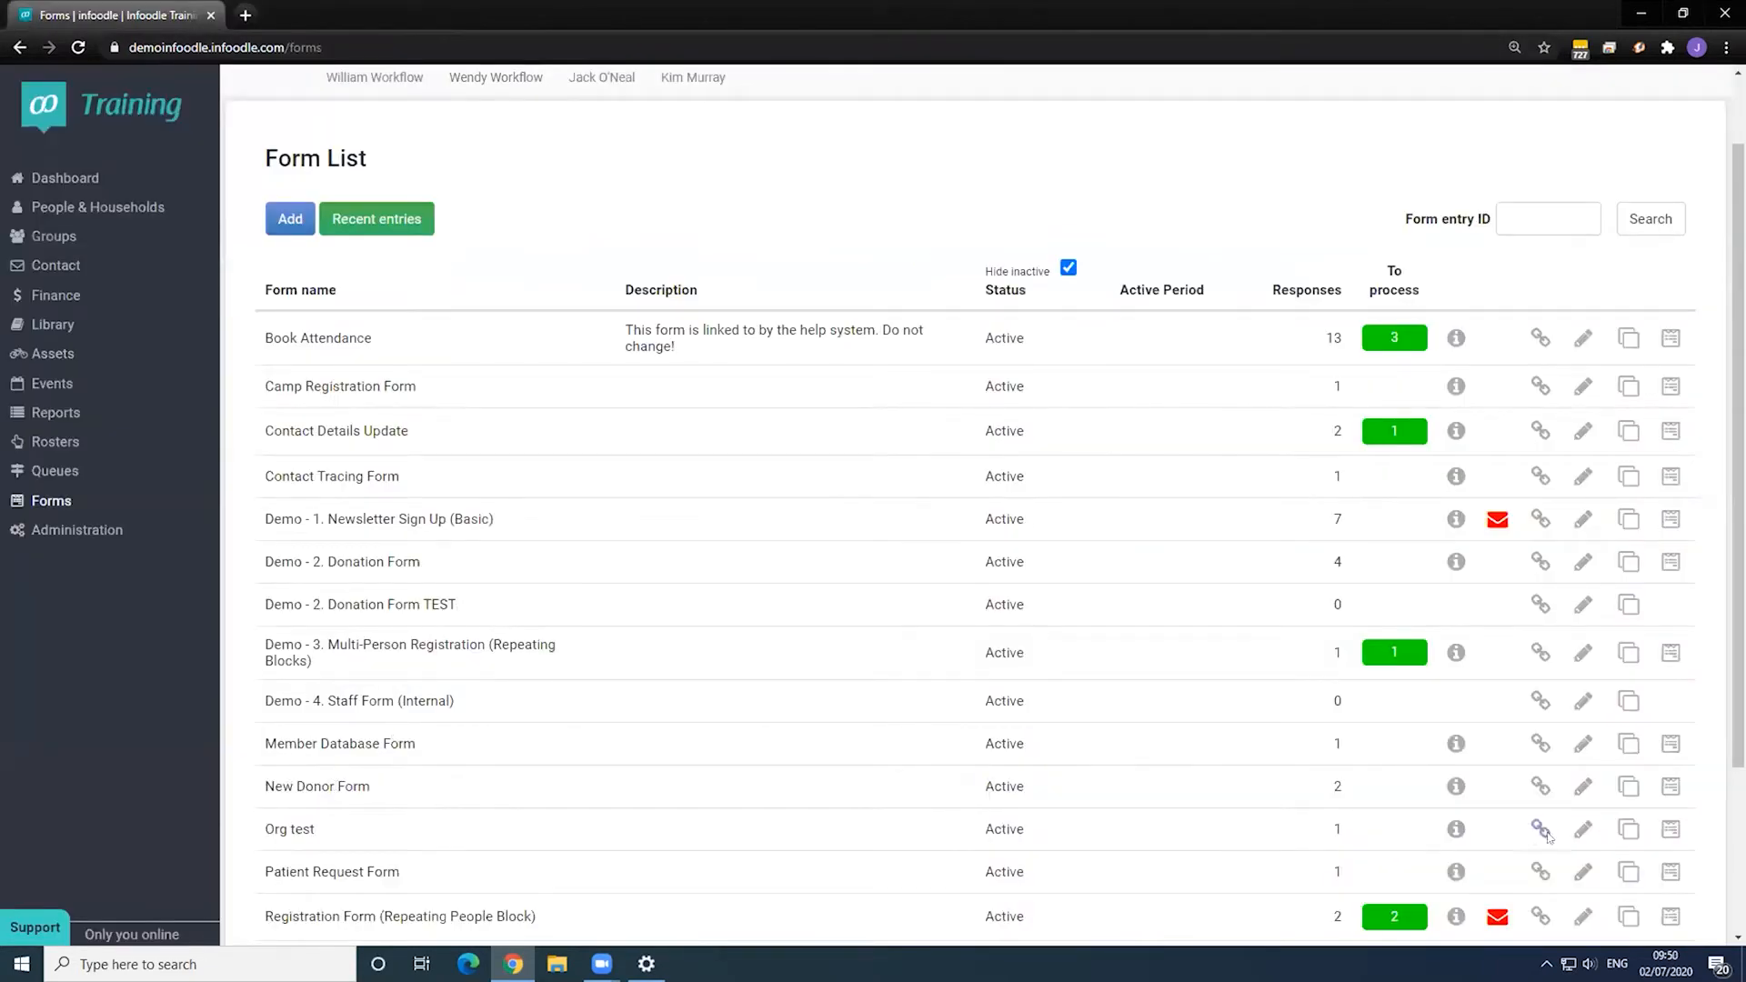
# - Reload the form list and open the New Donor Form's new entry 87
pyautogui.press('F5')
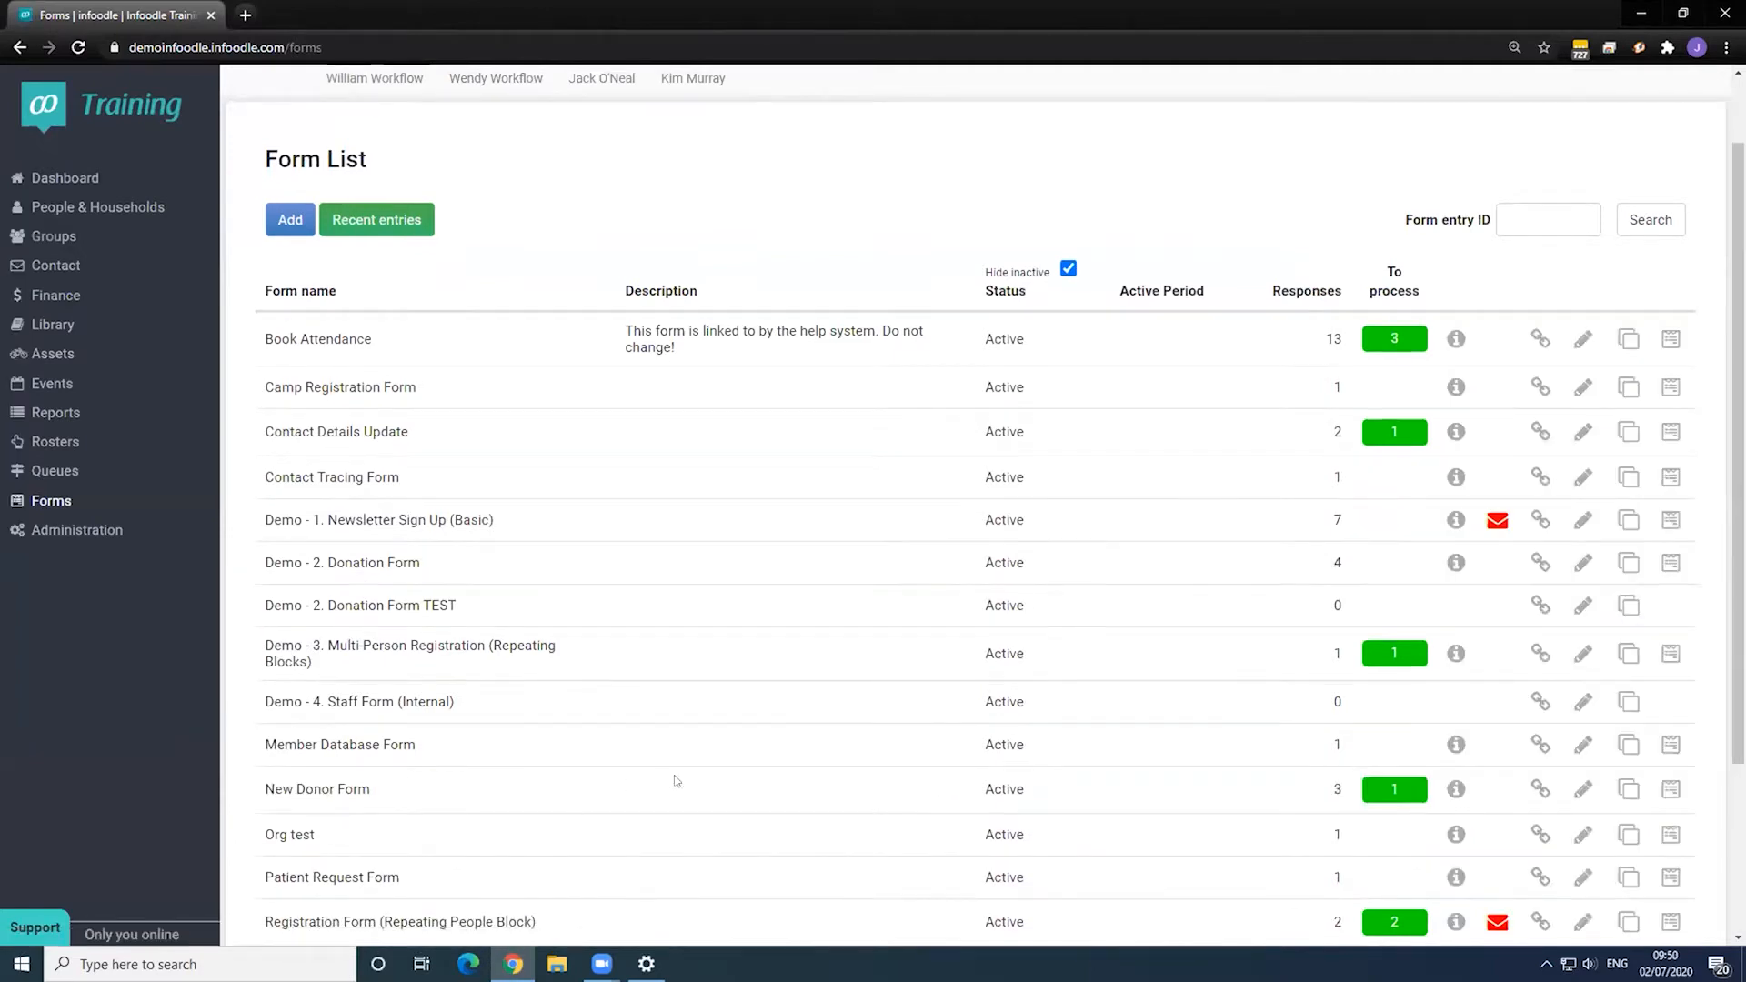
pyautogui.click(1669, 788)
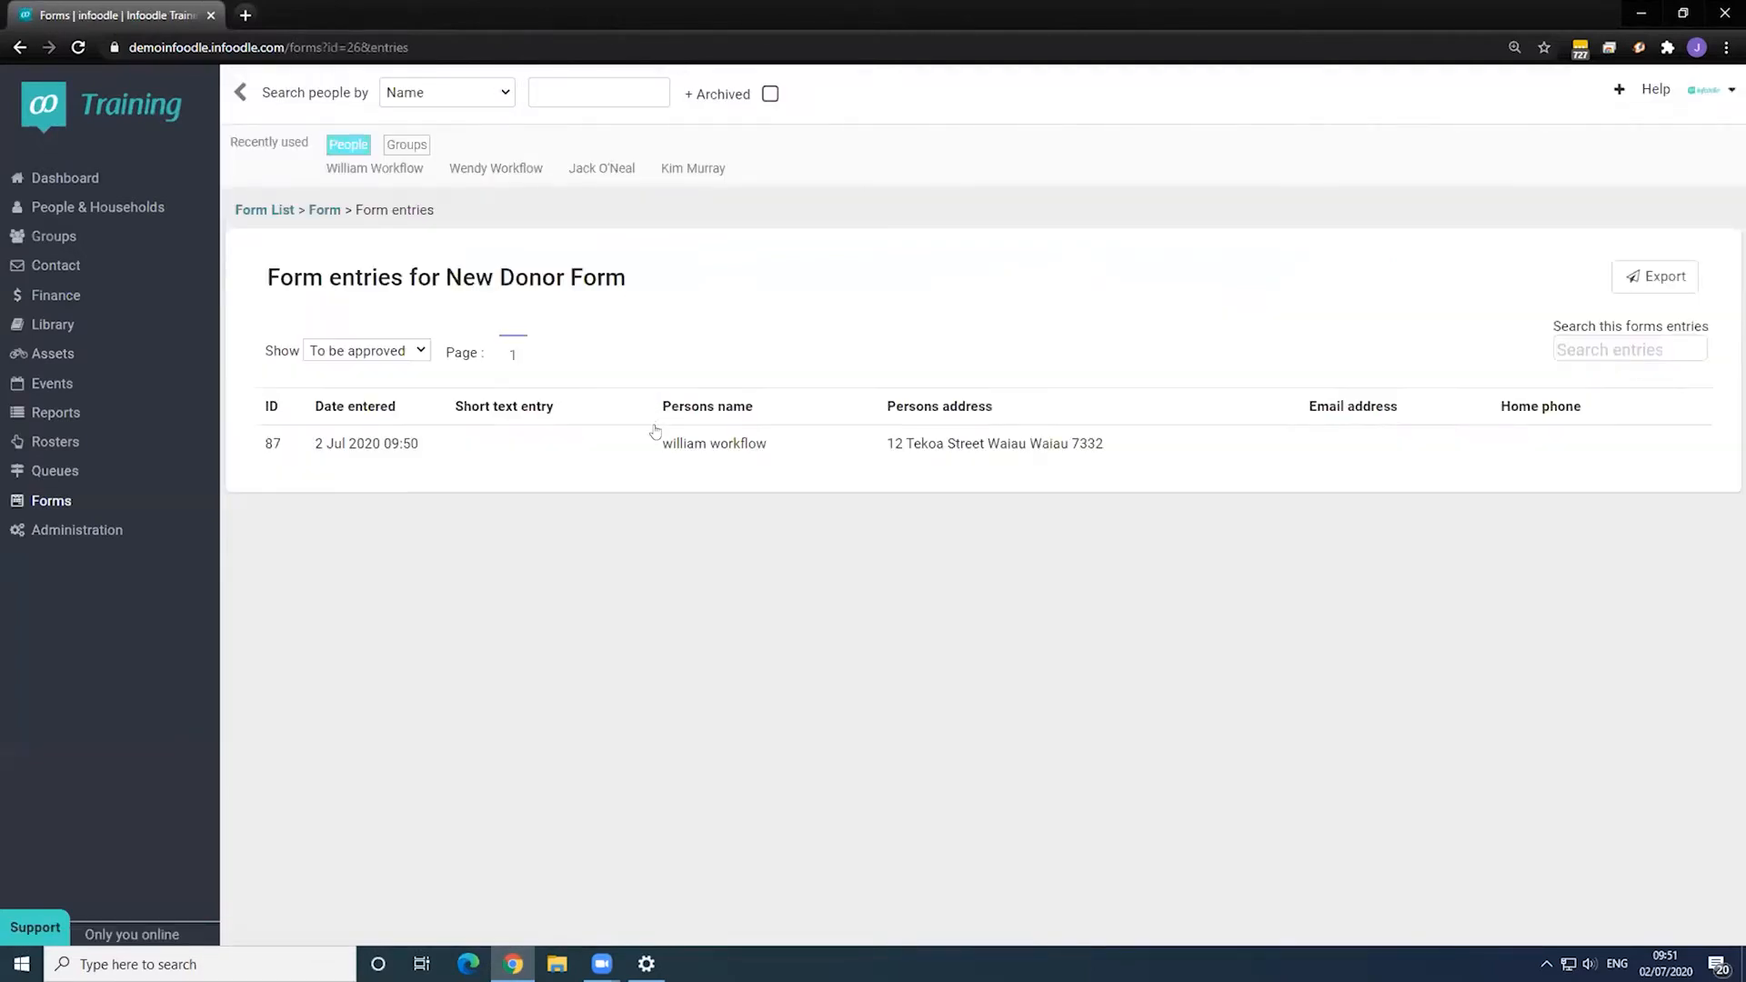
pyautogui.click(658, 440)
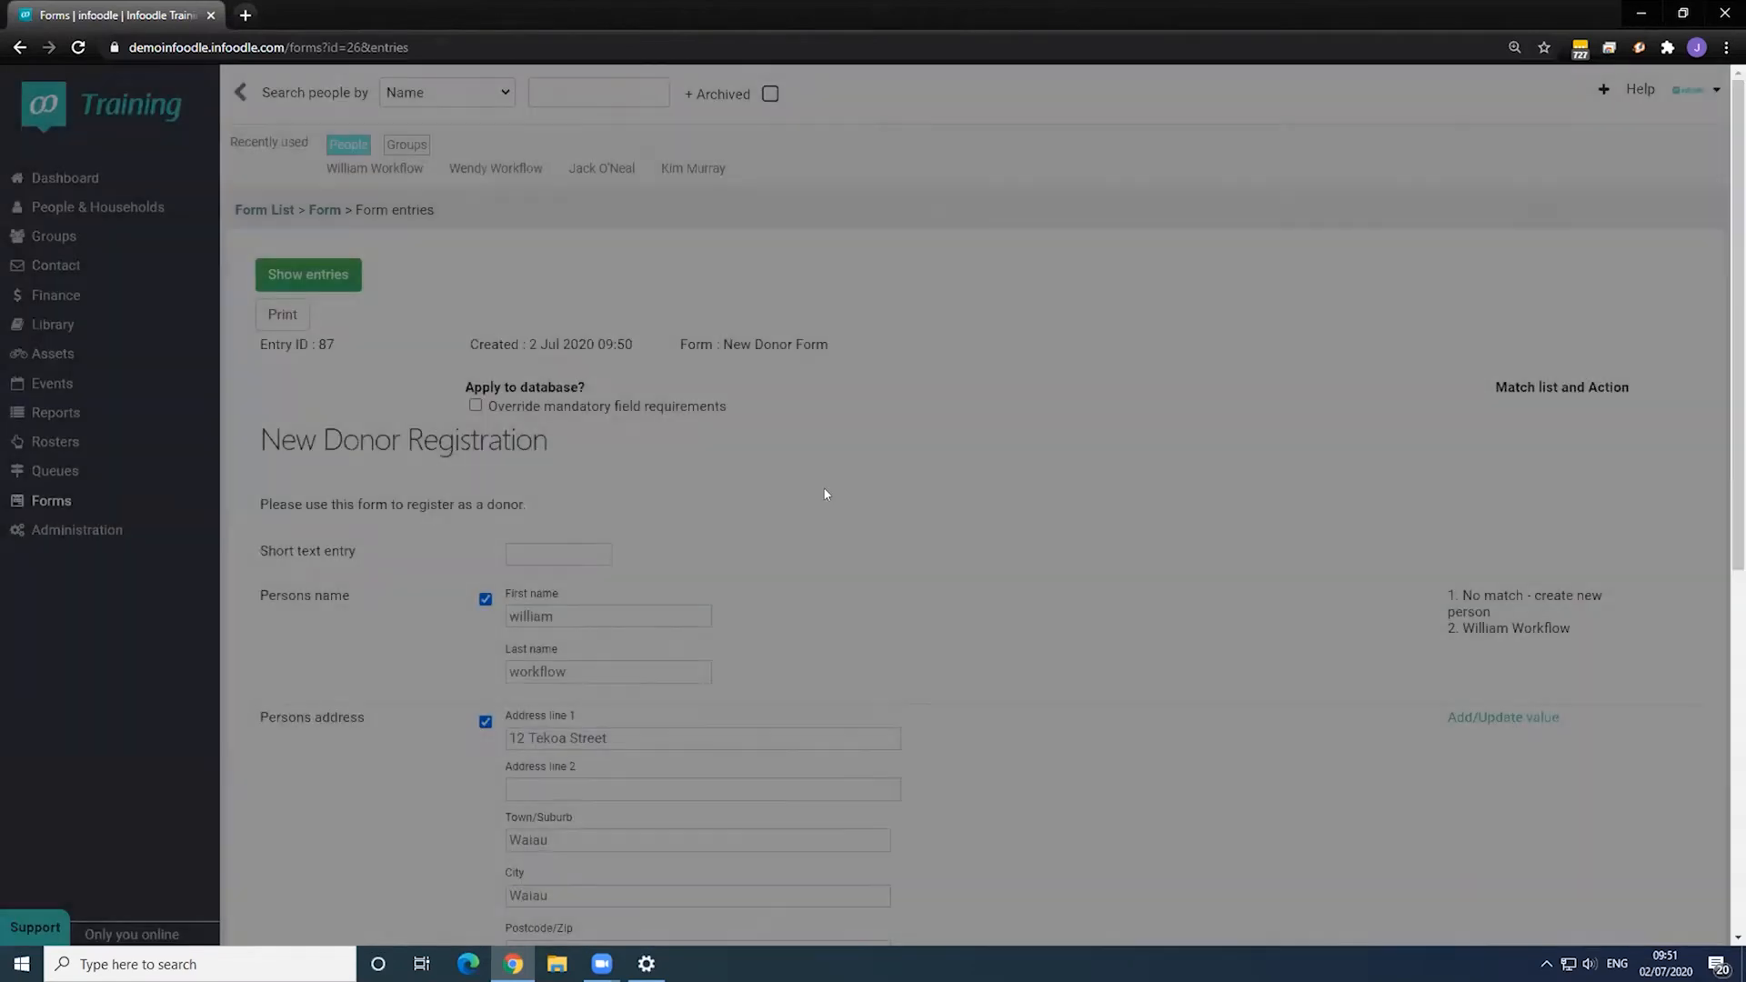
pyautogui.scroll(-7, 822, 496)
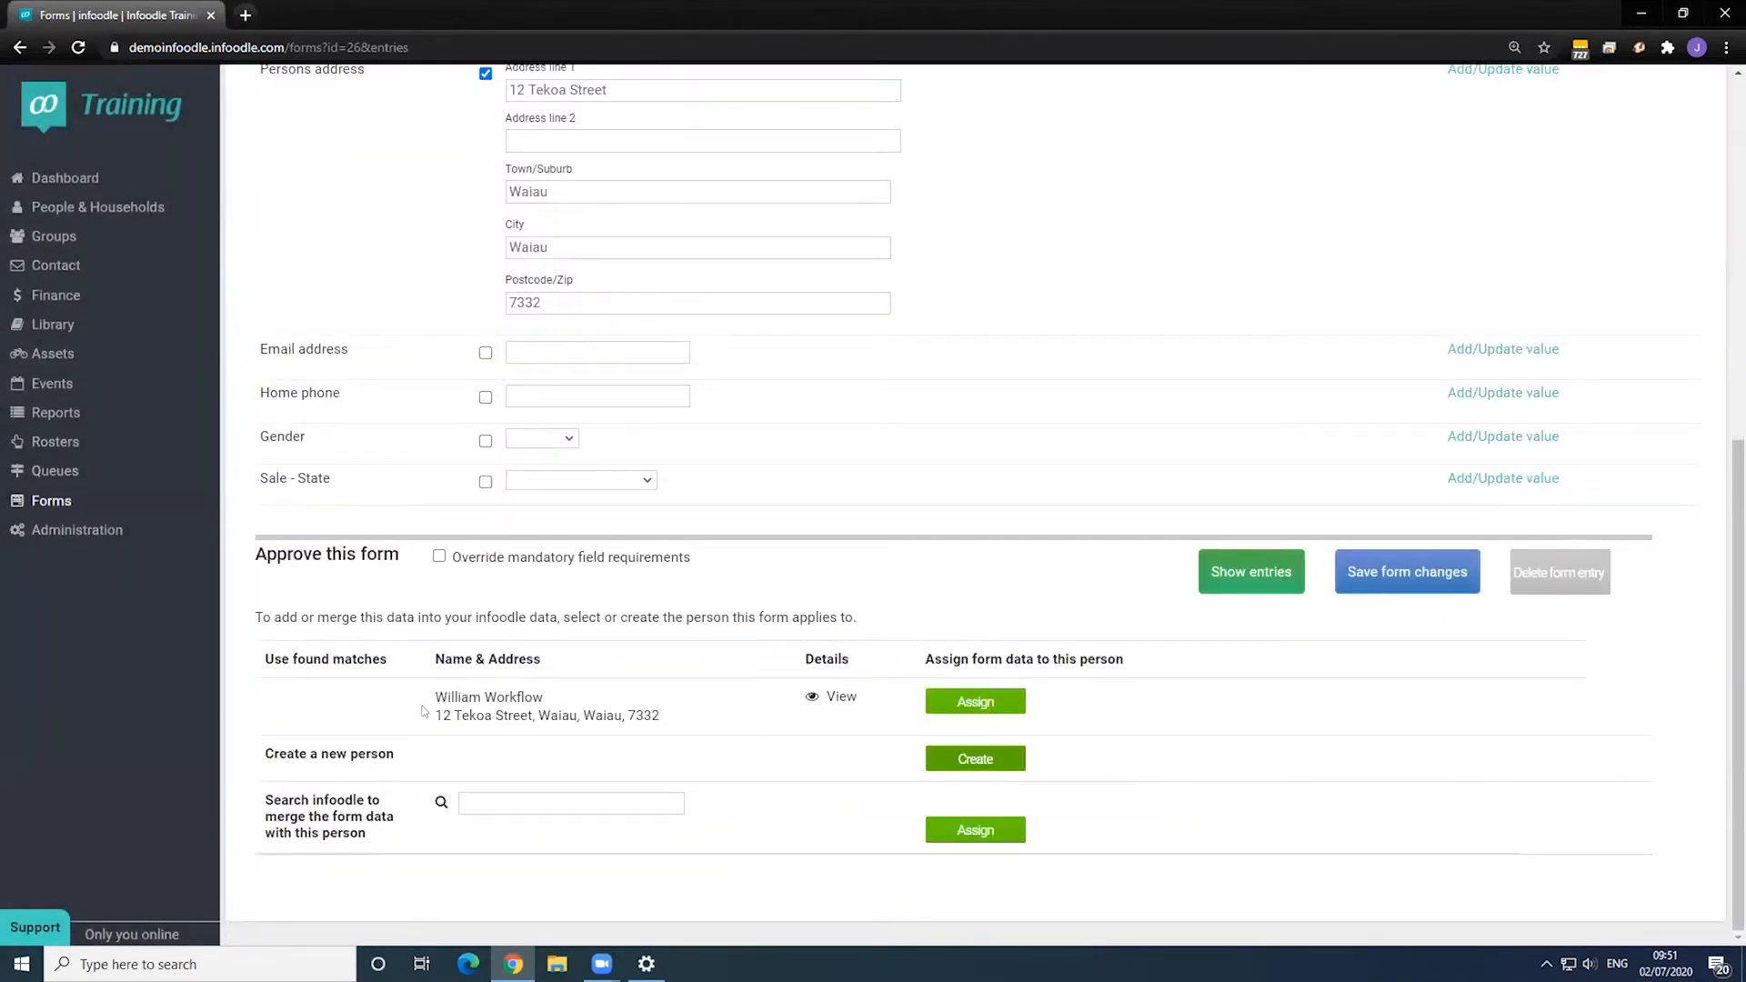
pyautogui.scroll(4, 473, 696)
pyautogui.scroll(-4, 534, 676)
# - Assign entry 87 to the matching existing contact to reveal the optional workflows
pyautogui.click(986, 704)
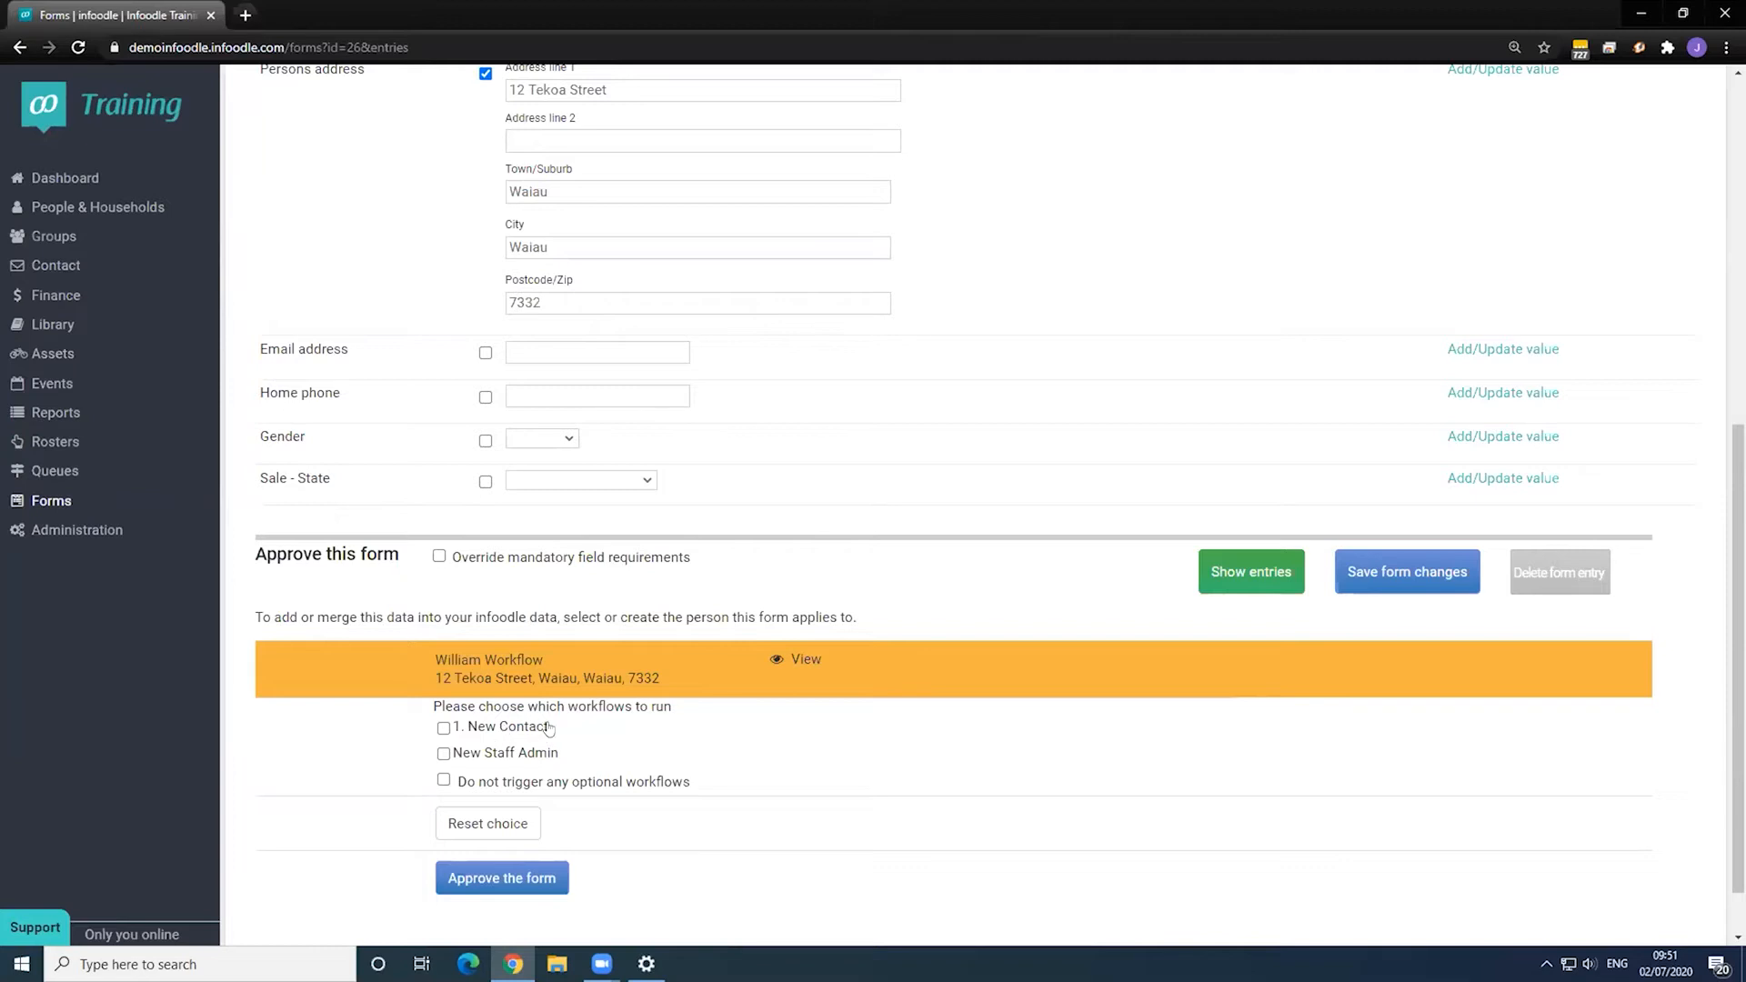
pyautogui.scroll(1, 518, 778)
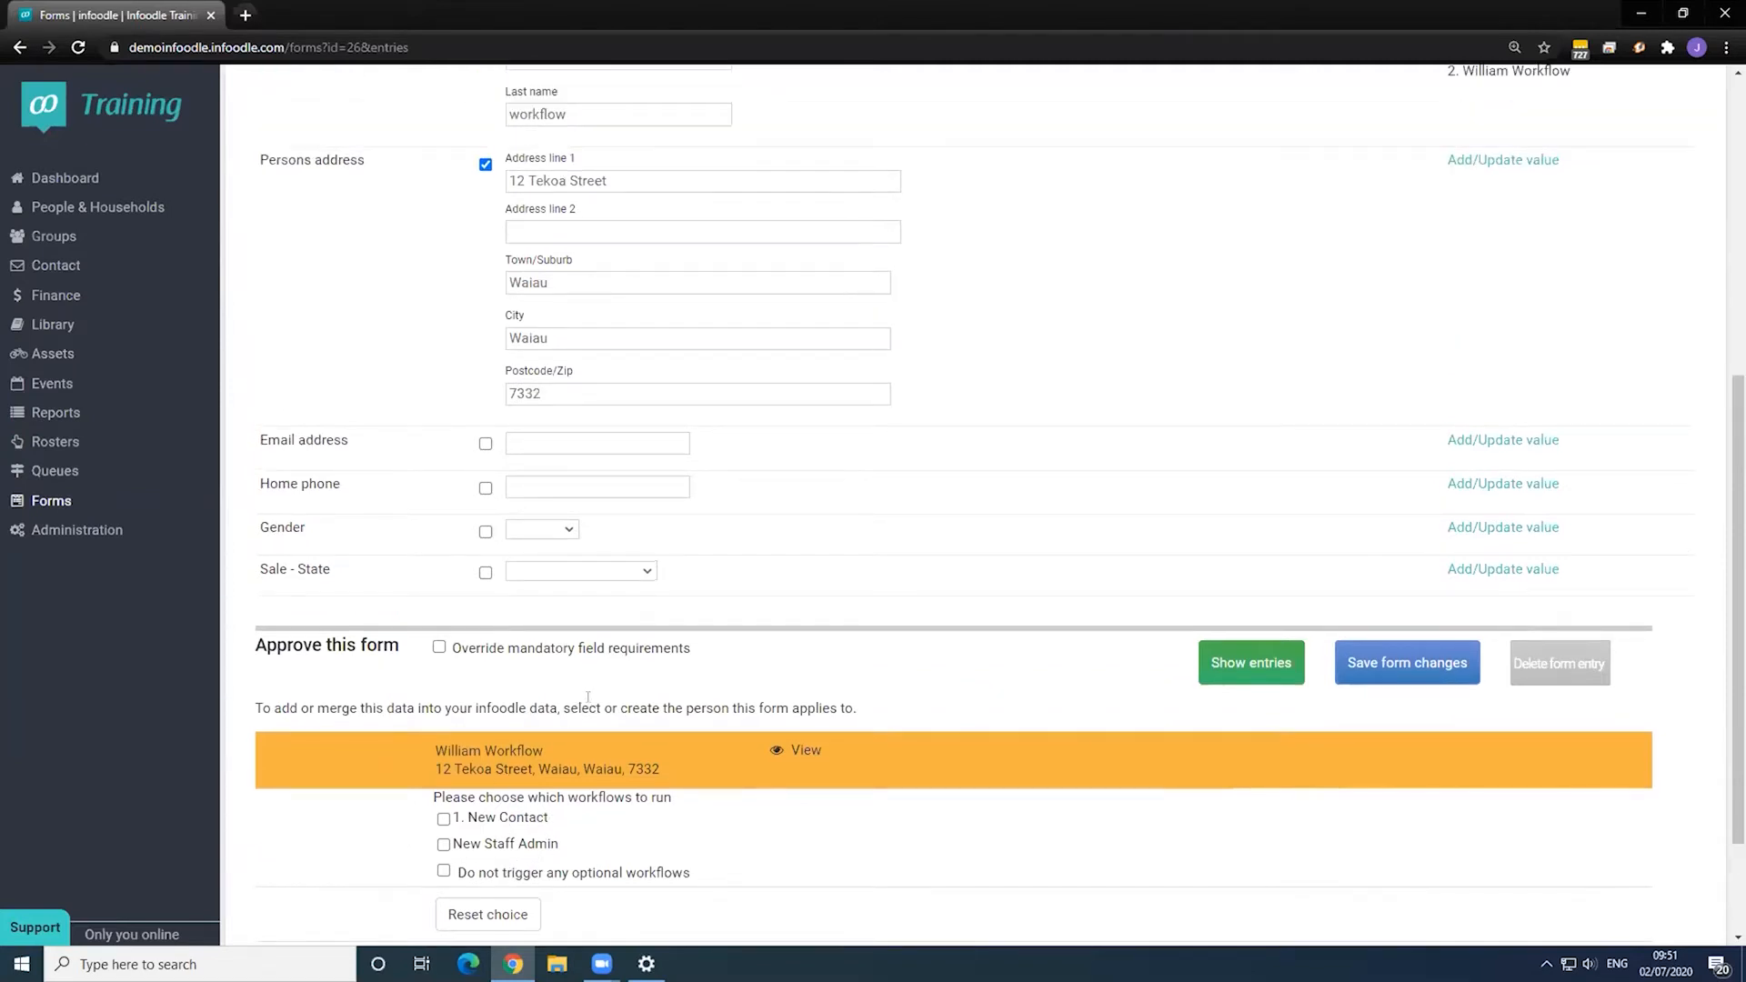
pyautogui.scroll(2, 588, 697)
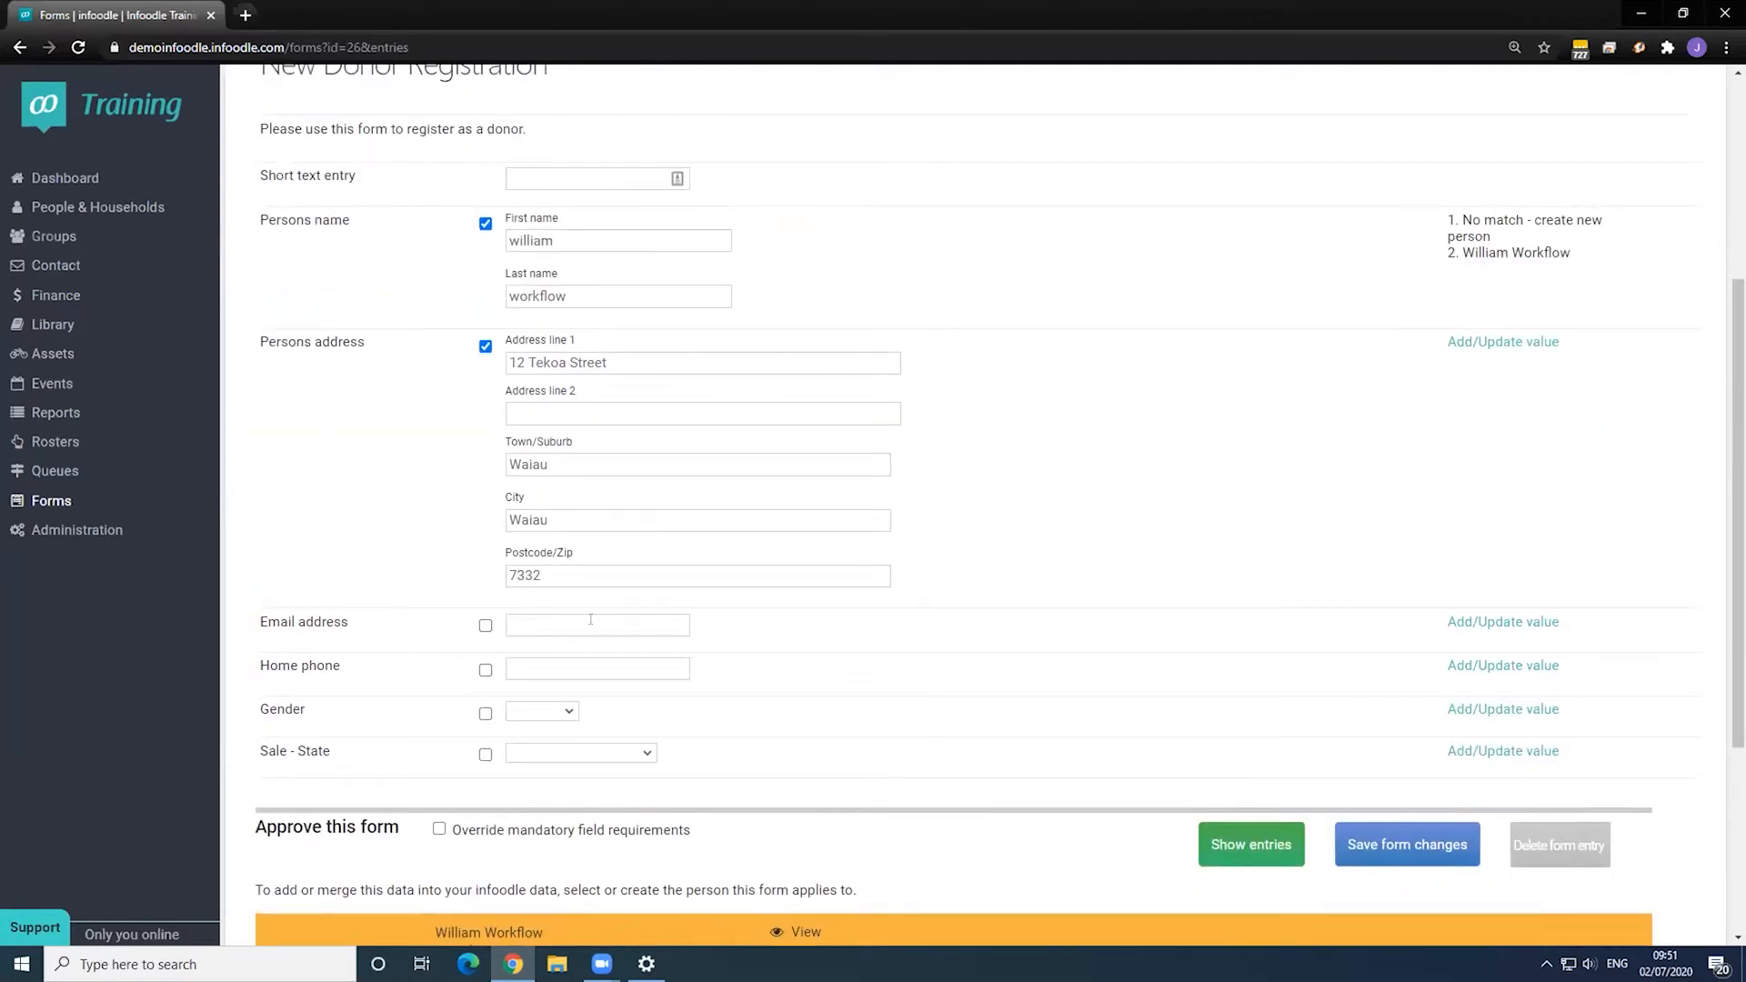
pyautogui.scroll(-4, 719, 619)
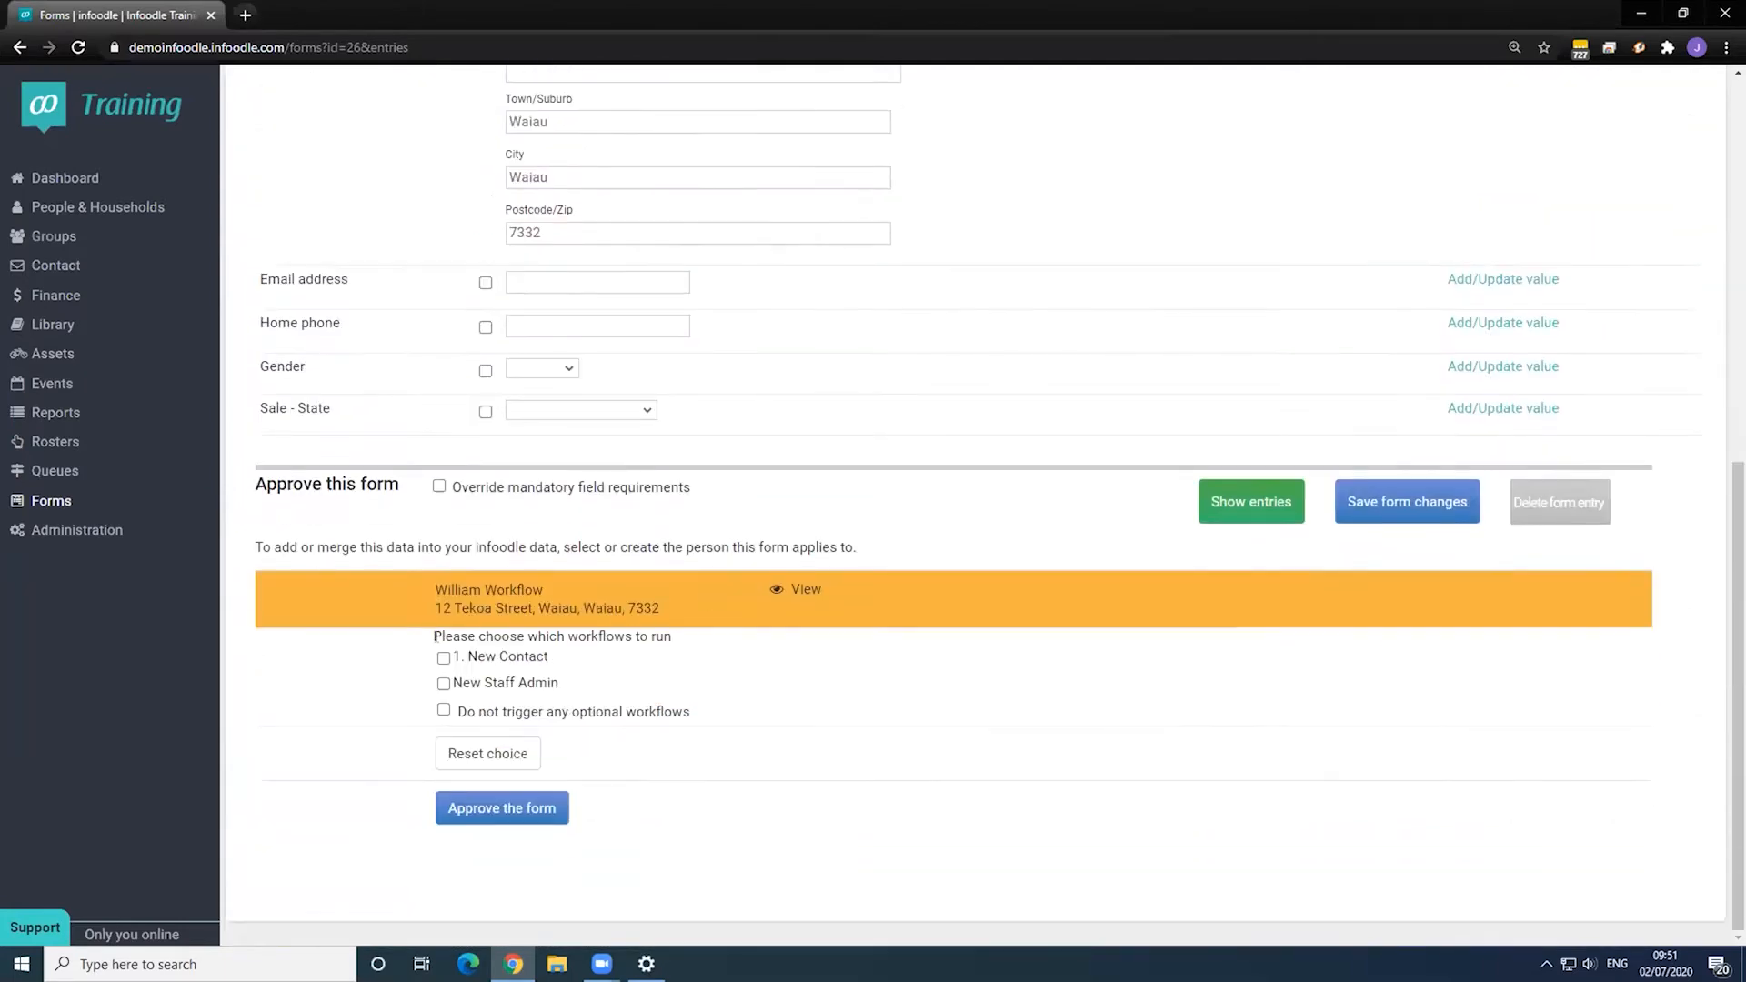
# - Open the Add new contact workflow for editing from Administration > Workflow
pyautogui.click(68, 532)
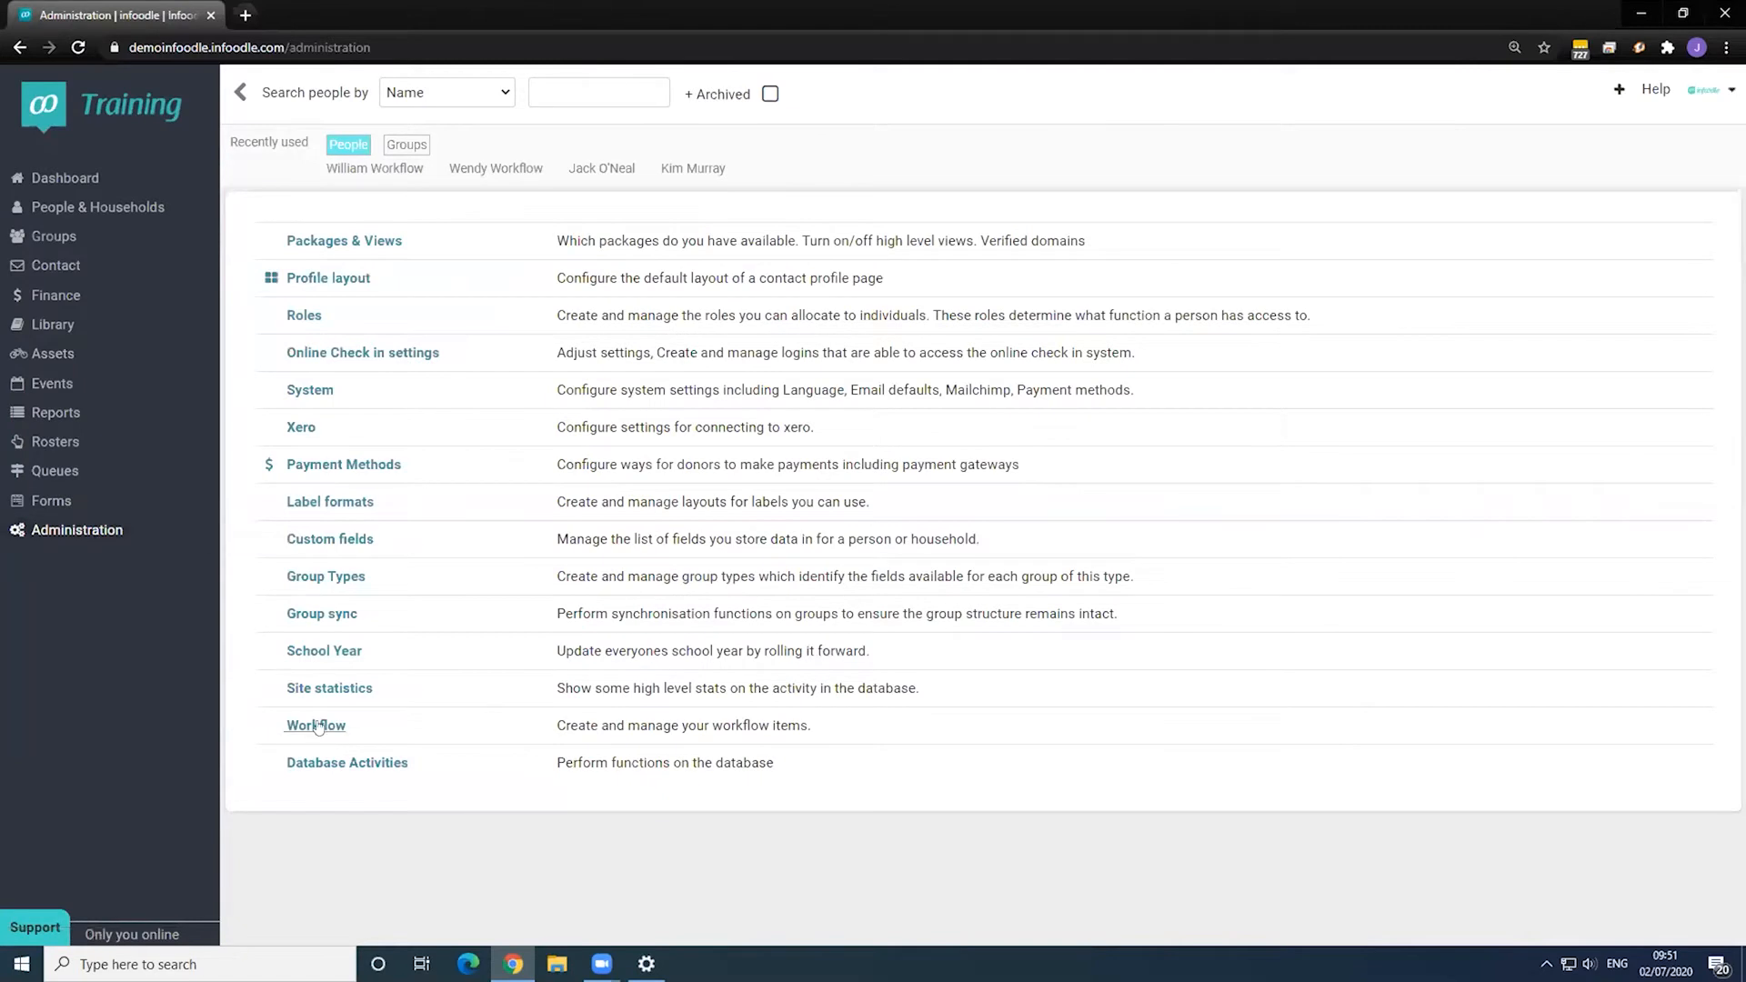
pyautogui.click(317, 726)
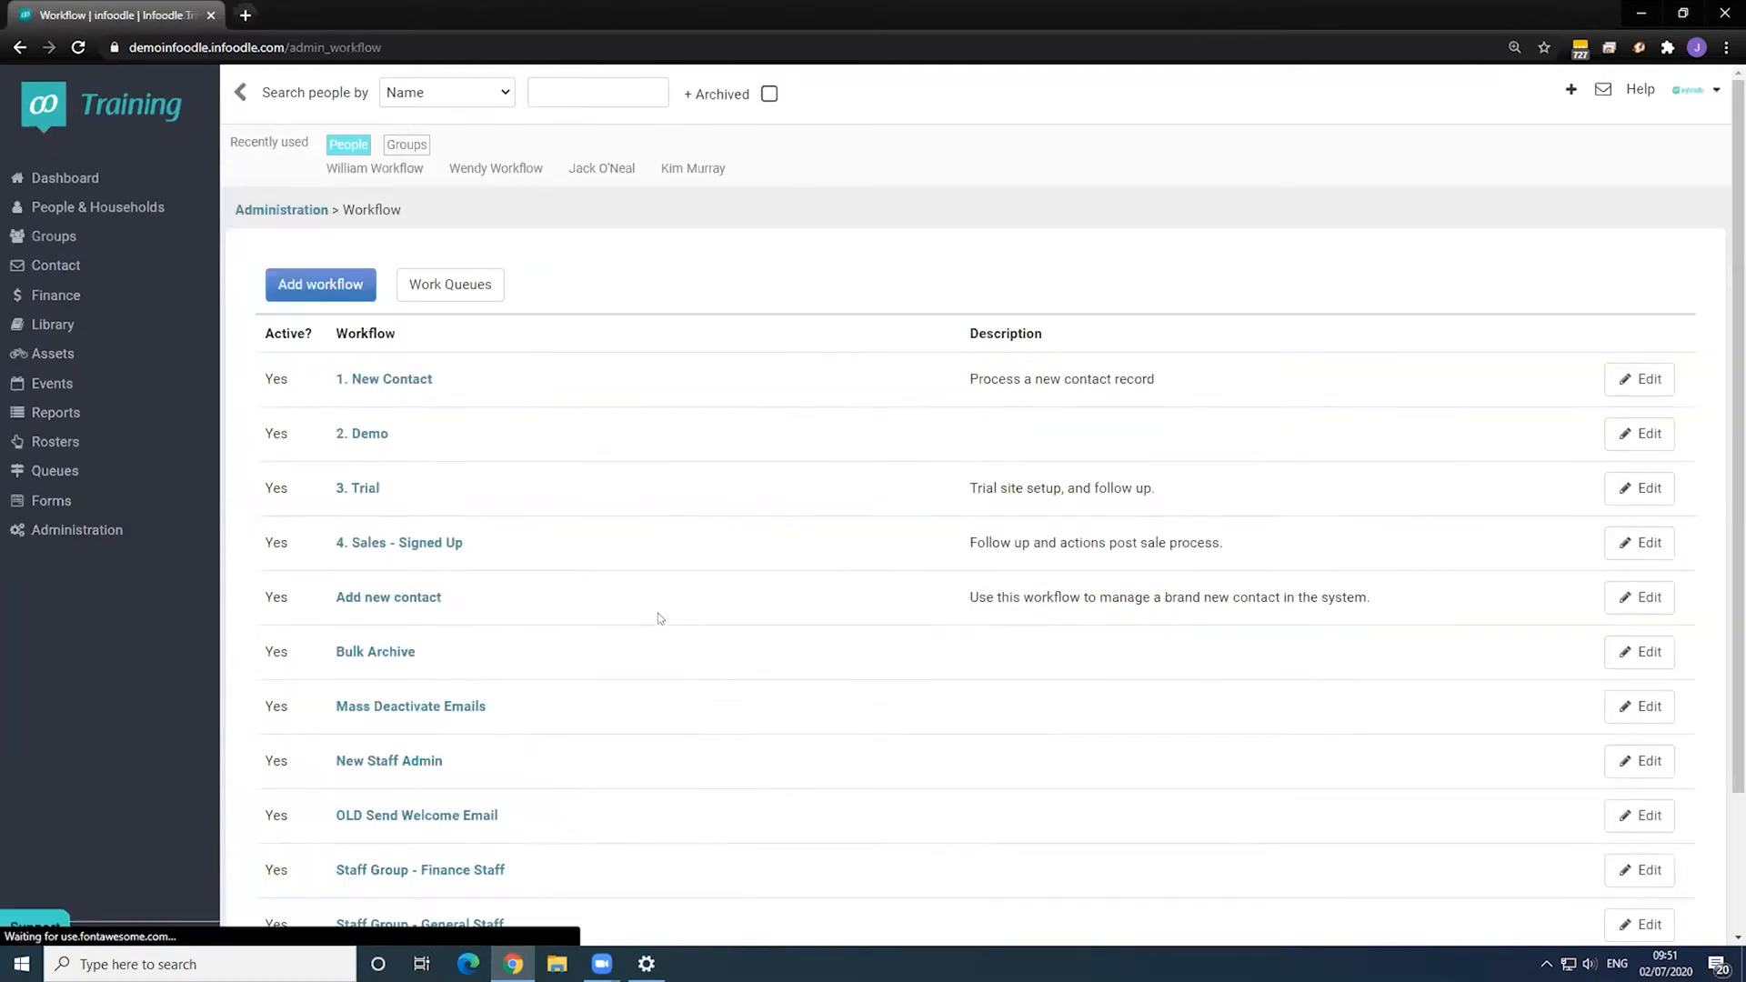
pyautogui.scroll(-2, 482, 605)
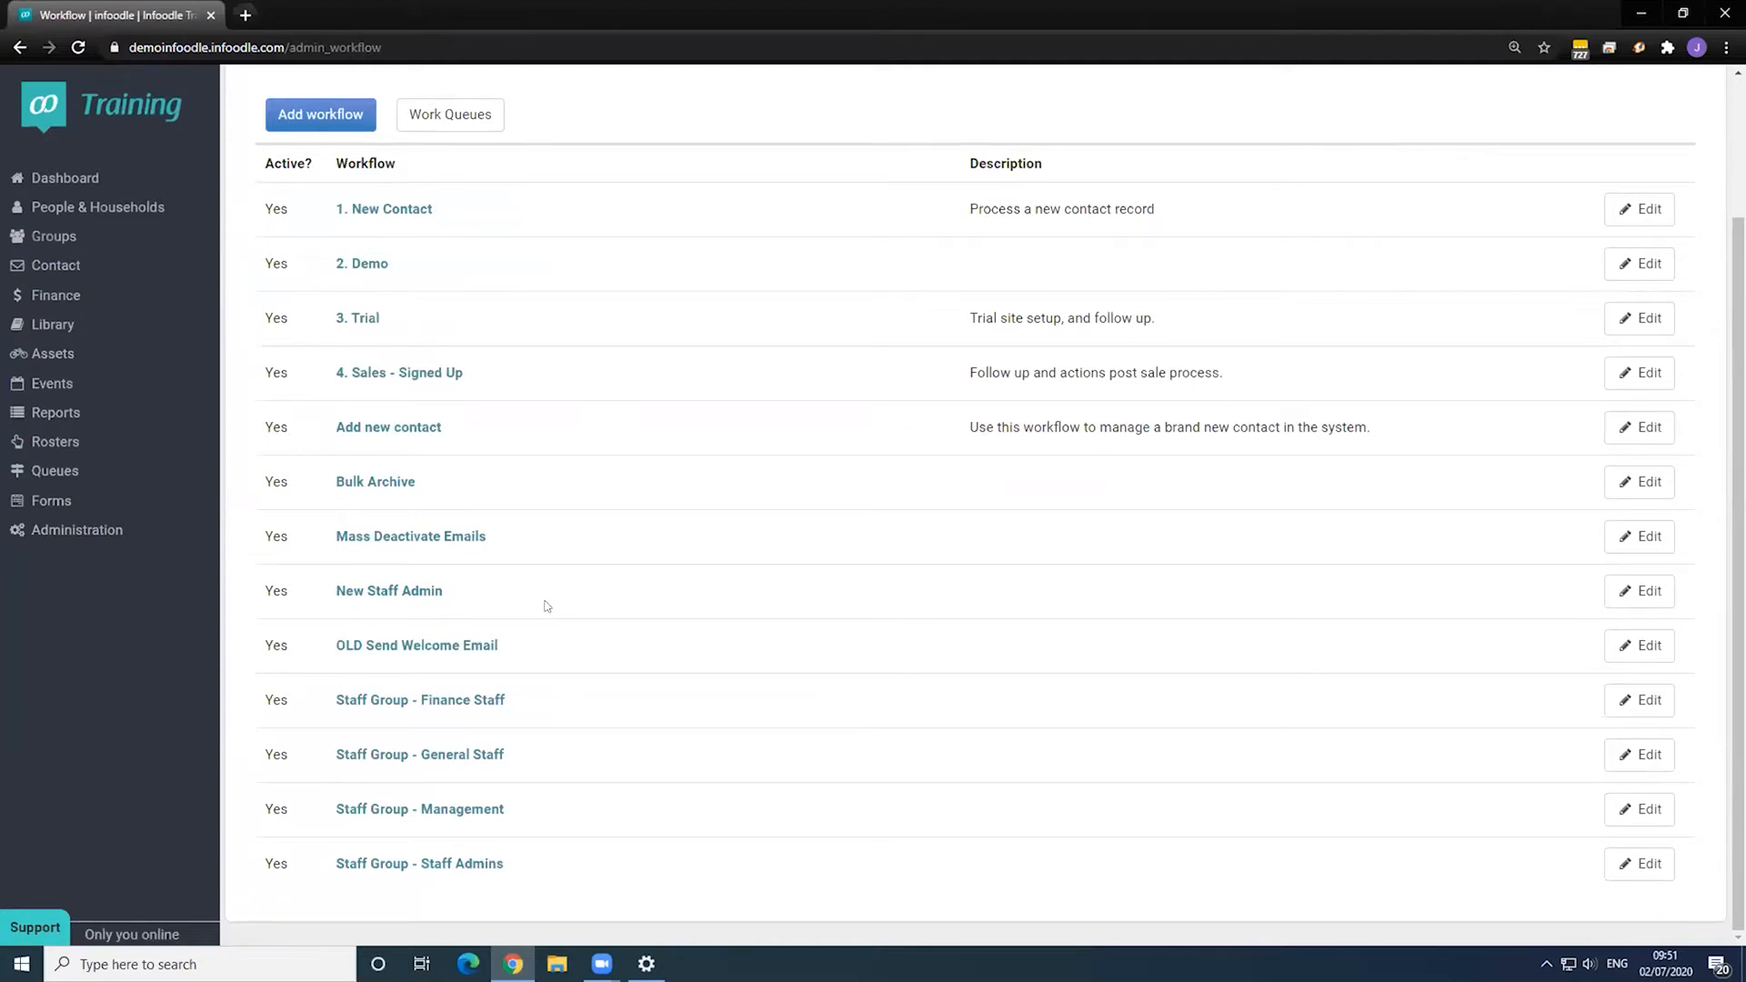
pyautogui.click(1661, 440)
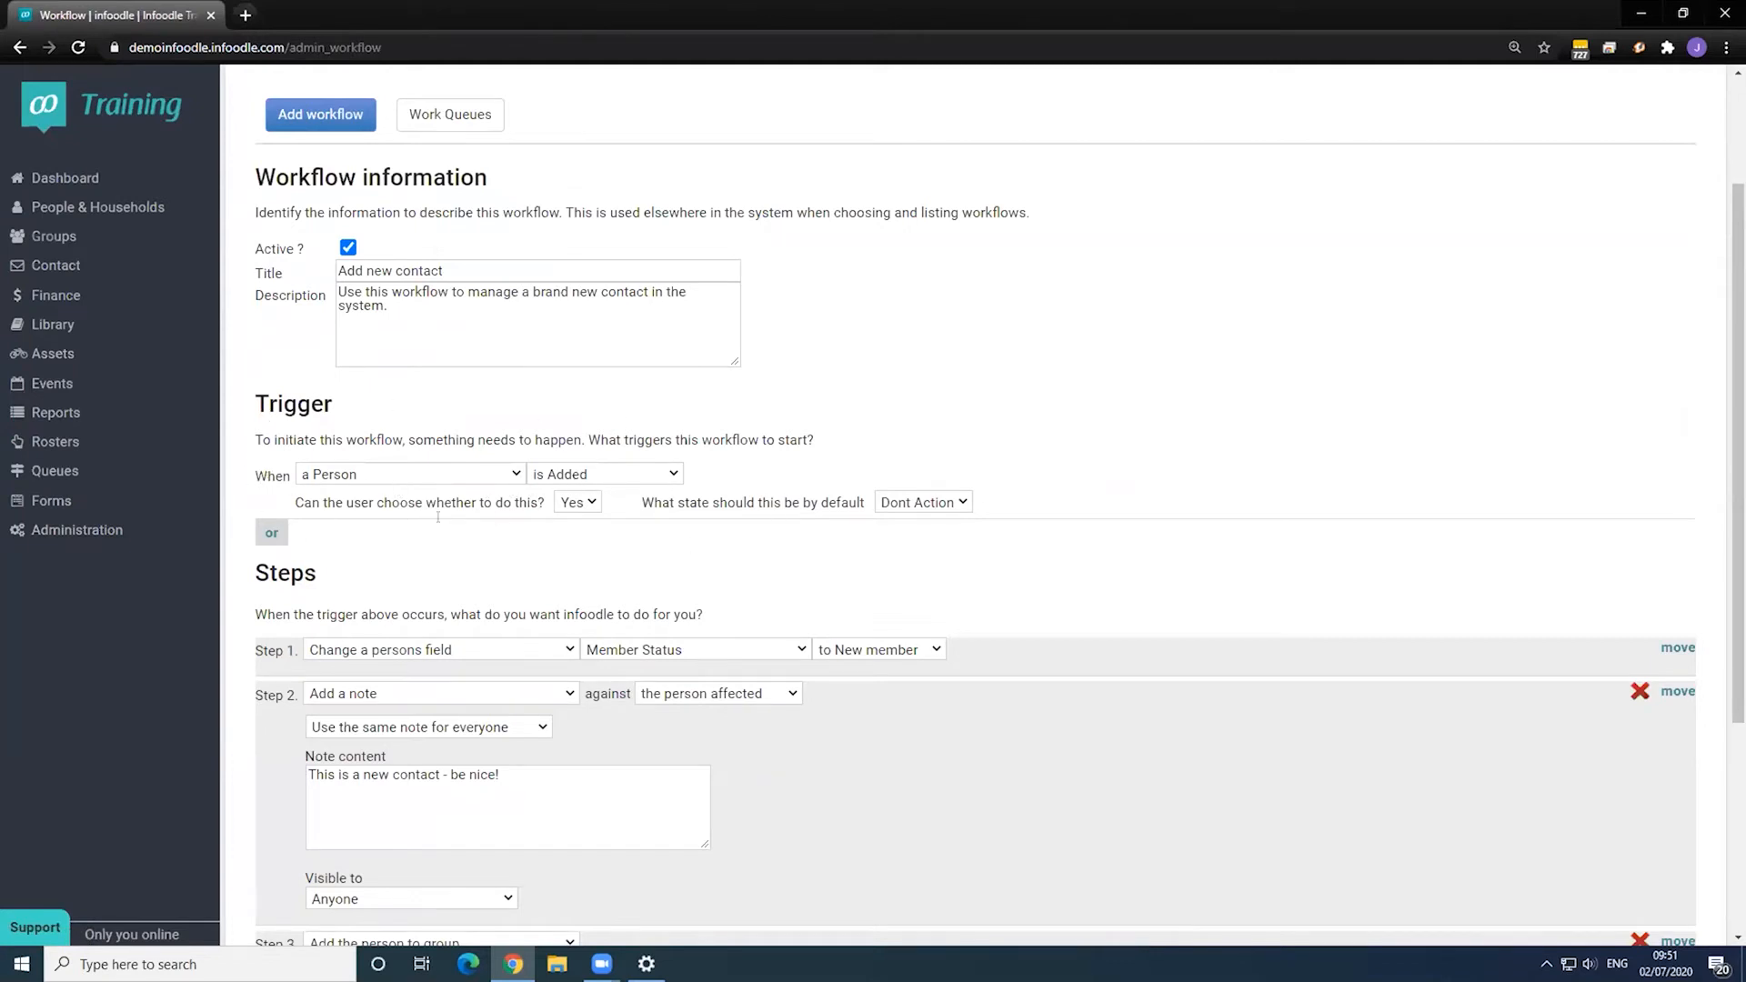
# - Add an 'or' trigger set to Manually, from the person screen, and save the workflow
pyautogui.click(284, 535)
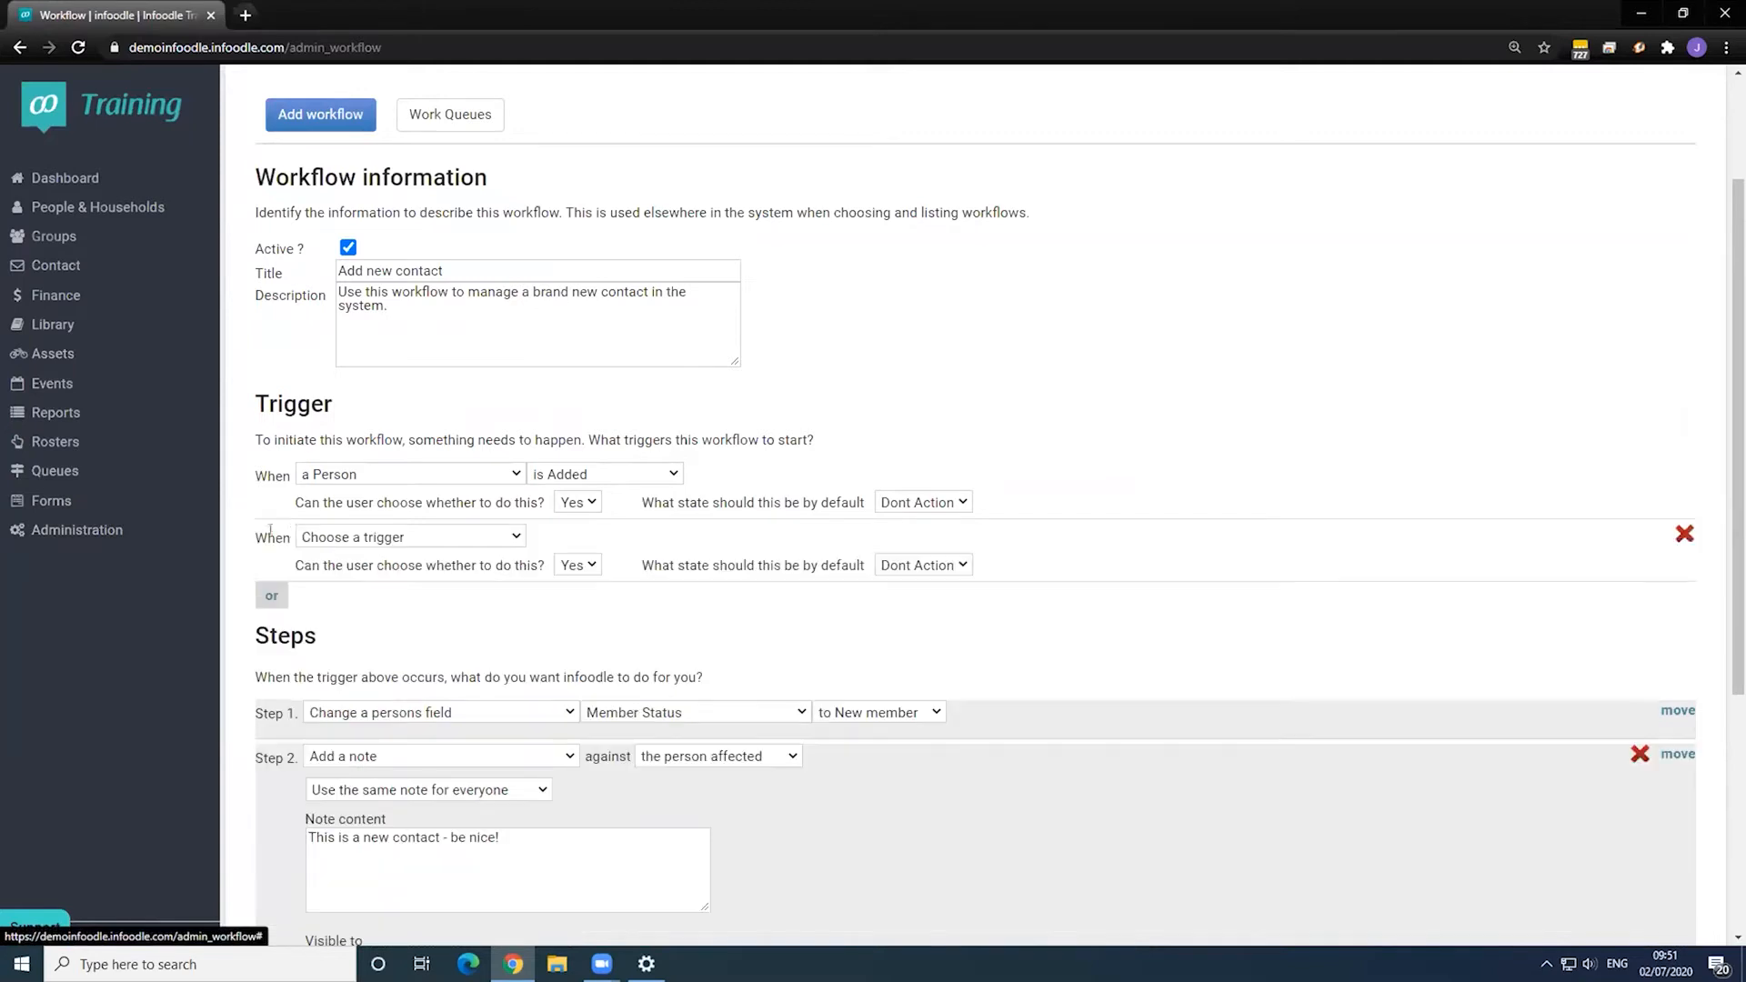
pyautogui.click(396, 540)
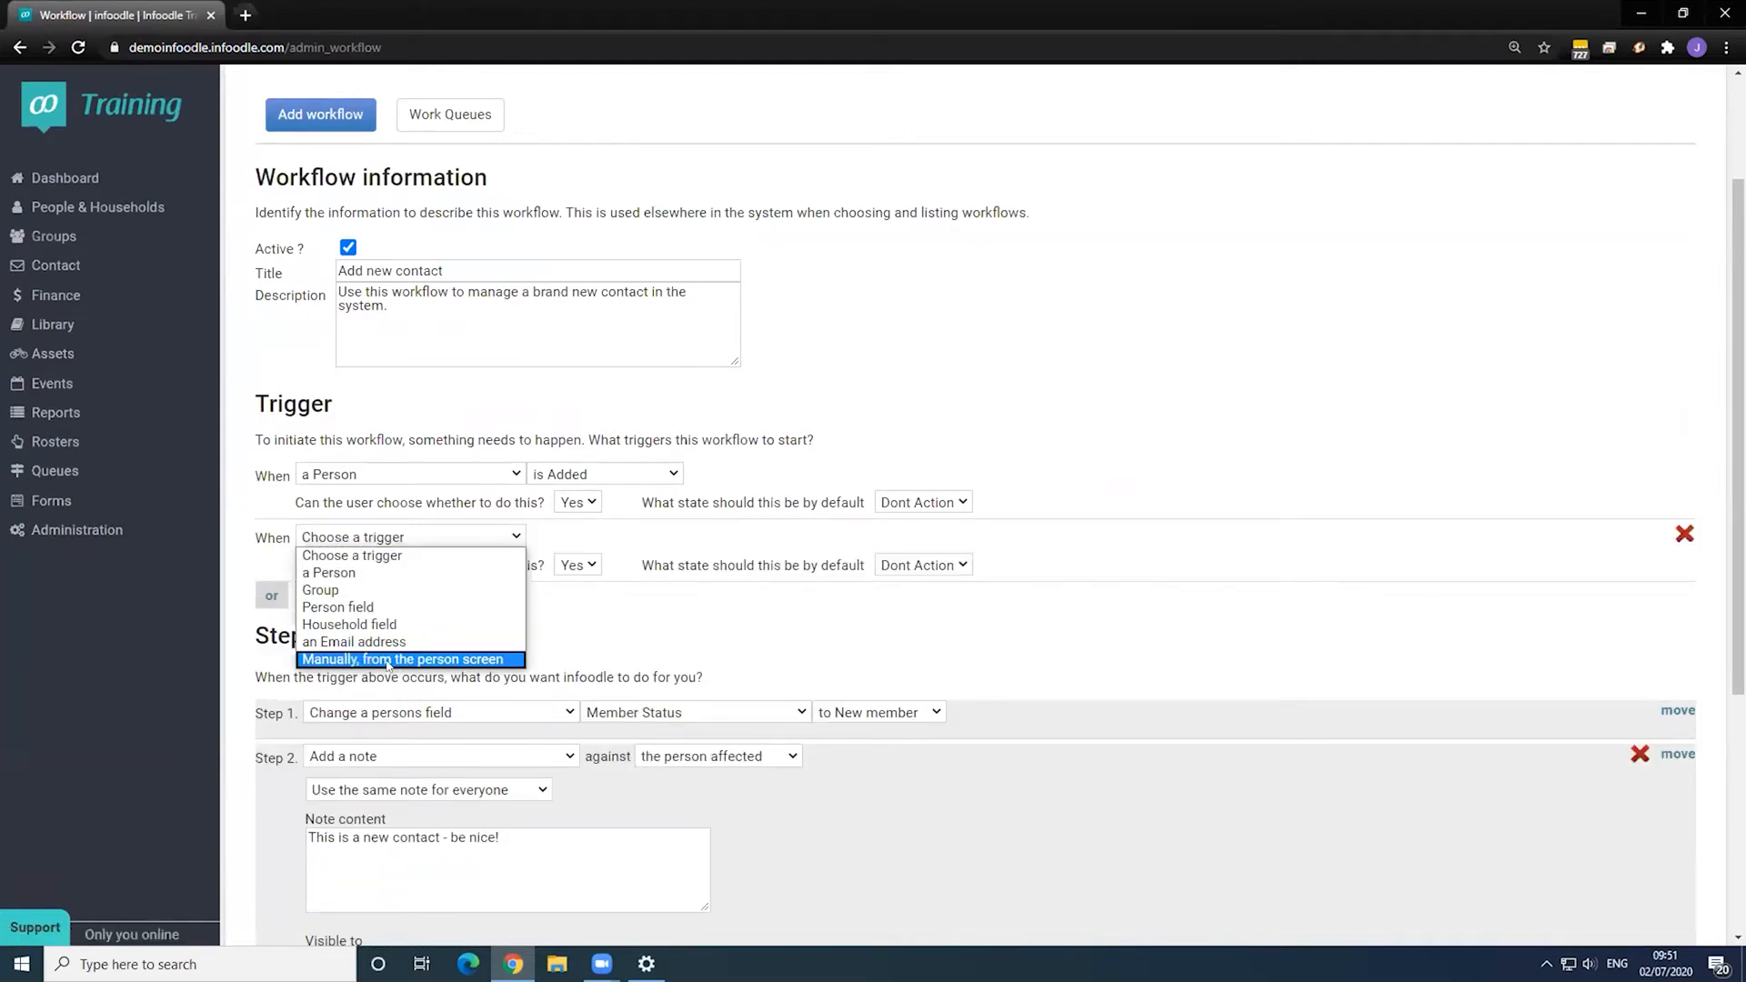
pyautogui.click(388, 662)
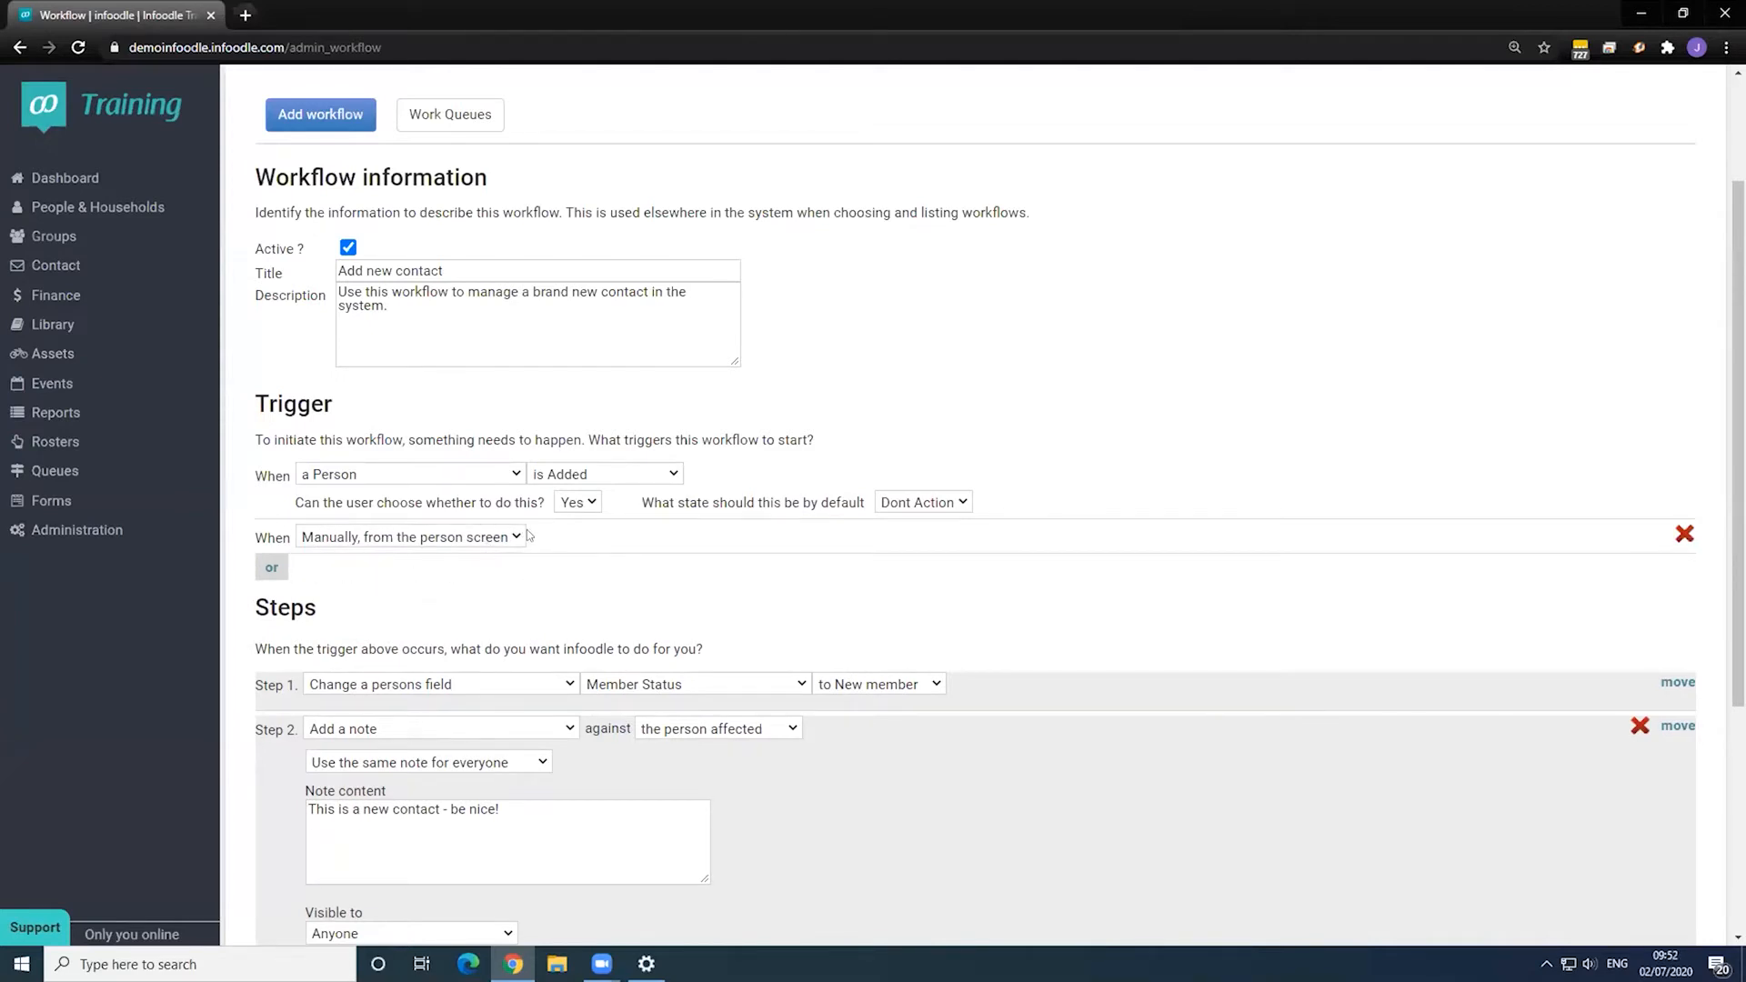
pyautogui.scroll(-4, 582, 609)
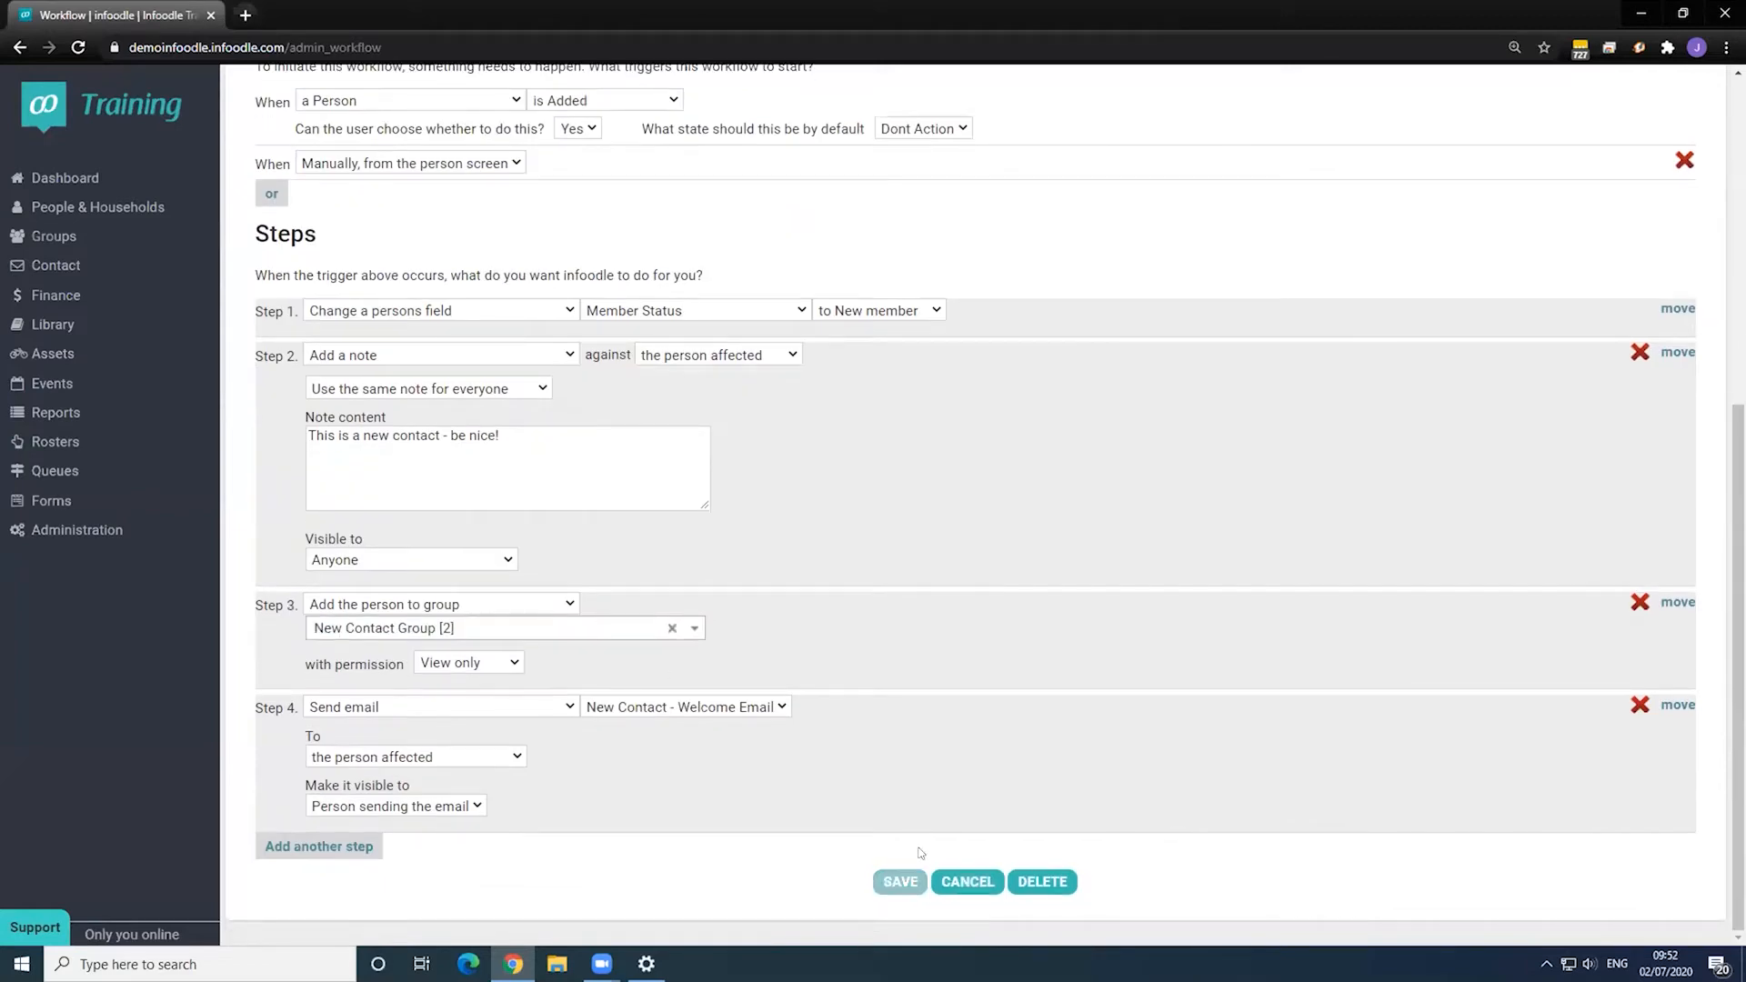
pyautogui.click(902, 880)
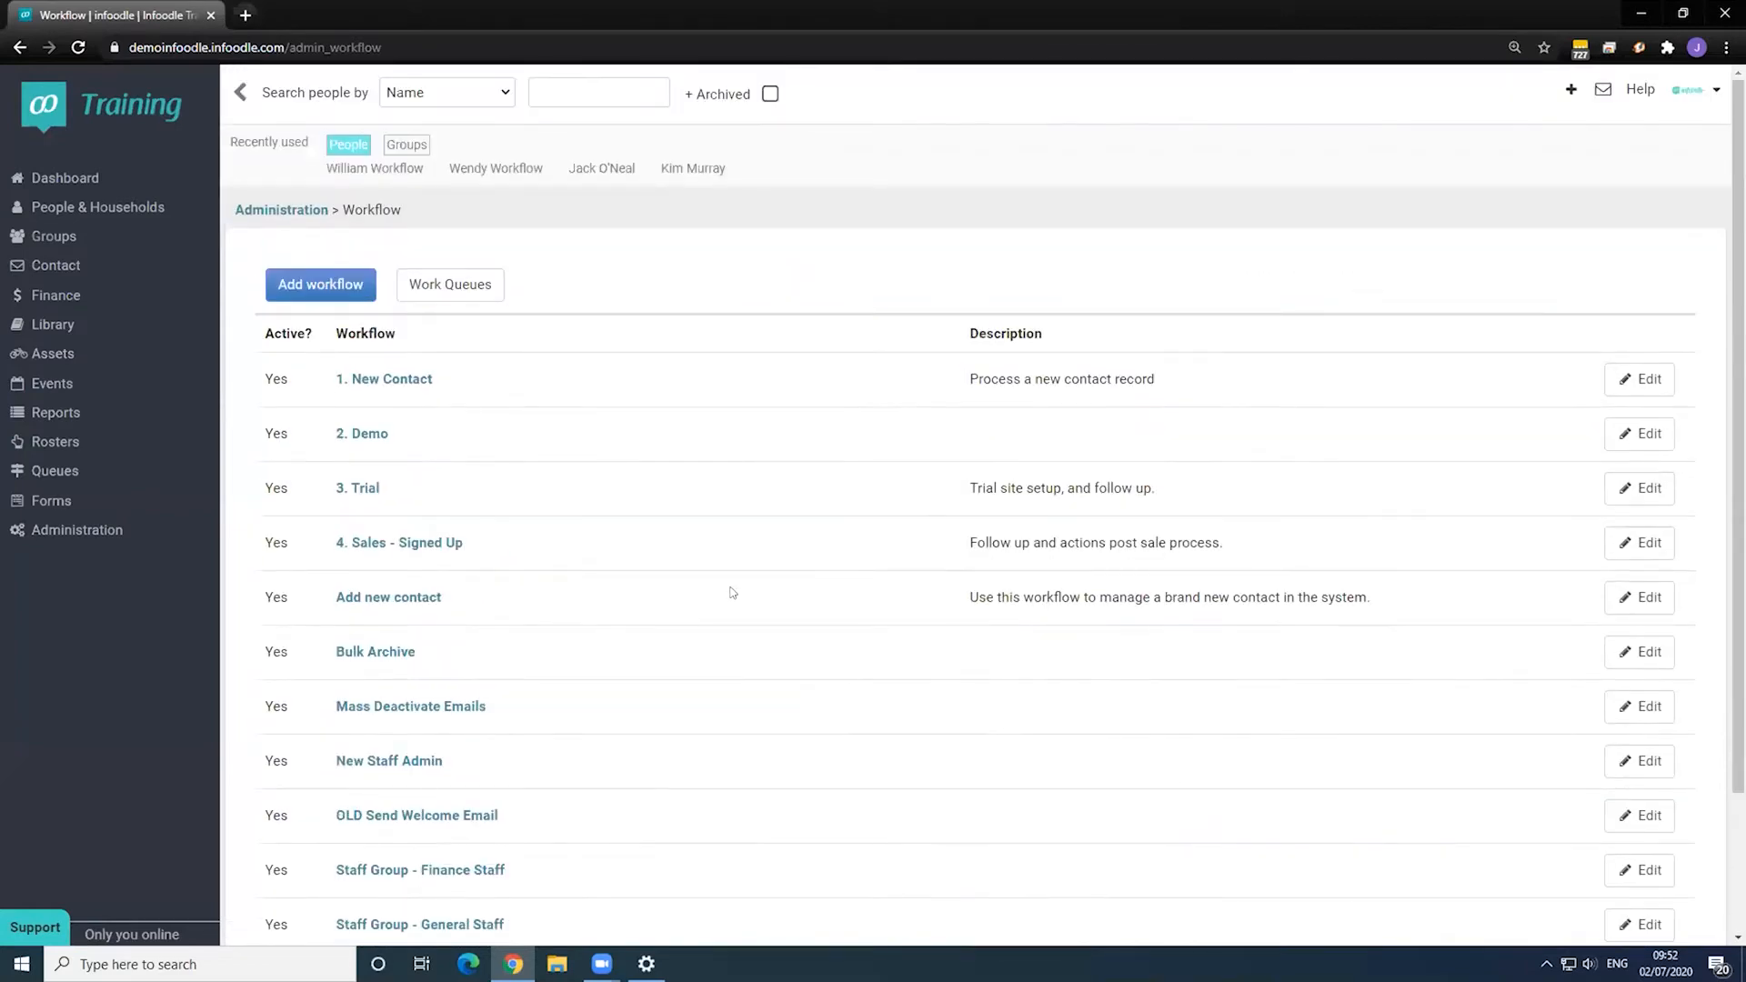
# - From the test contact's profile, use Functions > Add to workflow to run Add new contact
pyautogui.click(388, 181)
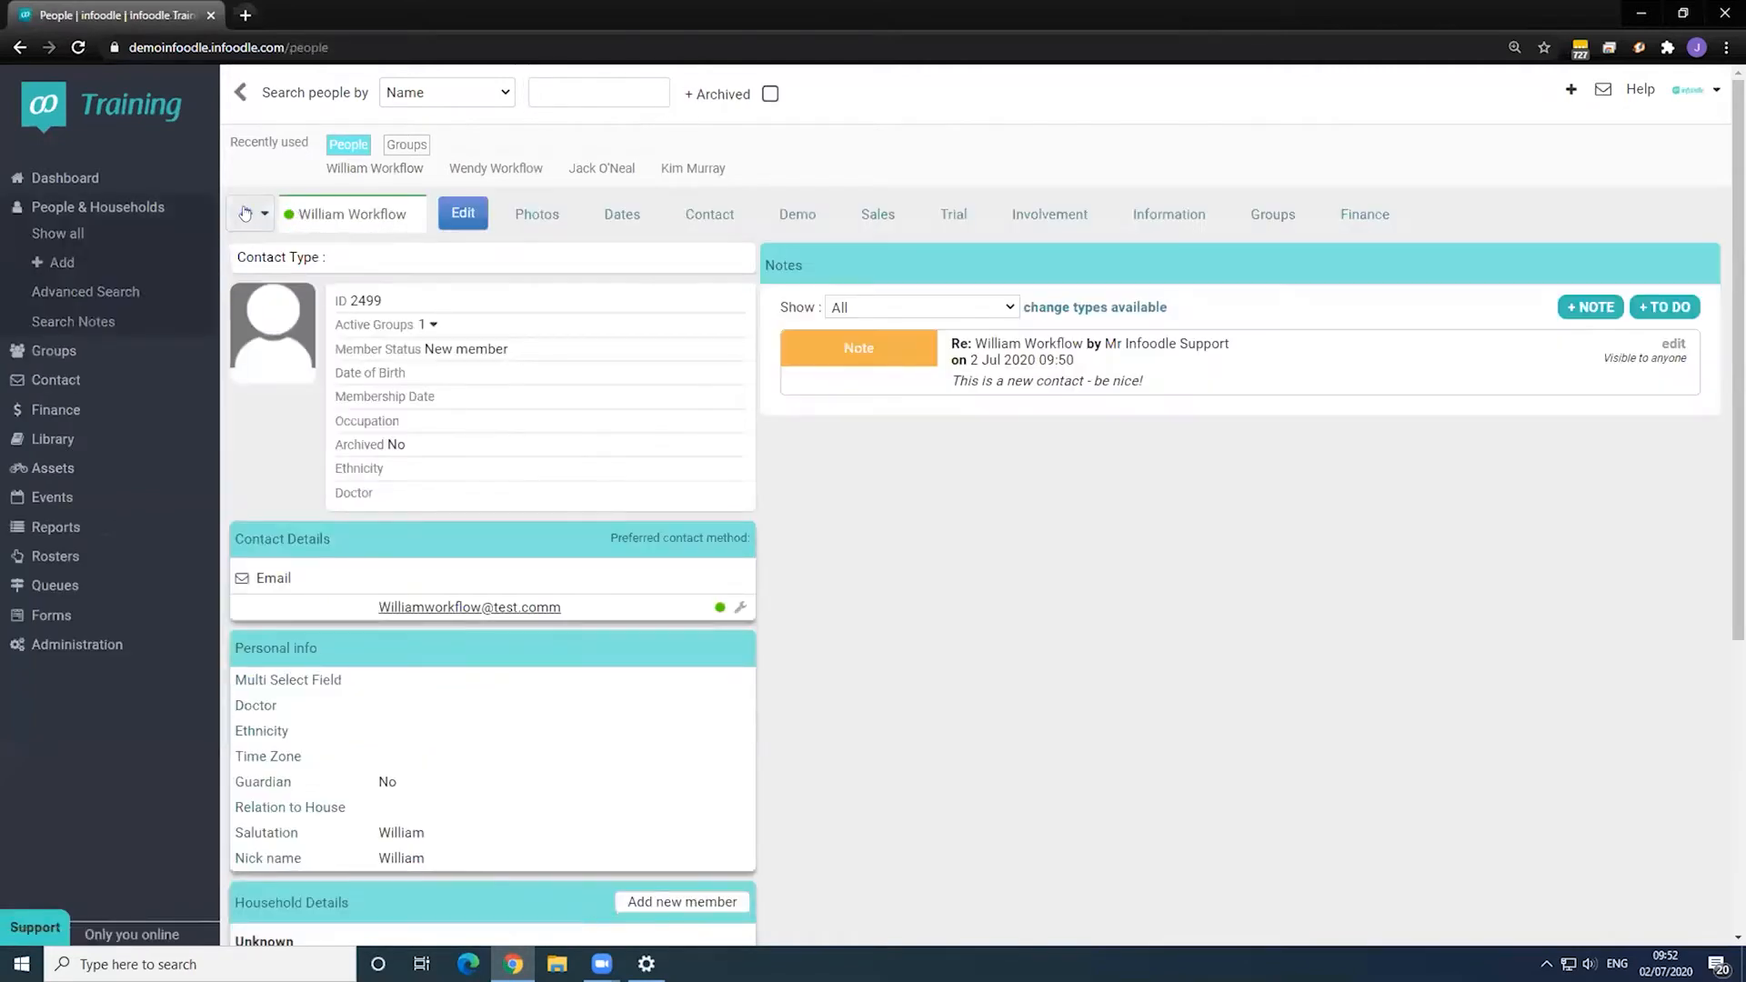
pyautogui.click(245, 213)
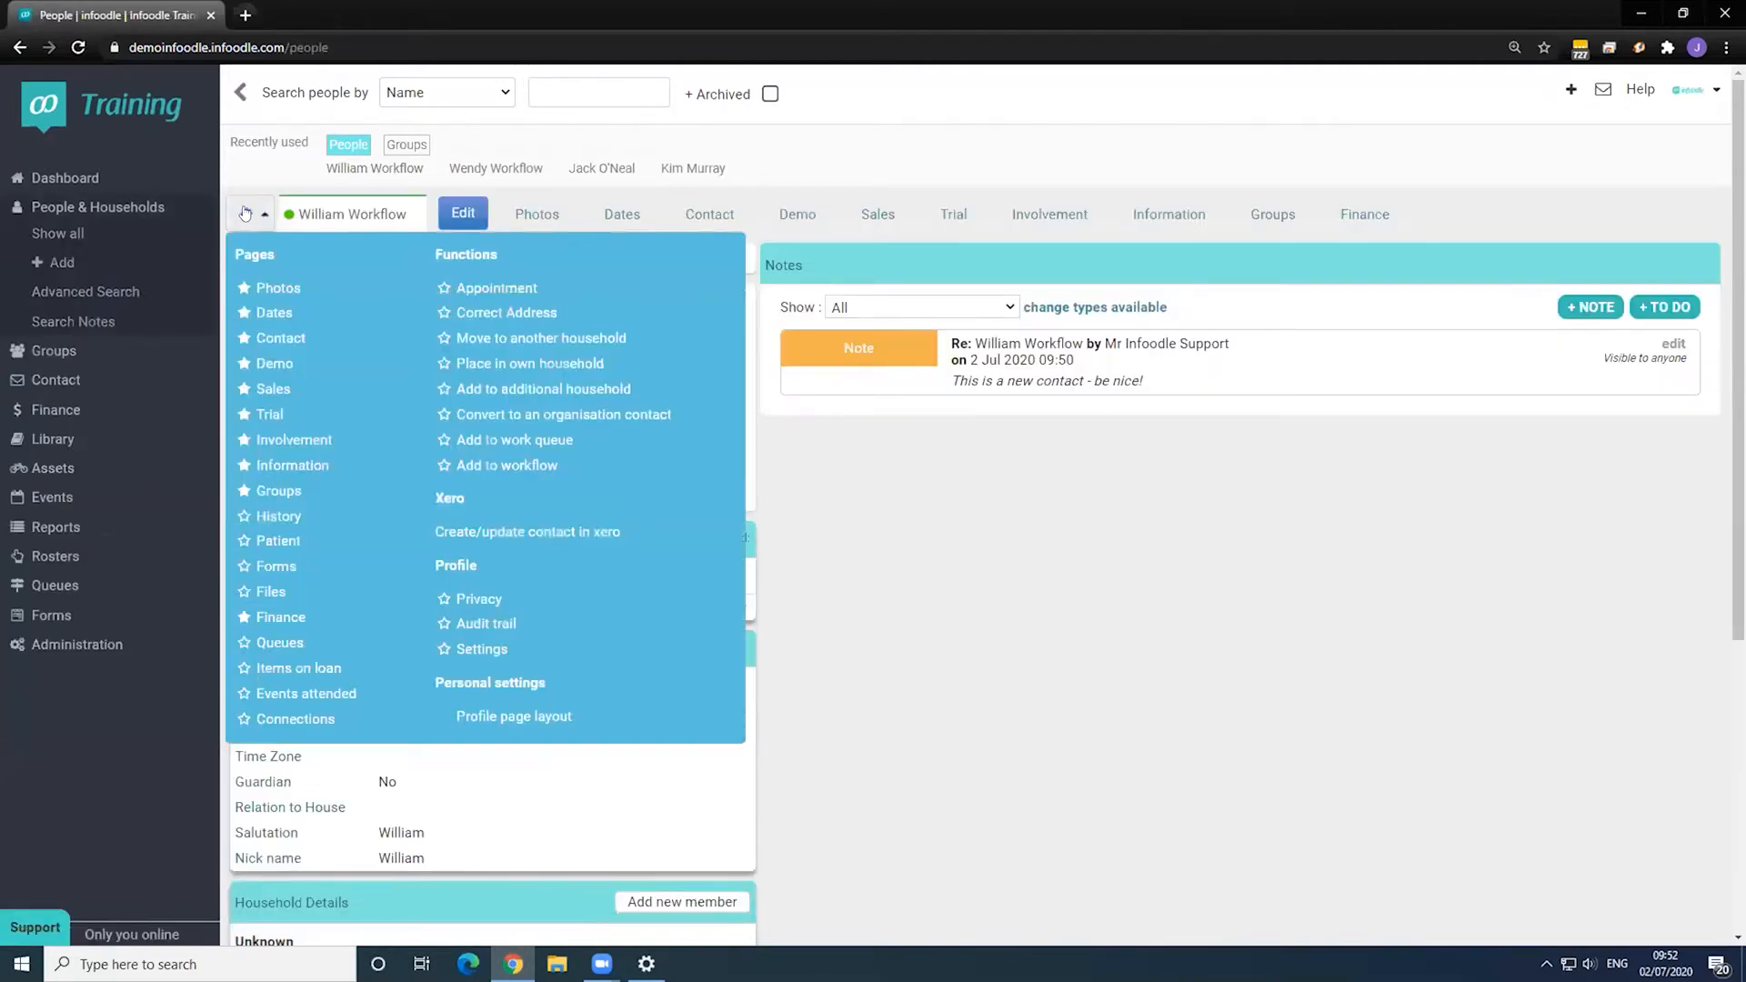
pyautogui.click(544, 465)
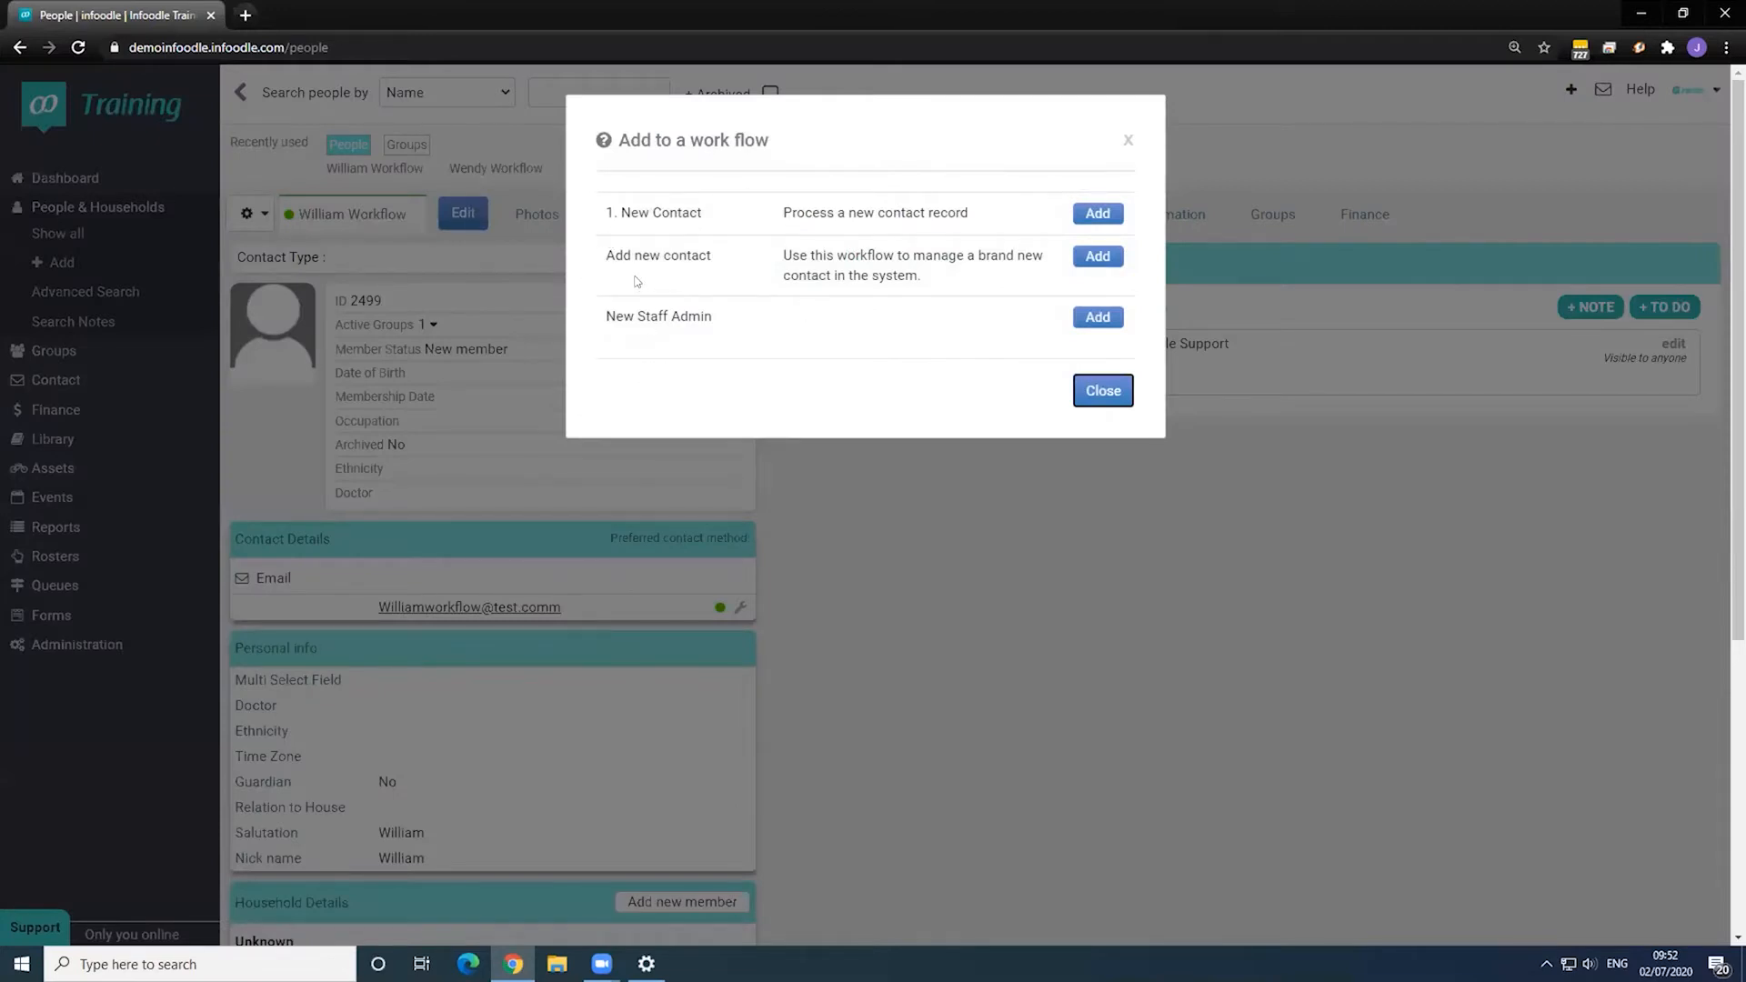
pyautogui.click(1099, 257)
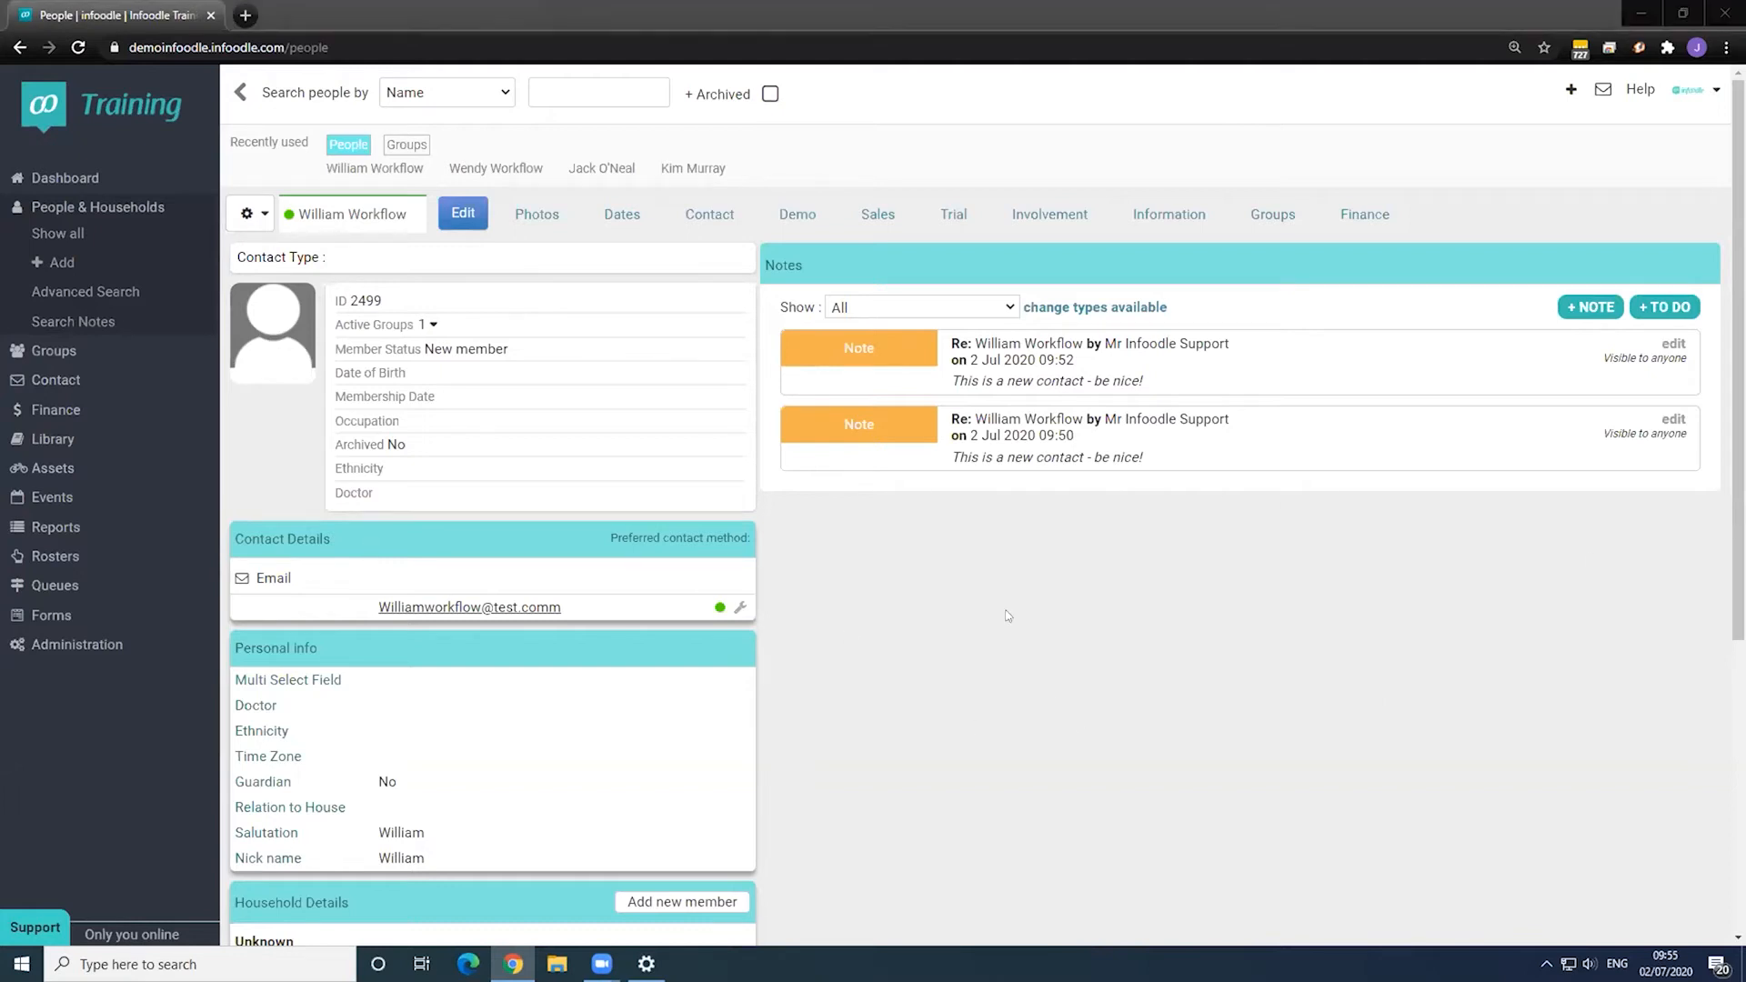
# - Open the Add new contact workflow for editing via Administration > Workflow
pyautogui.click(82, 645)
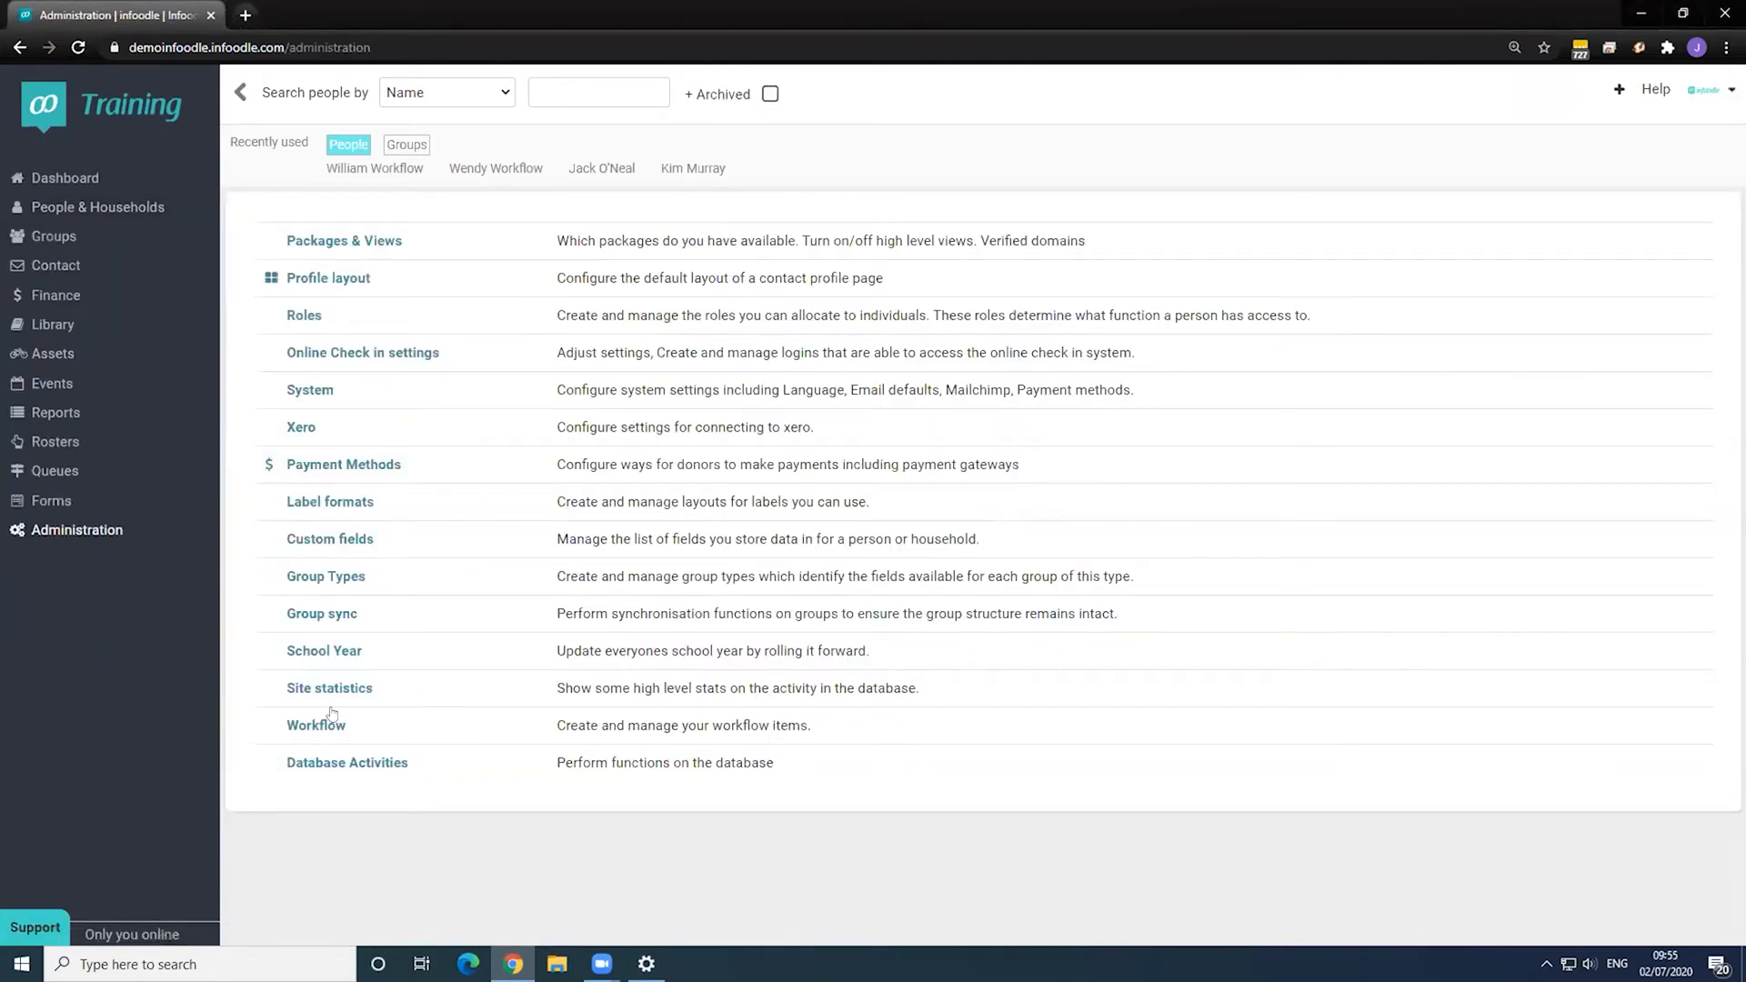
pyautogui.click(329, 720)
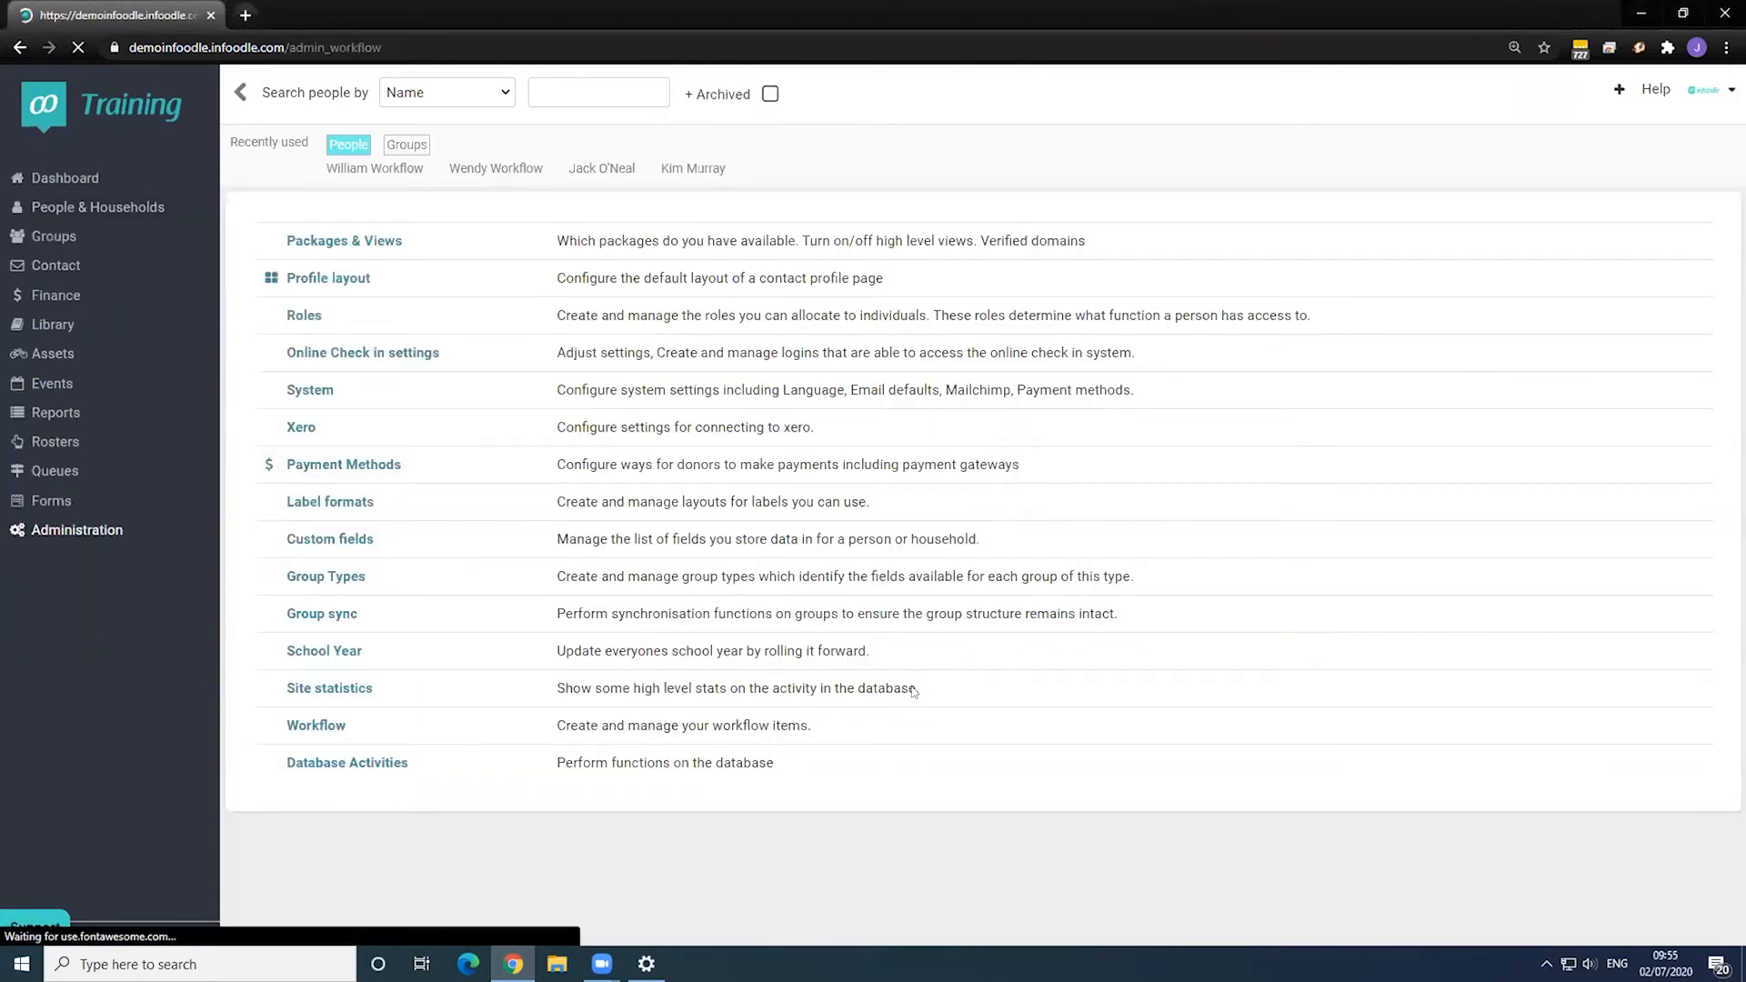
pyautogui.scroll(-1, 724, 547)
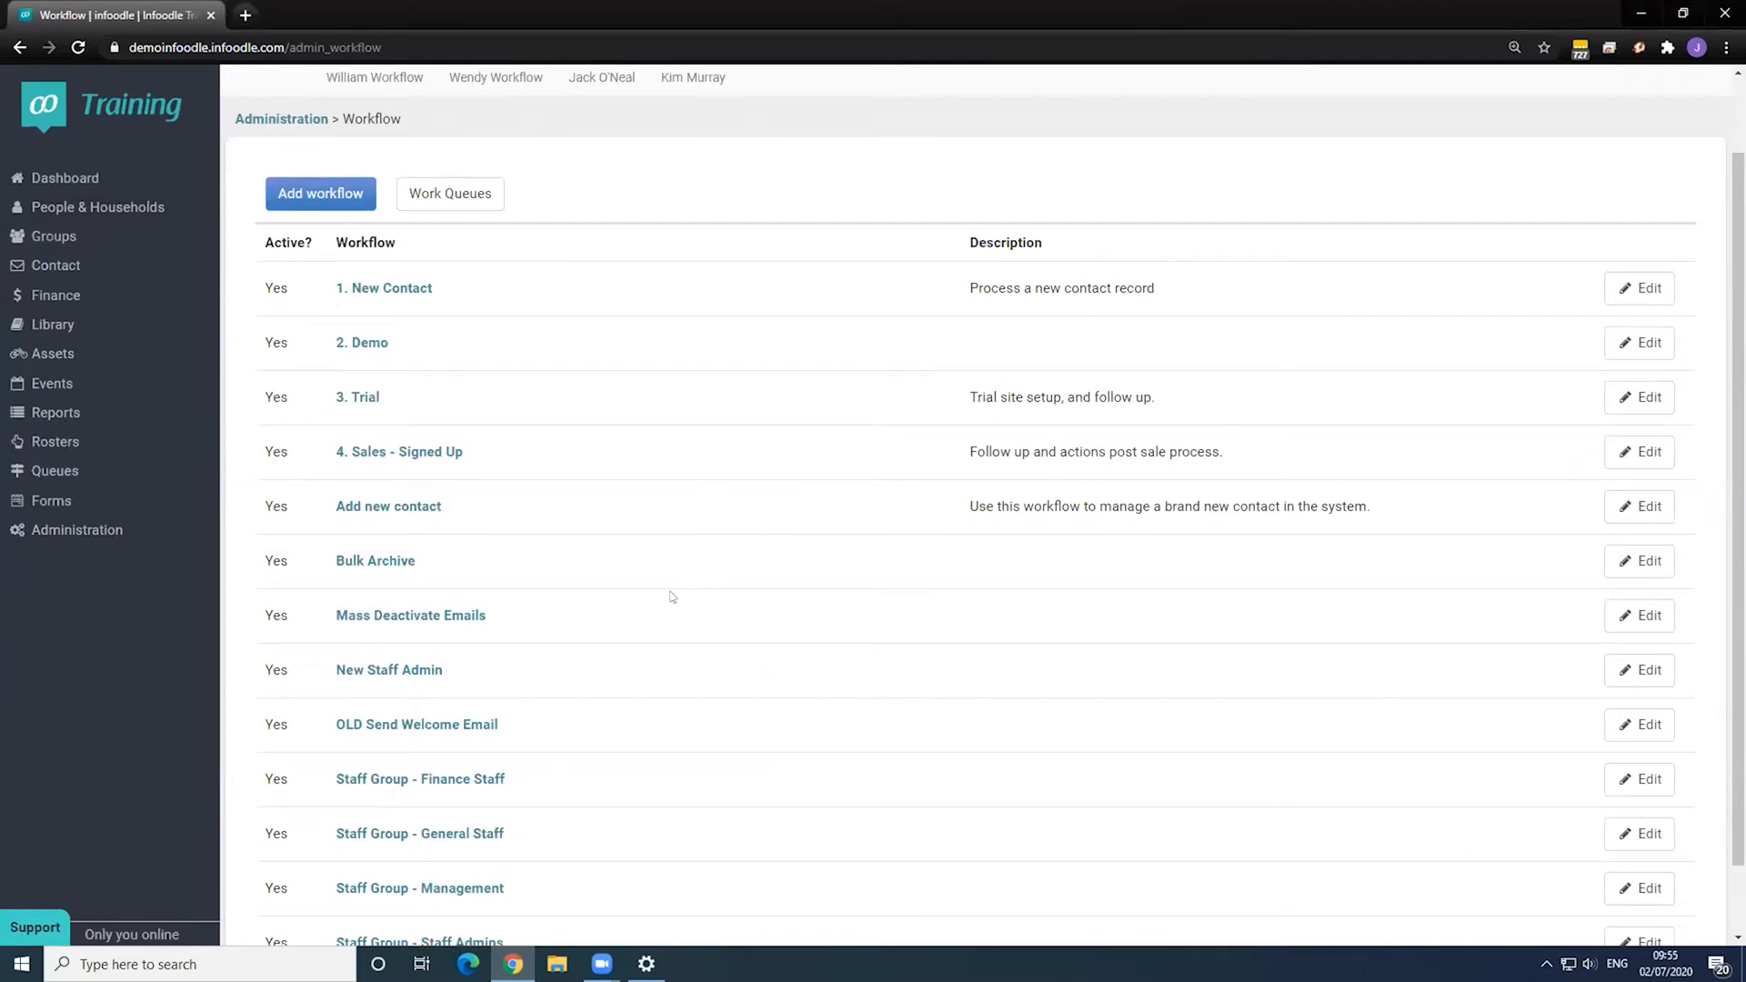
pyautogui.click(1640, 506)
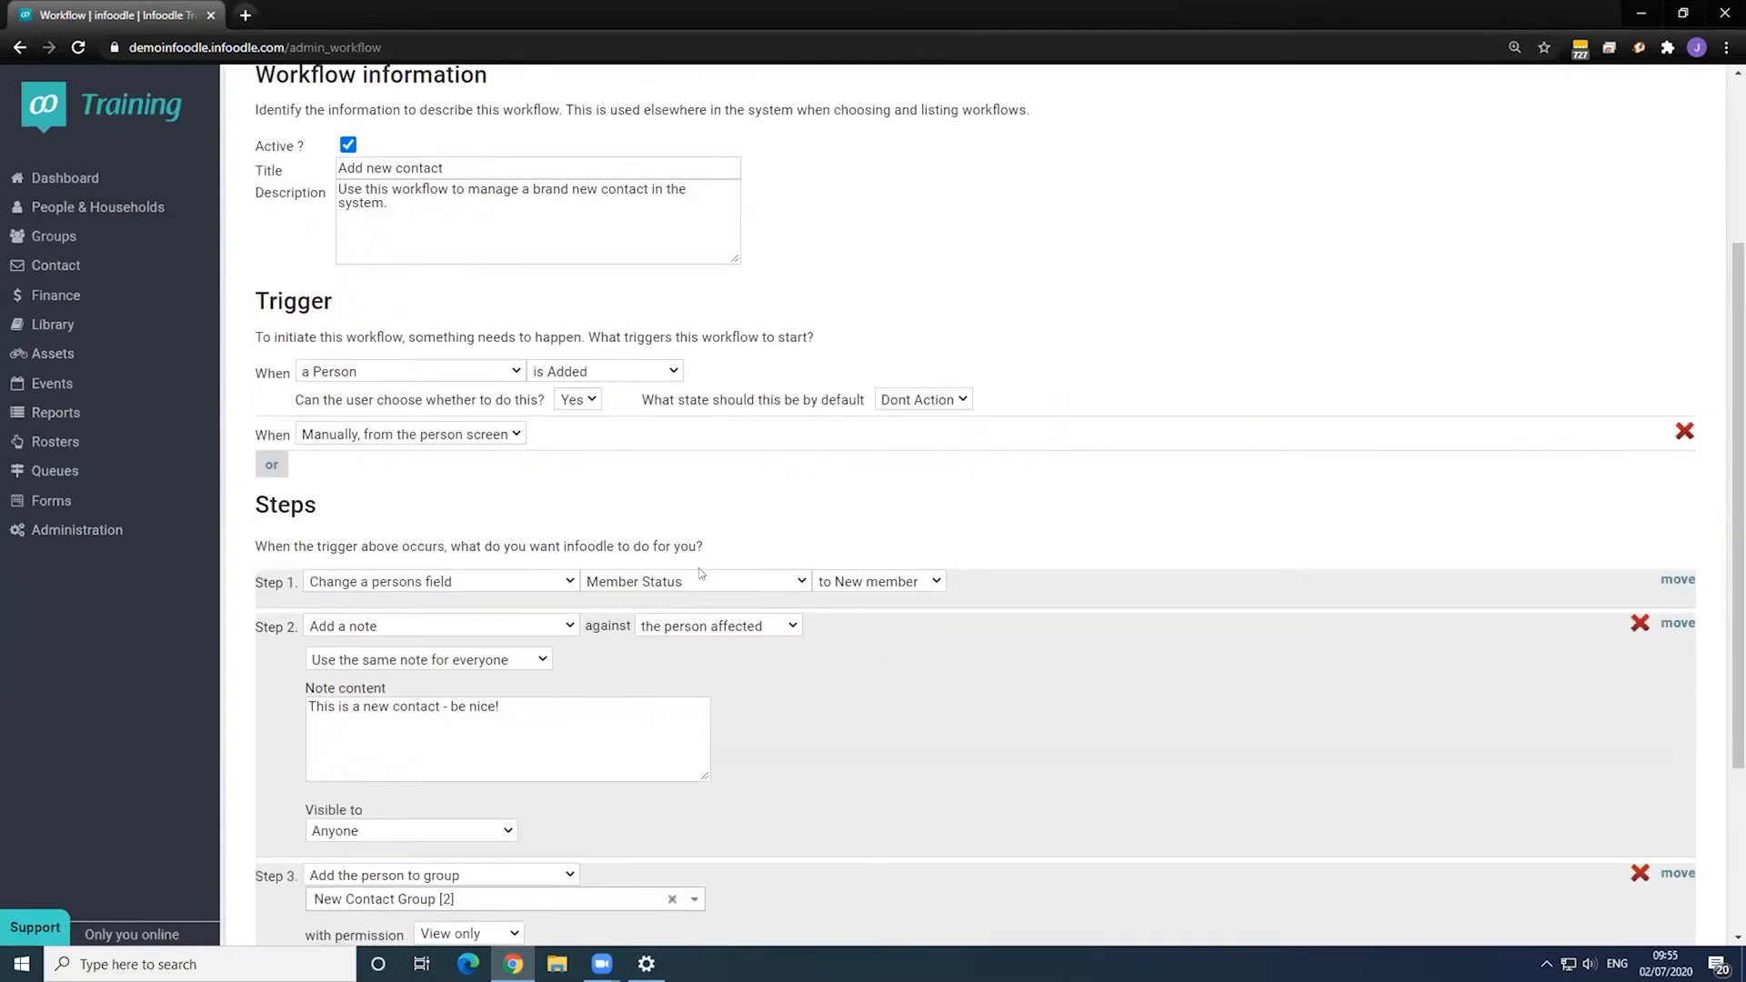
# - Set the first trigger to Group Adults [5] has a member removed, and add another trigger row
pyautogui.click(503, 375)
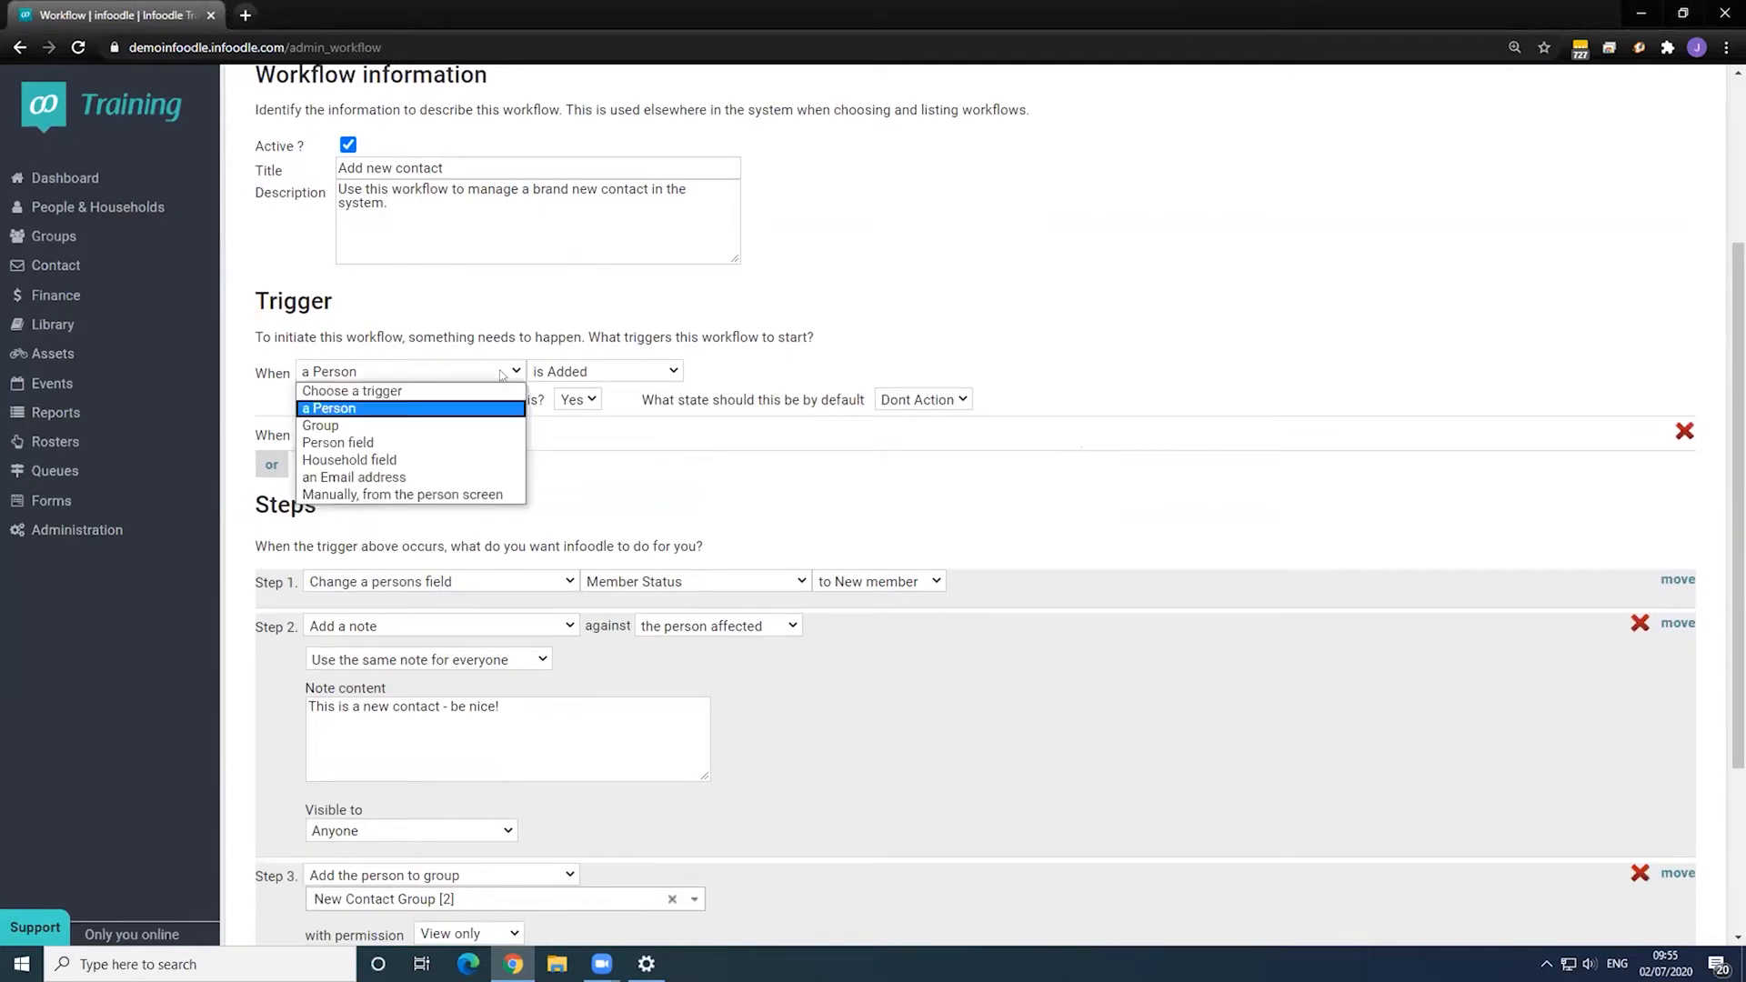
pyautogui.click(445, 427)
pyautogui.click(608, 373)
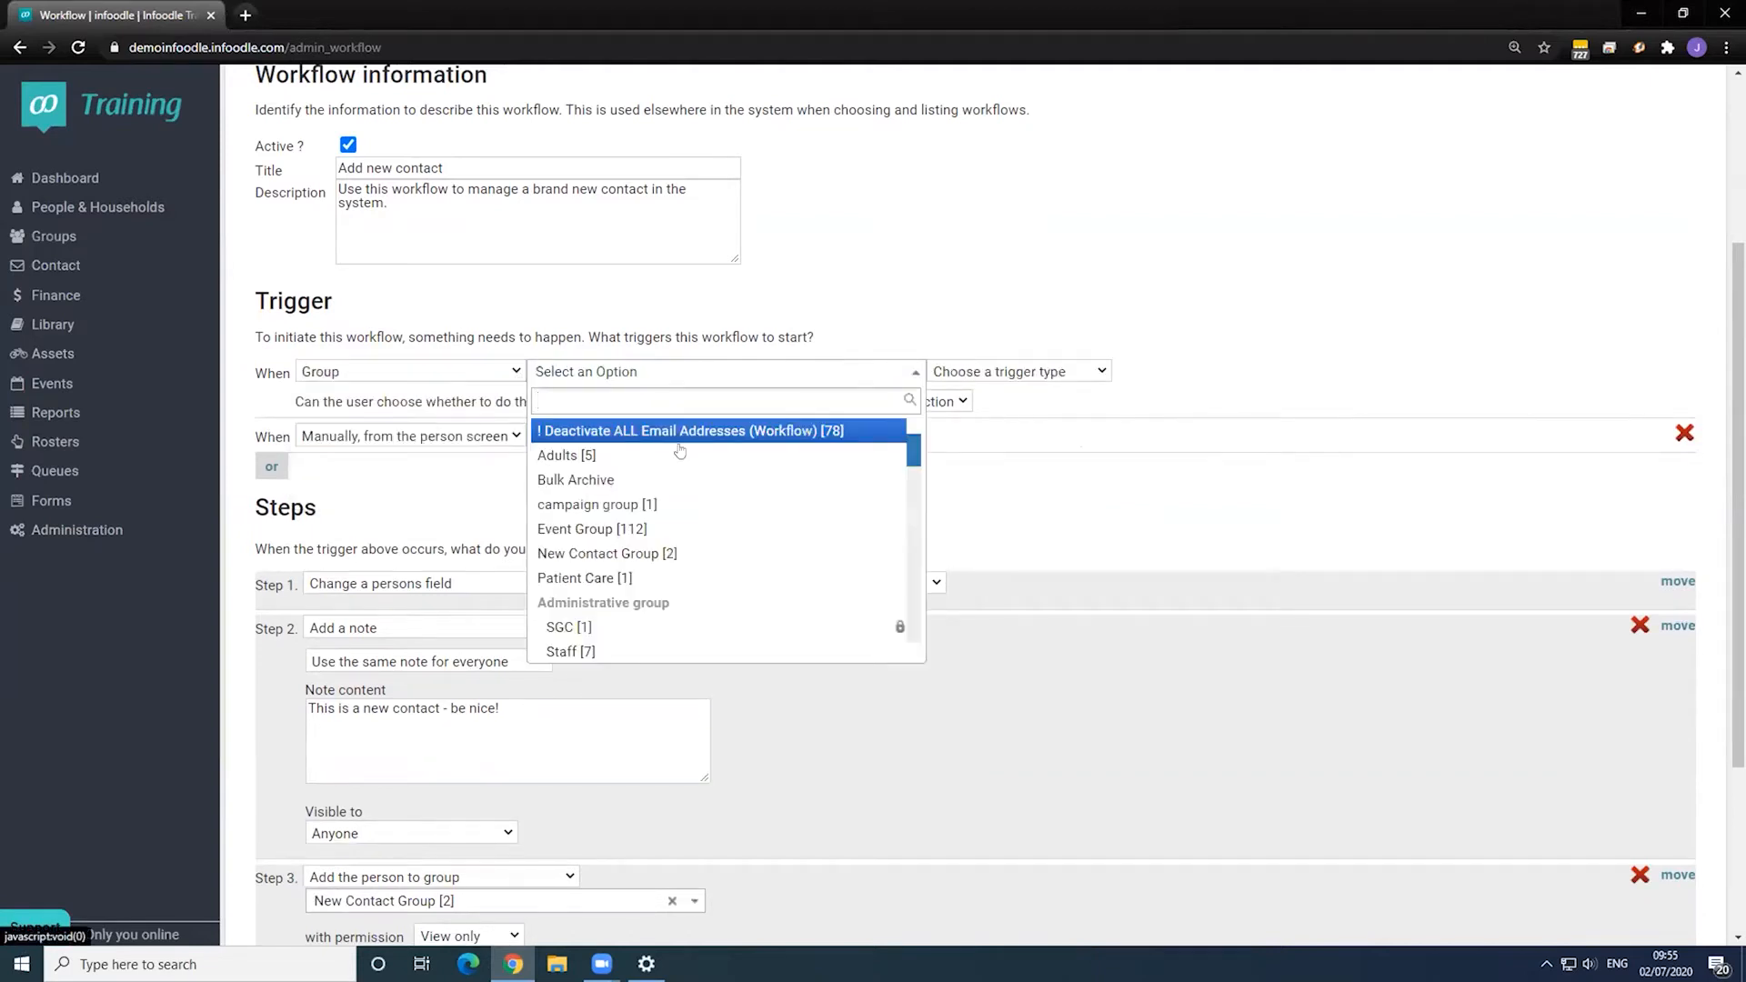
pyautogui.click(691, 454)
pyautogui.click(1002, 372)
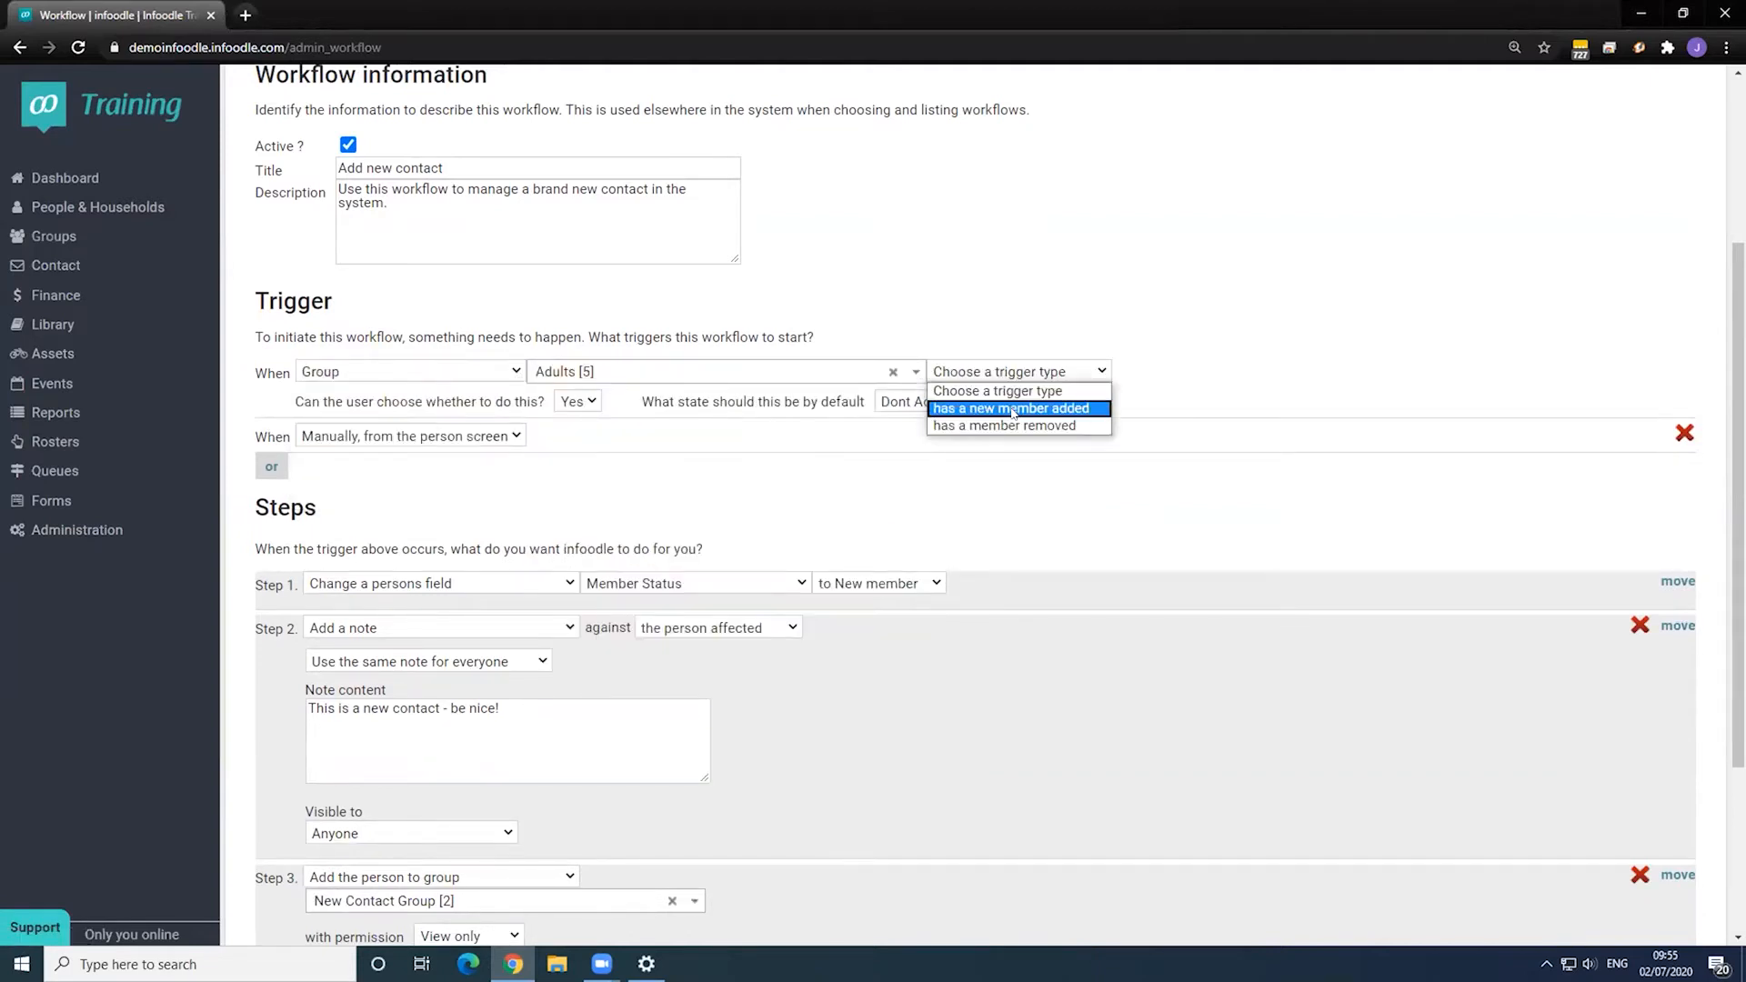
pyautogui.click(1013, 409)
pyautogui.click(1014, 371)
pyautogui.click(1015, 425)
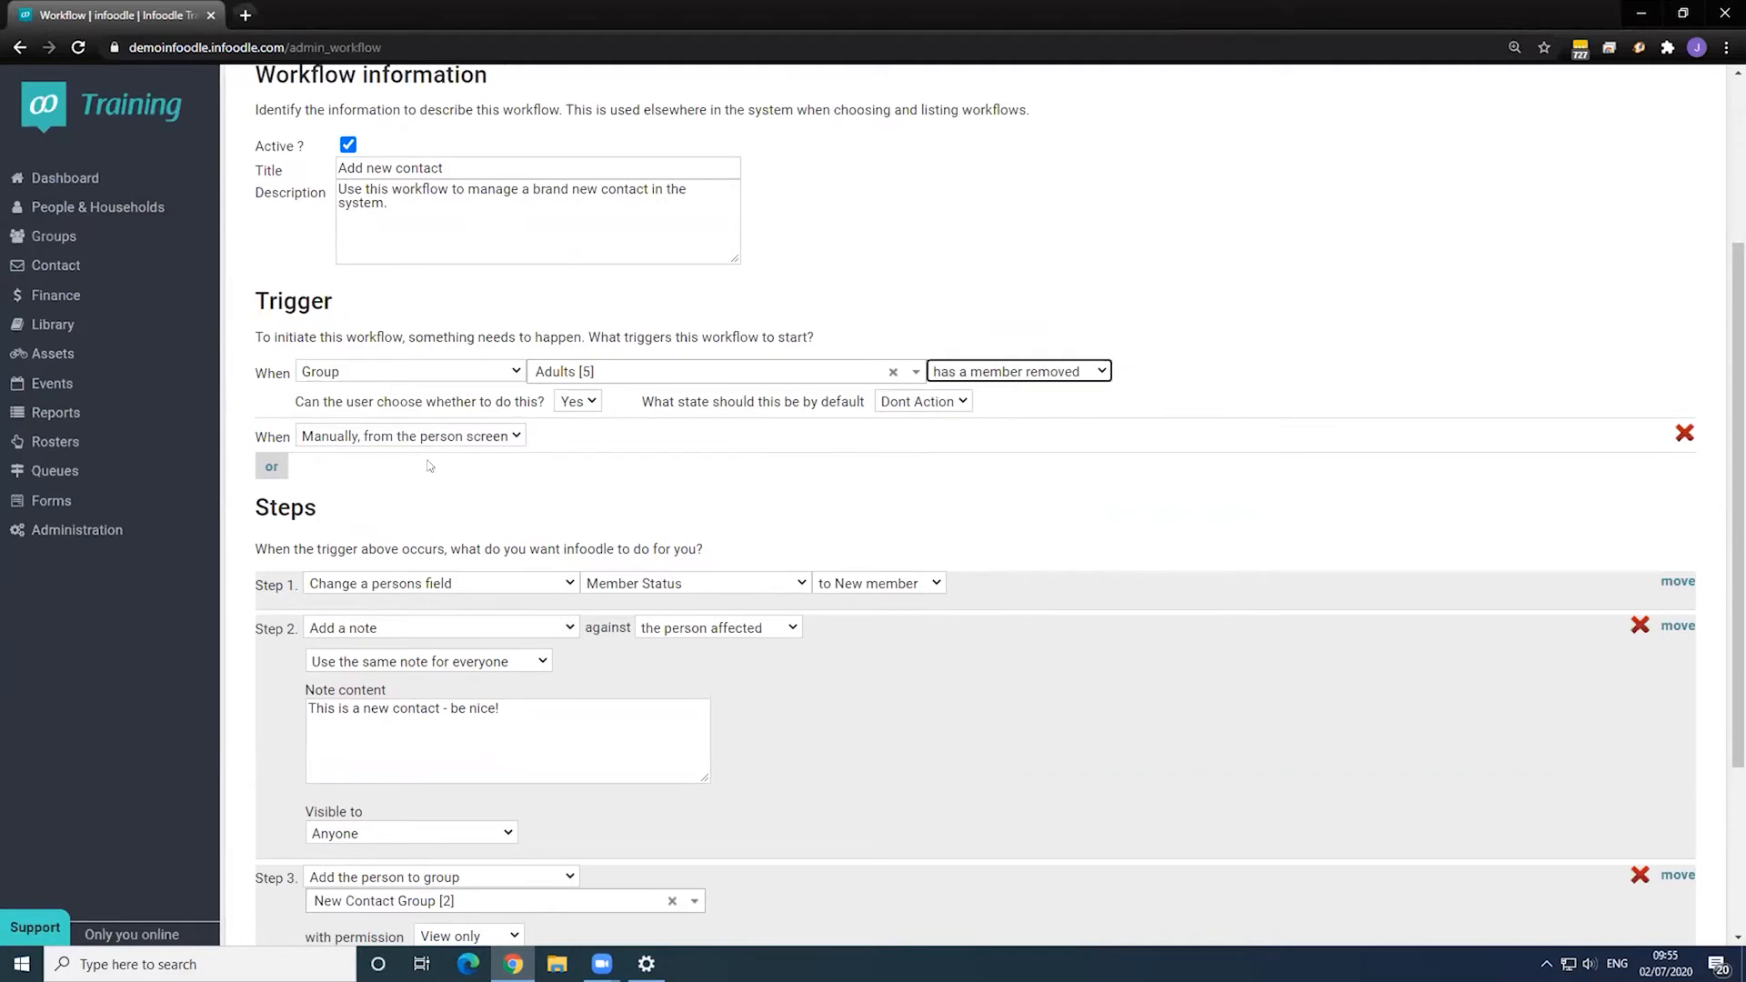
pyautogui.click(274, 465)
# - Make the new trigger a Person field trigger on Member Status
pyautogui.click(450, 471)
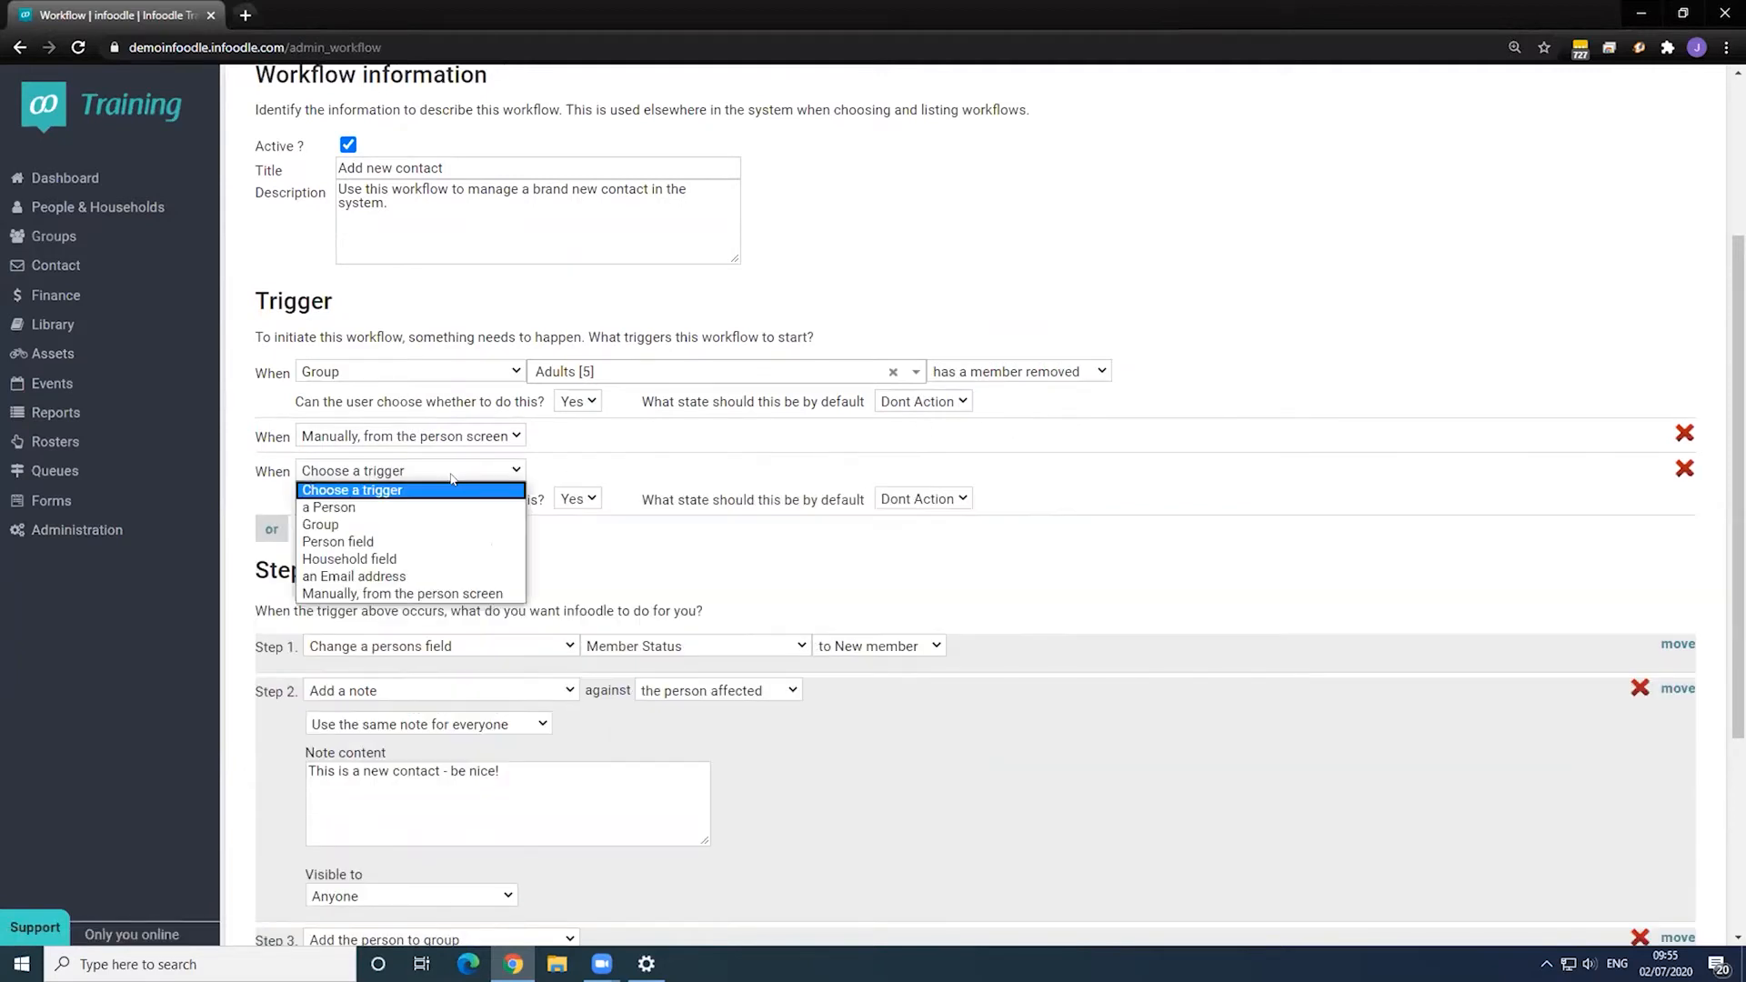
pyautogui.click(452, 544)
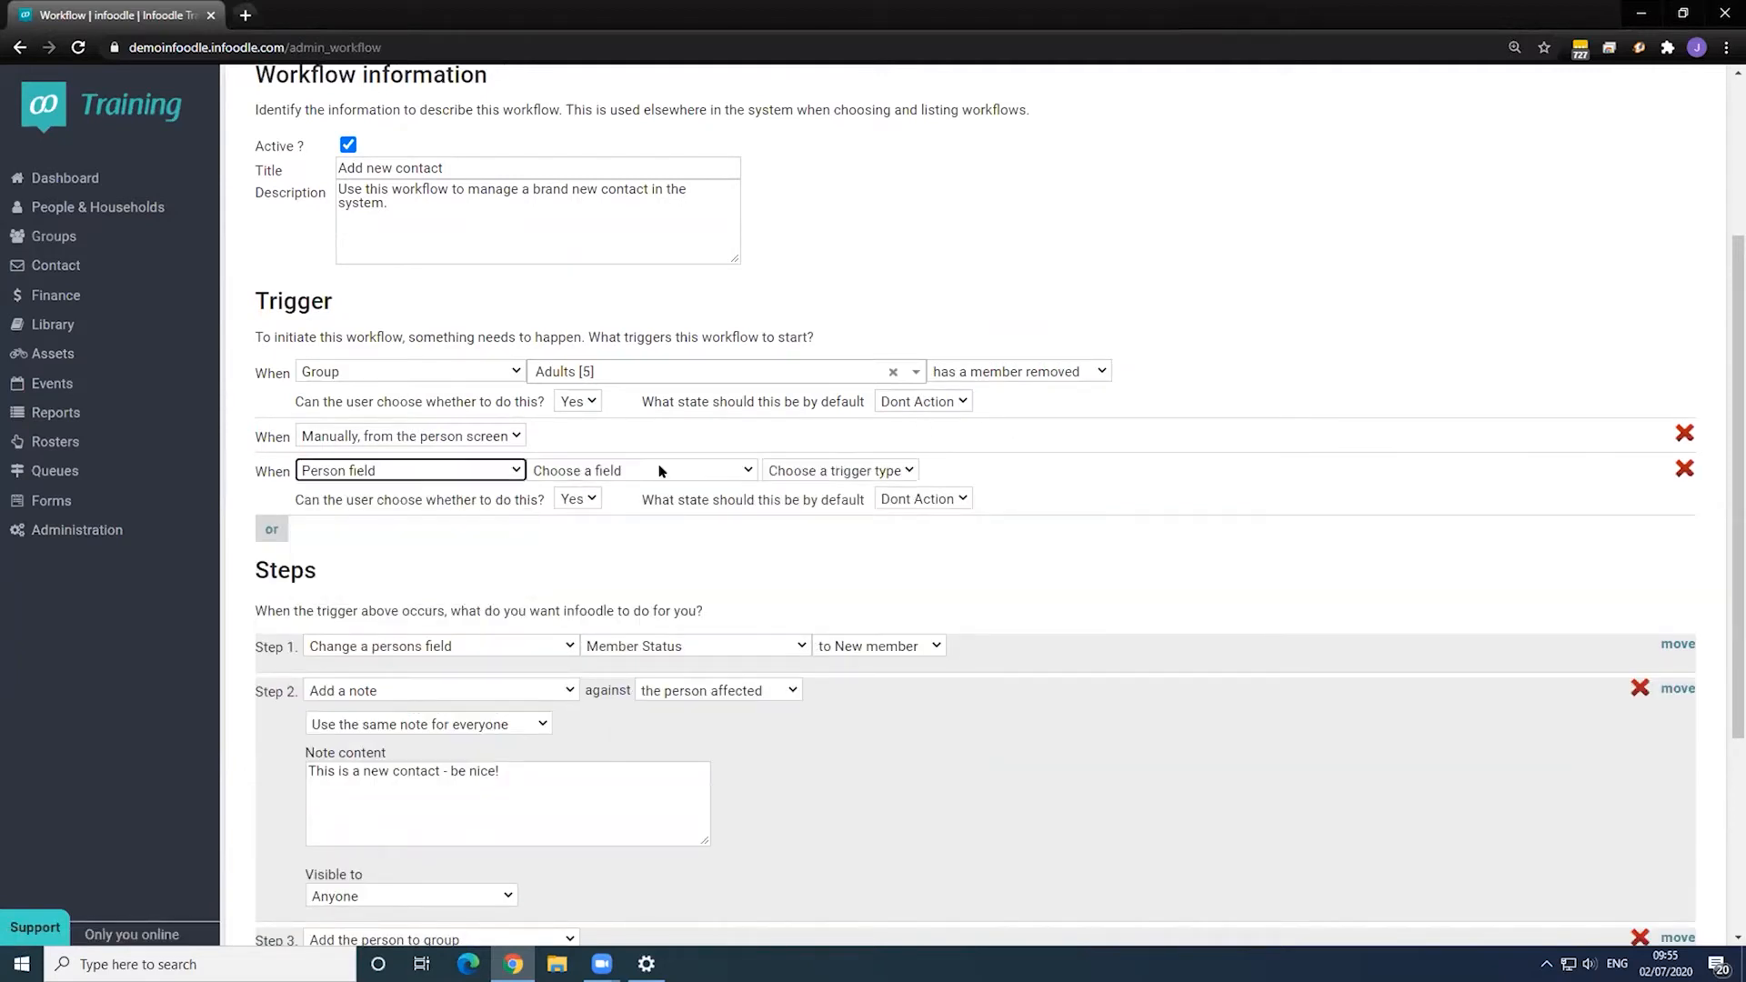
pyautogui.click(663, 470)
pyautogui.click(663, 560)
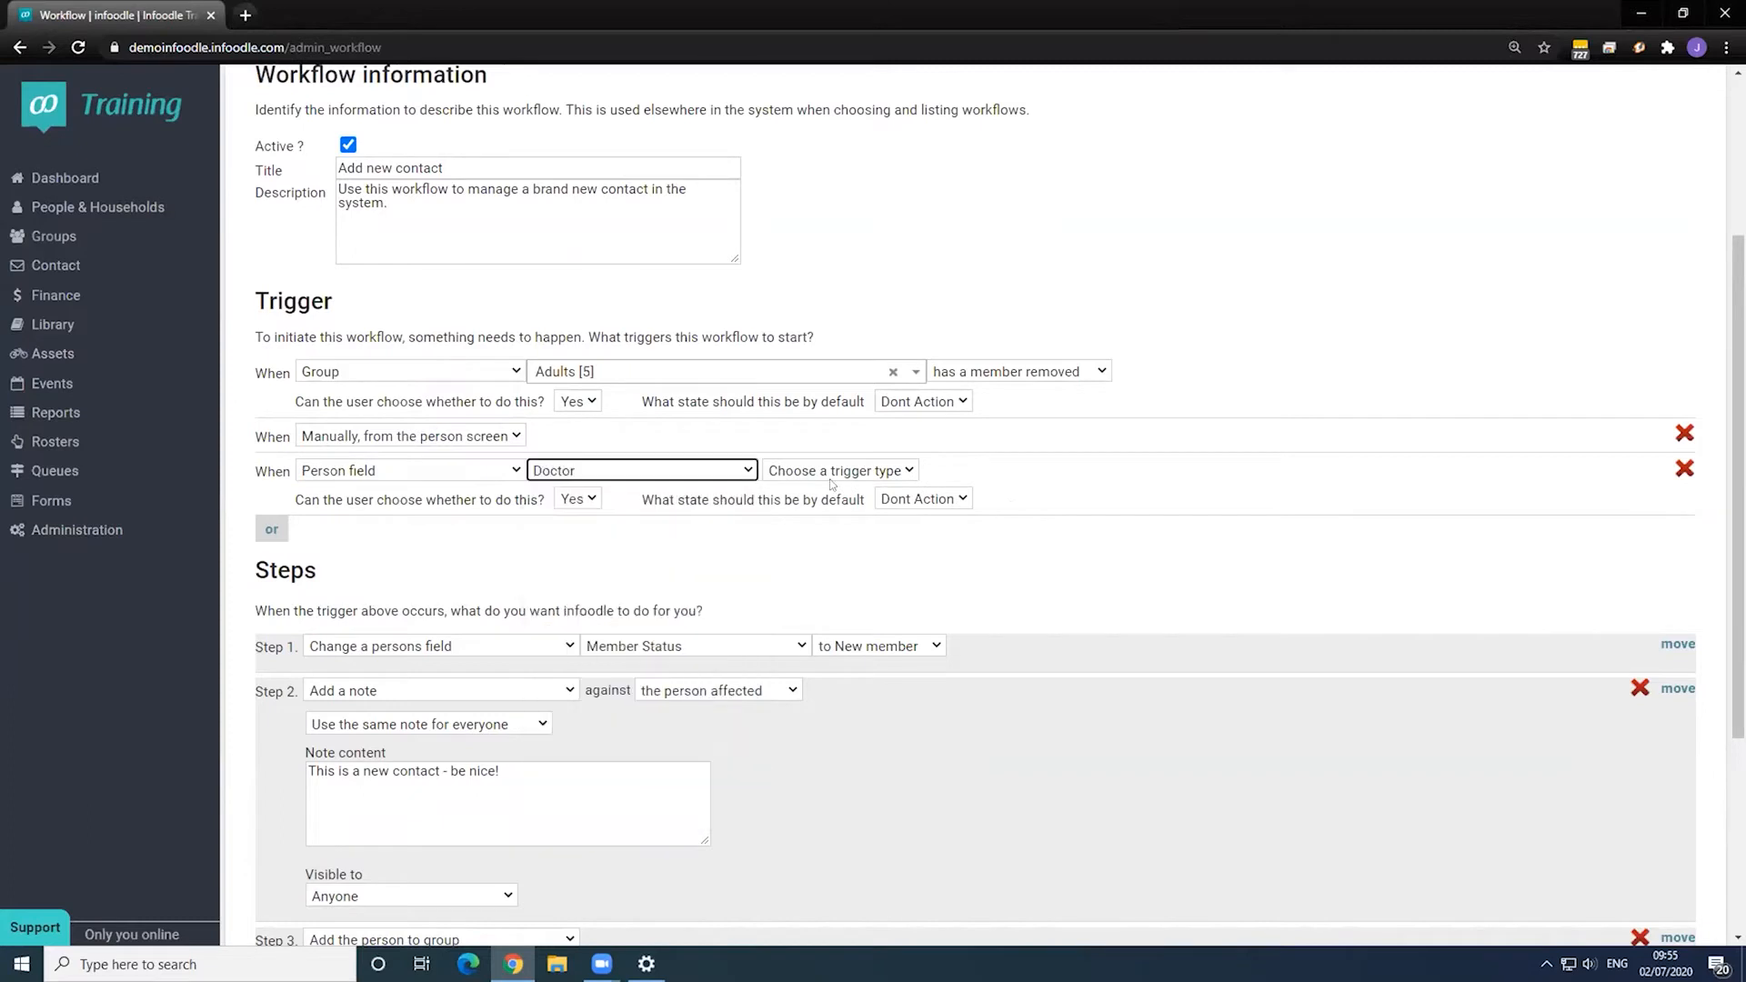
pyautogui.click(838, 471)
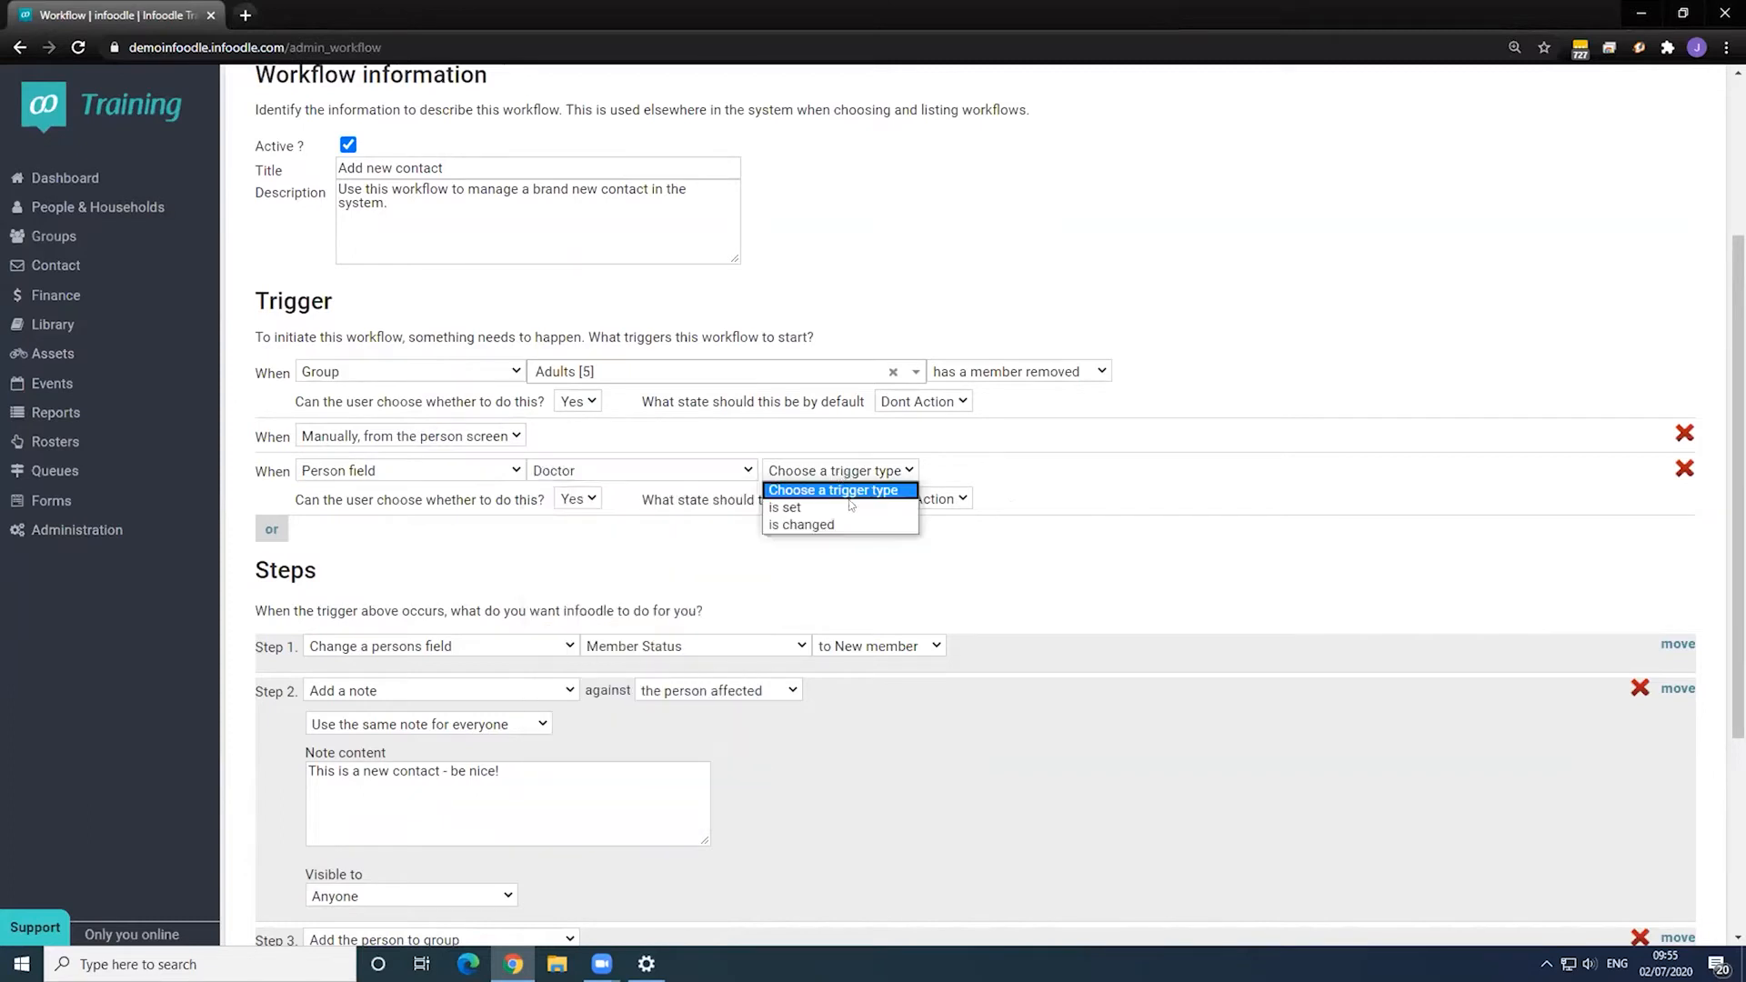
pyautogui.click(690, 474)
pyautogui.scroll(-4, 691, 614)
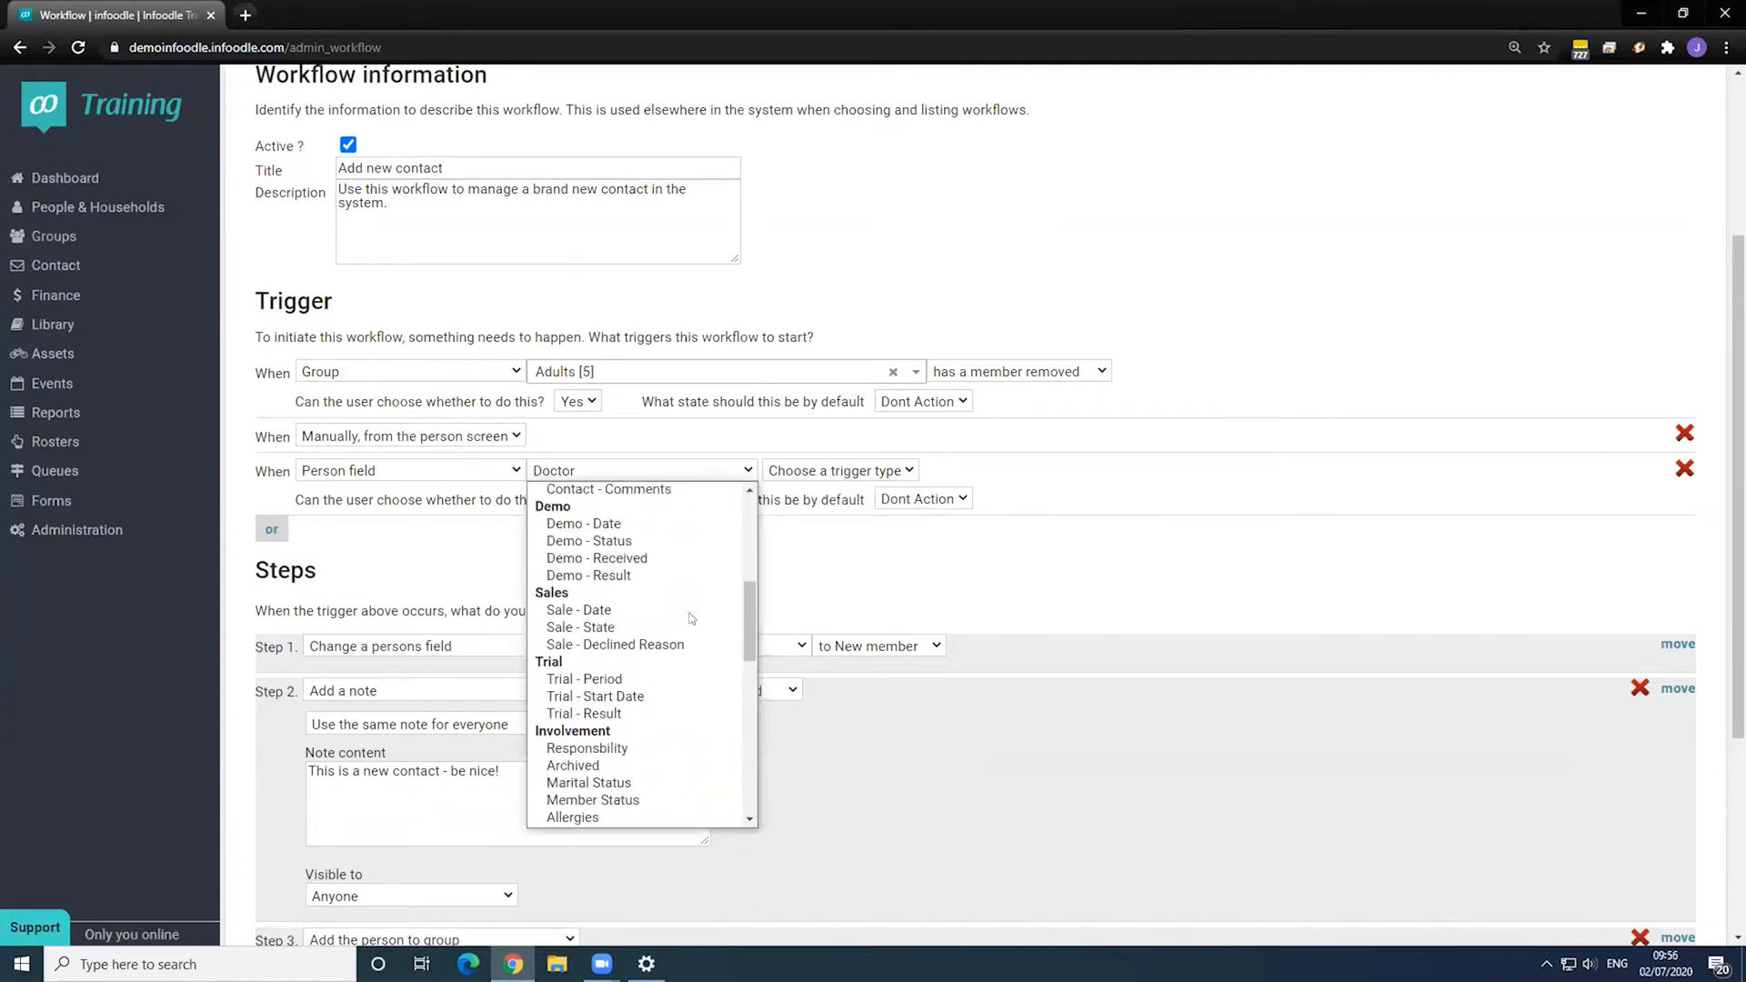
pyautogui.scroll(-3, 691, 618)
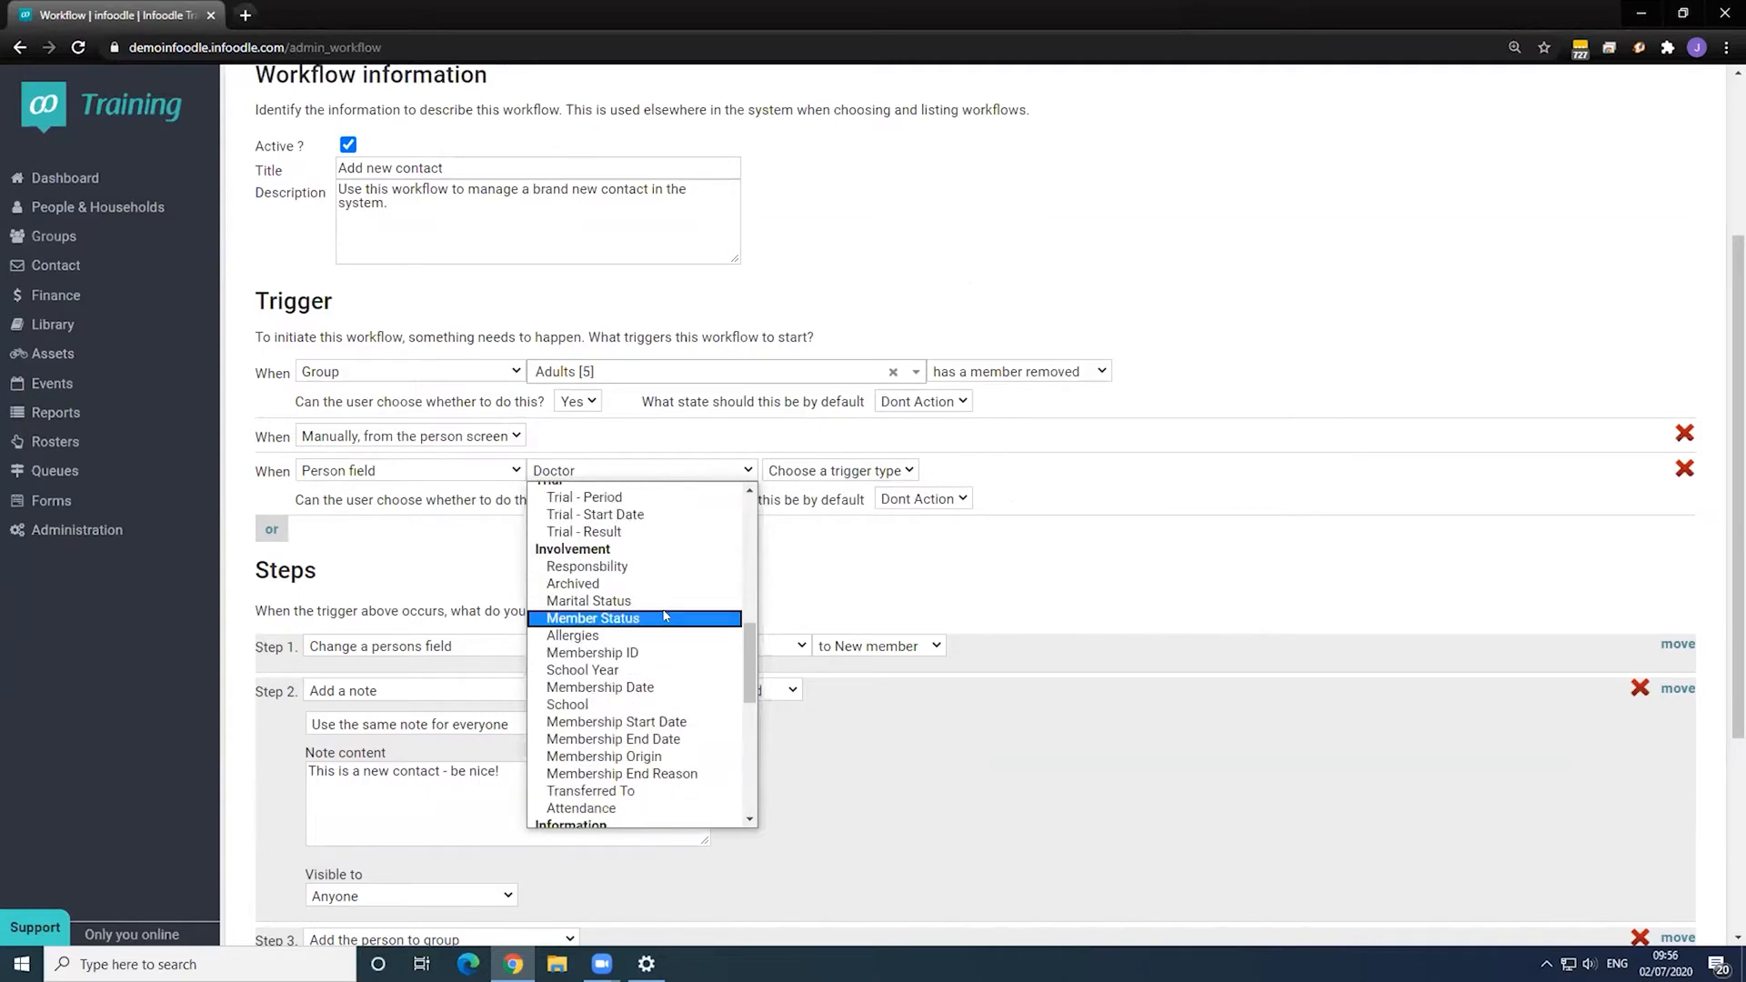
pyautogui.click(648, 618)
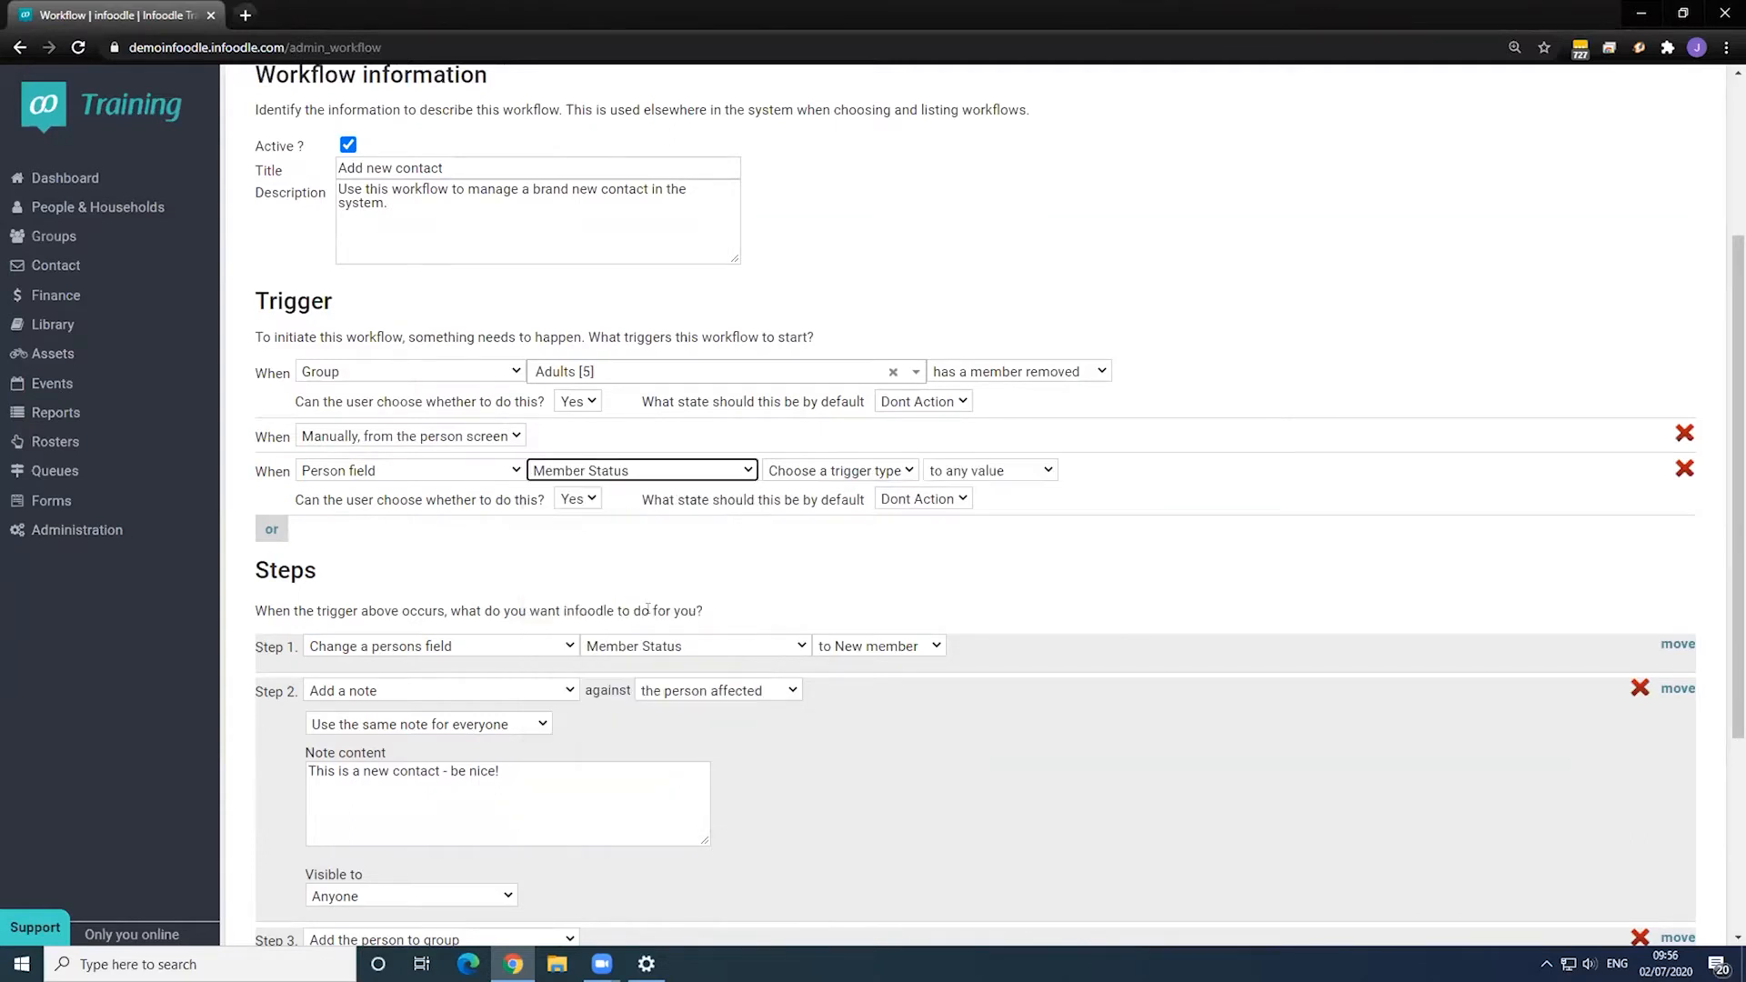
# - Have it fire when Member Status is set to New member, then add another trigger row
pyautogui.click(891, 468)
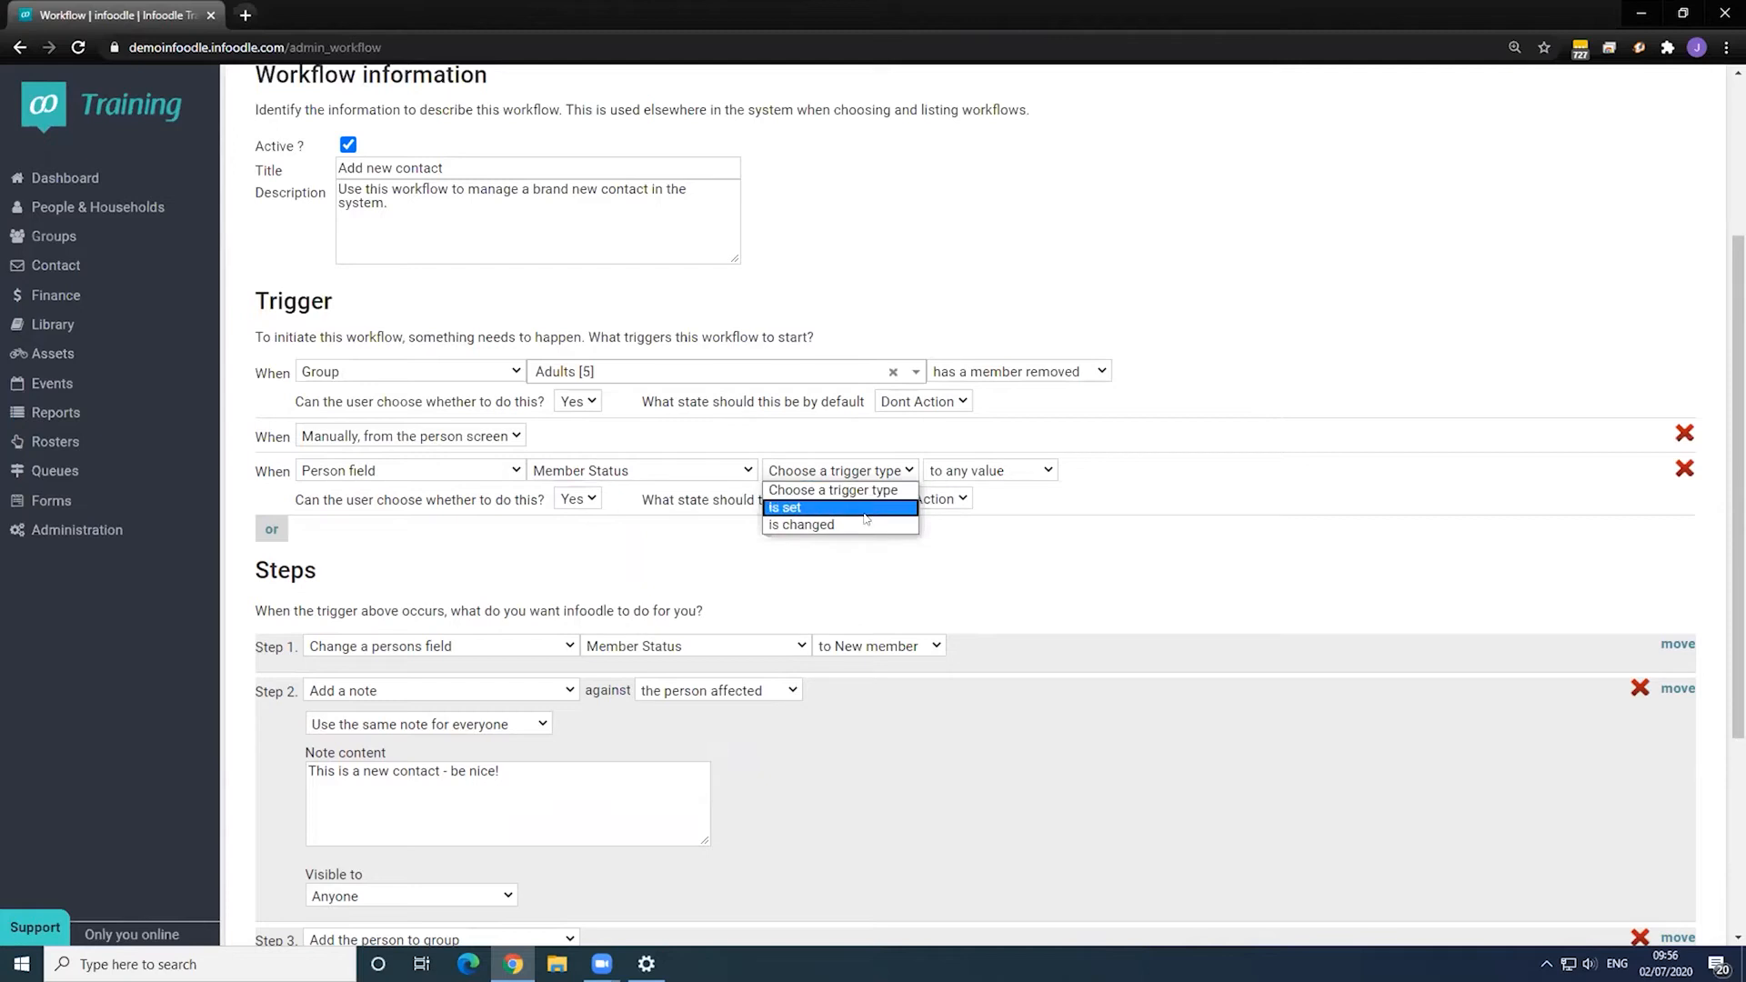
pyautogui.click(866, 506)
pyautogui.click(968, 471)
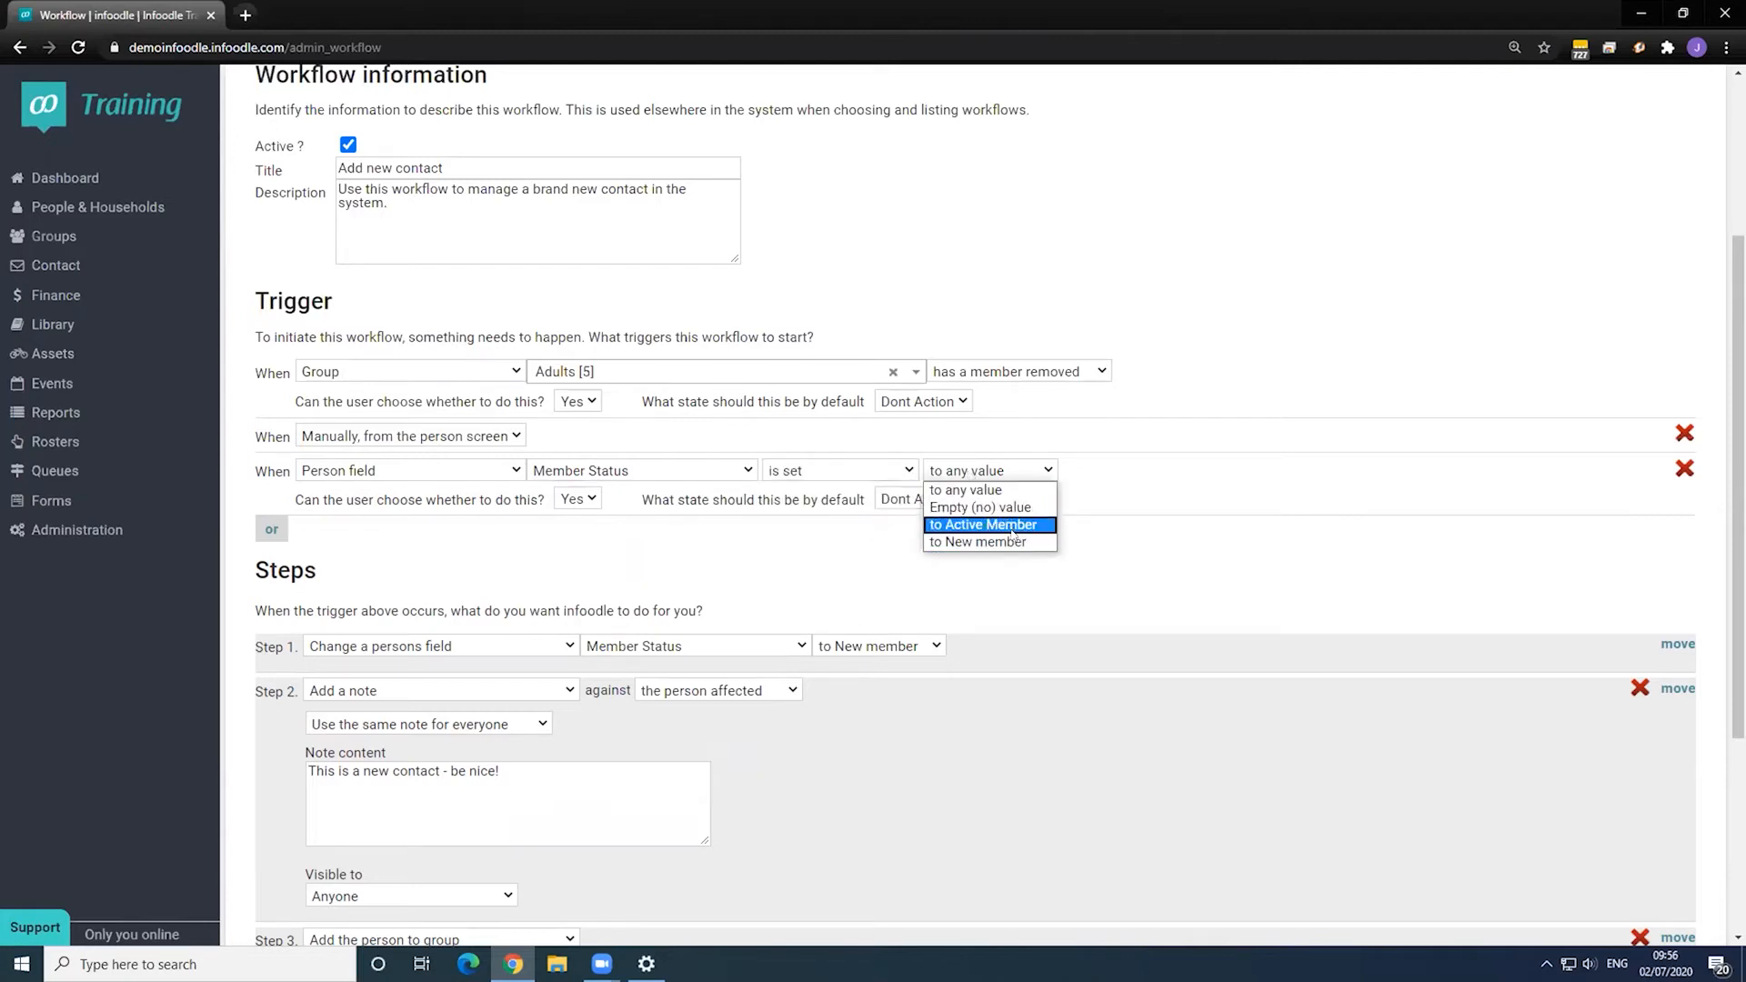
pyautogui.click(996, 542)
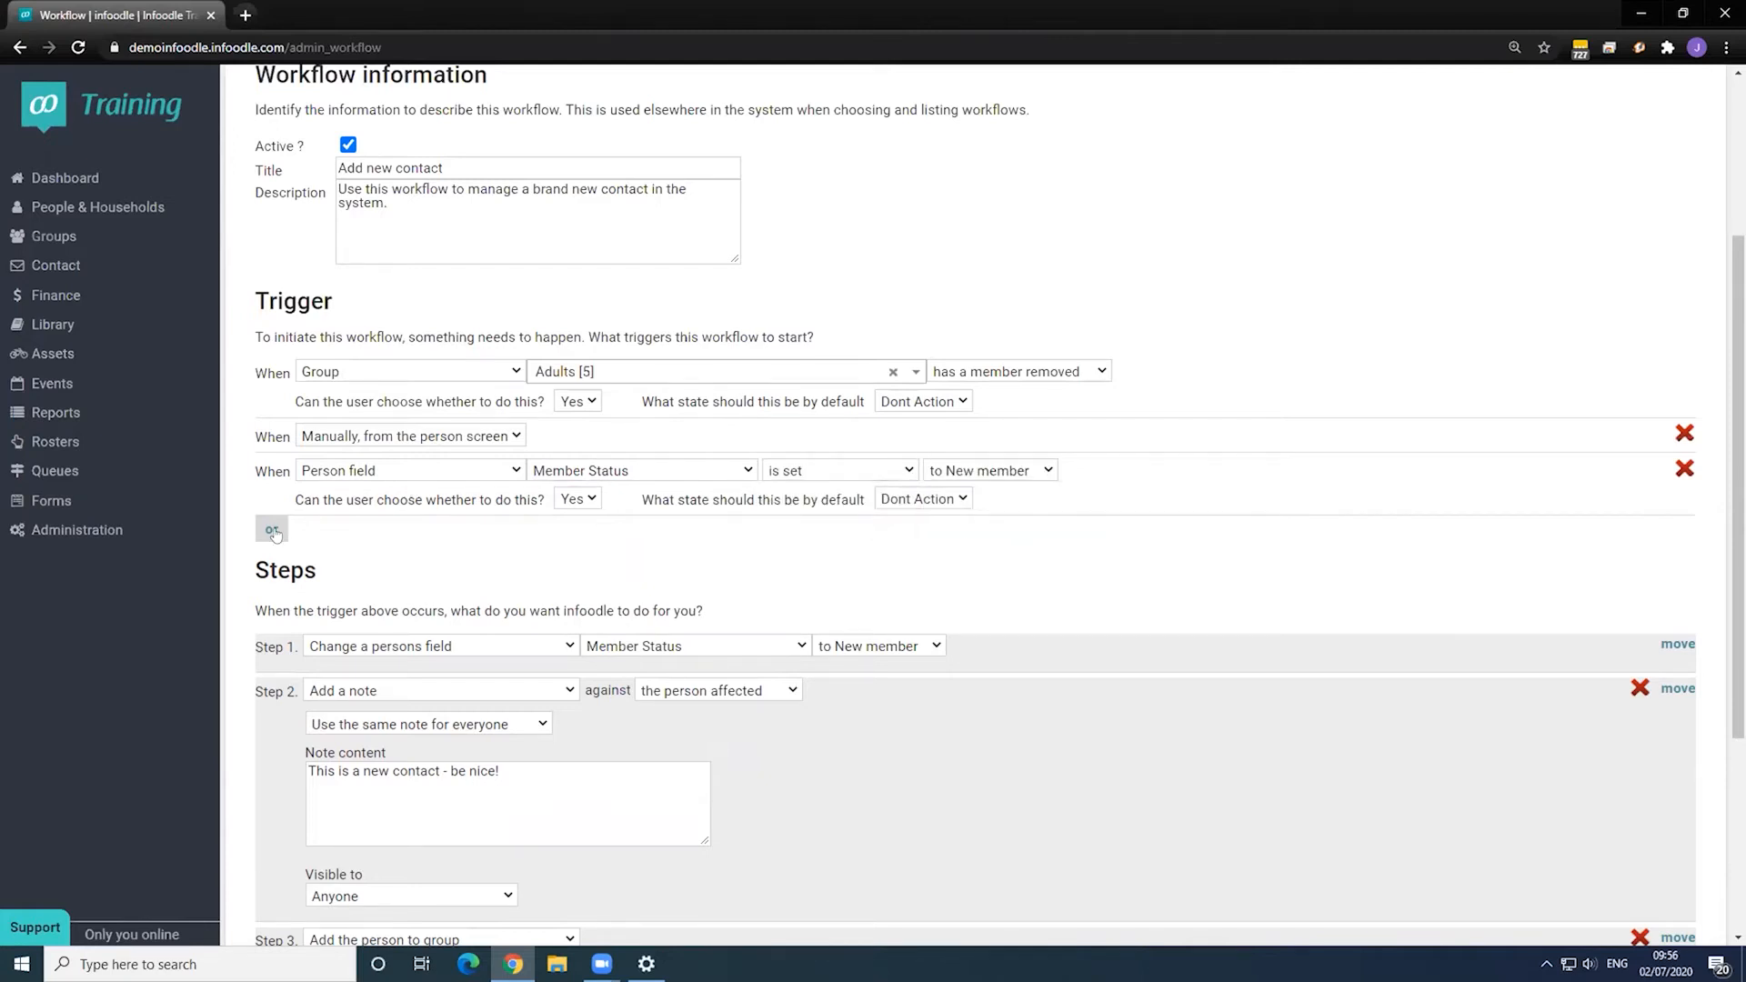
pyautogui.click(271, 528)
pyautogui.click(397, 533)
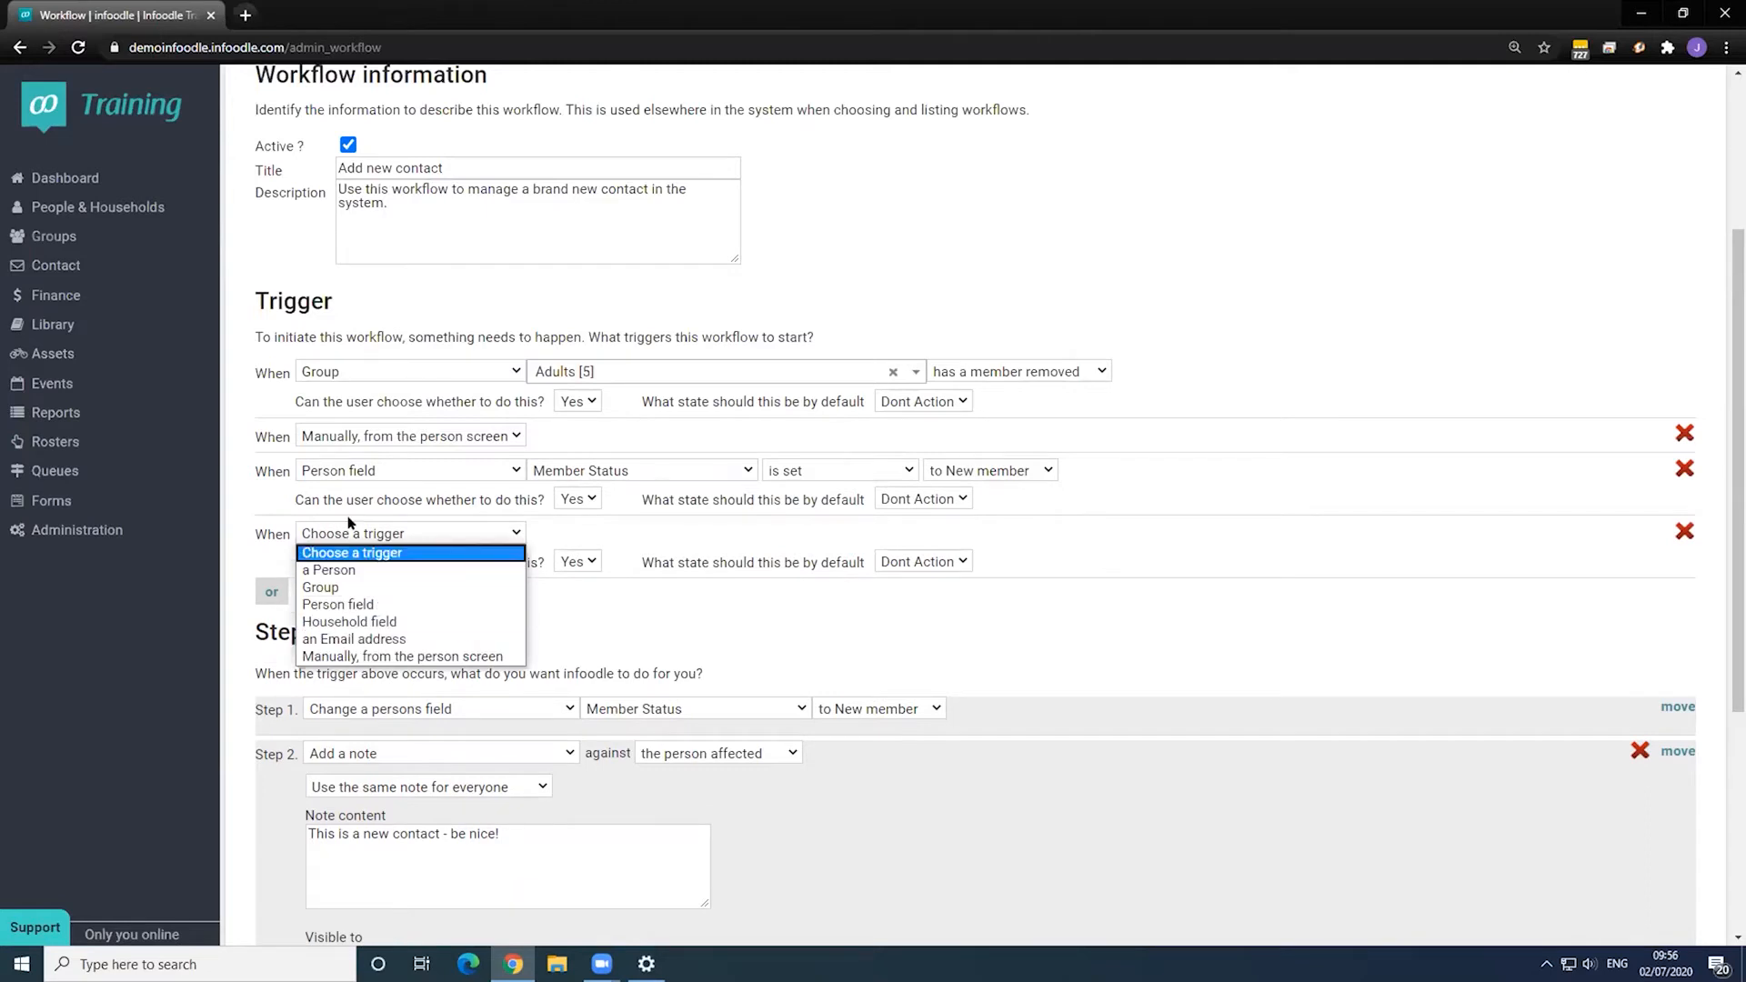
# - Set the new trigger to fire when an Email address is added
pyautogui.click(425, 639)
pyautogui.click(558, 536)
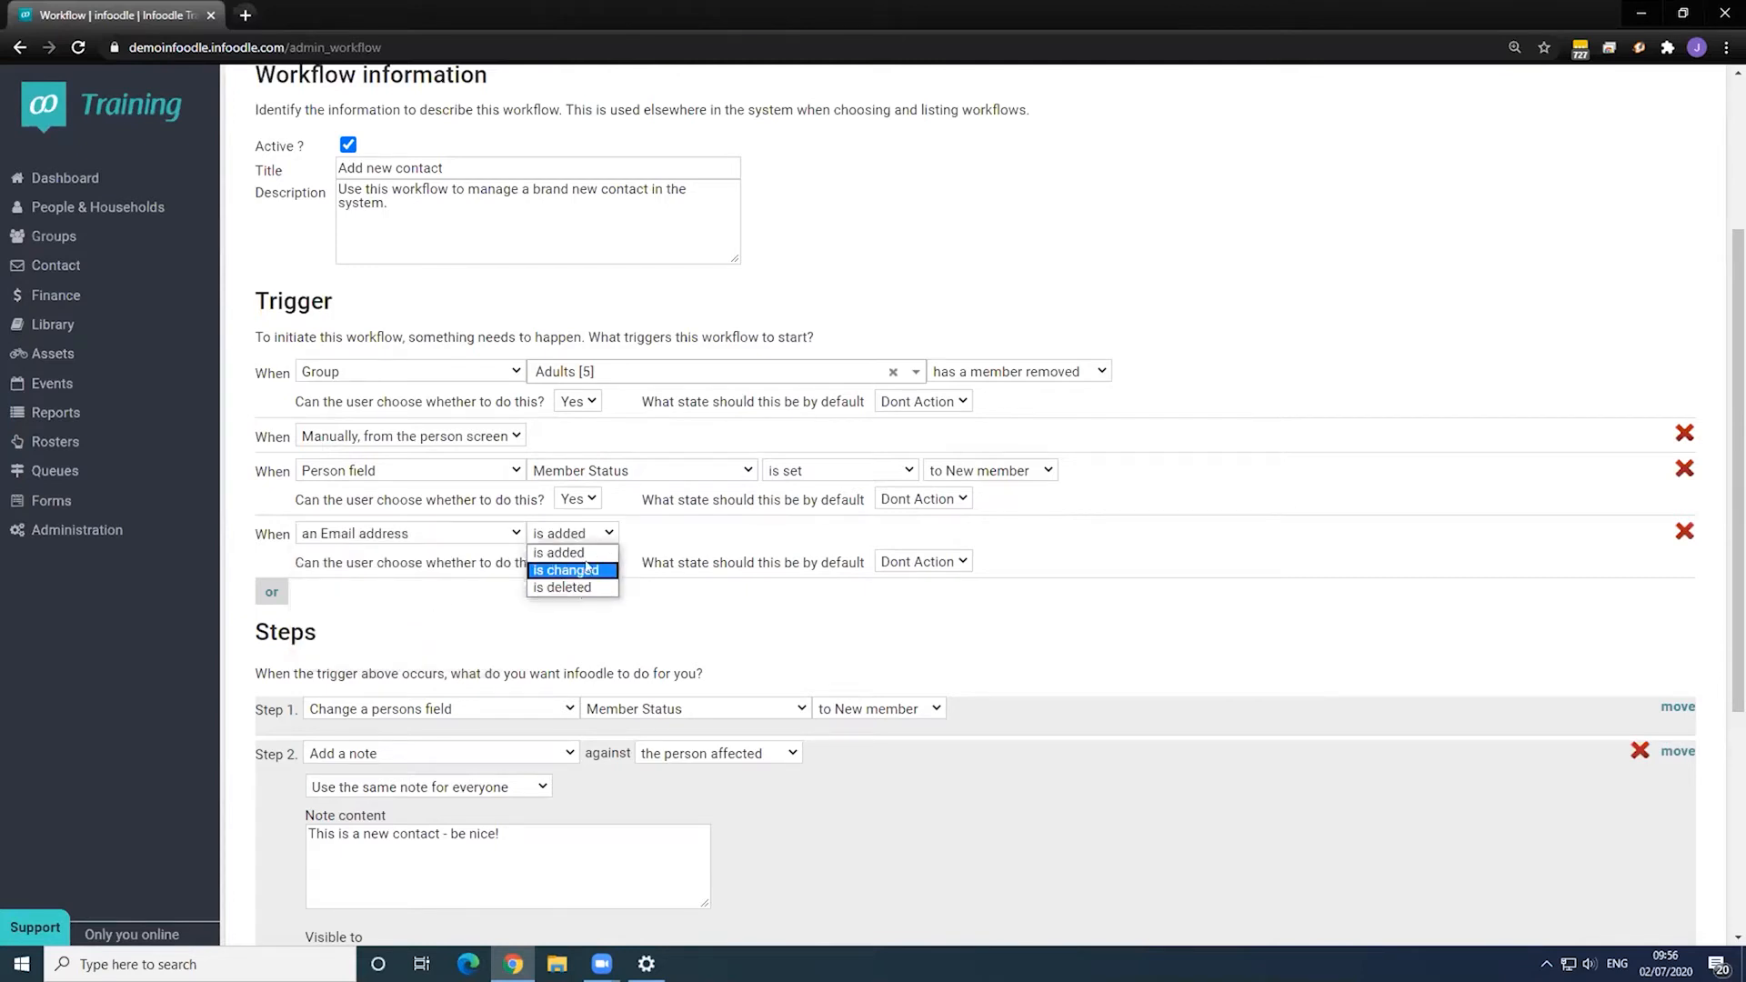
pyautogui.click(426, 609)
# - Add a further trigger set to Manually, from the person screen
pyautogui.click(271, 592)
pyautogui.click(409, 596)
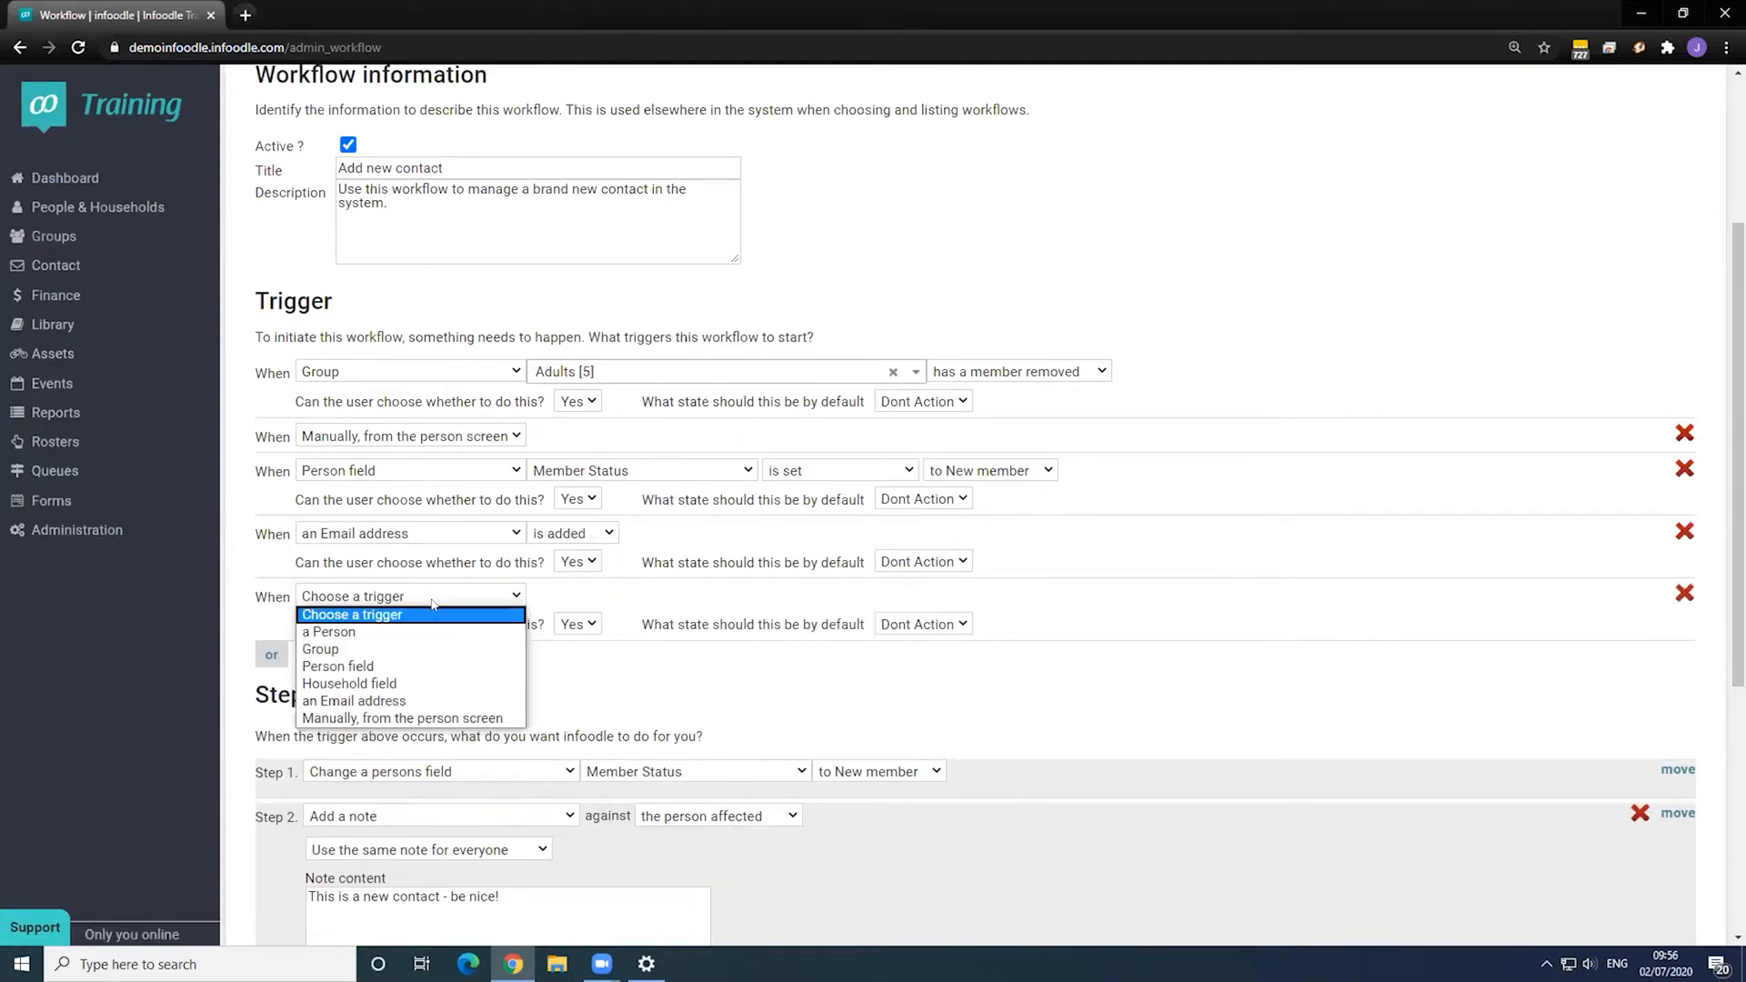
pyautogui.click(452, 718)
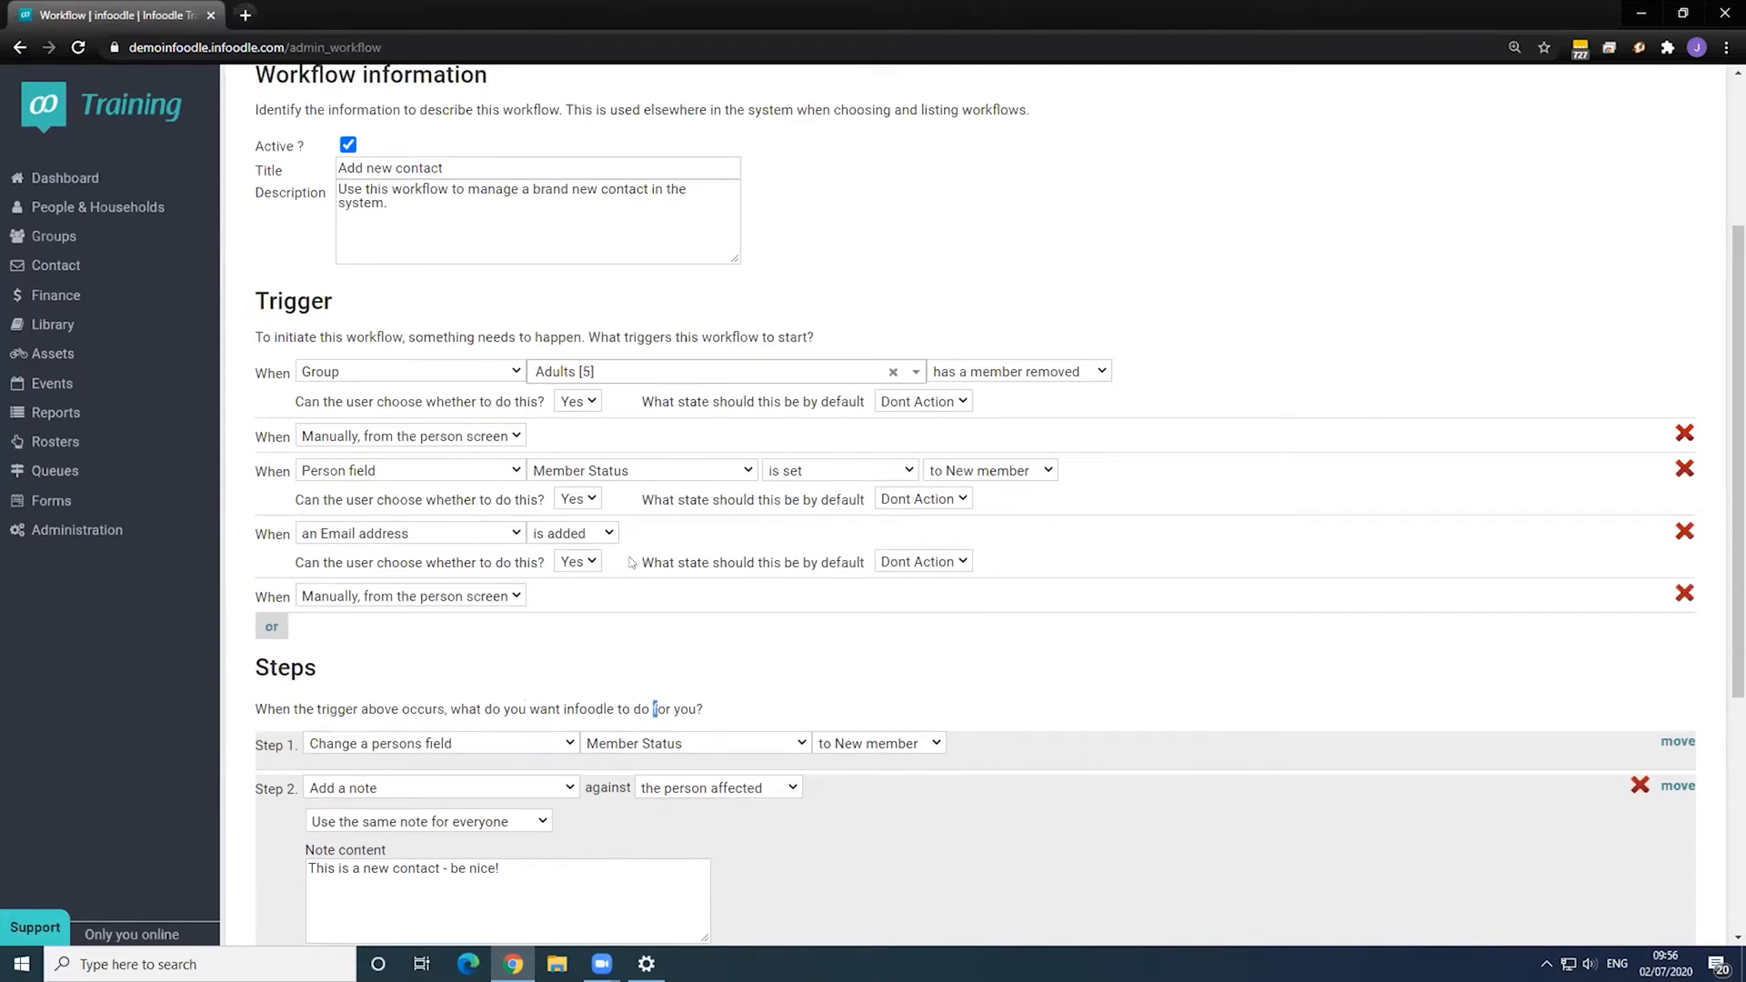
pyautogui.click(509, 635)
pyautogui.scroll(-1, 372, 654)
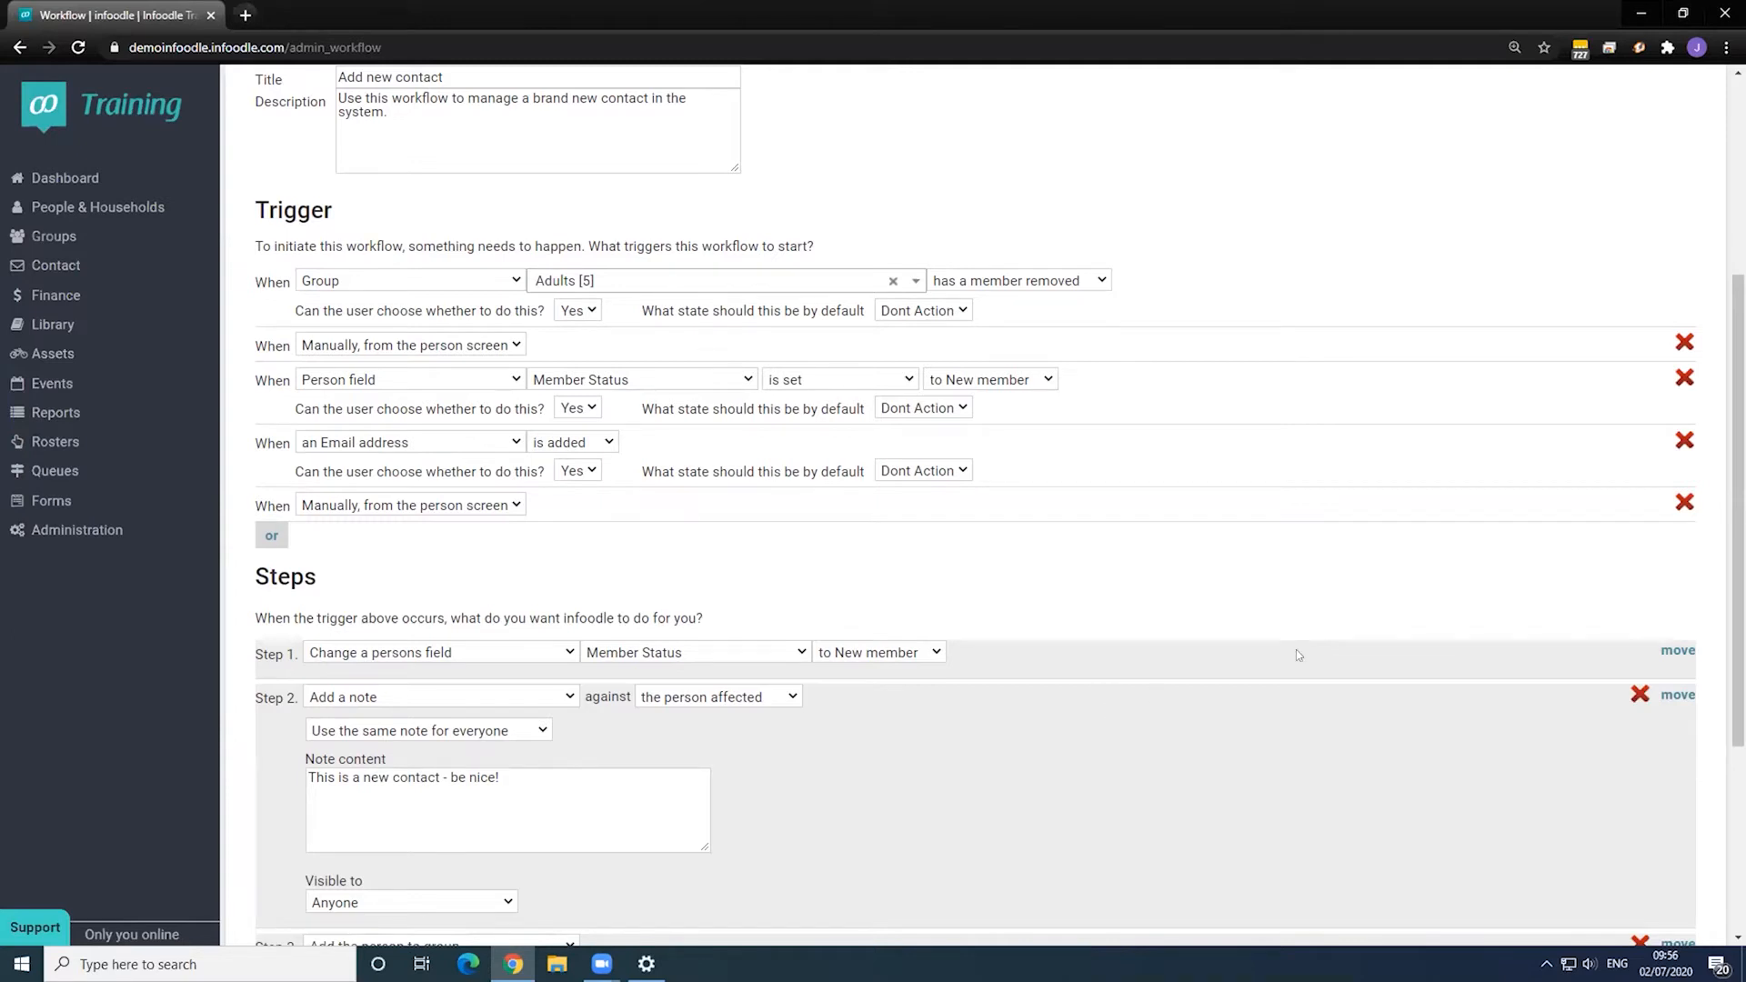
# - Add a blank Step 5 below the Send email step and view its type options
pyautogui.scroll(-4, 834, 579)
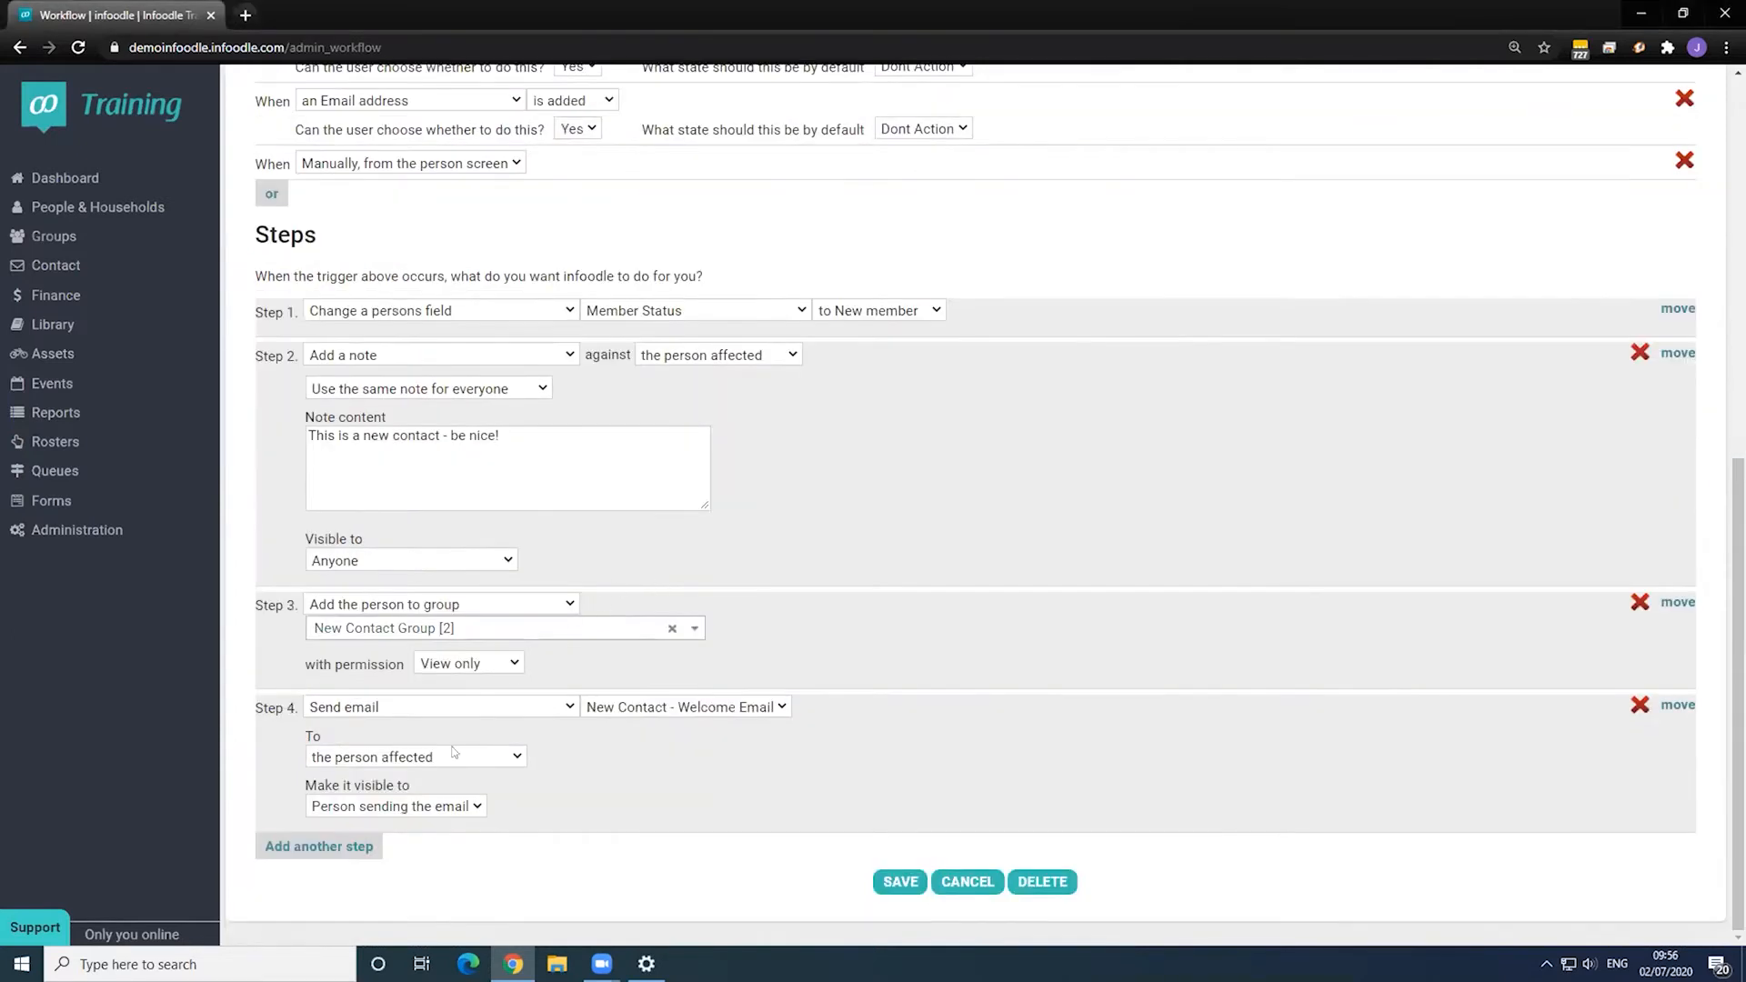
pyautogui.click(332, 849)
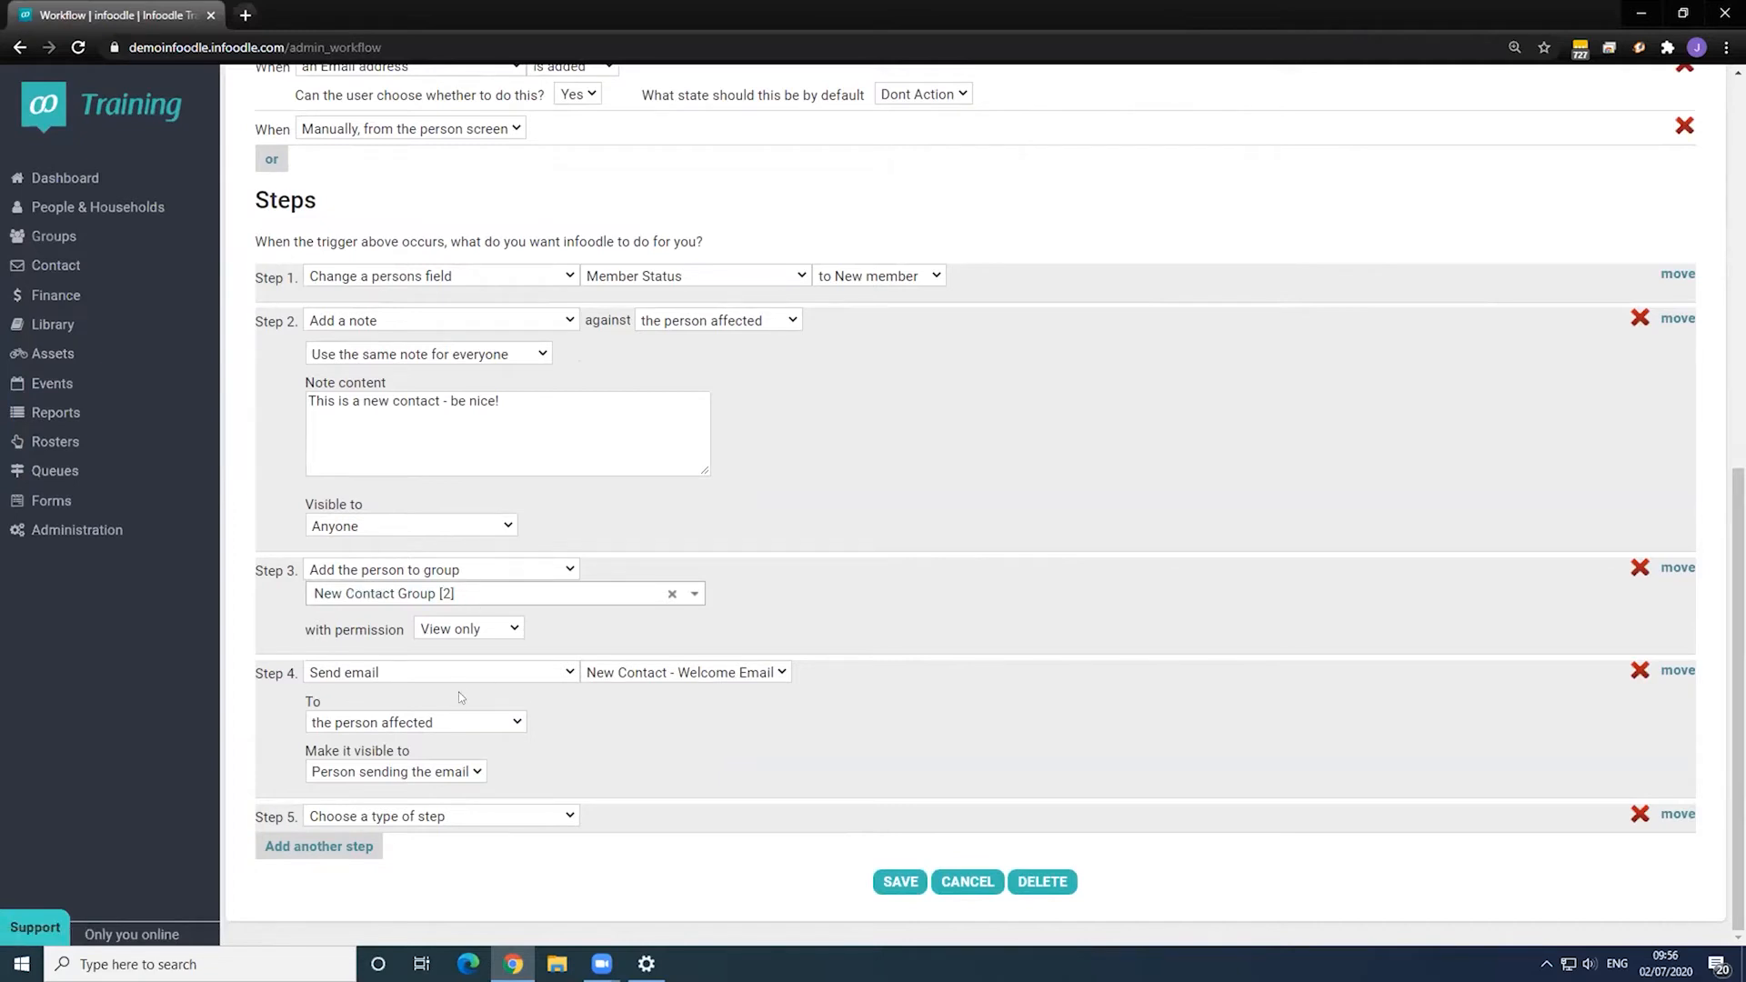
pyautogui.click(383, 571)
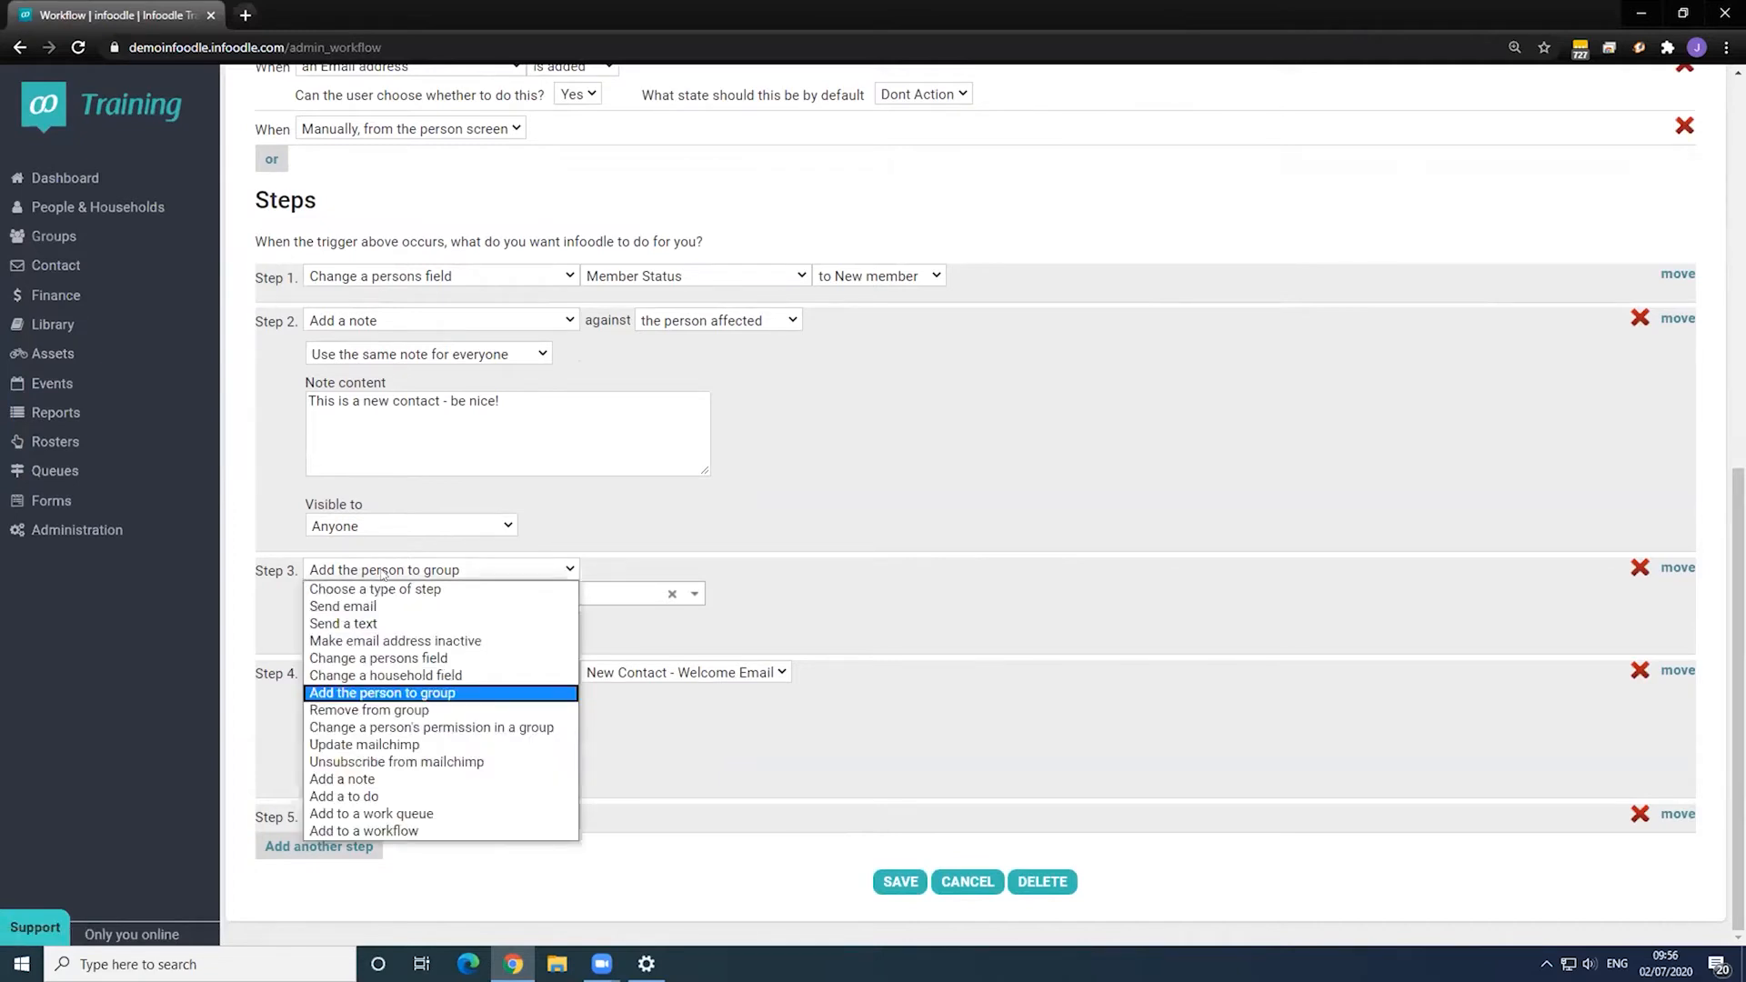
pyautogui.click(688, 839)
pyautogui.click(425, 818)
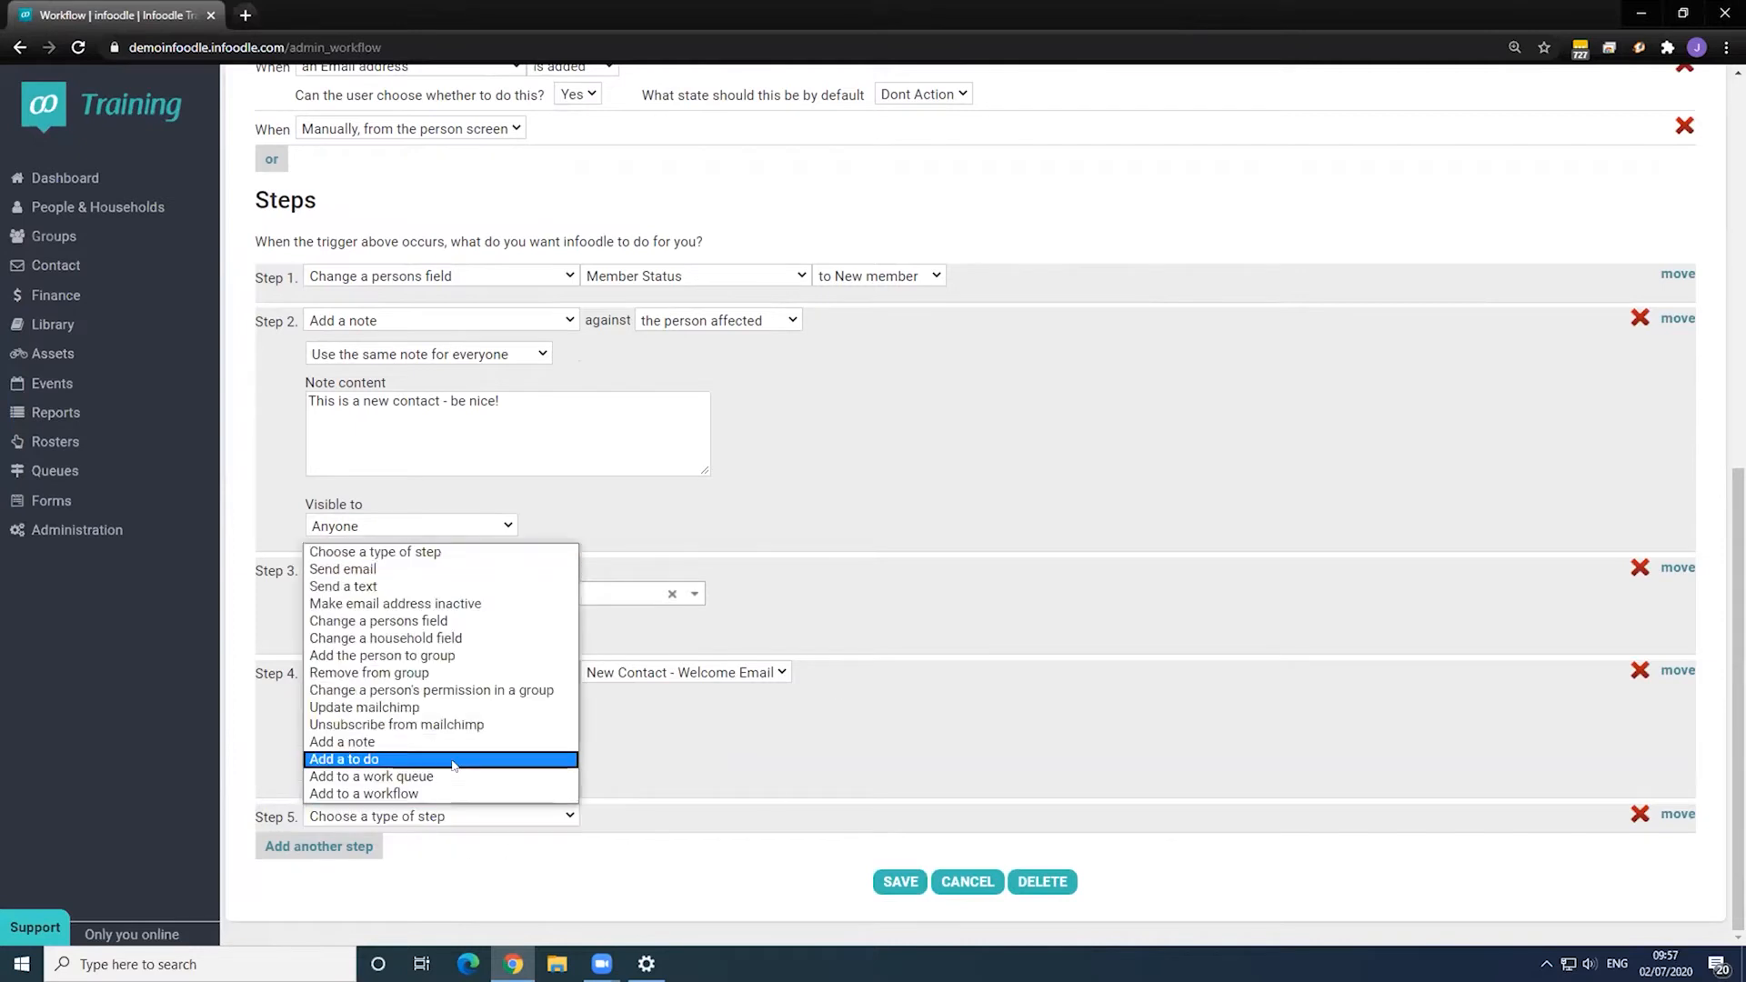
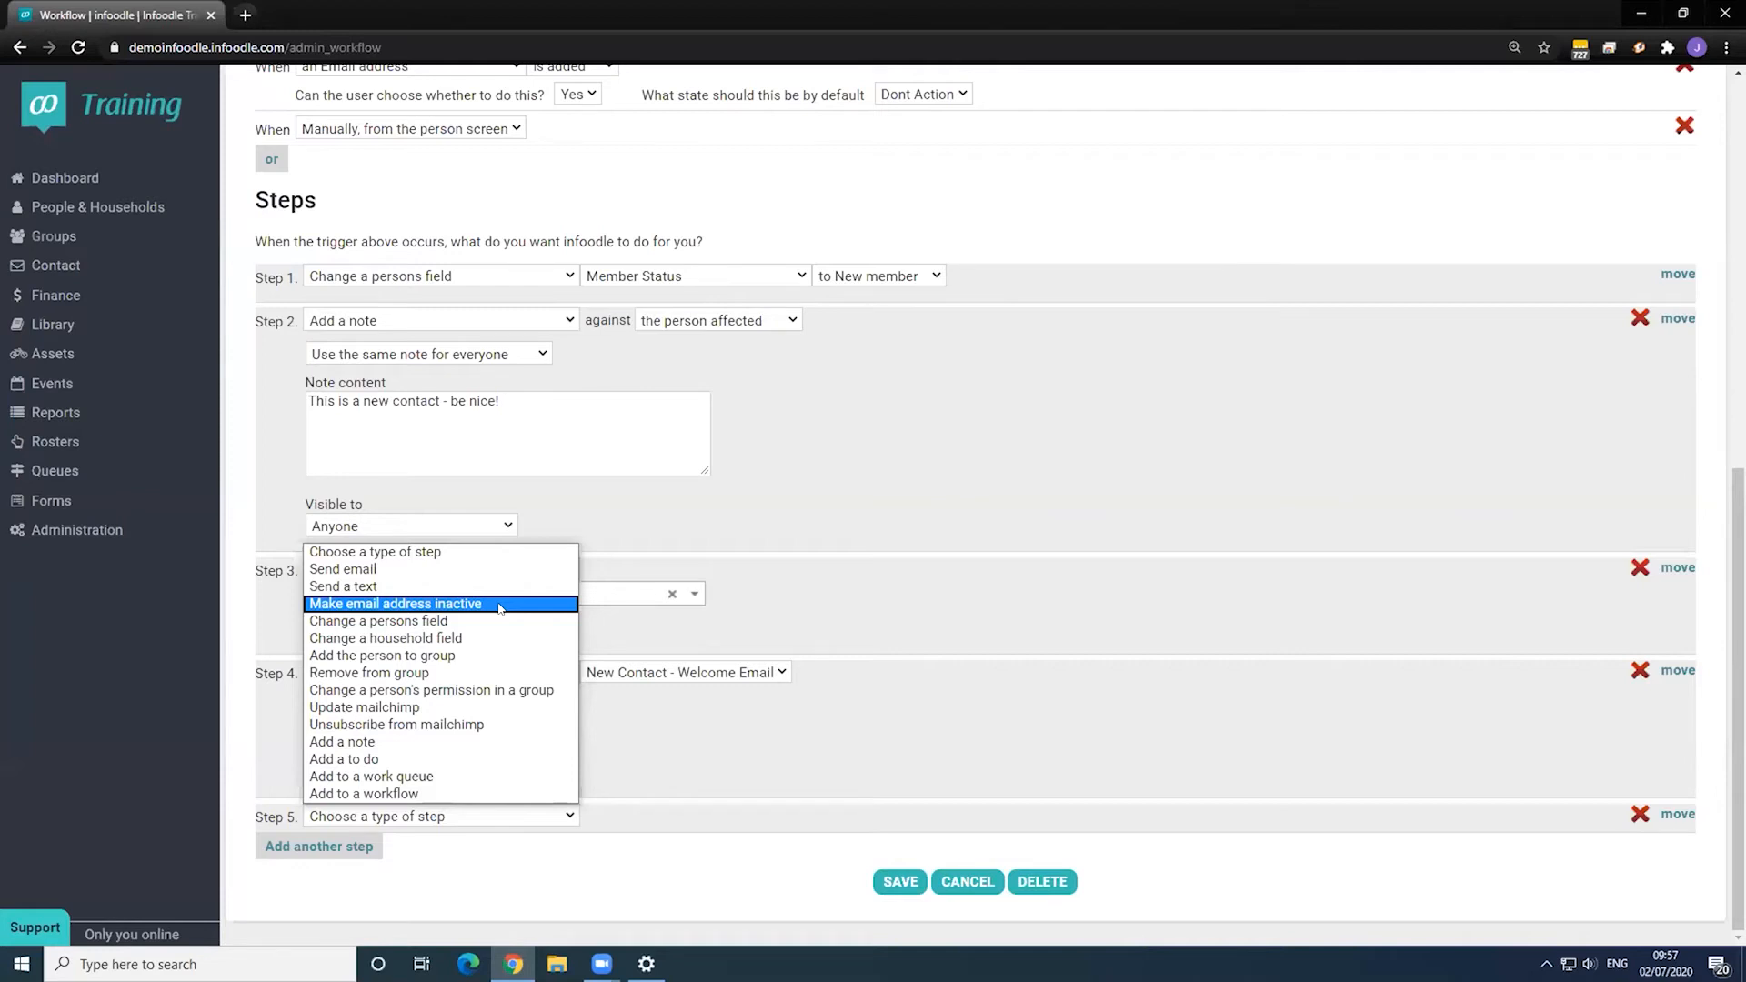
# - Dismiss the open step-type list and show the type choices for Step 5
pyautogui.click(1537, 878)
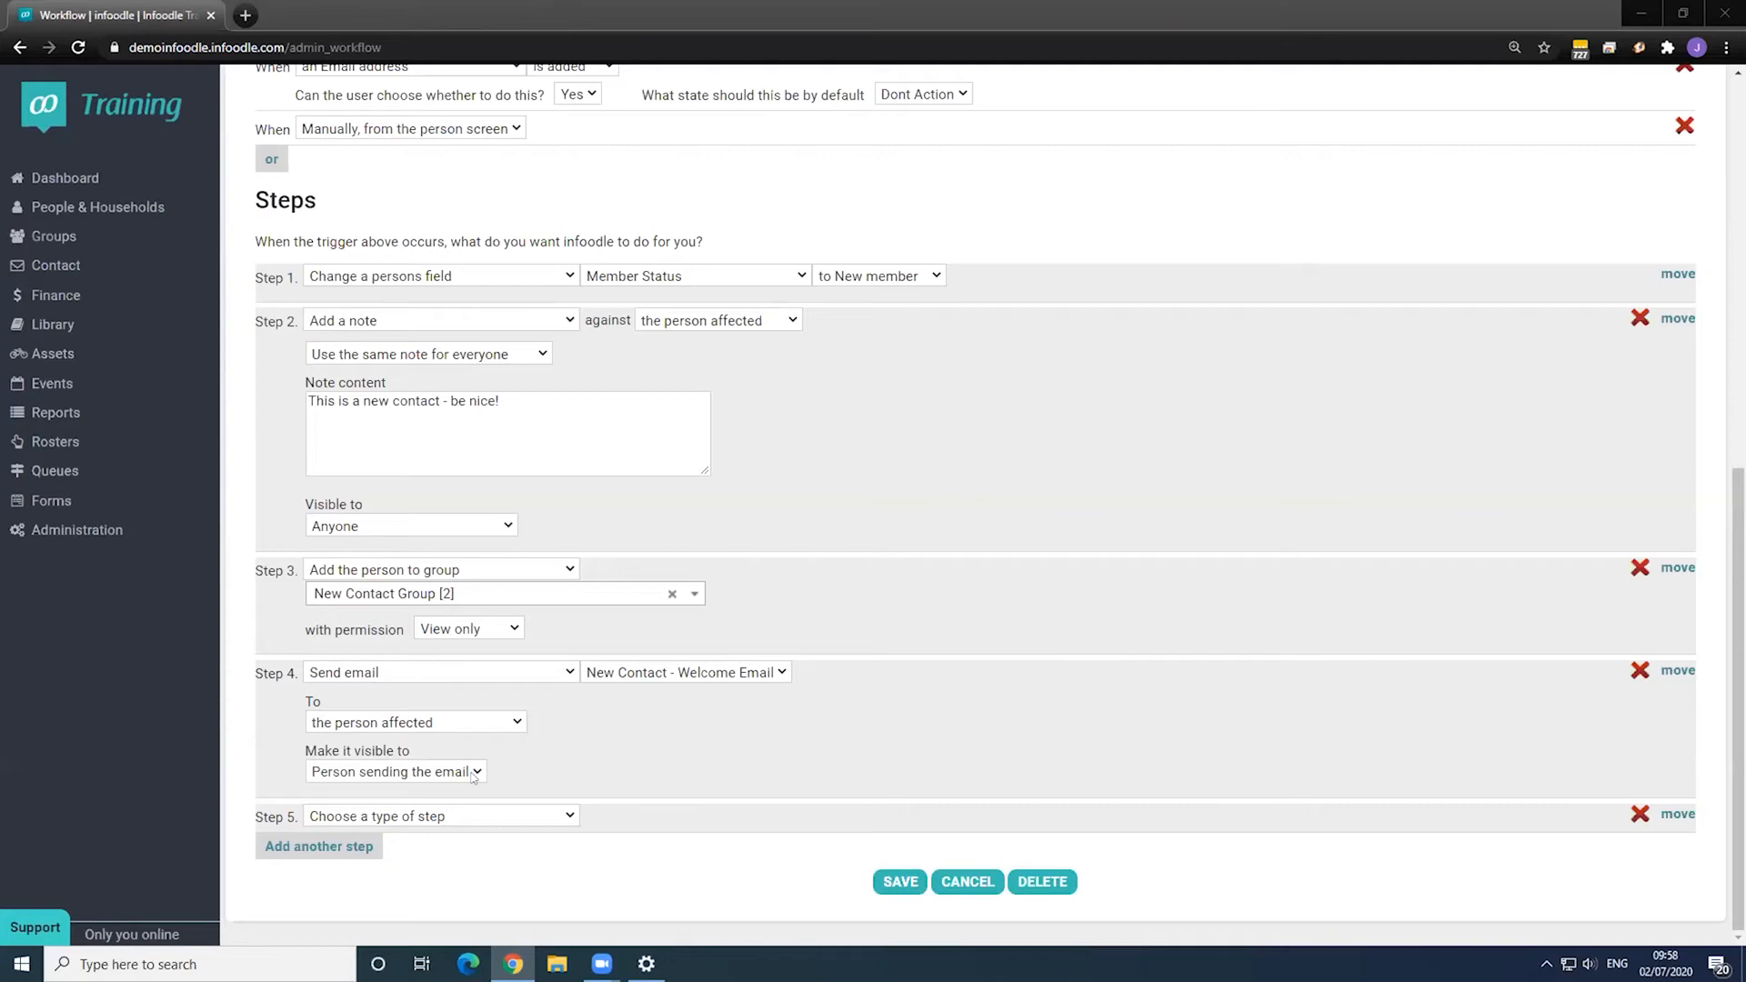
pyautogui.click(426, 817)
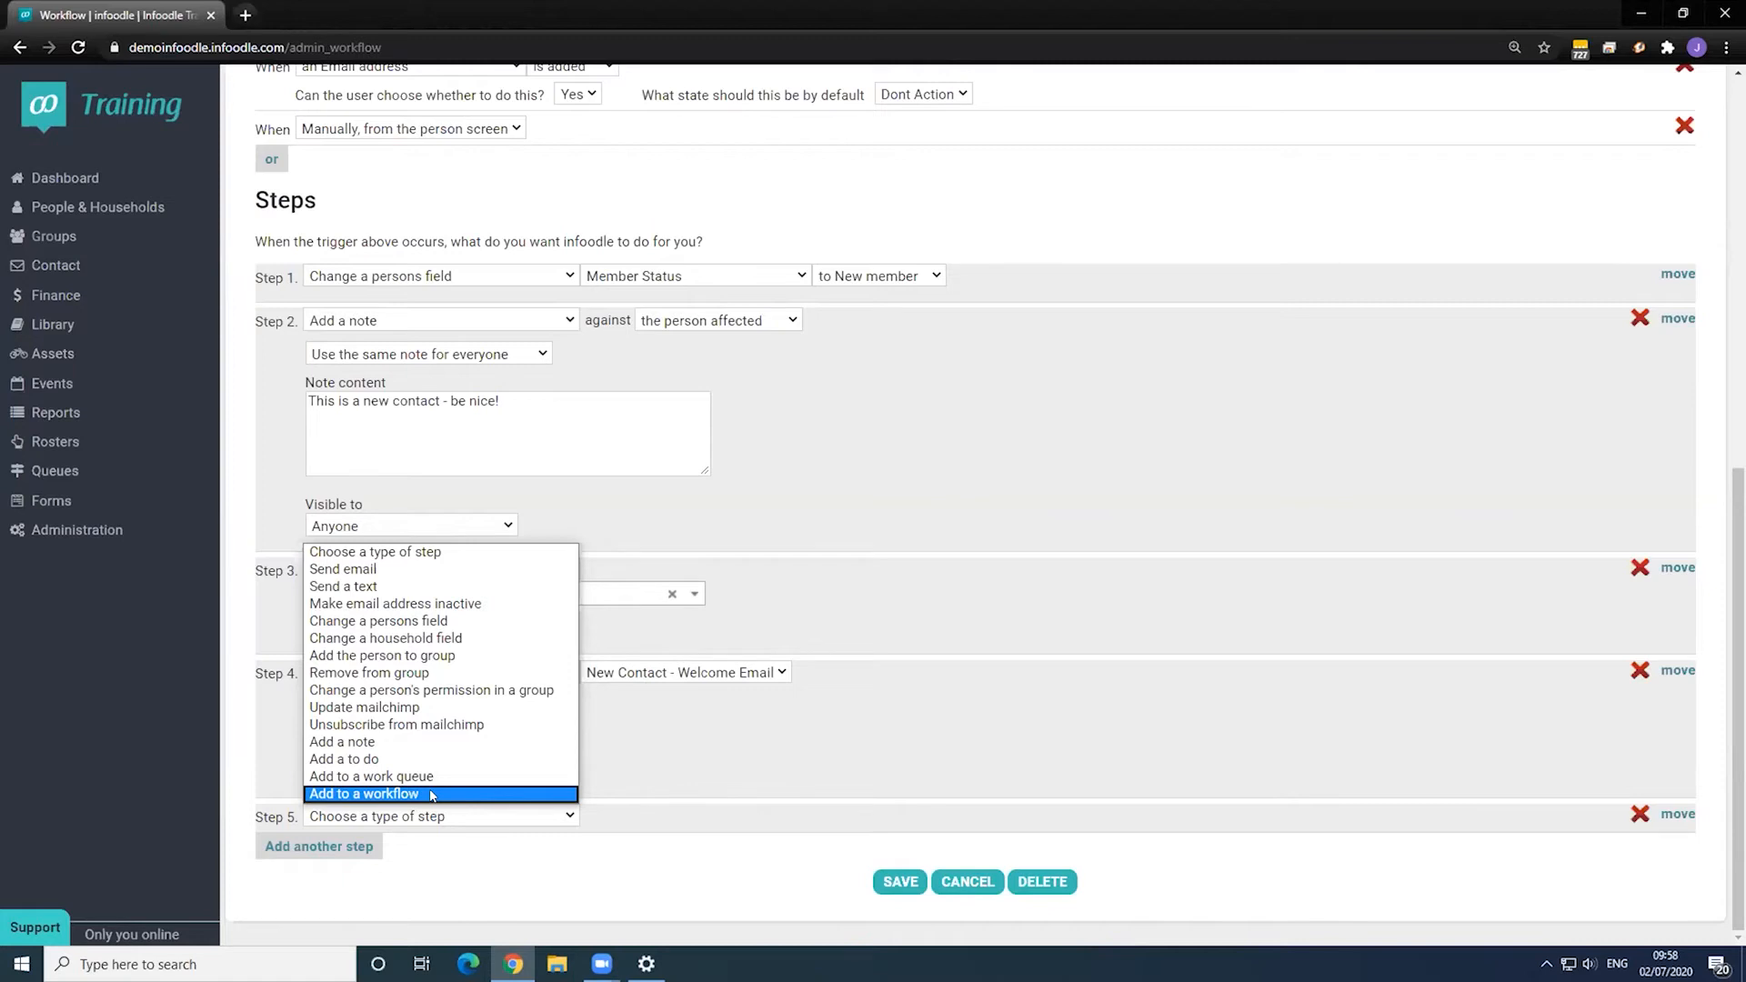
# - Make Step 5 add the person to the 4. Sales - Signed Up workflow, then cancel the edits
pyautogui.click(433, 794)
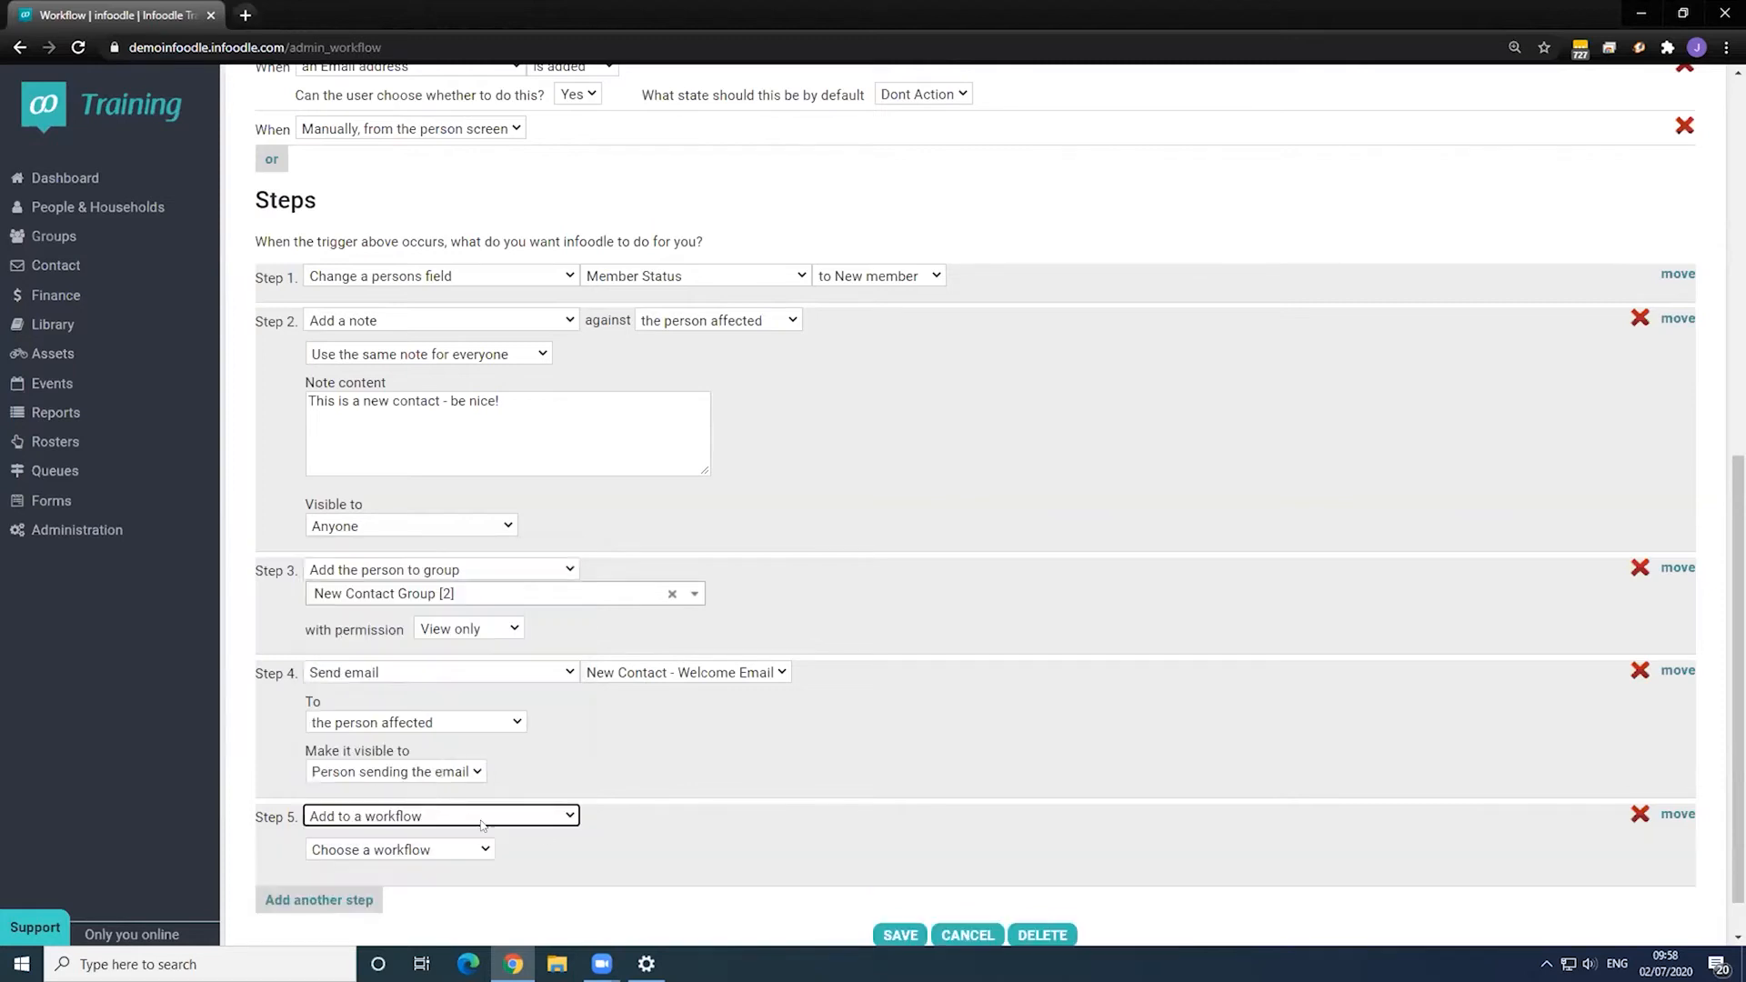
pyautogui.click(444, 839)
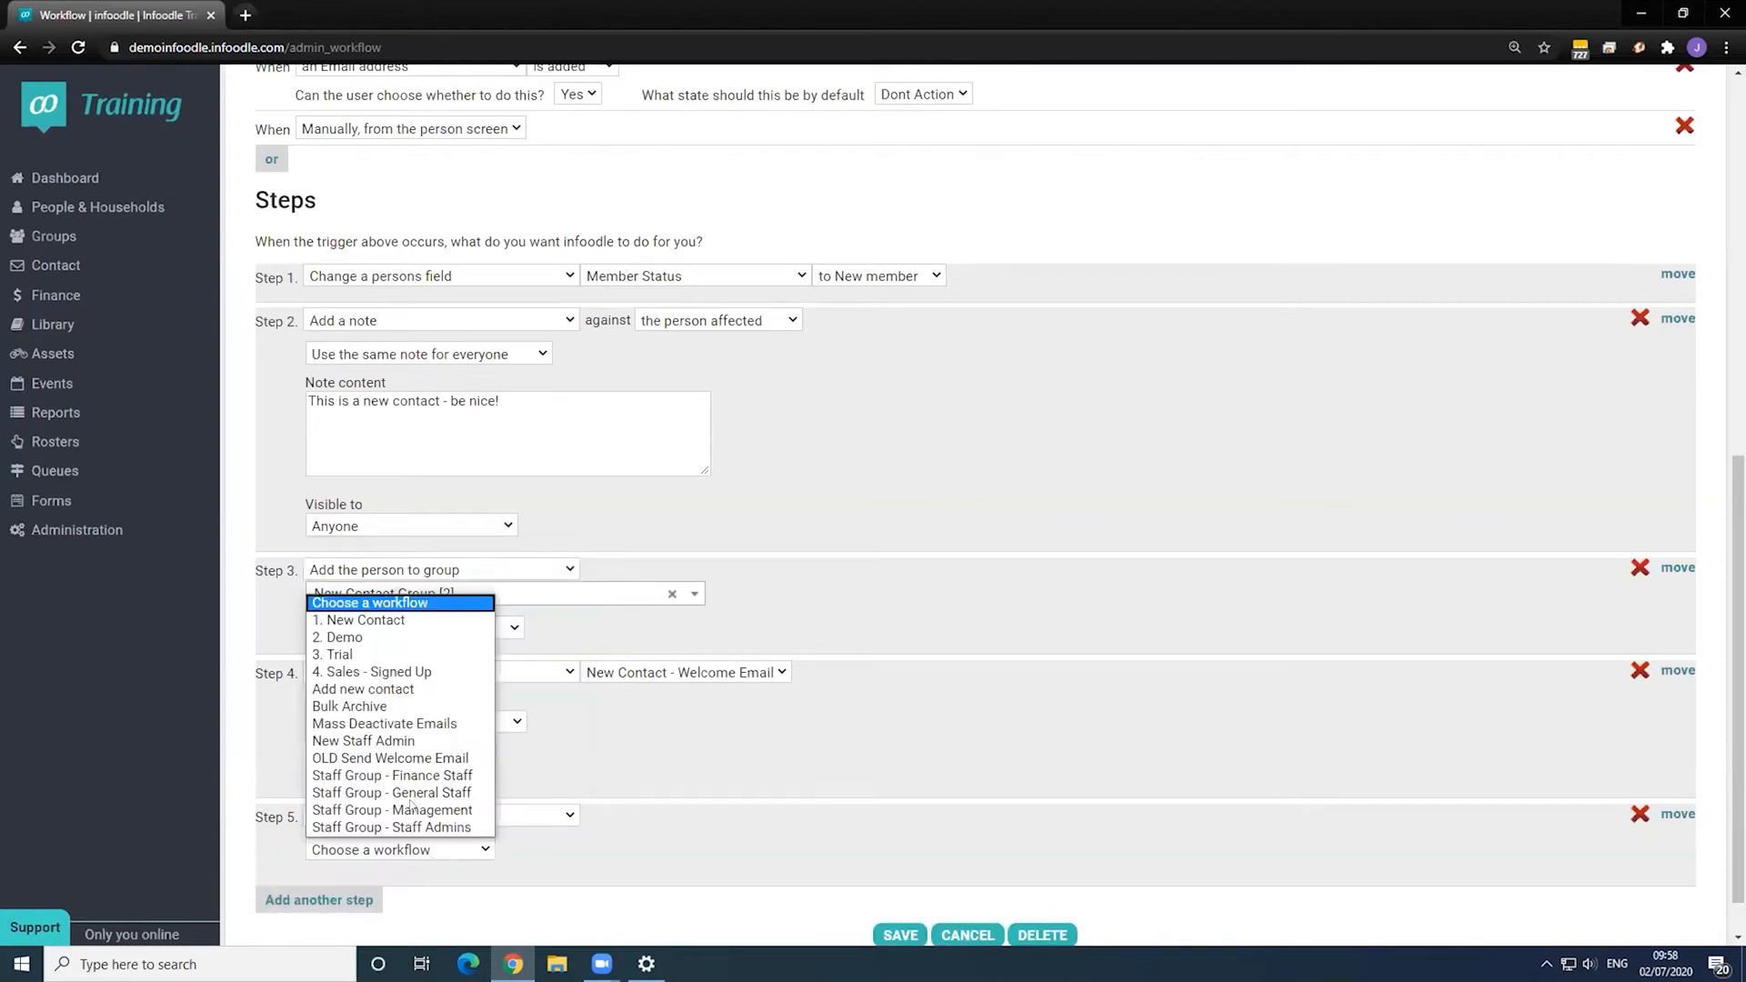
pyautogui.click(391, 671)
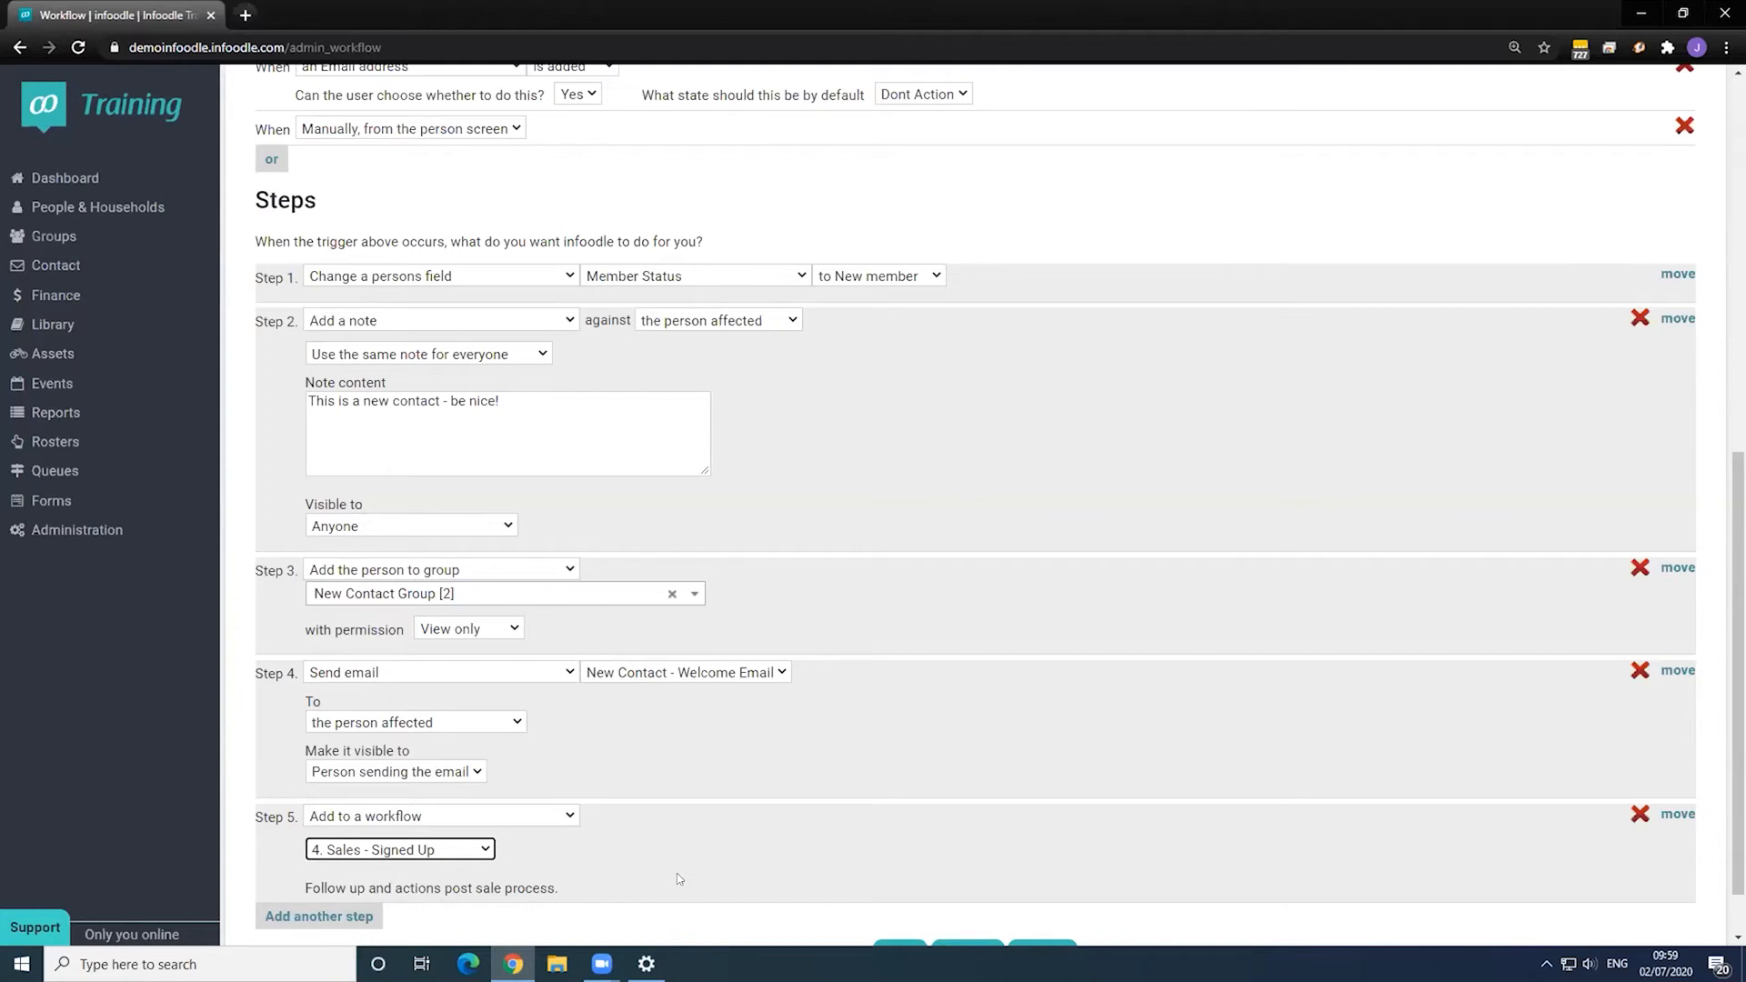
pyautogui.scroll(-1, 739, 850)
pyautogui.click(995, 865)
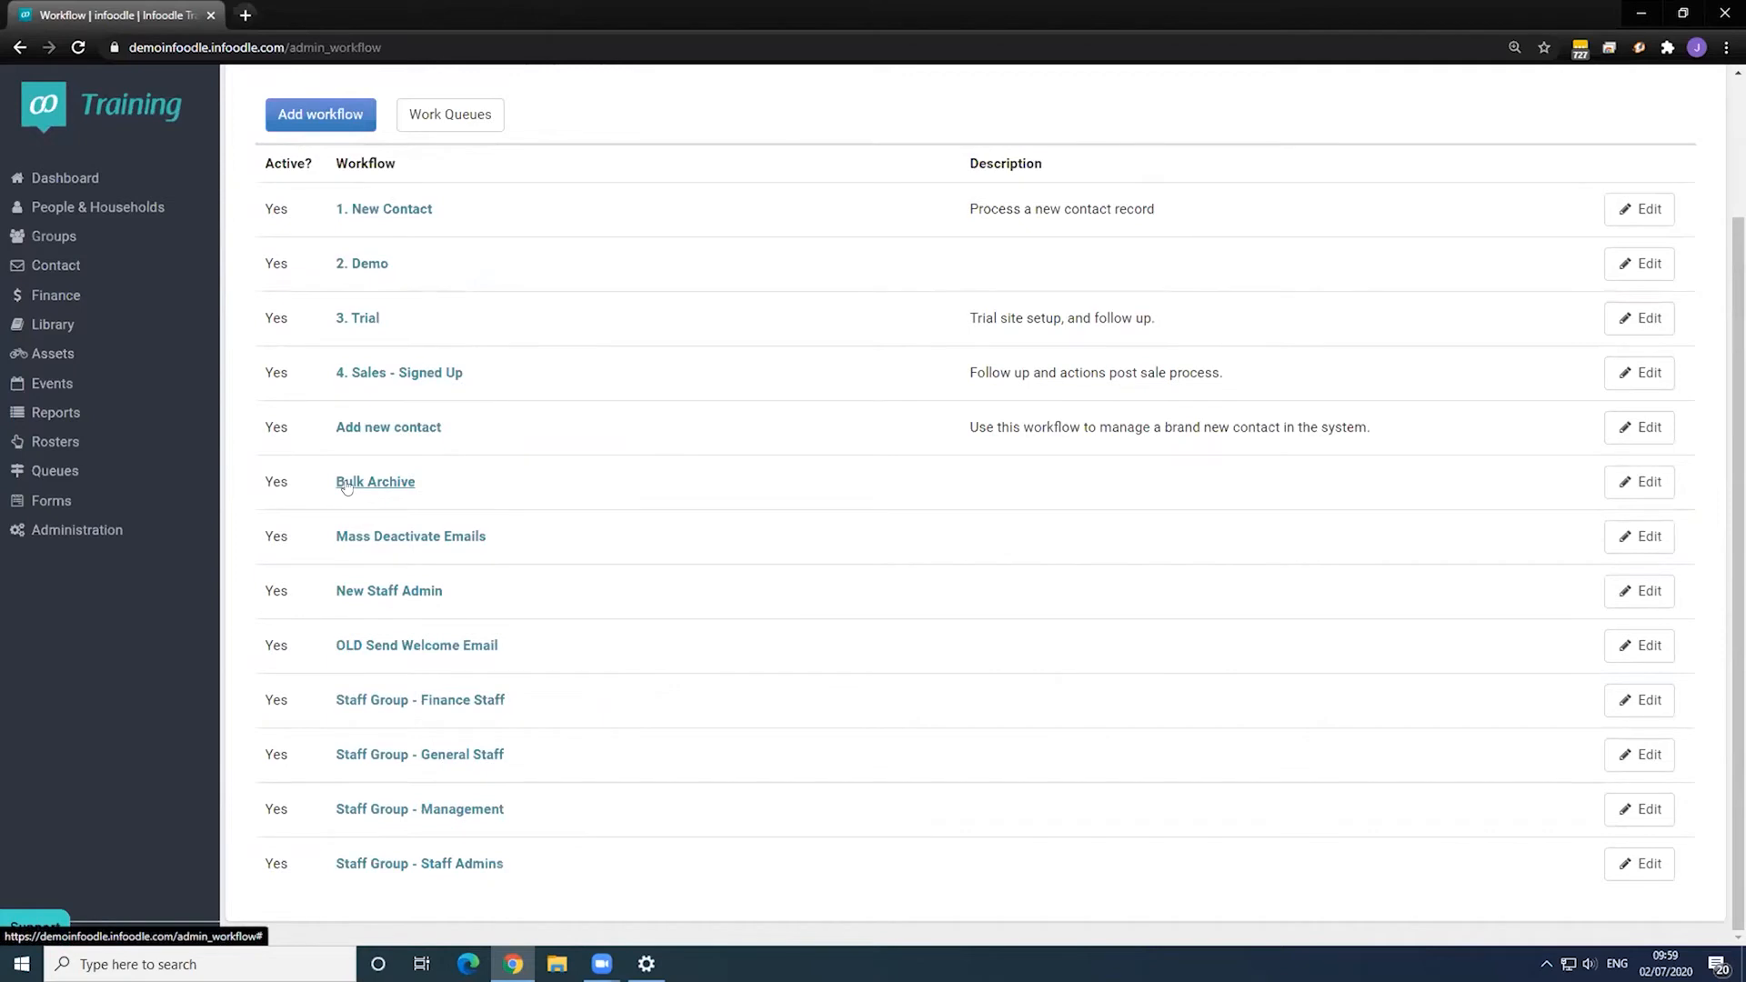
# - Review and save the Bulk Archive workflow, then open the recently viewed contact's record
pyautogui.click(1640, 481)
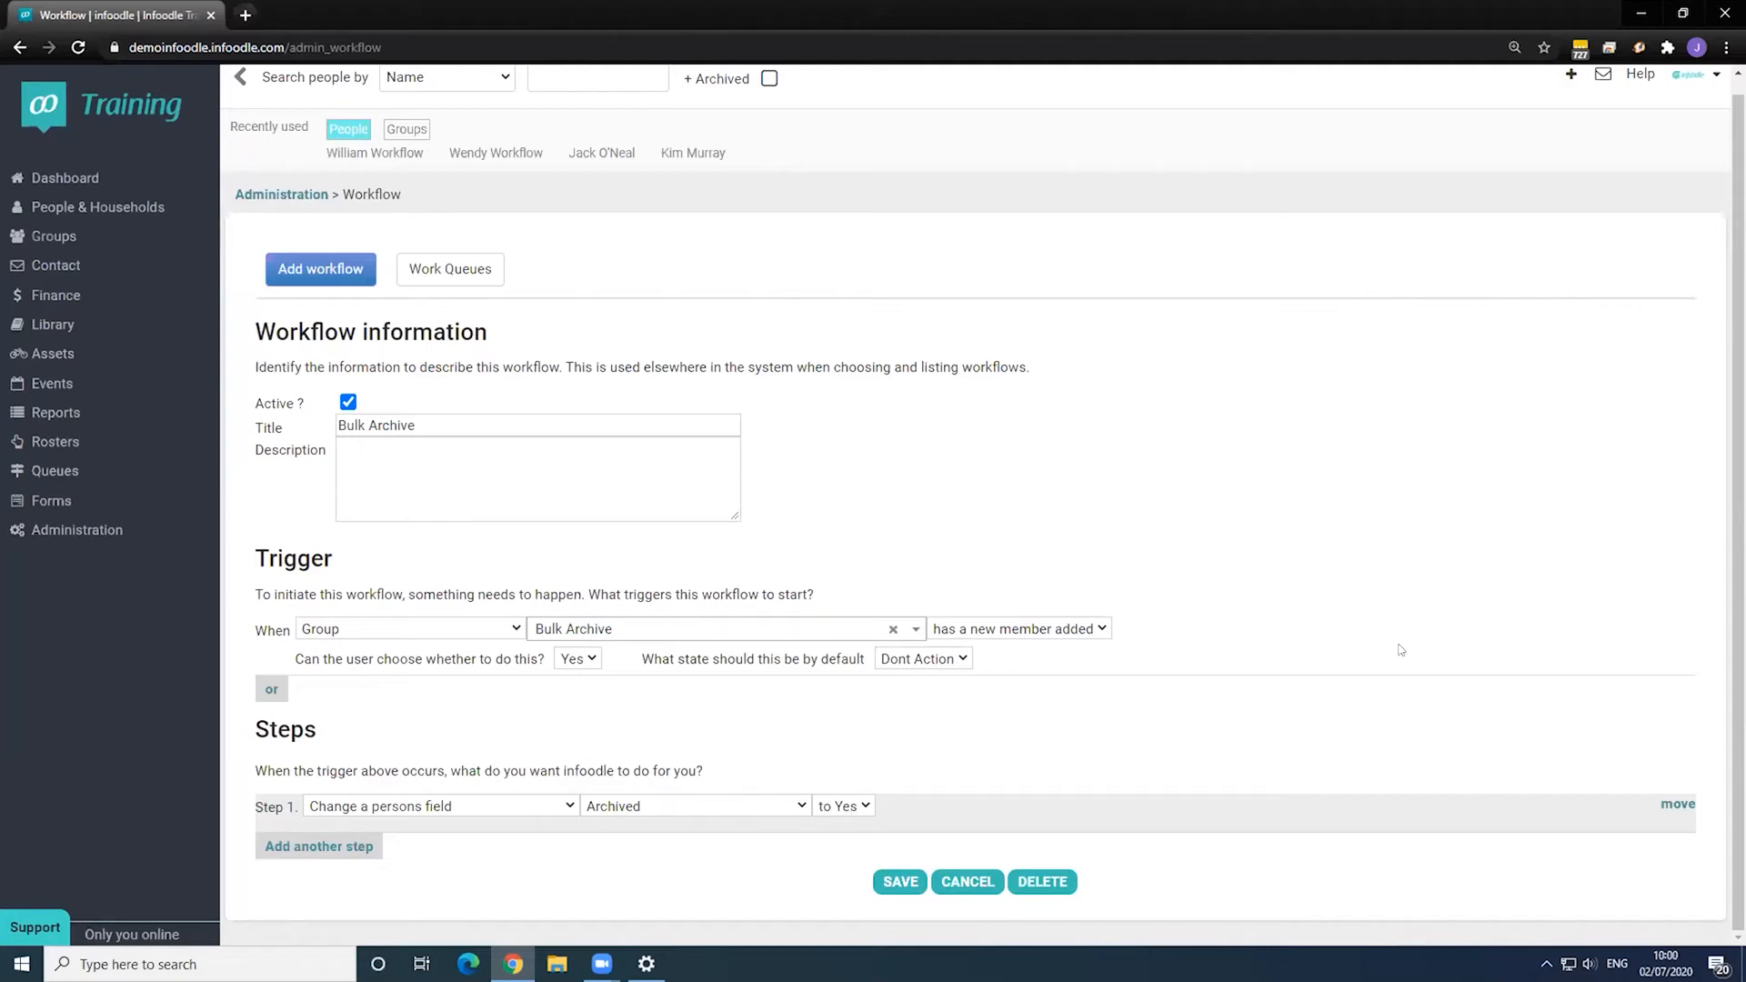
pyautogui.click(900, 882)
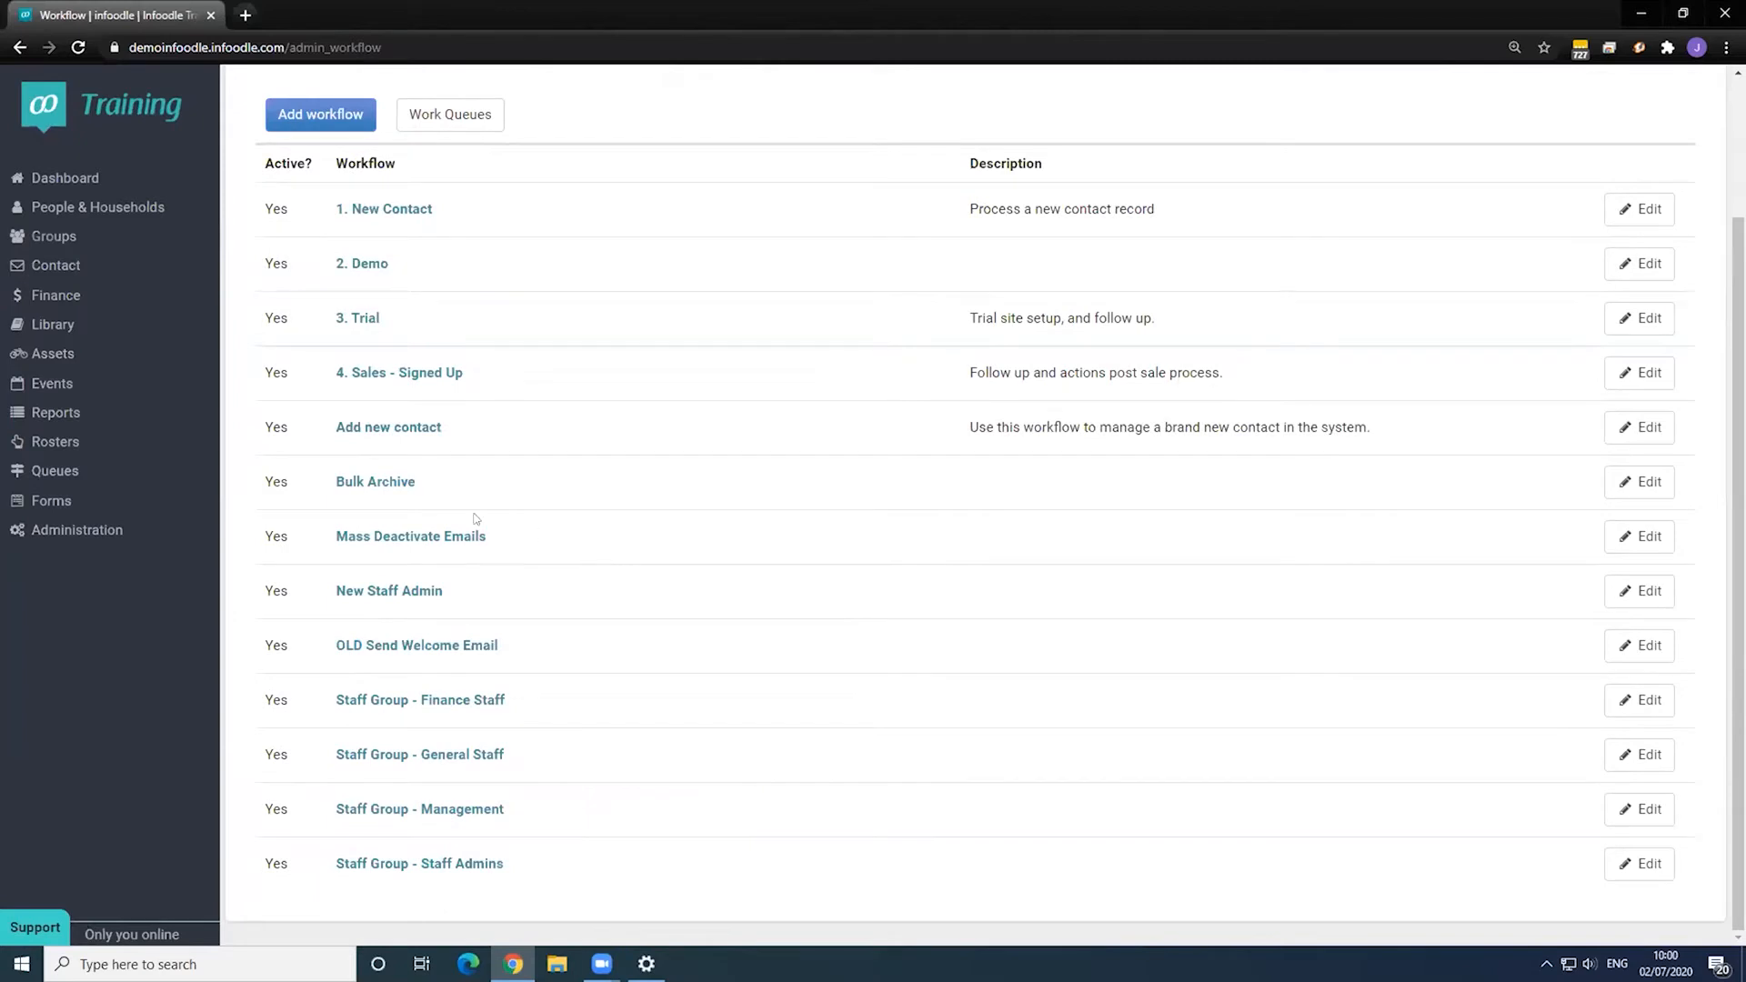
pyautogui.click(373, 482)
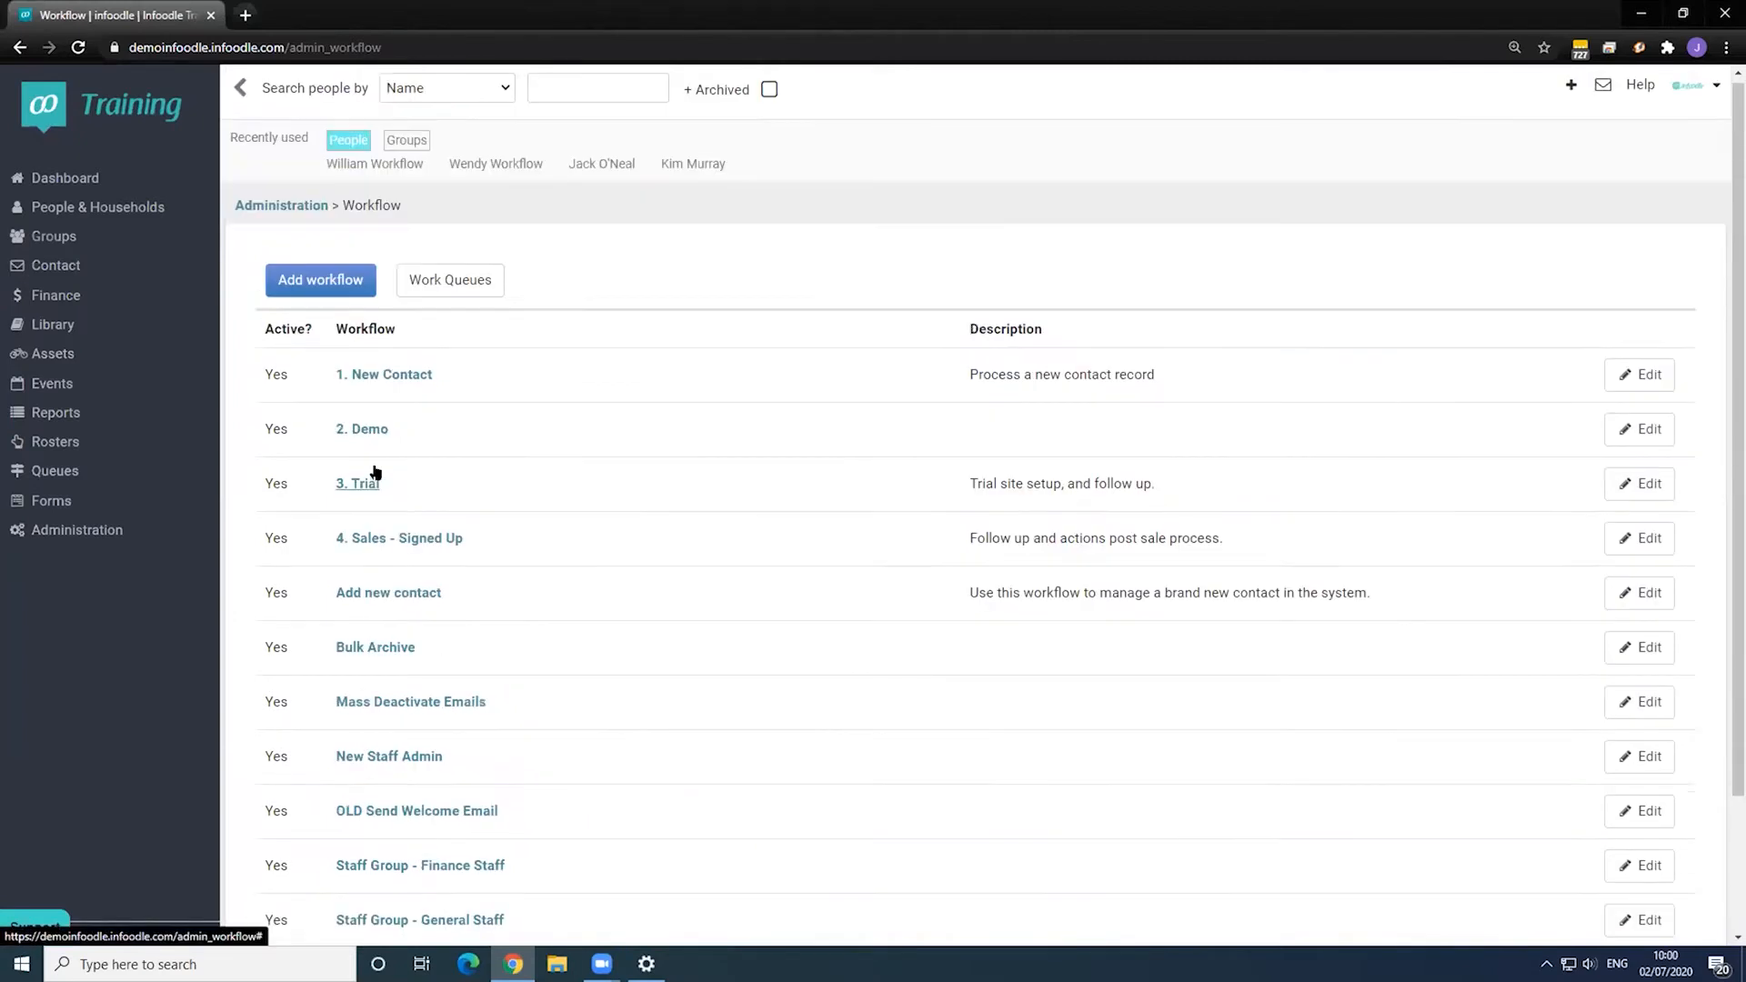
pyautogui.click(693, 168)
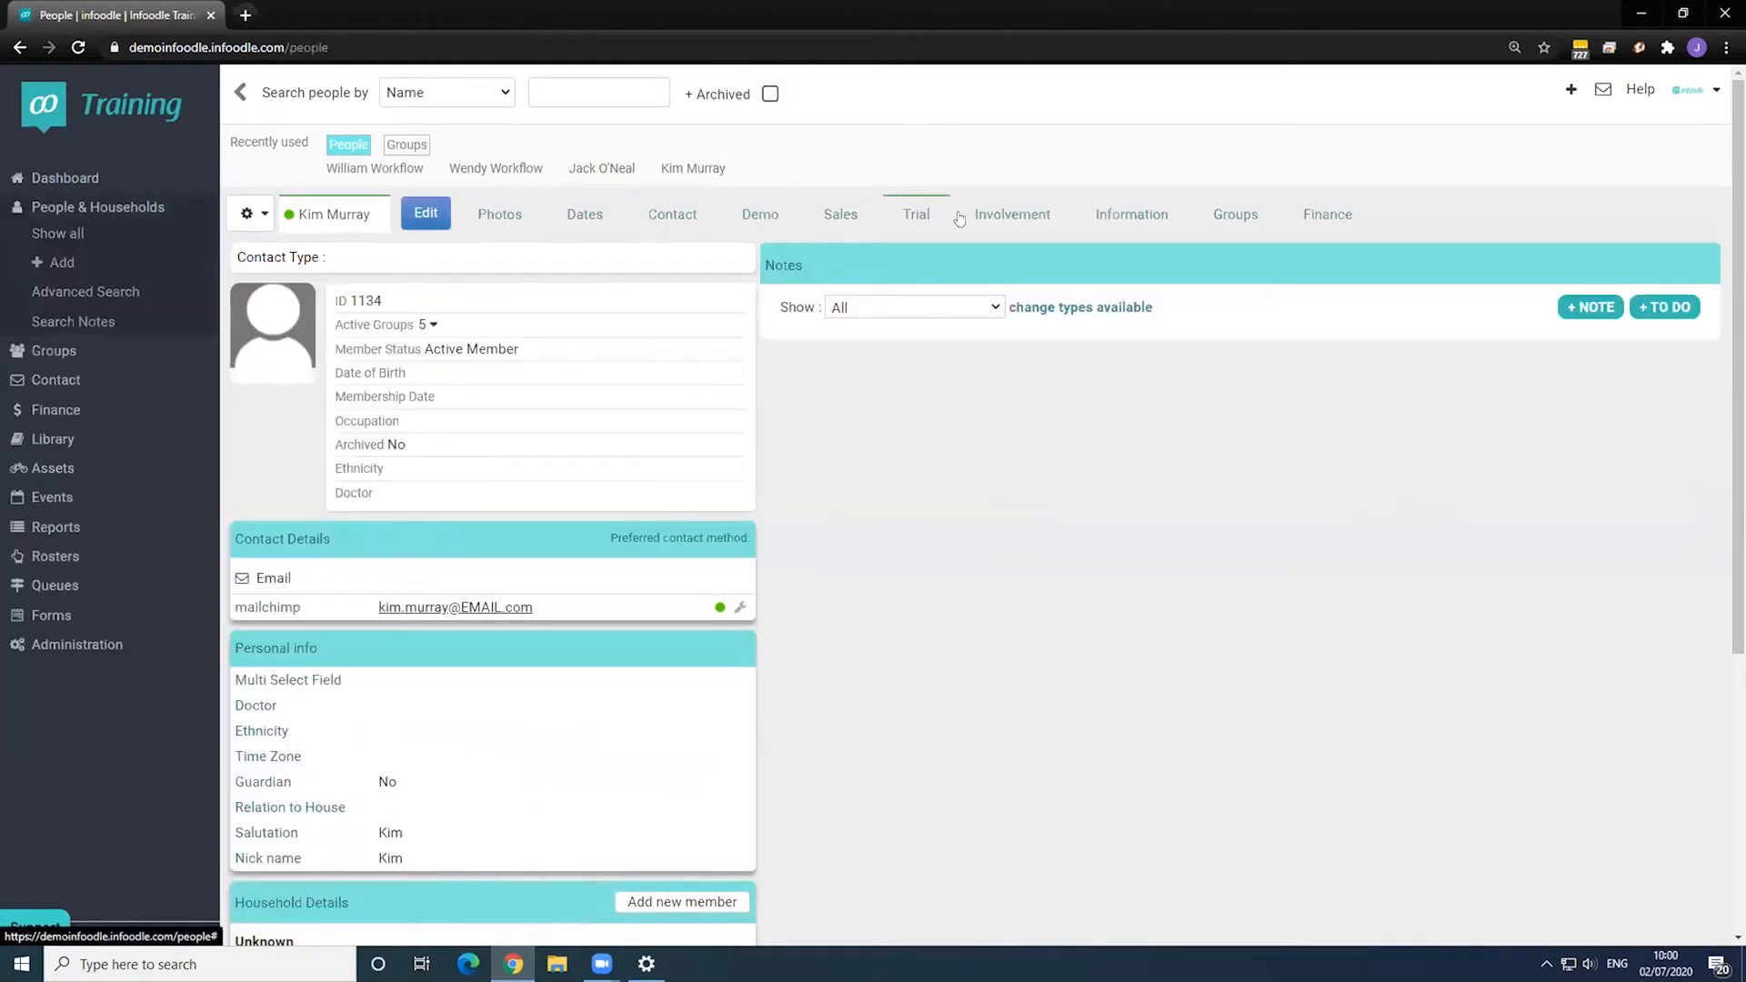
# - Add the contact to the Bulk Archive group with its workflow set to run
pyautogui.click(1227, 215)
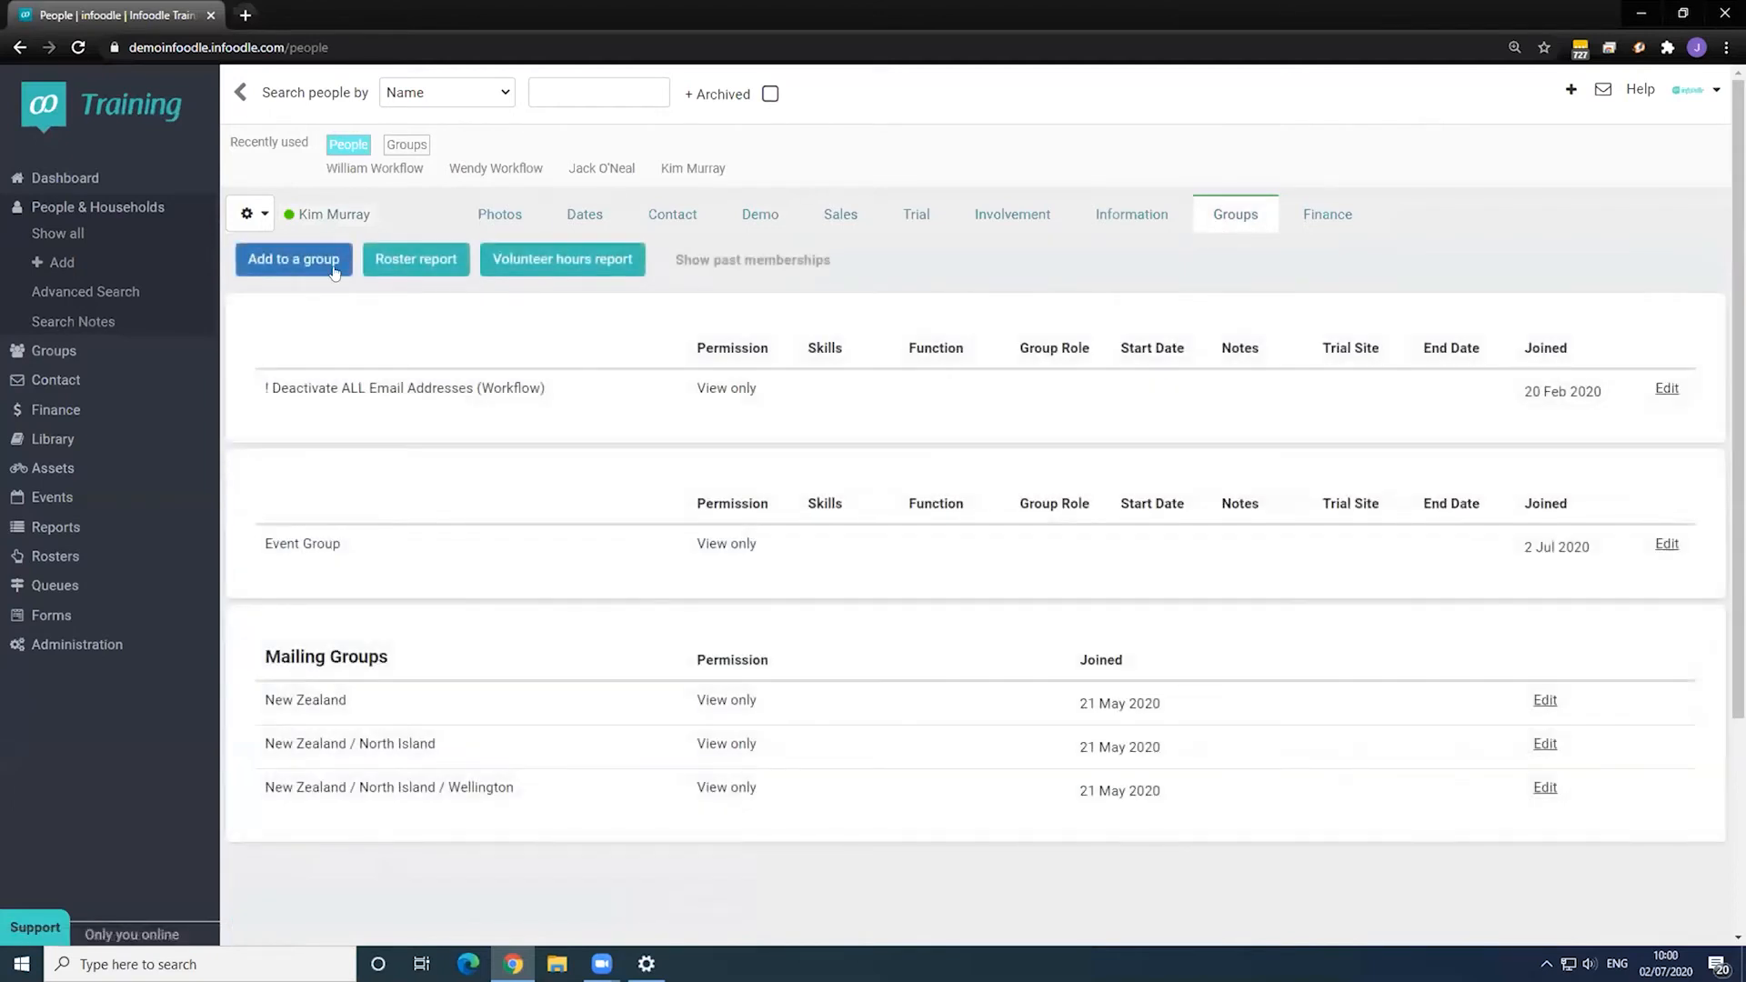
pyautogui.click(312, 262)
pyautogui.click(623, 264)
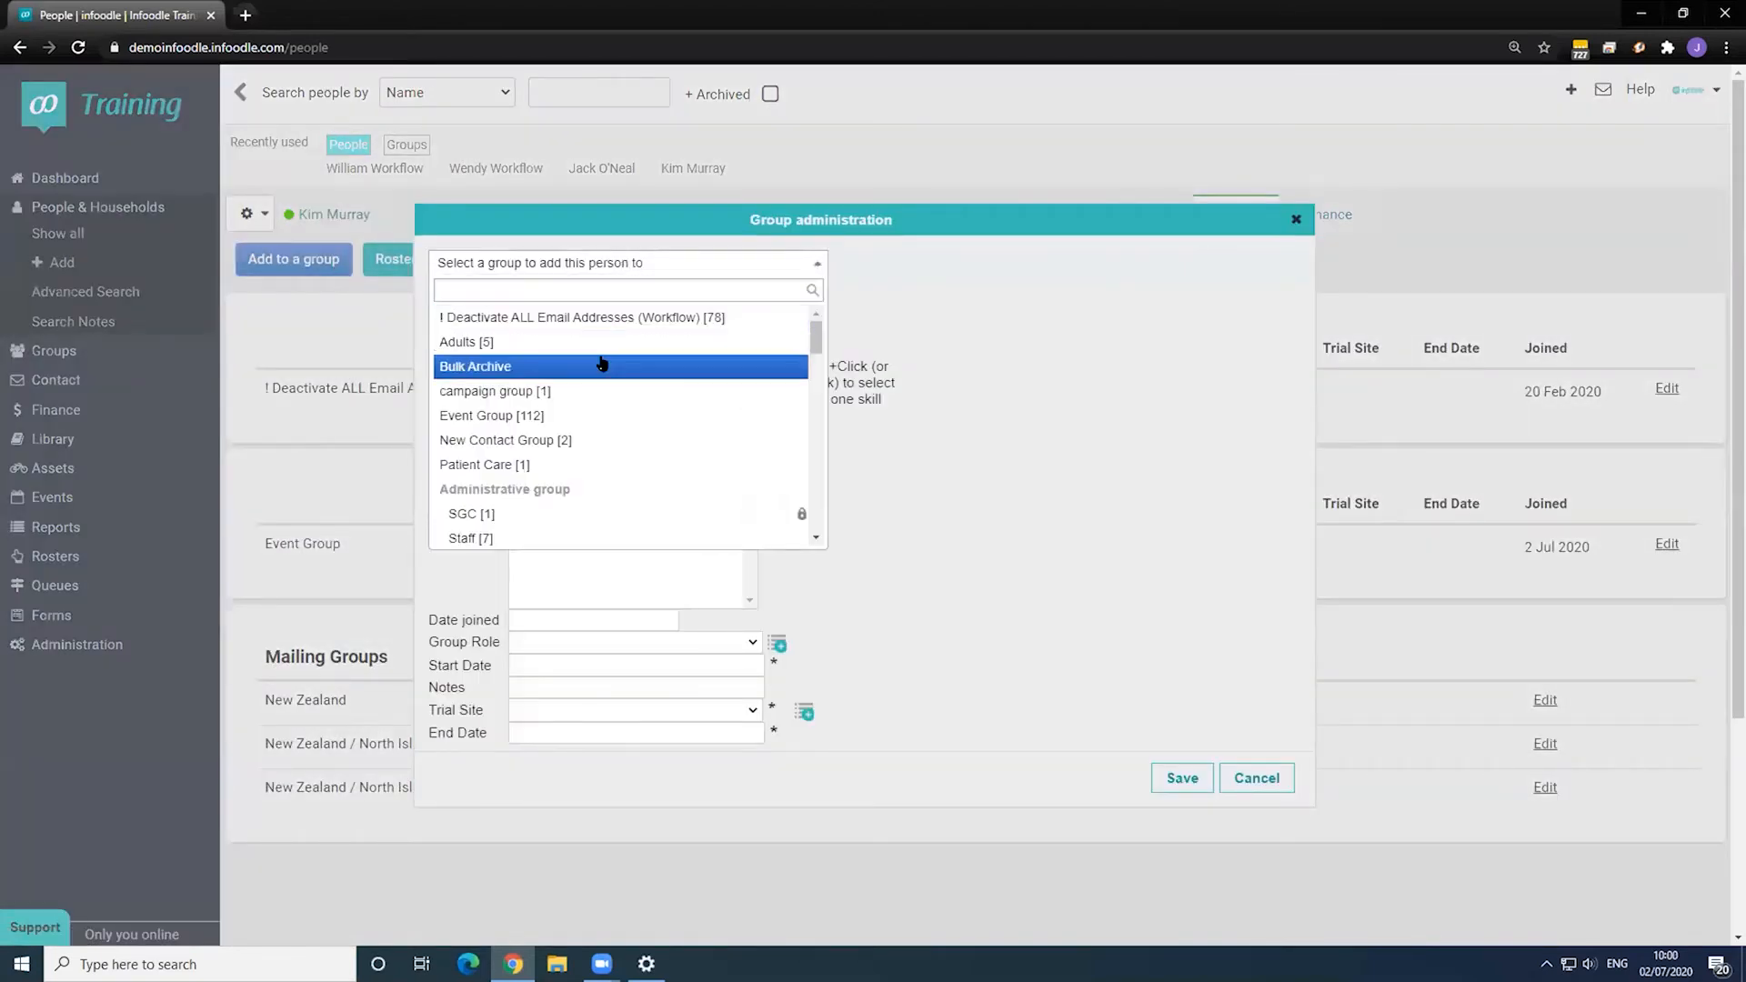
pyautogui.click(491, 366)
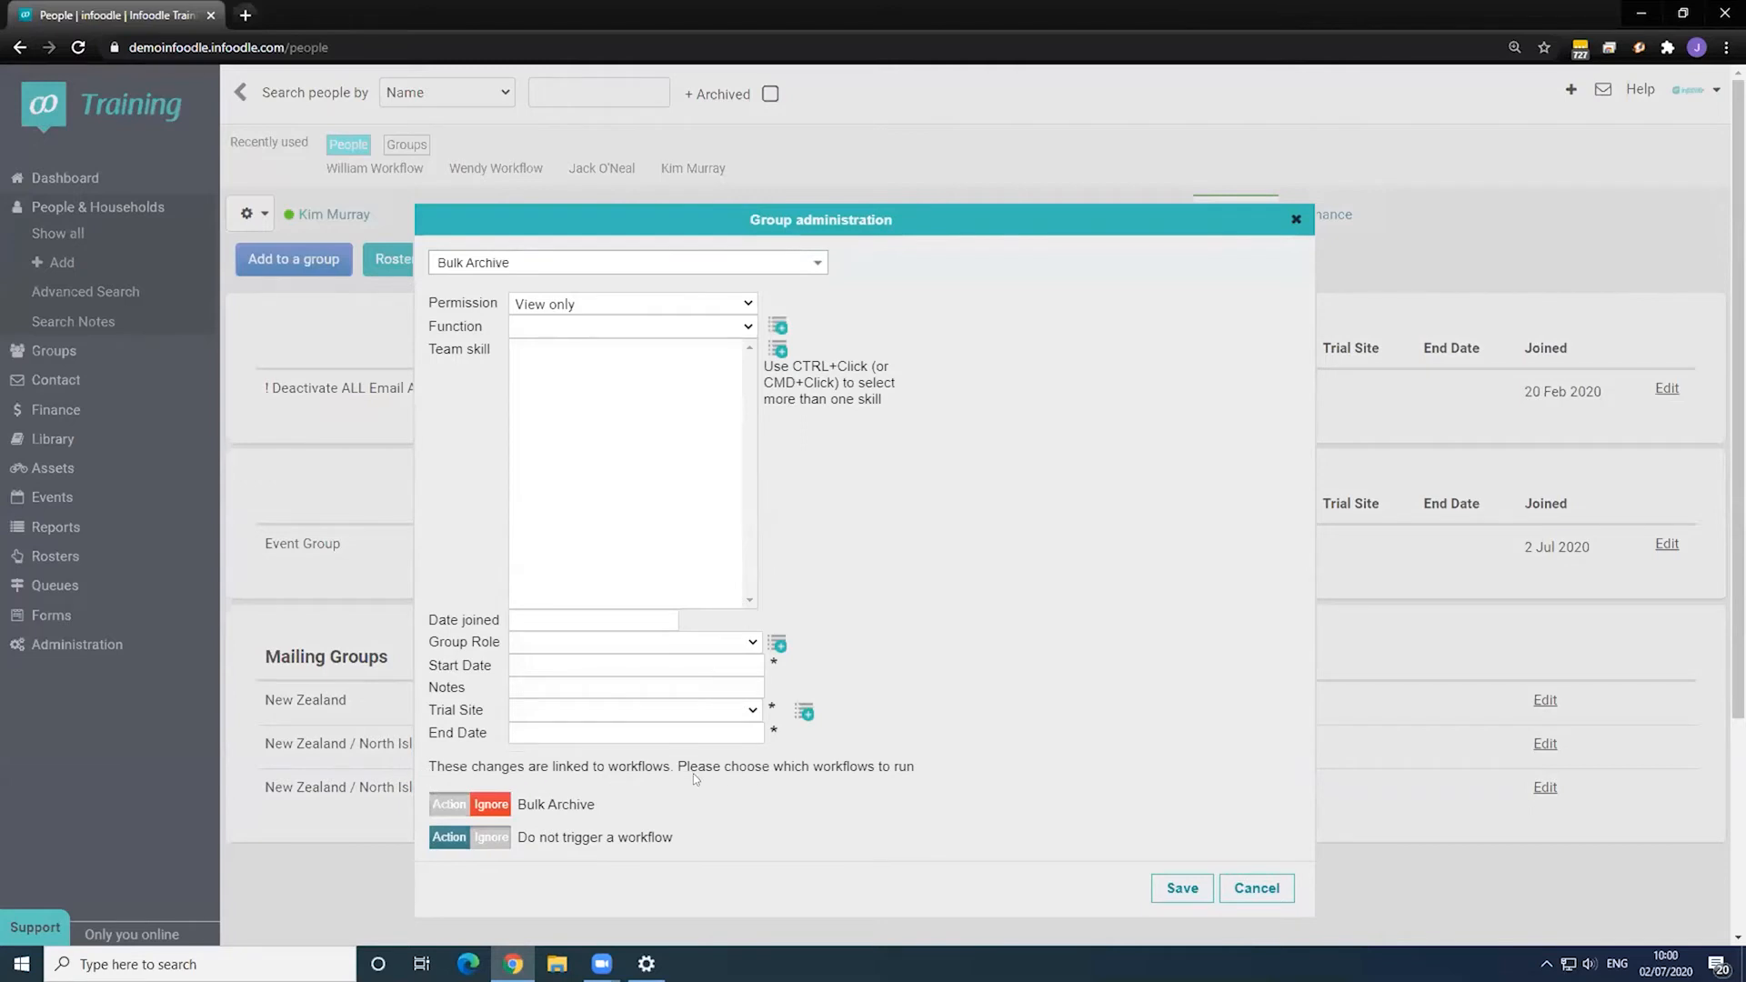
pyautogui.click(447, 805)
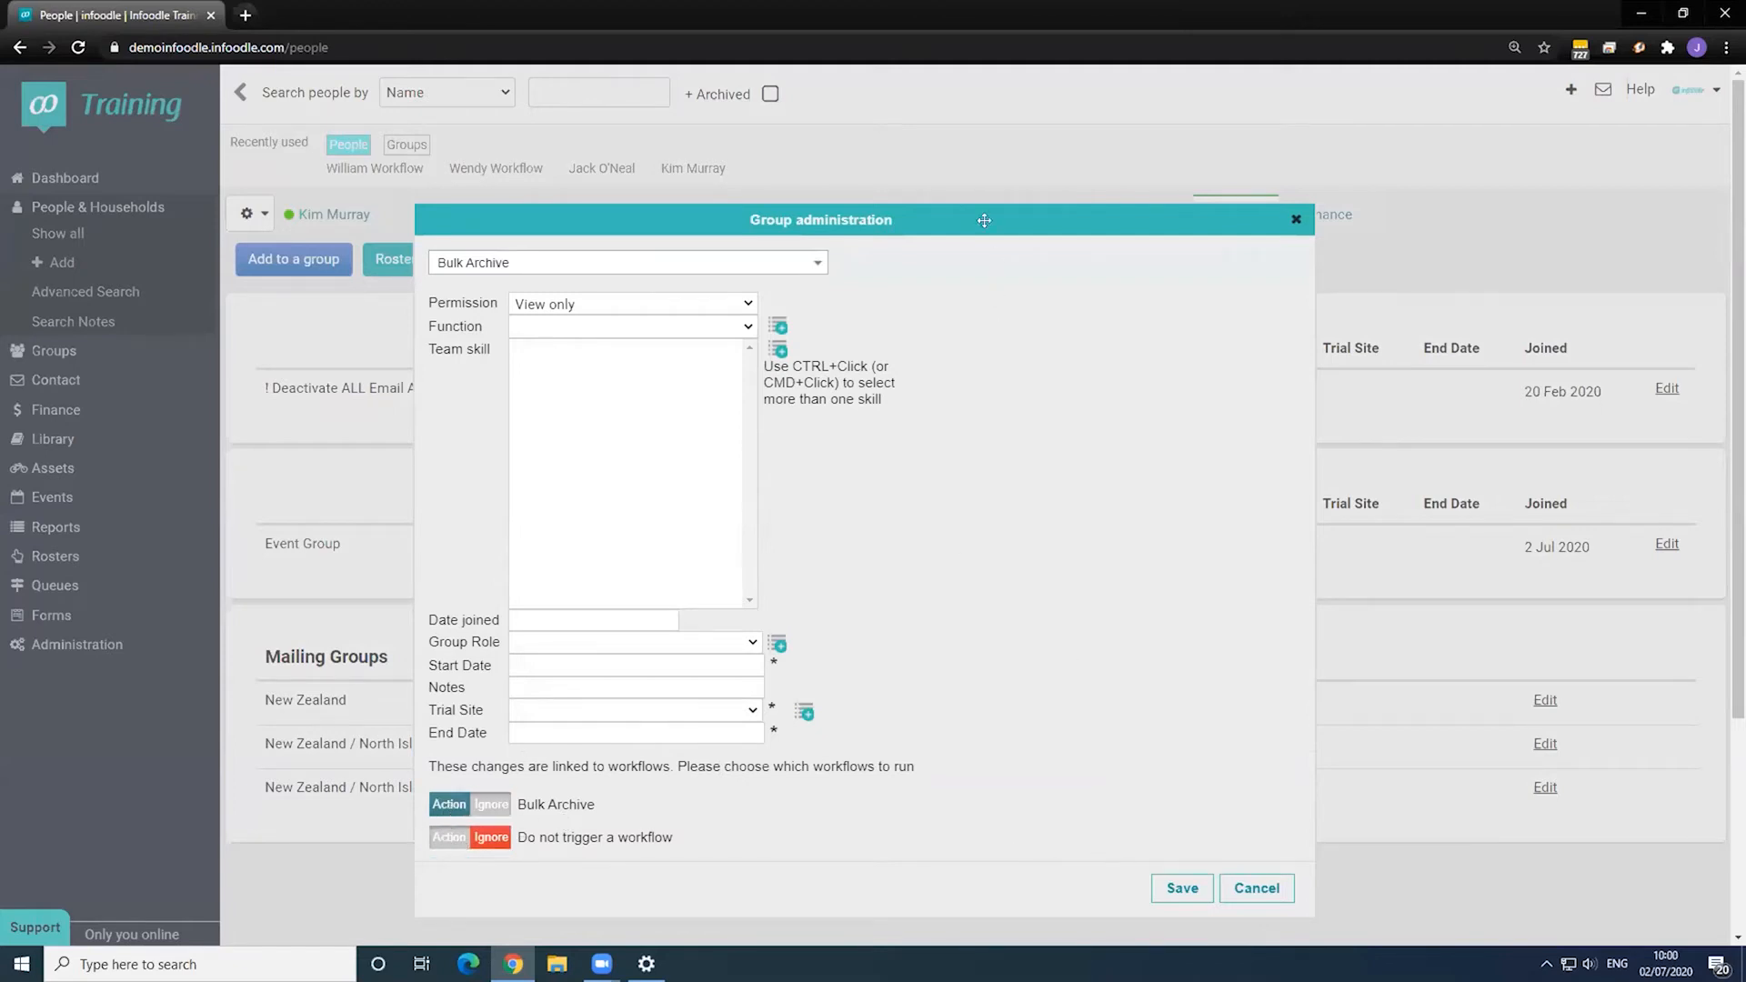
pyautogui.moveTo(979, 215); pyautogui.dragTo(976, 139)
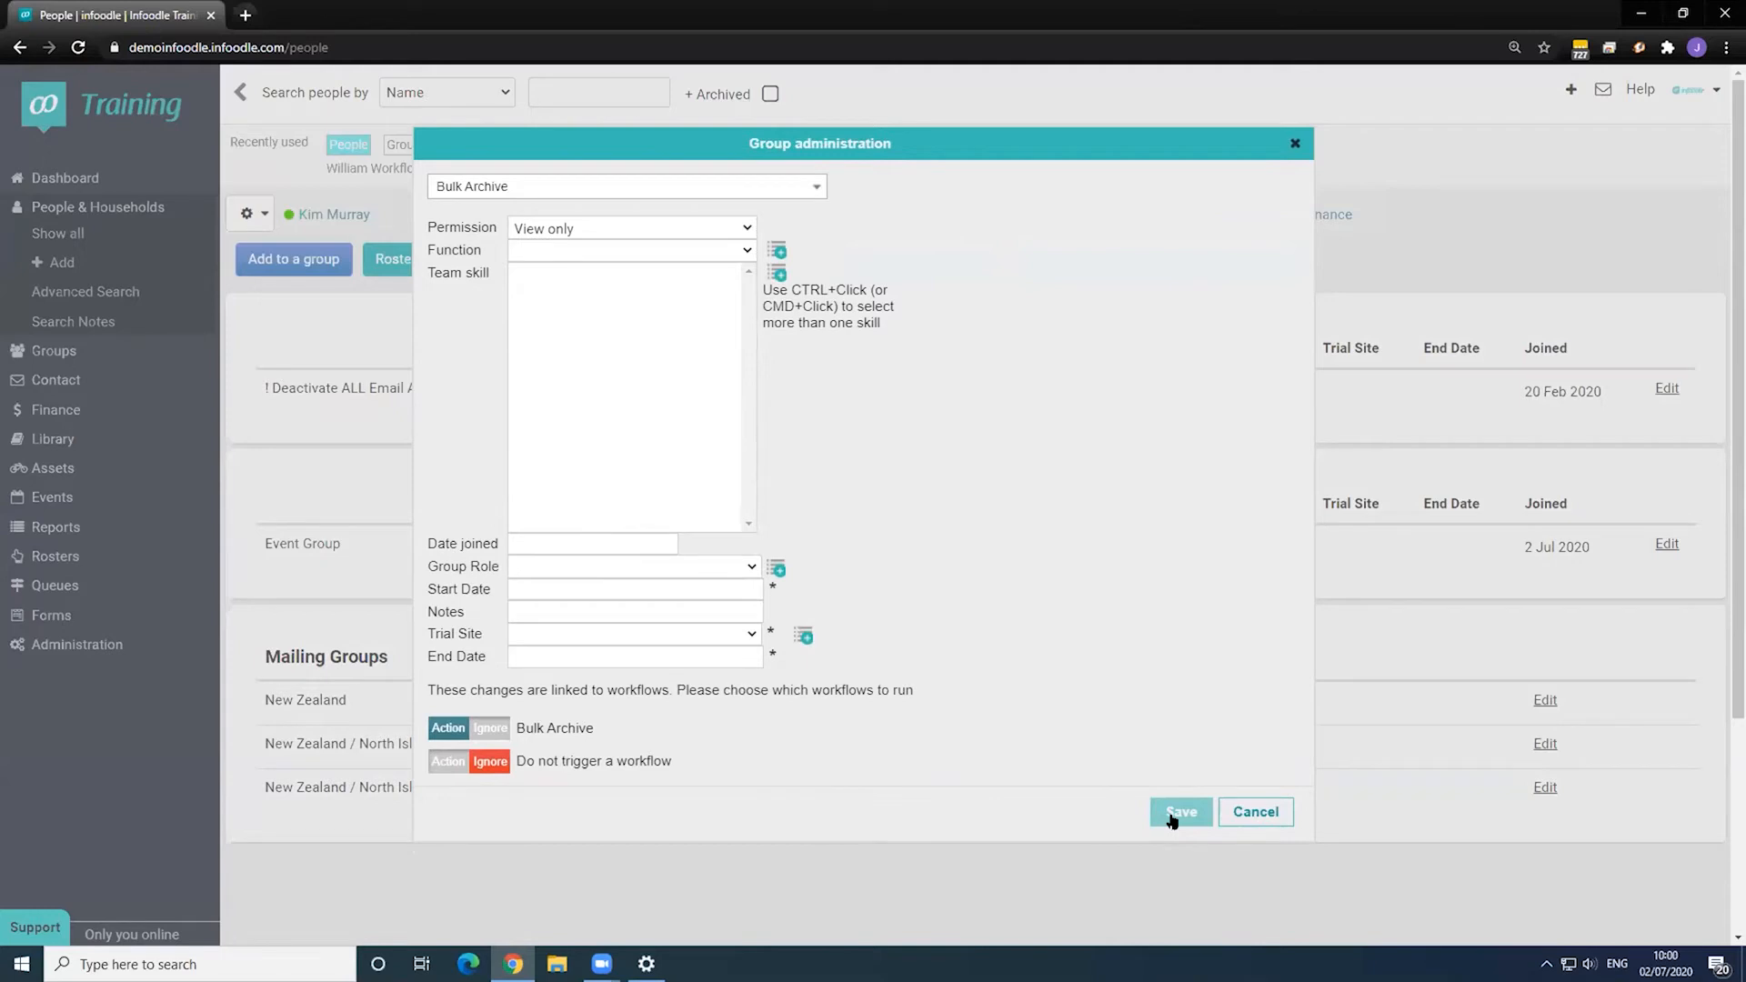
pyautogui.click(1172, 821)
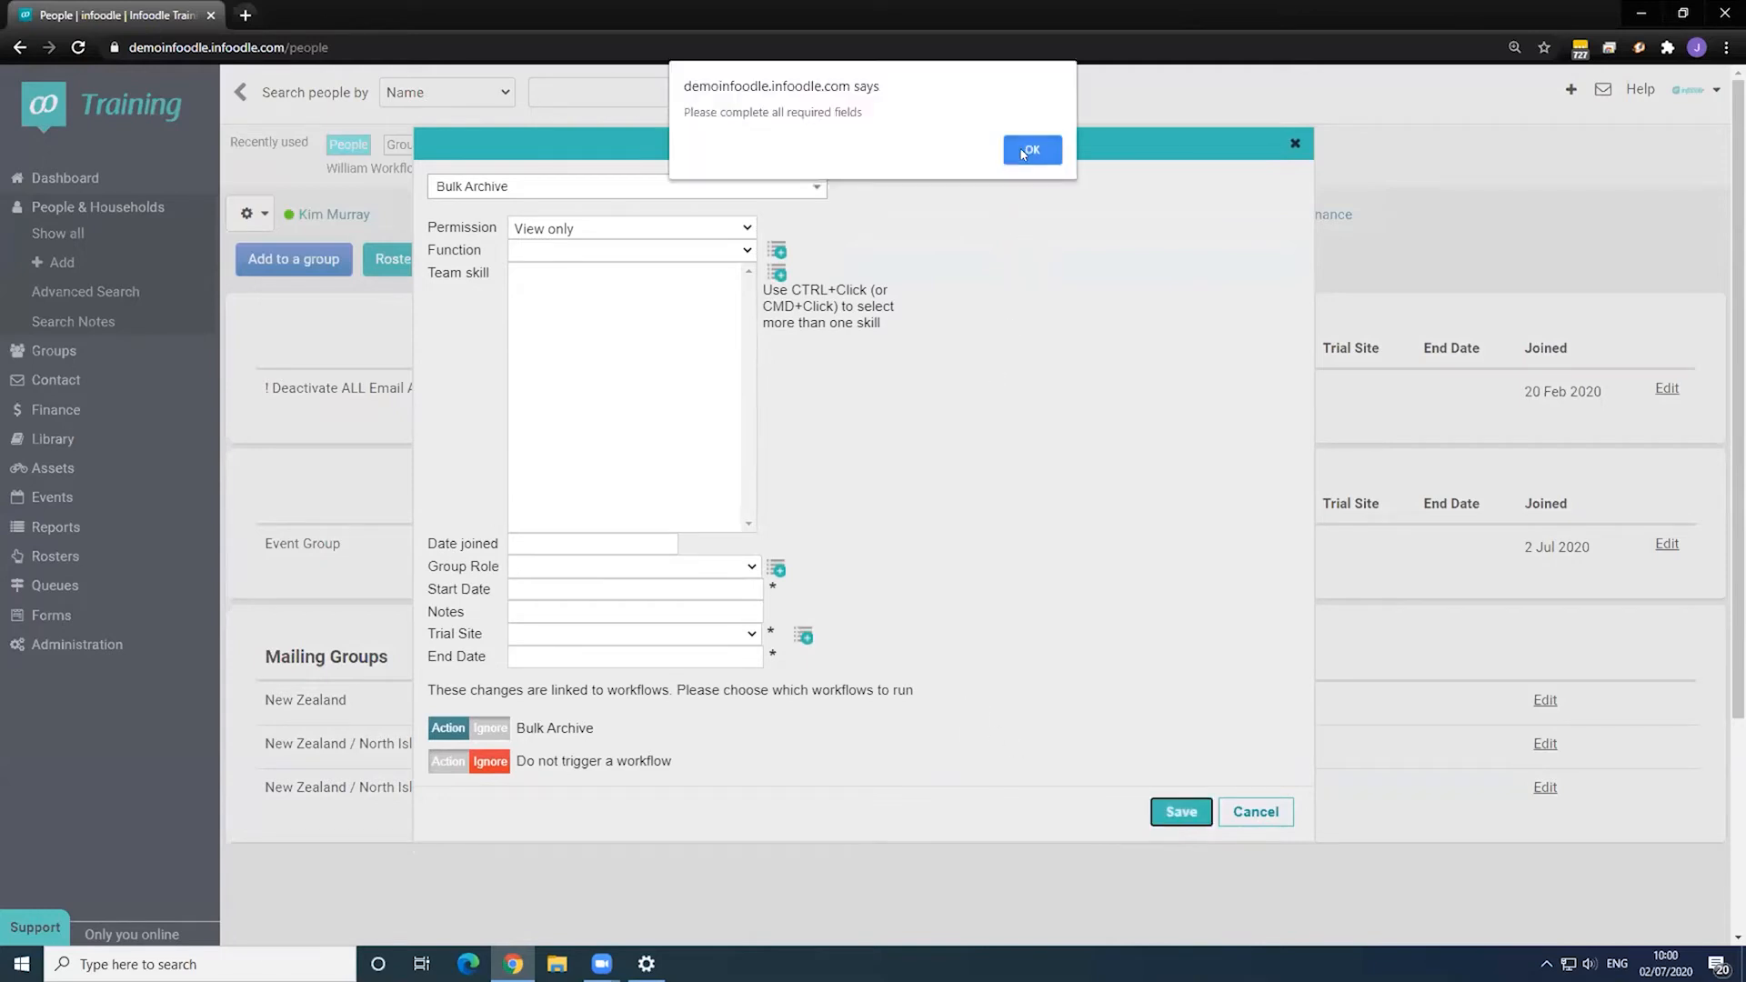
# - Fill in start date 1 July 2020, trial site T51 and end date 22 July 2020, then save the membership
pyautogui.click(1031, 150)
pyautogui.click(670, 710)
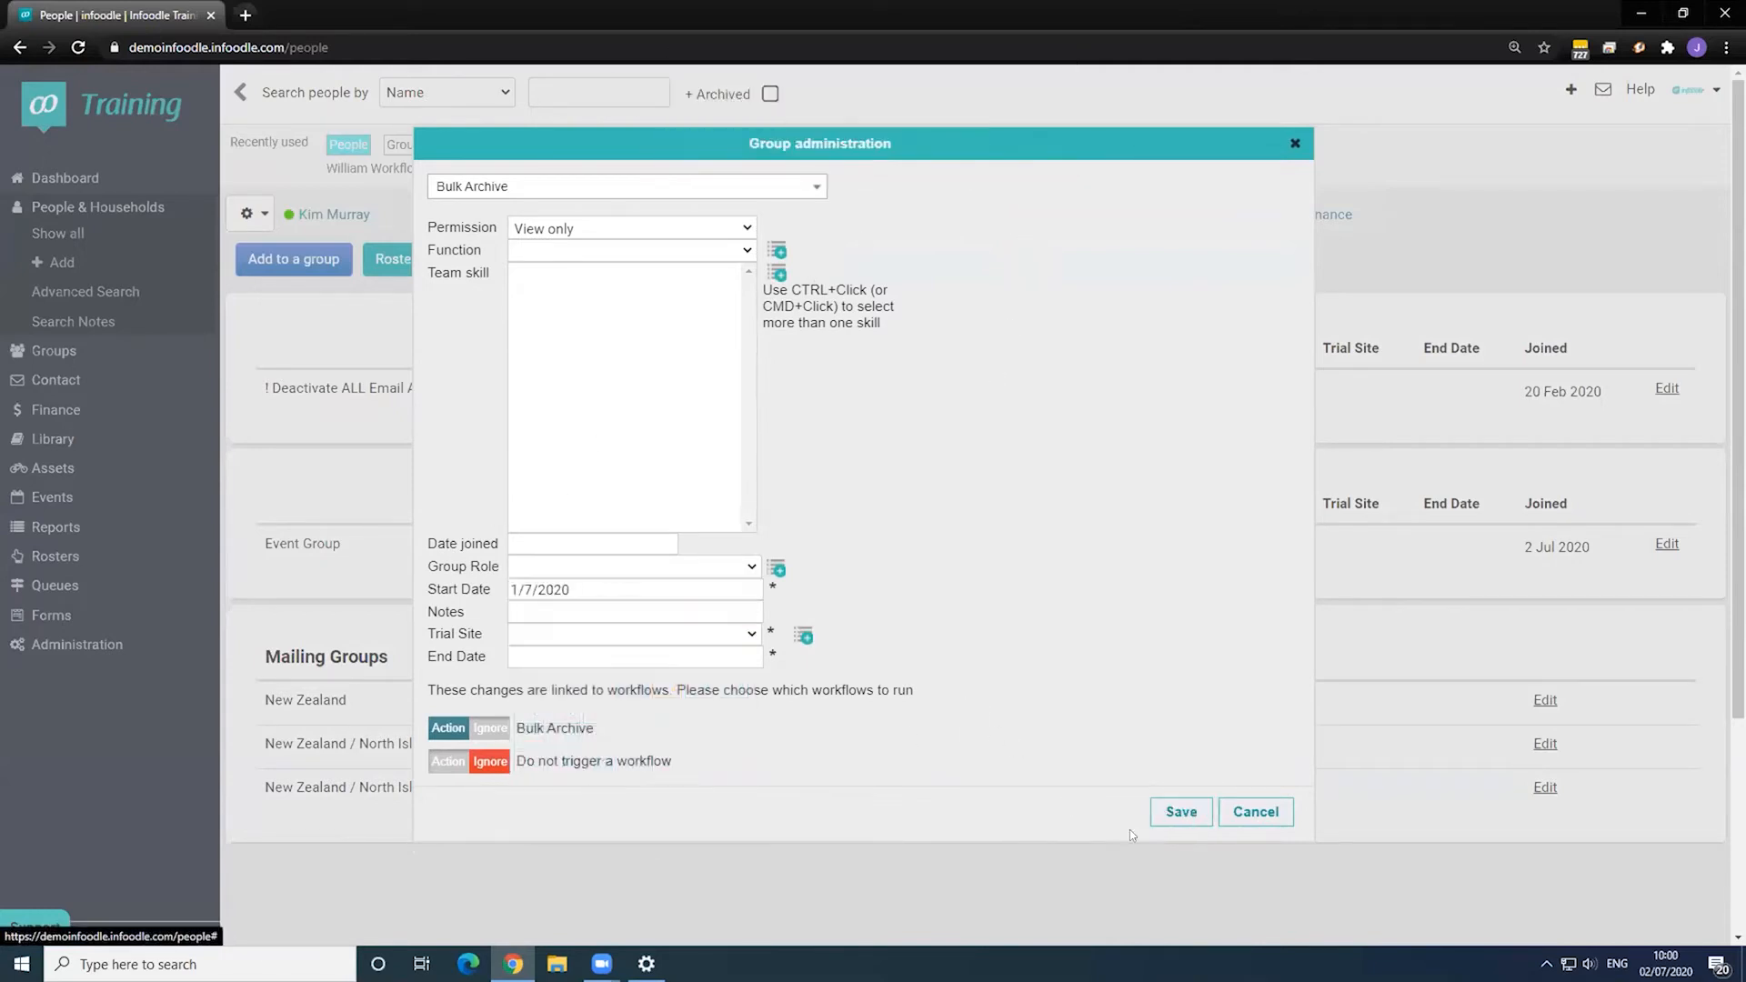
pyautogui.click(1179, 812)
pyautogui.click(1026, 148)
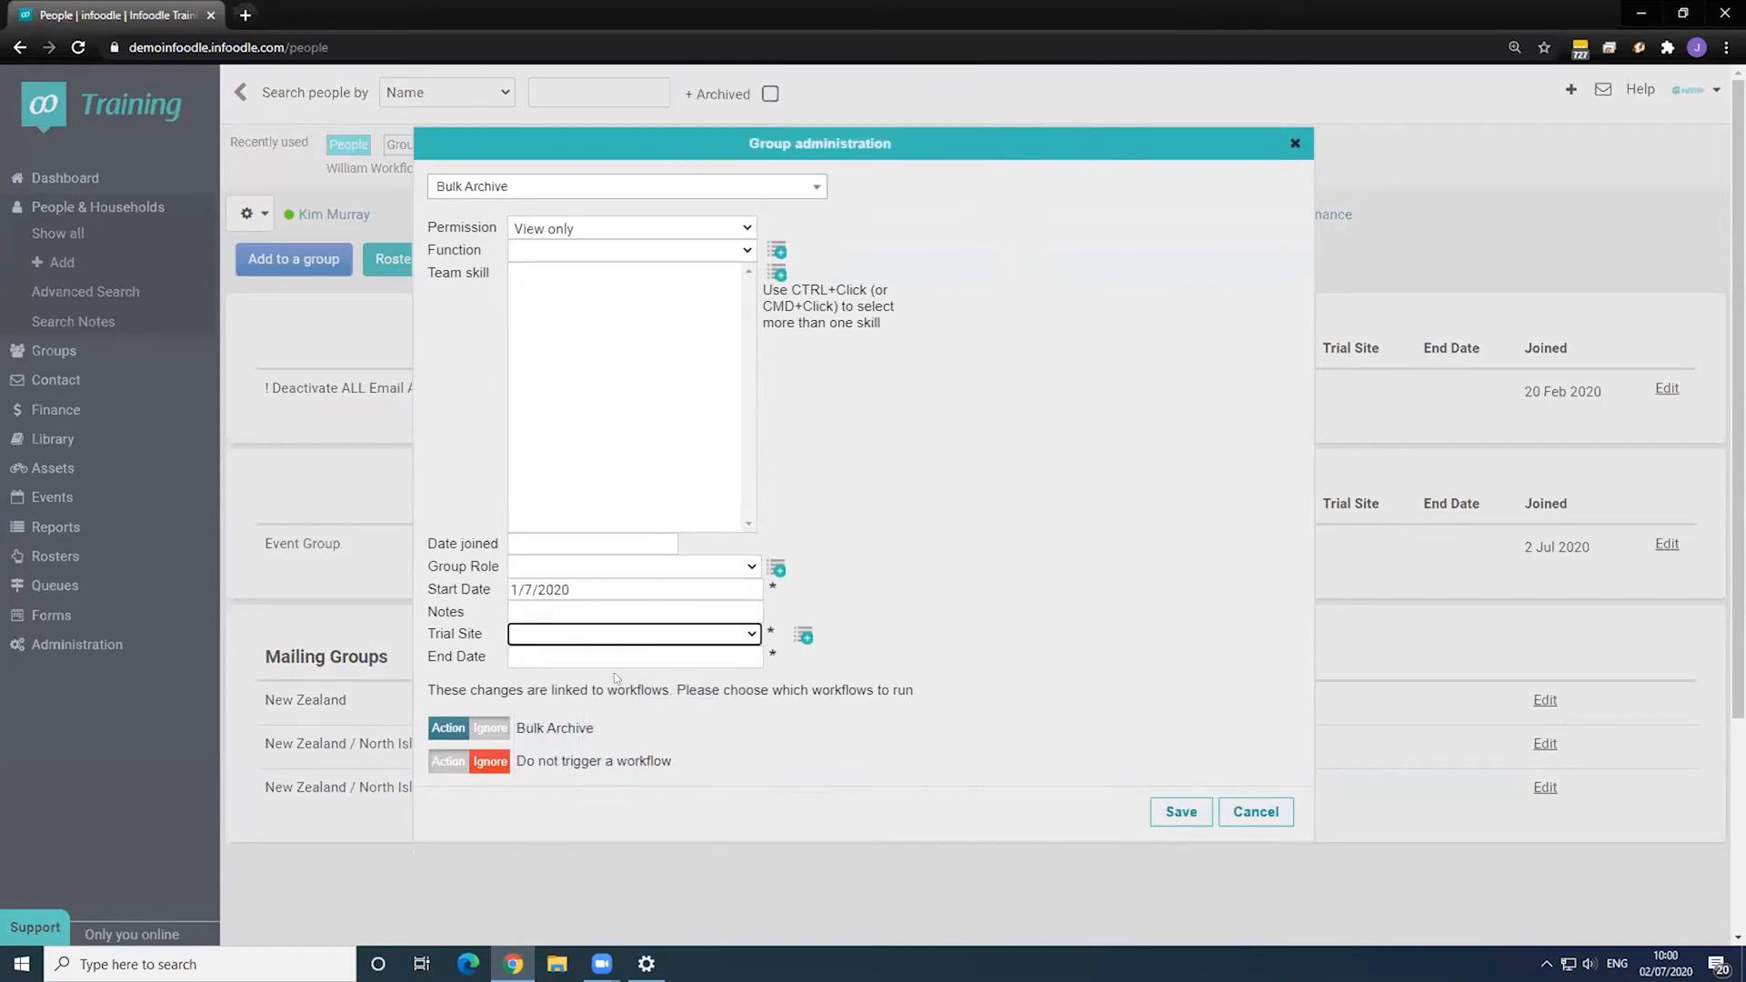
pyautogui.click(618, 640)
pyautogui.click(606, 567)
pyautogui.click(636, 659)
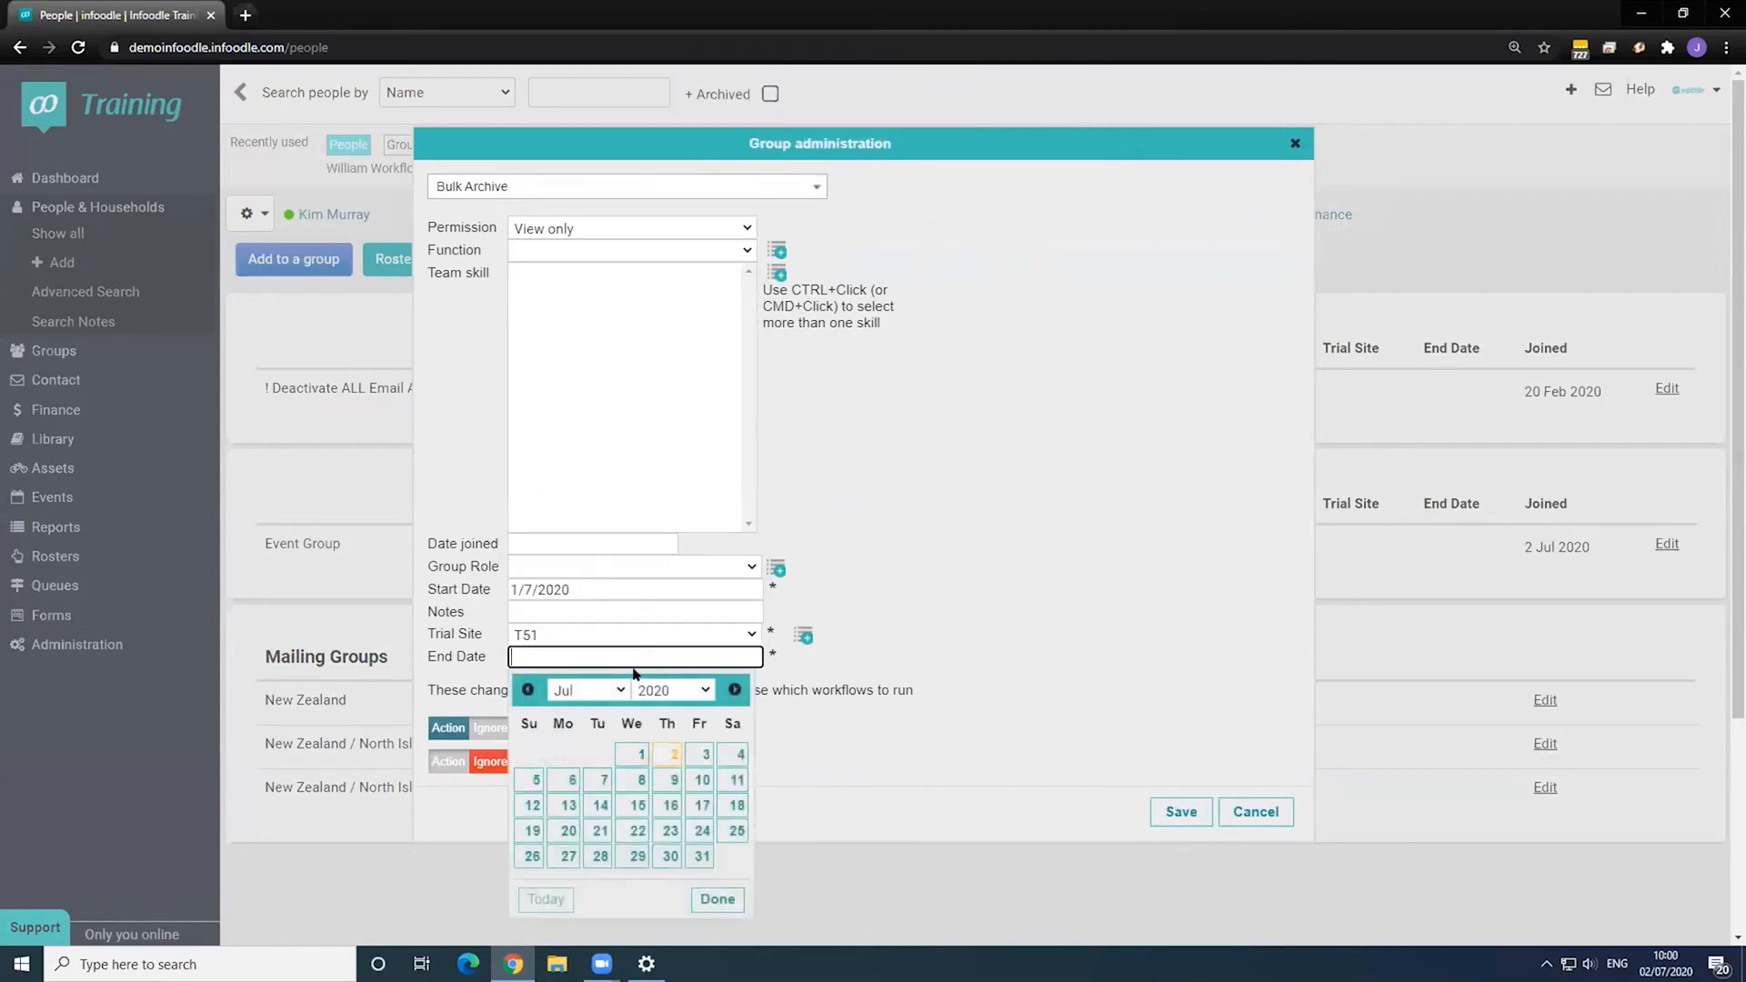
pyautogui.click(636, 830)
pyautogui.click(1181, 812)
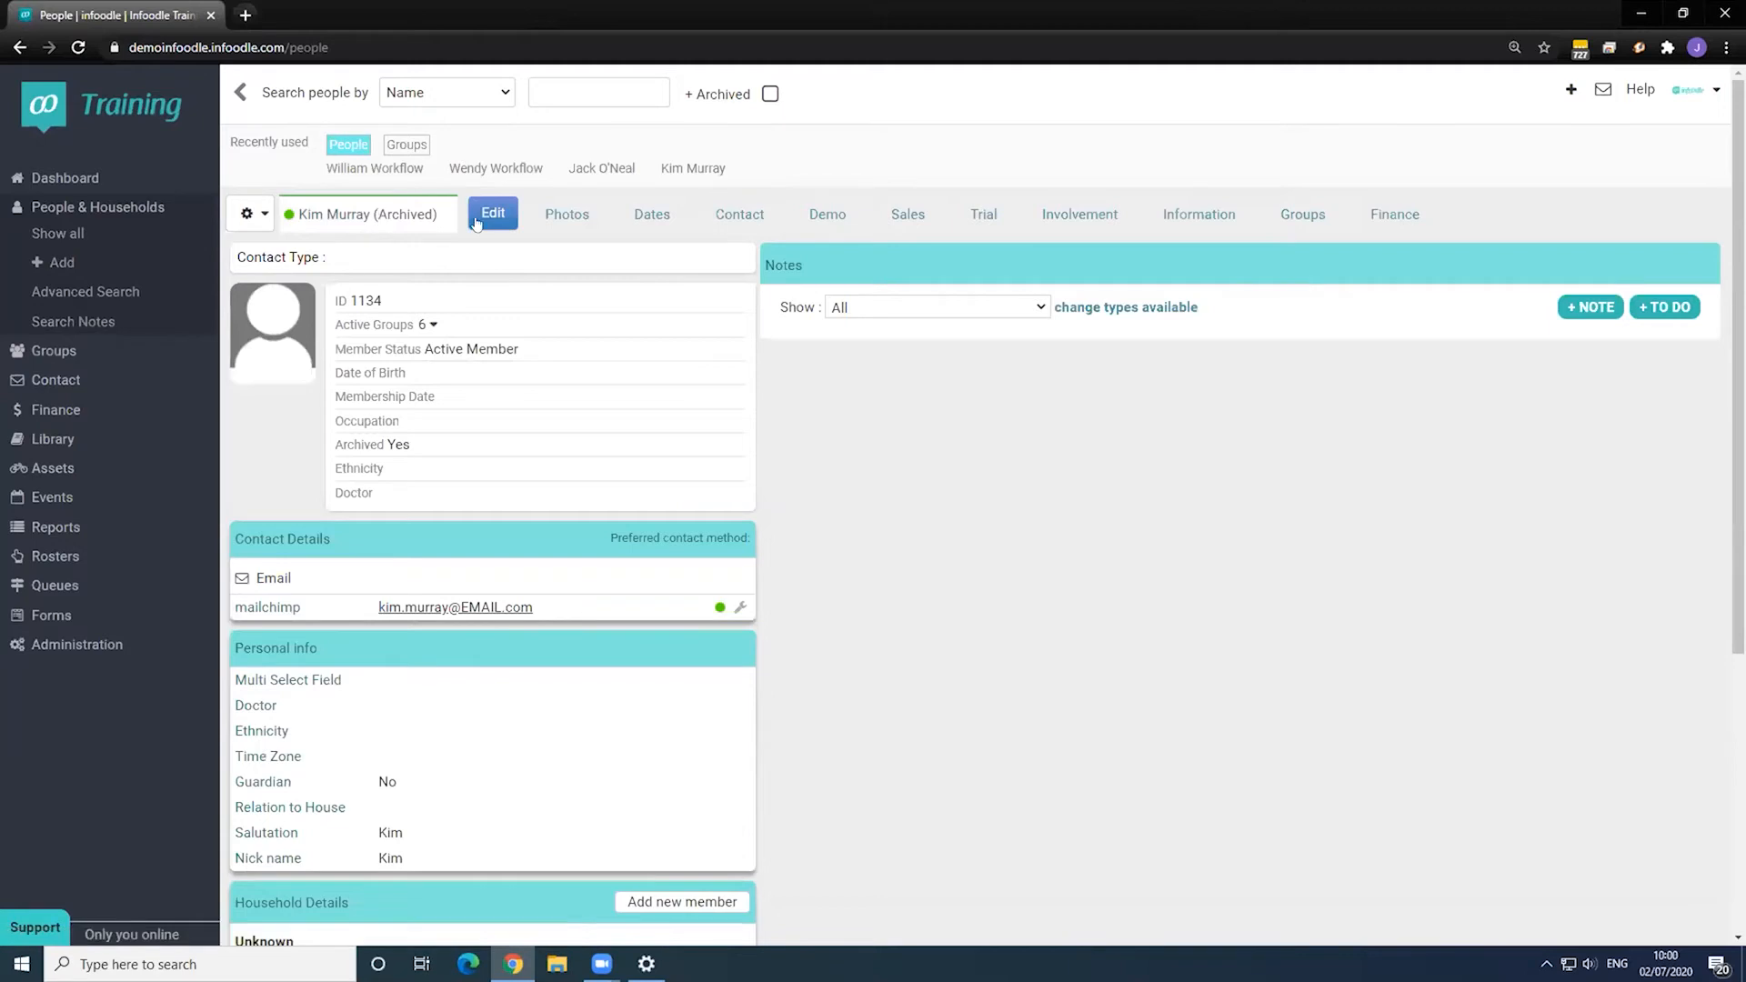
# - Confirm the contact's Involvement details show Archived as Yes, then close the edit form unchanged
pyautogui.click(479, 223)
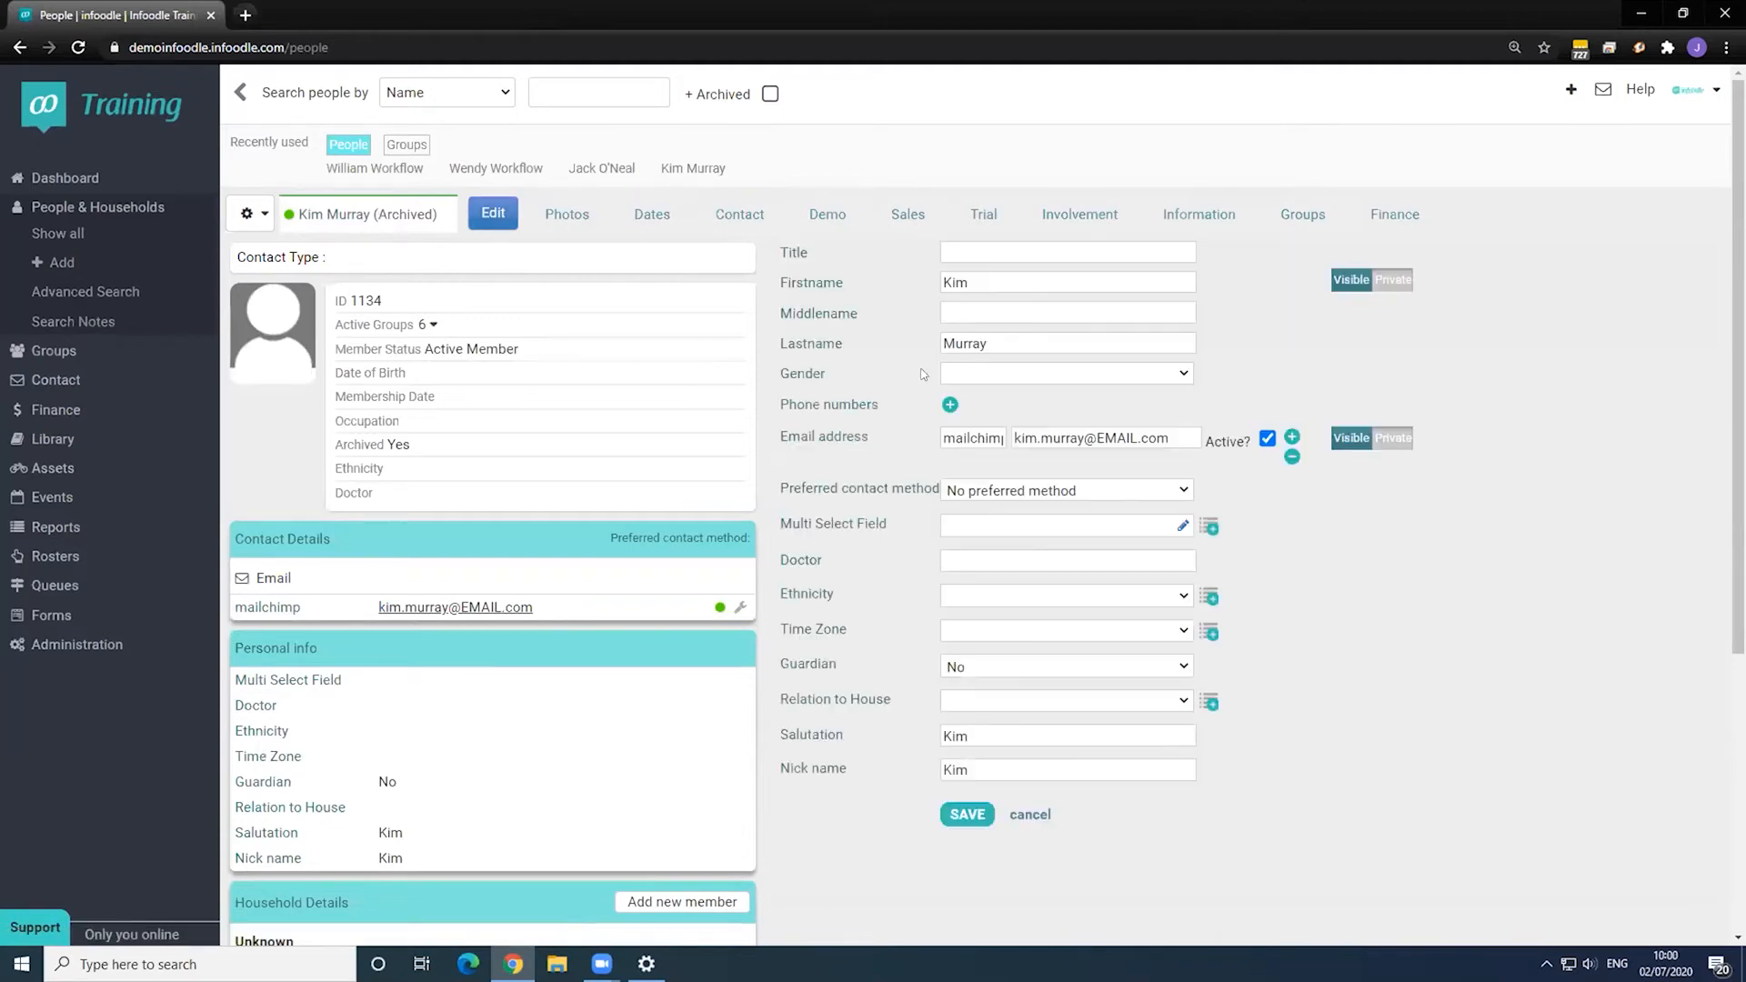
pyautogui.click(1053, 216)
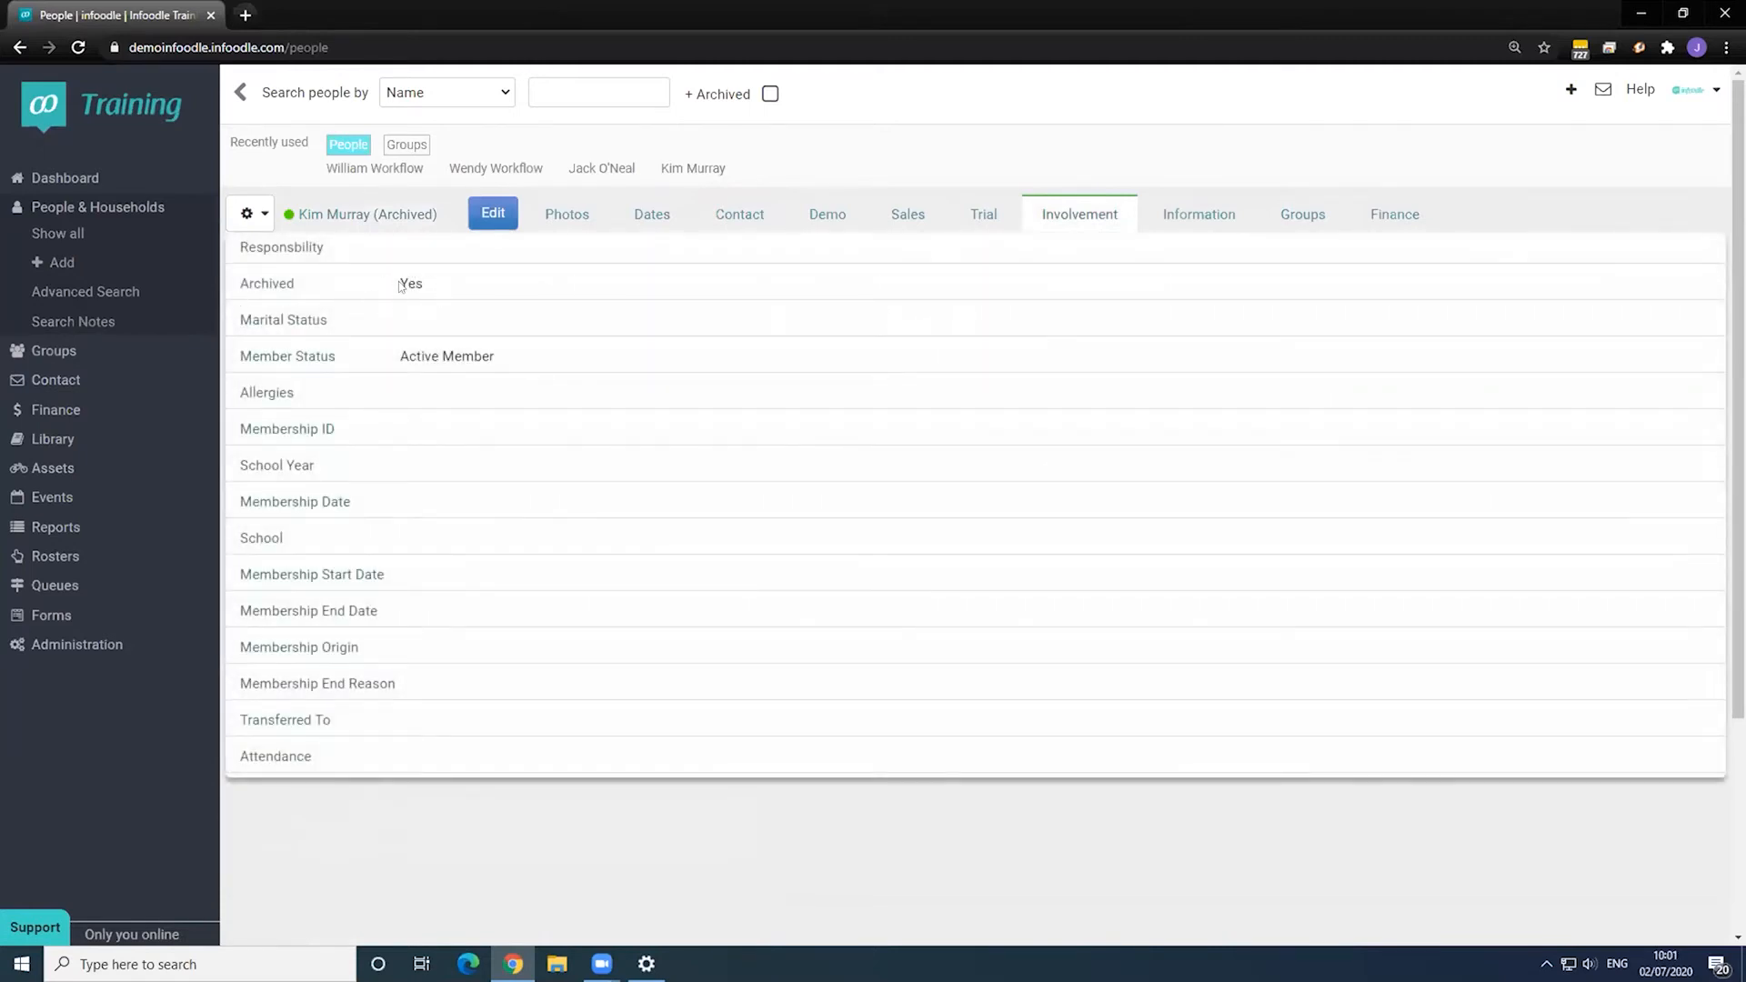
pyautogui.moveTo(400, 286); pyautogui.dragTo(469, 285)
pyautogui.click(470, 285)
pyautogui.click(398, 215)
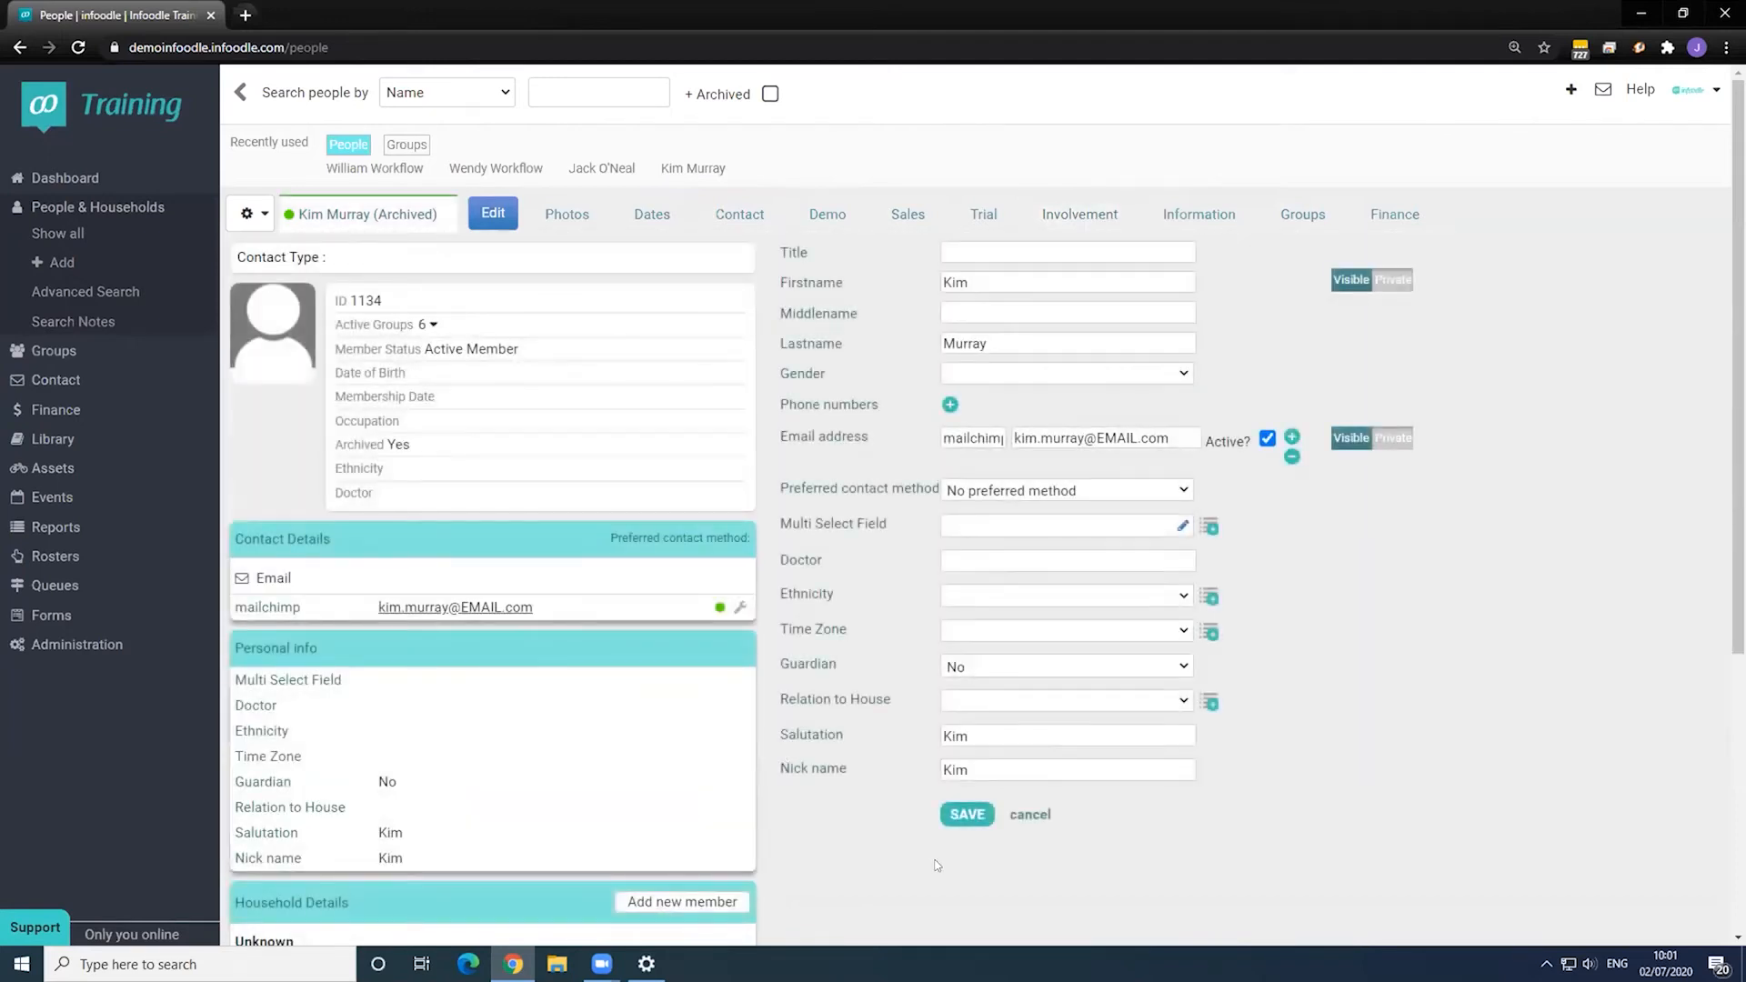
pyautogui.click(1028, 815)
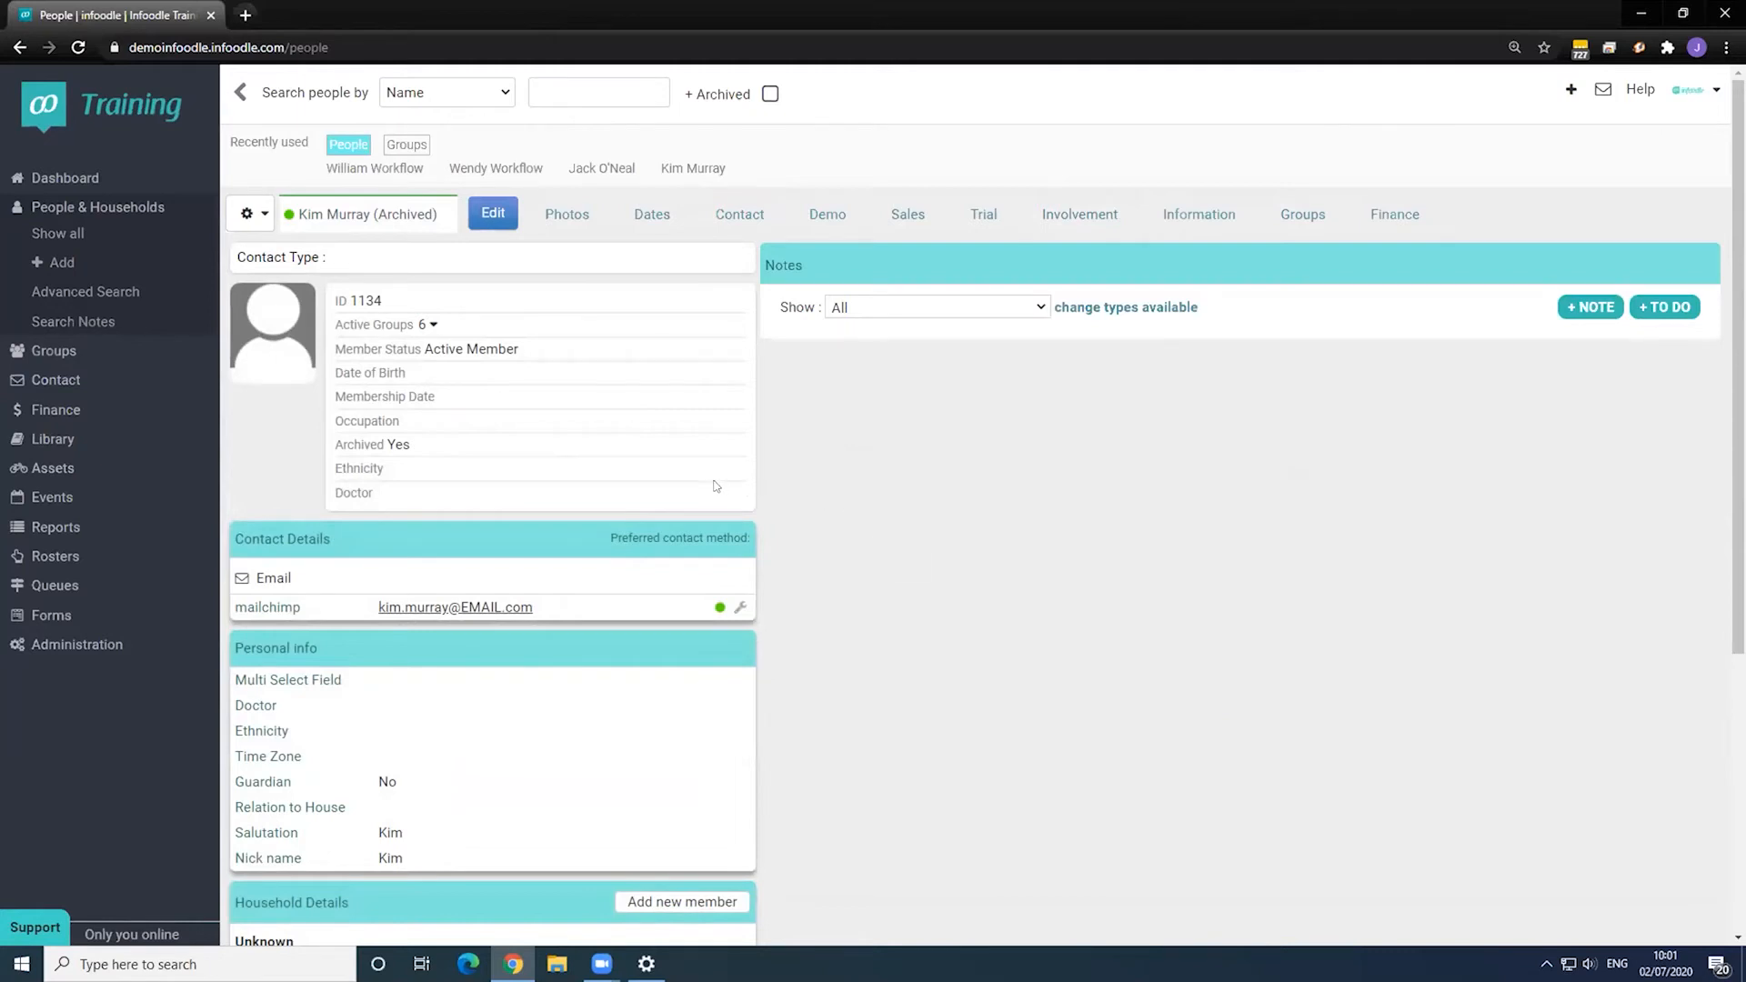
pyautogui.click(101, 528)
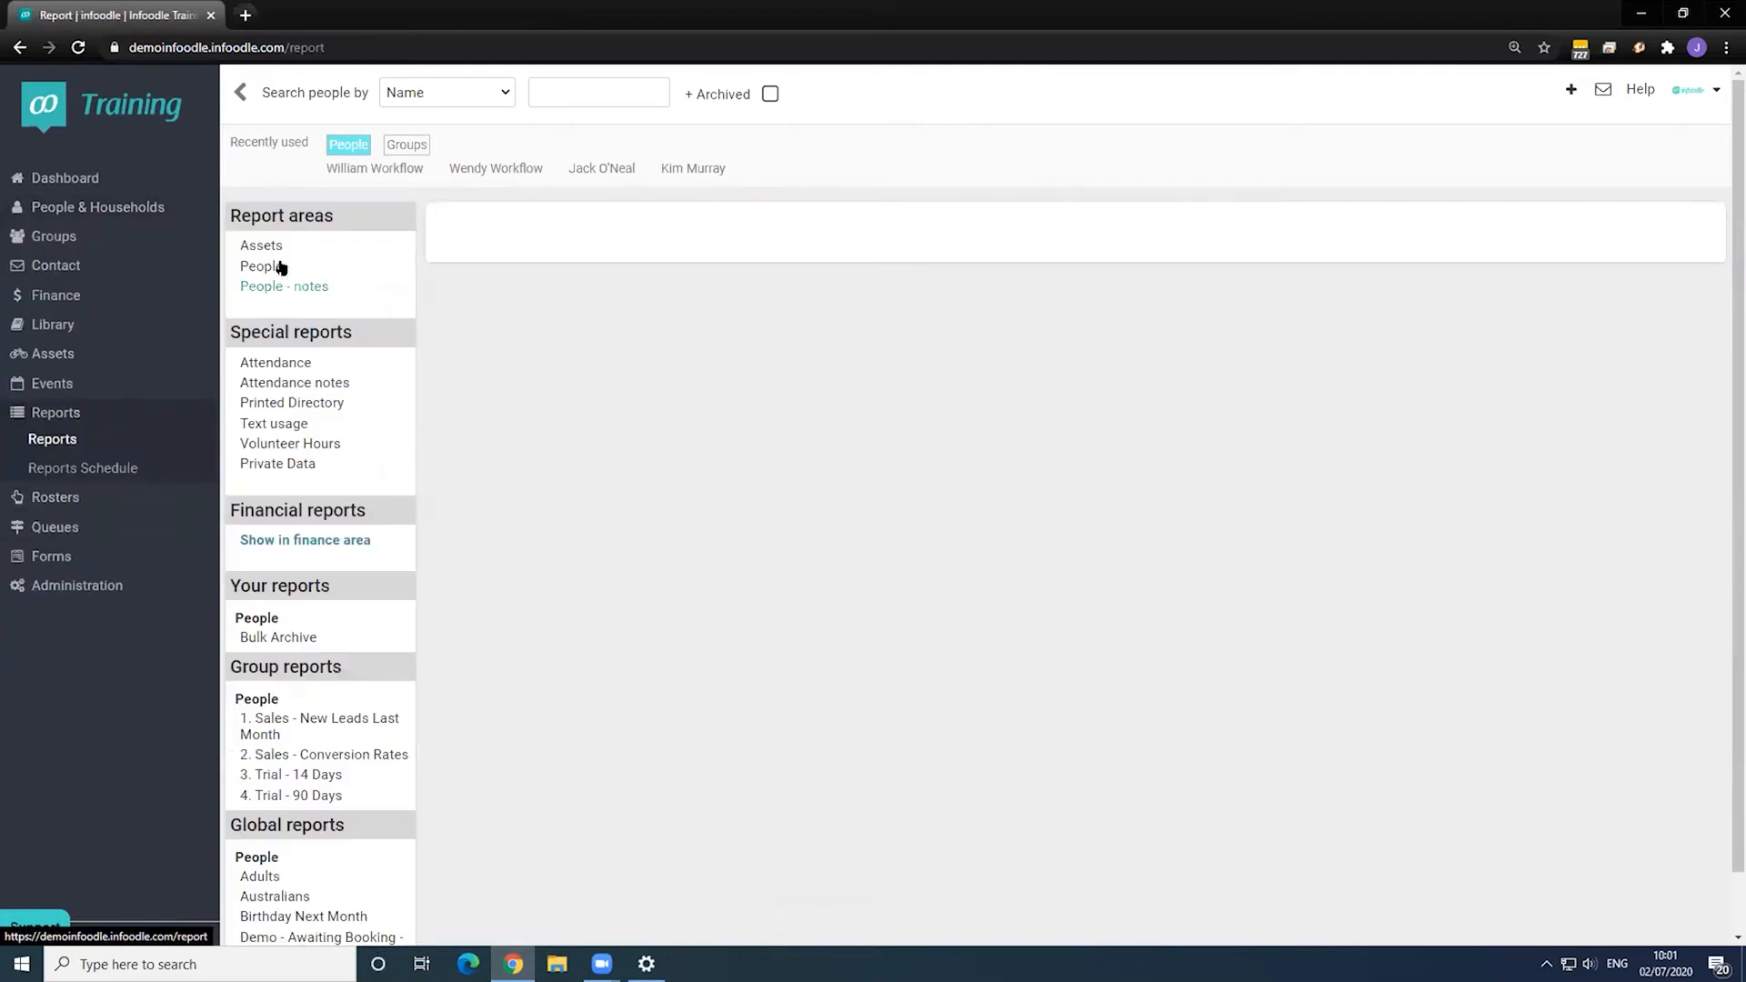
# - Start a People report with a Firstname 'not set' condition
pyautogui.click(267, 267)
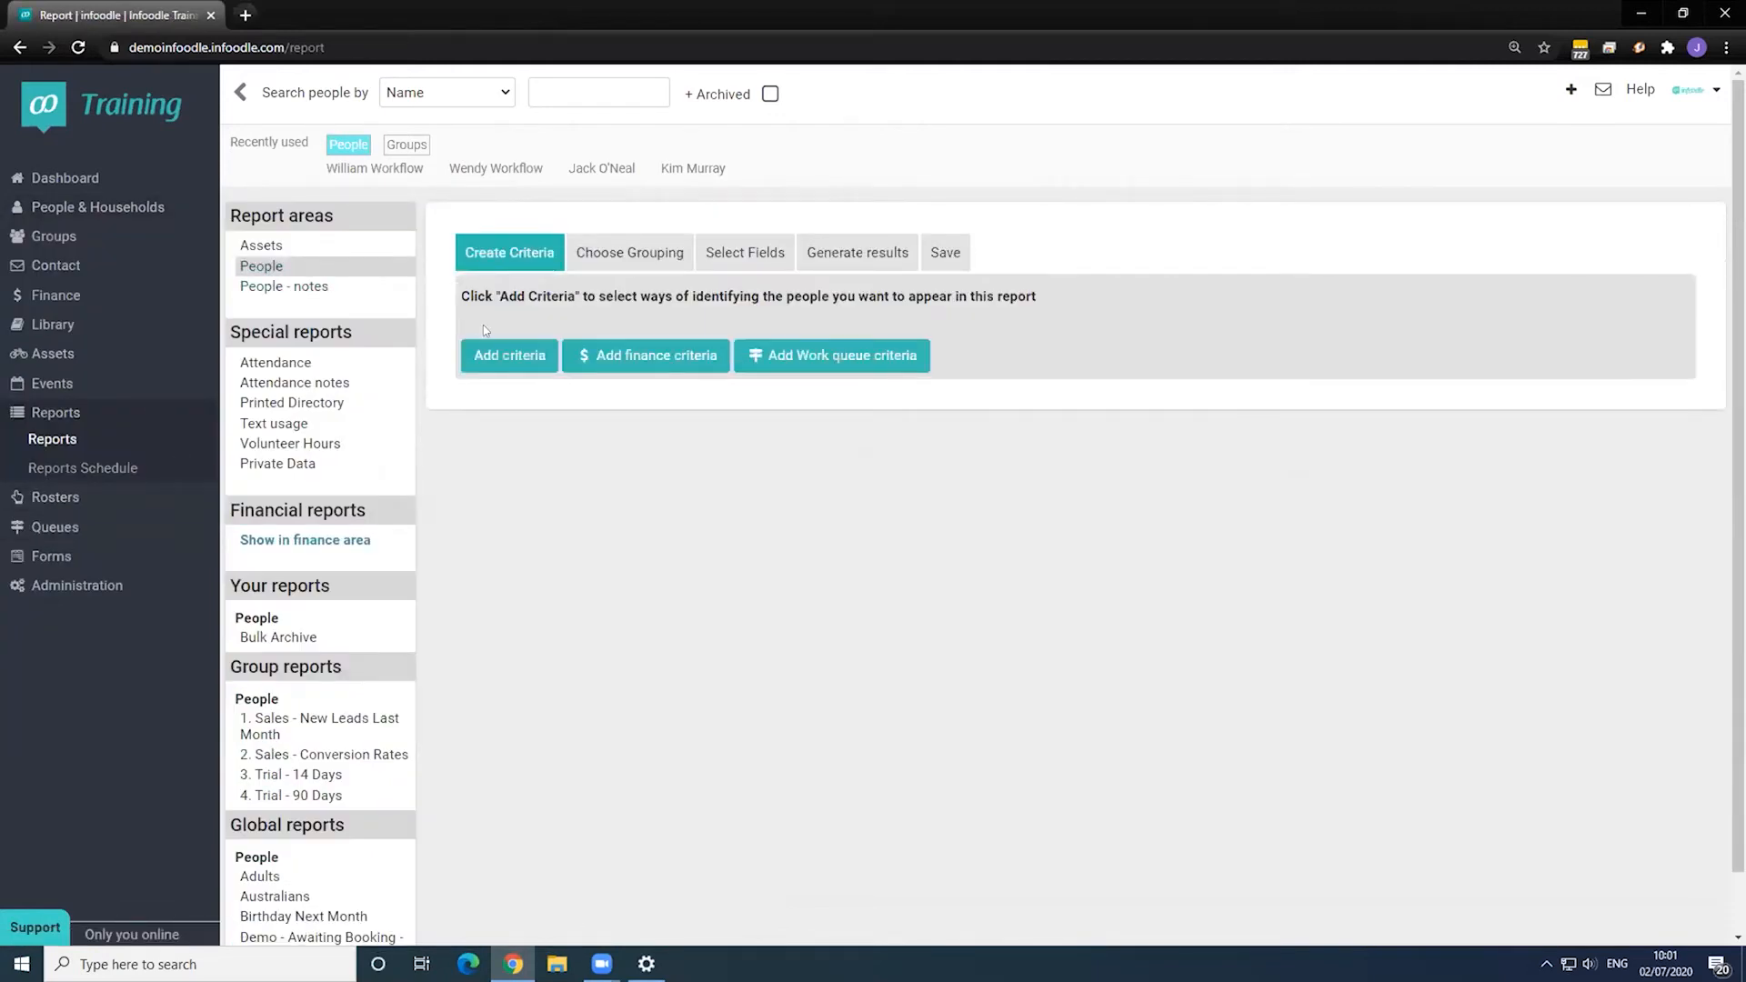
pyautogui.click(502, 359)
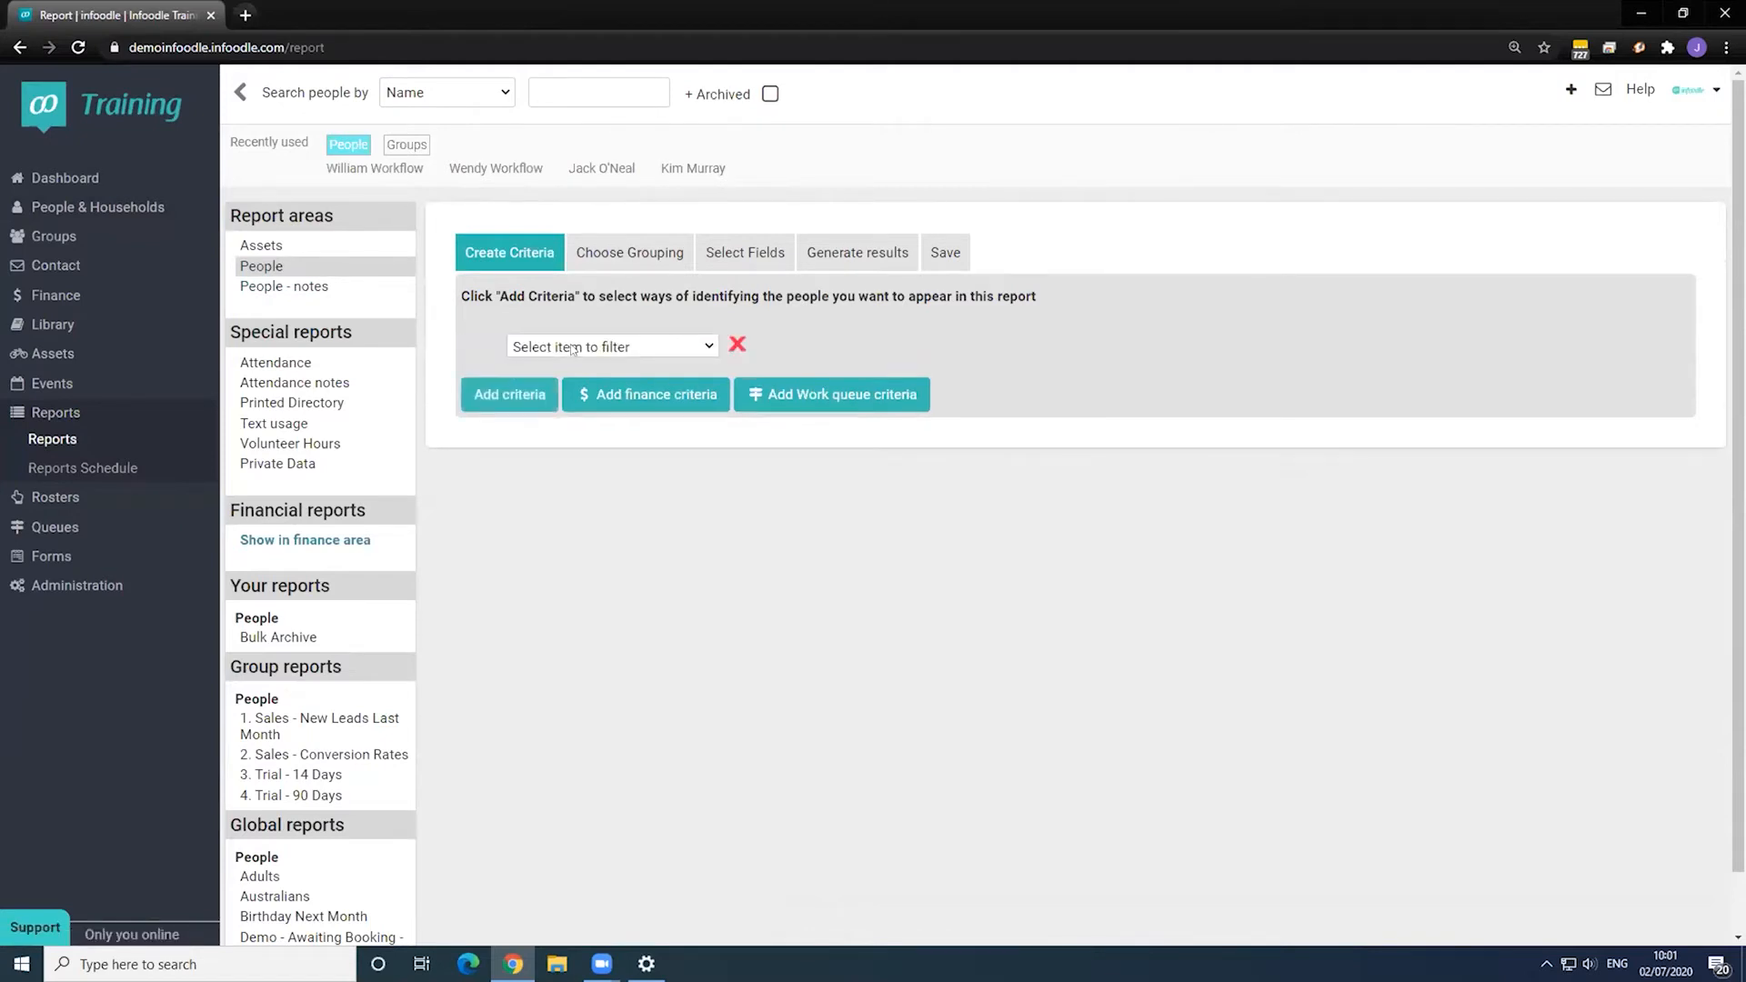
pyautogui.click(573, 348)
pyautogui.scroll(-6, 609, 515)
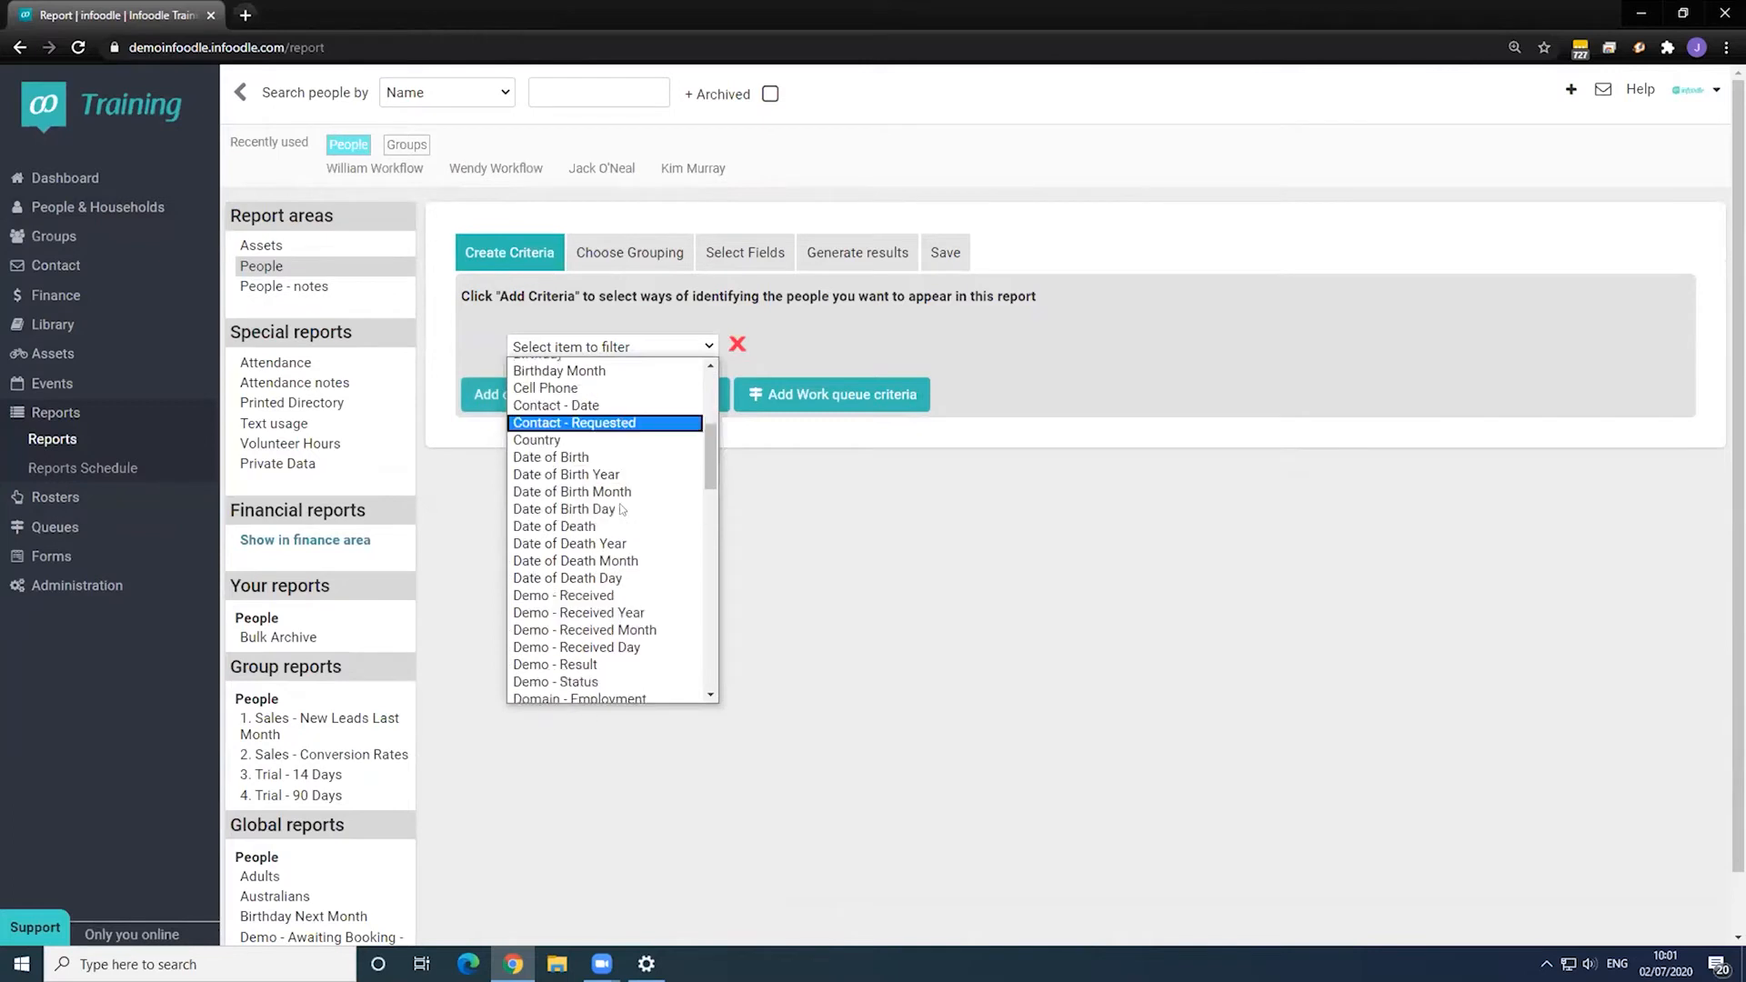
pyautogui.scroll(-4, 627, 506)
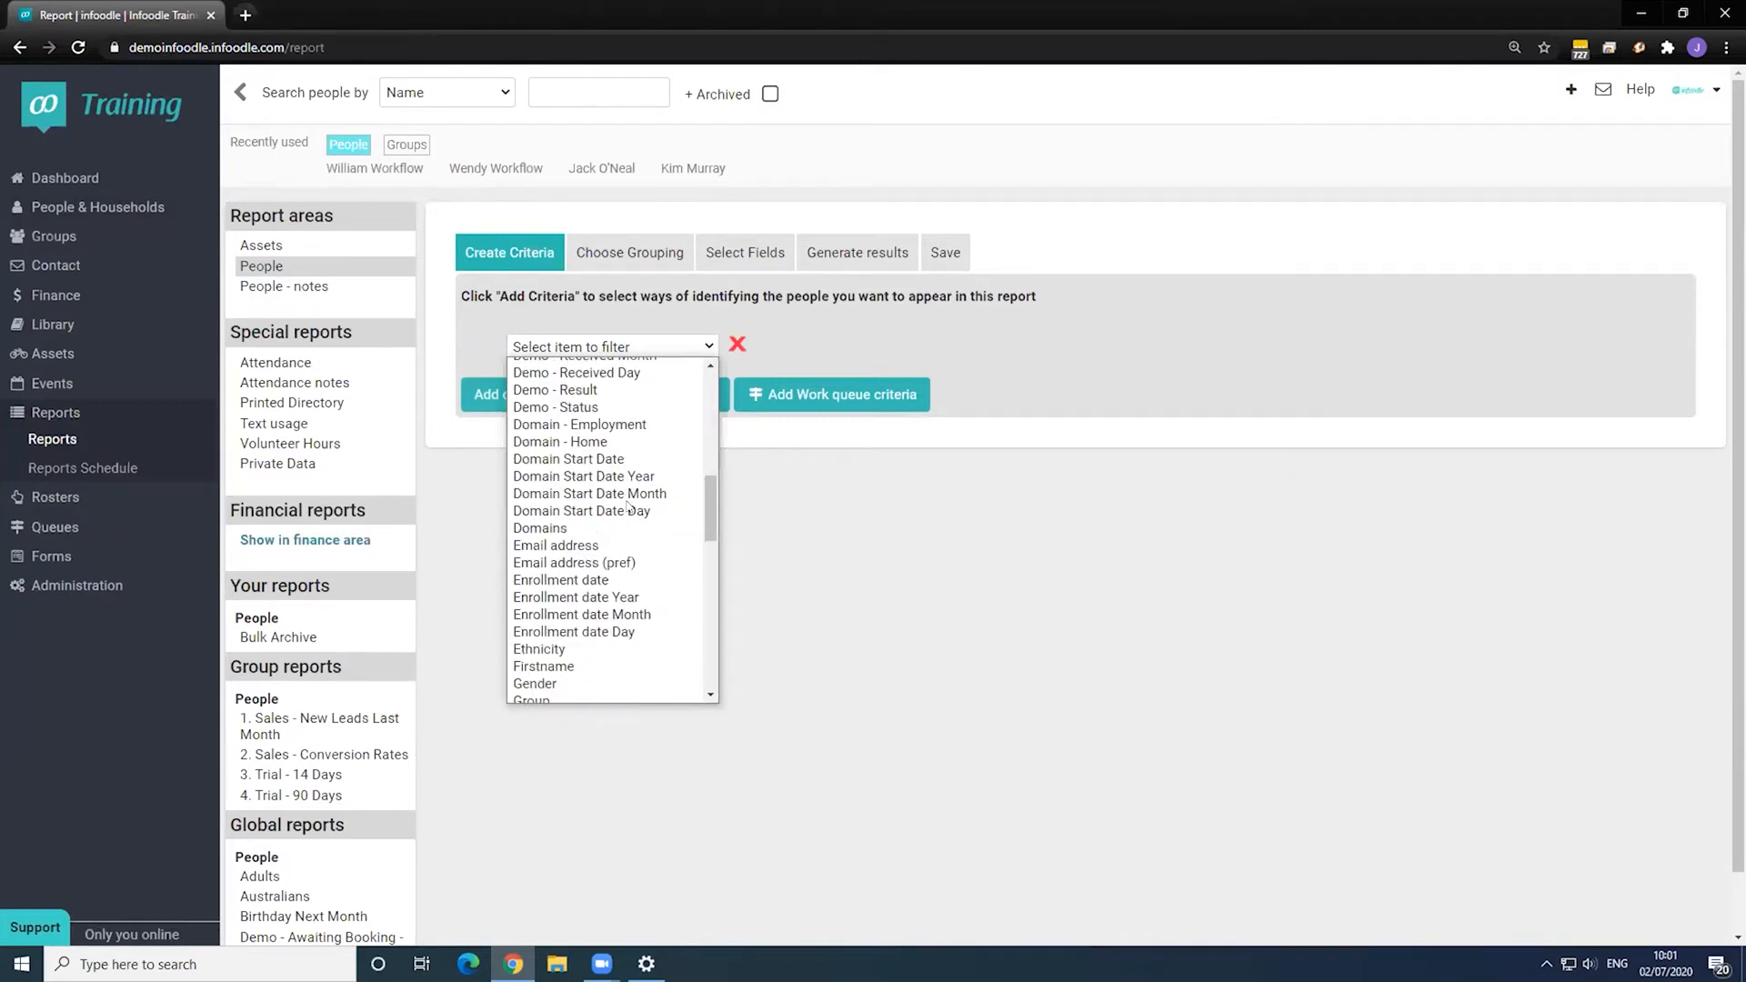
pyautogui.click(577, 665)
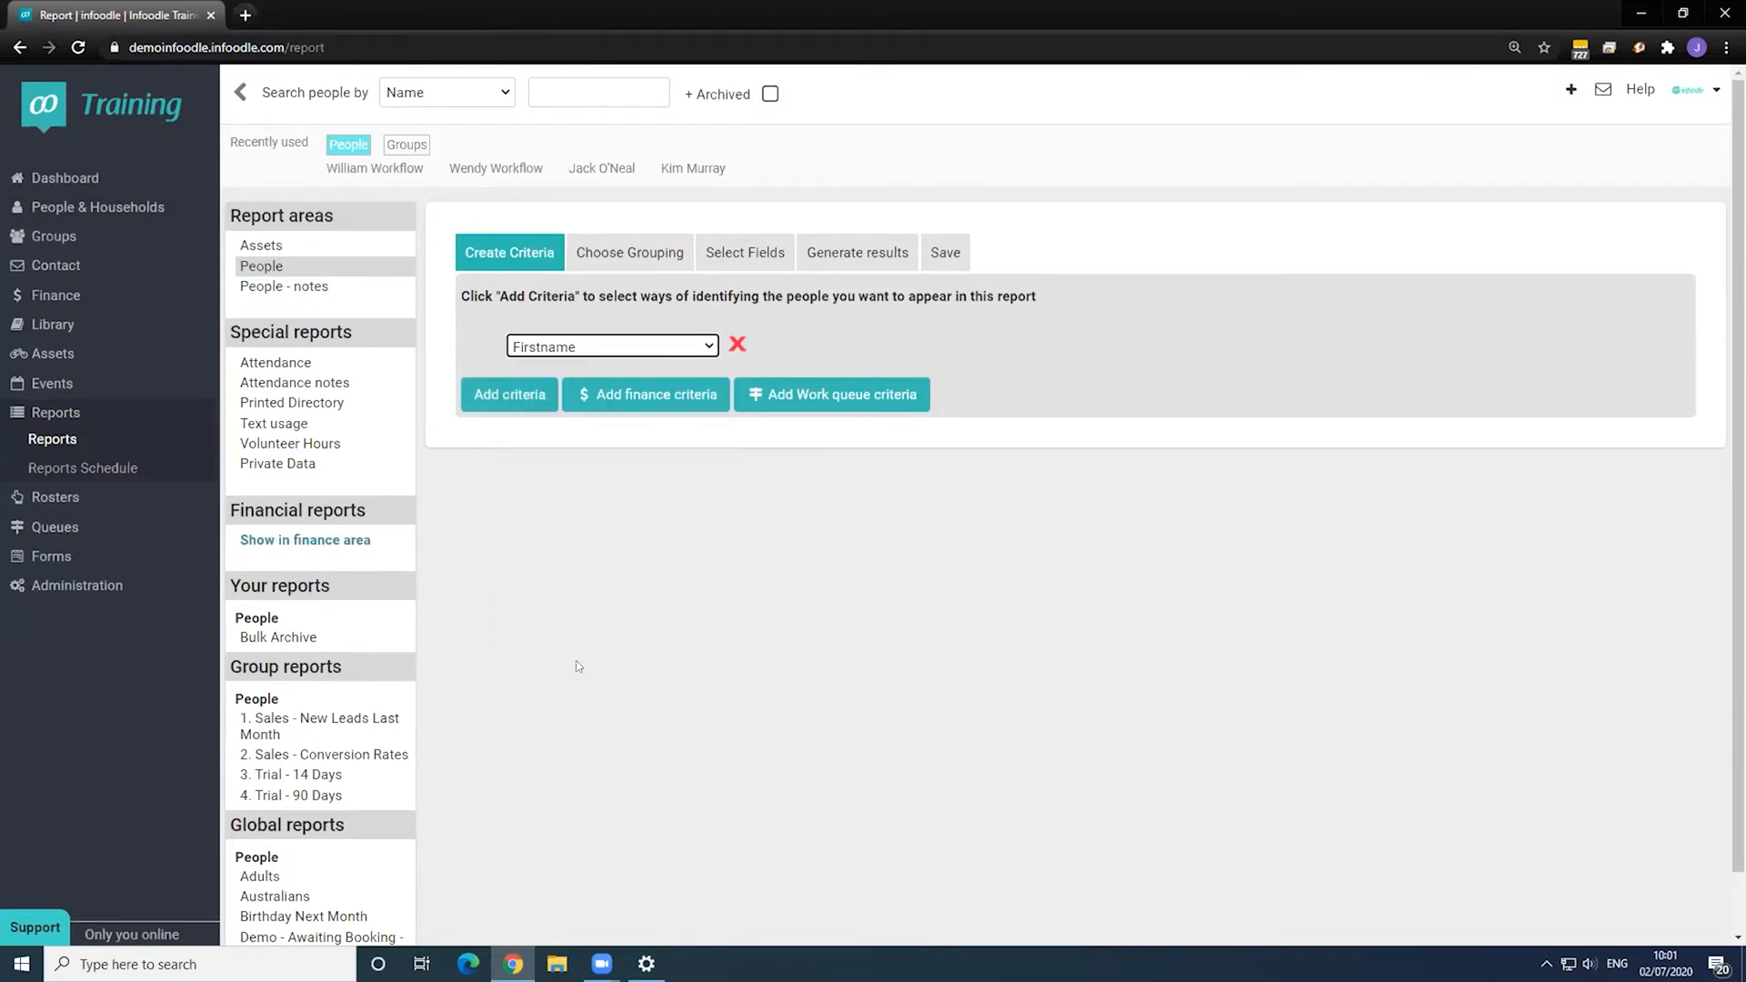
pyautogui.click(783, 346)
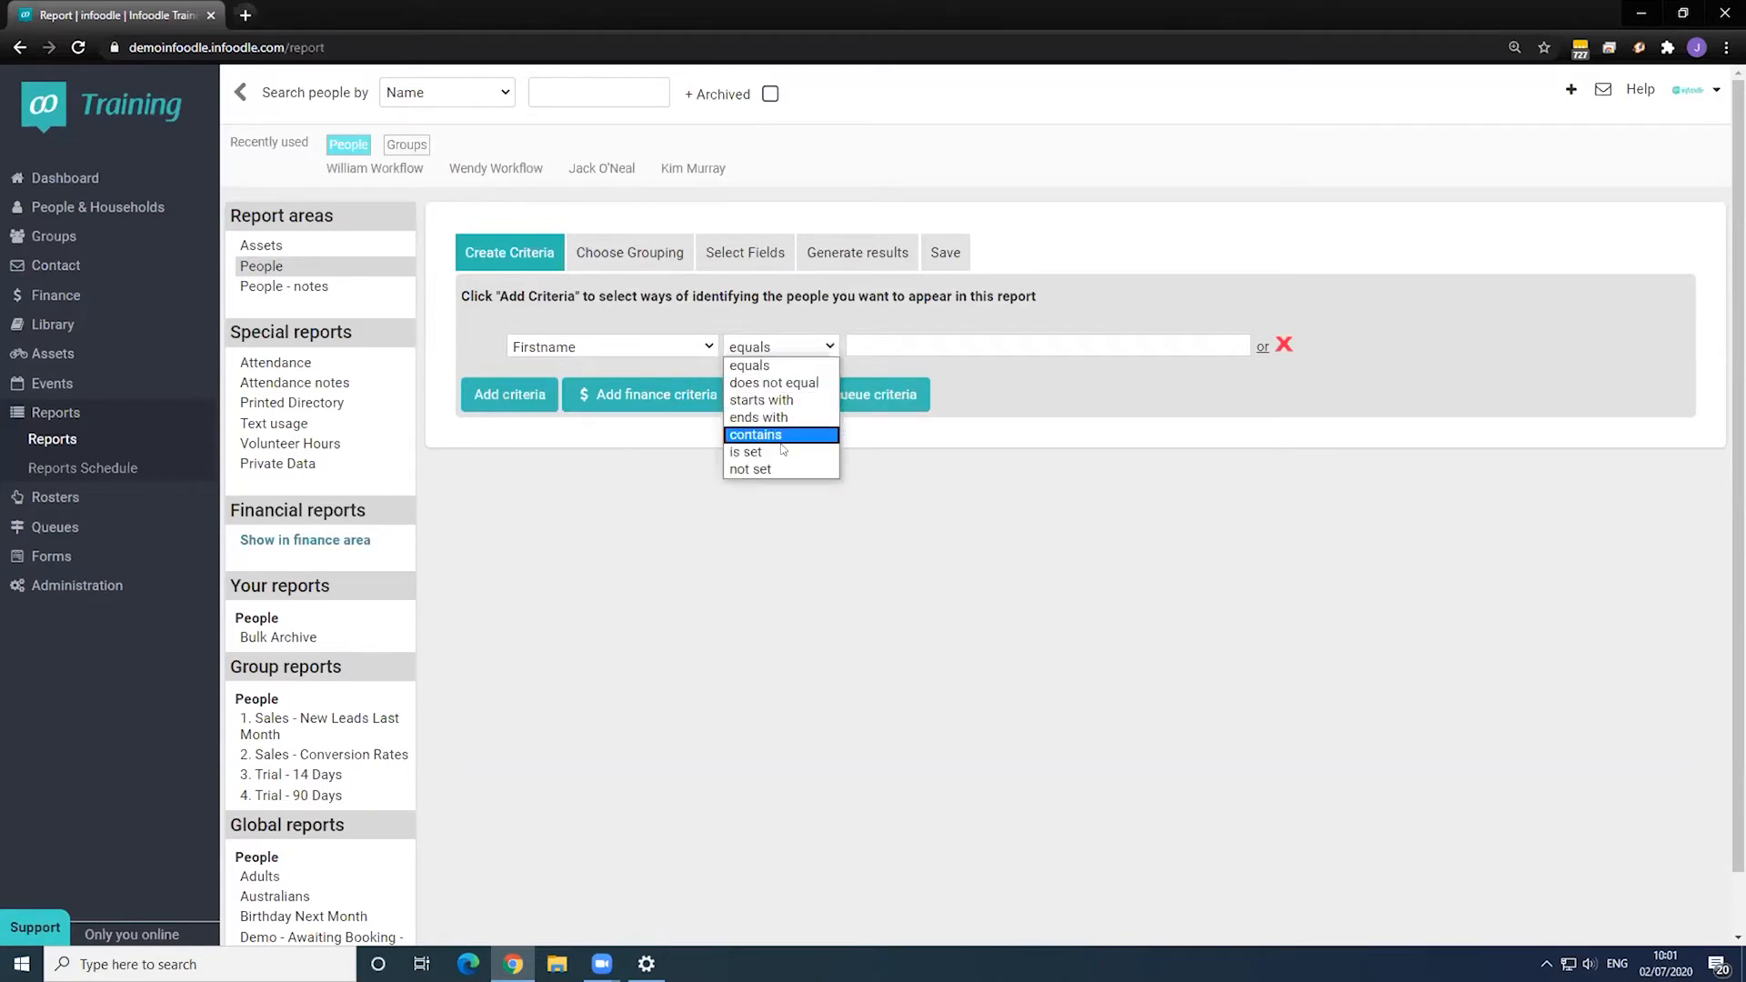
pyautogui.click(750, 469)
# - Add a second condition requiring Surname 'not set'
pyautogui.click(503, 398)
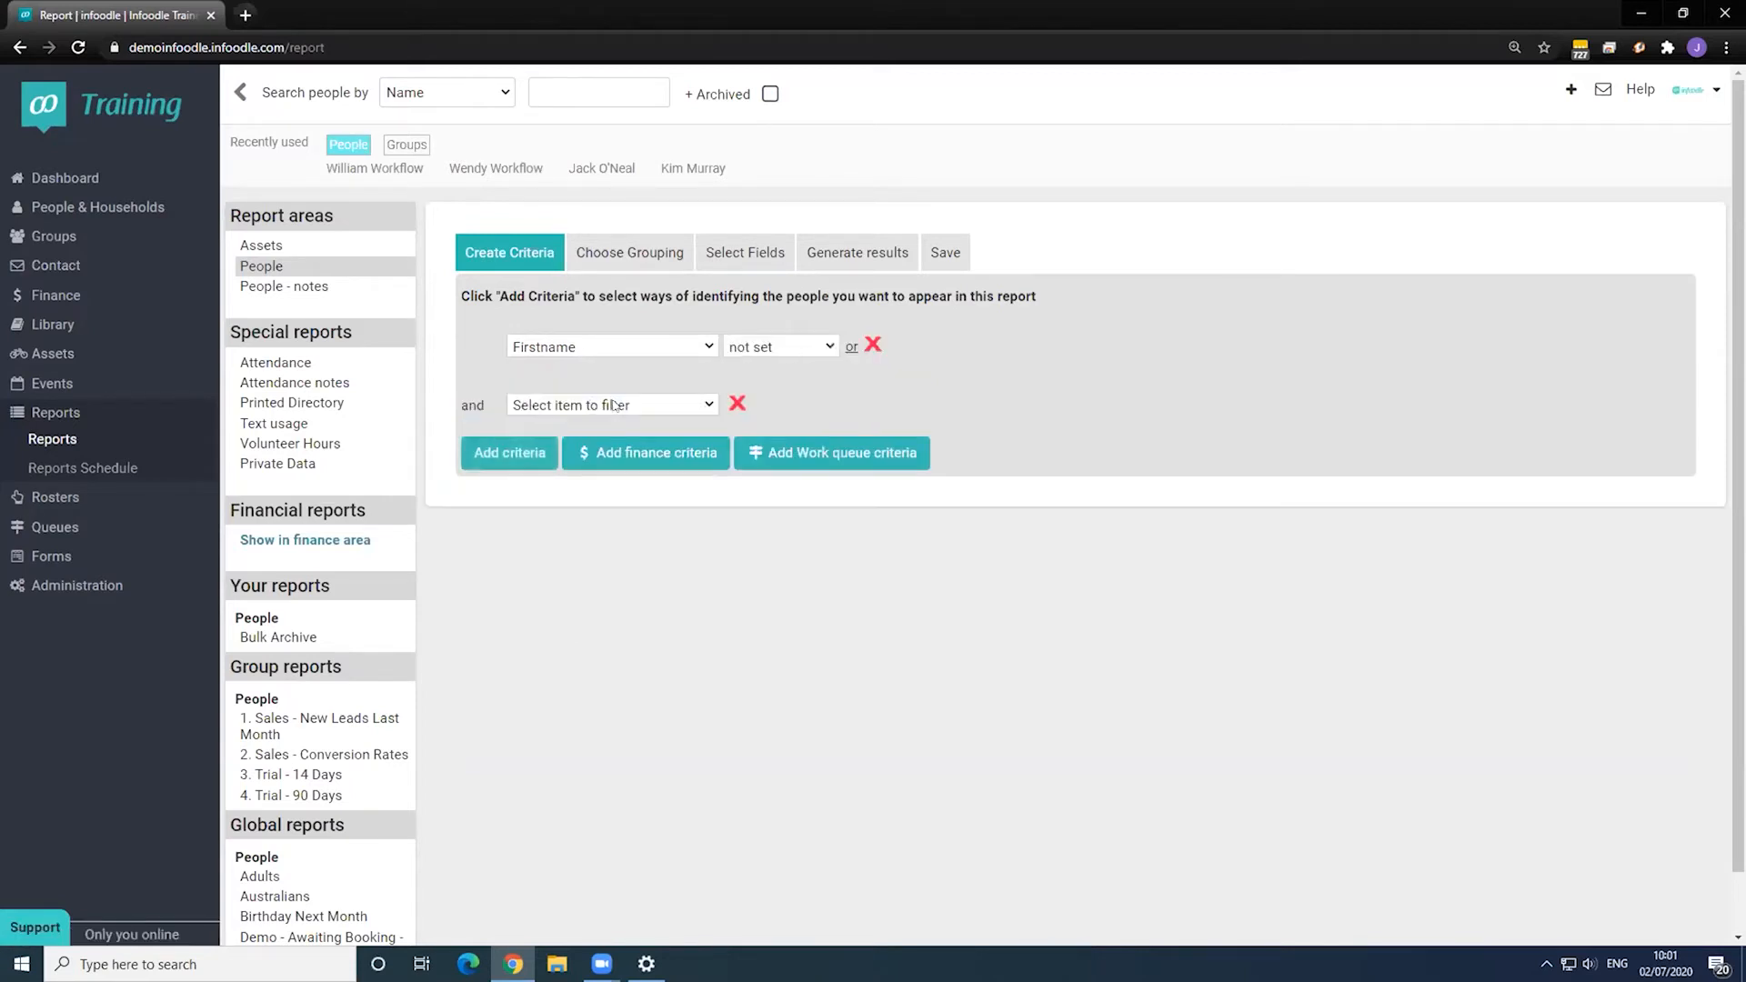
pyautogui.click(618, 405)
pyautogui.scroll(-5, 636, 509)
pyautogui.scroll(-12, 641, 520)
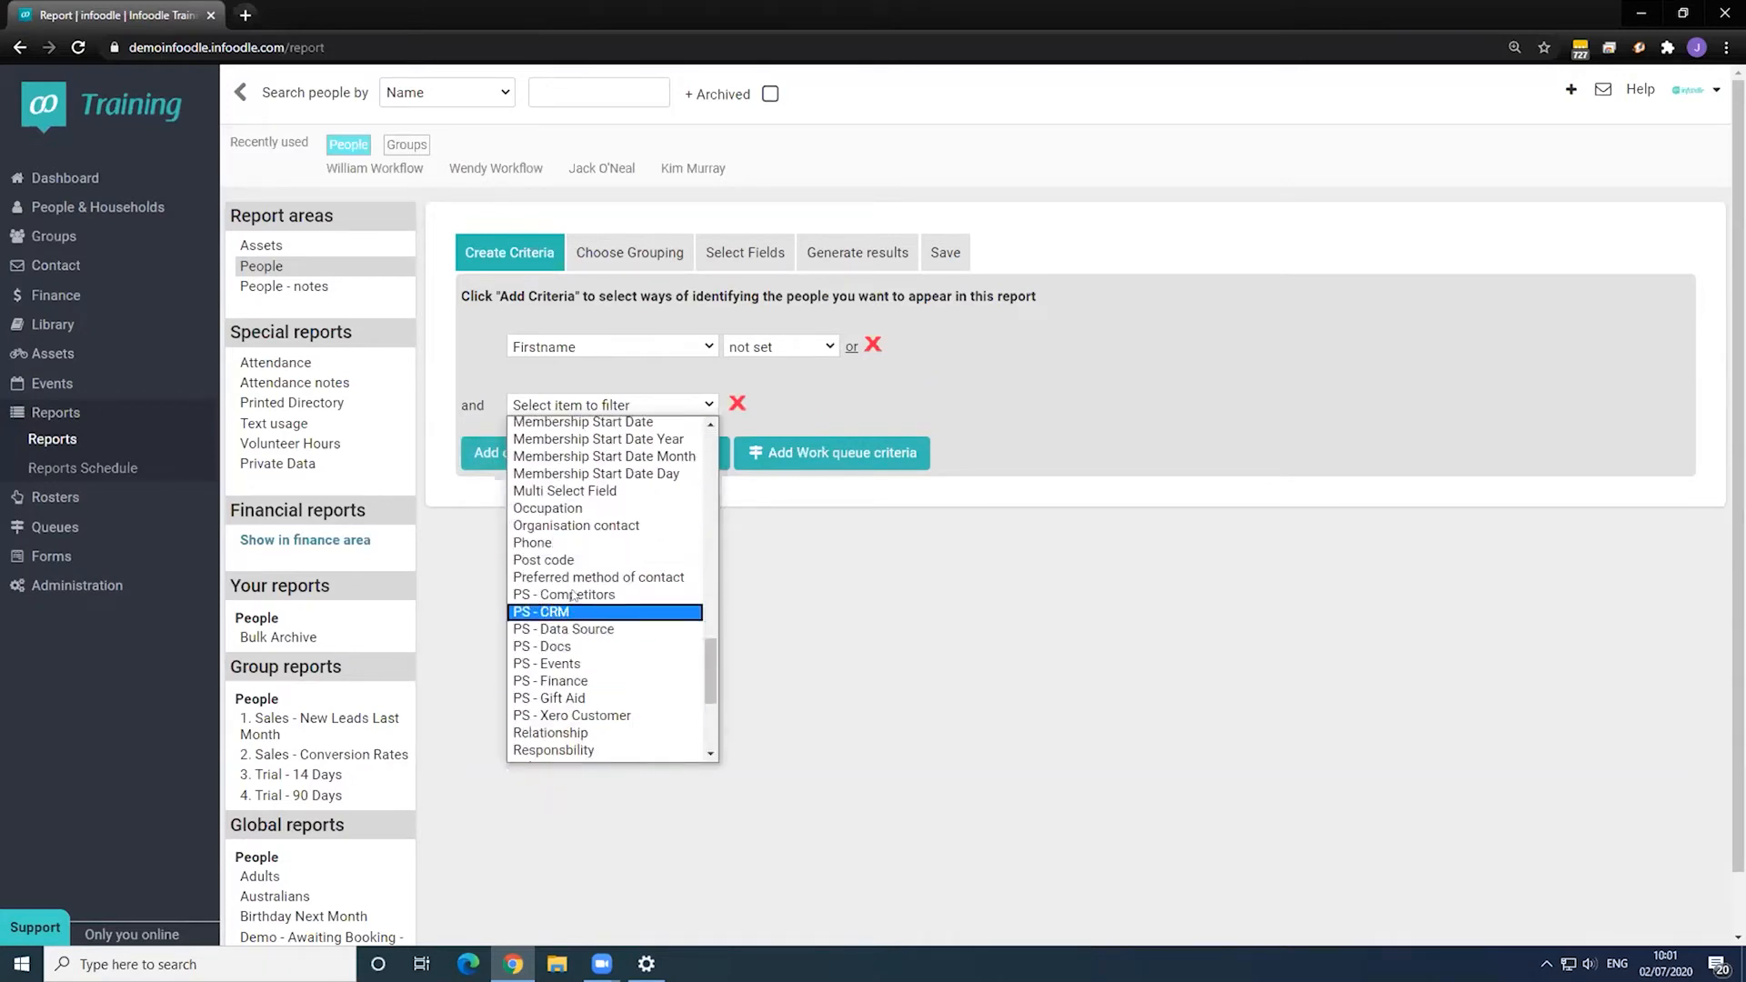
pyautogui.scroll(-5, 585, 611)
pyautogui.click(582, 597)
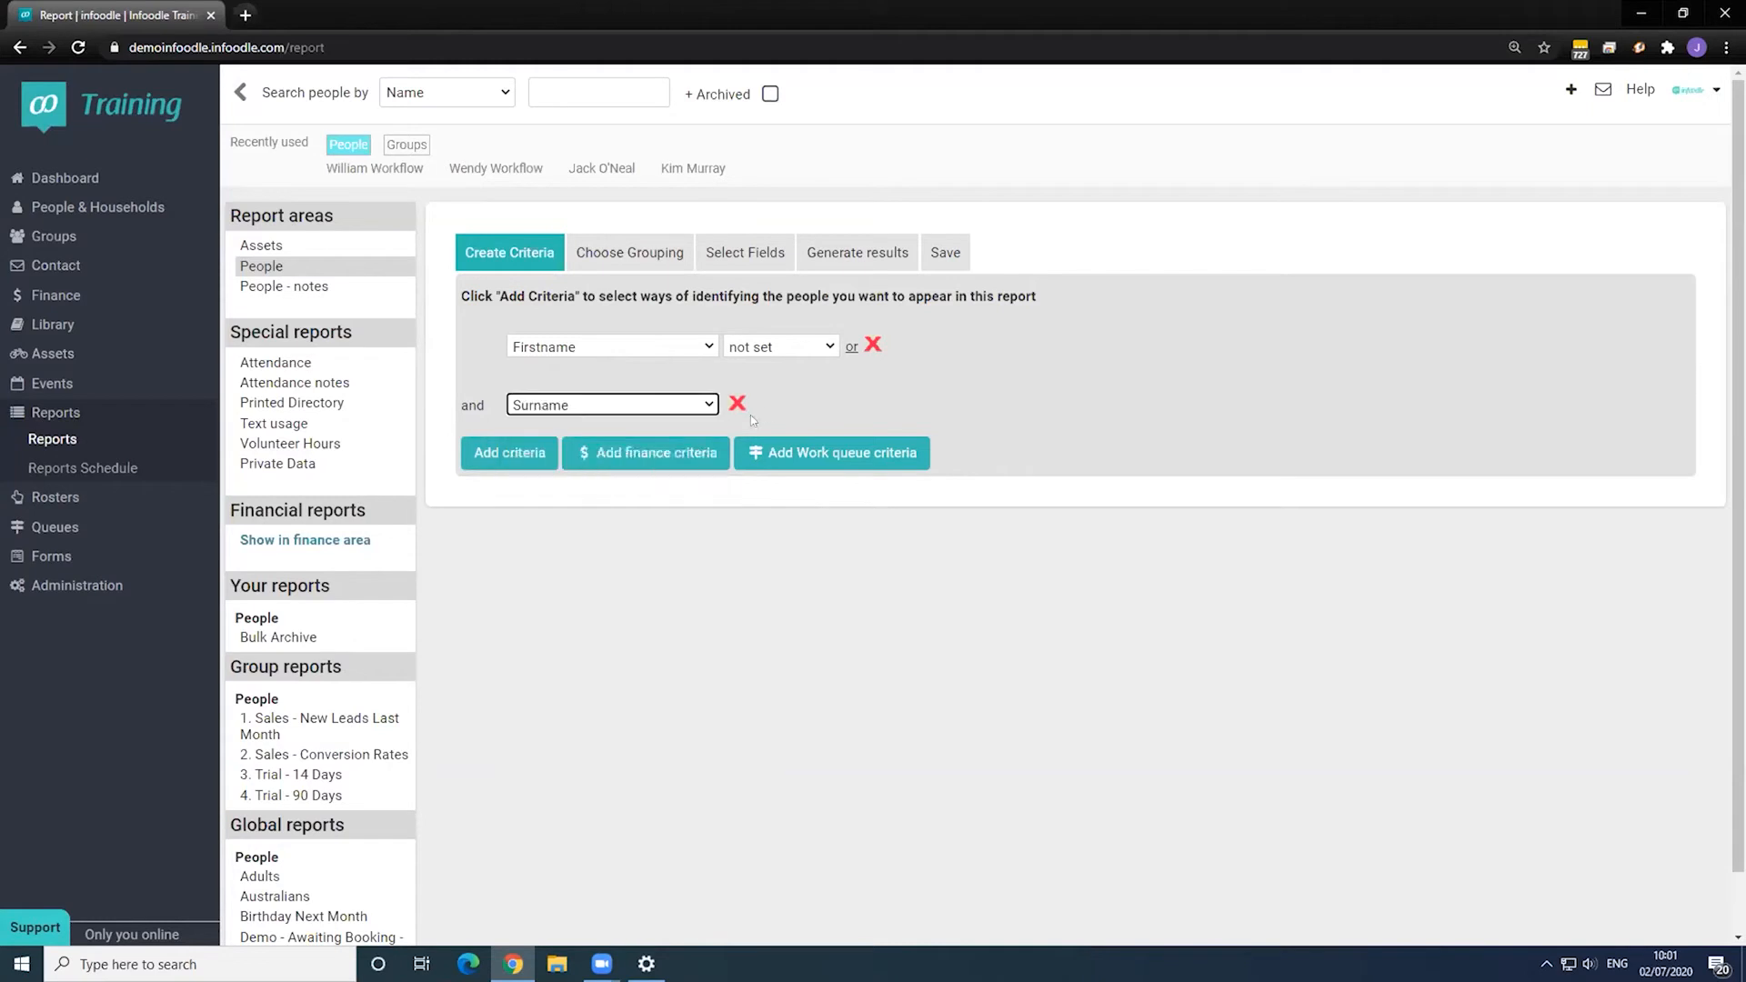
pyautogui.click(790, 404)
pyautogui.click(779, 528)
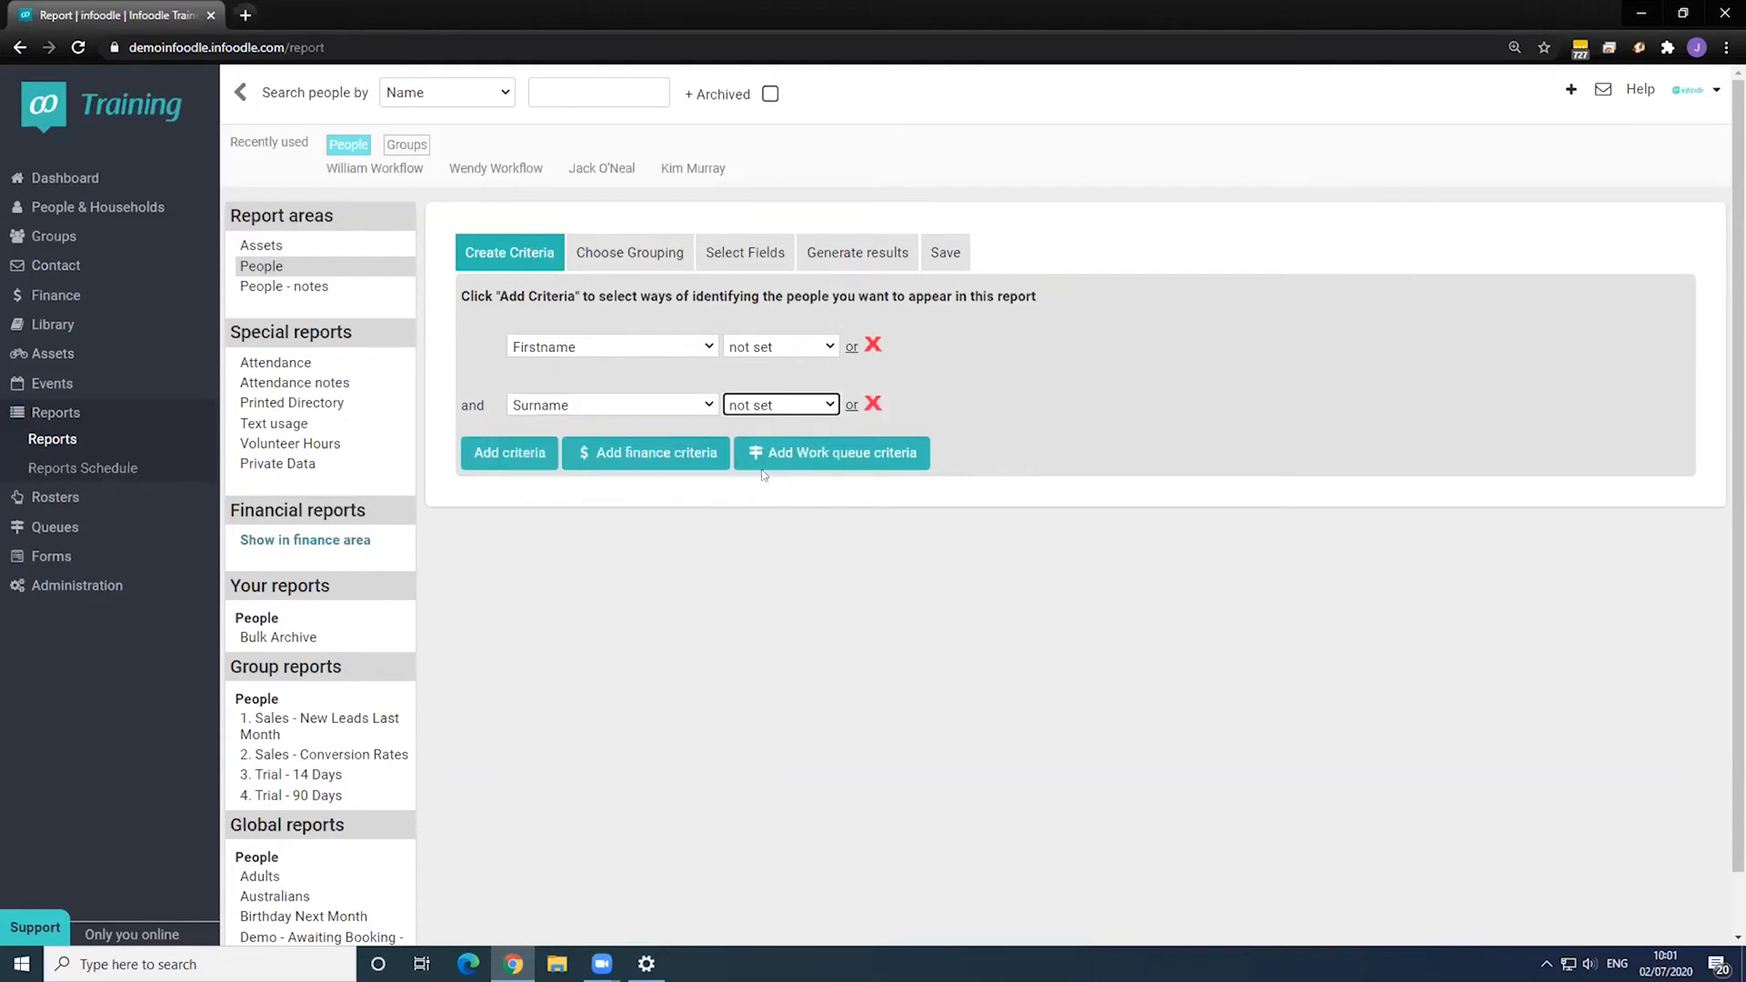
pyautogui.click(746, 252)
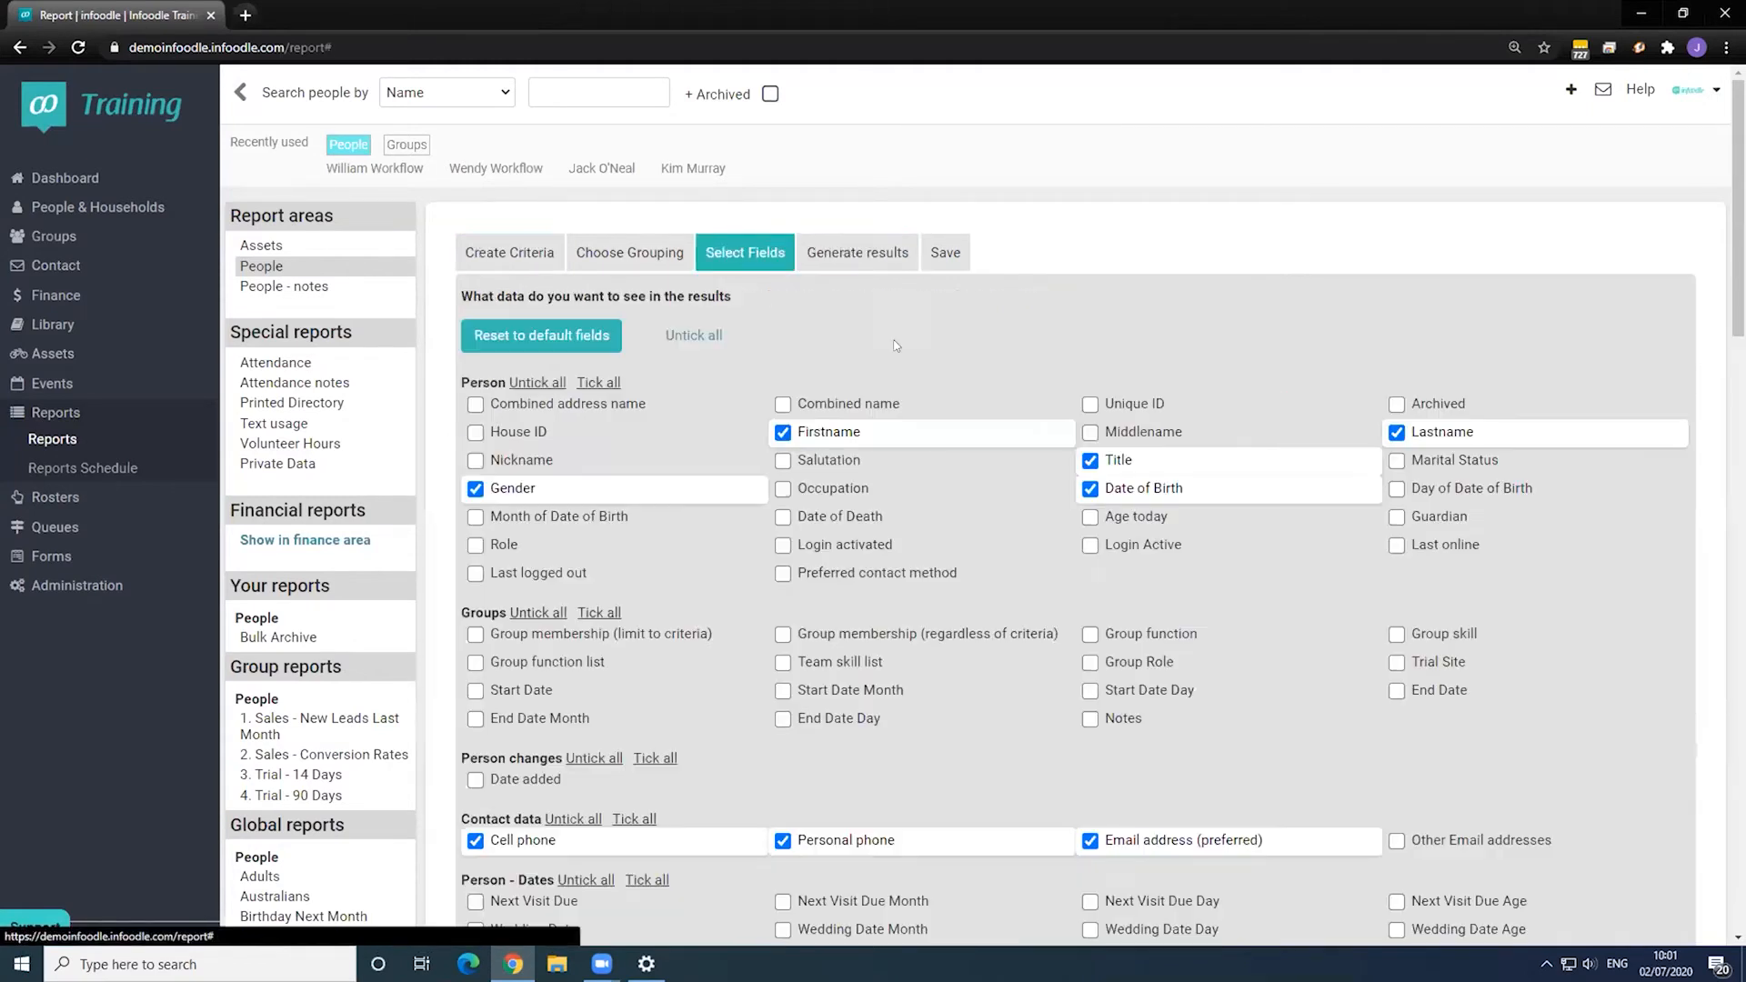
# - Limit result columns to Firstname and Lastname and show the results on screen
pyautogui.click(694, 335)
pyautogui.click(782, 432)
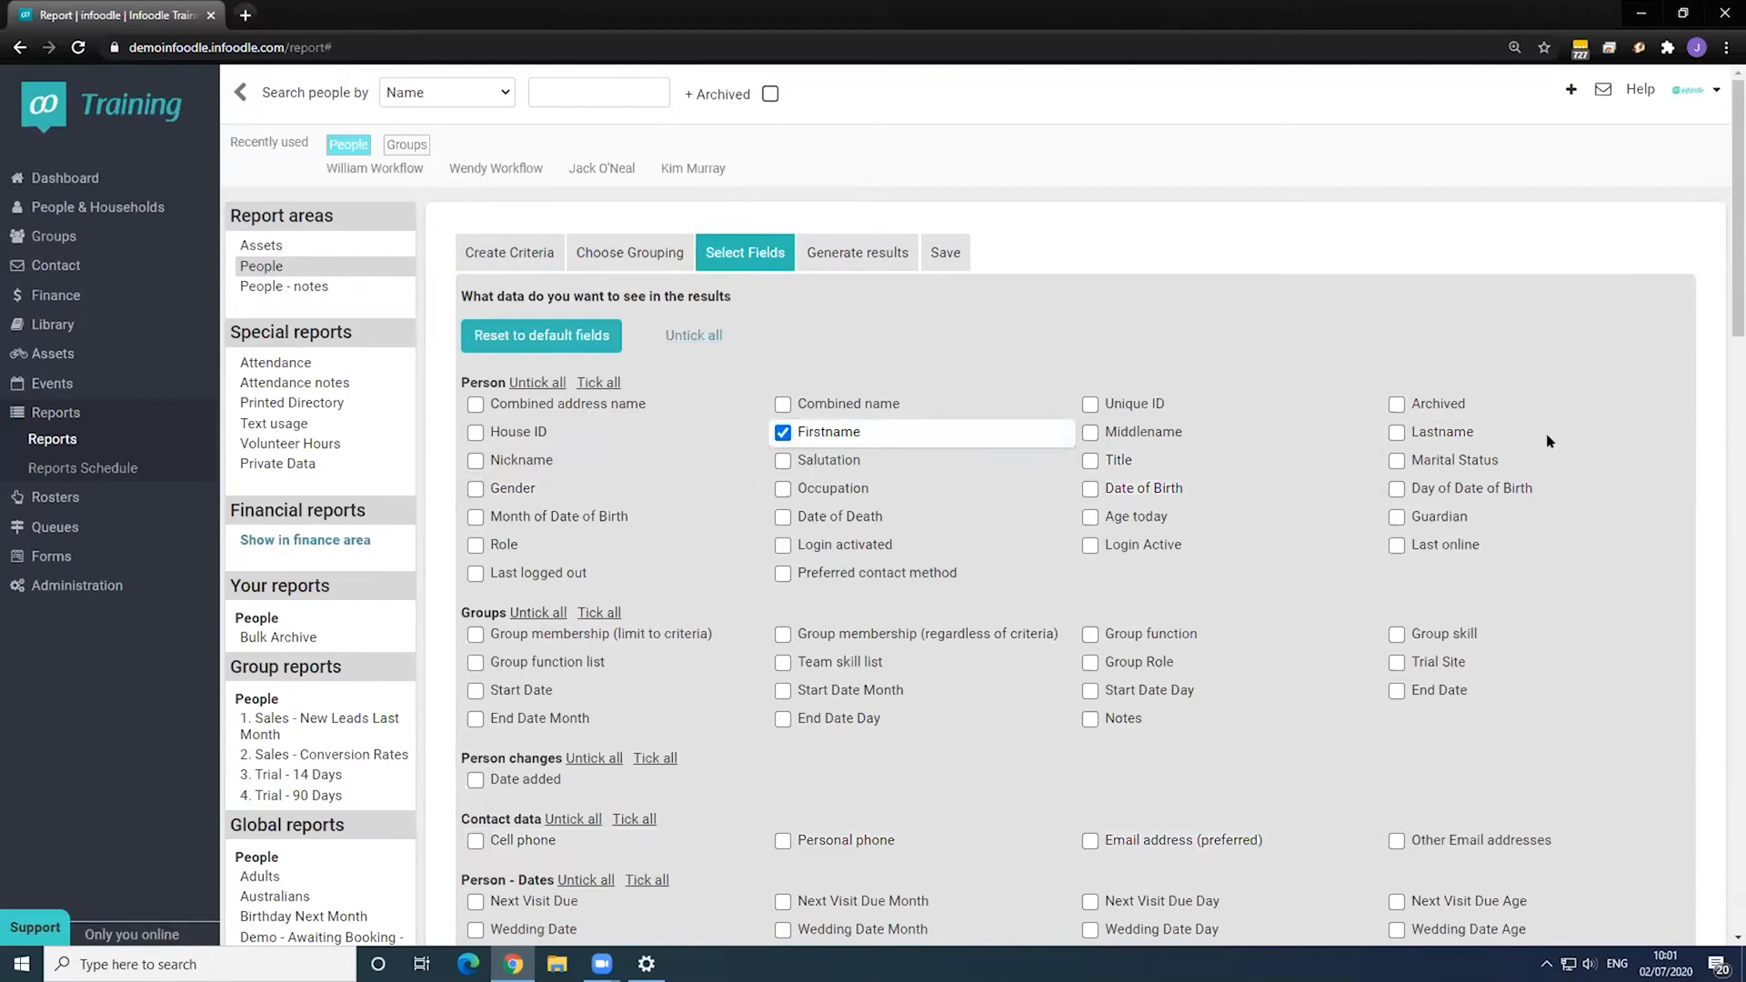
pyautogui.click(1394, 434)
pyautogui.click(854, 252)
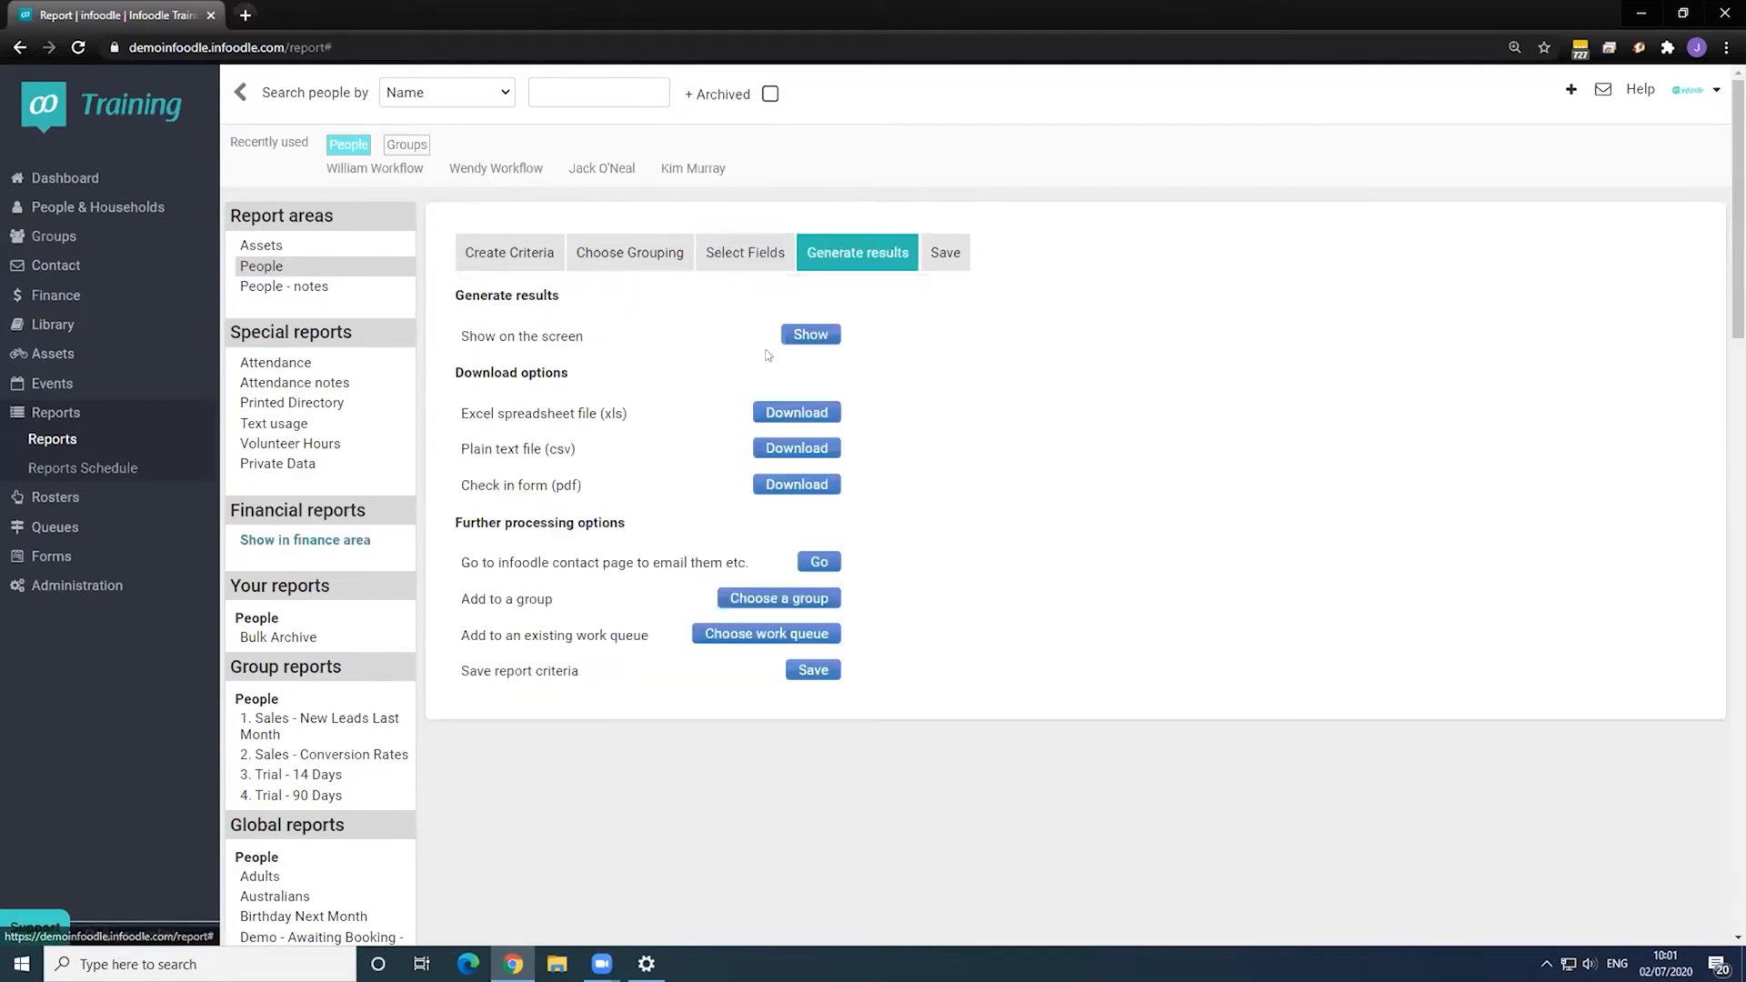
pyautogui.click(811, 333)
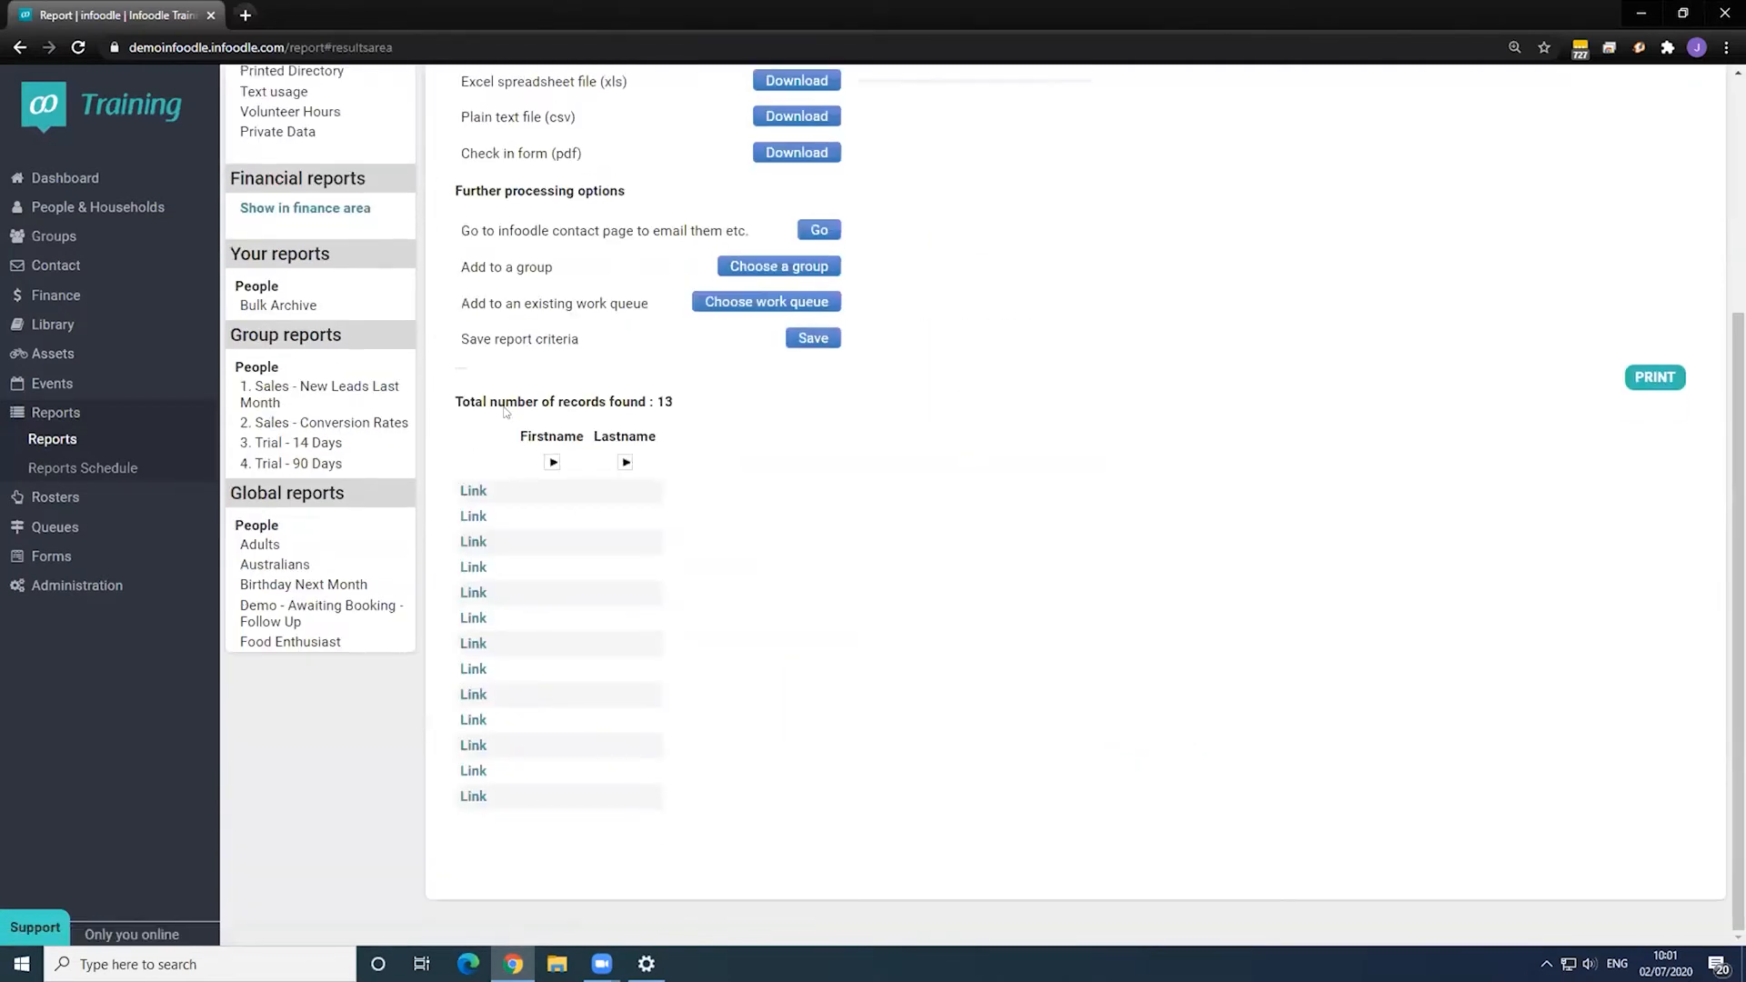
pyautogui.scroll(3, 838, 413)
pyautogui.scroll(1, 836, 317)
# - Add Email address (preferred) as a column and regenerate the 13 results
pyautogui.click(745, 252)
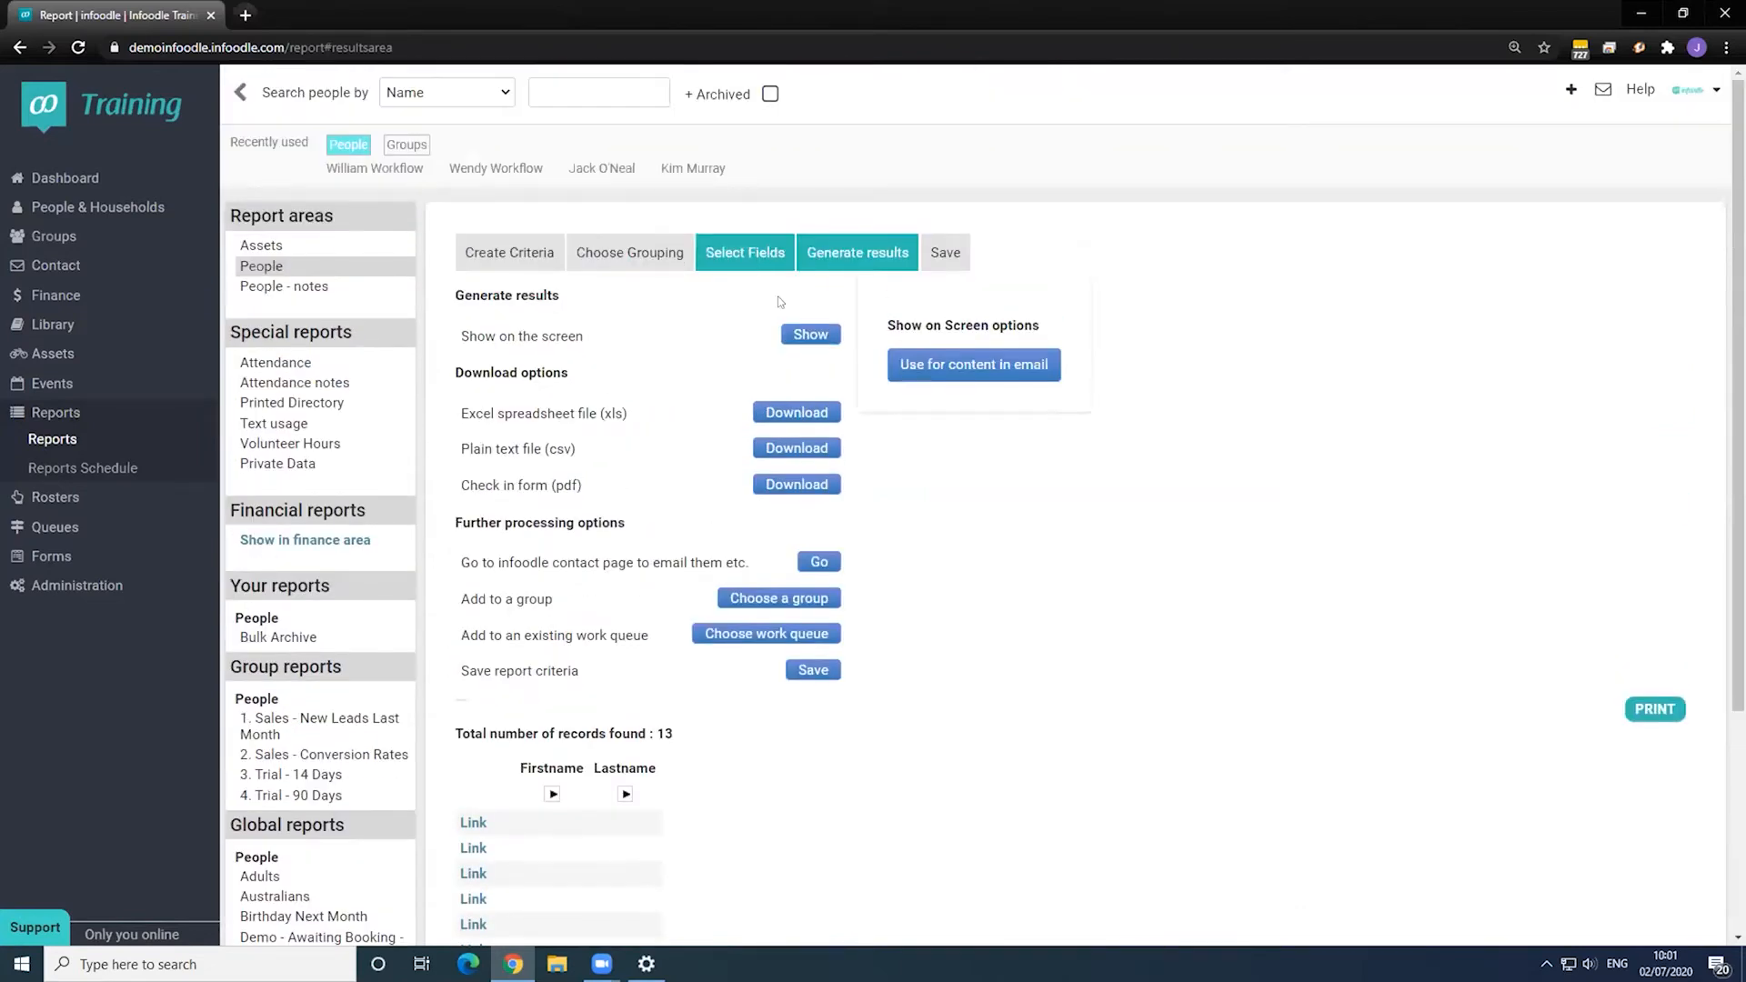
pyautogui.scroll(-1, 919, 736)
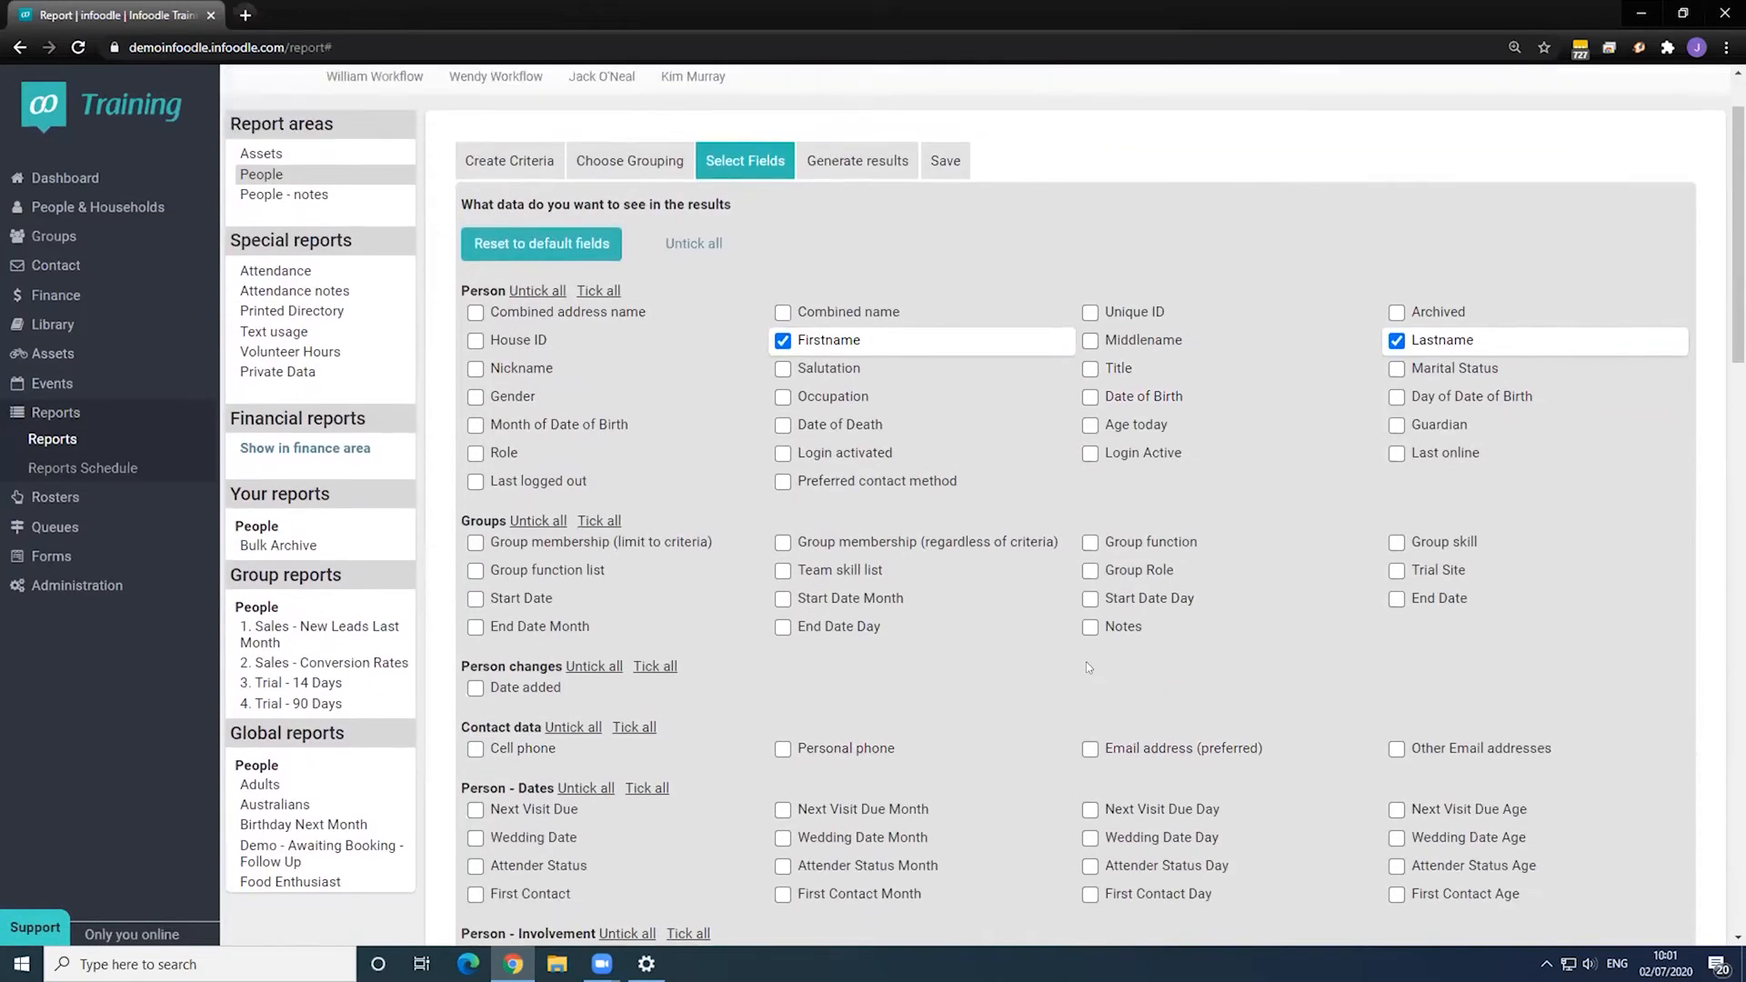
pyautogui.click(1090, 749)
pyautogui.click(878, 161)
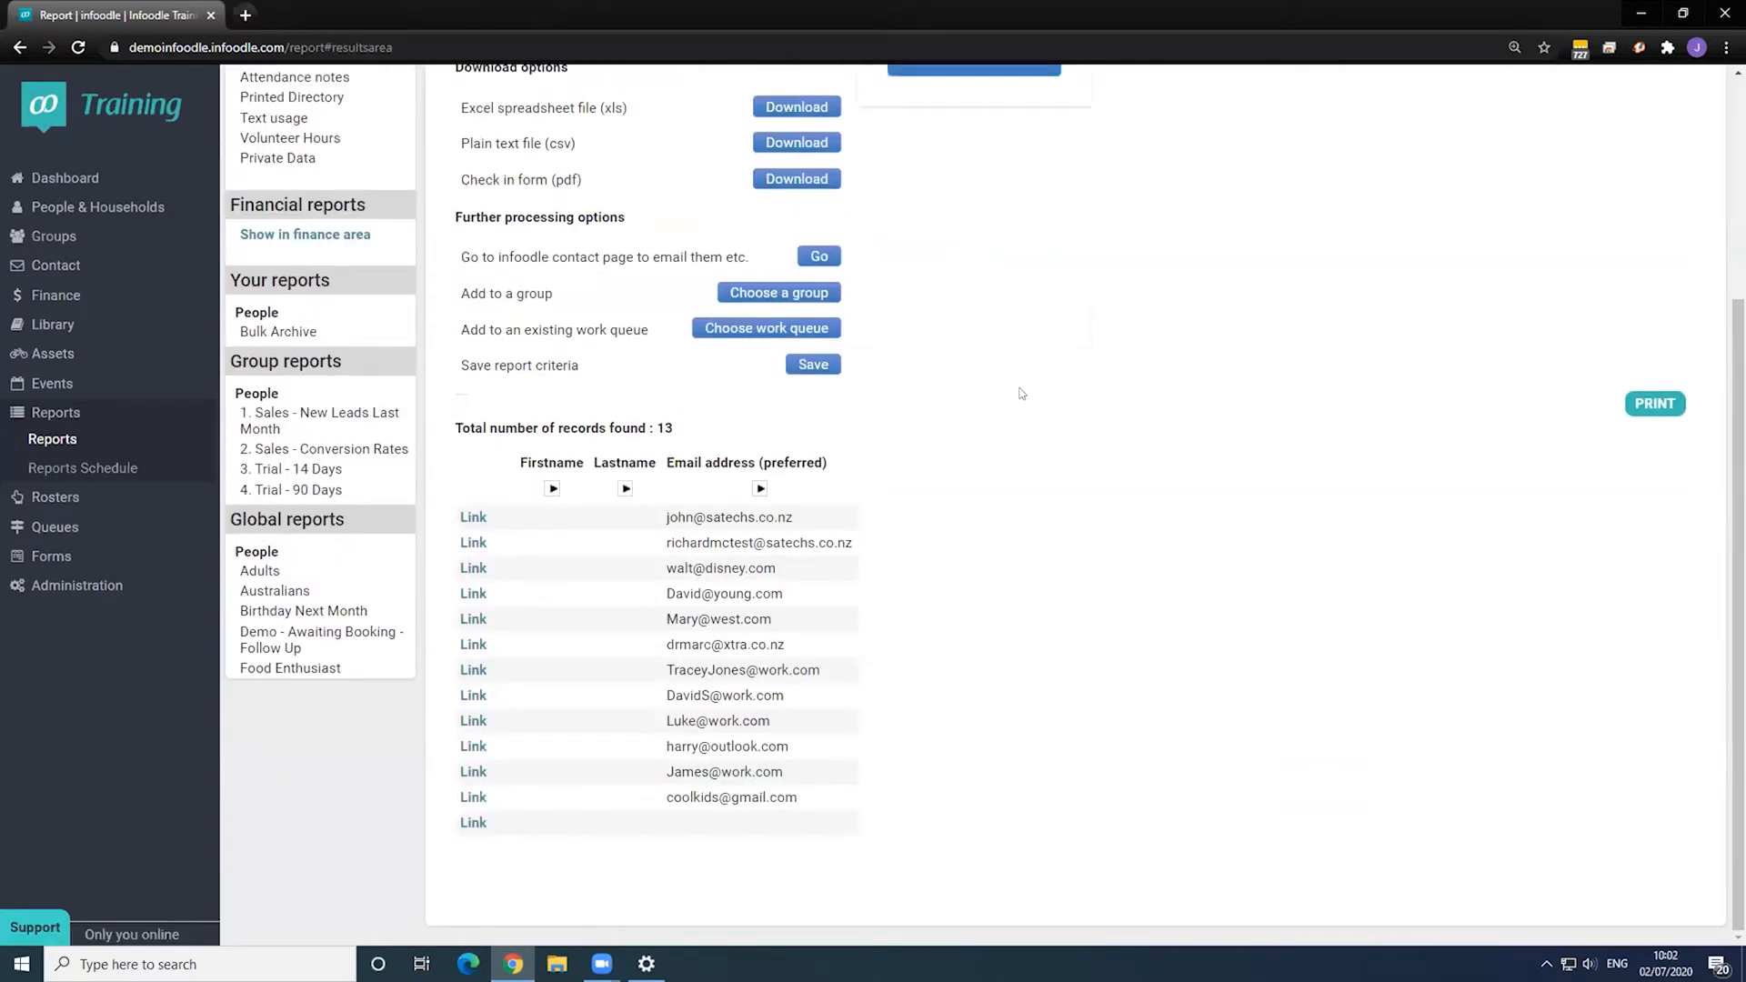
pyautogui.scroll(3, 1020, 393)
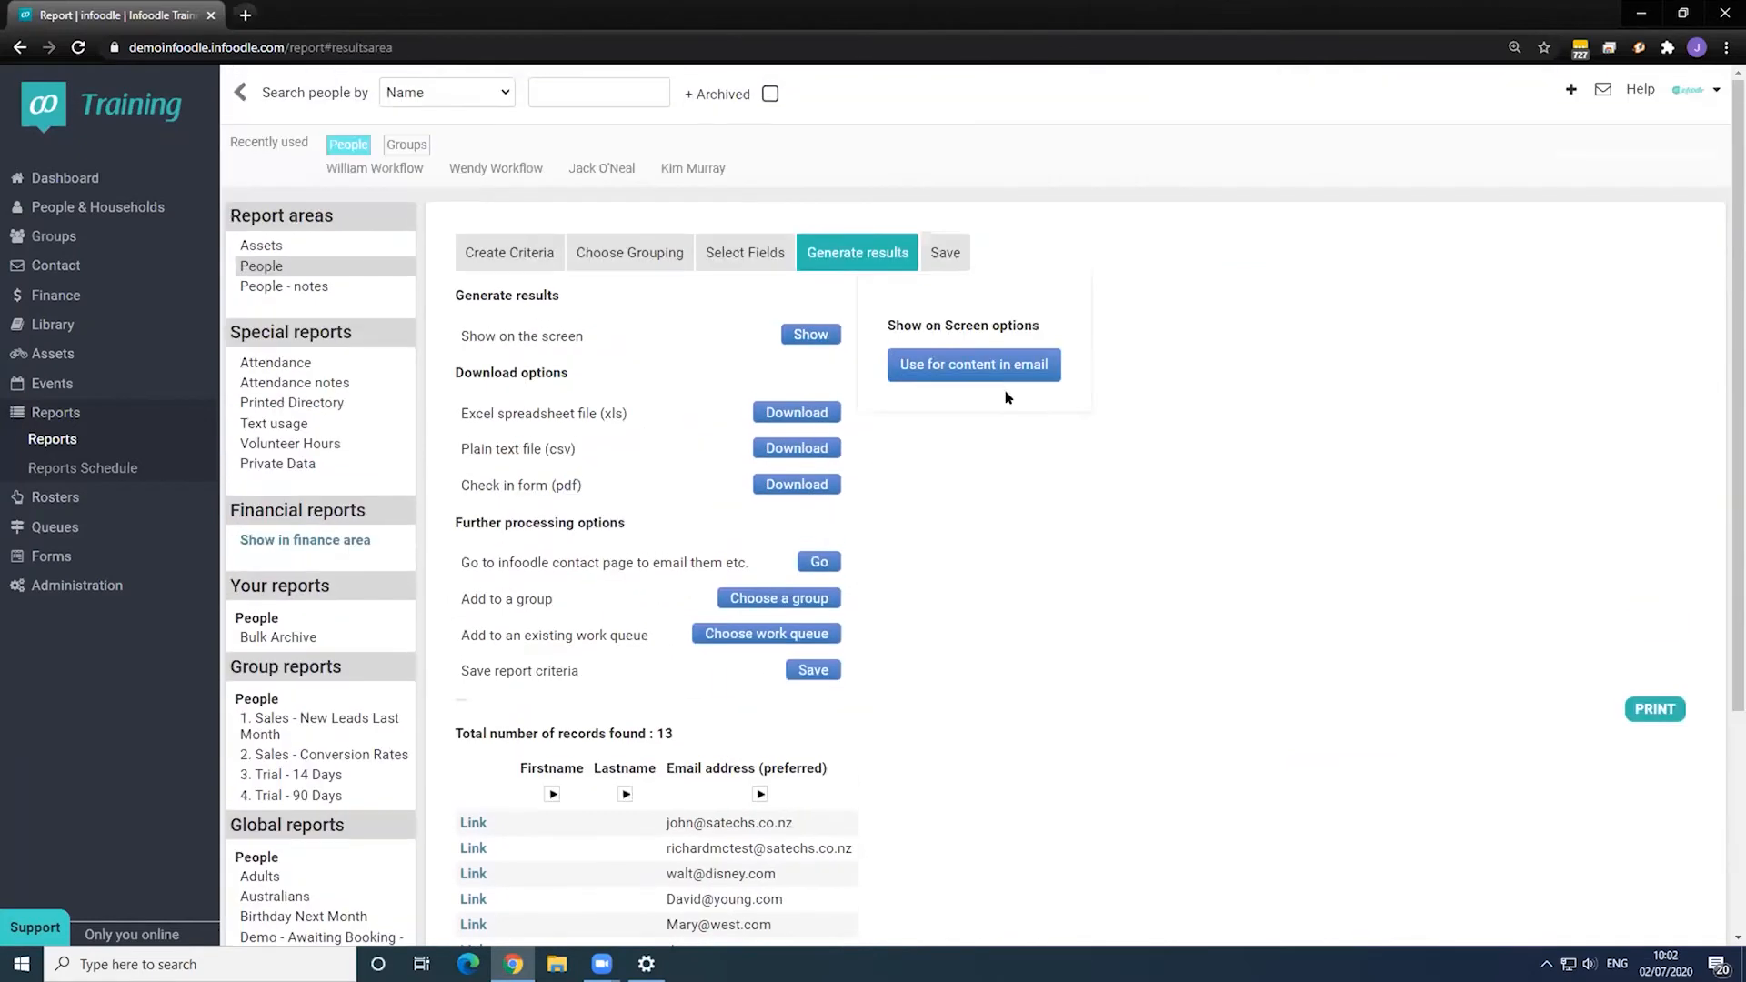
pyautogui.moveTo(647, 721); pyautogui.dragTo(952, 724)
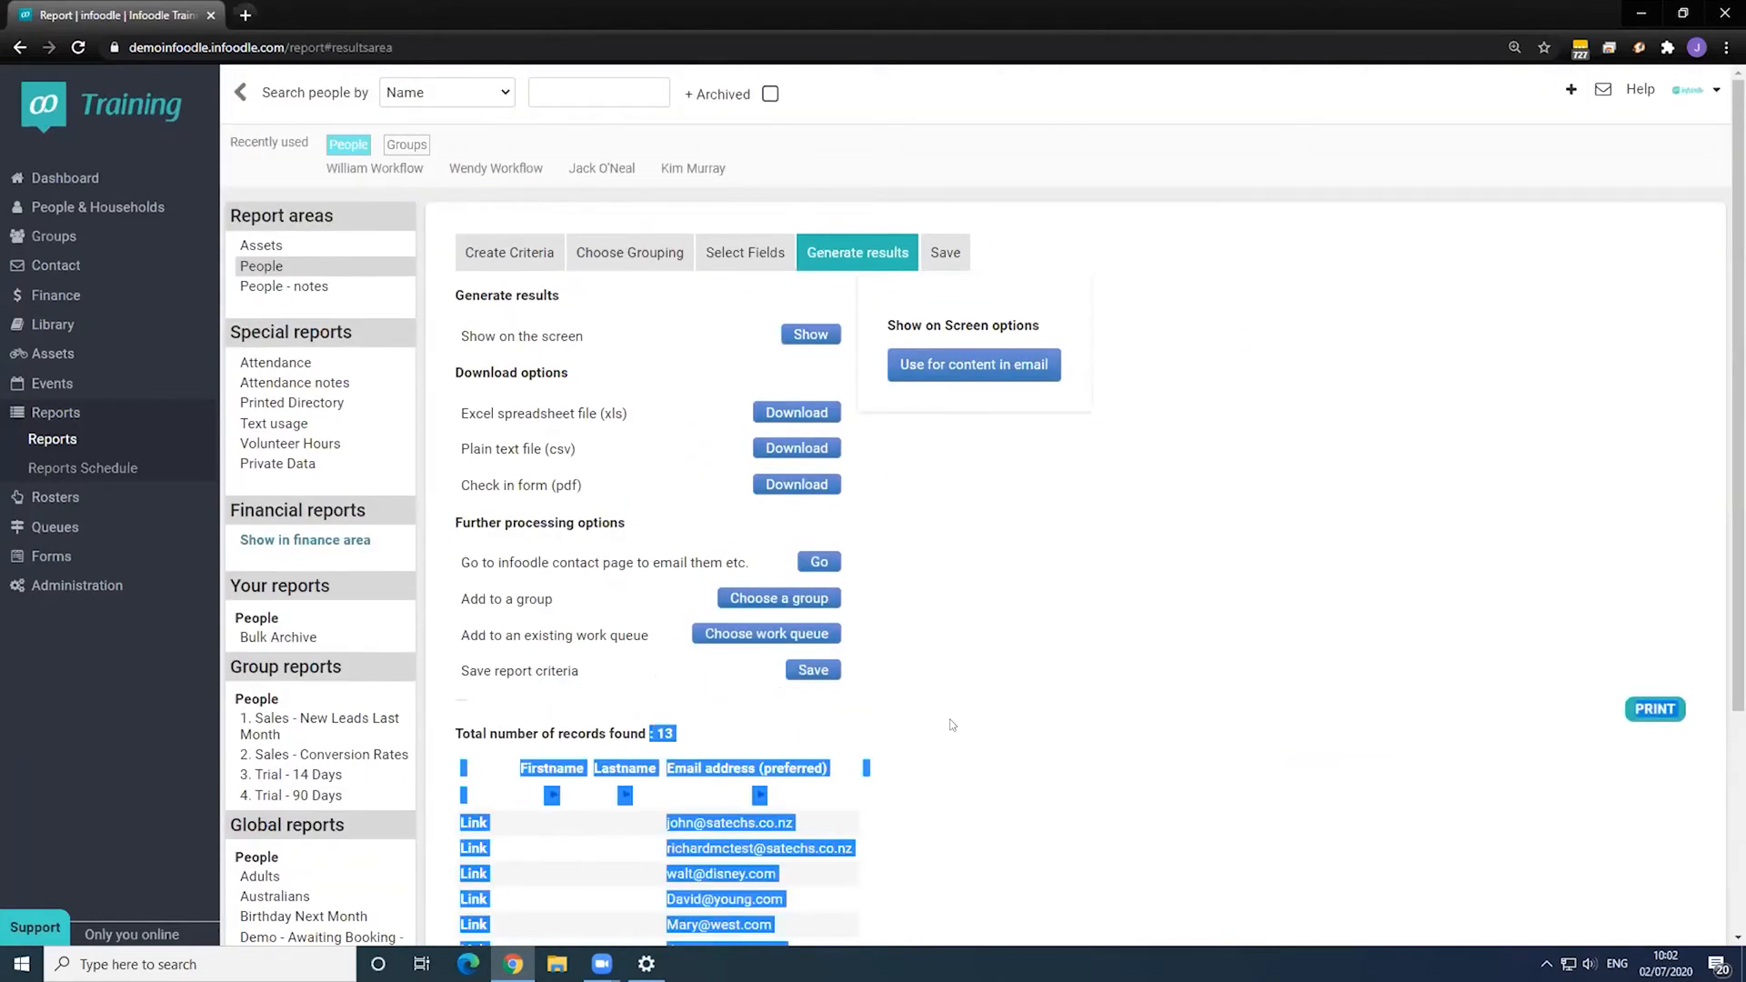
pyautogui.click(998, 681)
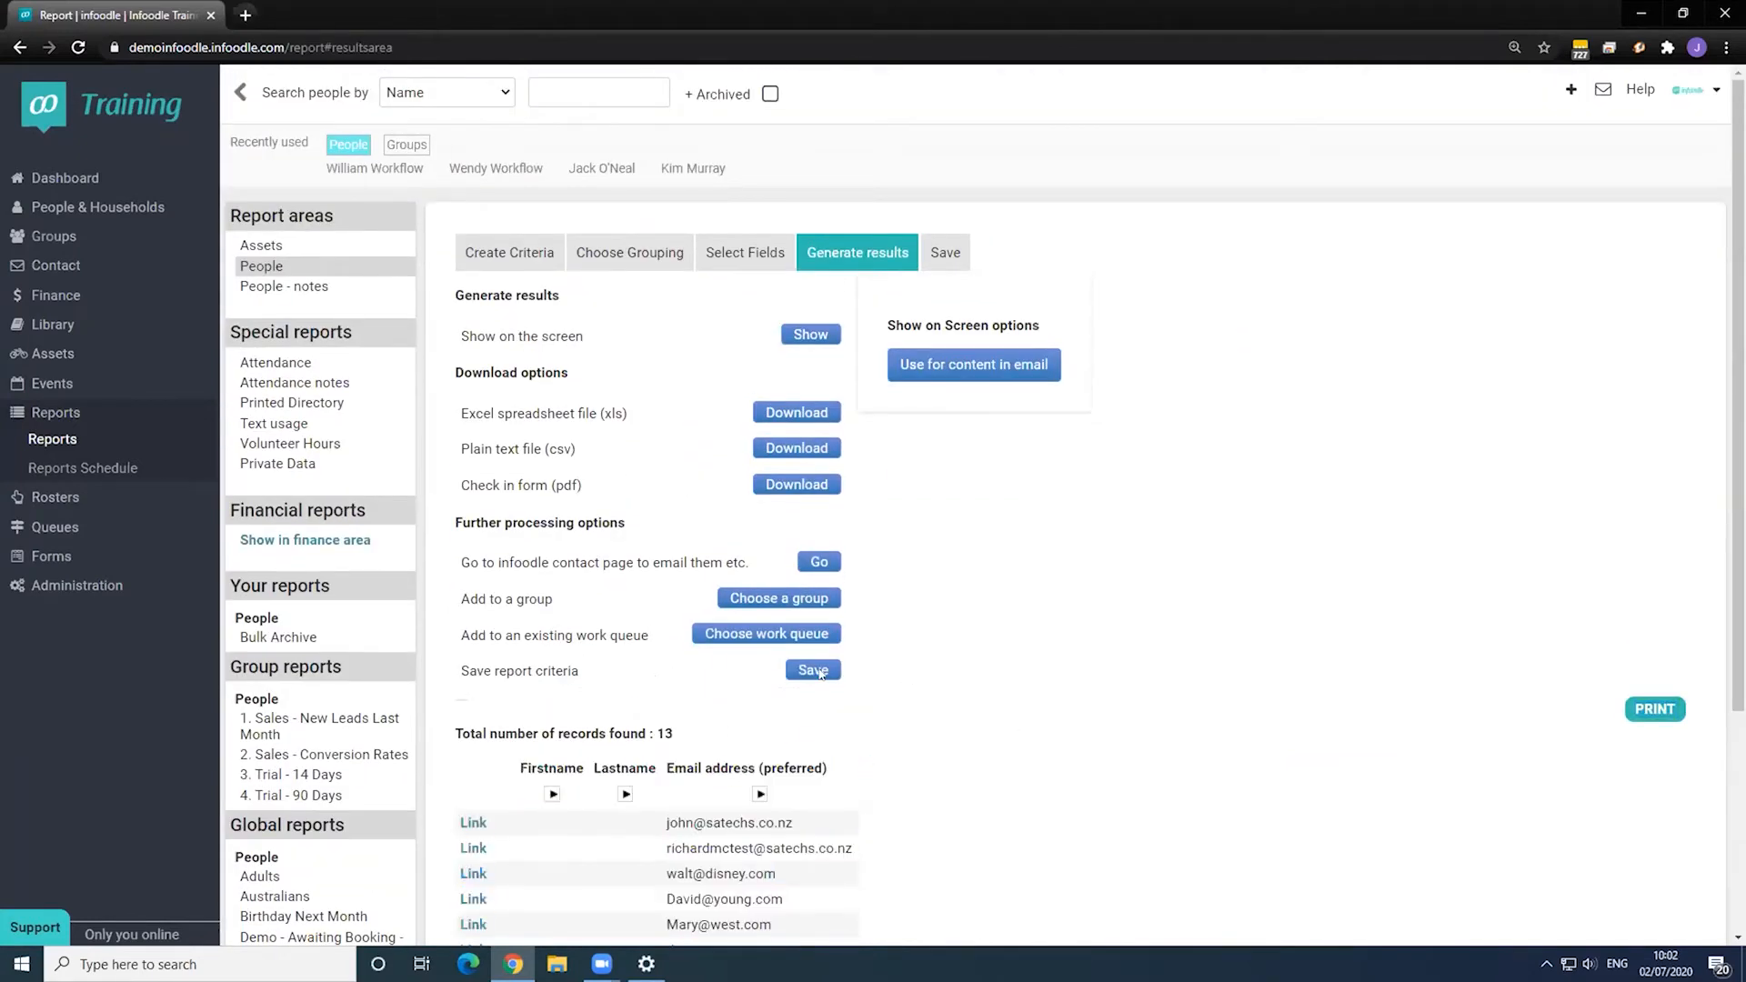
pyautogui.click(755, 606)
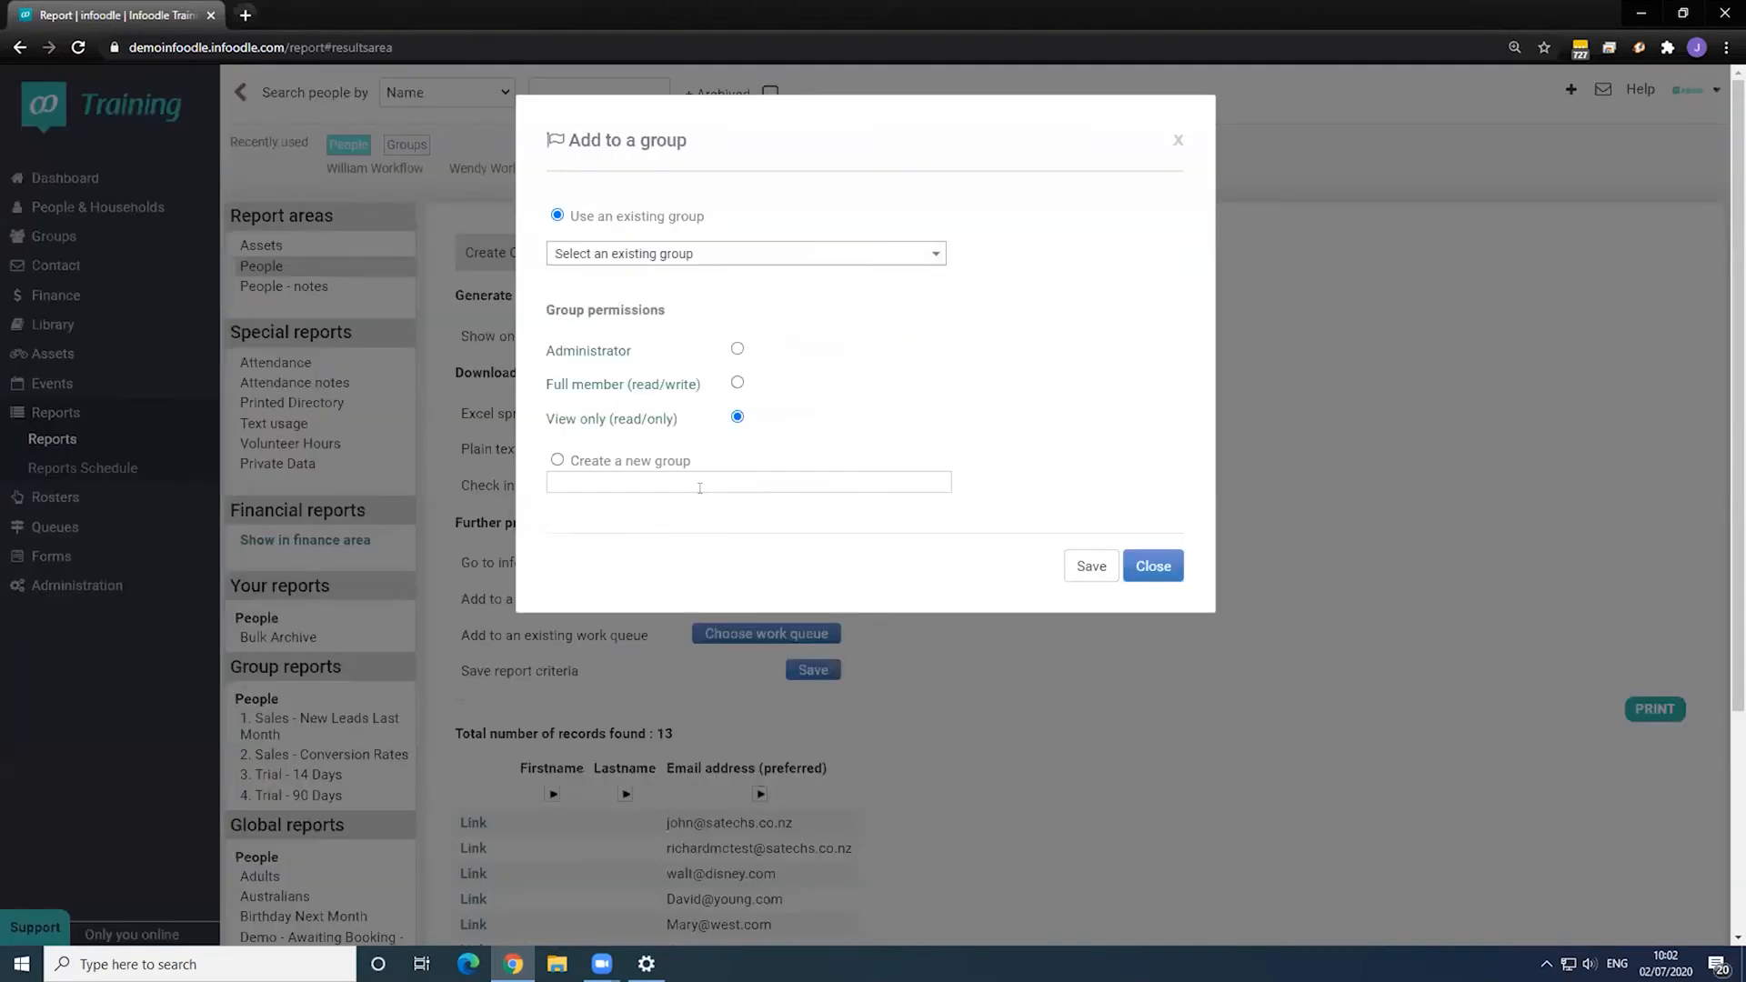
# - Choose the existing Bulk Archive group and save the 13 results into it
pyautogui.click(616, 258)
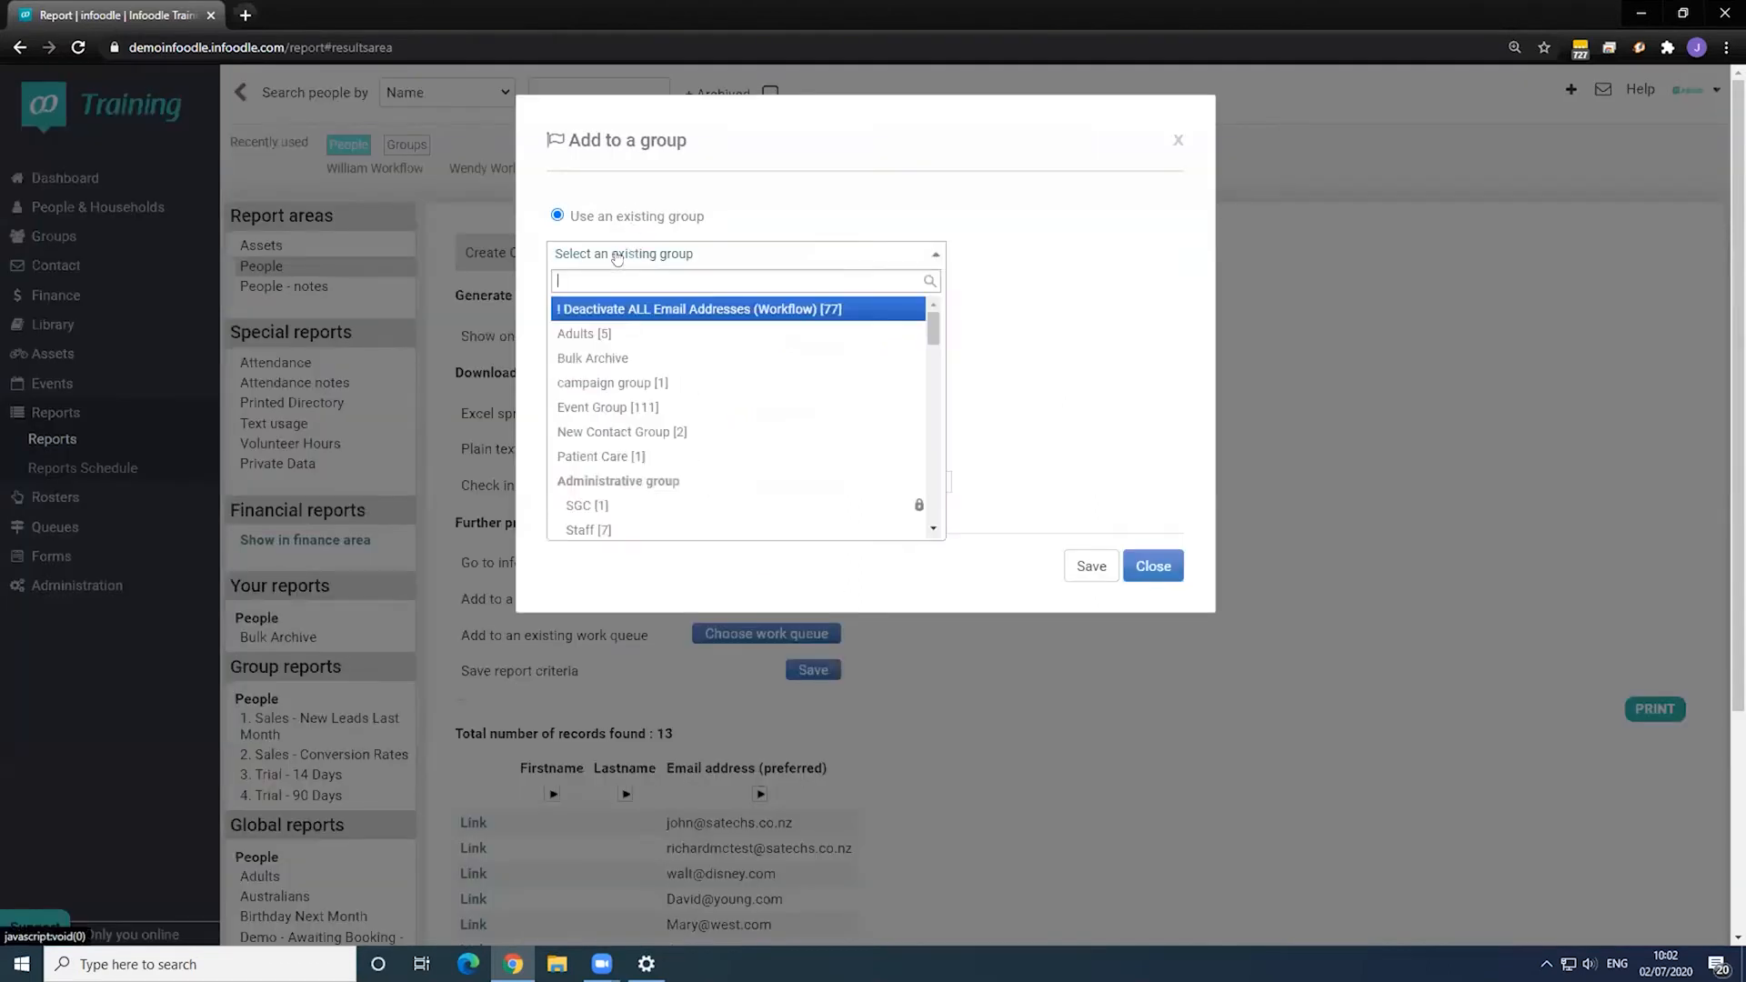
pyautogui.click(616, 359)
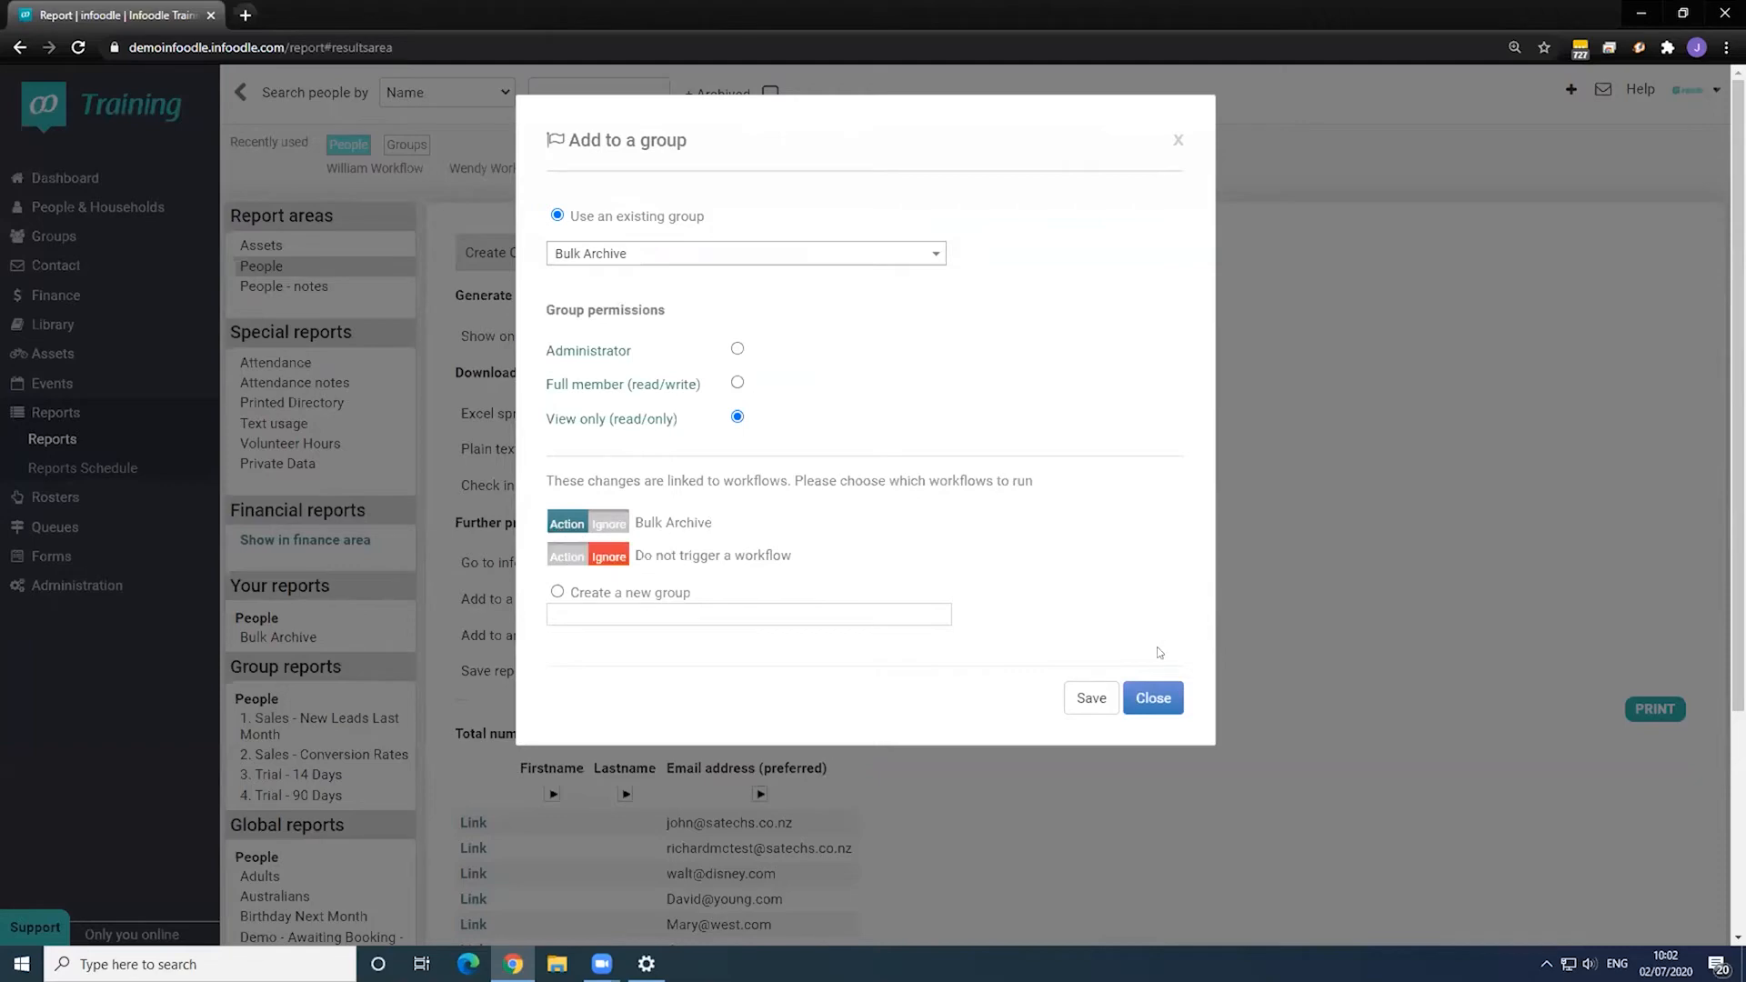
pyautogui.click(1092, 697)
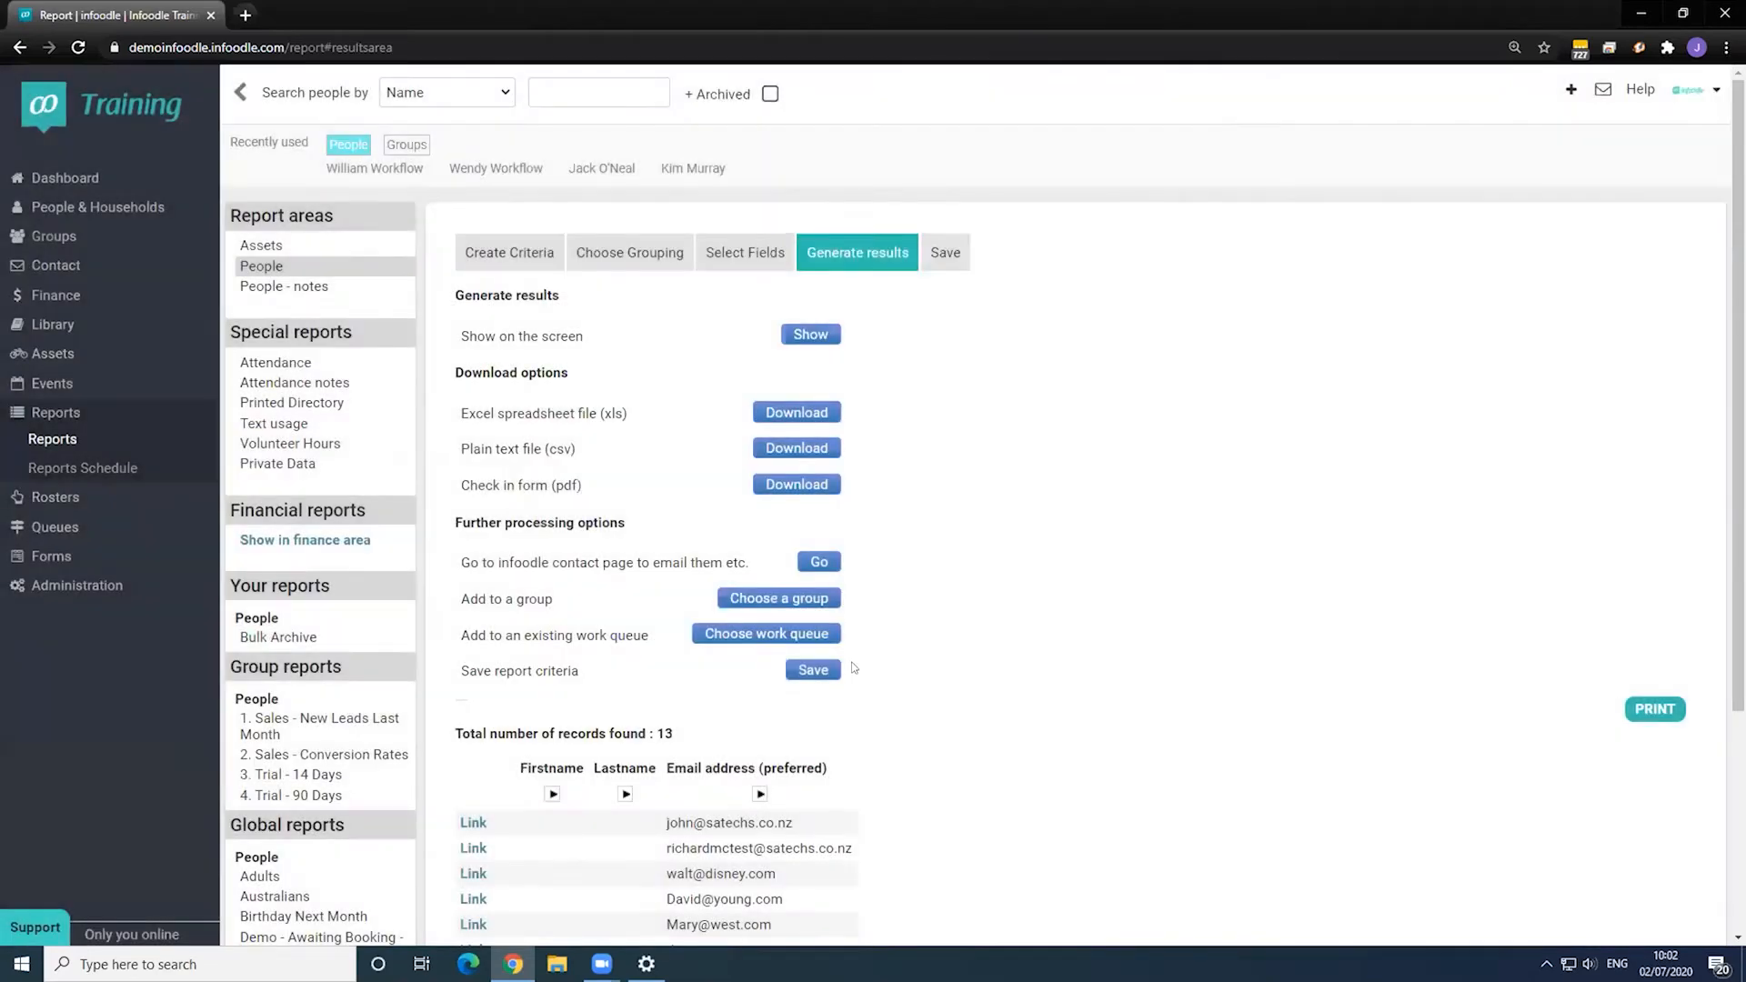
# - Open a listed person's record and check its Involvement details show Archived as Yes
pyautogui.scroll(-3, 782, 711)
pyautogui.click(472, 593)
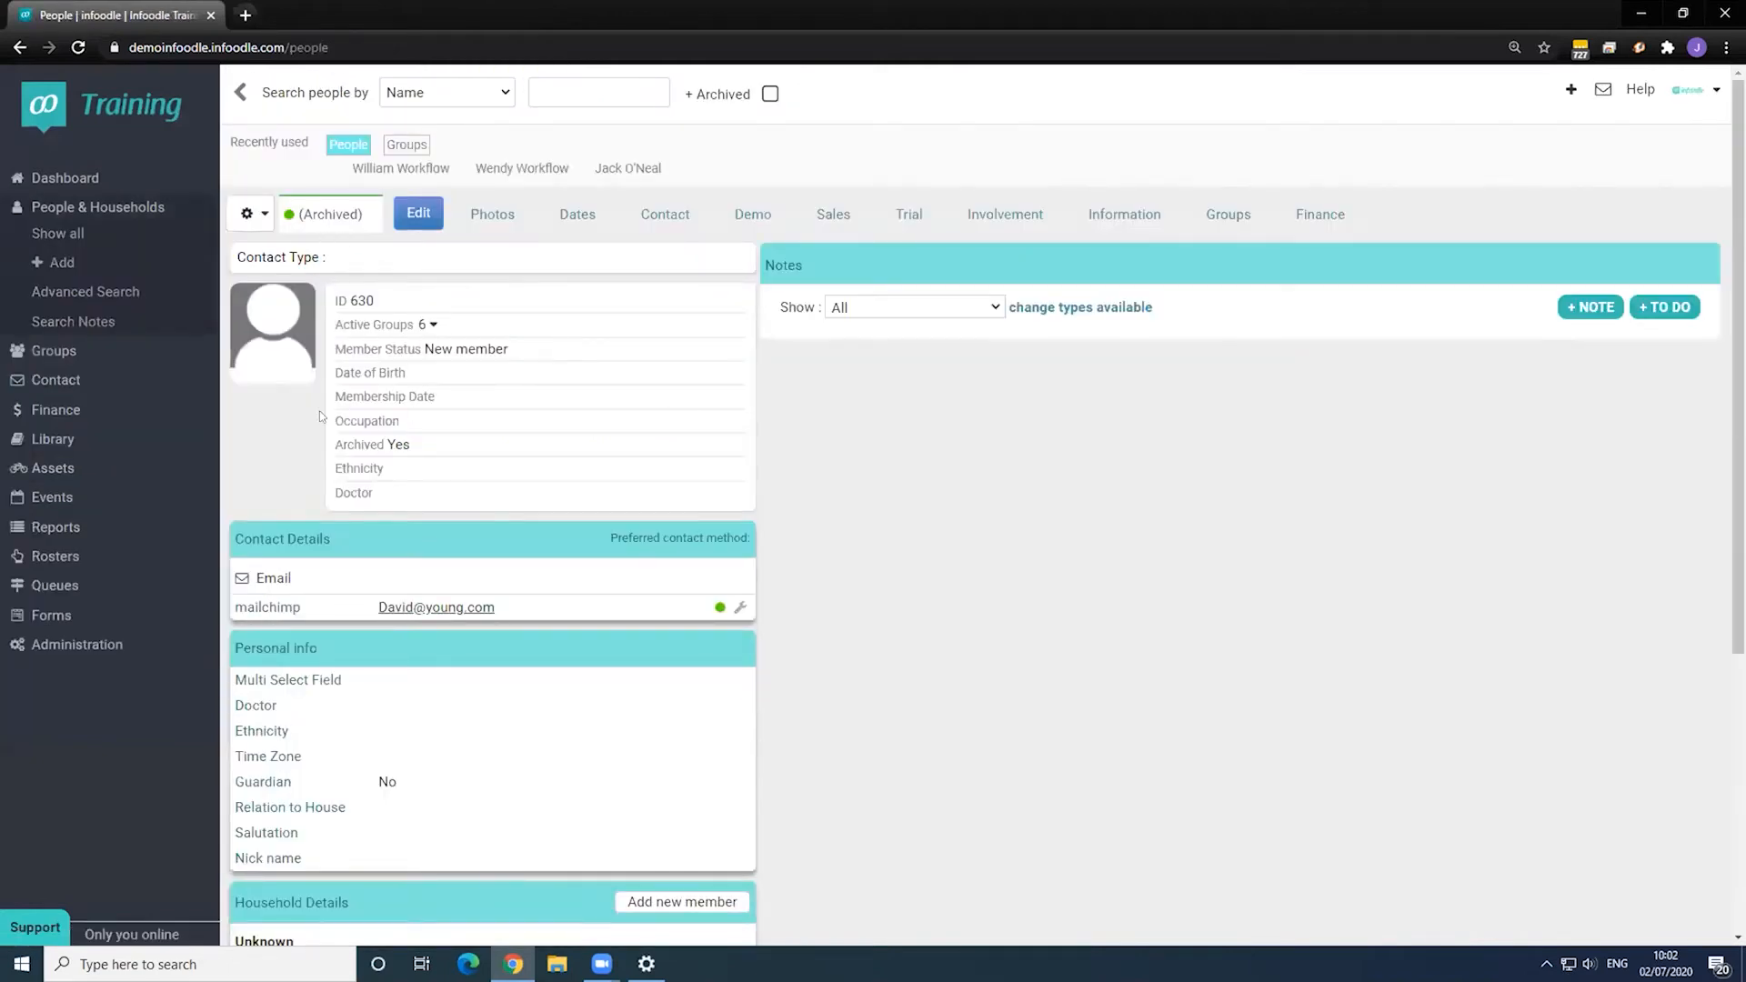
pyautogui.click(989, 223)
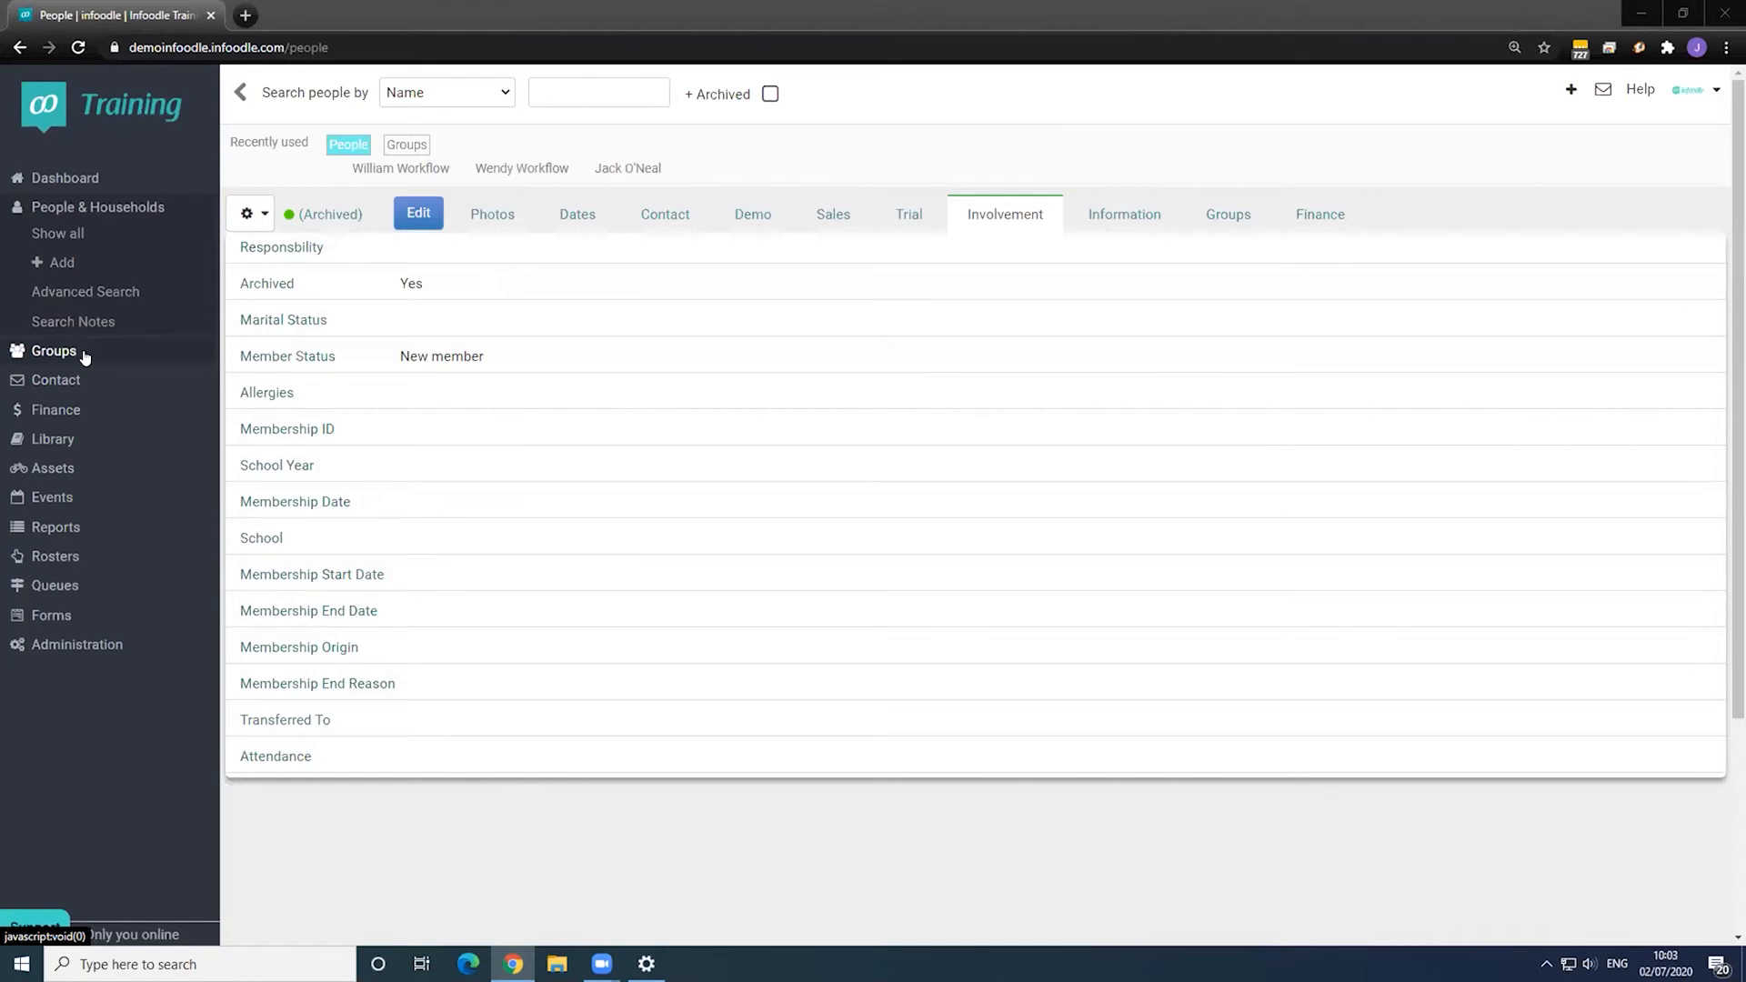
pyautogui.click(122, 645)
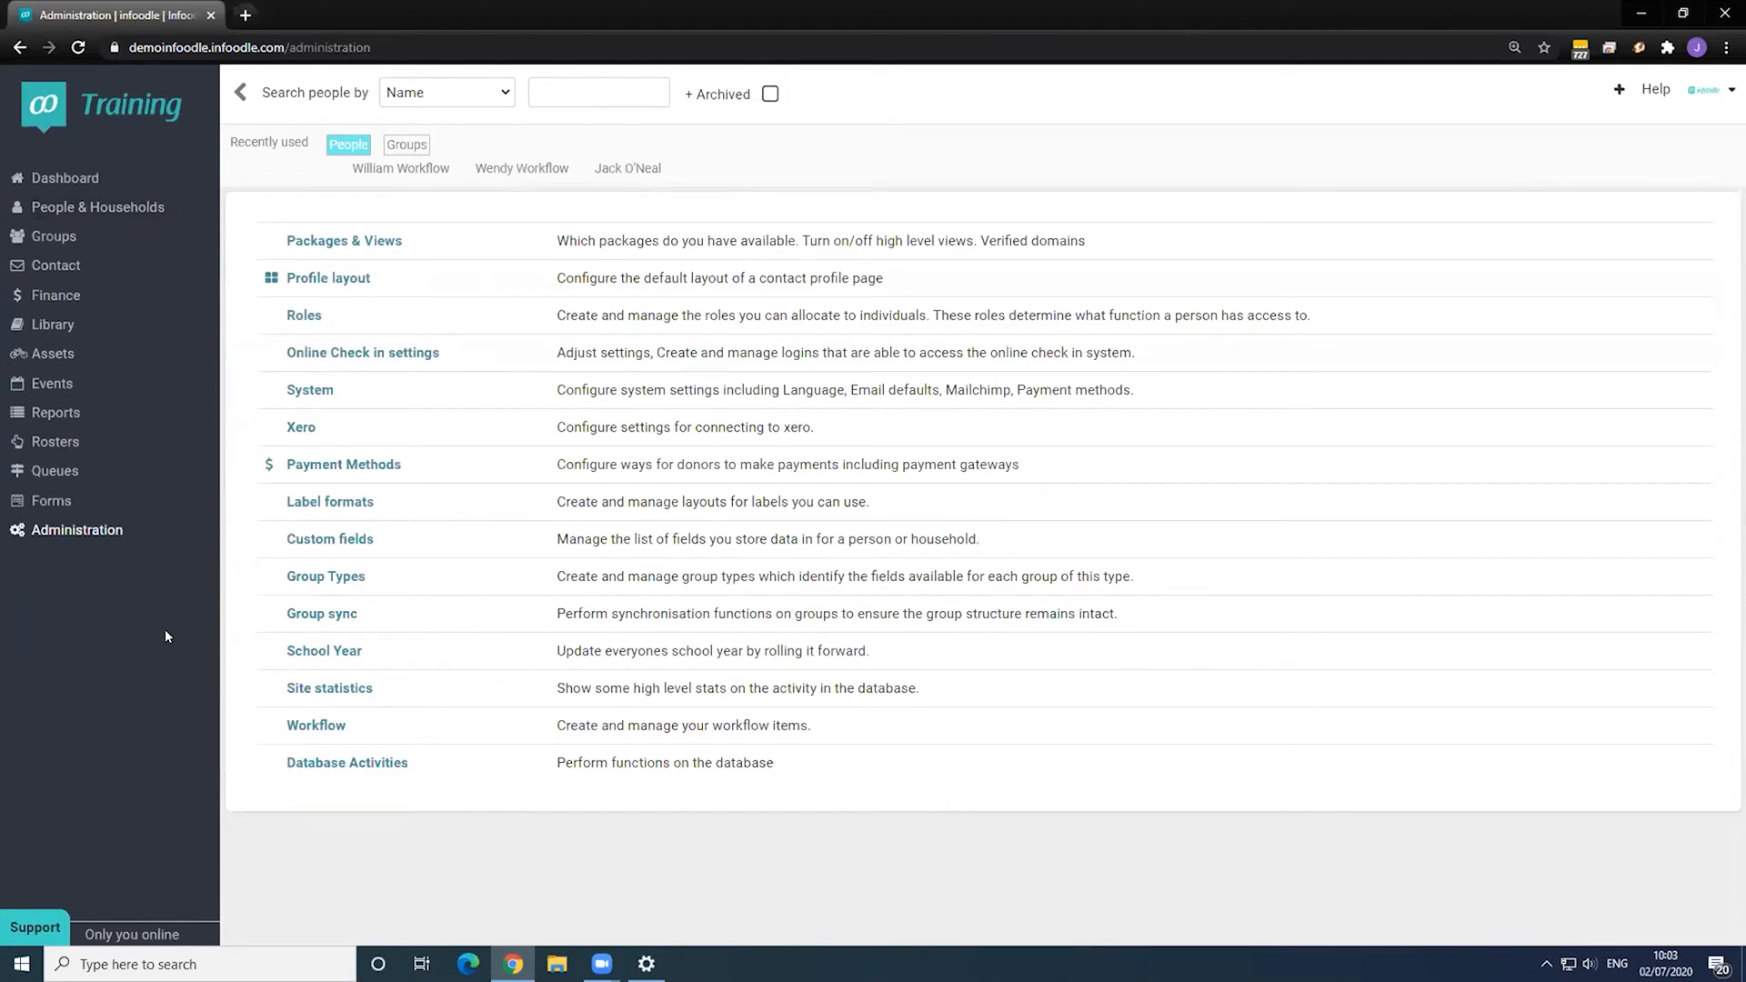
# - Start a new People report filtered on a Member Status value
pyautogui.click(71, 415)
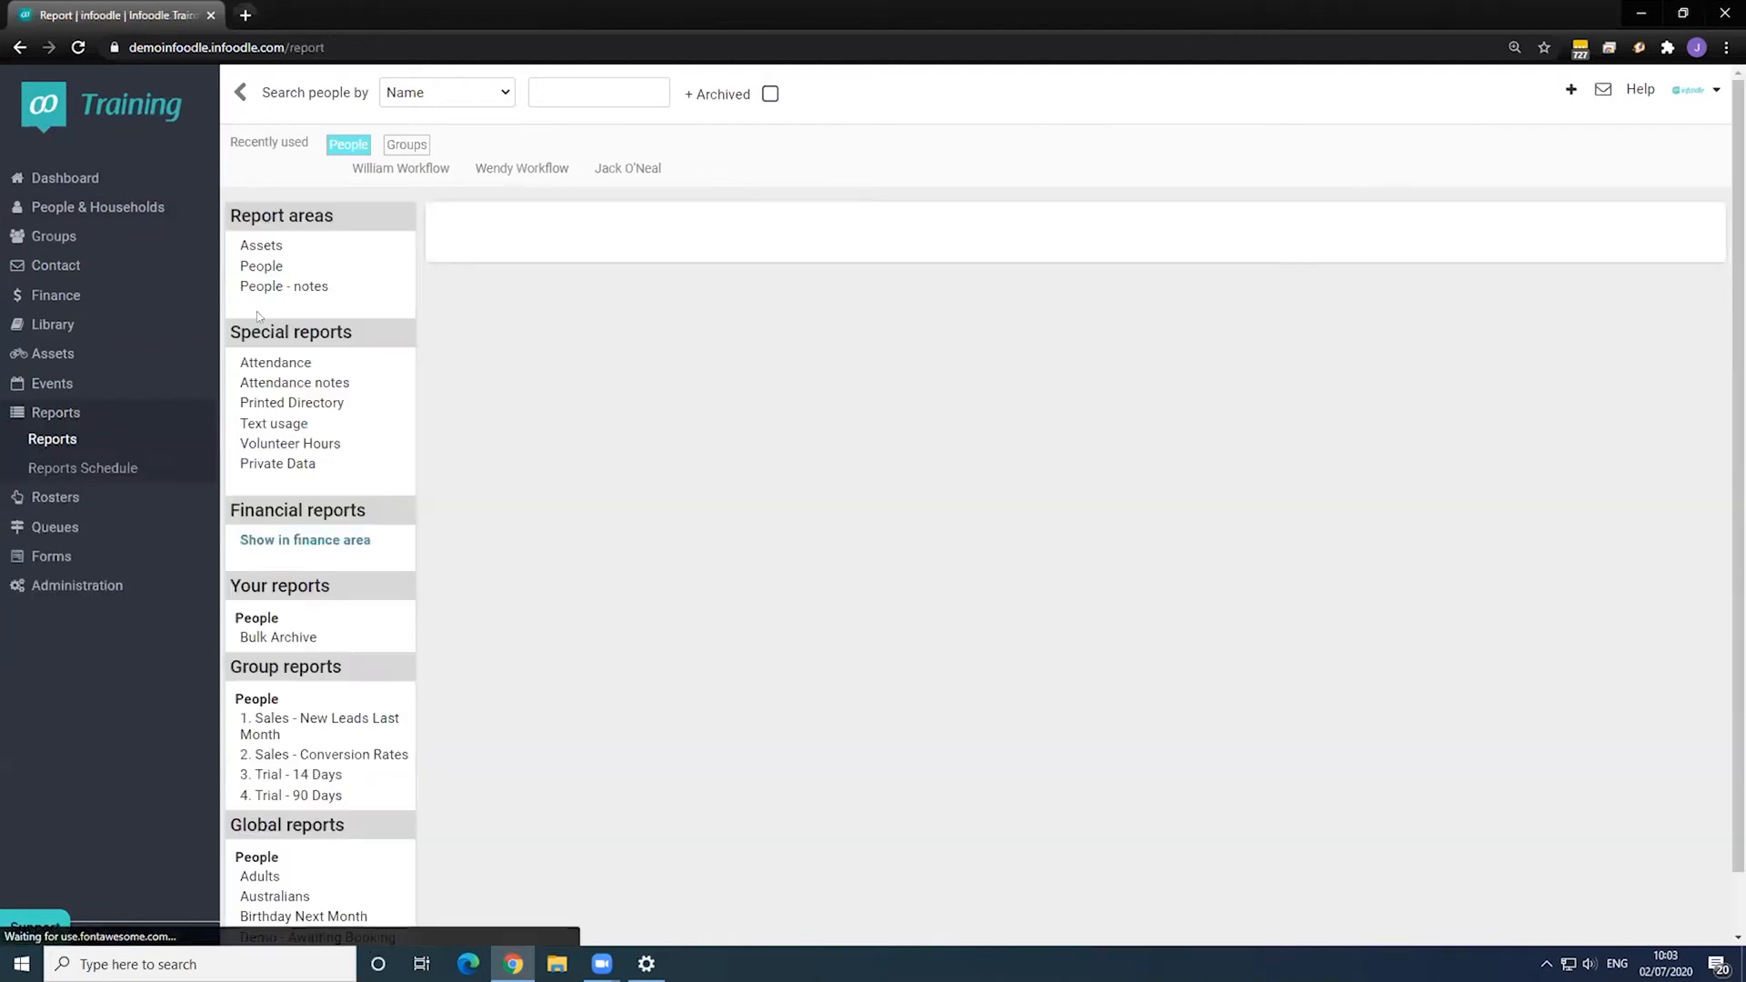
pyautogui.click(261, 267)
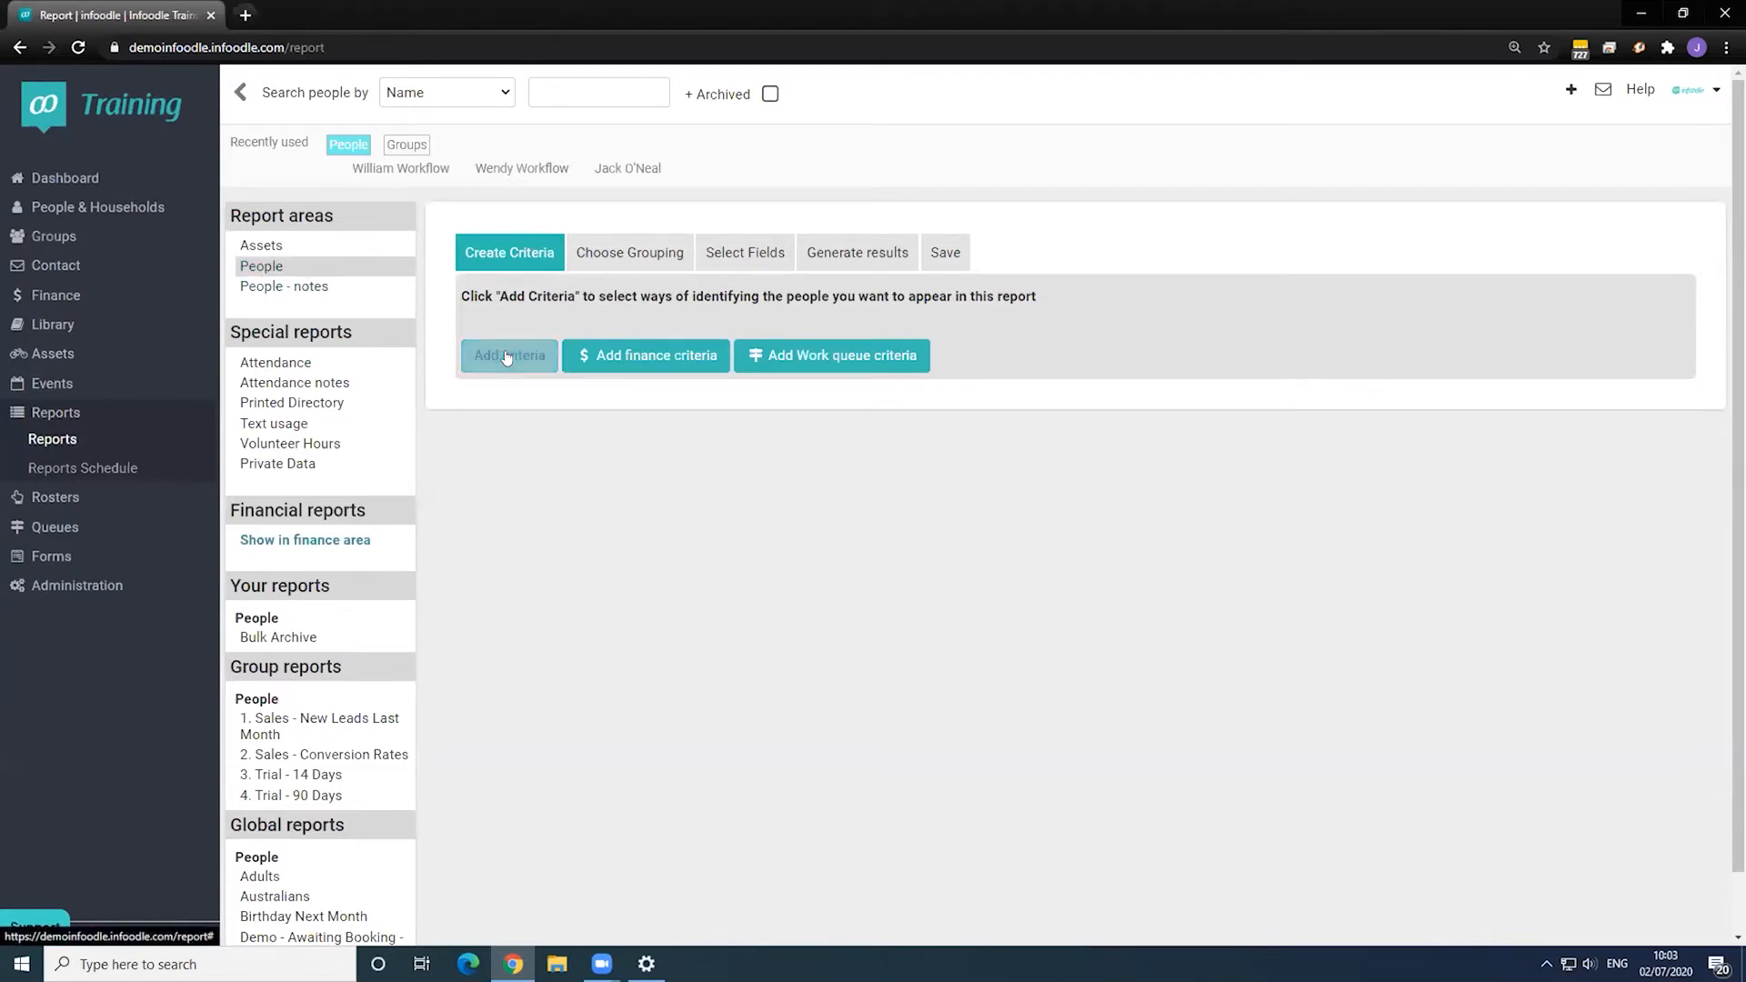
pyautogui.click(507, 357)
pyautogui.click(586, 347)
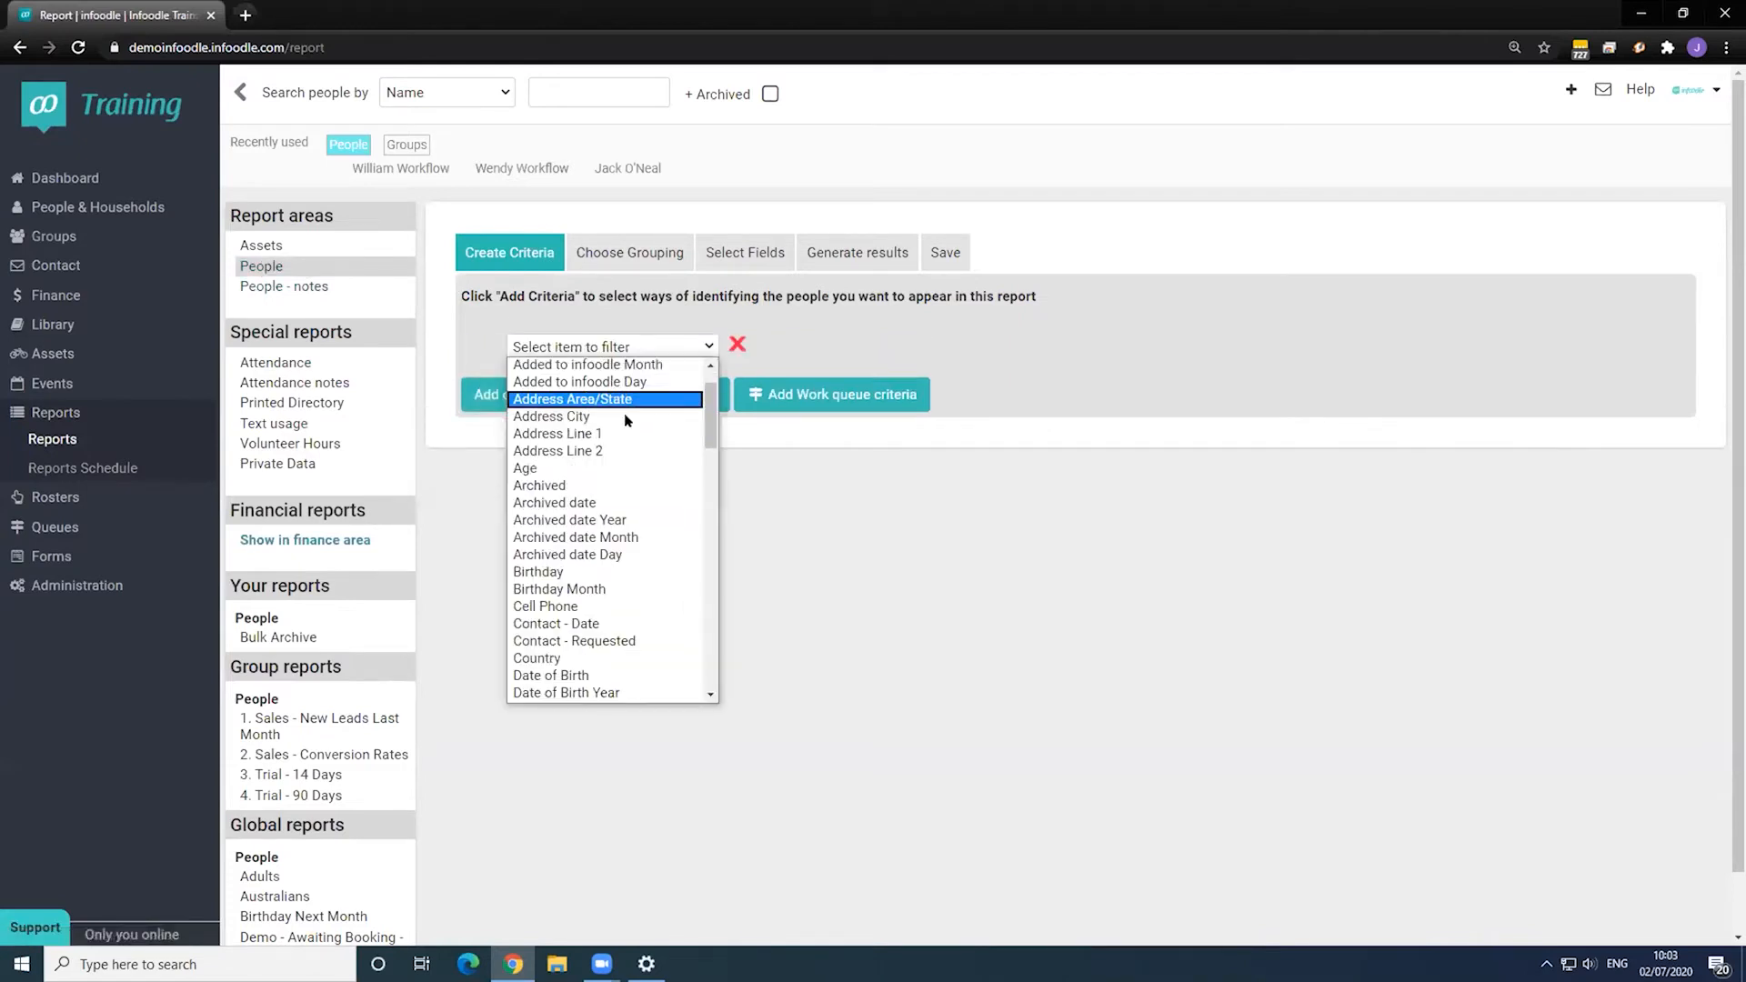
pyautogui.scroll(-15, 628, 420)
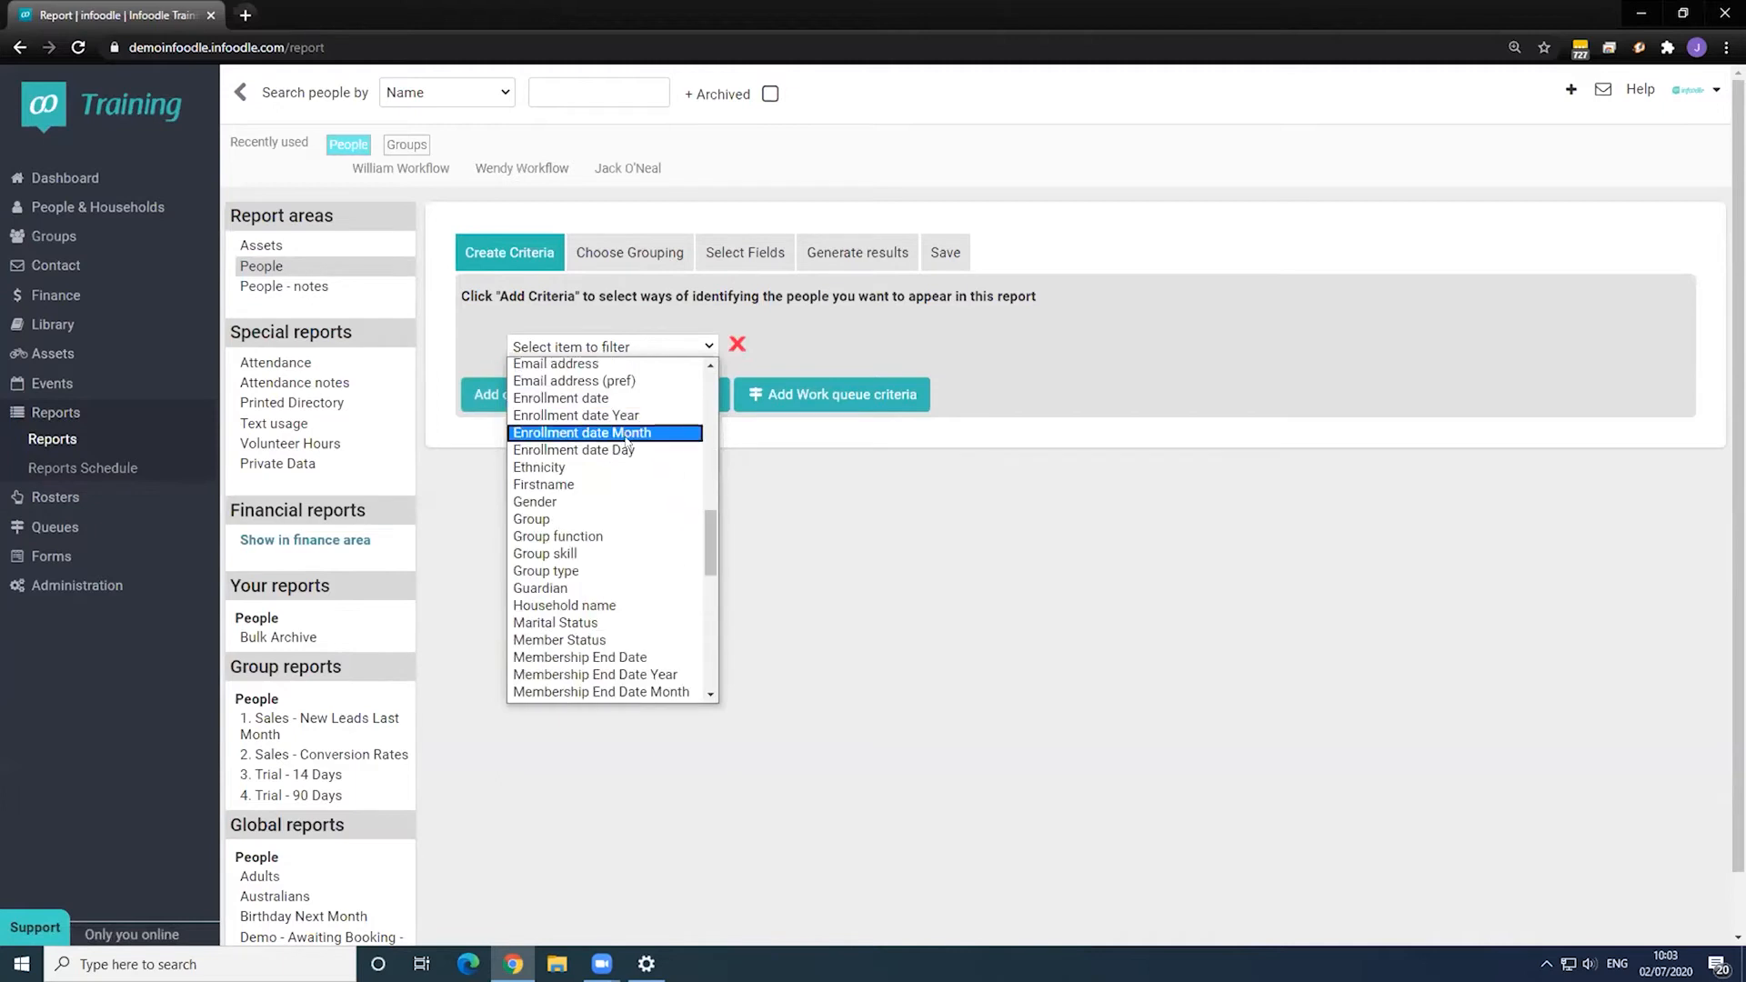
pyautogui.scroll(-4, 627, 443)
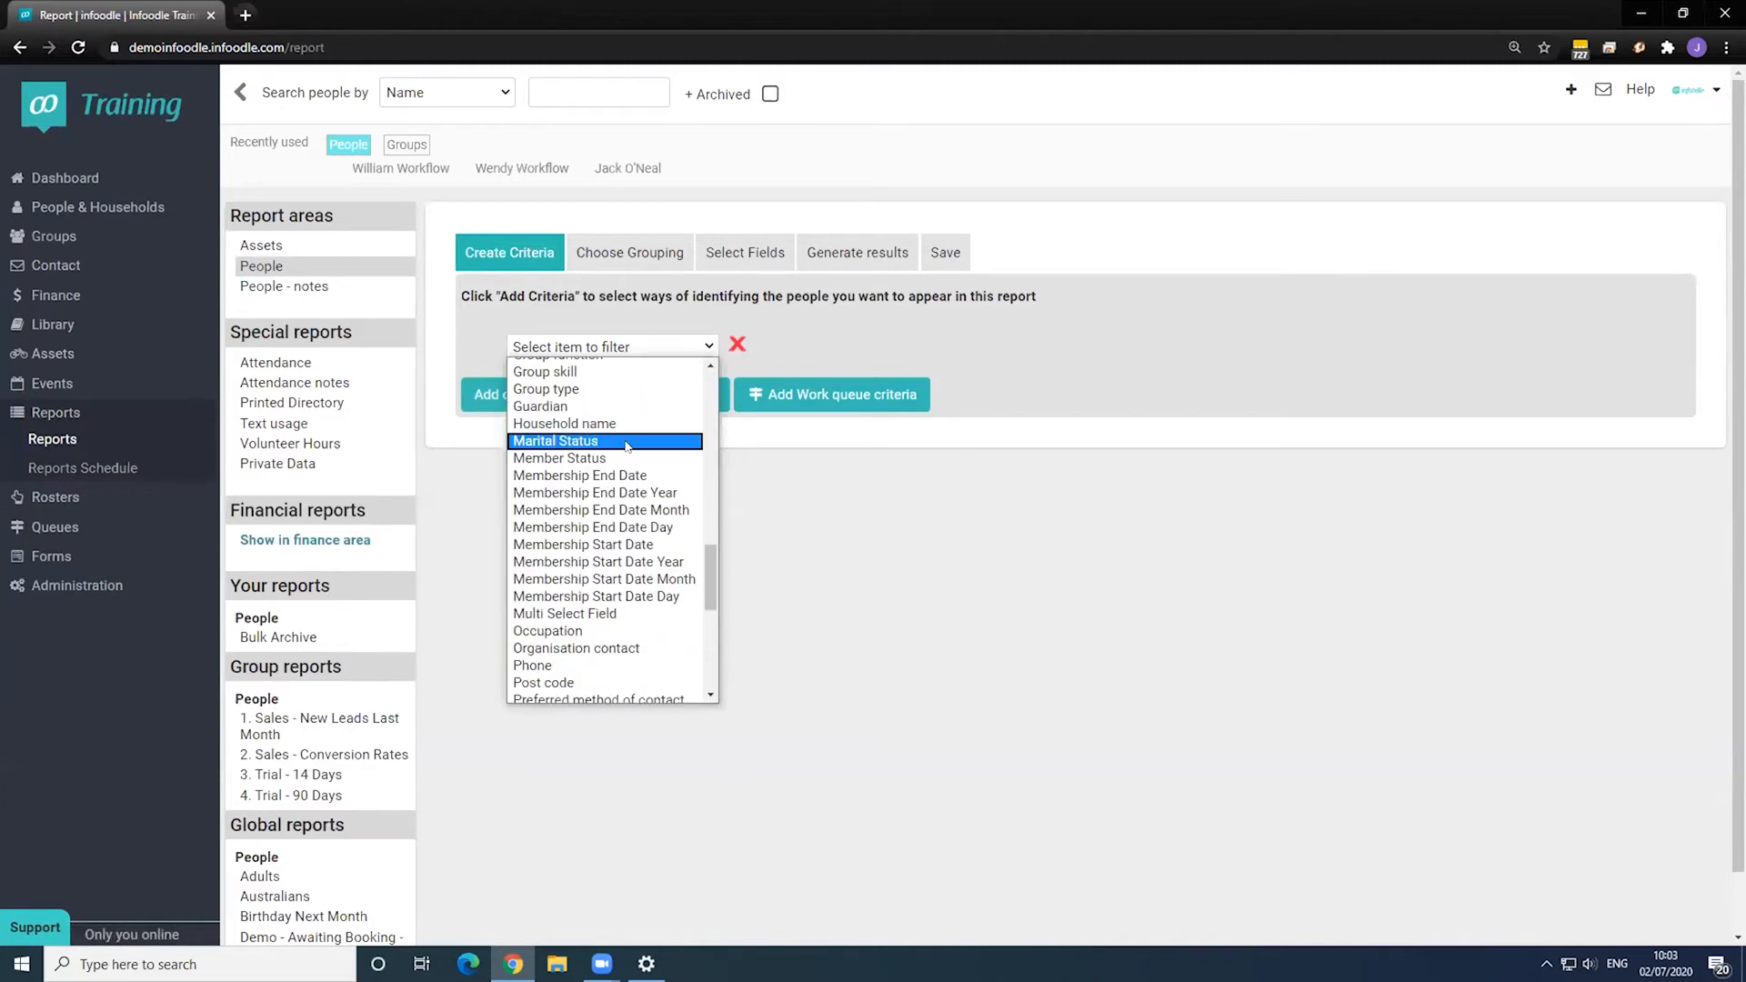
pyautogui.click(582, 459)
pyautogui.click(900, 346)
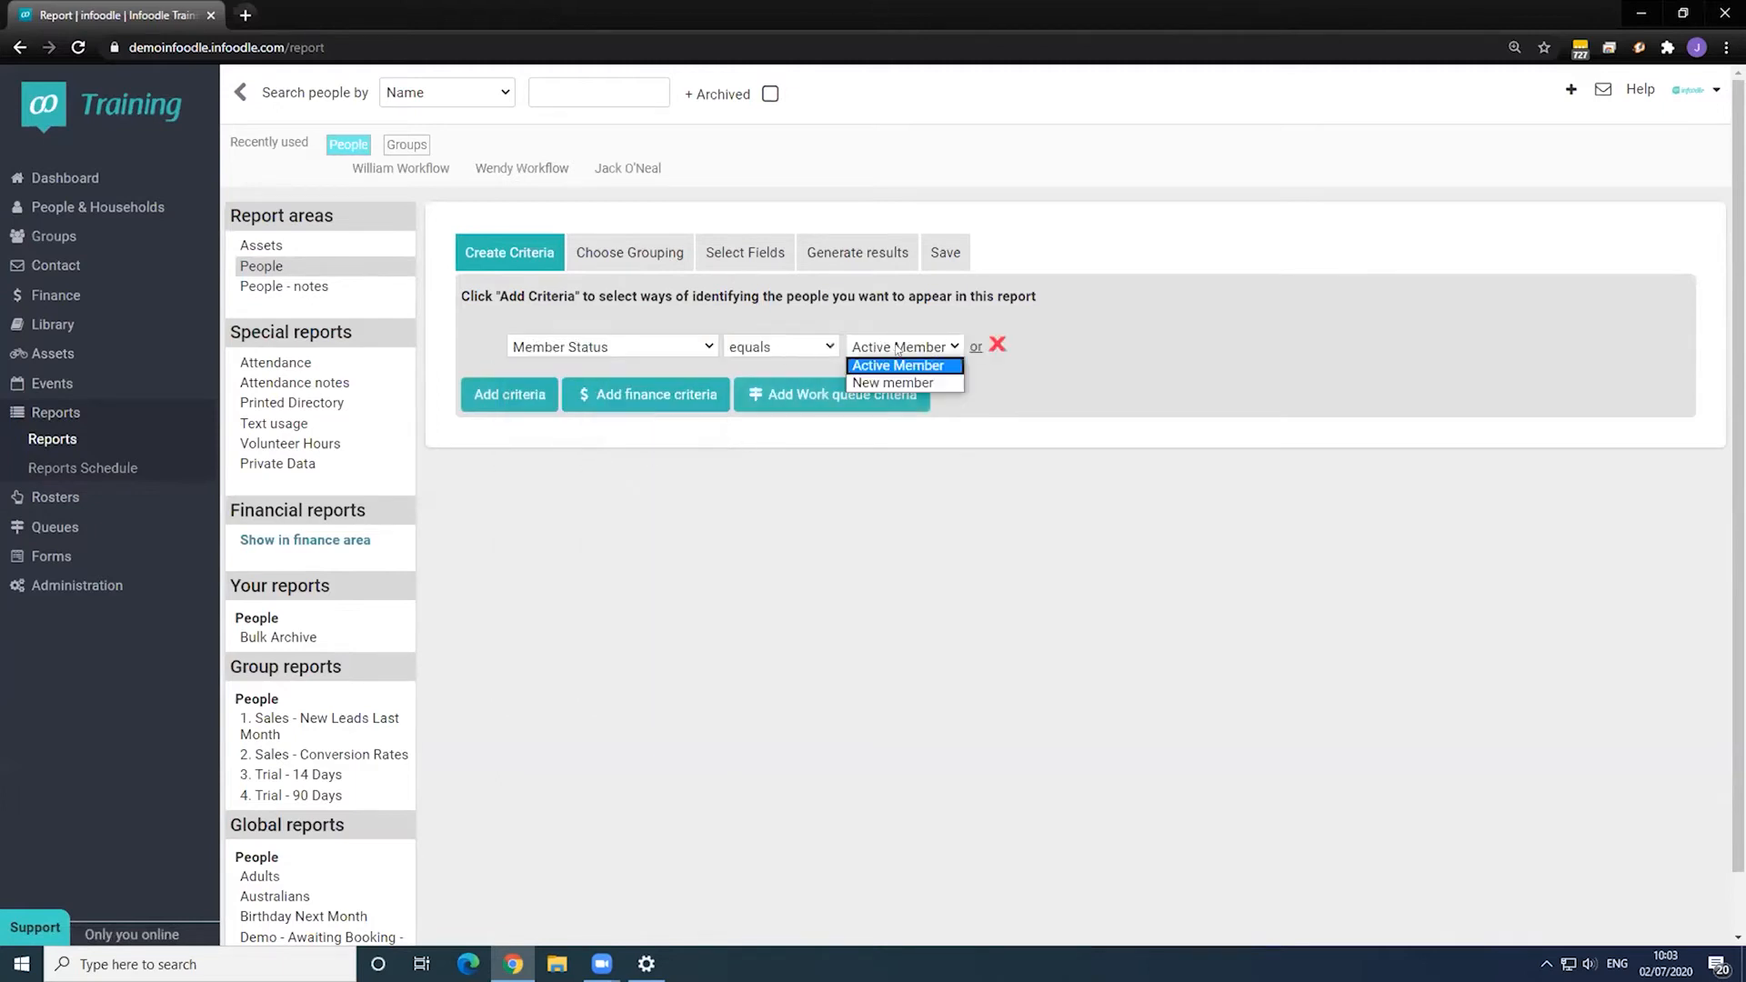
pyautogui.click(898, 383)
# - Clear the default result fields and tick Lastname and Member Status
pyautogui.click(742, 254)
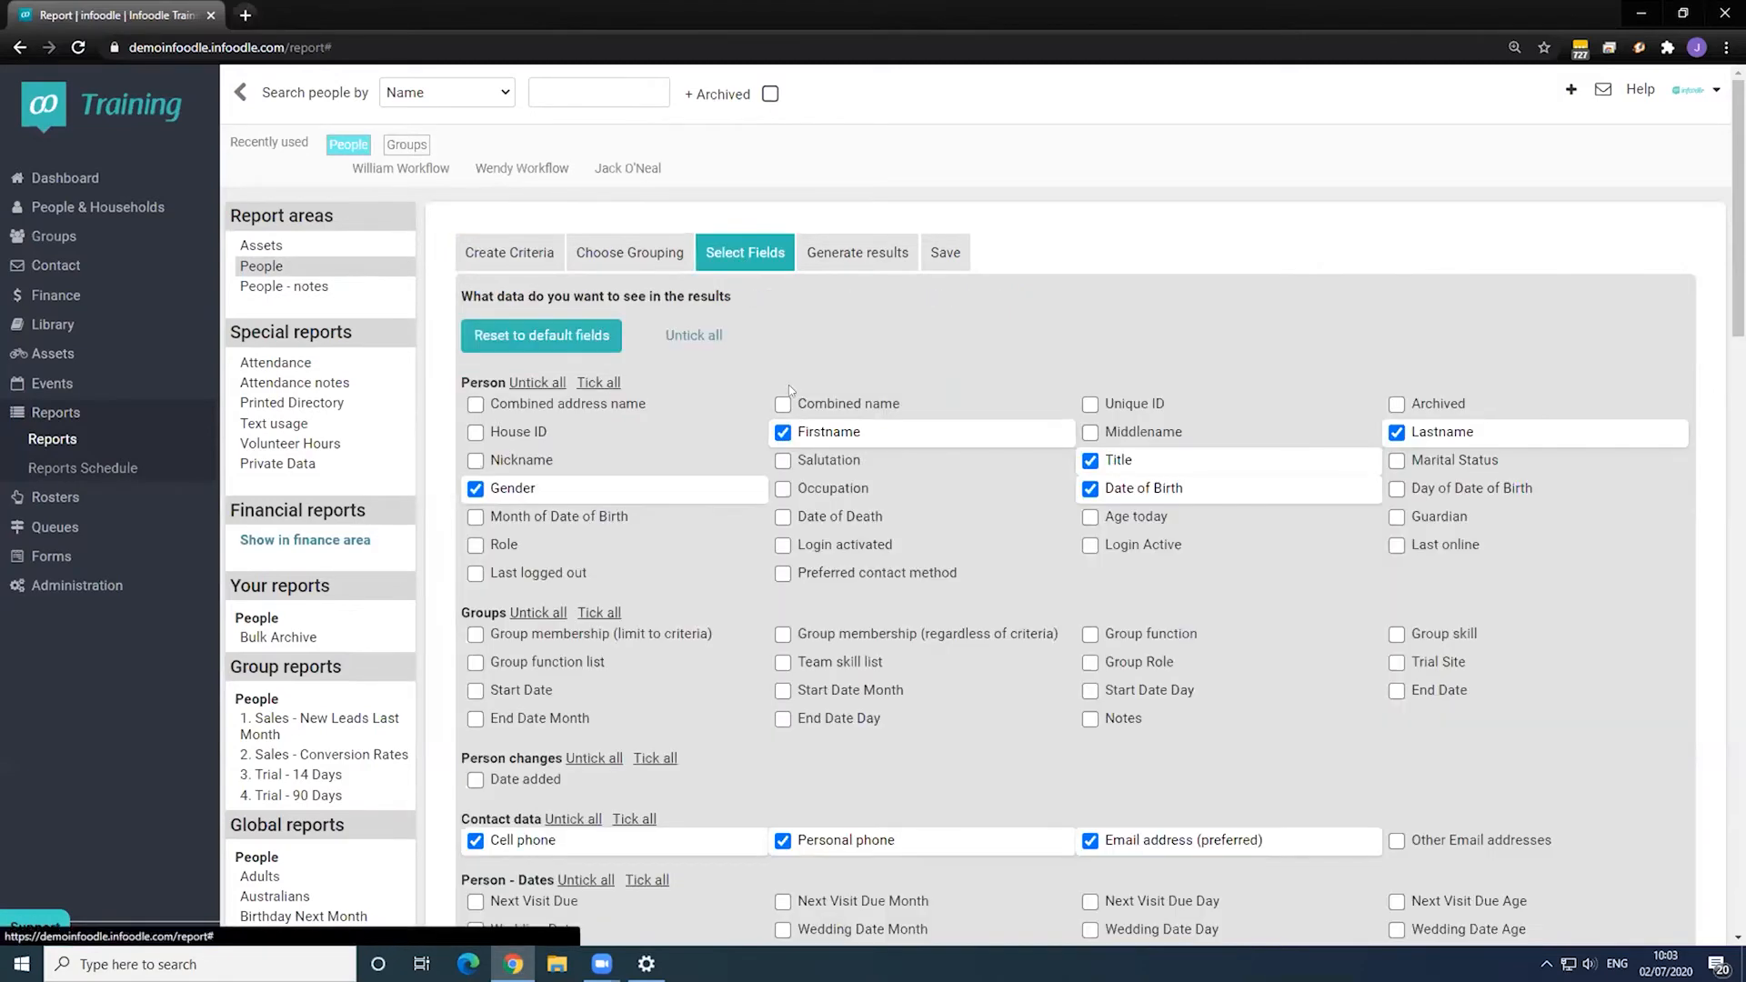
pyautogui.click(708, 342)
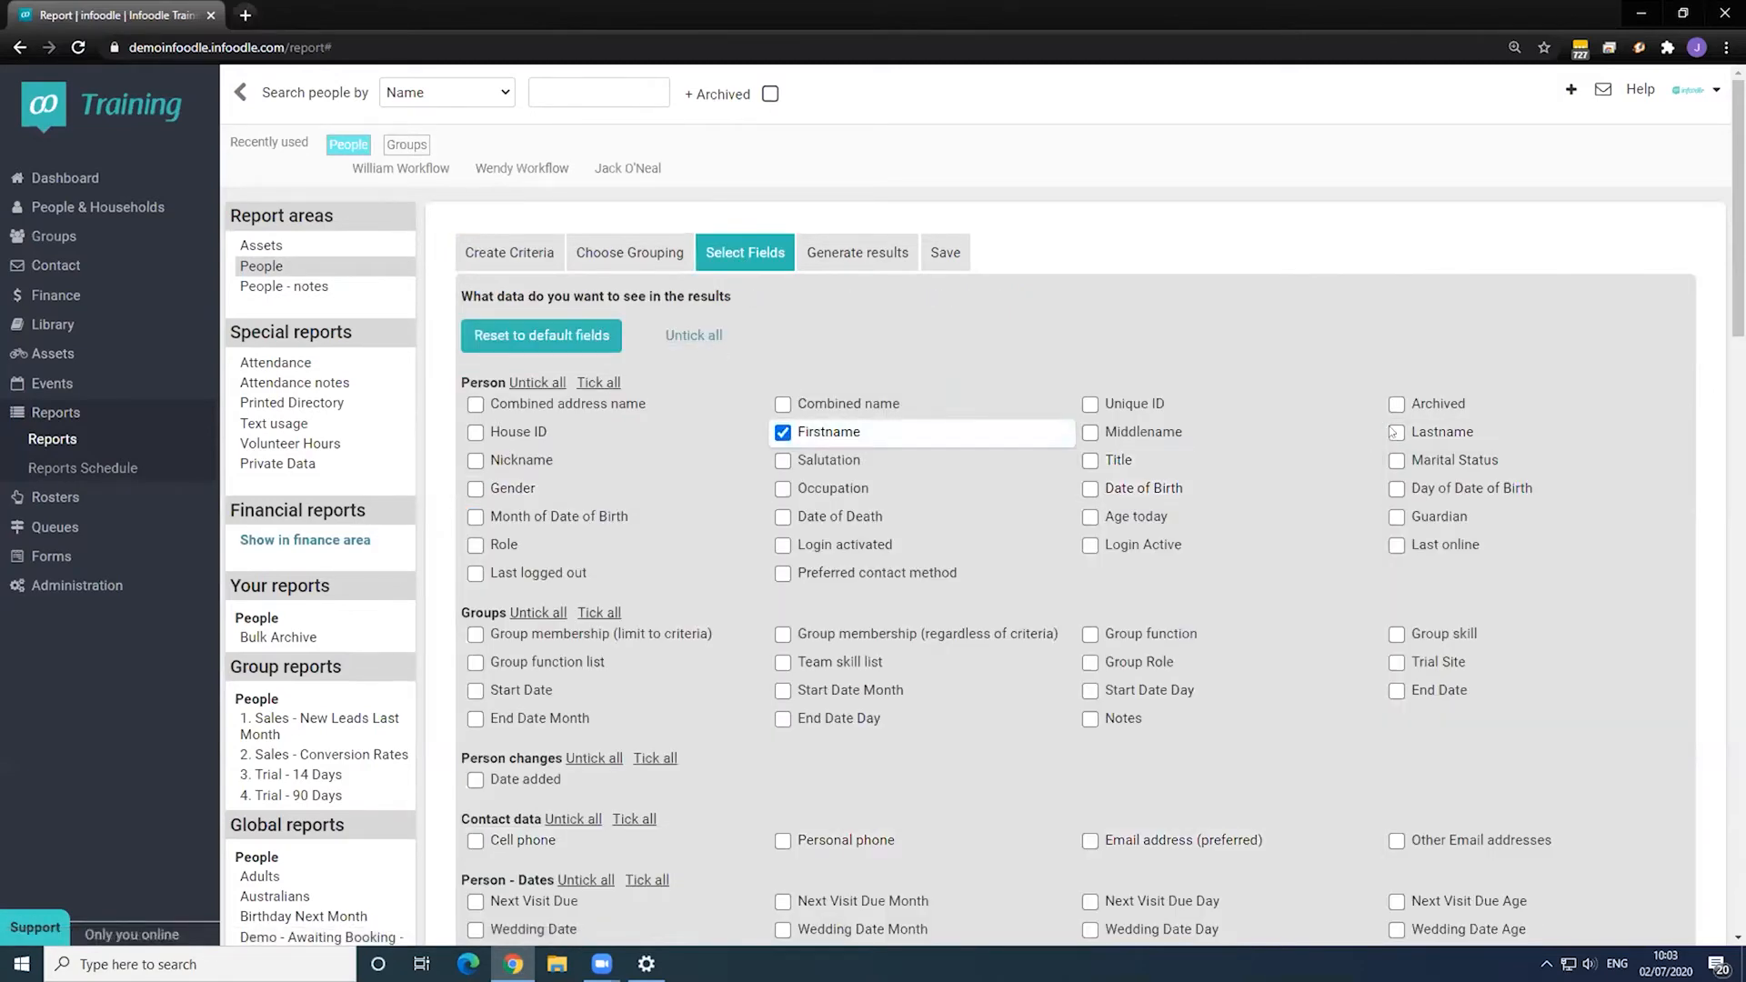
pyautogui.click(1396, 432)
pyautogui.scroll(-4, 1014, 534)
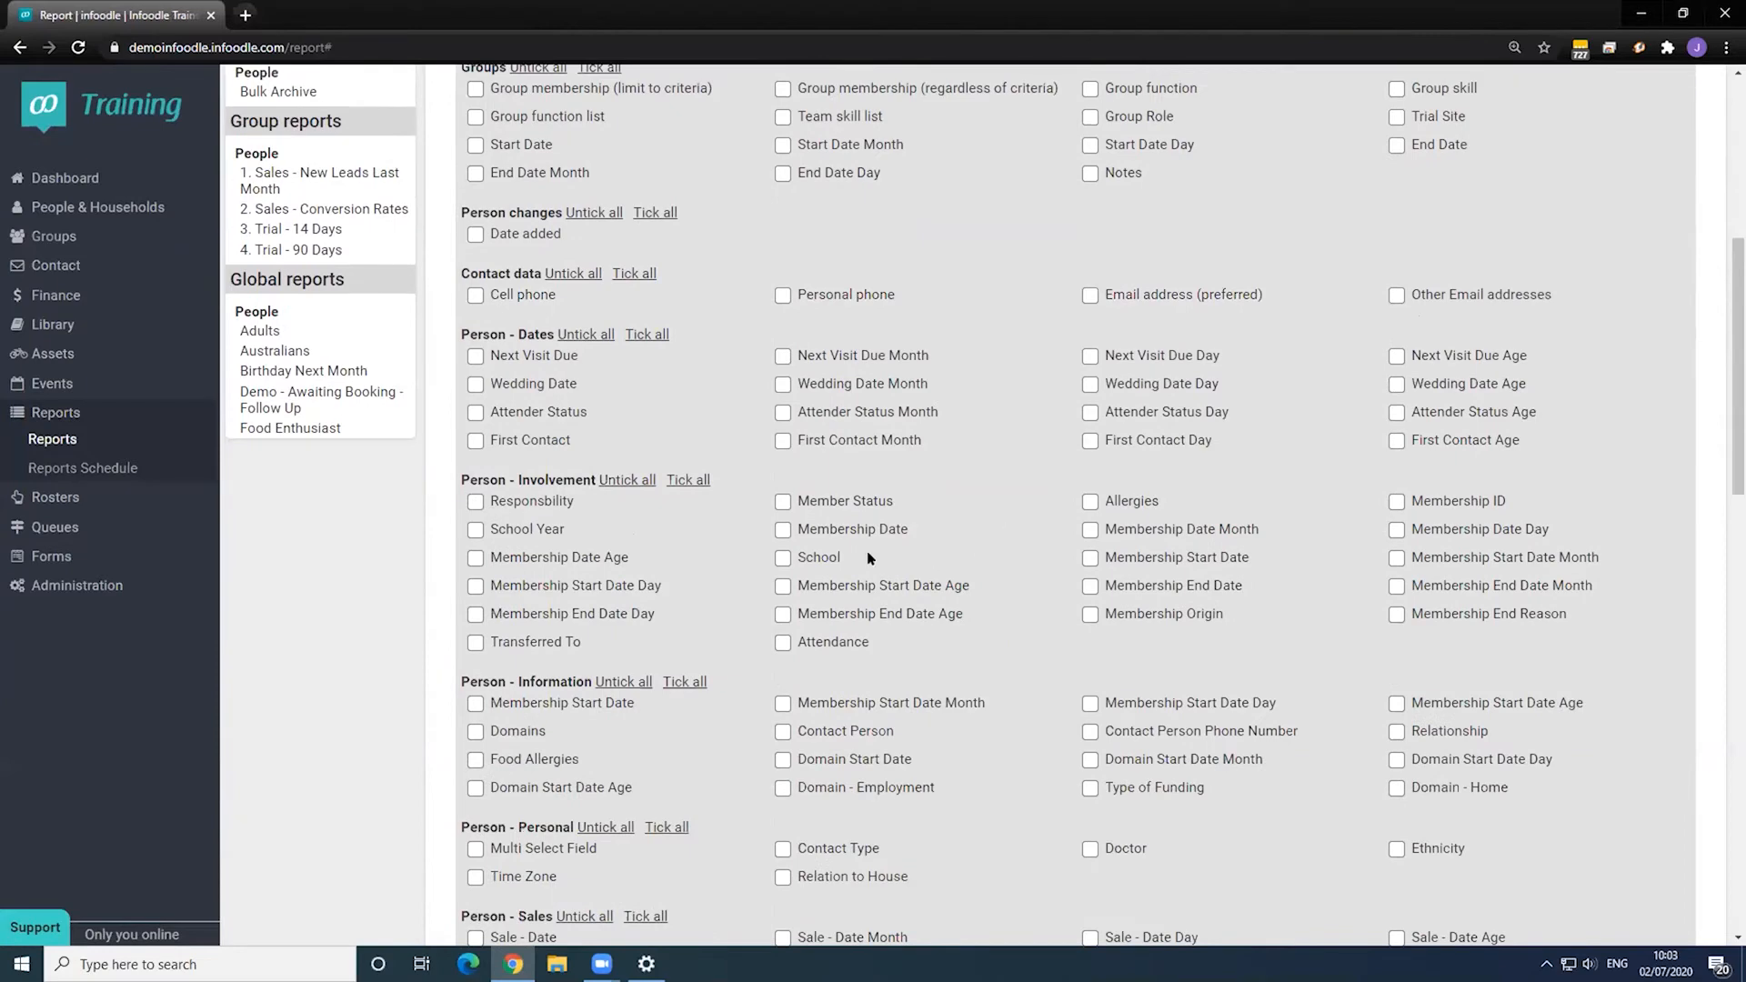
pyautogui.click(782, 501)
pyautogui.scroll(-1, 782, 501)
pyautogui.click(783, 496)
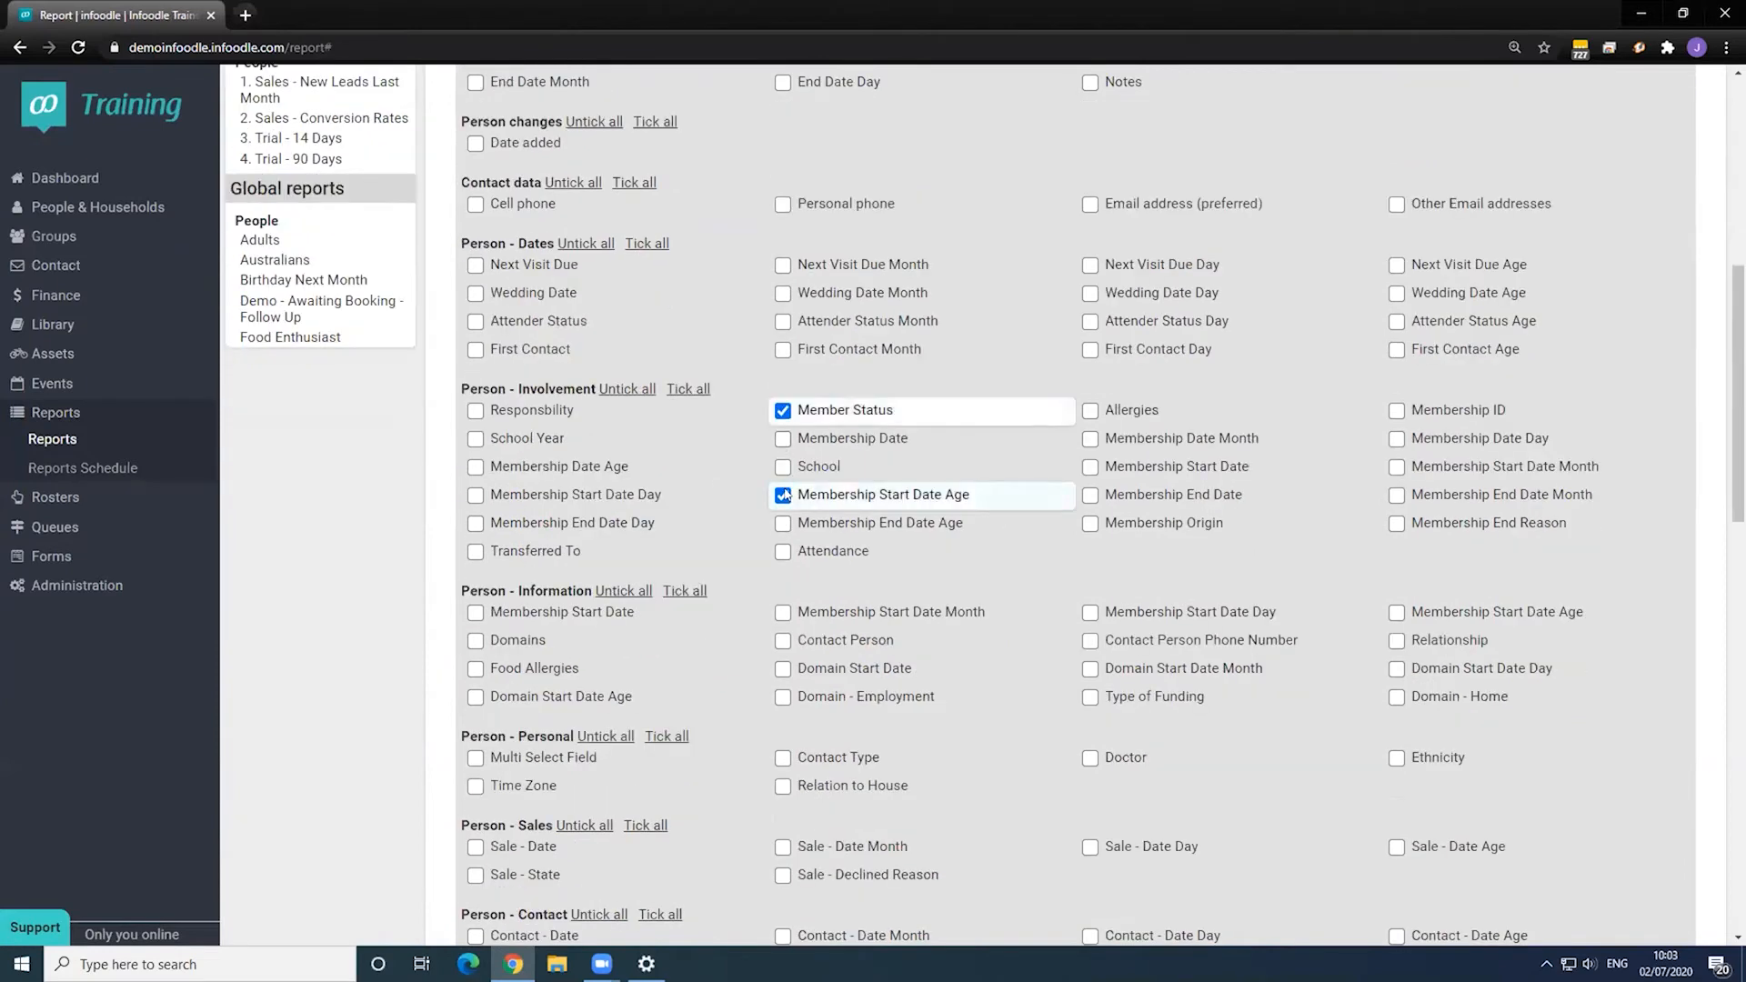
pyautogui.scroll(7, 783, 495)
pyautogui.click(859, 252)
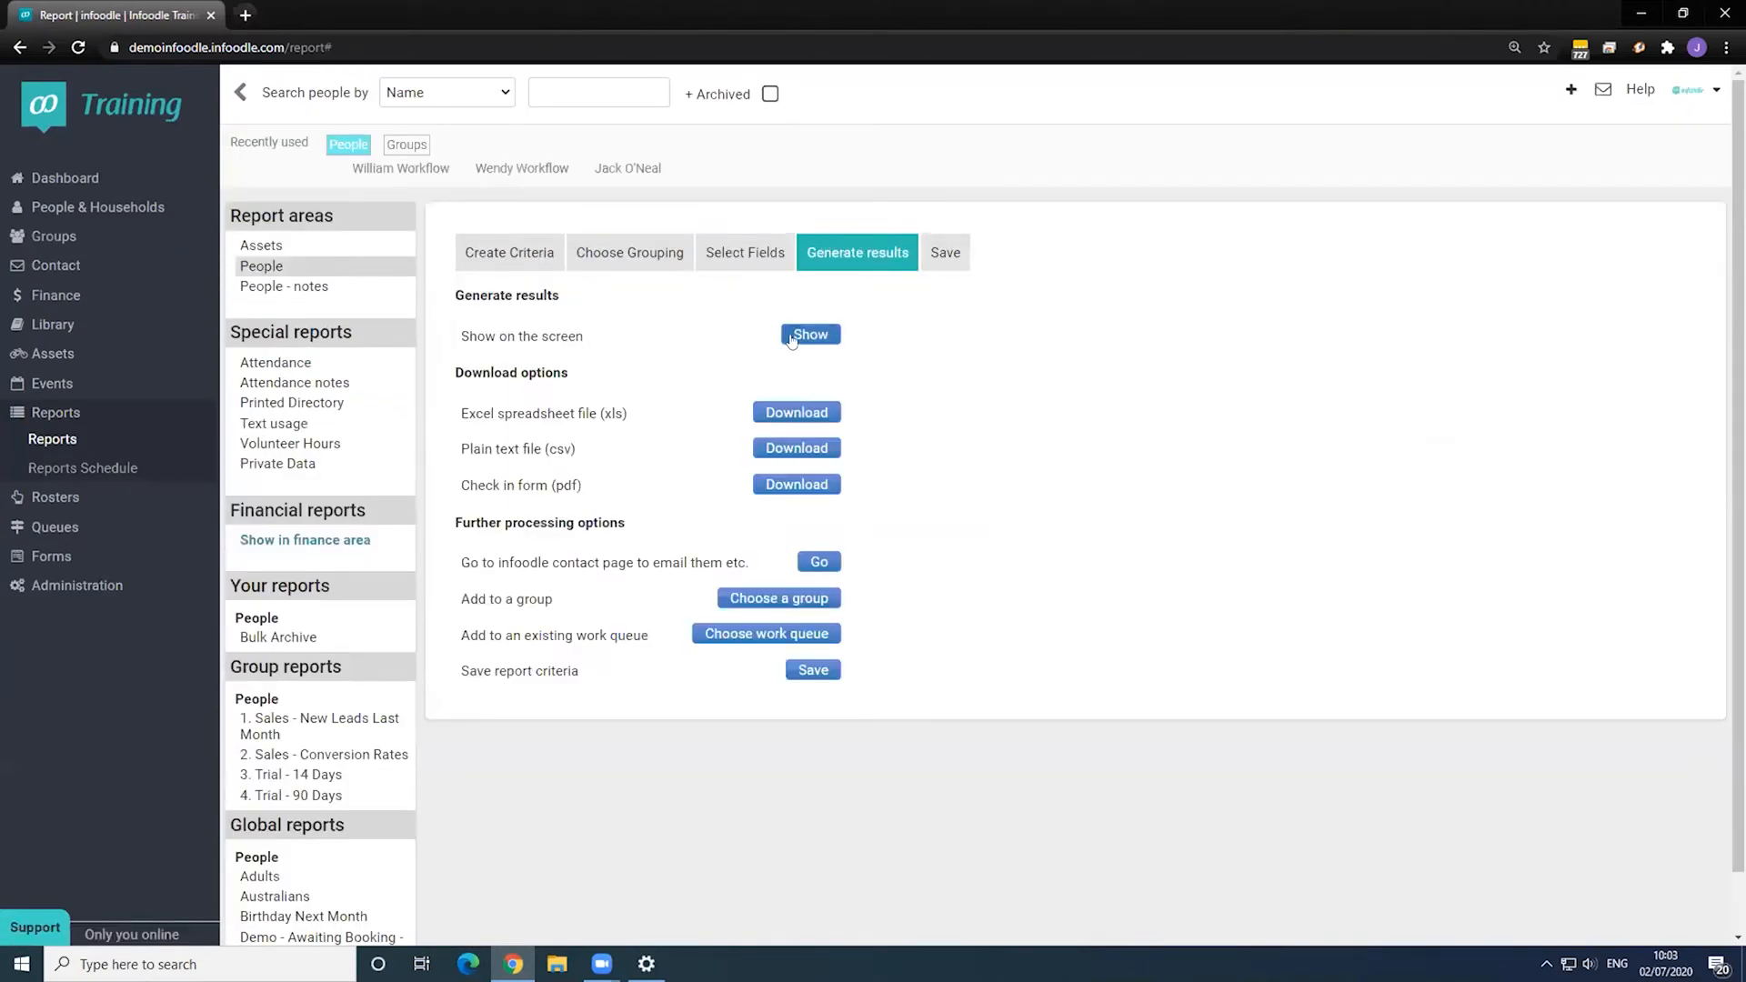
# - Display the 83 matching records on screen
pyautogui.click(808, 335)
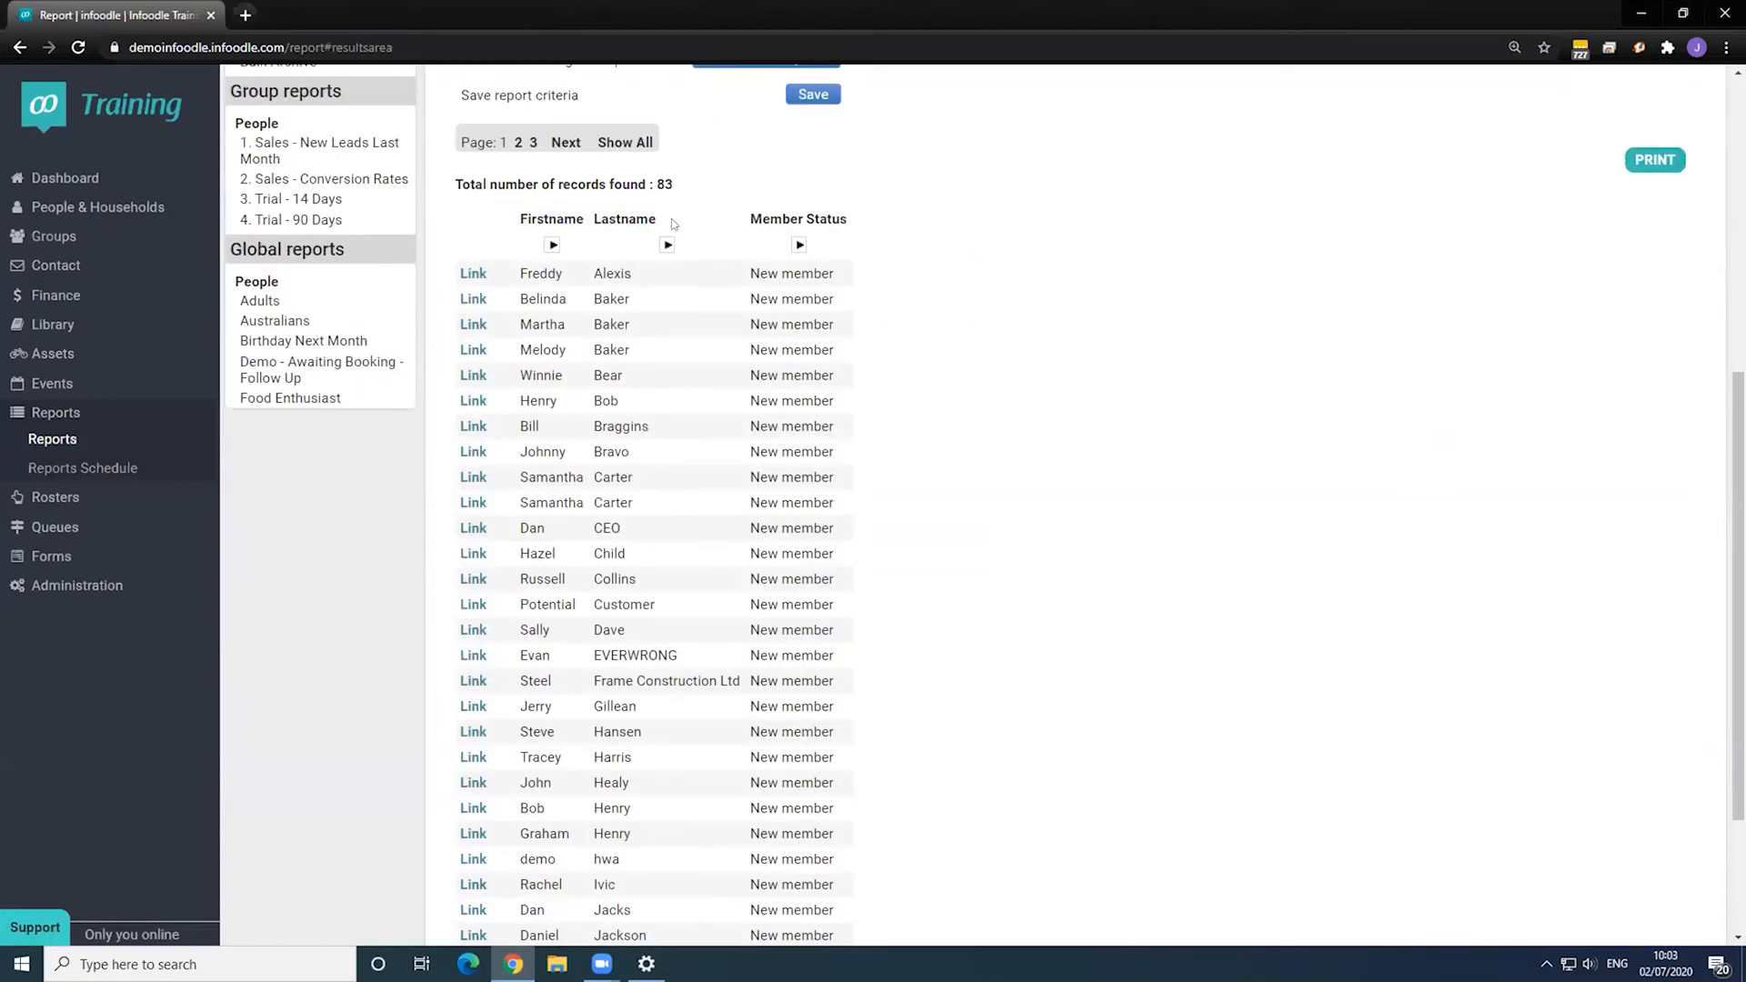
pyautogui.moveTo(655, 185); pyautogui.dragTo(1005, 265)
pyautogui.click(1006, 266)
pyautogui.scroll(4, 795, 400)
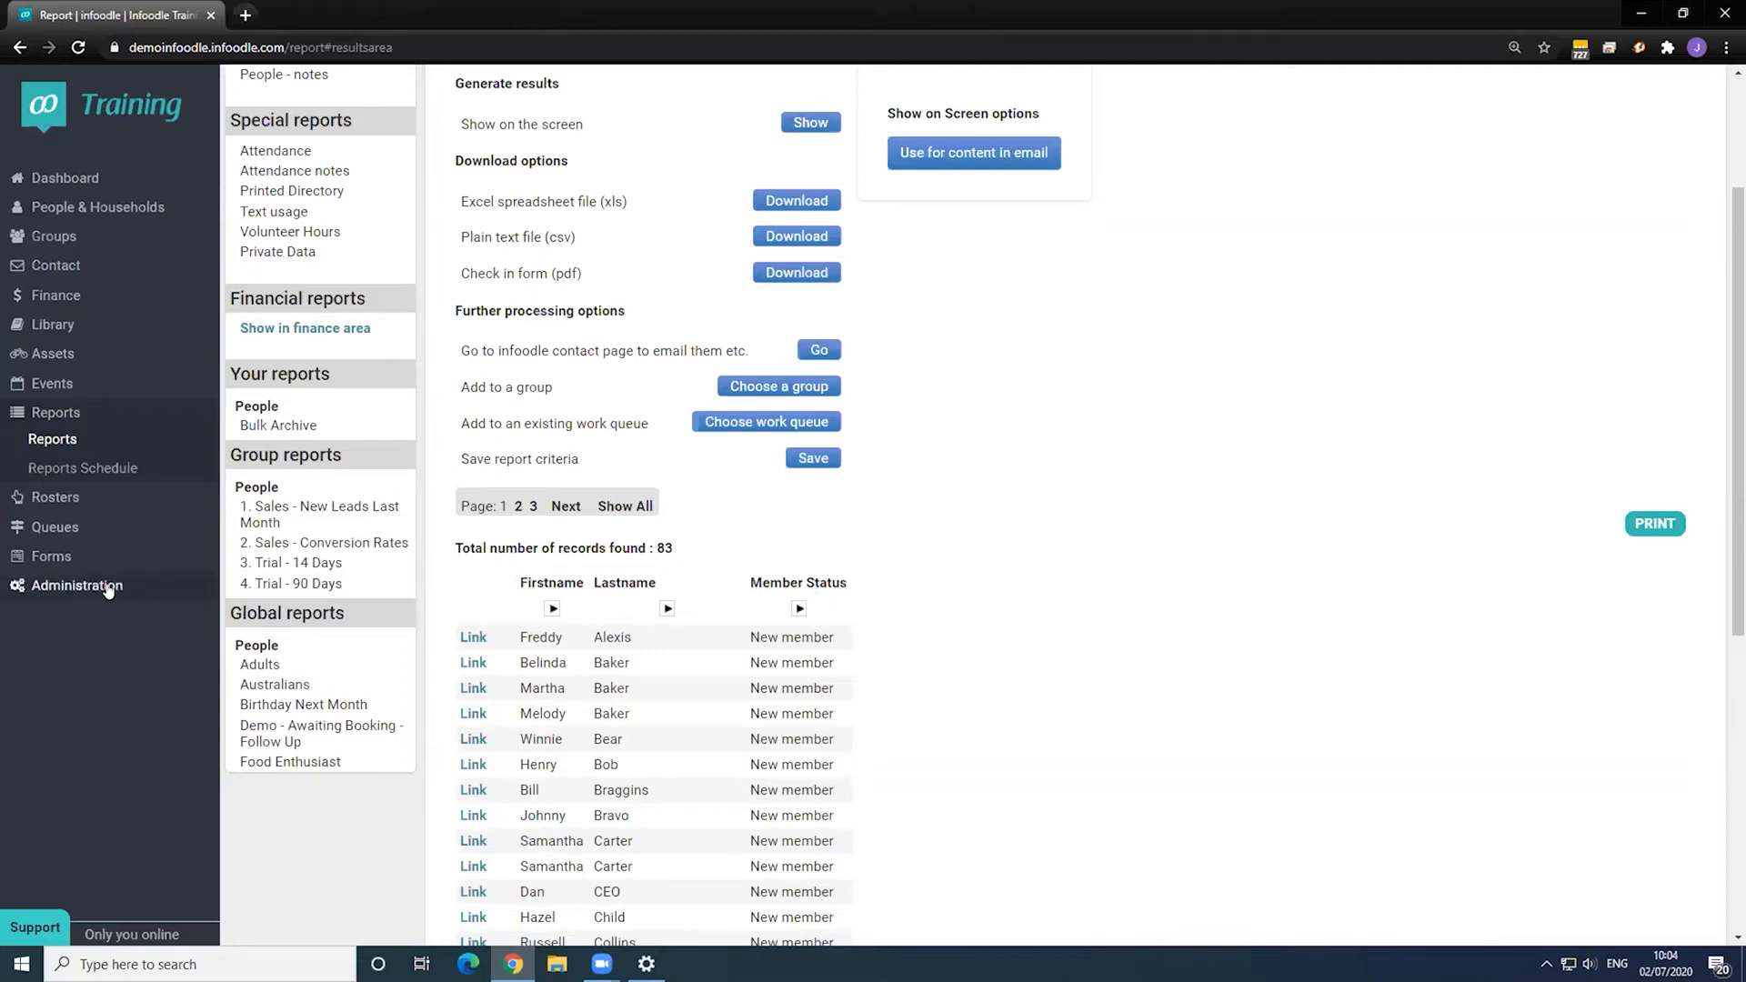
pyautogui.scroll(1, 1079, 315)
pyautogui.scroll(3, 1079, 315)
# - Save the report criteria as New Members, then return to Administration
pyautogui.click(945, 252)
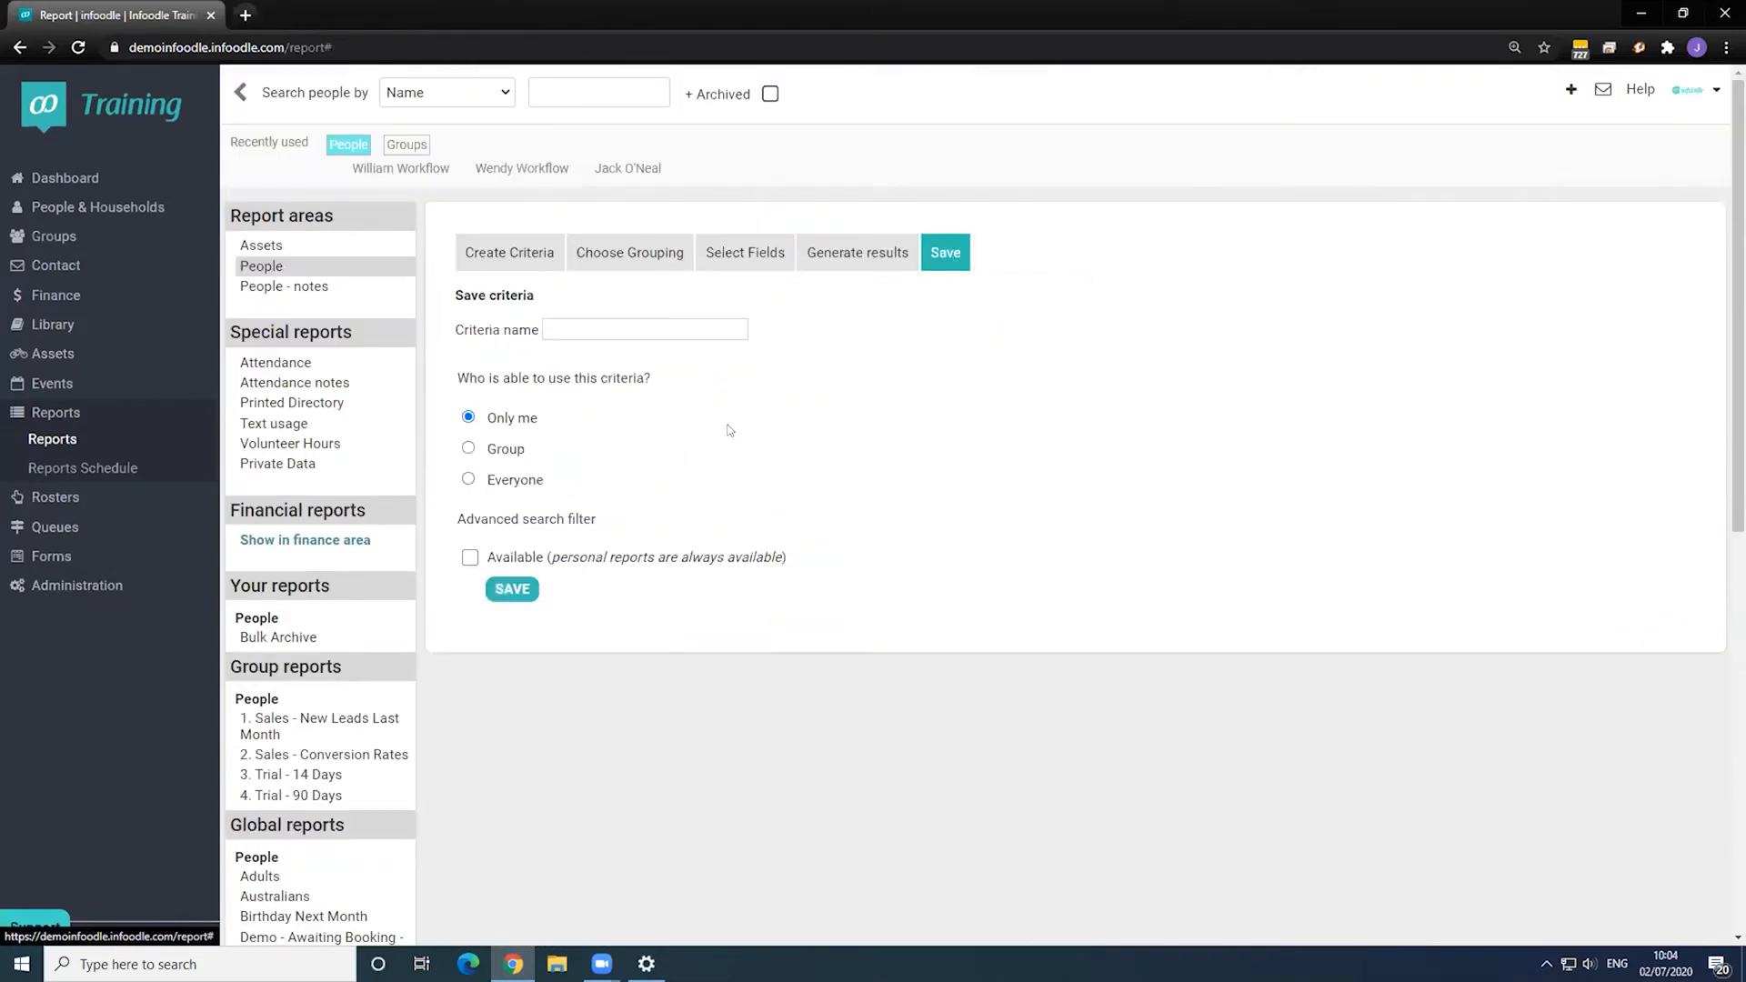
pyautogui.click(577, 319)
pyautogui.write('New Members')
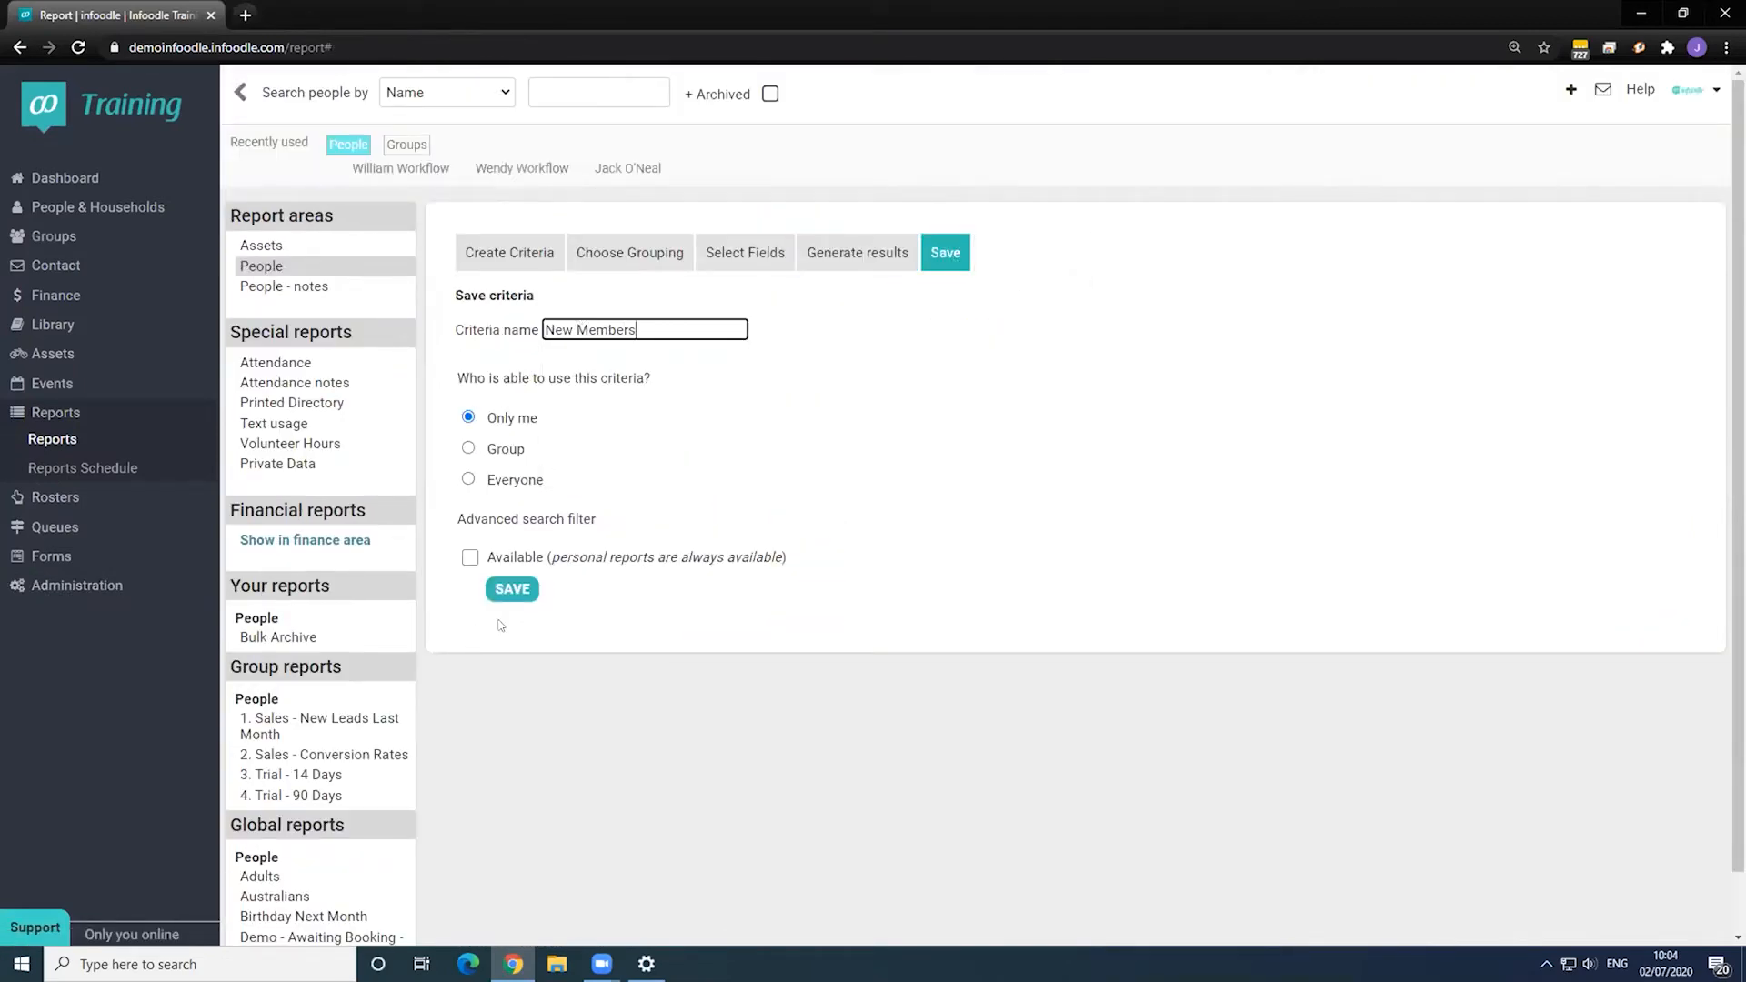
pyautogui.click(516, 591)
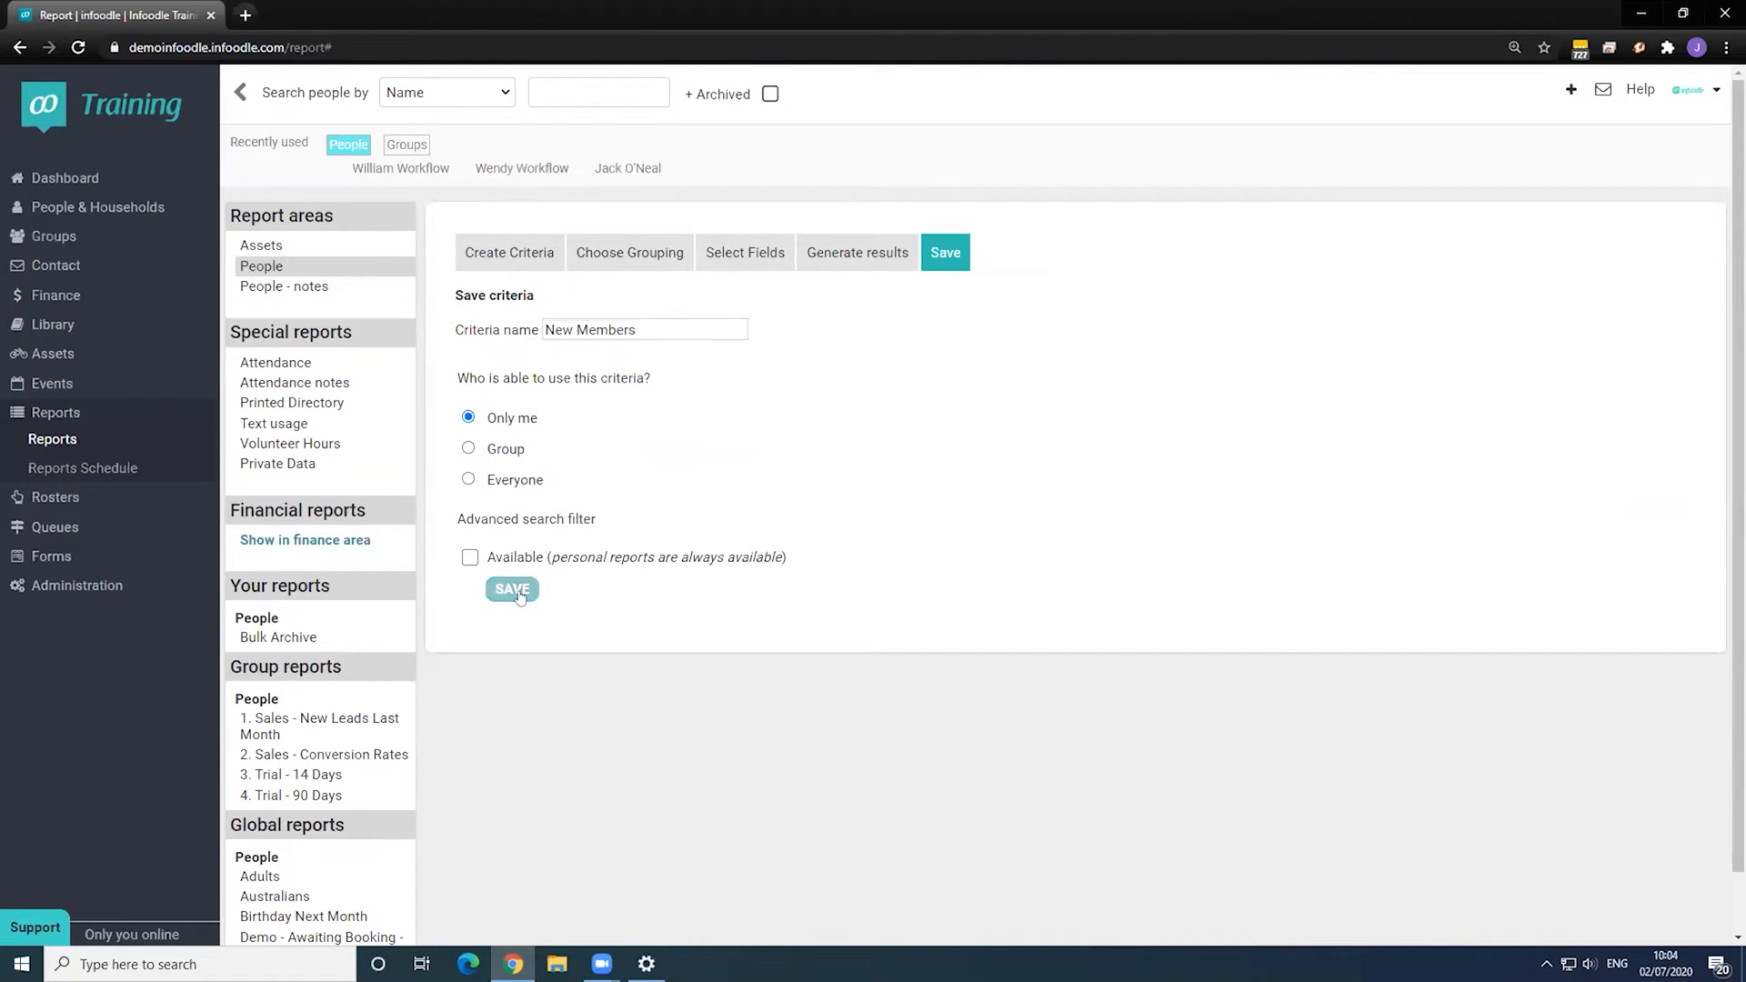
pyautogui.click(109, 588)
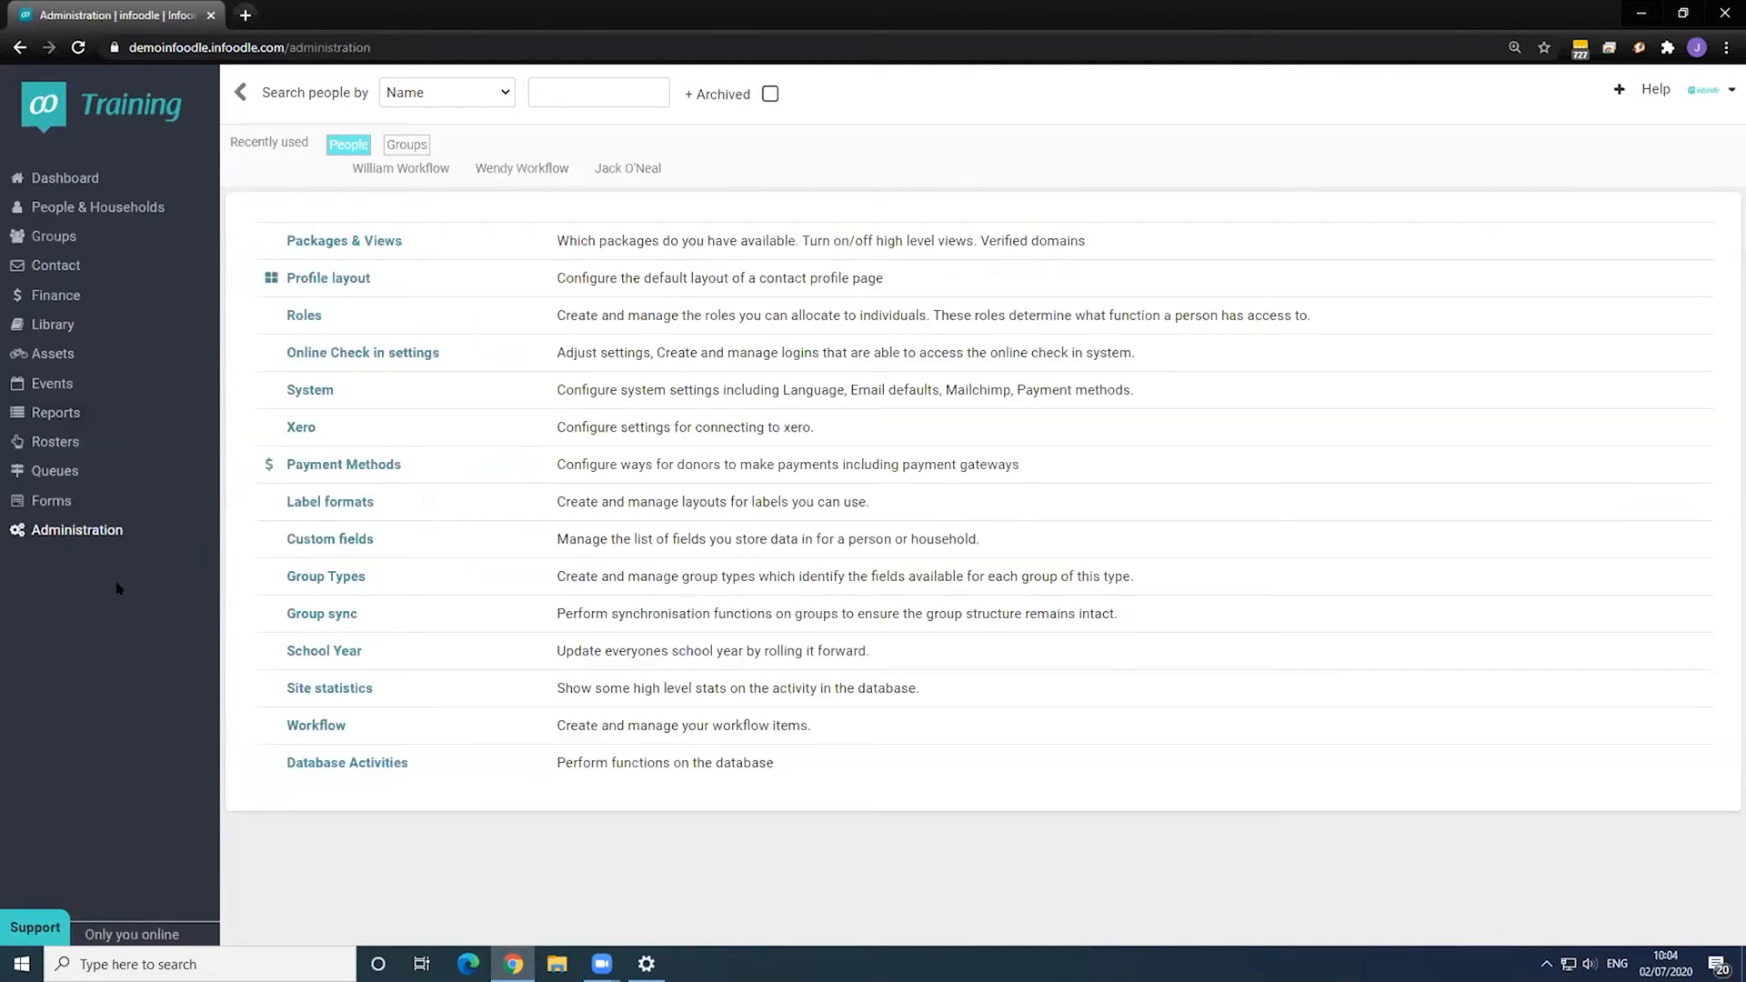
# - Add a workflow titled New Member Workflow, described 'Upgrade people from a new member to an active member'
pyautogui.click(316, 724)
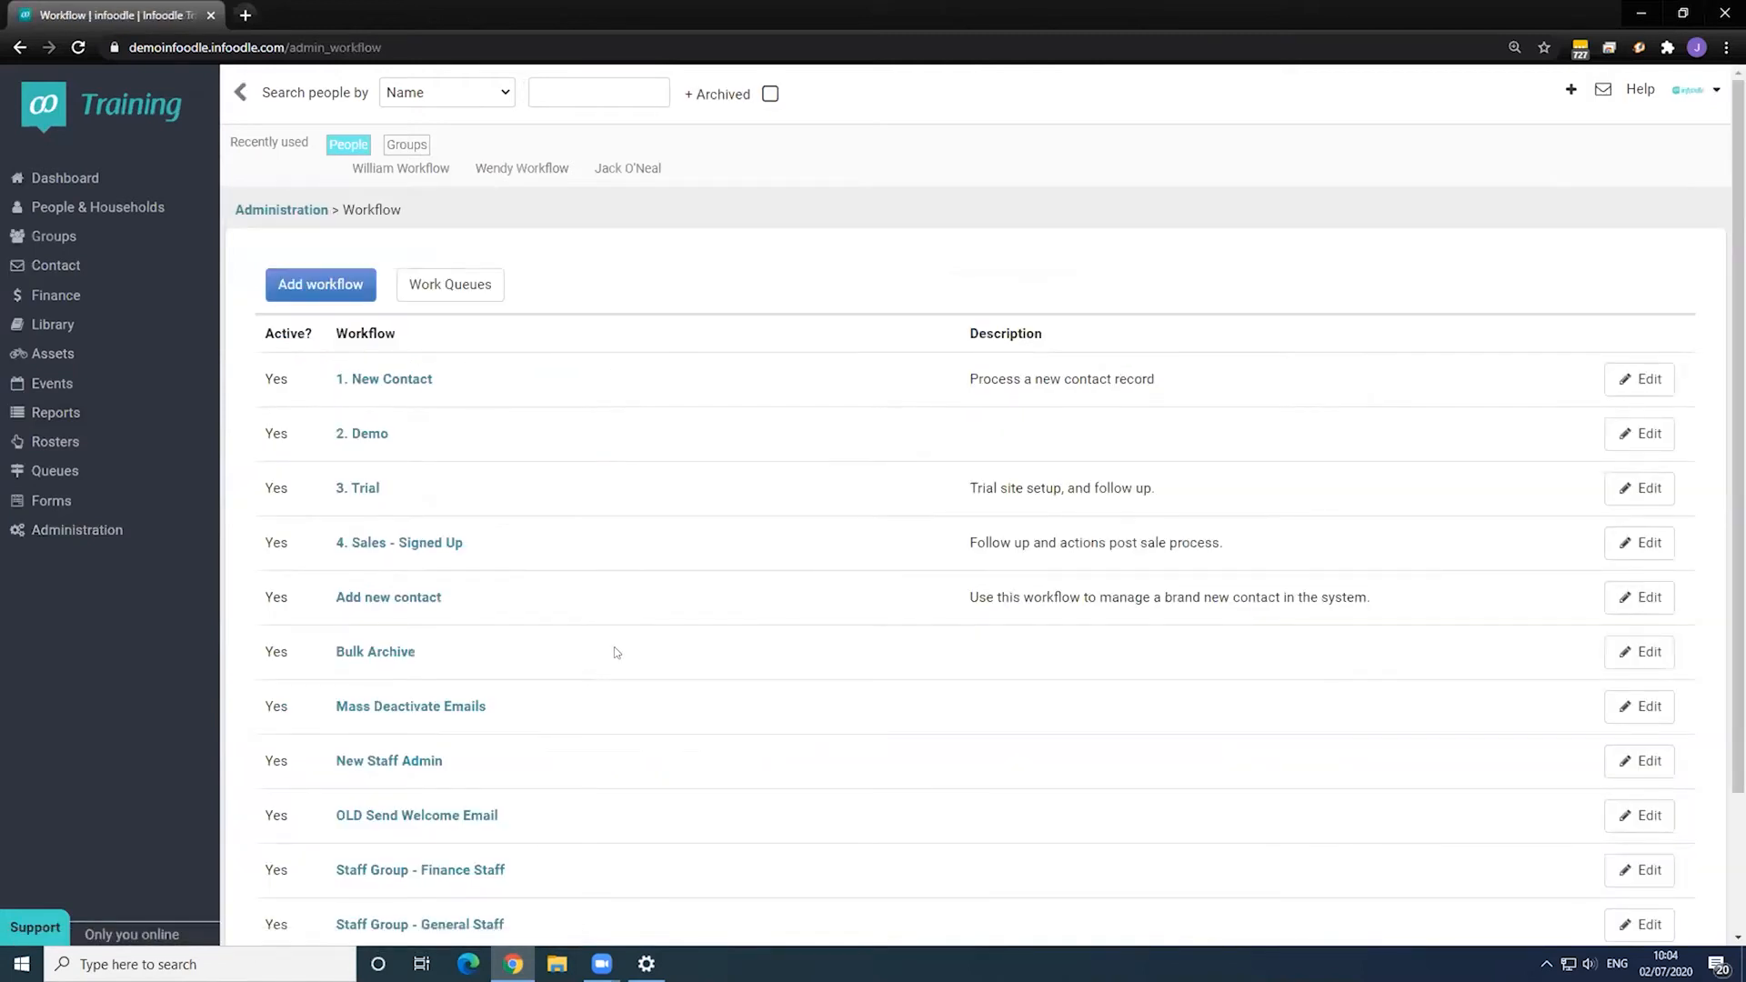
pyautogui.scroll(-1, 615, 652)
pyautogui.scroll(-1, 615, 652)
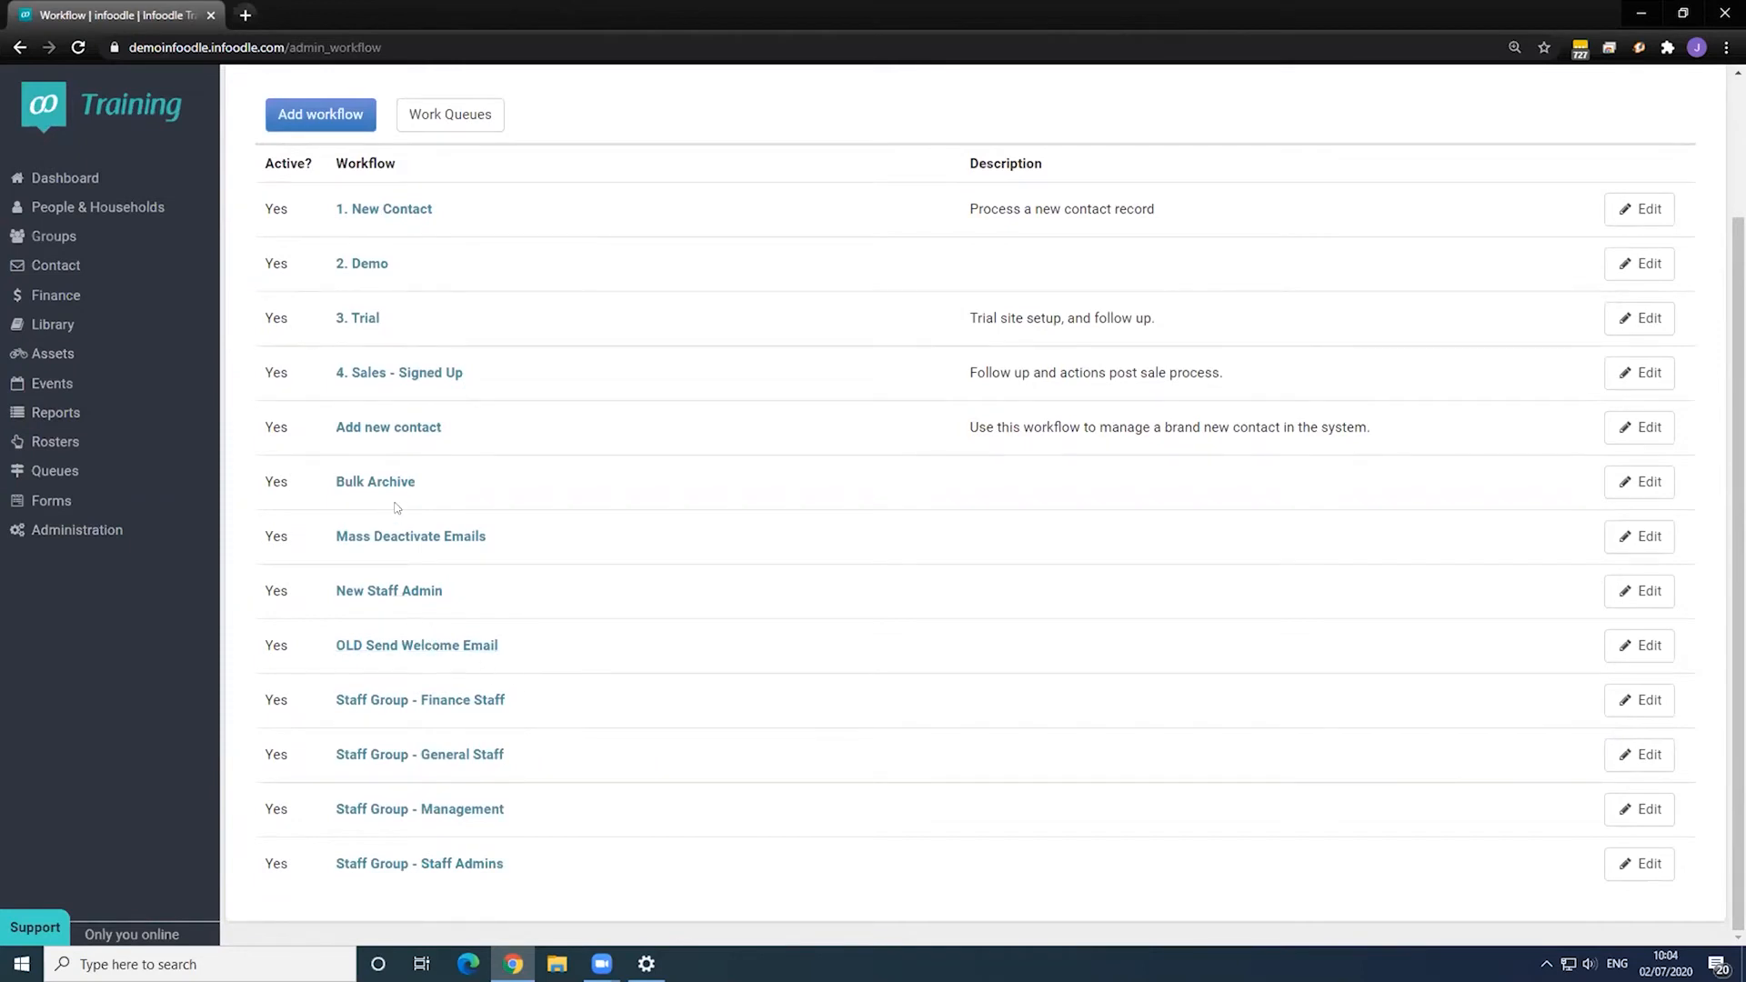
pyautogui.click(300, 124)
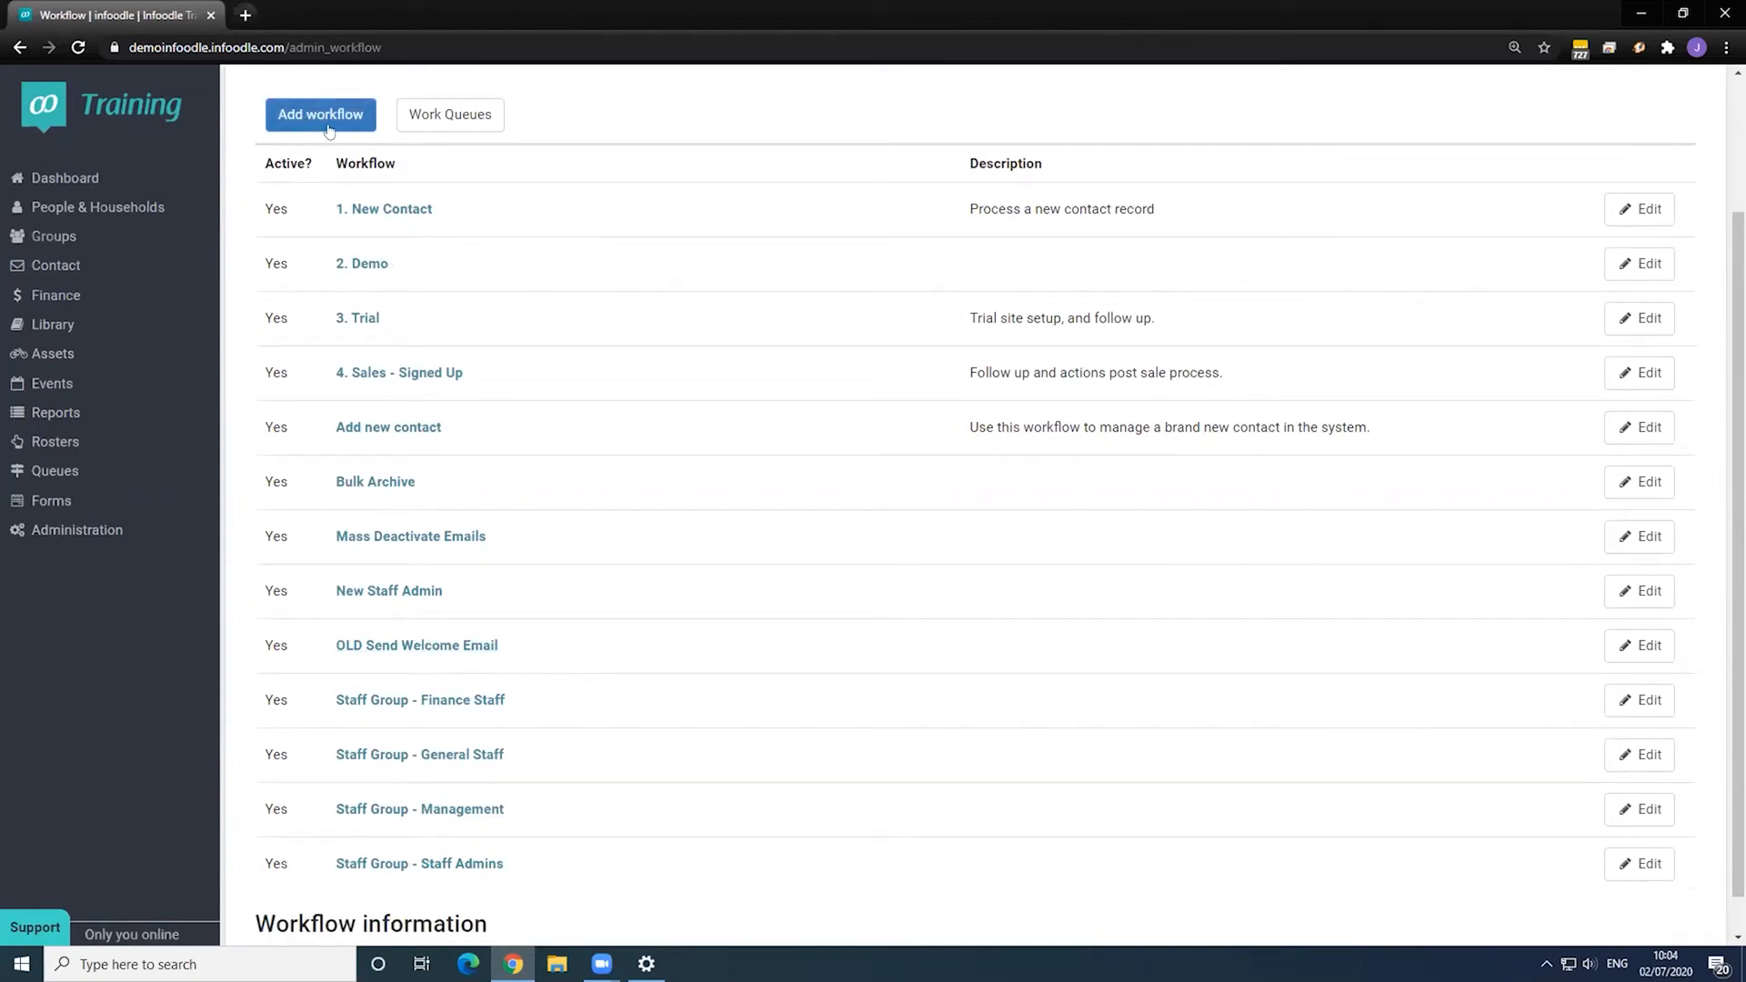
pyautogui.click(389, 437)
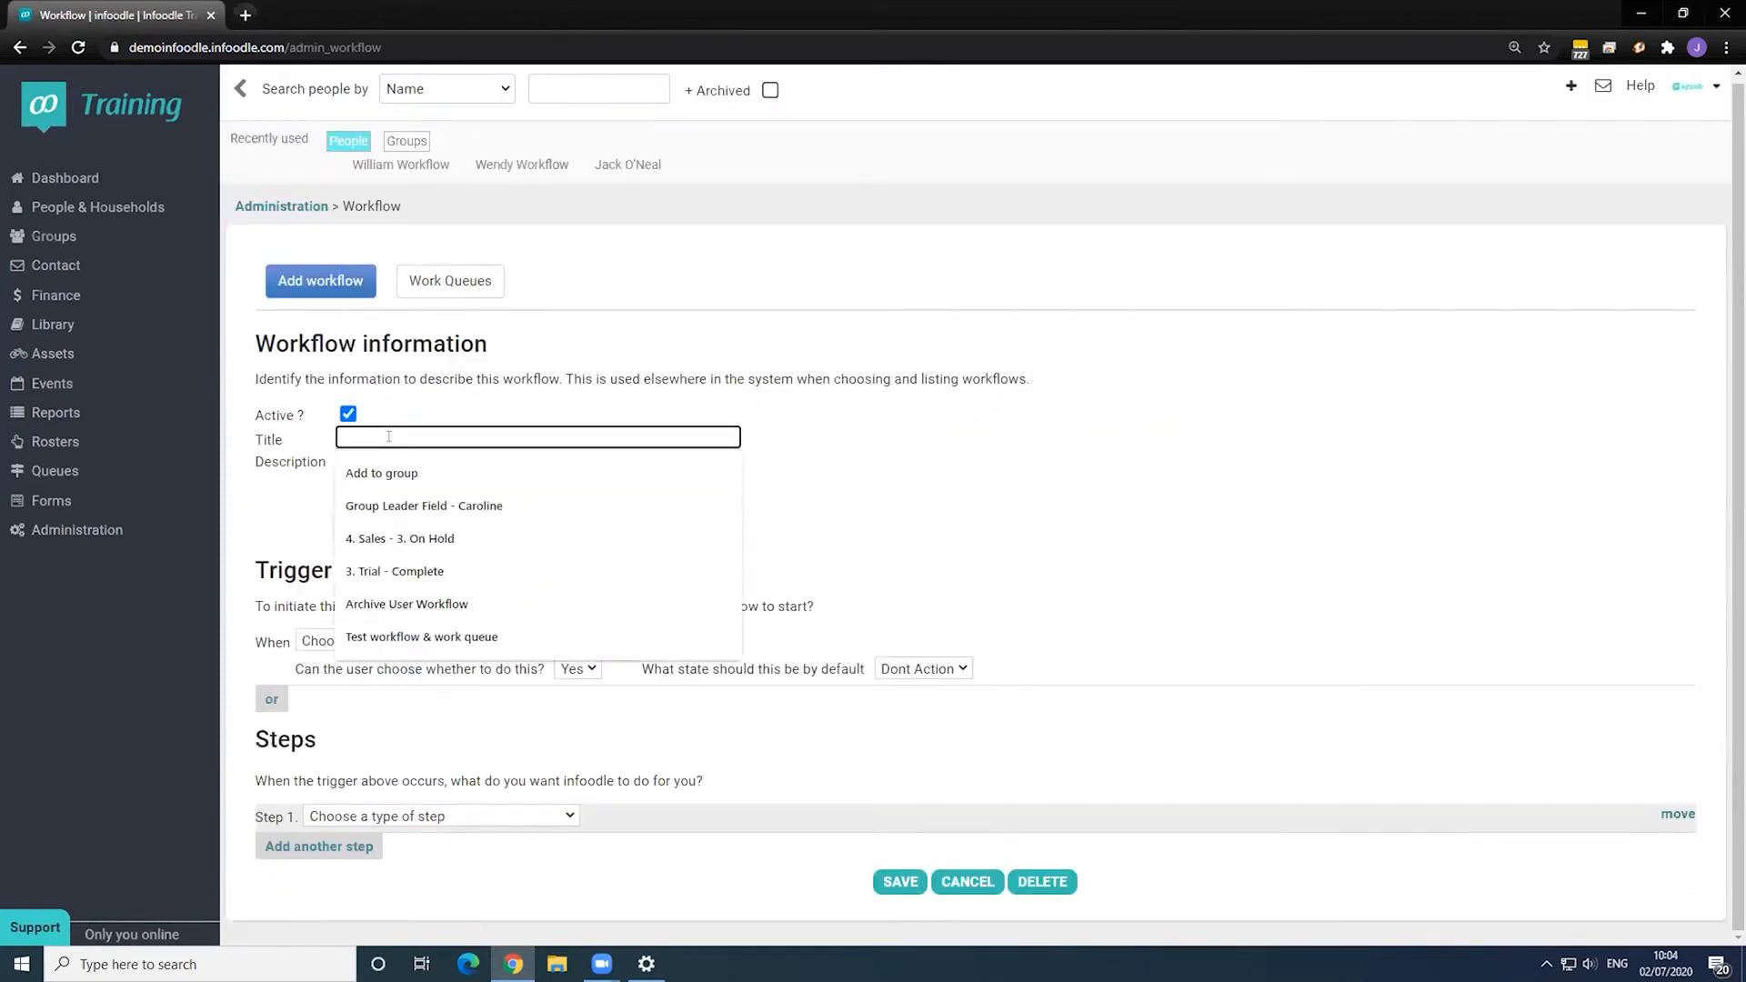
pyautogui.write('N')
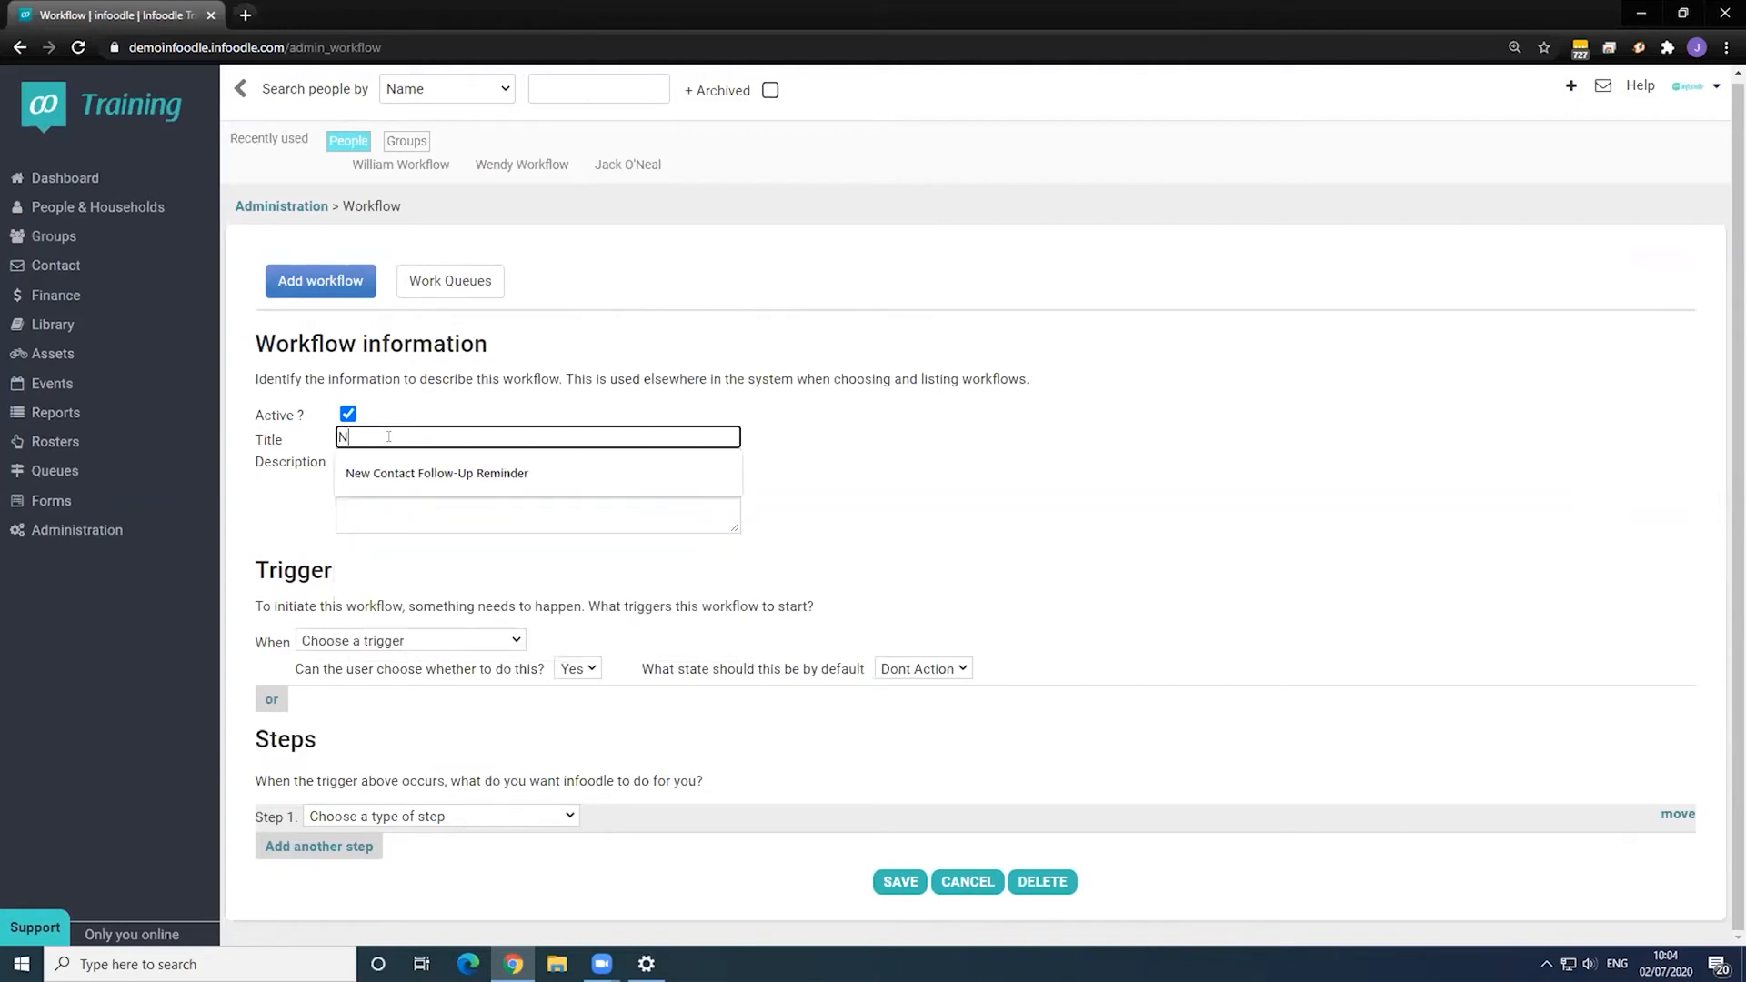
pyautogui.write('ew Membet')
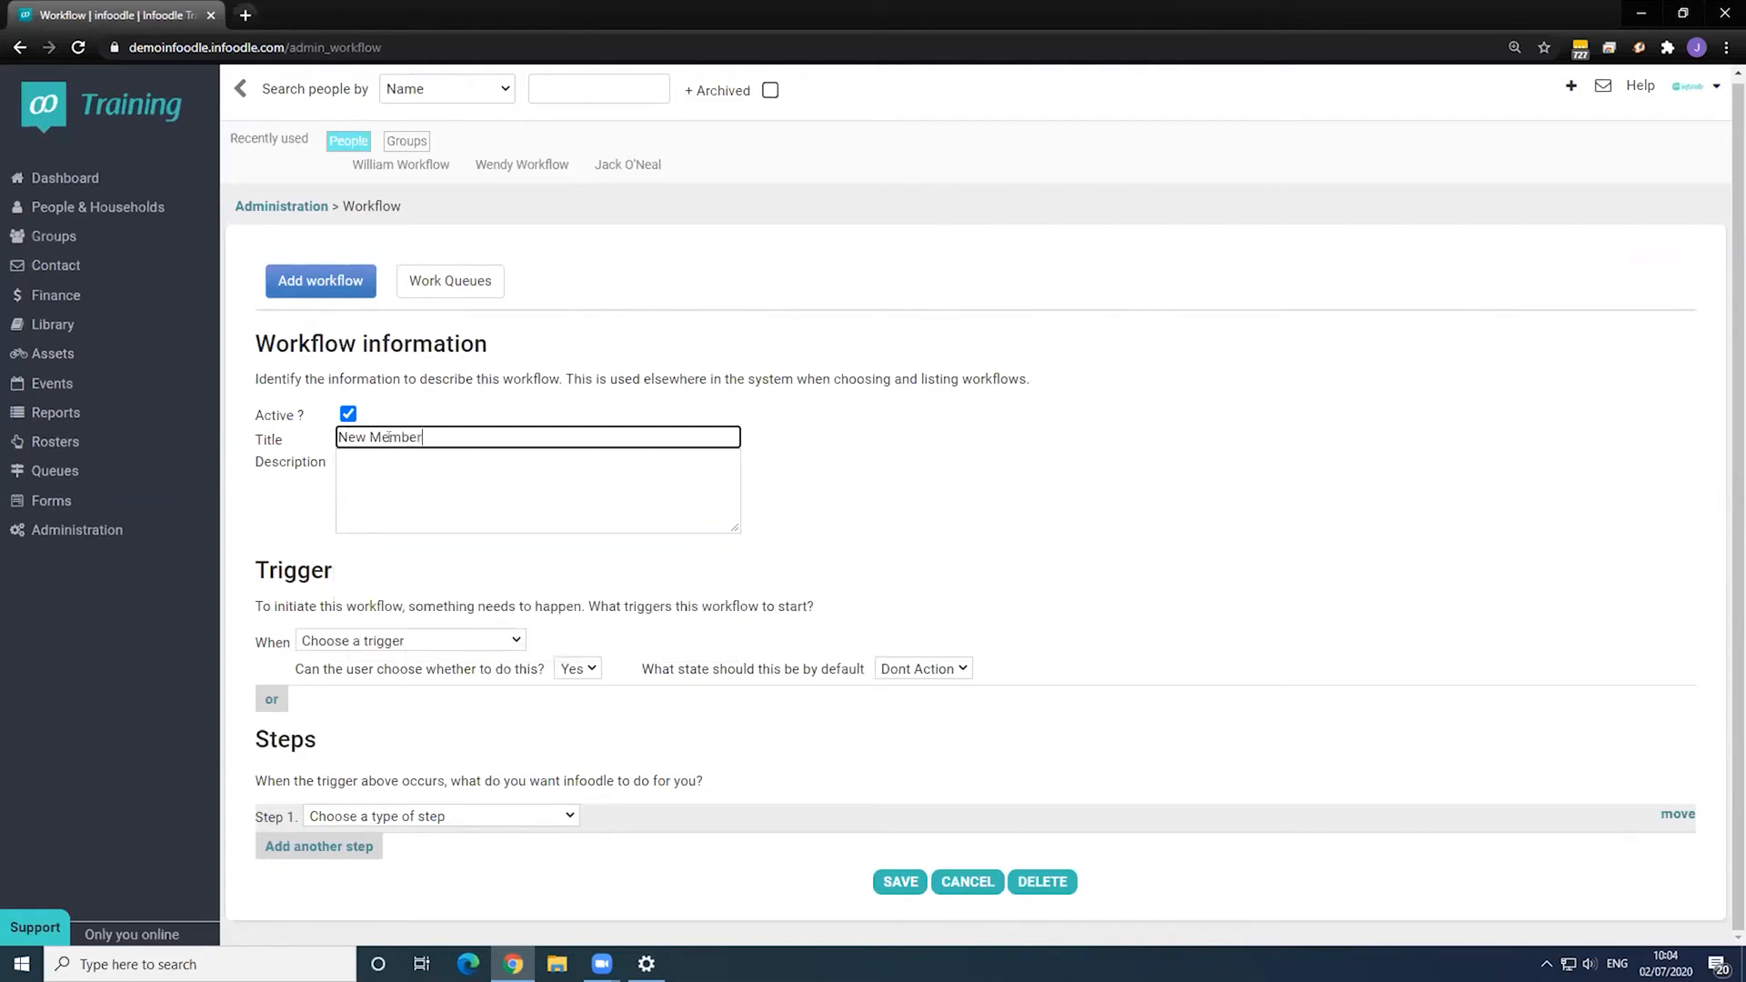
pyautogui.write(' Workflow')
pyautogui.press('Tab')
pyautogui.write('Upg')
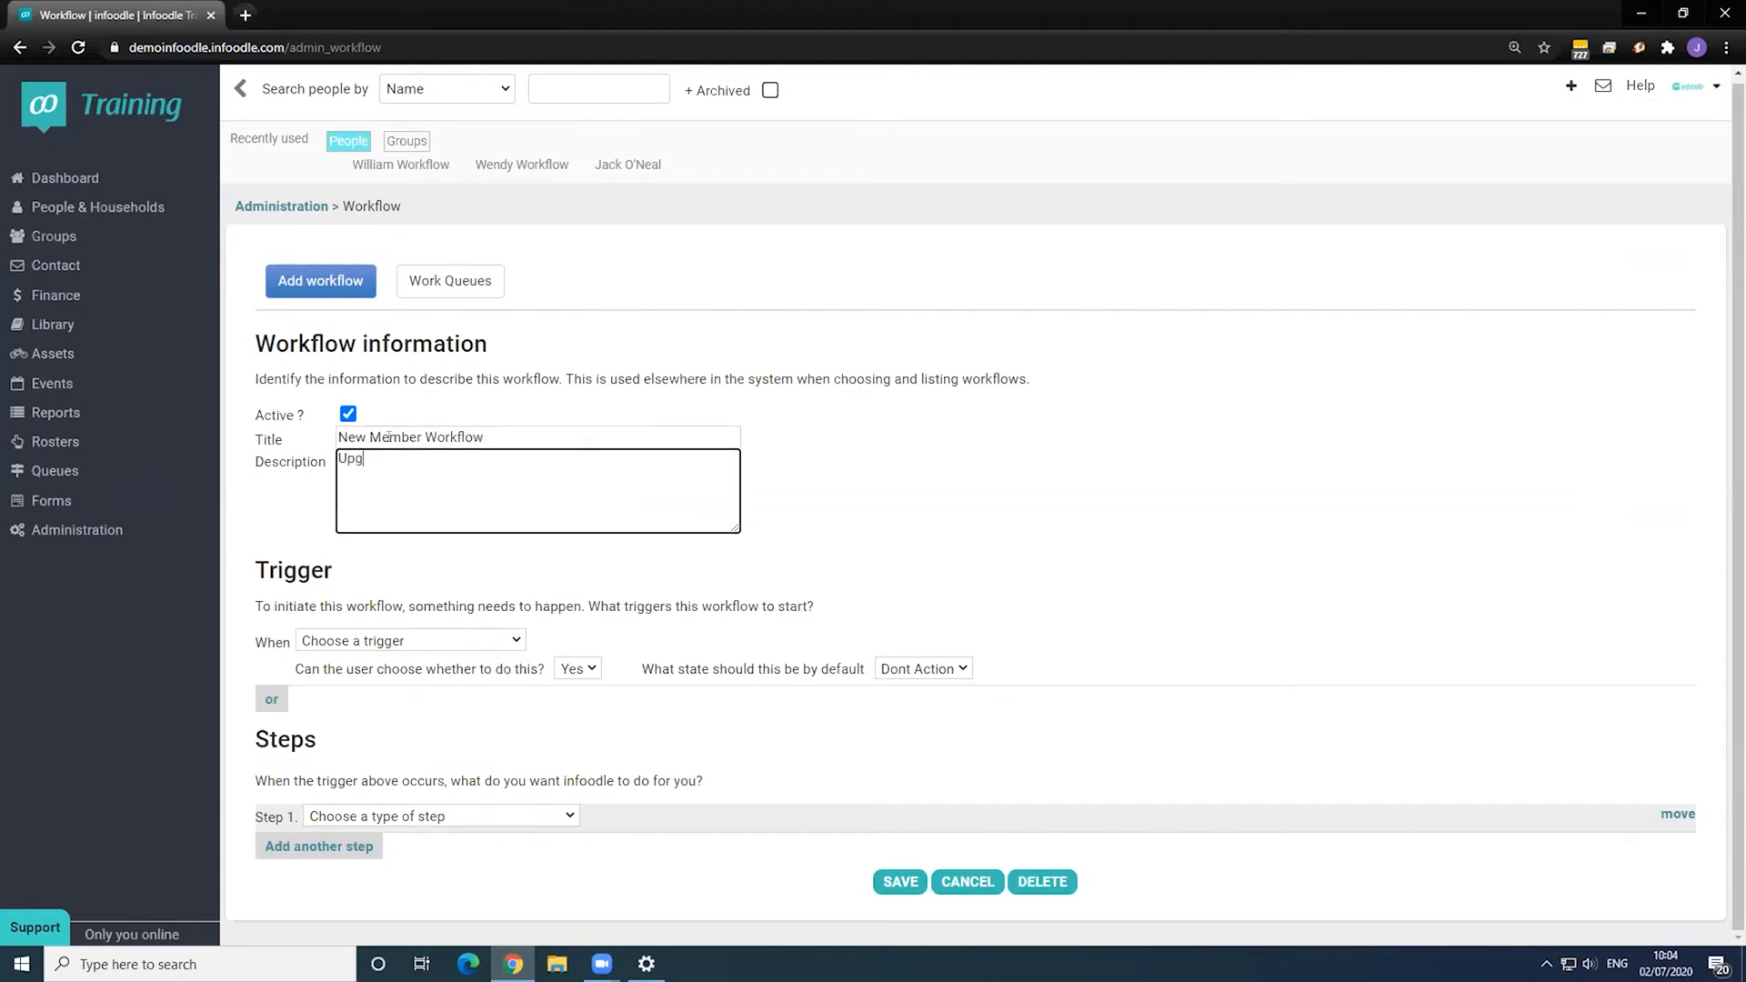
pyautogui.write('rade people from a new member to an active member')
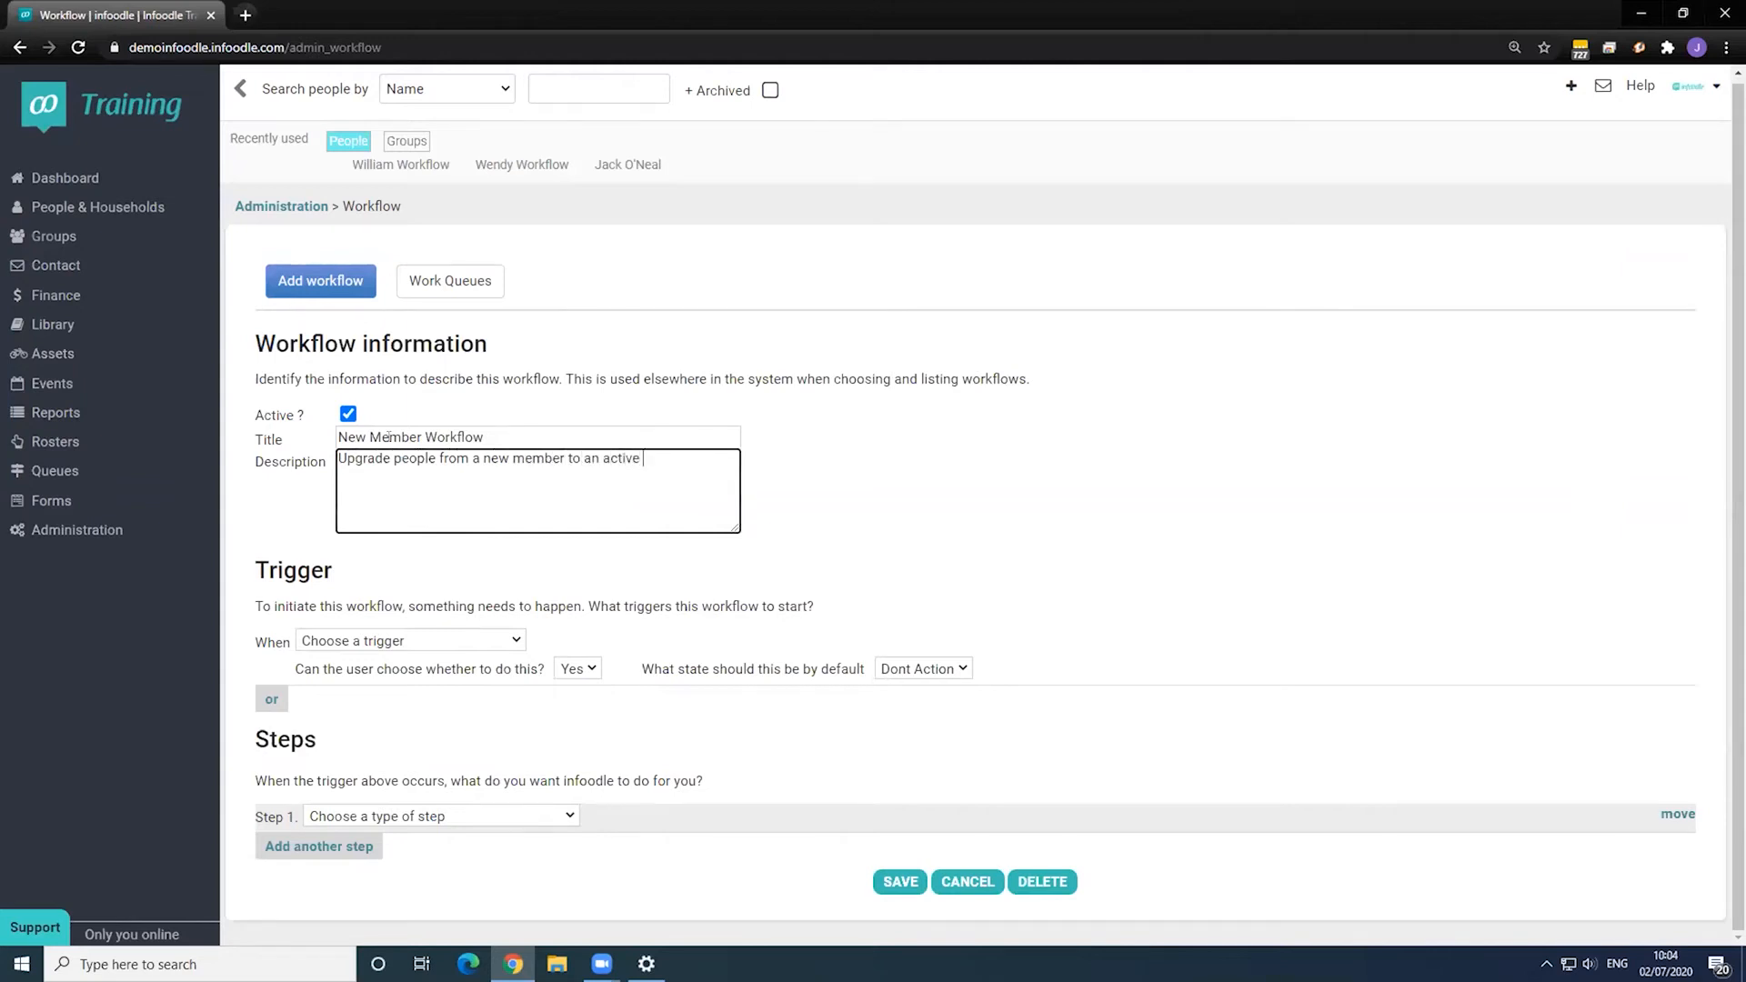
# - Set the workflow's trigger to Group, leaving the group unselected for now
pyautogui.click(353, 644)
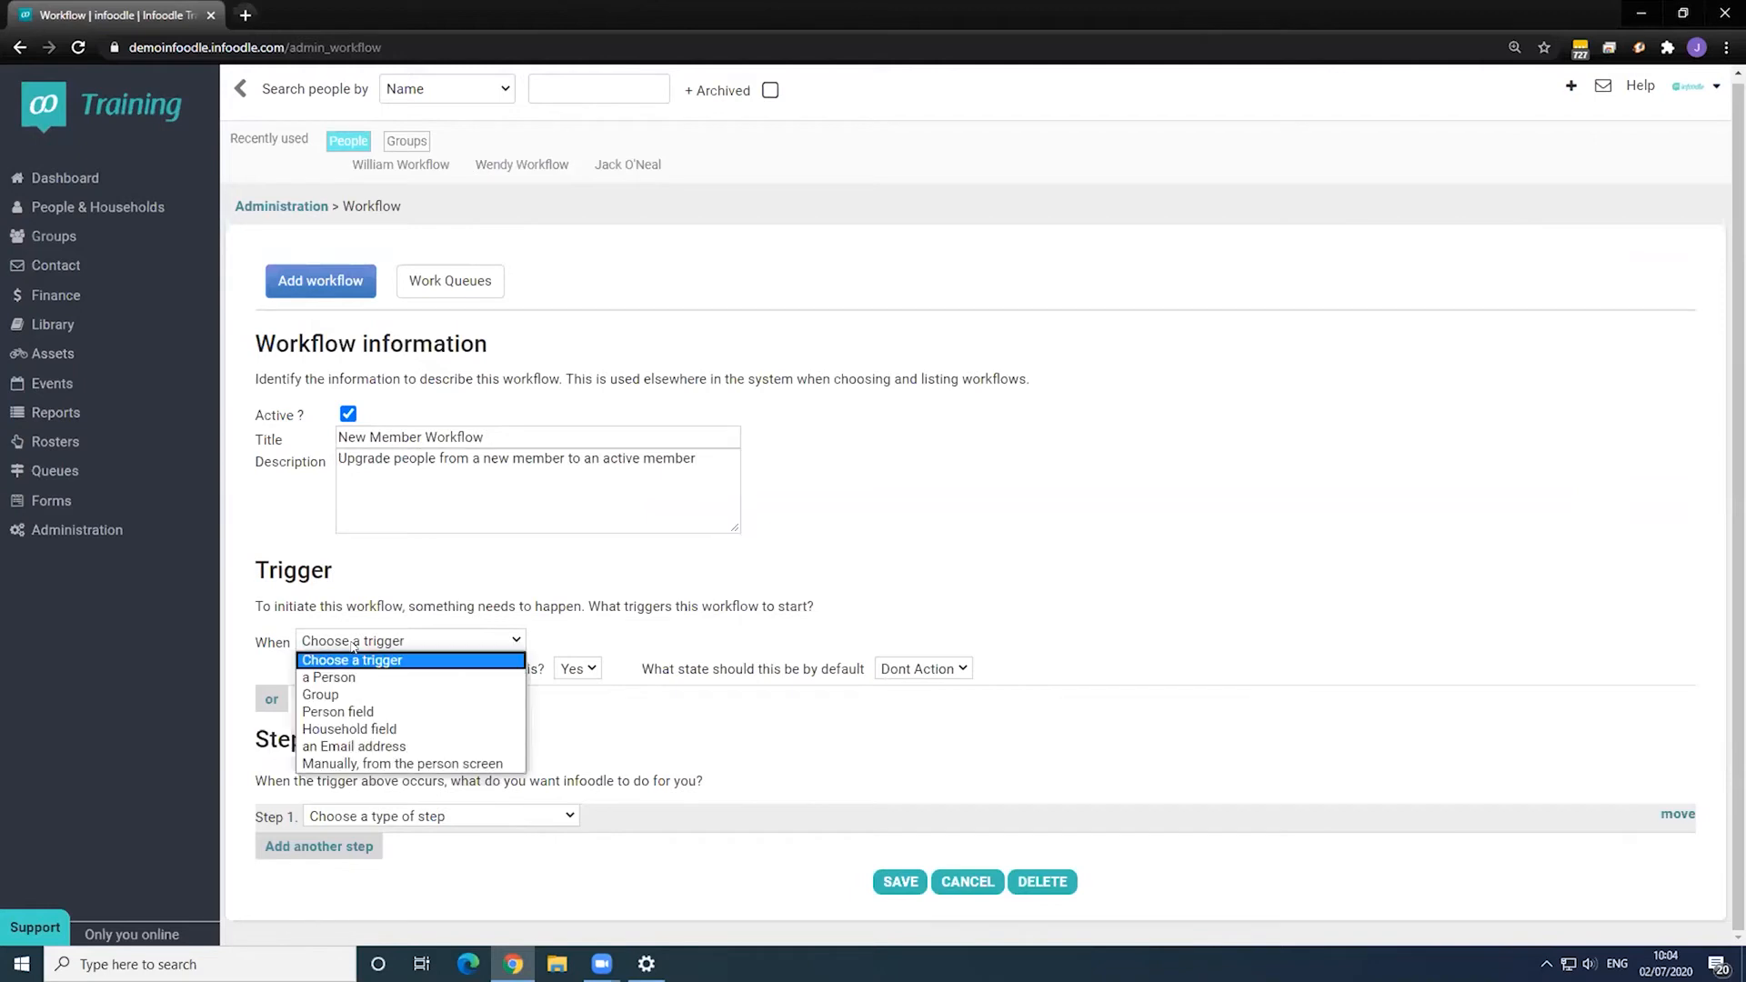
pyautogui.click(350, 694)
pyautogui.click(677, 639)
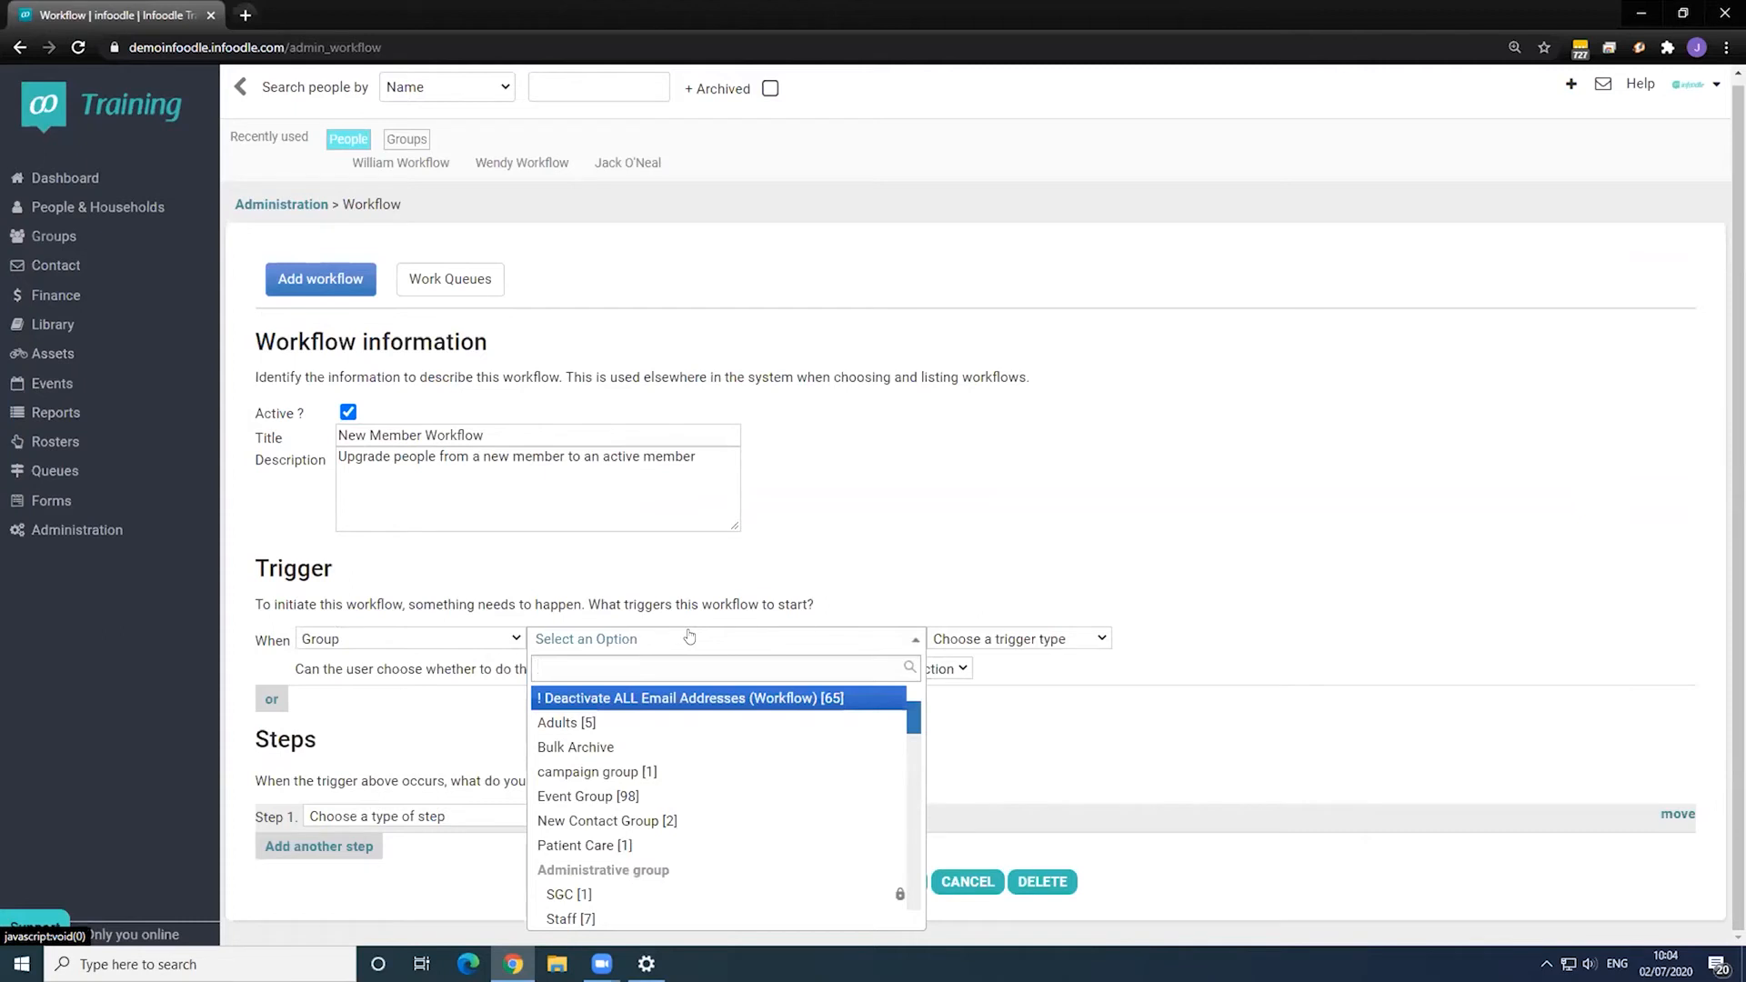
pyautogui.click(1155, 913)
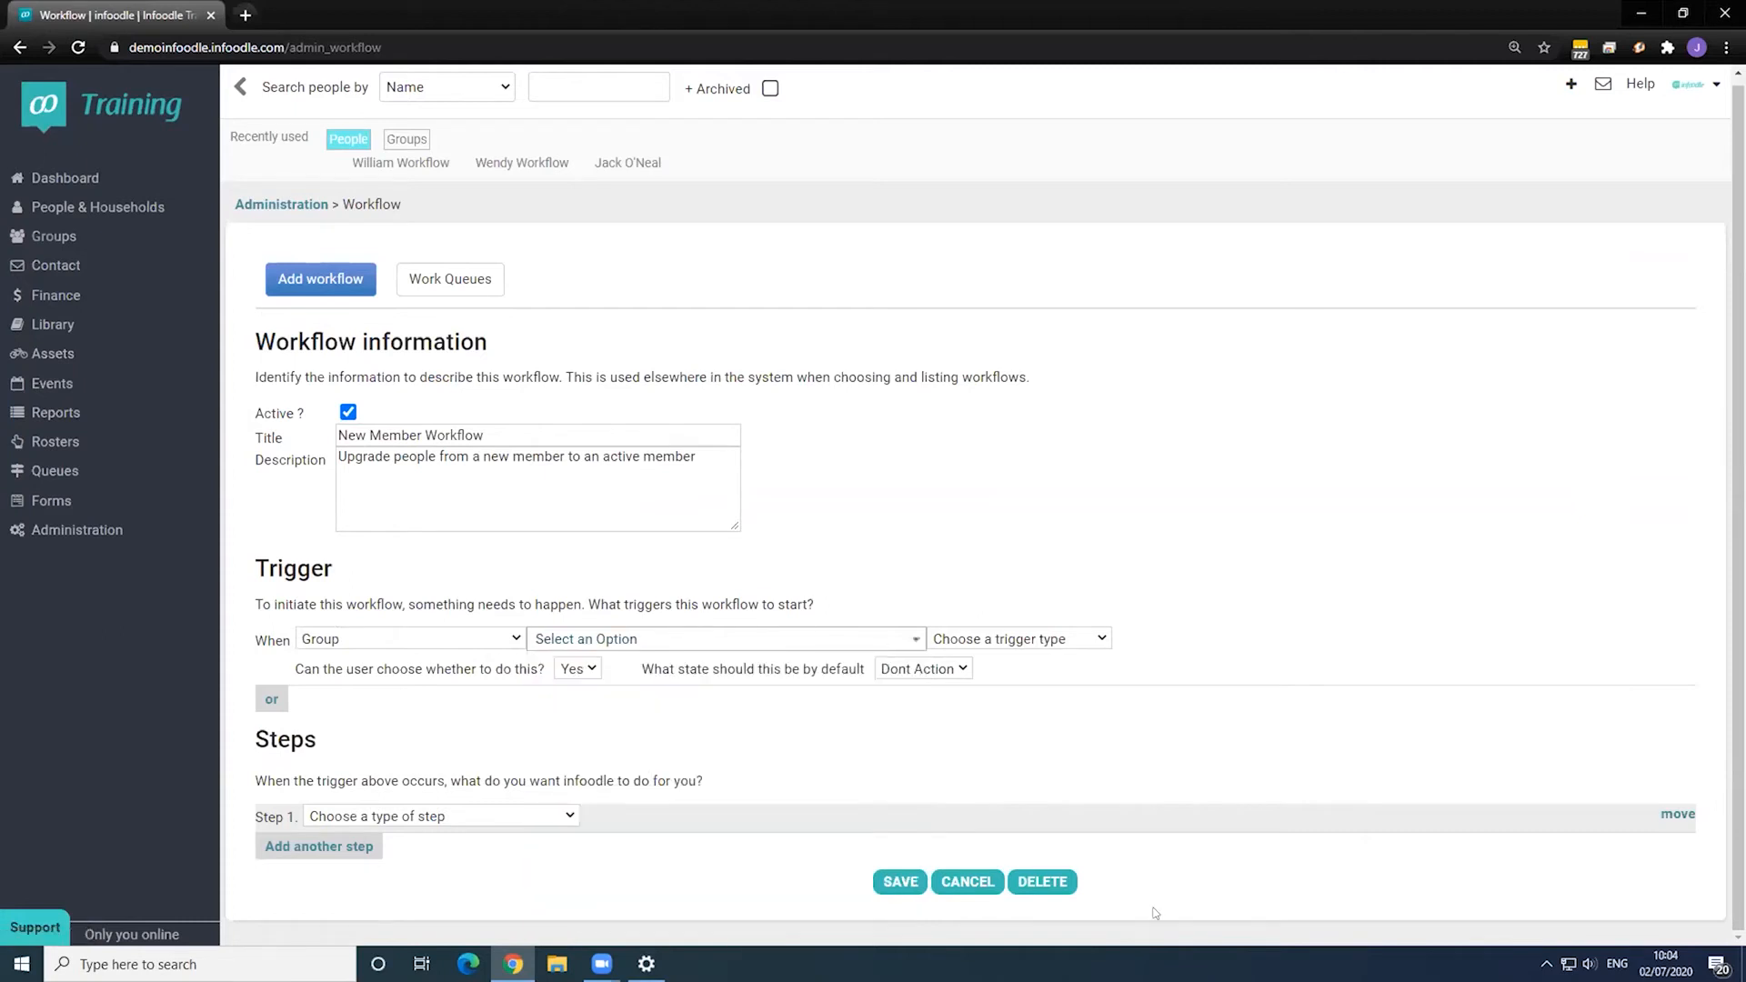
# - Create the Active Members group without yourself as administrator, then return to Administration
pyautogui.click(64, 237)
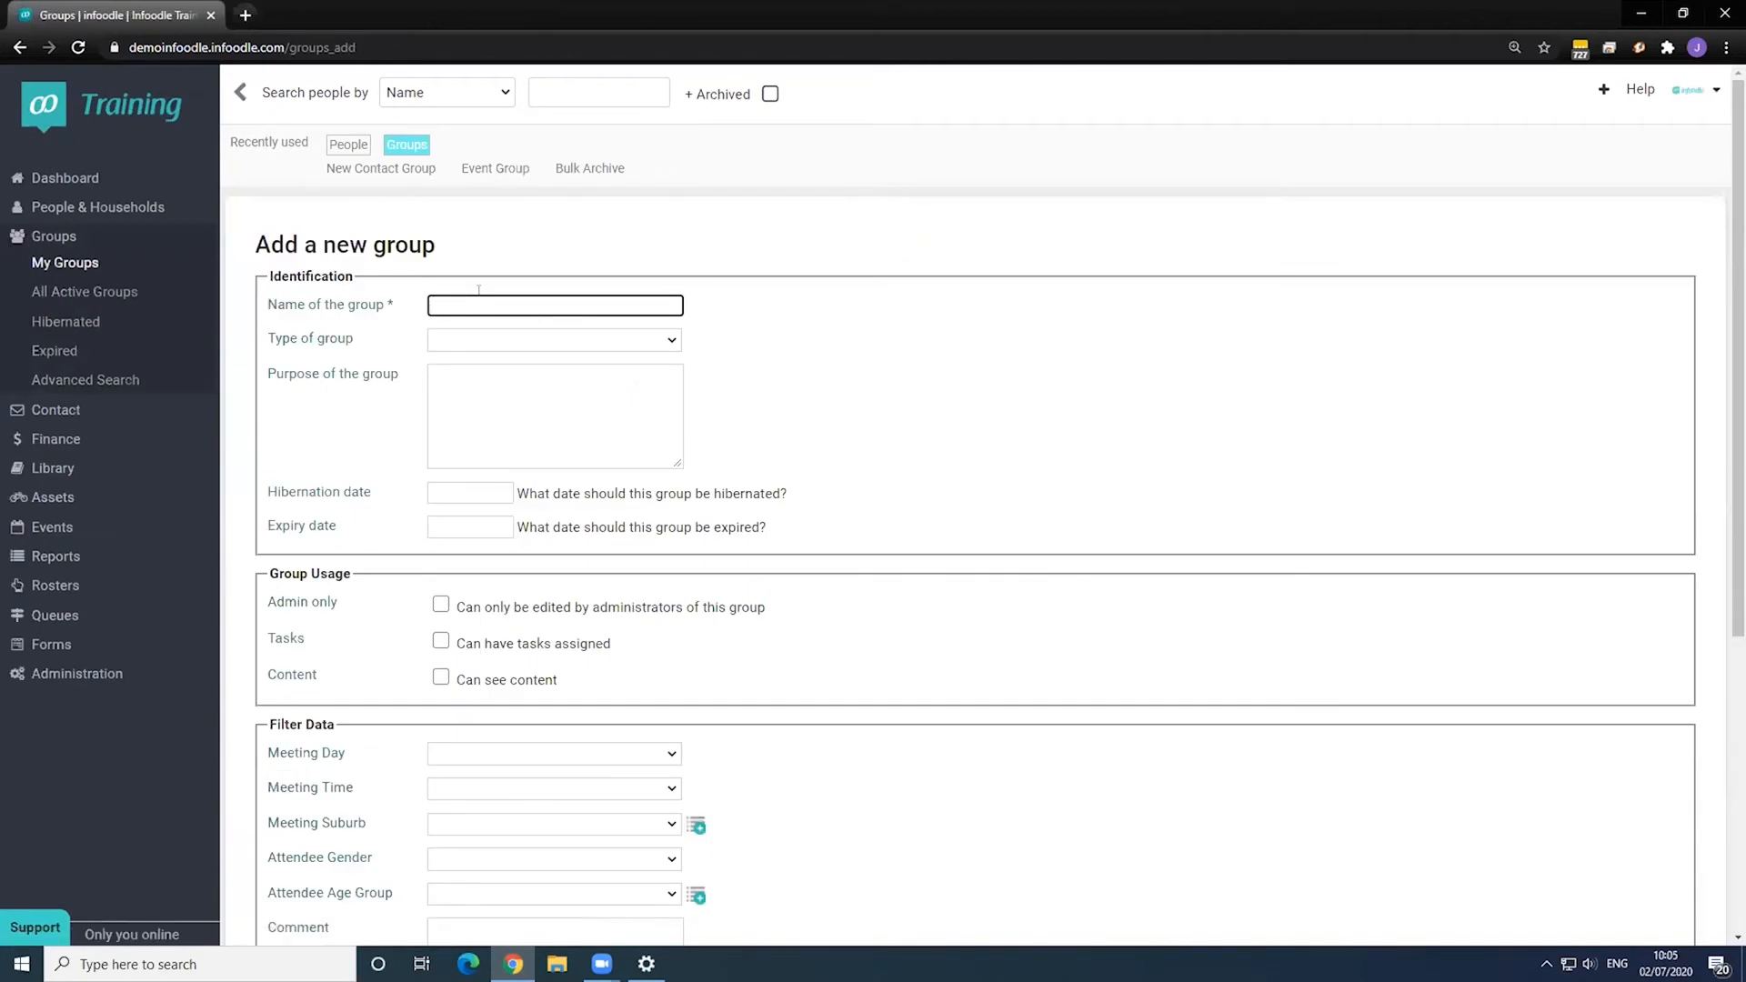
pyautogui.write('Active Members')
pyautogui.scroll(-5, 373, 488)
pyautogui.click(268, 792)
pyautogui.click(283, 836)
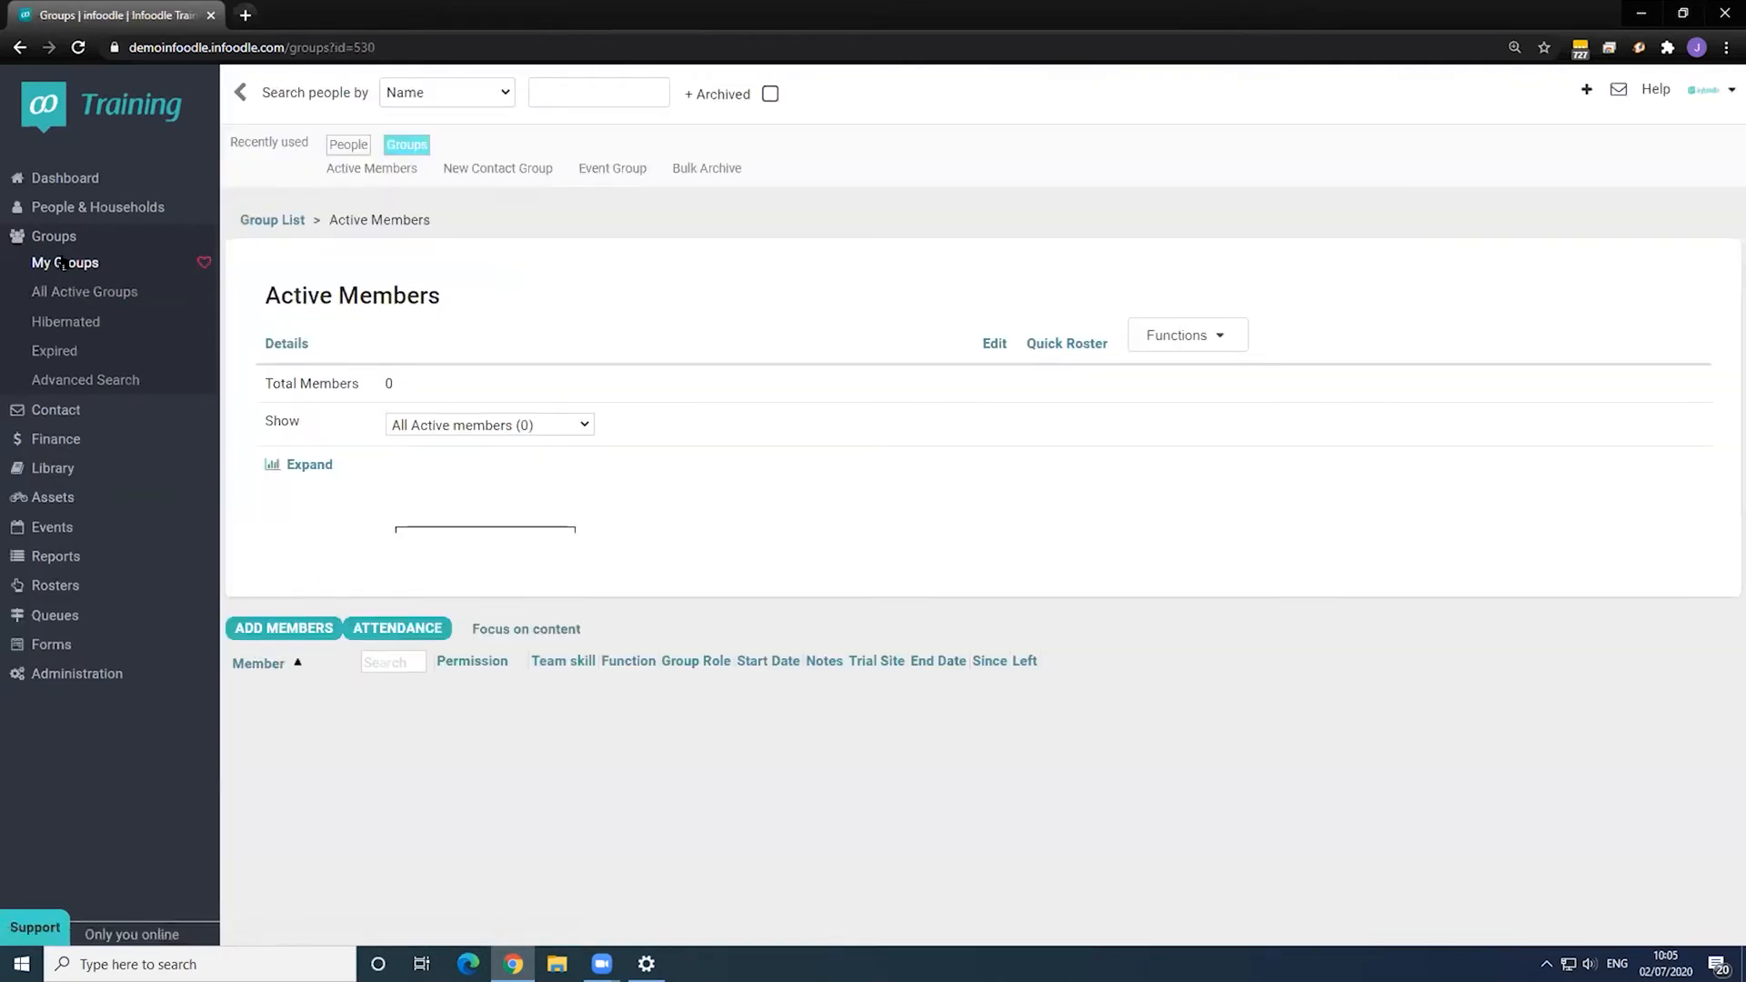
pyautogui.click(63, 264)
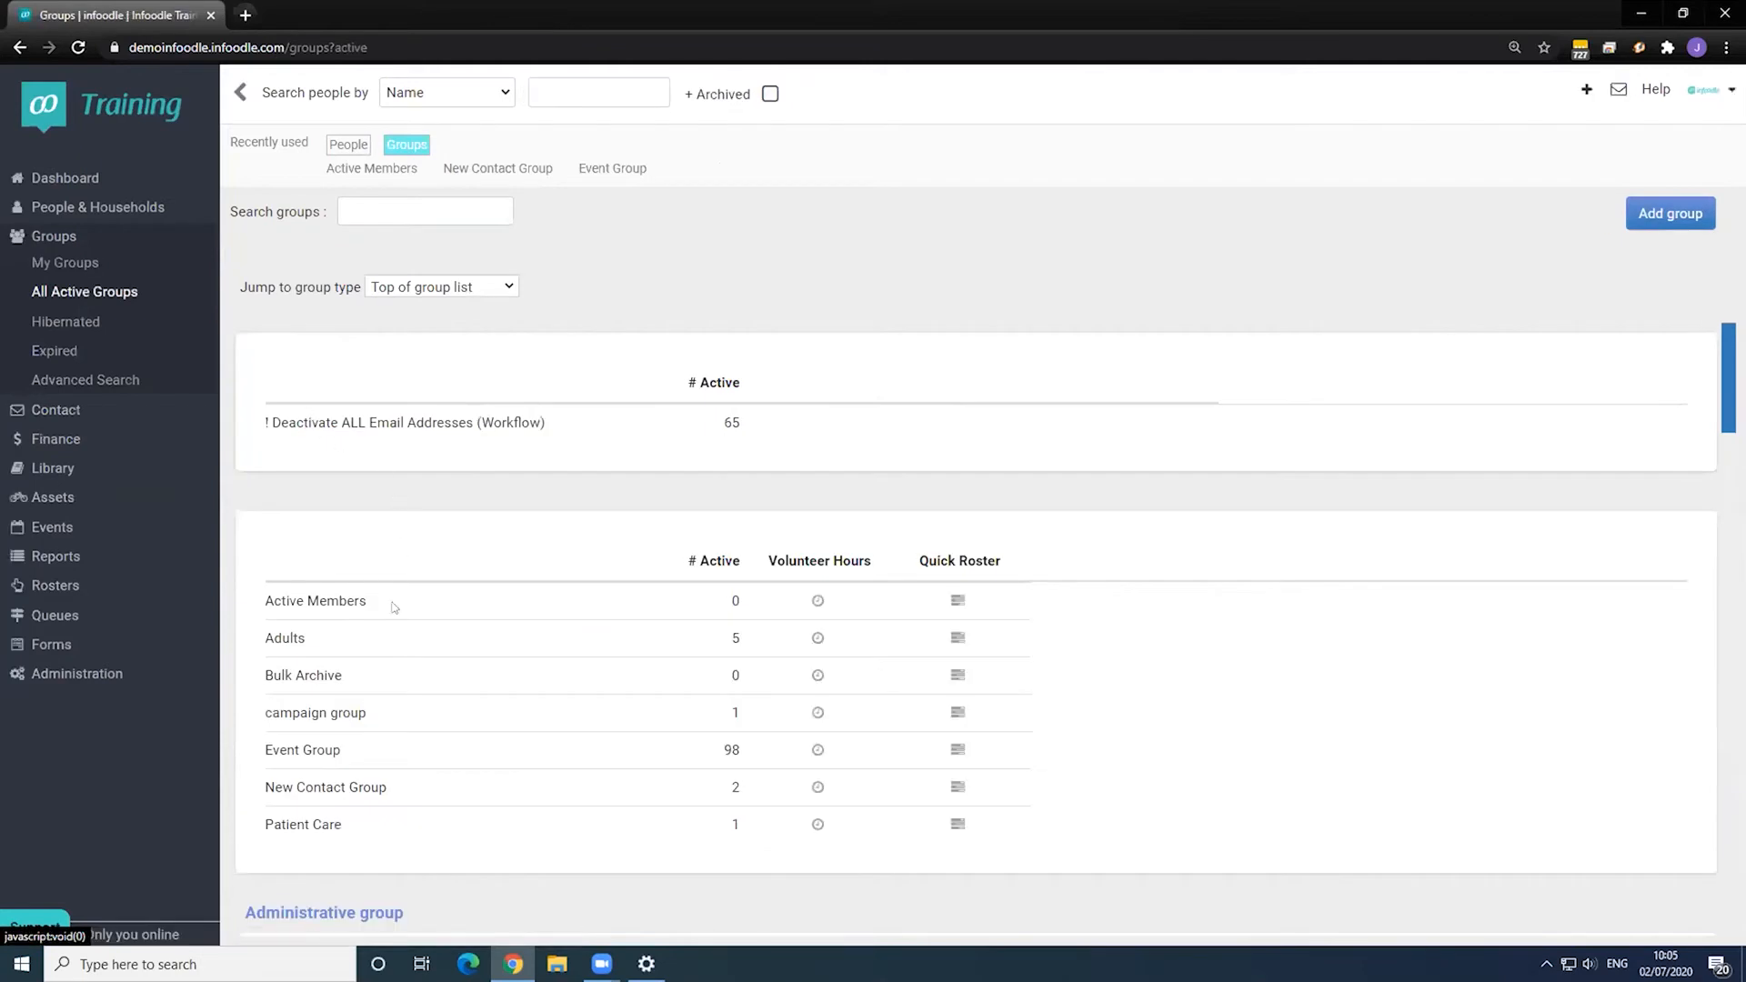
pyautogui.click(105, 678)
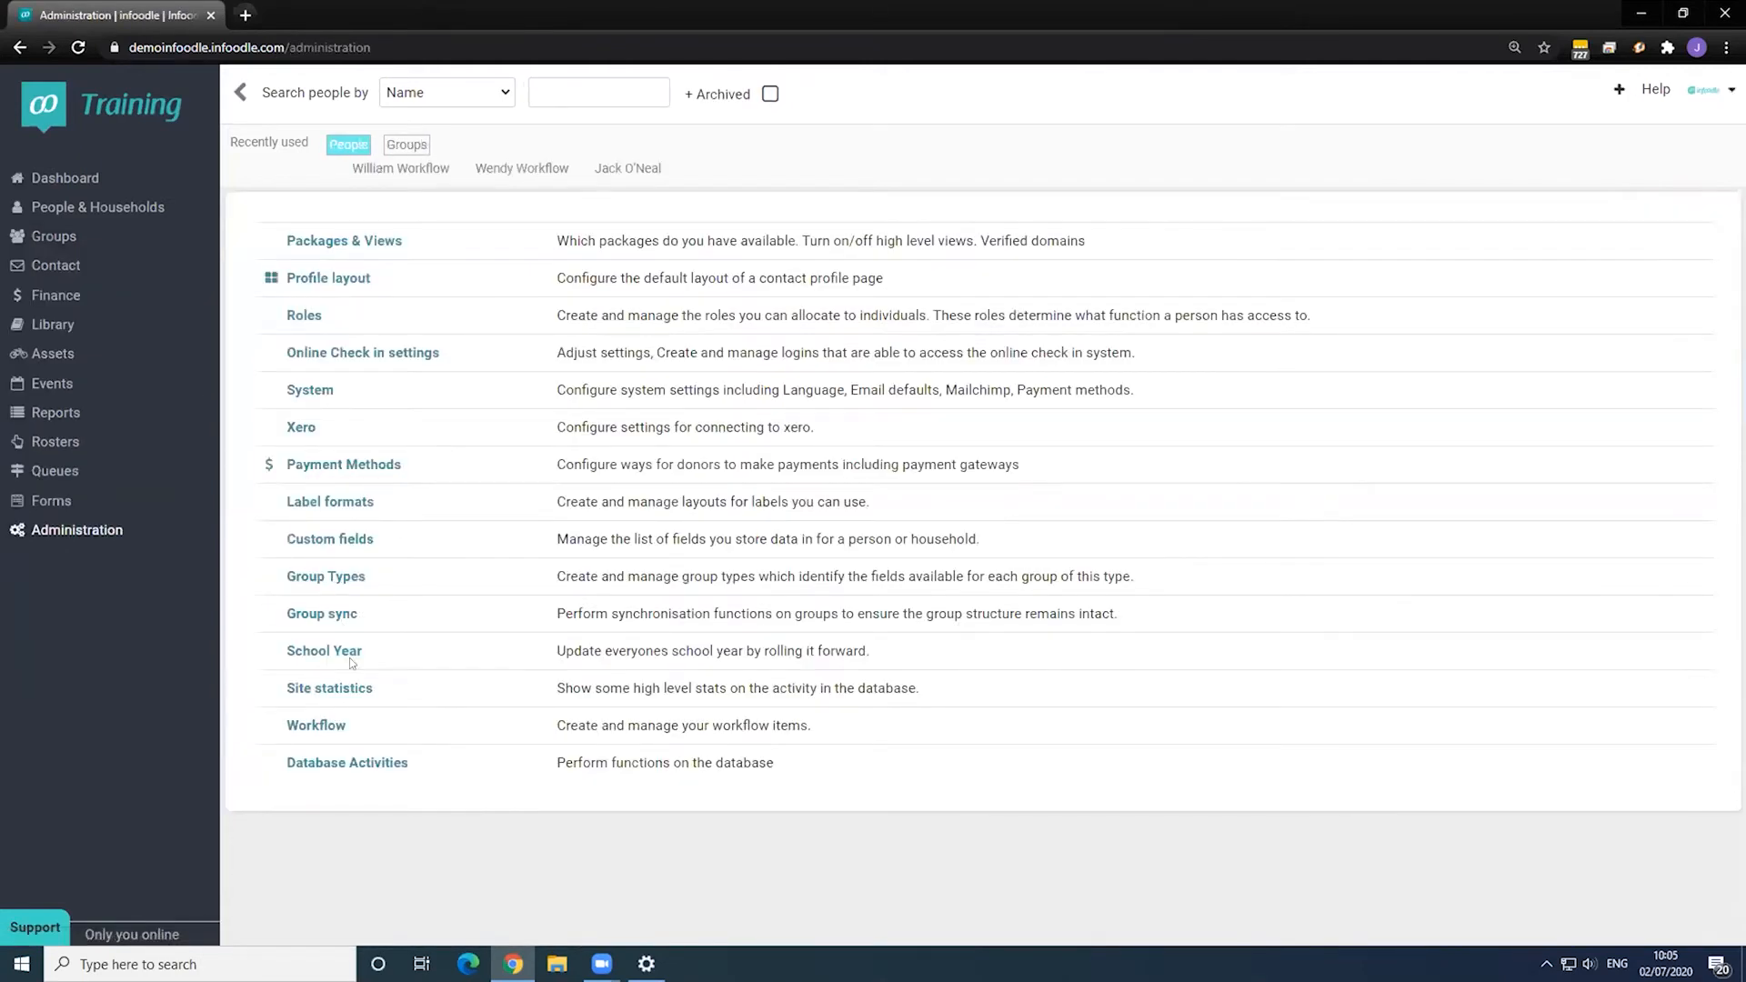
# - Start an Active Members workflow triggered when a new member joins the Active Members group
pyautogui.click(327, 727)
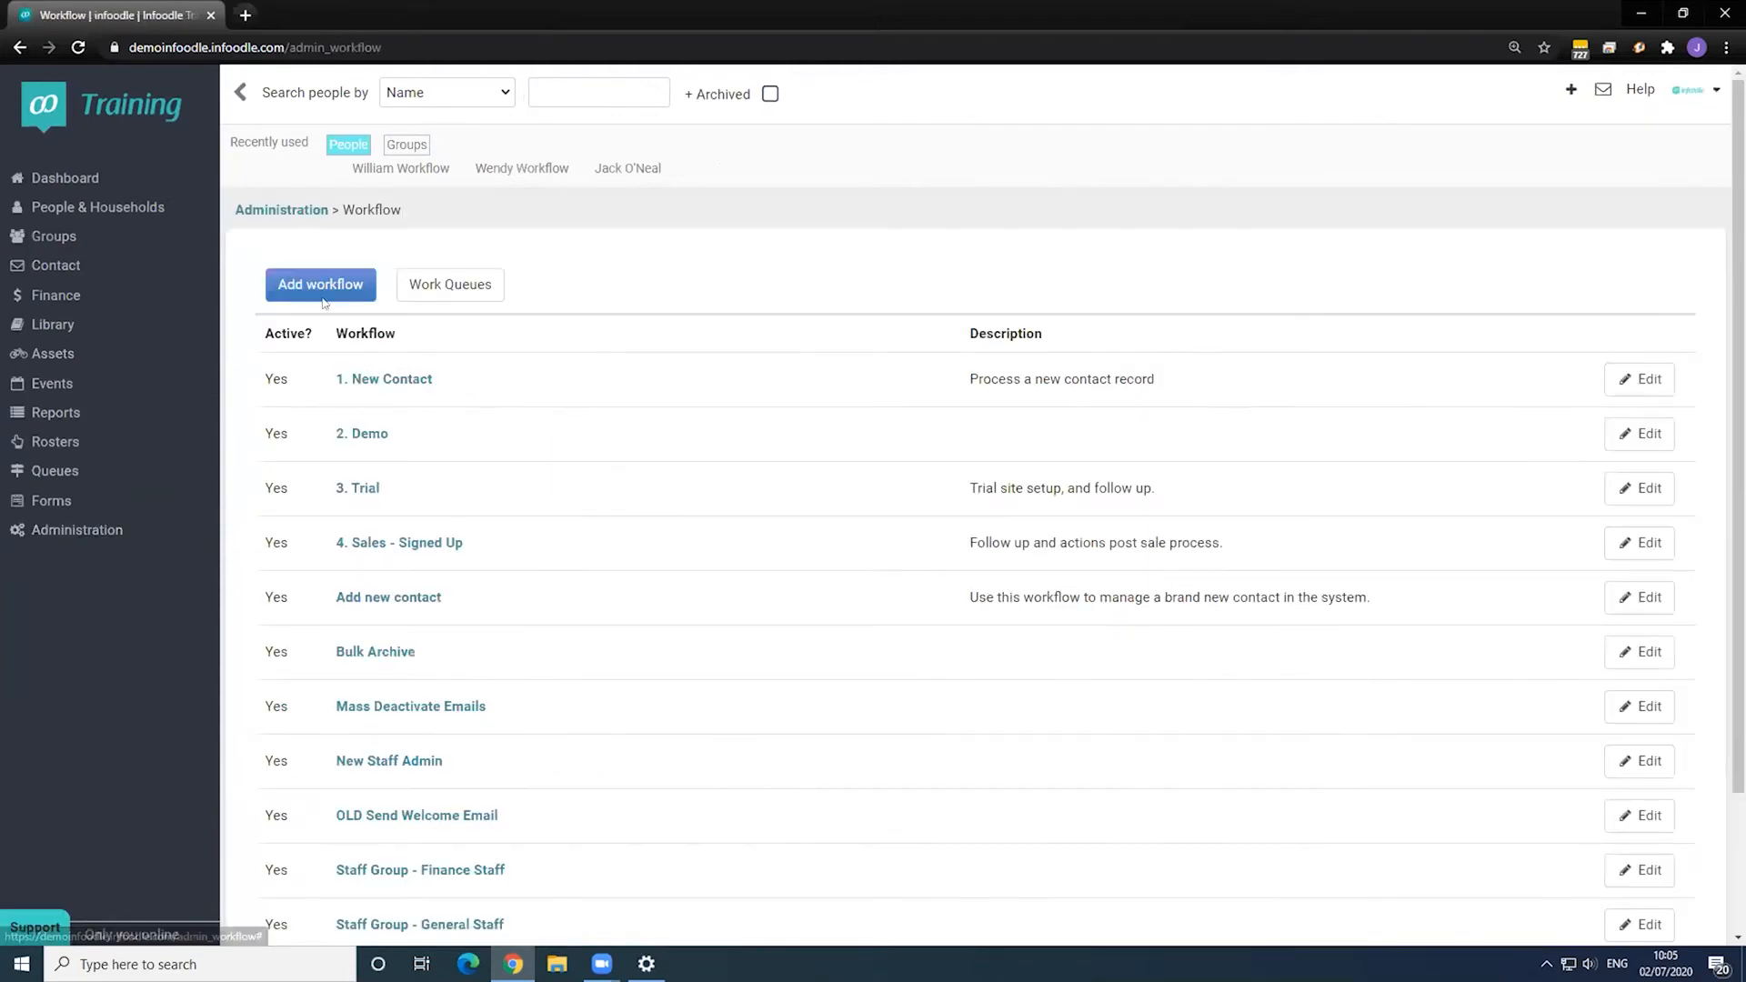
pyautogui.click(324, 289)
pyautogui.click(374, 438)
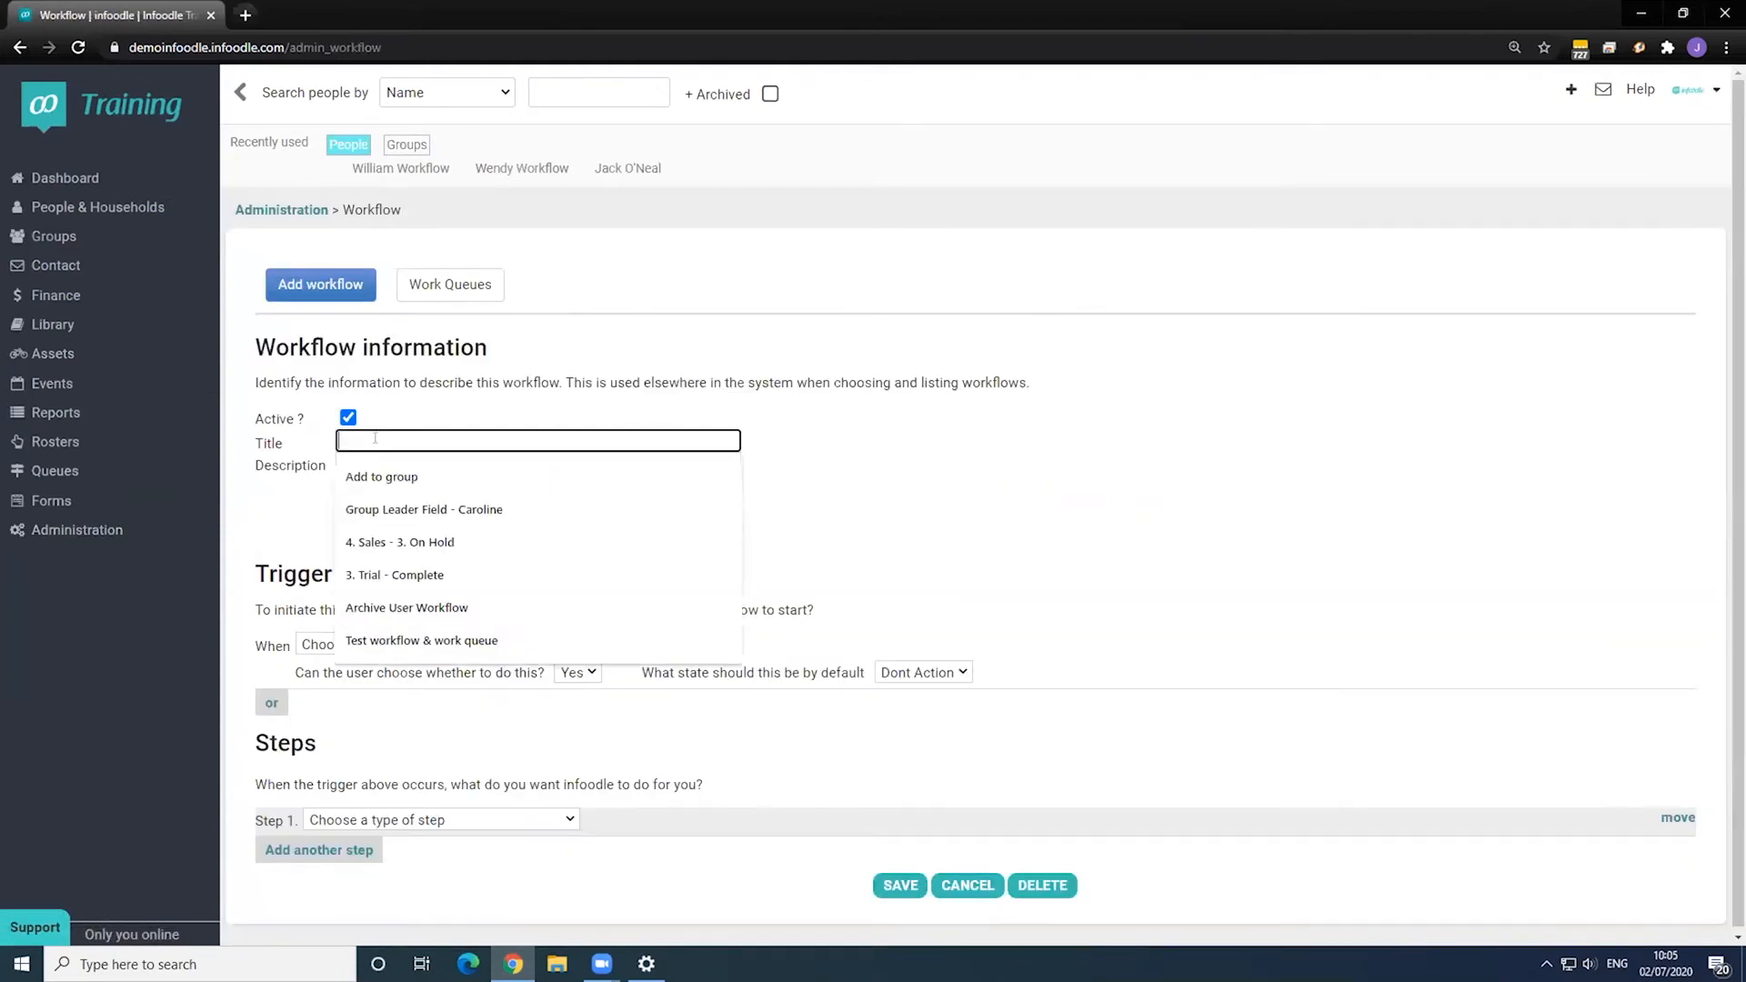
pyautogui.write('Active Members')
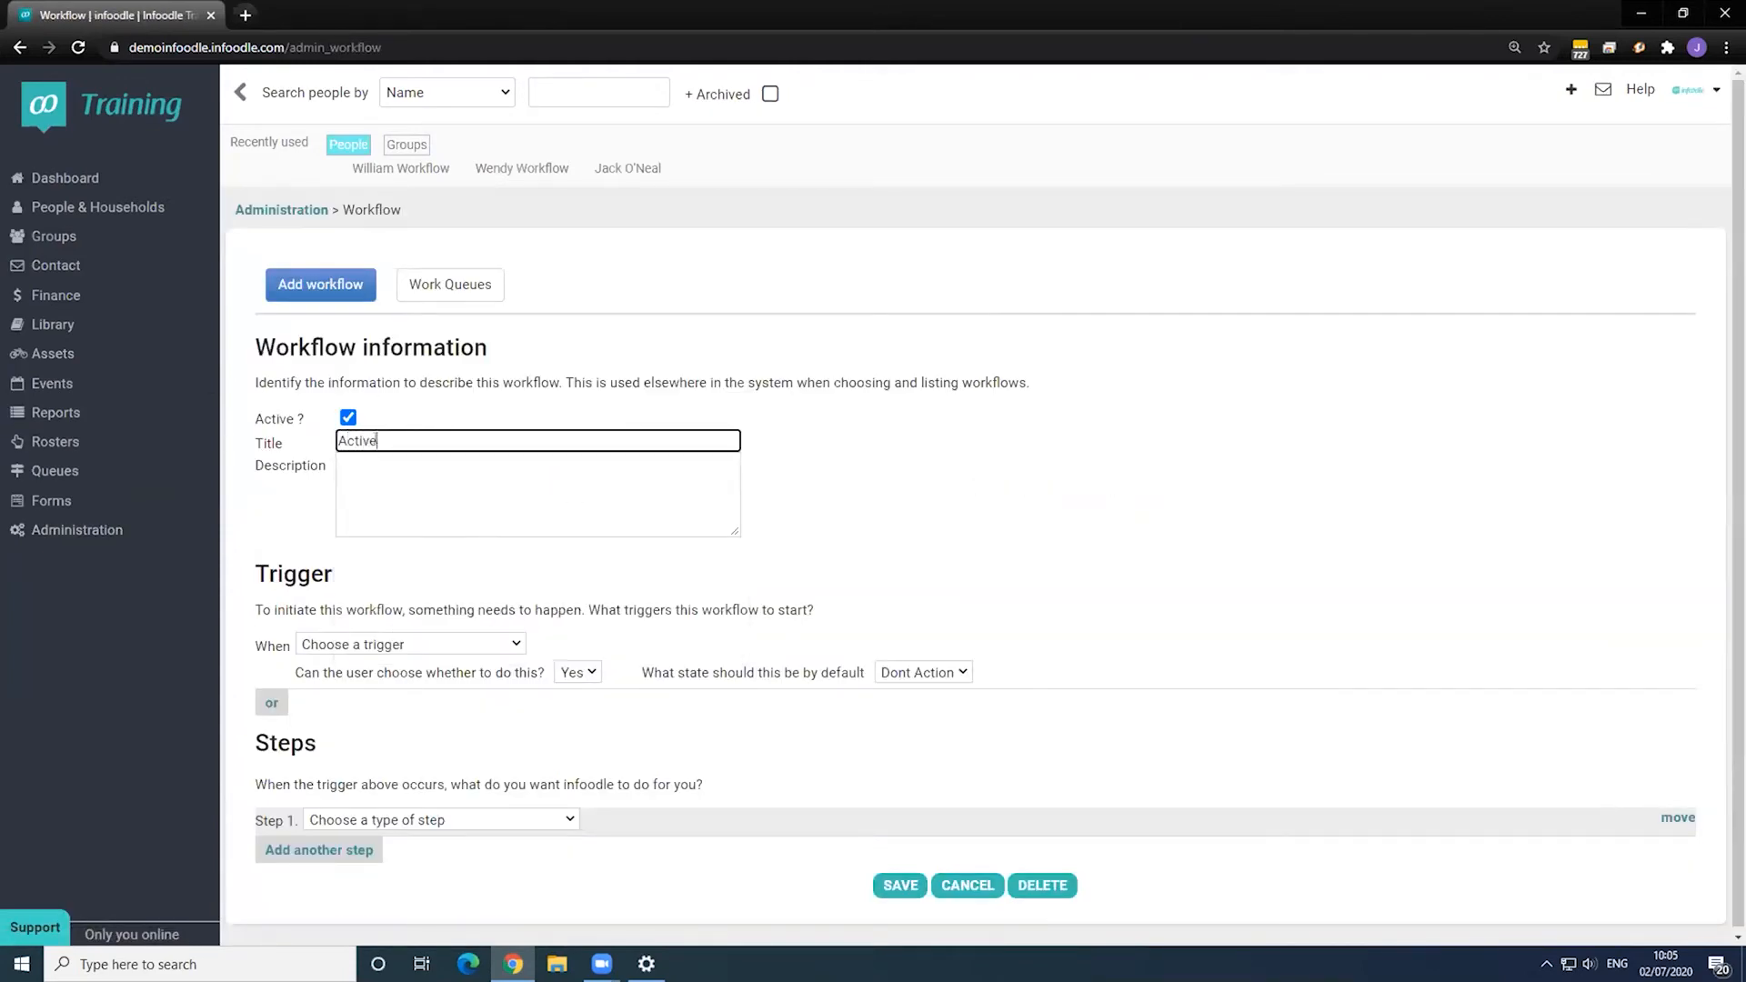
pyautogui.click(368, 646)
pyautogui.click(360, 697)
pyautogui.click(639, 646)
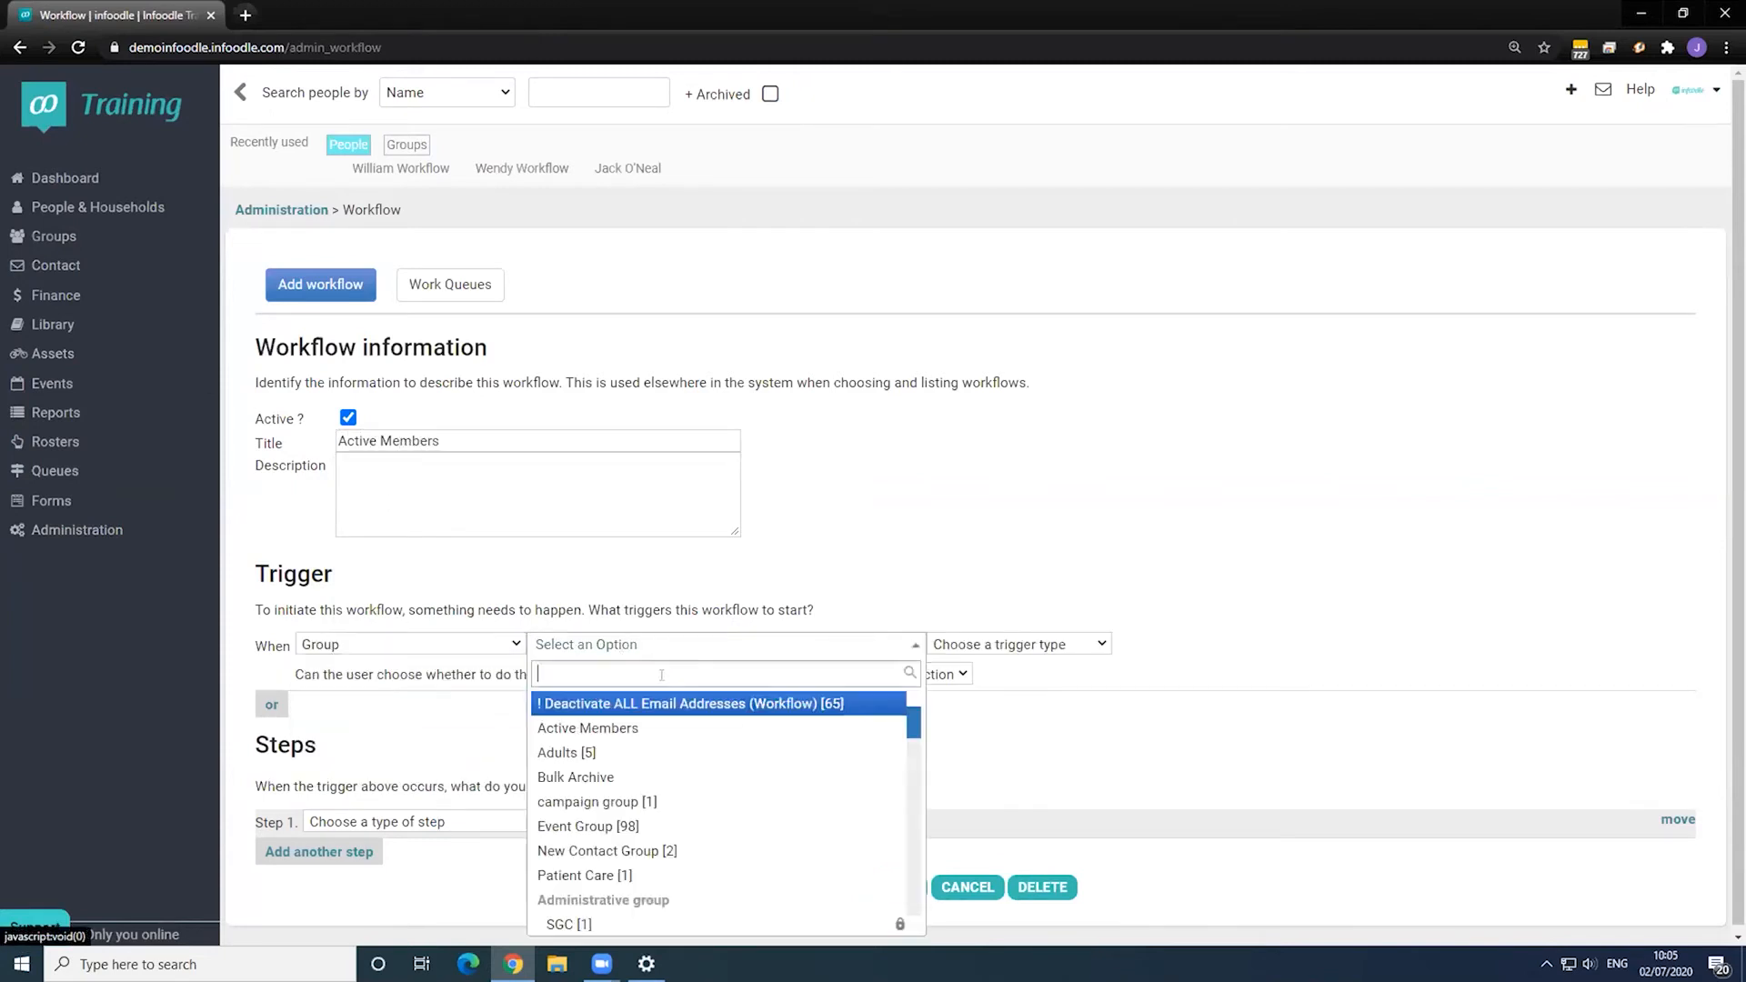
pyautogui.click(649, 727)
pyautogui.click(982, 645)
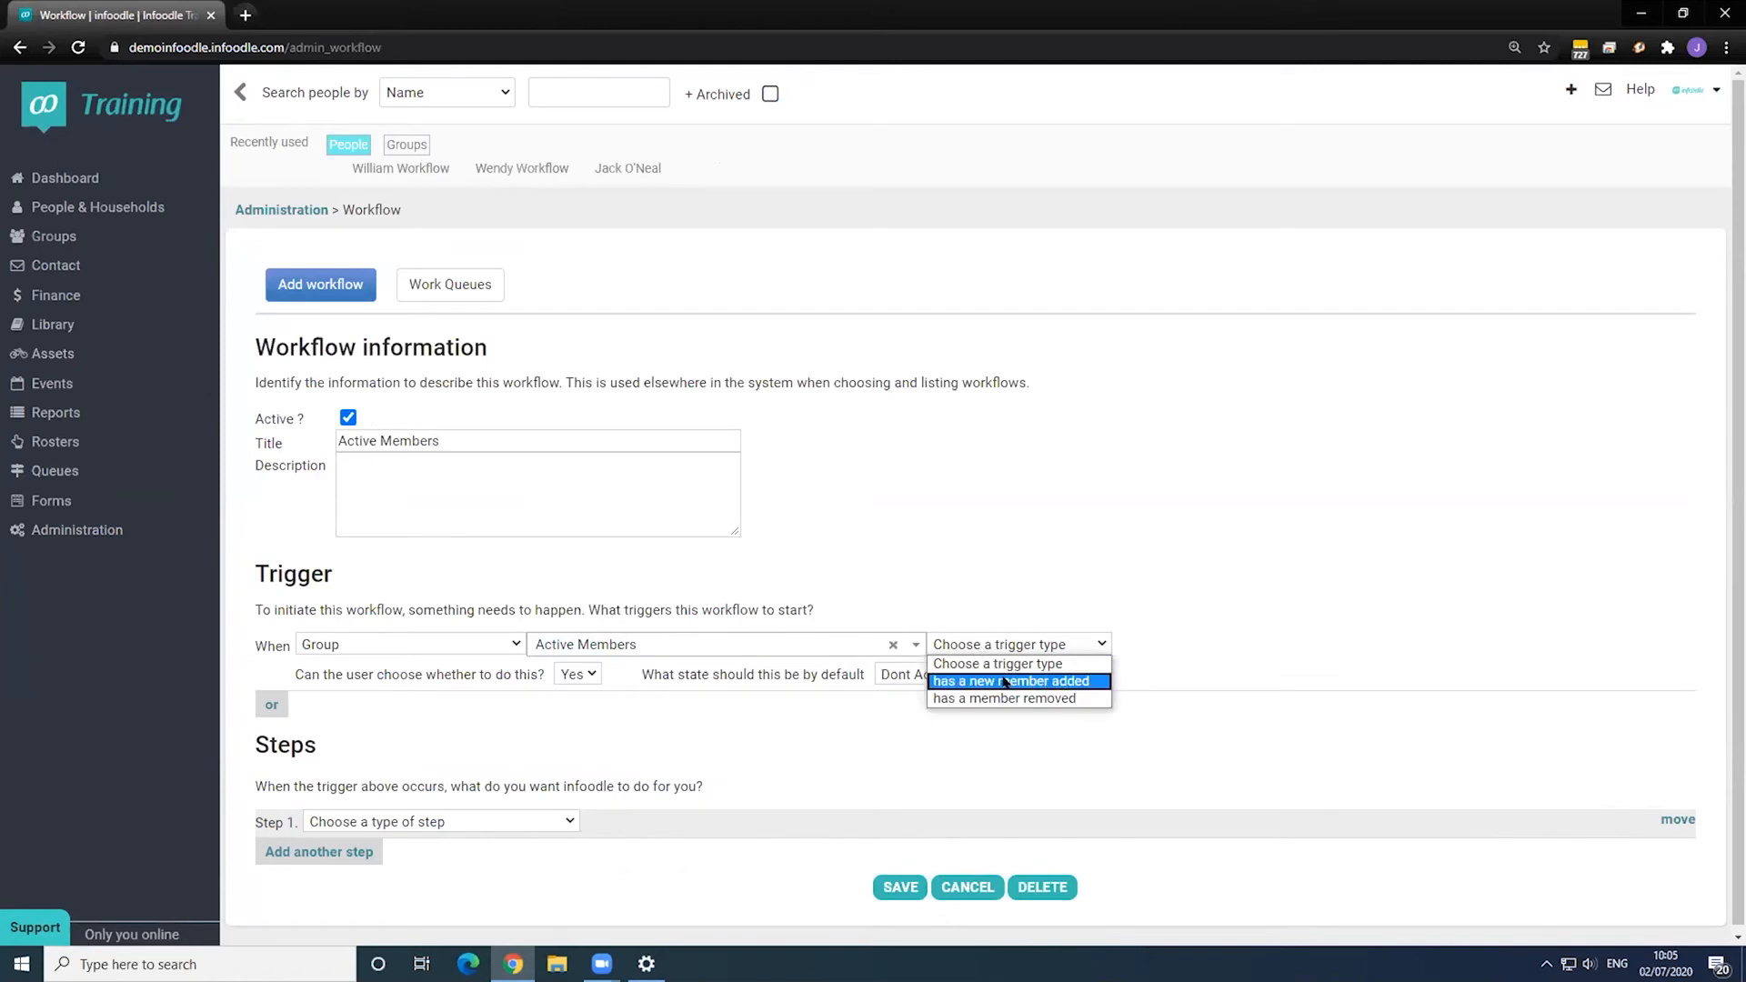
pyautogui.click(1013, 680)
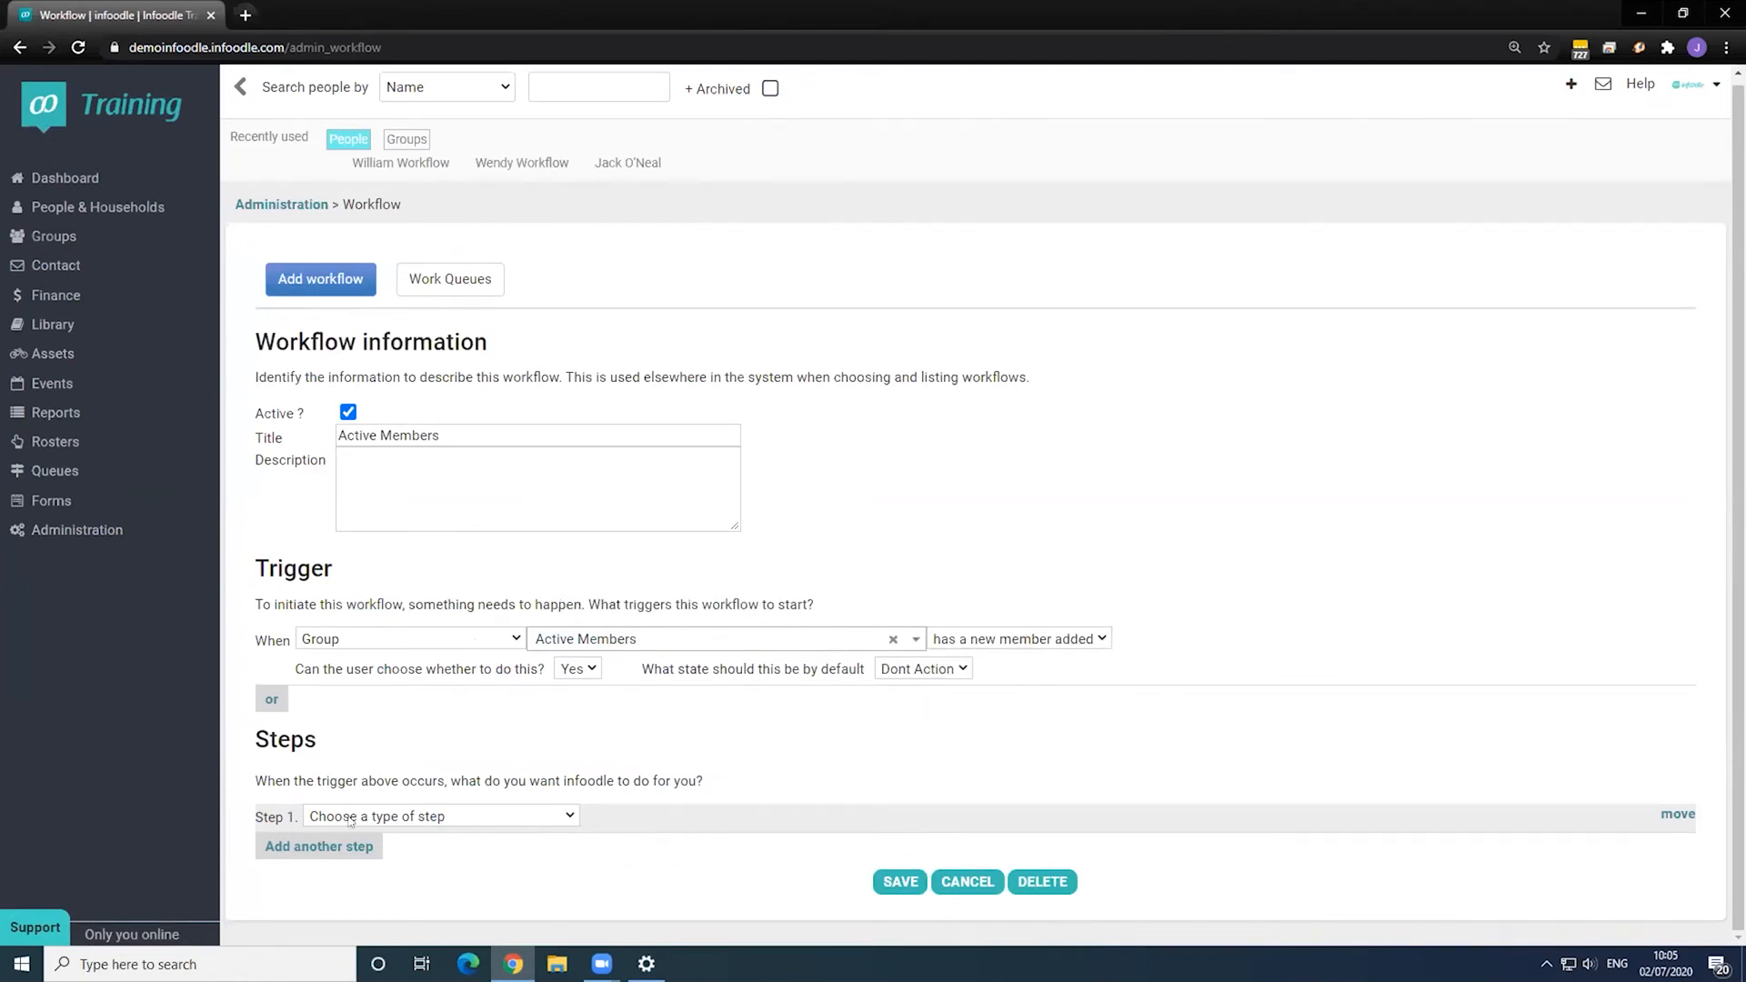
# - Make step 1 change the person's Member Status to Active Member, then go to Reports
pyautogui.click(351, 817)
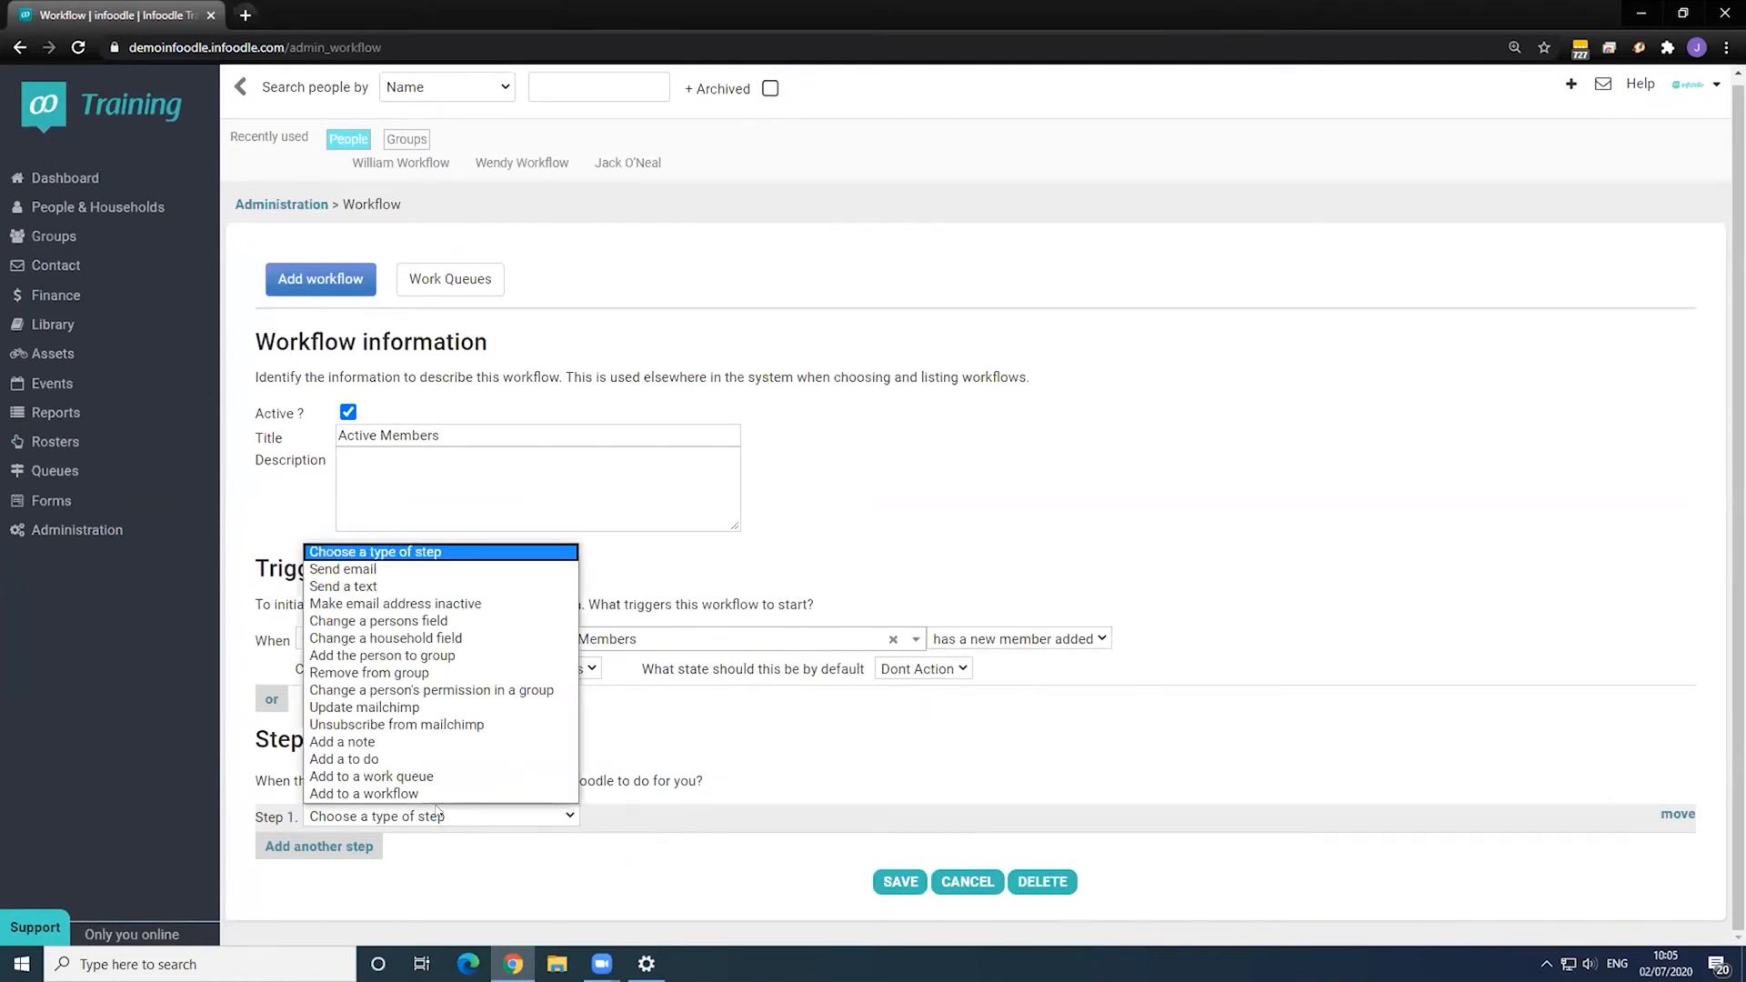
pyautogui.click(414, 621)
pyautogui.click(651, 815)
pyautogui.scroll(-3, 664, 725)
pyautogui.scroll(-2, 664, 725)
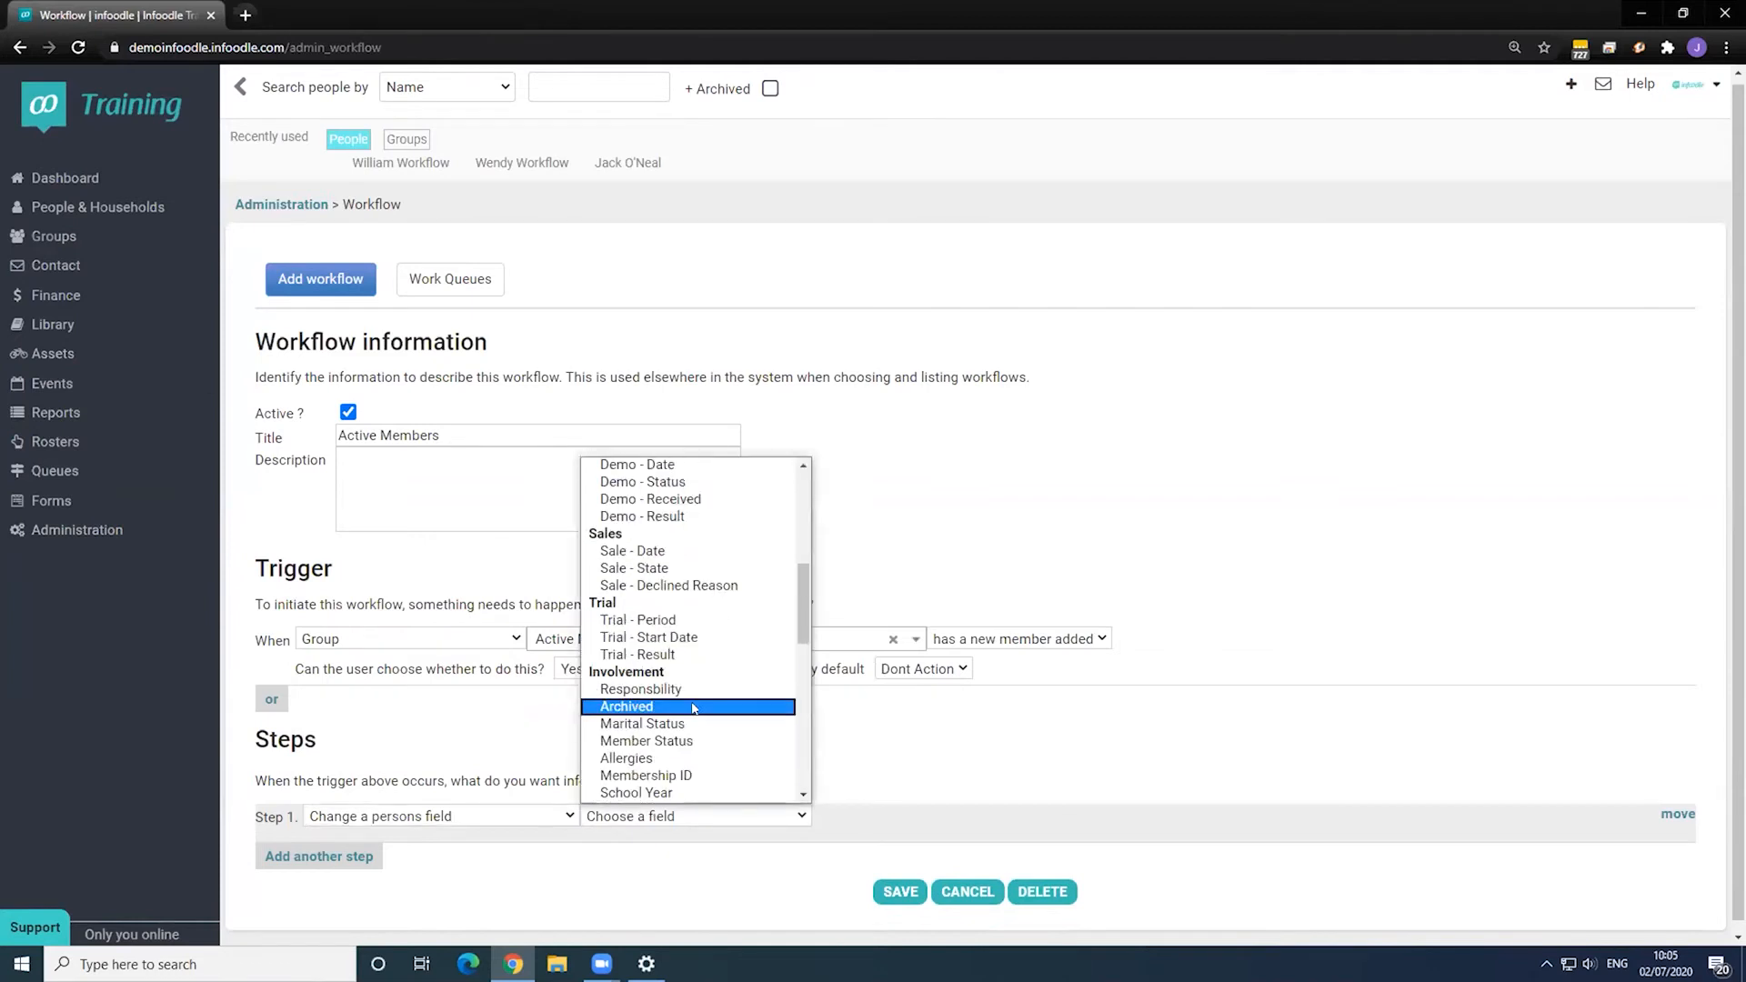
pyautogui.click(705, 738)
pyautogui.click(868, 818)
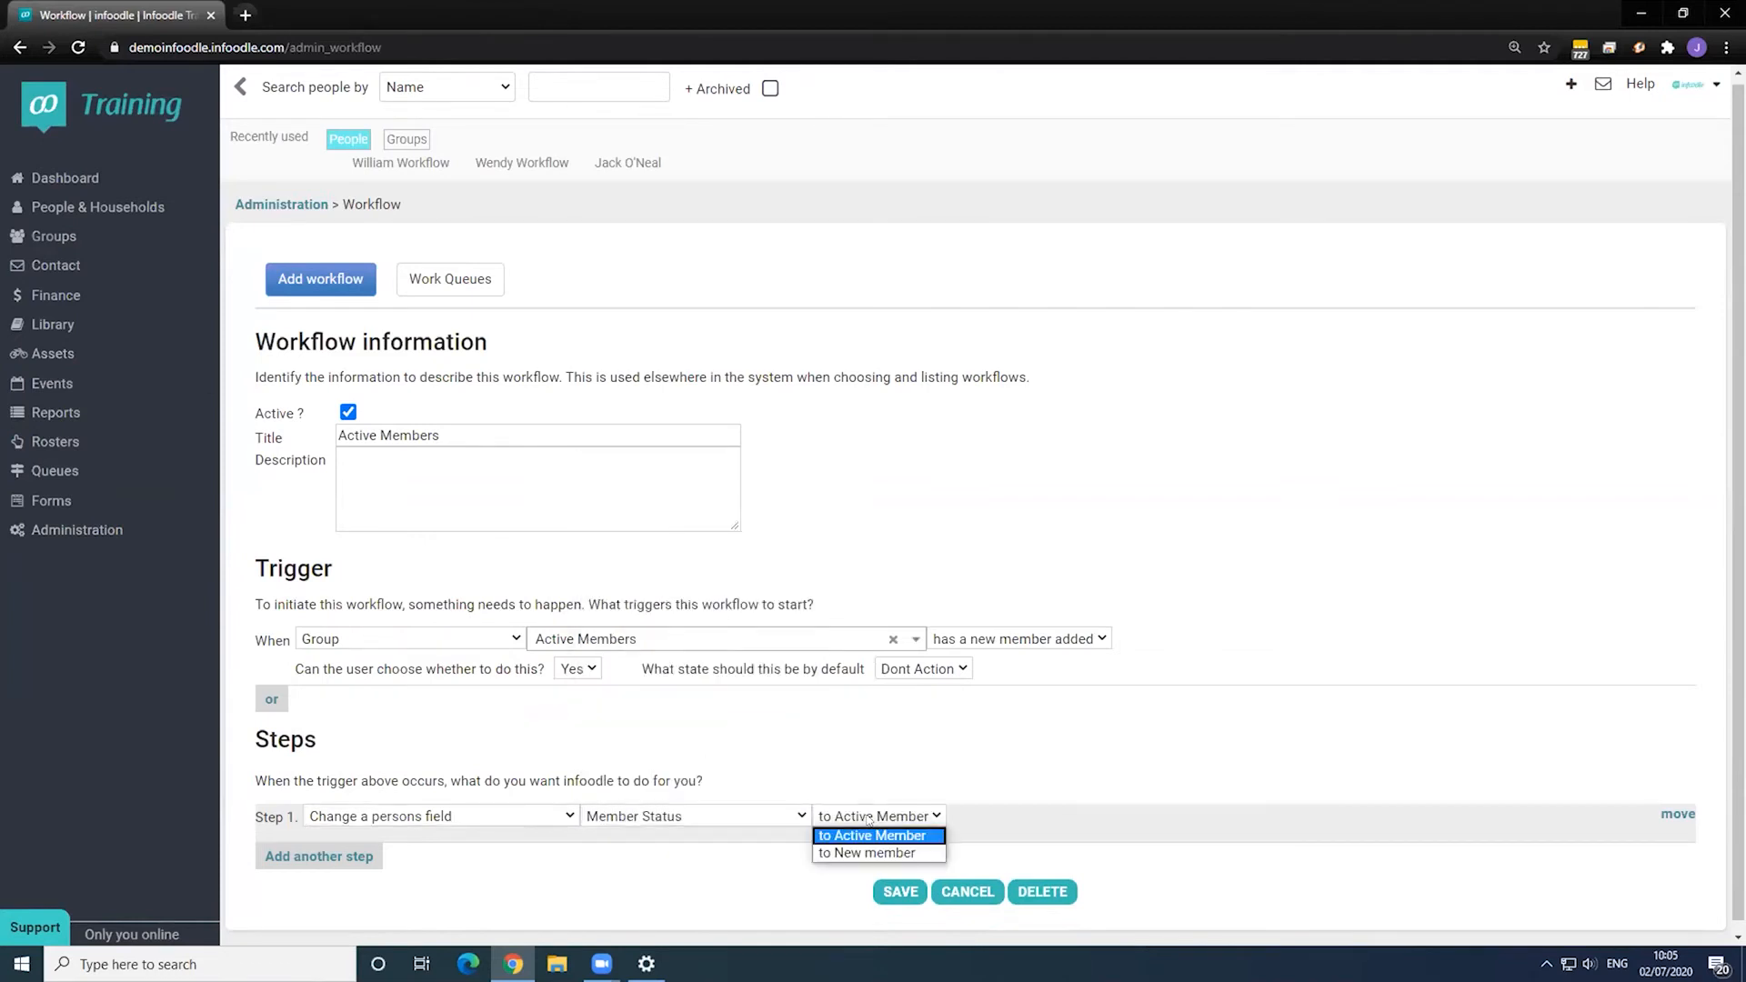
pyautogui.click(865, 833)
pyautogui.scroll(-1, 927, 857)
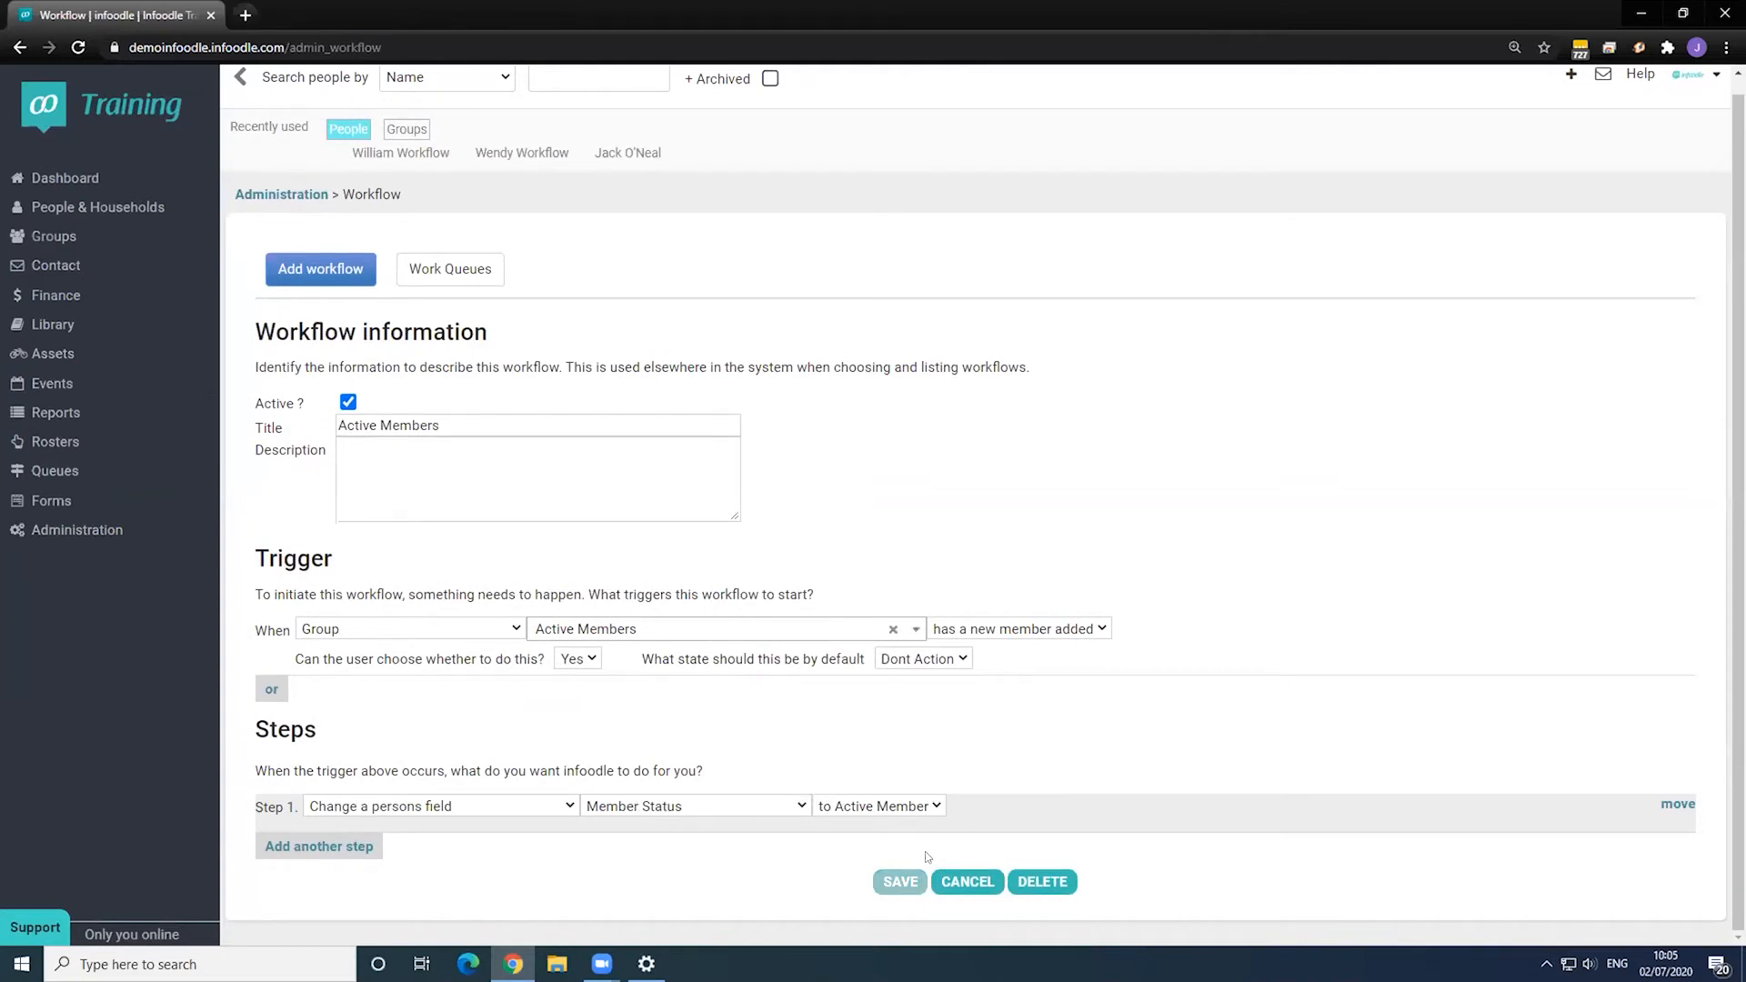
pyautogui.click(55, 412)
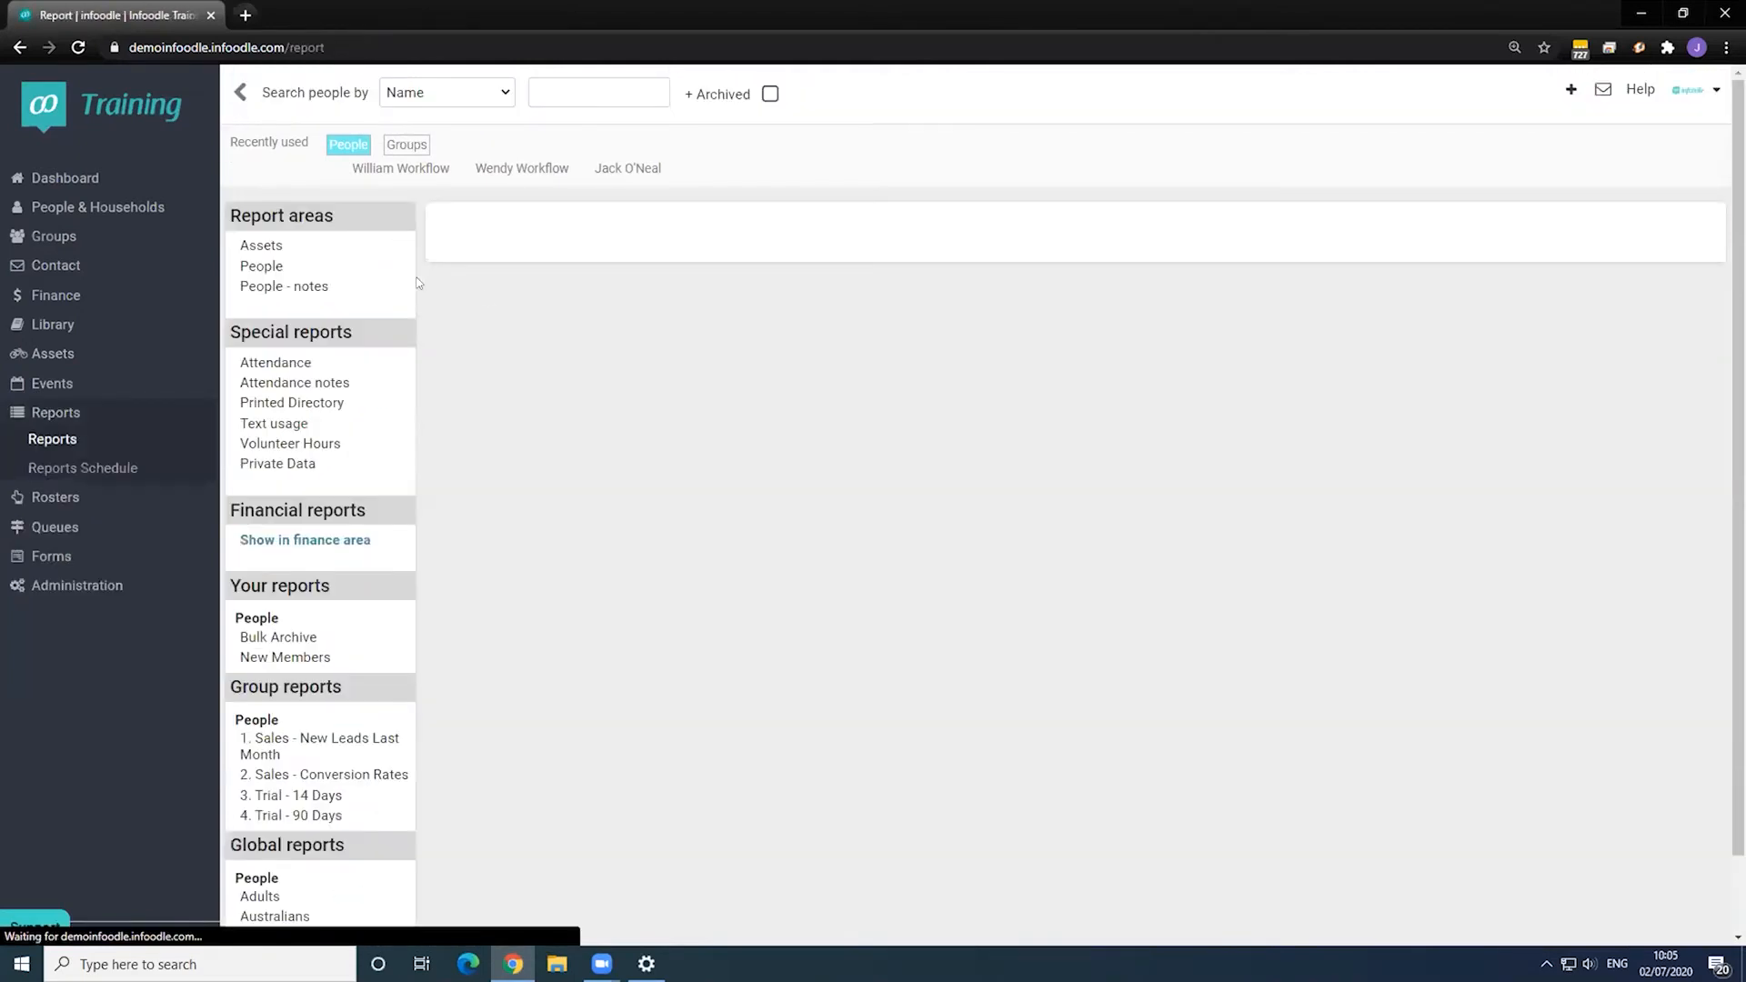
# - Load the saved New Members people report, show its 83 records, and begin adding them to a group
pyautogui.click(261, 266)
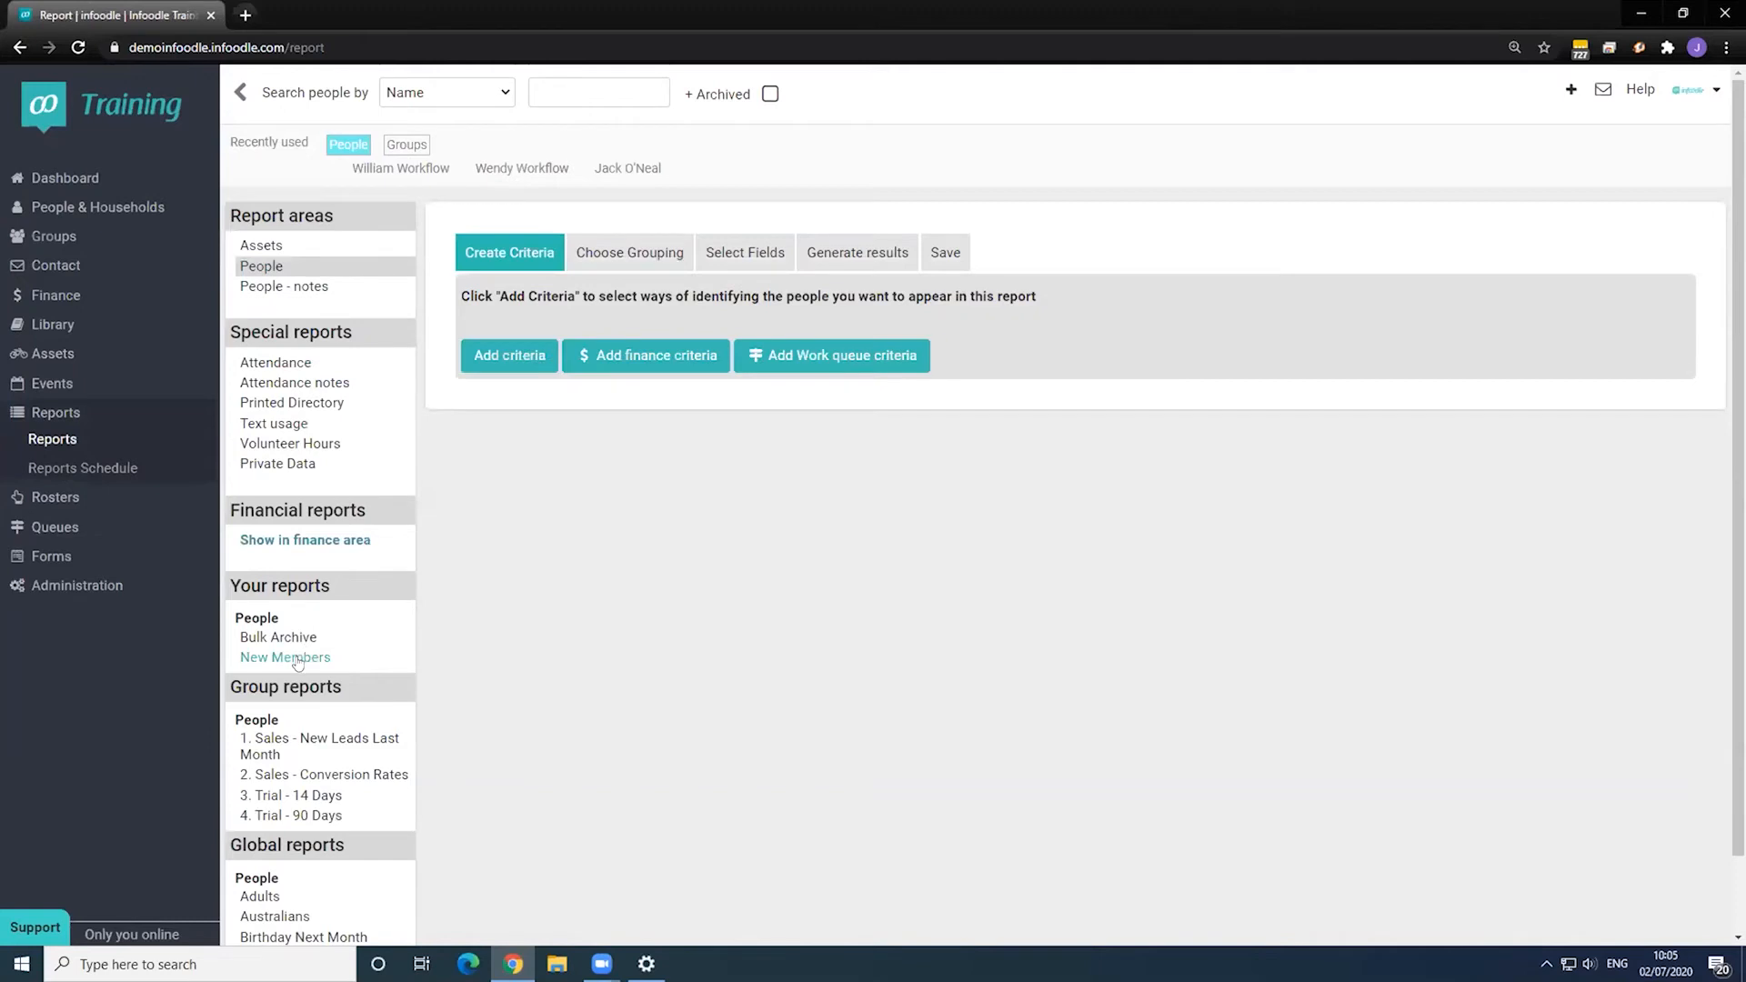
pyautogui.click(298, 659)
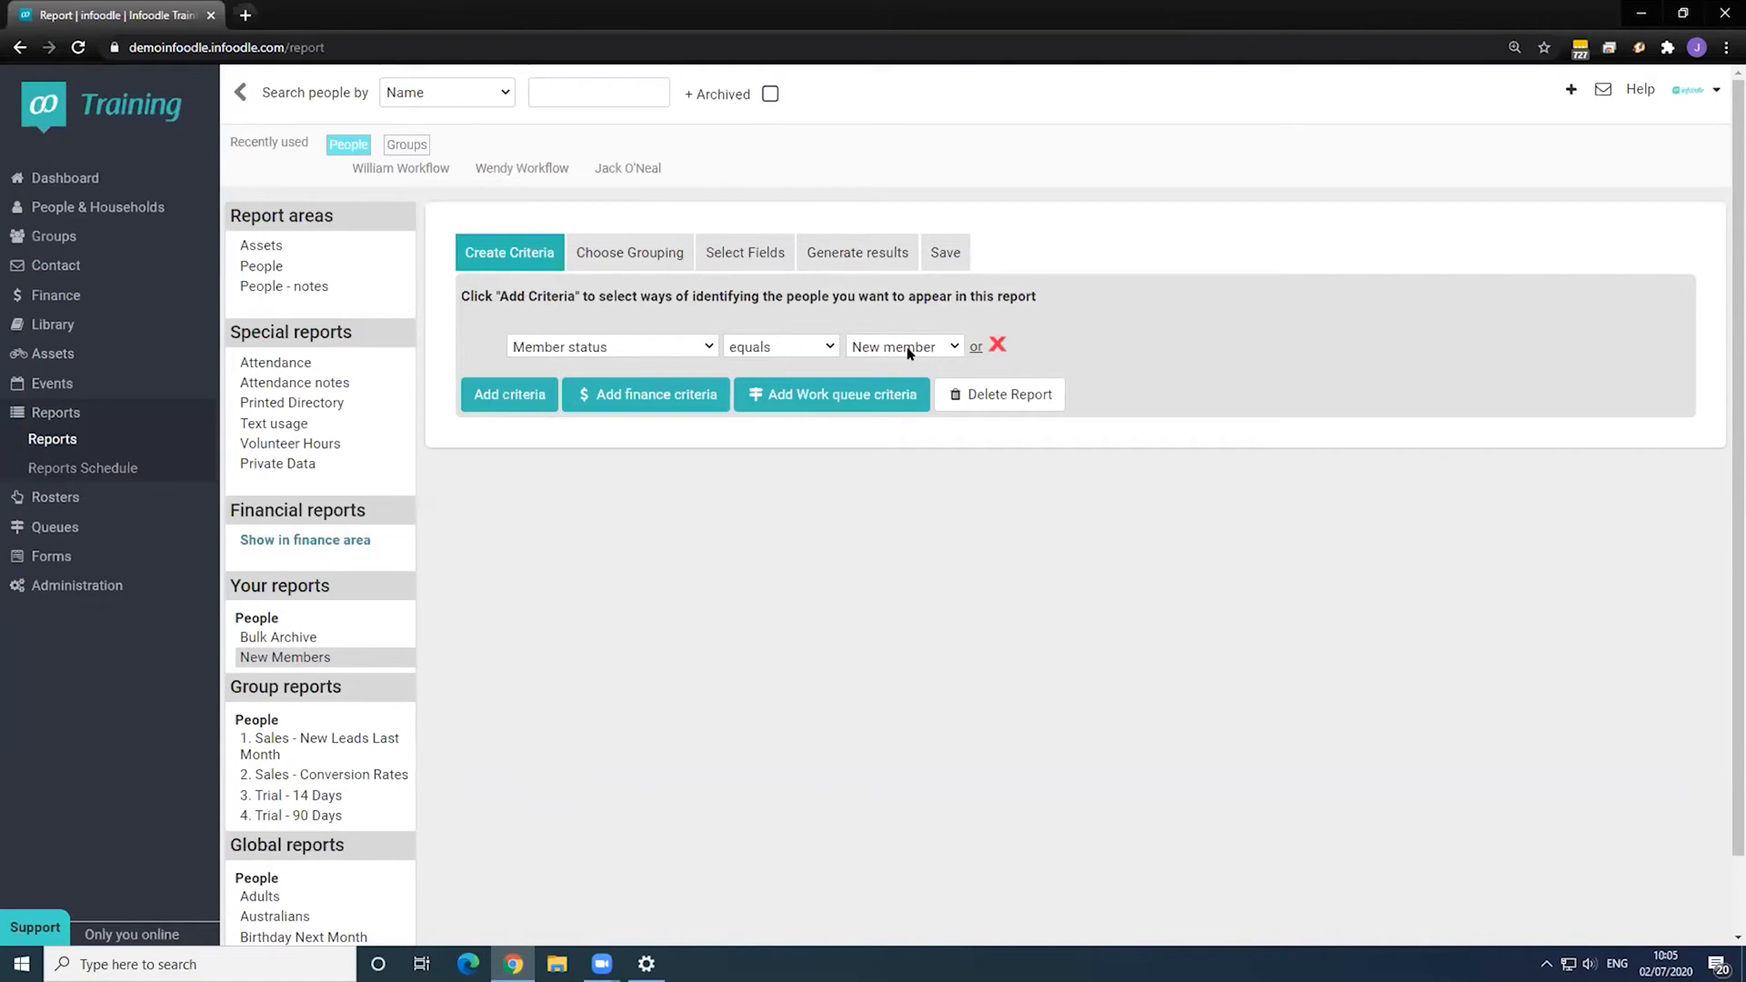
pyautogui.click(845, 252)
pyautogui.click(806, 333)
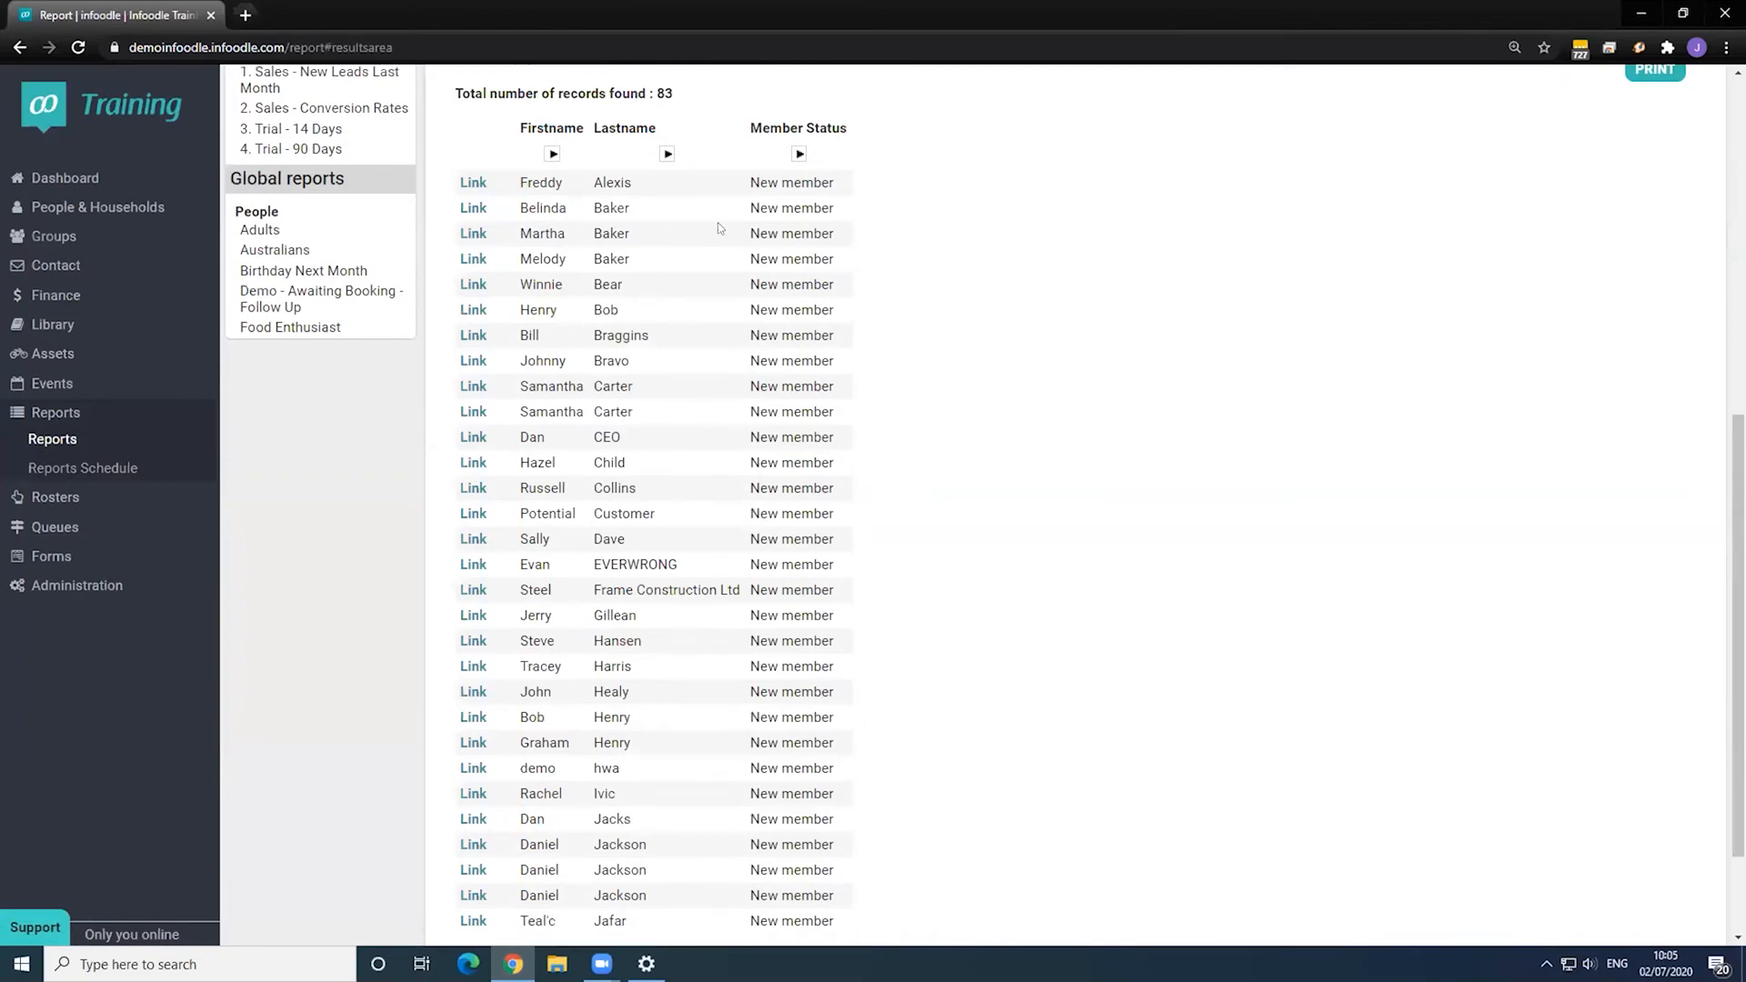
pyautogui.scroll(7, 719, 228)
pyautogui.click(779, 598)
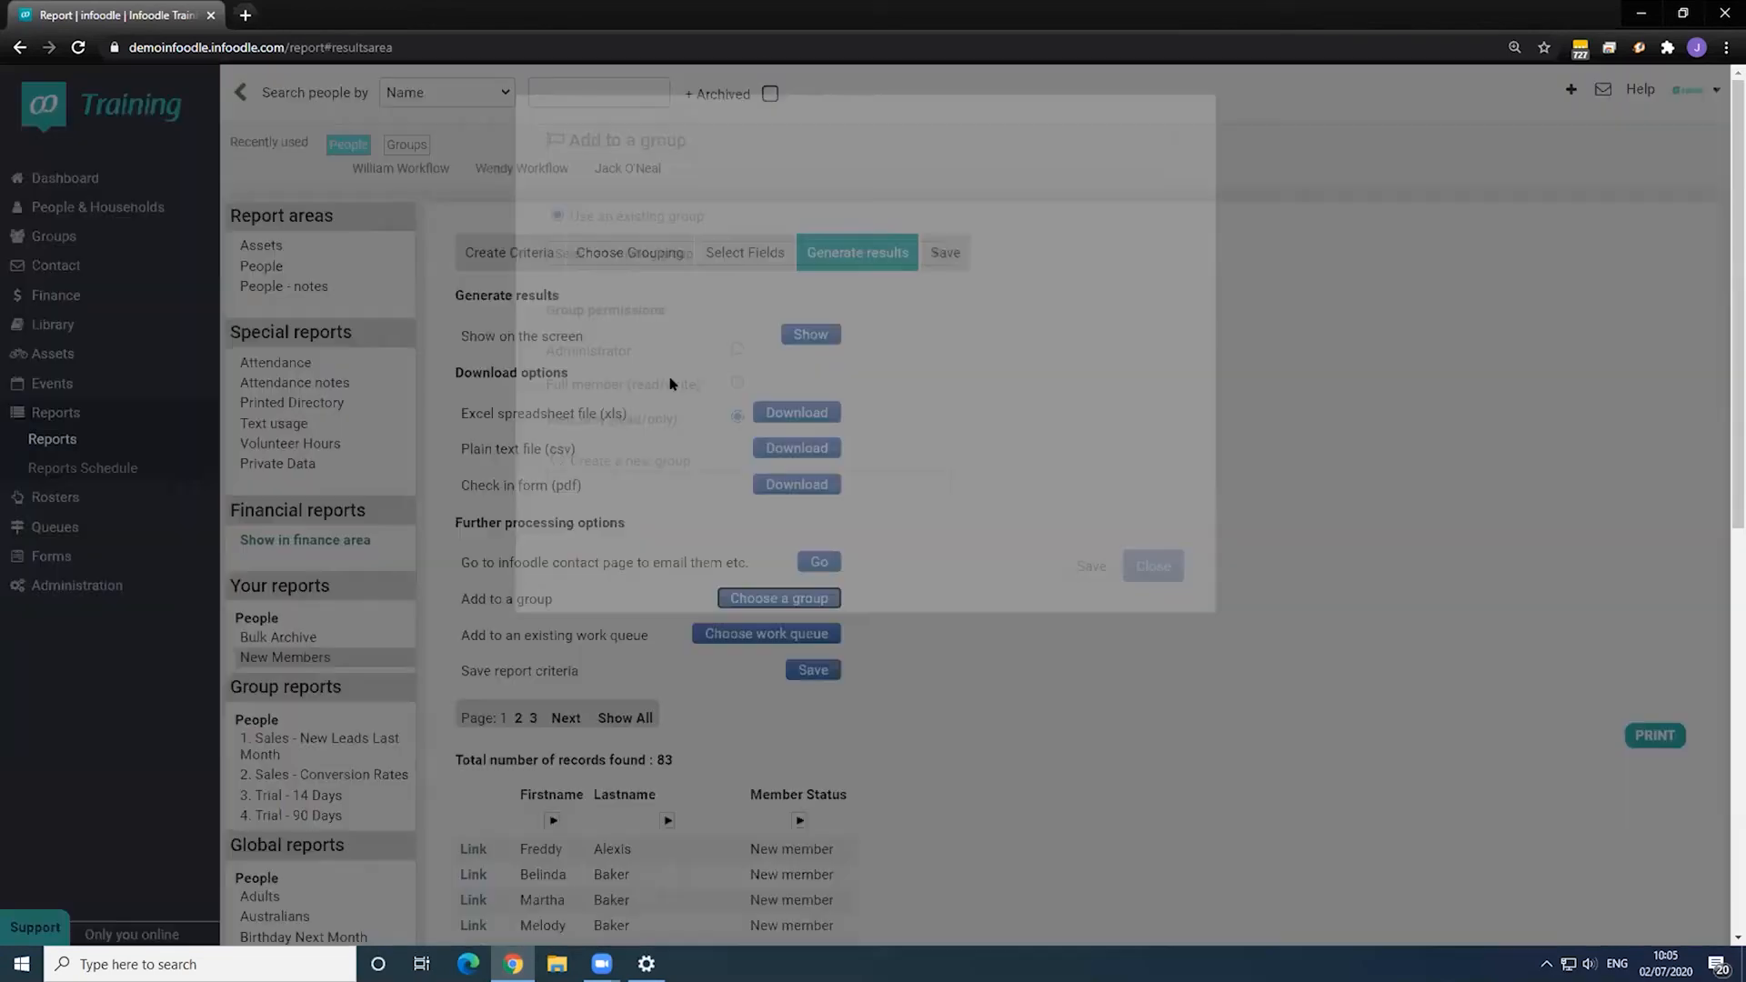
# - Add the listed people to the Active Members group with view-only permission
pyautogui.click(662, 256)
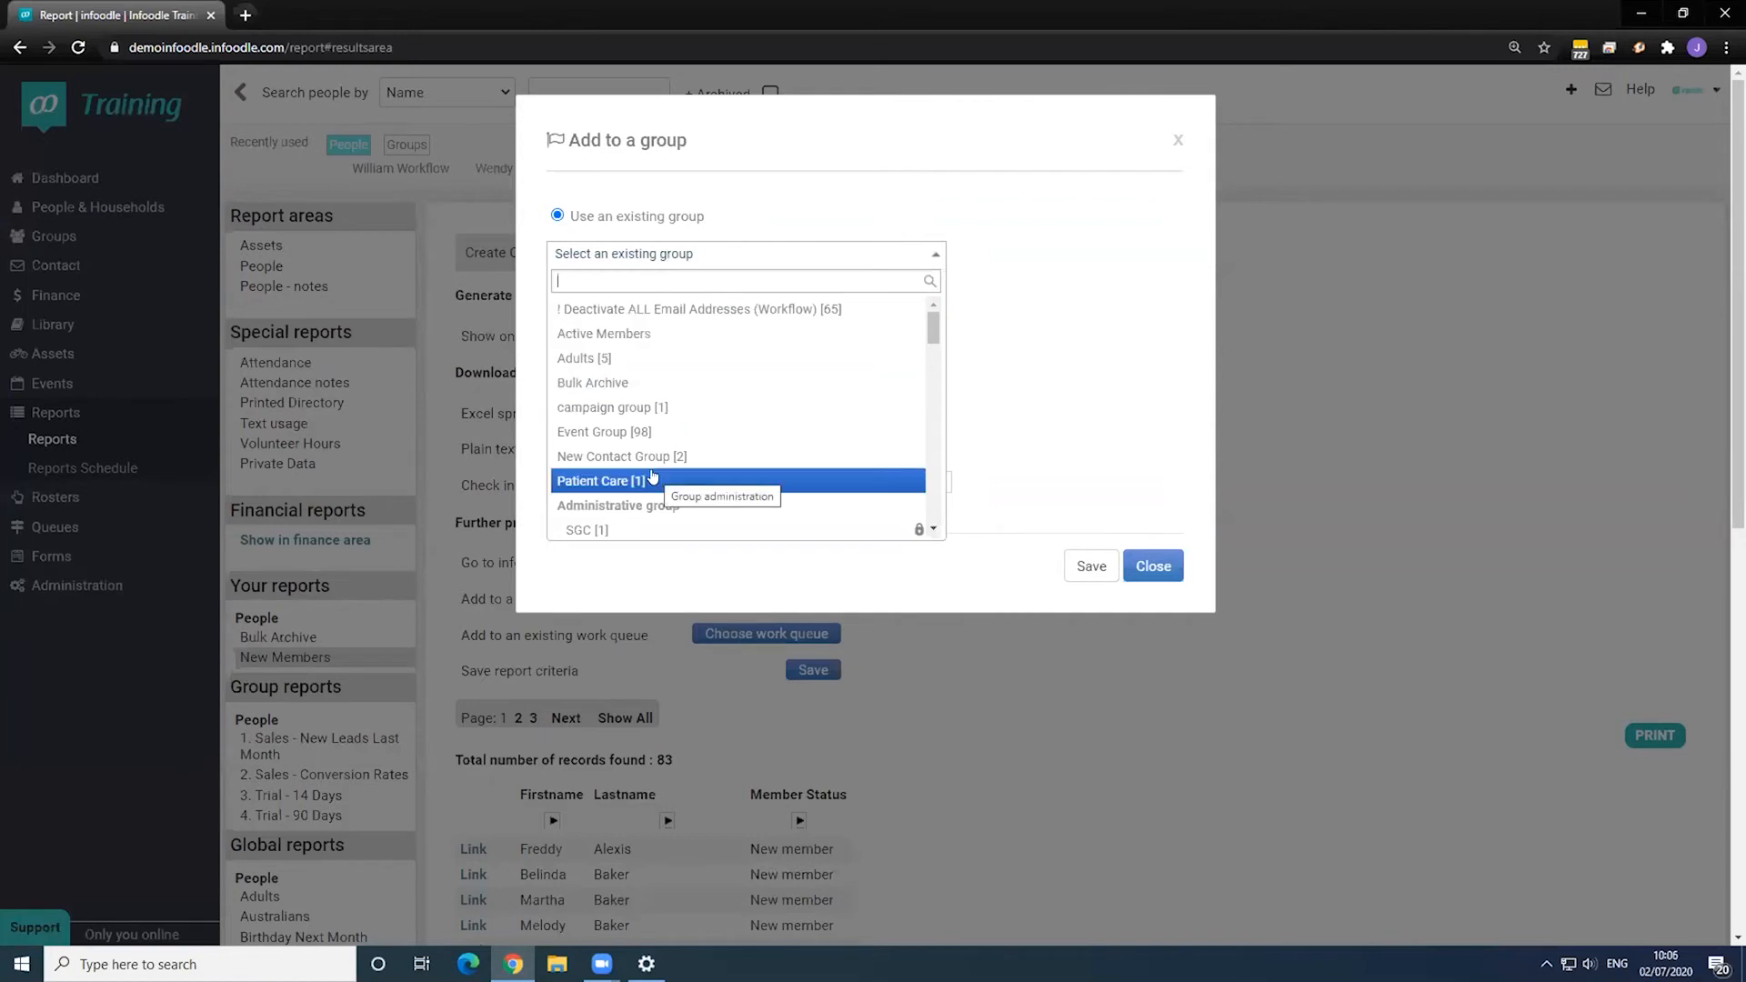
pyautogui.click(604, 333)
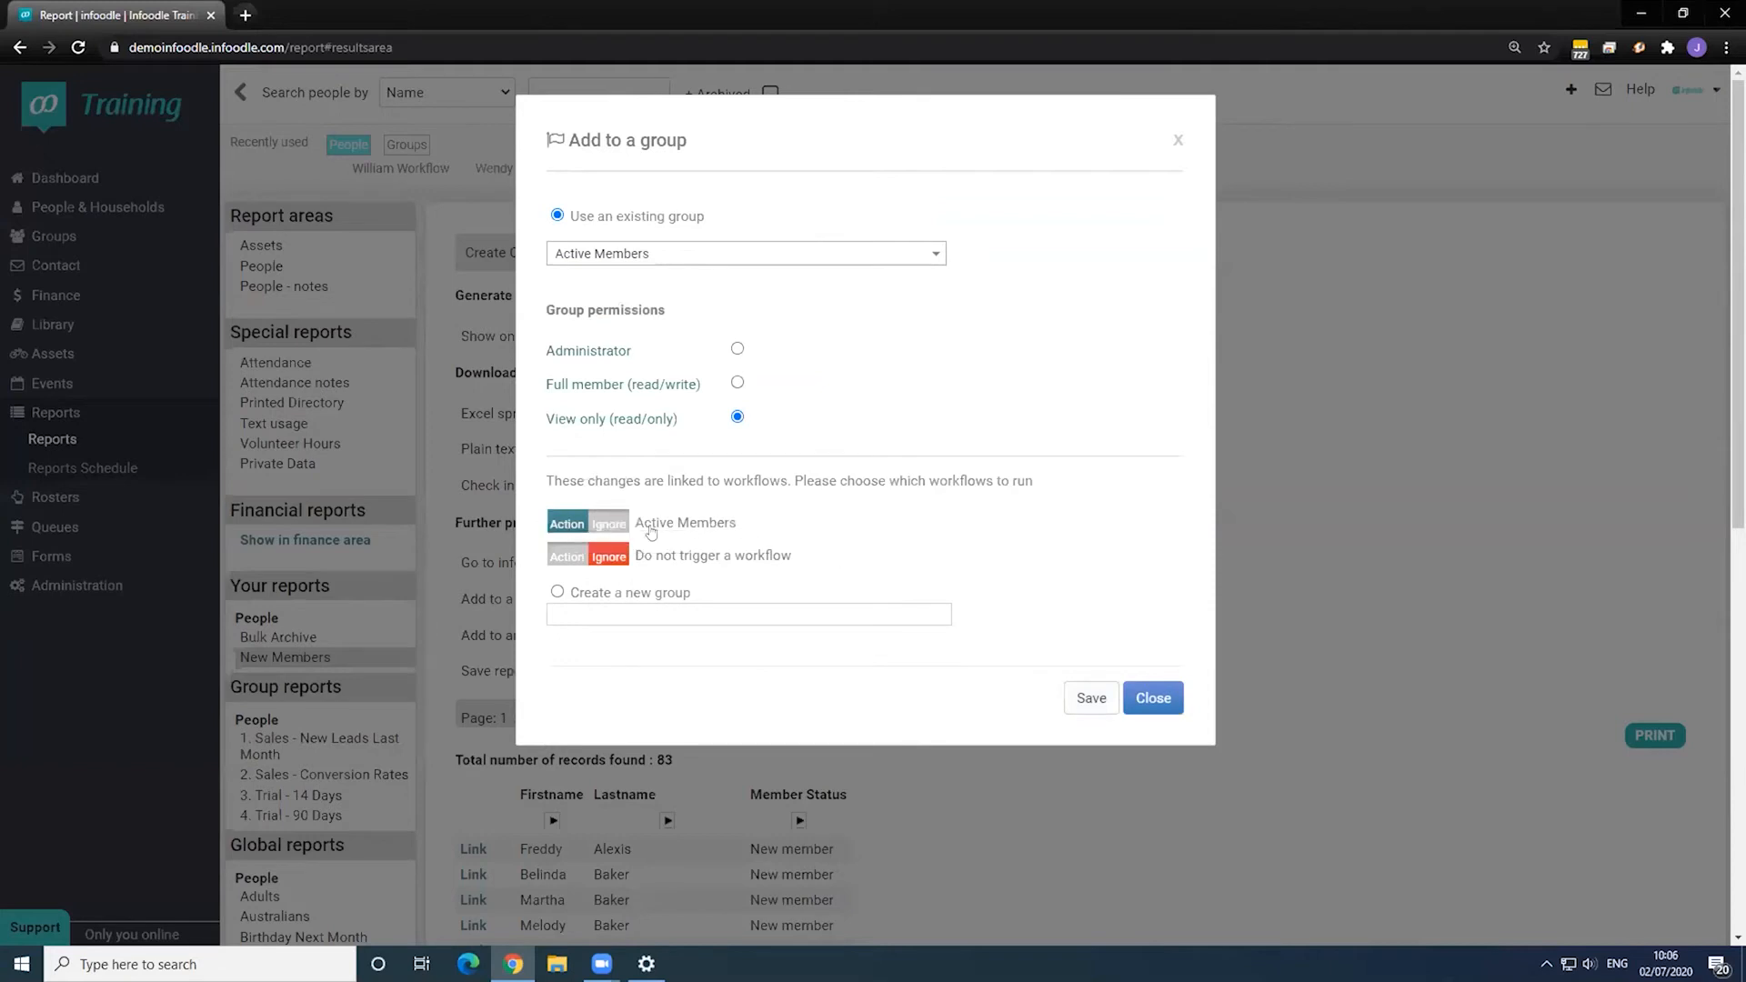
pyautogui.click(1091, 698)
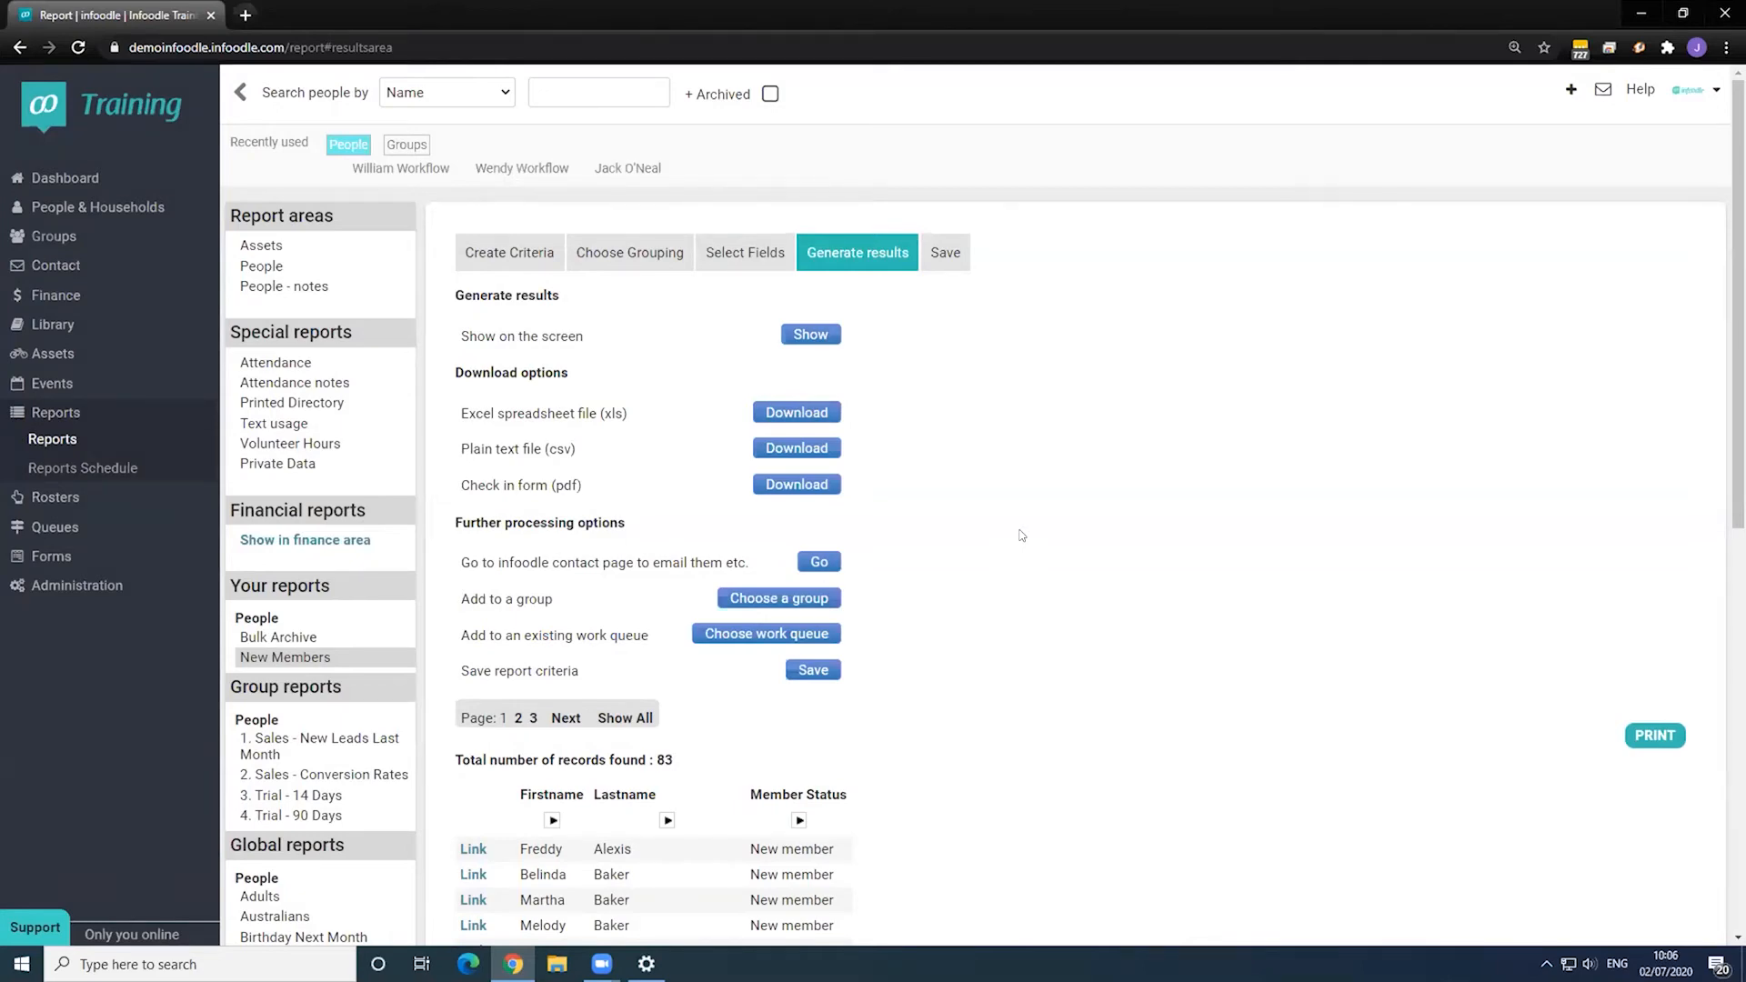
# - Rerun the New Members report to confirm 0 new members remain
pyautogui.scroll(-2, 1012, 541)
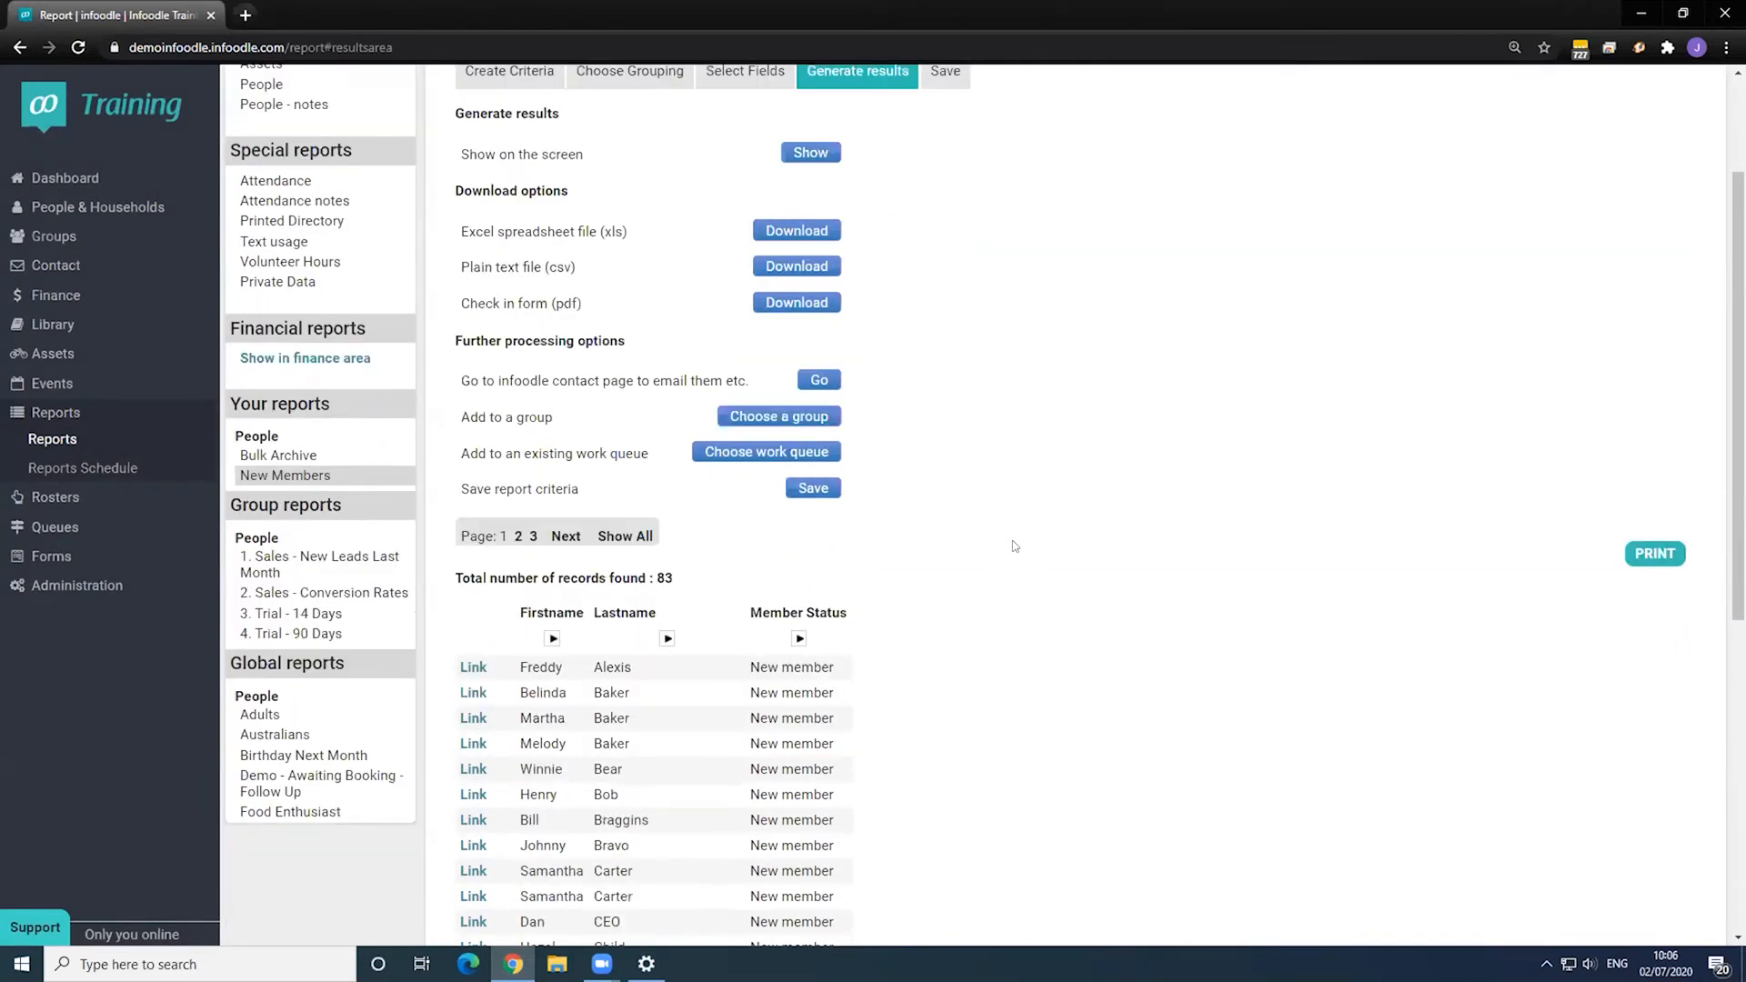
pyautogui.scroll(2, 1012, 540)
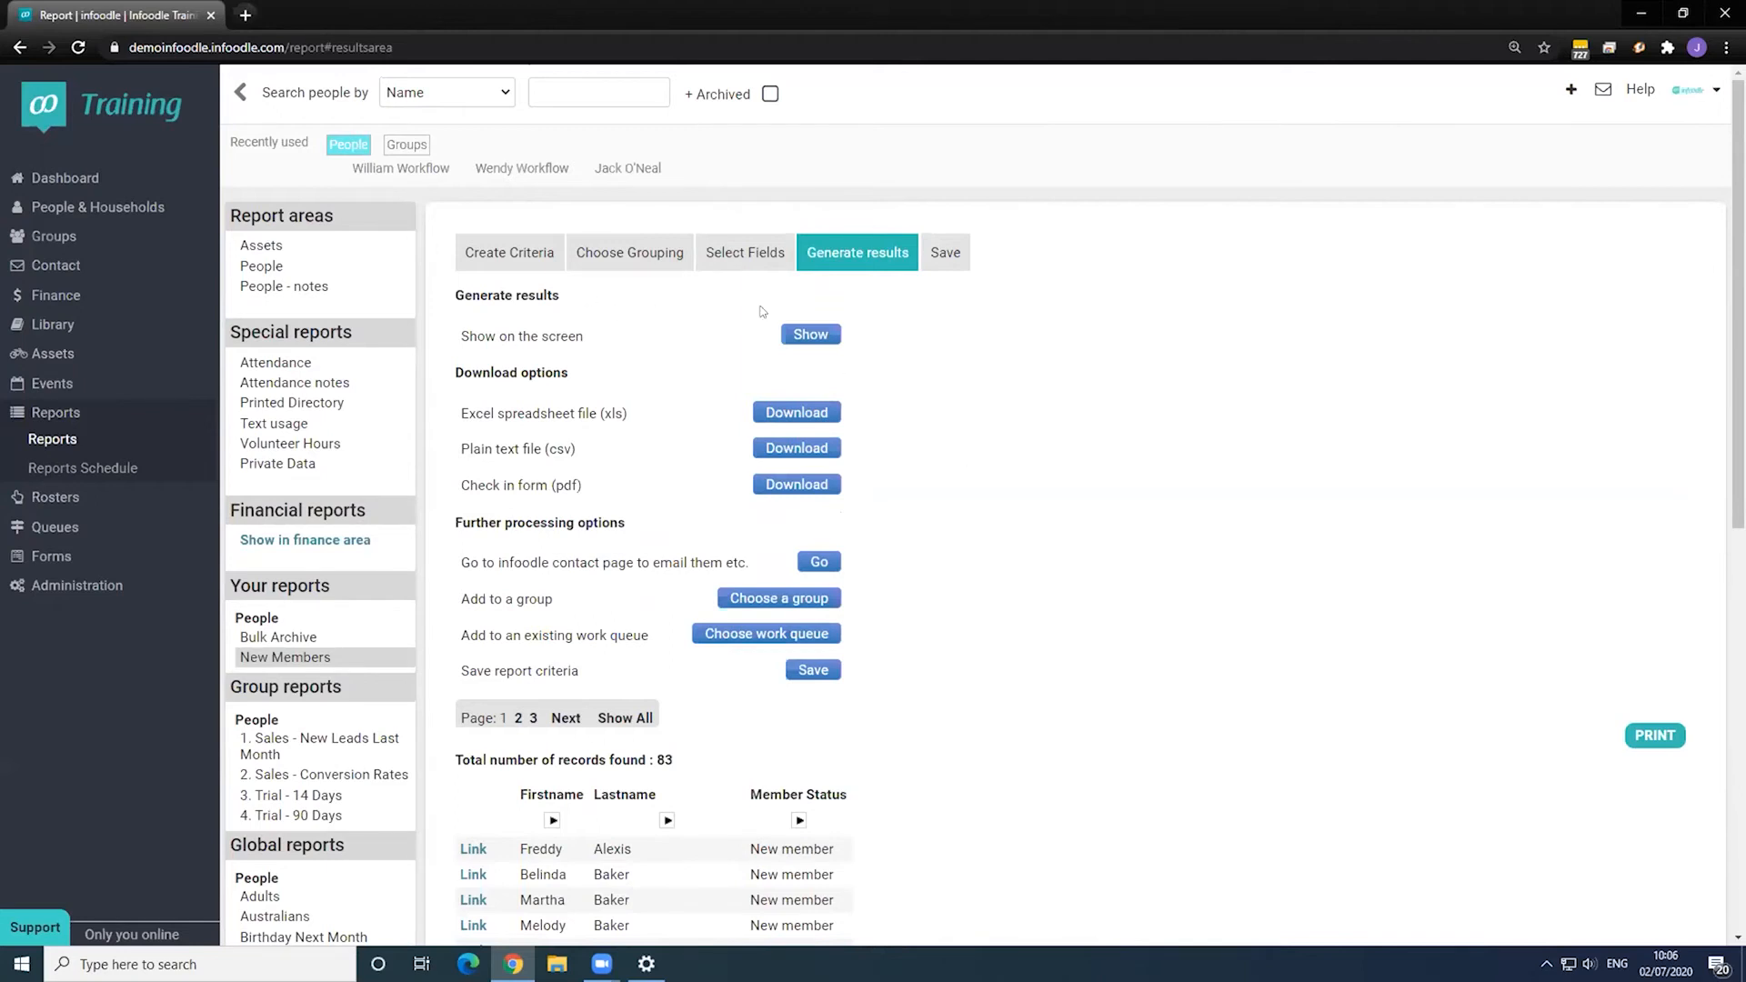
pyautogui.click(789, 335)
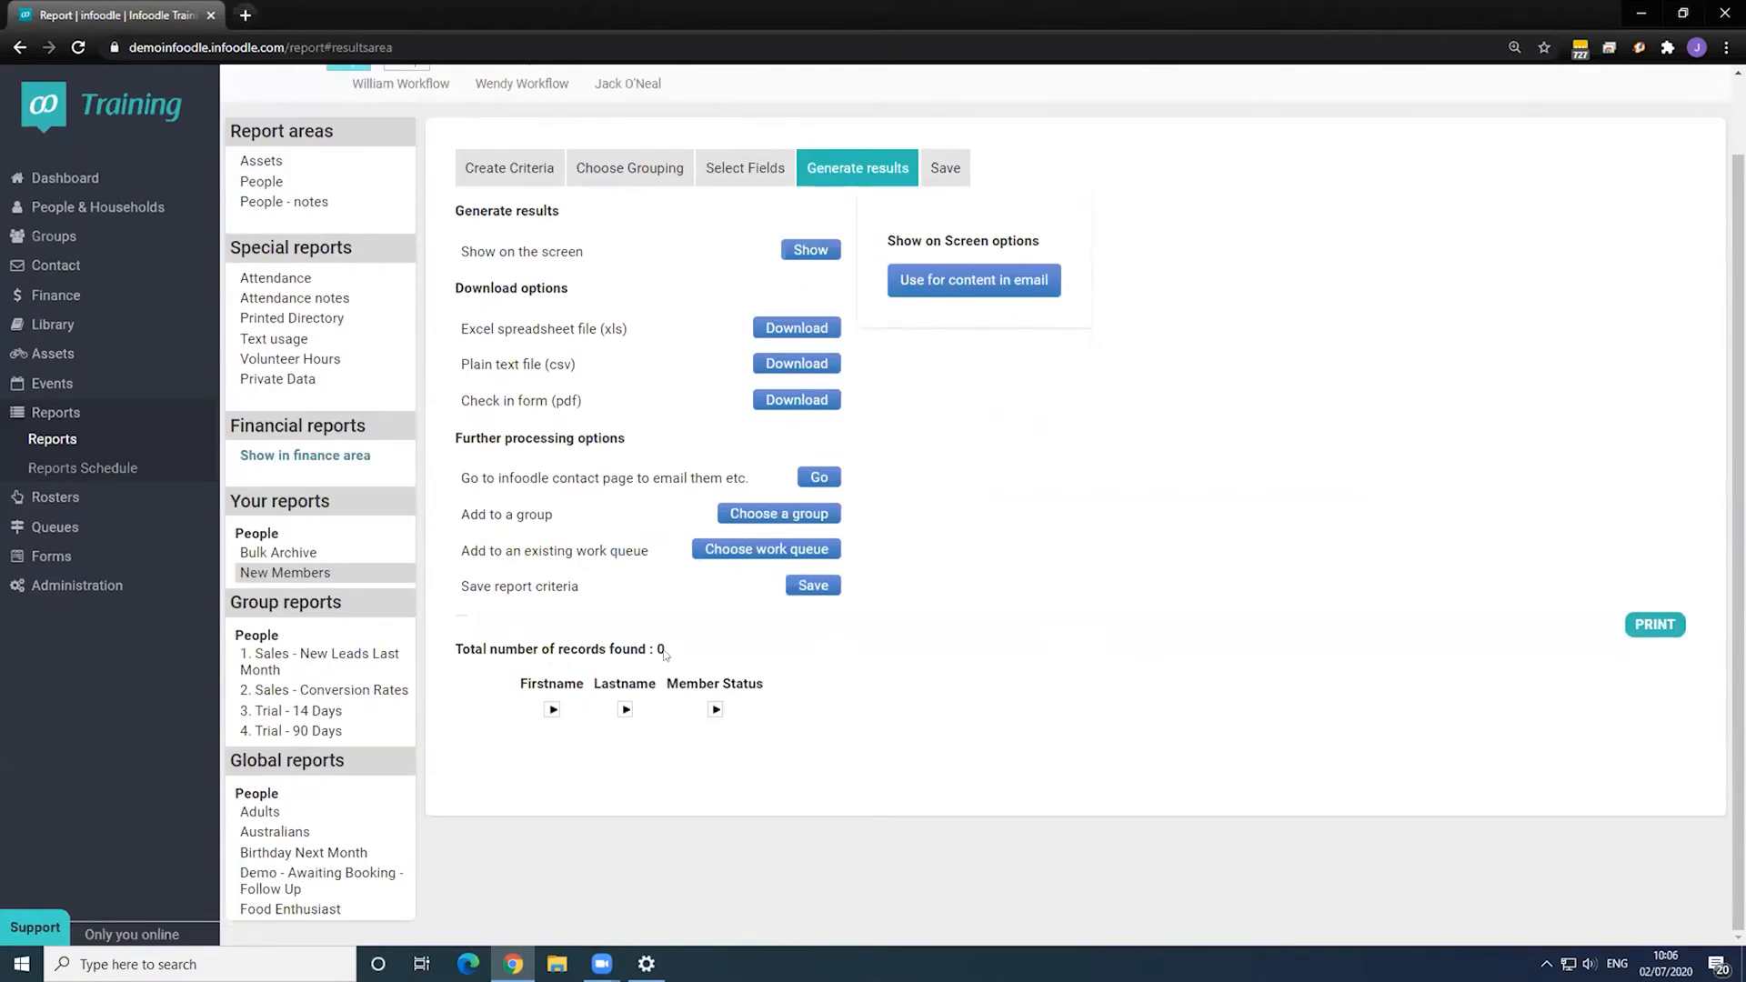
# - Filter the report on Member Status Active Member, show the 100 results, then open Groups
pyautogui.click(509, 167)
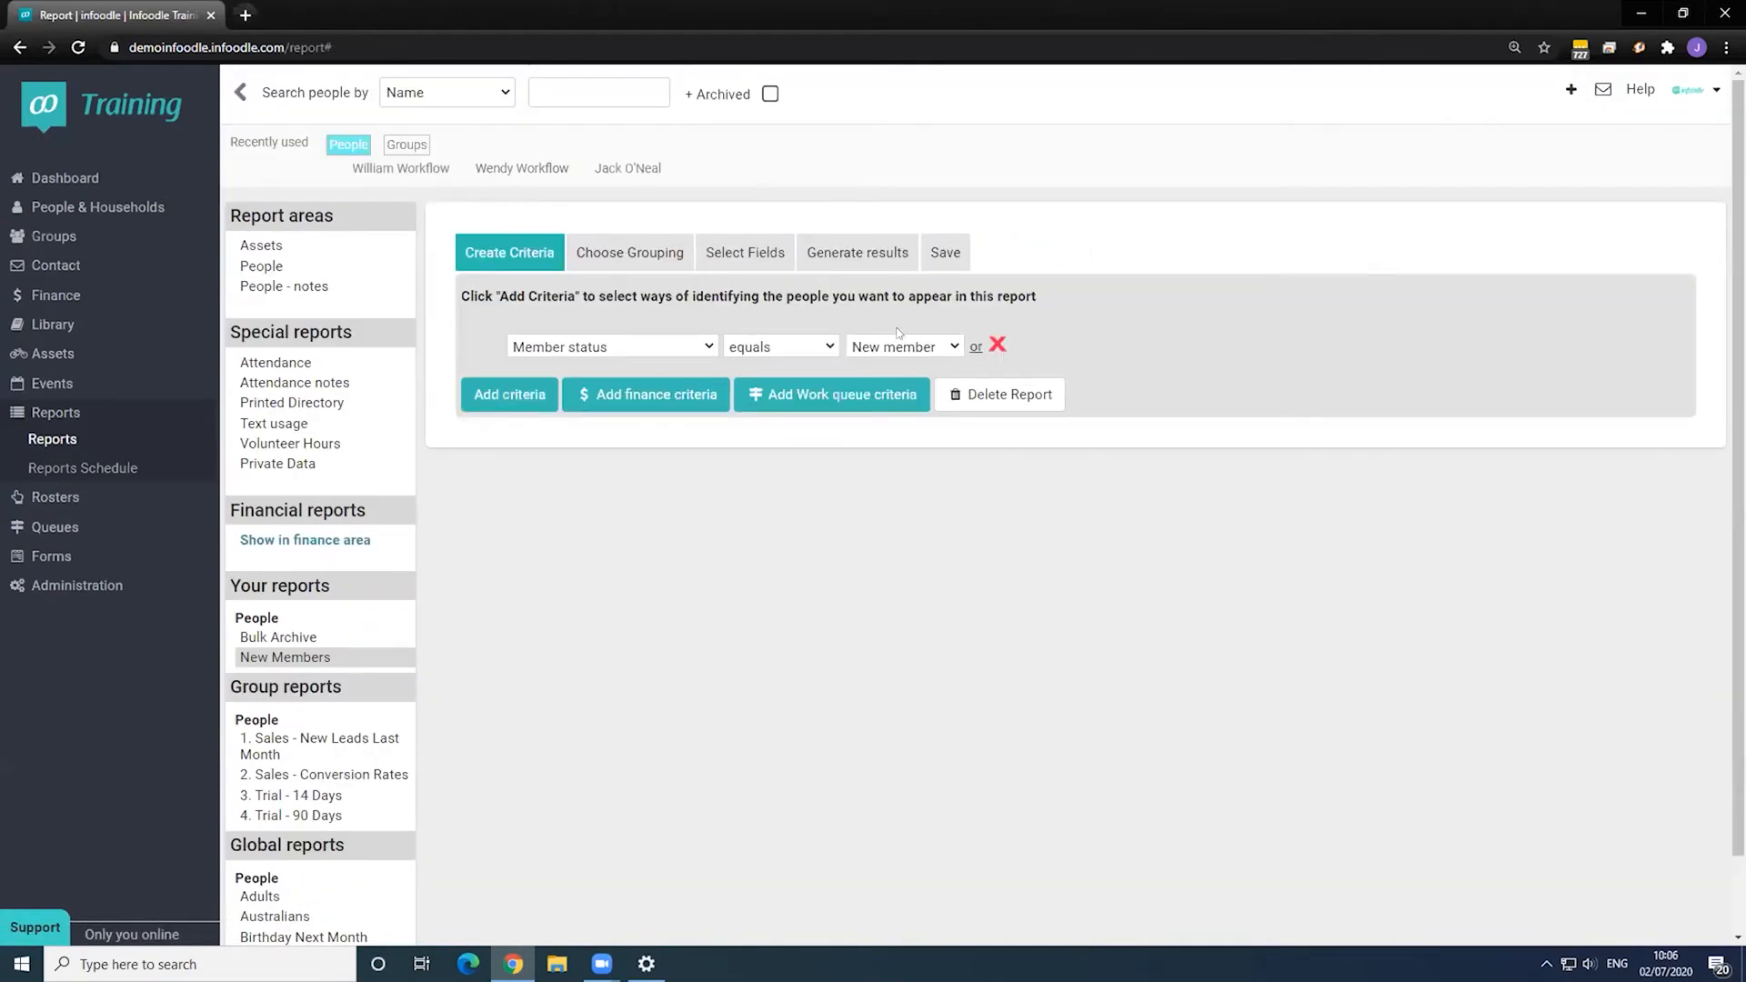
pyautogui.click(903, 346)
pyautogui.click(898, 364)
pyautogui.click(857, 262)
pyautogui.click(805, 333)
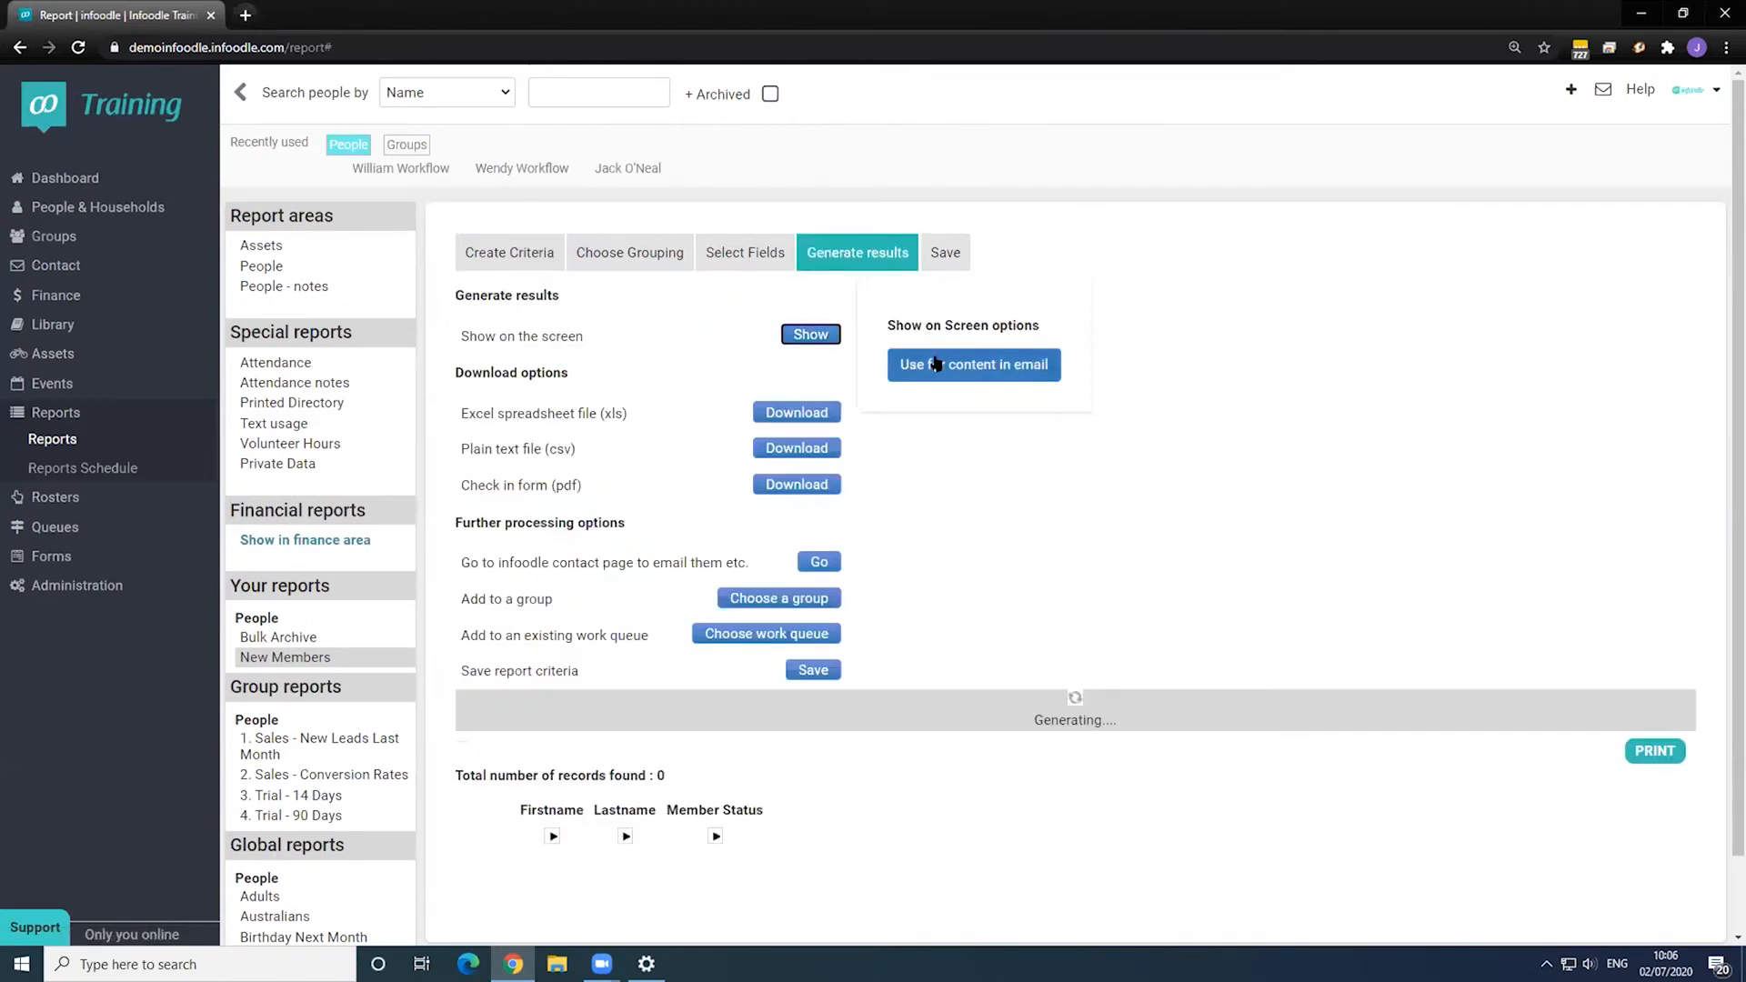
pyautogui.scroll(2, 1045, 404)
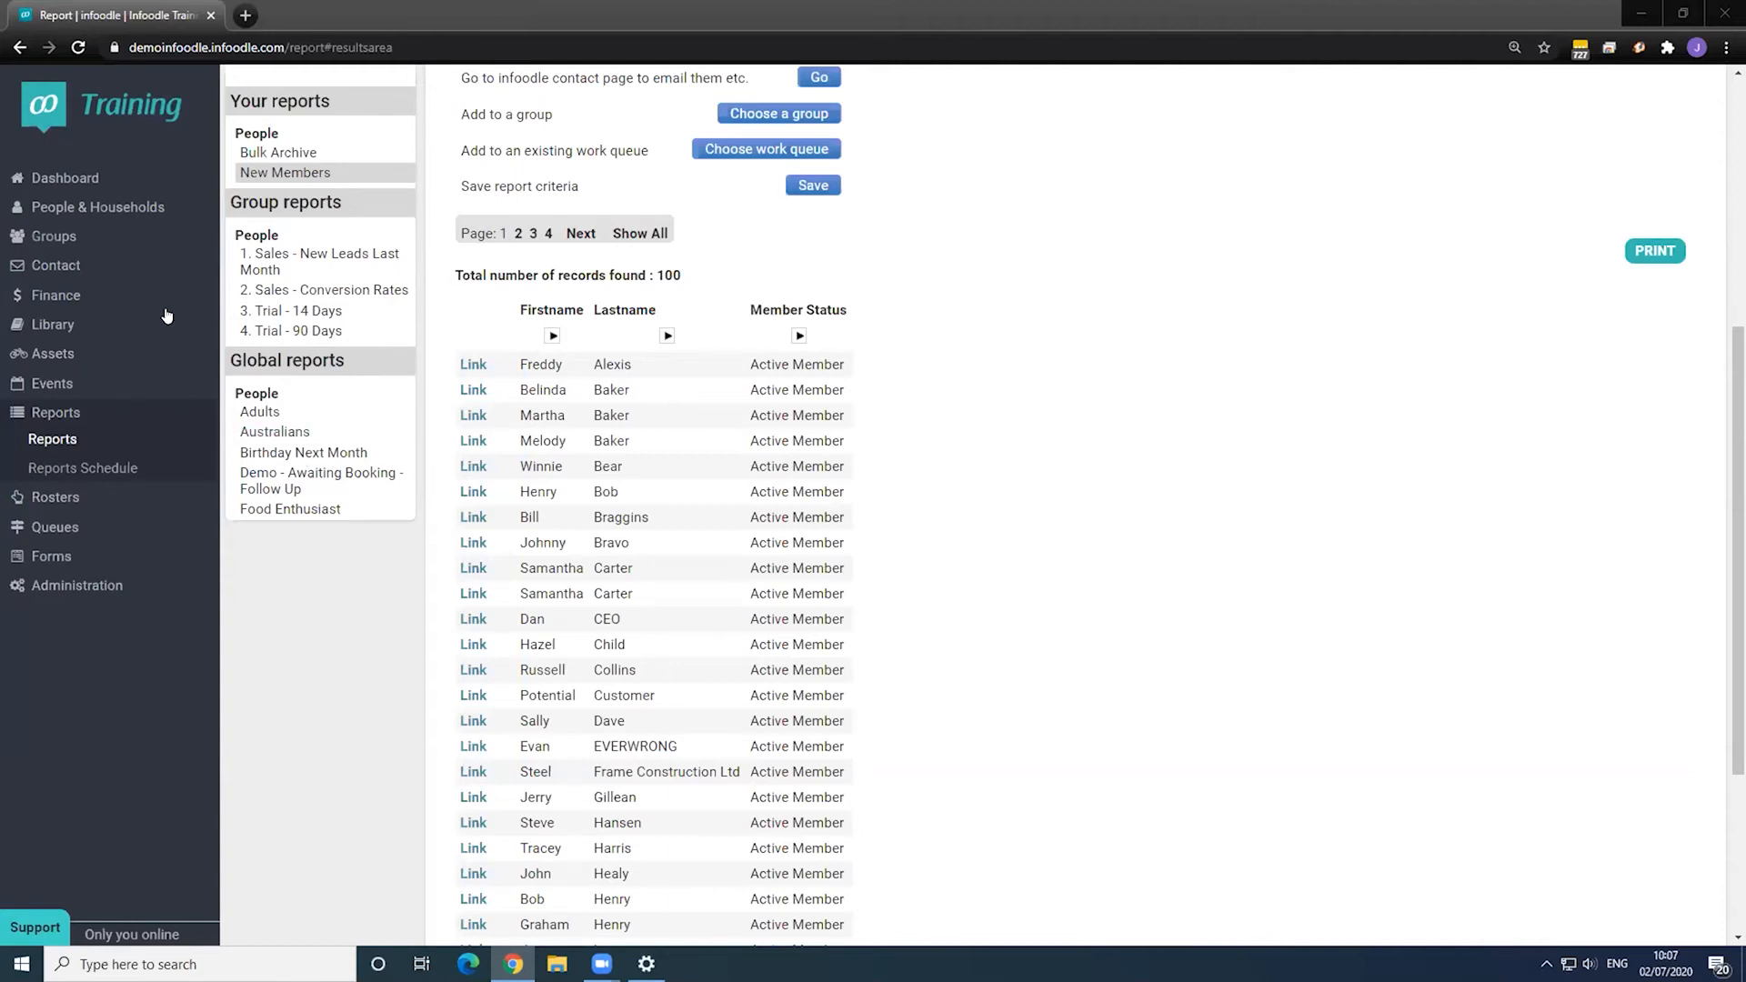
pyautogui.click(96, 238)
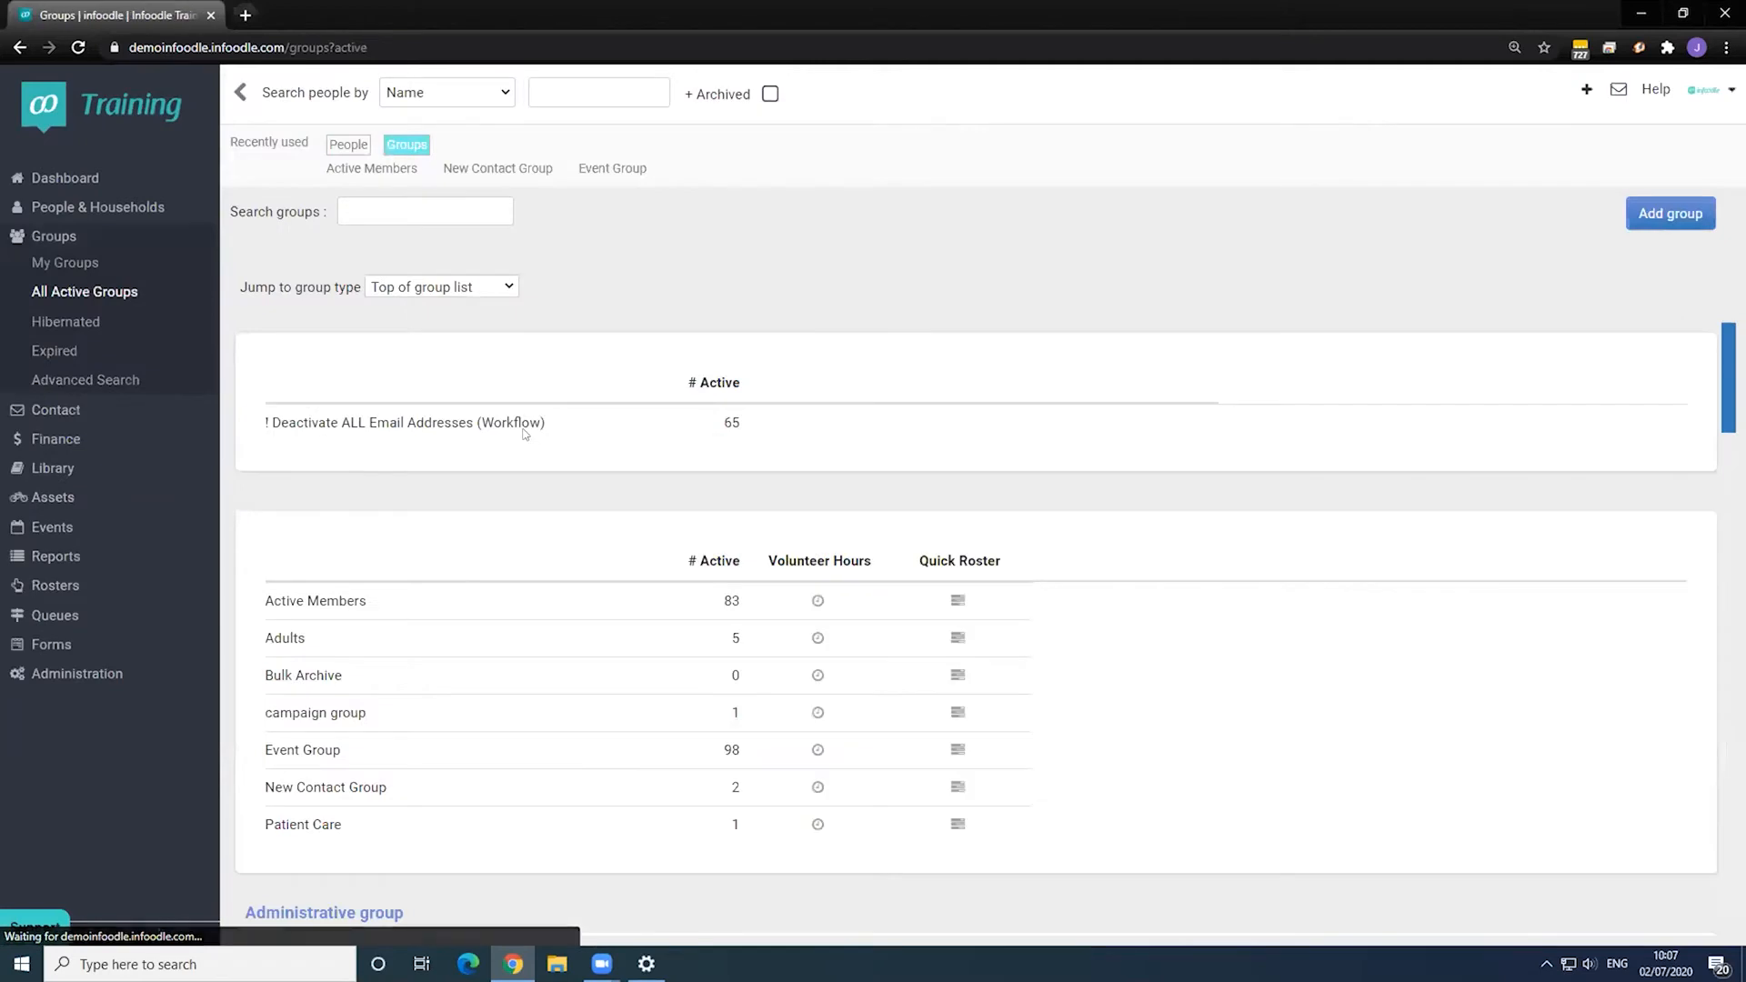
# - Review the All Active Groups list, including Active Members with 83 people, then go to Administration
pyautogui.scroll(-3, 518, 433)
pyautogui.scroll(-3, 518, 433)
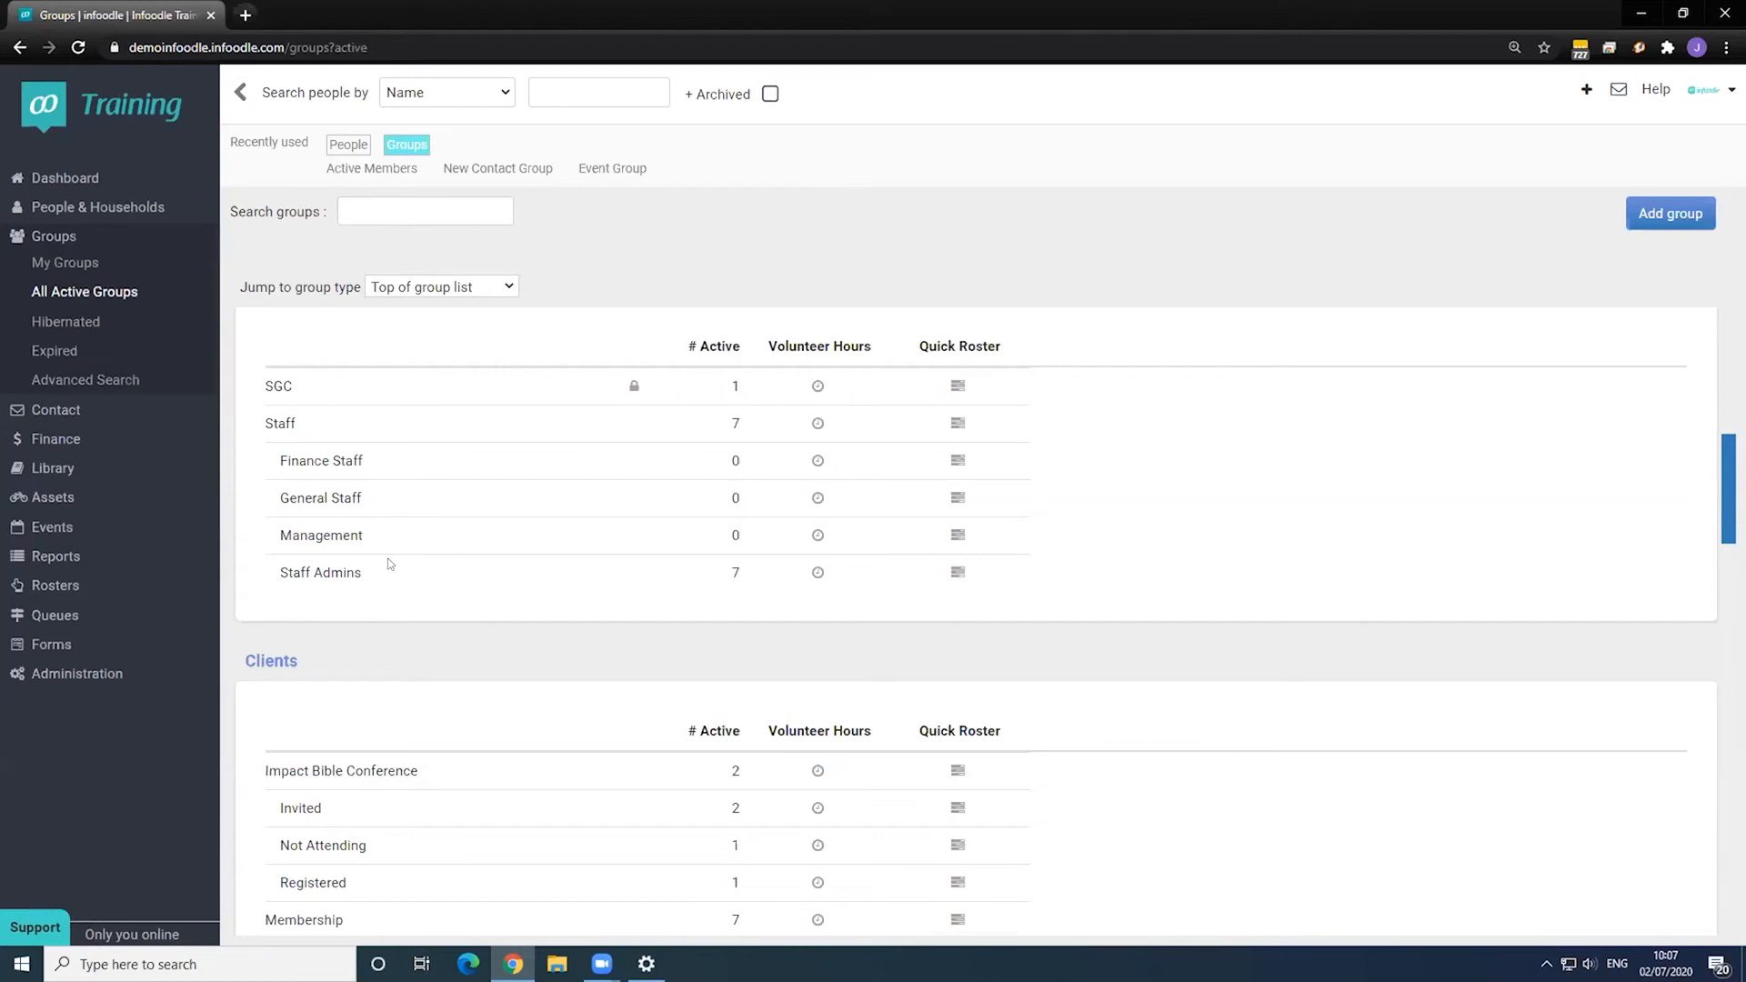
pyautogui.click(111, 675)
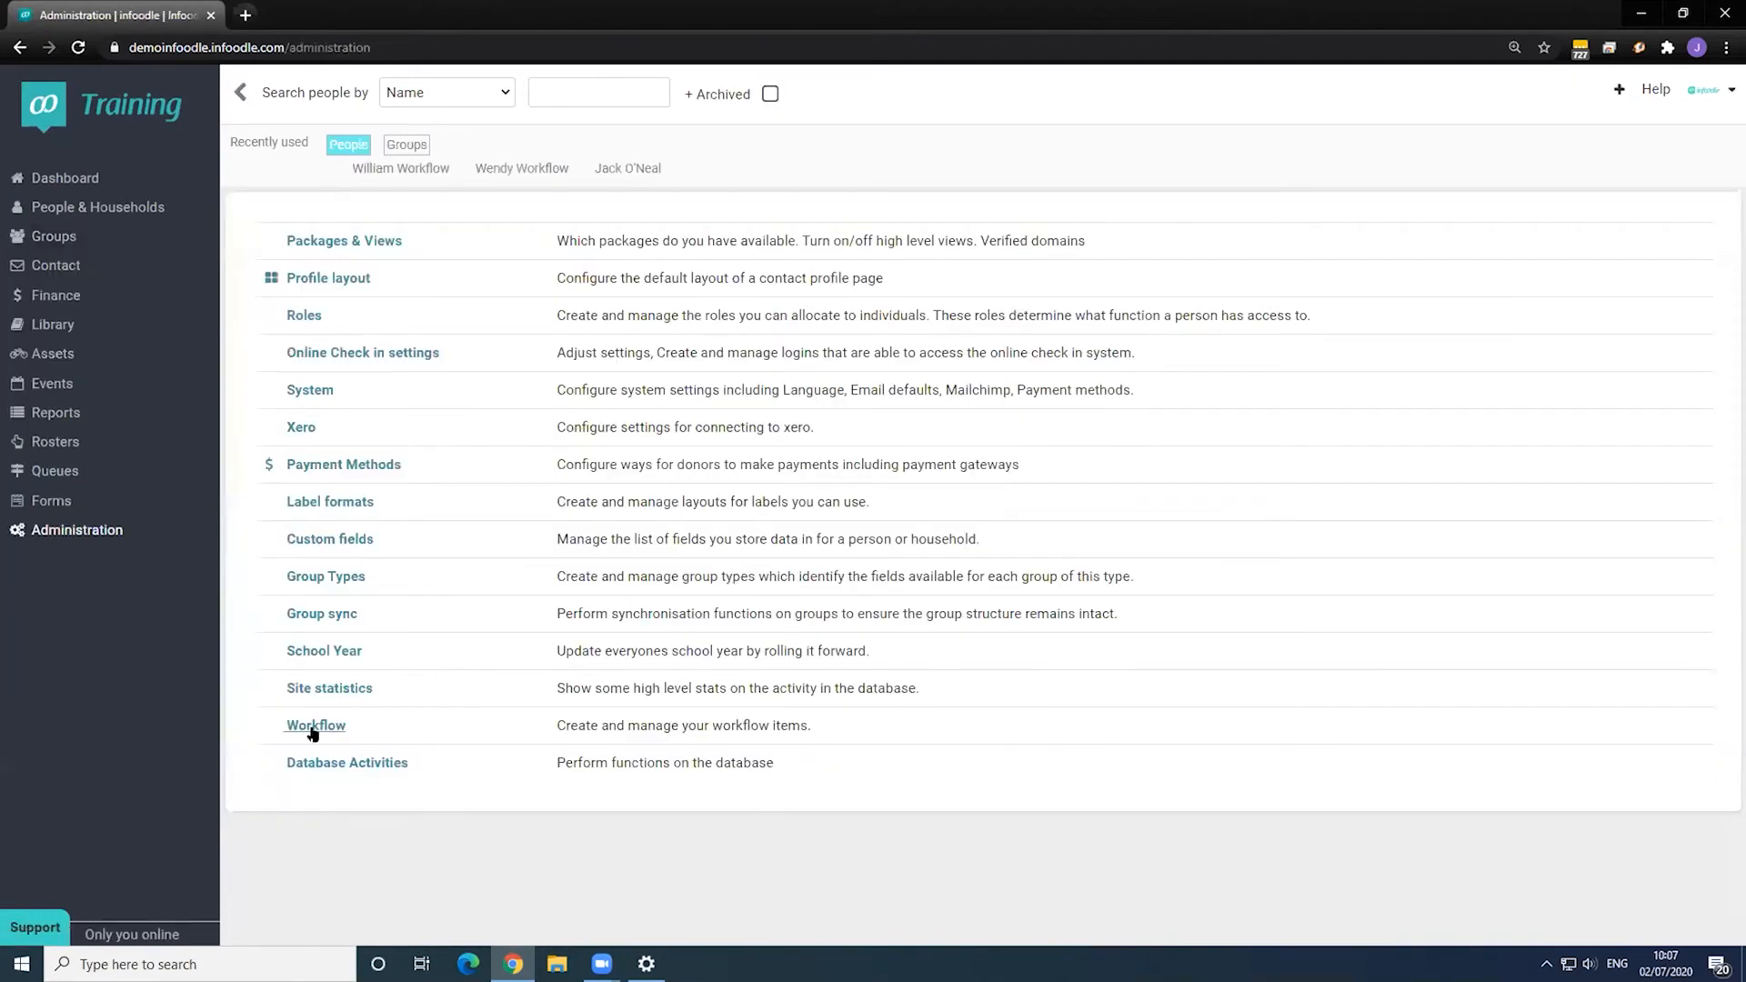
# - Inspect the Staff Group - Finance Staff workflow and cancel without changes
pyautogui.click(313, 726)
pyautogui.scroll(-3, 614, 634)
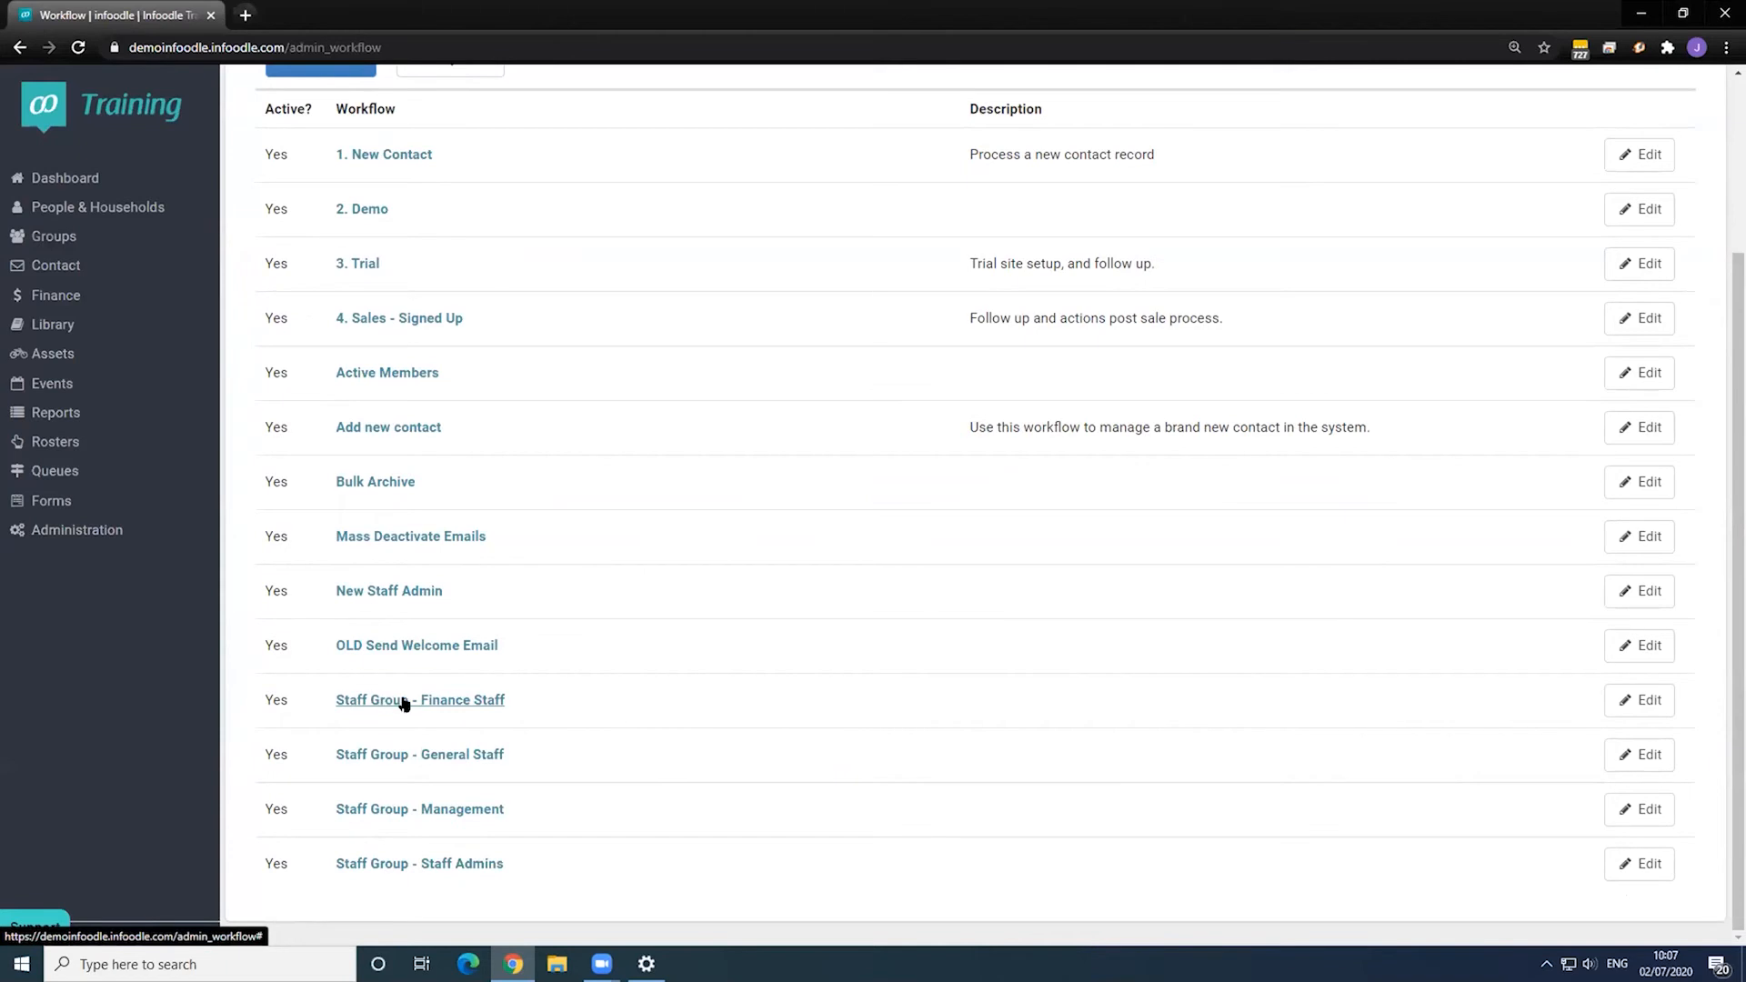
pyautogui.click(1641, 700)
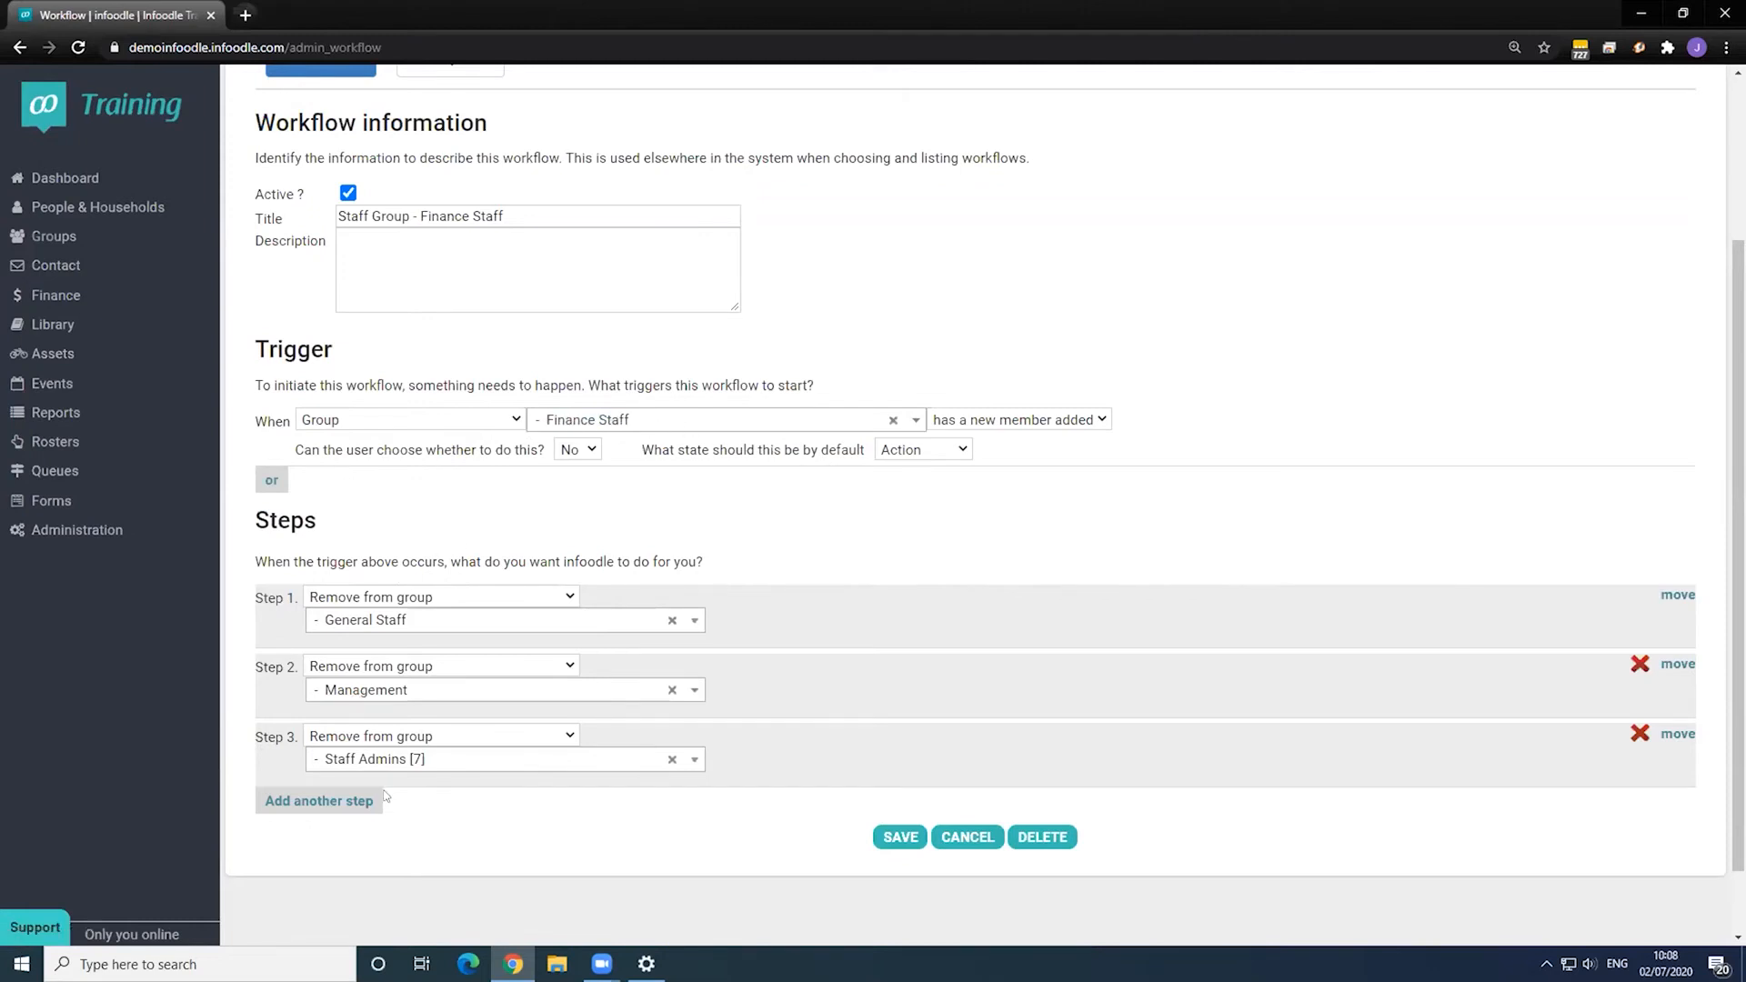
pyautogui.click(966, 836)
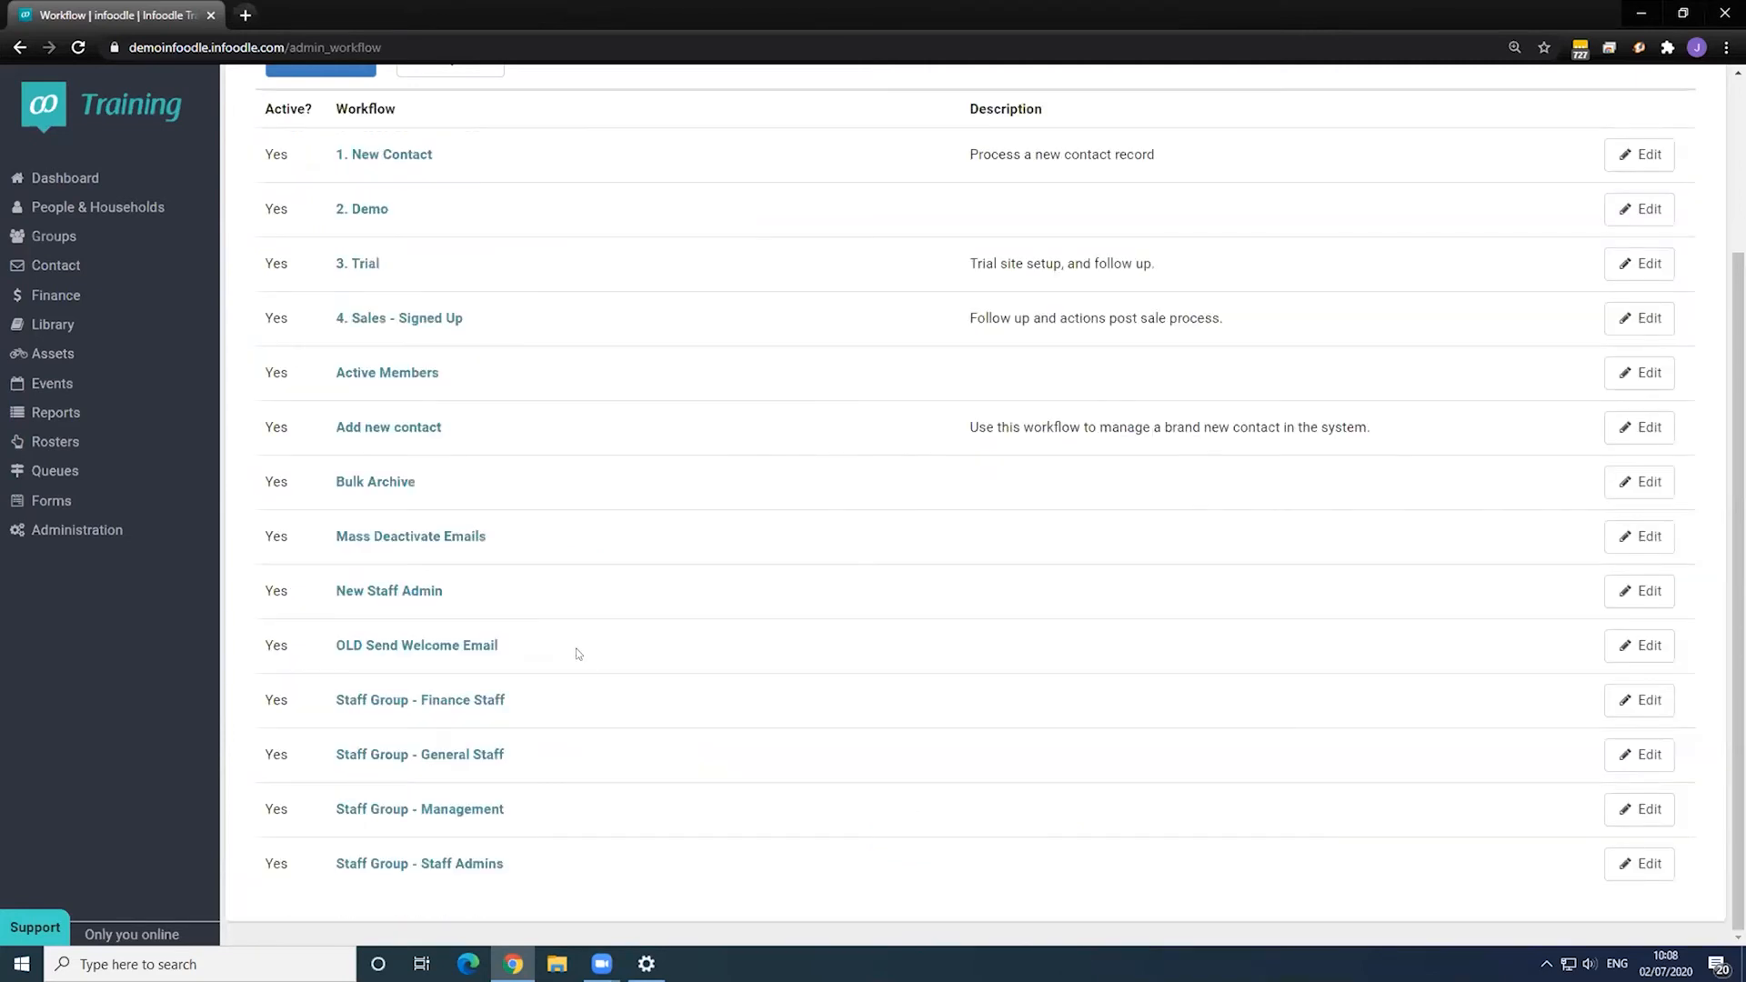
# - Inspect the Staff Group - General Staff workflow's step 3 groups and cancel without changes
pyautogui.click(428, 755)
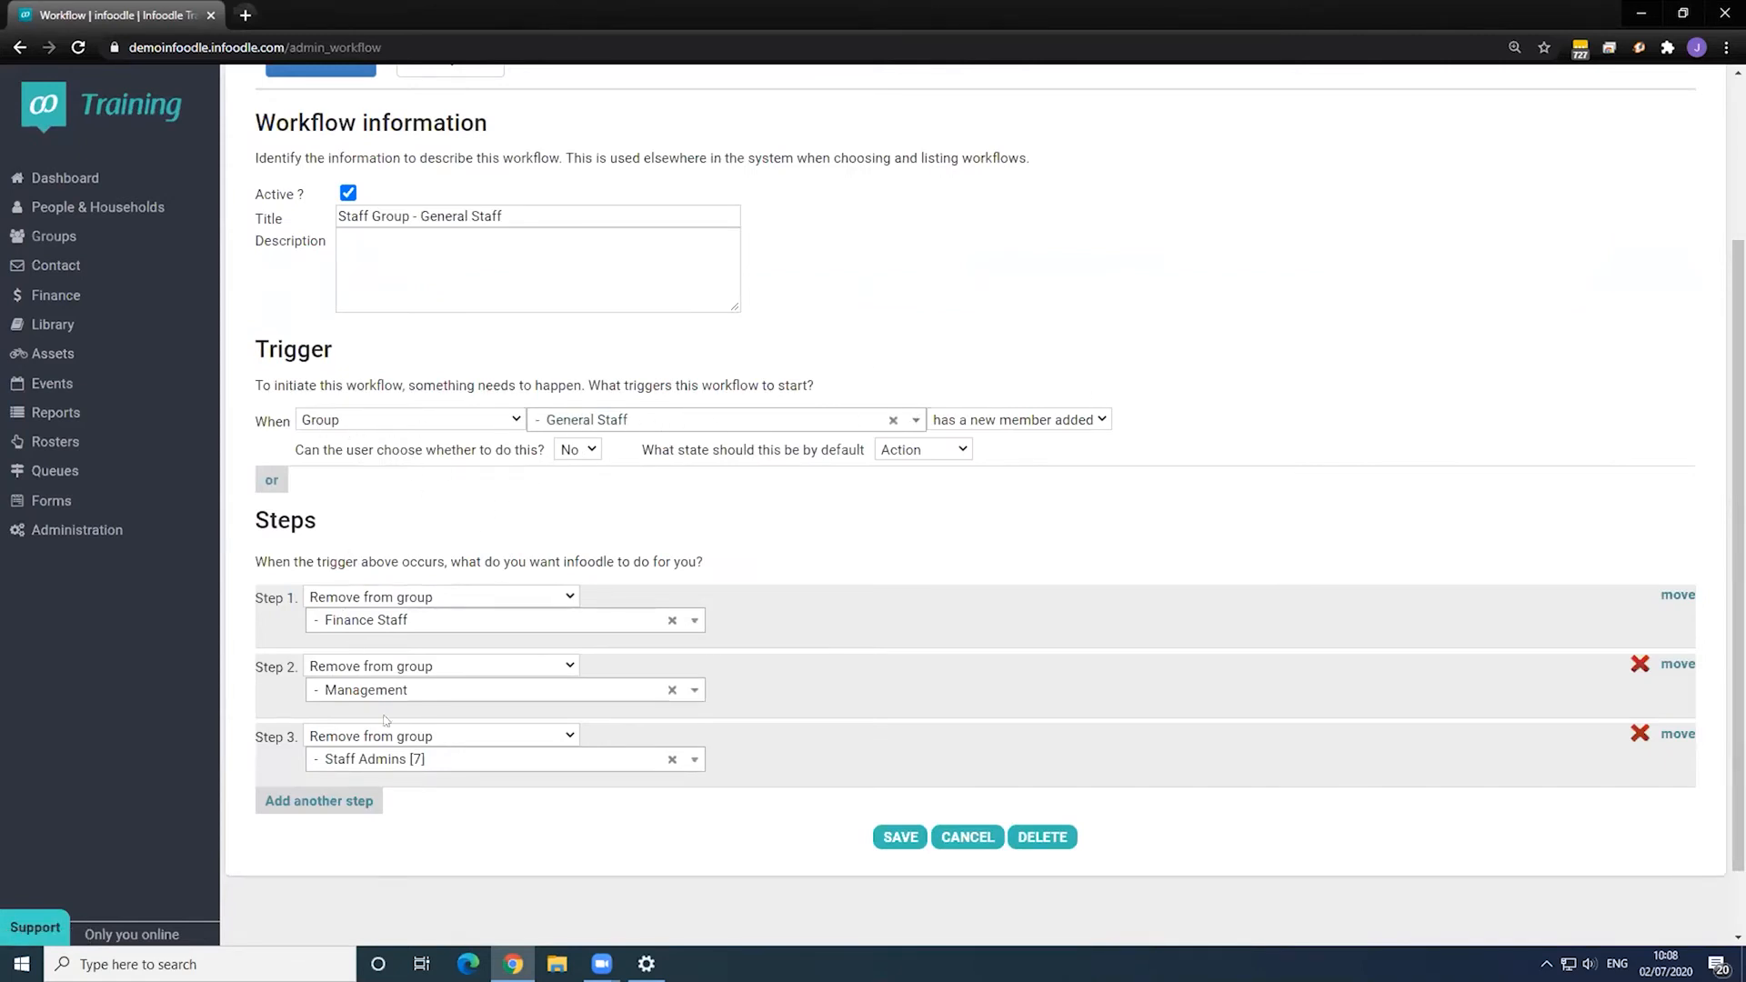
pyautogui.click(409, 759)
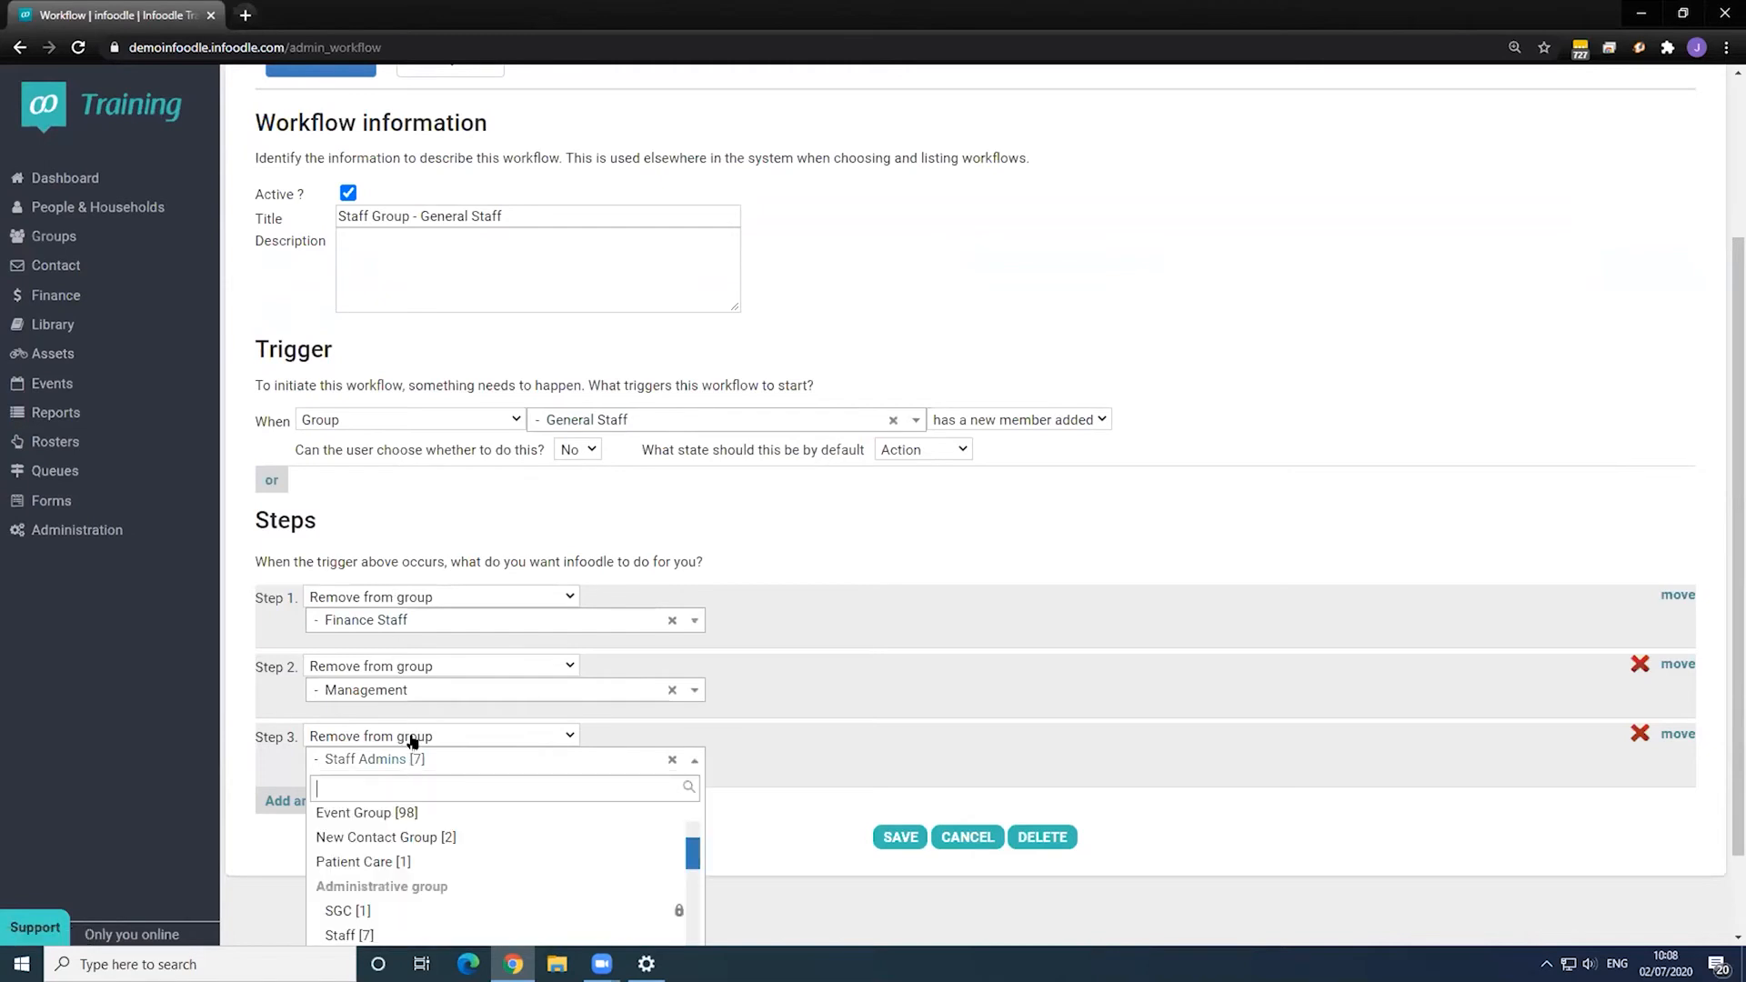
pyautogui.click(825, 592)
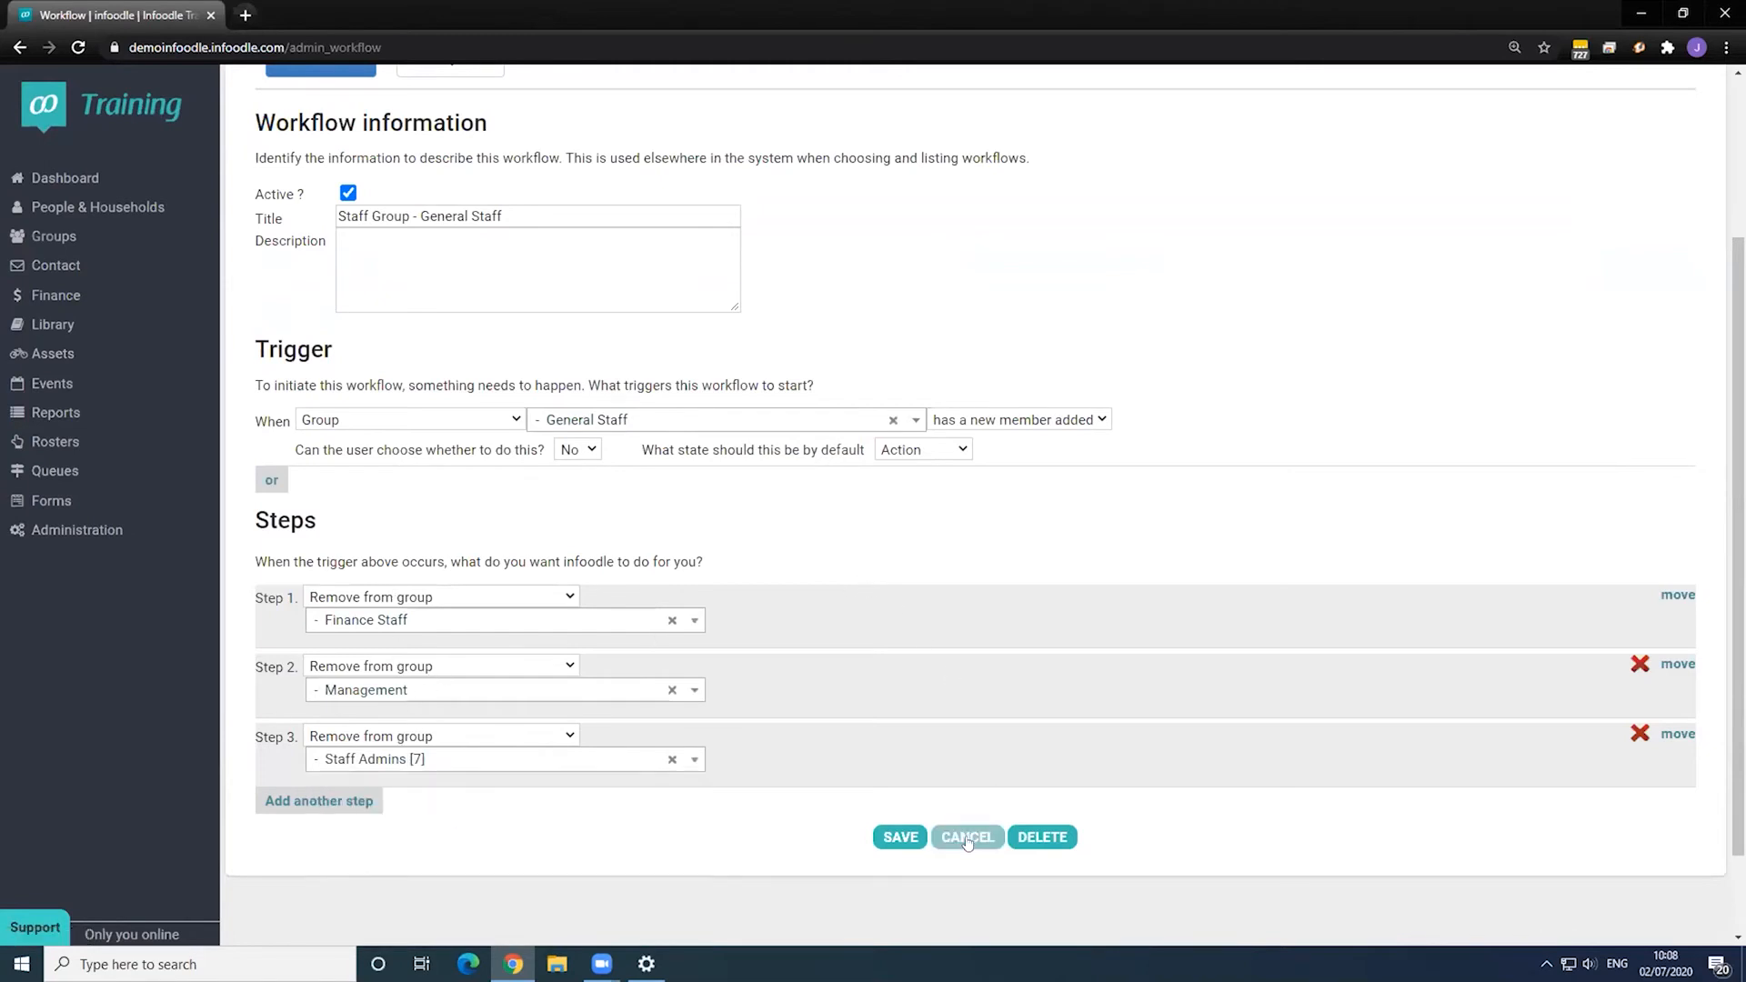
pyautogui.click(967, 841)
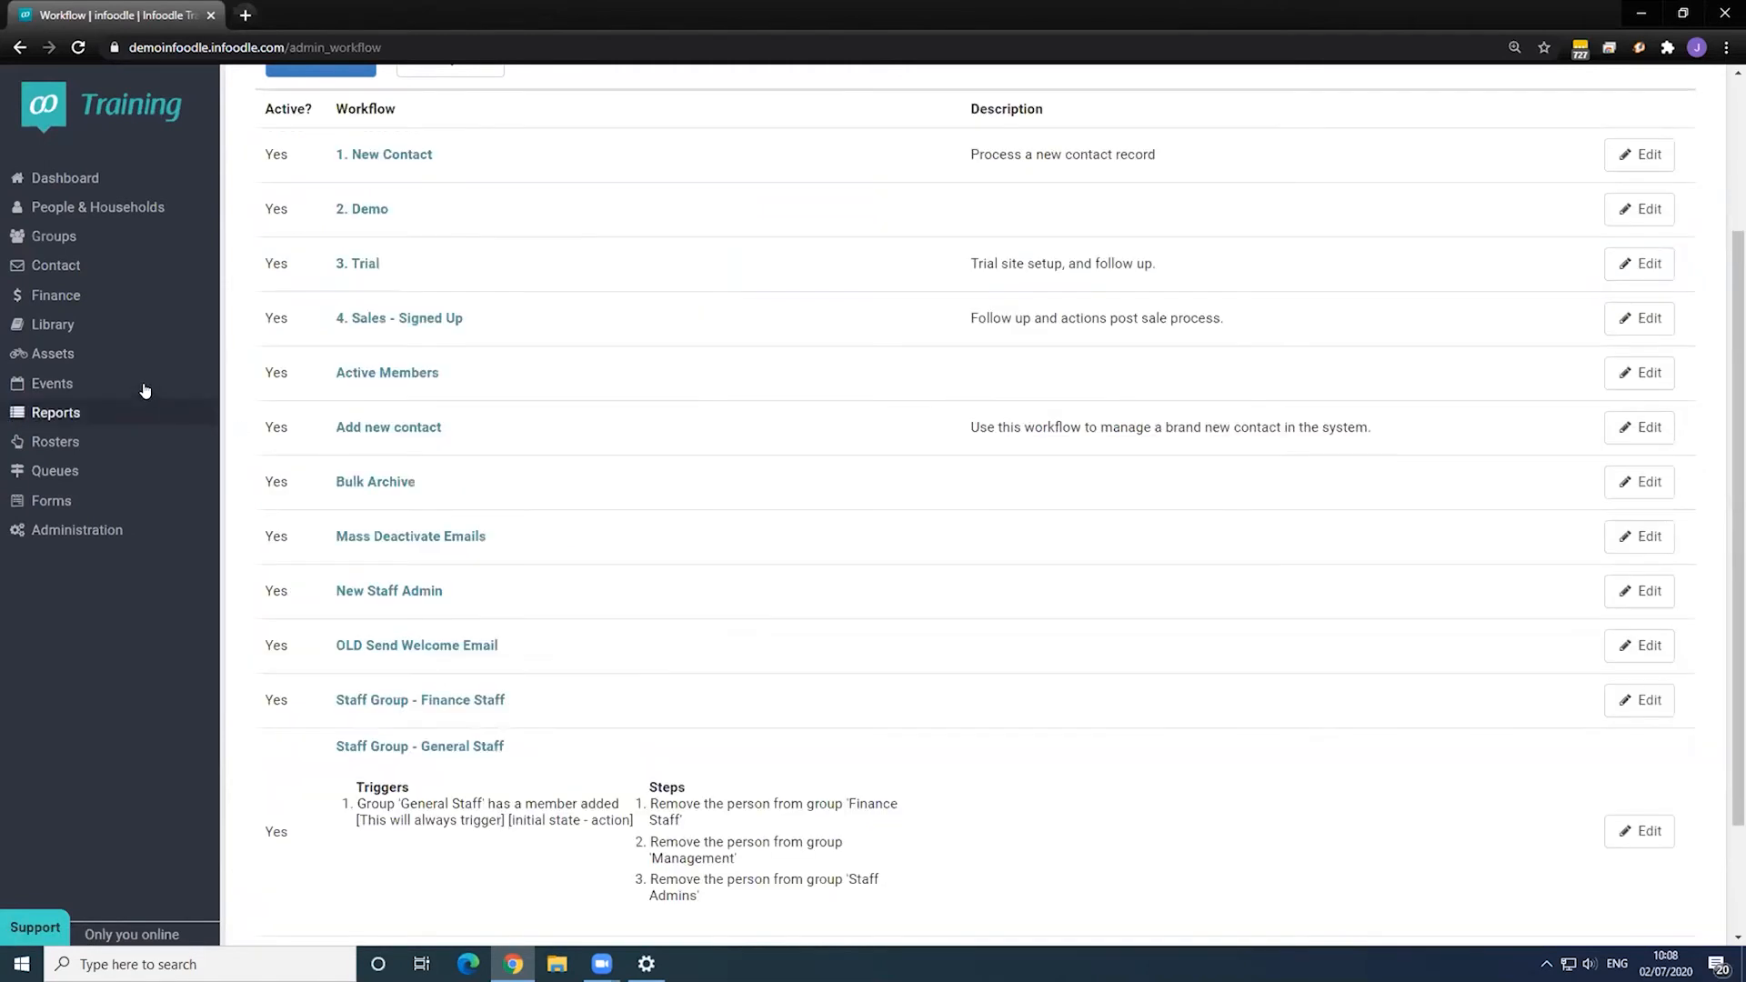
# - From the Staff Admins group, search for the staff member by name and open their record
pyautogui.click(96, 238)
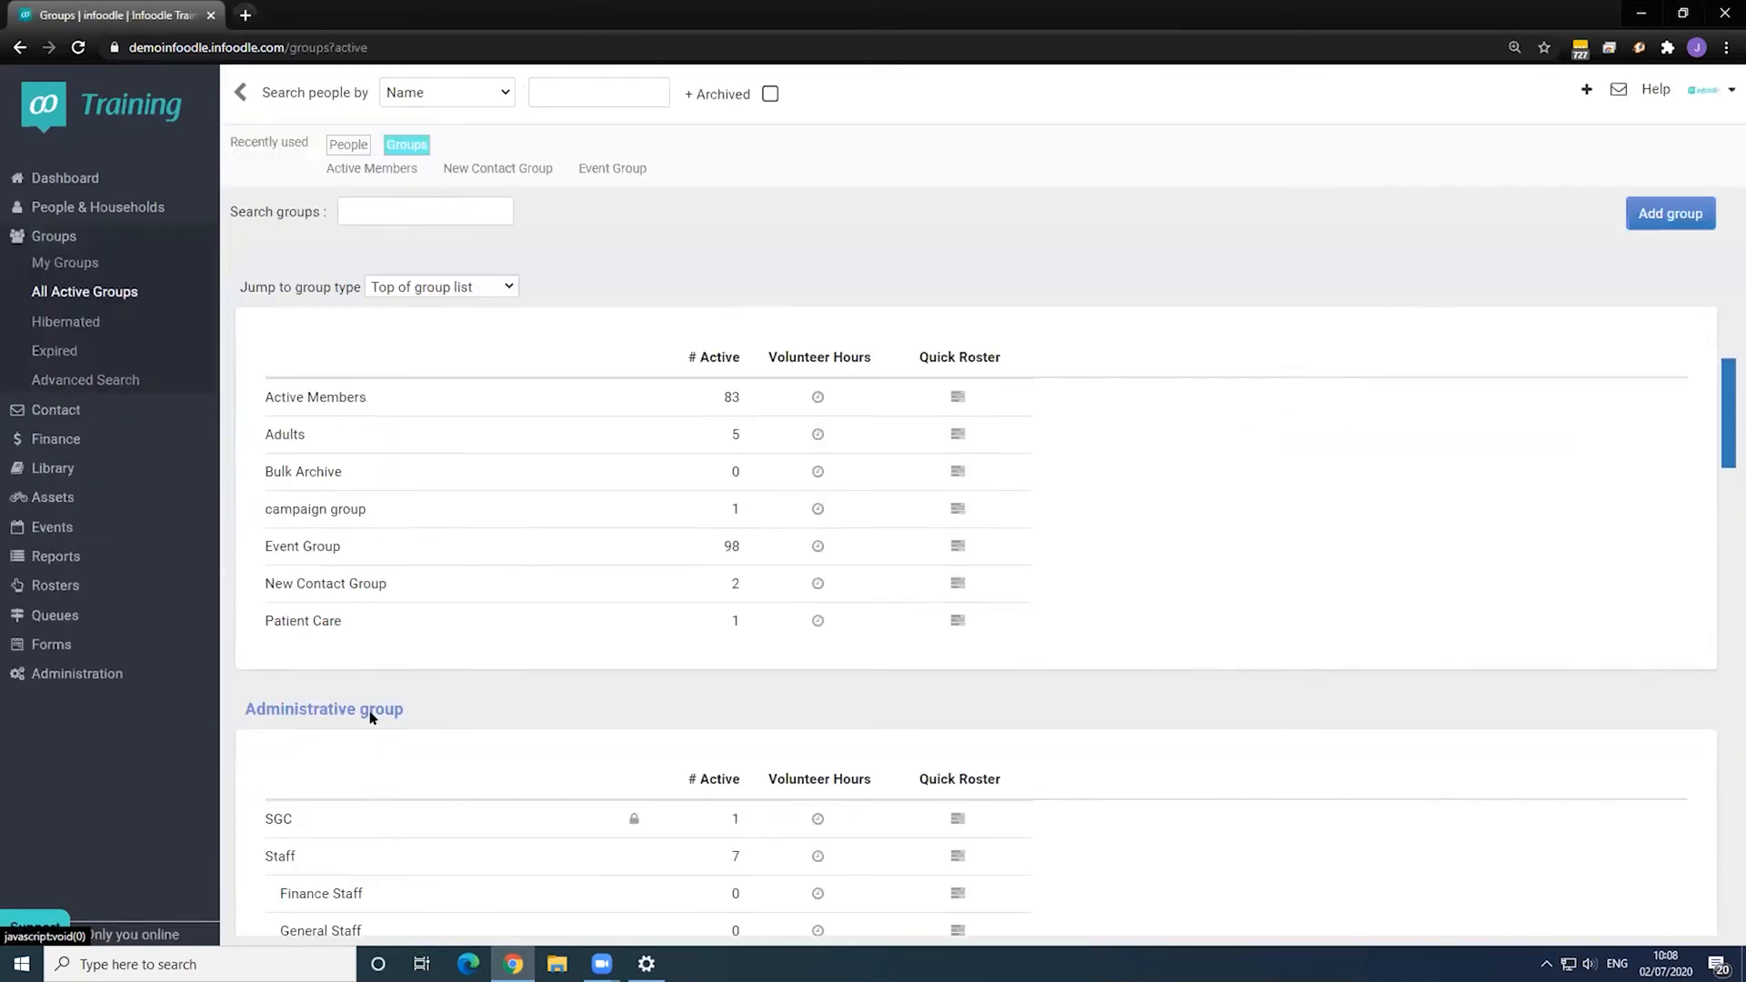
pyautogui.scroll(-5, 370, 717)
pyautogui.click(331, 573)
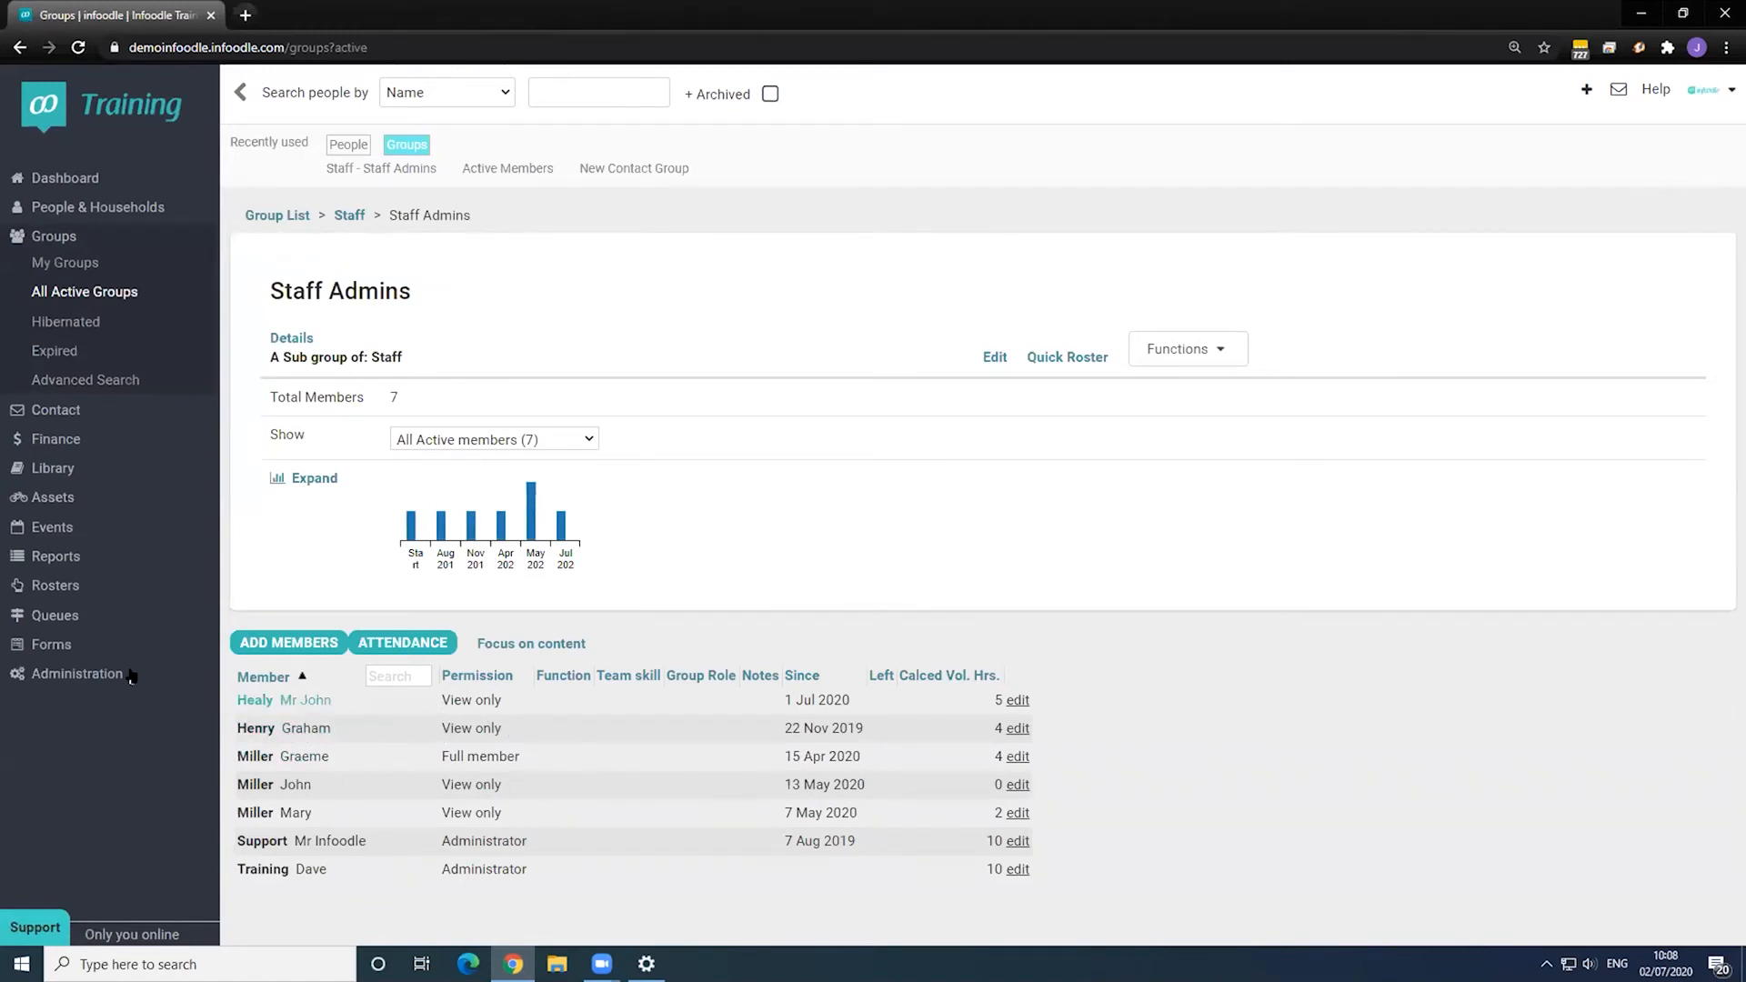
pyautogui.click(573, 96)
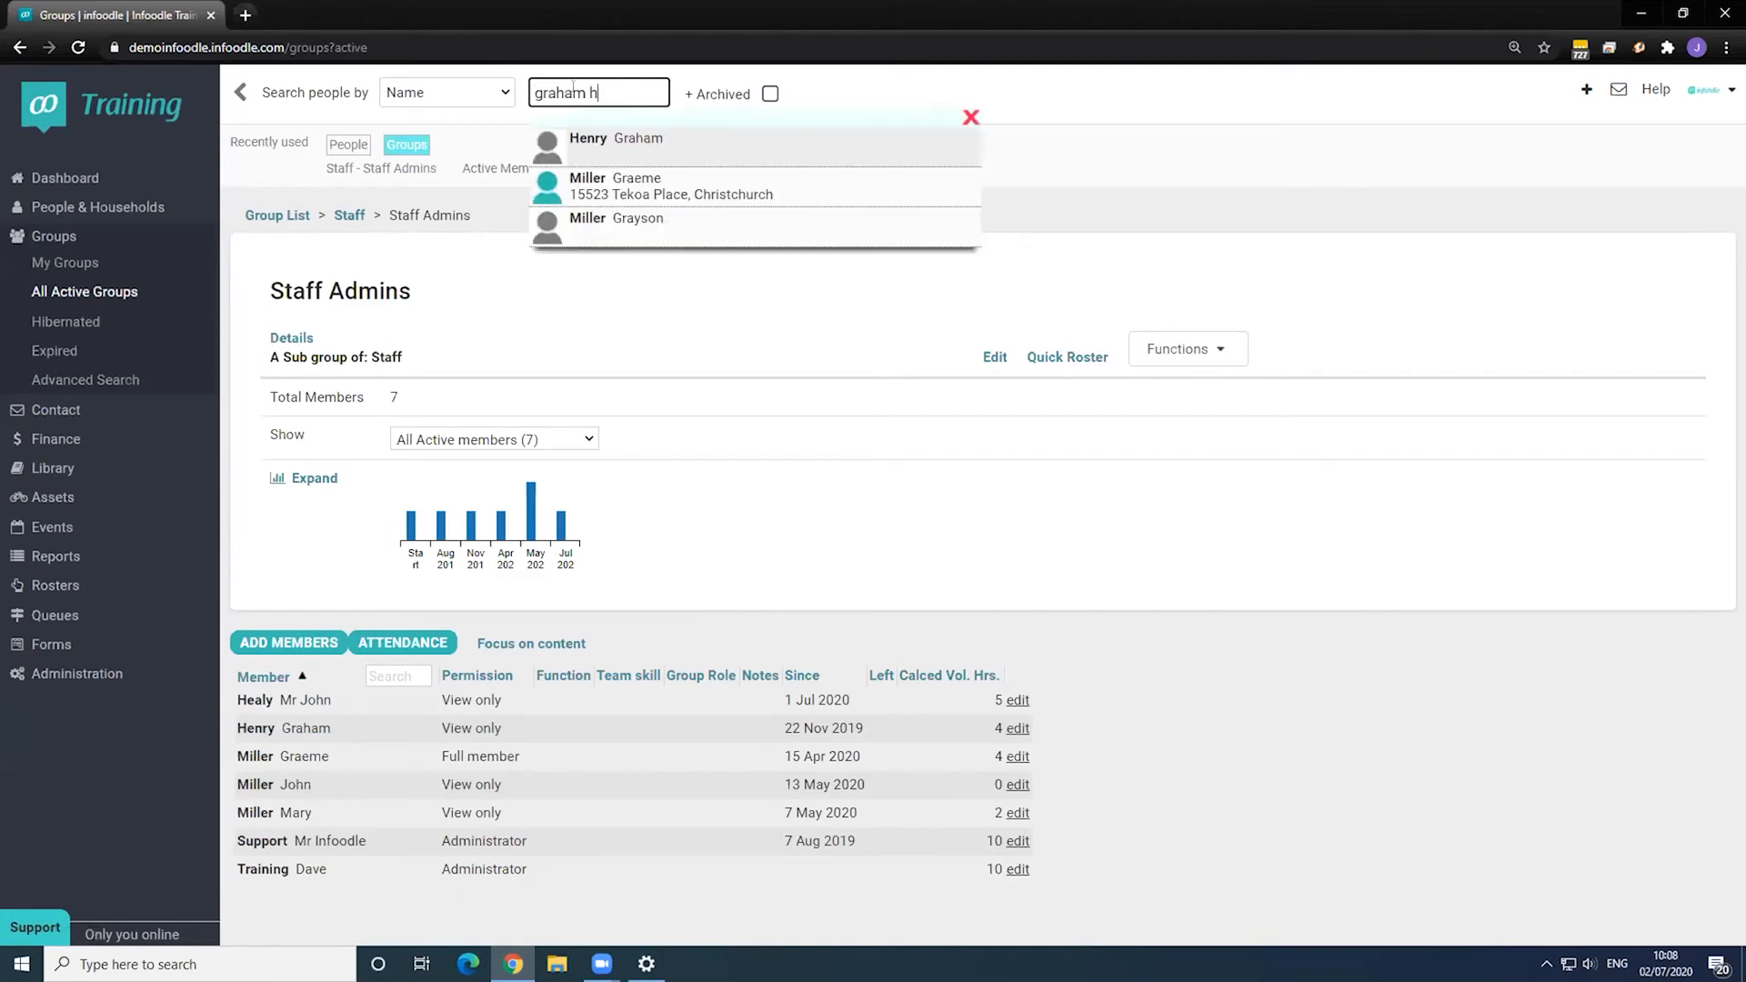
pyautogui.click(633, 136)
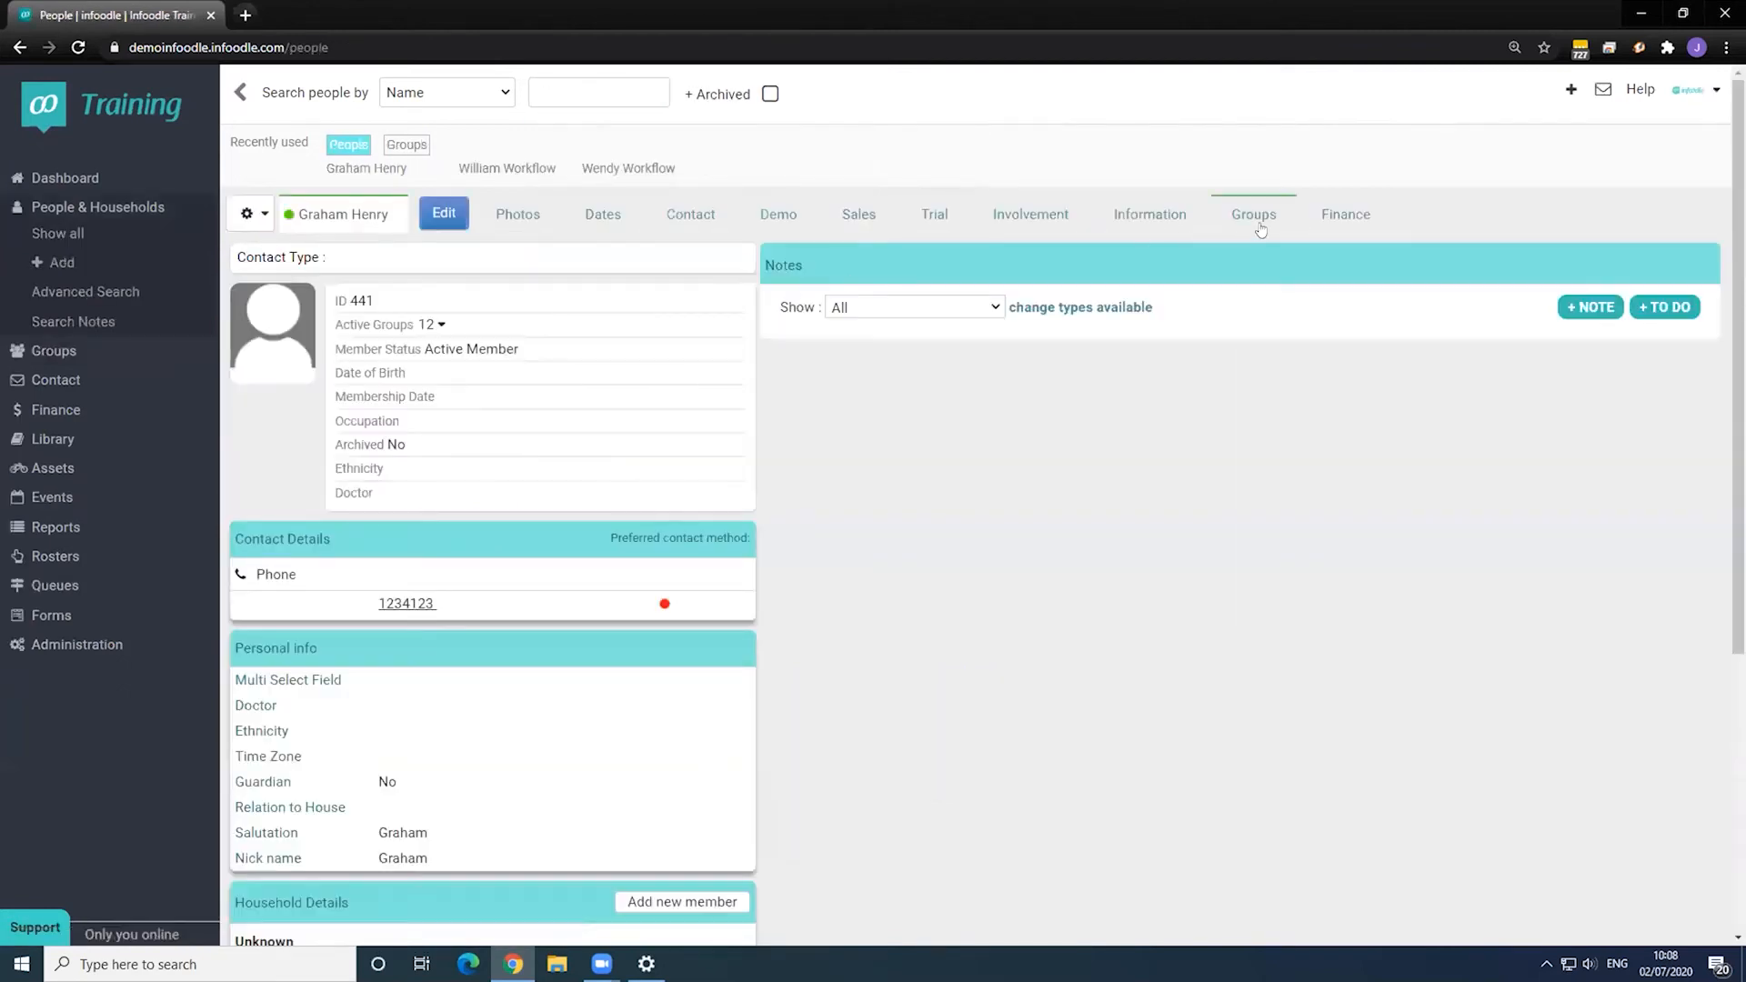
# - Add the person to the Management group with a start date of 1 July 2020
pyautogui.click(1257, 219)
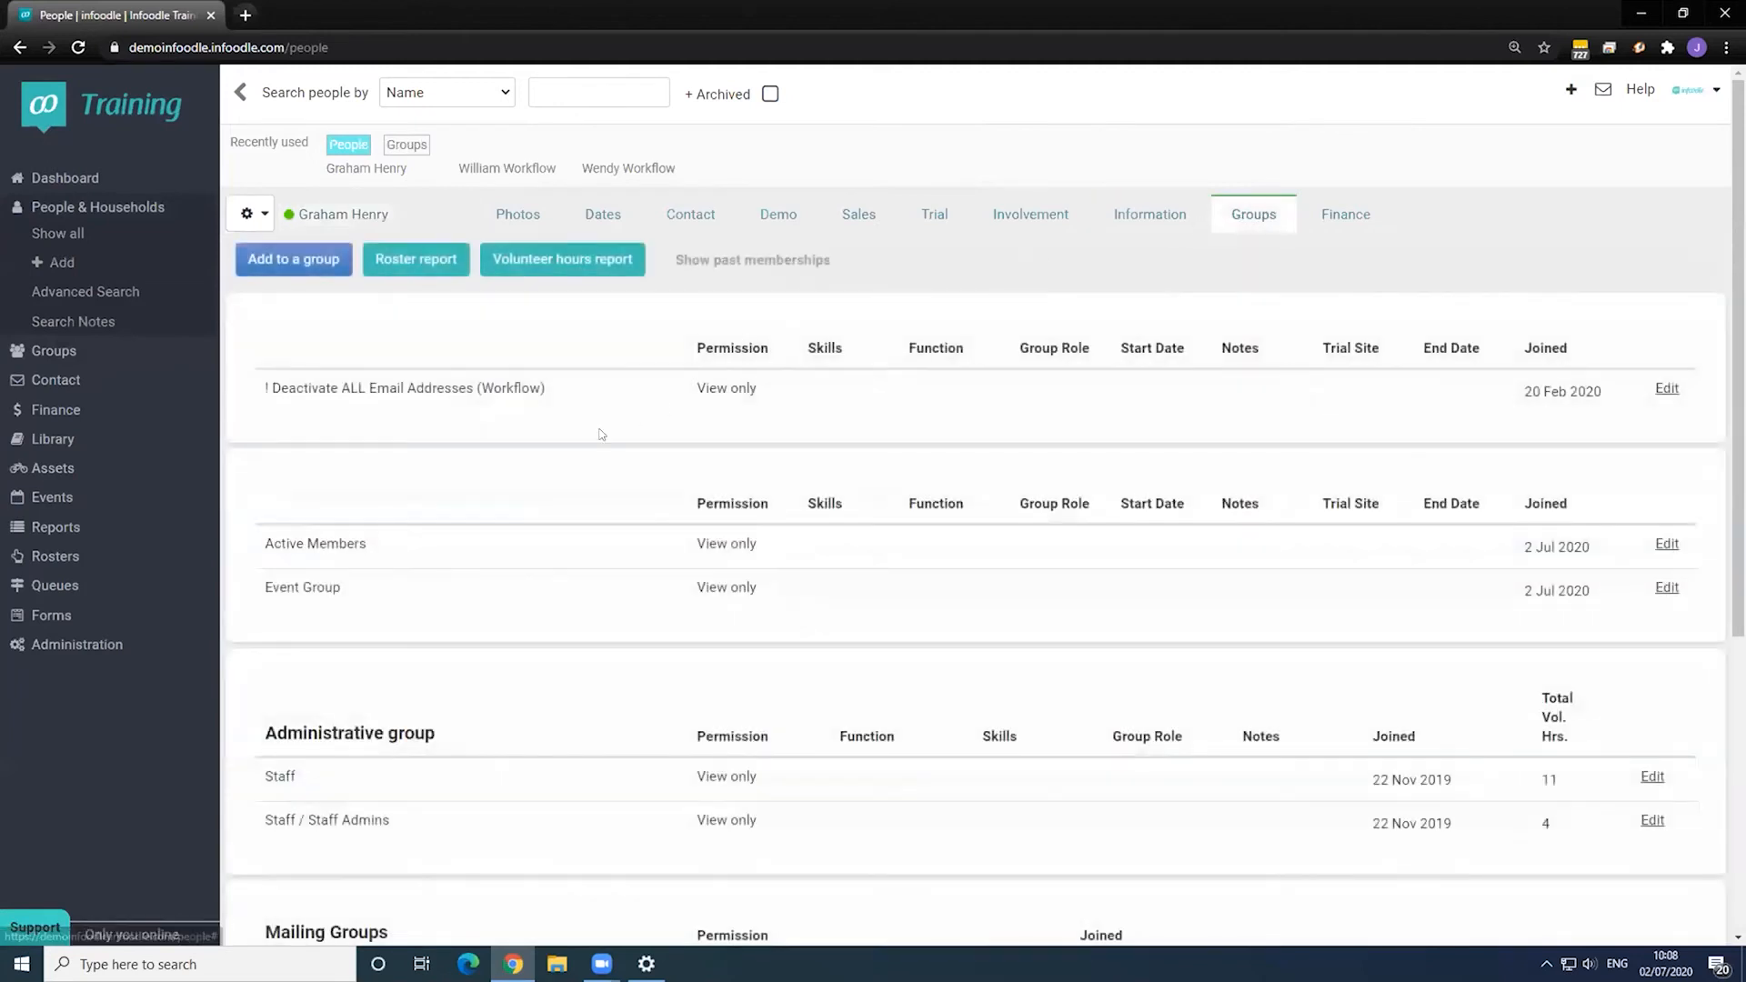
pyautogui.scroll(-3, 604, 437)
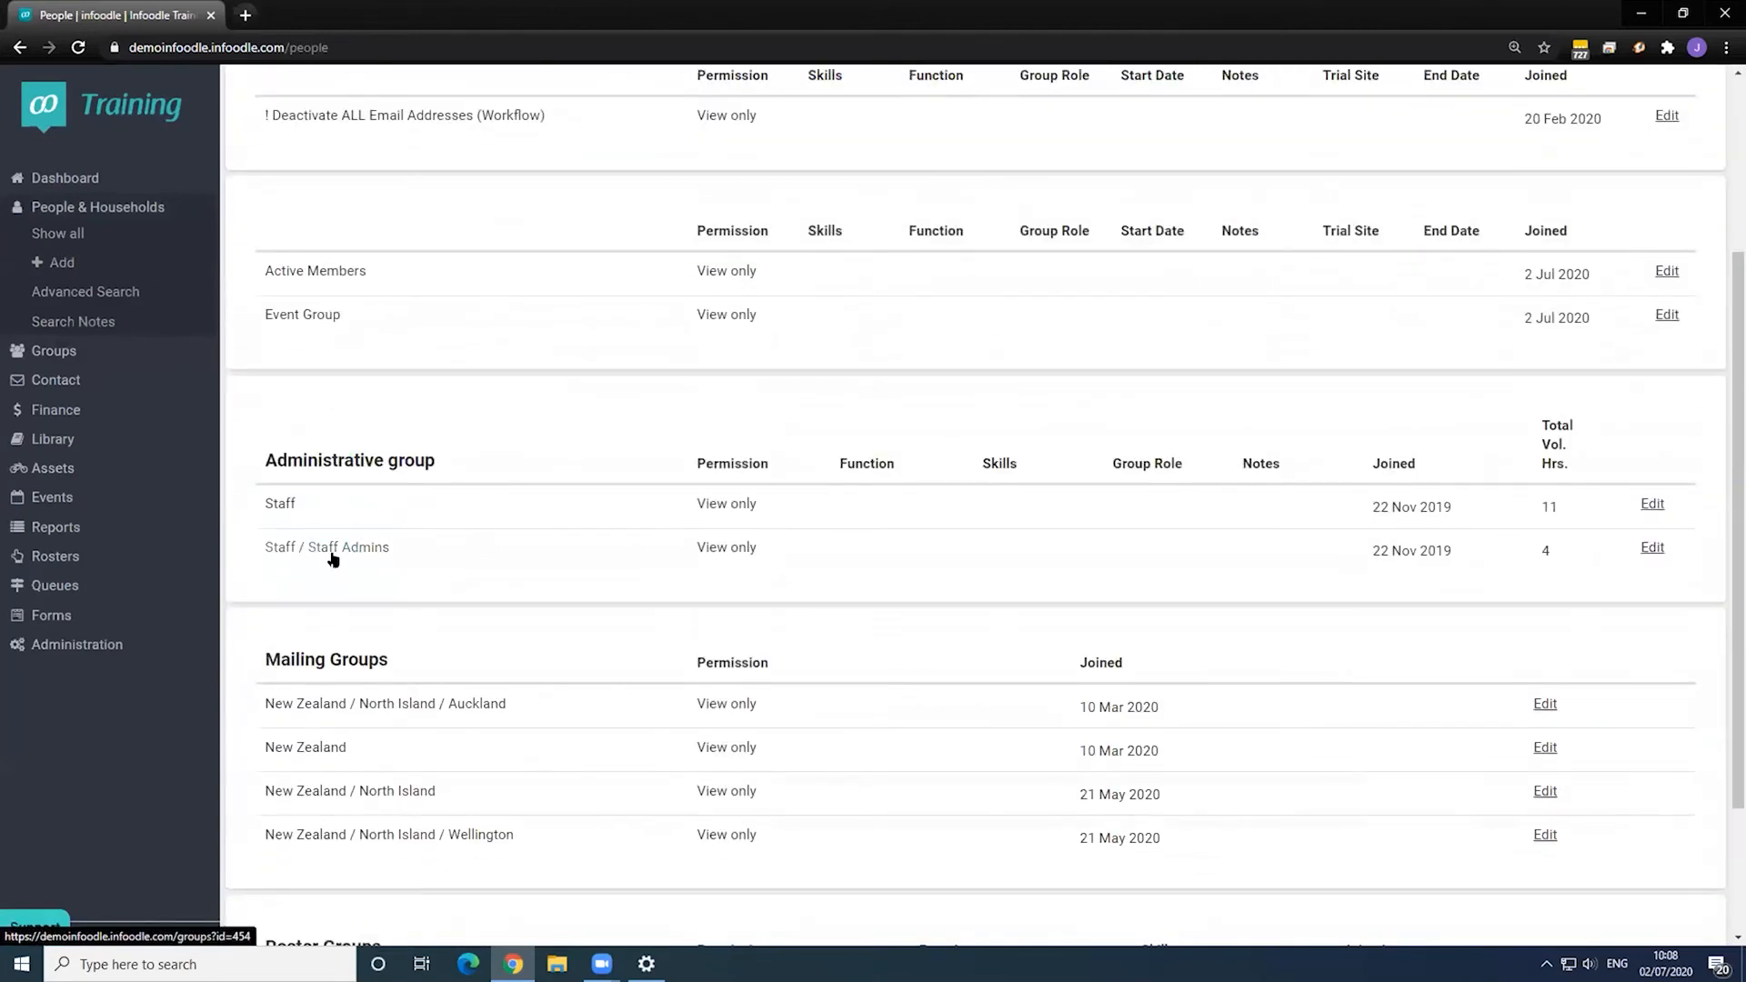
pyautogui.scroll(3, 442, 564)
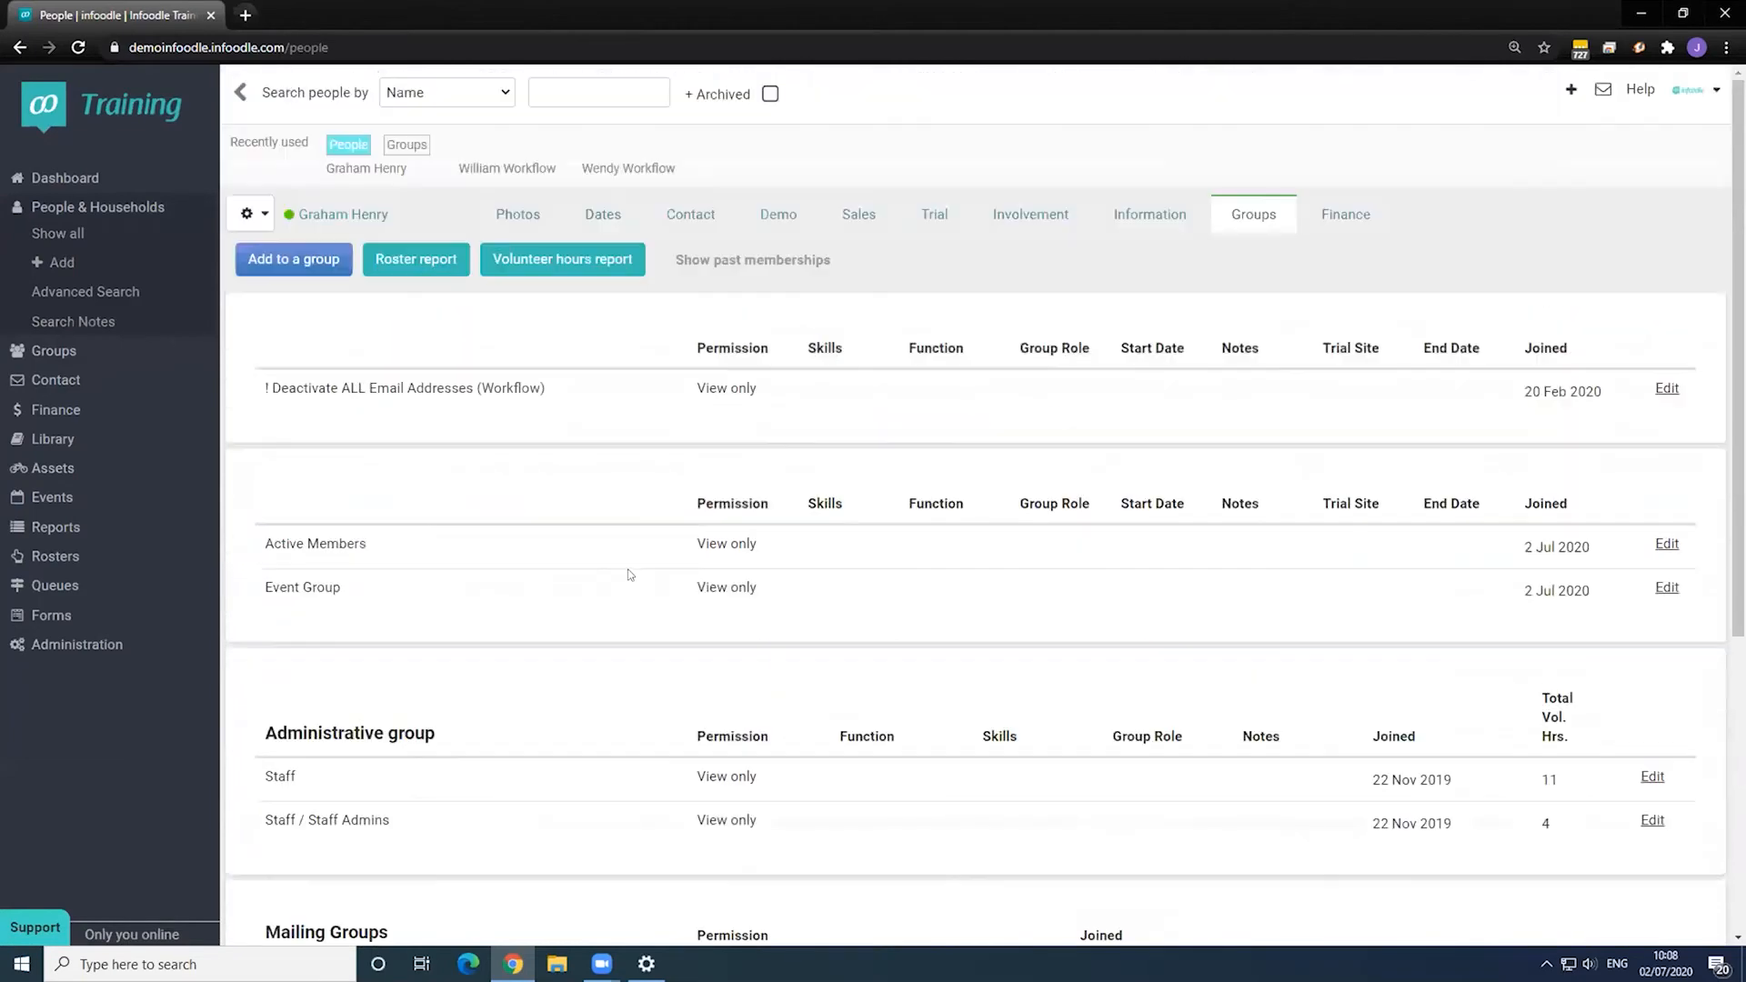
pyautogui.click(329, 267)
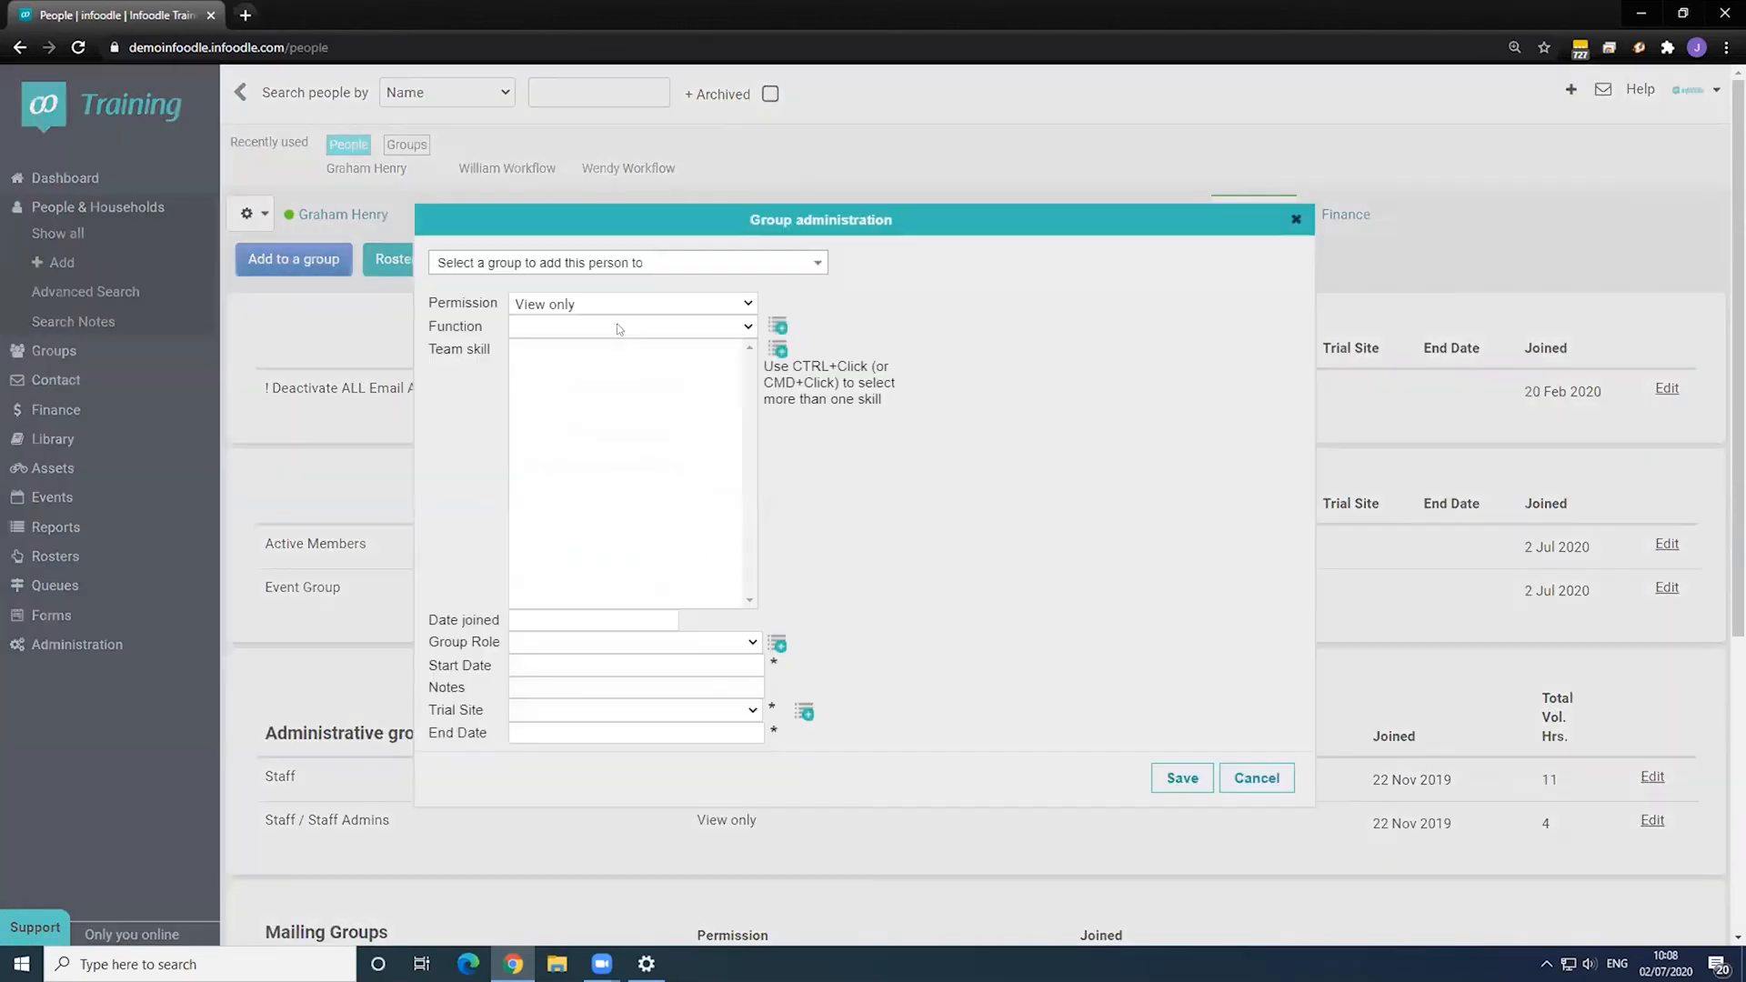
pyautogui.click(589, 264)
pyautogui.scroll(-4, 593, 427)
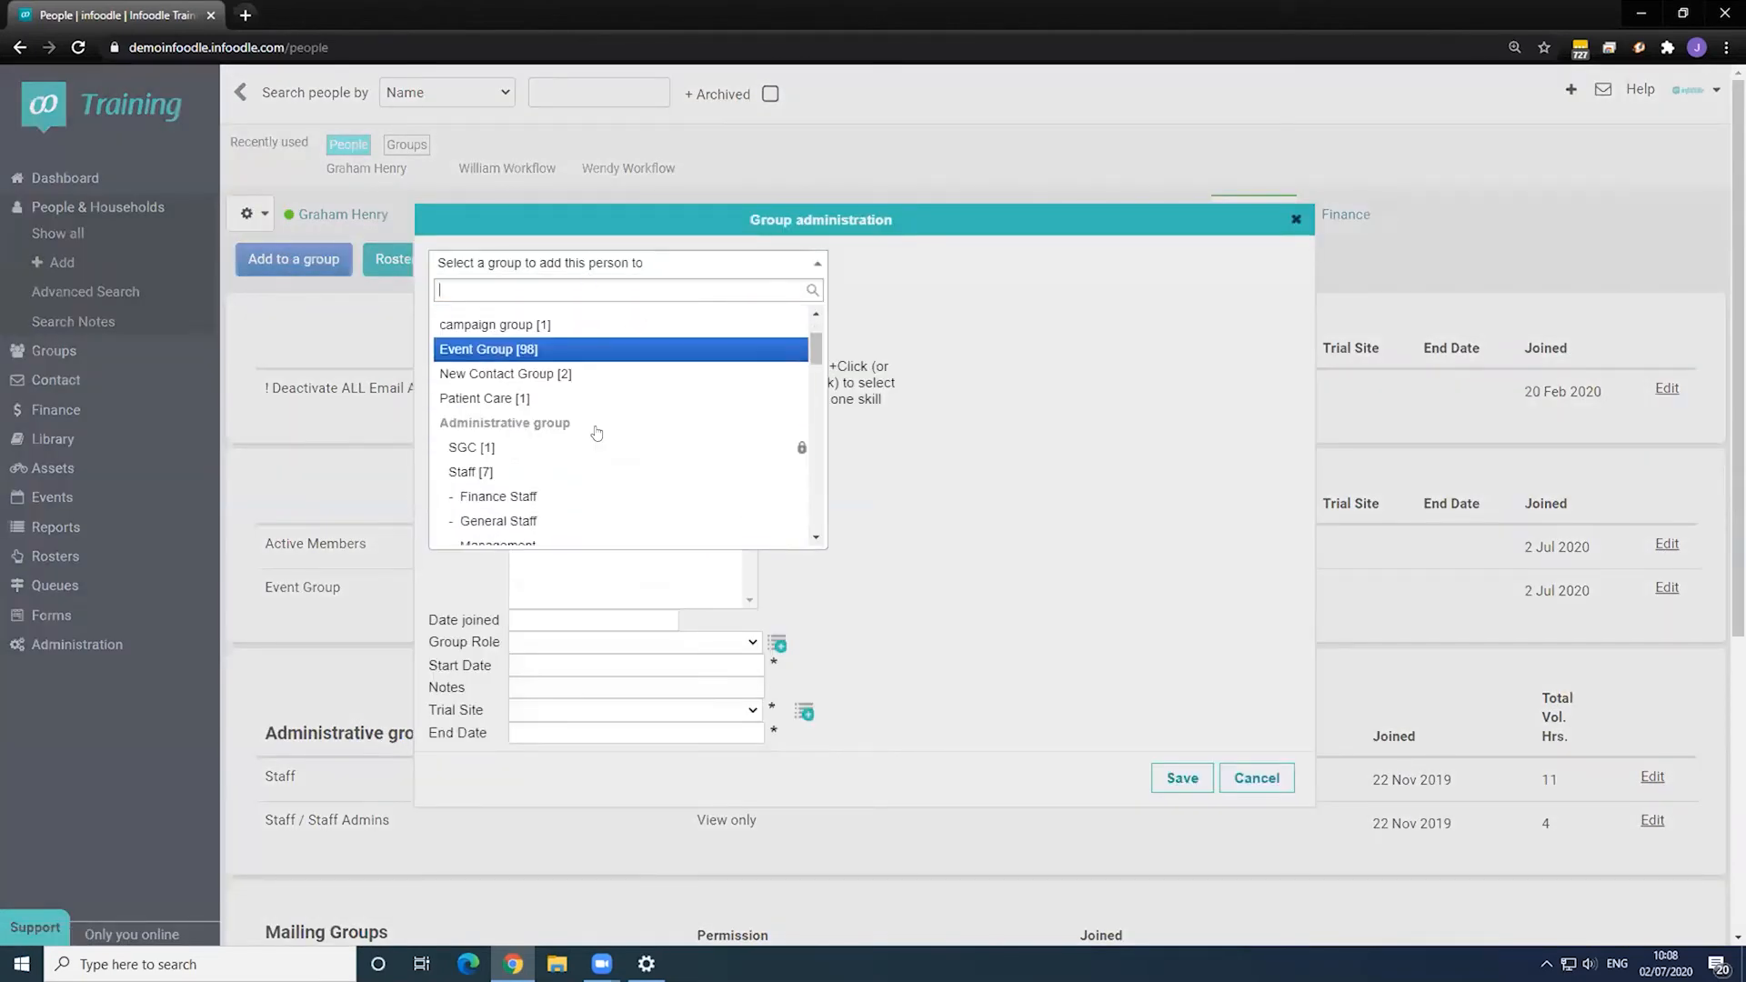
pyautogui.click(525, 366)
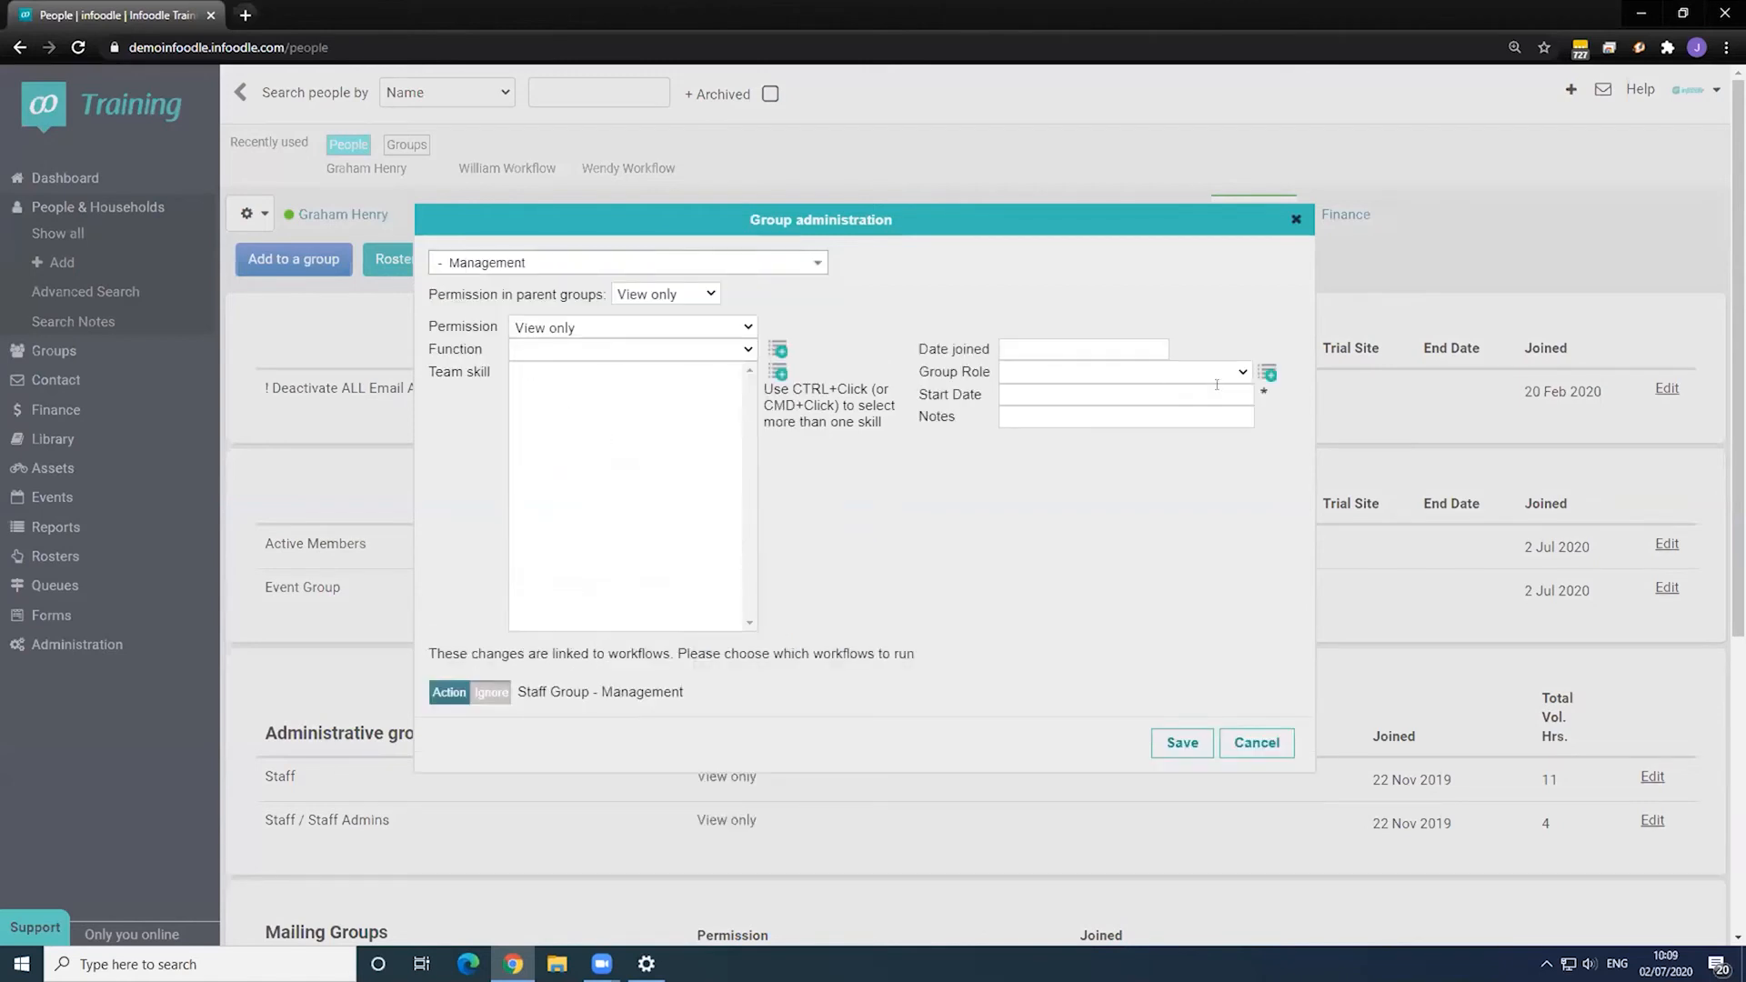
pyautogui.click(1214, 392)
pyautogui.click(1134, 492)
pyautogui.click(1180, 743)
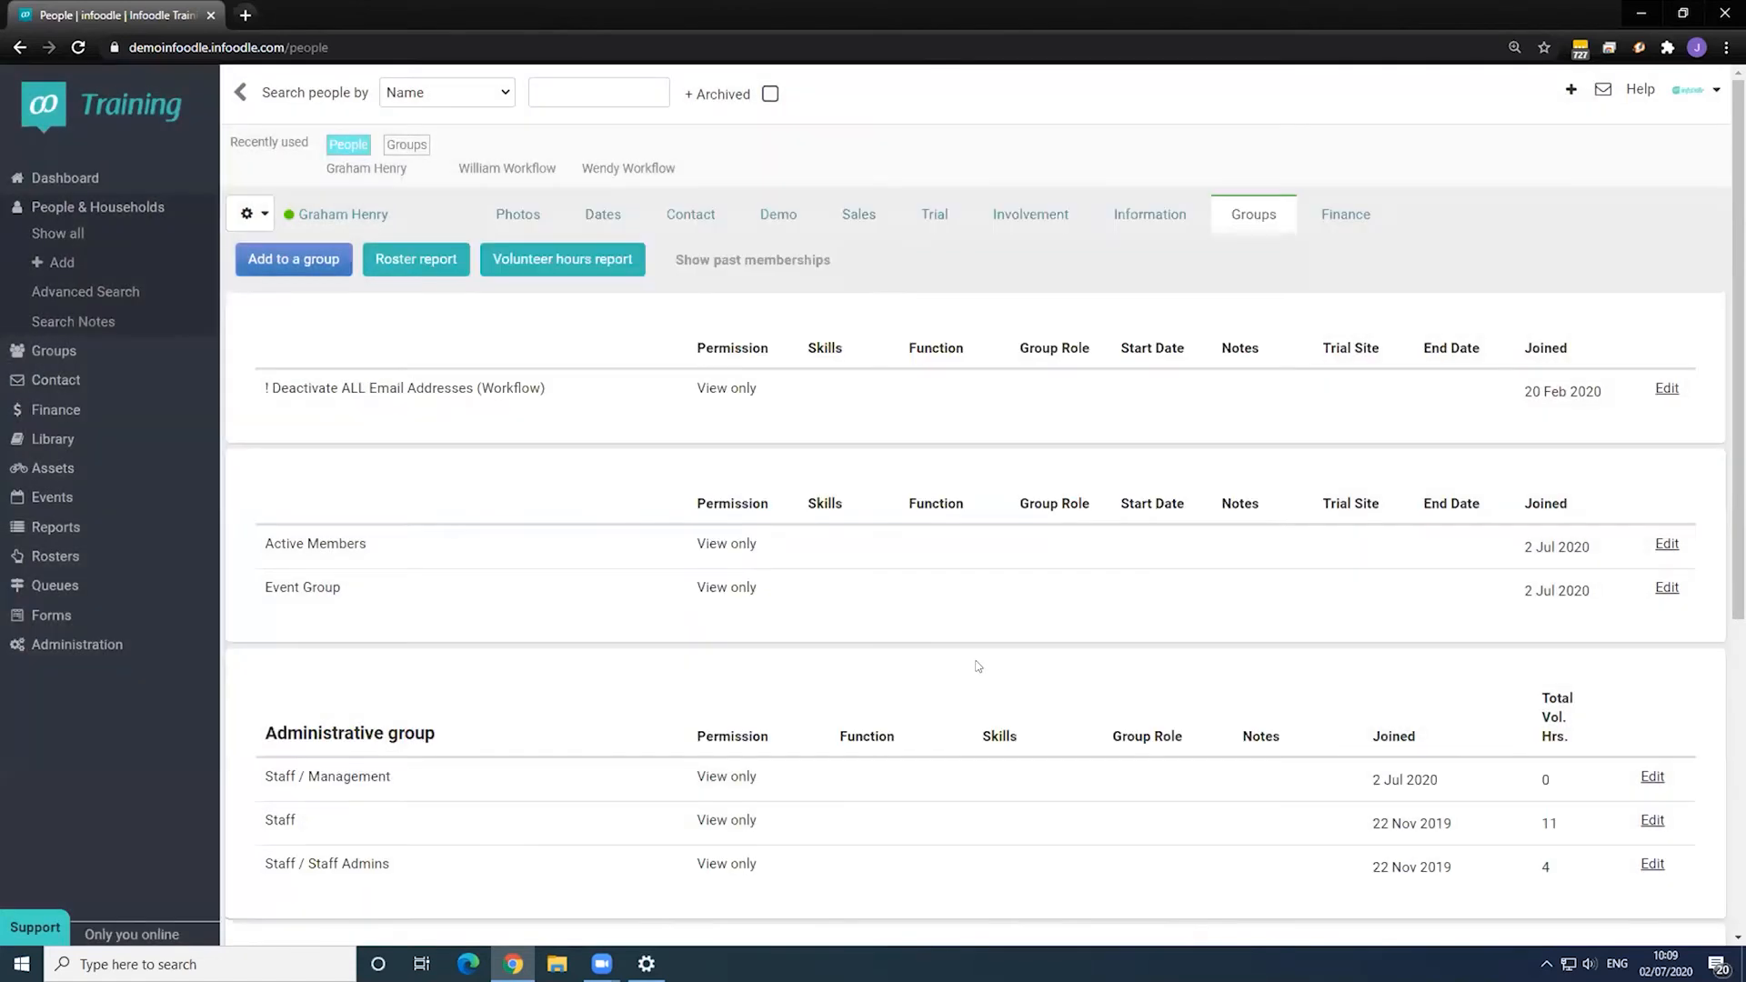
# - Reload the person's page and review the active groups list
pyautogui.scroll(-1, 952, 655)
pyautogui.press('F5')
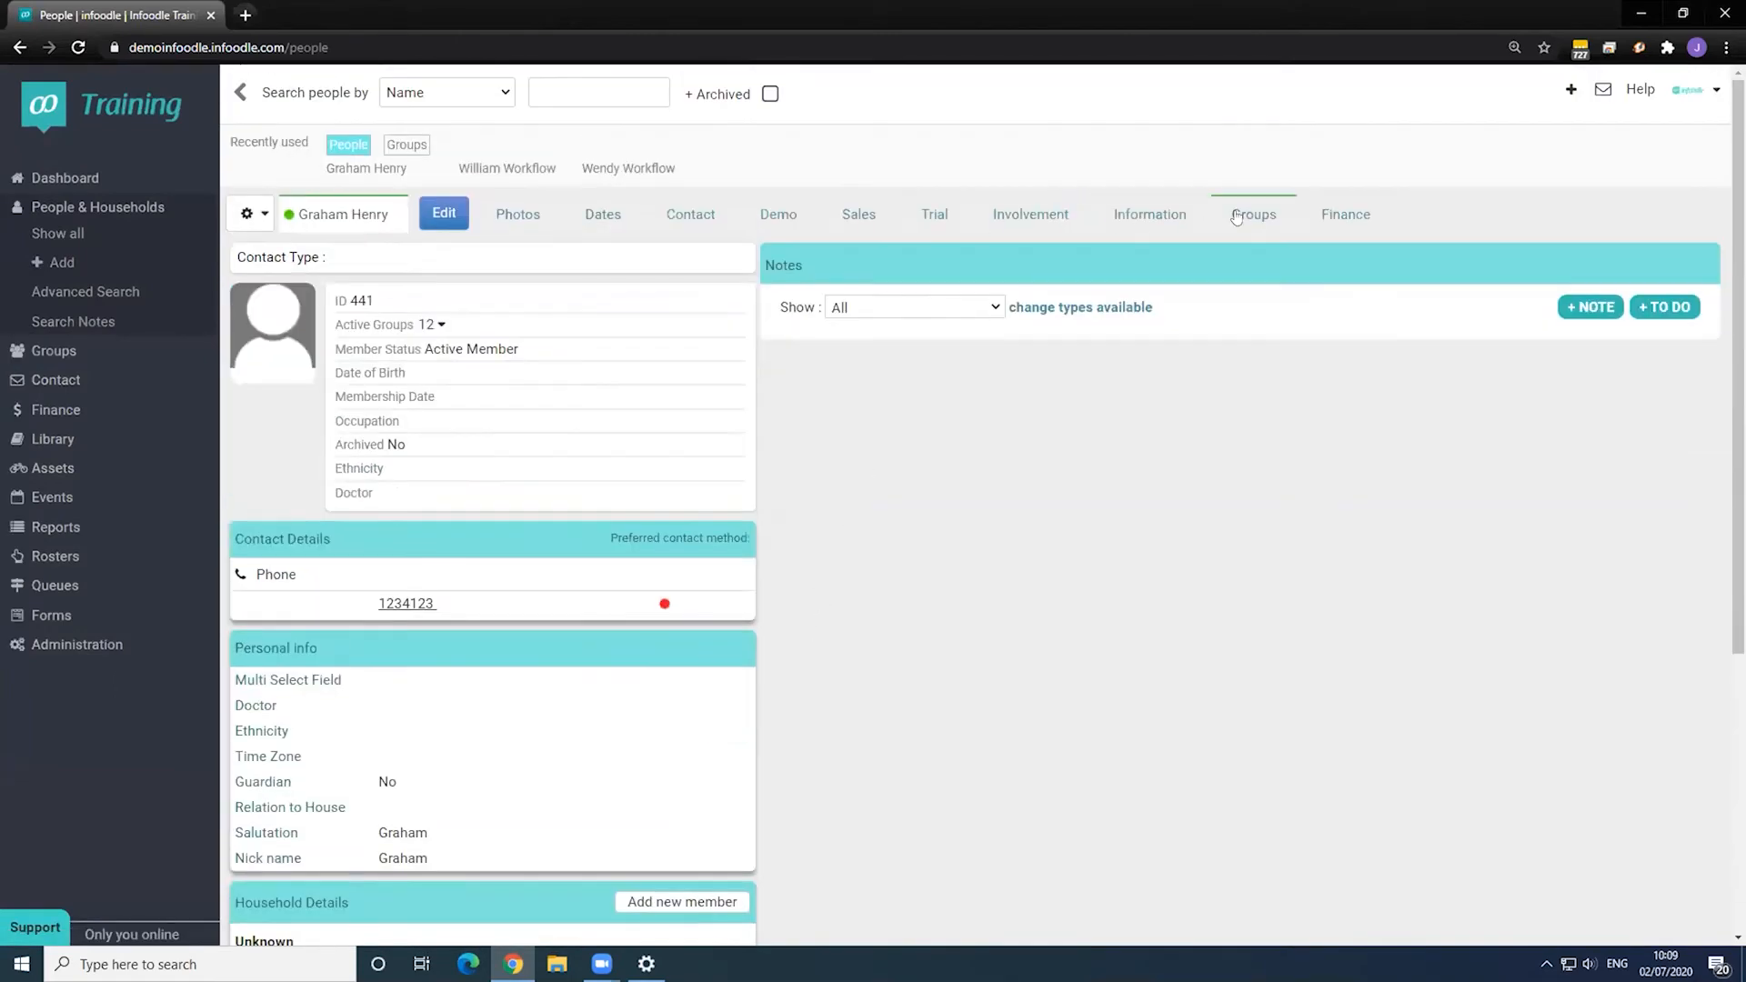
pyautogui.scroll(-4, 418, 619)
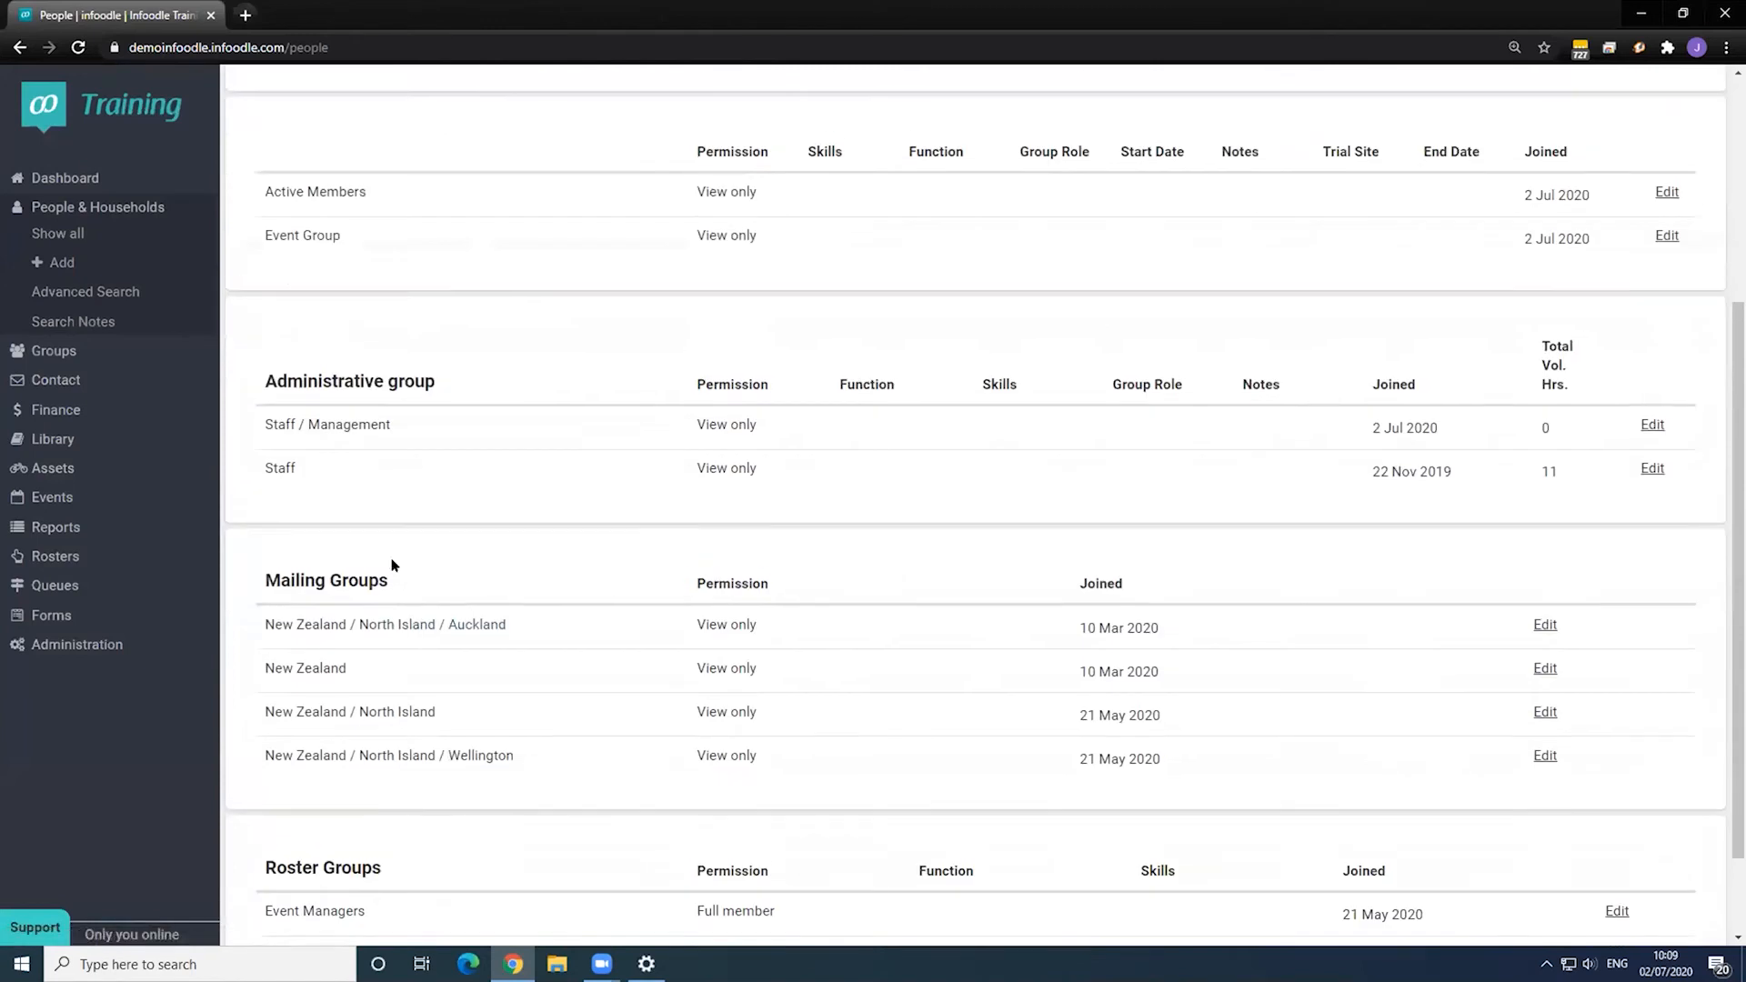
pyautogui.scroll(2, 364, 575)
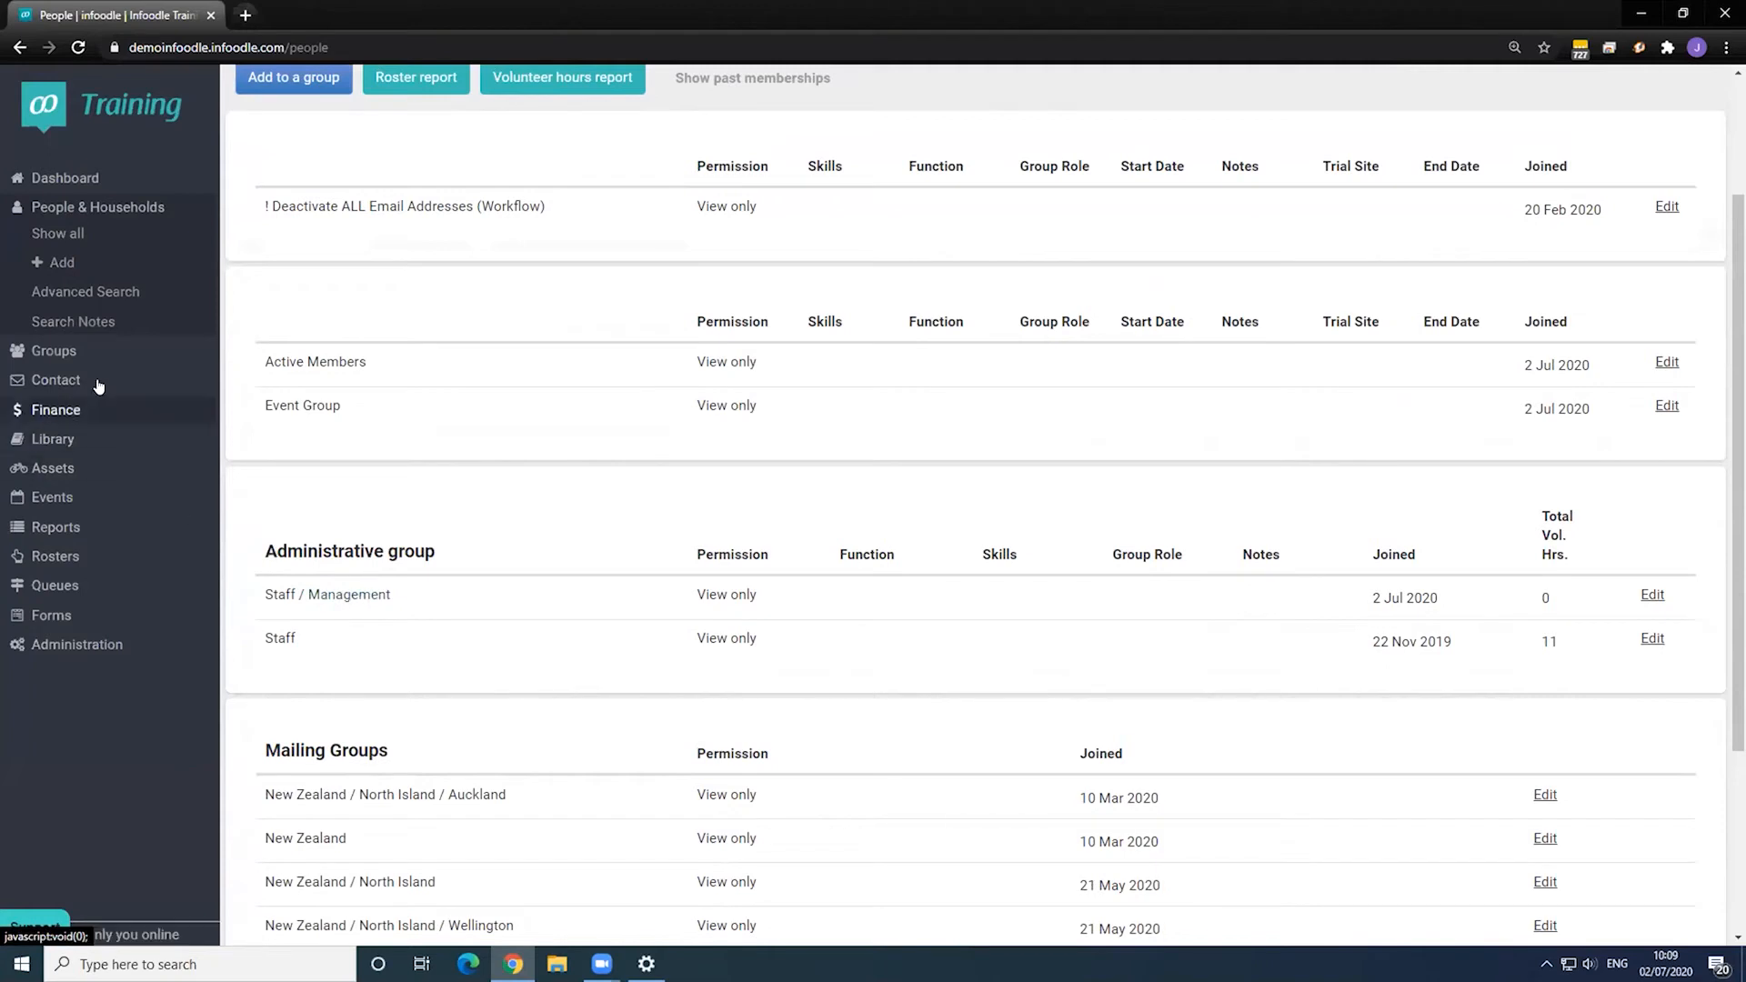
pyautogui.click(54, 351)
pyautogui.scroll(-5, 518, 537)
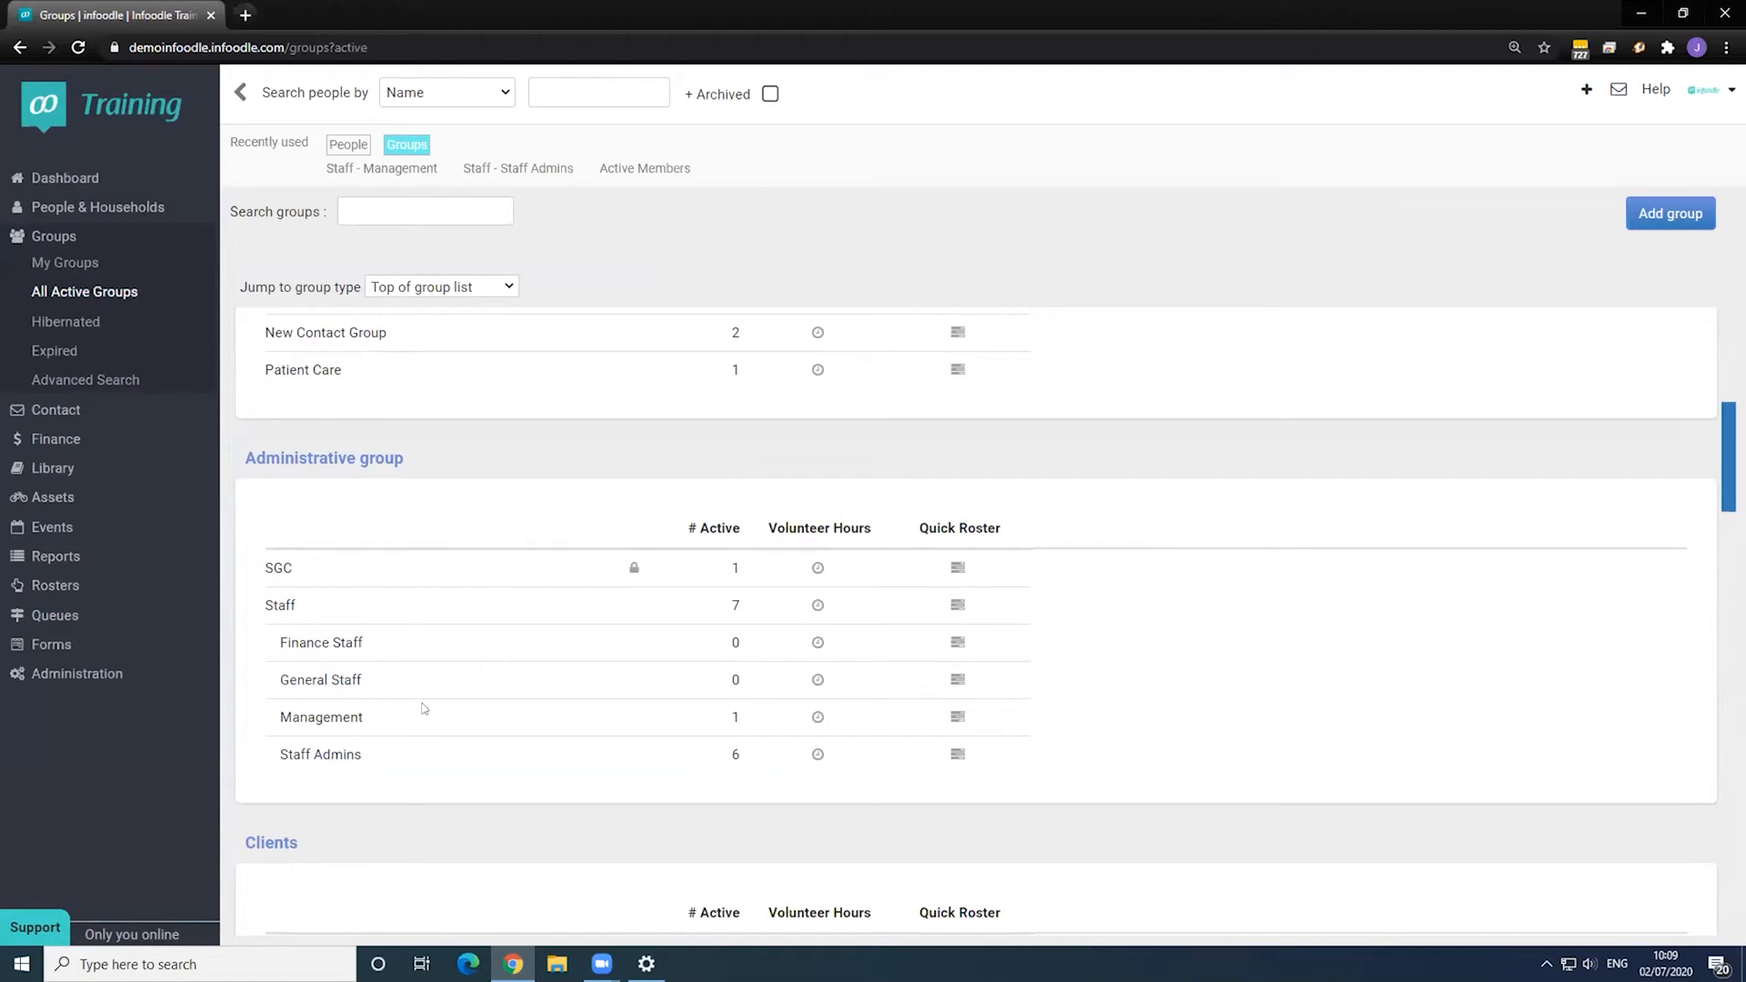
# - Return to the Administration settings page from the left sidebar
pyautogui.click(82, 674)
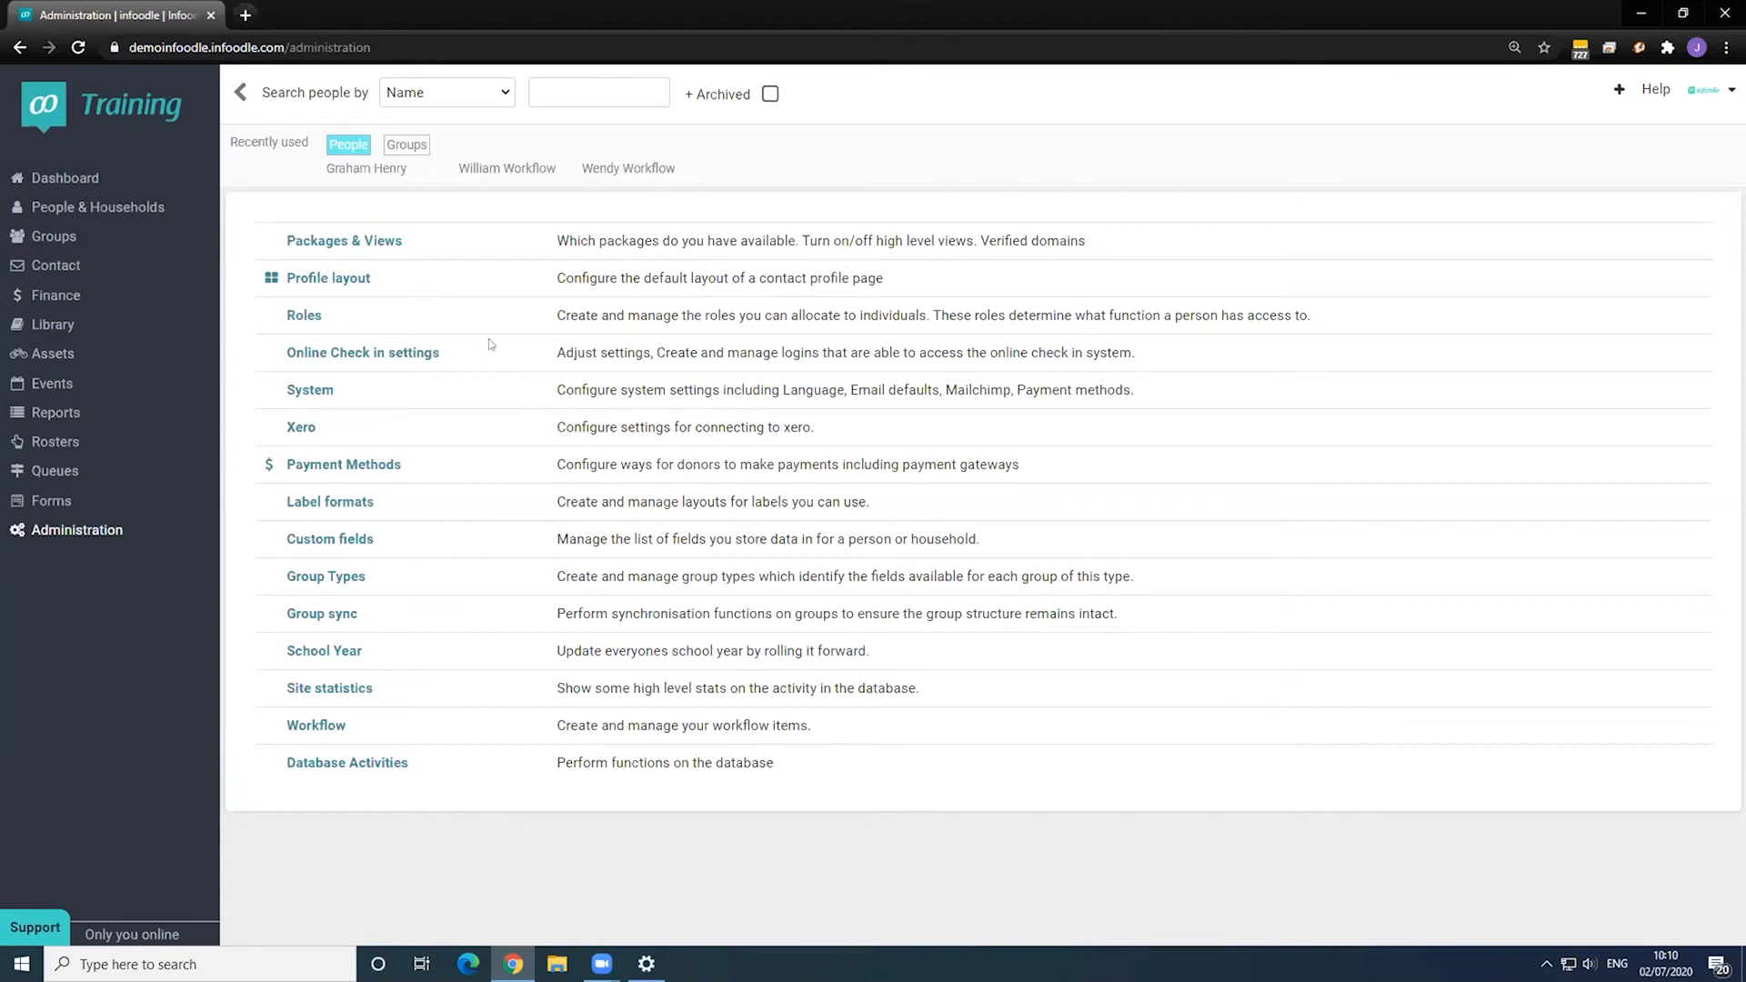
# - Open the test contact's record, browse the Form List, then reopen the contact's record
pyautogui.click(623, 172)
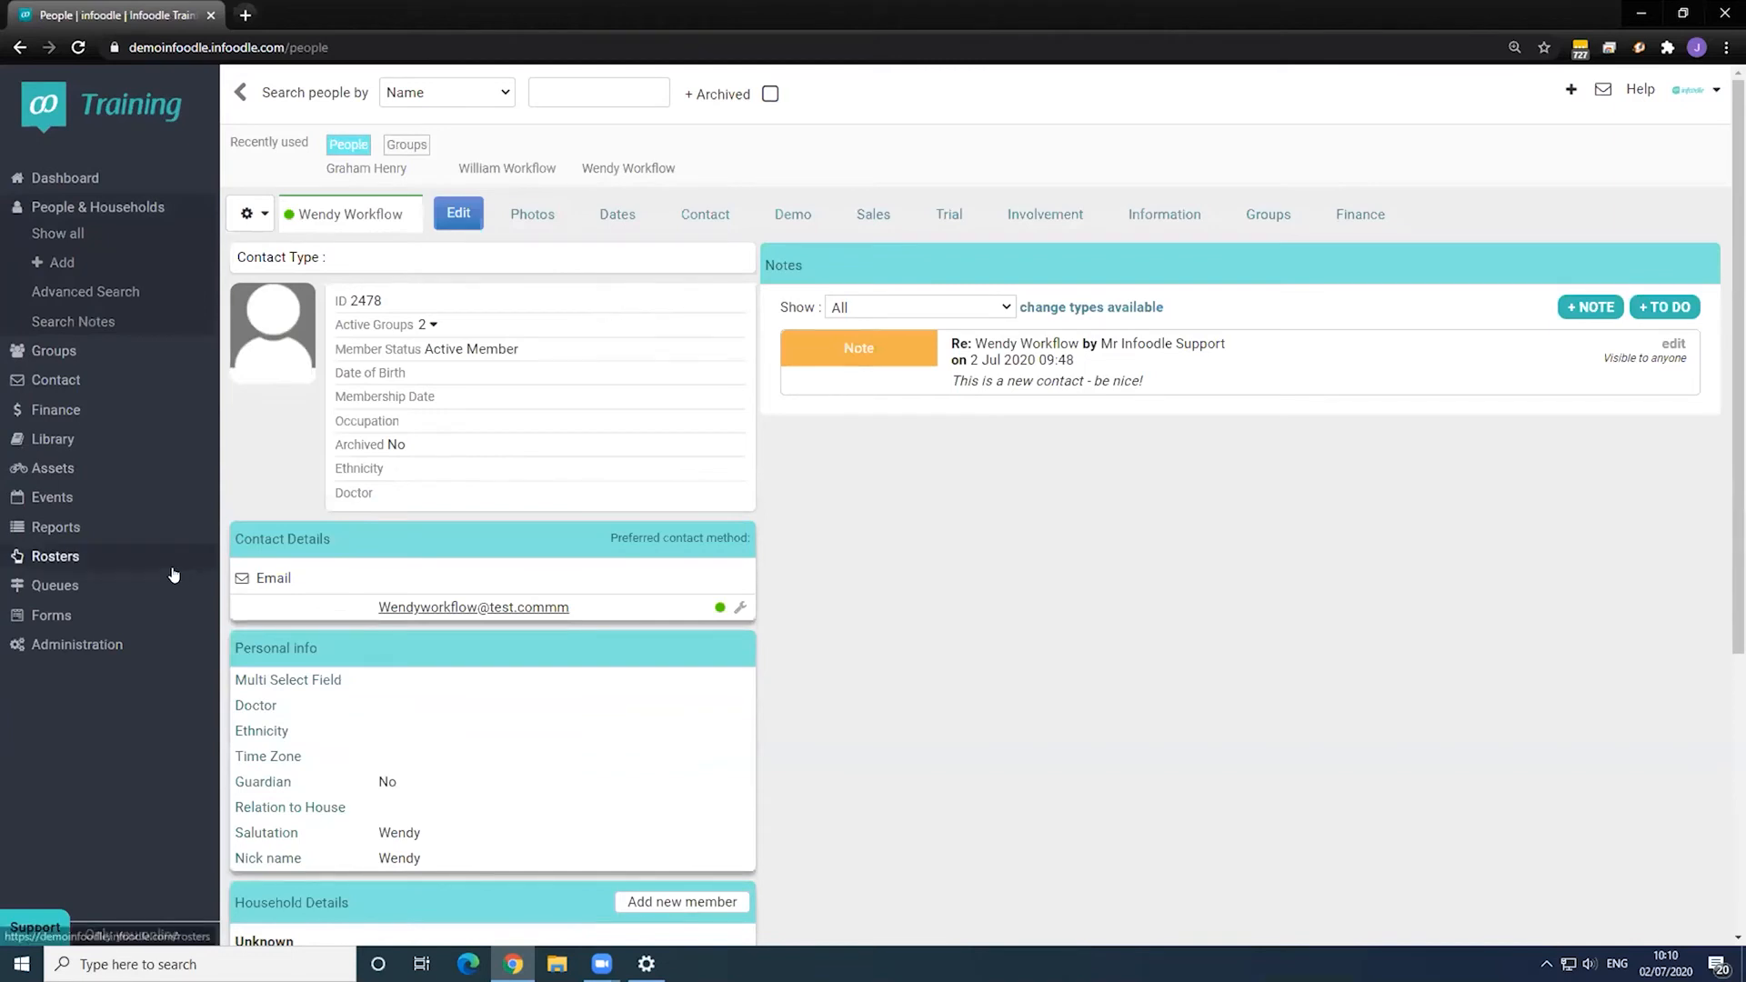
pyautogui.click(52, 615)
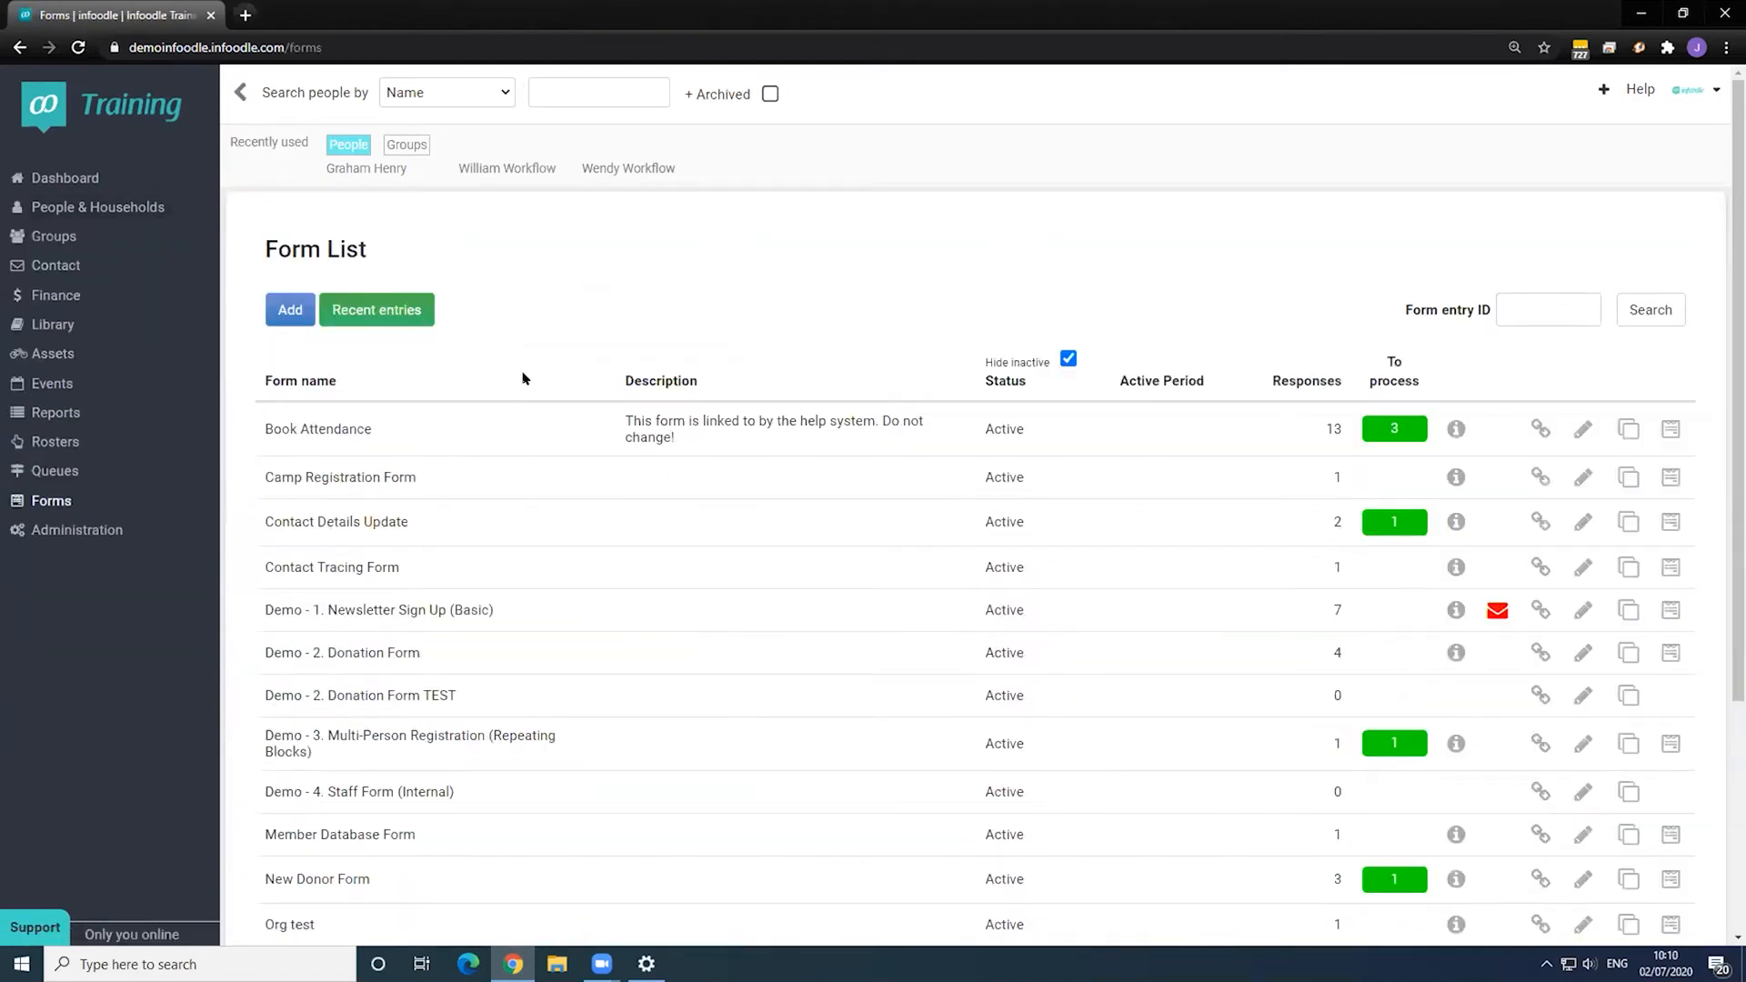
pyautogui.scroll(-2, 523, 378)
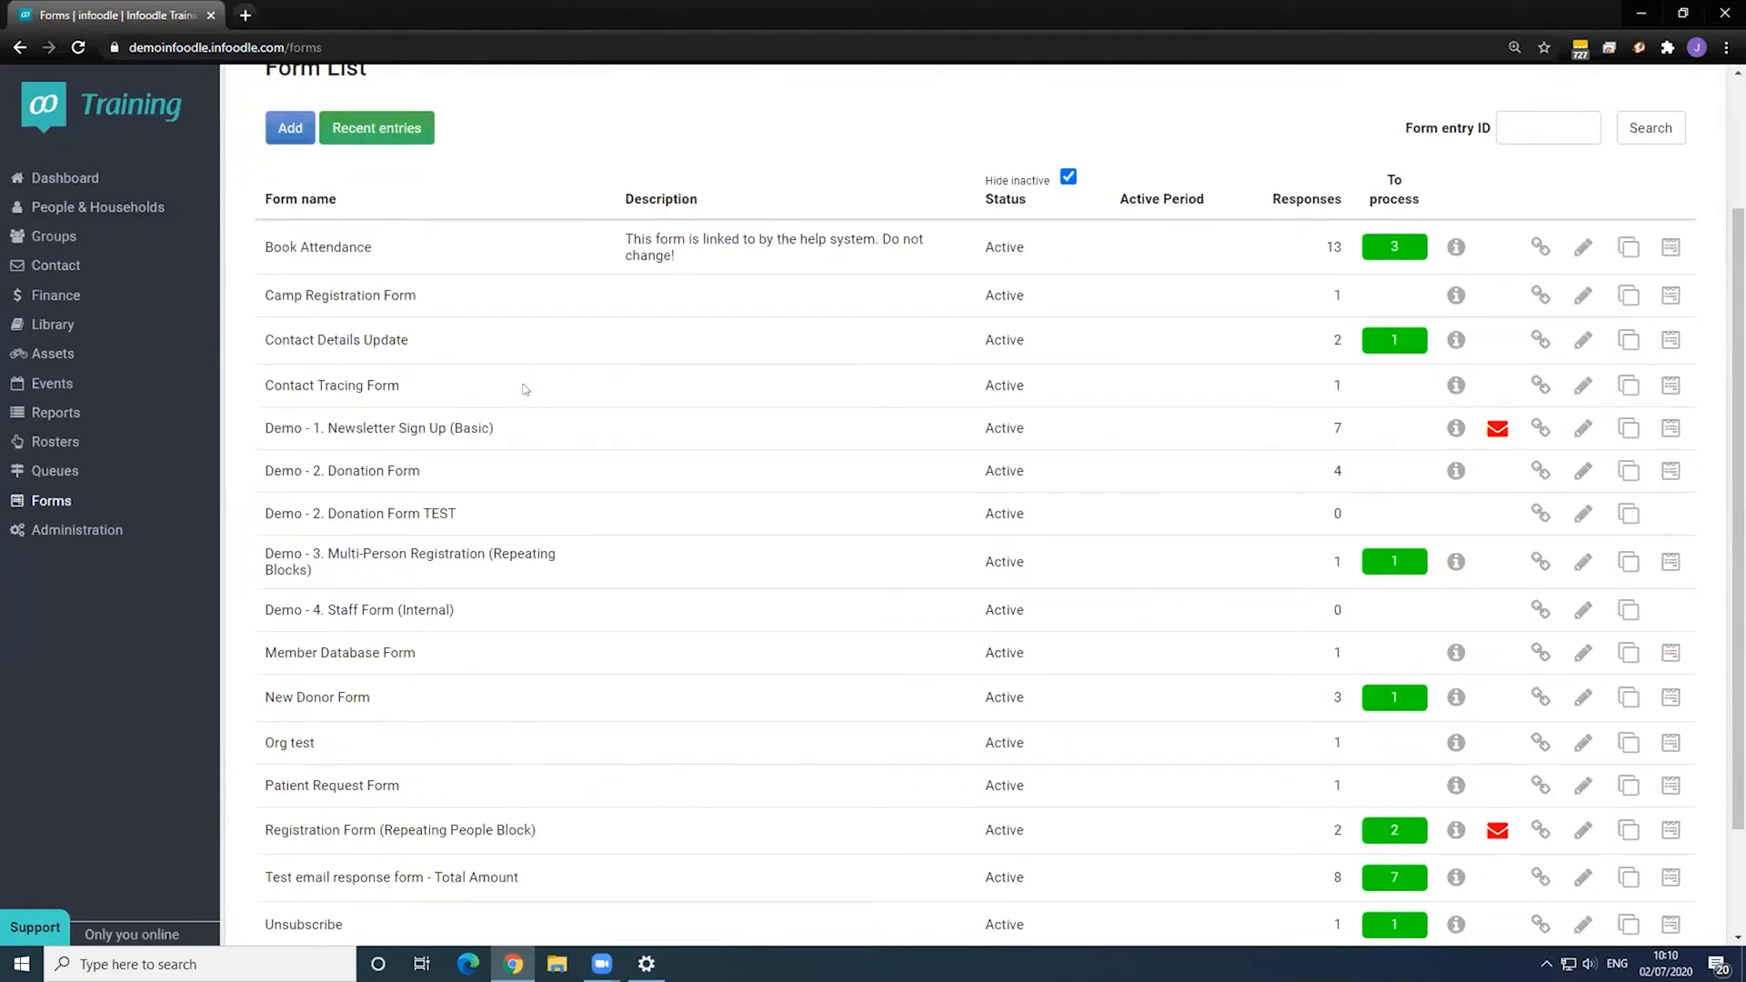
pyautogui.scroll(-1, 524, 389)
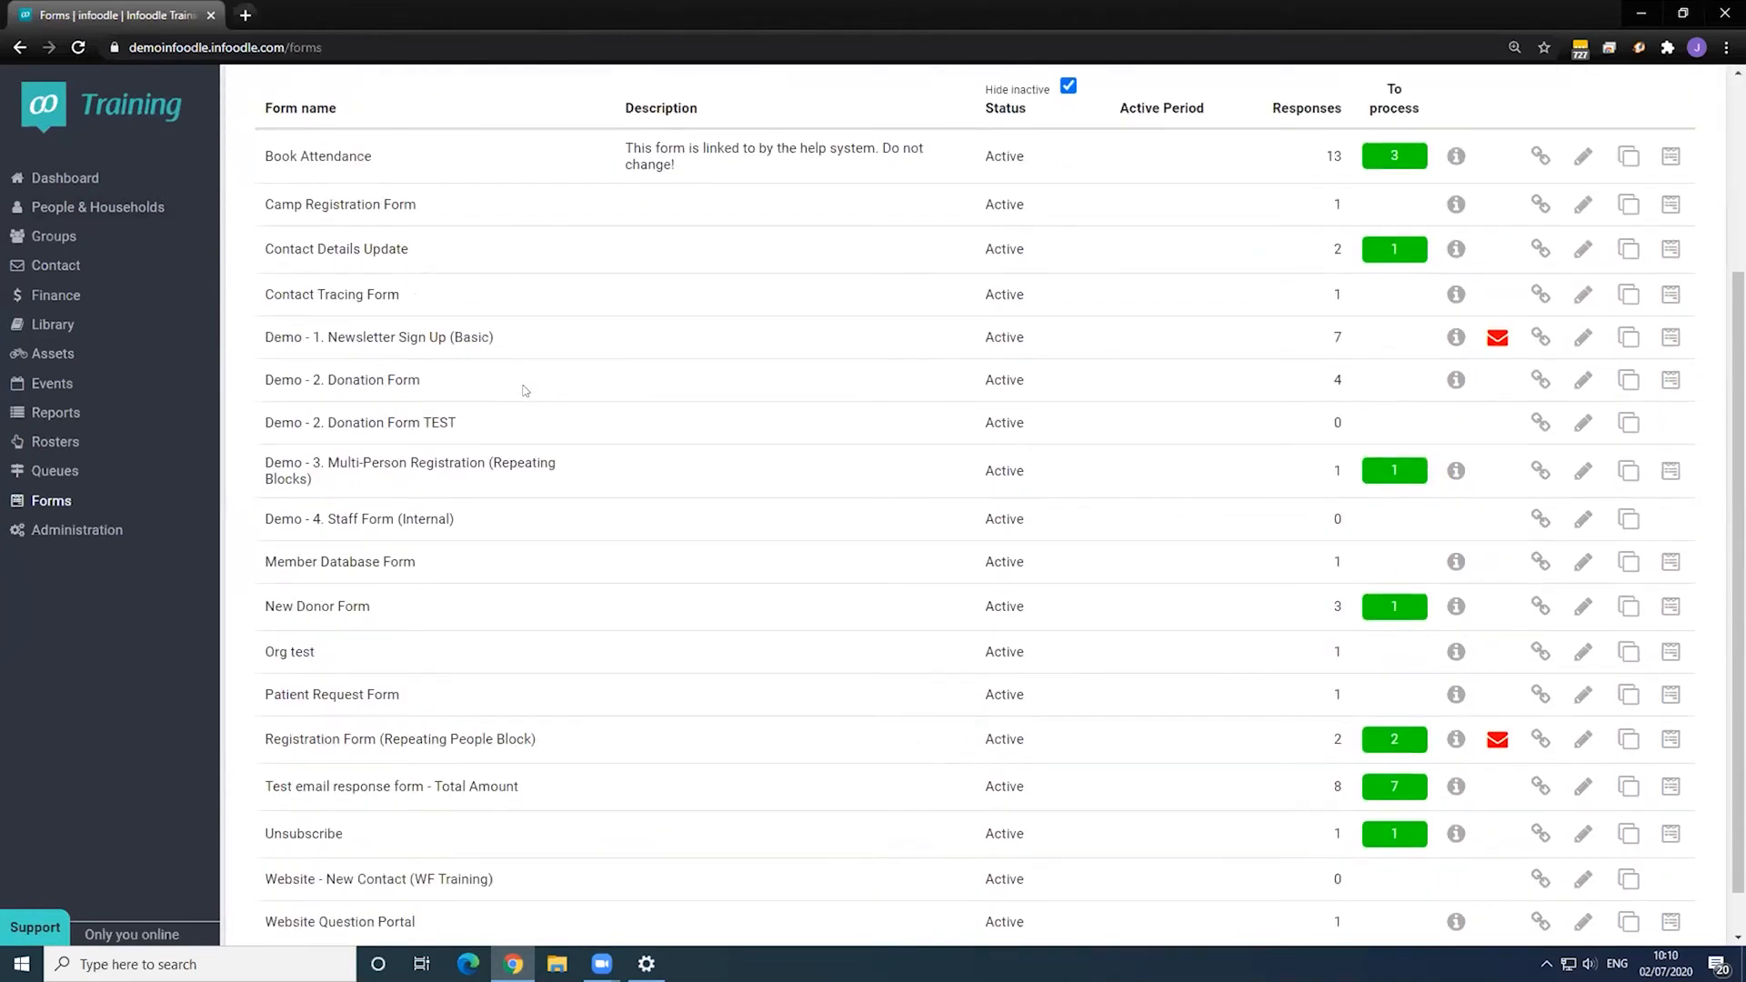
pyautogui.scroll(3, 525, 389)
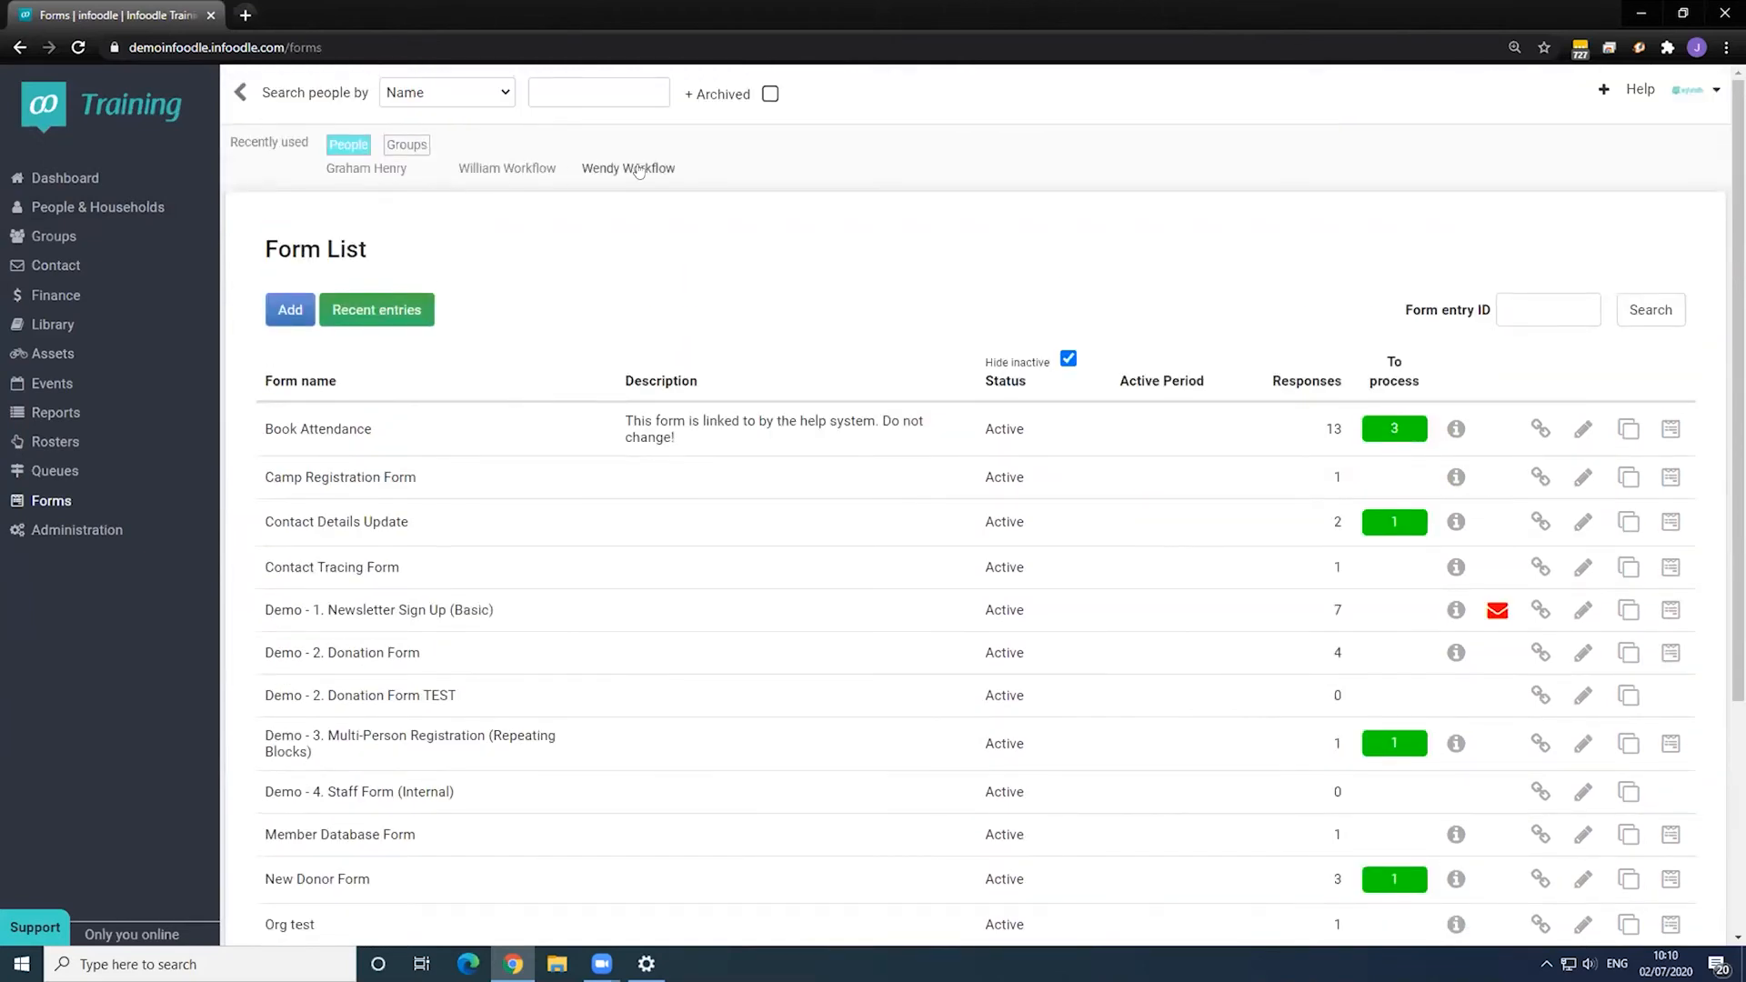
pyautogui.click(639, 169)
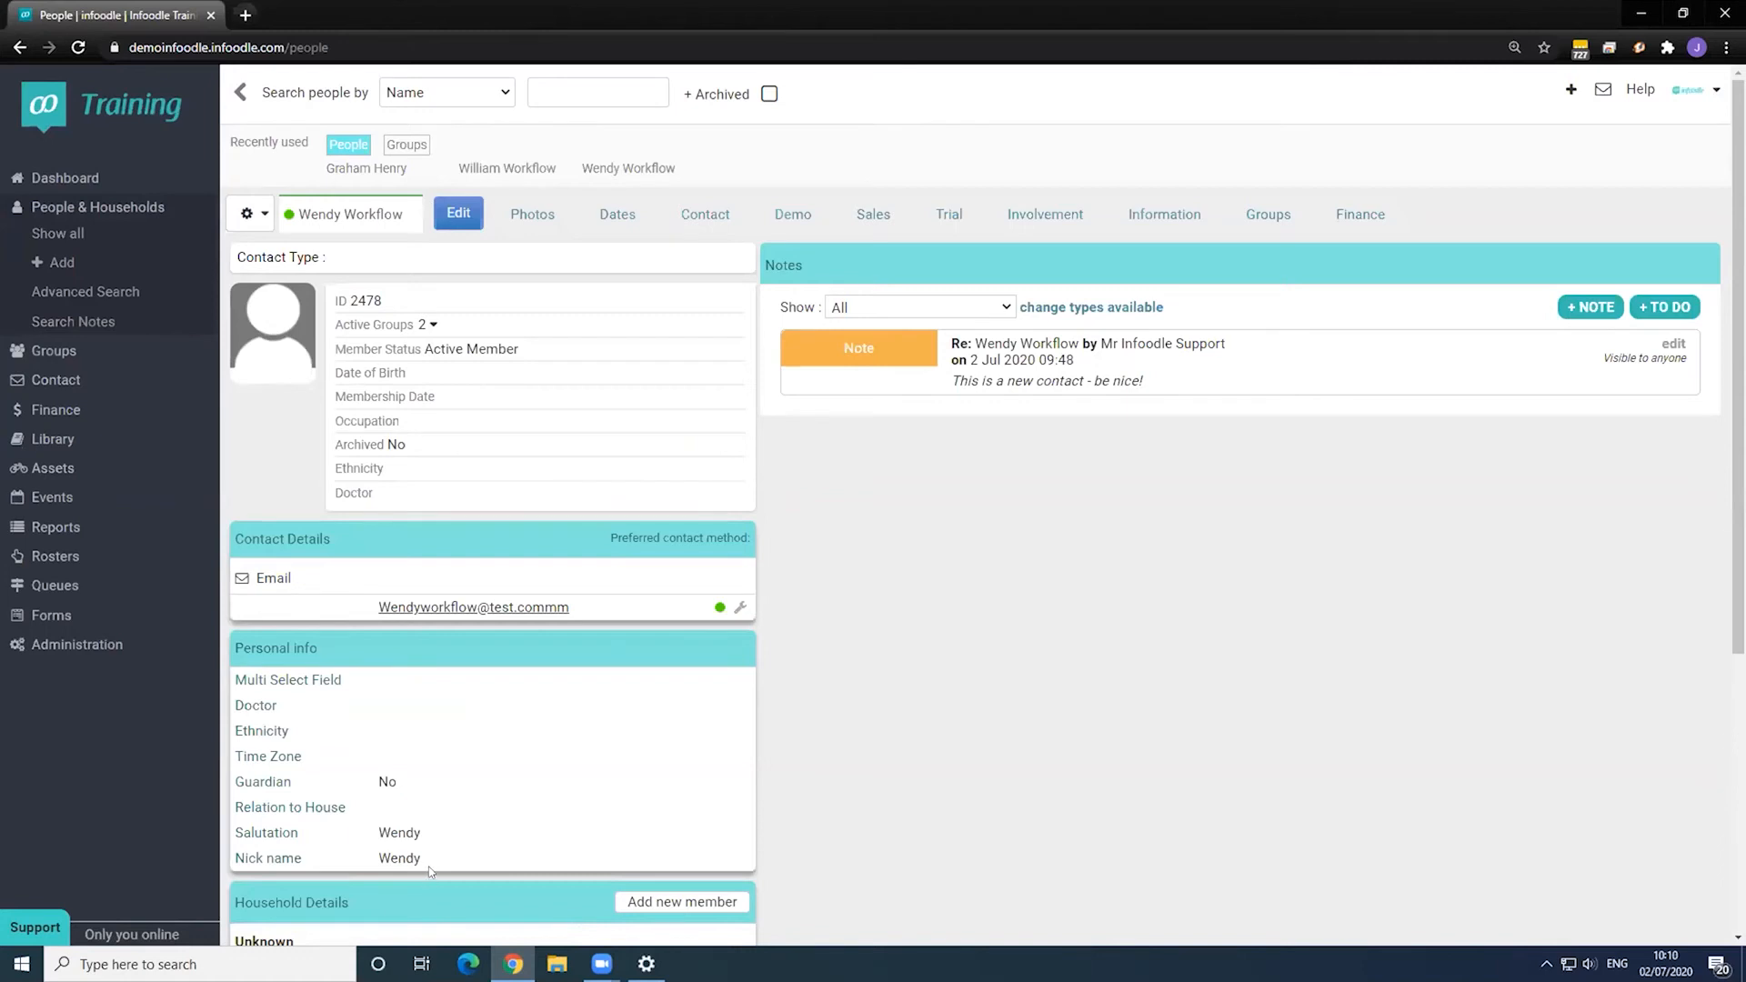
# - Go to the Administration settings page to reach the Workflow list
pyautogui.click(85, 650)
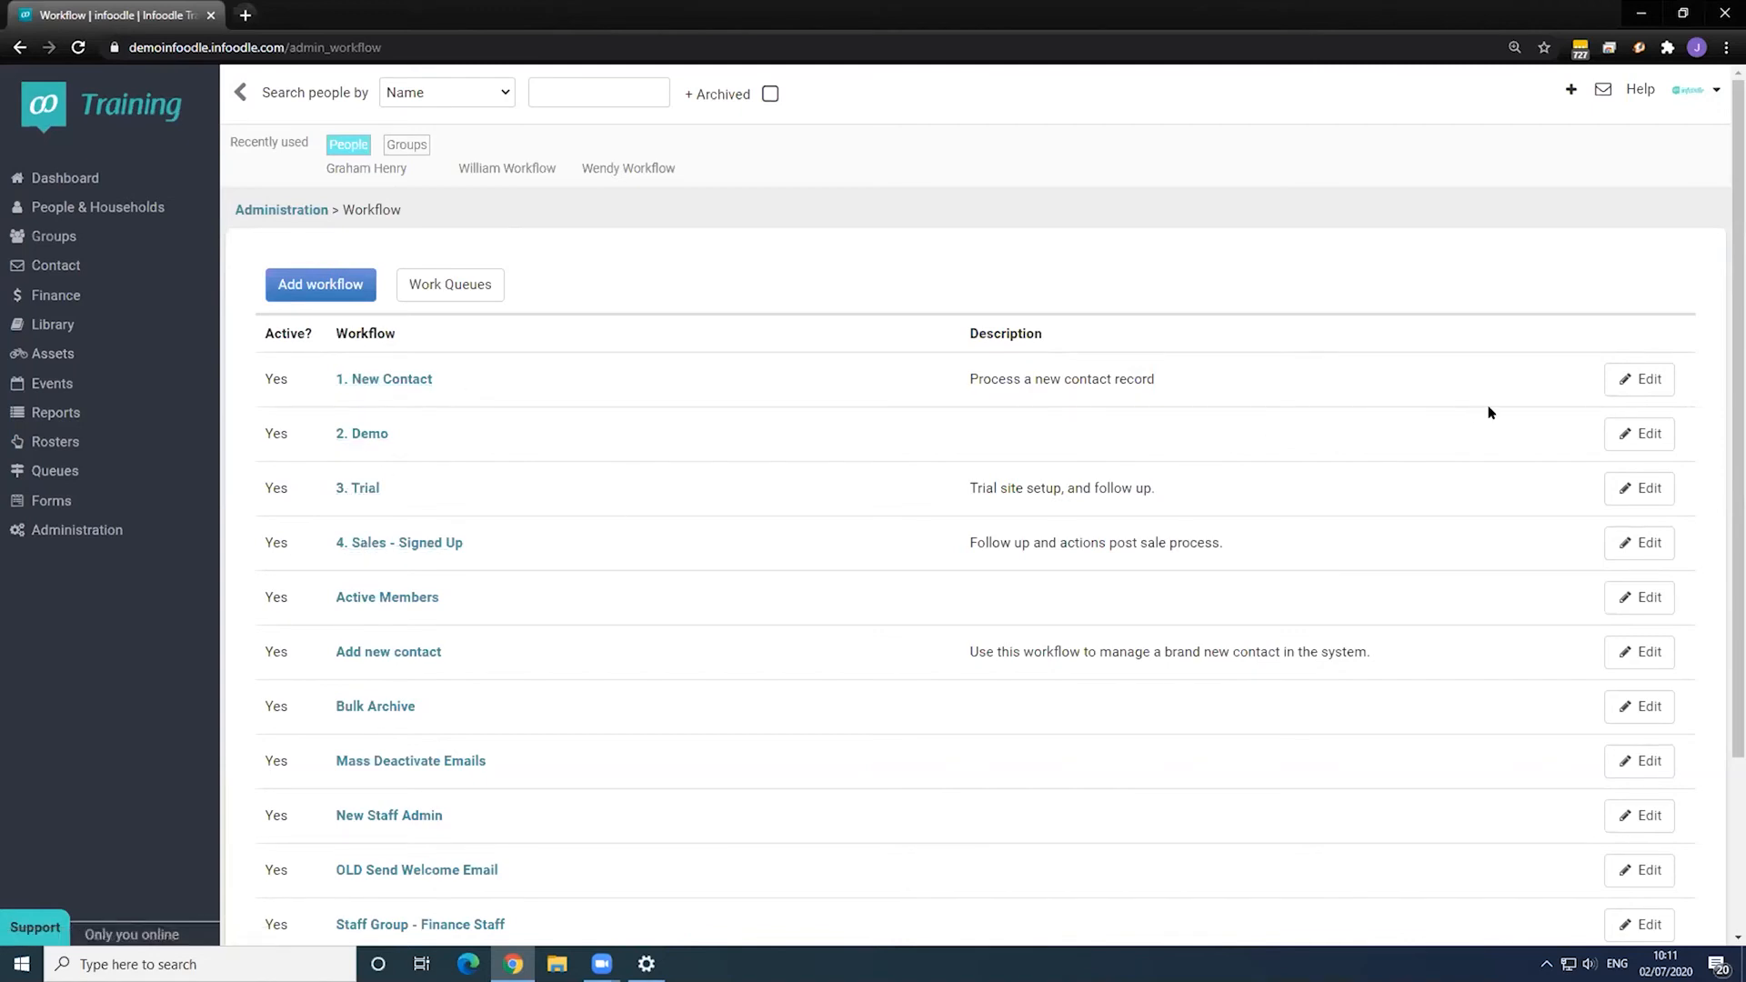
# - Edit the 1. New Contact workflow and scroll through its person-added trigger and Steps 1–6
pyautogui.click(1642, 391)
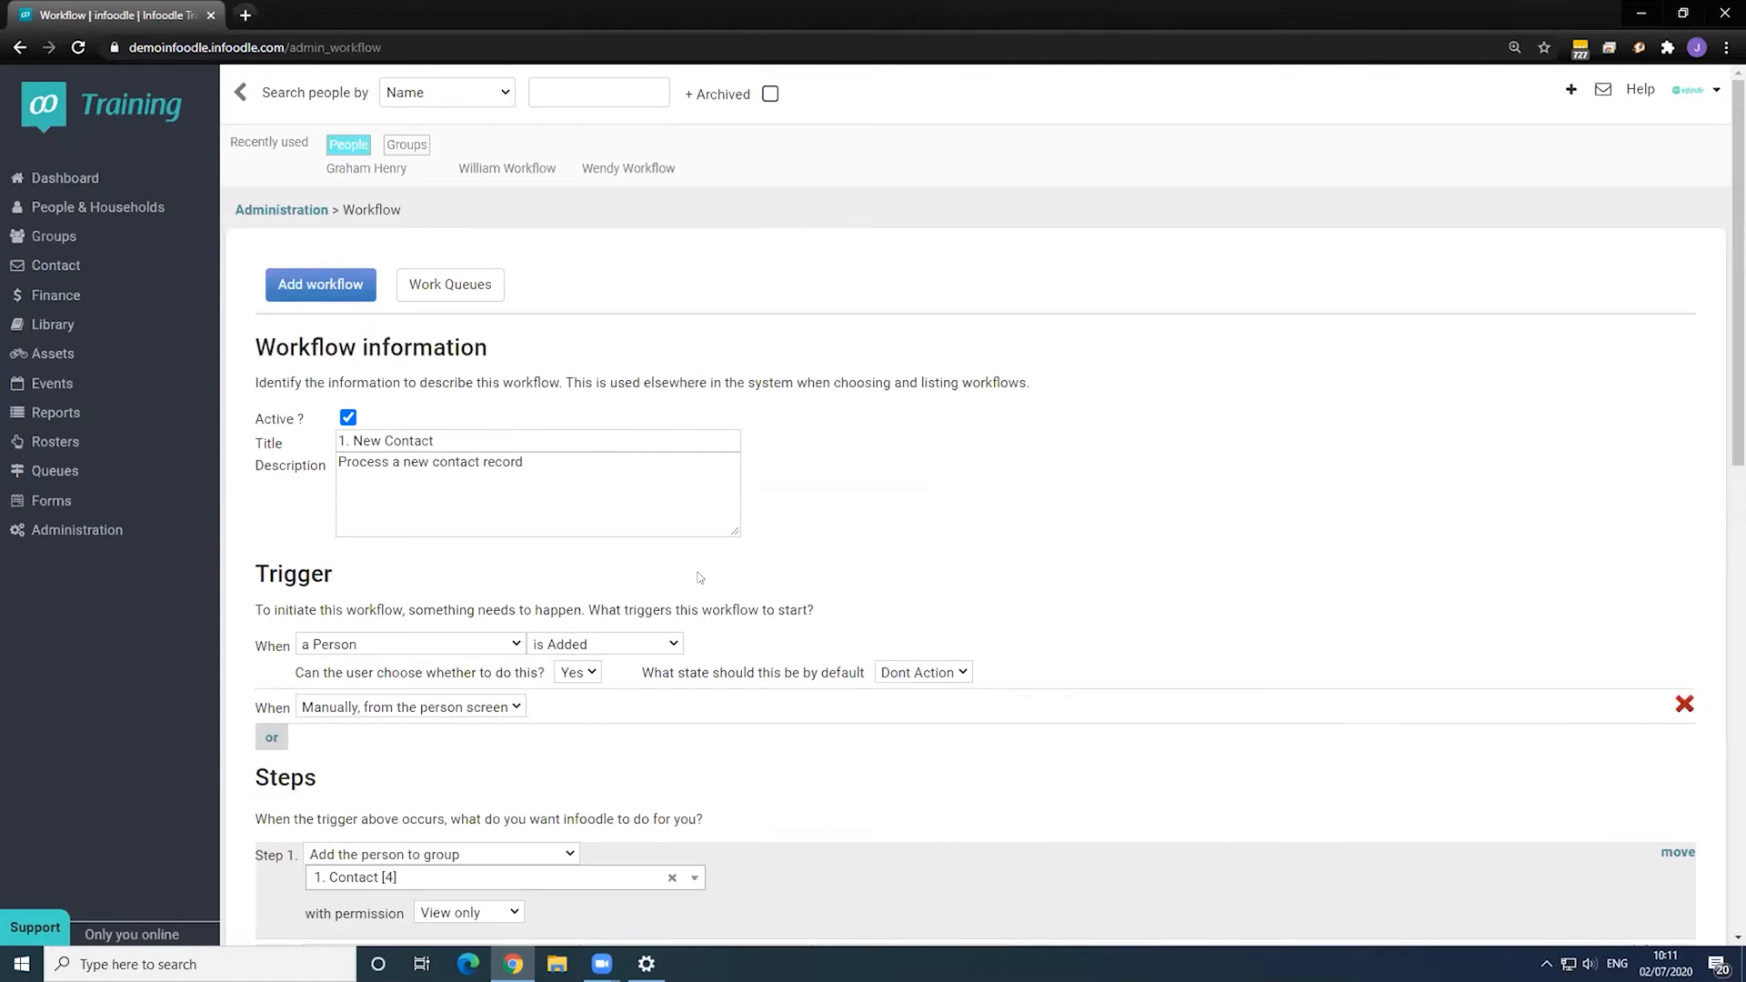
pyautogui.scroll(-3, 700, 577)
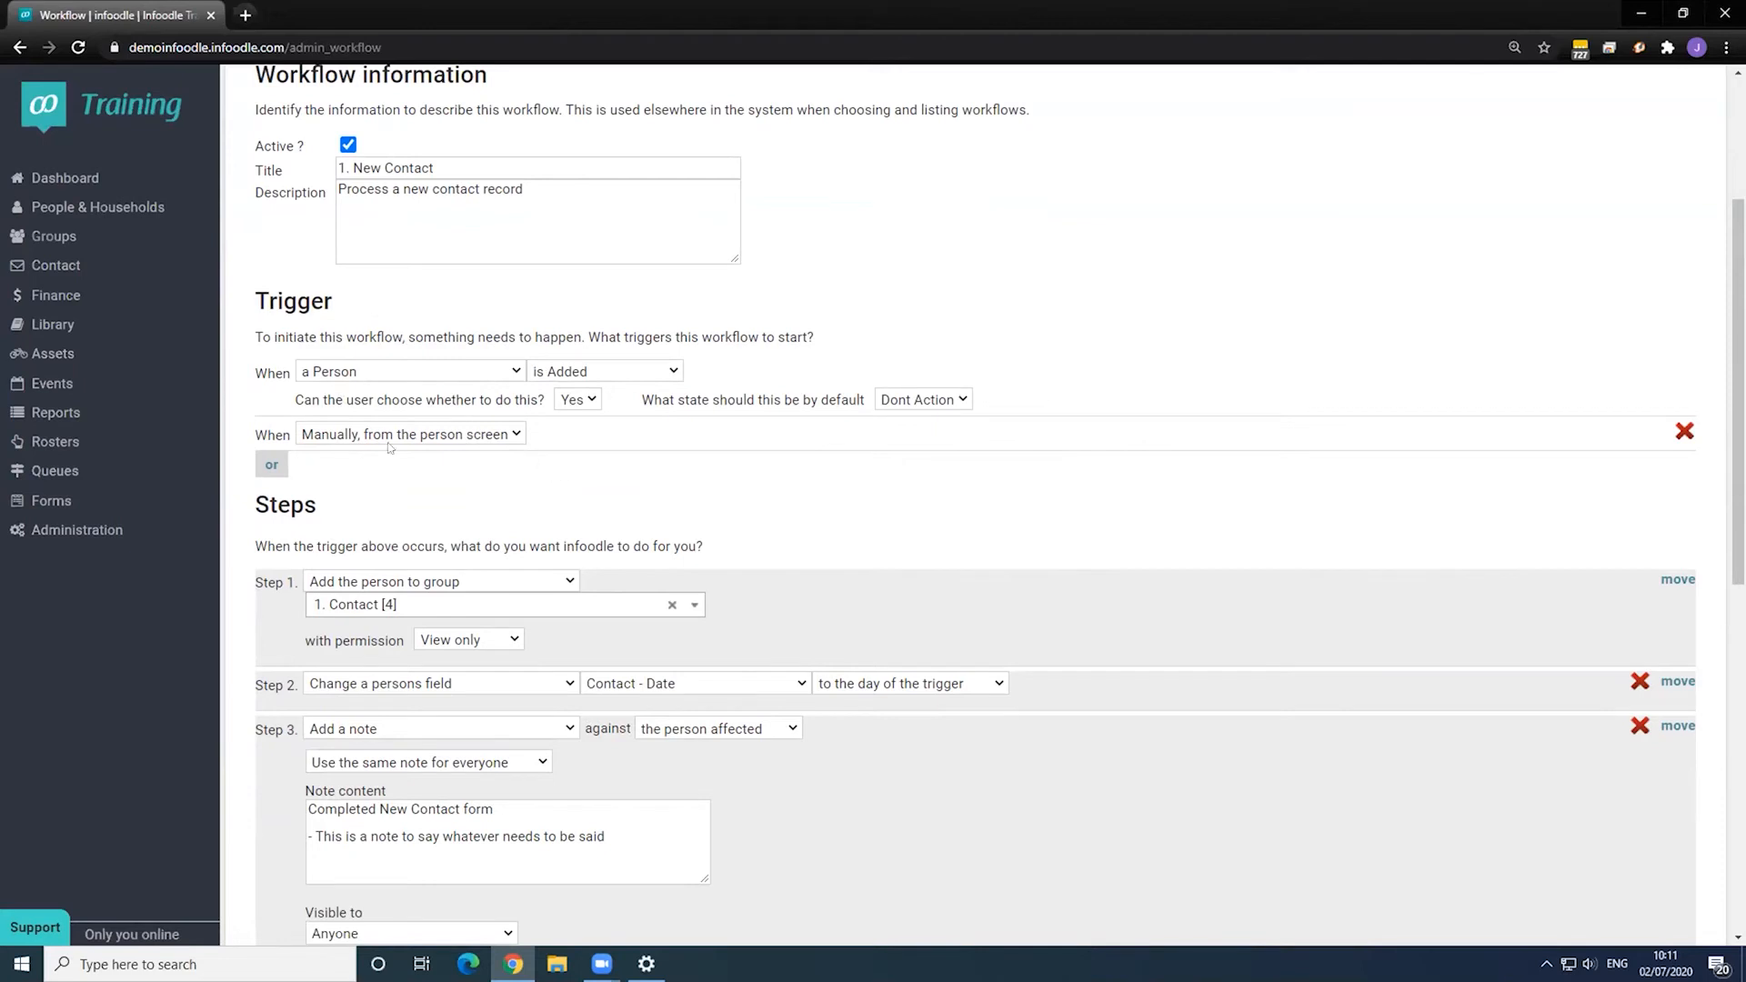
pyautogui.scroll(-2, 438, 489)
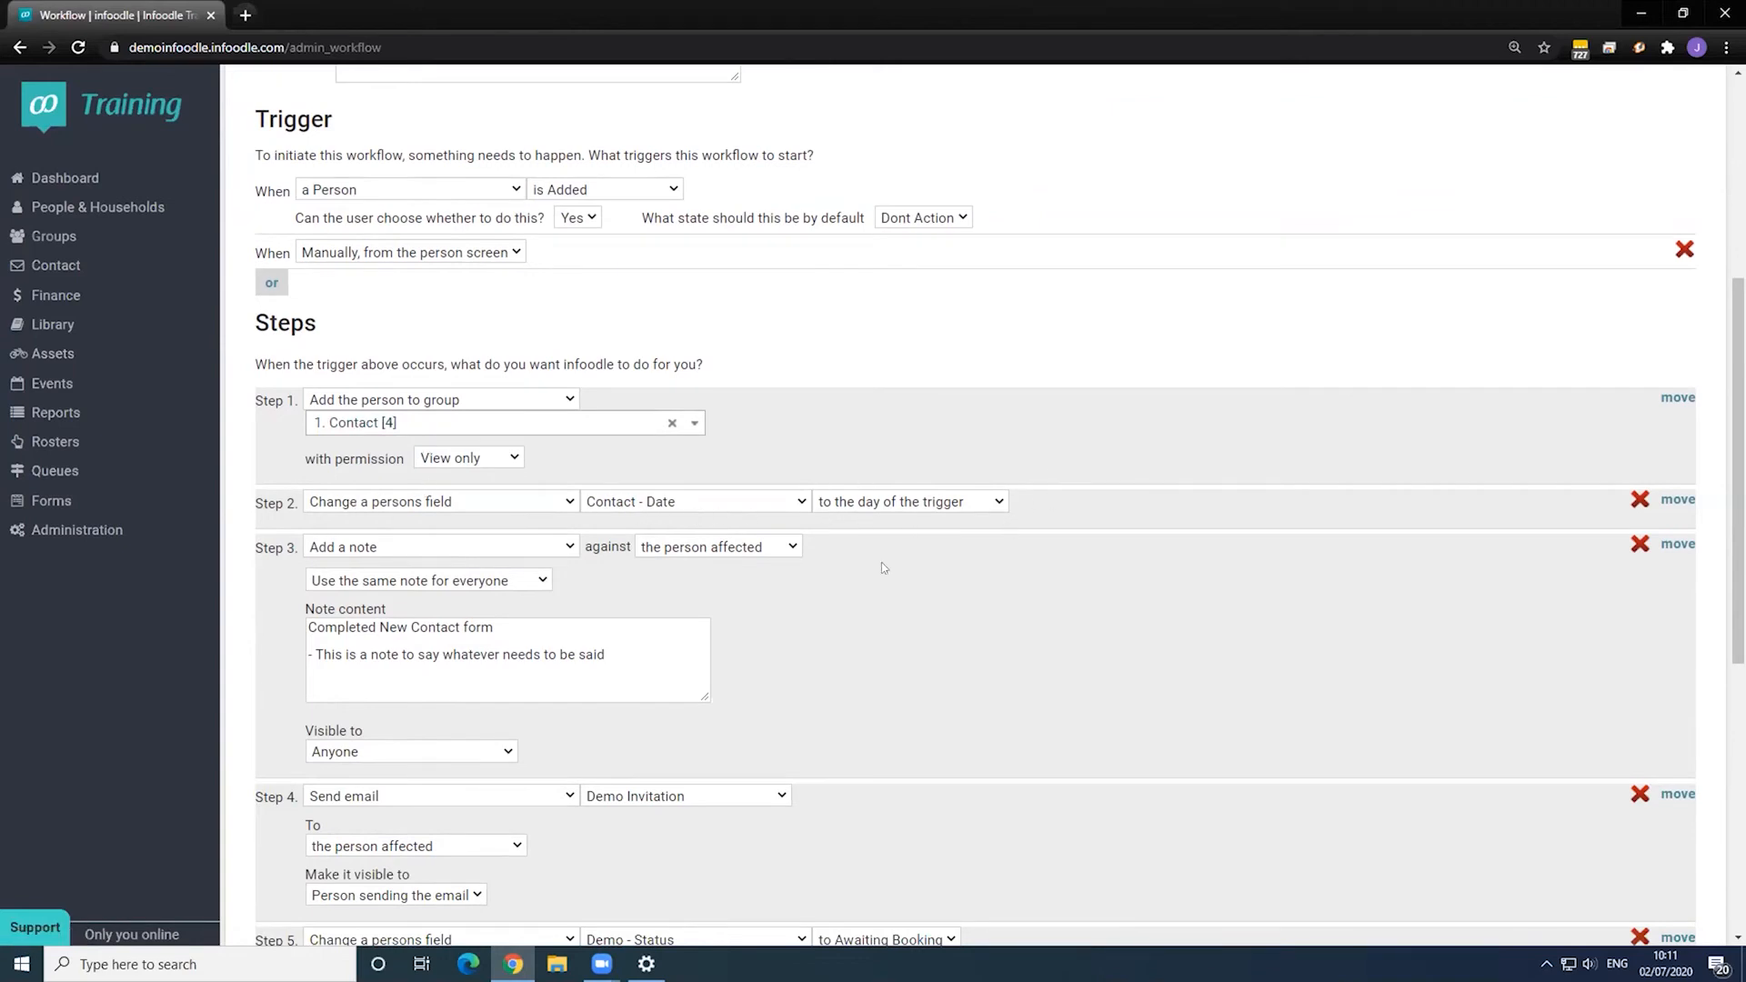
pyautogui.scroll(-3, 689, 561)
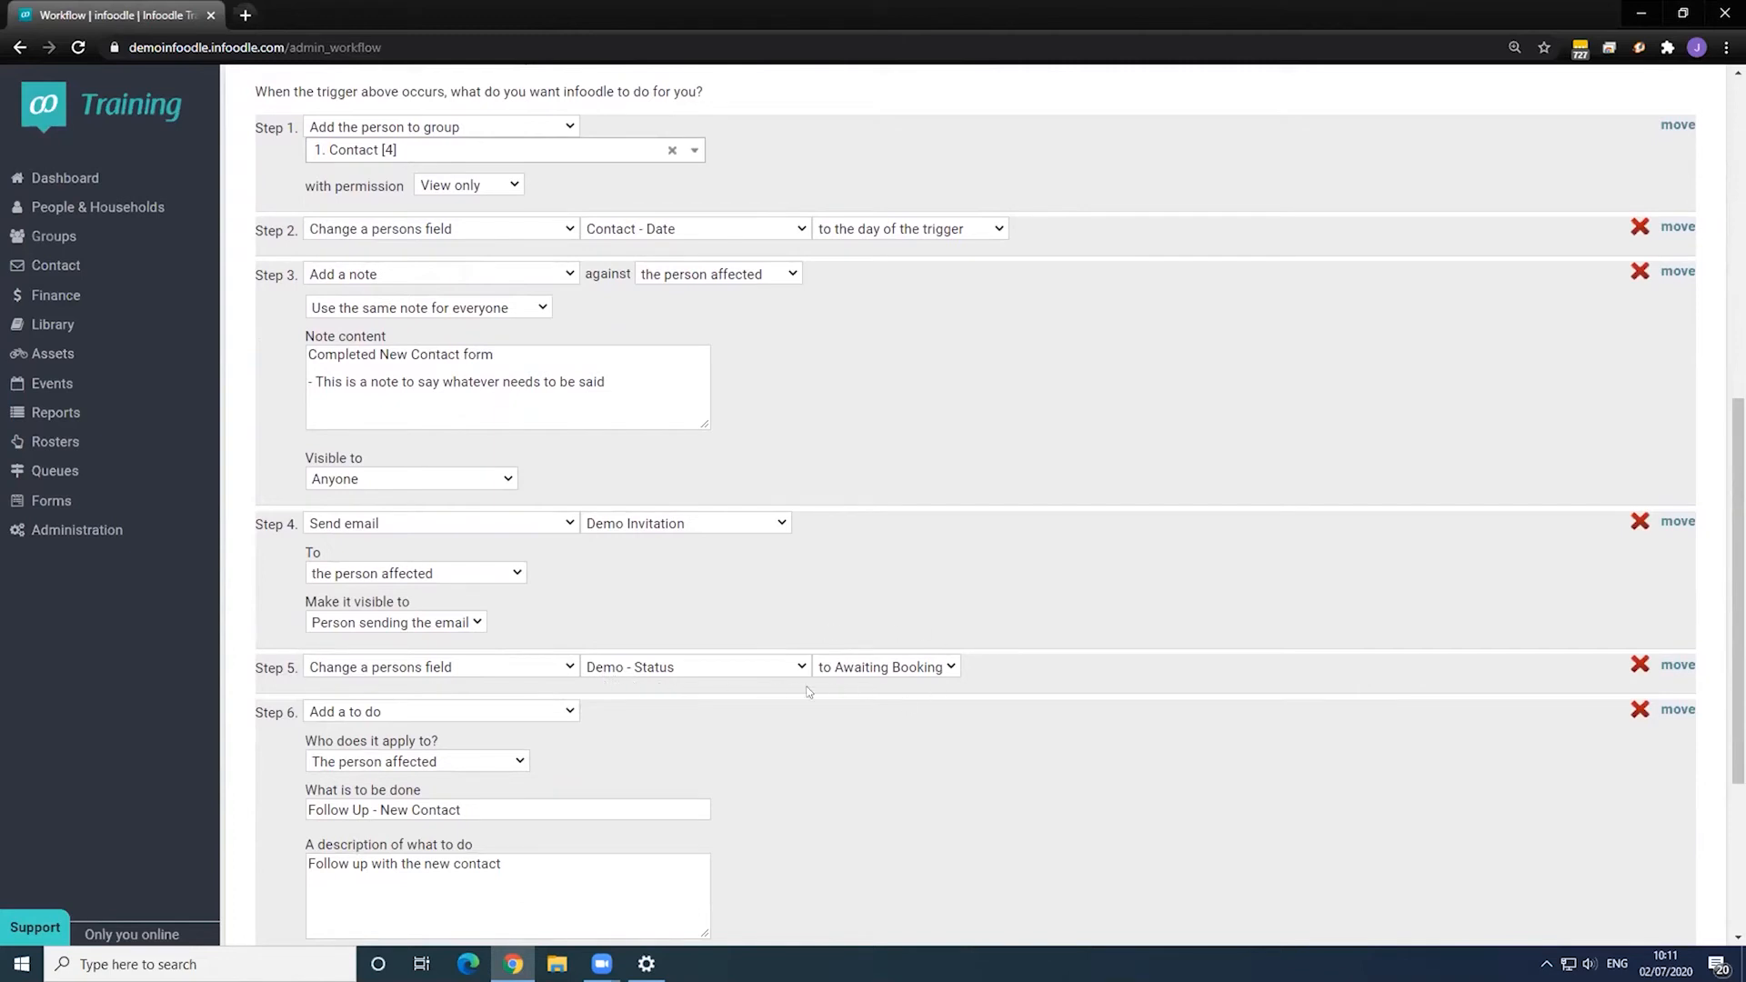
pyautogui.scroll(-1, 637, 702)
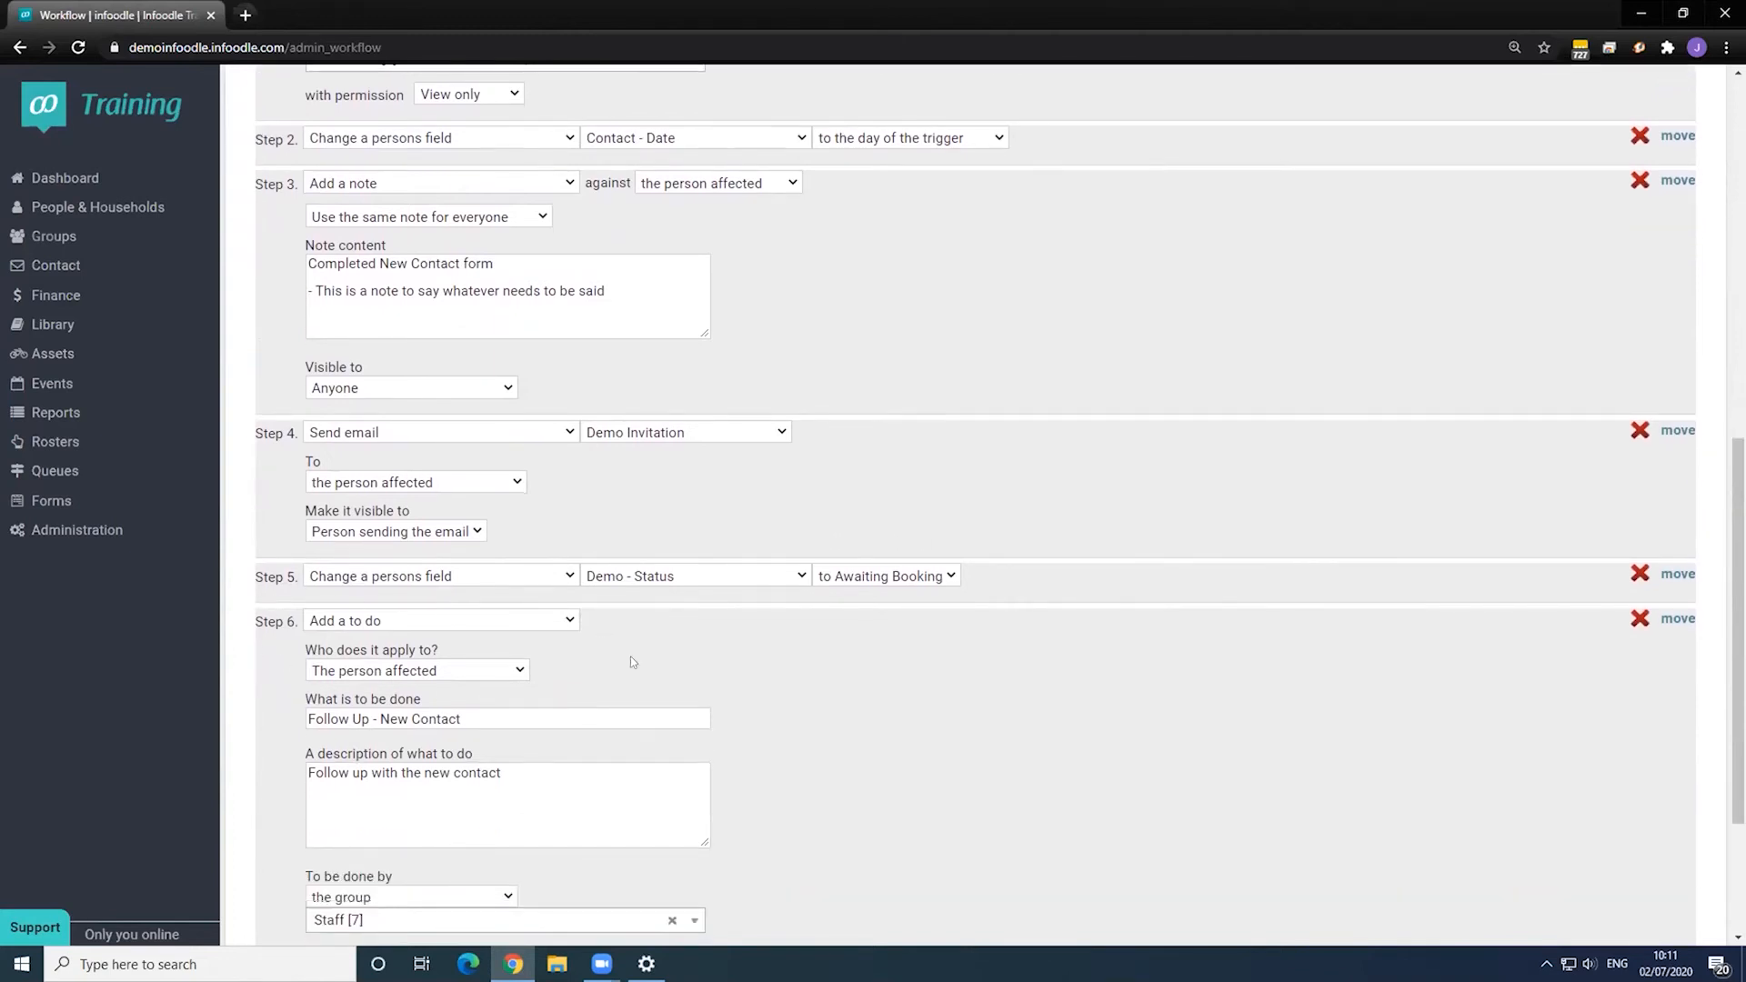
pyautogui.scroll(-3, 628, 665)
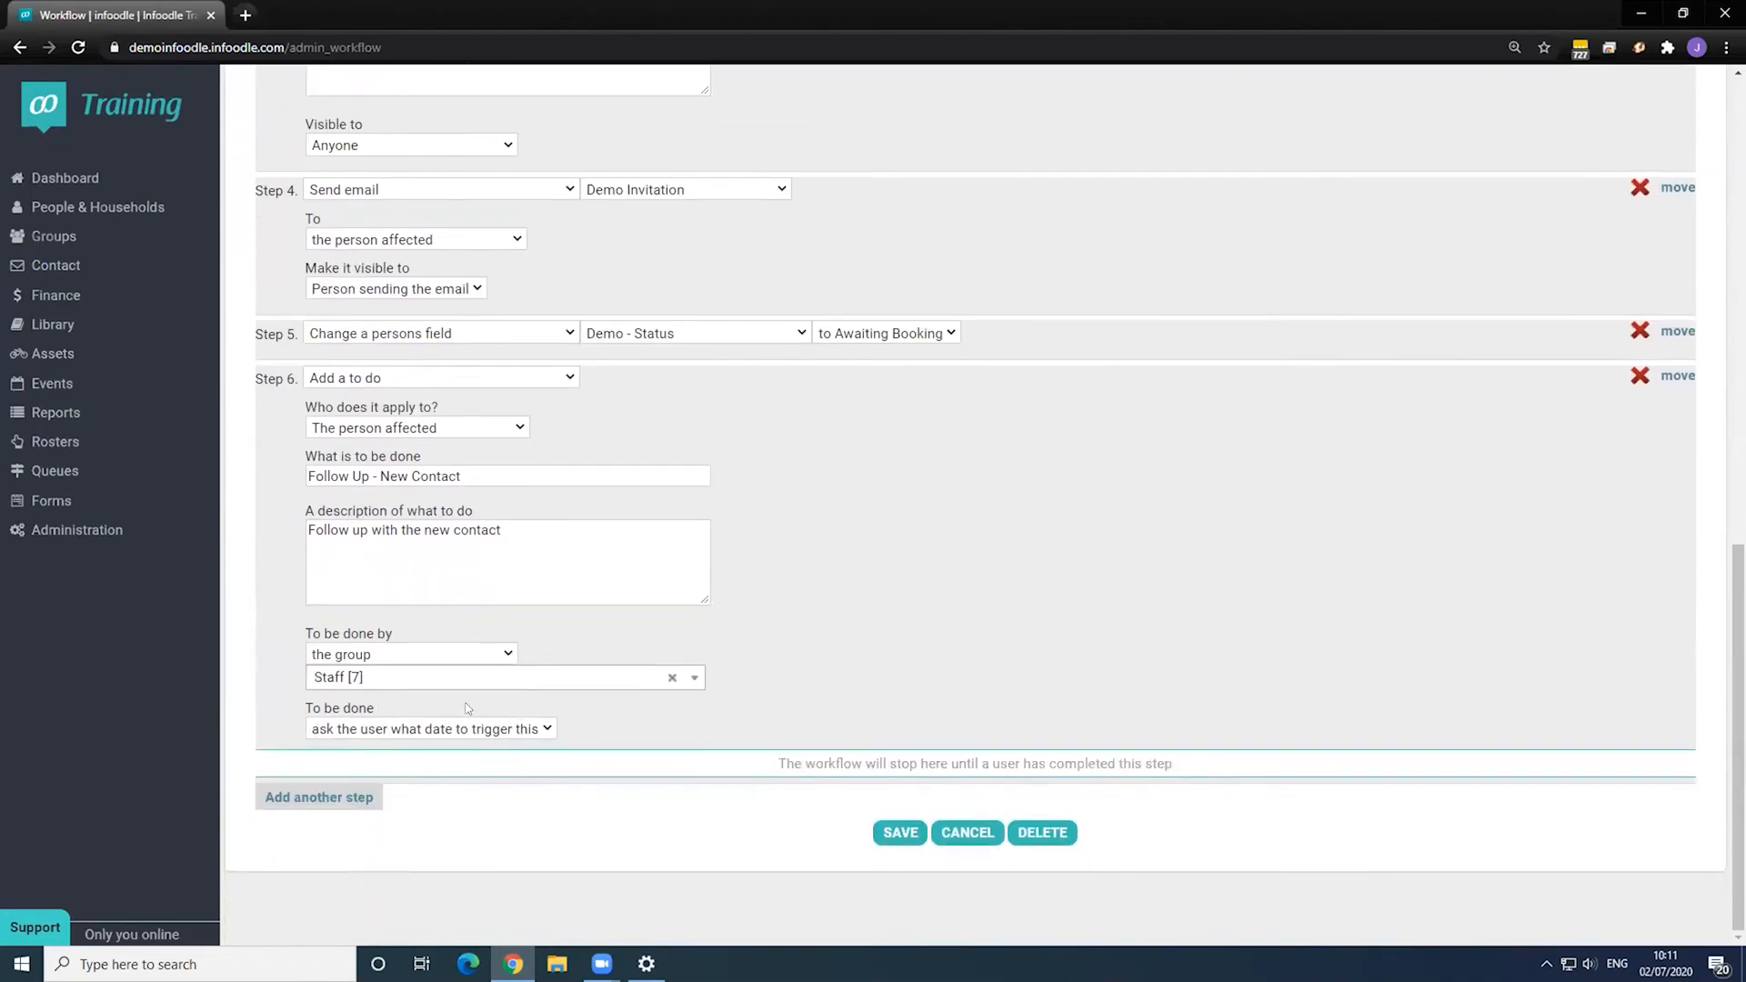
pyautogui.scroll(2, 467, 708)
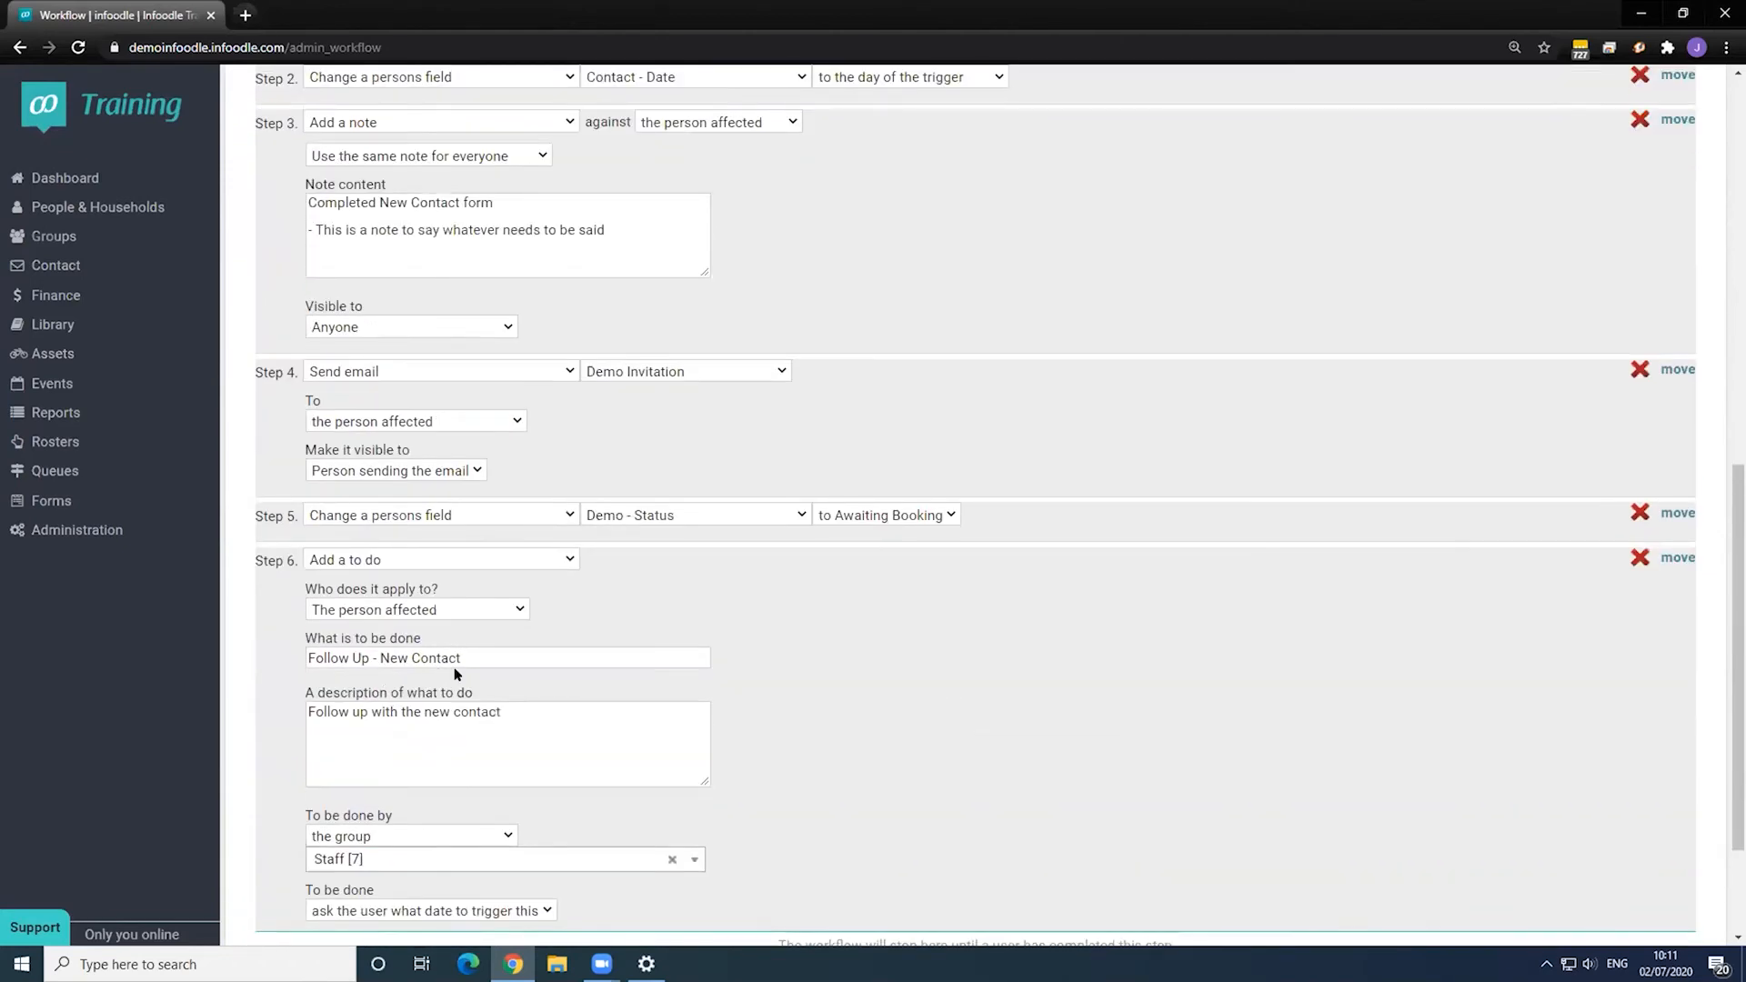
pyautogui.scroll(8, 457, 674)
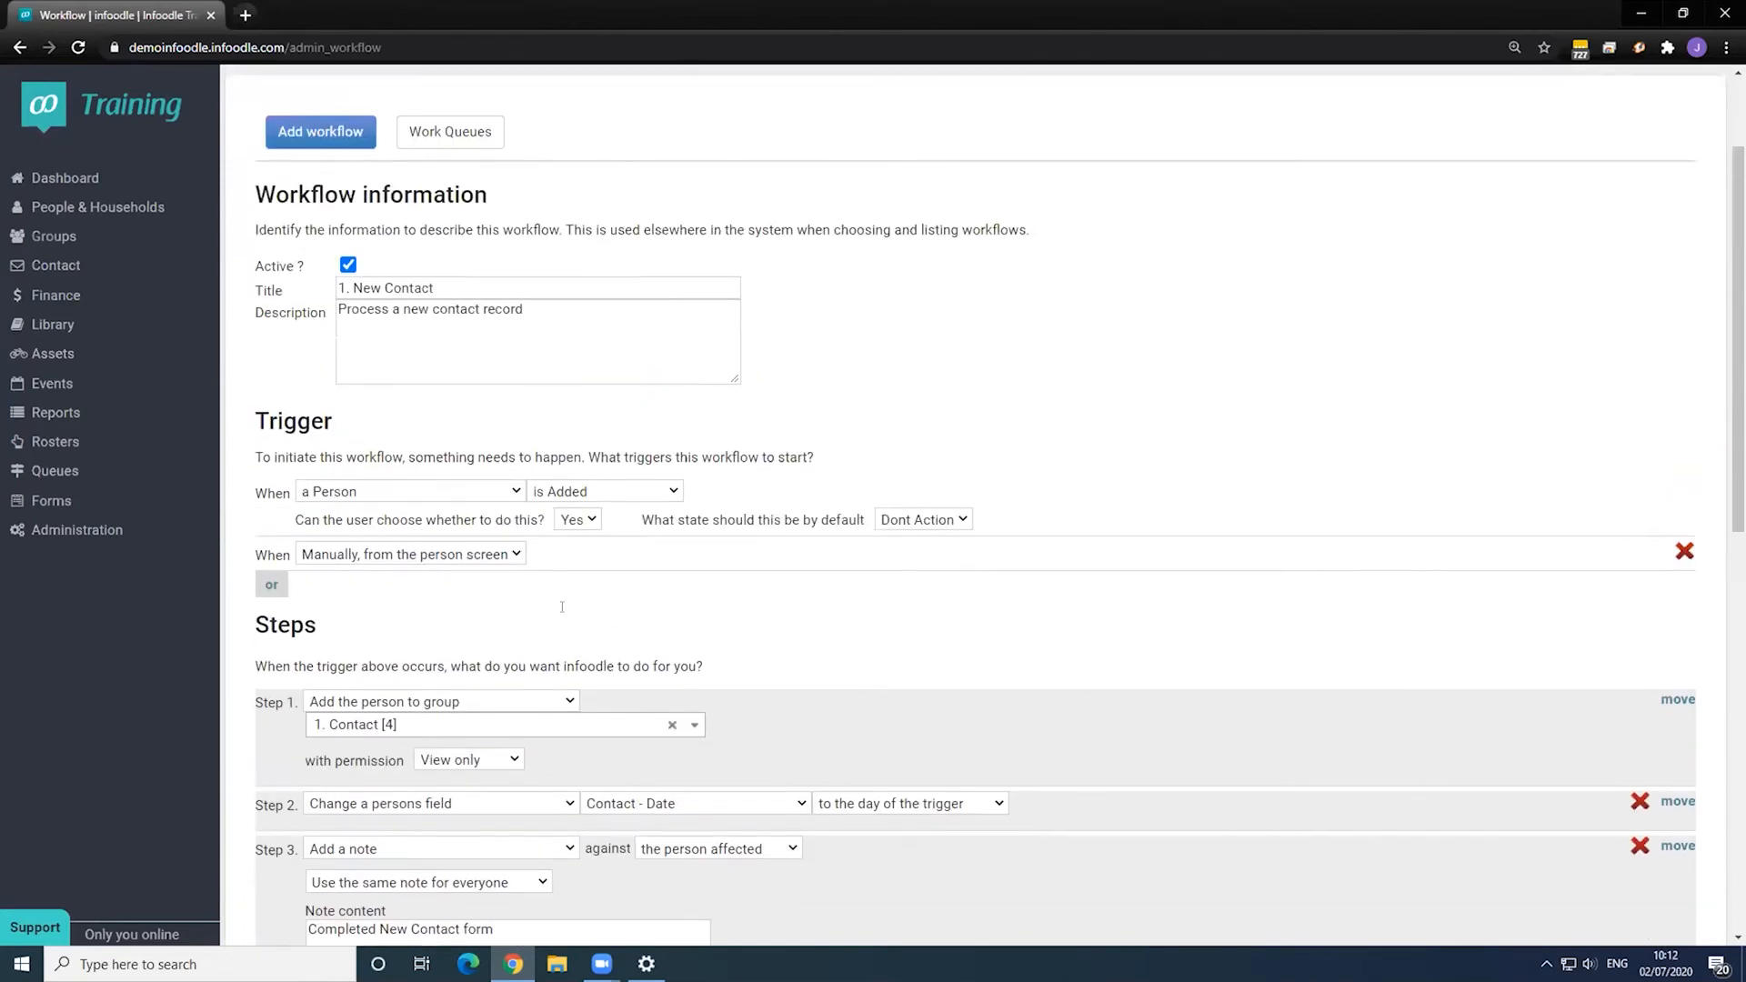
pyautogui.scroll(2, 562, 606)
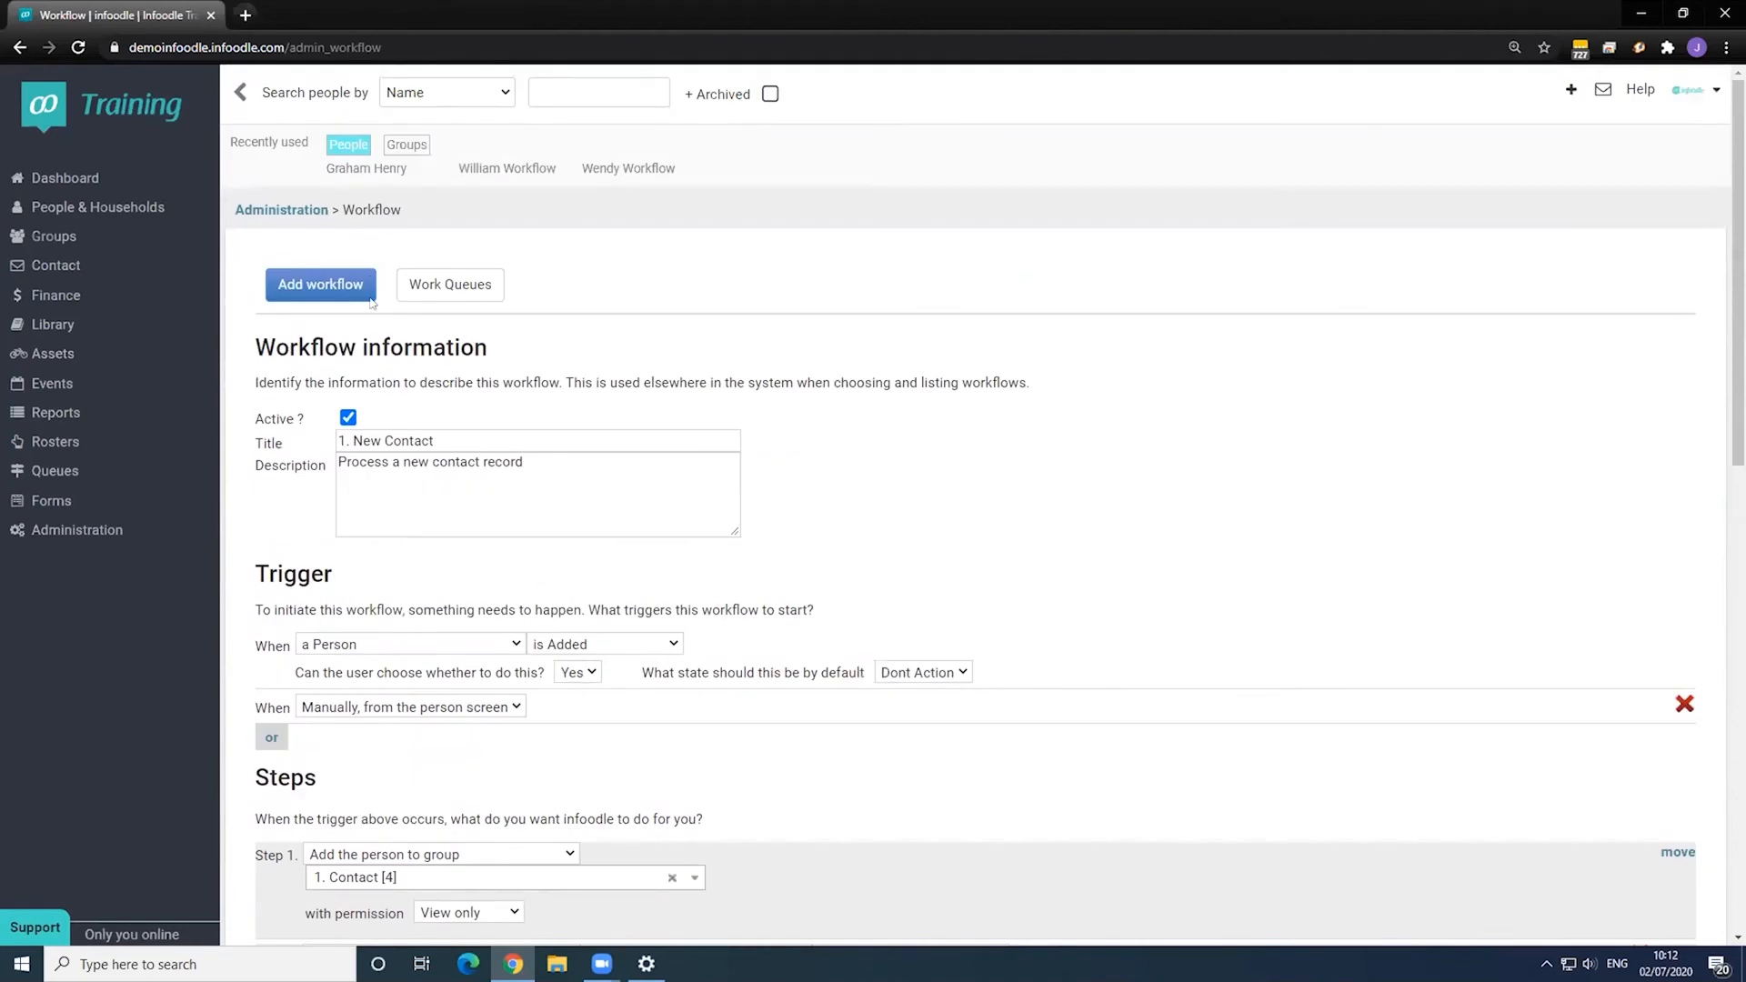
# - View the test contact's Contact, Demo and Trial tabs, then go back to Administration
pyautogui.click(591, 171)
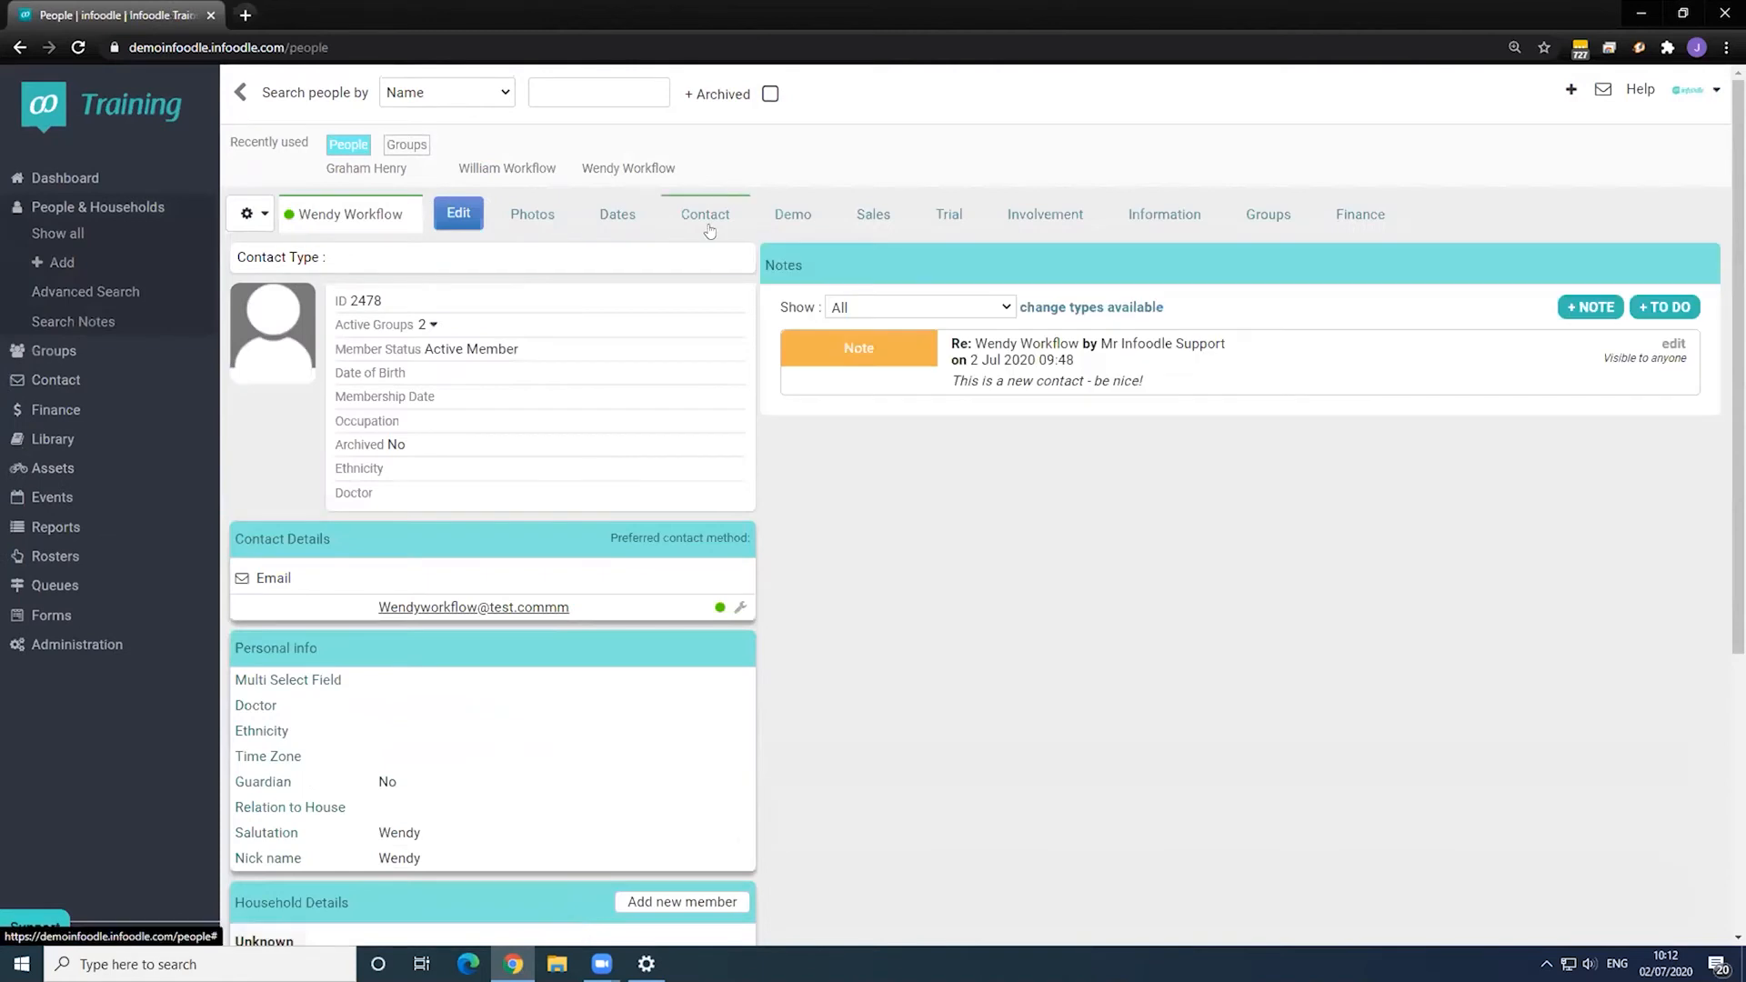
pyautogui.click(709, 218)
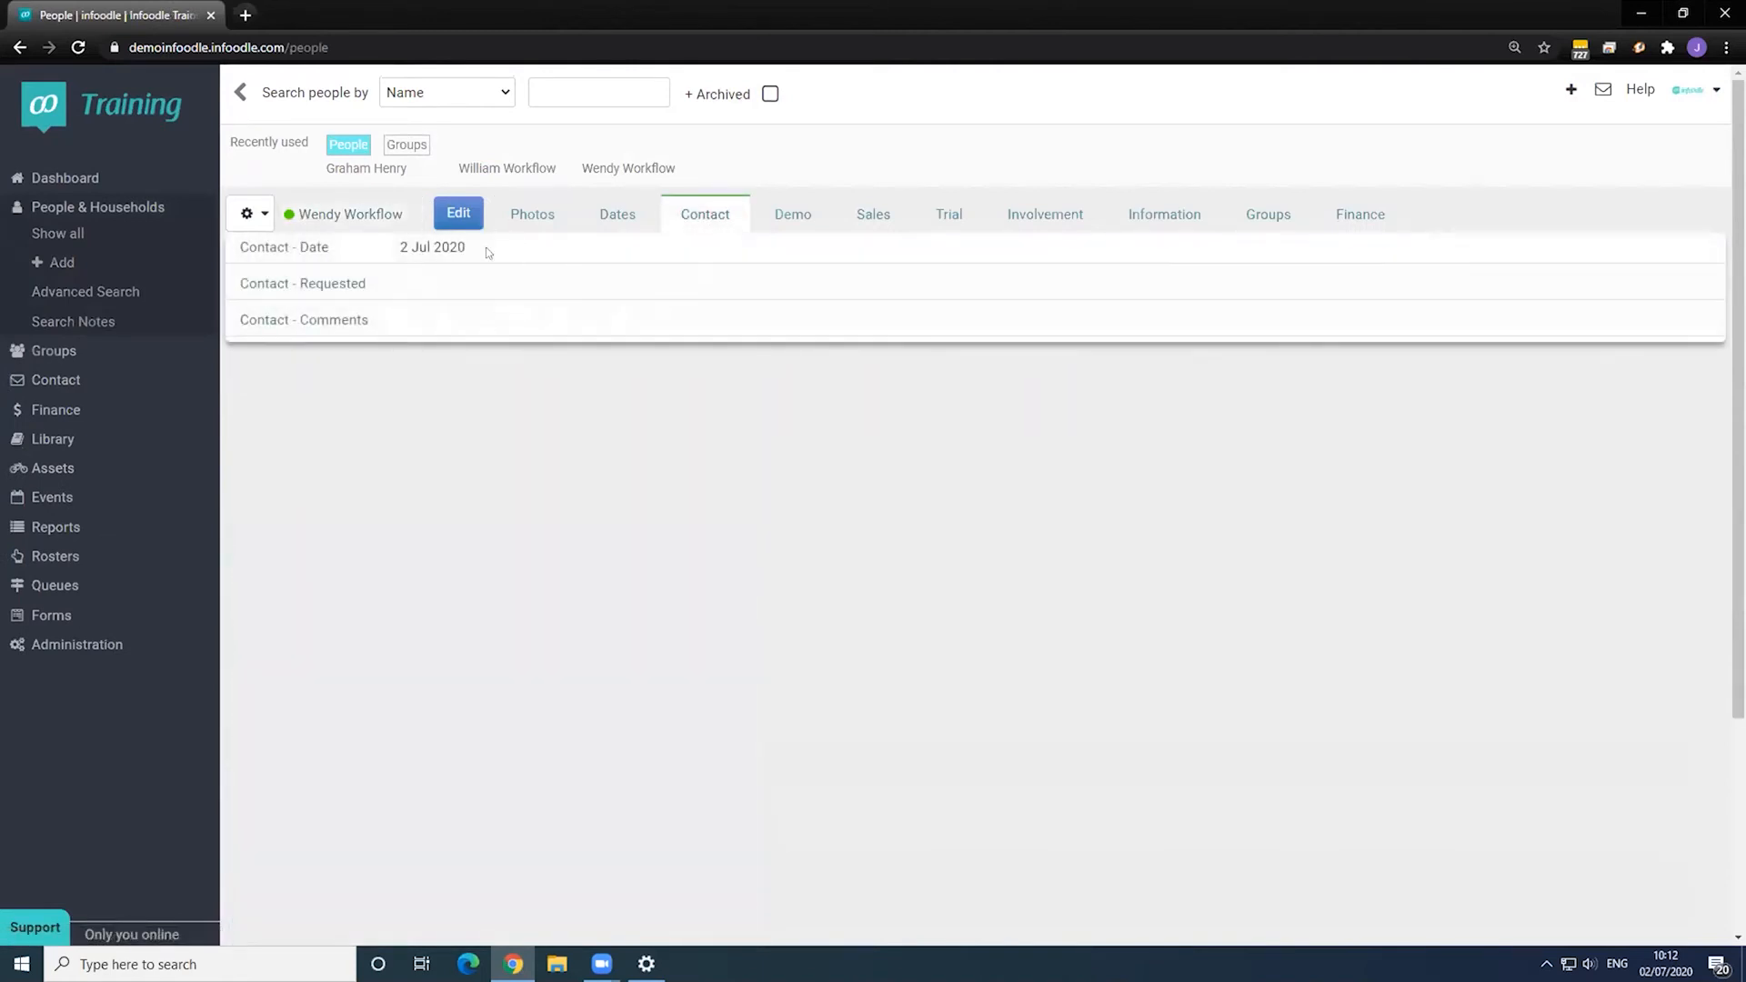
pyautogui.click(798, 218)
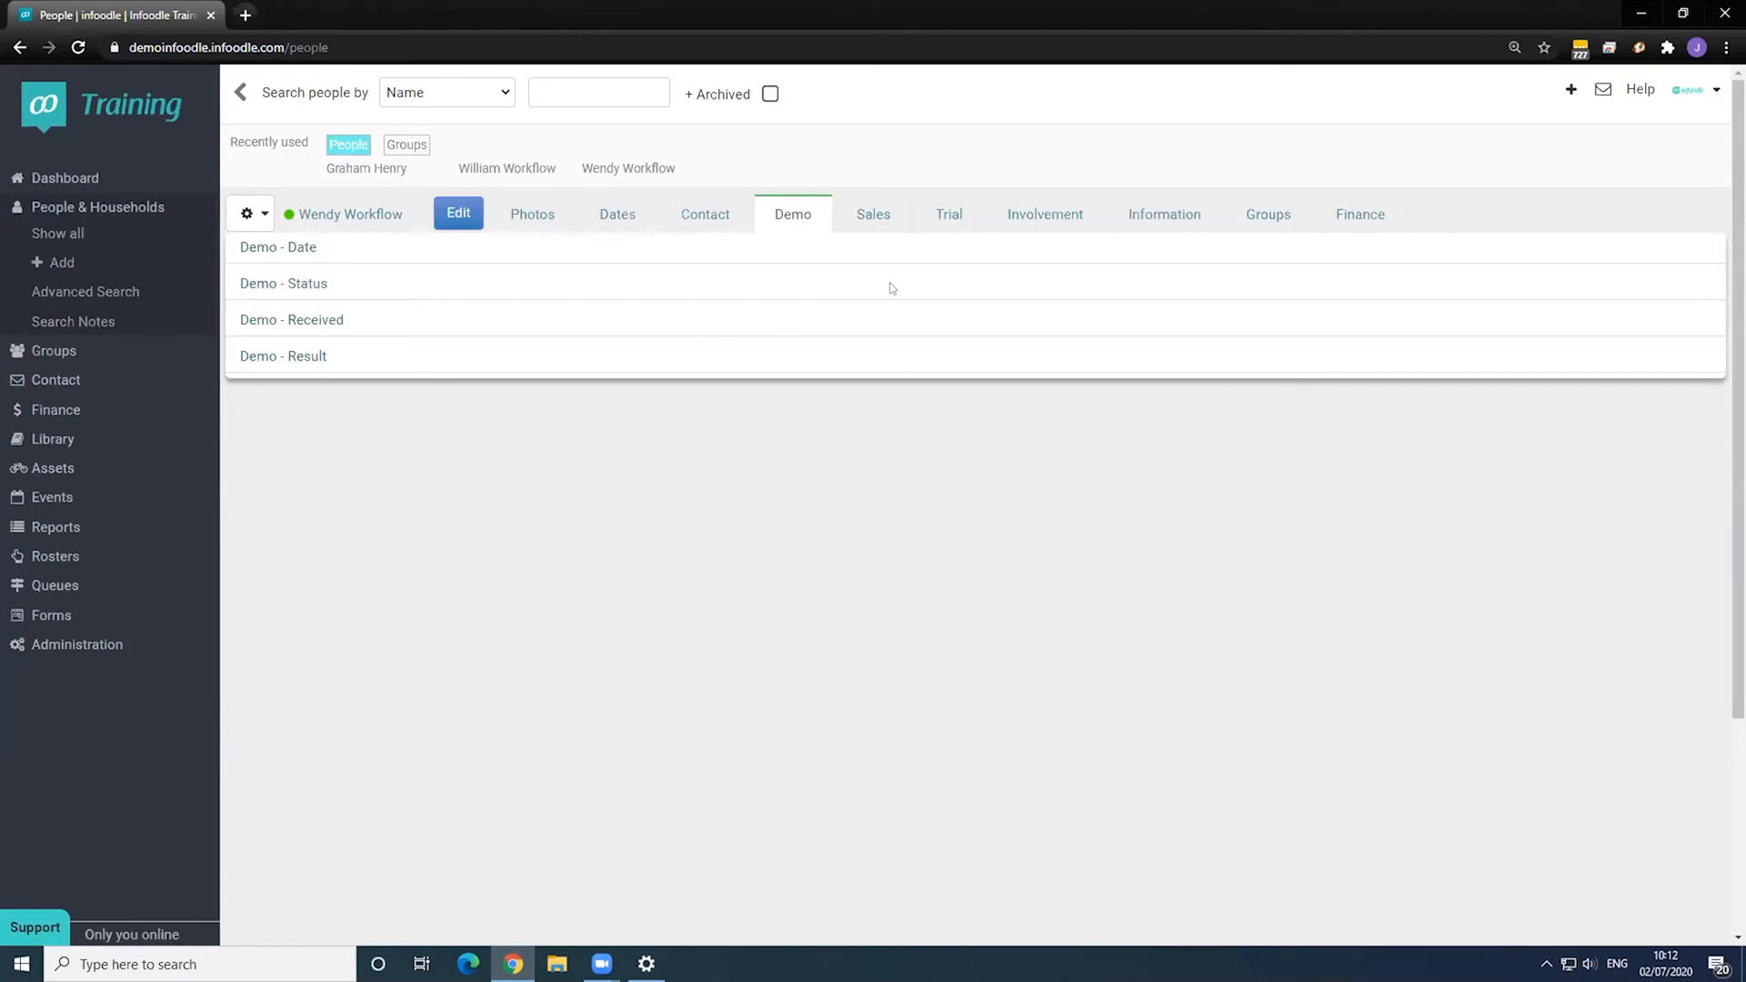
pyautogui.click(958, 220)
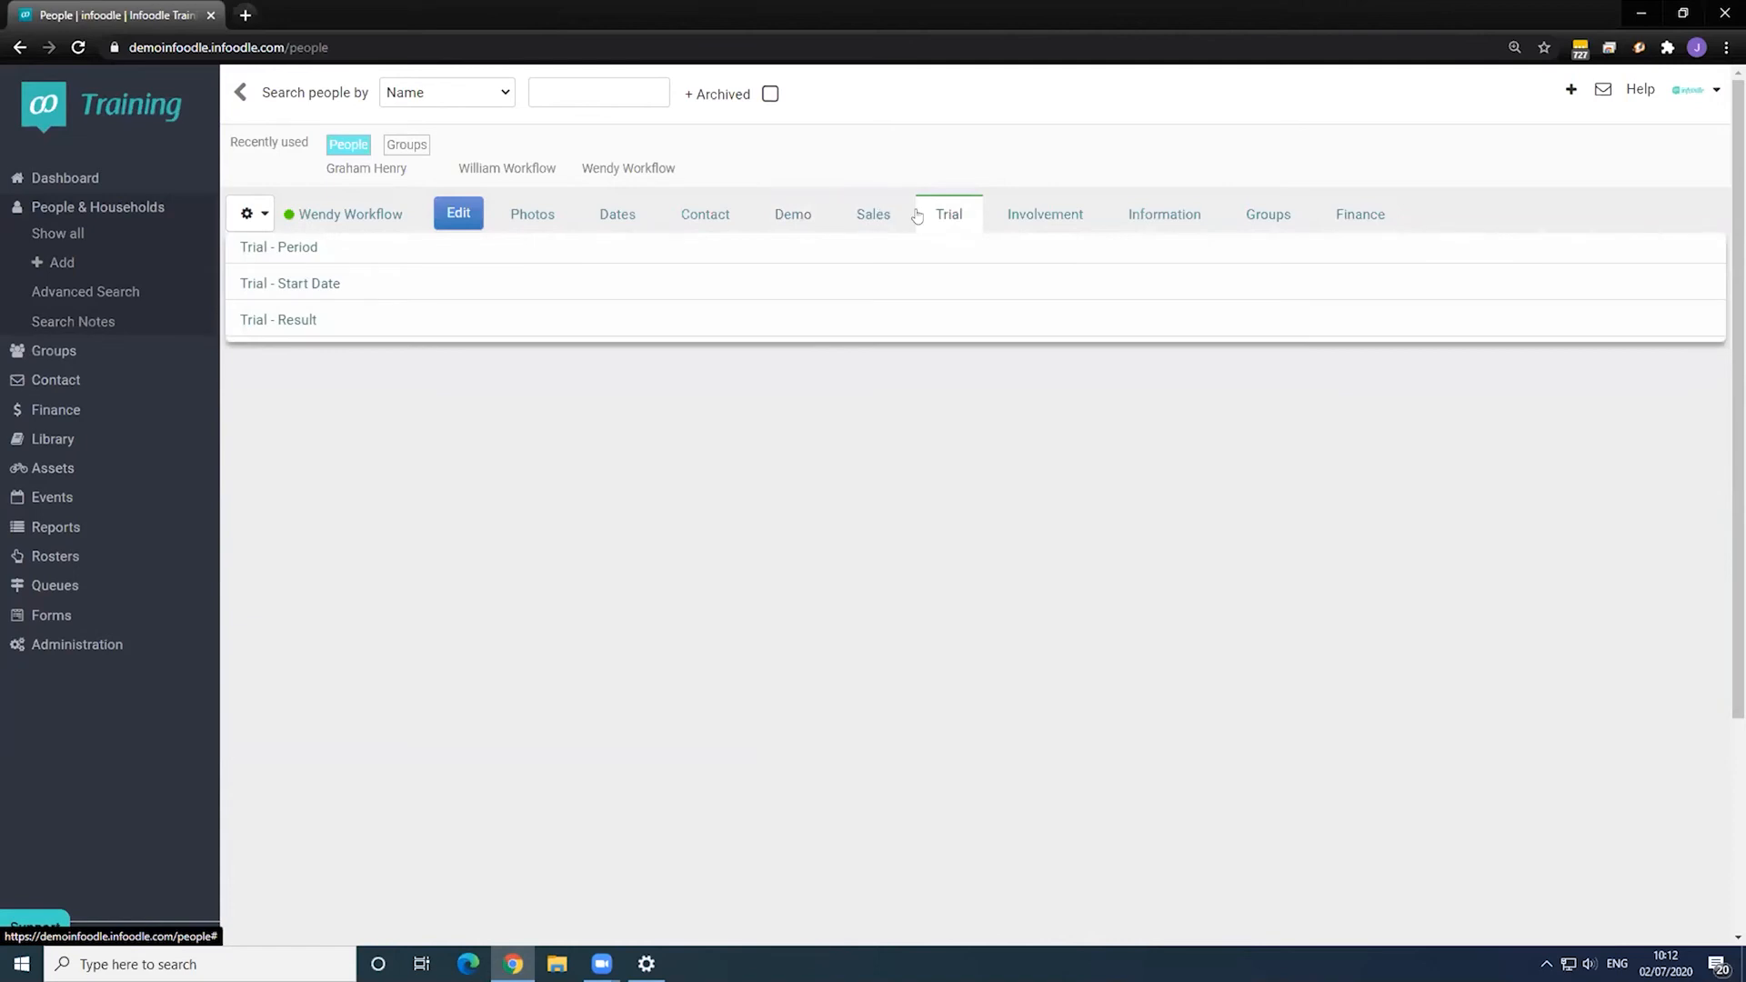
pyautogui.click(55, 648)
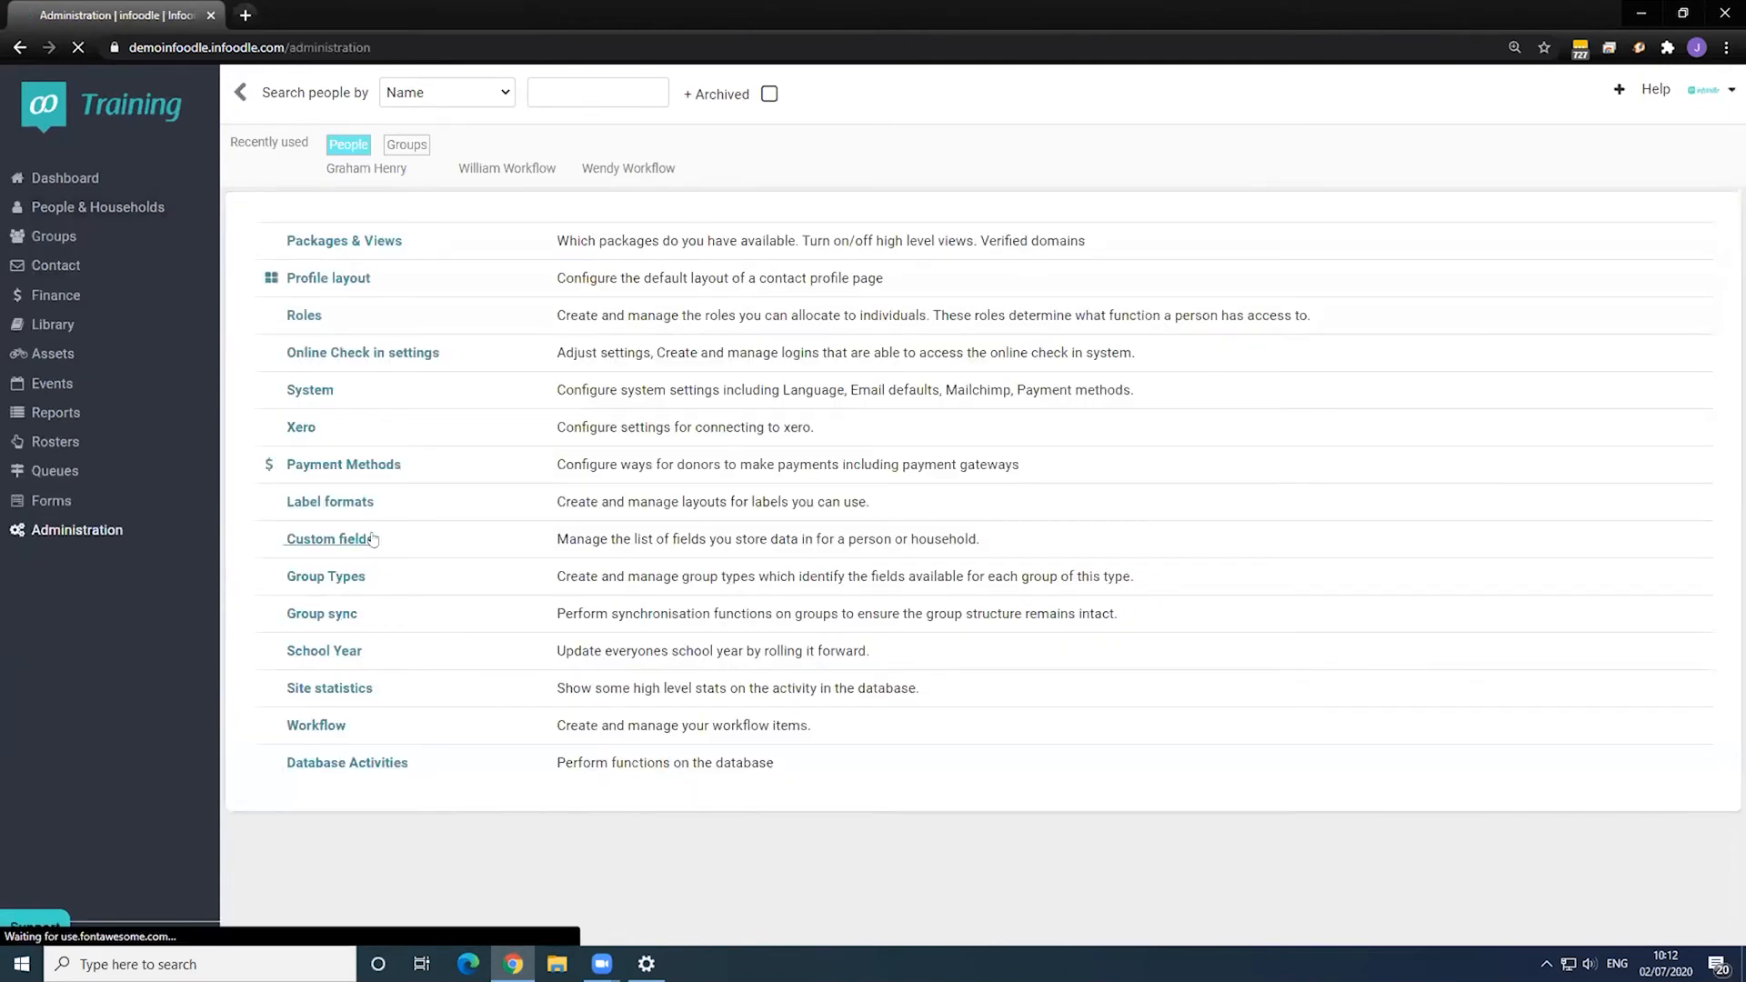
# - In Custom fields > Manage views, move Trial between Demo and Sales in Default View and save
pyautogui.click(330, 538)
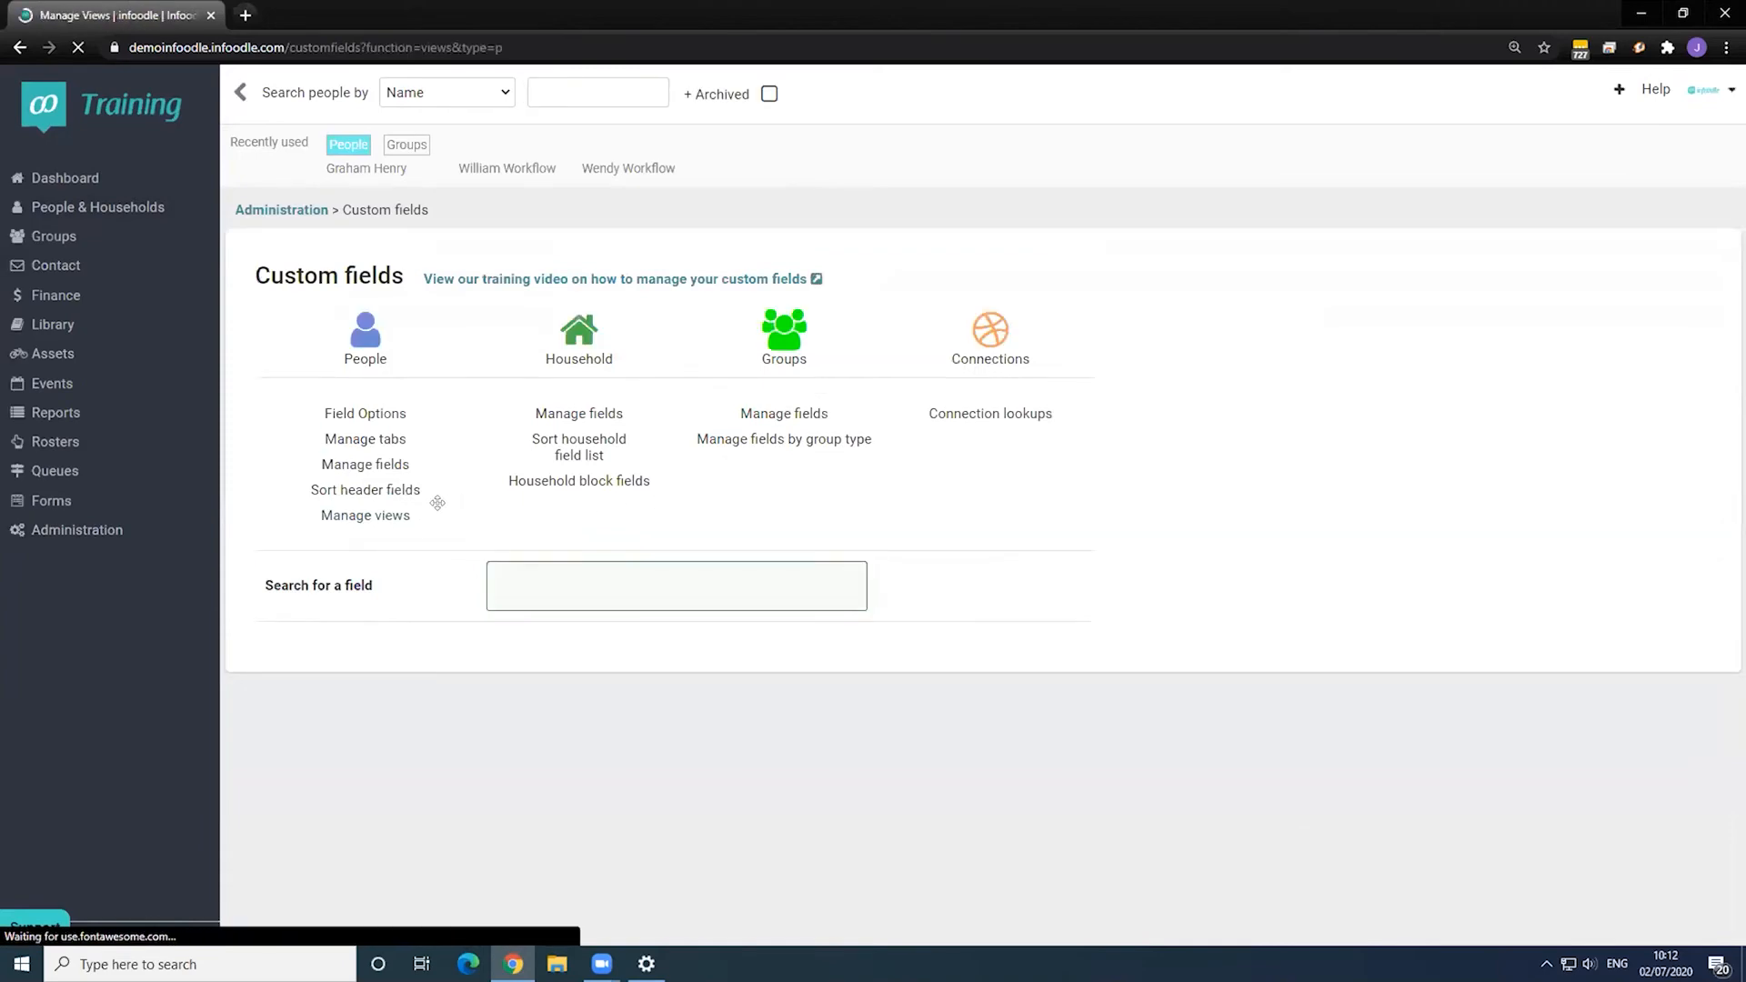
pyautogui.click(365, 514)
pyautogui.scroll(-3, 374, 695)
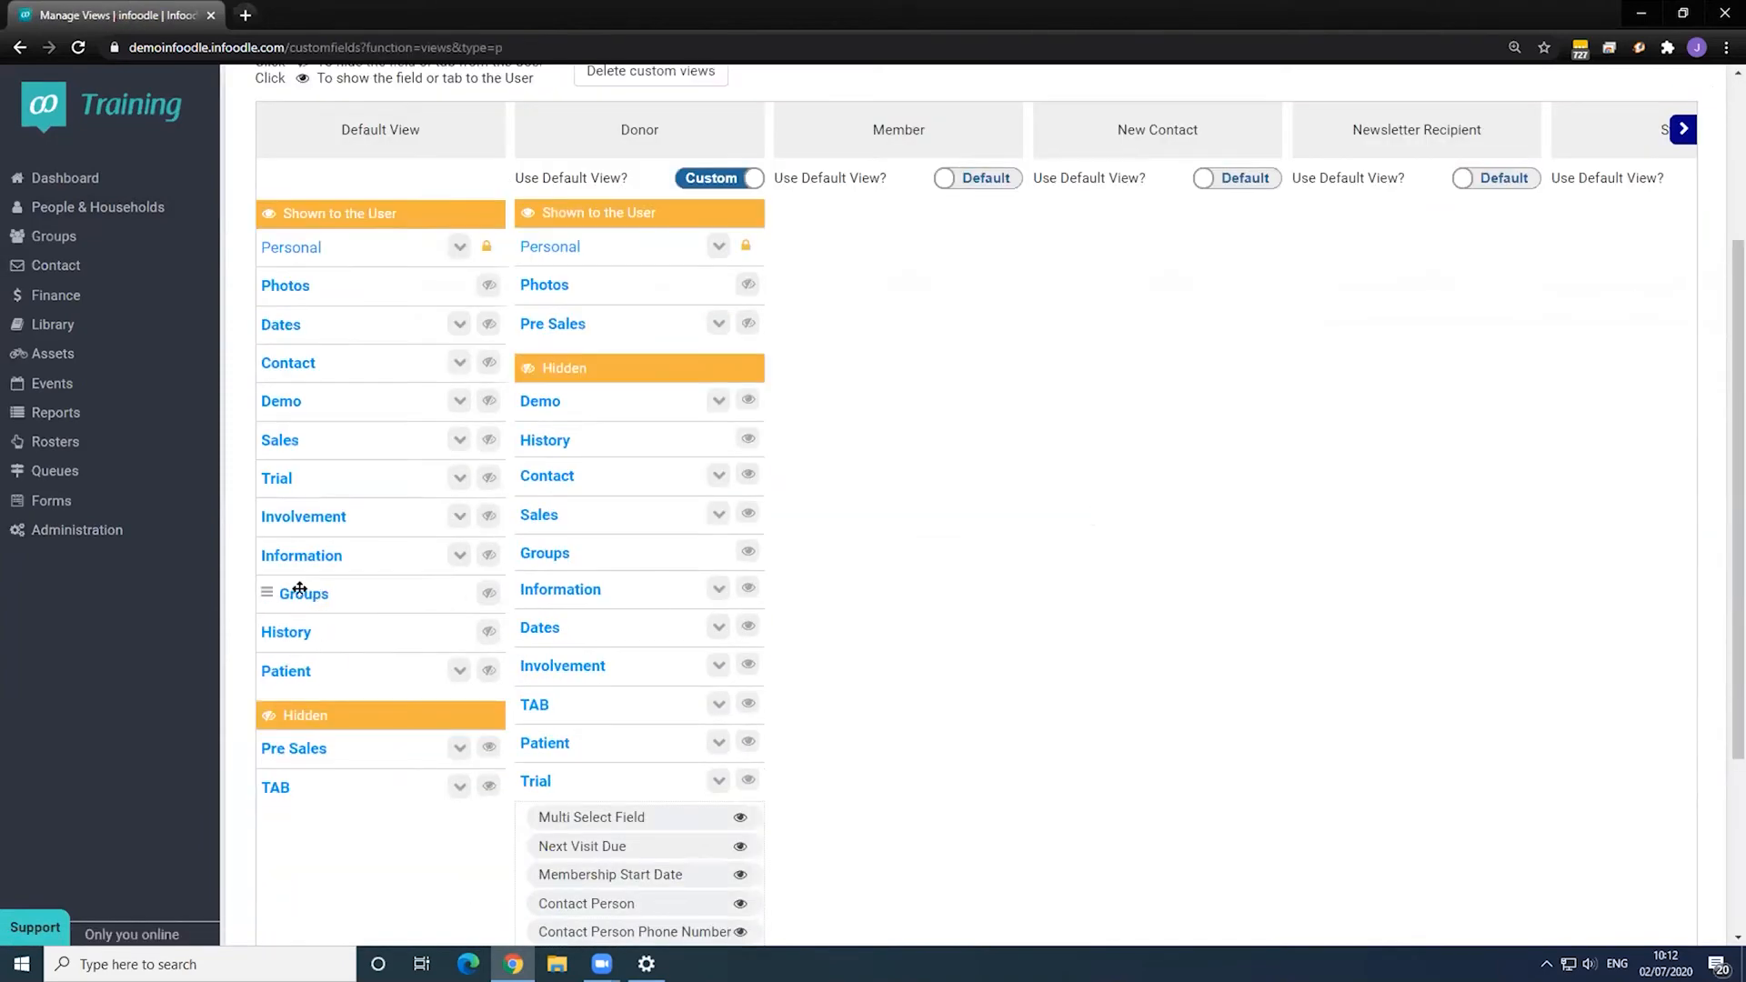
pyautogui.moveTo(271, 478); pyautogui.dragTo(269, 424)
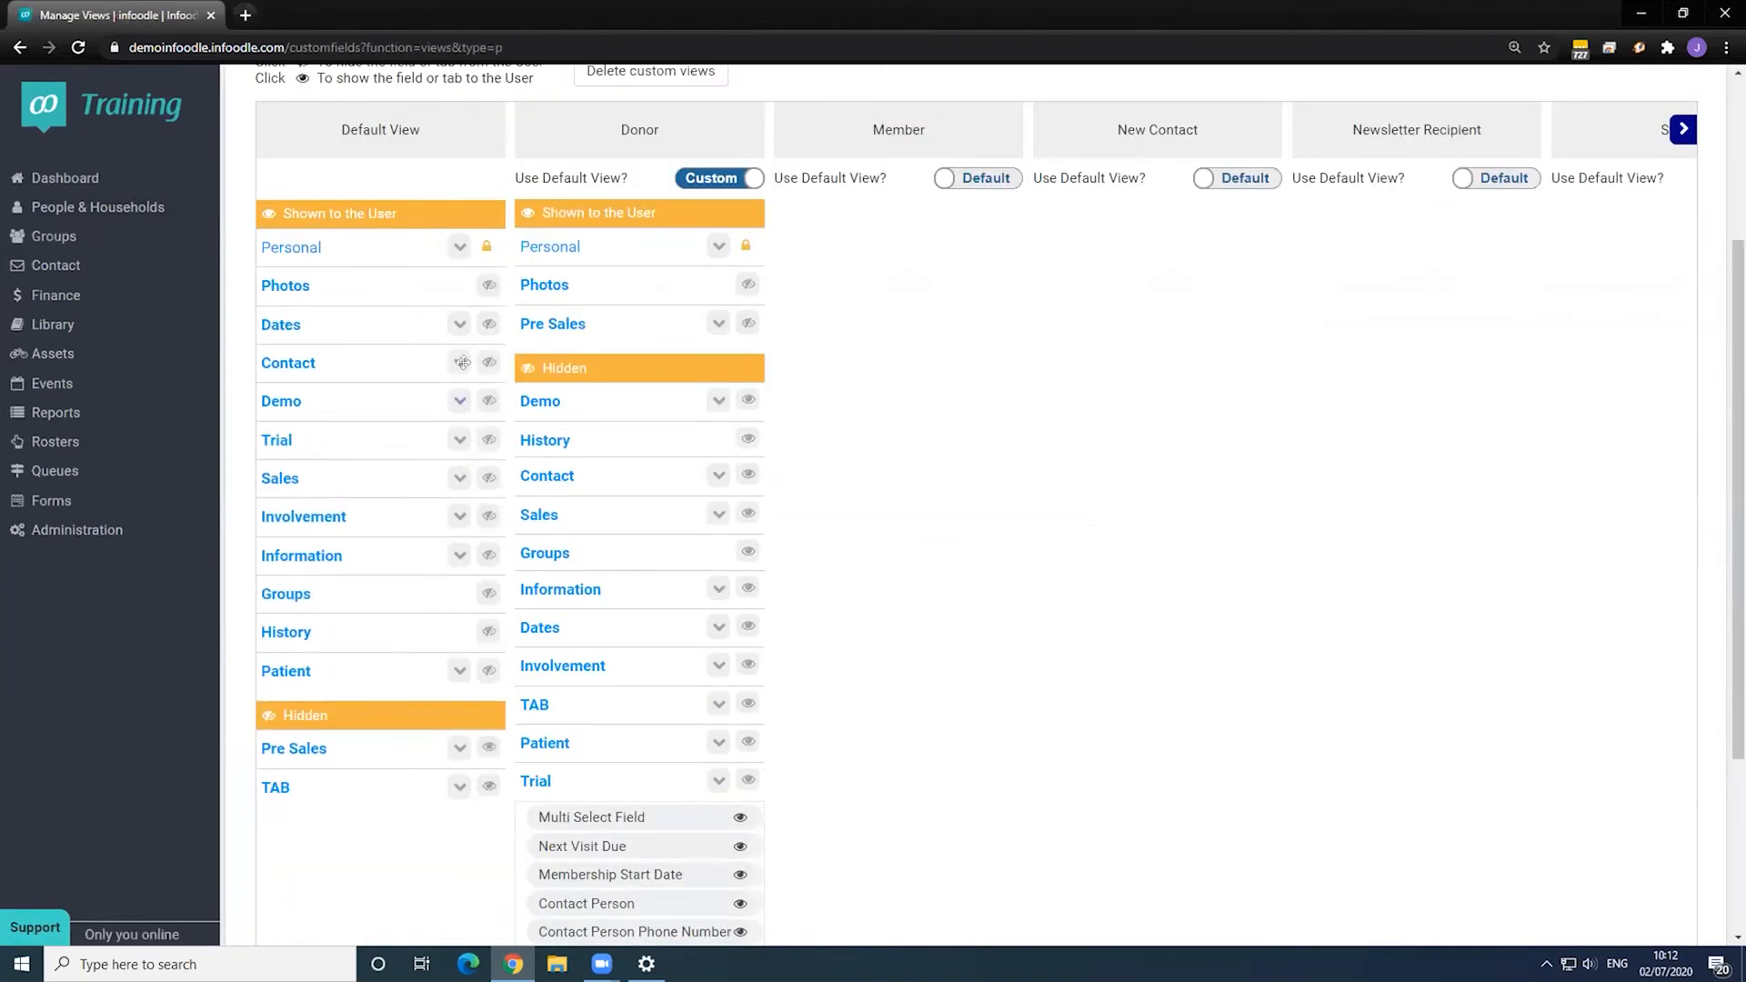
pyautogui.scroll(3, 382, 455)
pyautogui.click(367, 273)
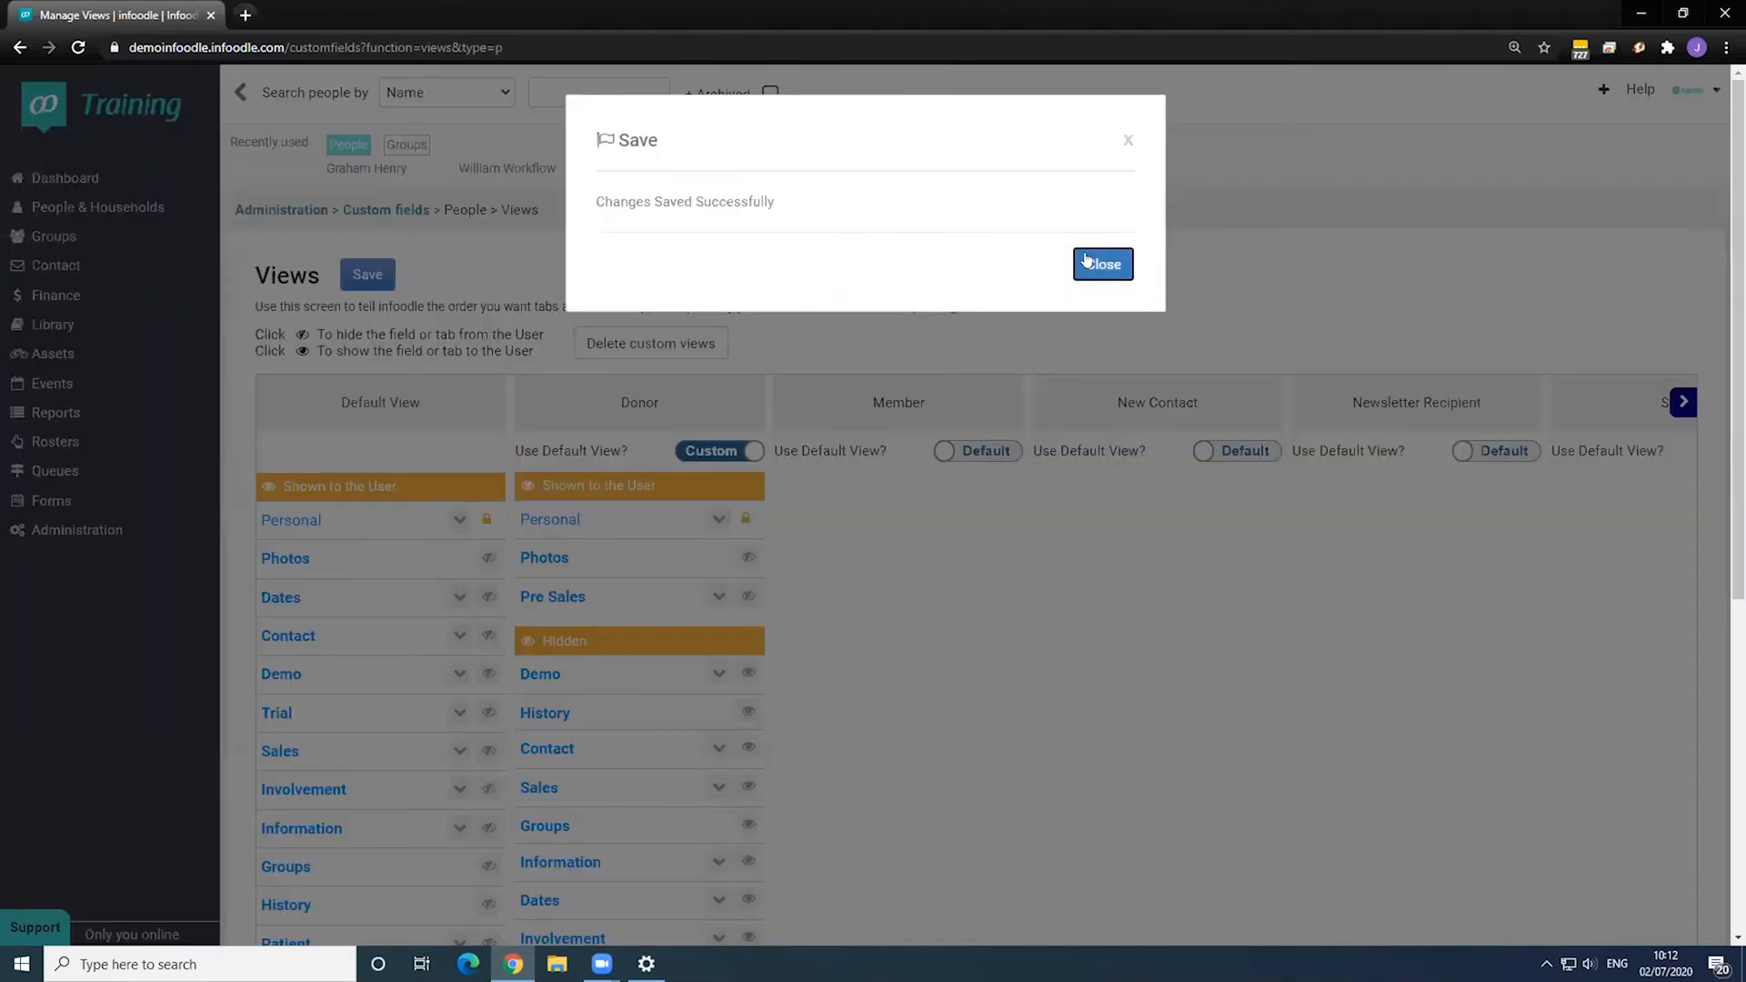
pyautogui.click(1080, 263)
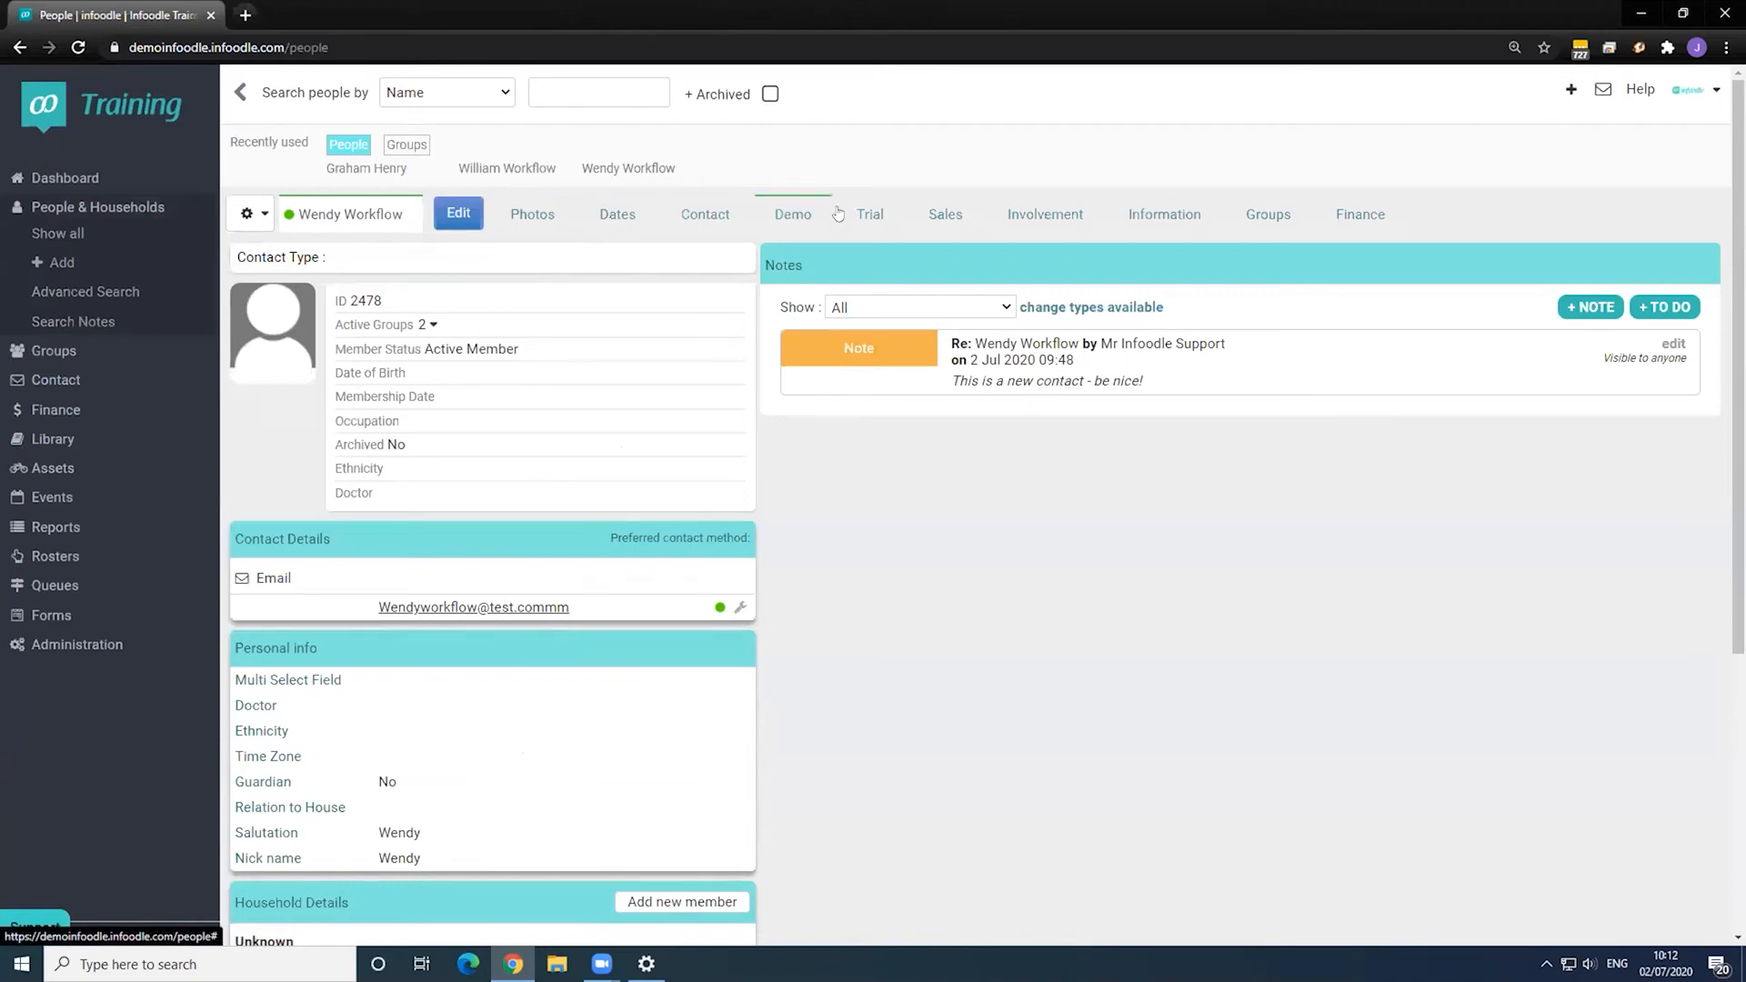
# - Check the reordered Trial, Sales and Contact tabs on the record, then open the active groups list
pyautogui.click(865, 216)
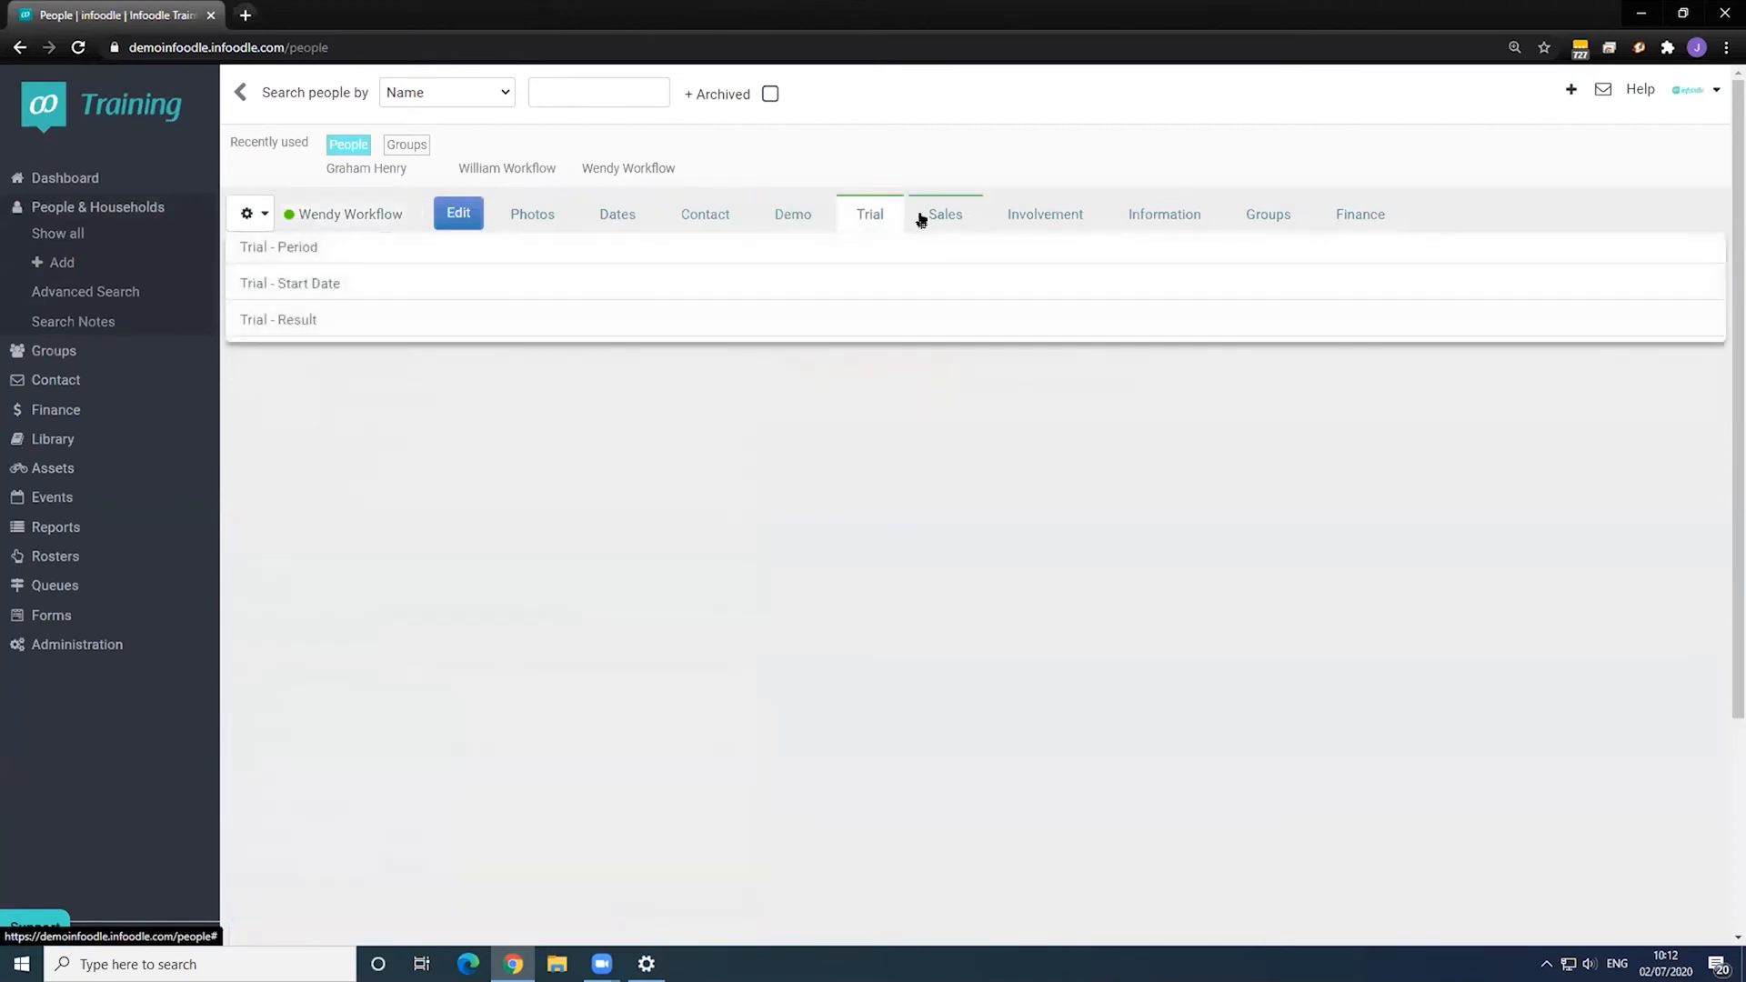
pyautogui.click(923, 218)
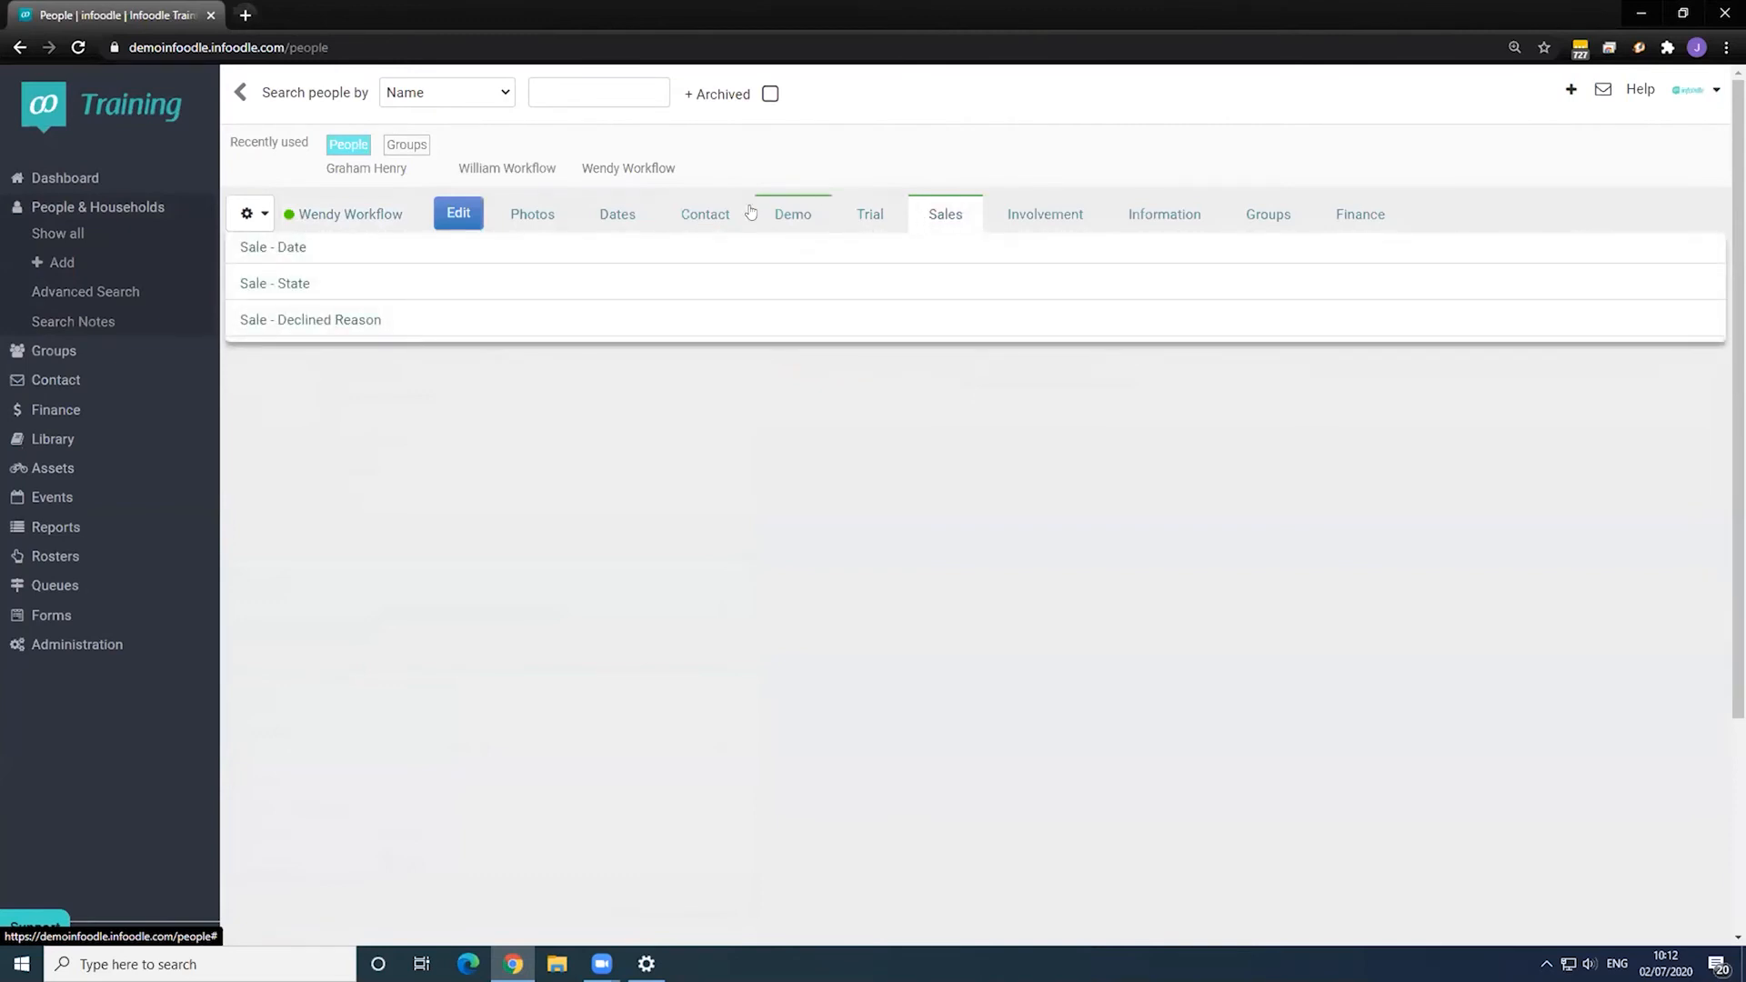
pyautogui.click(712, 217)
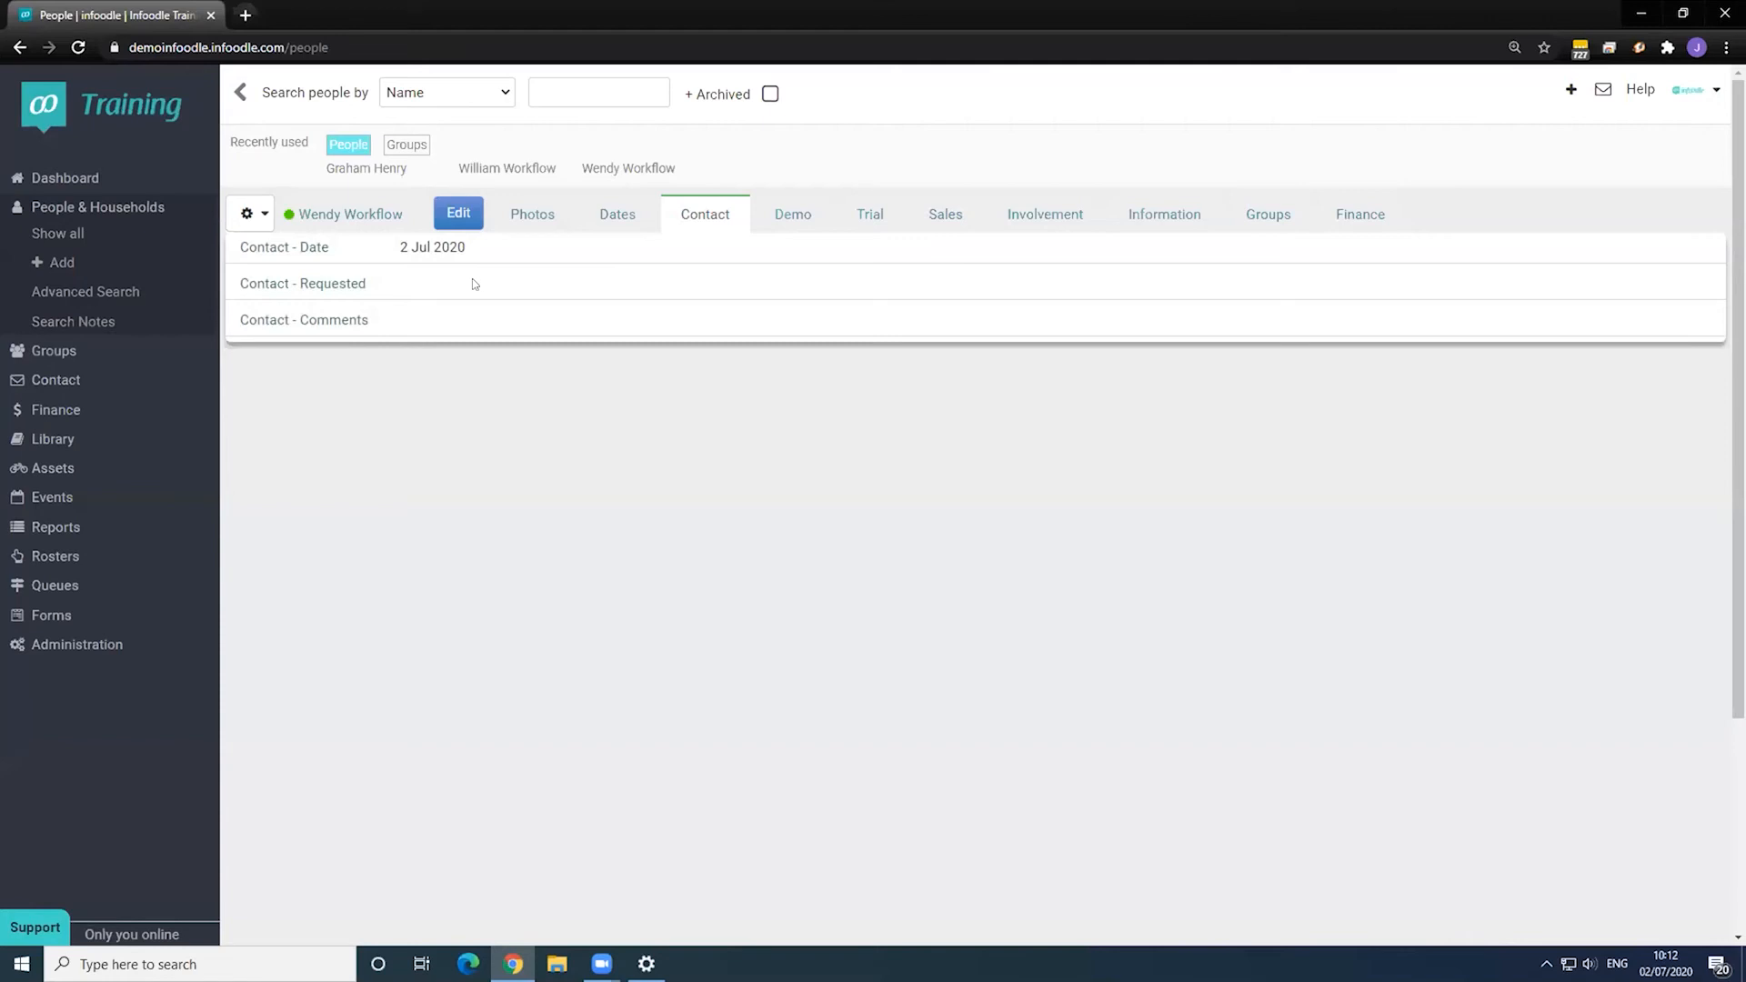
pyautogui.click(80, 360)
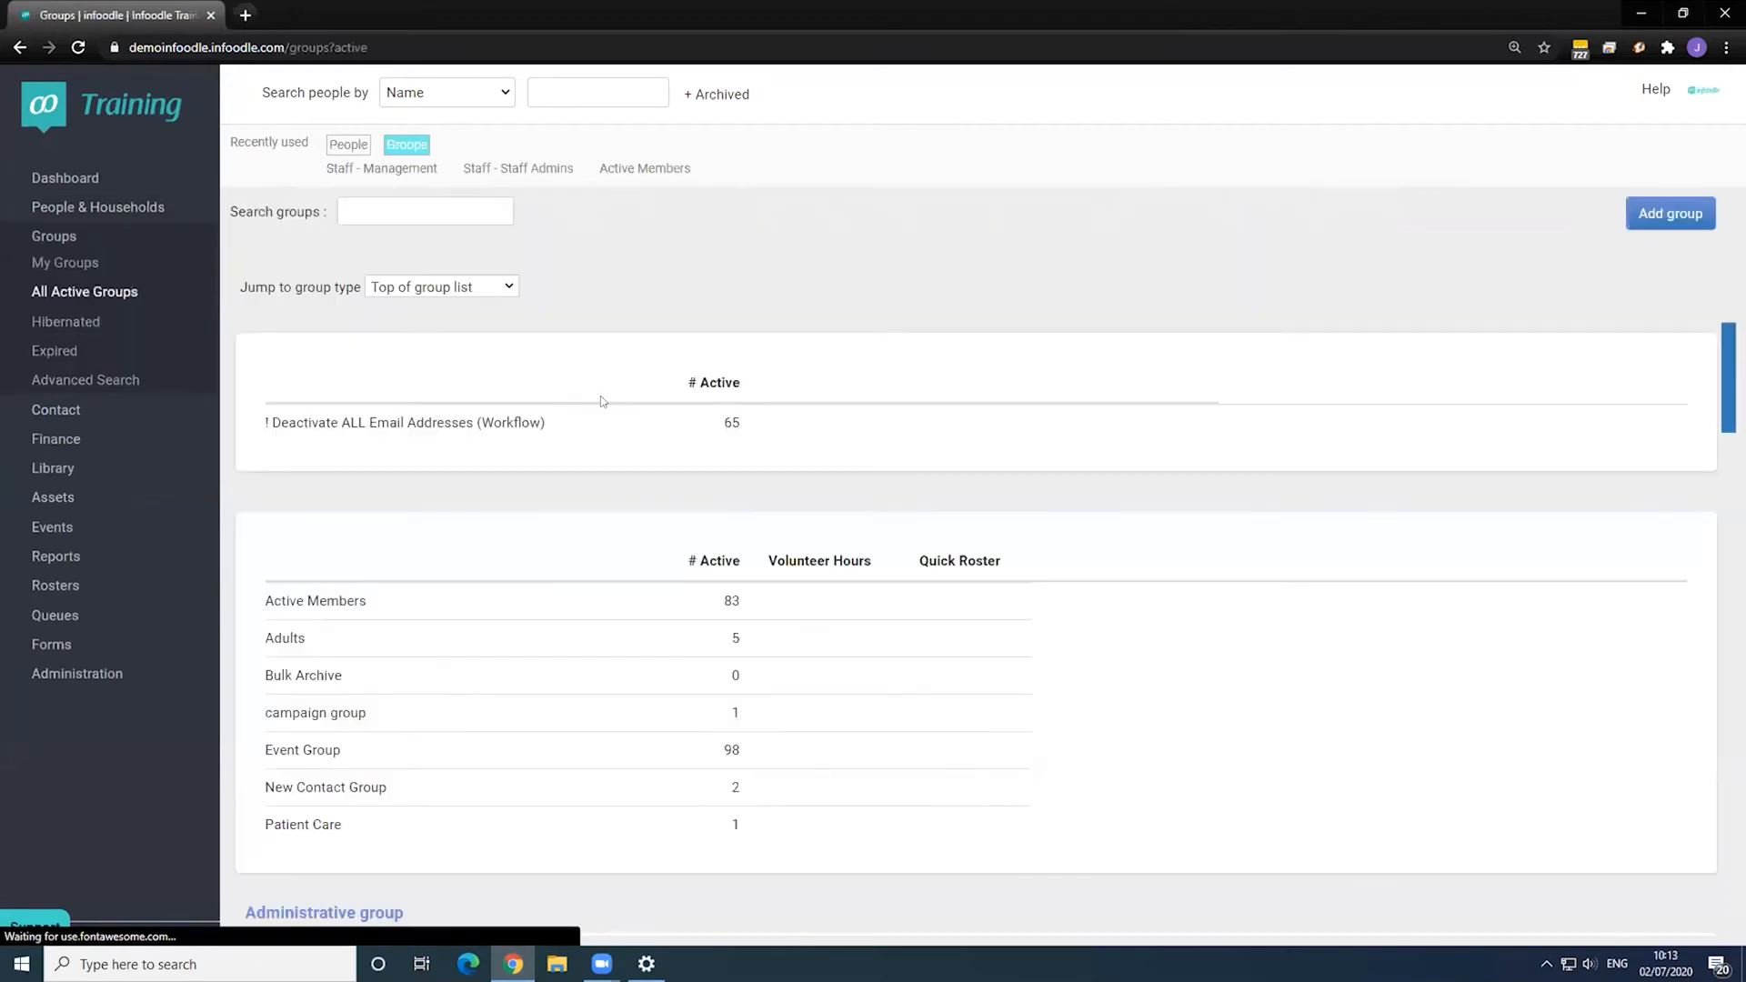
pyautogui.scroll(-5, 600, 402)
pyautogui.scroll(-10, 586, 406)
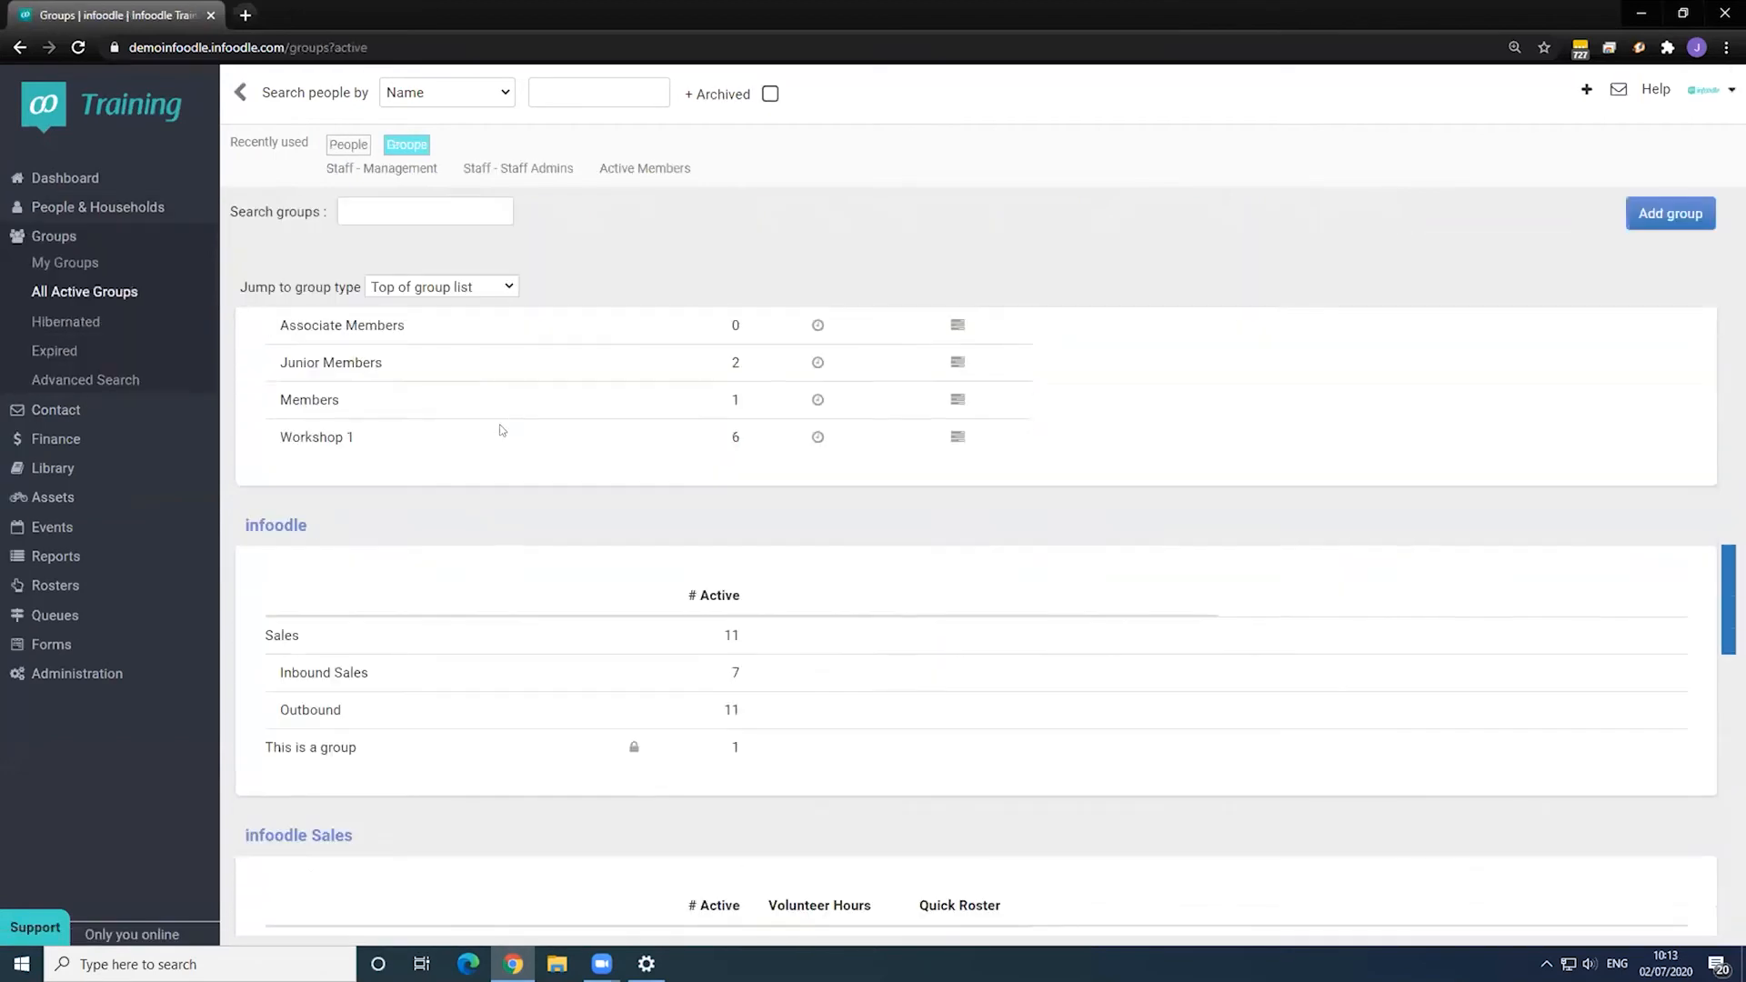
pyautogui.scroll(-4, 496, 429)
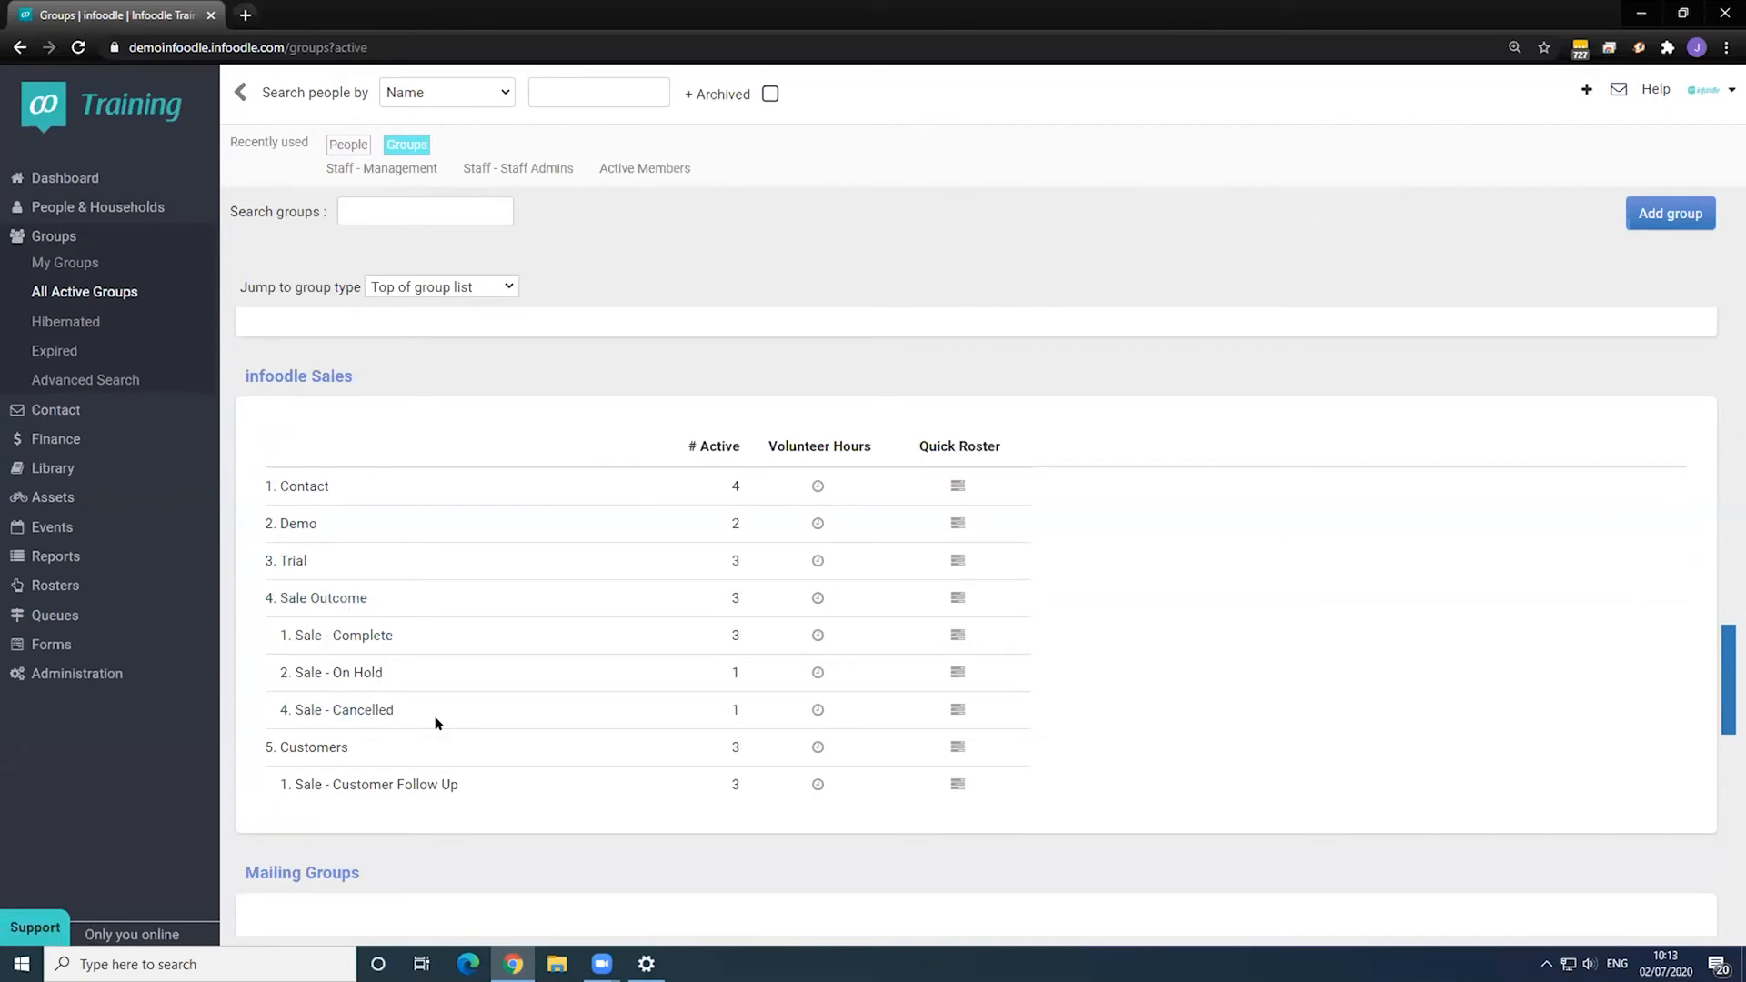
pyautogui.scroll(1, 431, 708)
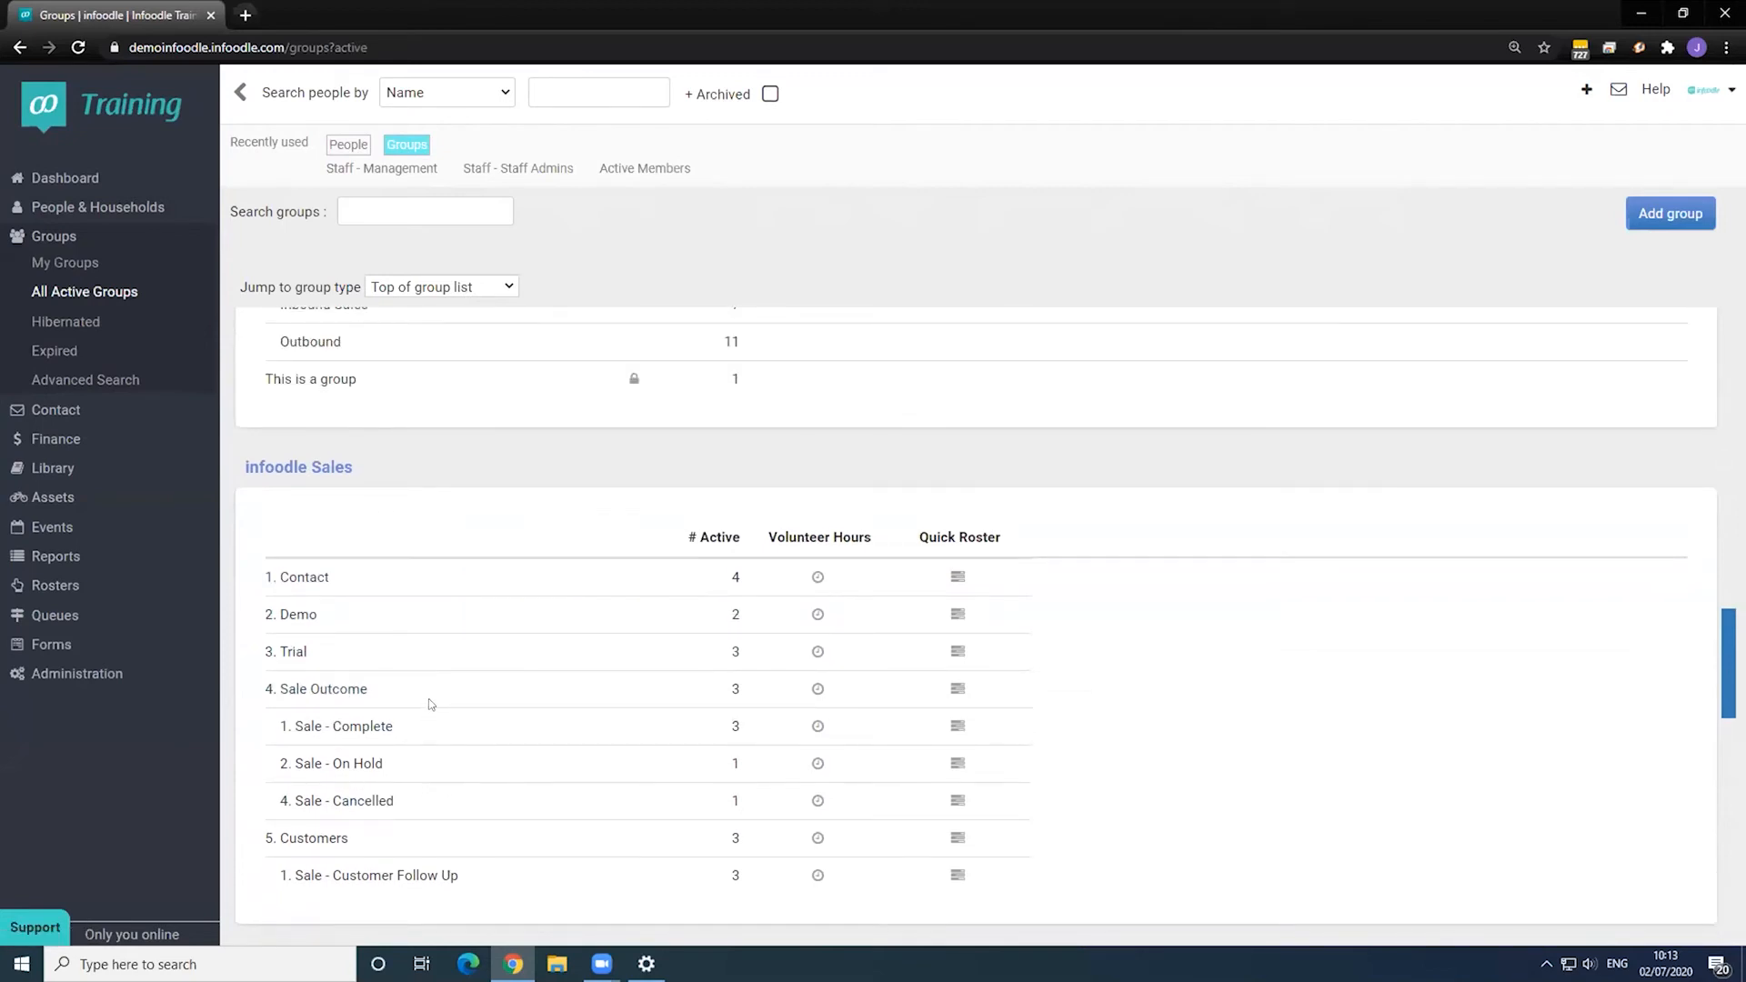
pyautogui.scroll(15, 431, 703)
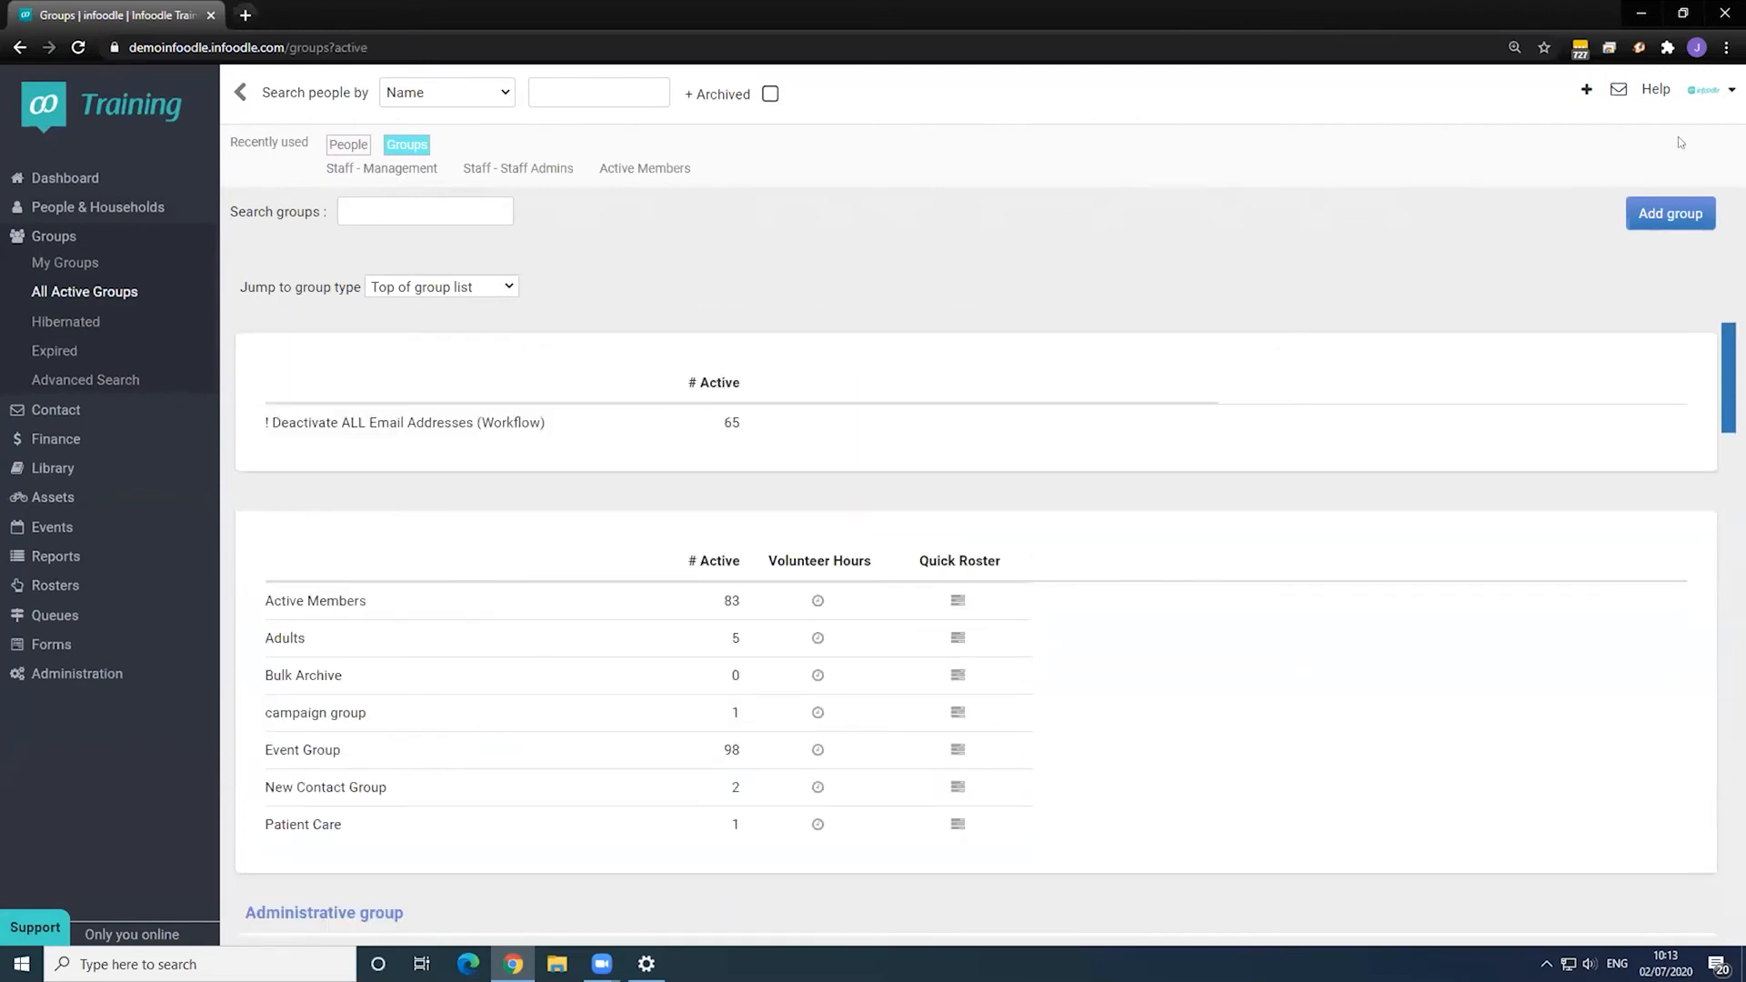
# - Add a new person, entering the contact's first name, surname and e-mail address
pyautogui.click(1586, 88)
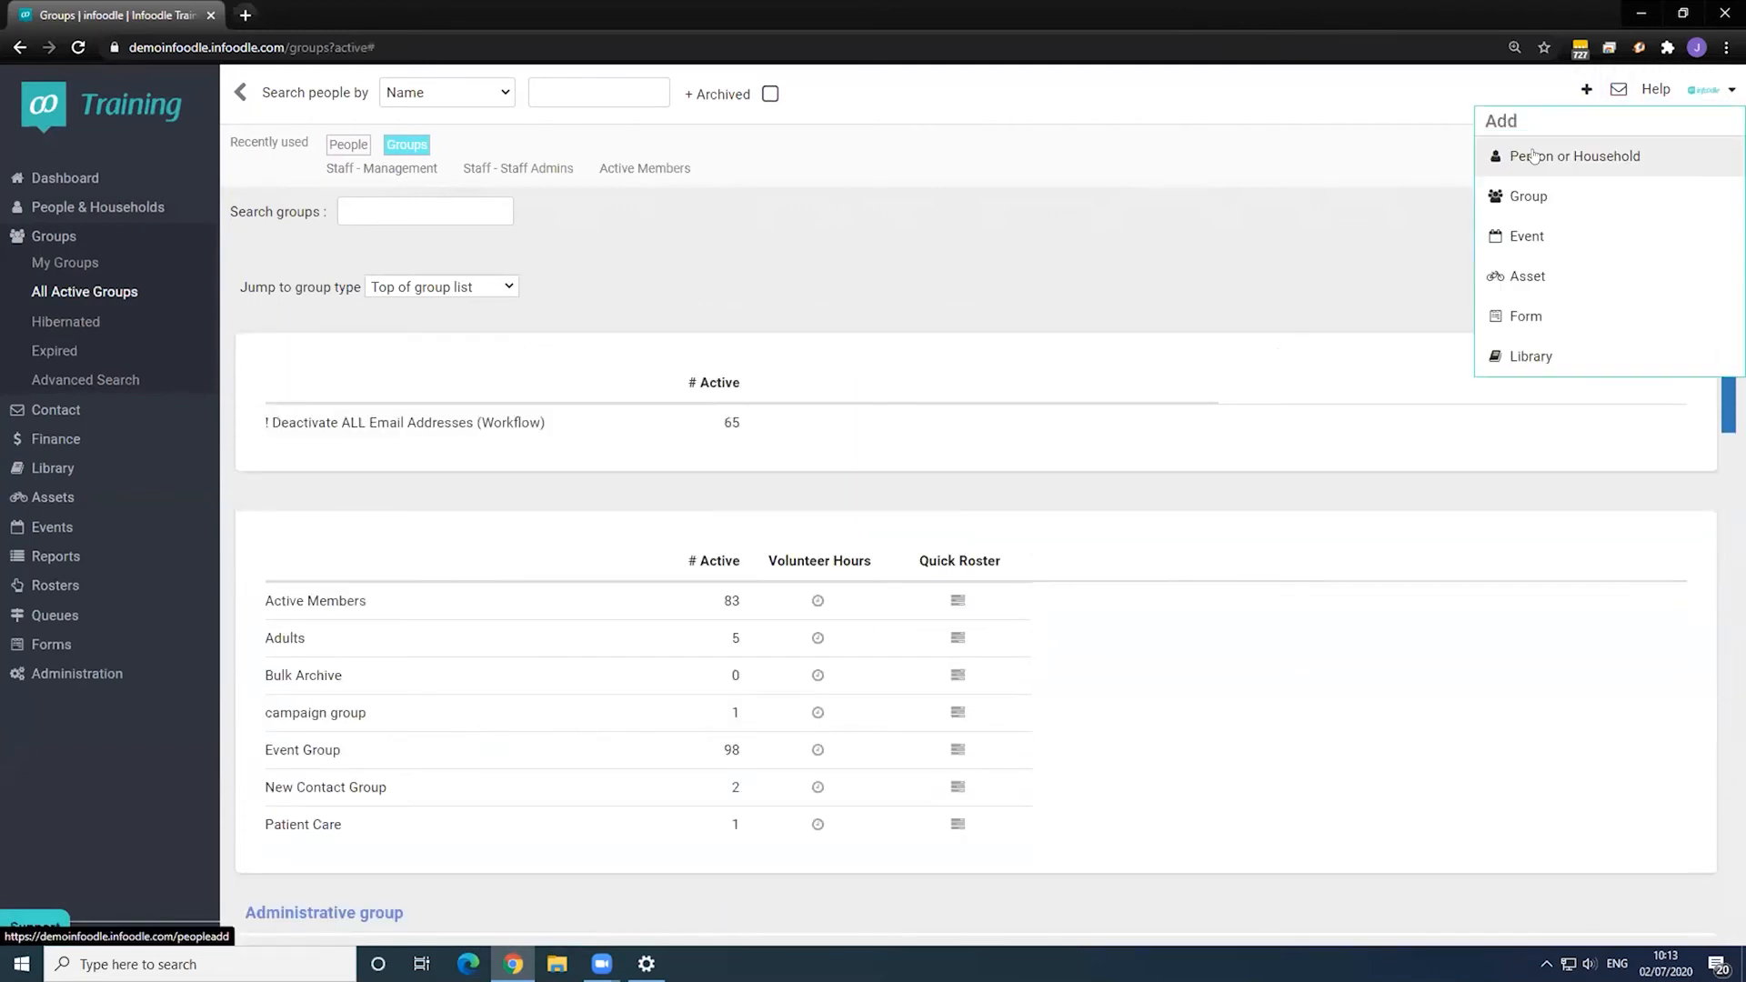
pyautogui.click(1534, 156)
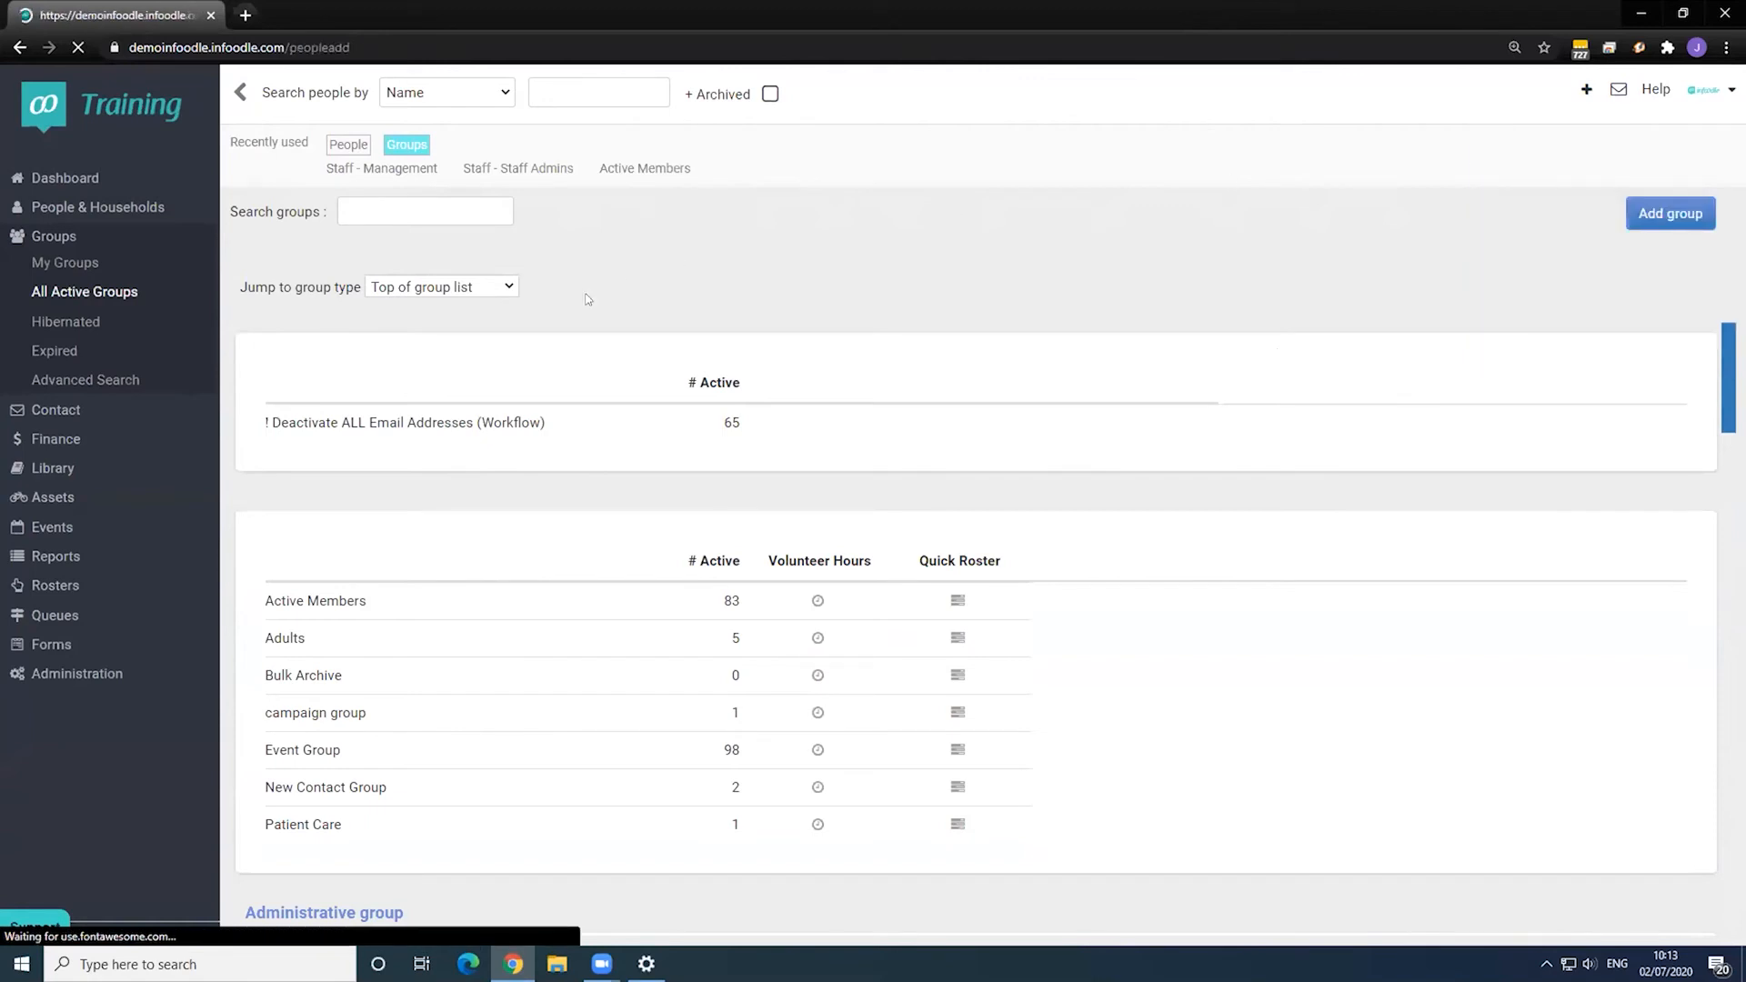
pyautogui.click(429, 442)
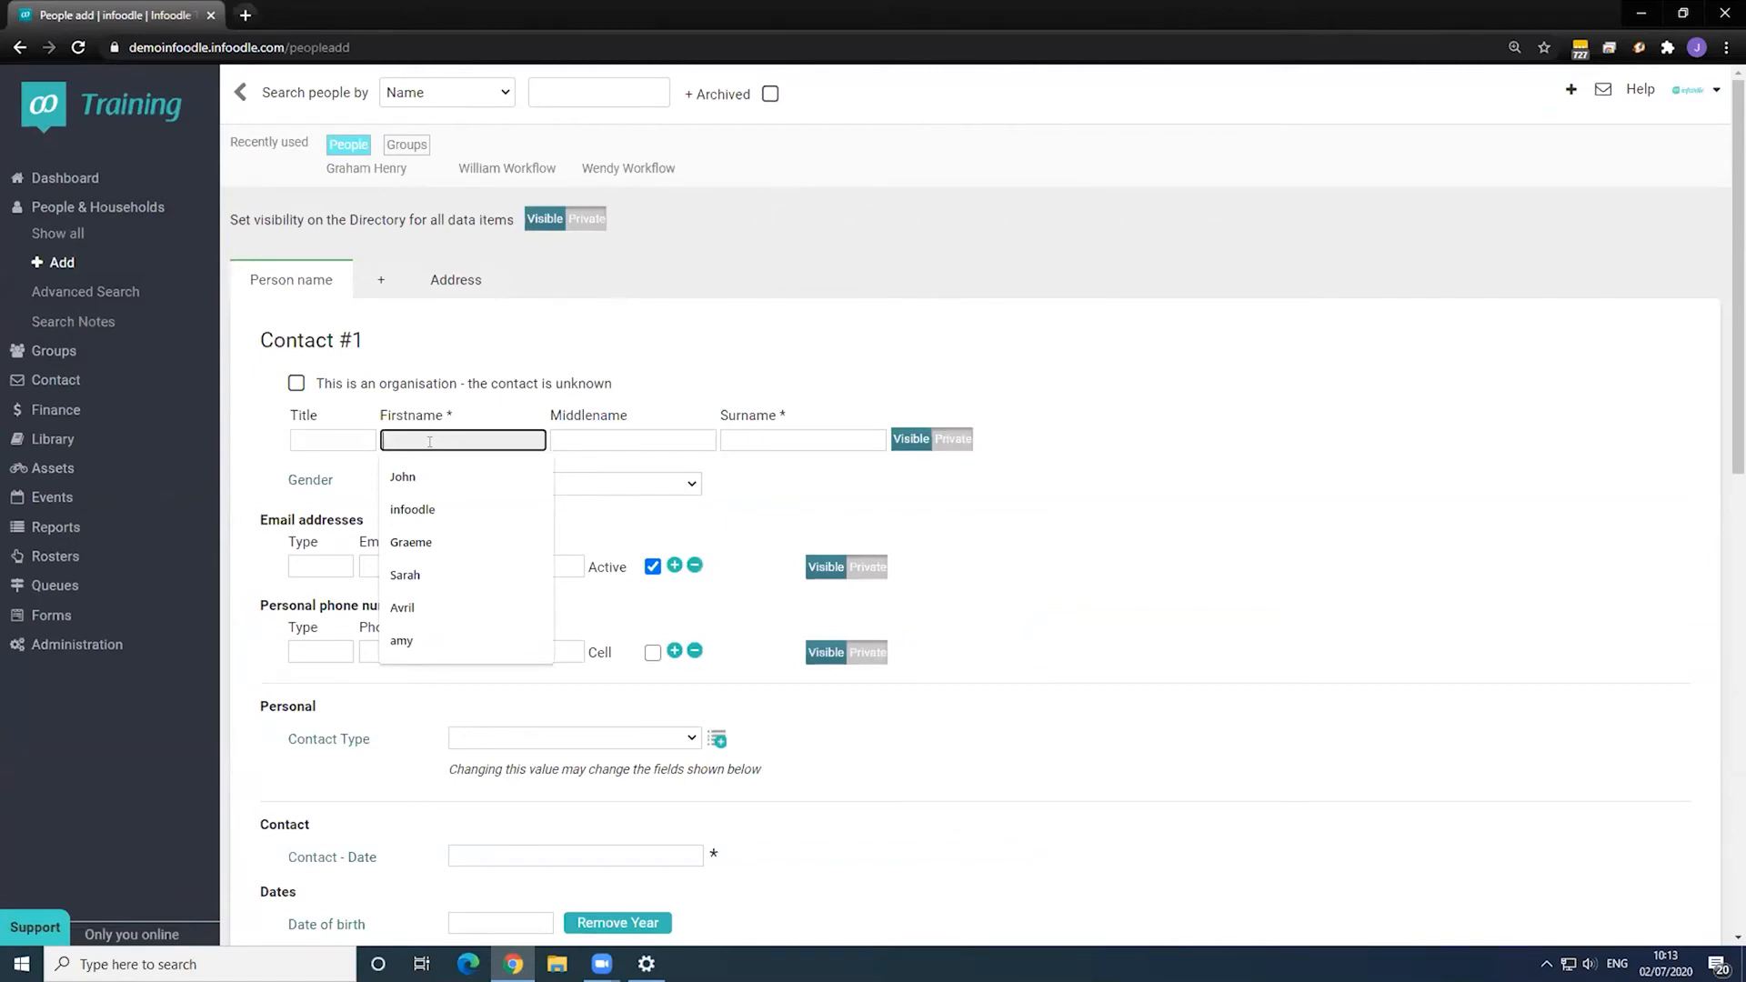
pyautogui.press('Tab')
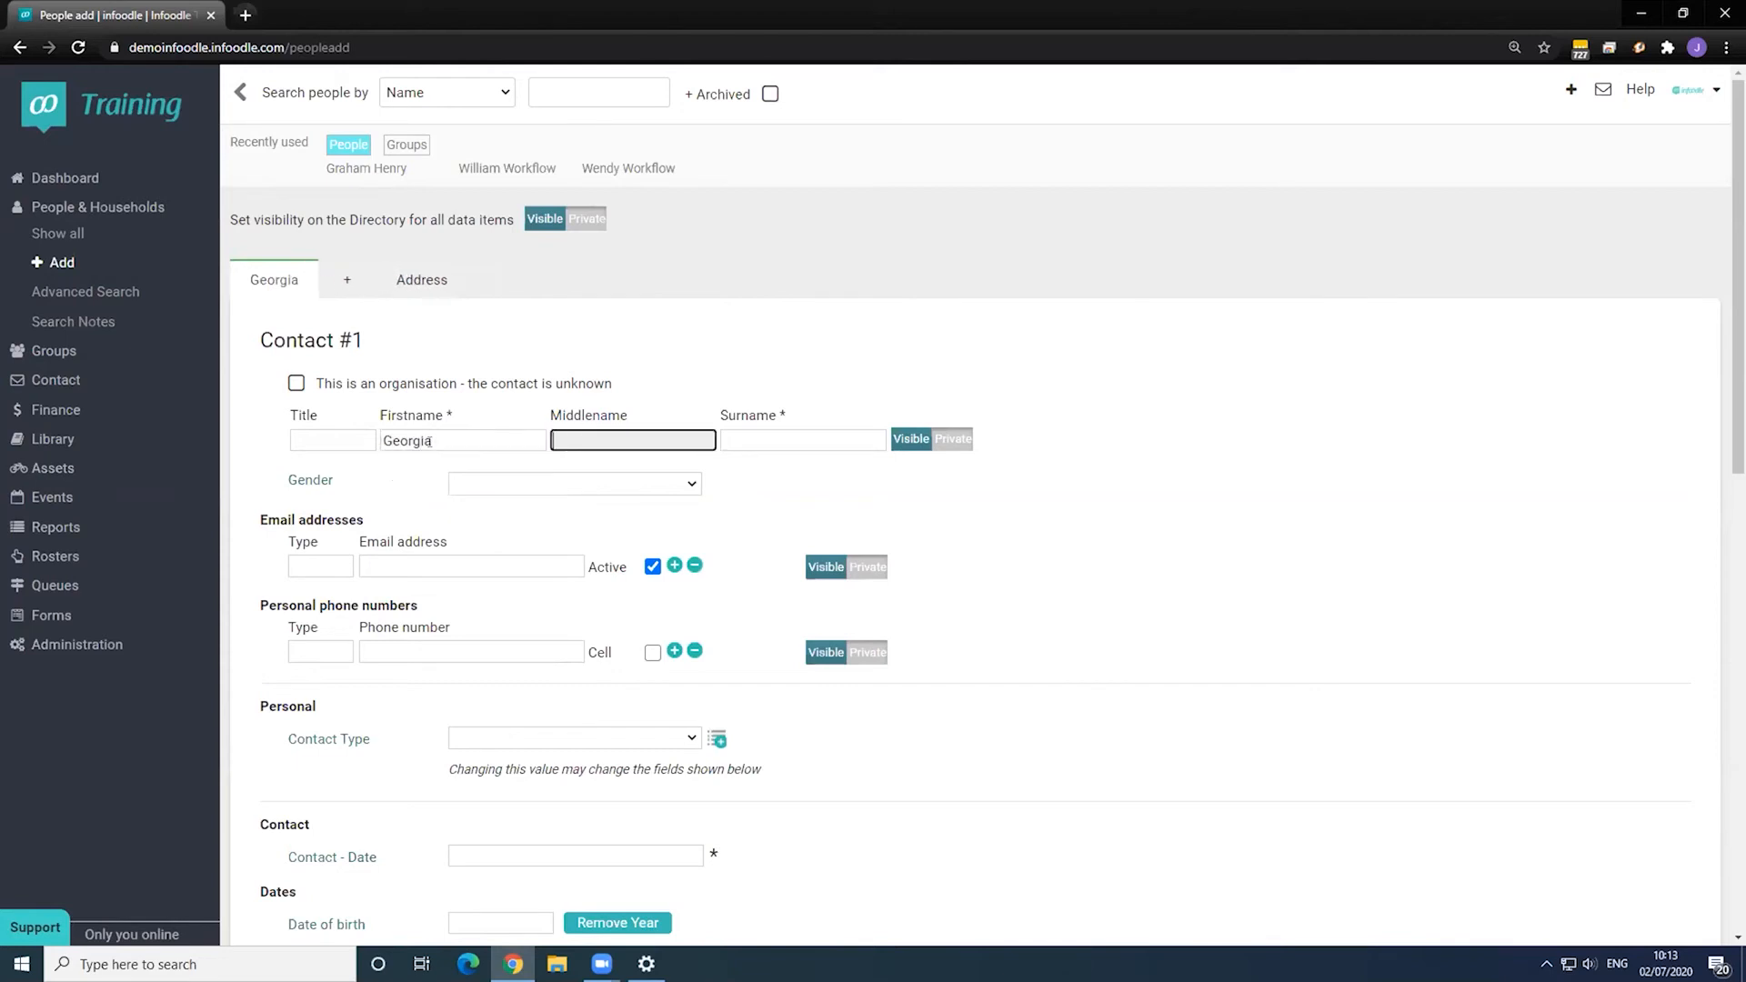
pyautogui.press('Tab')
pyautogui.press('Tab')
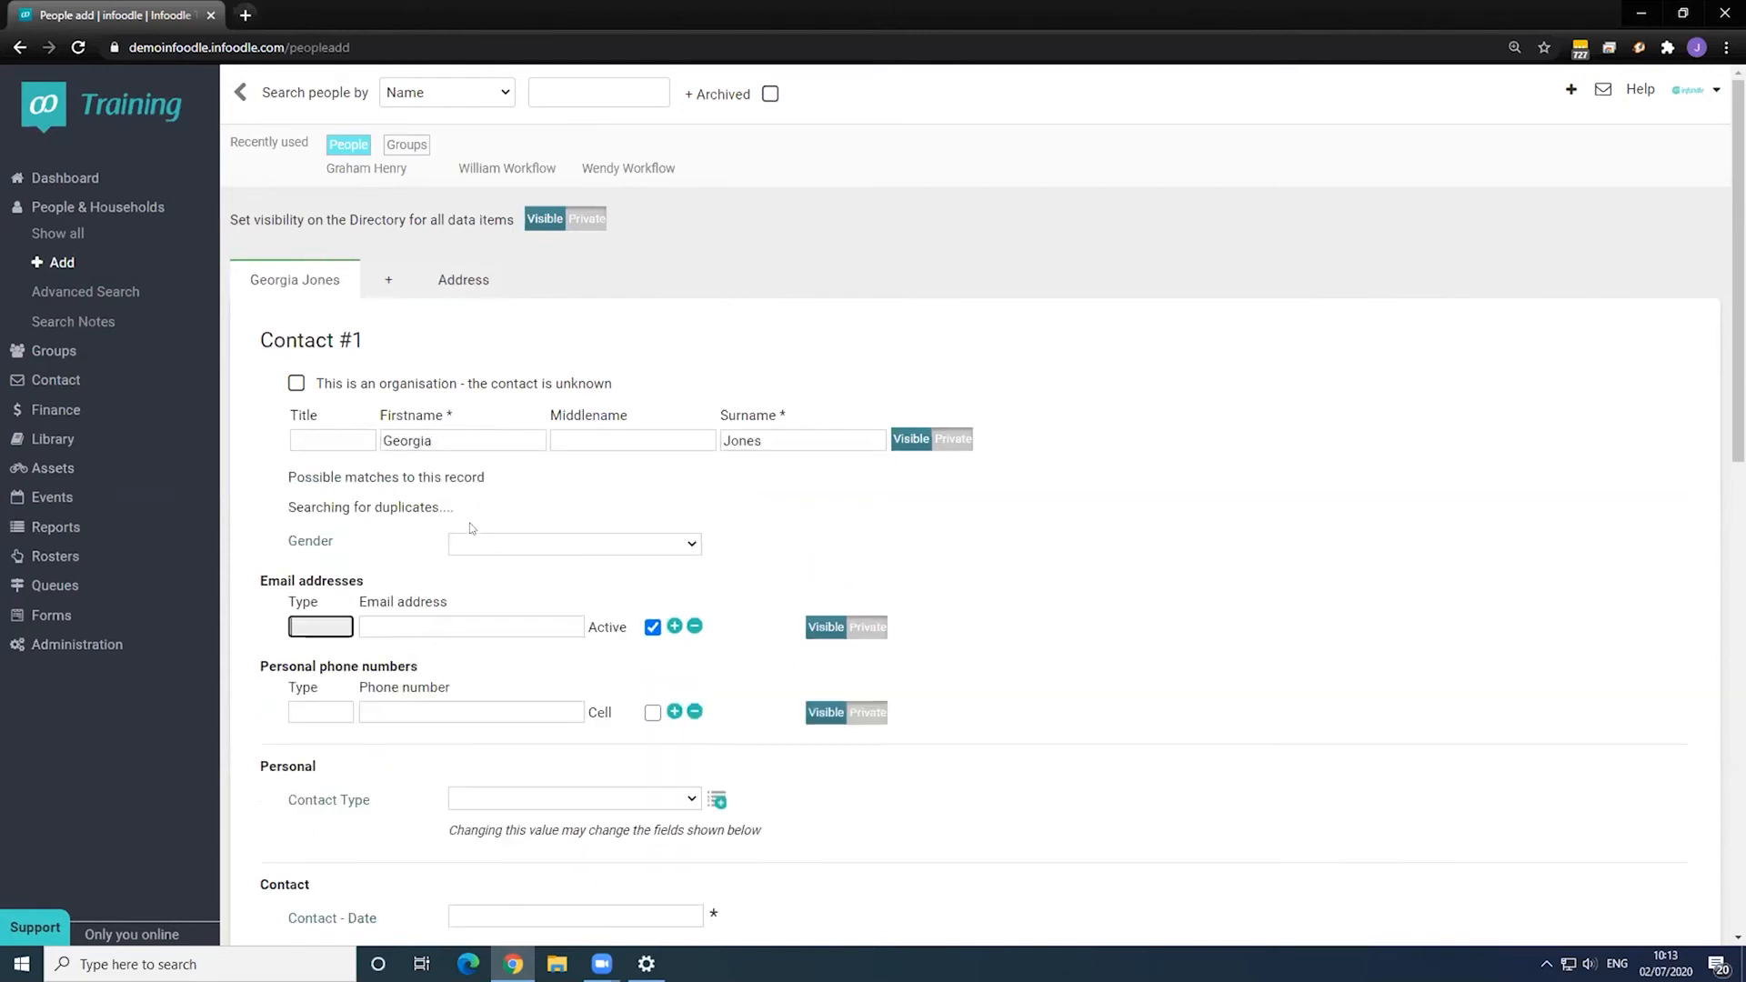
pyautogui.press('Tab')
pyautogui.write('Geor')
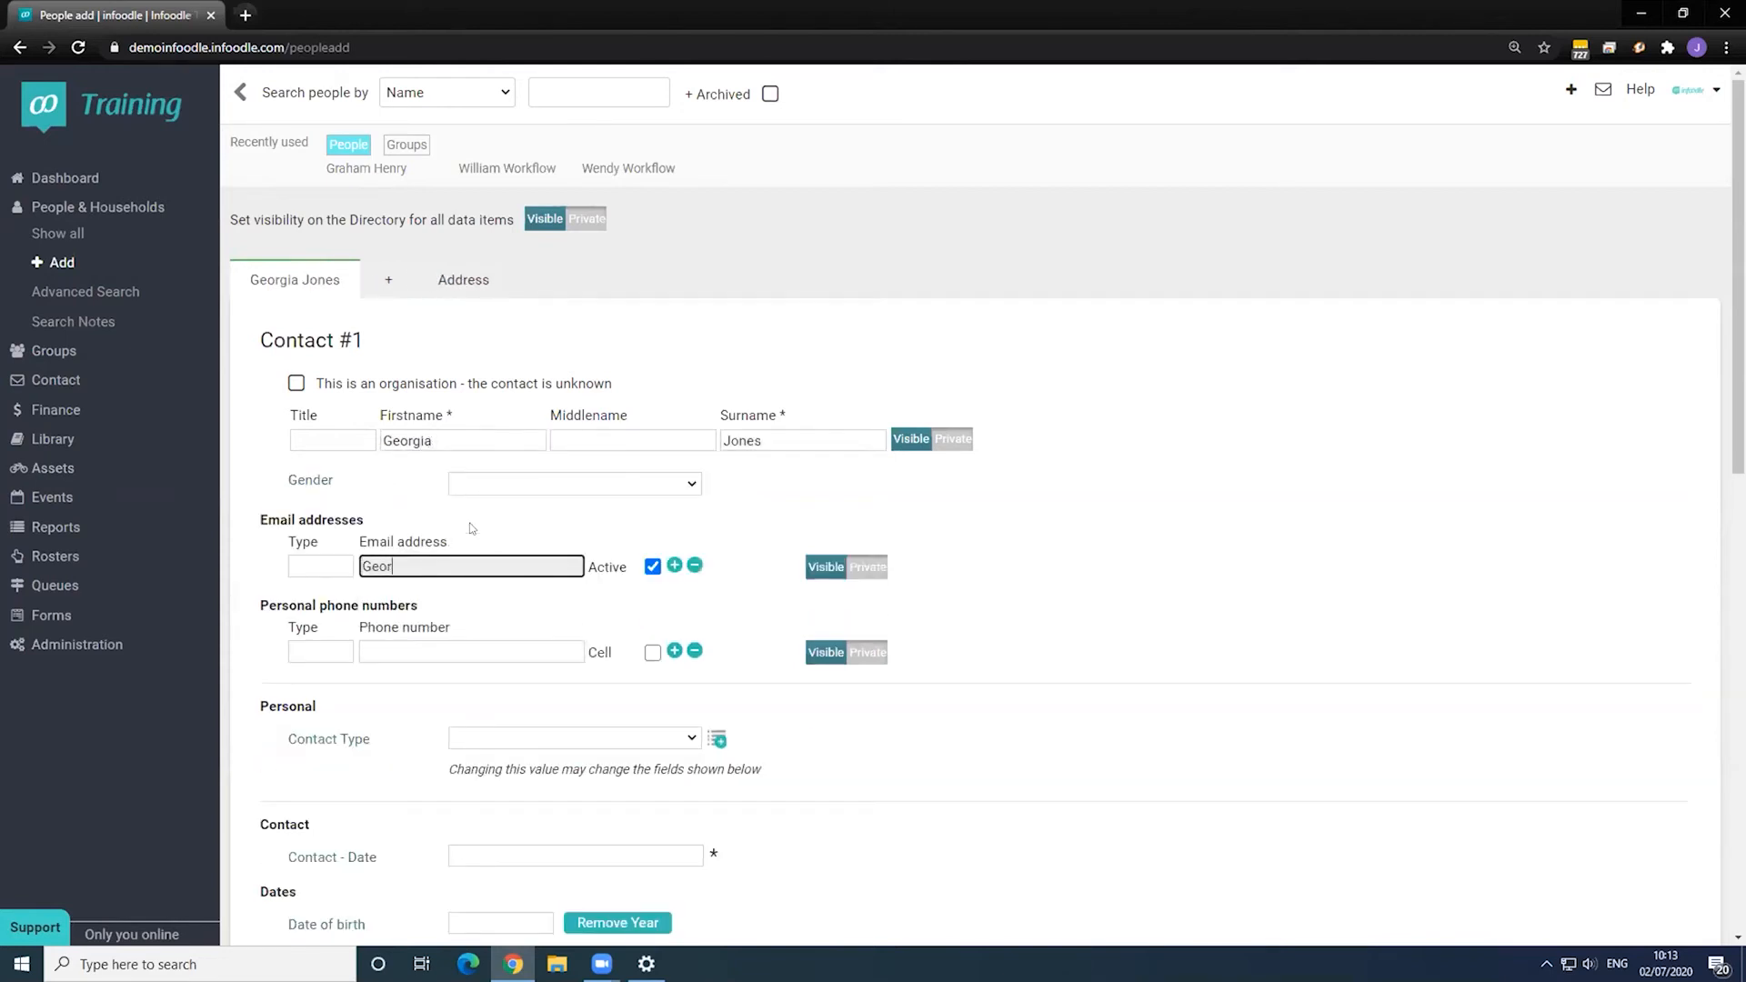
pyautogui.write('gia@test.comm')
# - Set Contact - Date to 1/7/2020, choose Action for 1. New Contact, and continue to Address
pyautogui.scroll(-4, 462, 525)
pyautogui.scroll(-2, 459, 530)
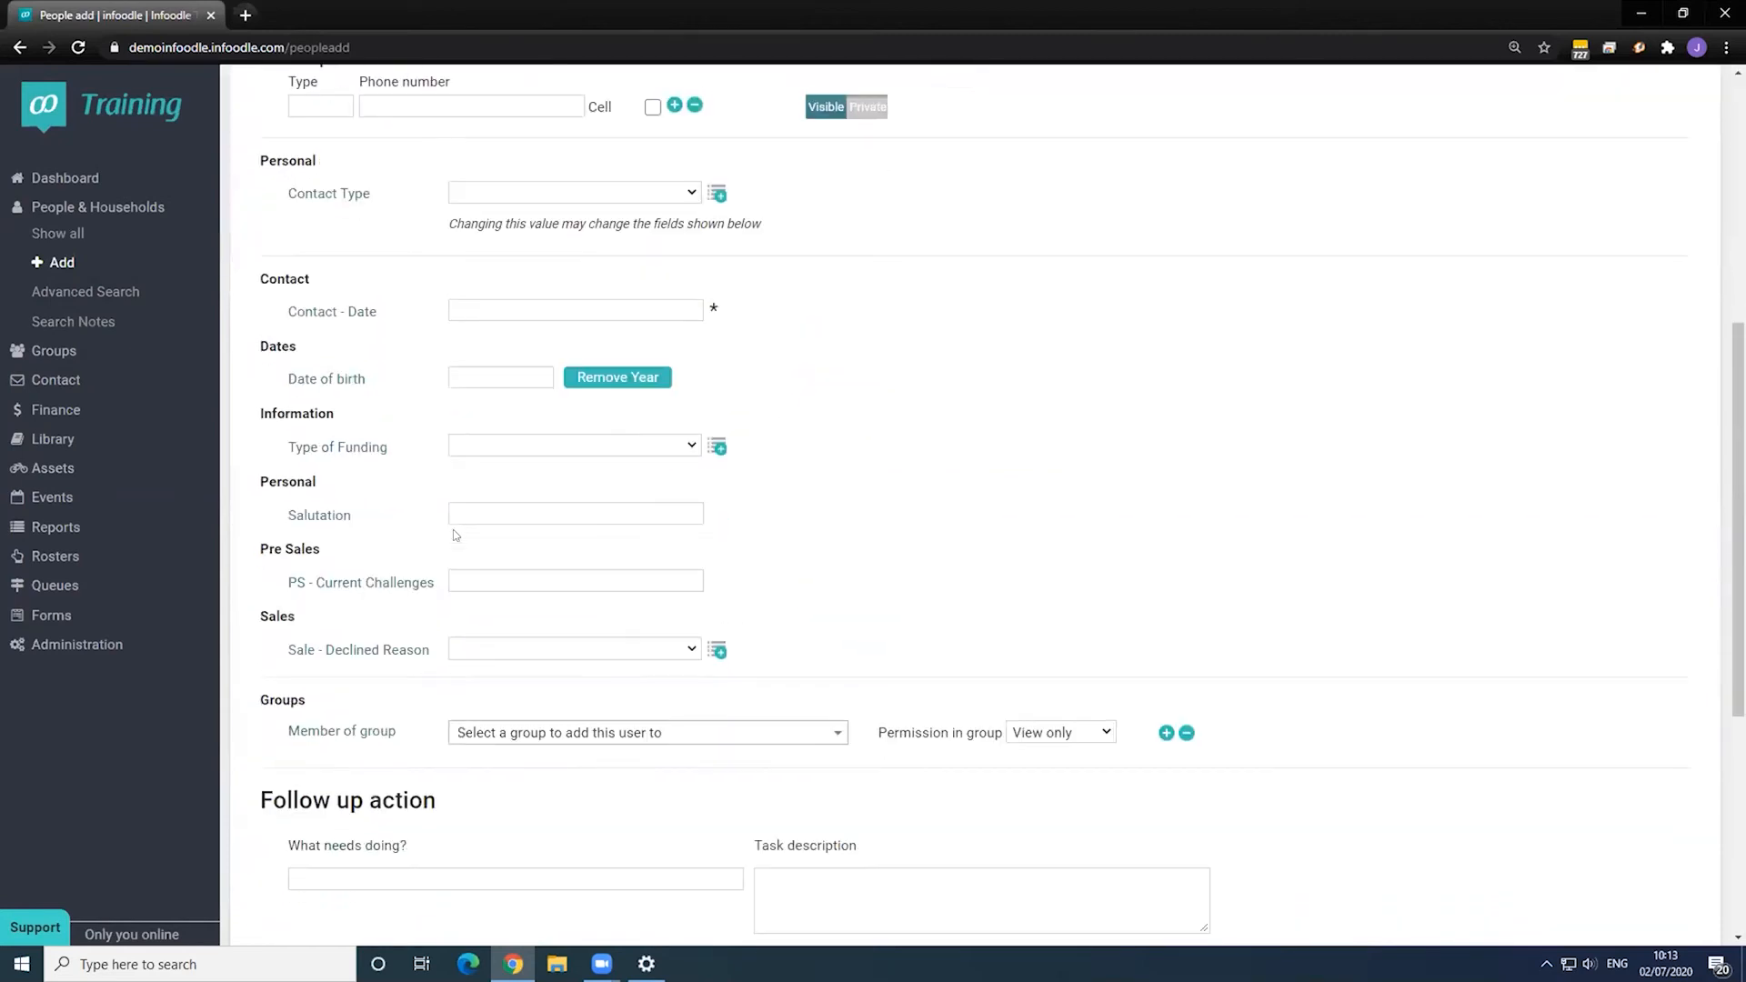
pyautogui.click(545, 311)
pyautogui.click(573, 401)
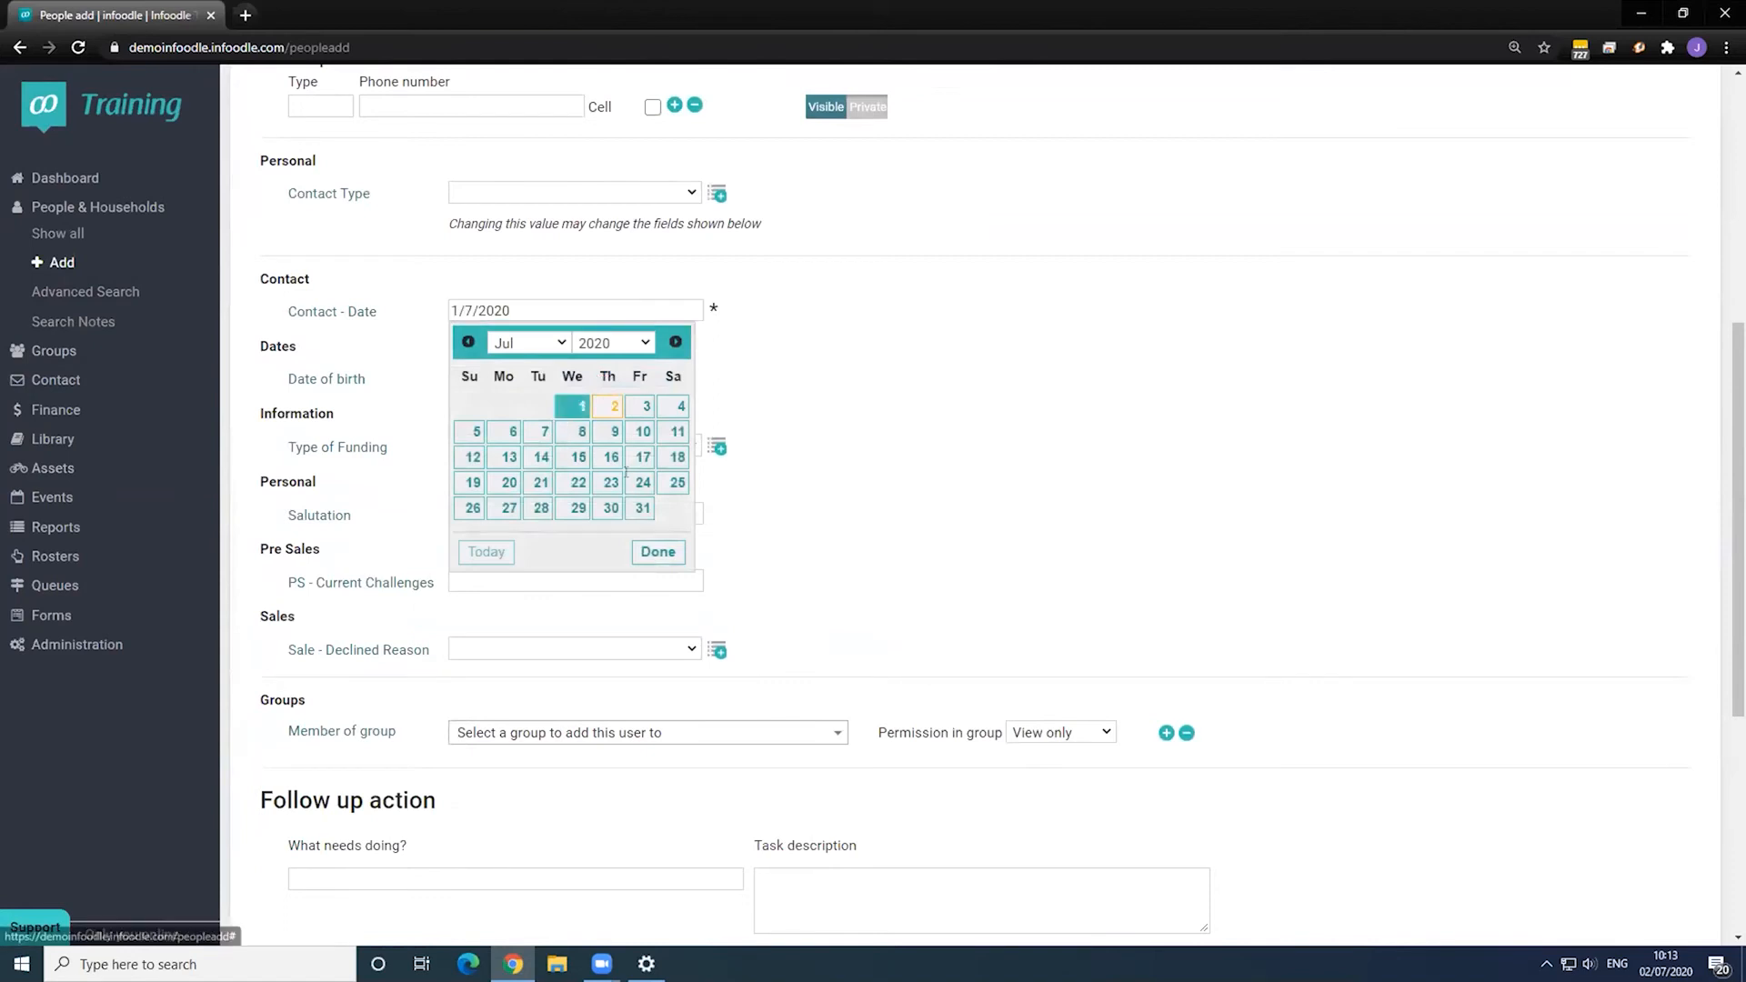
pyautogui.scroll(-5, 657, 552)
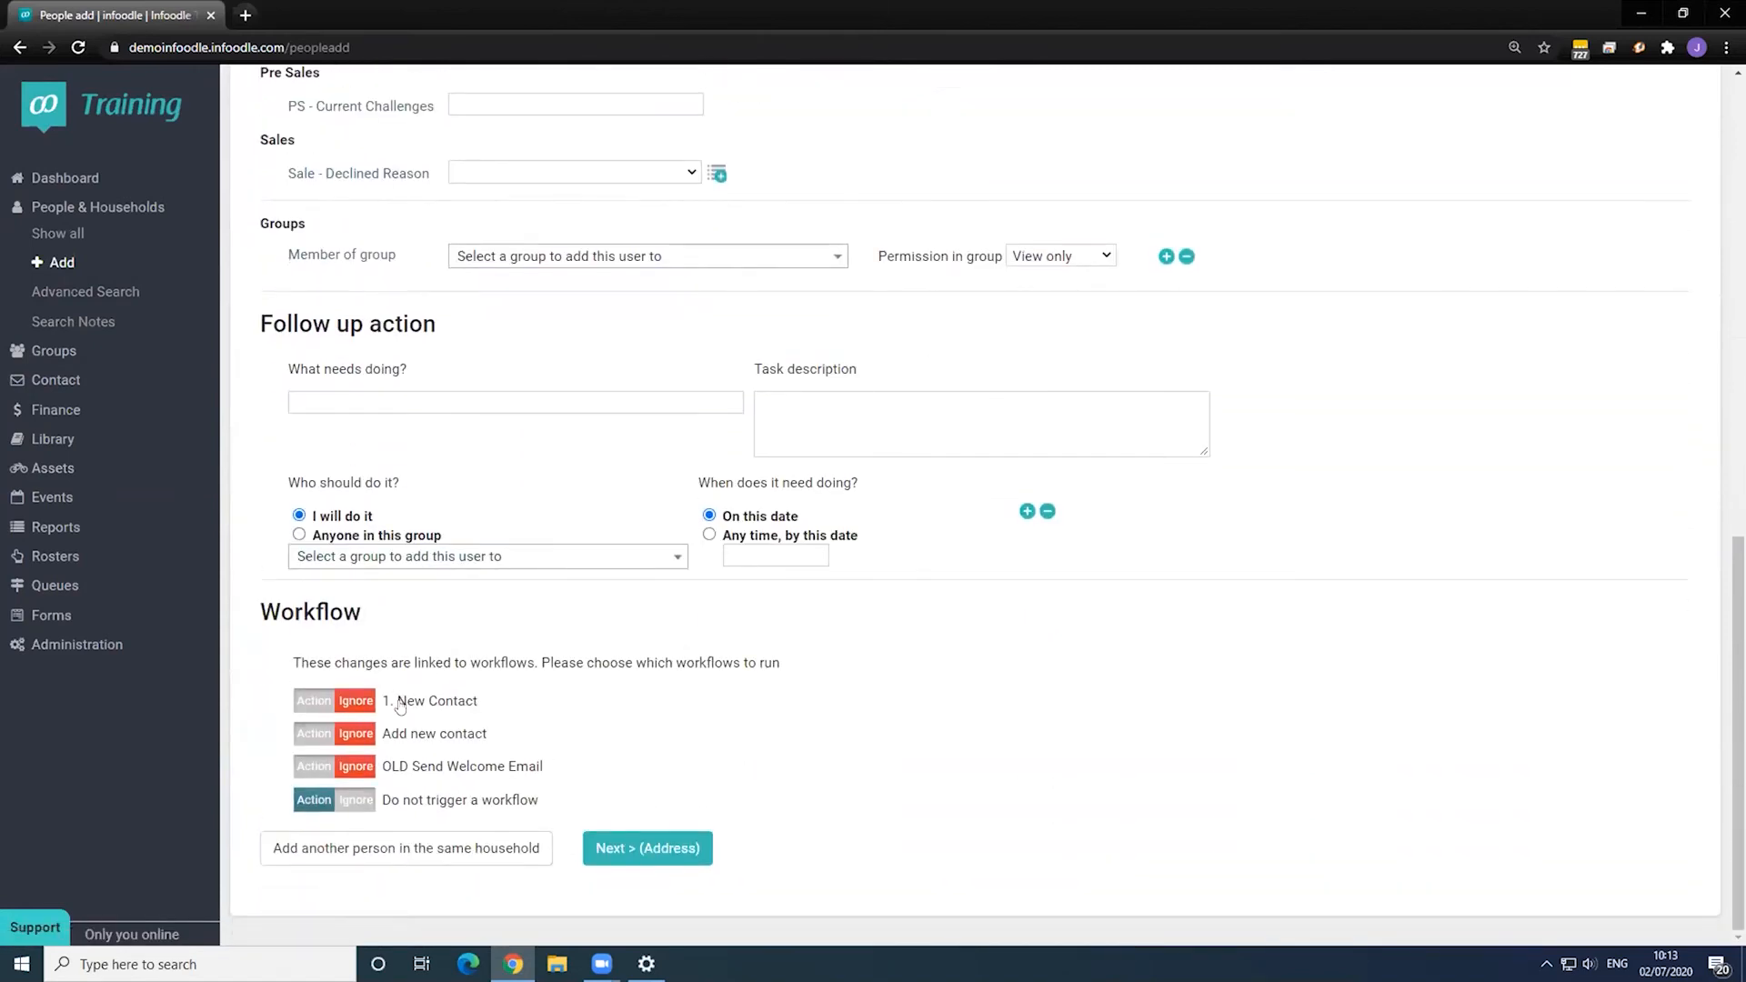
pyautogui.click(313, 700)
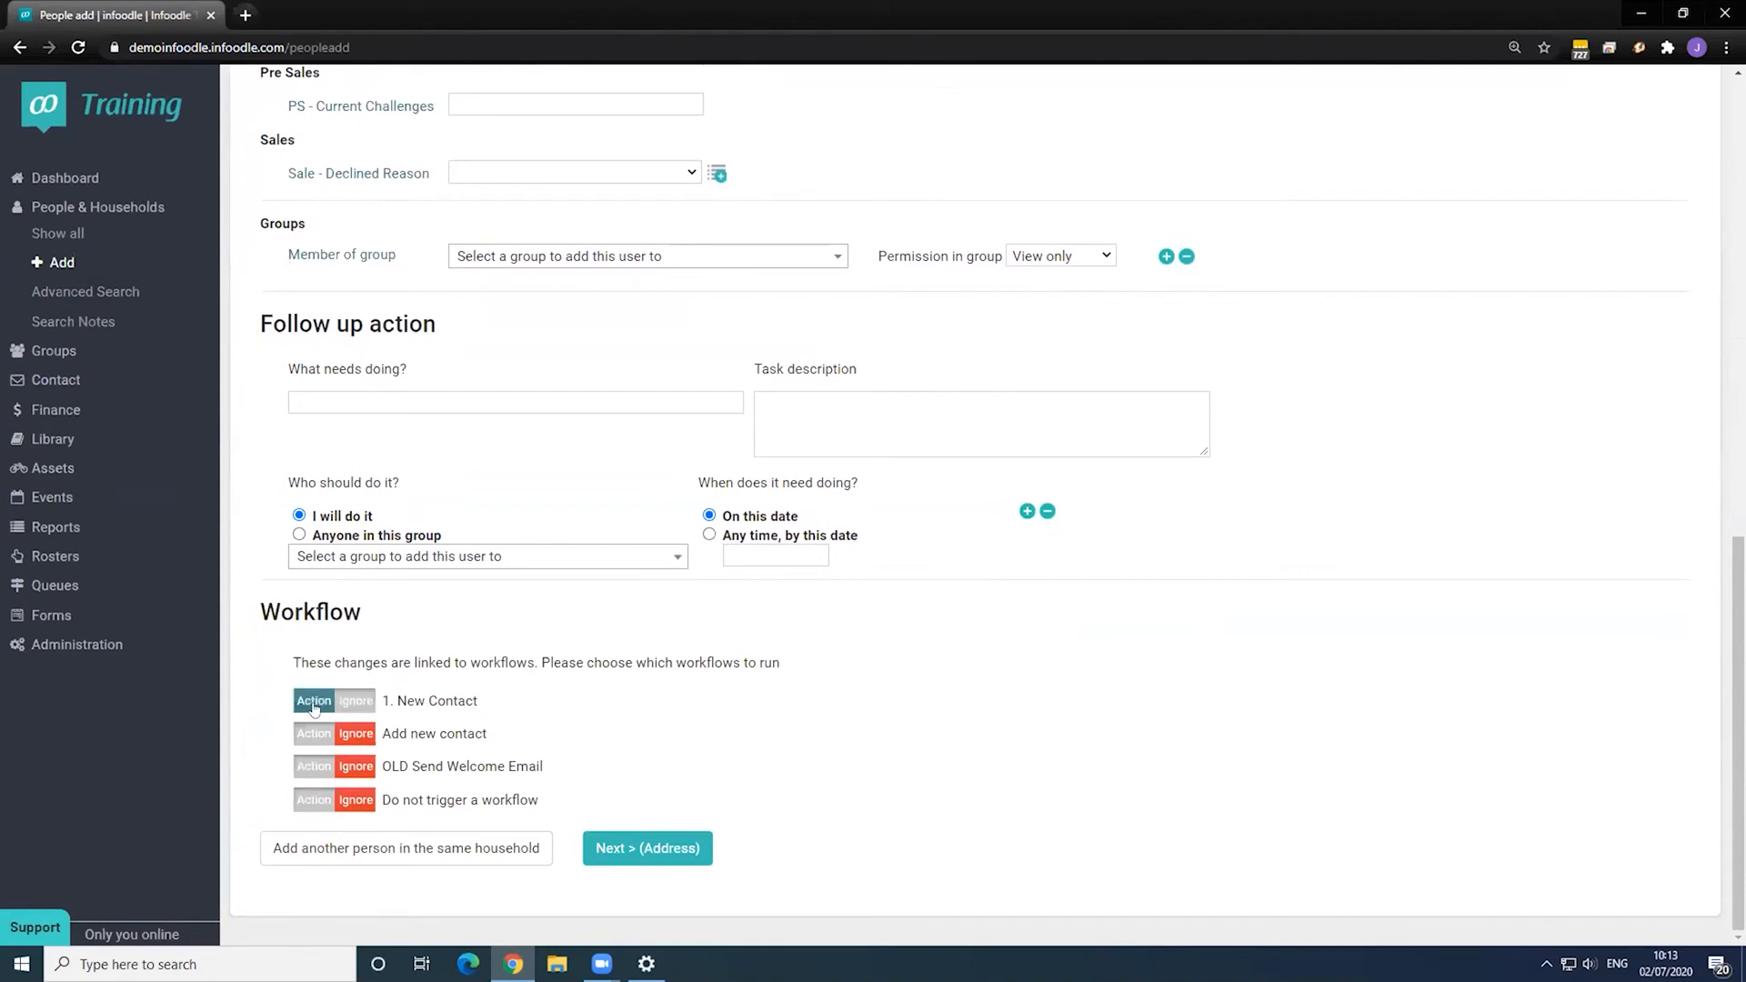
pyautogui.click(637, 846)
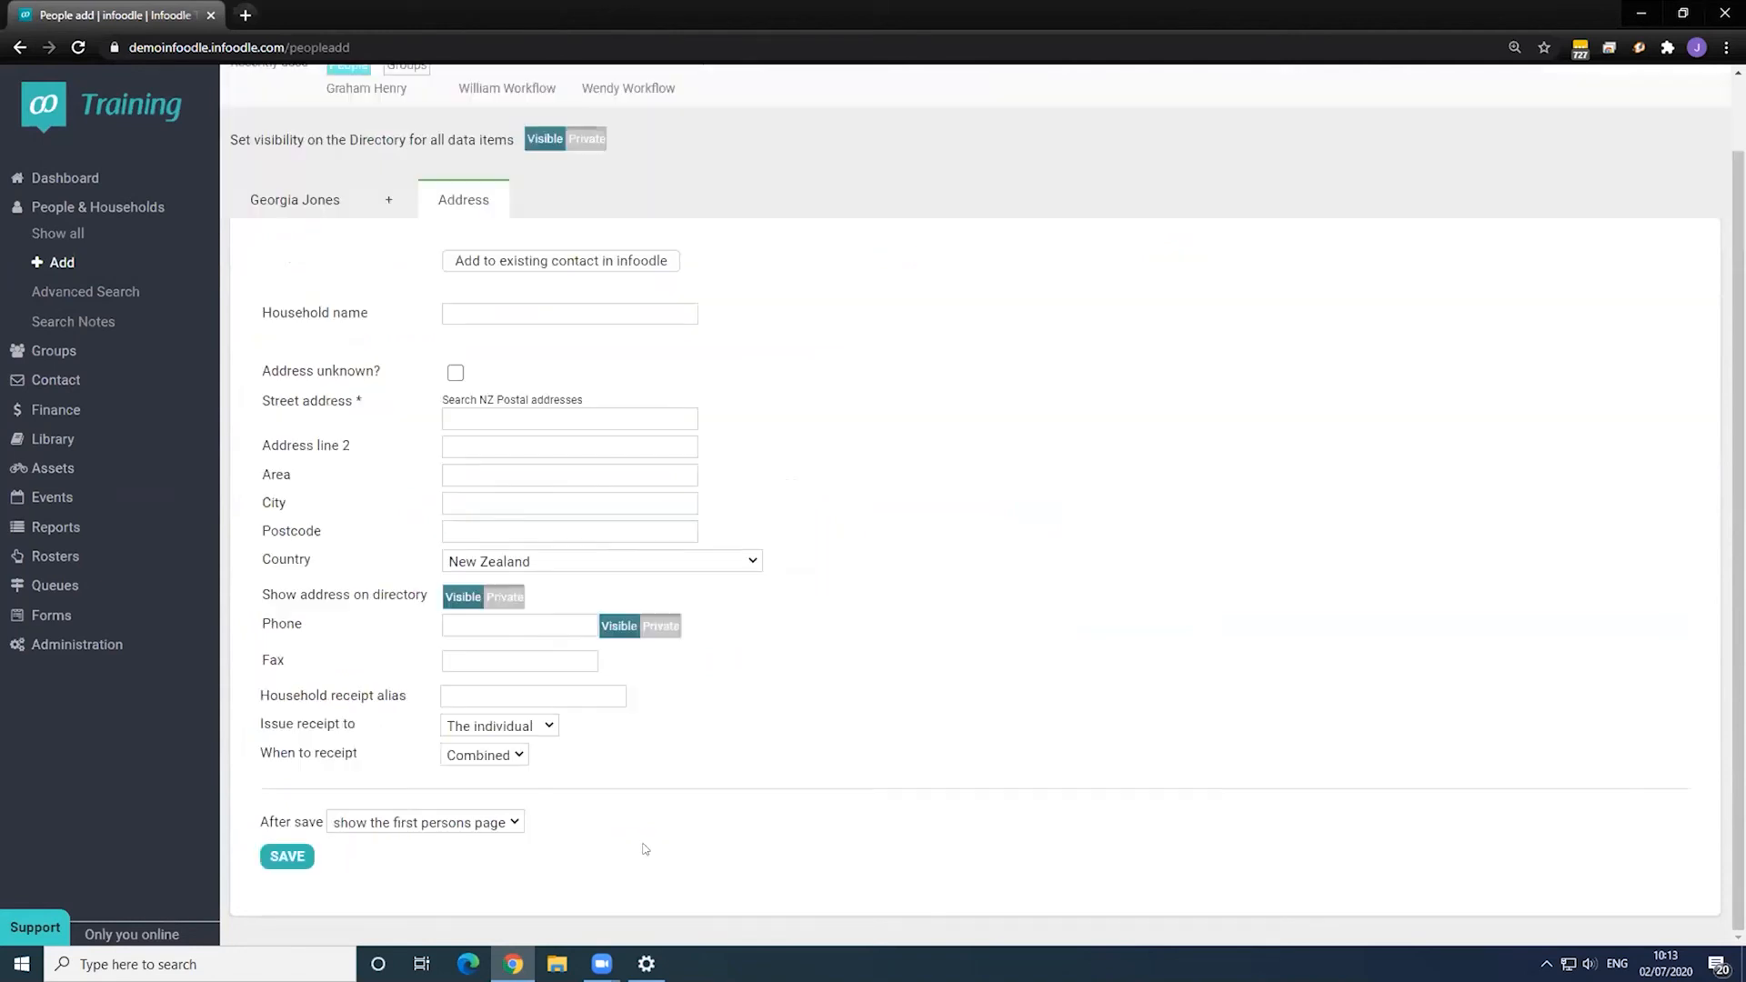
# - Name the household 'Test workflow', mark the address unknown, save, and set the follow-up date to 6/7/2020
pyautogui.click(478, 311)
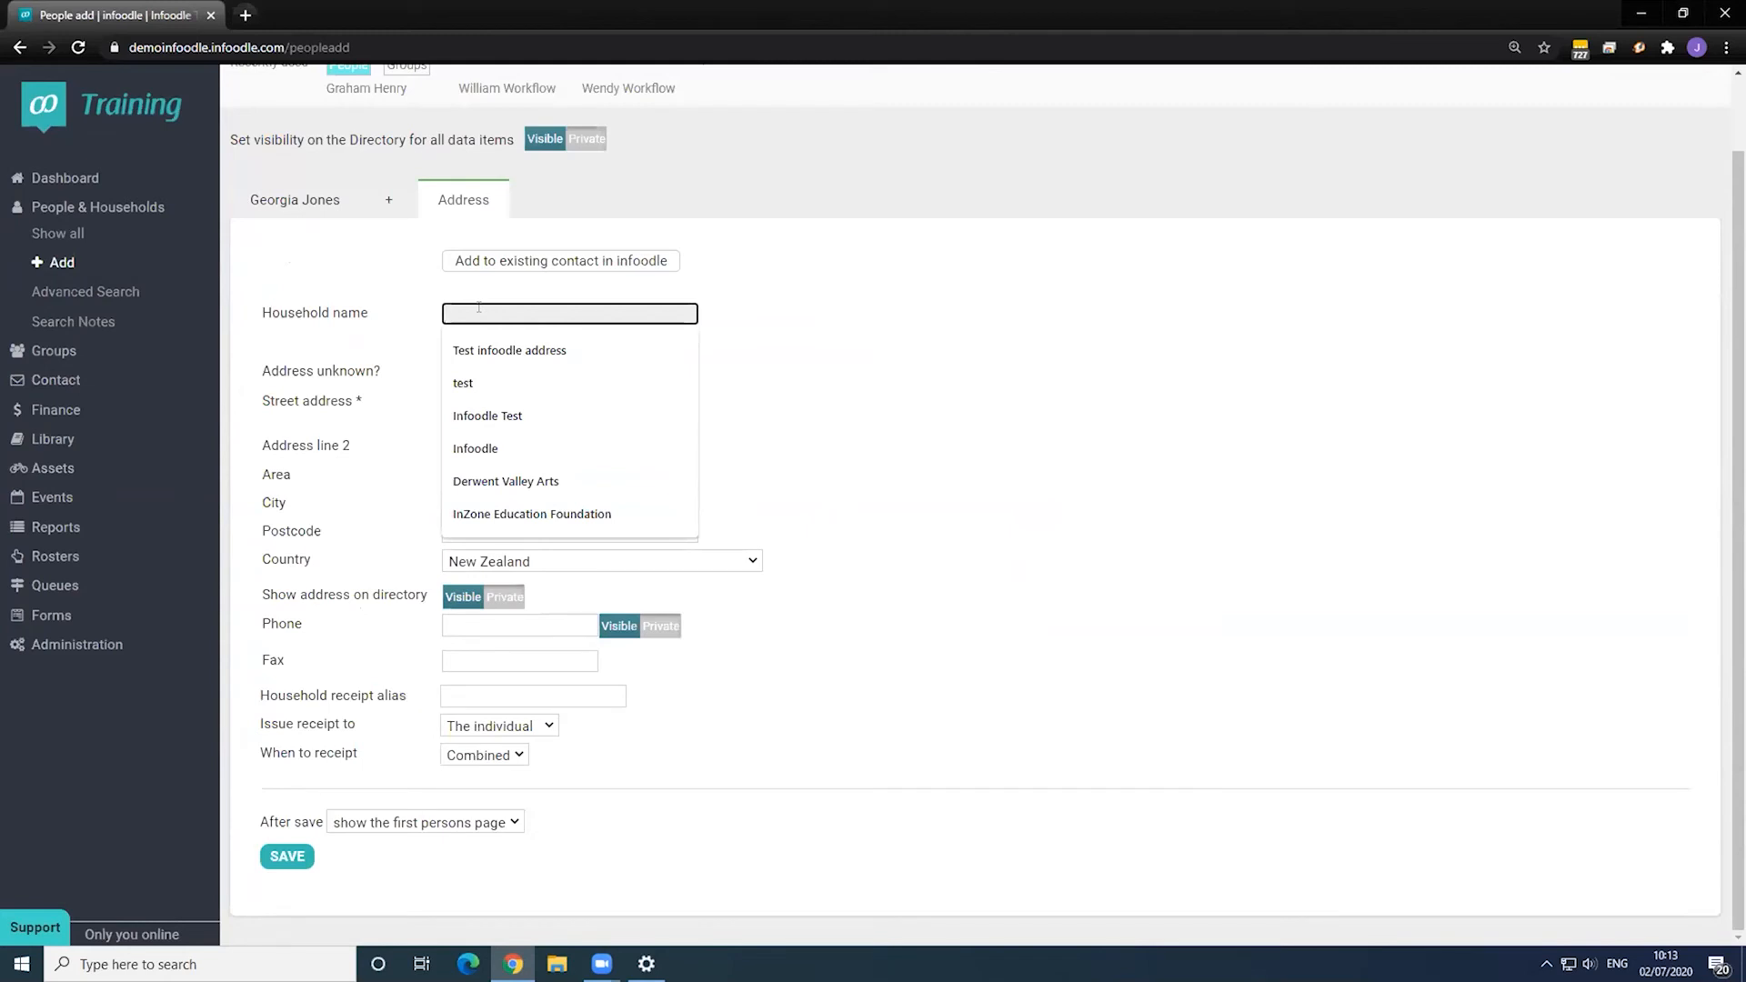
pyautogui.write('Test workflow')
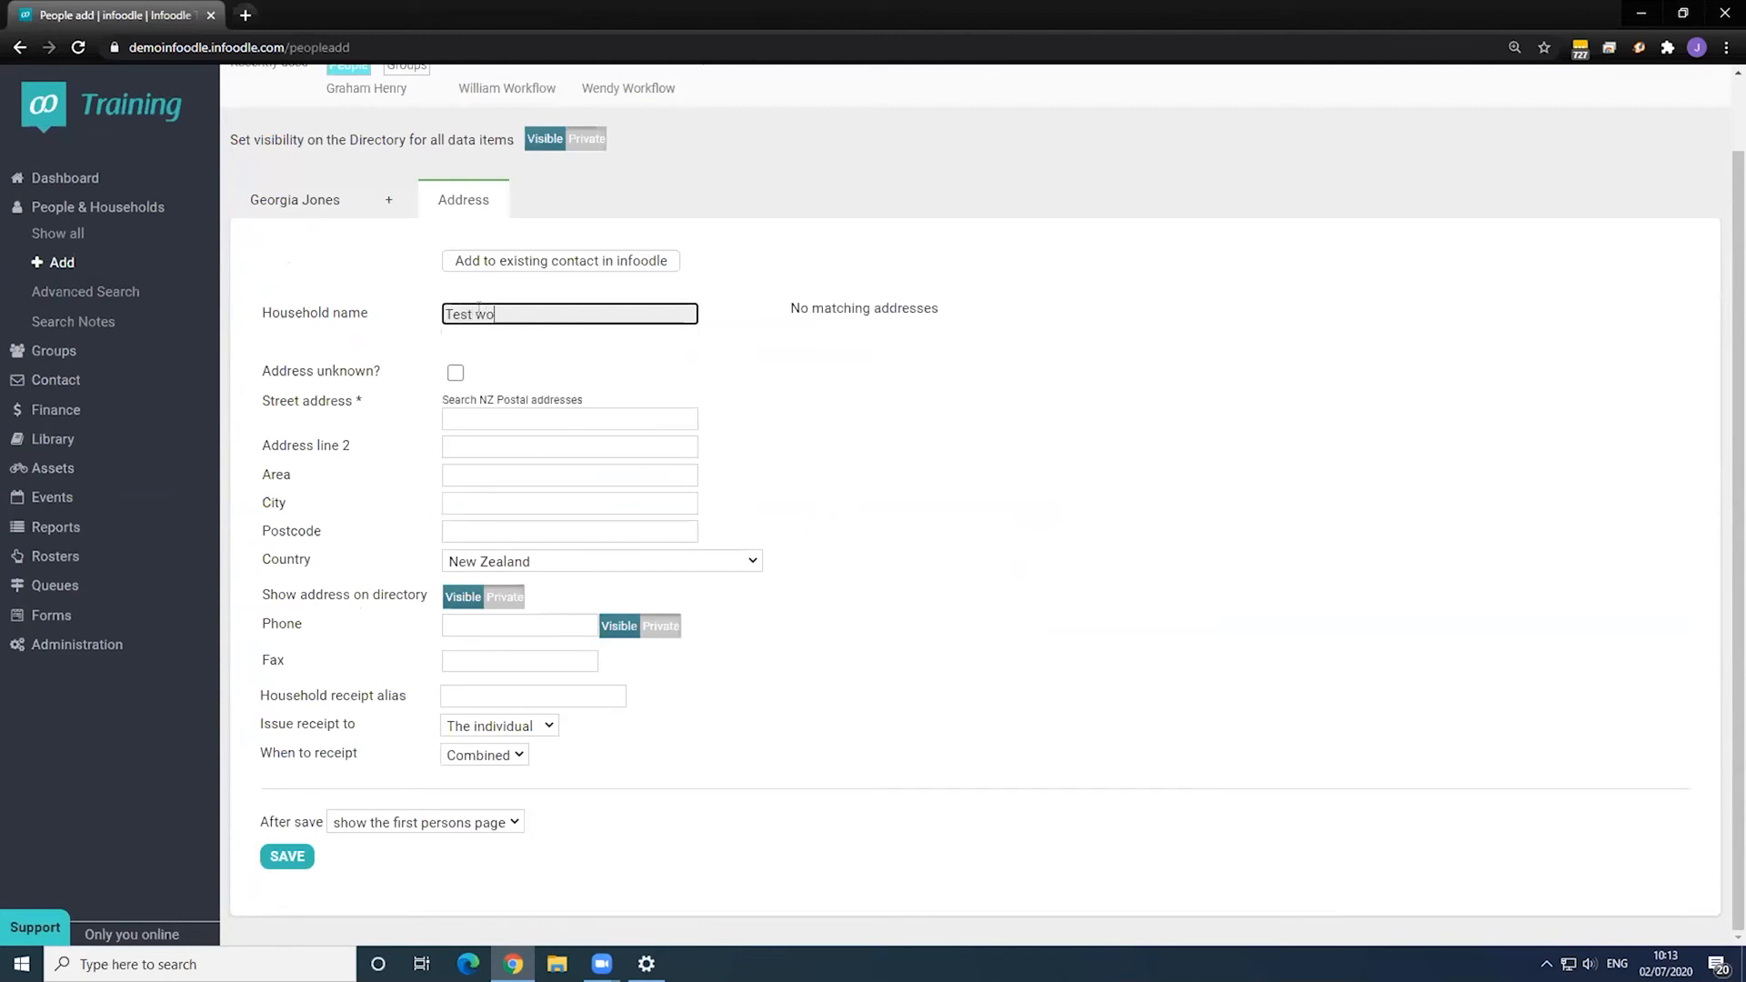
pyautogui.click(456, 373)
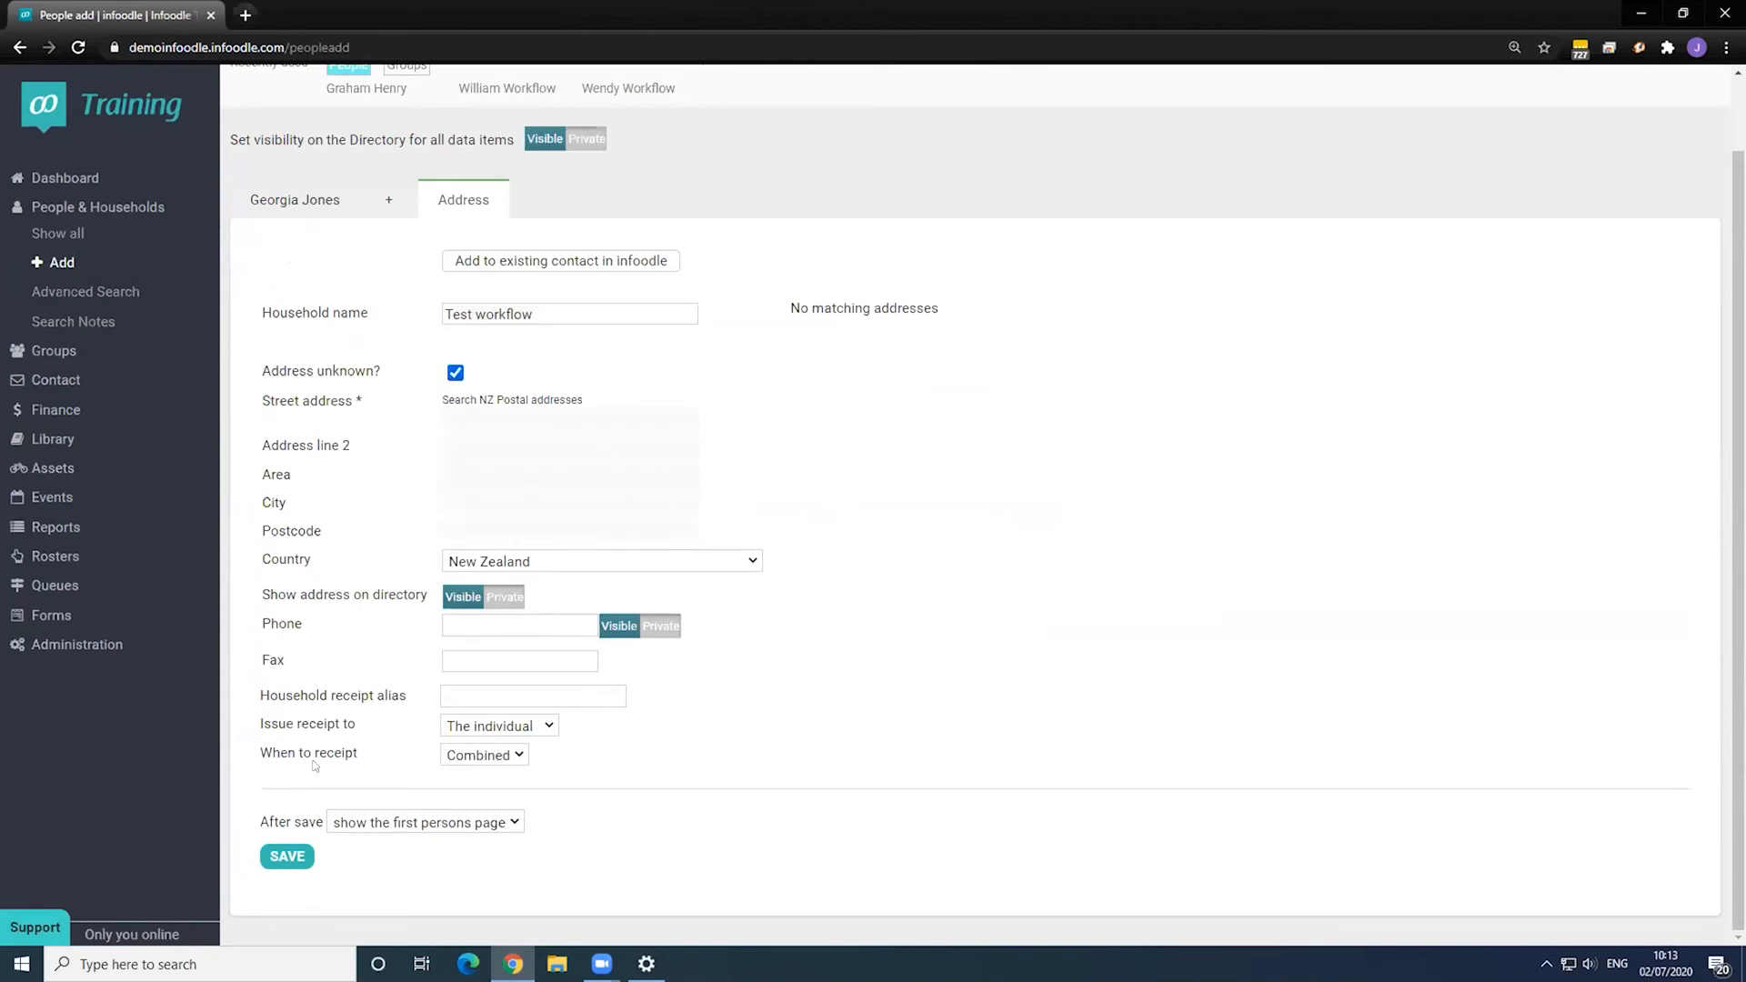
pyautogui.click(296, 855)
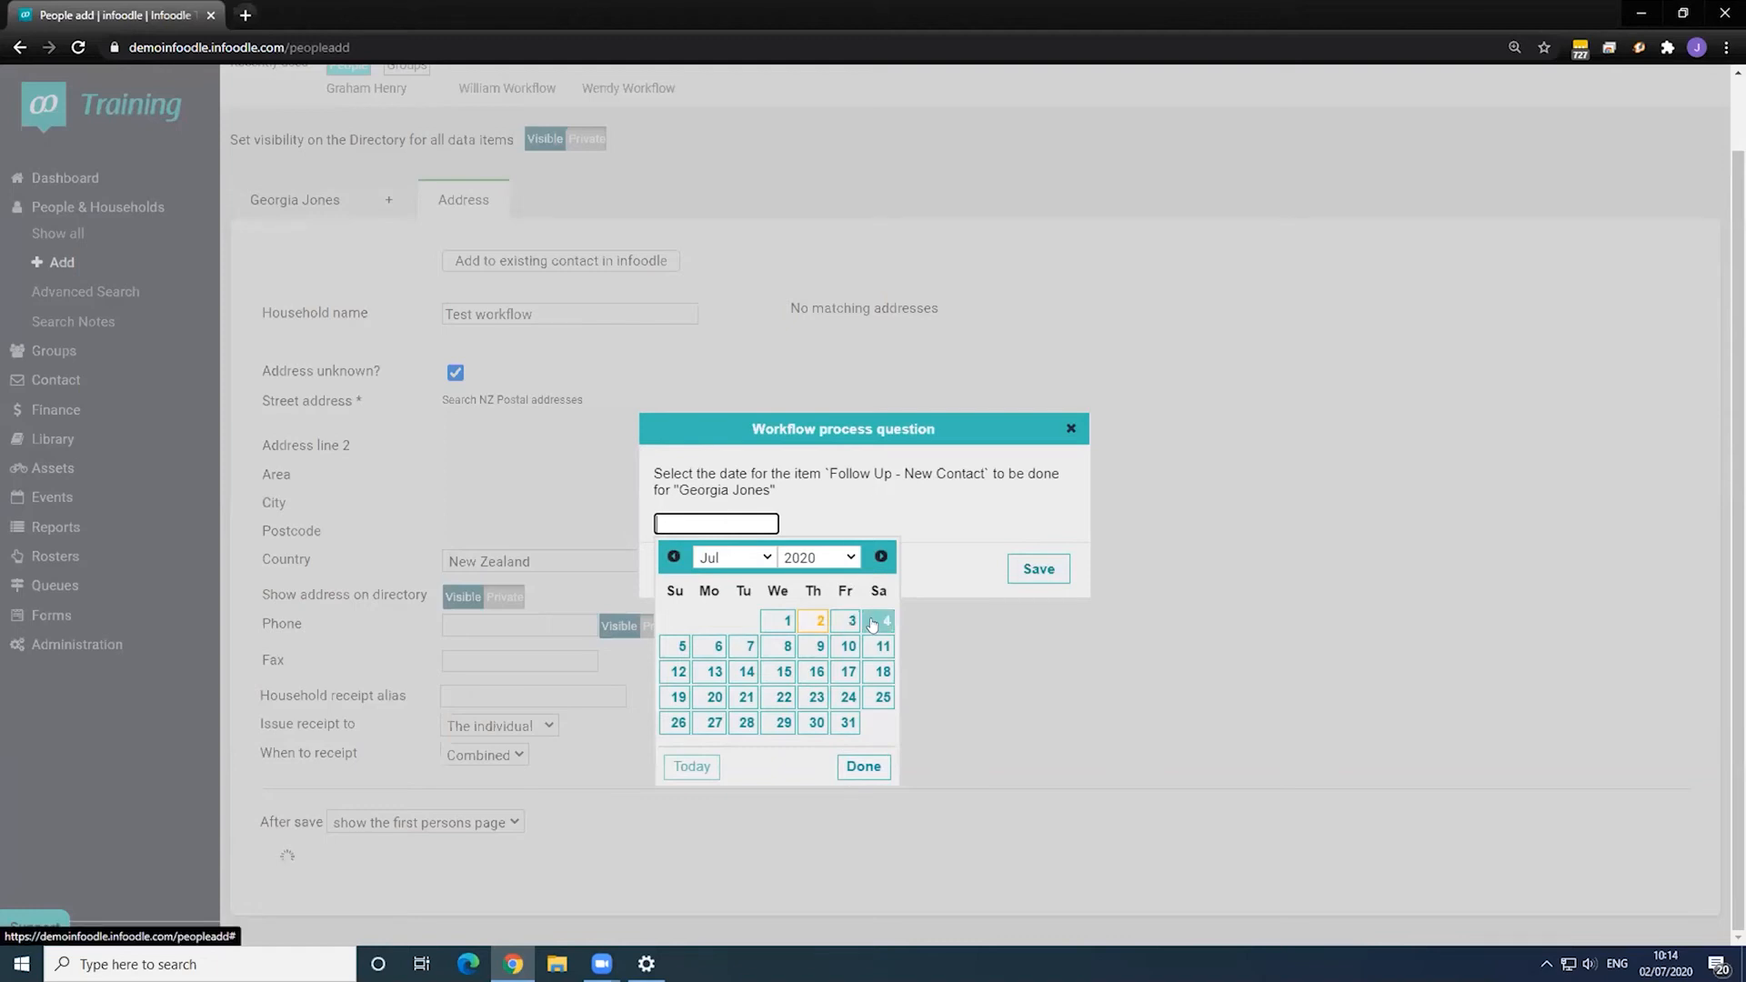
pyautogui.click(871, 622)
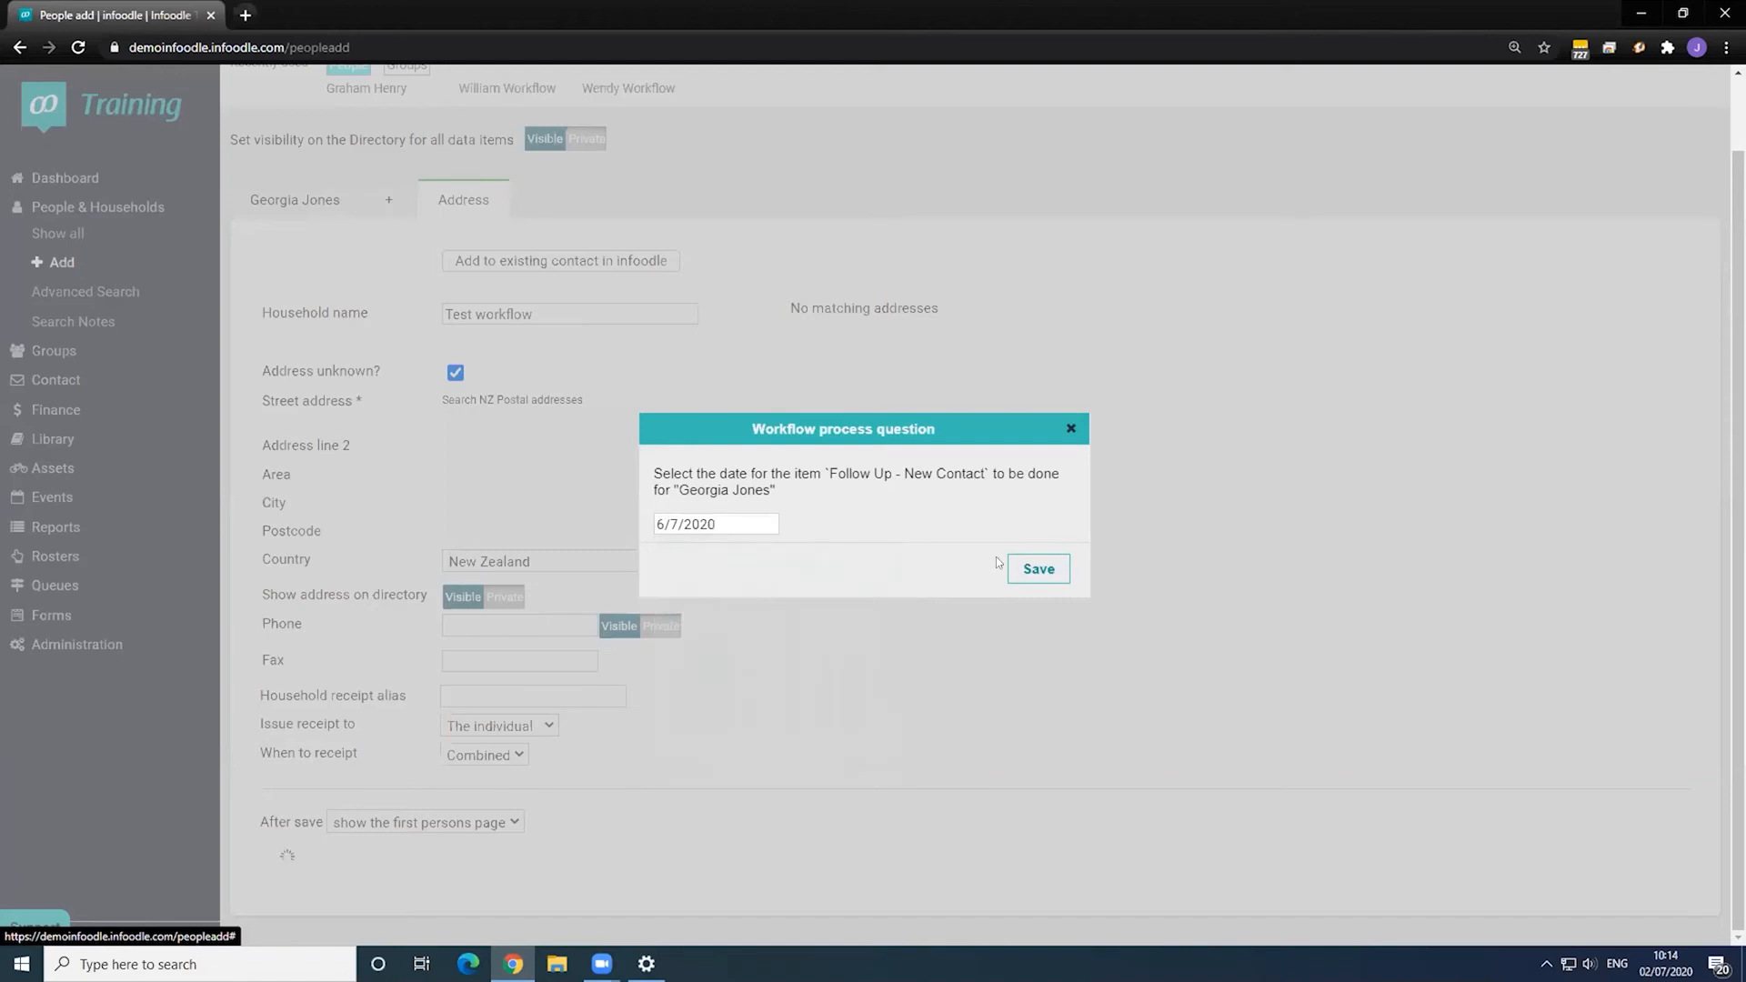
pyautogui.click(1039, 568)
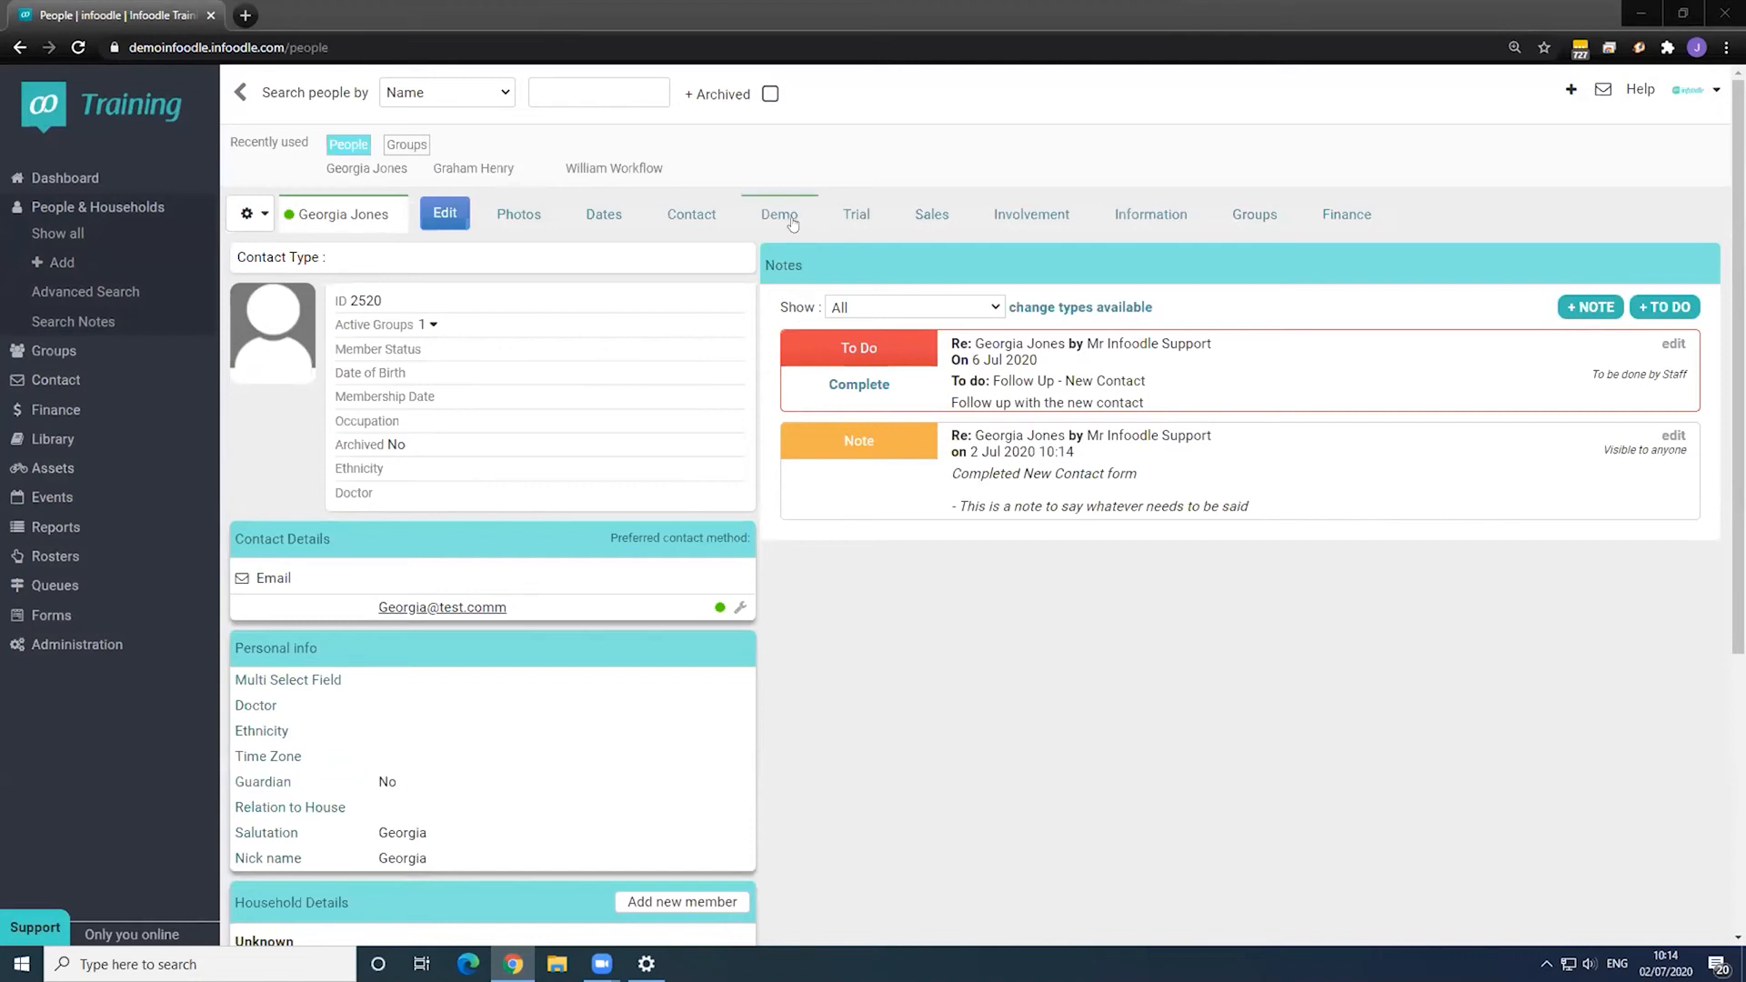
# - View the new contact's Contact and Demo tabs, highlighting the Awaiting Booking demo status
pyautogui.click(696, 213)
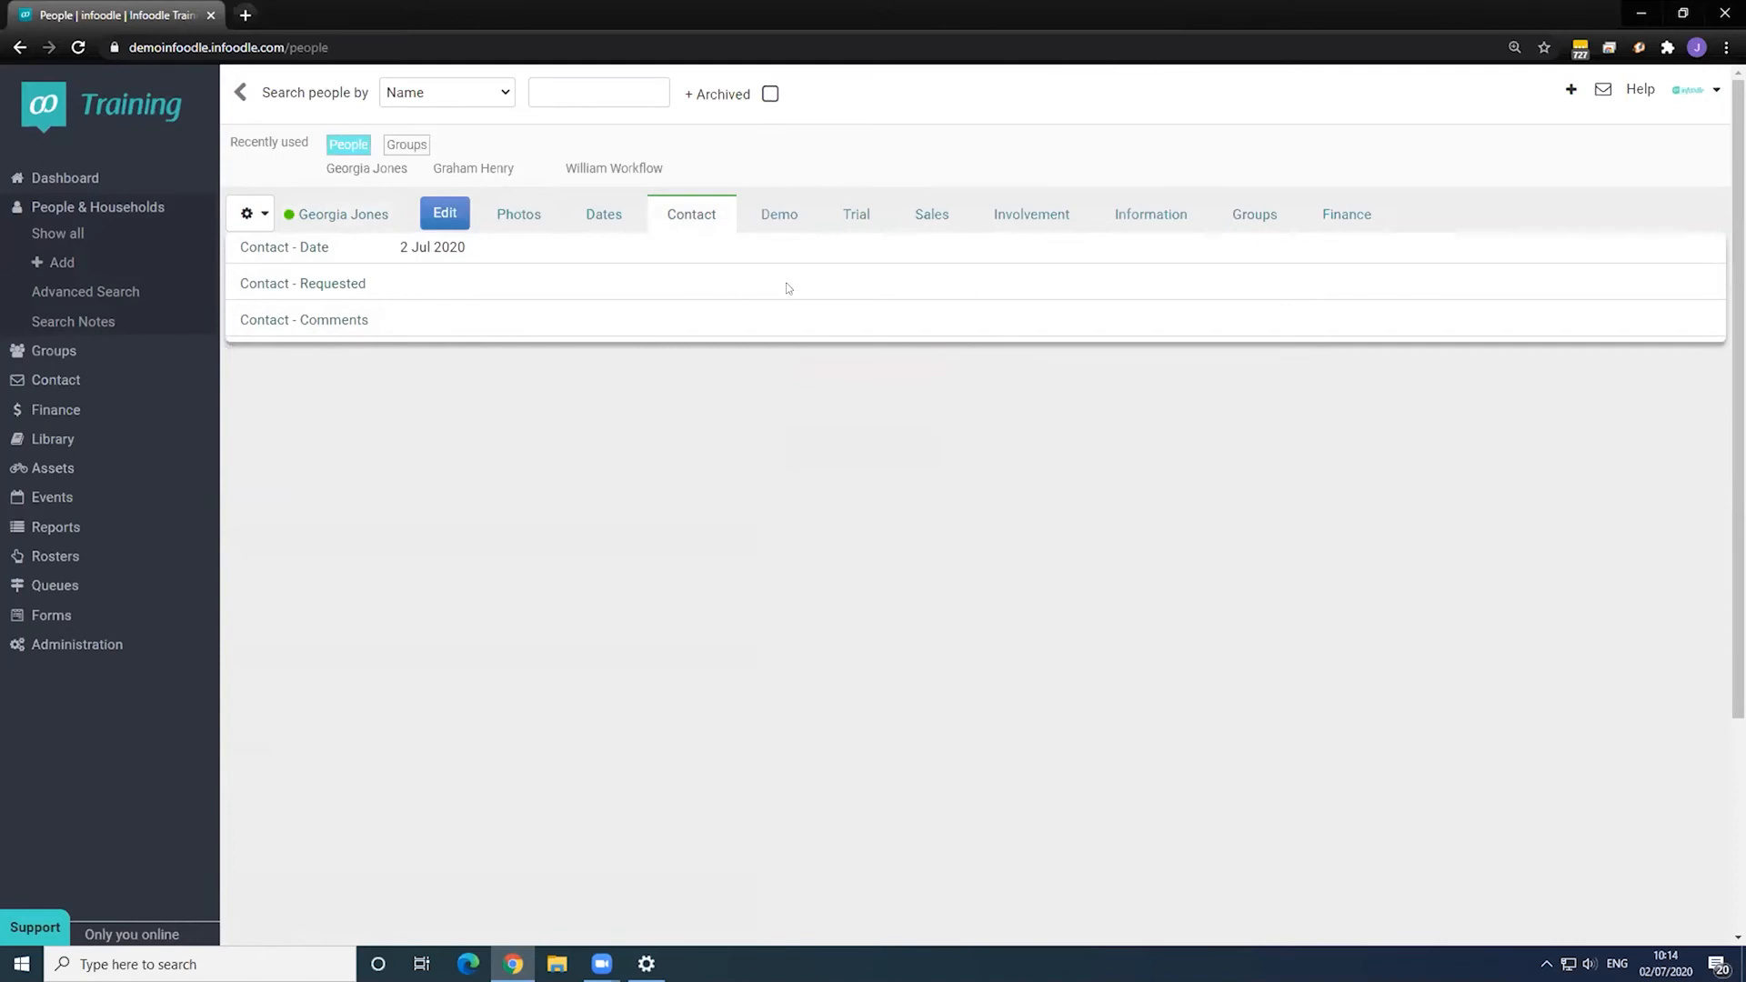
pyautogui.click(779, 217)
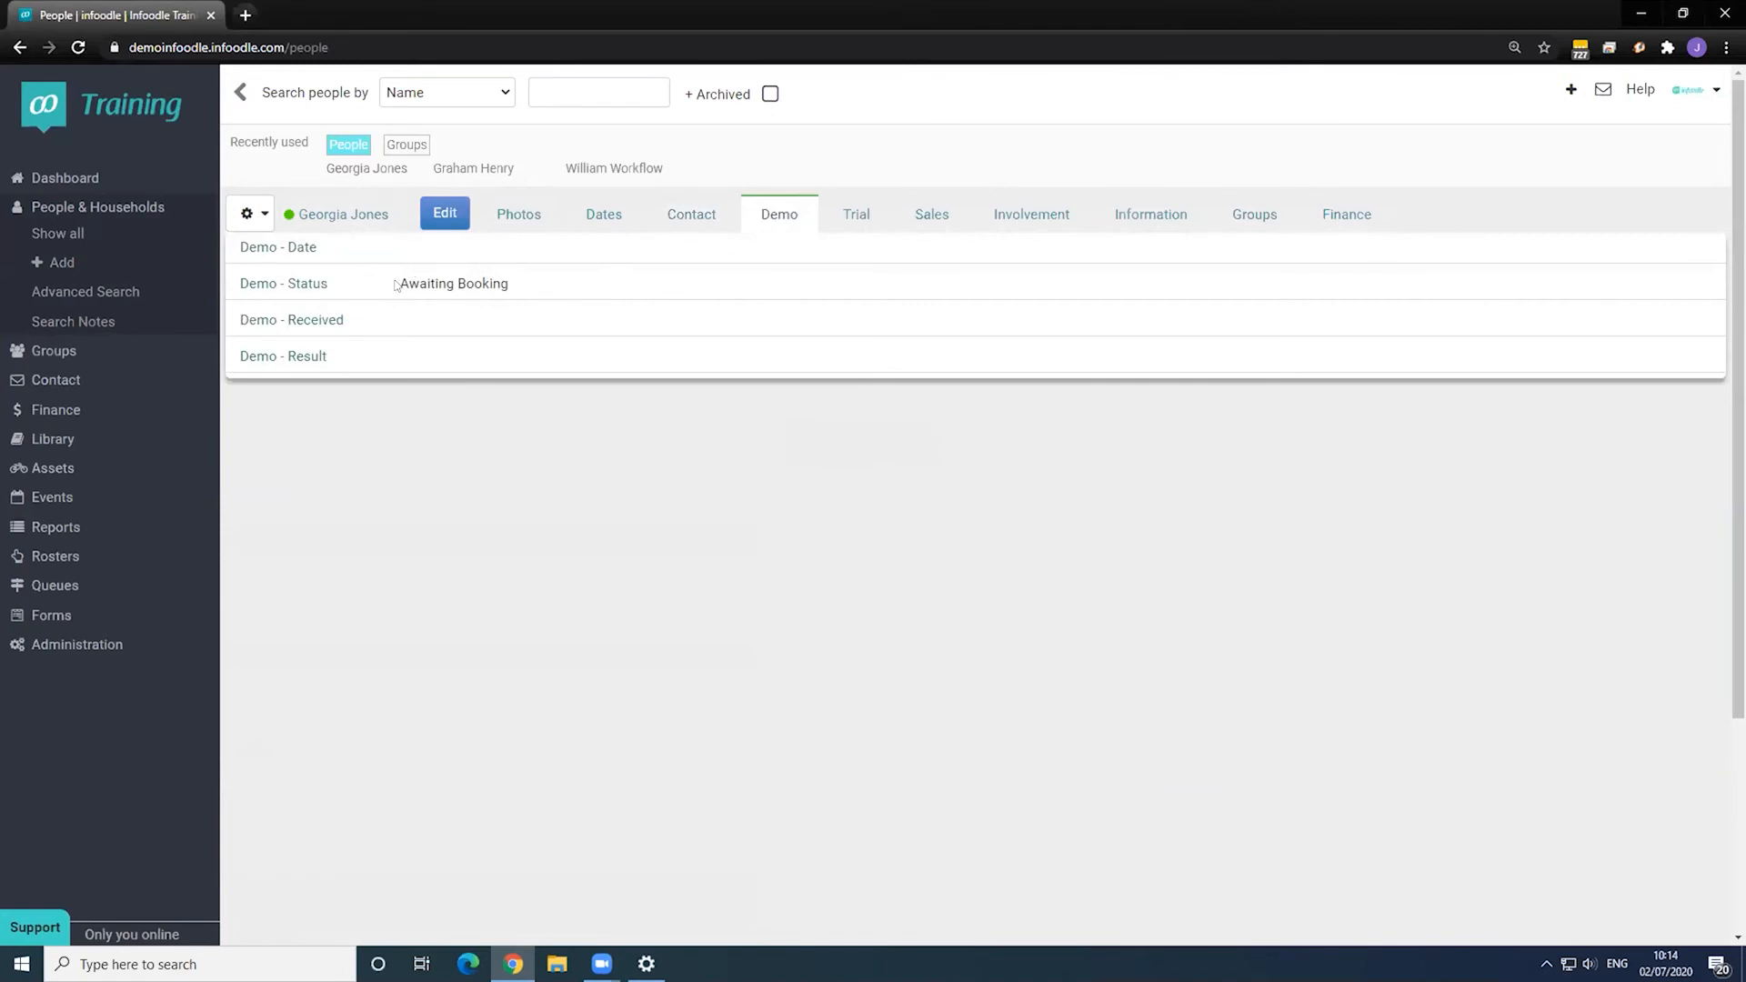
pyautogui.moveTo(397, 281); pyautogui.dragTo(585, 284)
pyautogui.click(584, 285)
# - Review the 2. Demo workflow under Administration > Workflow, cancel without saving, and reopen the contact
pyautogui.click(106, 647)
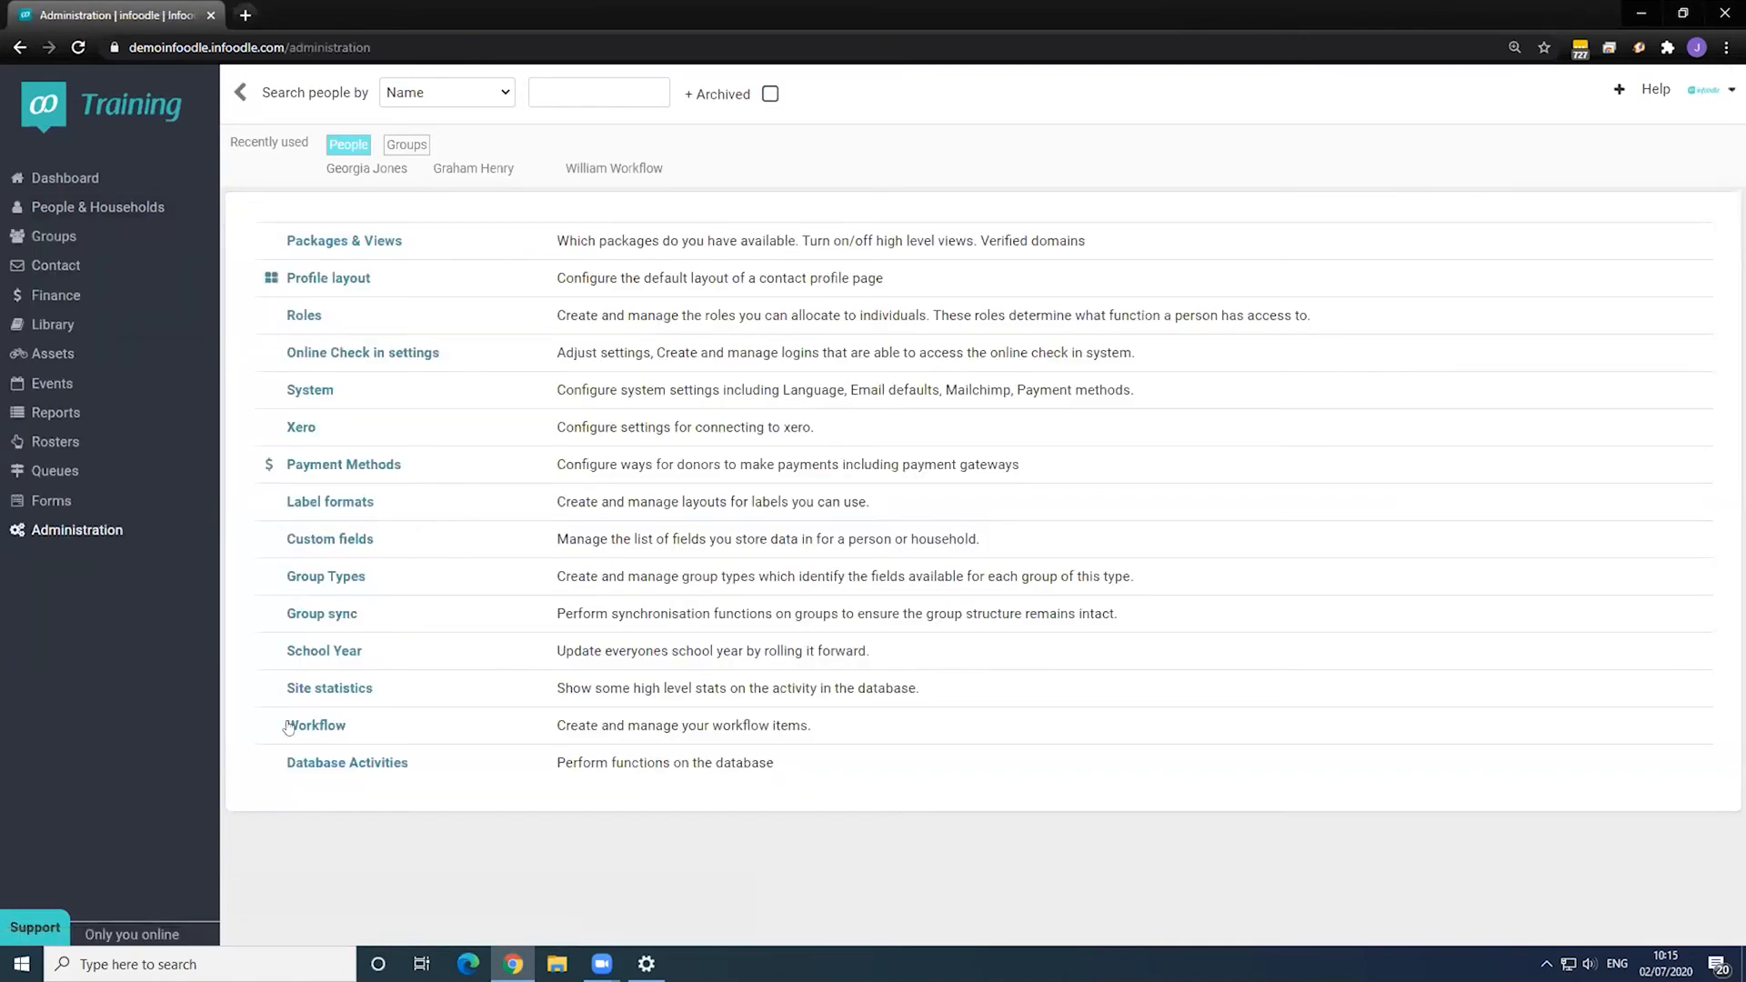
pyautogui.click(316, 725)
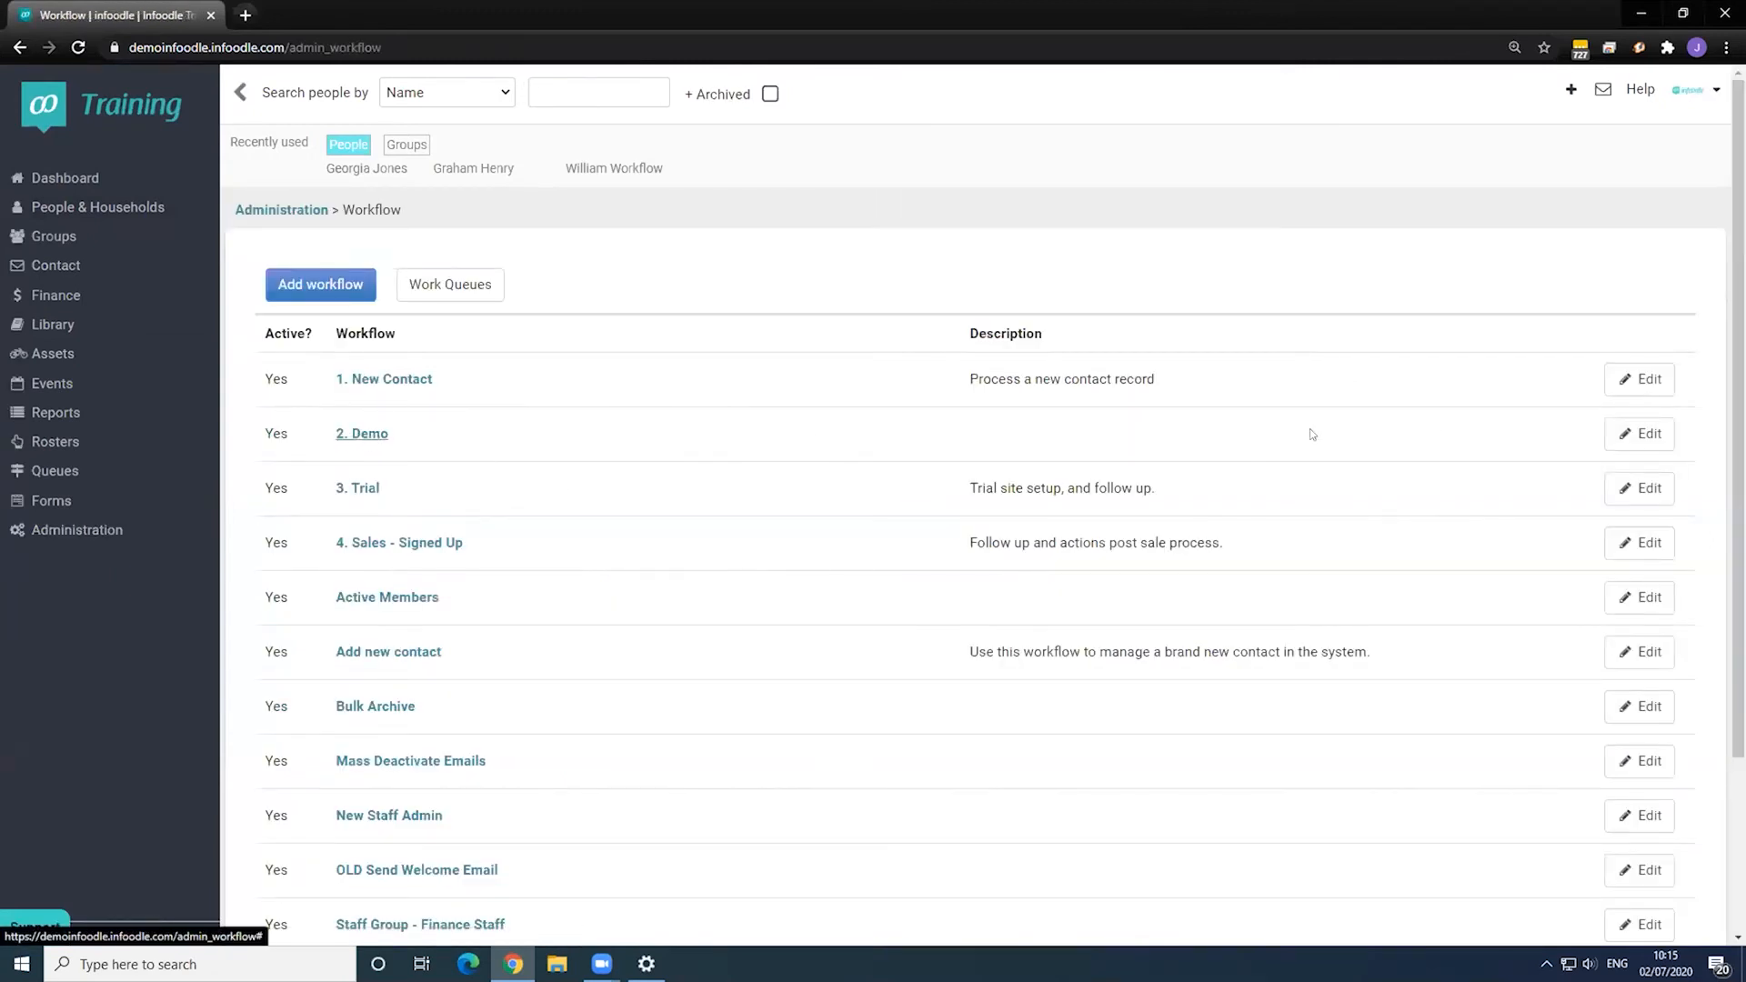
pyautogui.click(1625, 434)
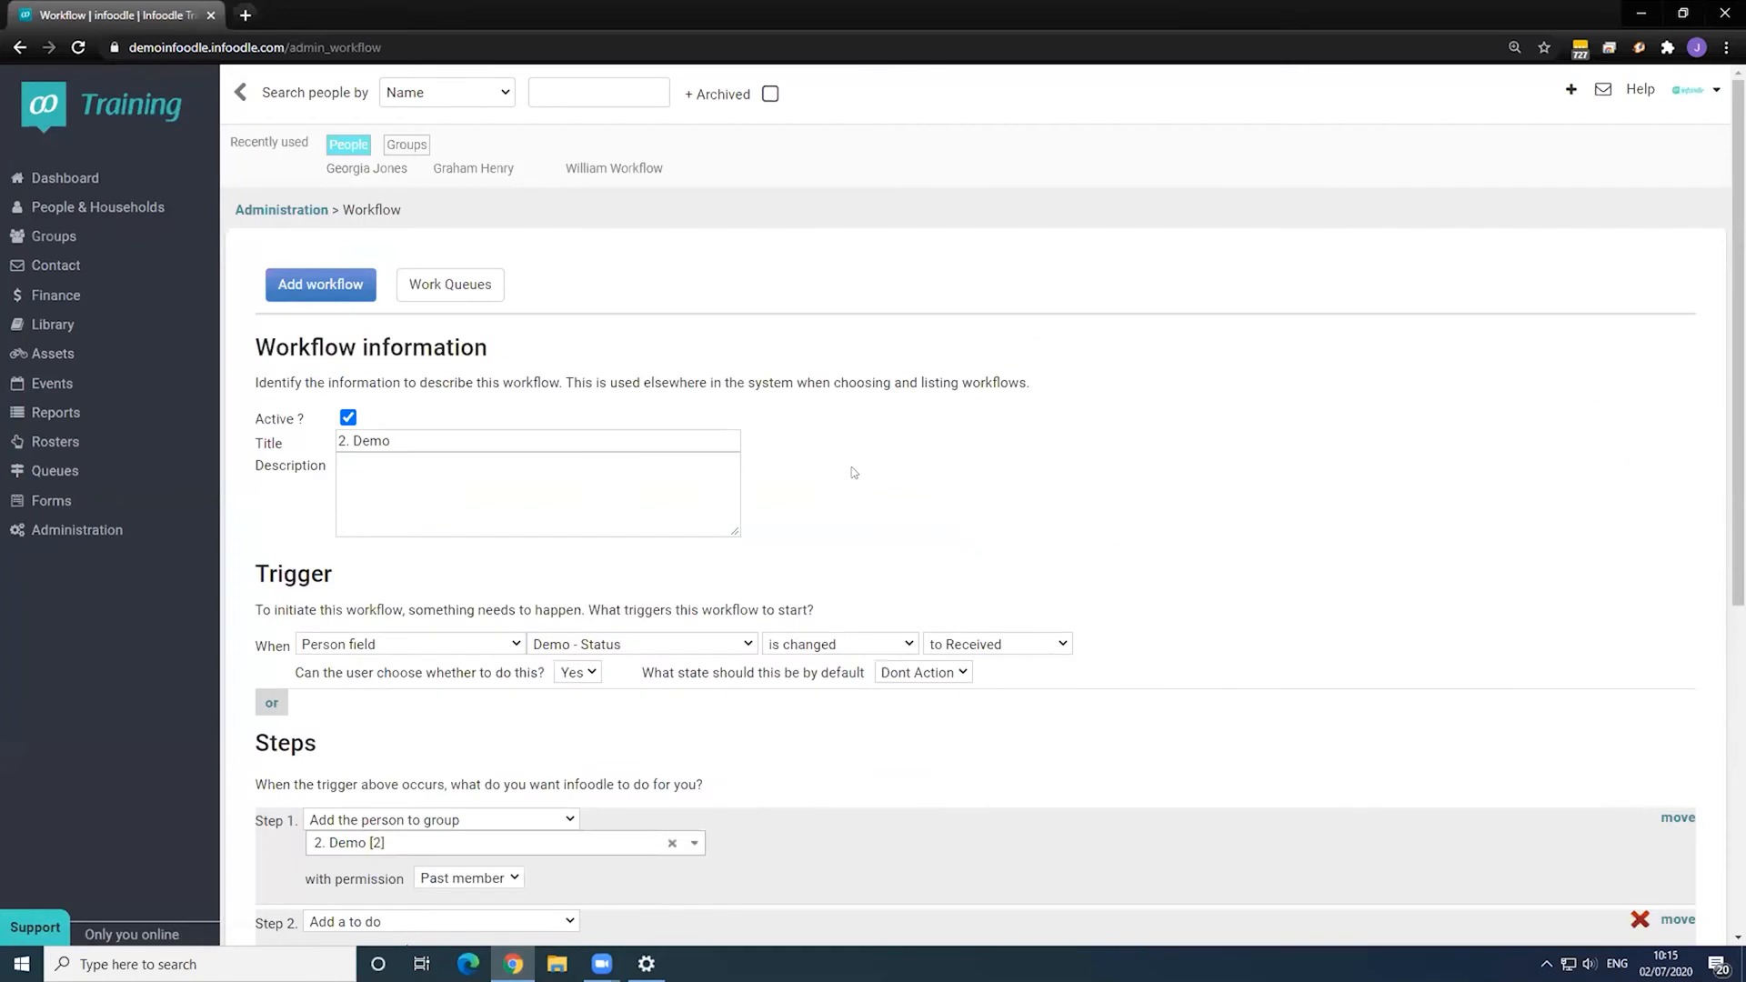
pyautogui.scroll(-1, 855, 472)
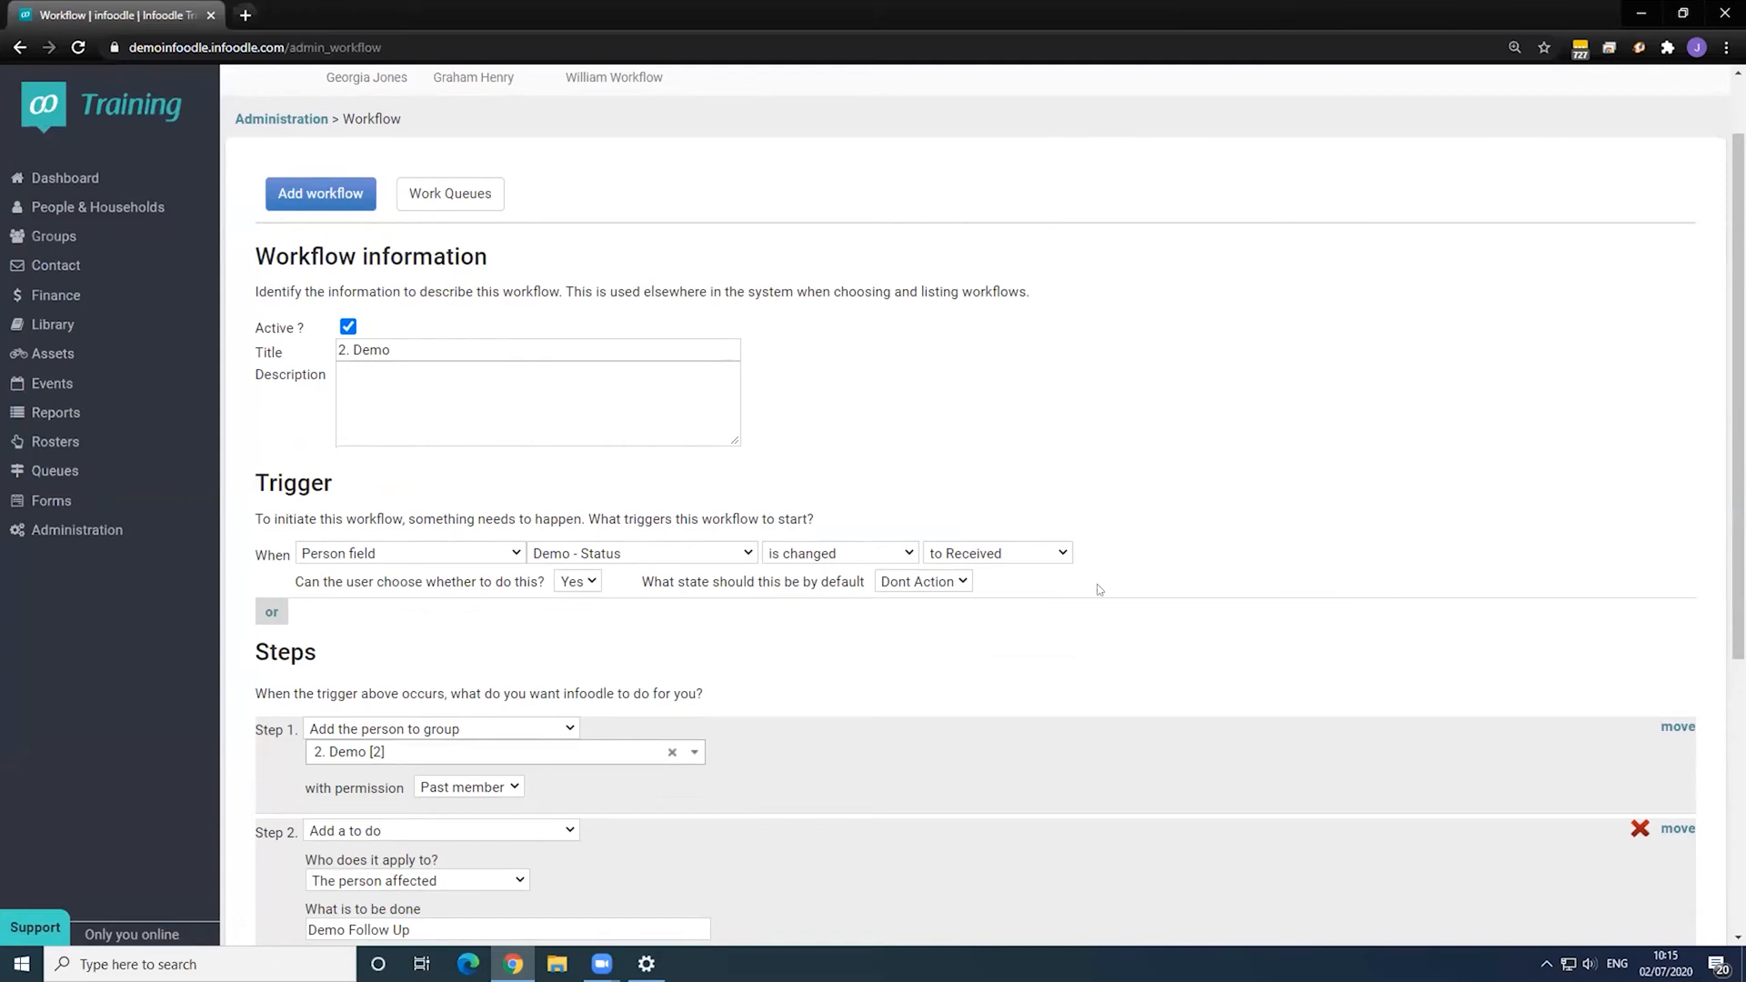
pyautogui.scroll(-3, 818, 565)
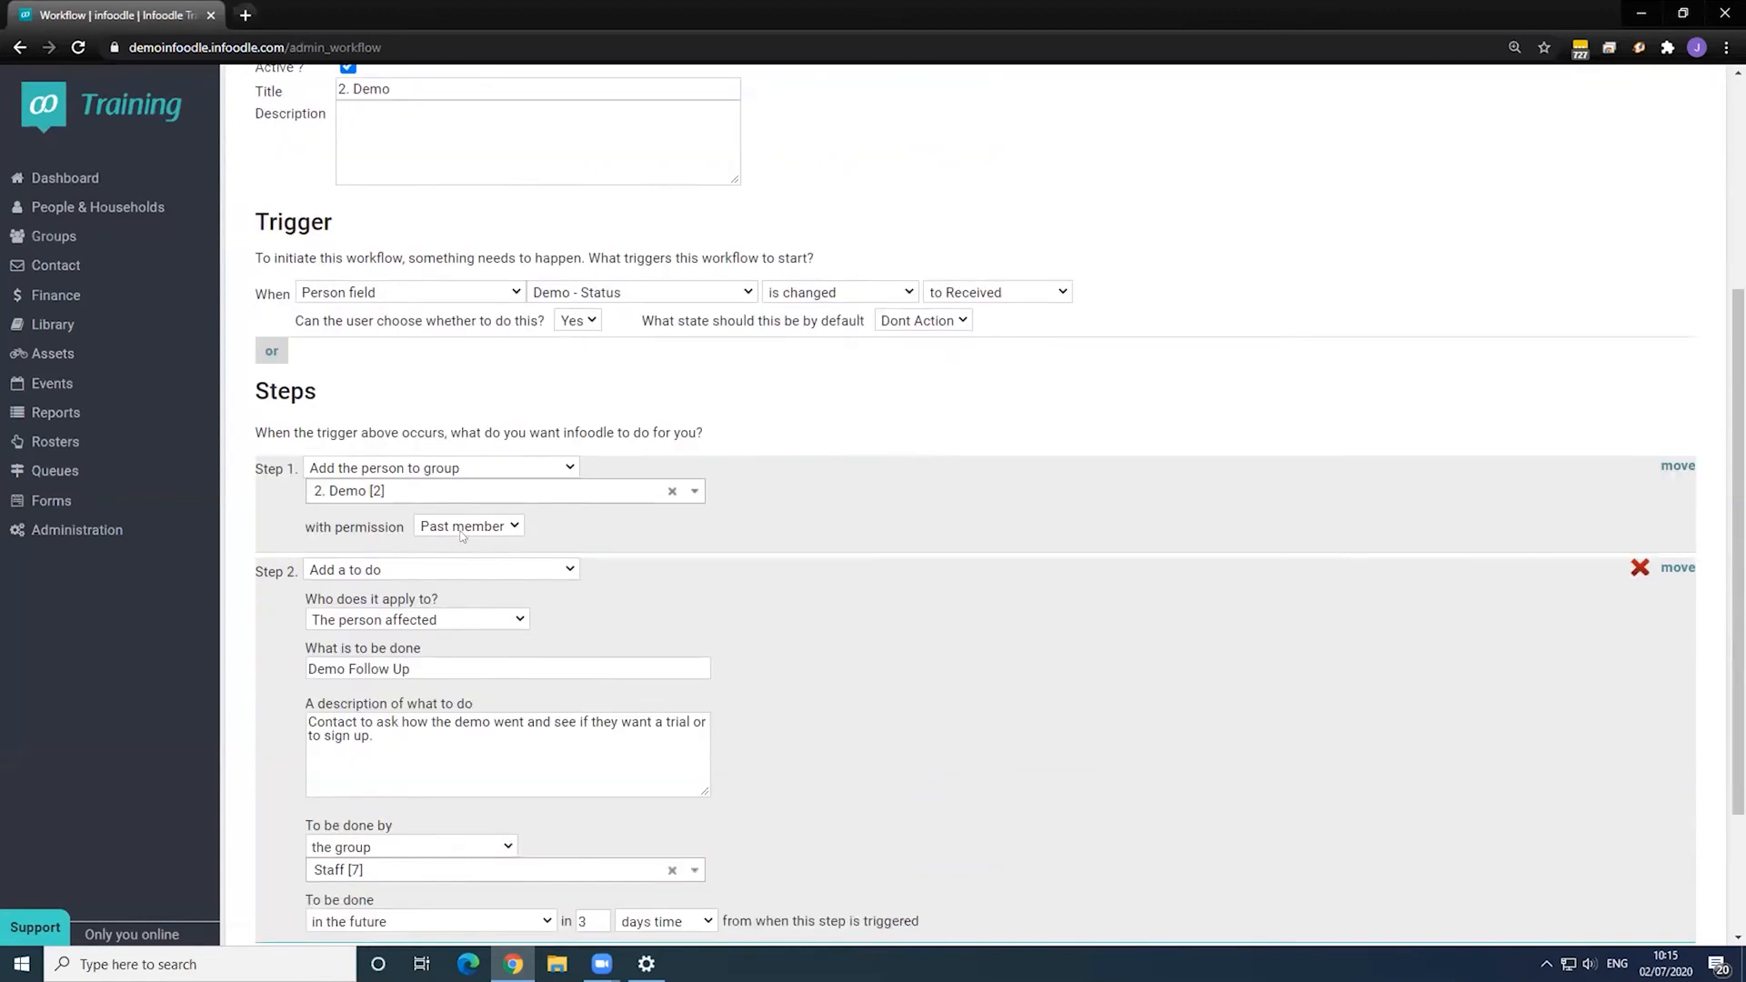
pyautogui.scroll(-1, 462, 534)
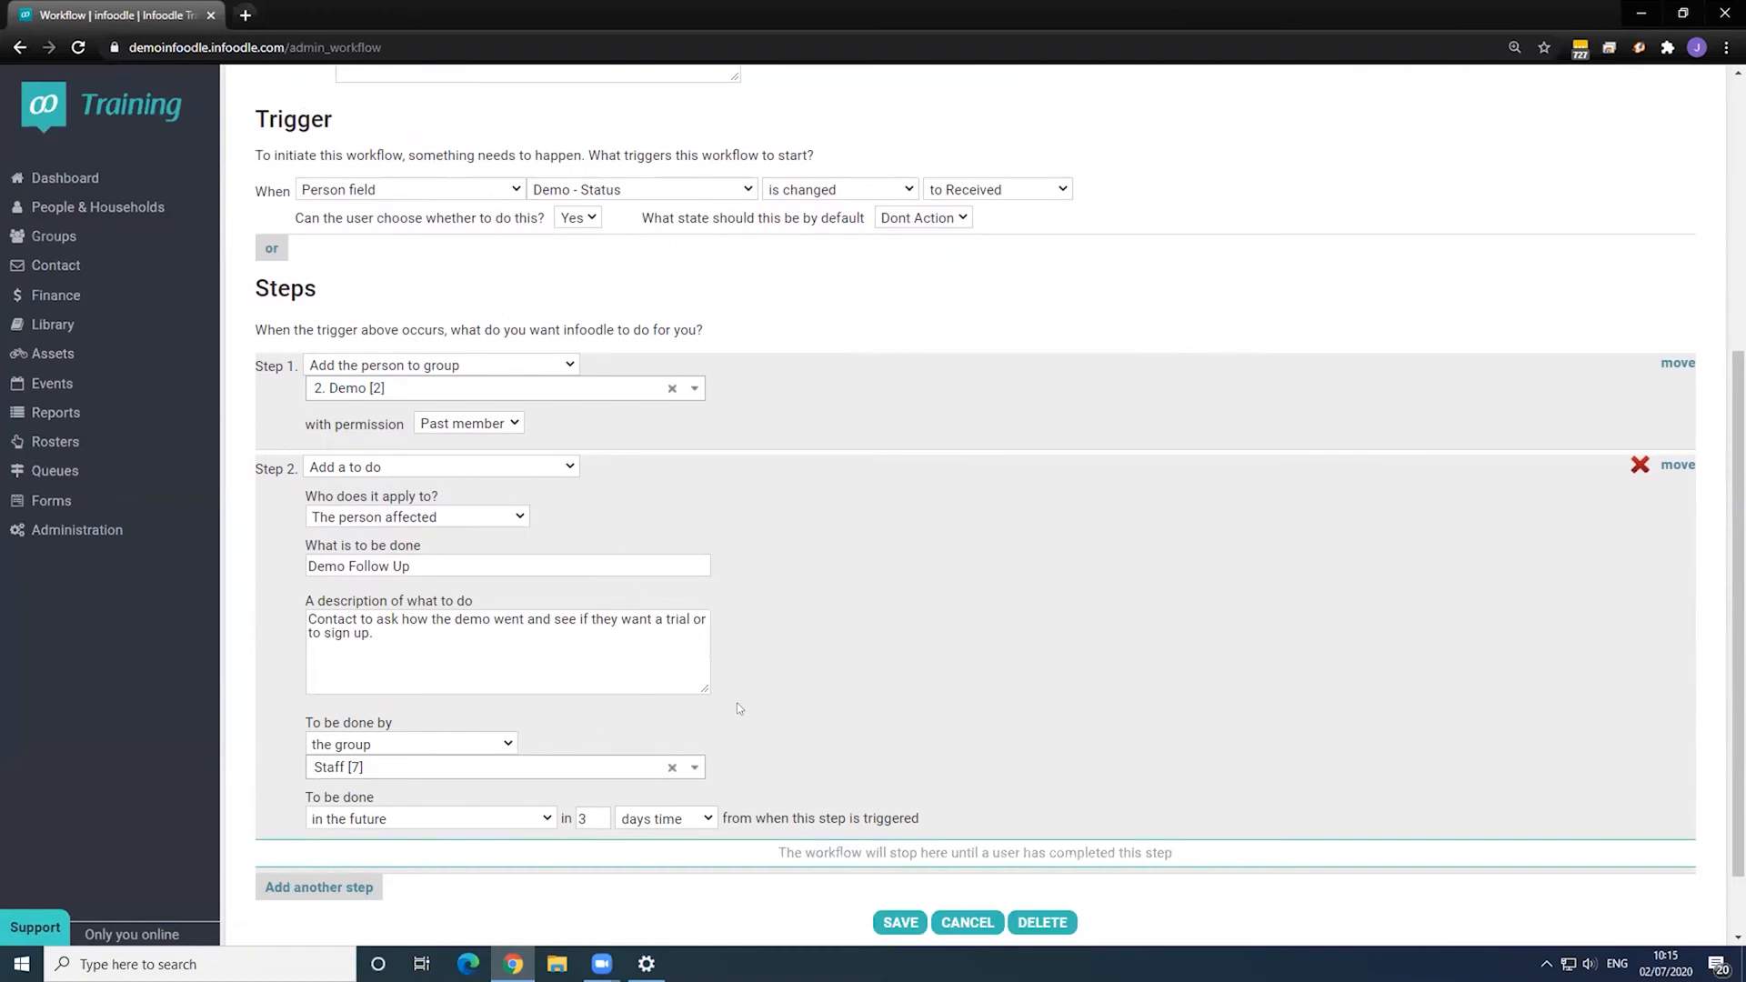
pyautogui.click(957, 924)
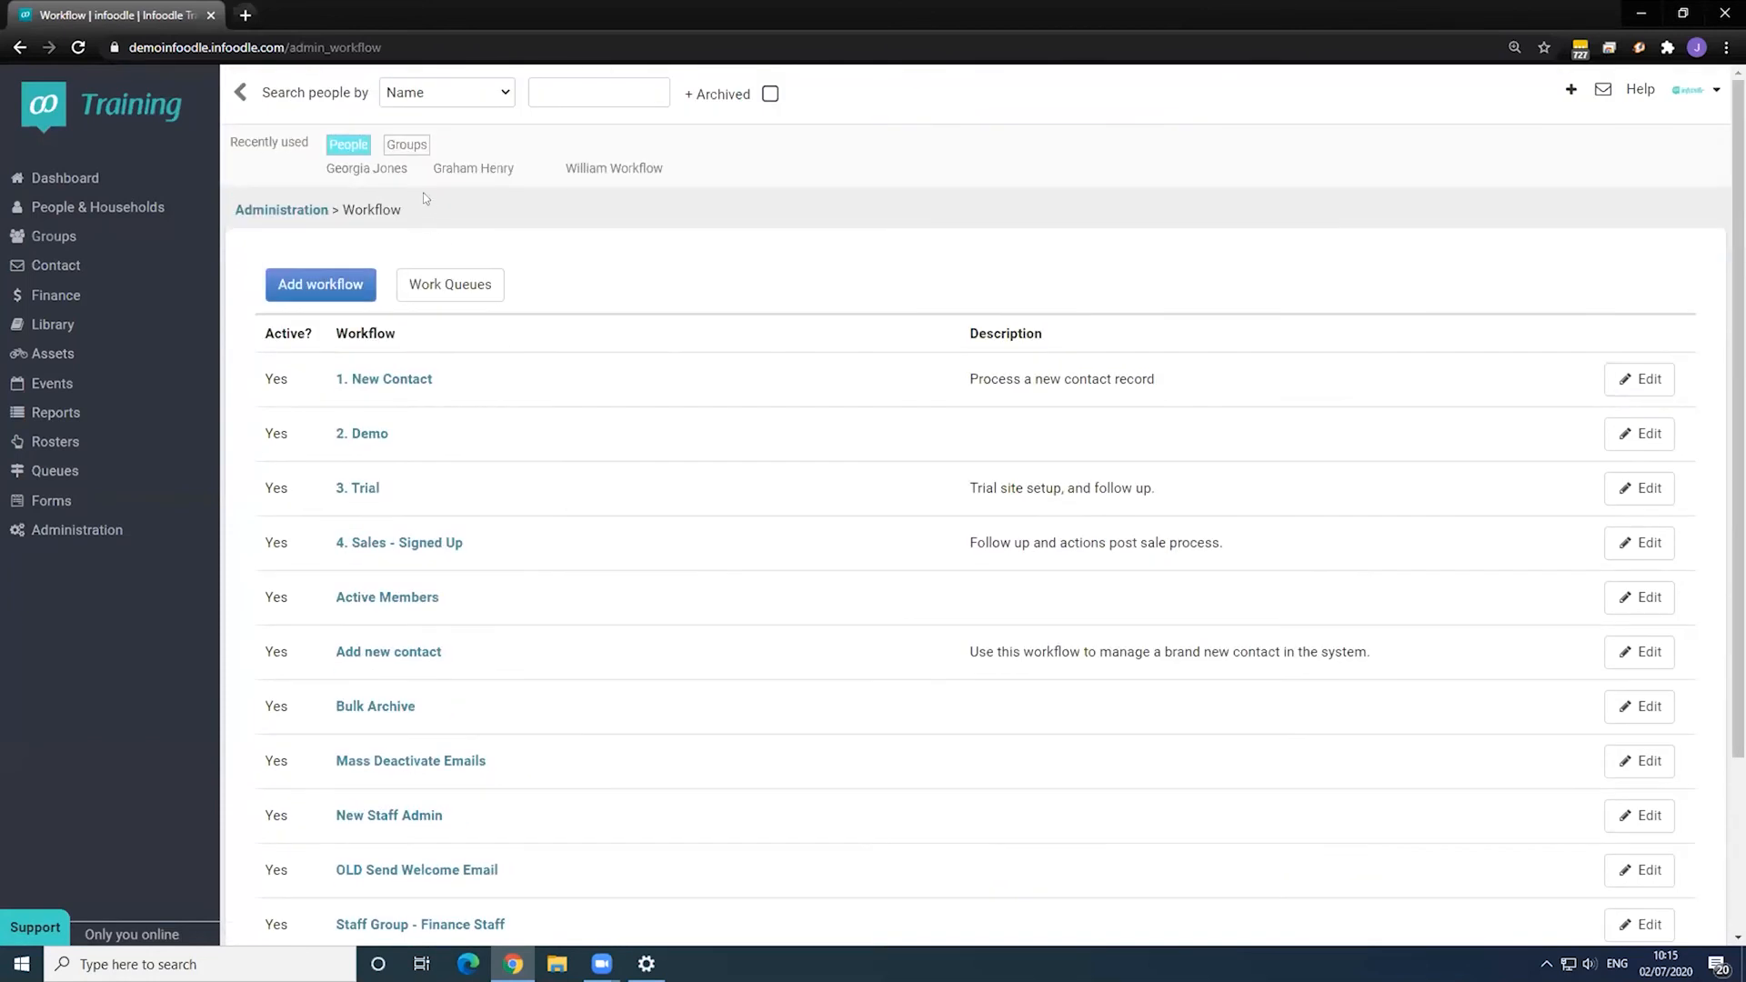
pyautogui.click(384, 171)
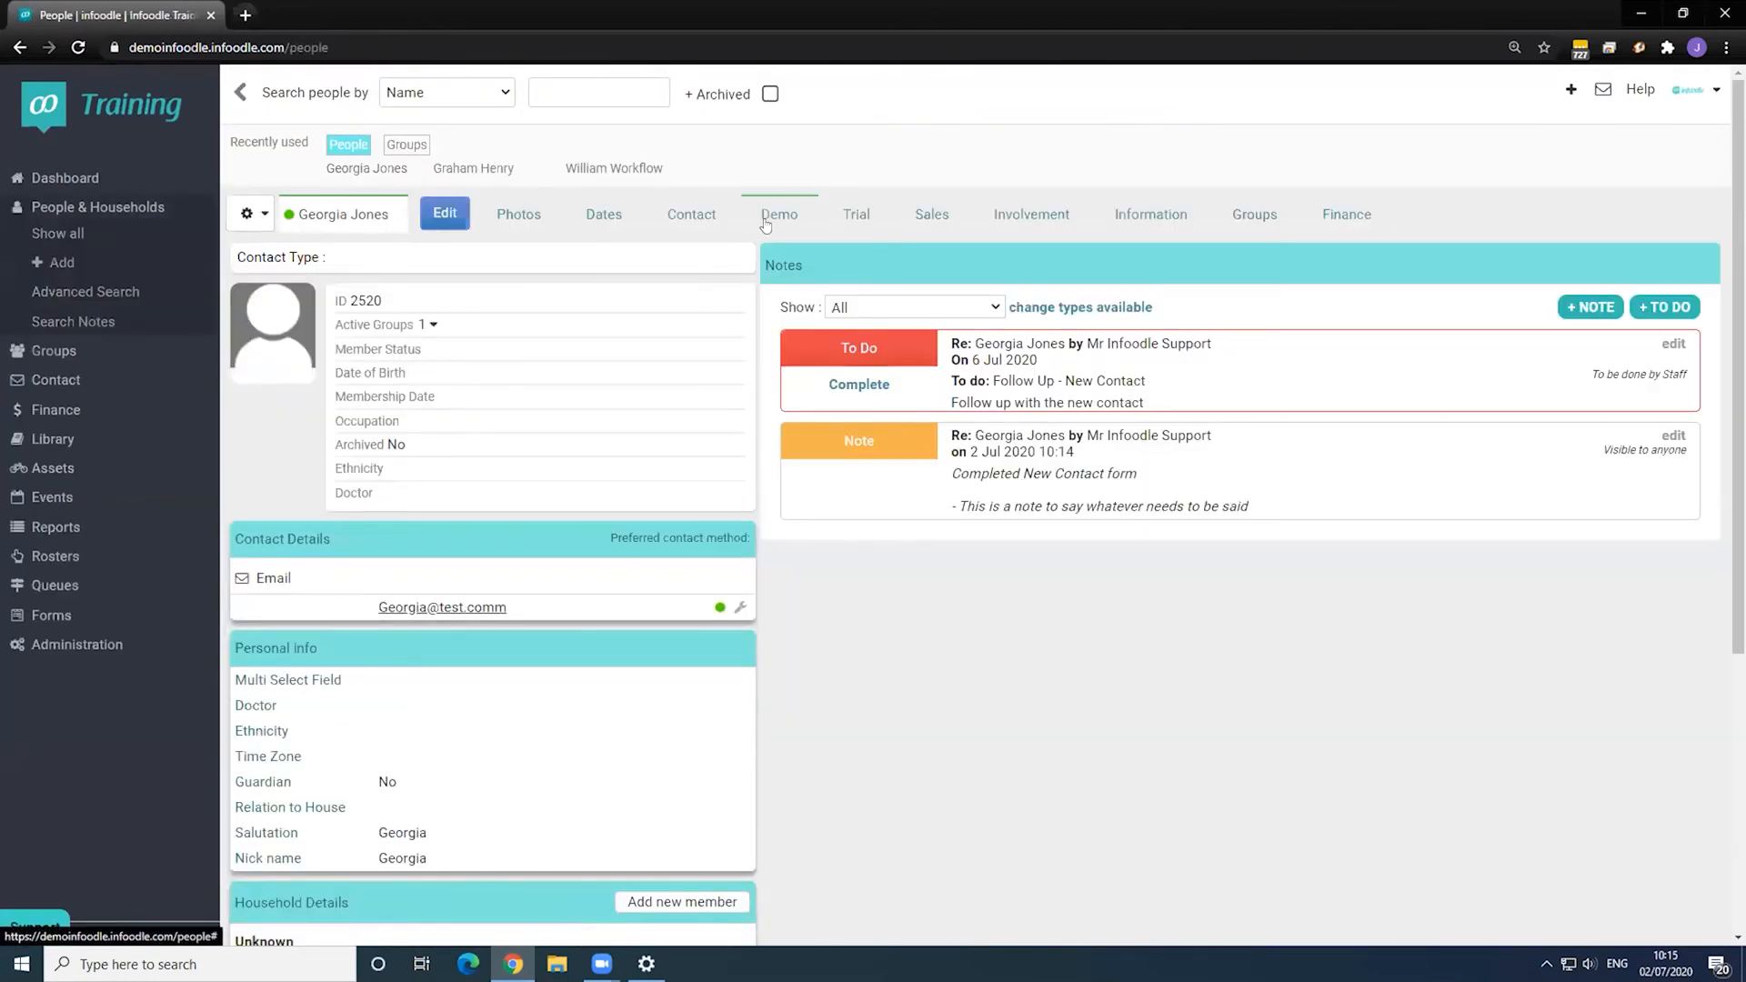
# - Set the contact's demo Date to 2/7/2020, Status to Received and Received date to 2/7/2020
pyautogui.click(765, 226)
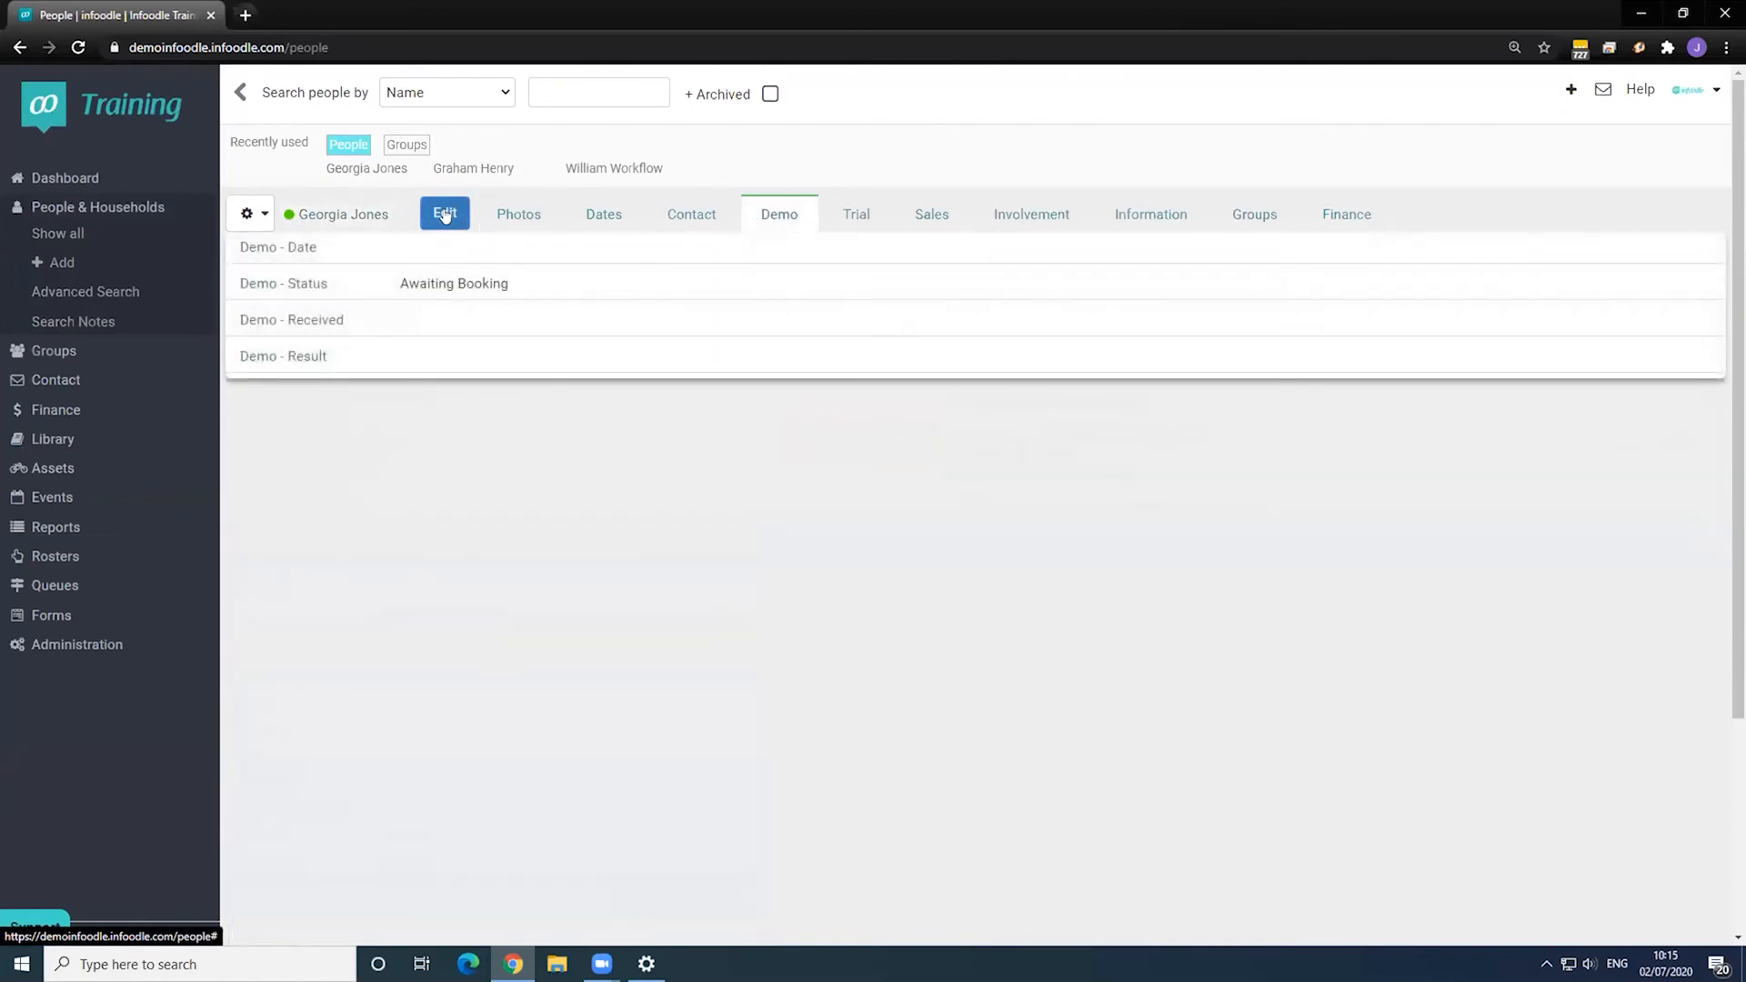
pyautogui.click(431, 243)
pyautogui.click(435, 252)
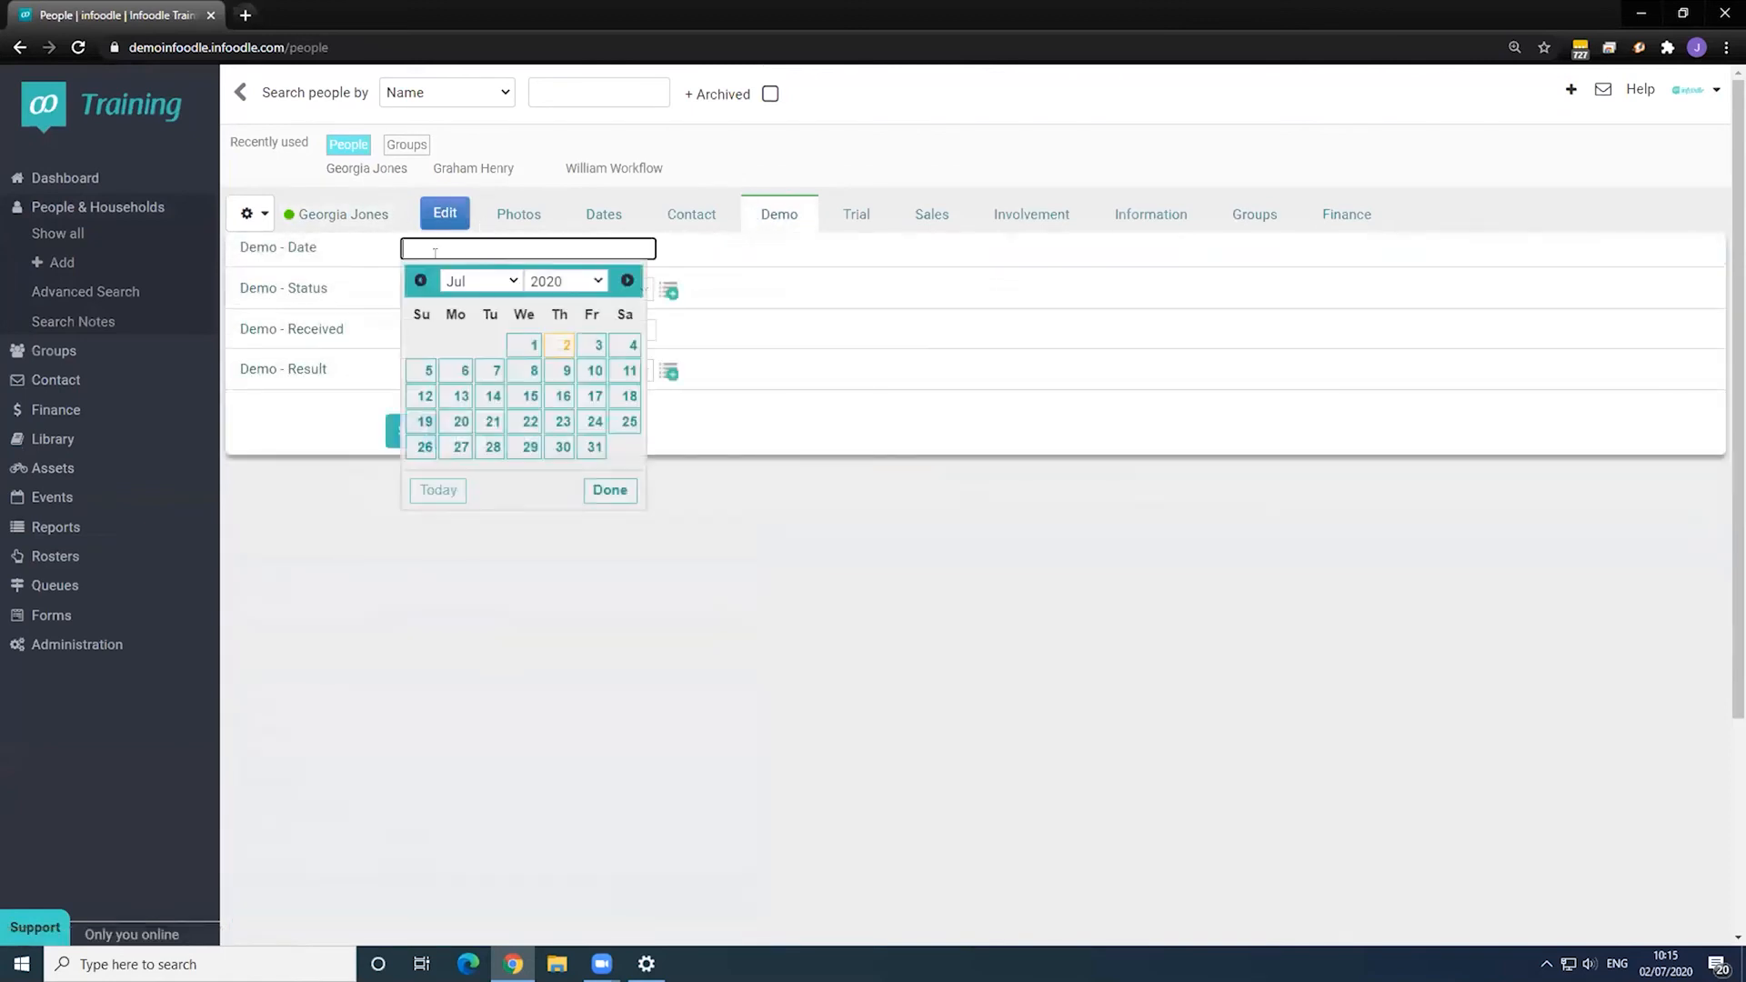
pyautogui.click(561, 345)
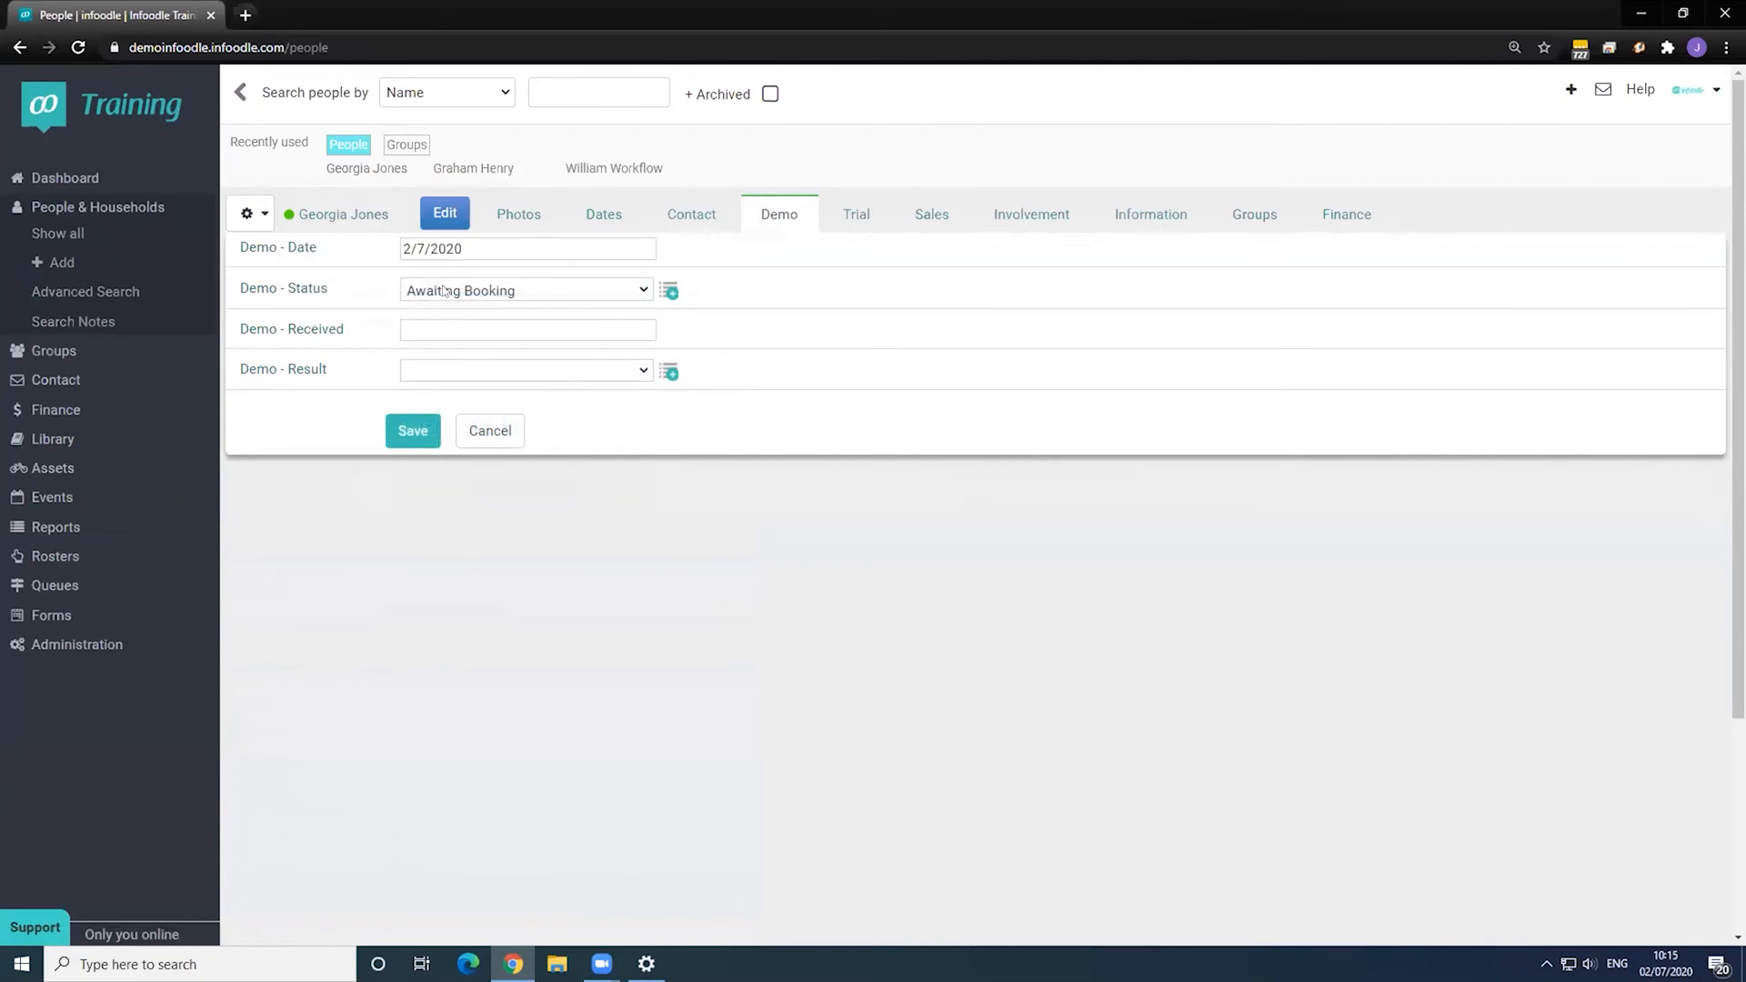
pyautogui.click(454, 291)
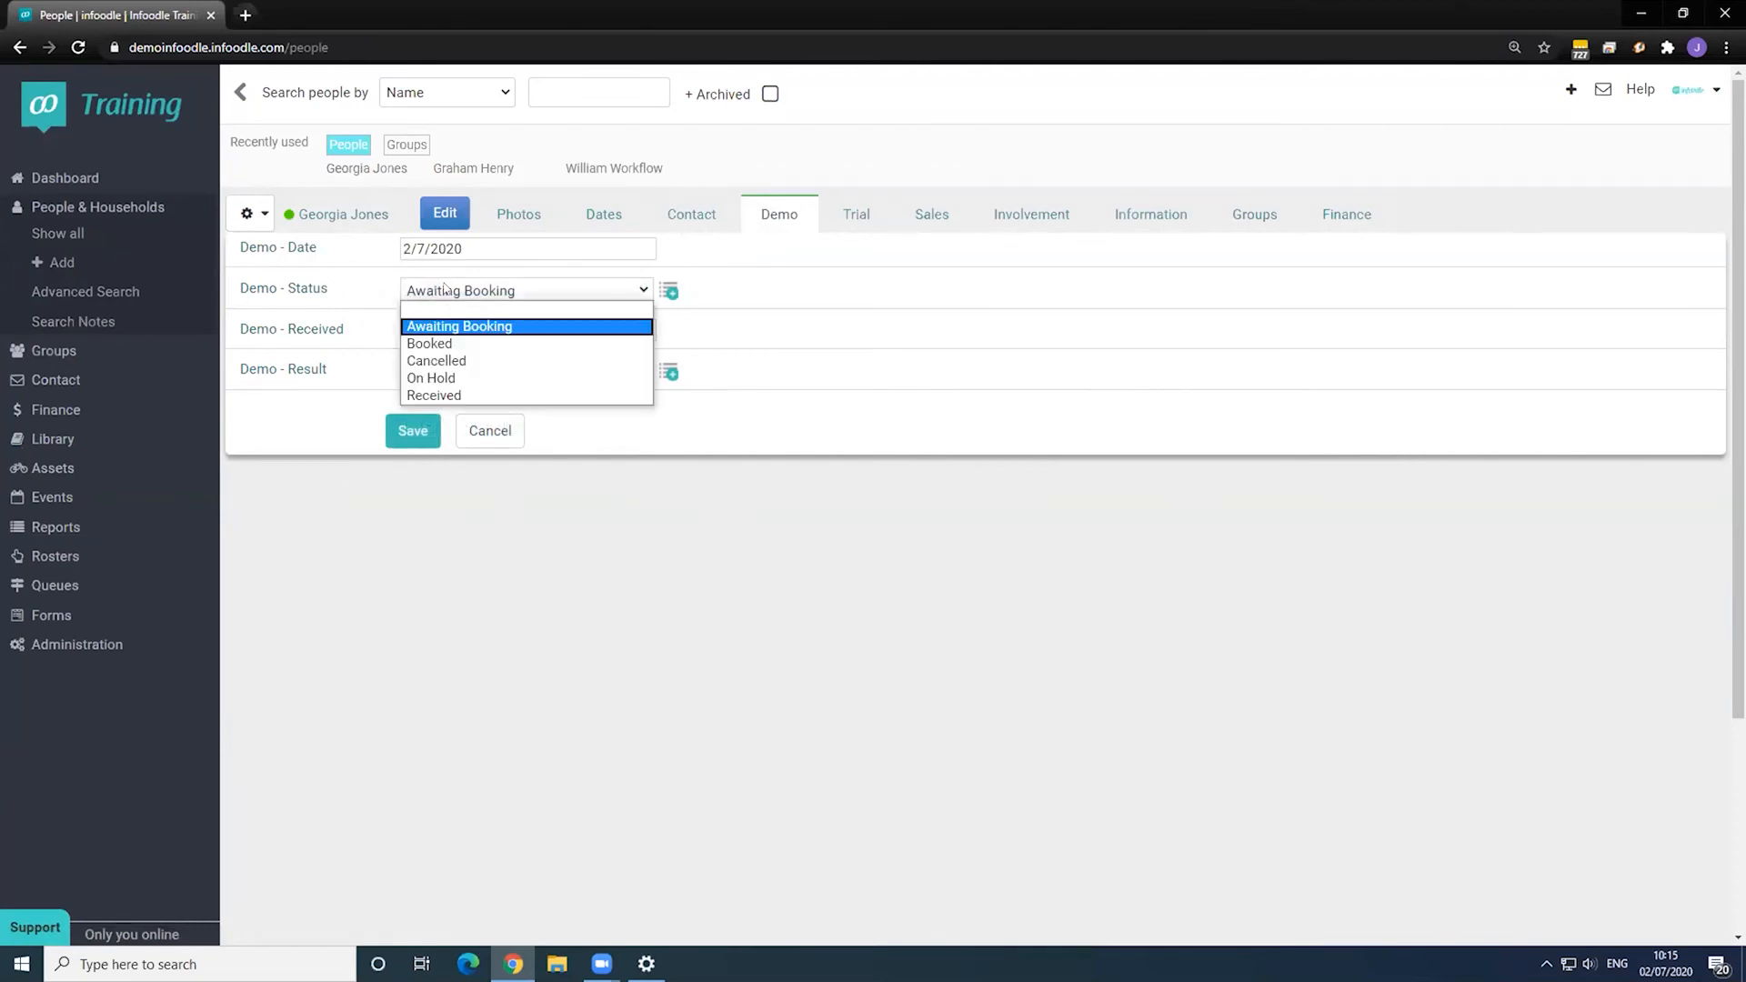
pyautogui.click(470, 395)
pyautogui.click(411, 329)
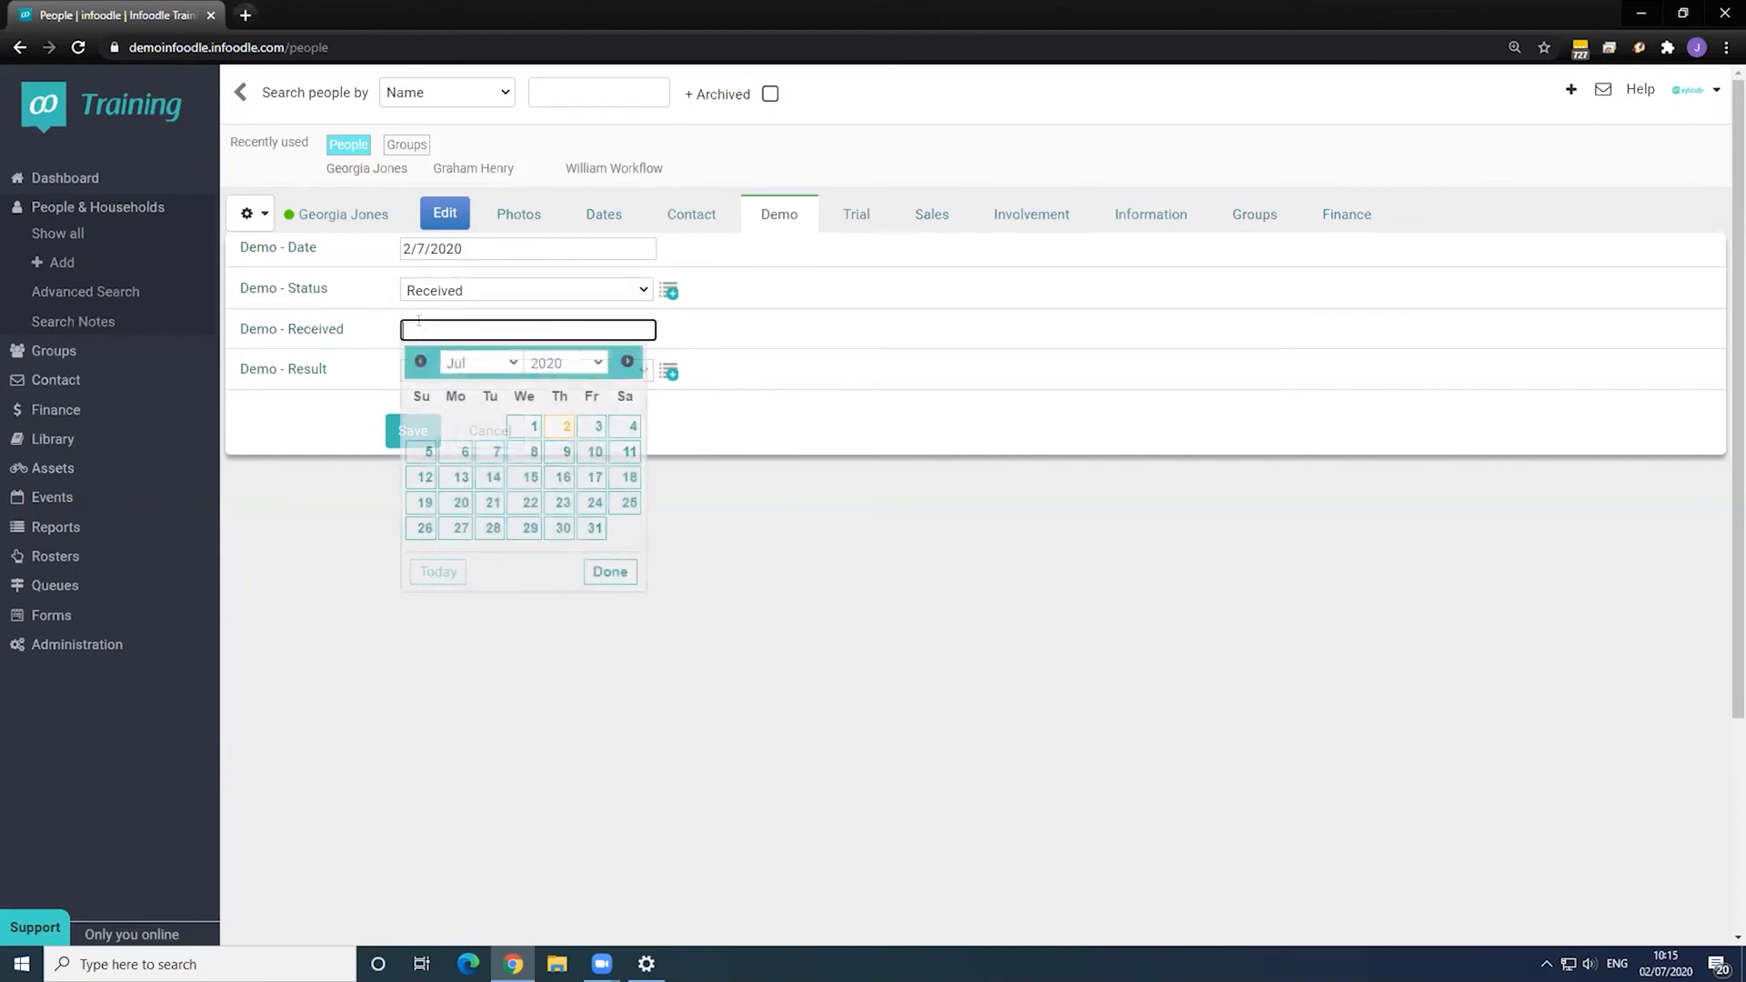
pyautogui.click(548, 422)
# - Save the Demo fields and run the 2. Demo workflow
pyautogui.click(433, 372)
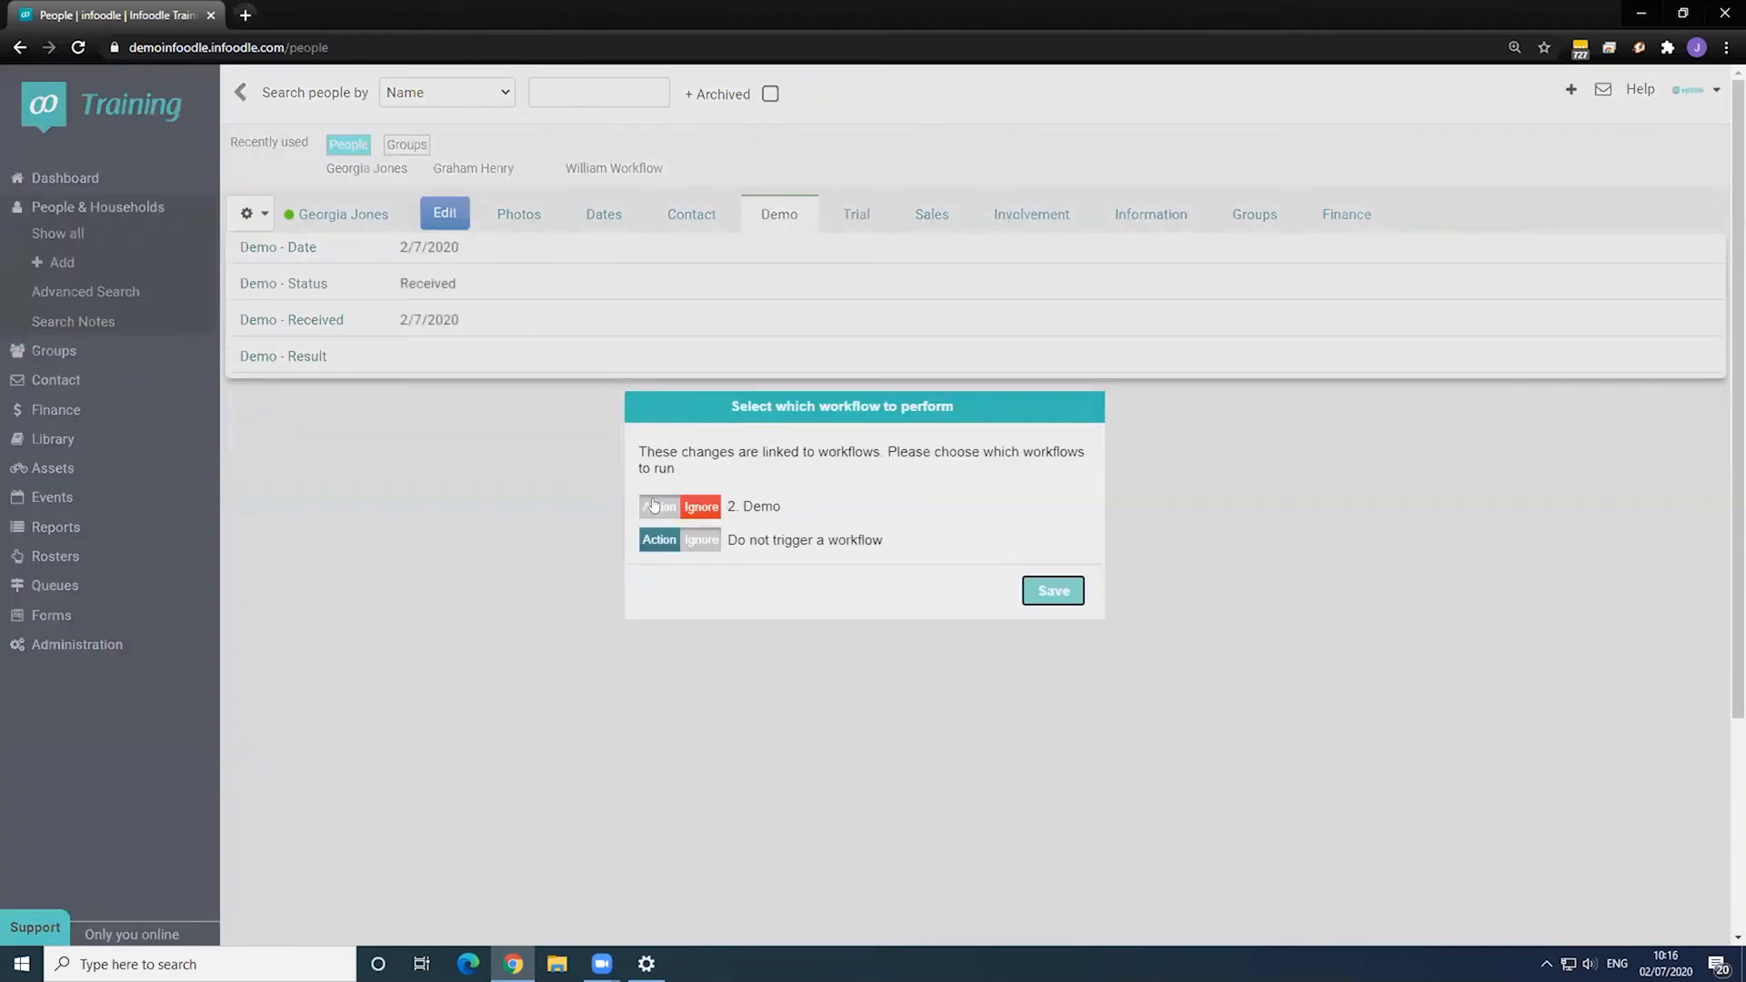
pyautogui.click(652, 506)
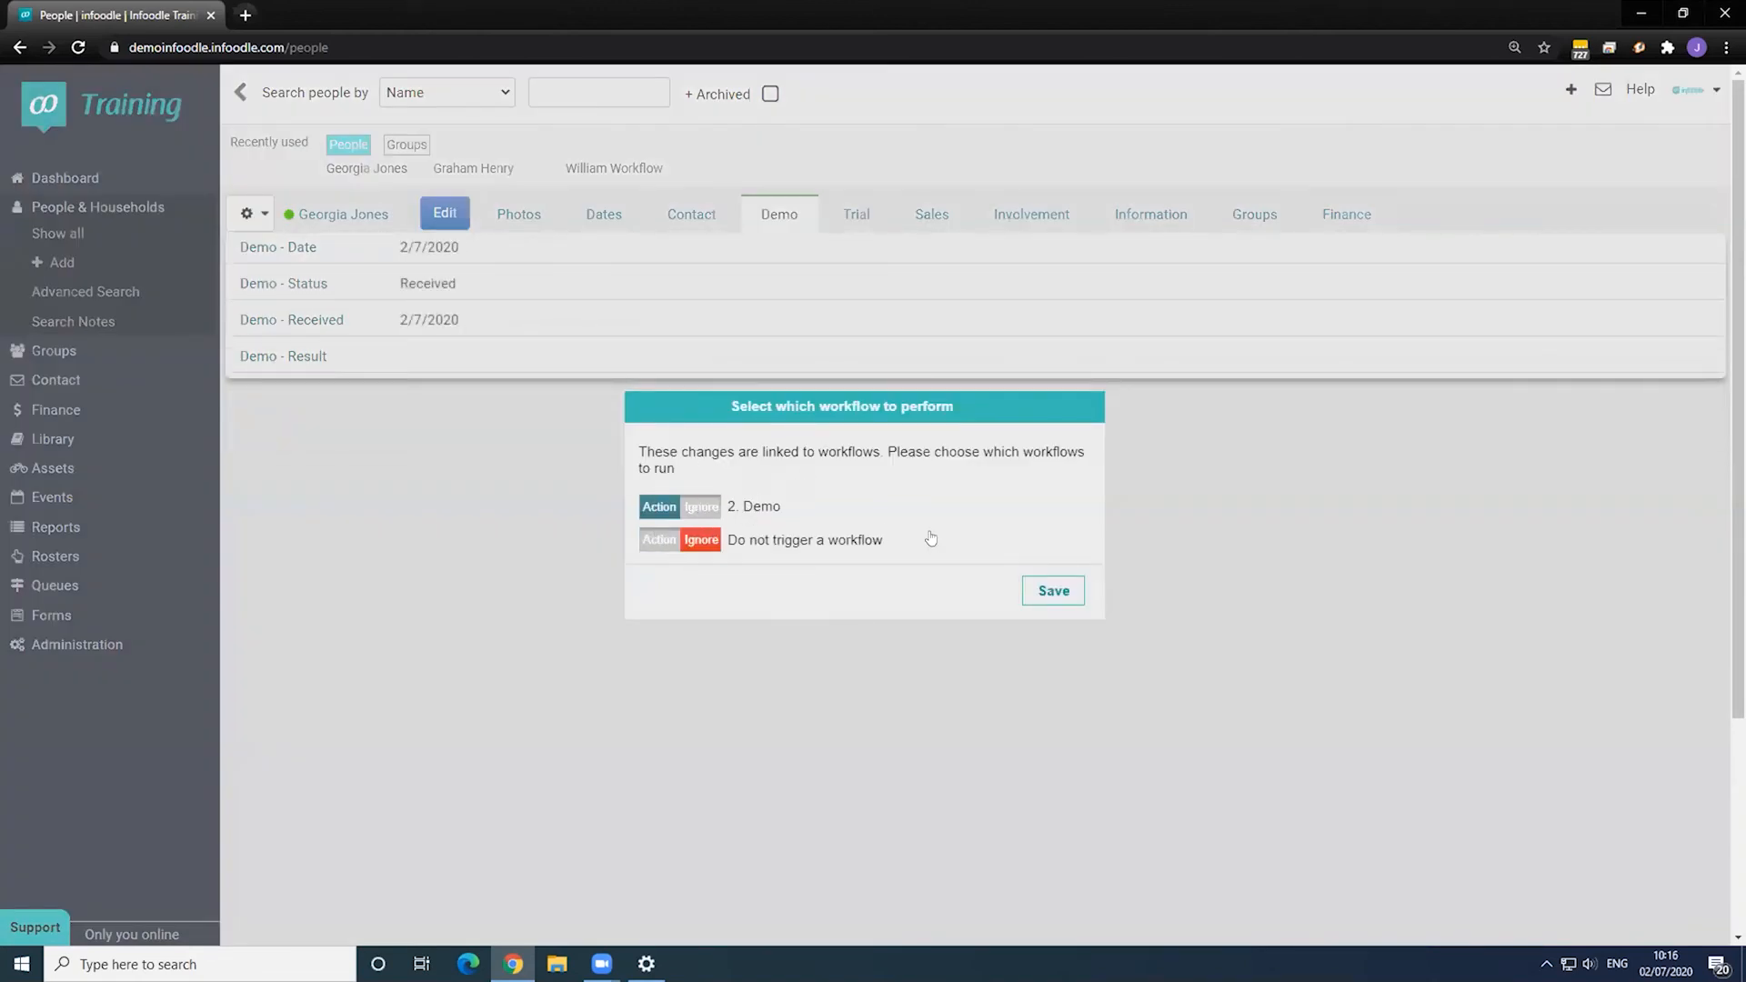
pyautogui.click(1062, 585)
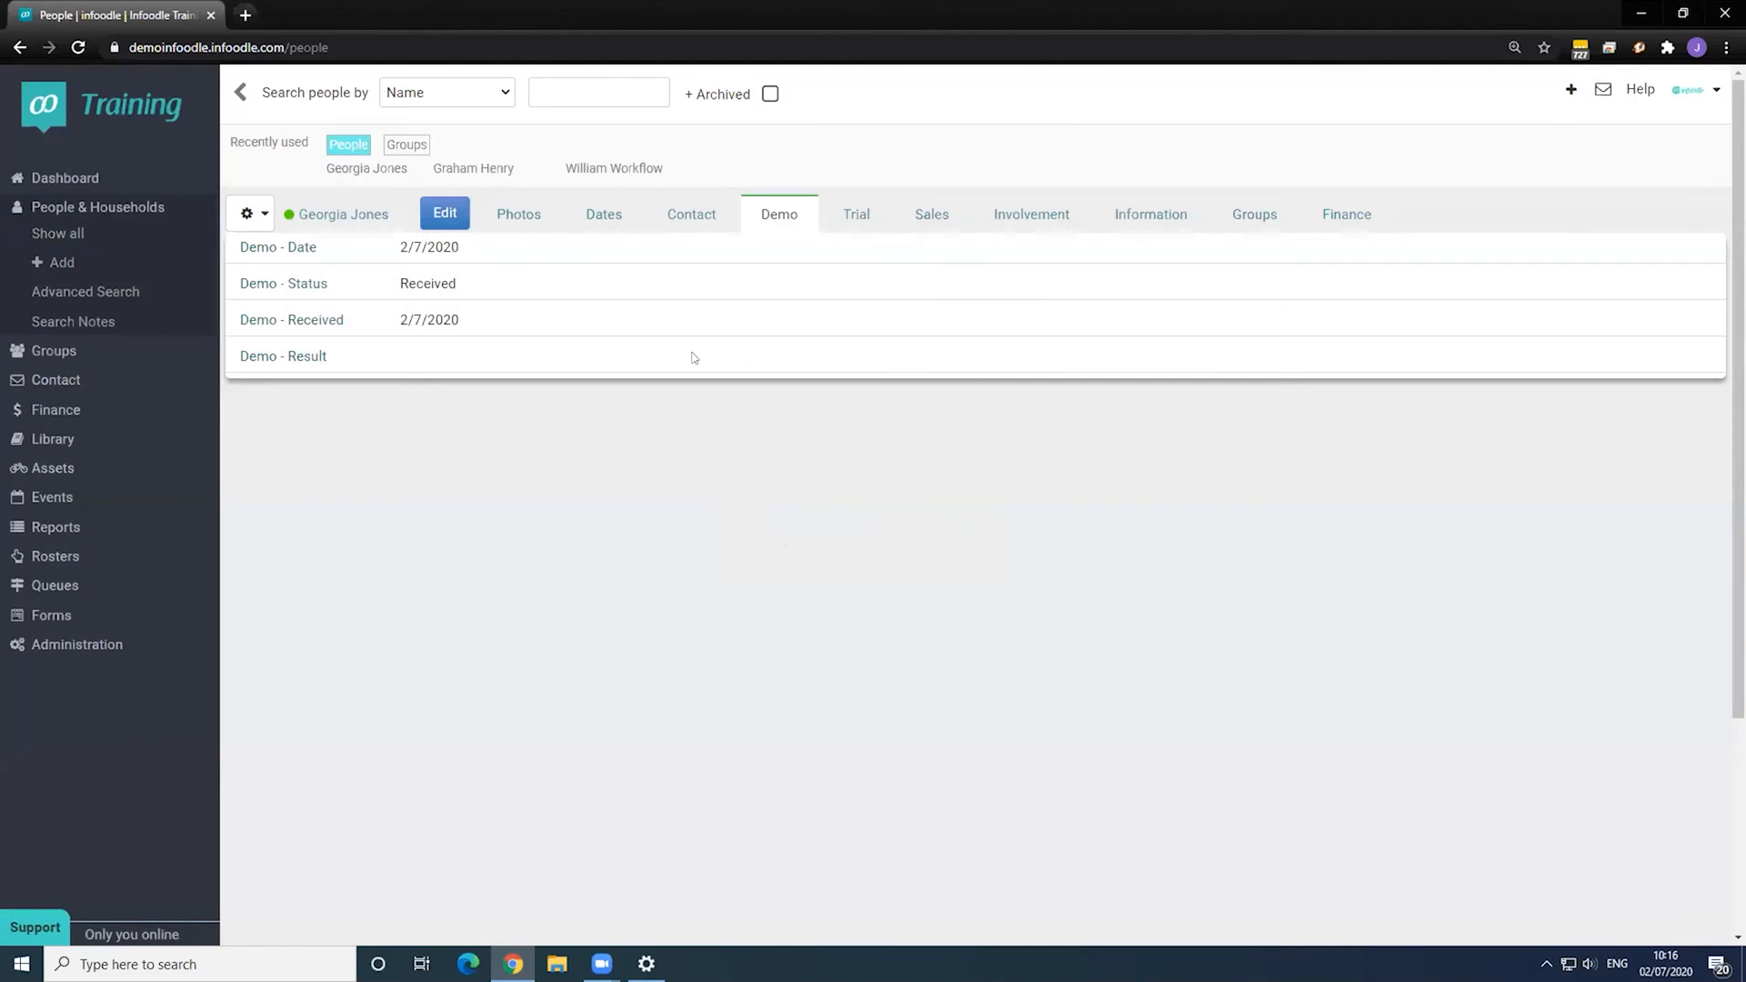
# - Inspect the 3. Trial workflow's Trial - Period trigger and steps, then cancel back to the Workflow list
pyautogui.click(77, 643)
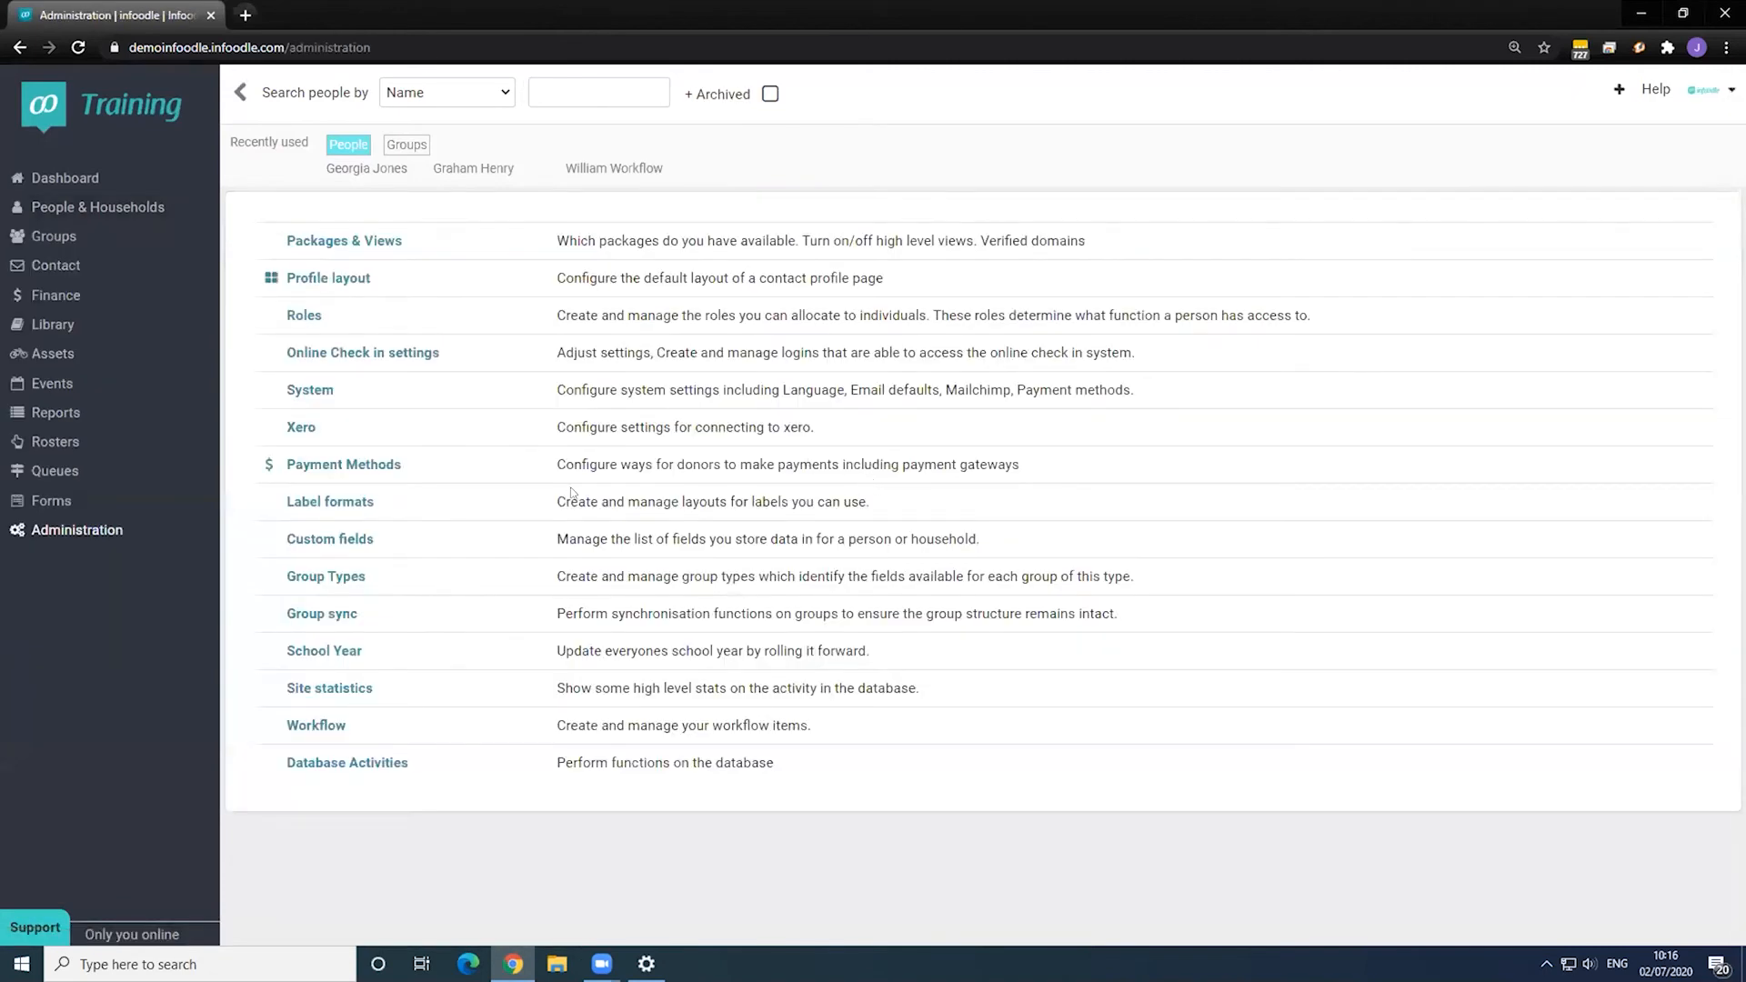
pyautogui.click(315, 725)
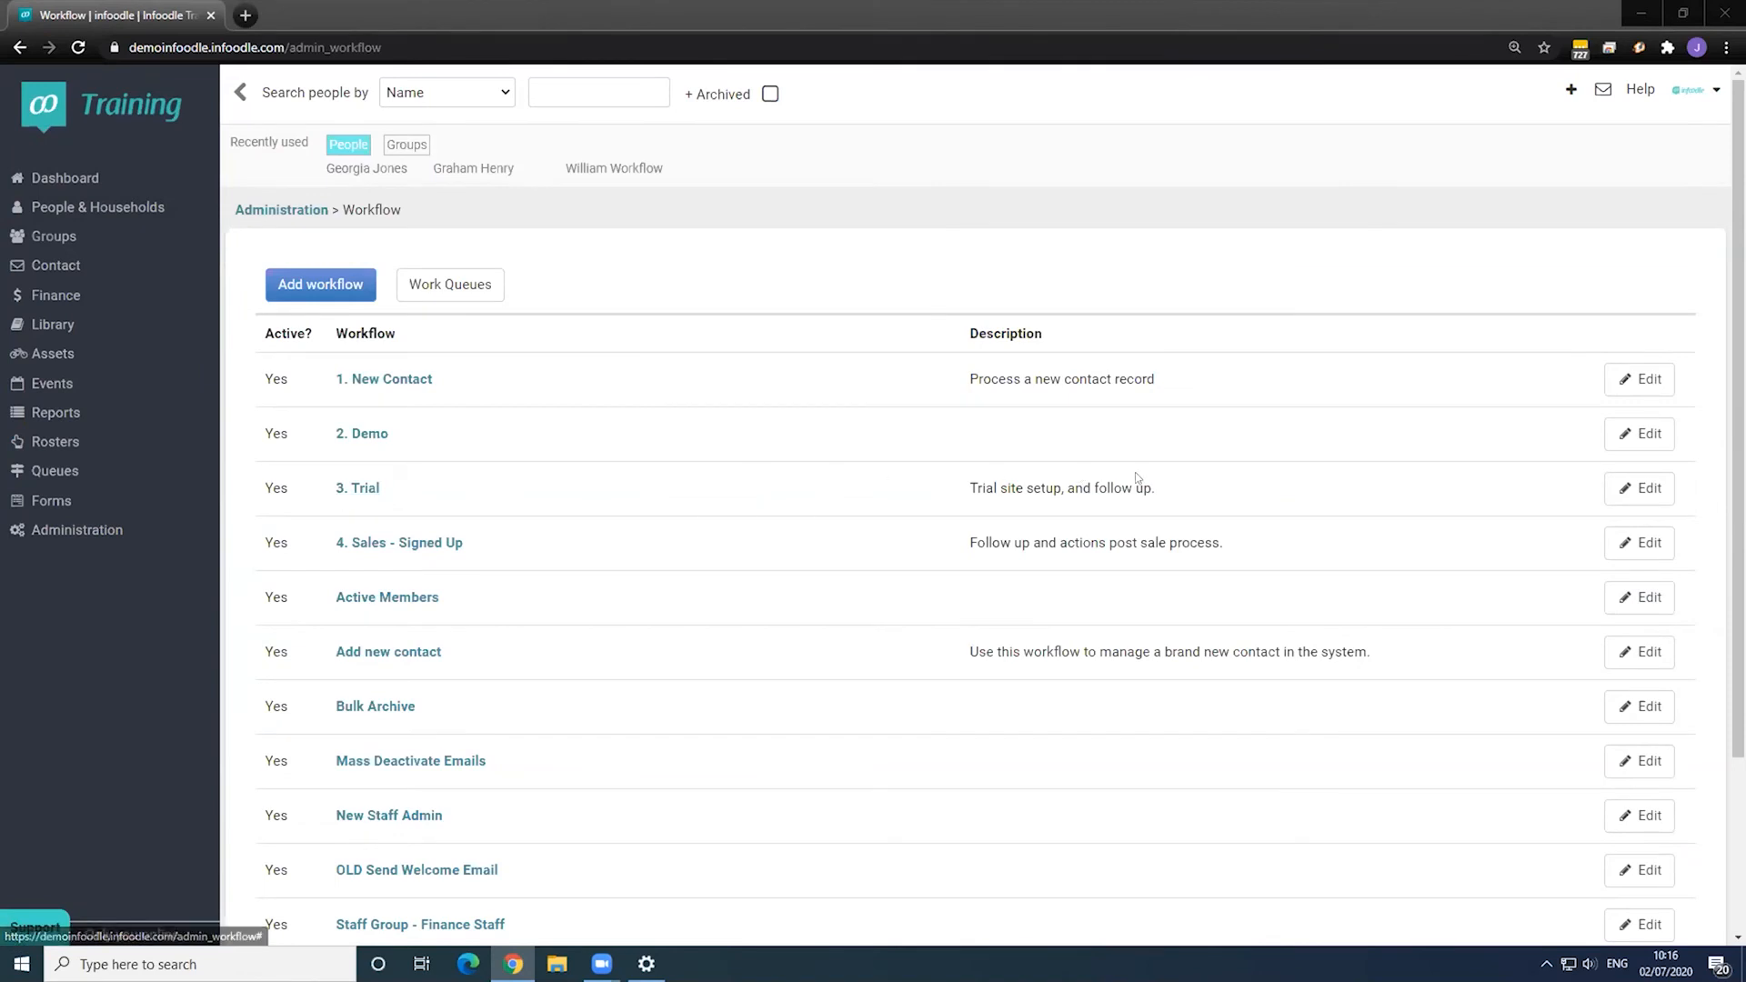
pyautogui.click(1636, 488)
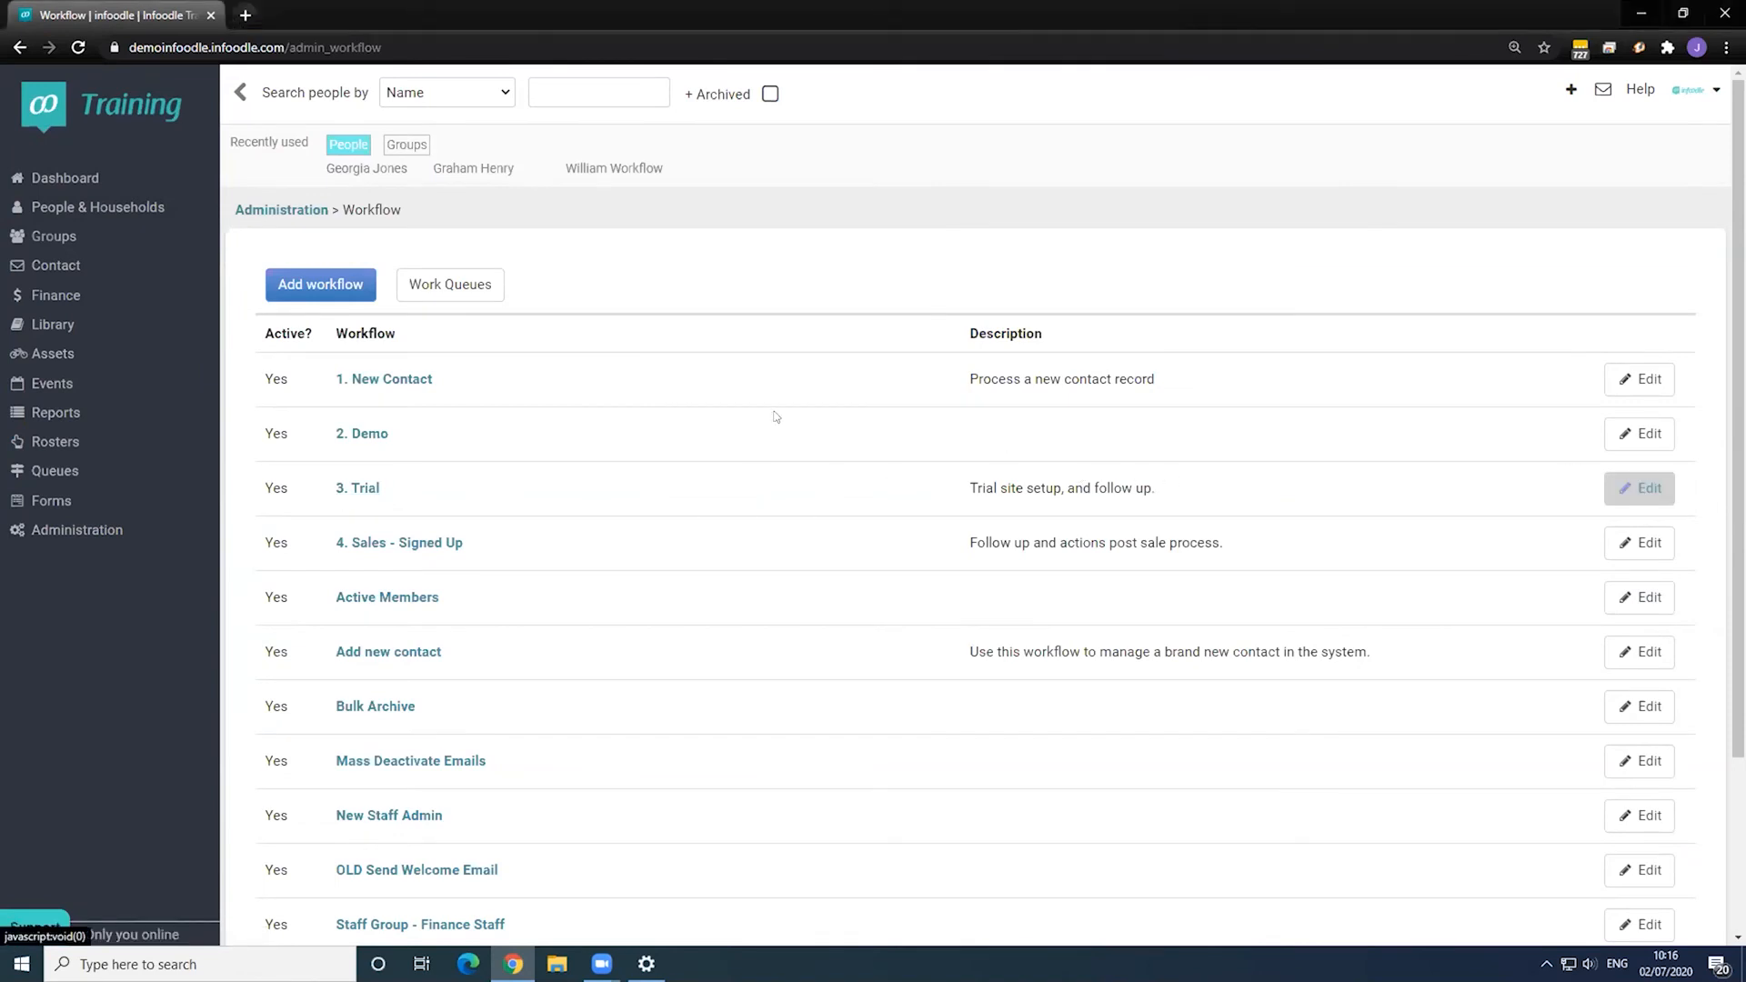
pyautogui.scroll(-2, 727, 414)
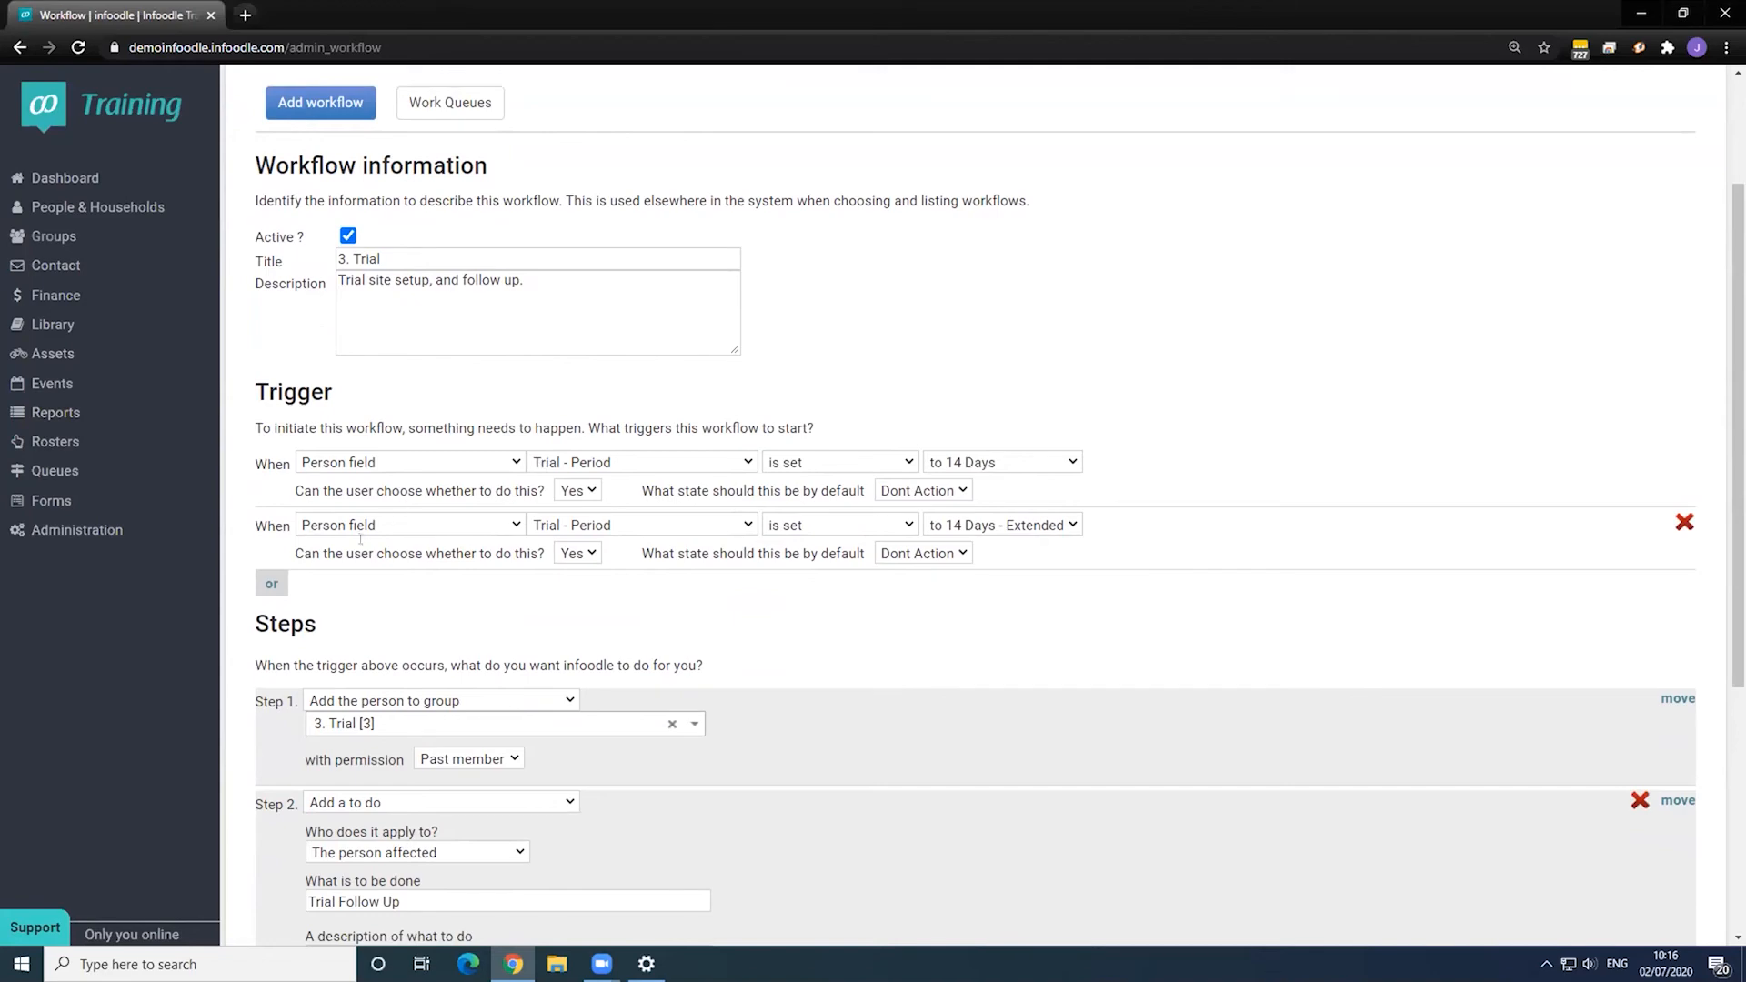
pyautogui.scroll(-4, 443, 400)
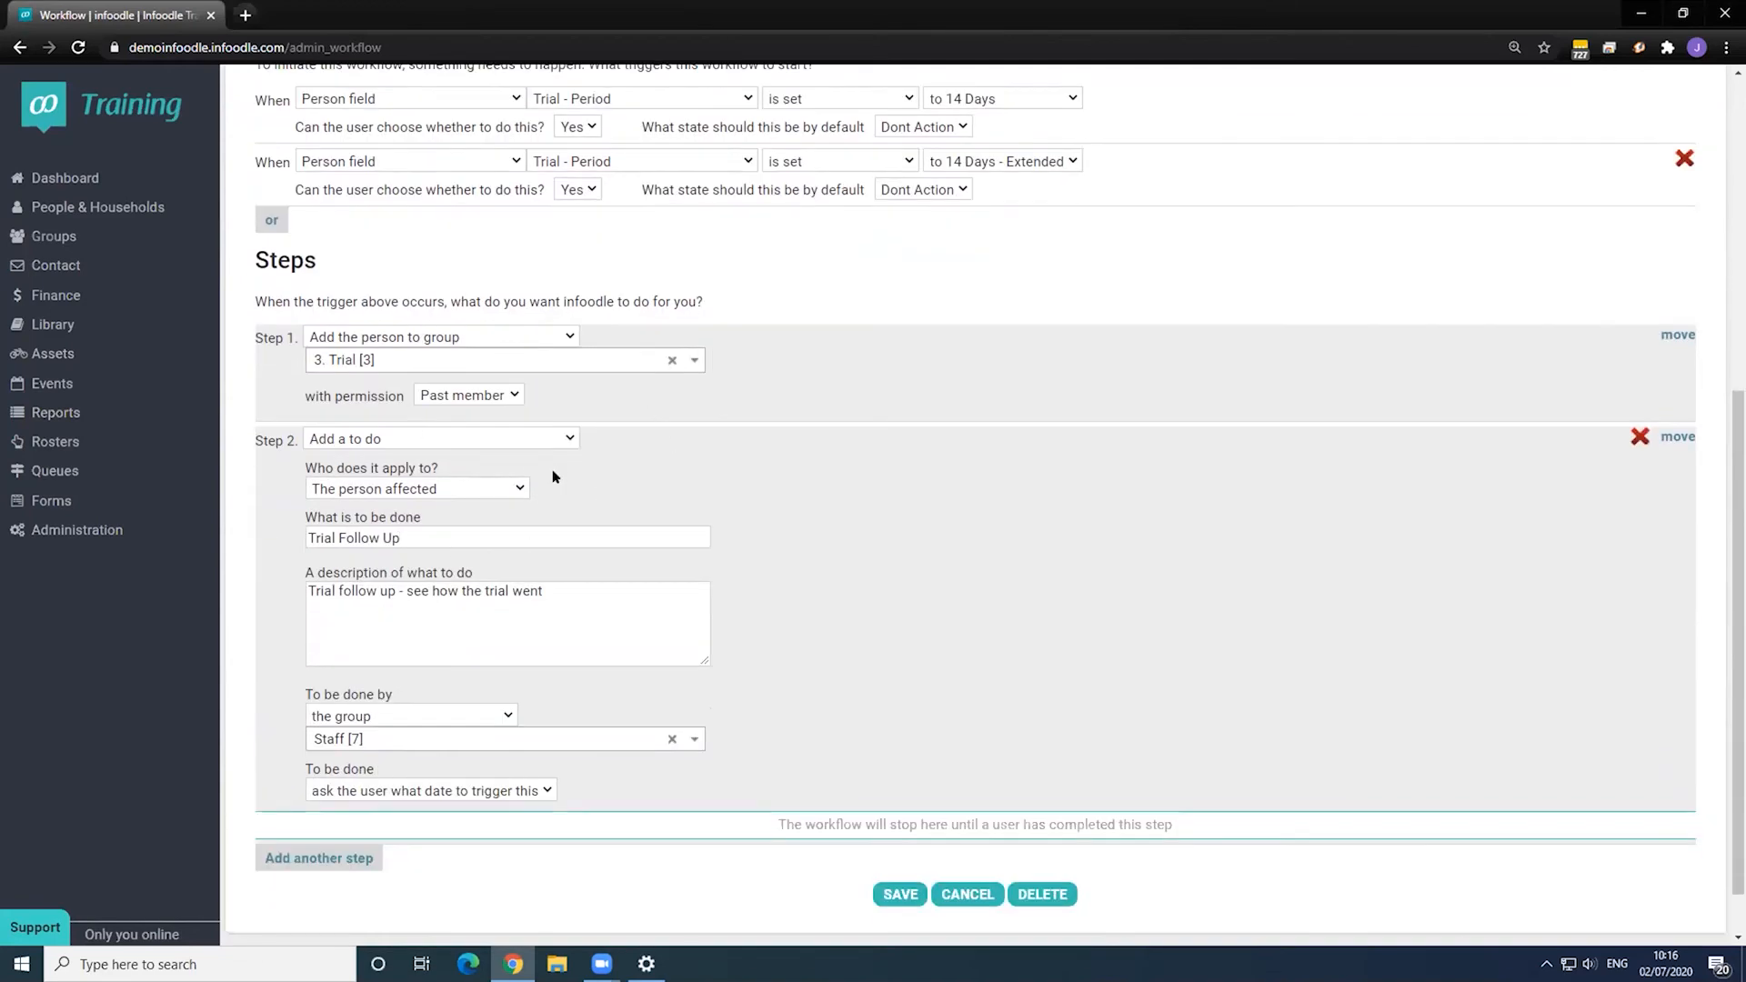
pyautogui.scroll(-1, 733, 561)
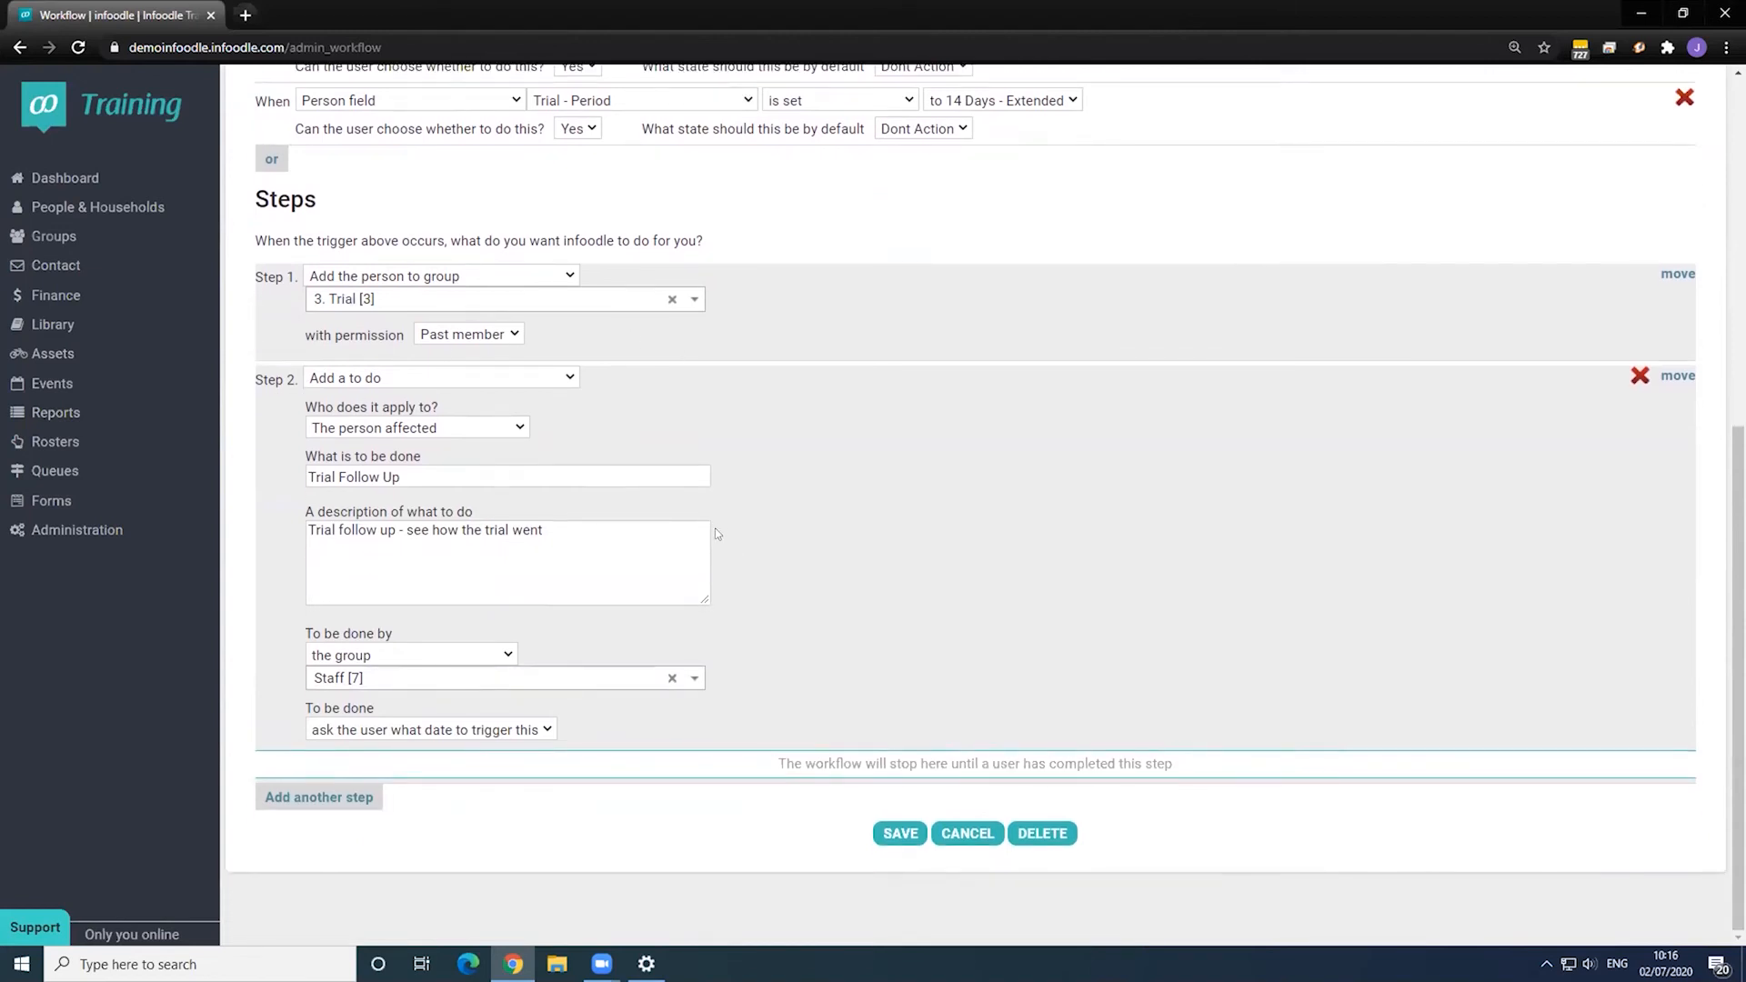
pyautogui.click(964, 832)
pyautogui.scroll(1, 387, 427)
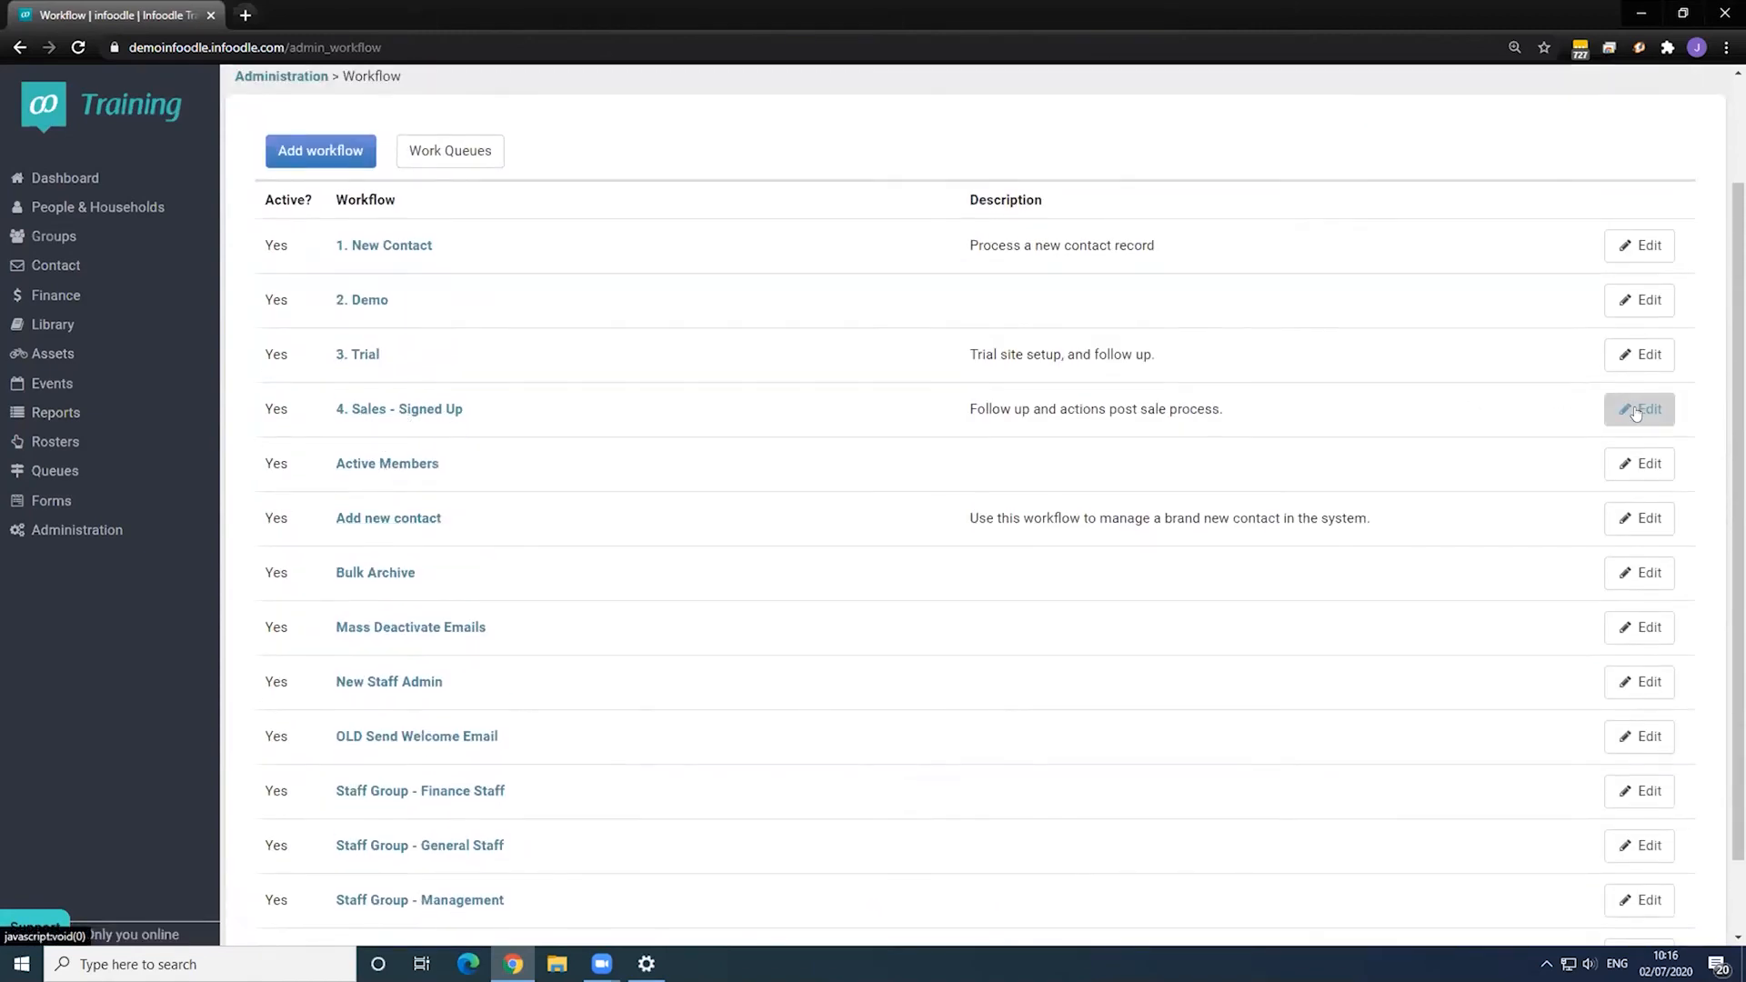
# - Scroll through the 4. Sales - Signed Up workflow's Sale - State trigger, group changes and follow-up To Dos
pyautogui.click(605, 394)
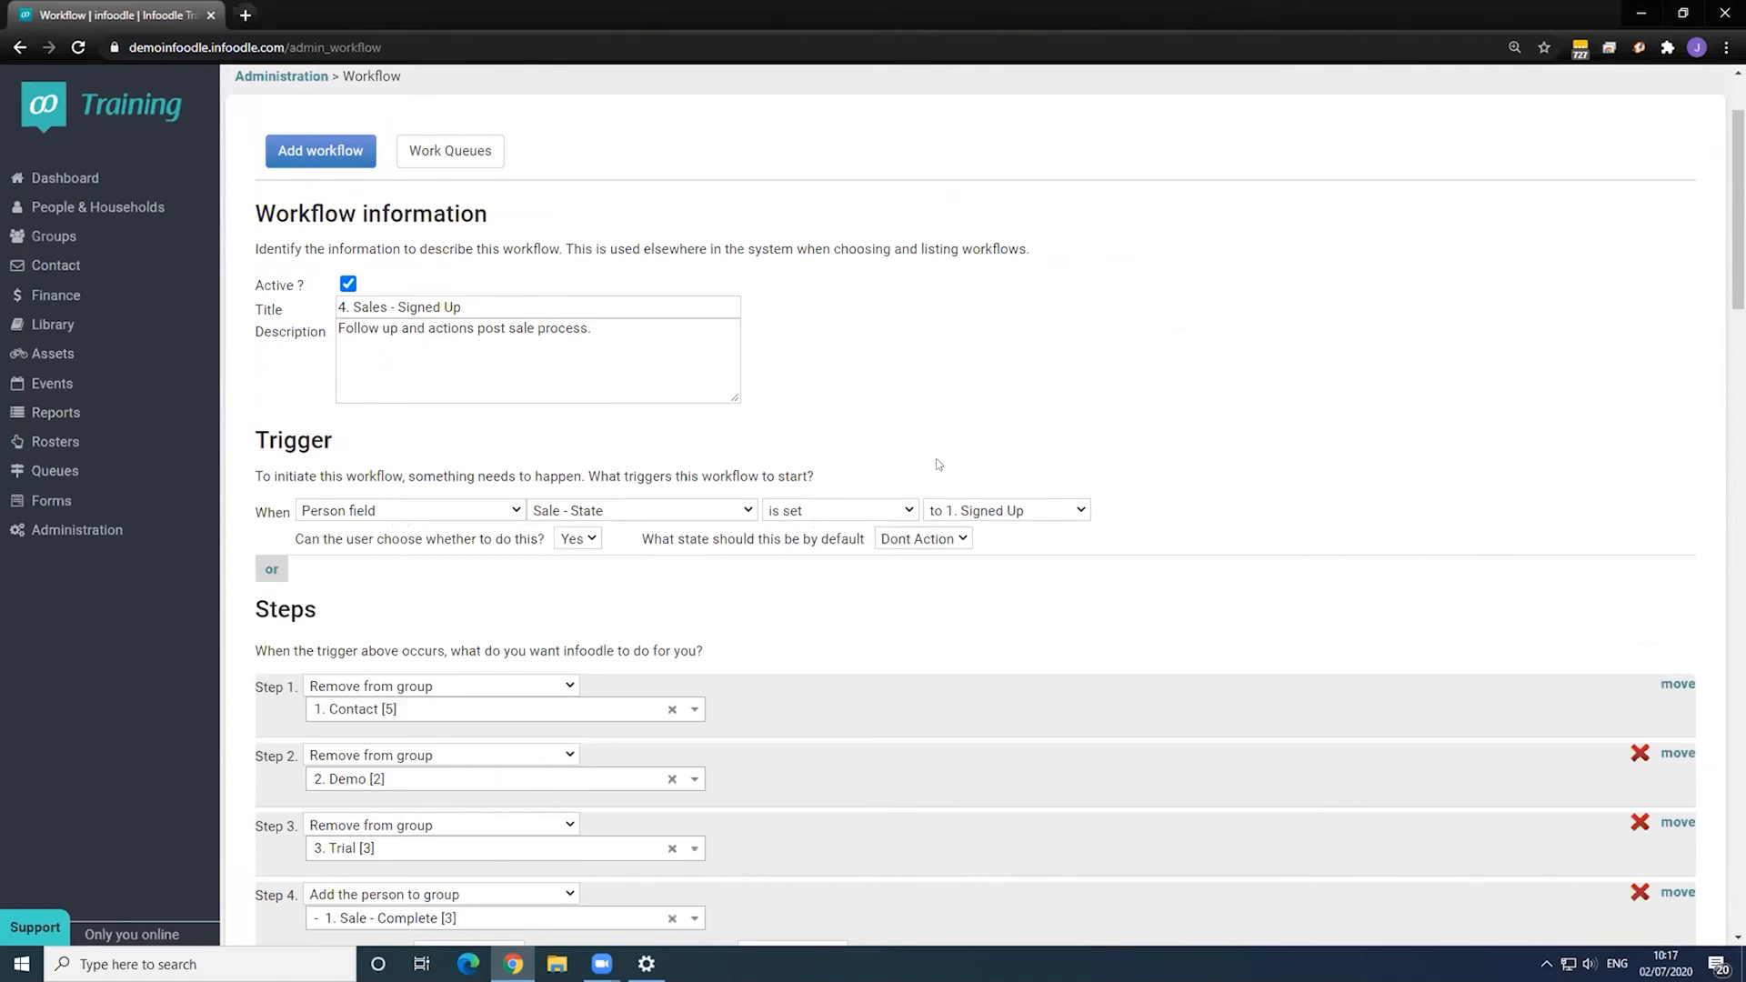
pyautogui.scroll(-3, 818, 482)
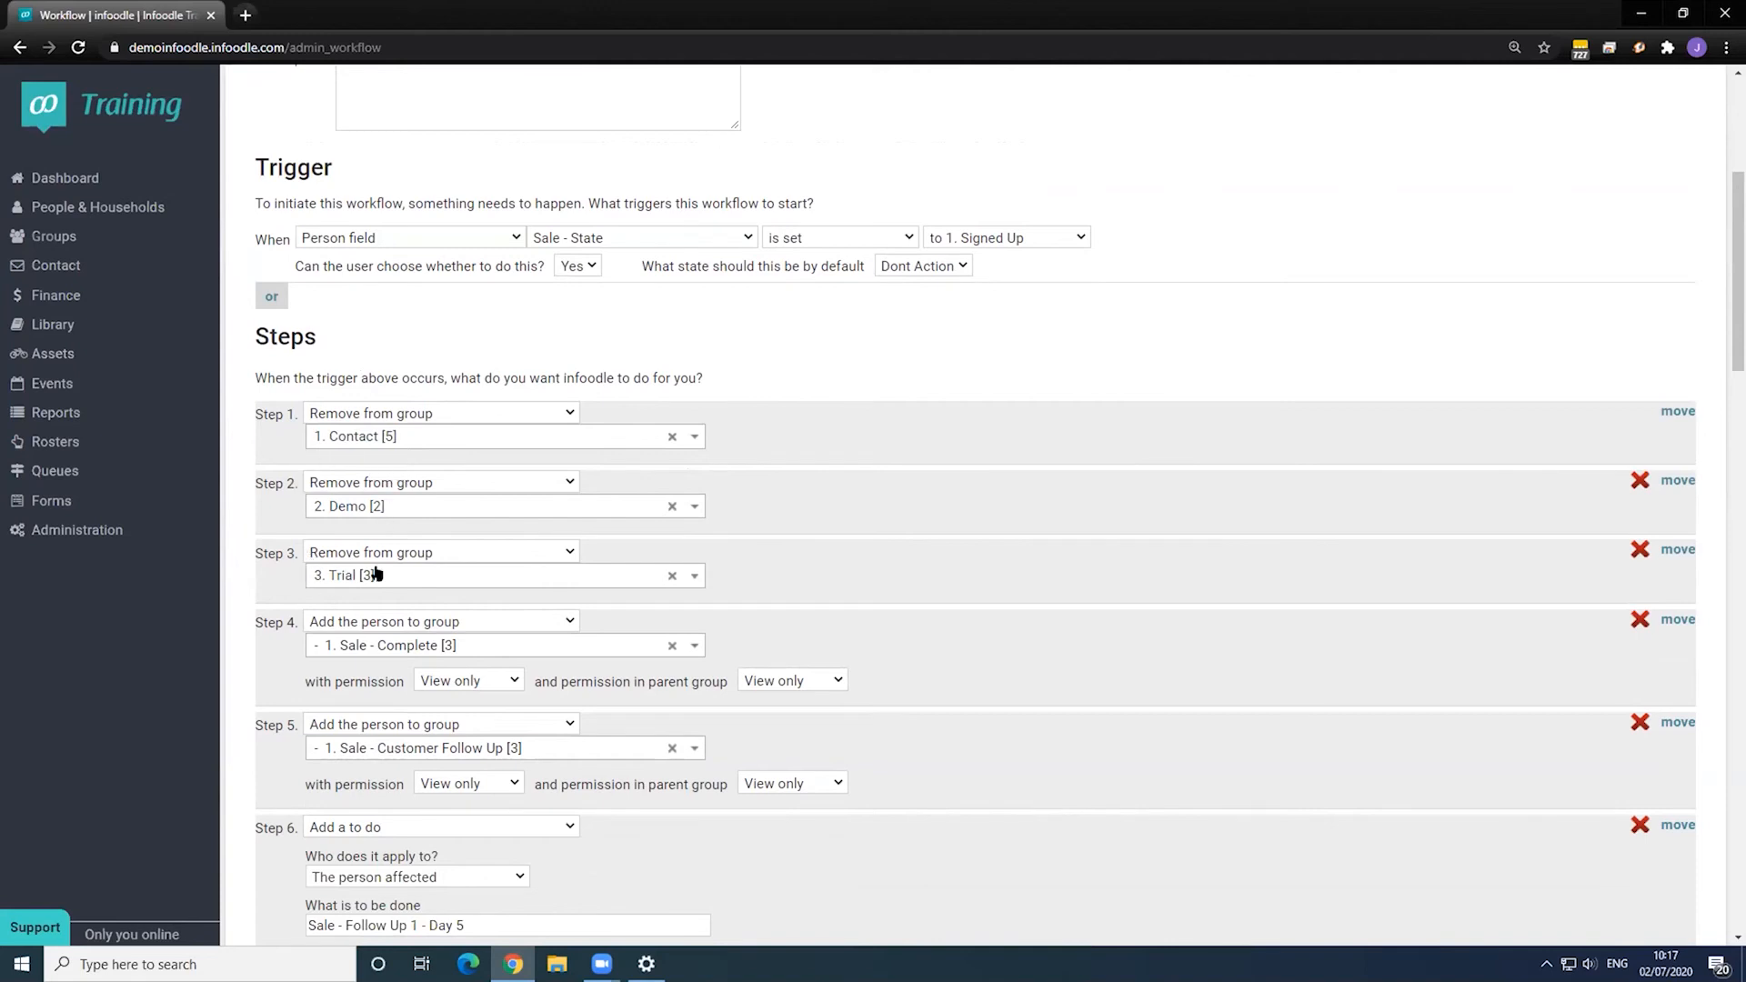
pyautogui.scroll(-1, 329, 538)
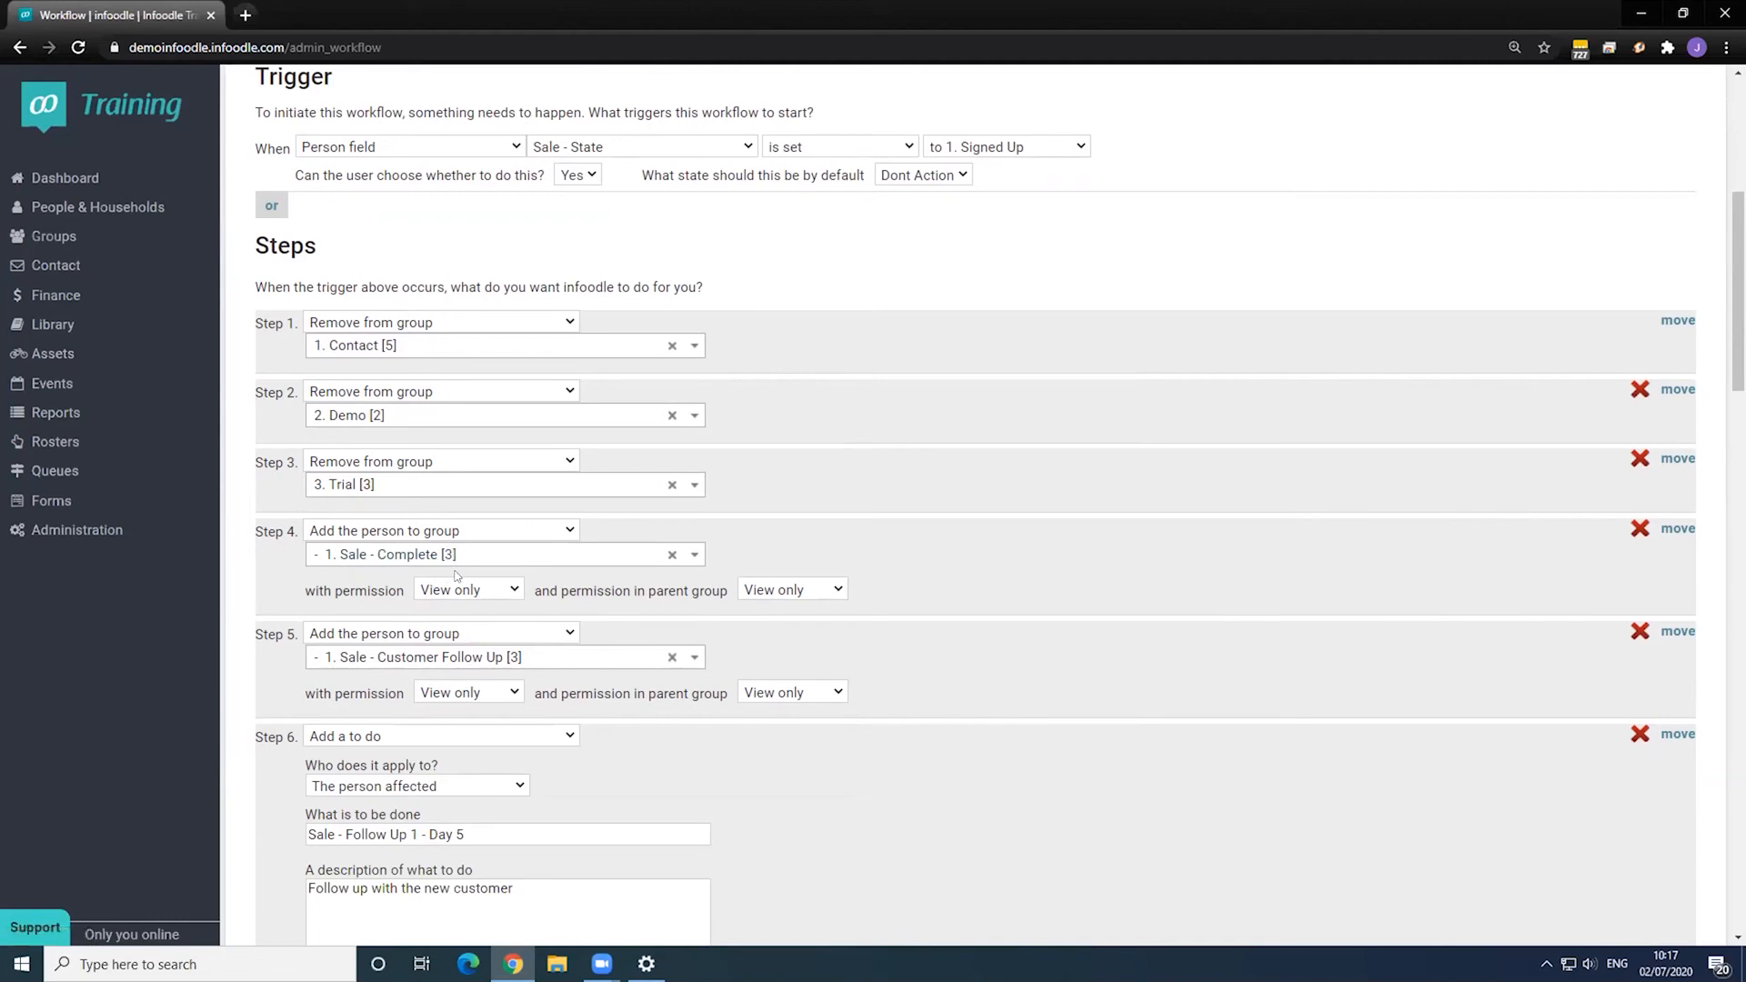
pyautogui.scroll(-1, 456, 574)
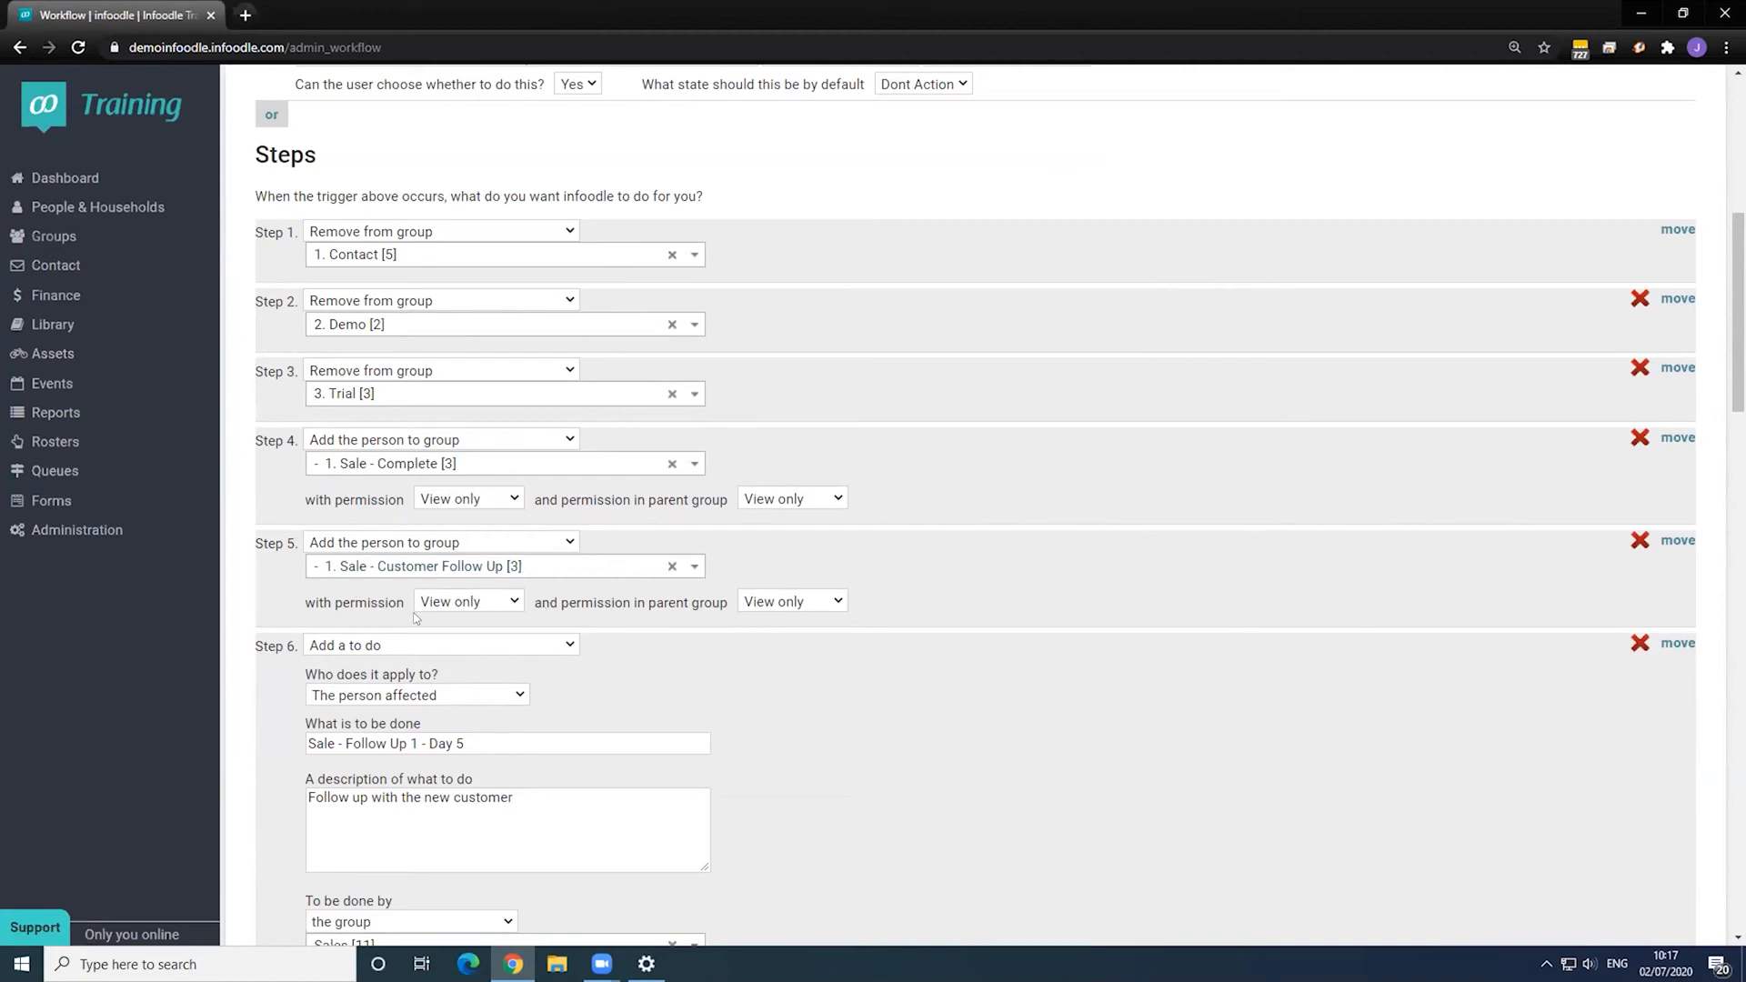
pyautogui.scroll(-2, 414, 620)
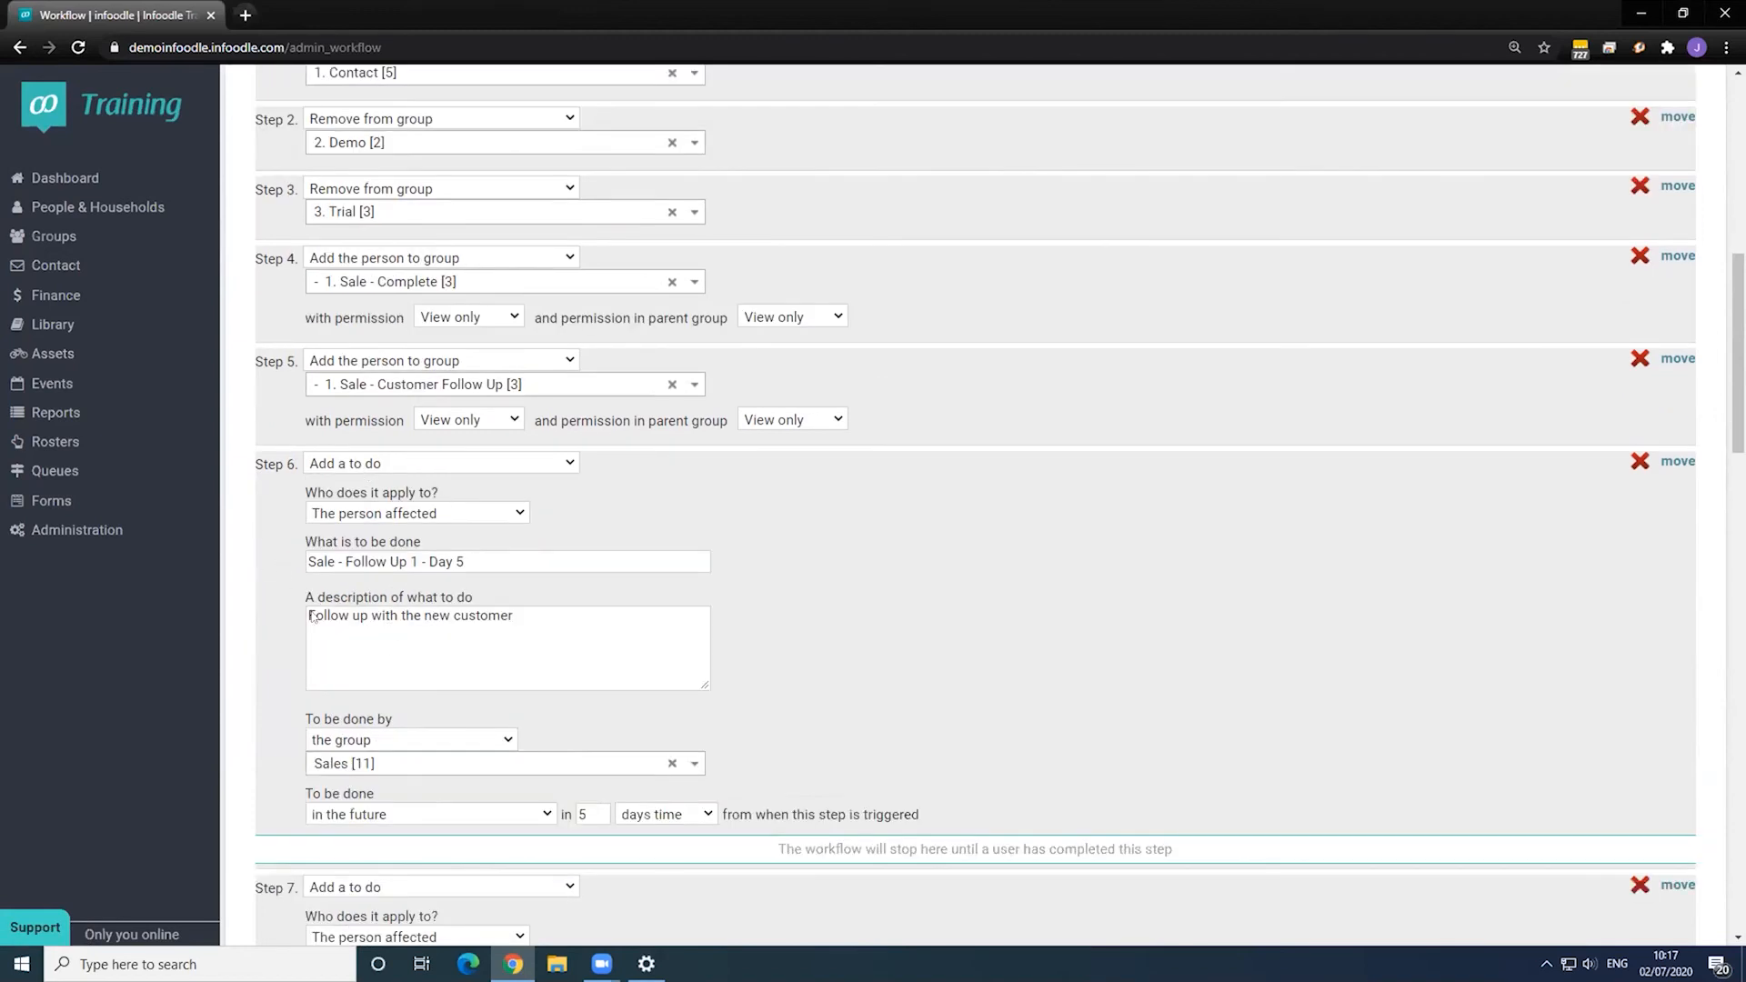
pyautogui.scroll(-1, 455, 637)
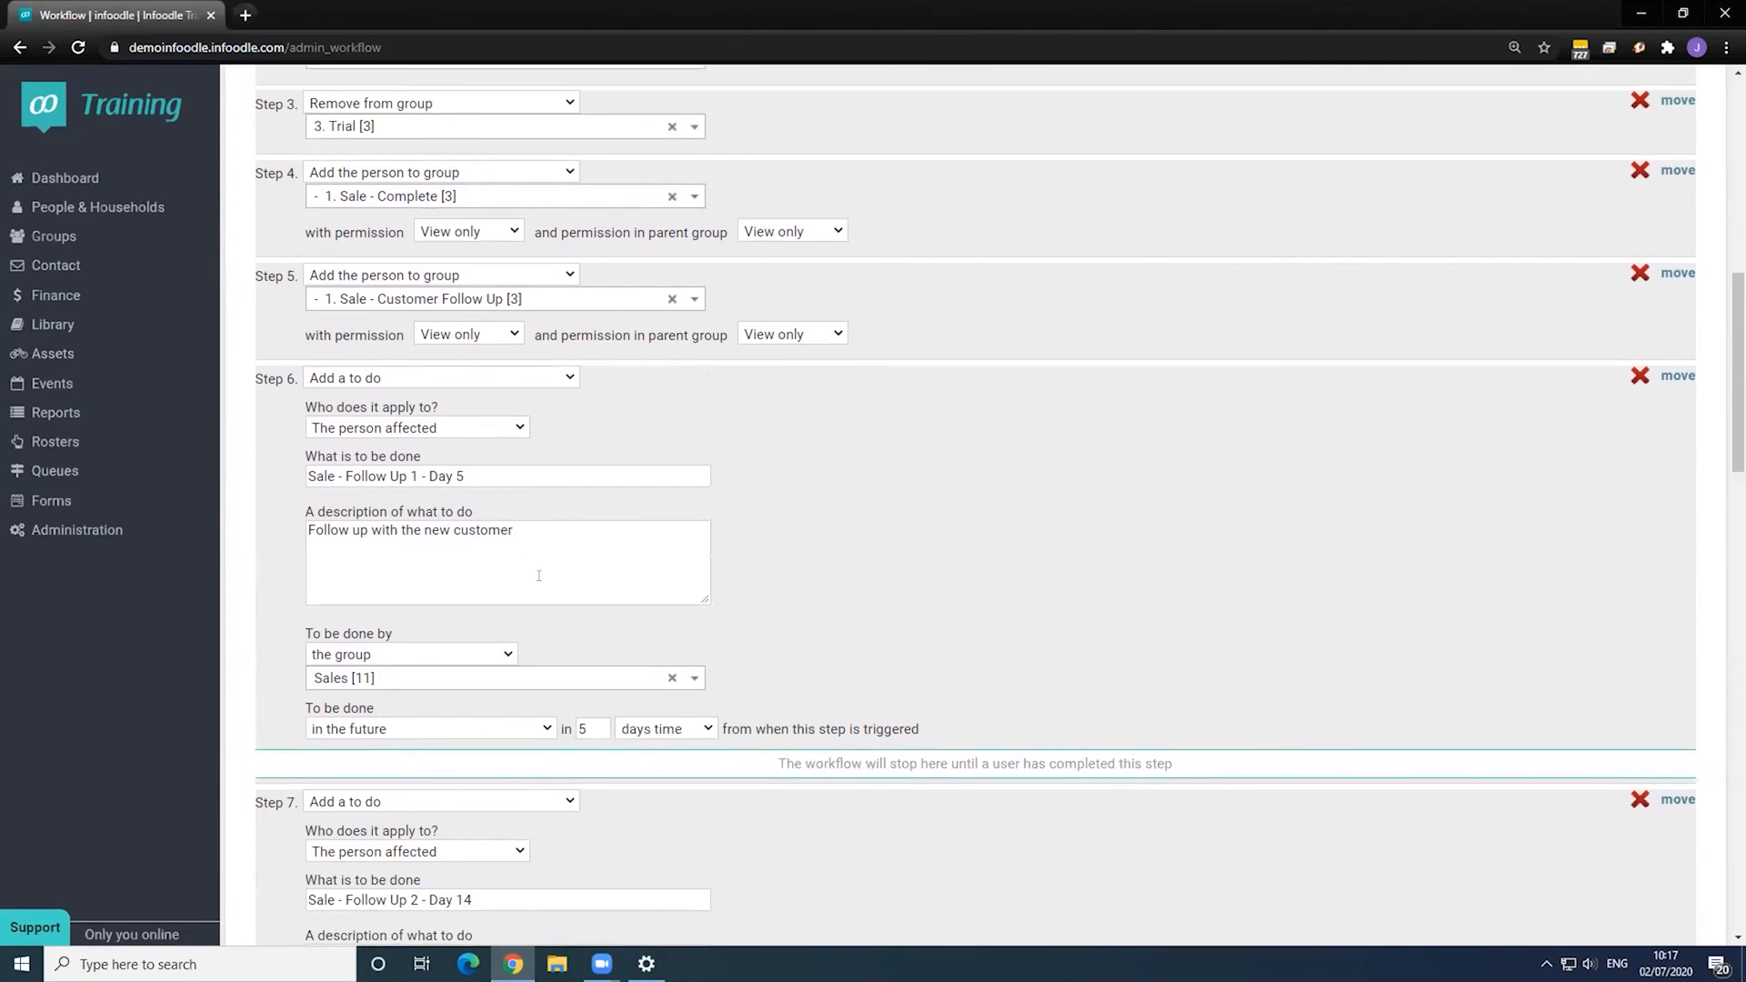
pyautogui.scroll(10, 538, 576)
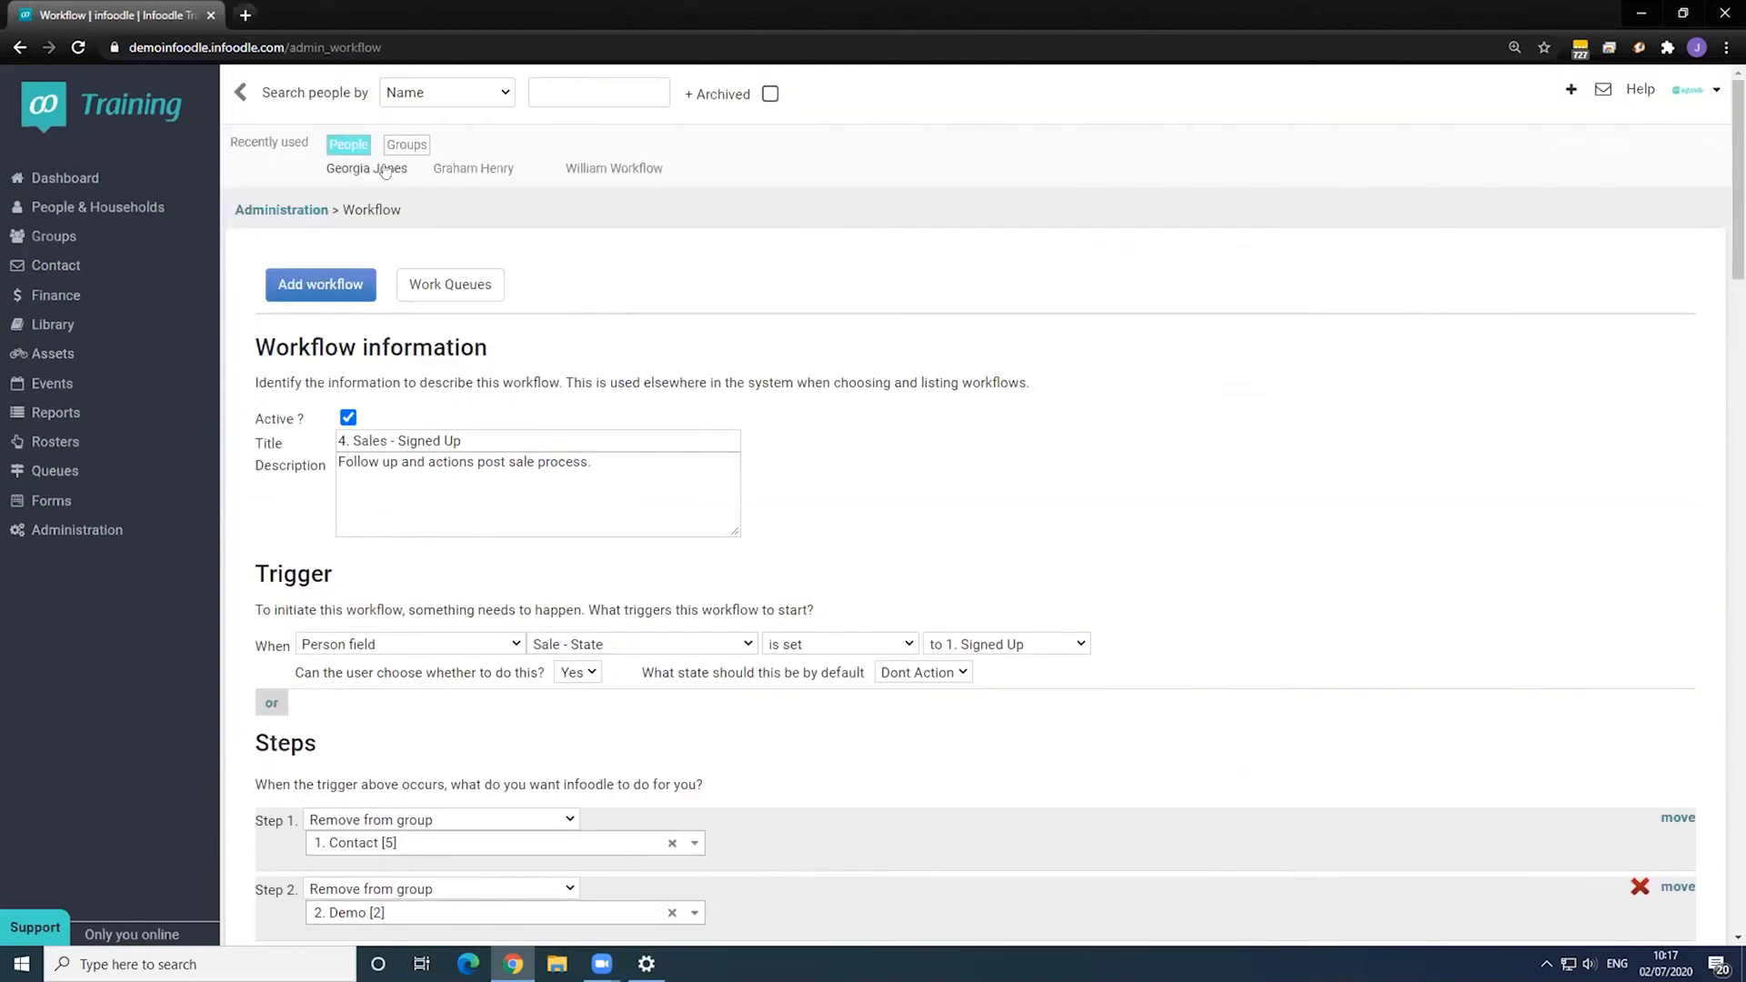
# - Set the recently used contact's Sale - Date to 2 July 2020 and Sale - State to 1. Signed Up
pyautogui.click(391, 170)
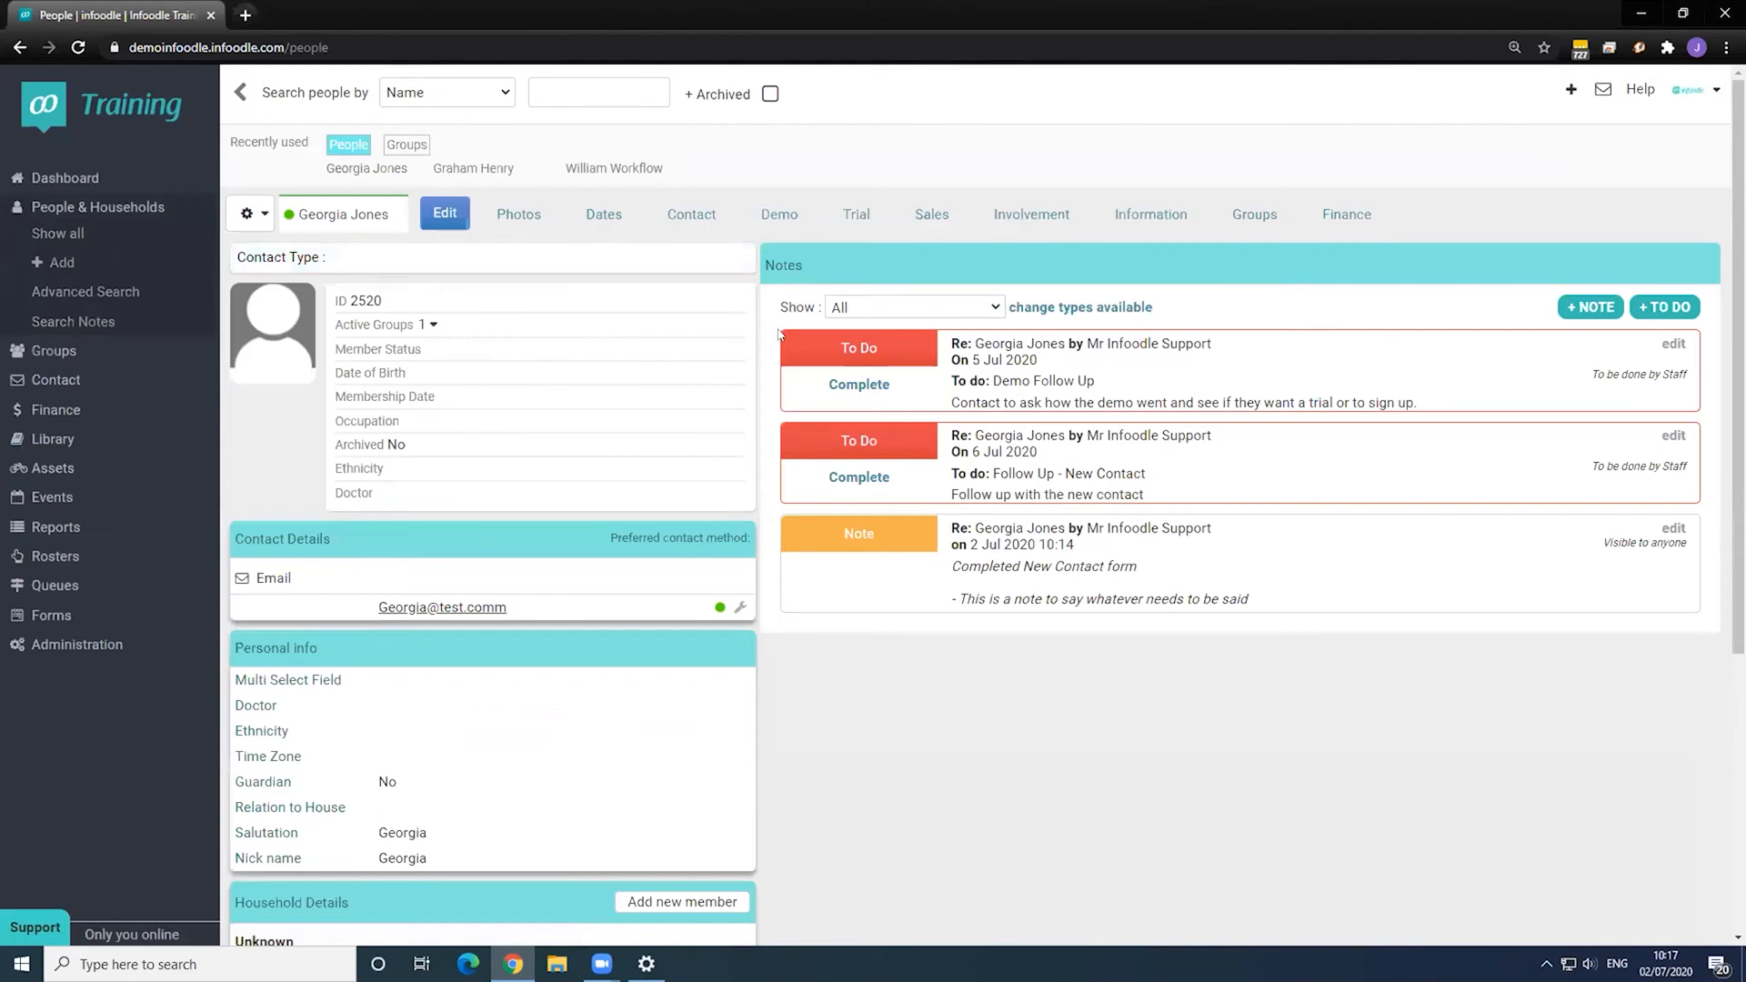
pyautogui.click(931, 215)
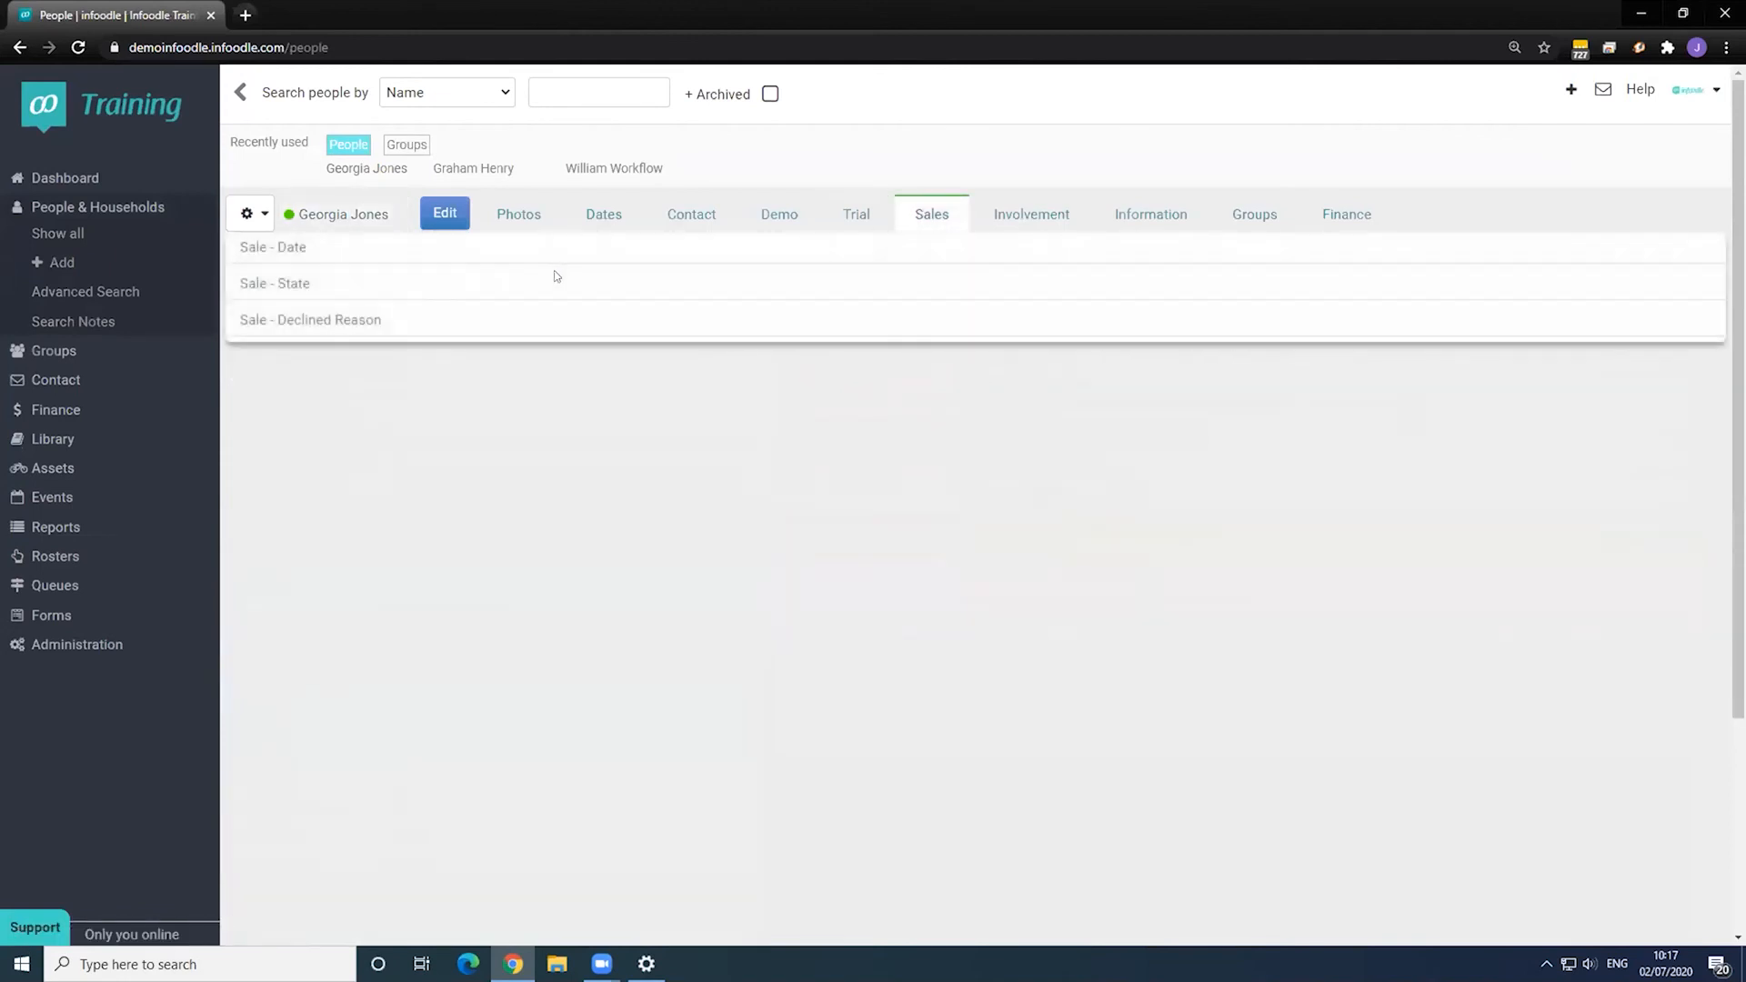
pyautogui.click(444, 215)
pyautogui.click(415, 249)
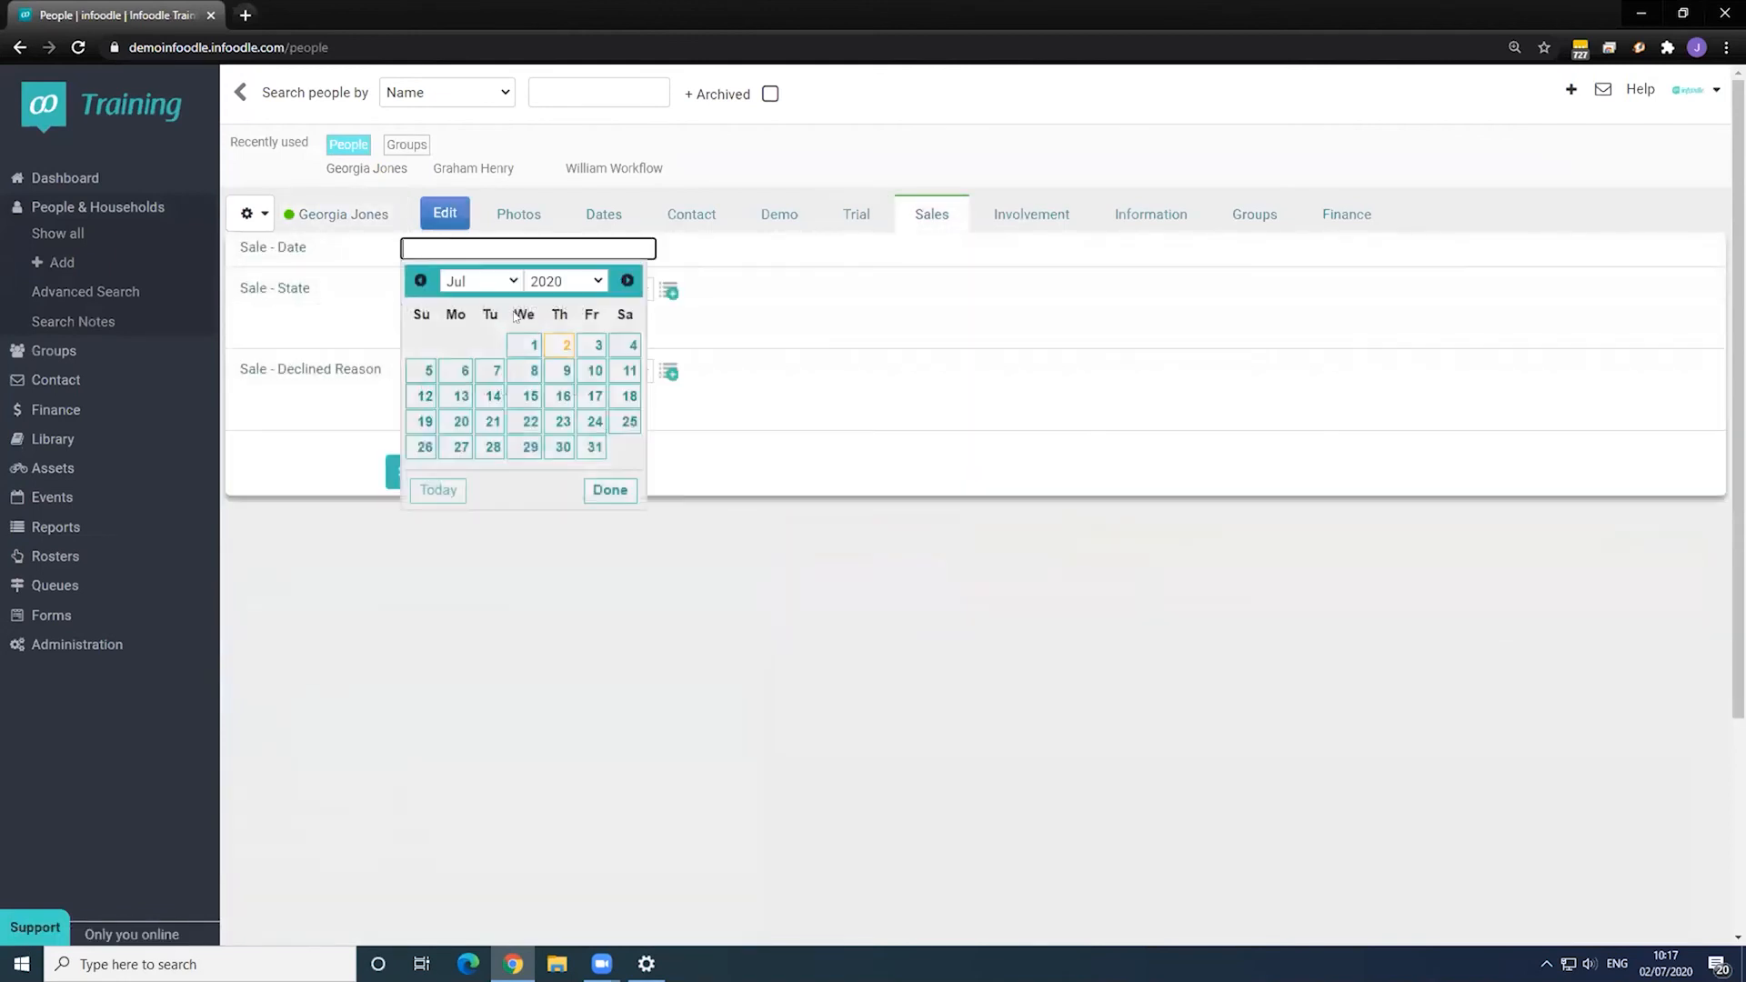
pyautogui.click(552, 346)
pyautogui.click(448, 289)
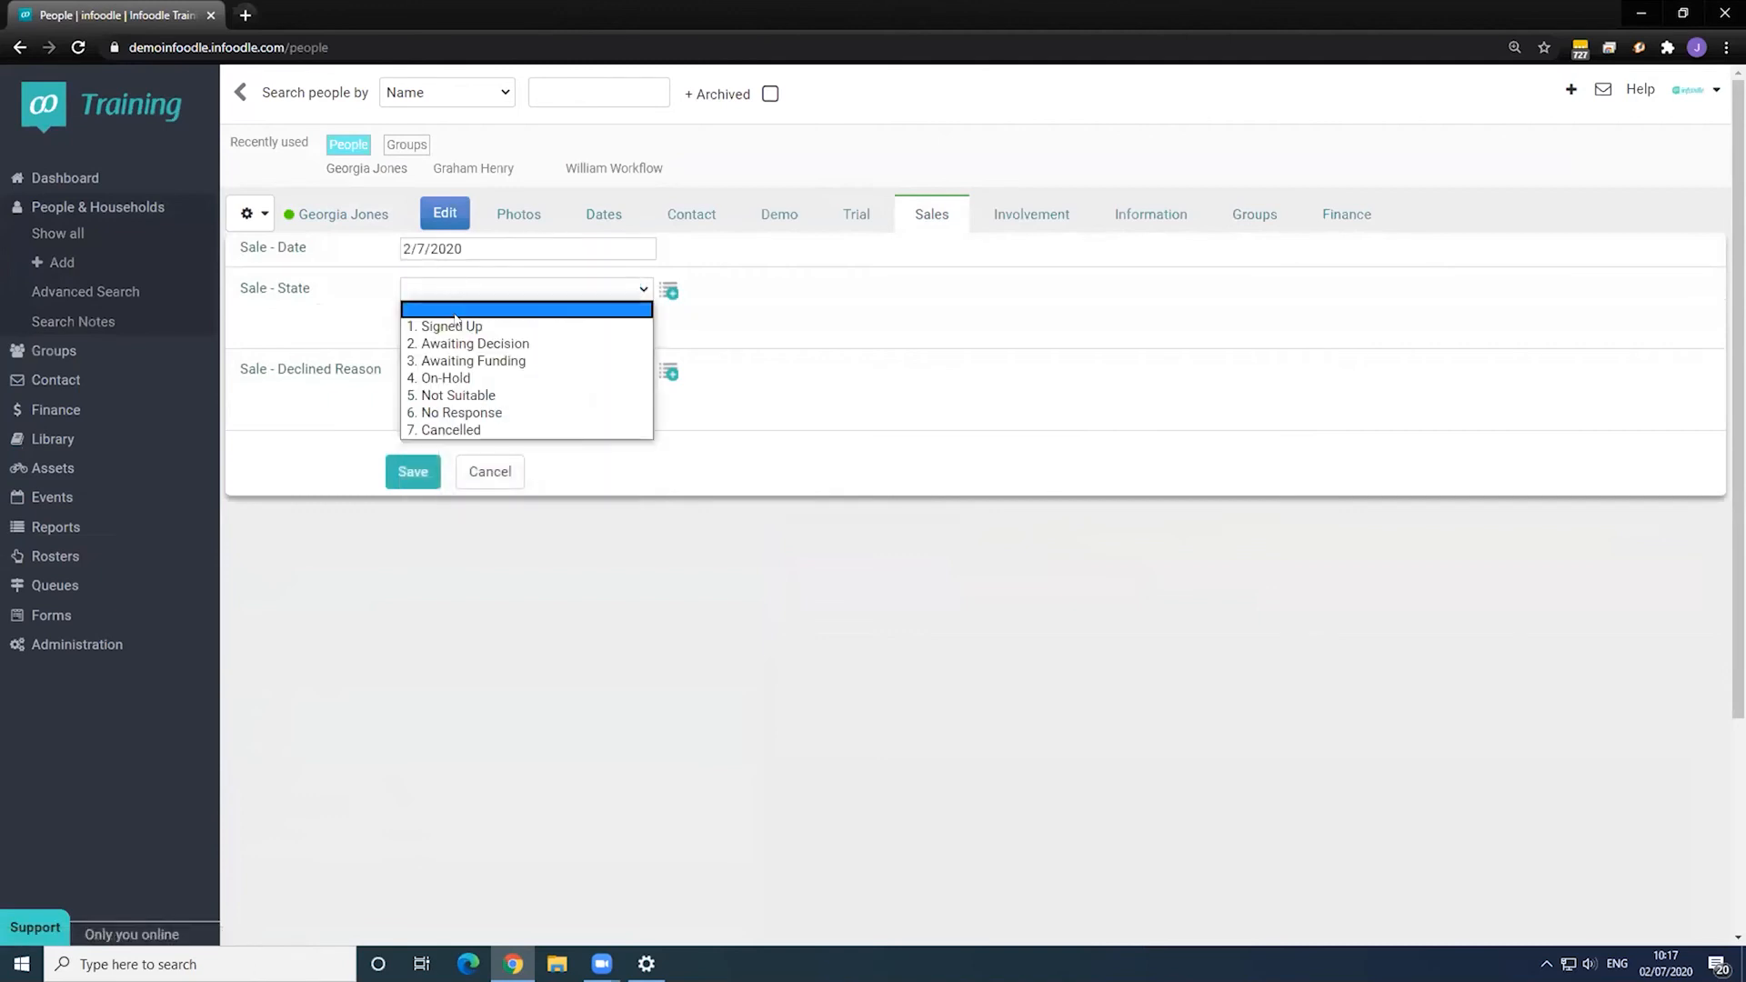
pyautogui.click(457, 325)
# - Save the sale, run the 4. Sales - Signed Up workflow, and return to the contact summary
pyautogui.click(415, 473)
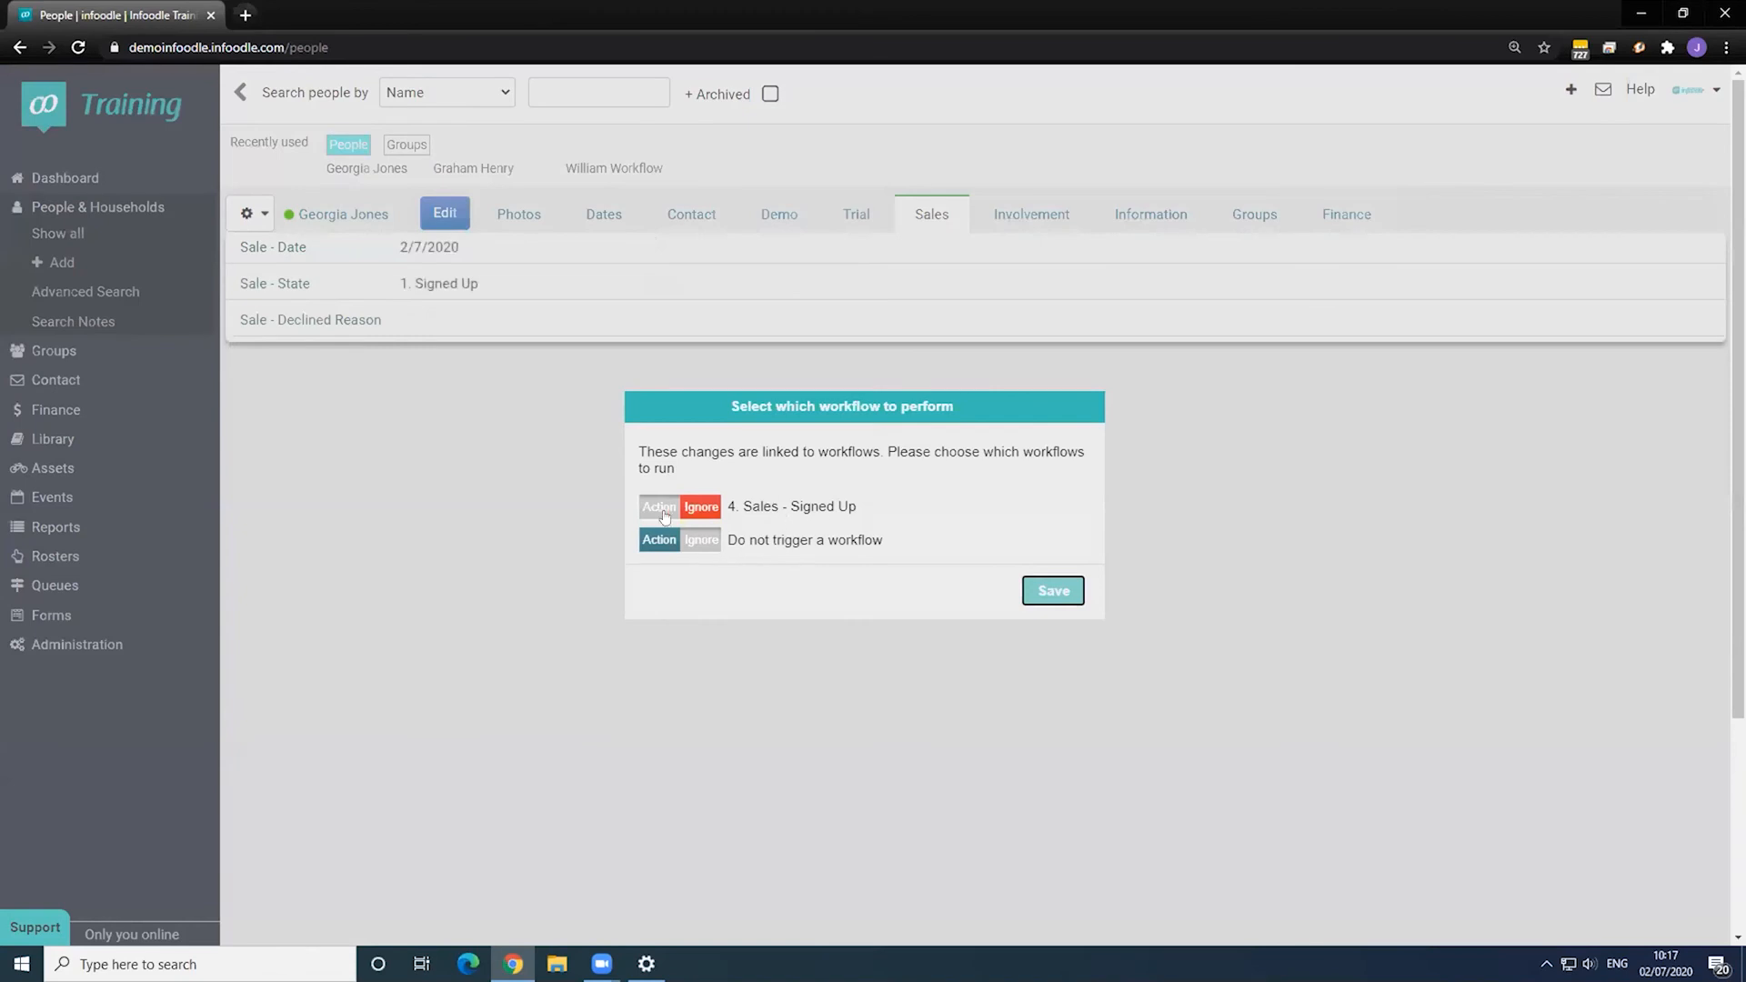
pyautogui.click(651, 510)
pyautogui.click(1059, 594)
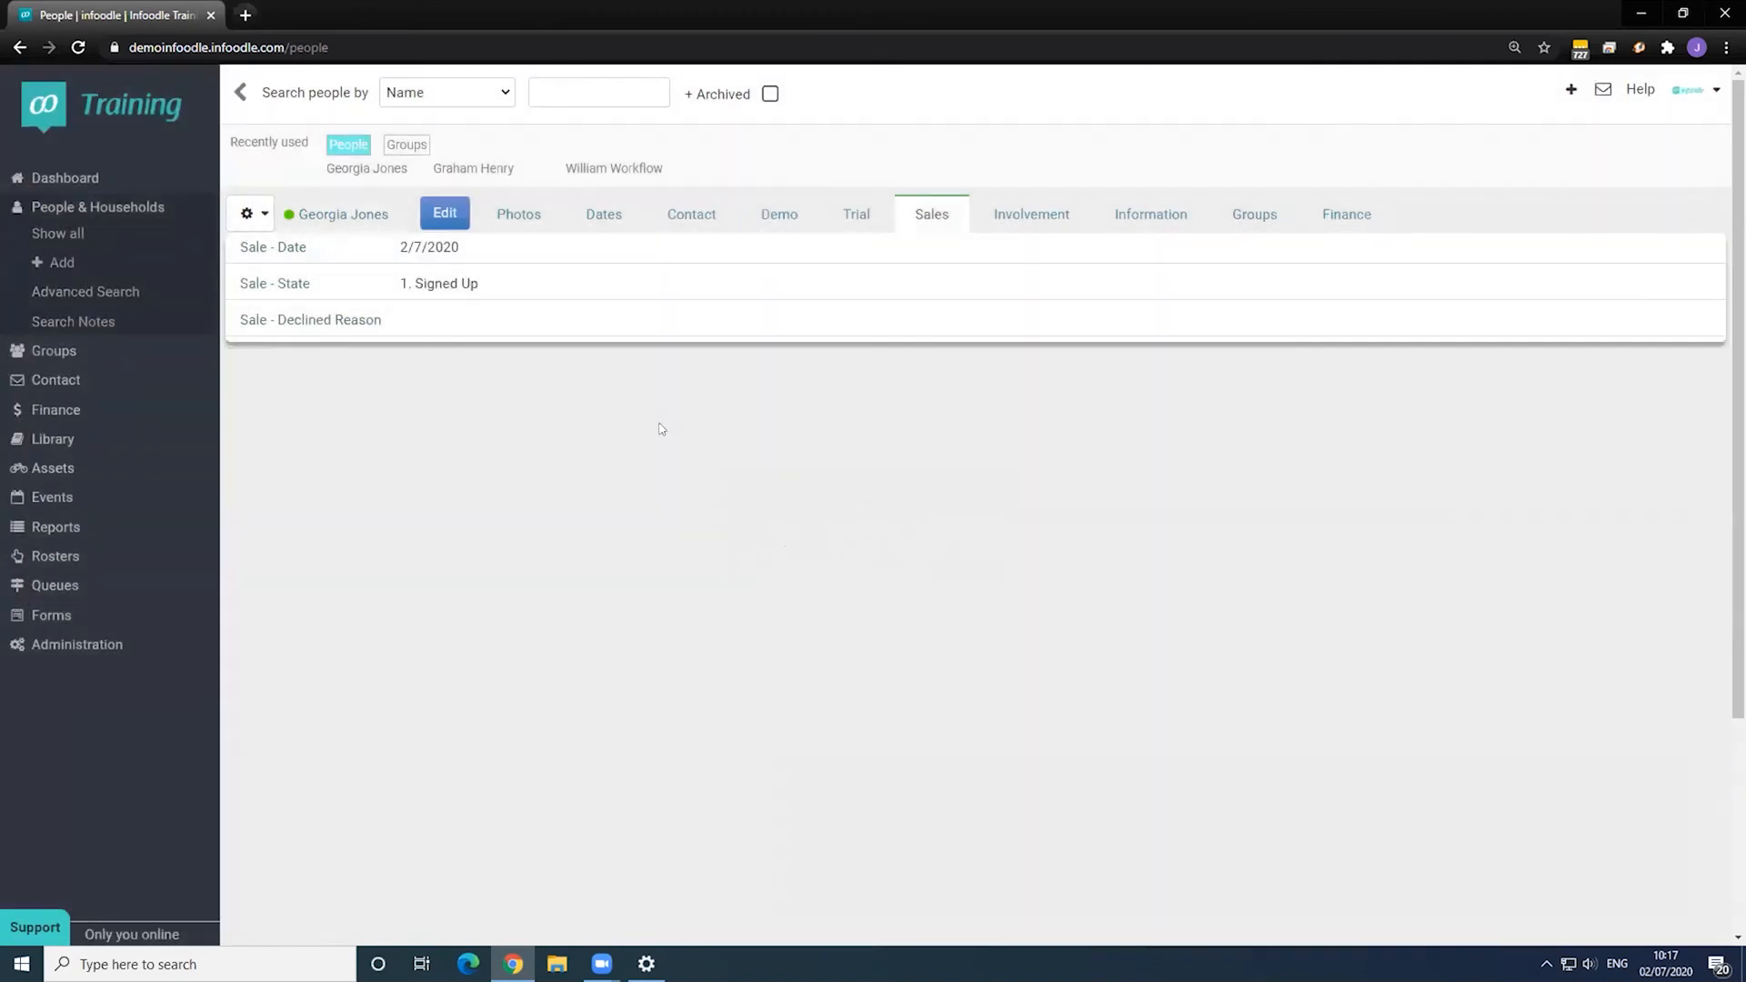
pyautogui.click(360, 215)
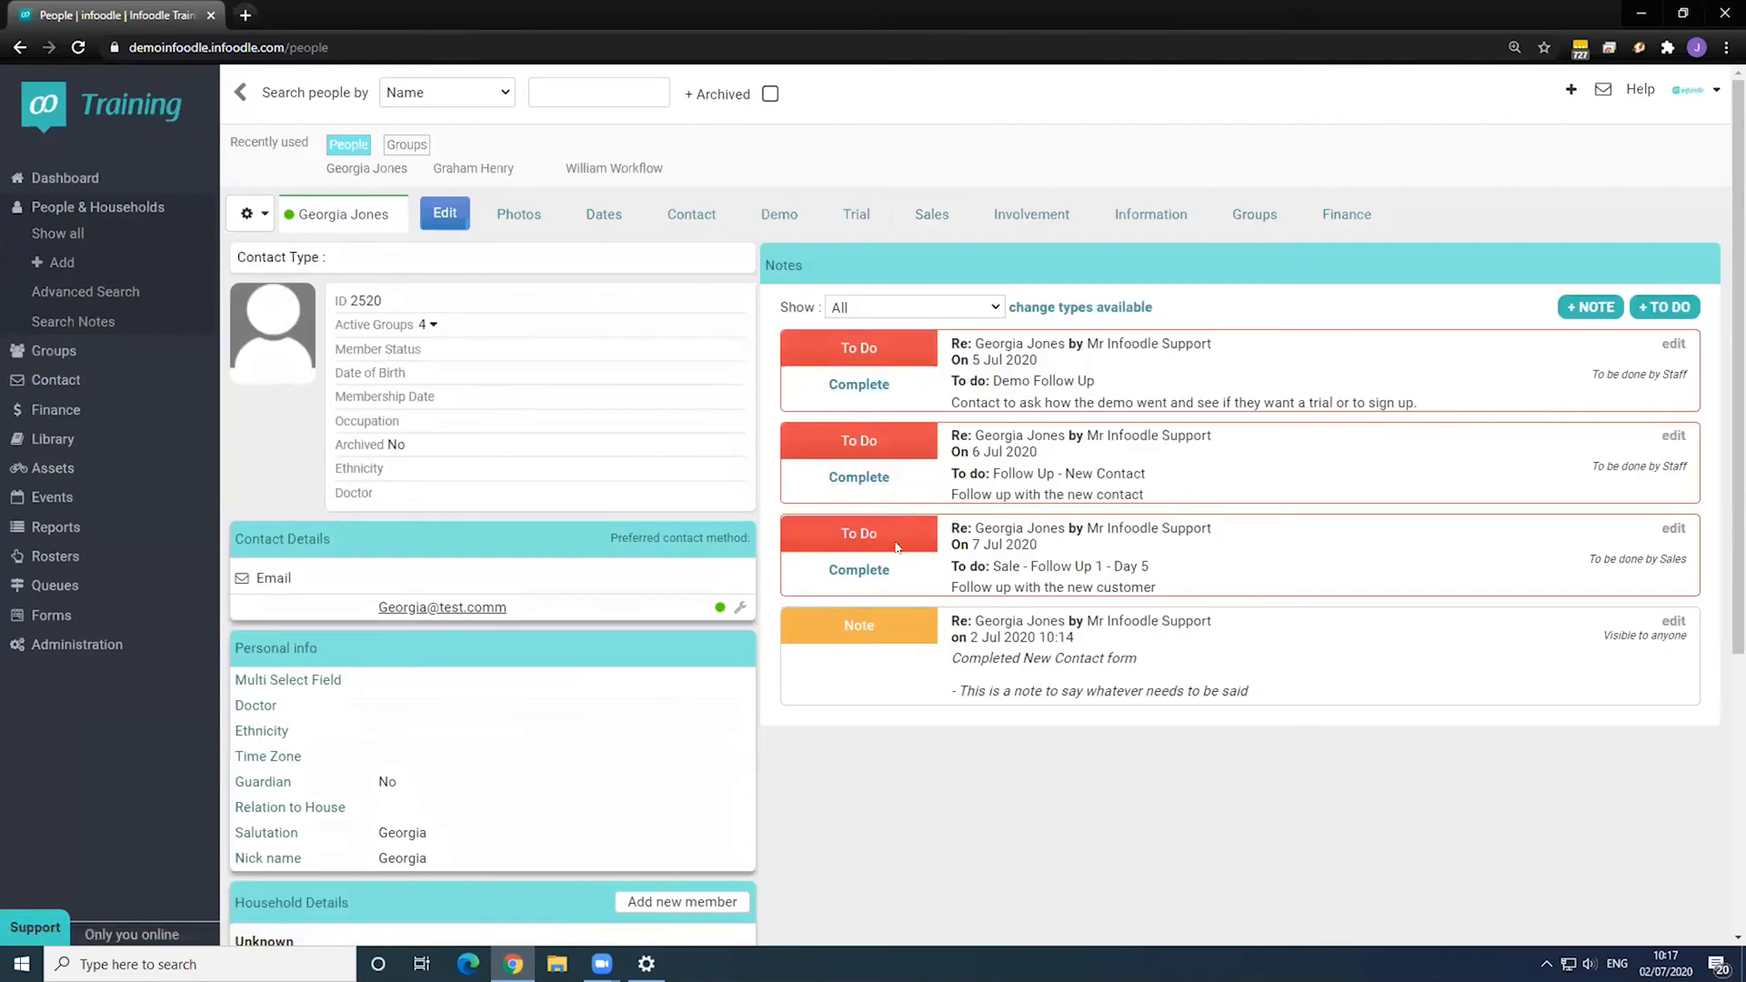
# - Check the new Sale follow-up and Demo Follow Up to-dos, cancelling both completion forms
pyautogui.moveTo(990, 574); pyautogui.dragTo(1178, 582)
pyautogui.click(858, 569)
pyautogui.click(1166, 758)
pyautogui.click(873, 390)
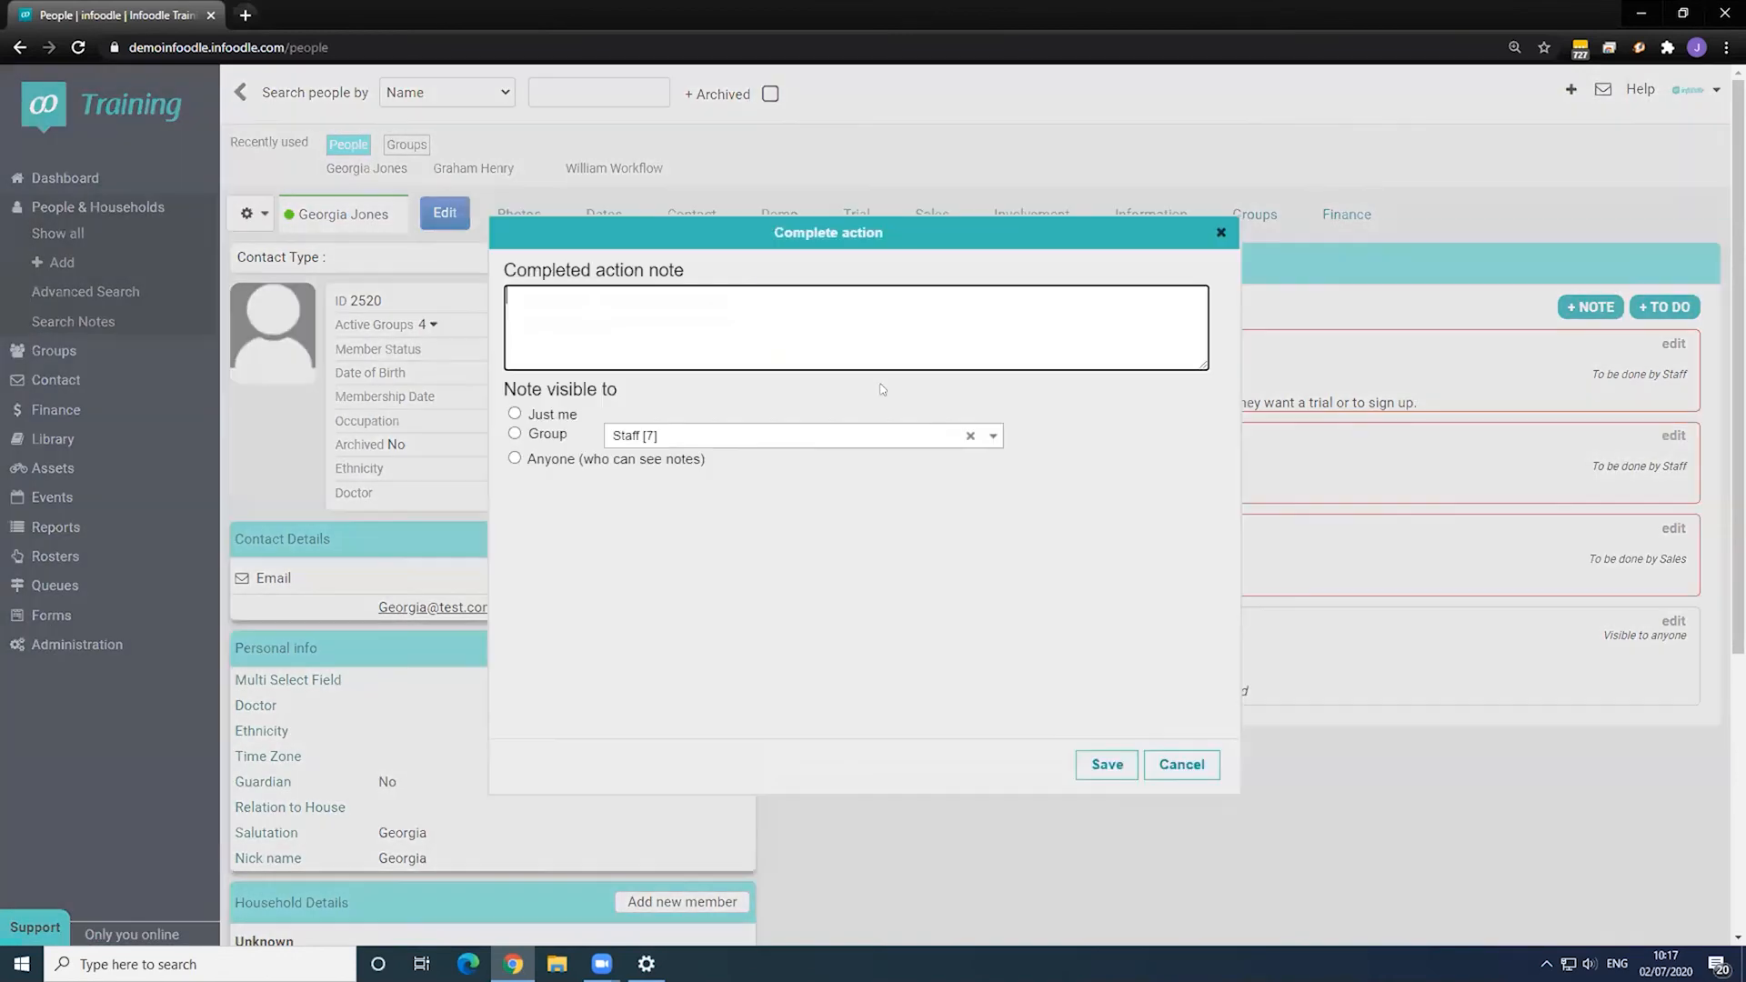
pyautogui.click(1187, 764)
# - Delete the Demo Follow Up and Follow Up - New Contact to-dos, confirming each
pyautogui.click(1672, 345)
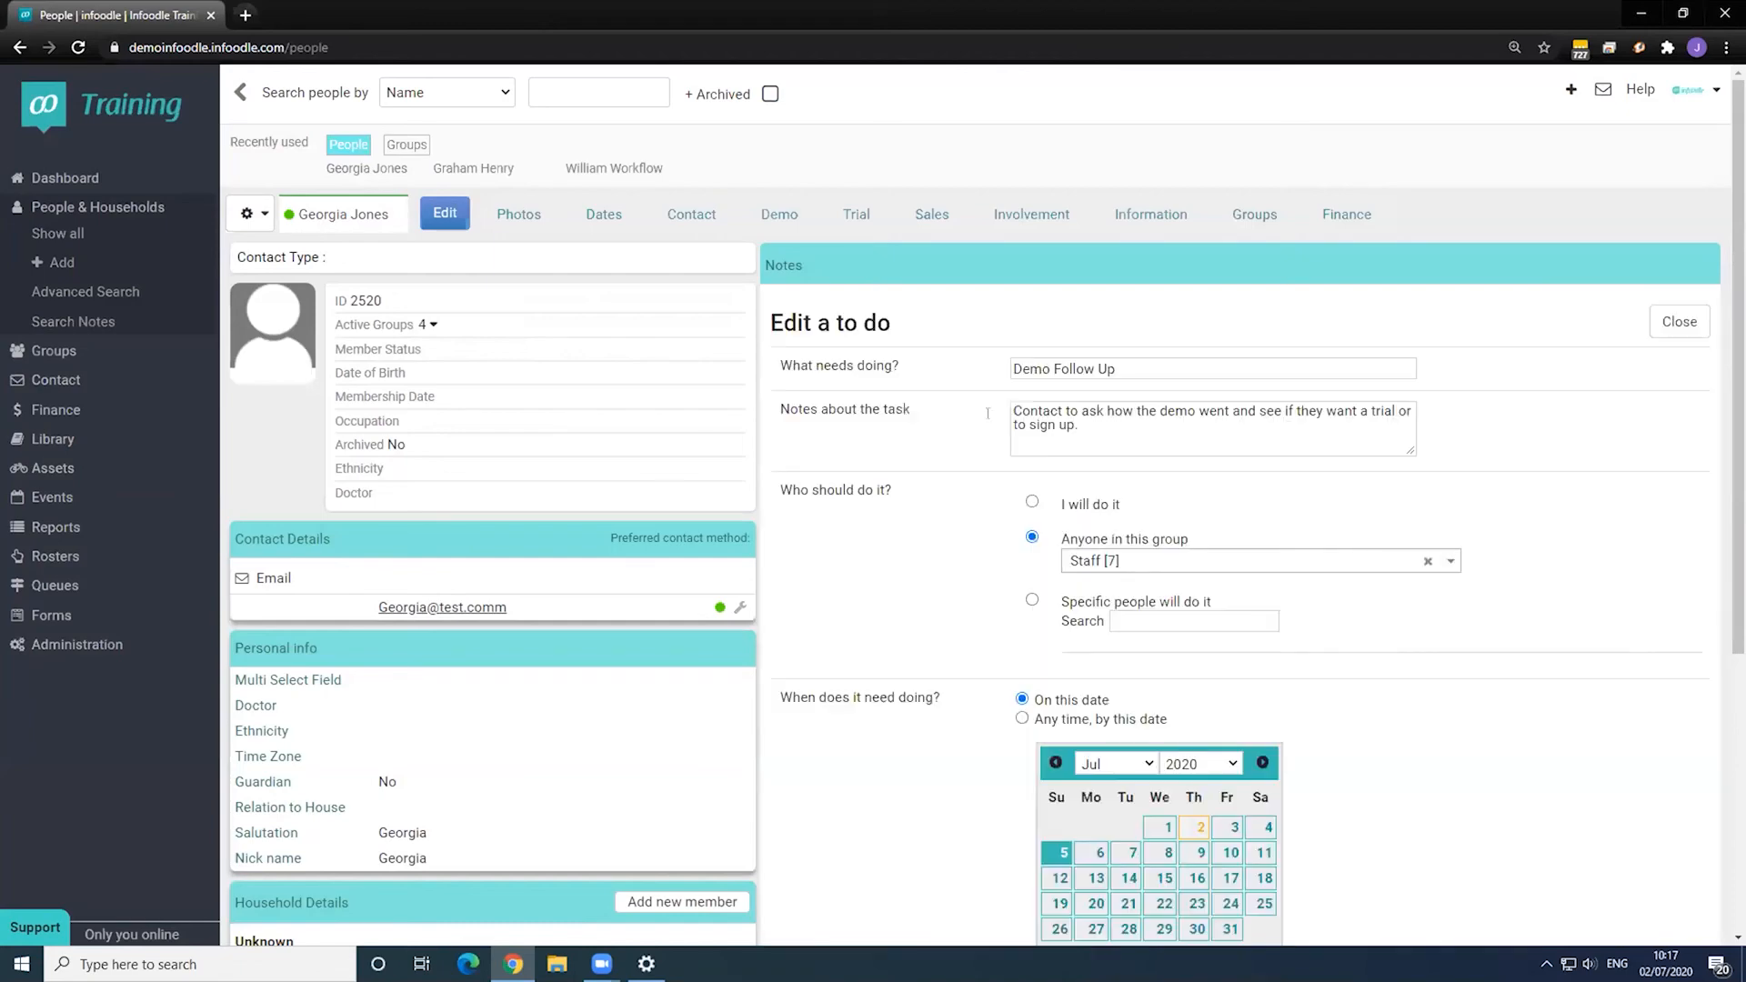
pyautogui.scroll(-4, 1342, 761)
pyautogui.click(1121, 698)
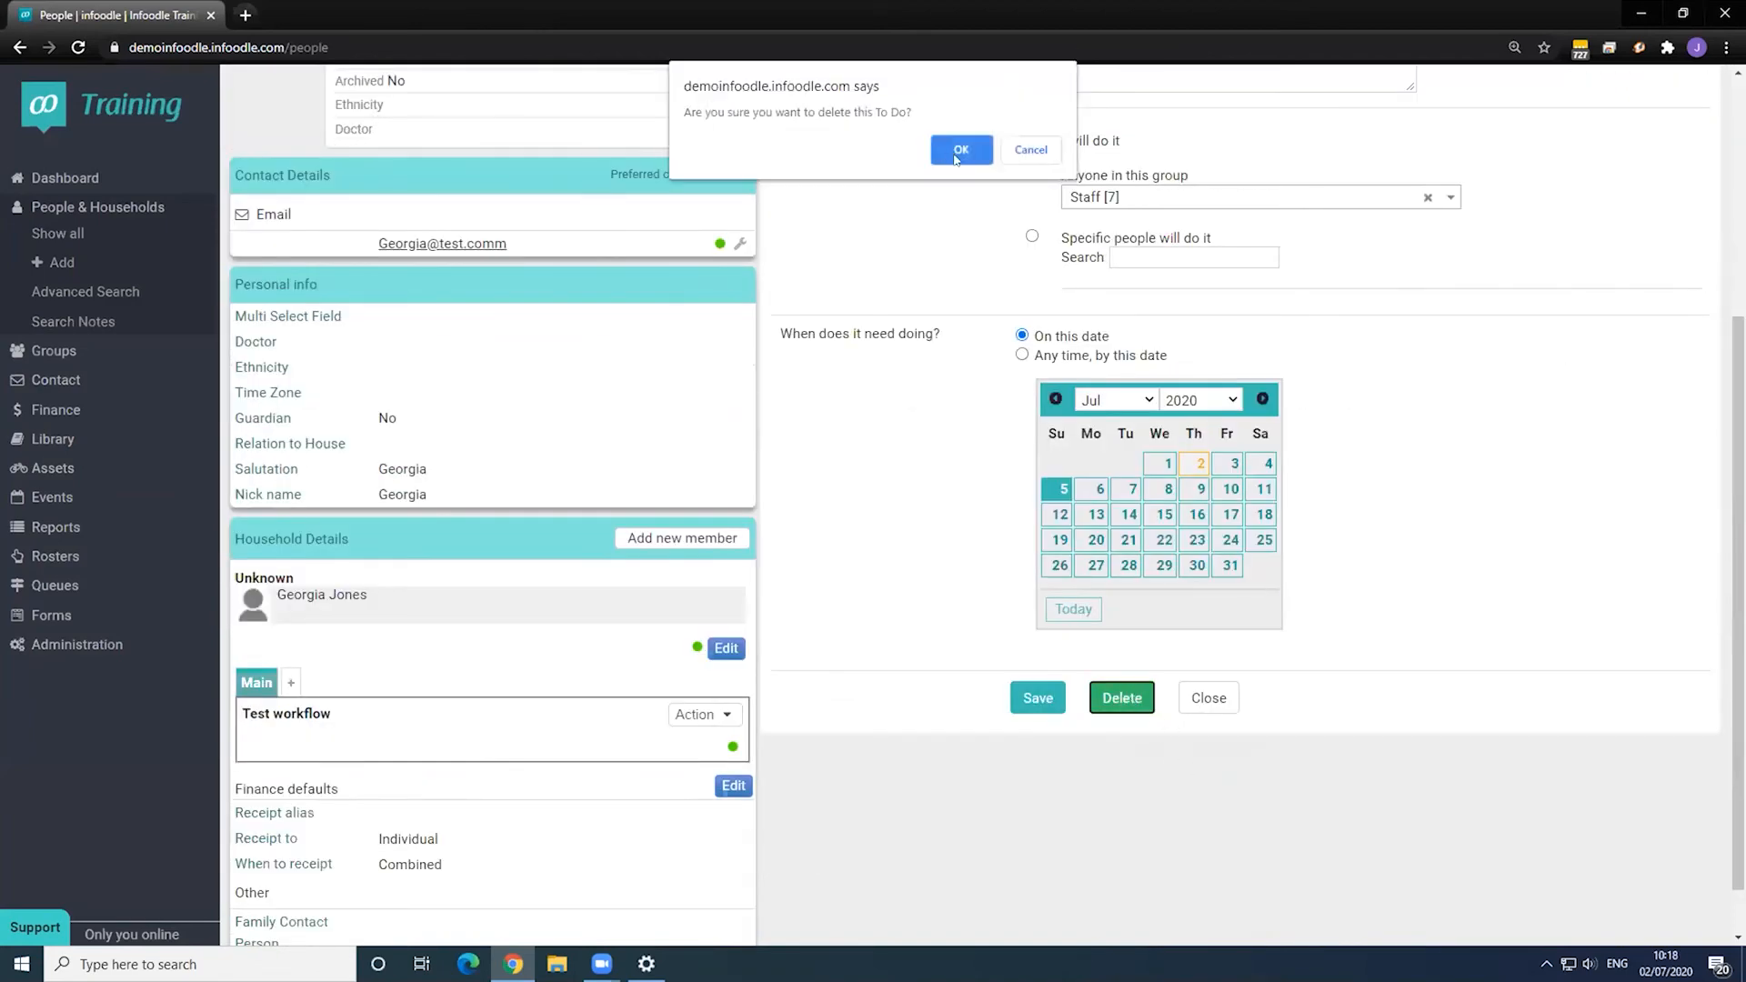
pyautogui.click(929, 148)
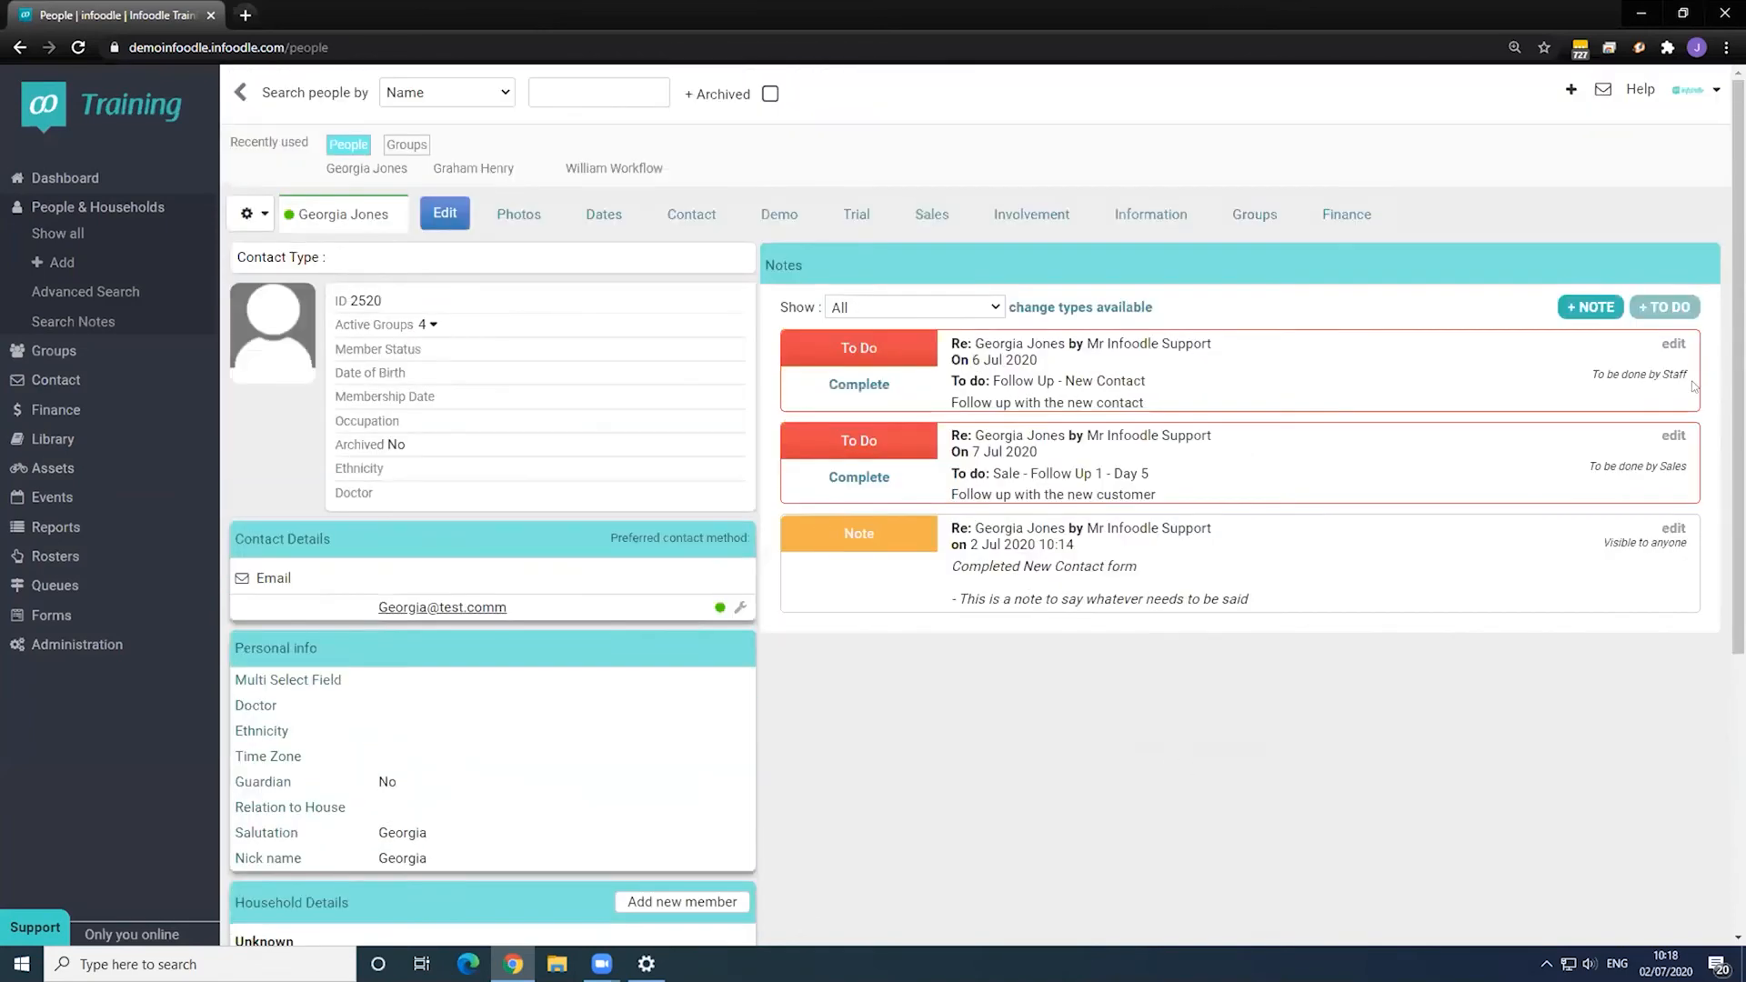
pyautogui.scroll(-5, 1427, 545)
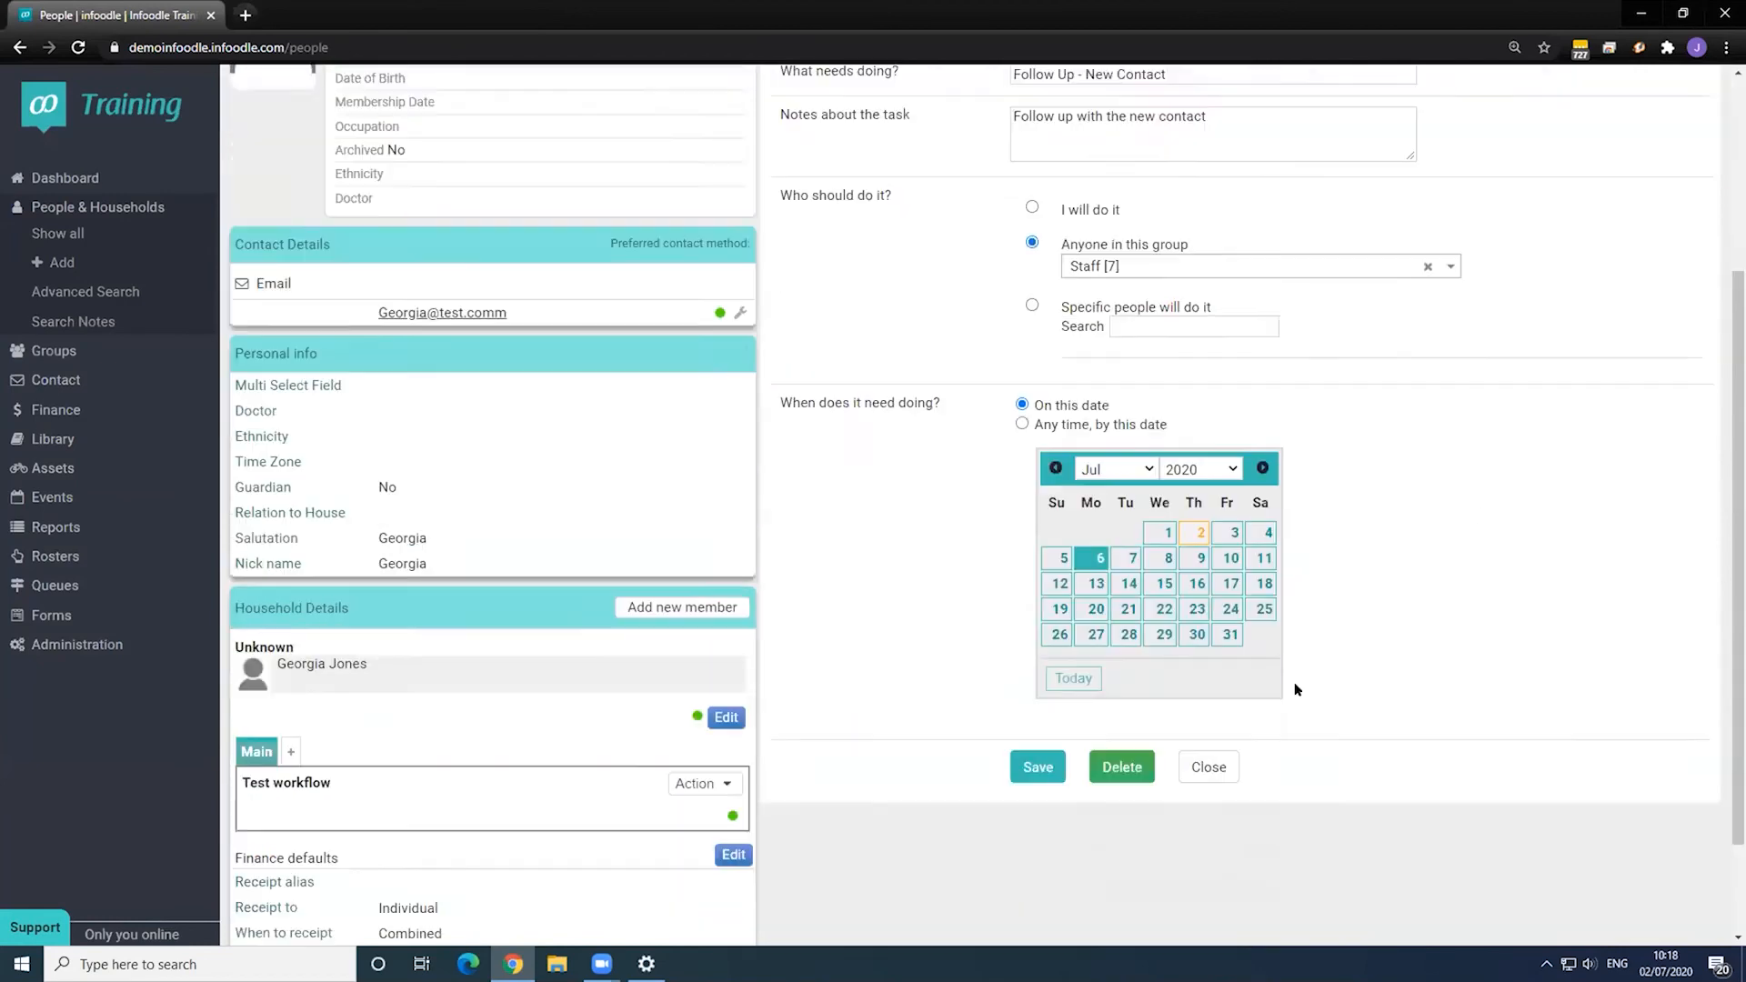
pyautogui.click(1121, 637)
pyautogui.click(960, 150)
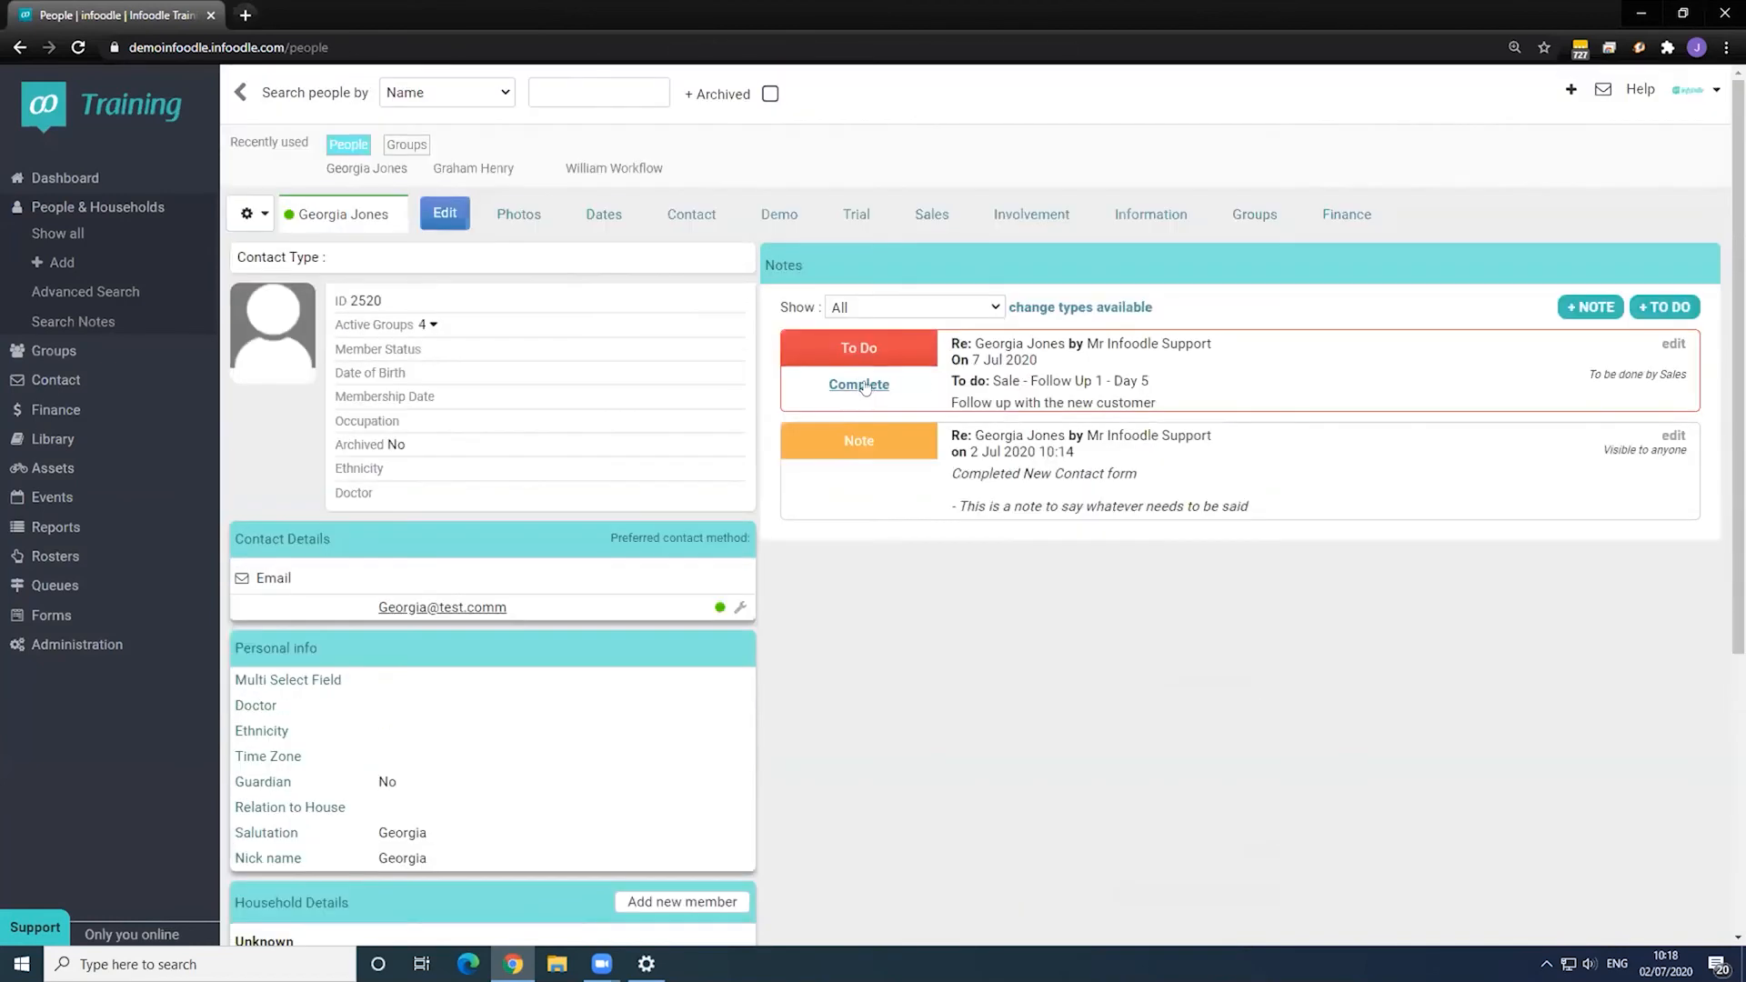
# - Complete Sale Follow Up 1 - Day 5 ('Followed up.') and Follow Up 2 - Day 14 ('complete'), visible to Anyone
pyautogui.click(864, 386)
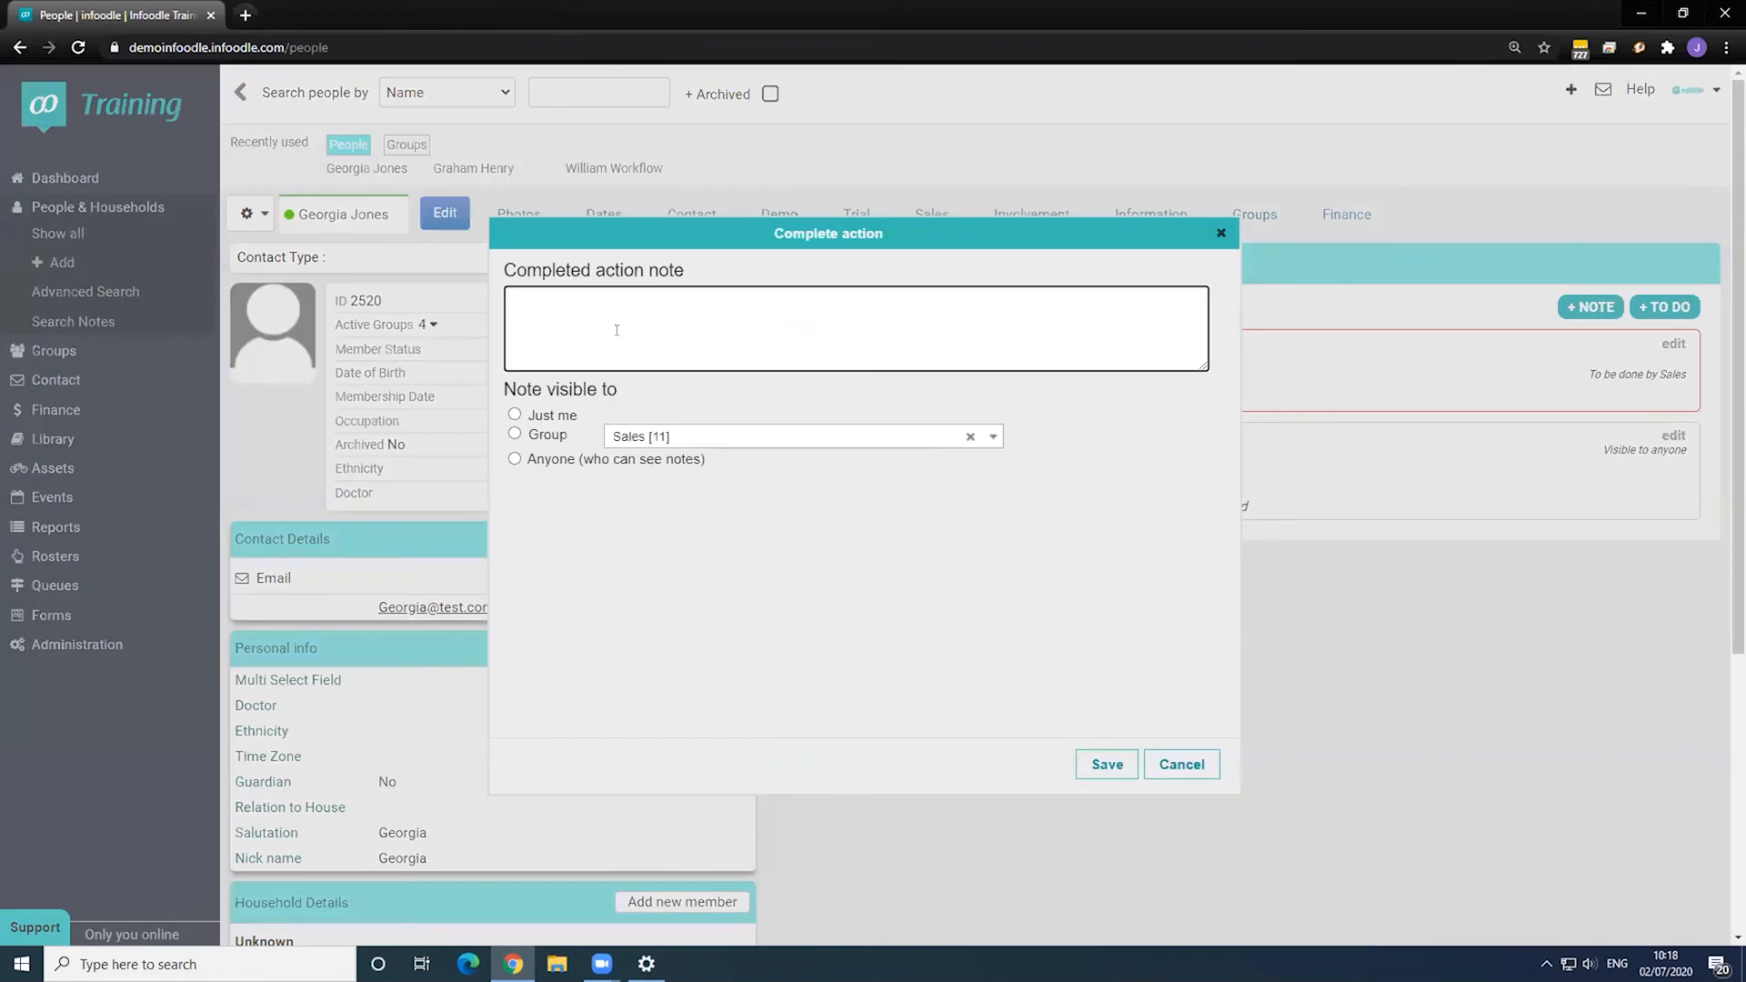
pyautogui.write('Followed up.')
pyautogui.click(515, 458)
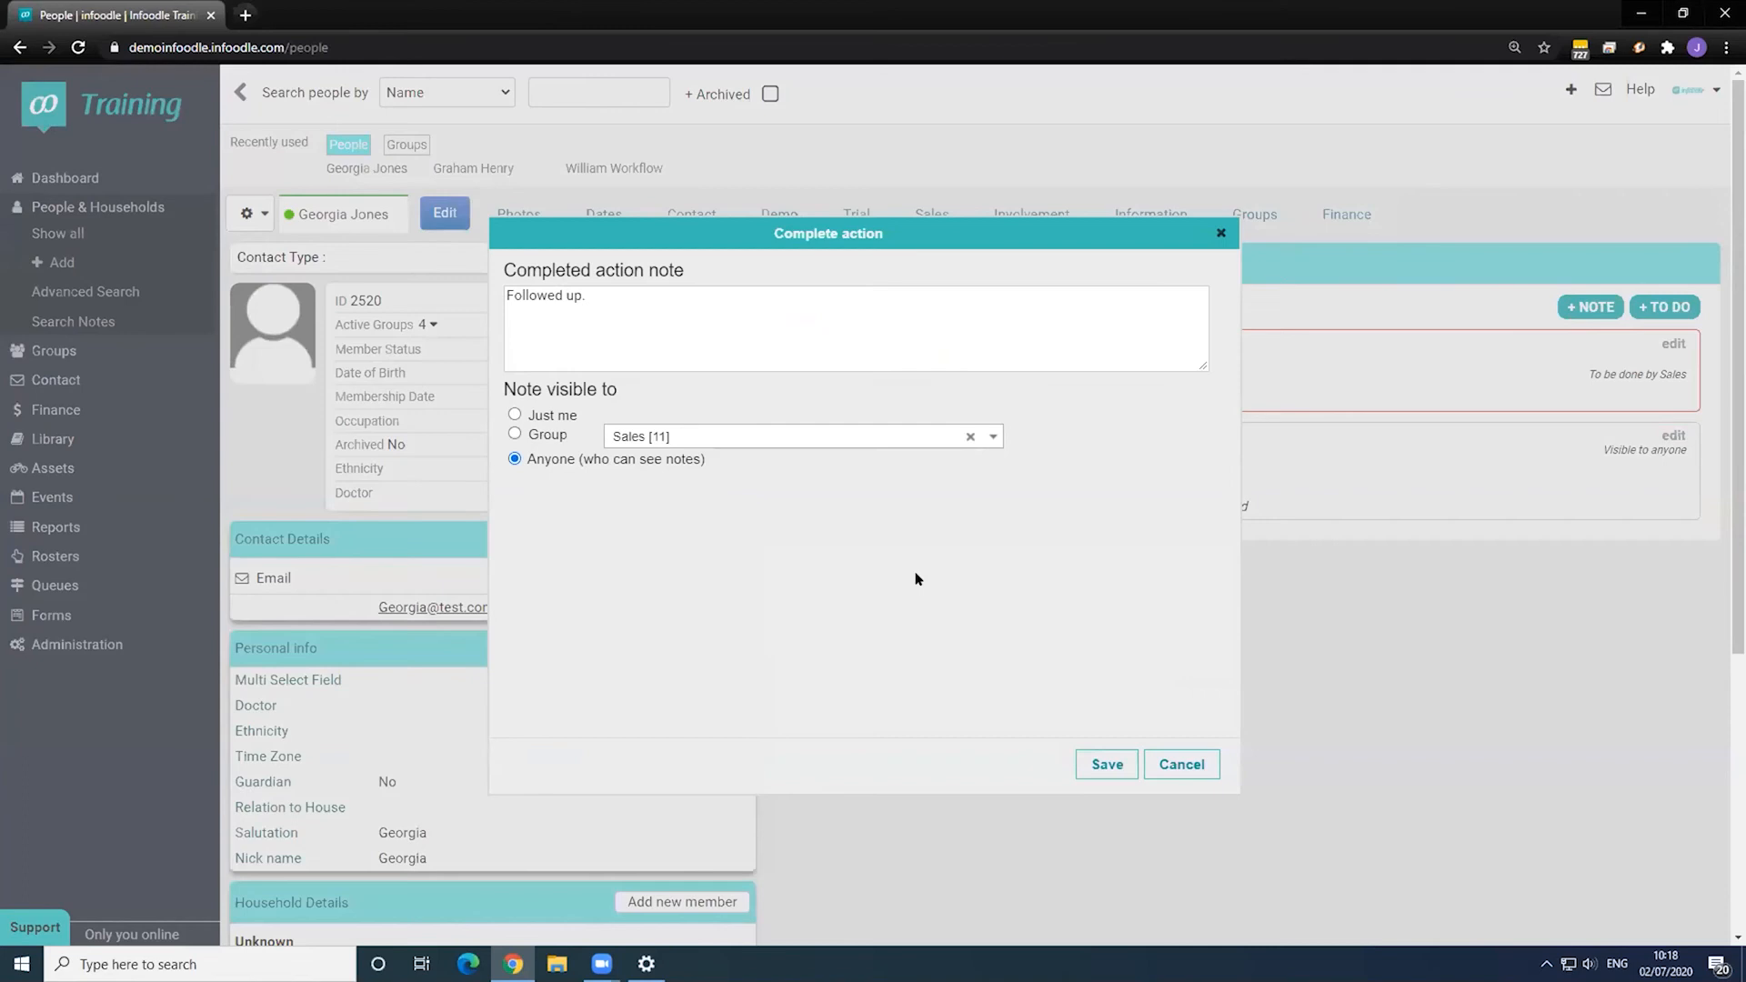
pyautogui.click(1105, 762)
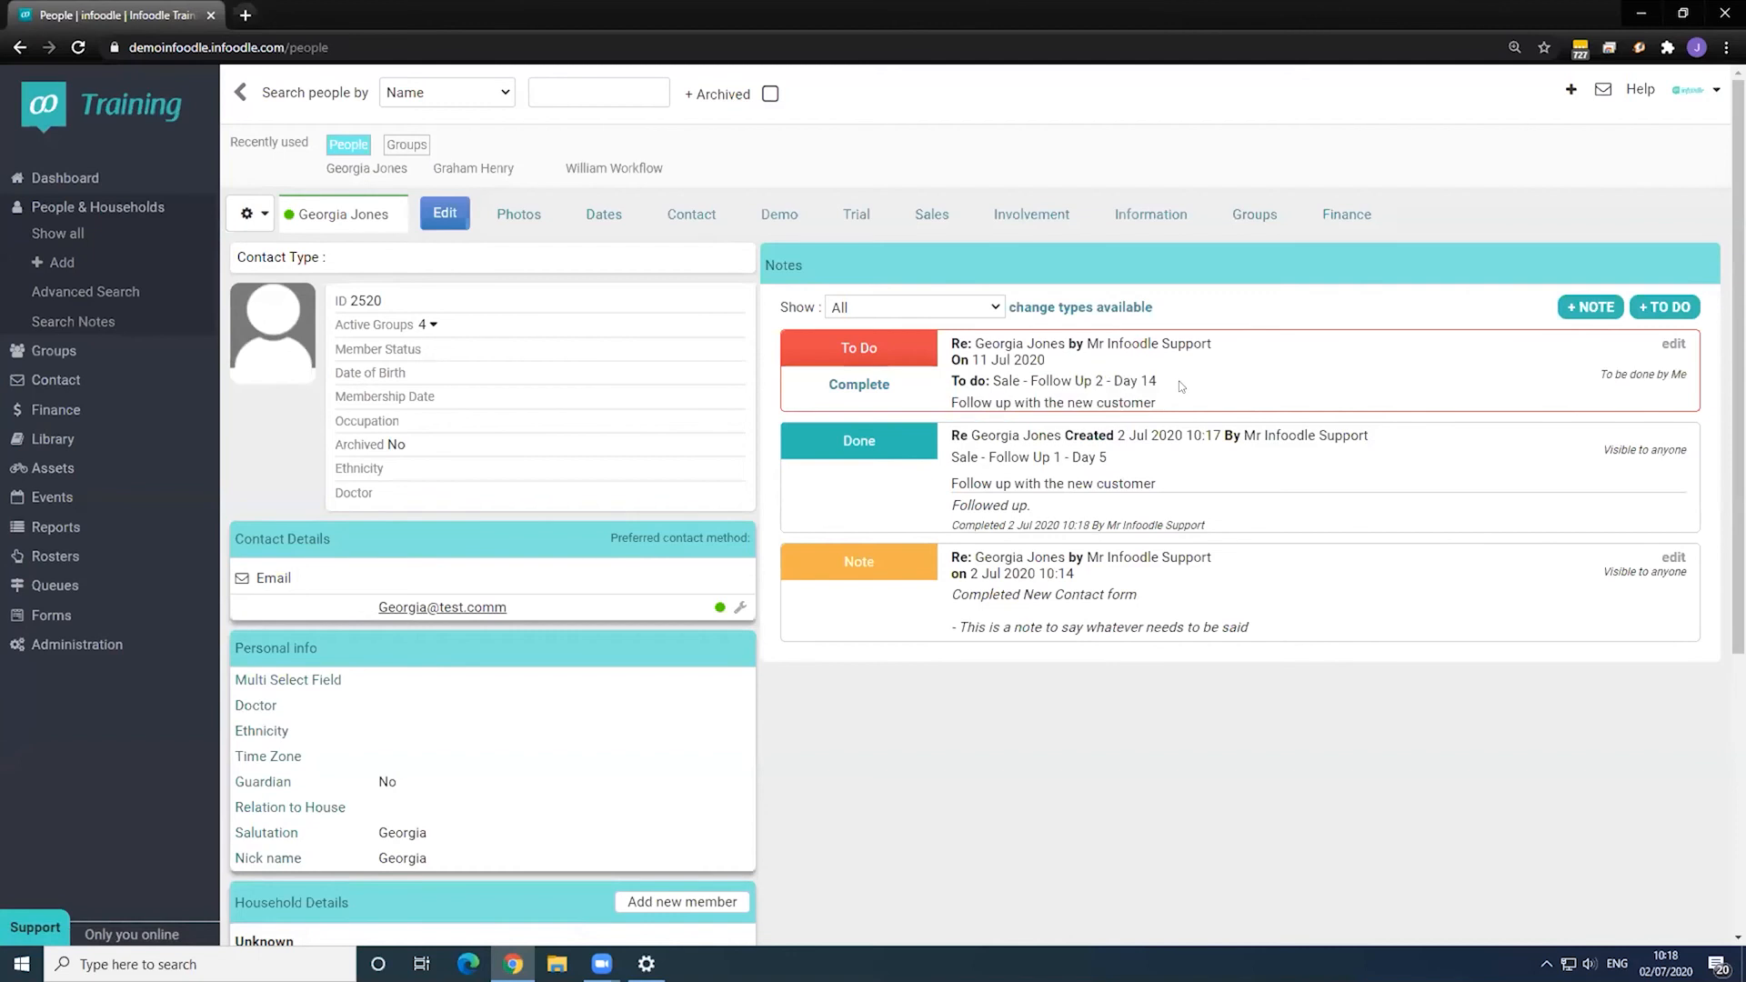
pyautogui.click(845, 385)
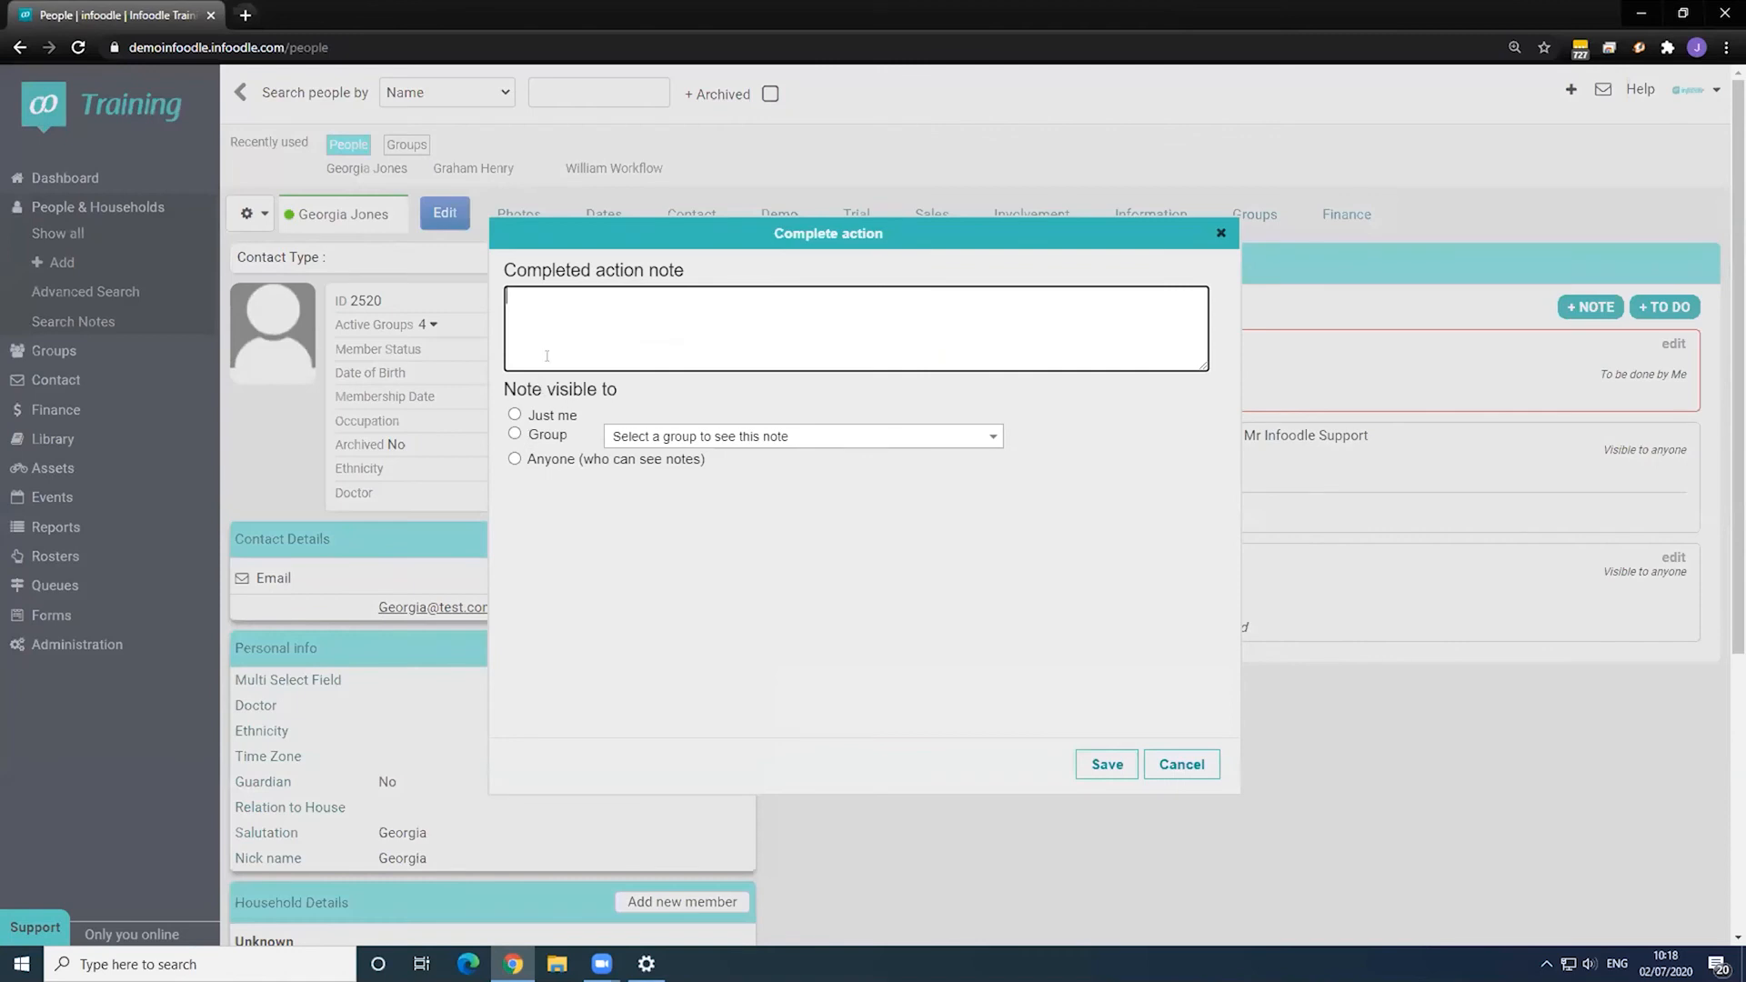
pyautogui.write('complete')
pyautogui.click(515, 459)
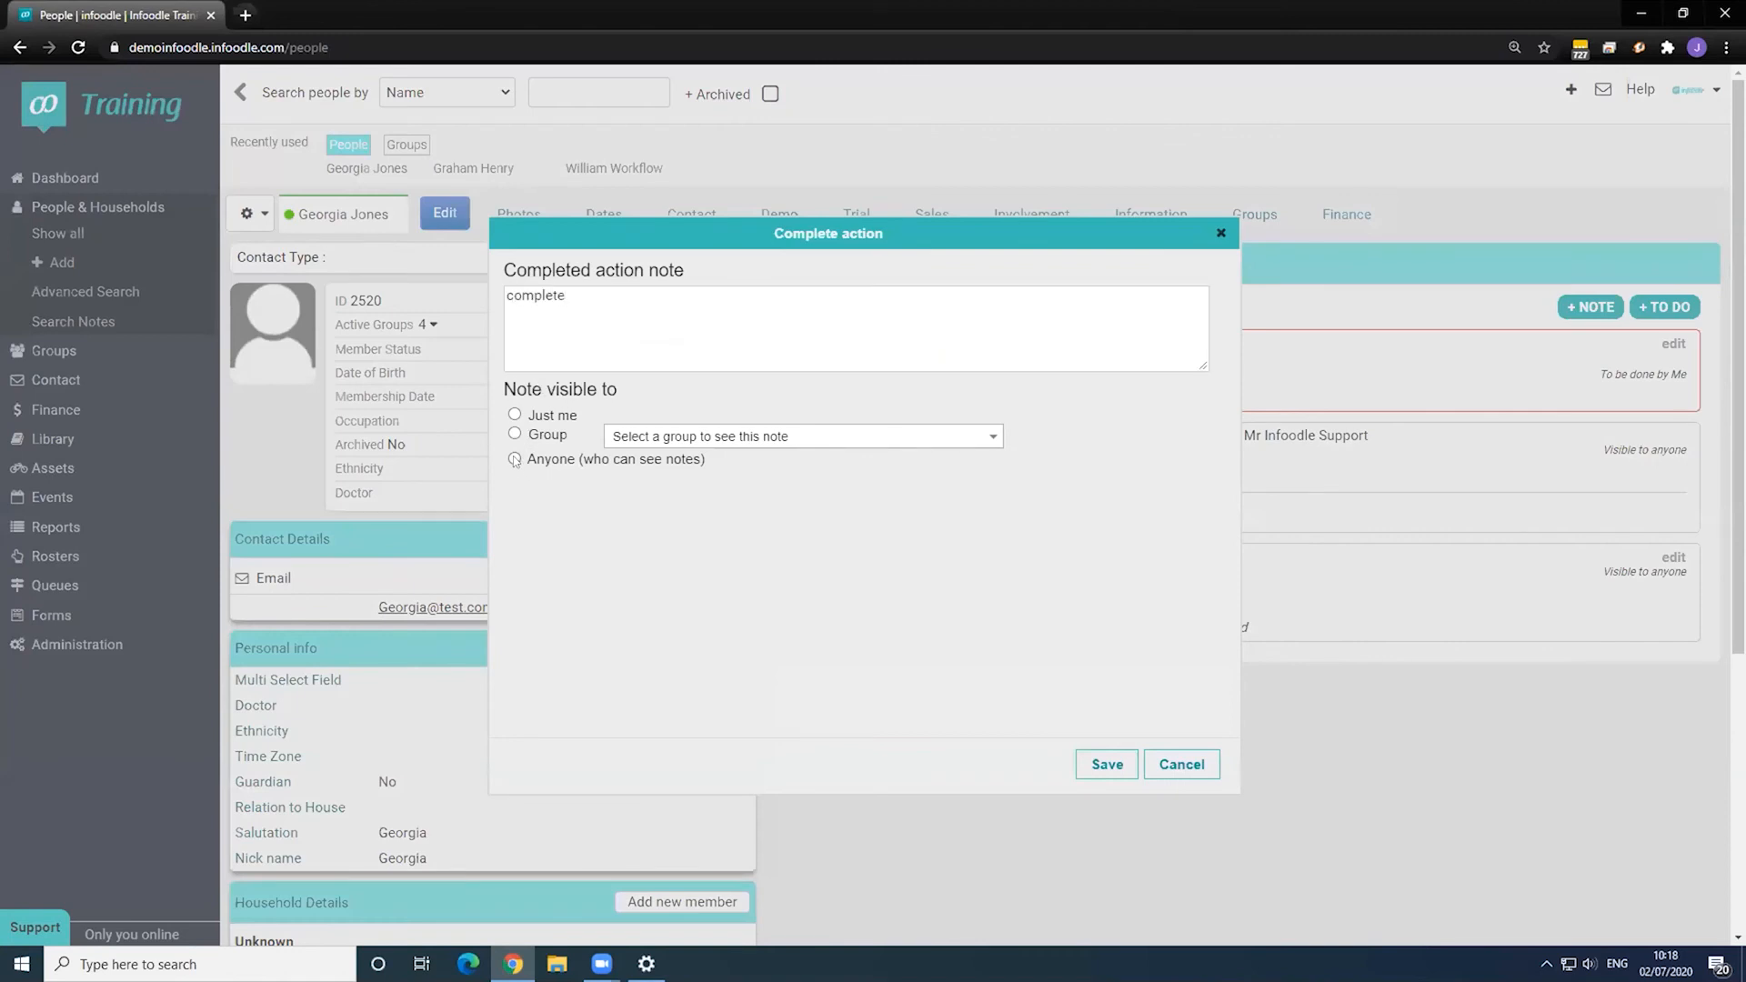
pyautogui.click(1111, 764)
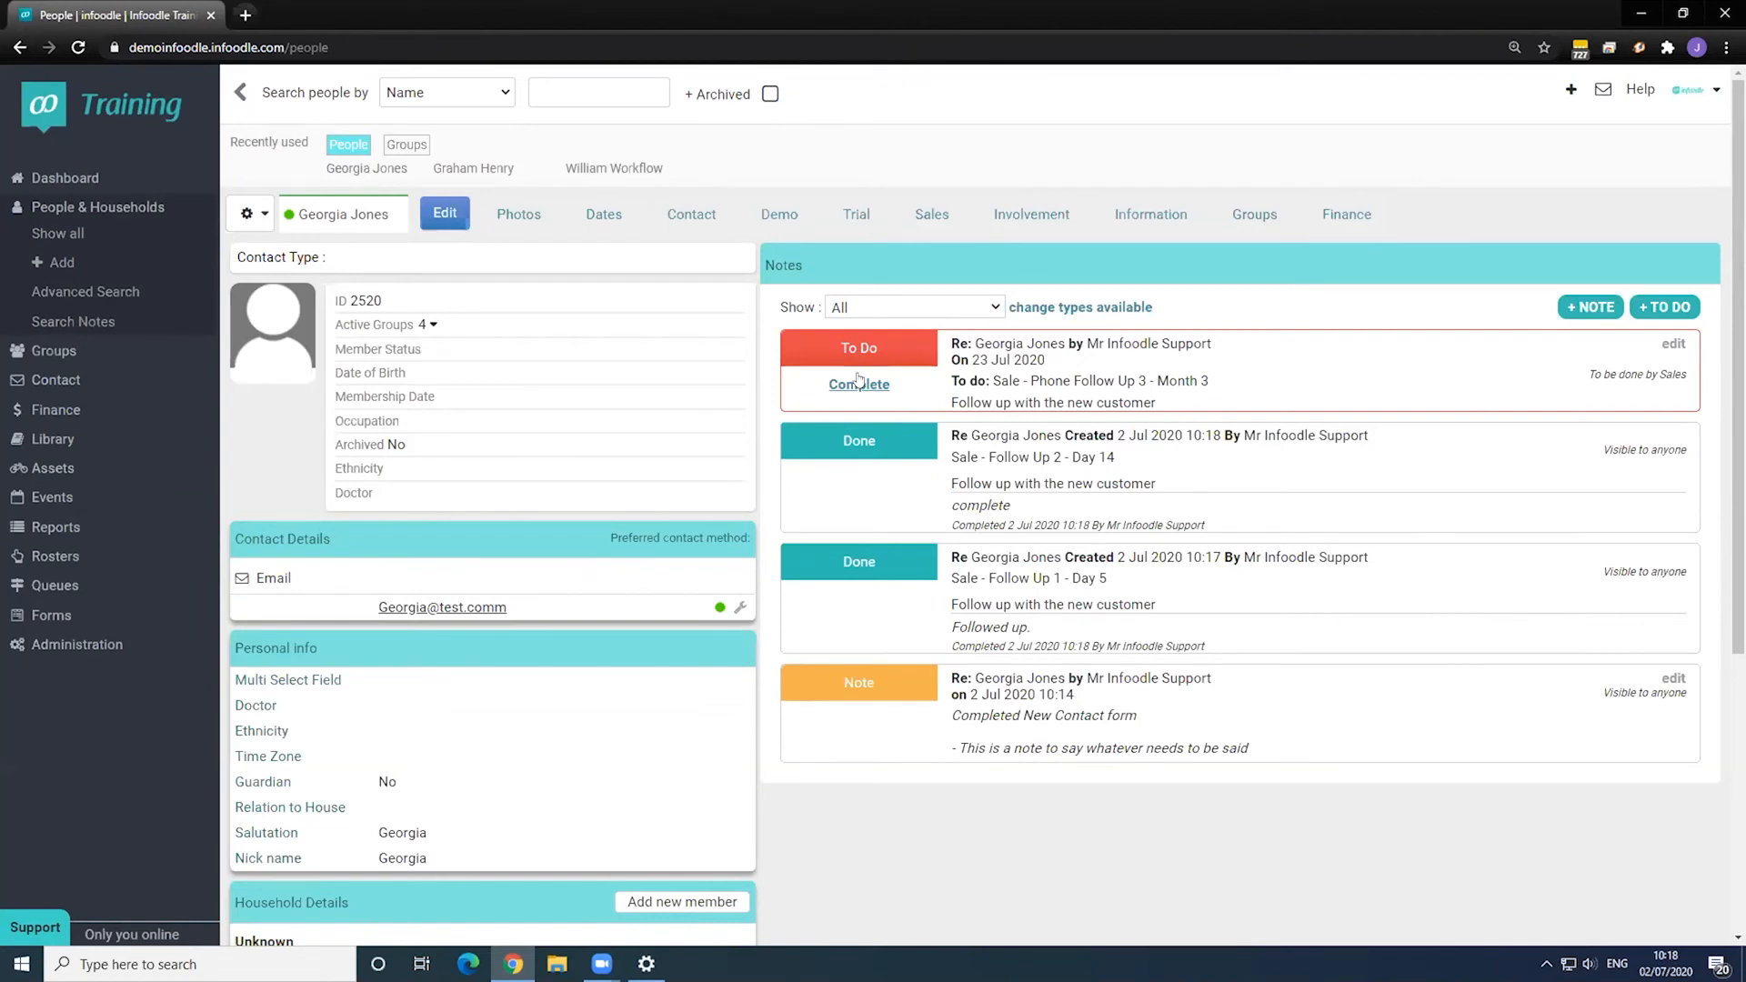
# - Complete the Sale - Phone Follow Up 3 - Month 3 to-do with note 'complete', visible Just me
pyautogui.click(858, 382)
pyautogui.write('complete')
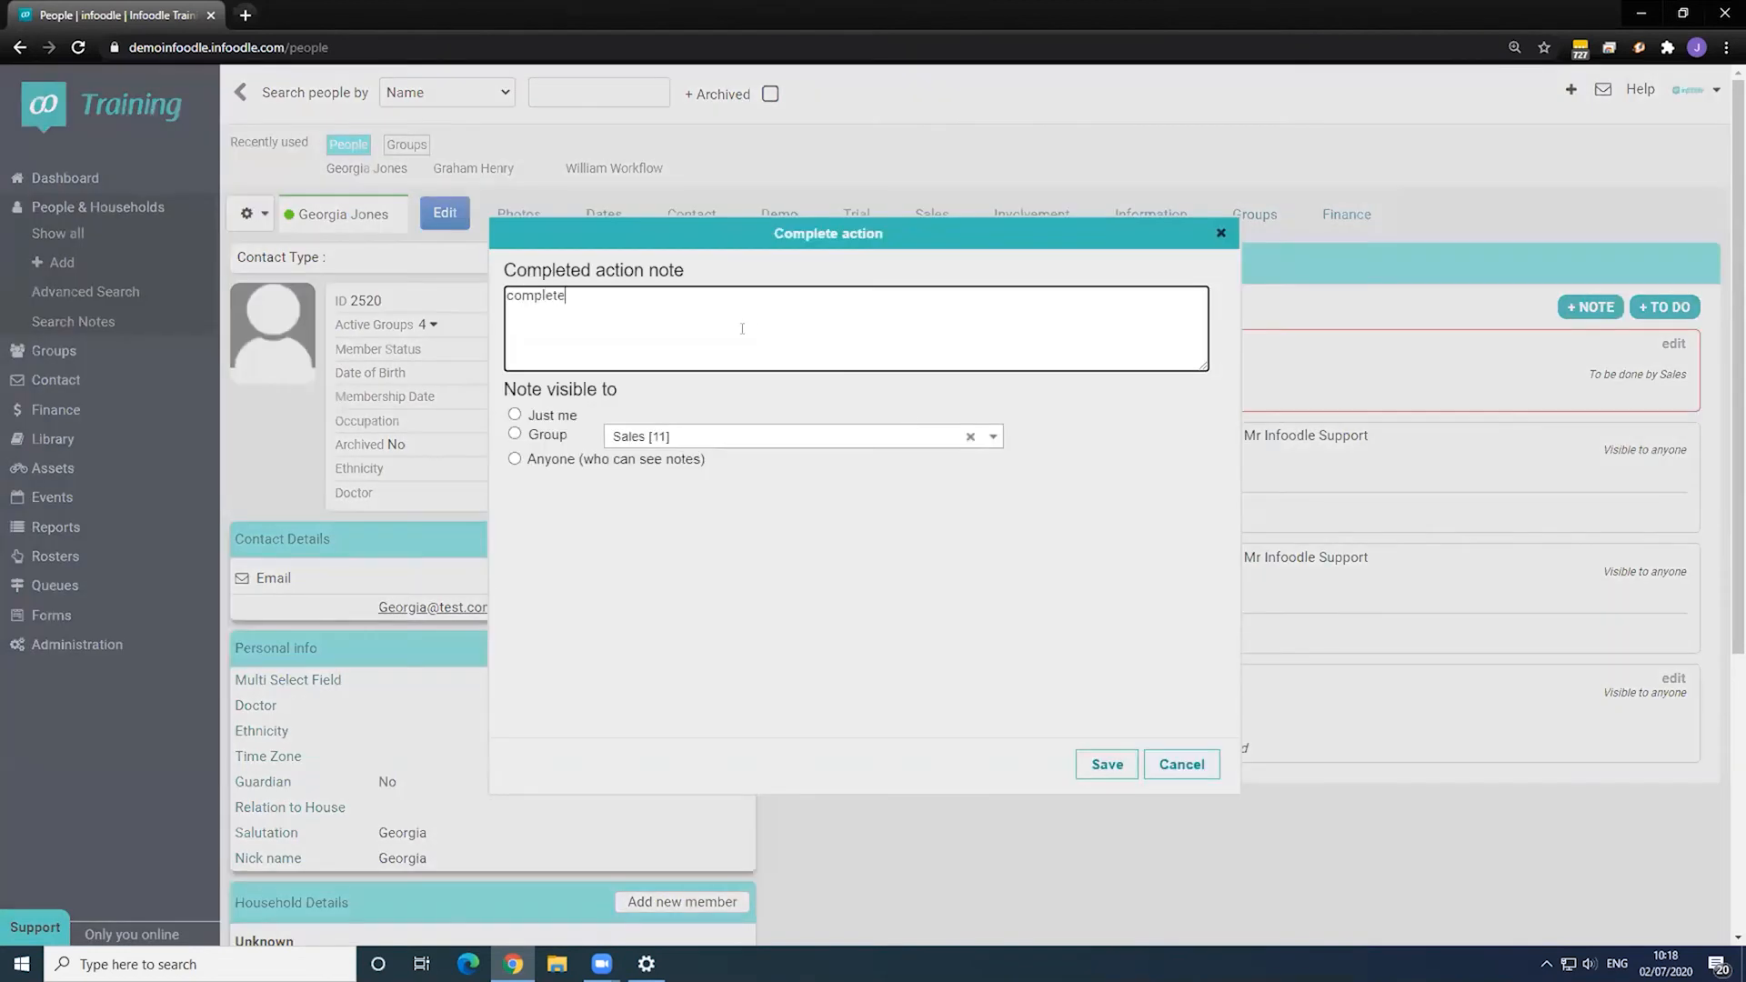
pyautogui.click(515, 414)
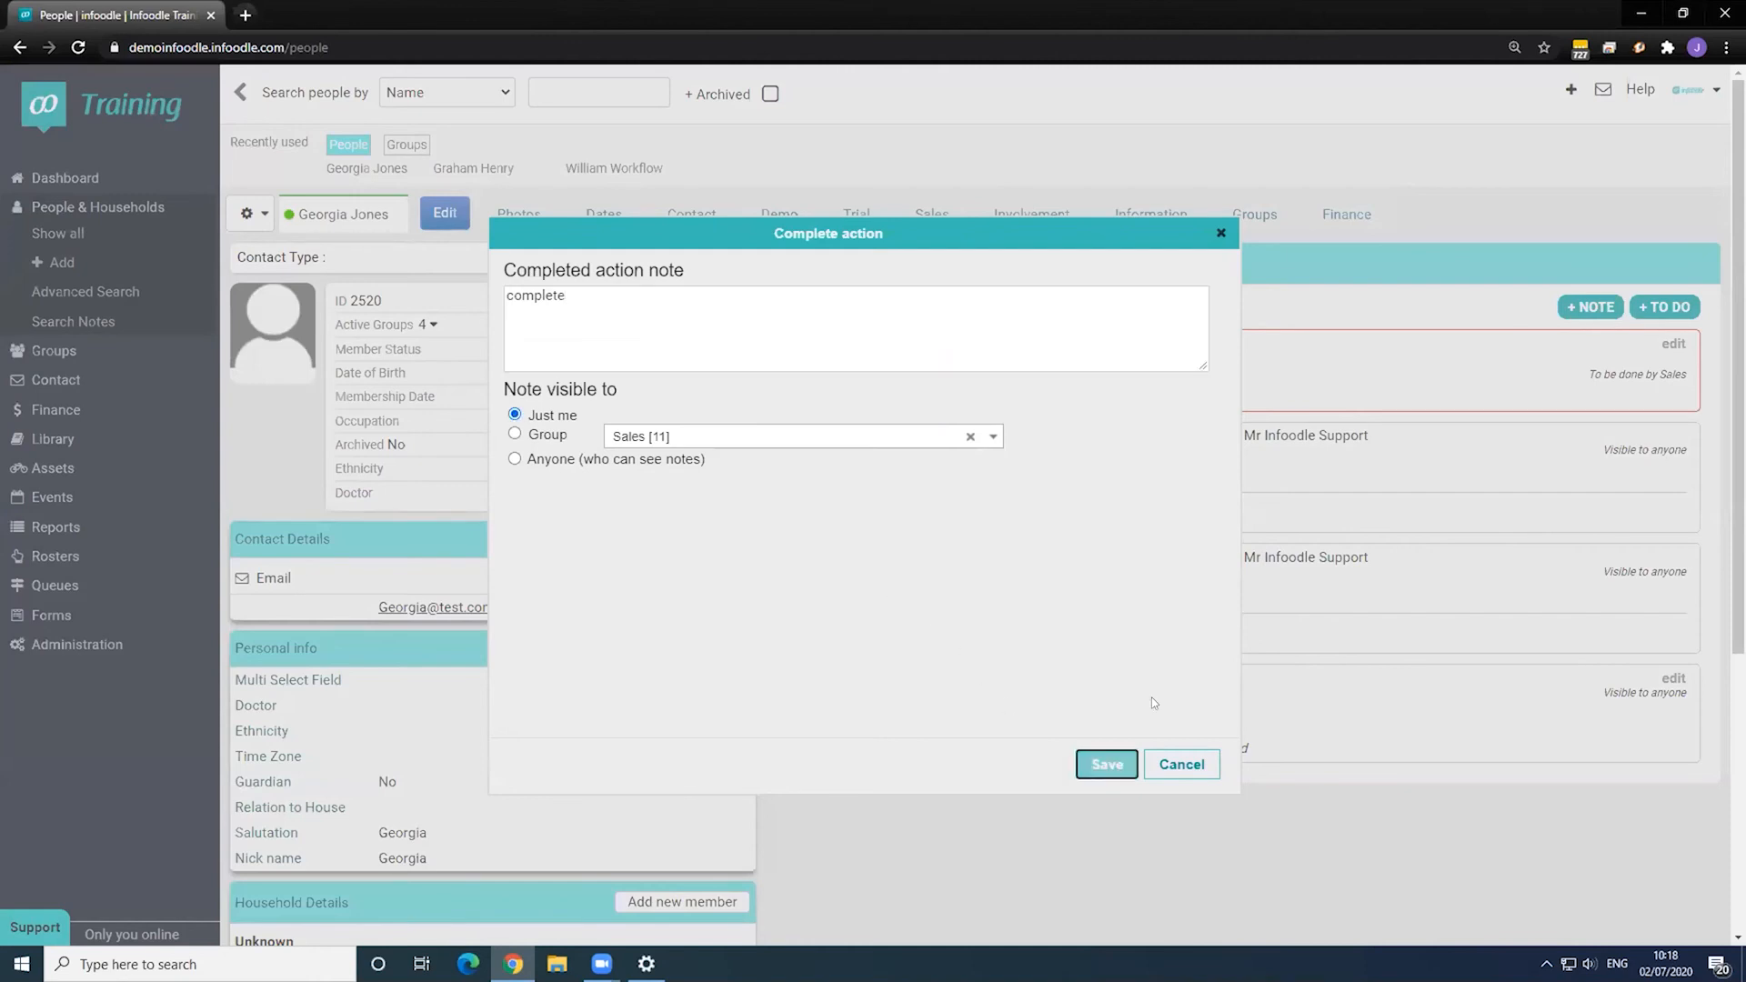
pyautogui.click(1111, 762)
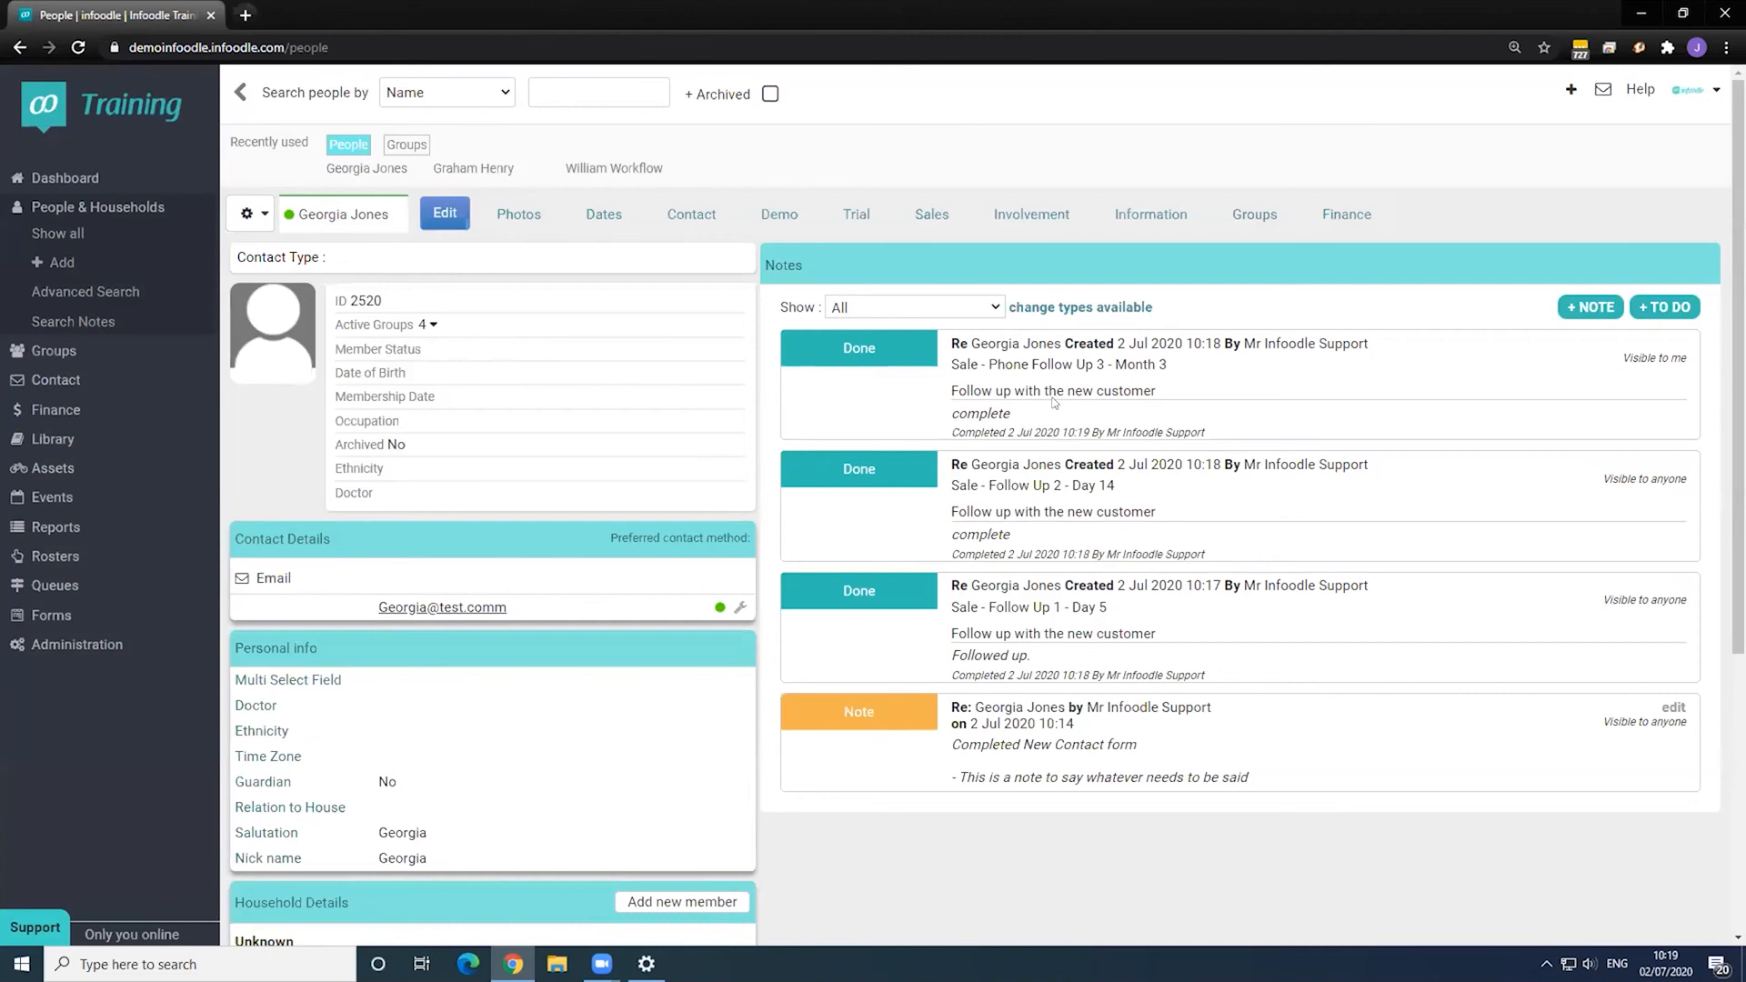
# - Open the 4. Sales - Signed Up workflow and review Step 9's Sale - Follow Up queue name
pyautogui.click(87, 642)
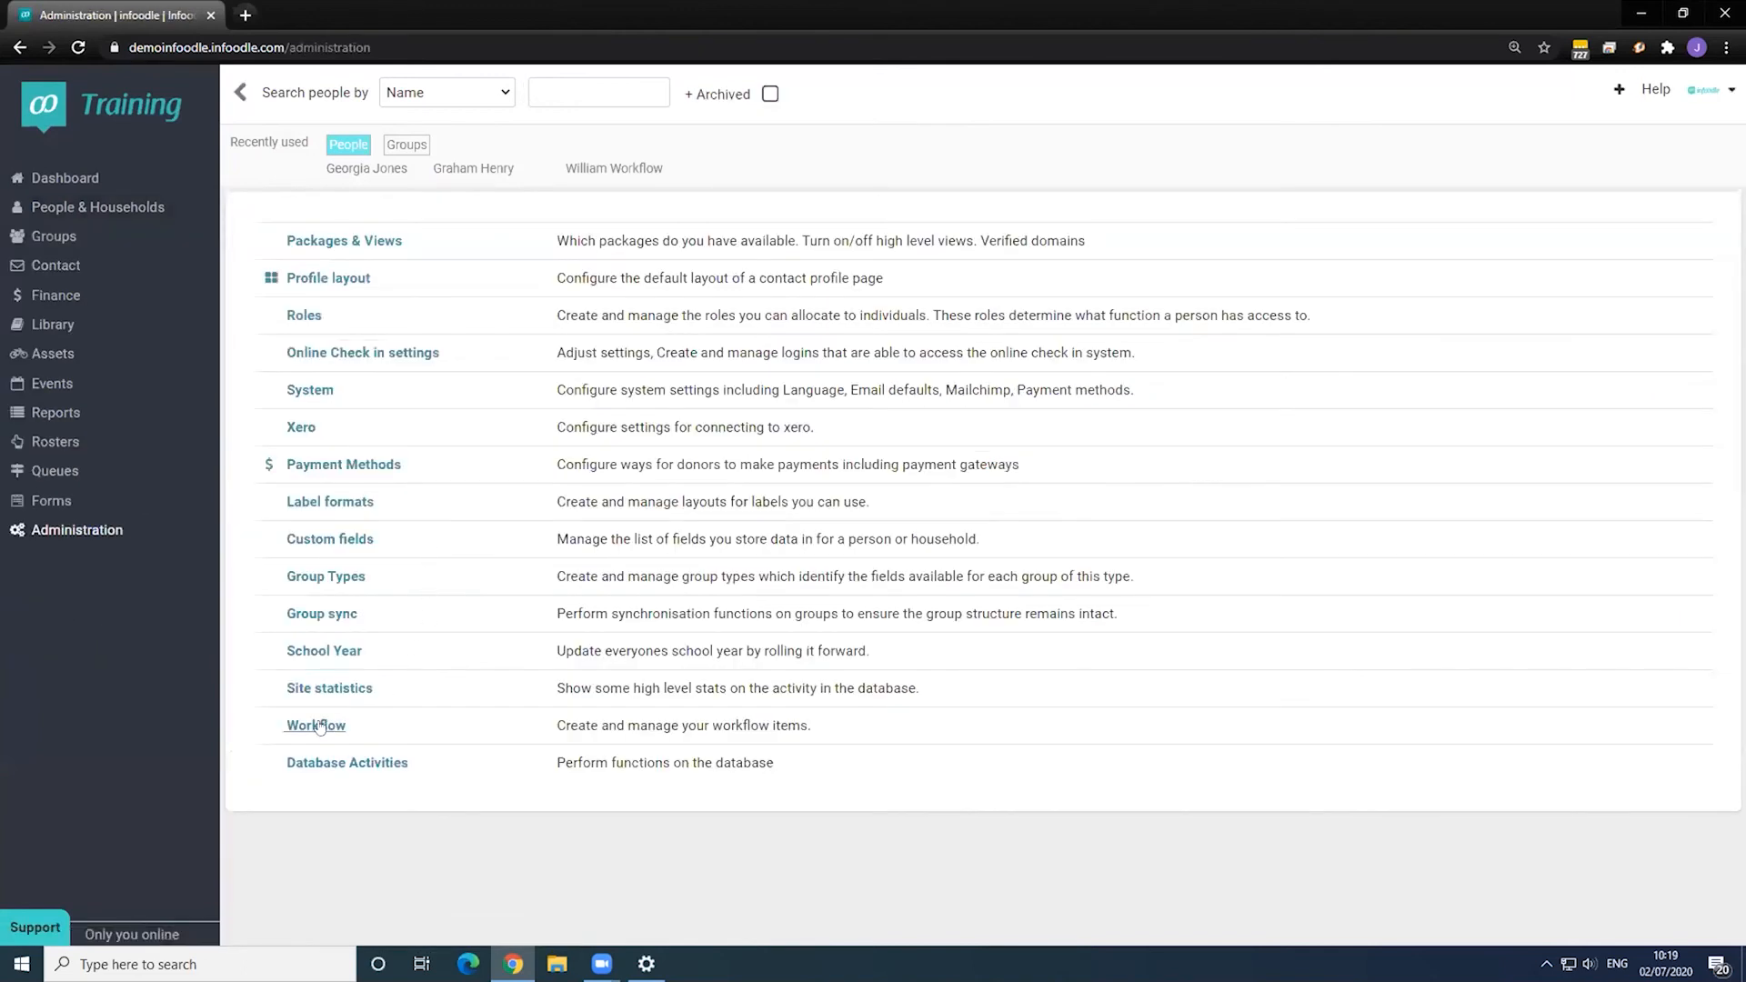
pyautogui.click(1030, 719)
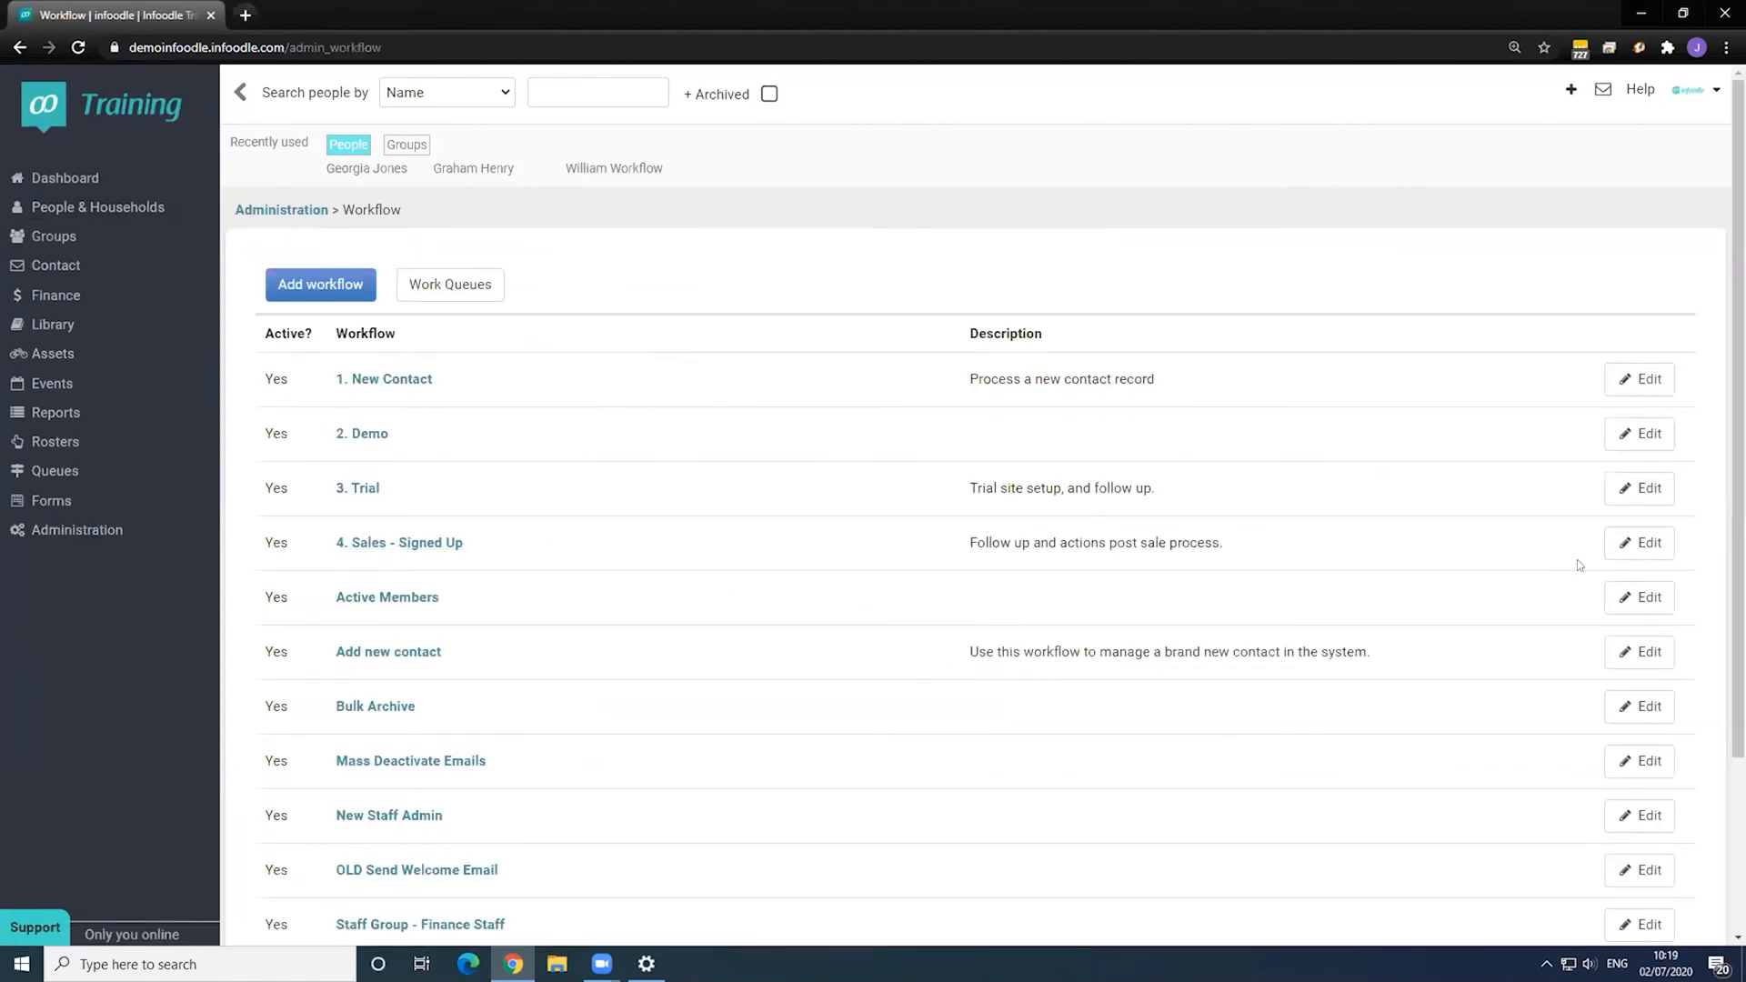
pyautogui.click(991, 532)
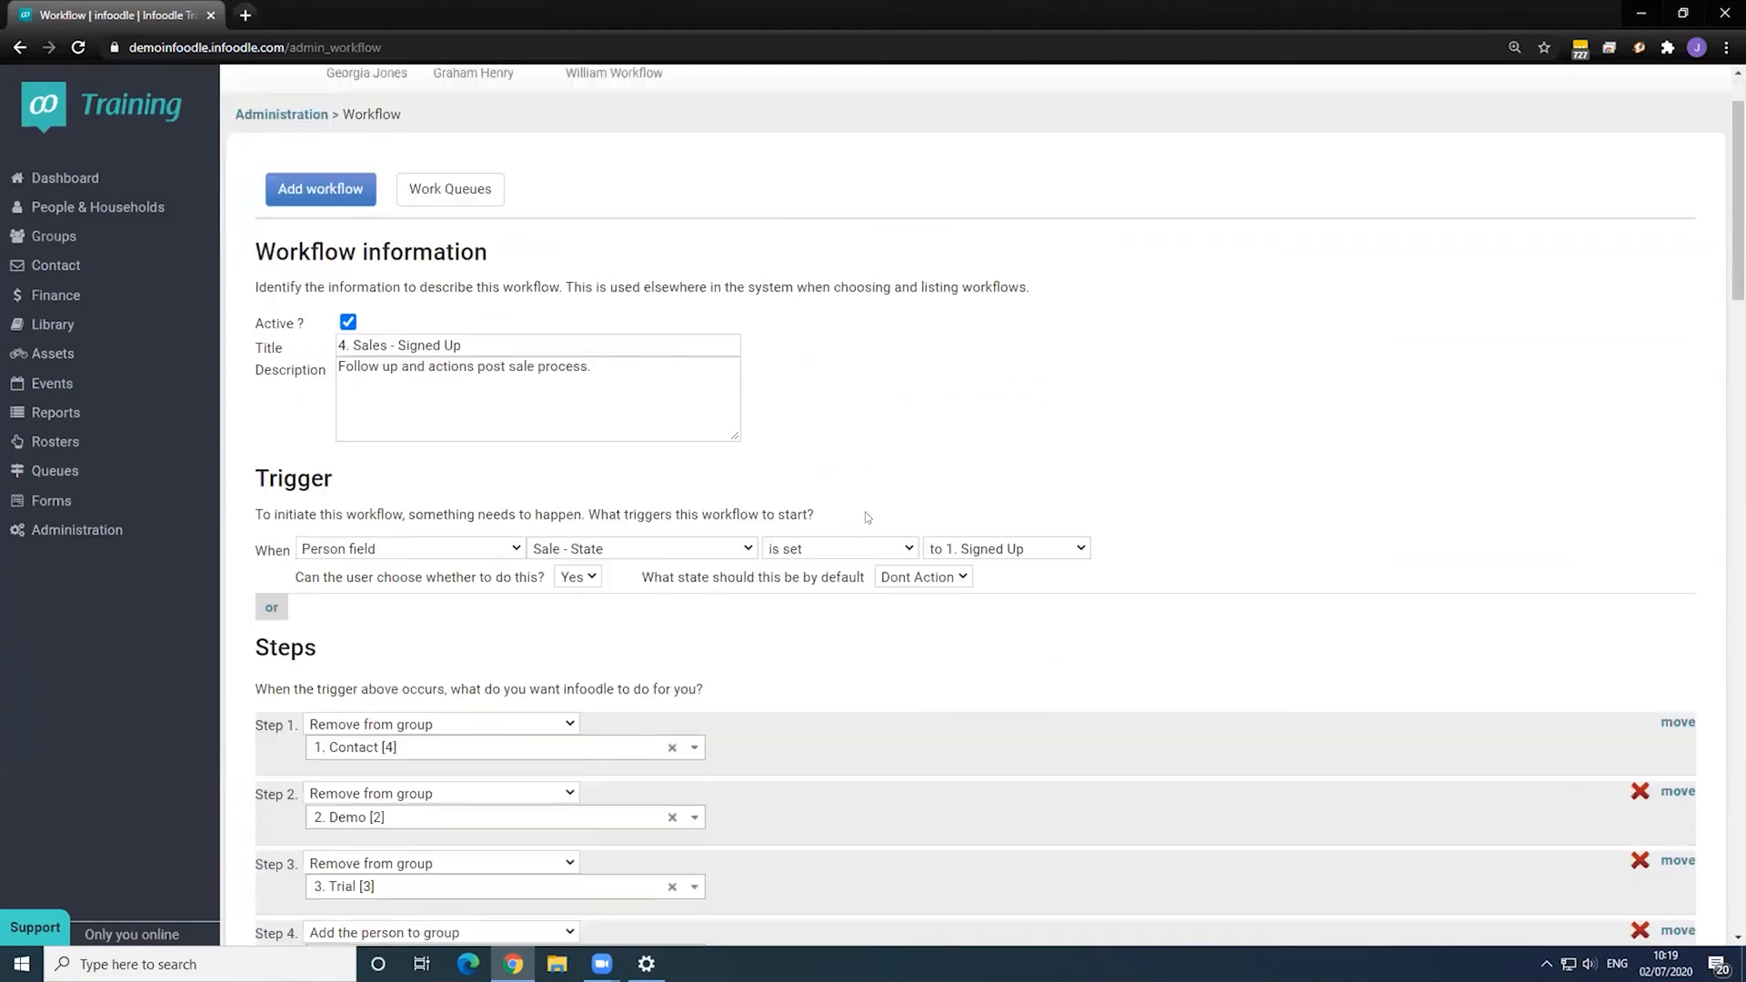
pyautogui.scroll(-15, 859, 514)
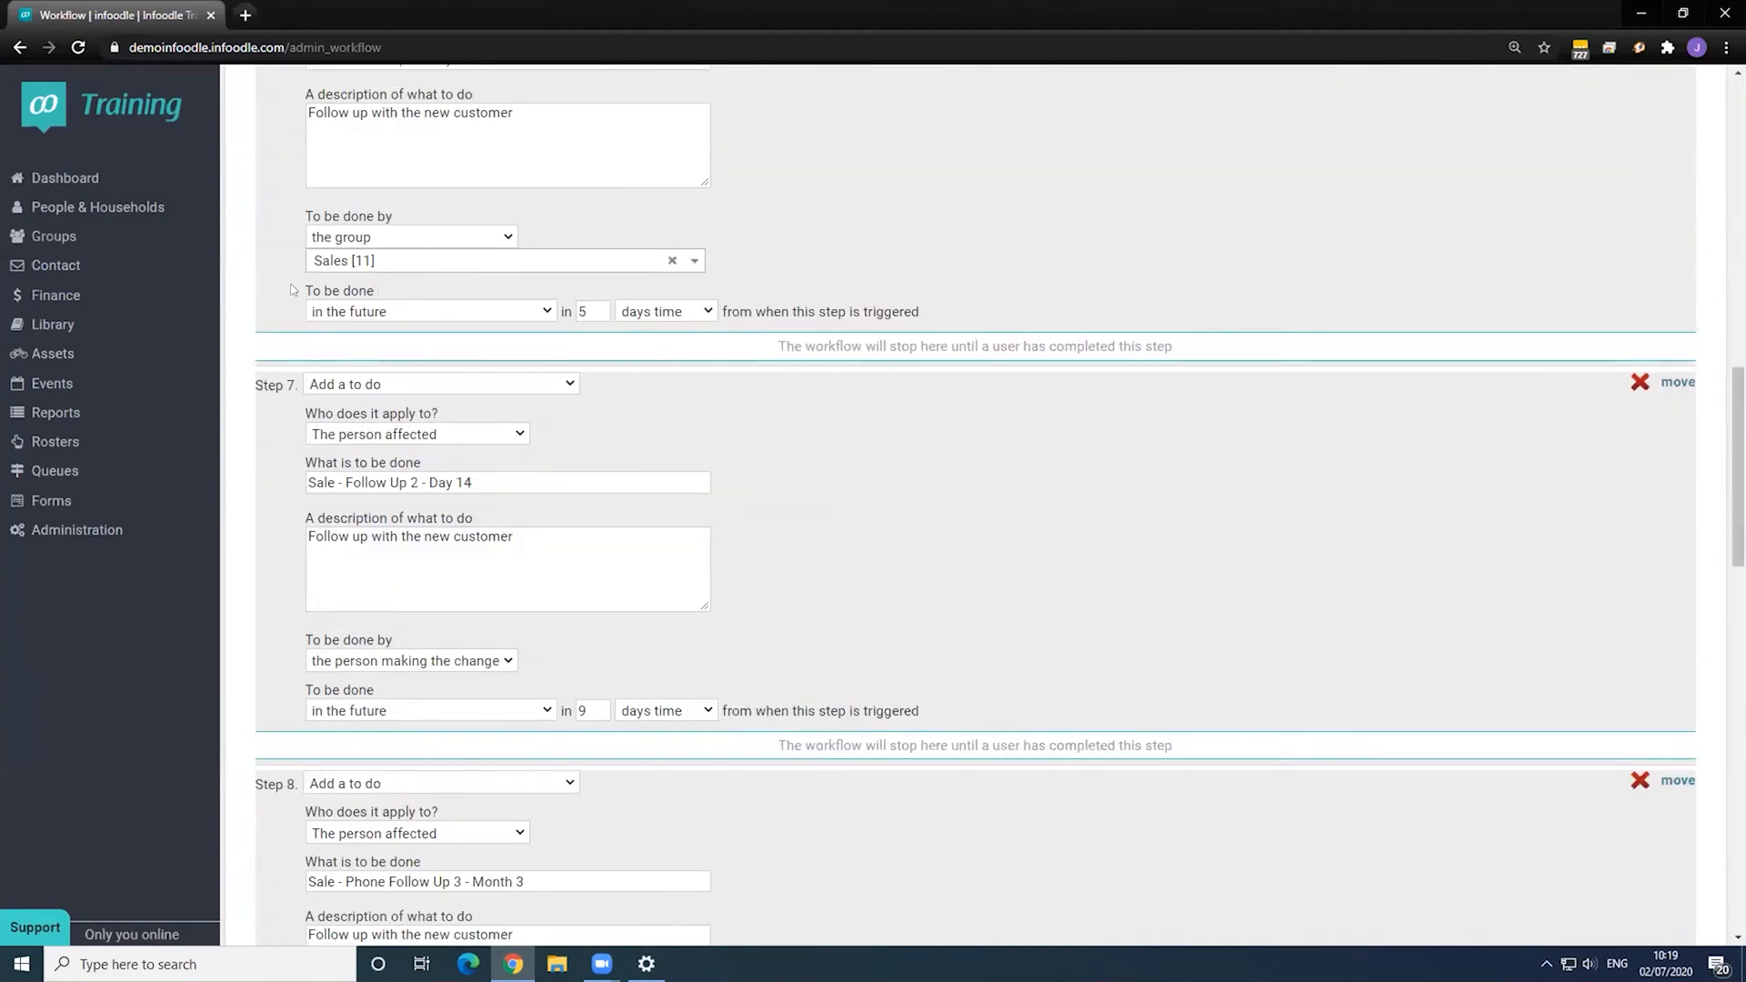
pyautogui.scroll(1, 278, 395)
pyautogui.scroll(-7, 345, 498)
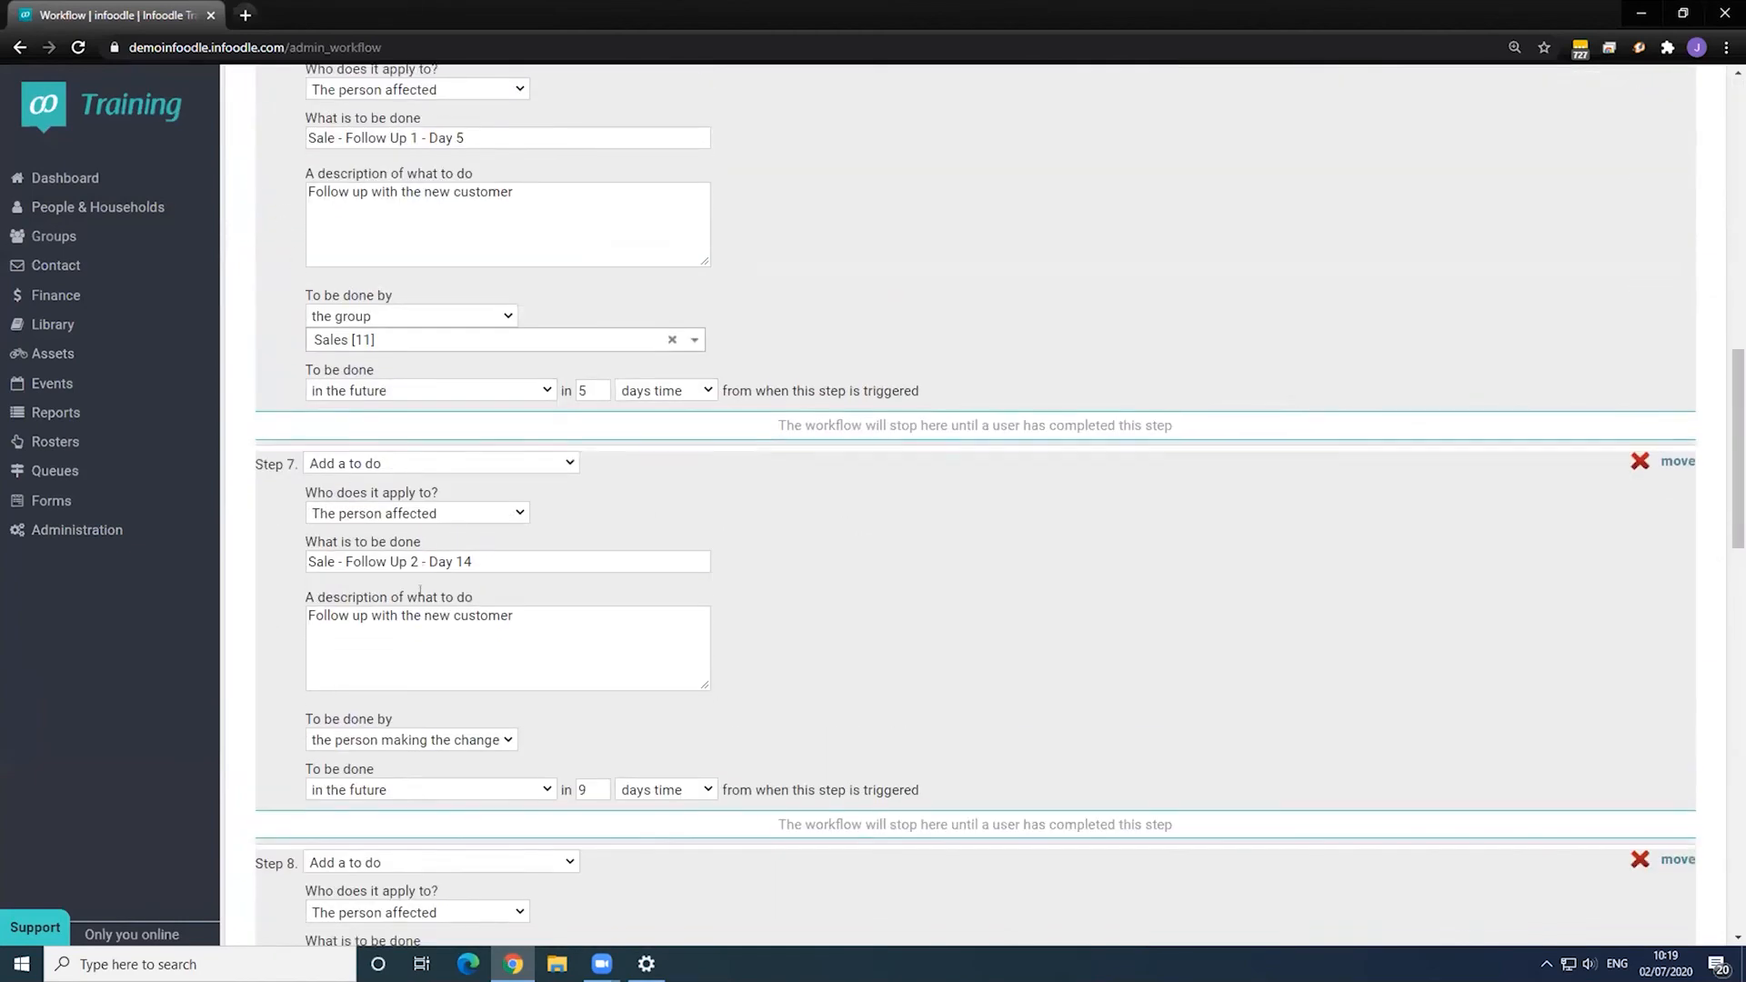
pyautogui.scroll(-12, 434, 573)
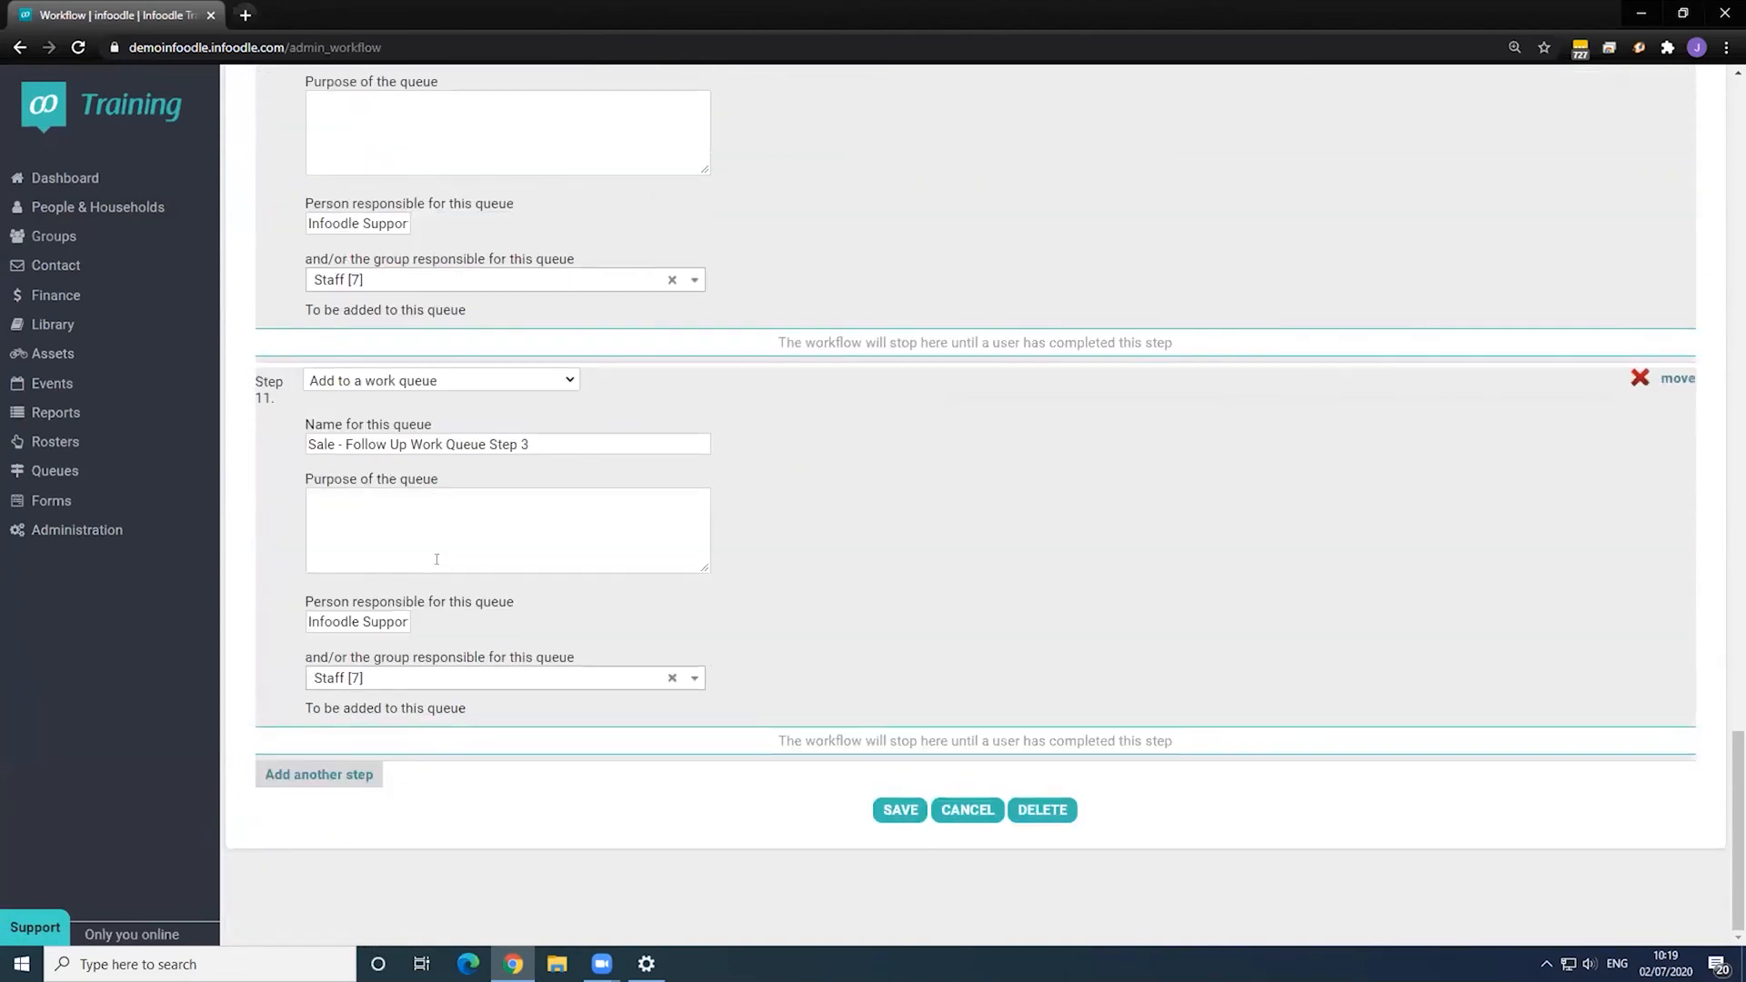
pyautogui.scroll(5, 427, 546)
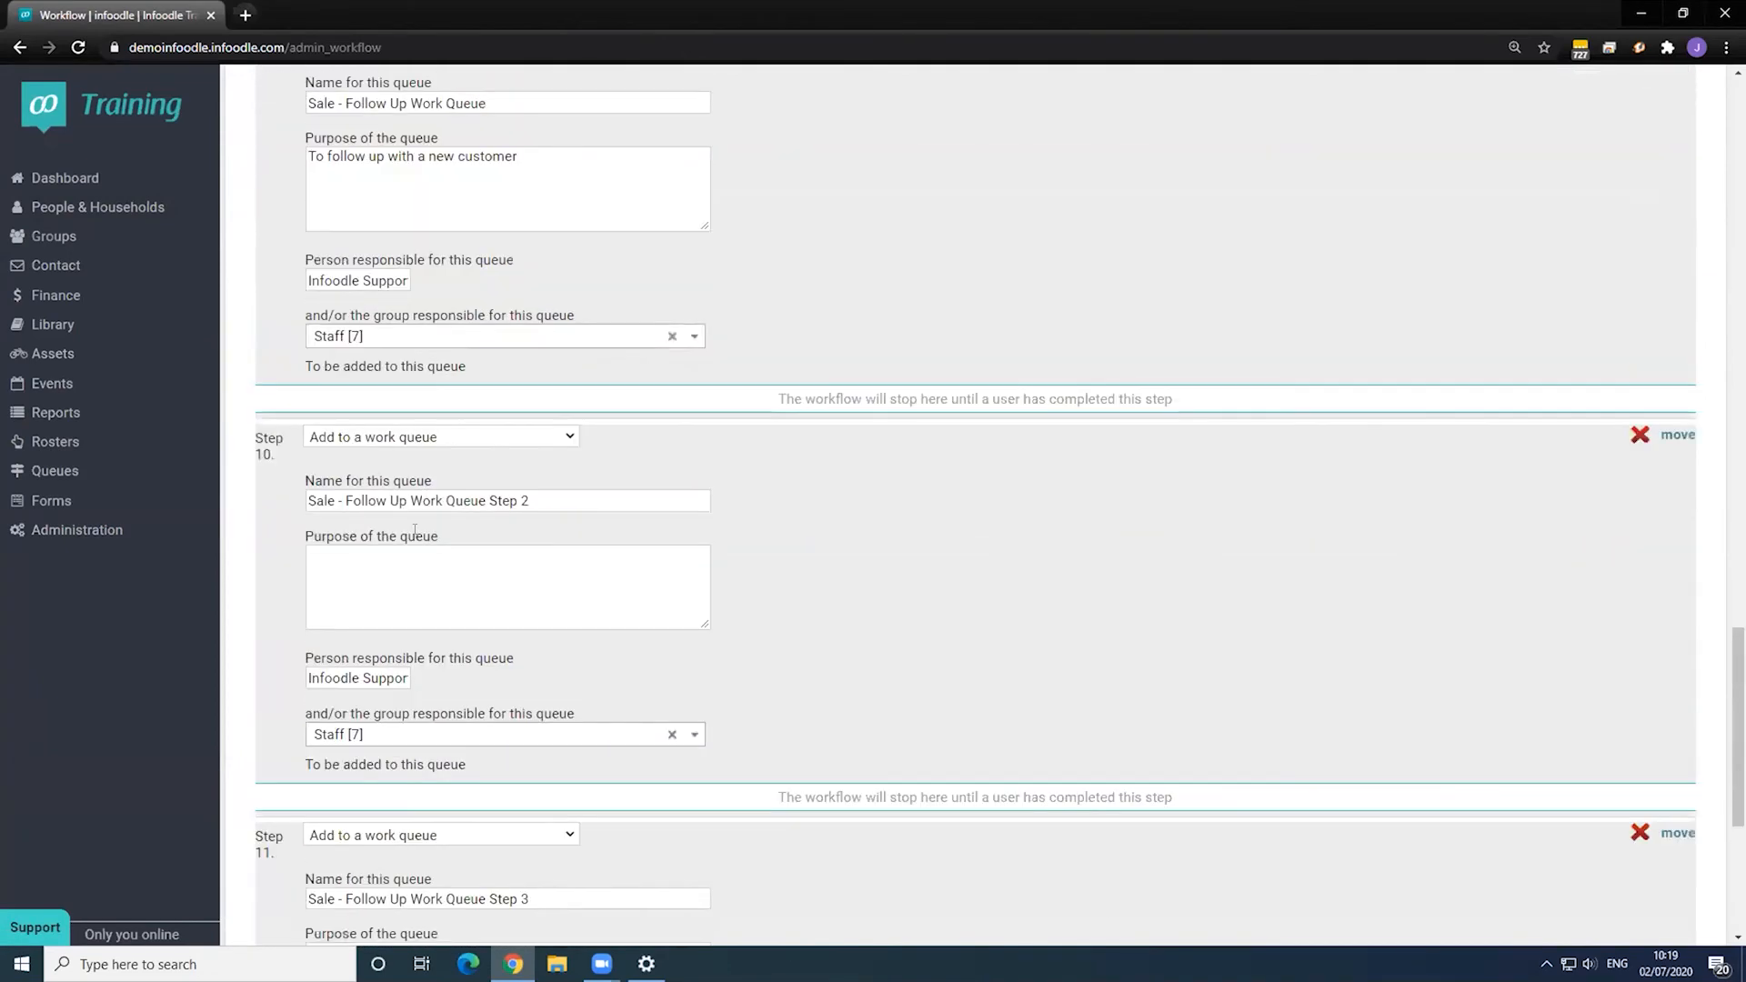
pyautogui.scroll(3, 415, 531)
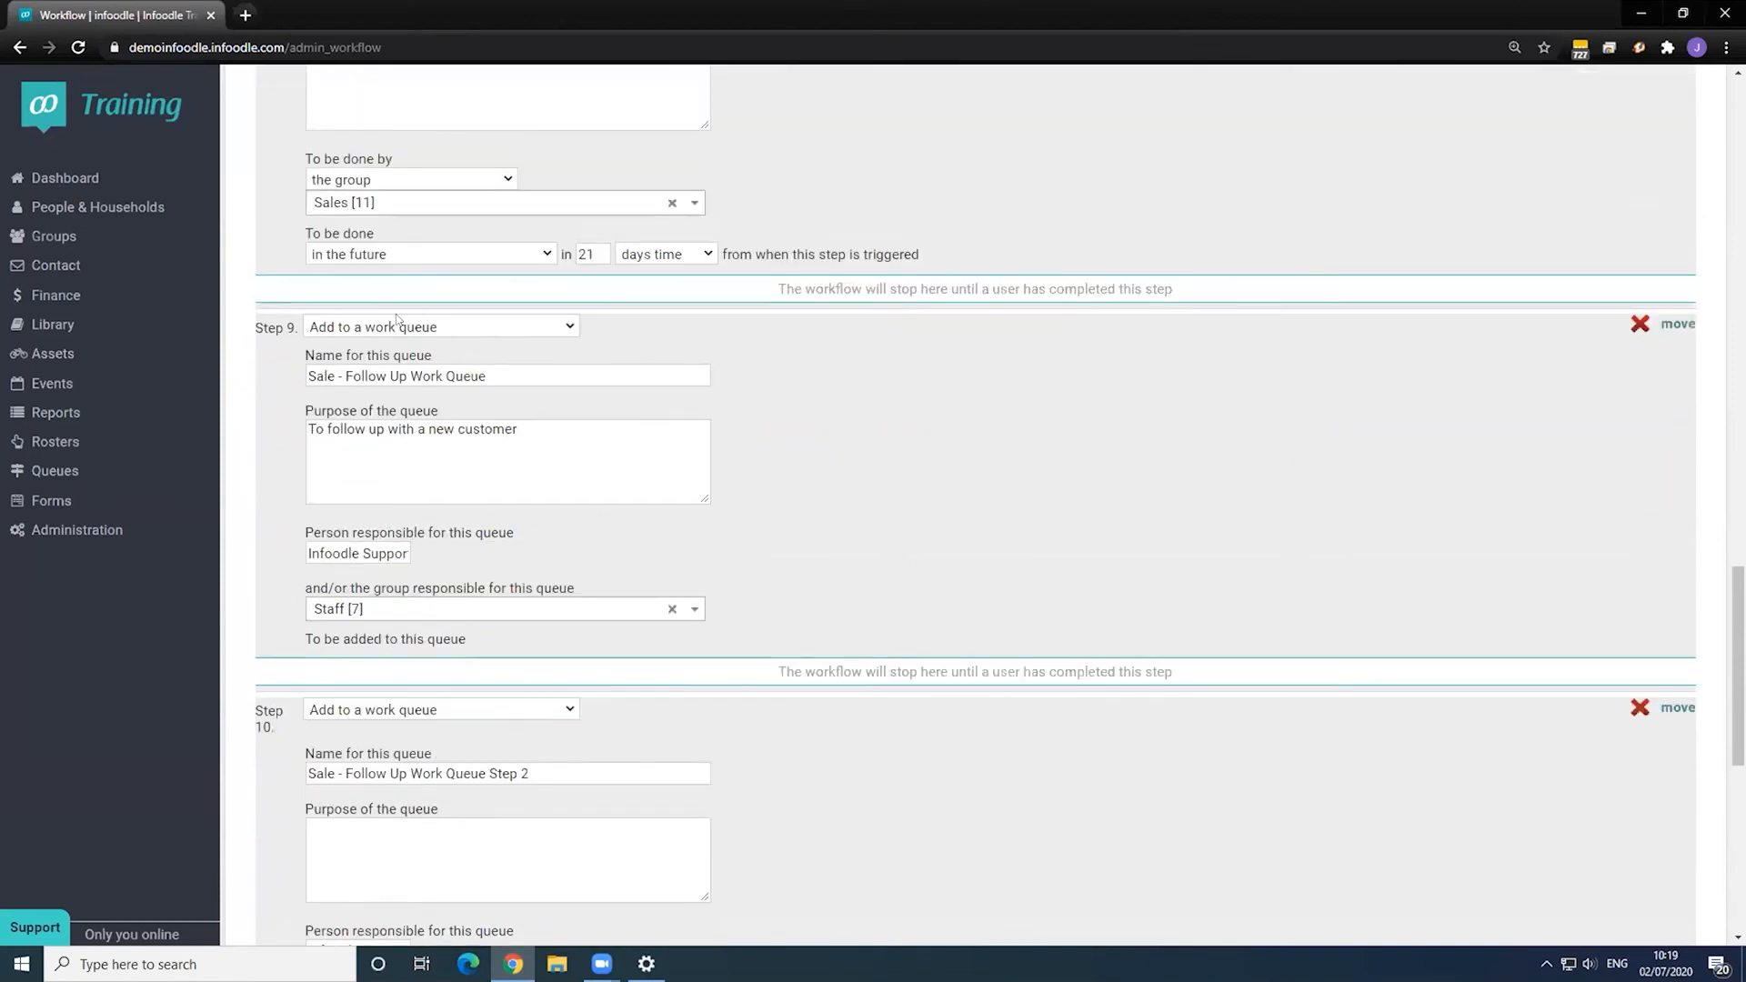
pyautogui.moveTo(305, 374); pyautogui.dragTo(517, 371)
pyautogui.click(517, 371)
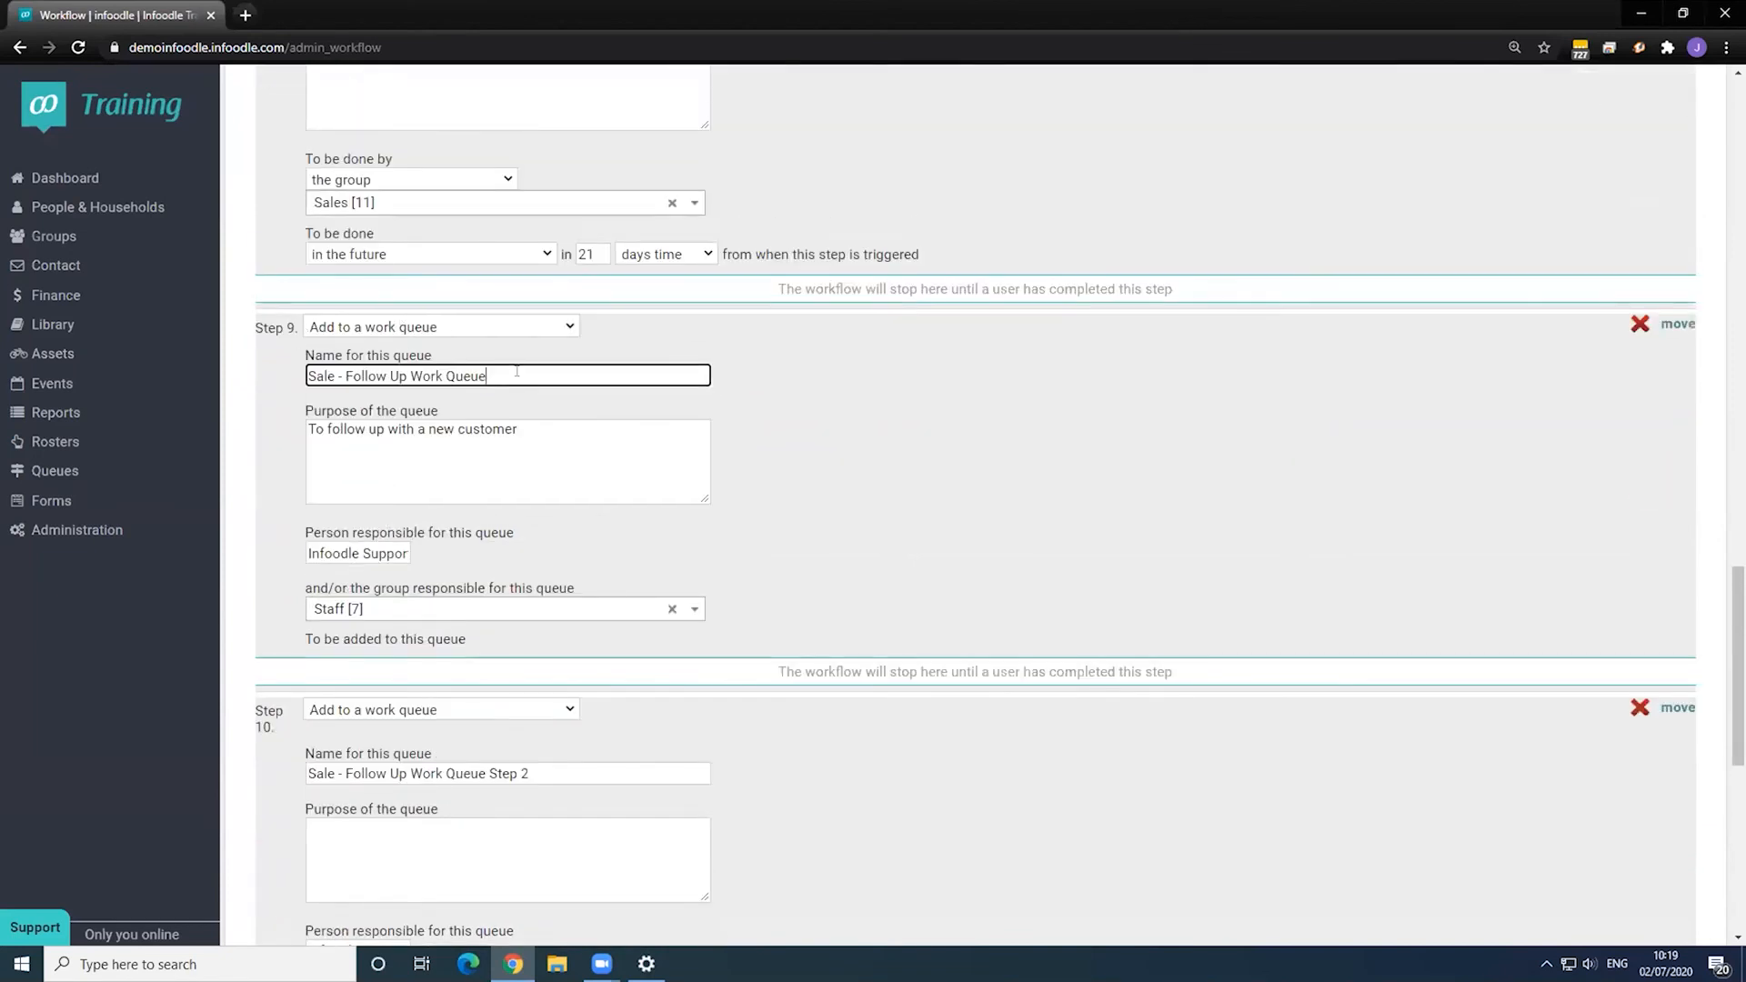
pyautogui.scroll(1, 515, 375)
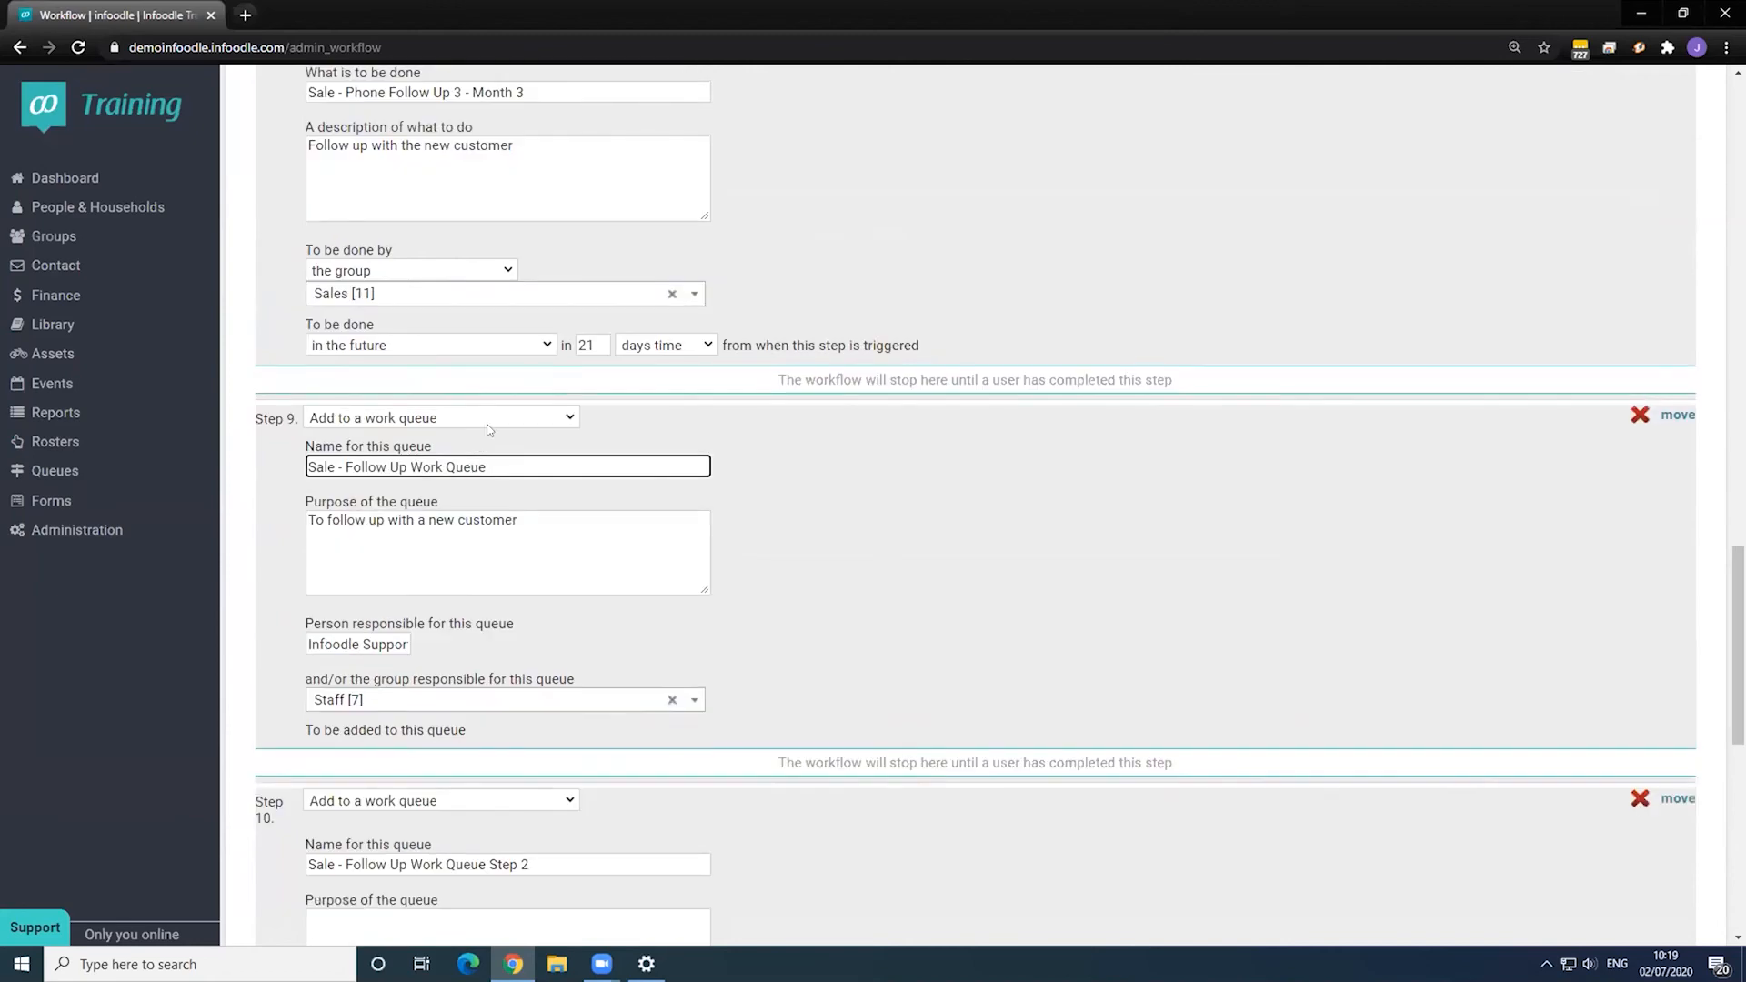
pyautogui.scroll(12, 584, 567)
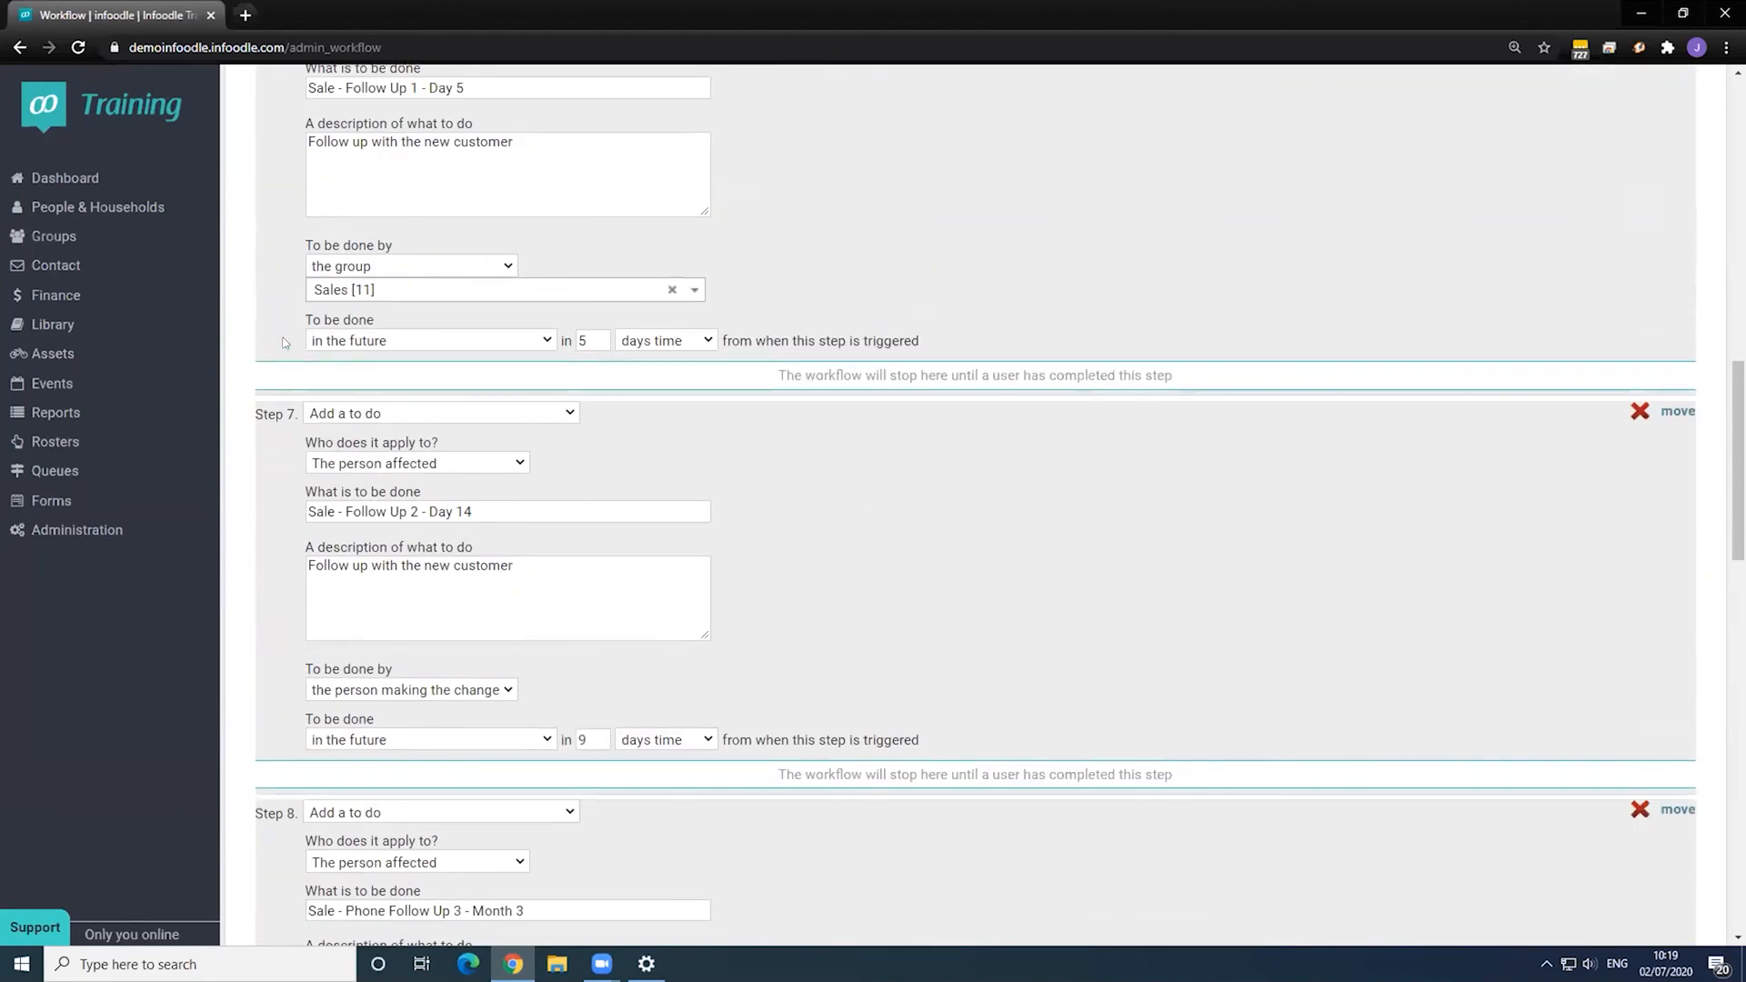
pyautogui.scroll(-12, 481, 428)
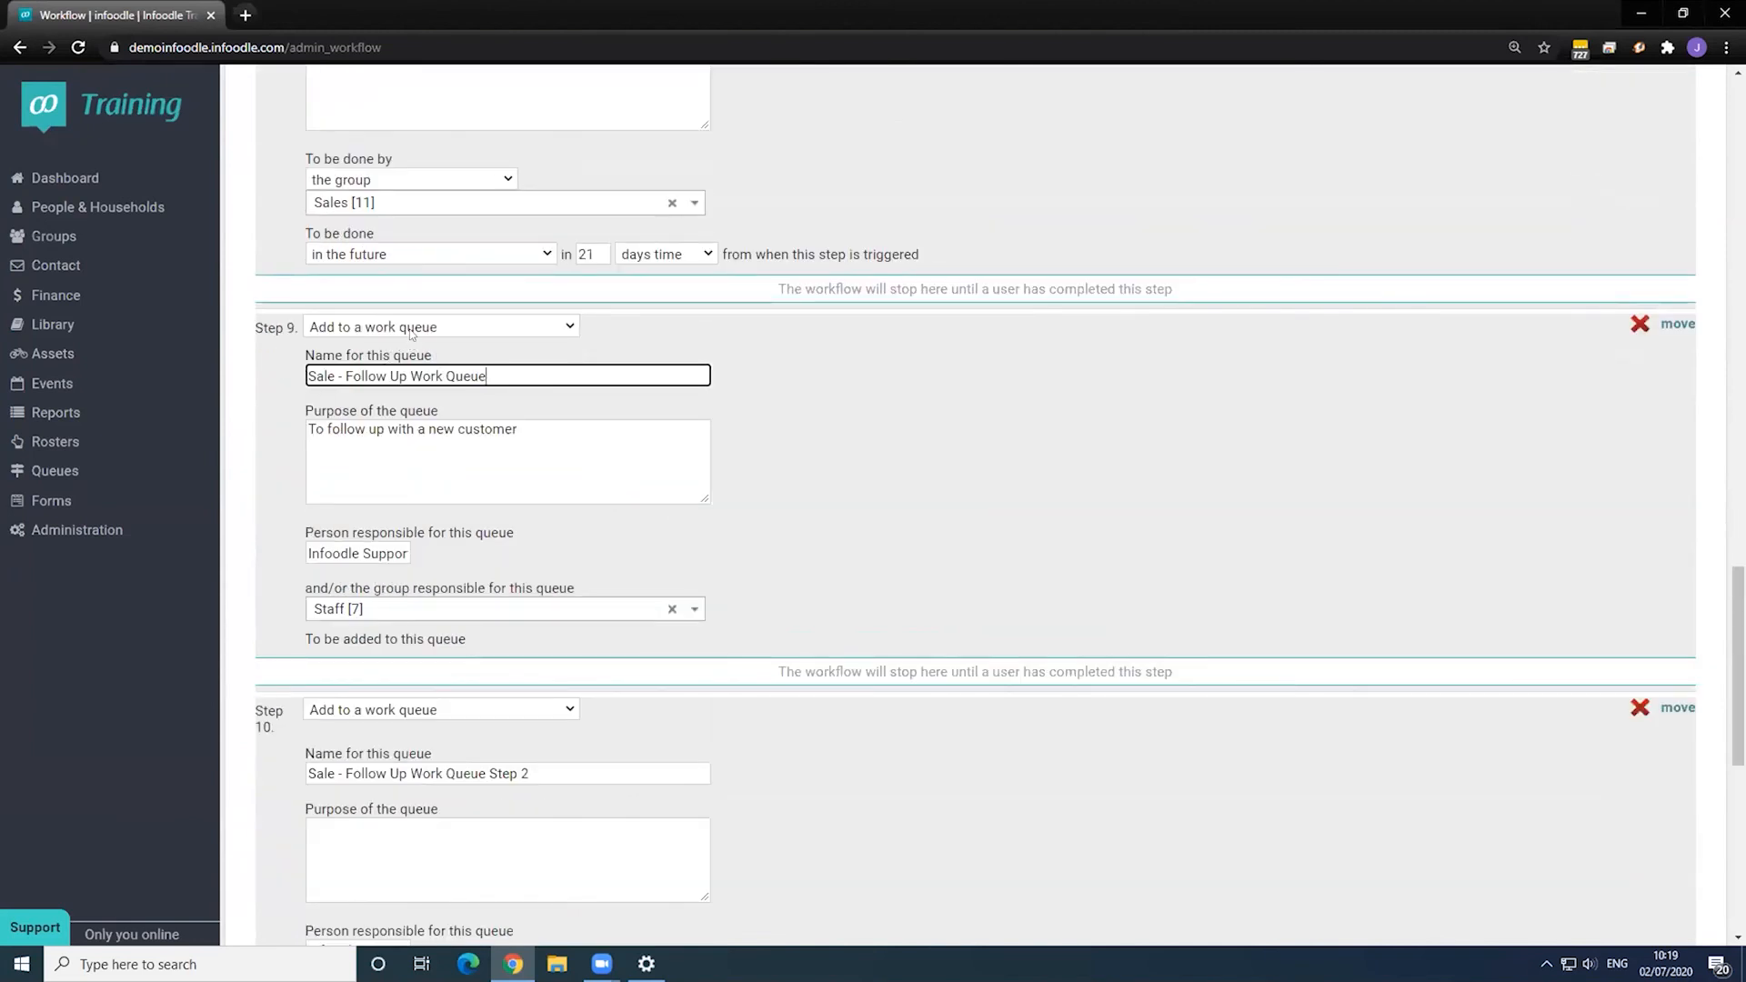
# - Keep Step 9's type as 'Add to a work queue' and scroll back to the top
pyautogui.click(369, 328)
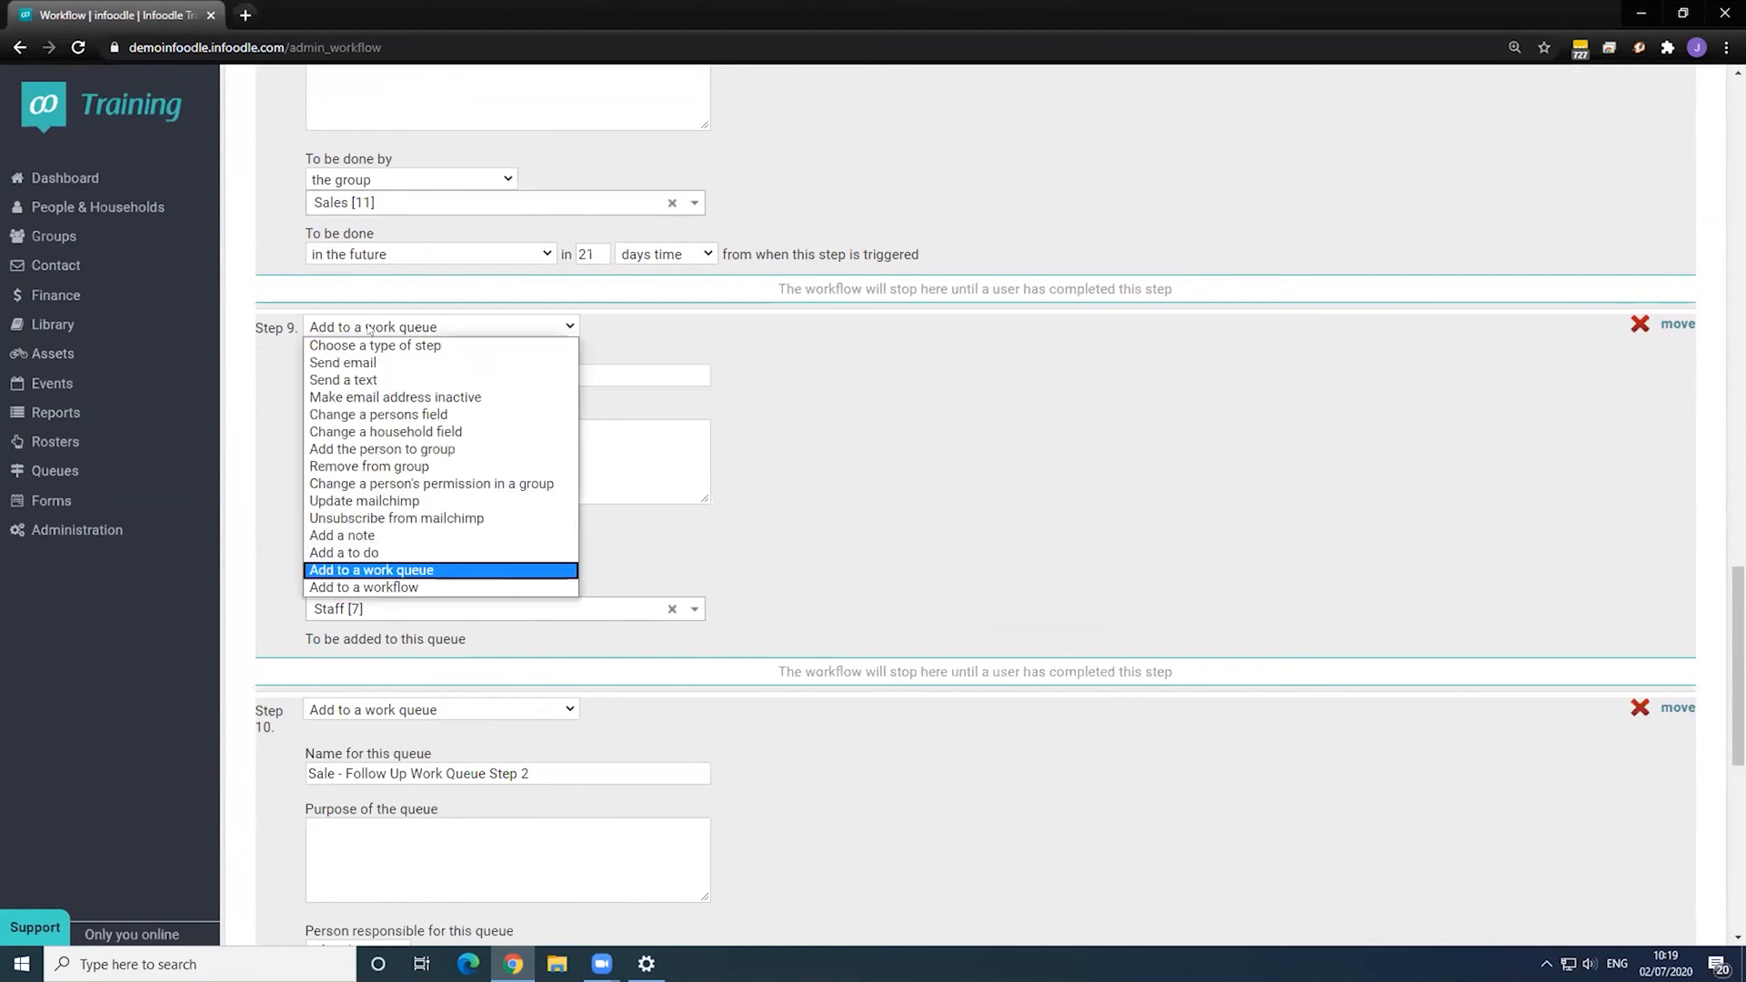
pyautogui.click(414, 570)
pyautogui.scroll(-8, 543, 517)
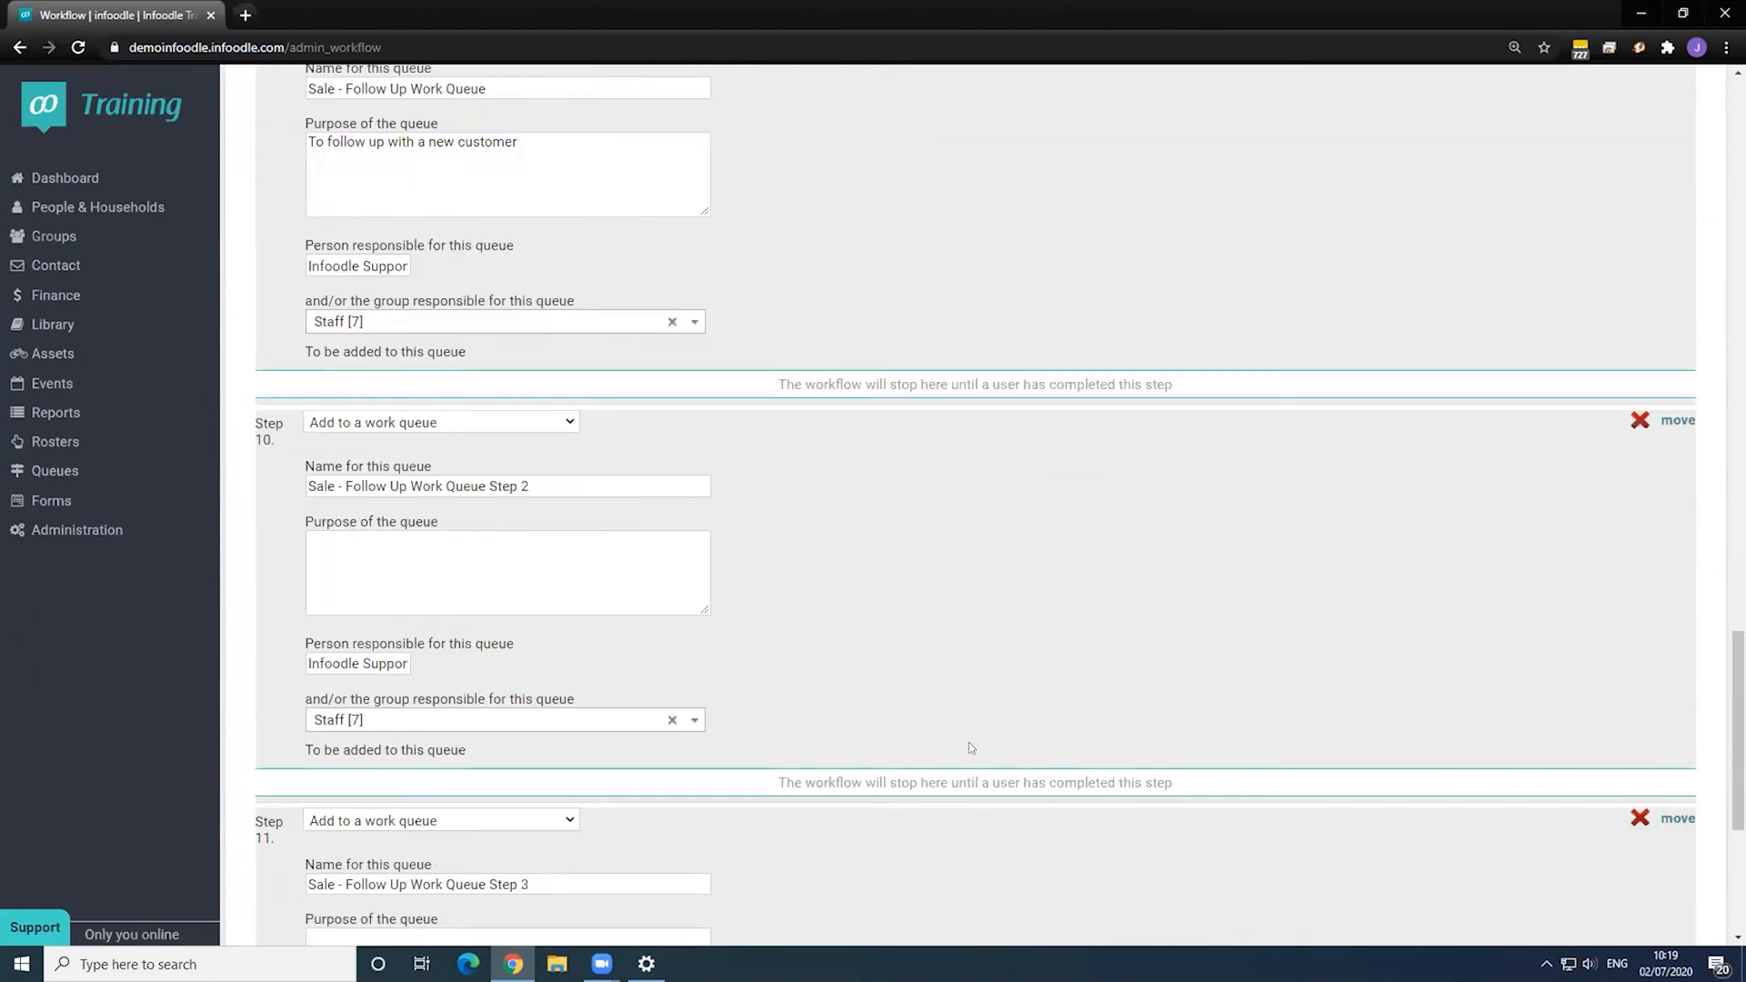
pyautogui.scroll(15, 300, 500)
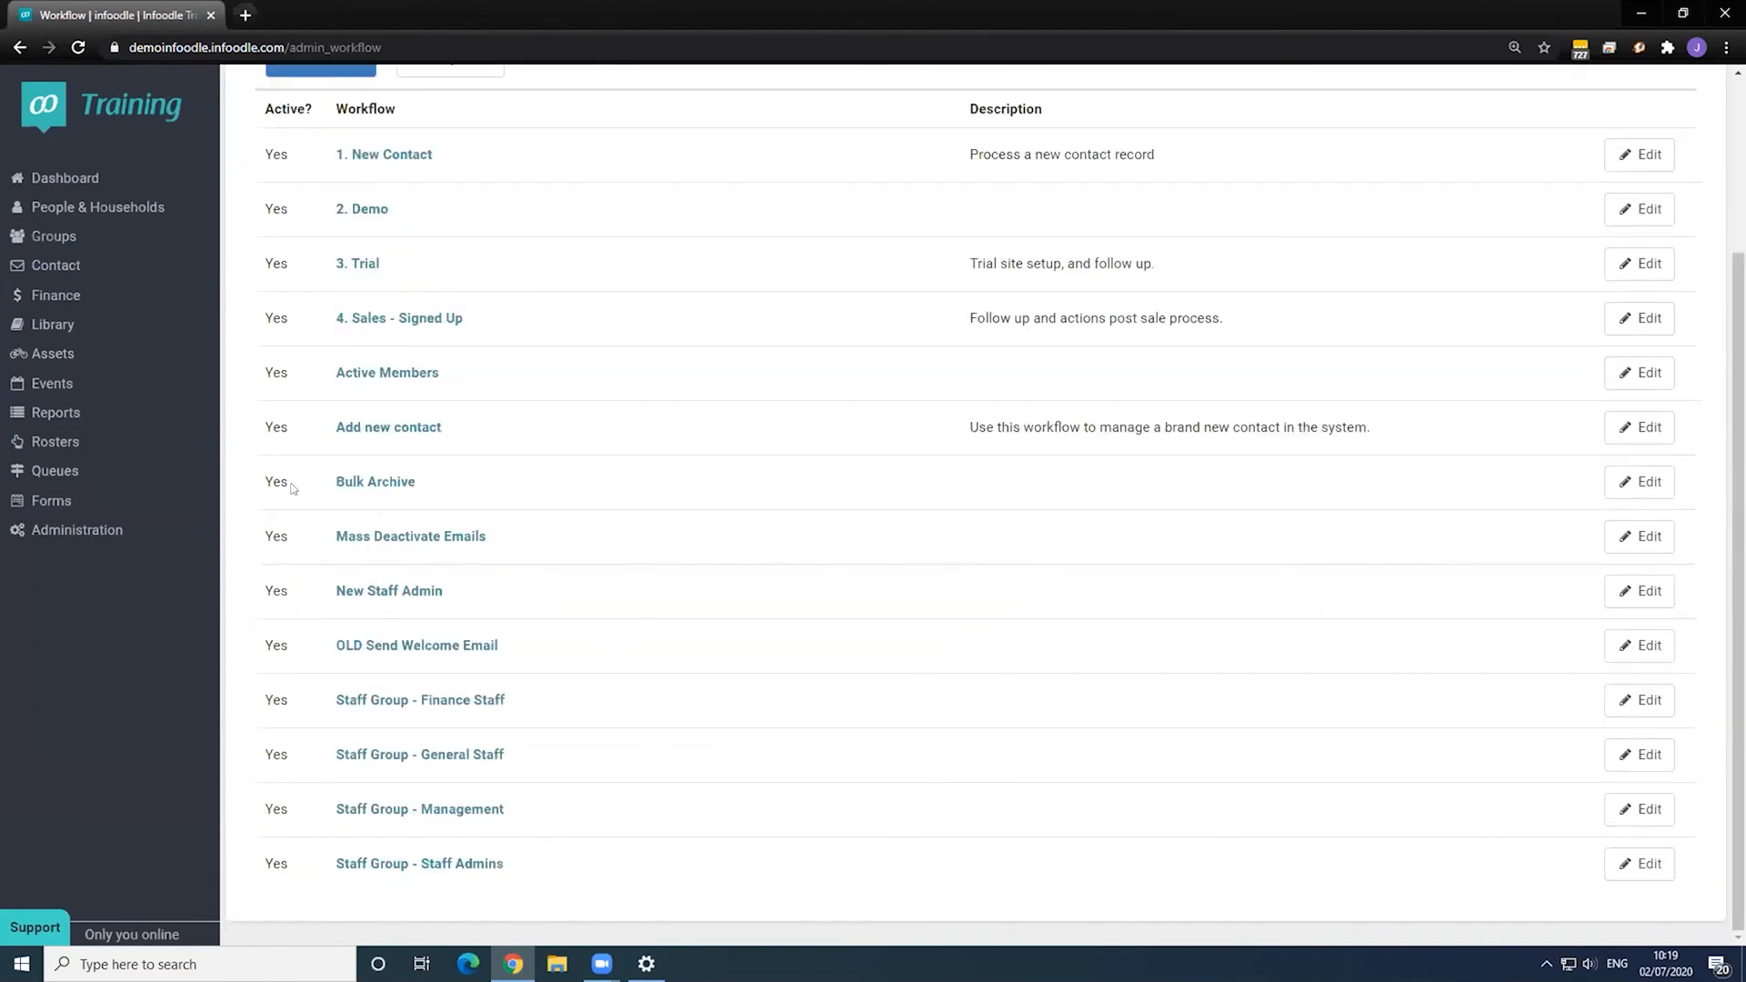
pyautogui.scroll(3, 291, 491)
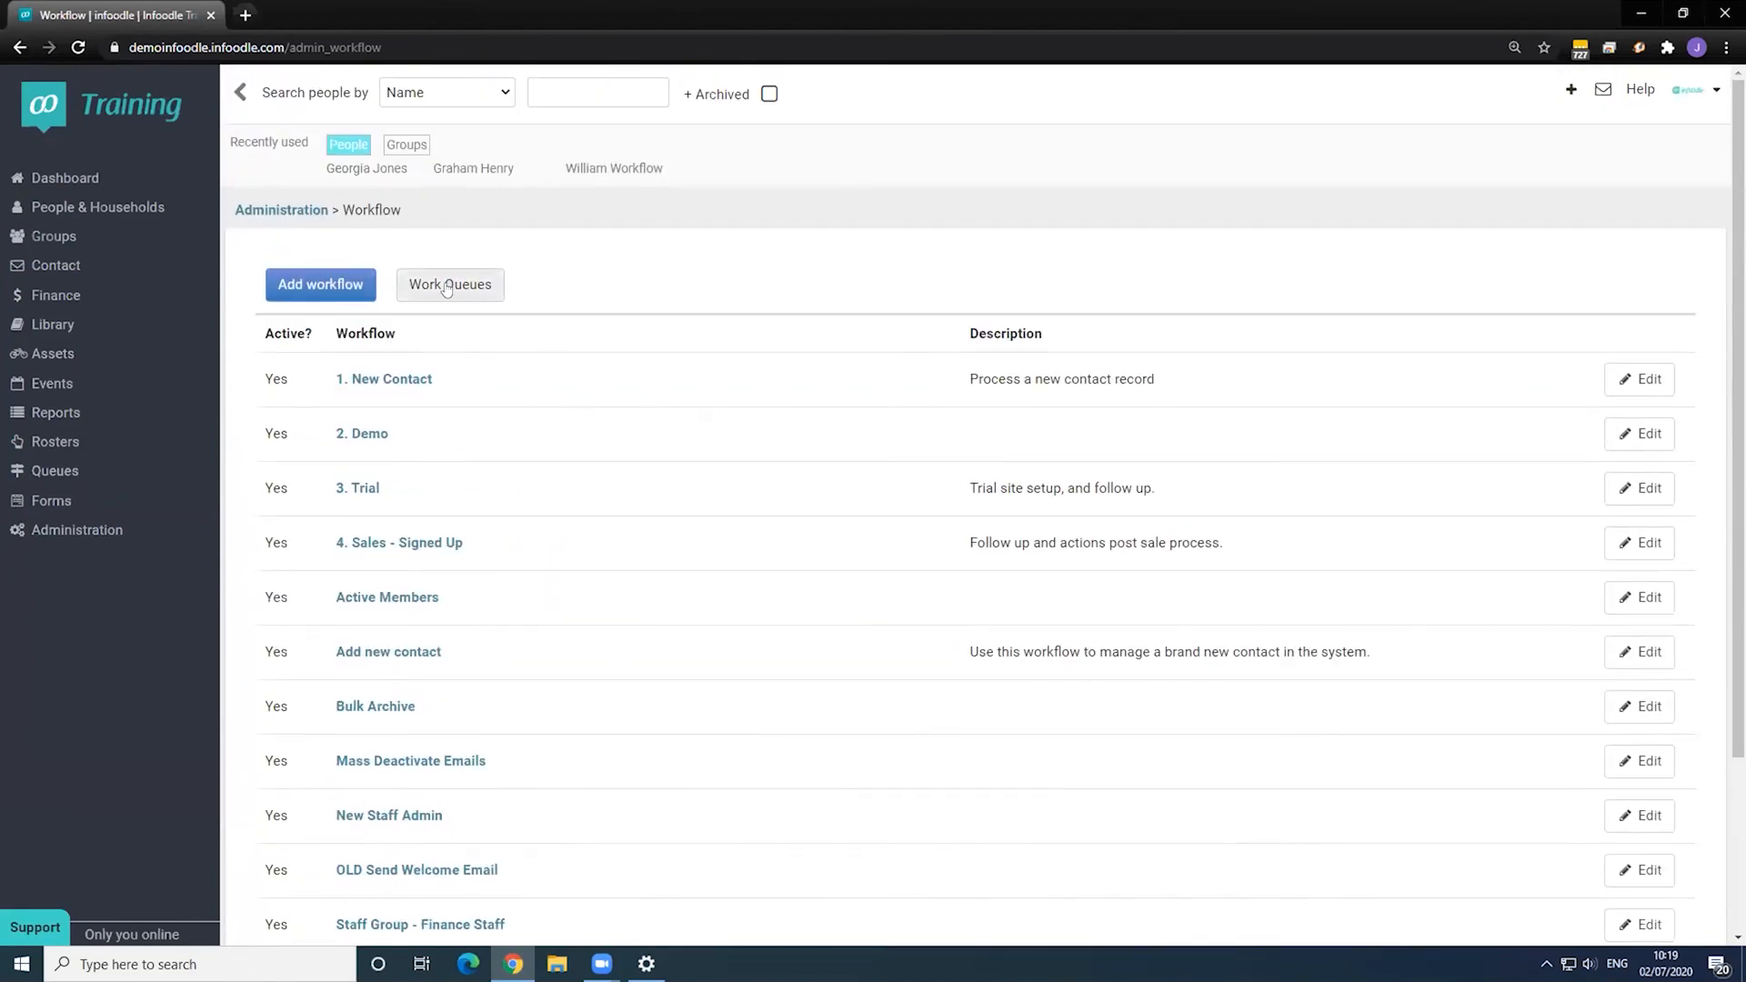
# - Edit the Sale - Follow Up Work Queue: 1-day escalation to Sale - Follow Up Work Queue Step 2, saved
pyautogui.click(447, 287)
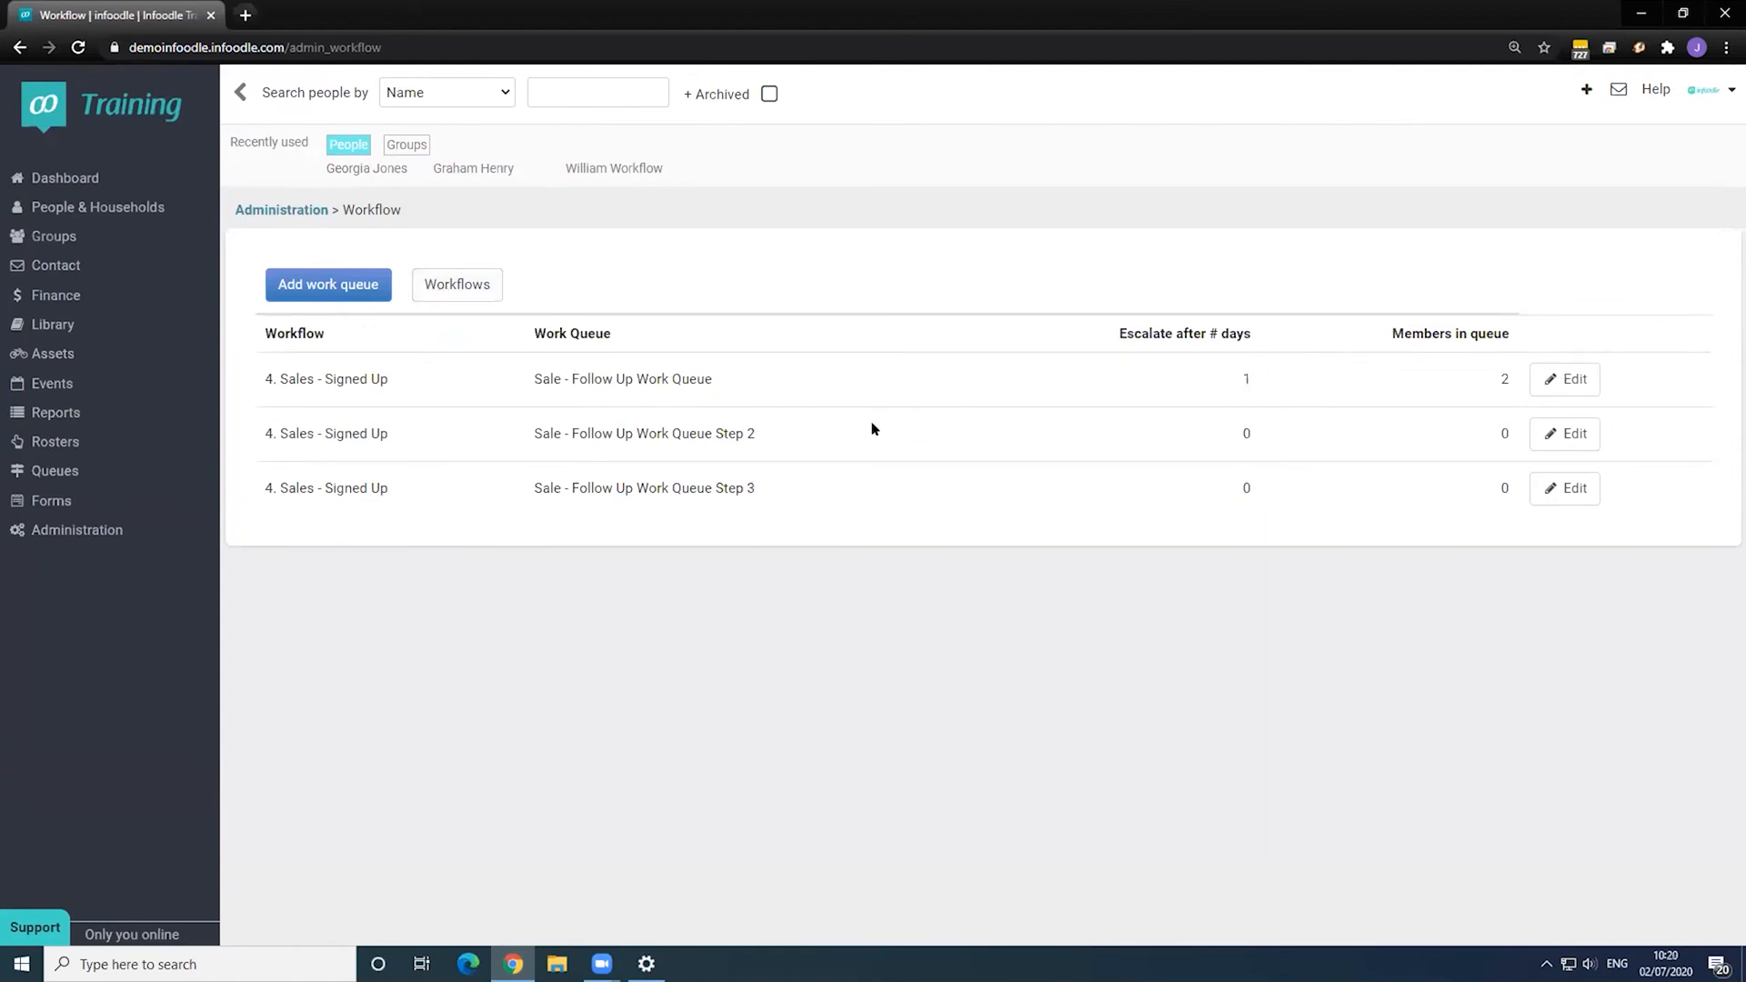
pyautogui.click(1578, 381)
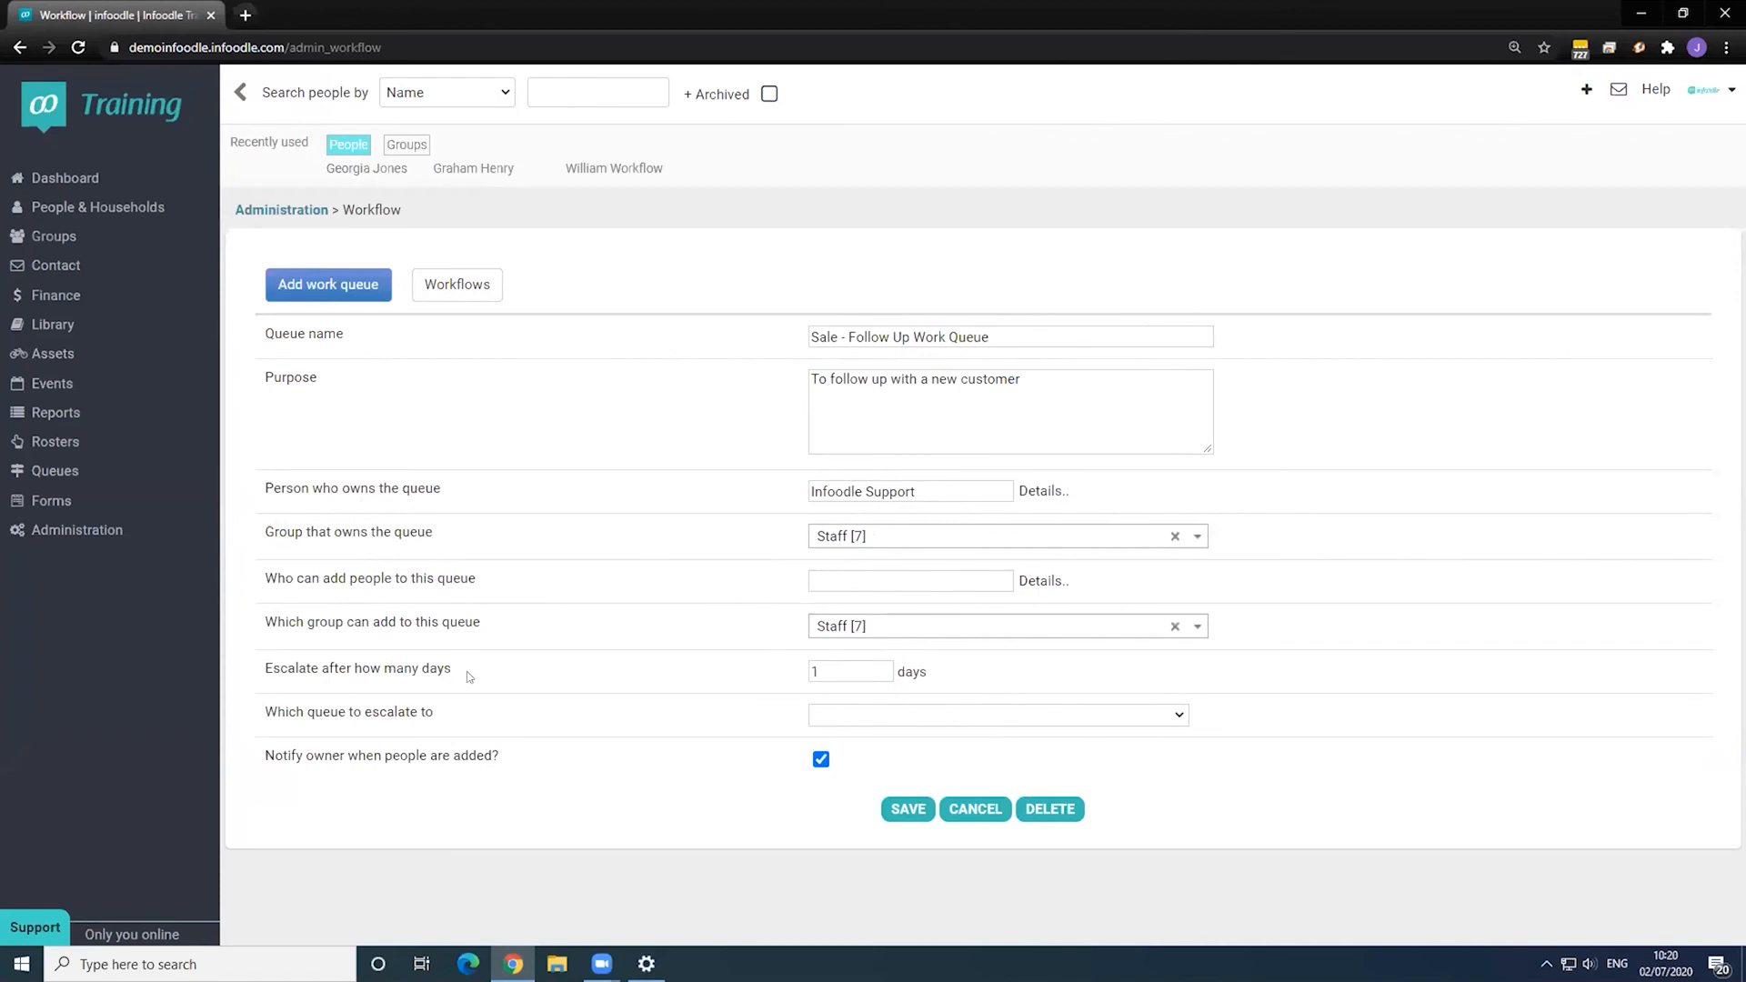
pyautogui.moveTo(843, 673); pyautogui.dragTo(707, 665)
pyautogui.click(891, 715)
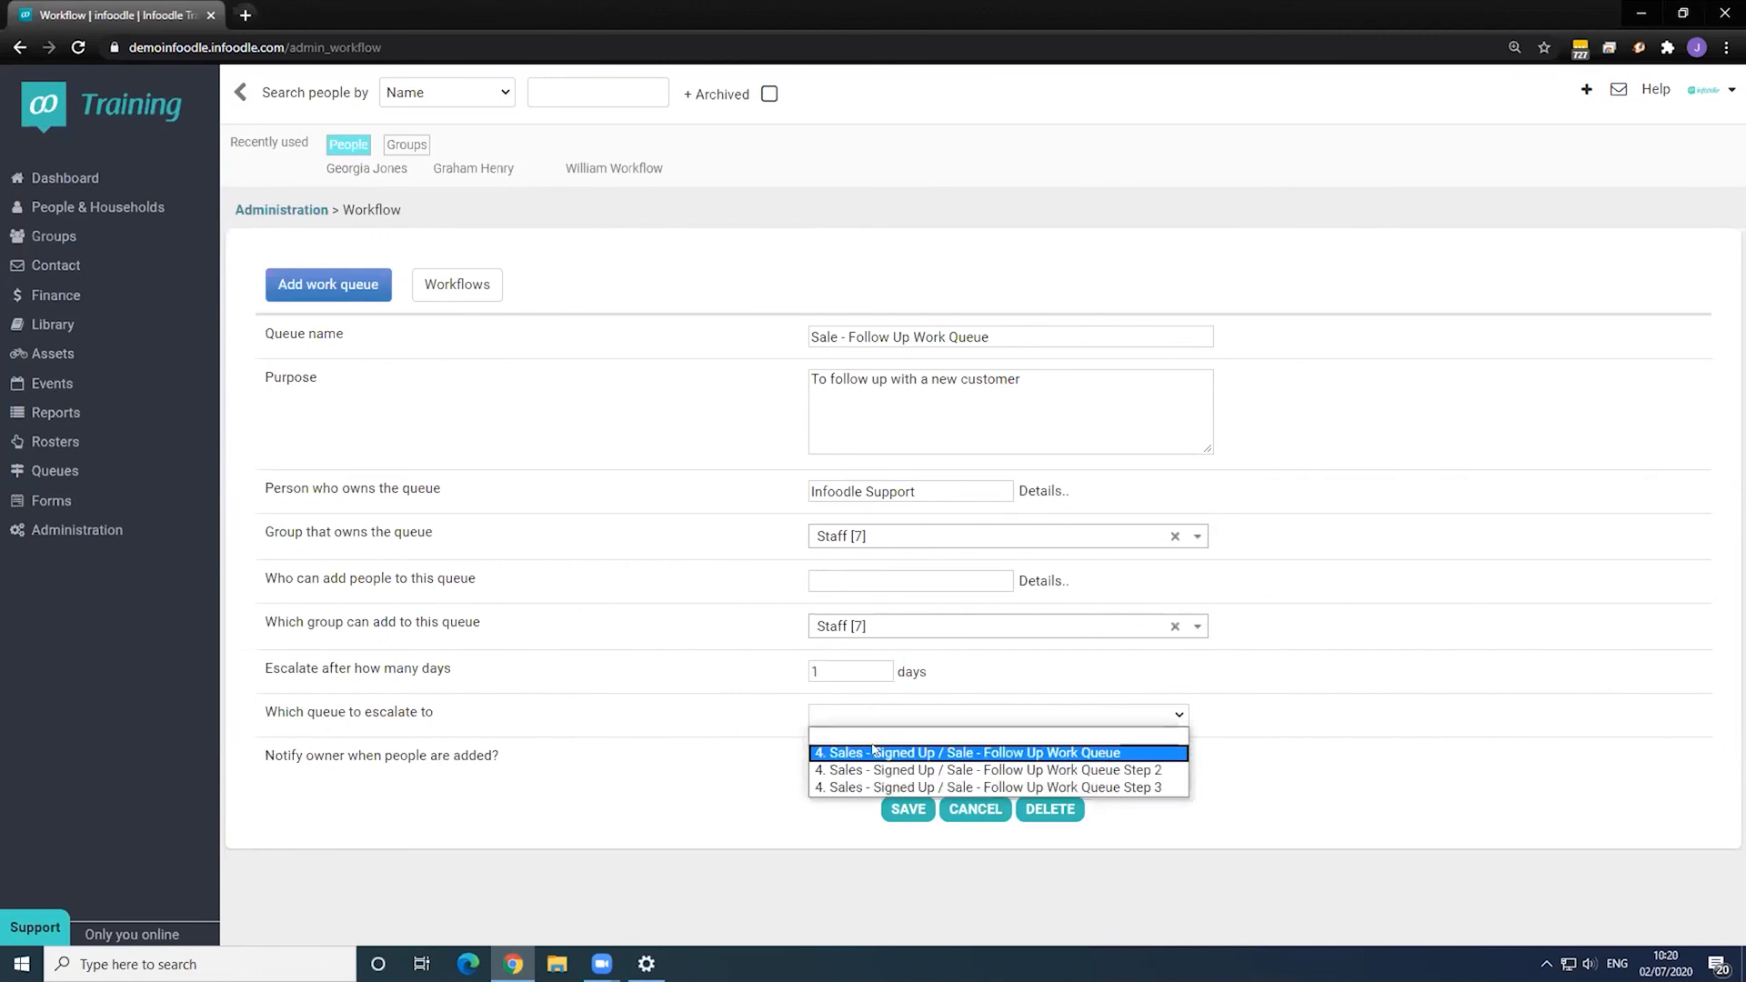
pyautogui.click(878, 784)
pyautogui.click(838, 671)
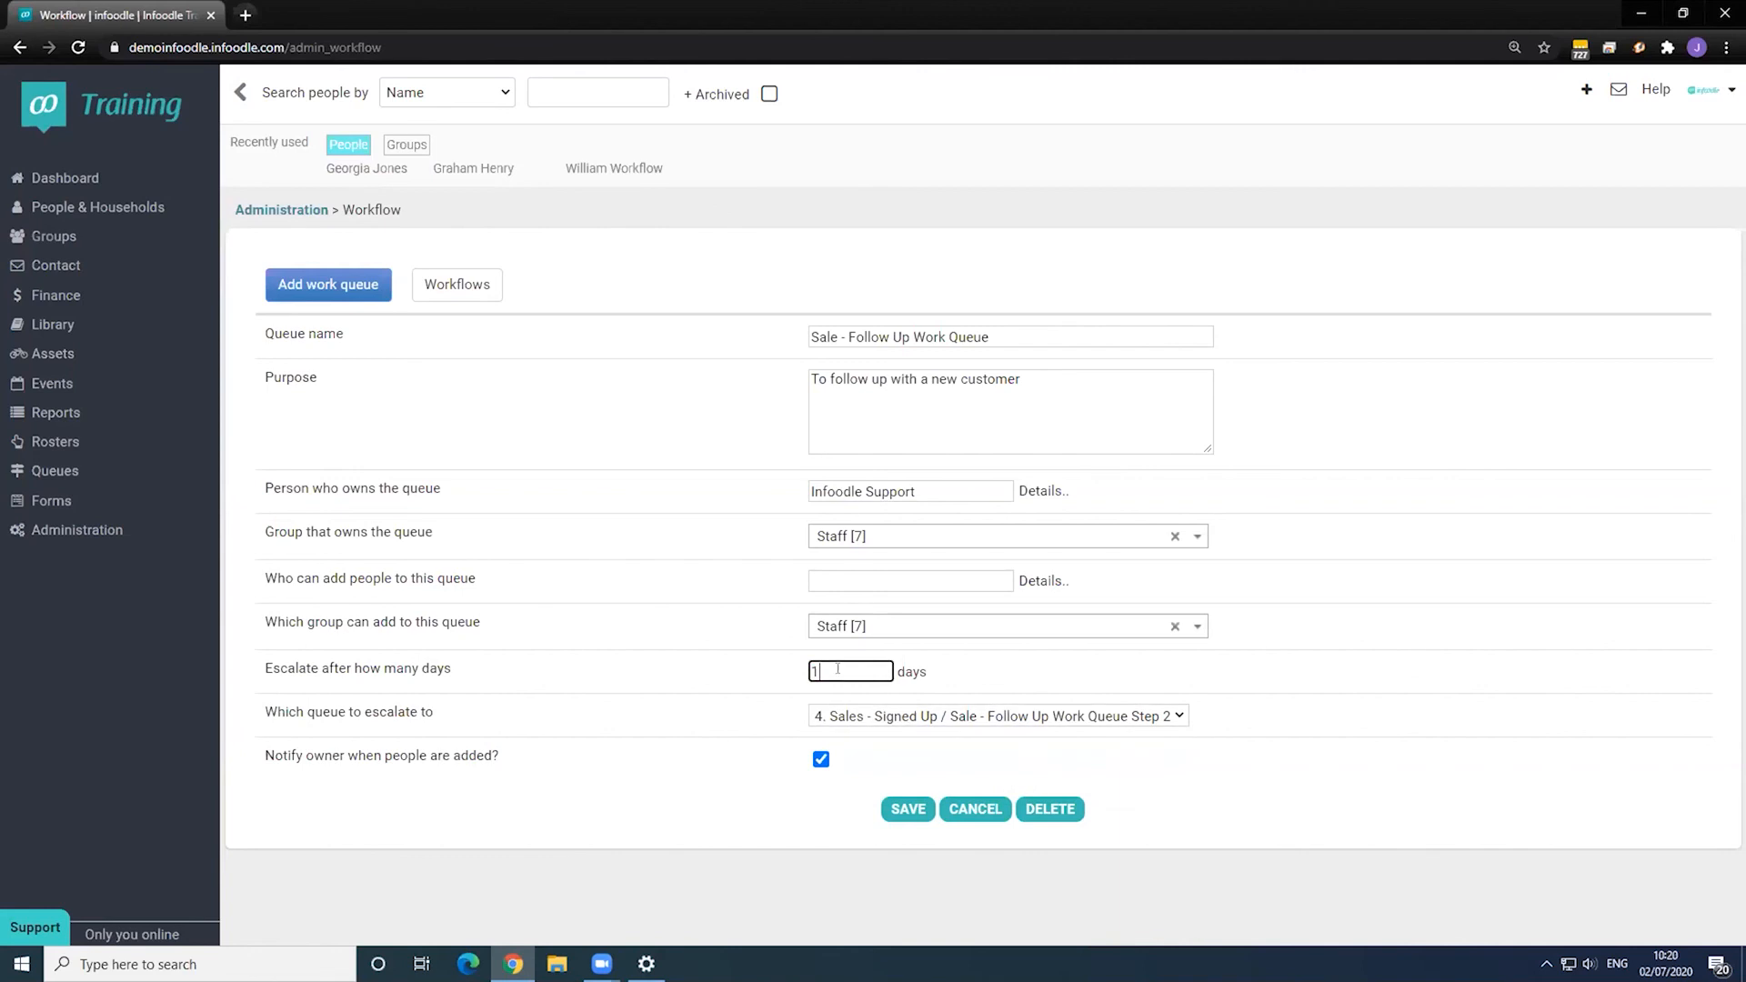
pyautogui.click(912, 808)
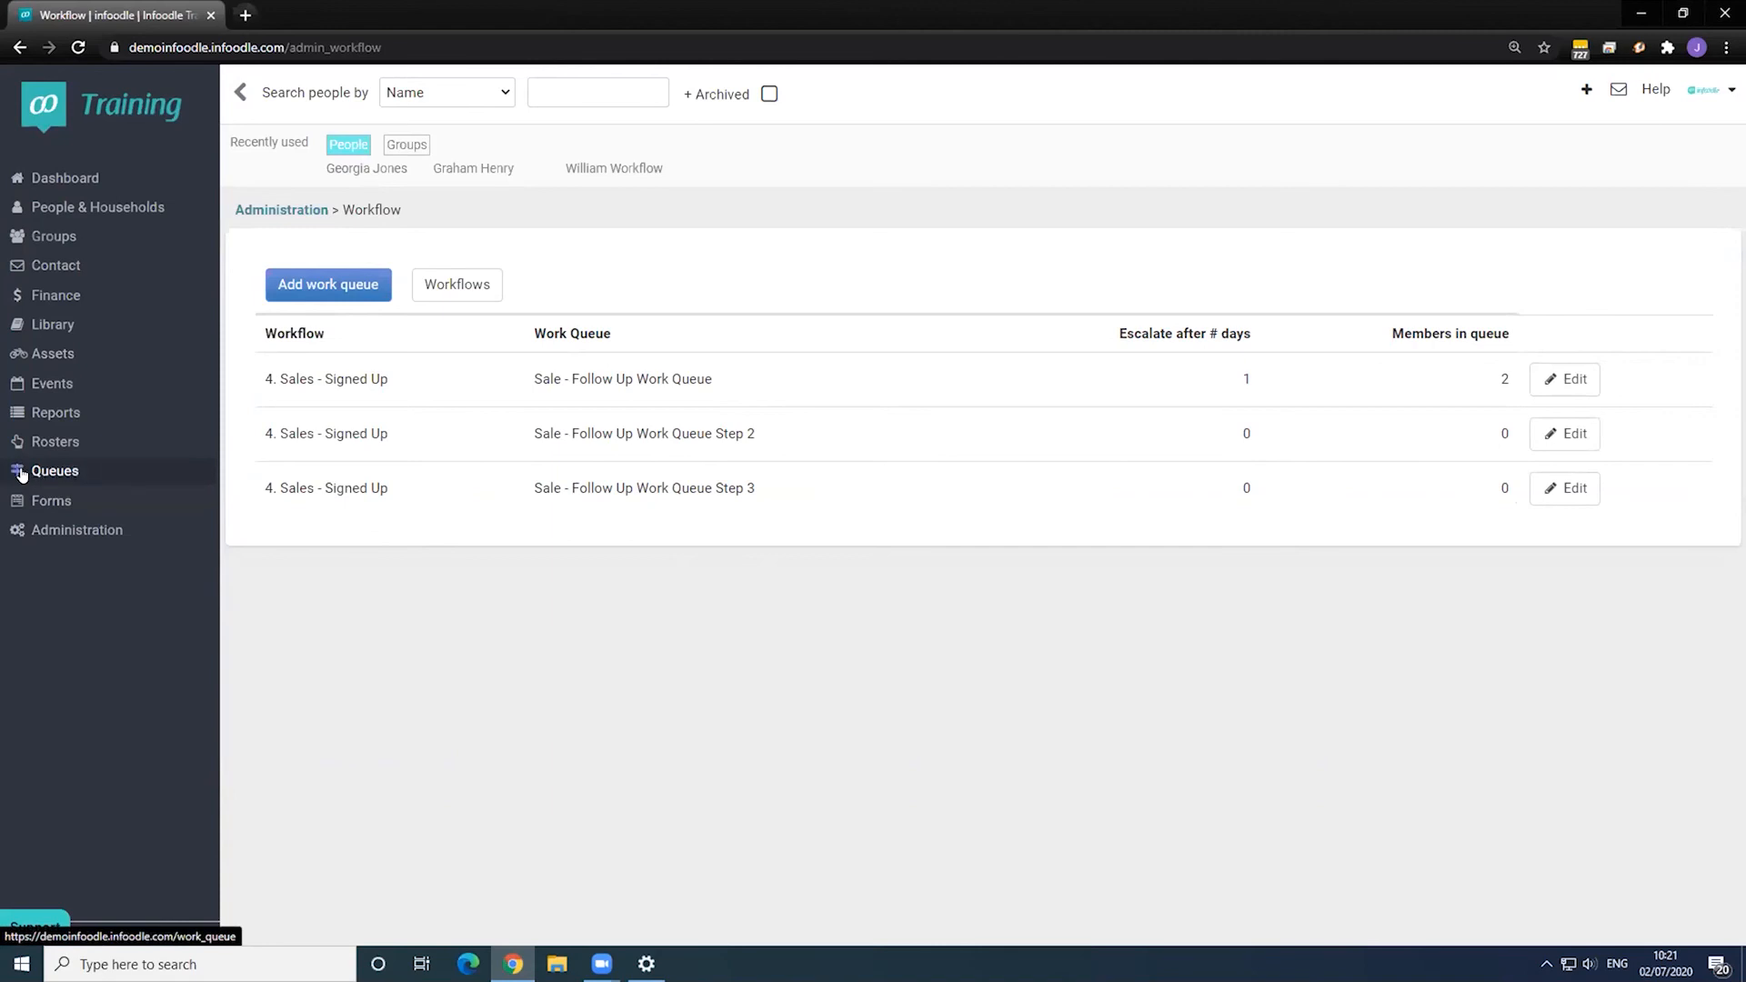
# - On the Work Queues overview, highlight the 4. Sales - Signed Up title, description and Step 2 queue
pyautogui.click(43, 473)
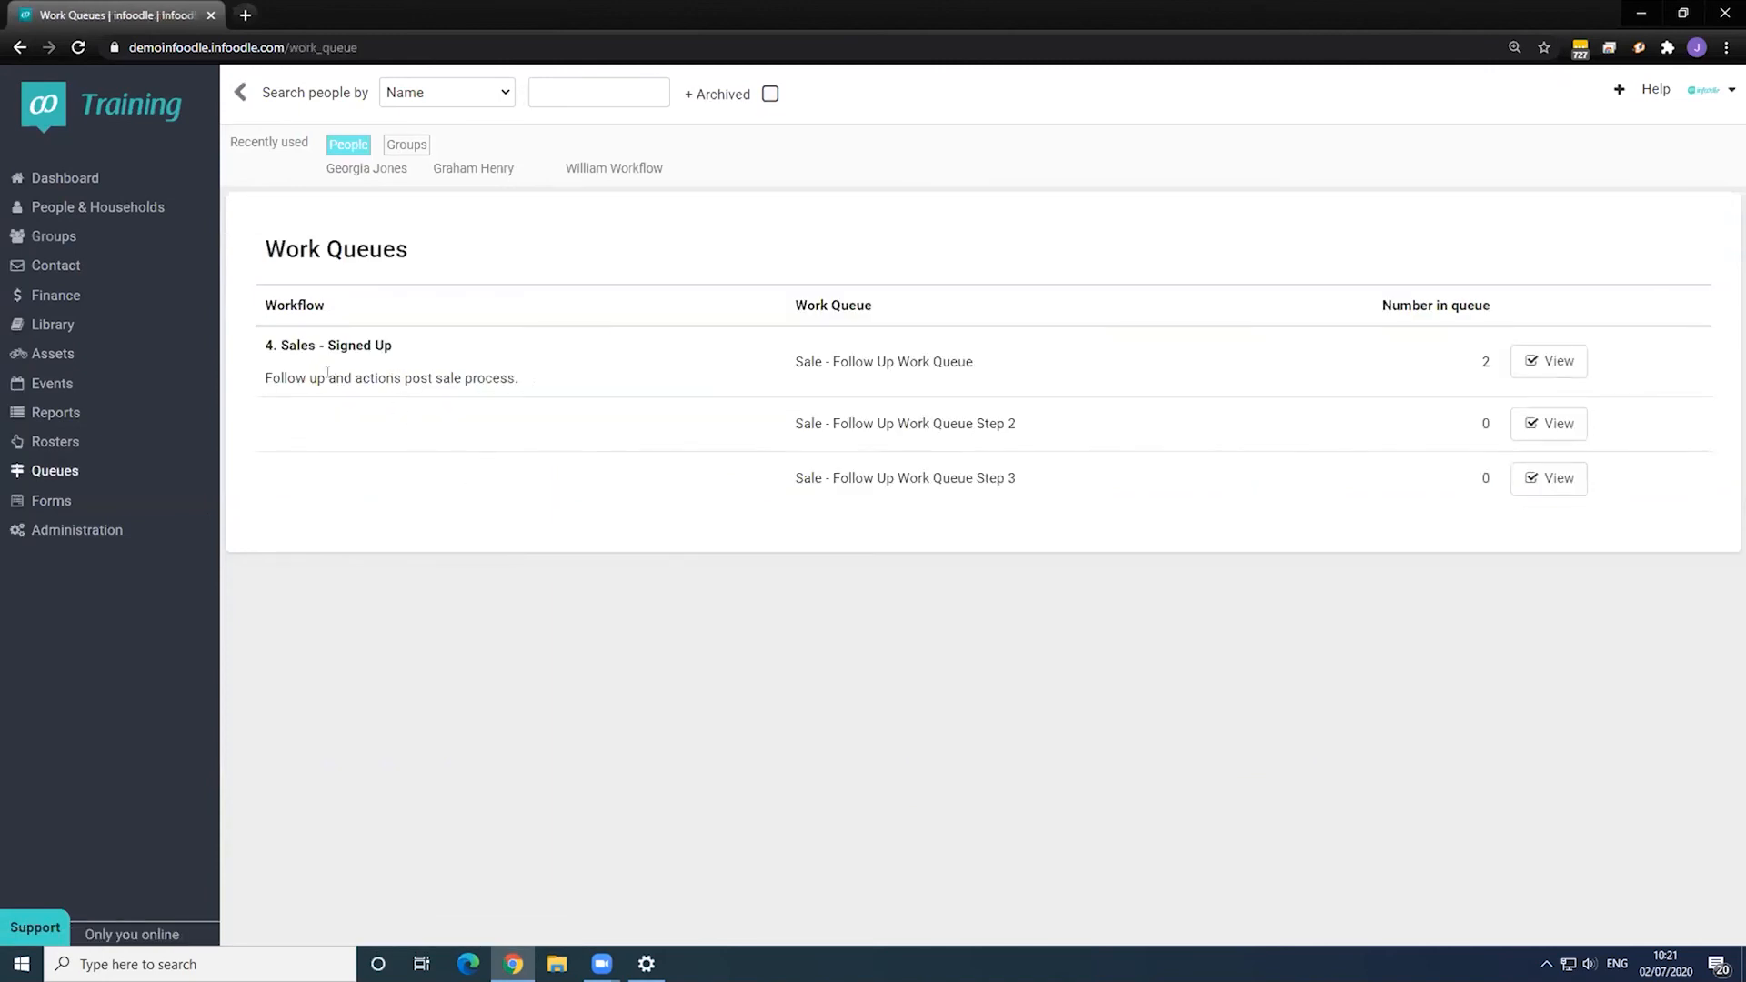
pyautogui.moveTo(264, 344); pyautogui.dragTo(402, 345)
pyautogui.click(407, 345)
pyautogui.moveTo(263, 377); pyautogui.dragTo(973, 363)
pyautogui.click(696, 374)
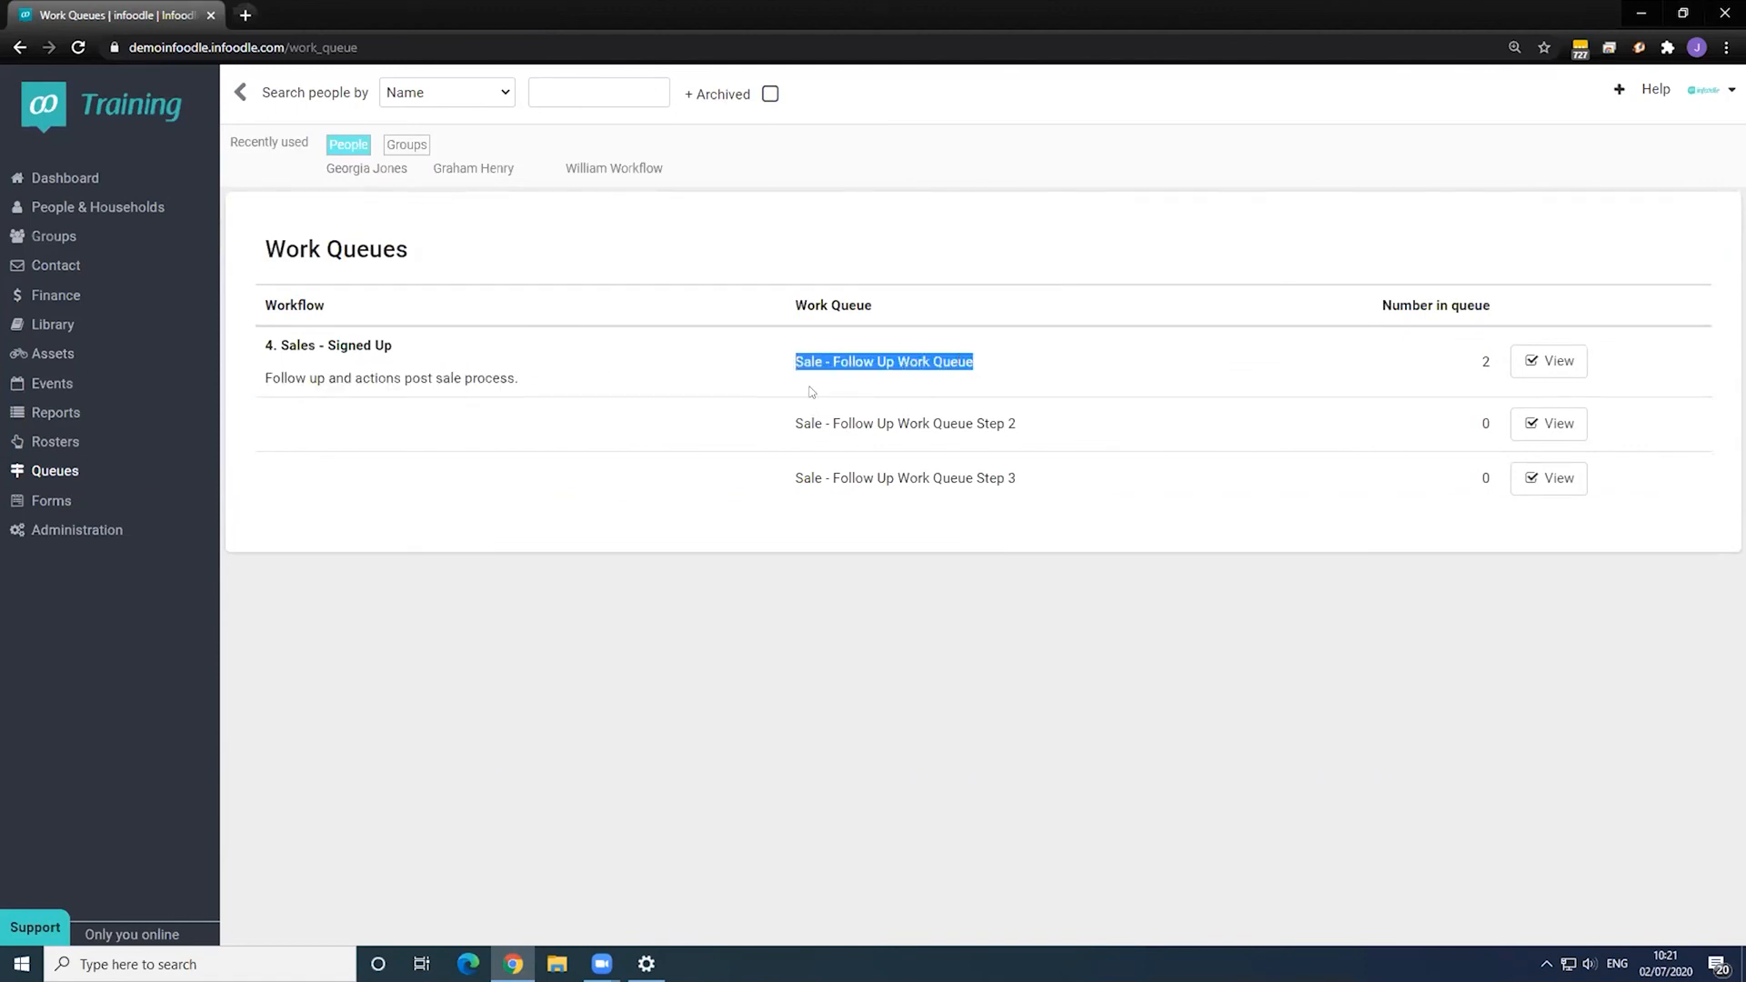
pyautogui.moveTo(803, 423); pyautogui.dragTo(1018, 423)
pyautogui.click(1000, 479)
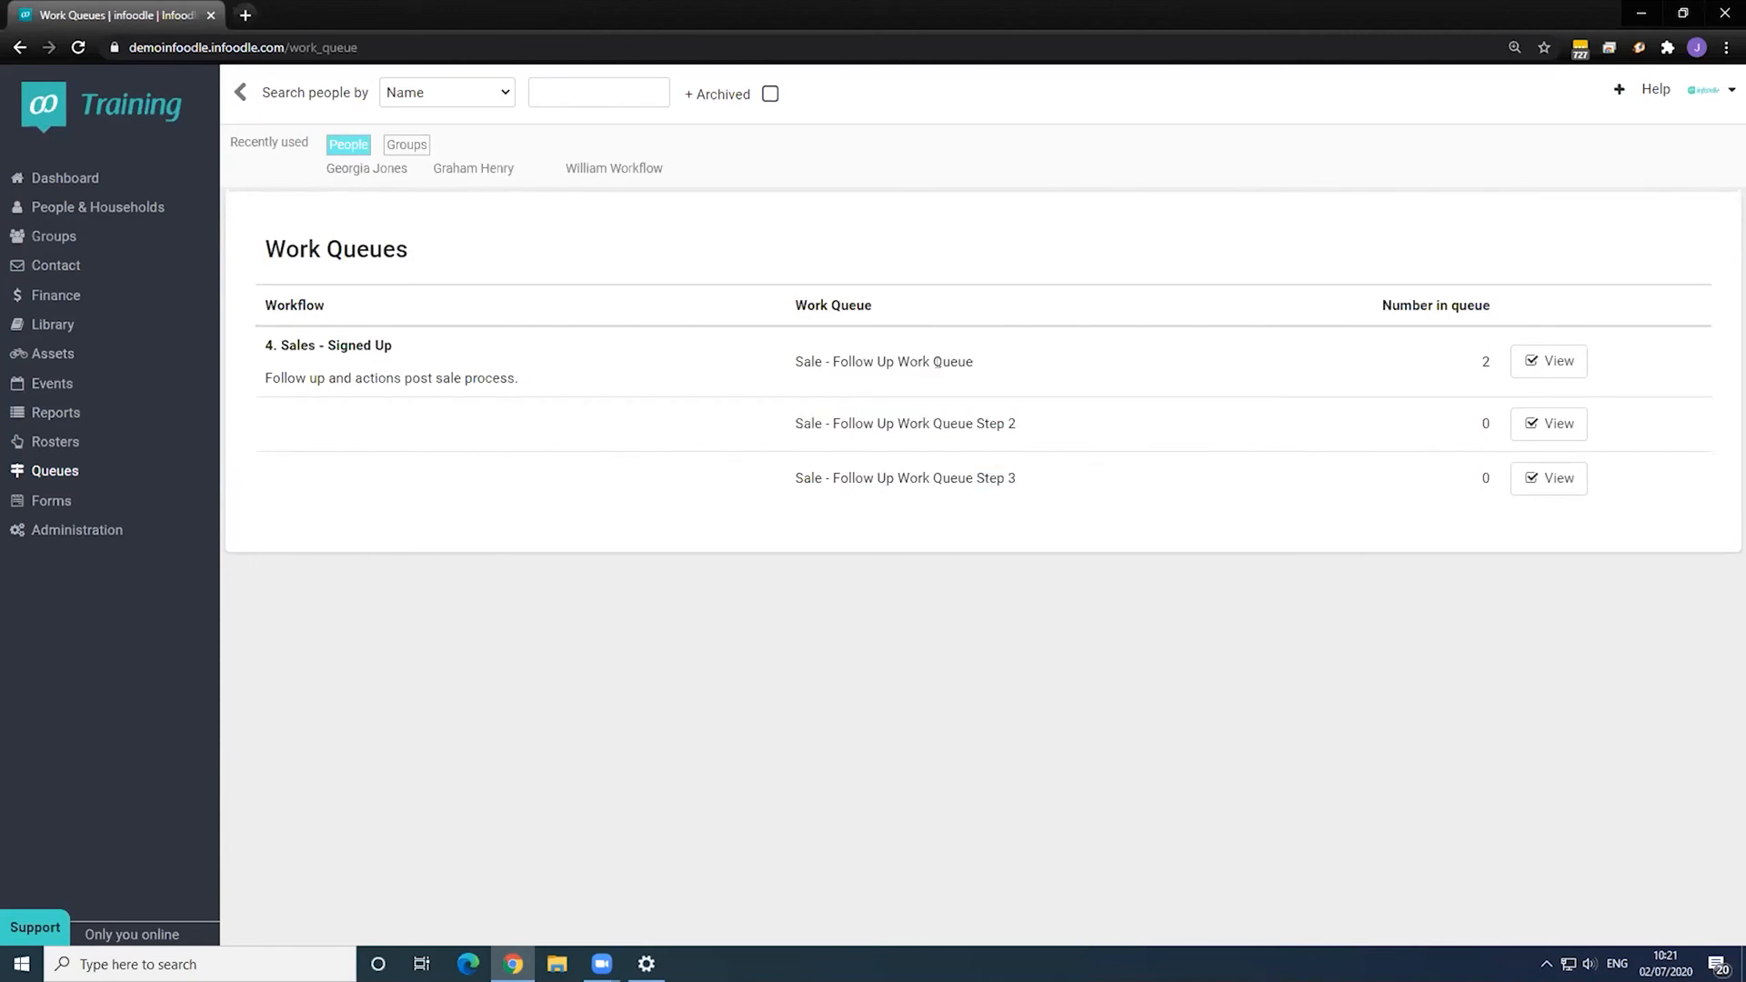
# - View the Sale - Follow Up Work Queue's members, queued on 1 and 2 Jul 2020
pyautogui.click(1539, 363)
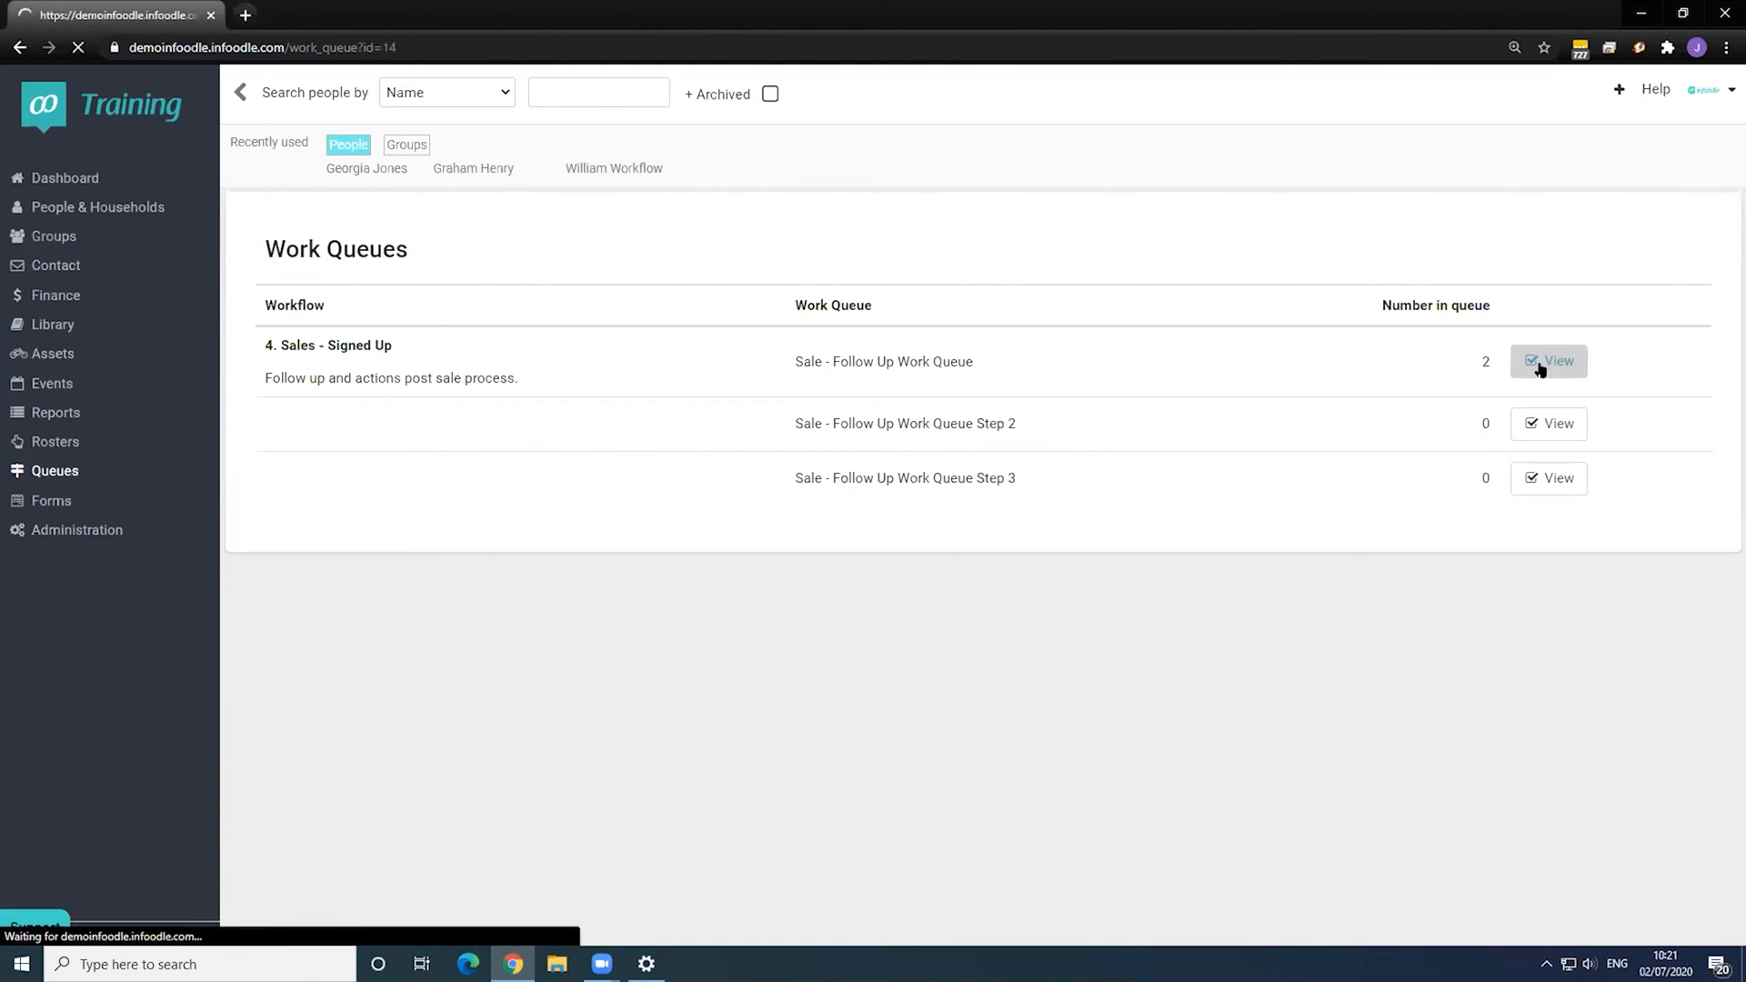
pyautogui.scroll(-1, 578, 443)
pyautogui.scroll(-2, 577, 442)
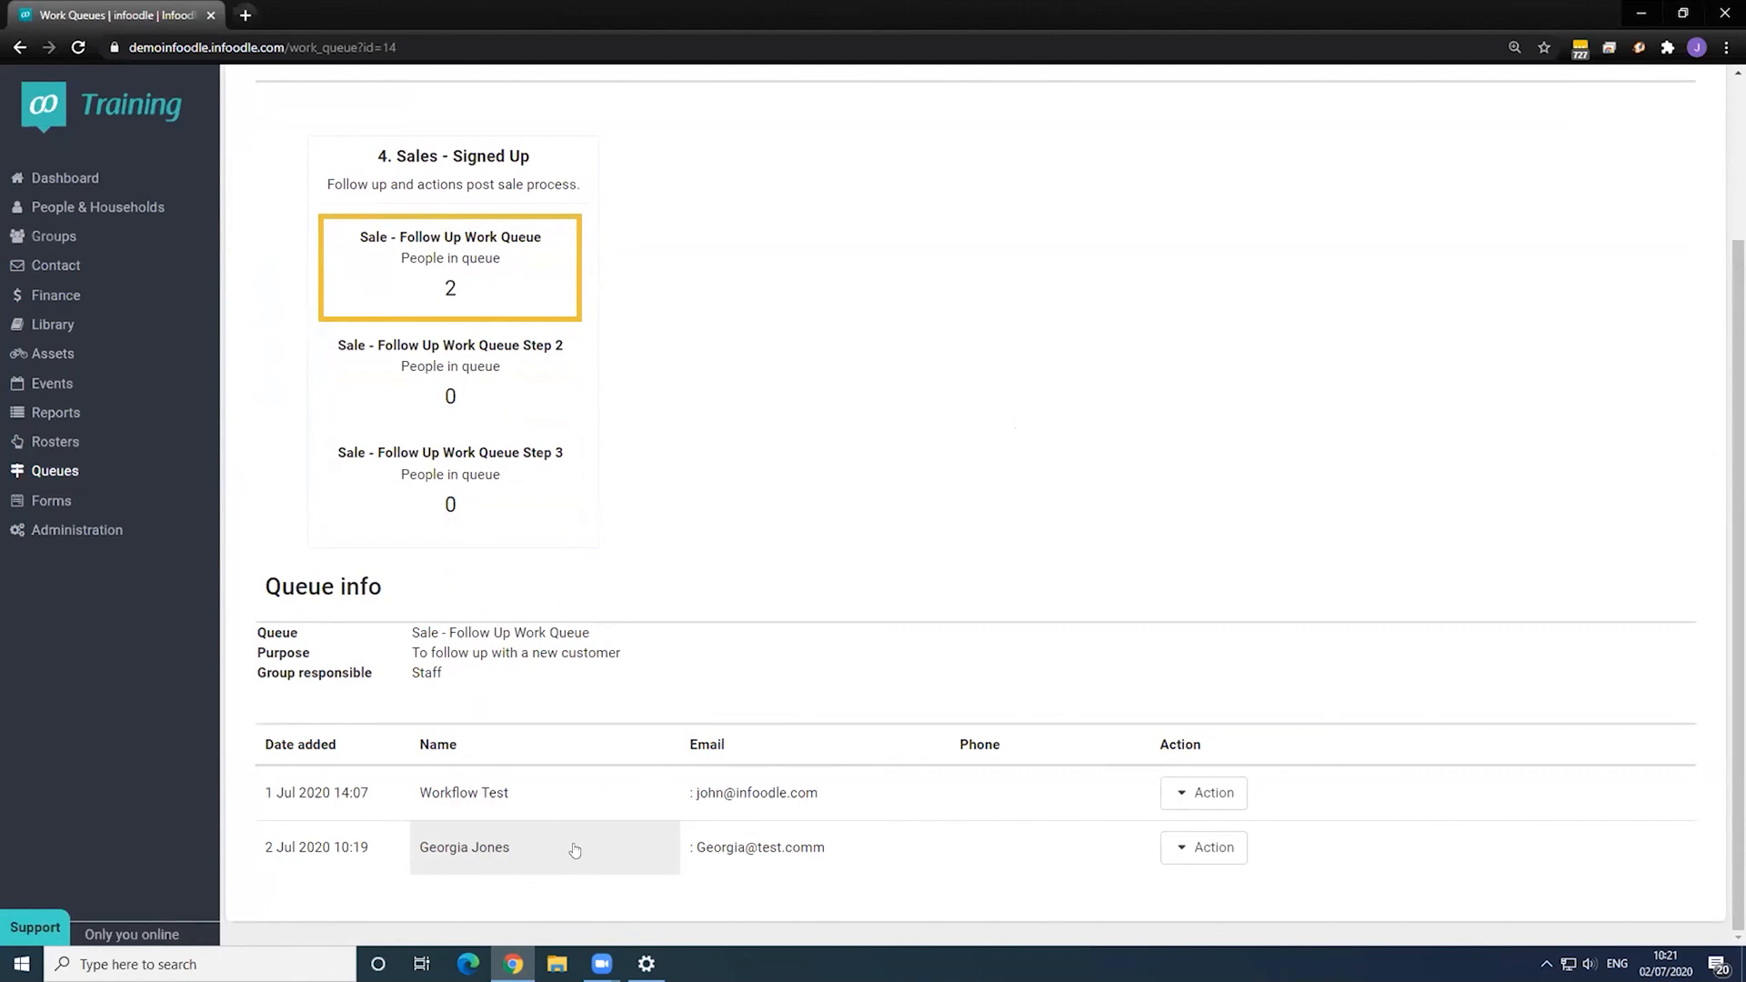
# - Move the person added 2 Jul out of the first queue and on to the Step 2 queue
pyautogui.click(1228, 846)
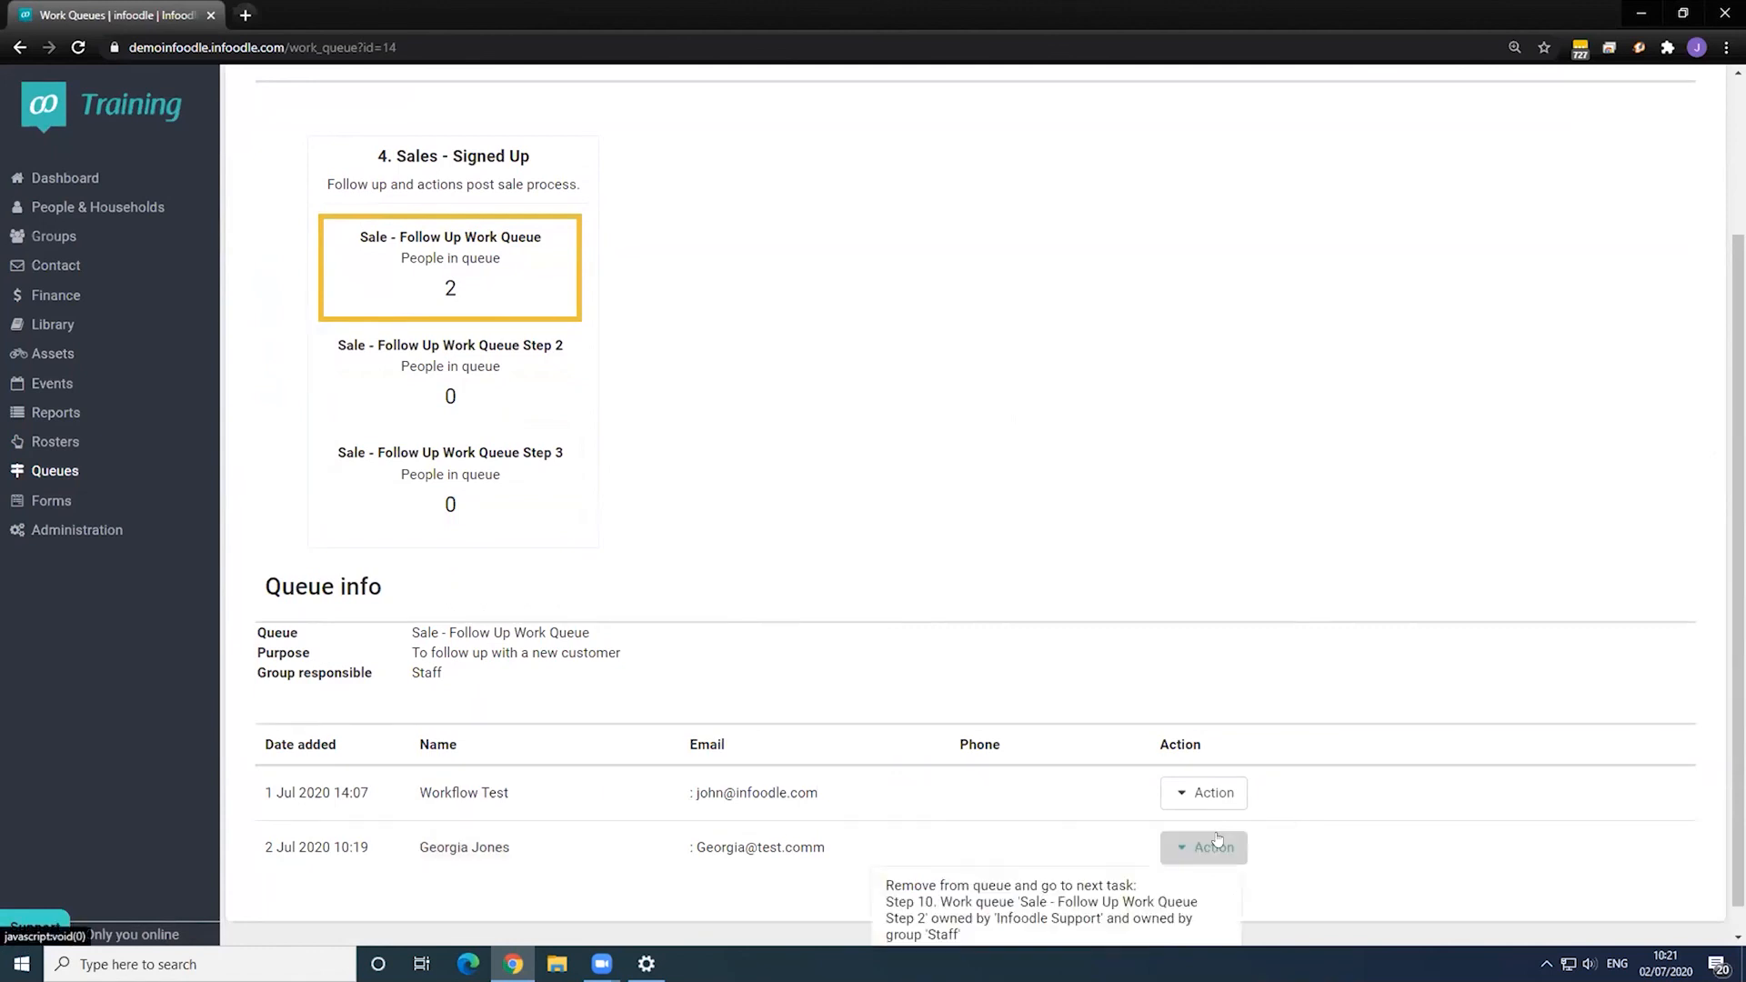
pyautogui.scroll(-1, 1291, 819)
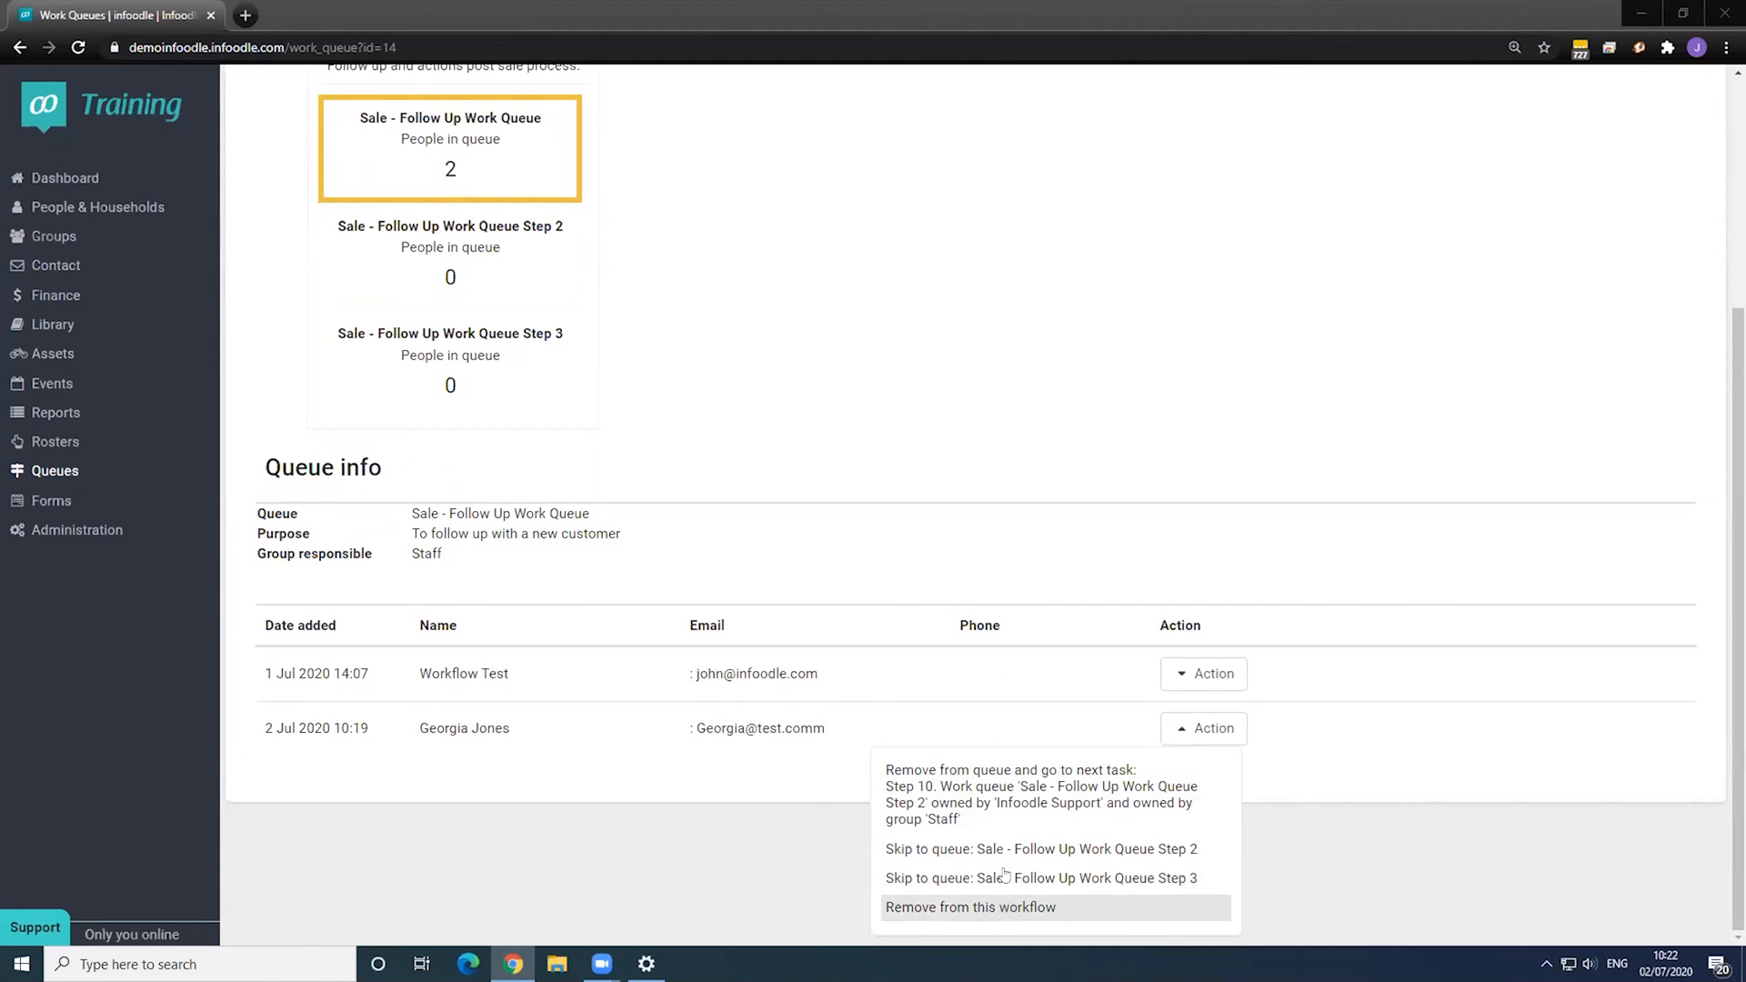
pyautogui.click(985, 800)
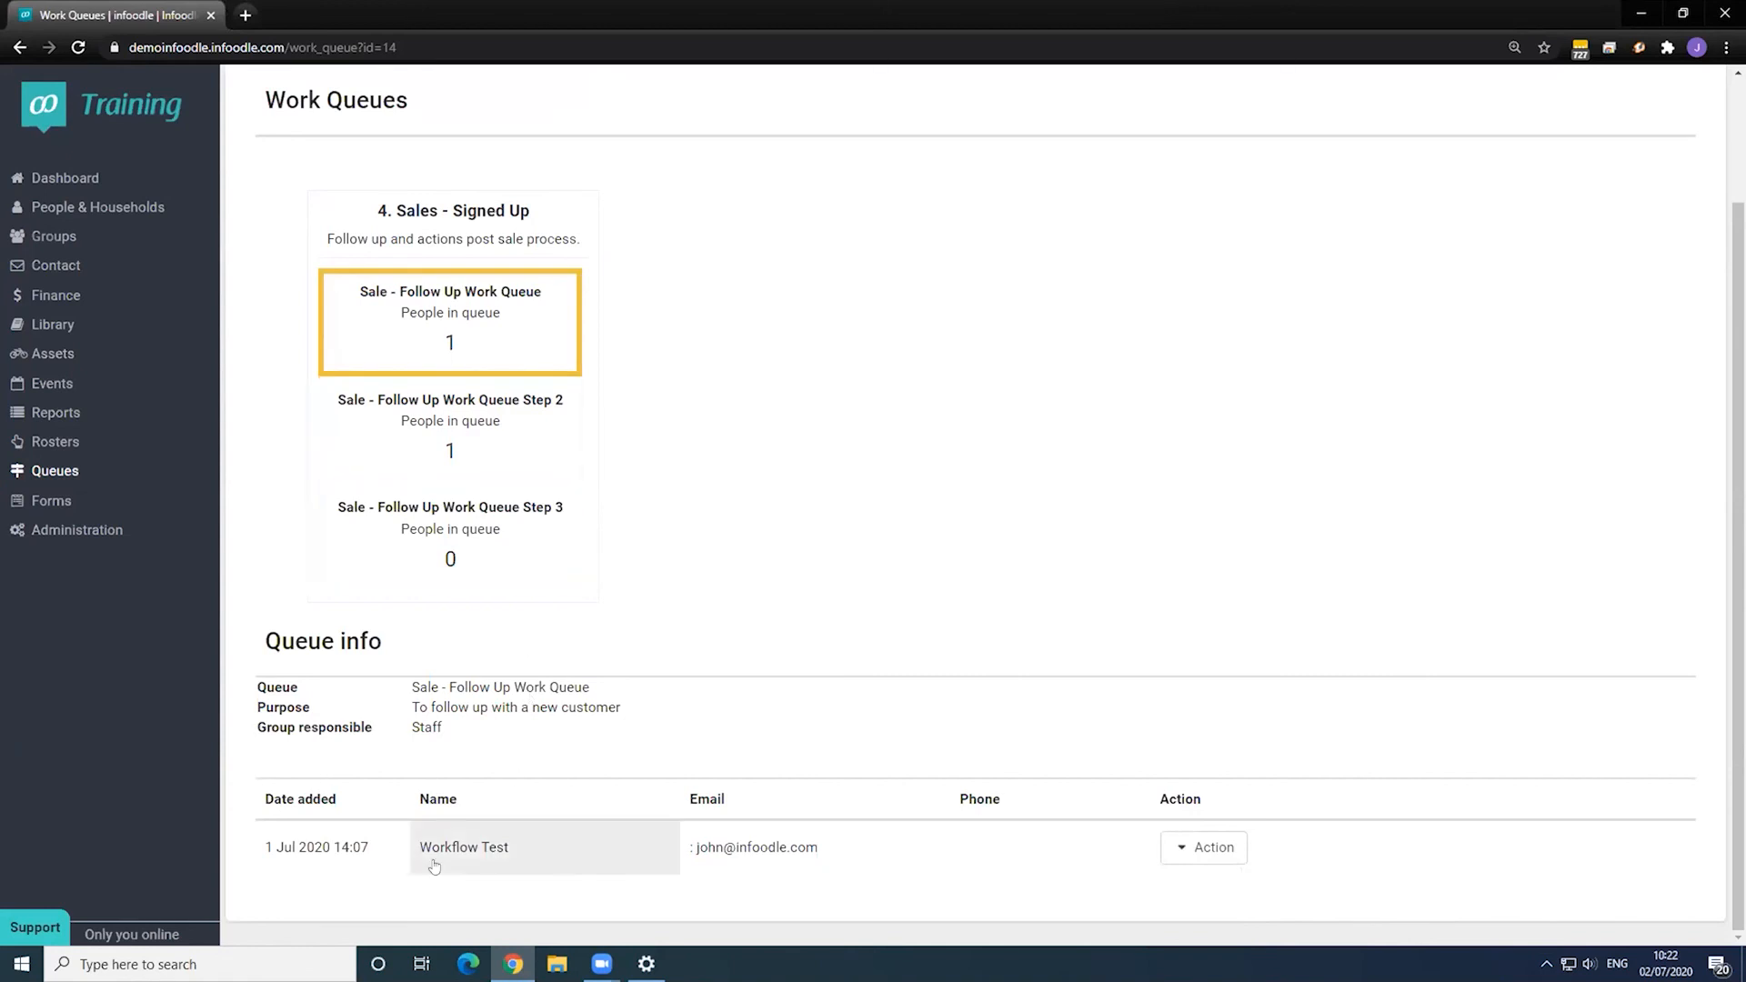
# - From the Step 2 queue, move the person on to Step 3, then view the Step 3 queue
pyautogui.click(417, 445)
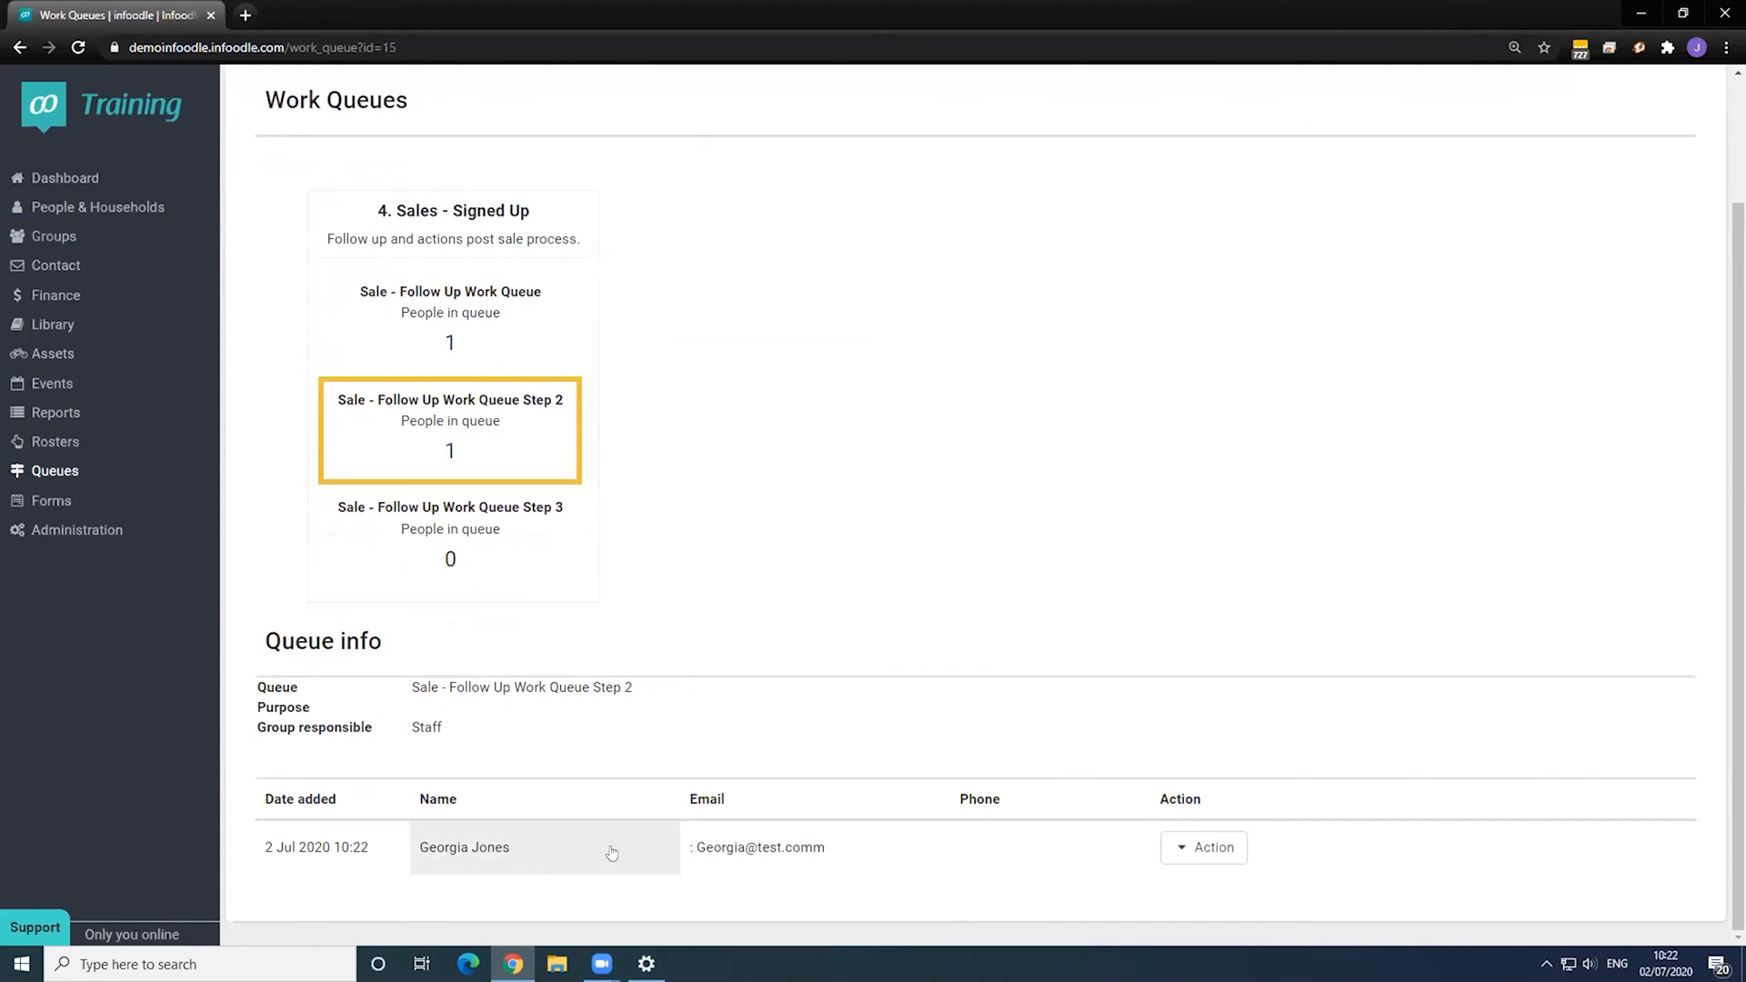
pyautogui.click(1204, 850)
pyautogui.scroll(-1, 1125, 855)
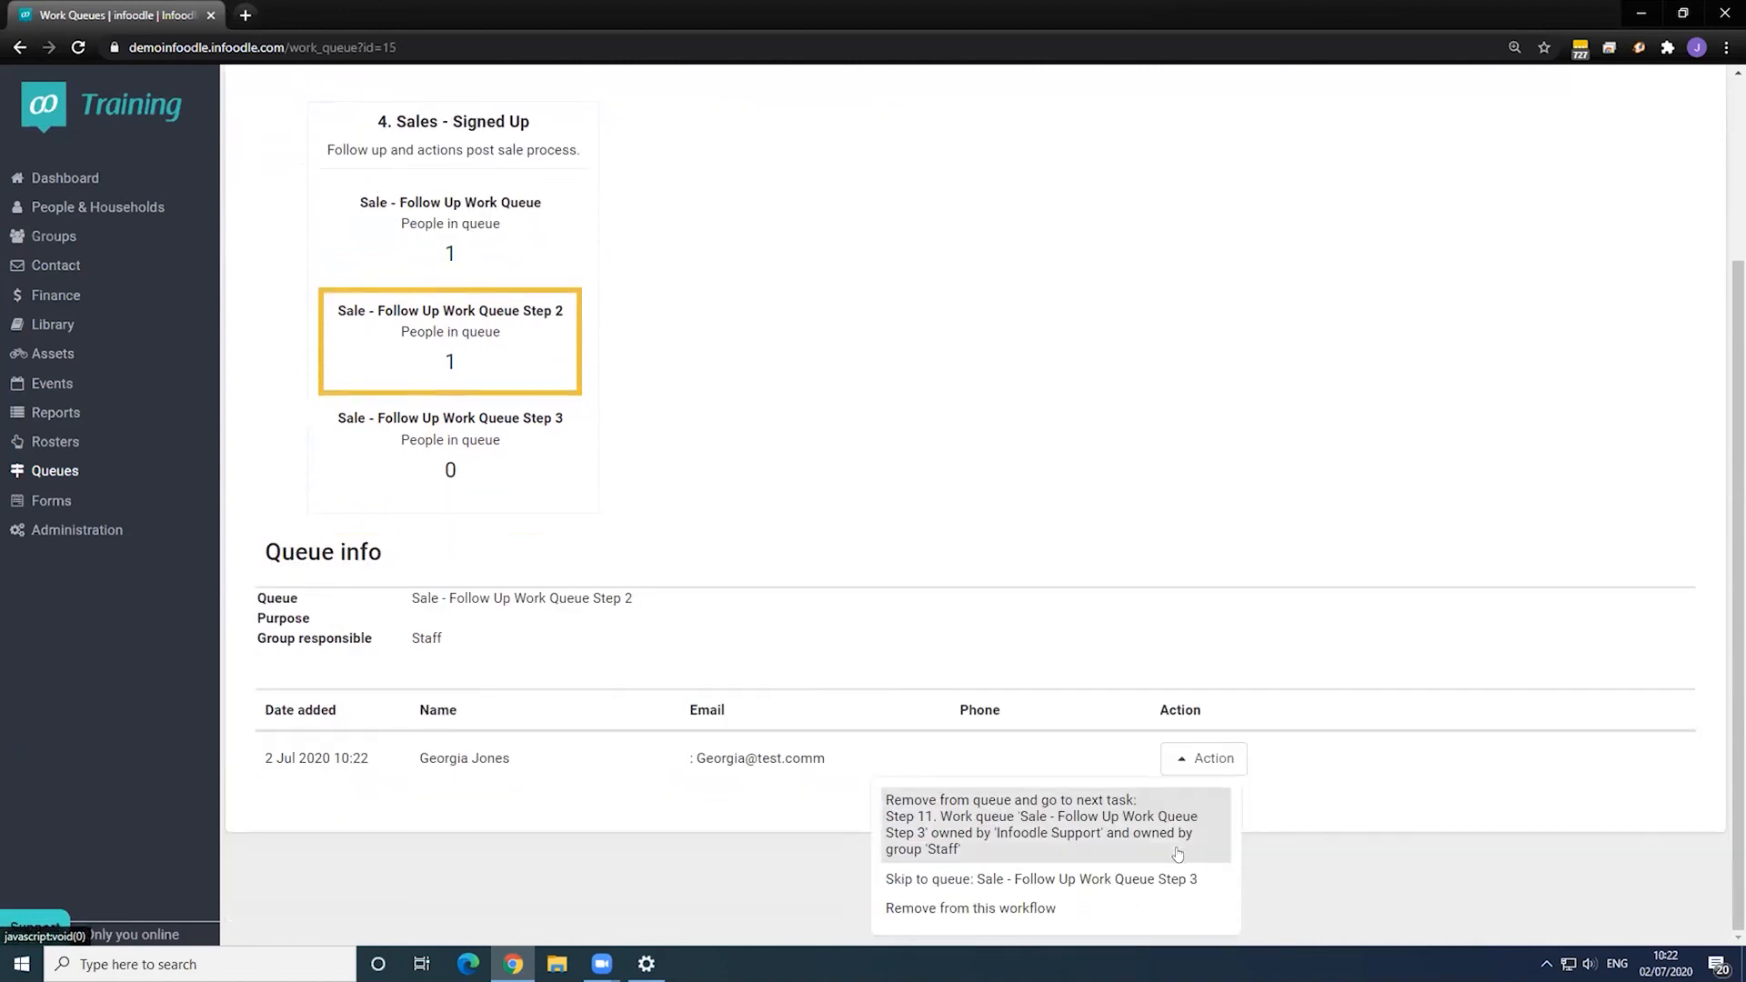
pyautogui.click(988, 828)
pyautogui.click(514, 527)
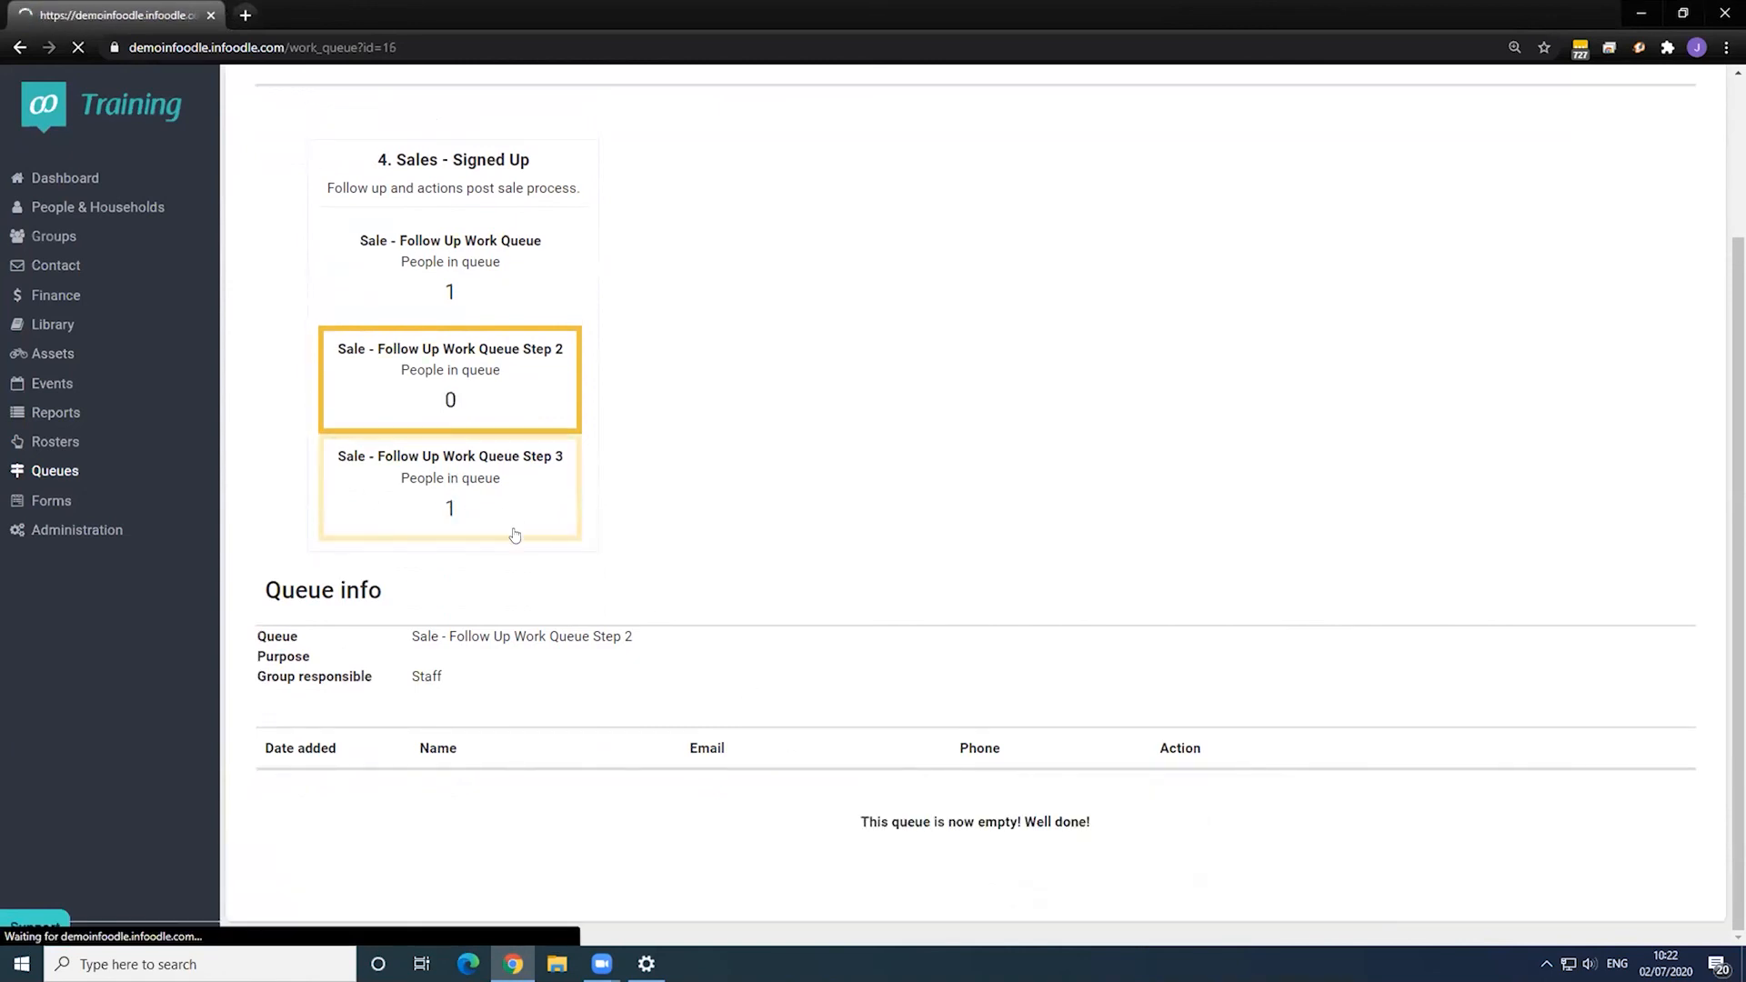
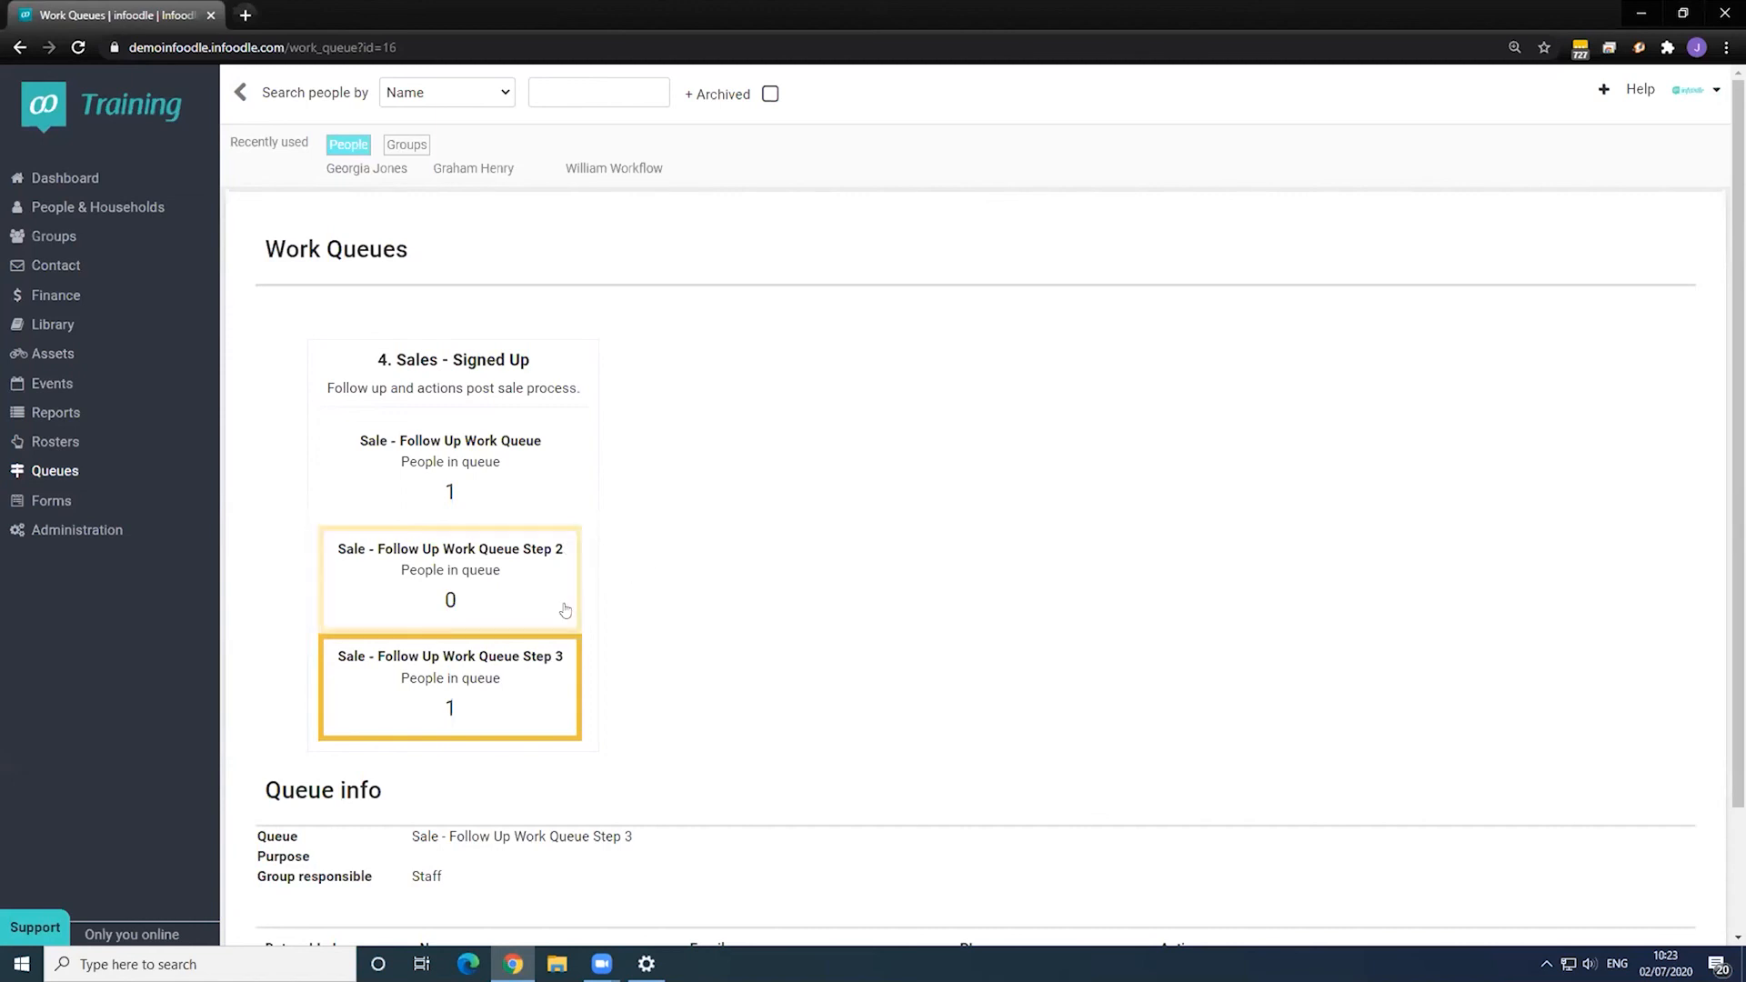
# - Return to the Work Queues overview (1, 0, 1 waiting) and open the recently used contact
pyautogui.click(48, 473)
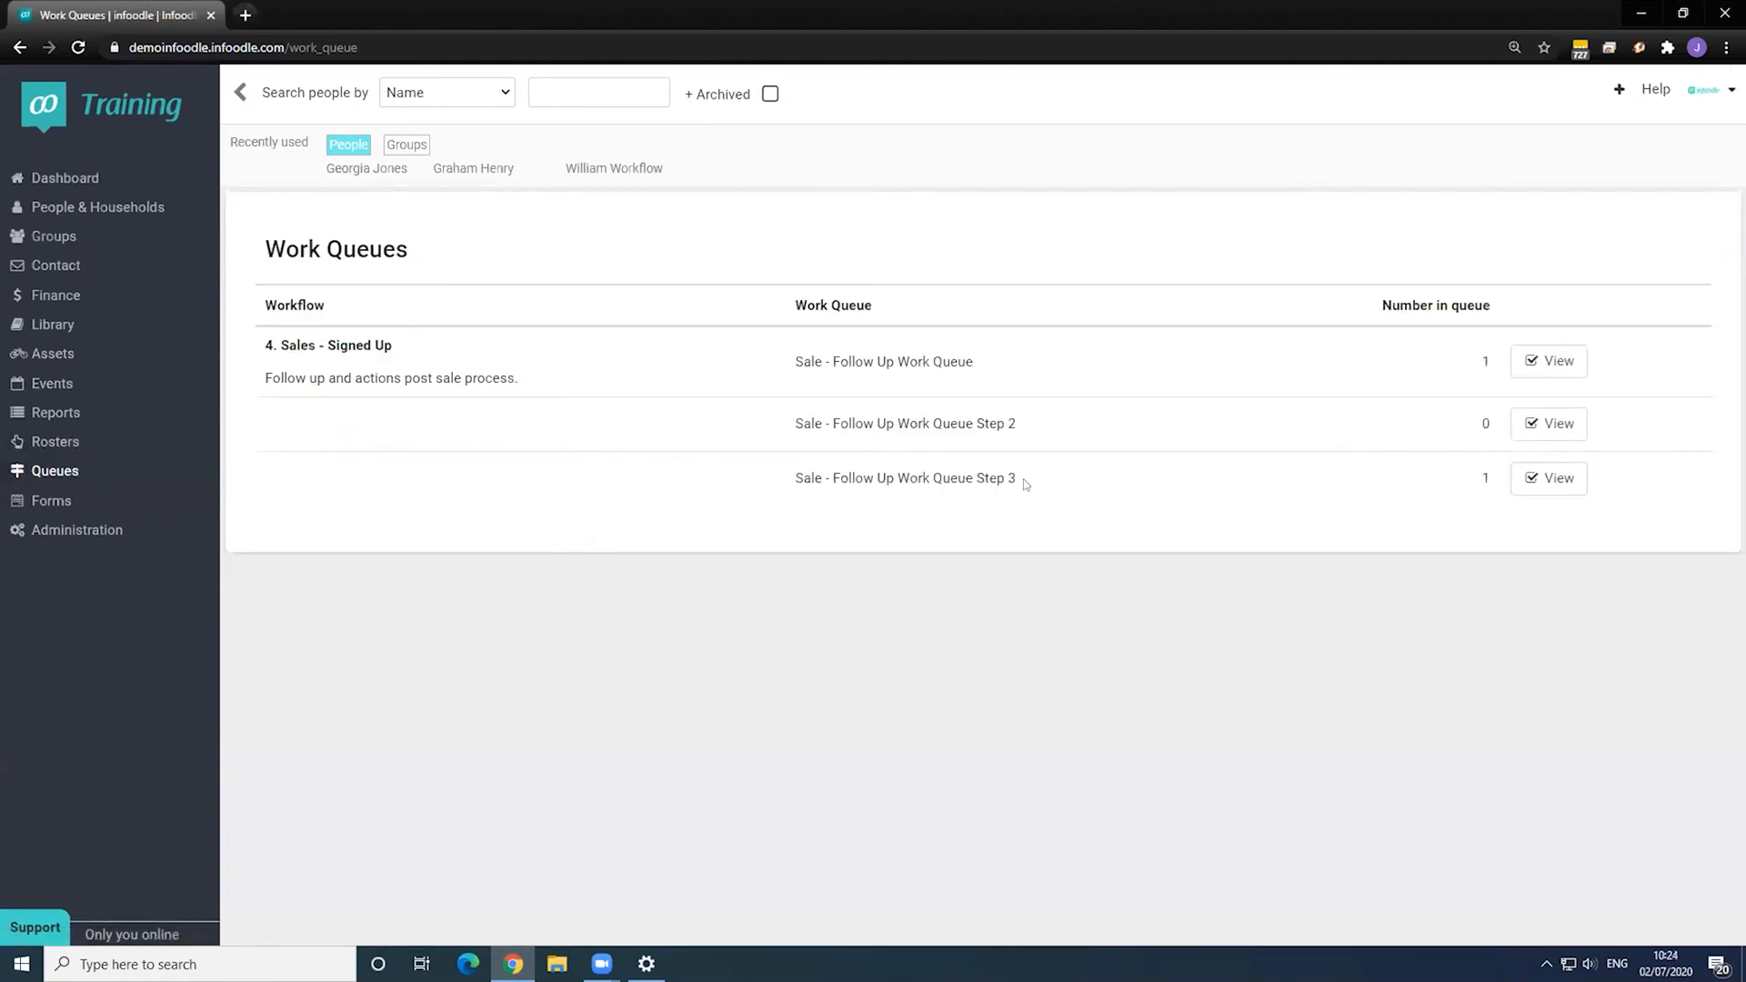
pyautogui.click(391, 171)
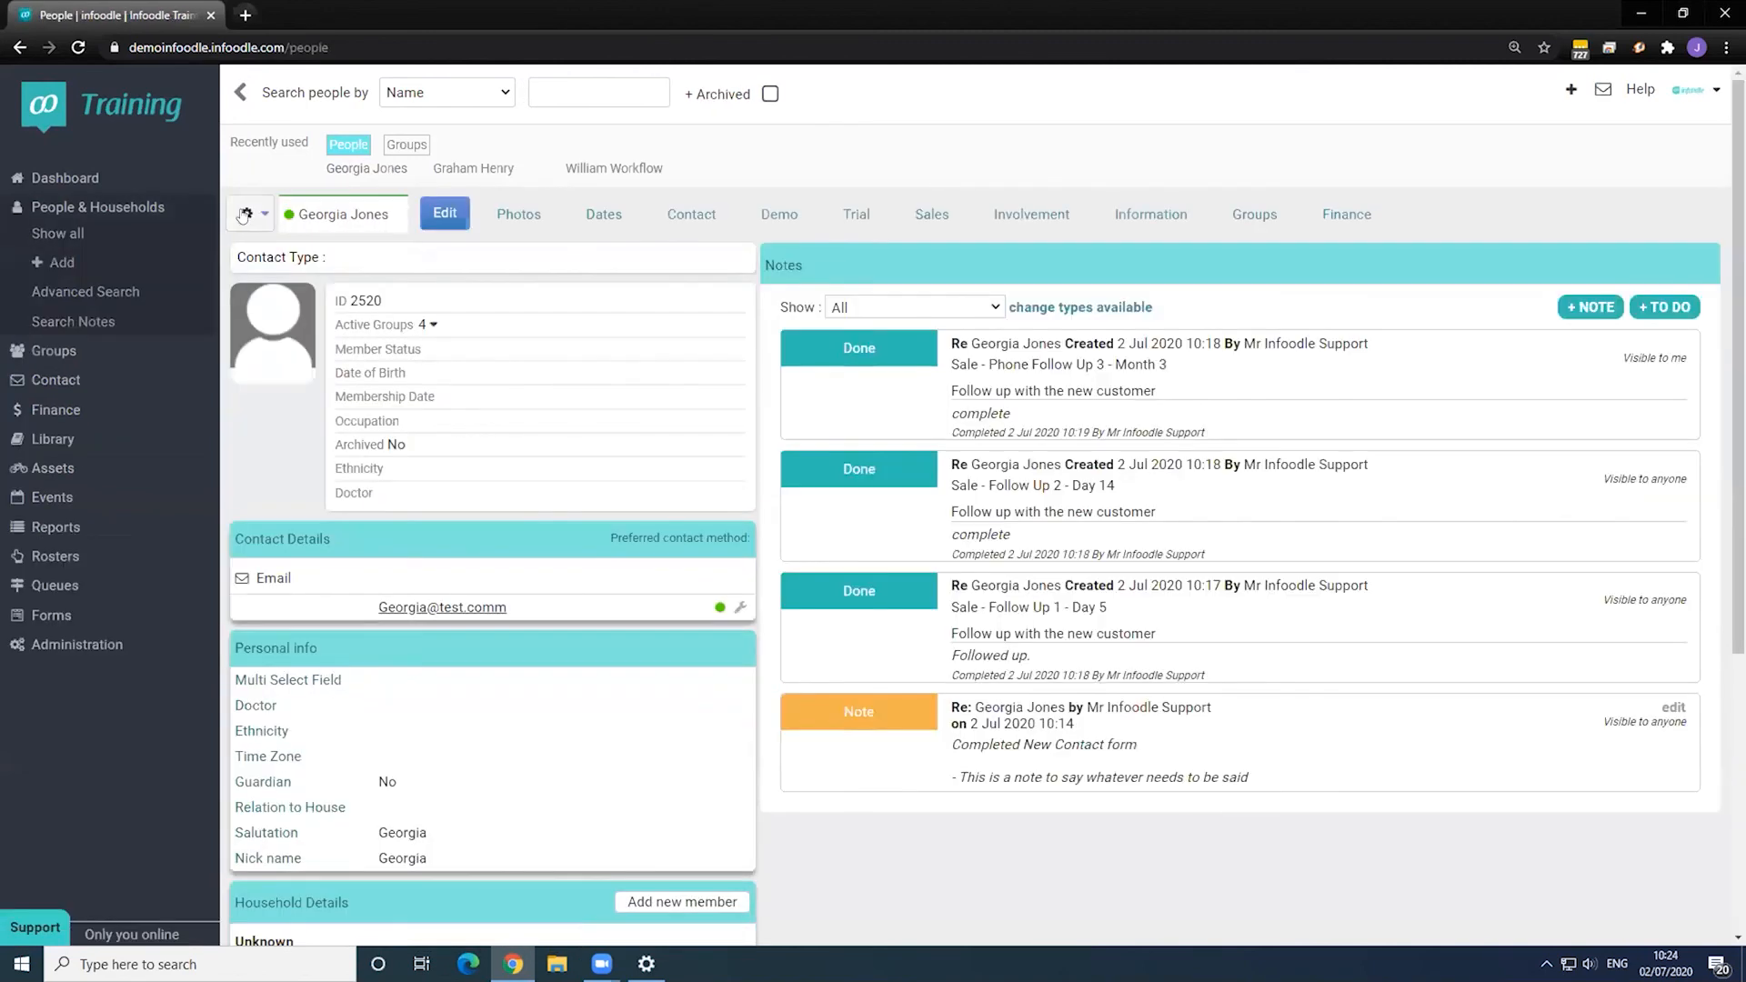
# - Add the contact to the Sale - Follow Up Work Queue, confirm the alert, and close the queue list
pyautogui.click(245, 215)
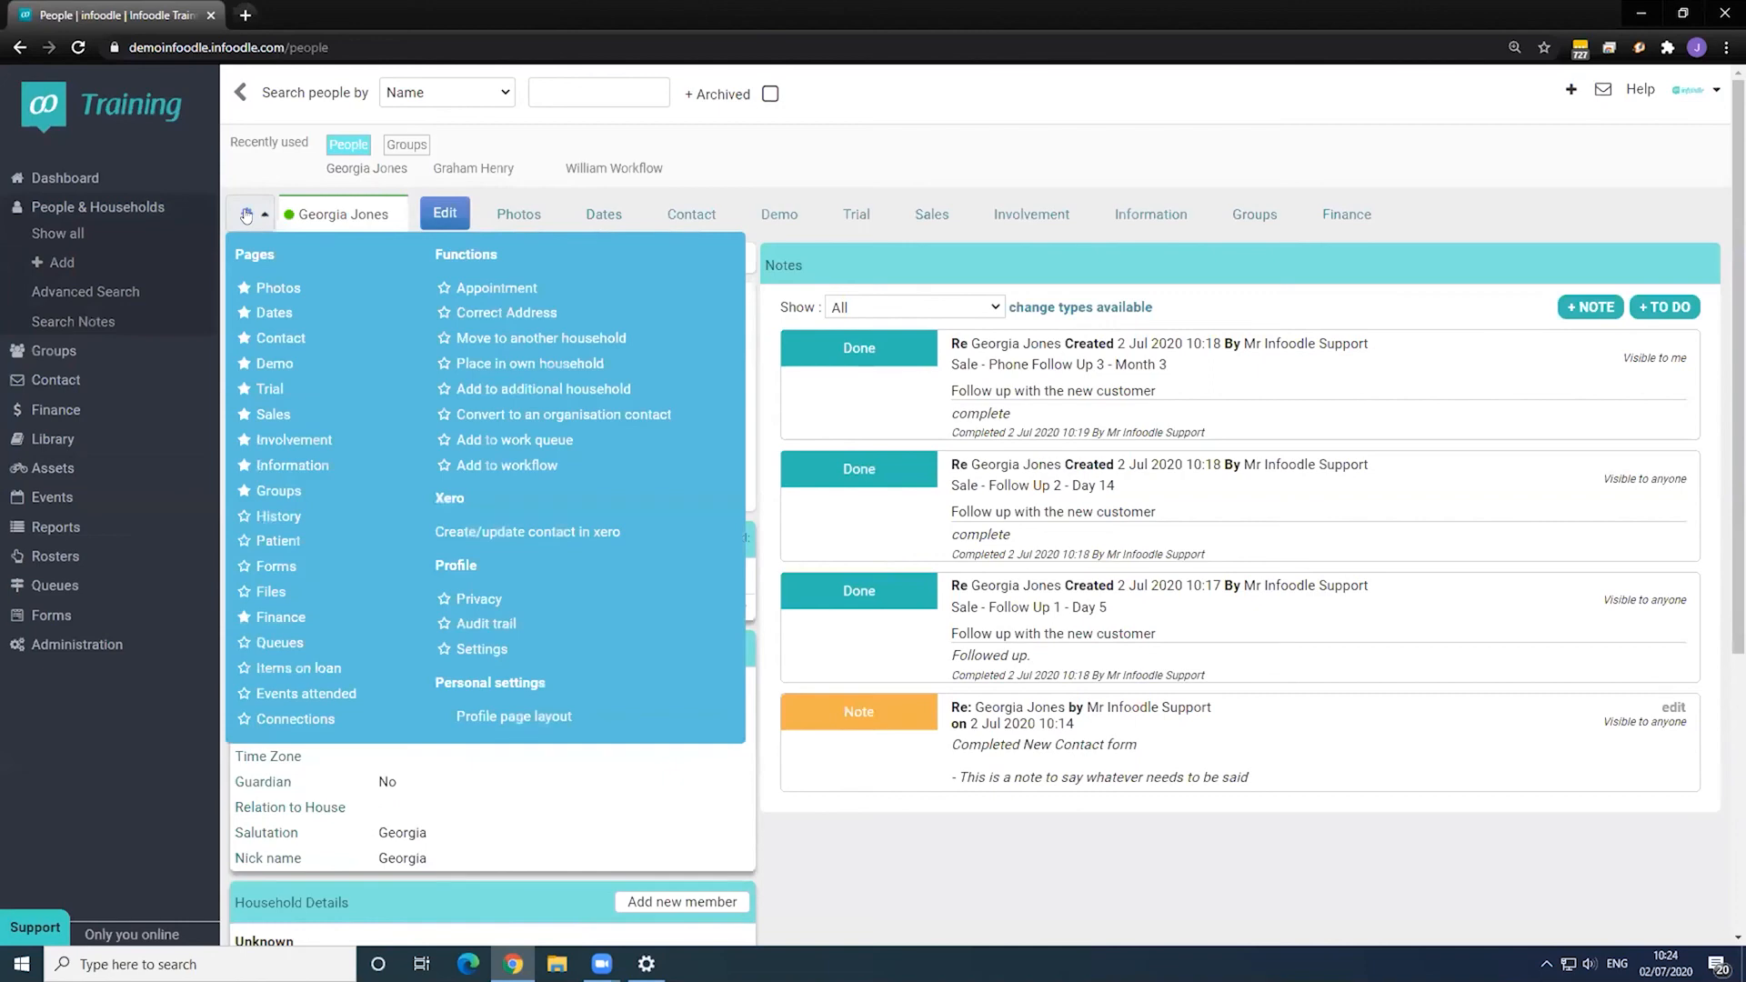
pyautogui.click(535, 441)
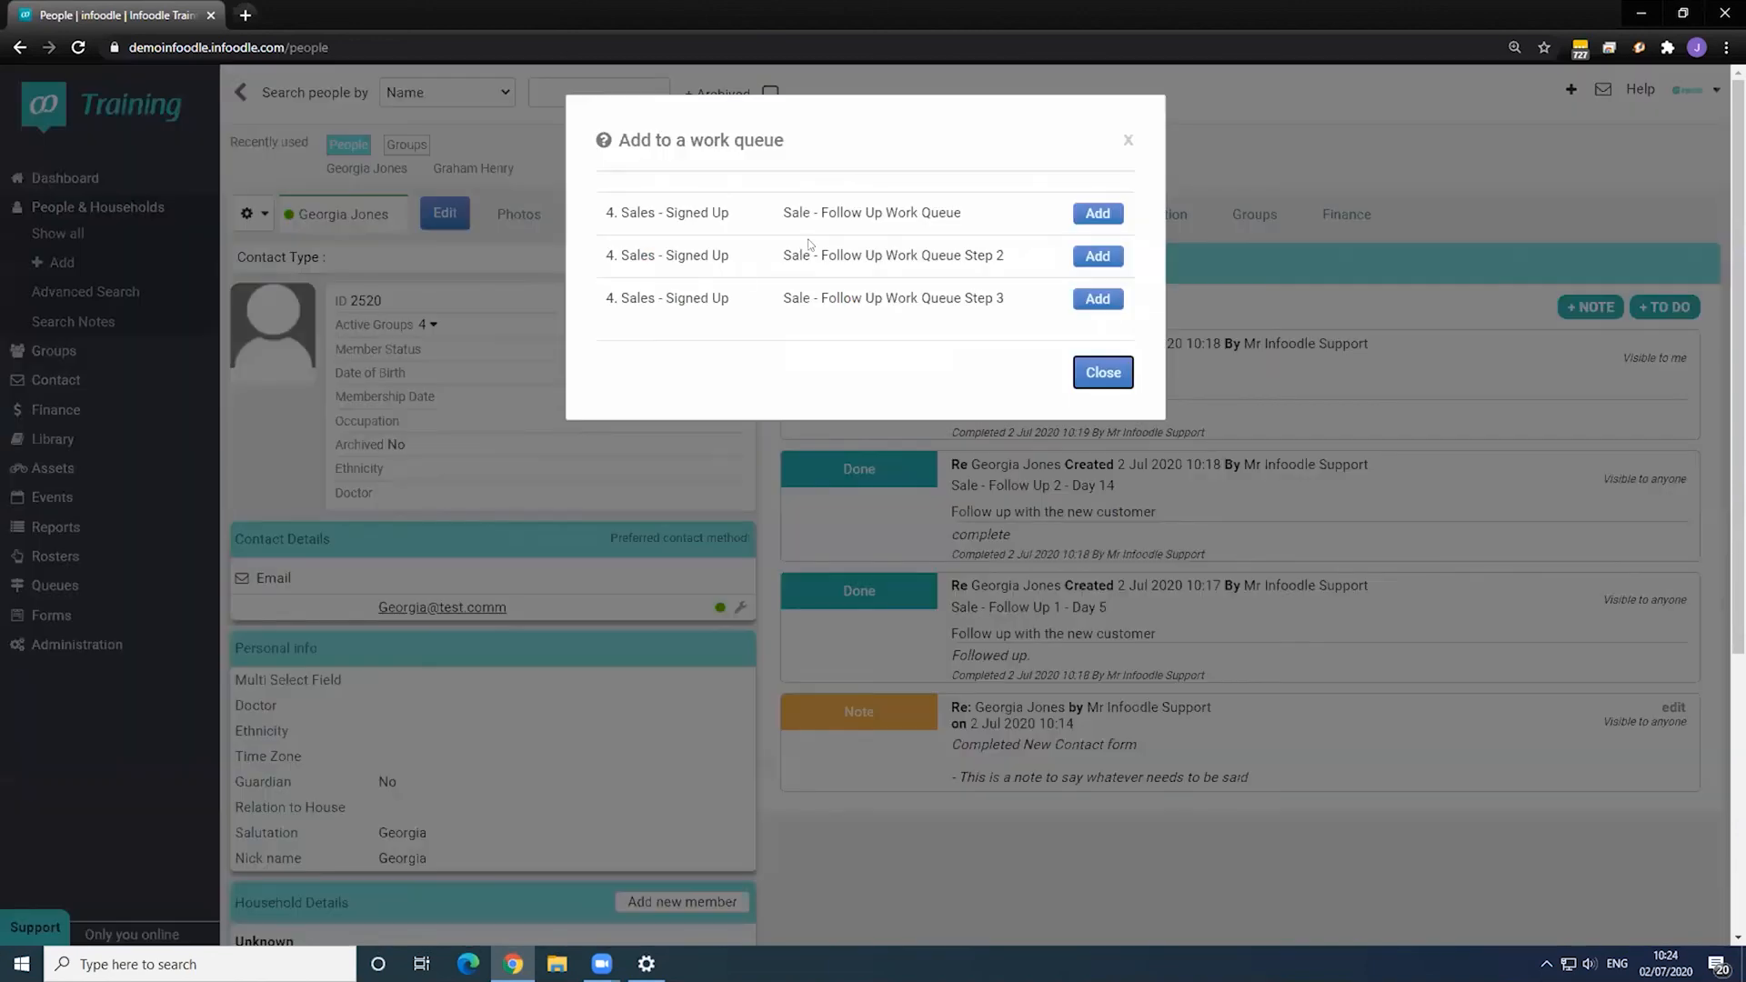
pyautogui.click(1096, 216)
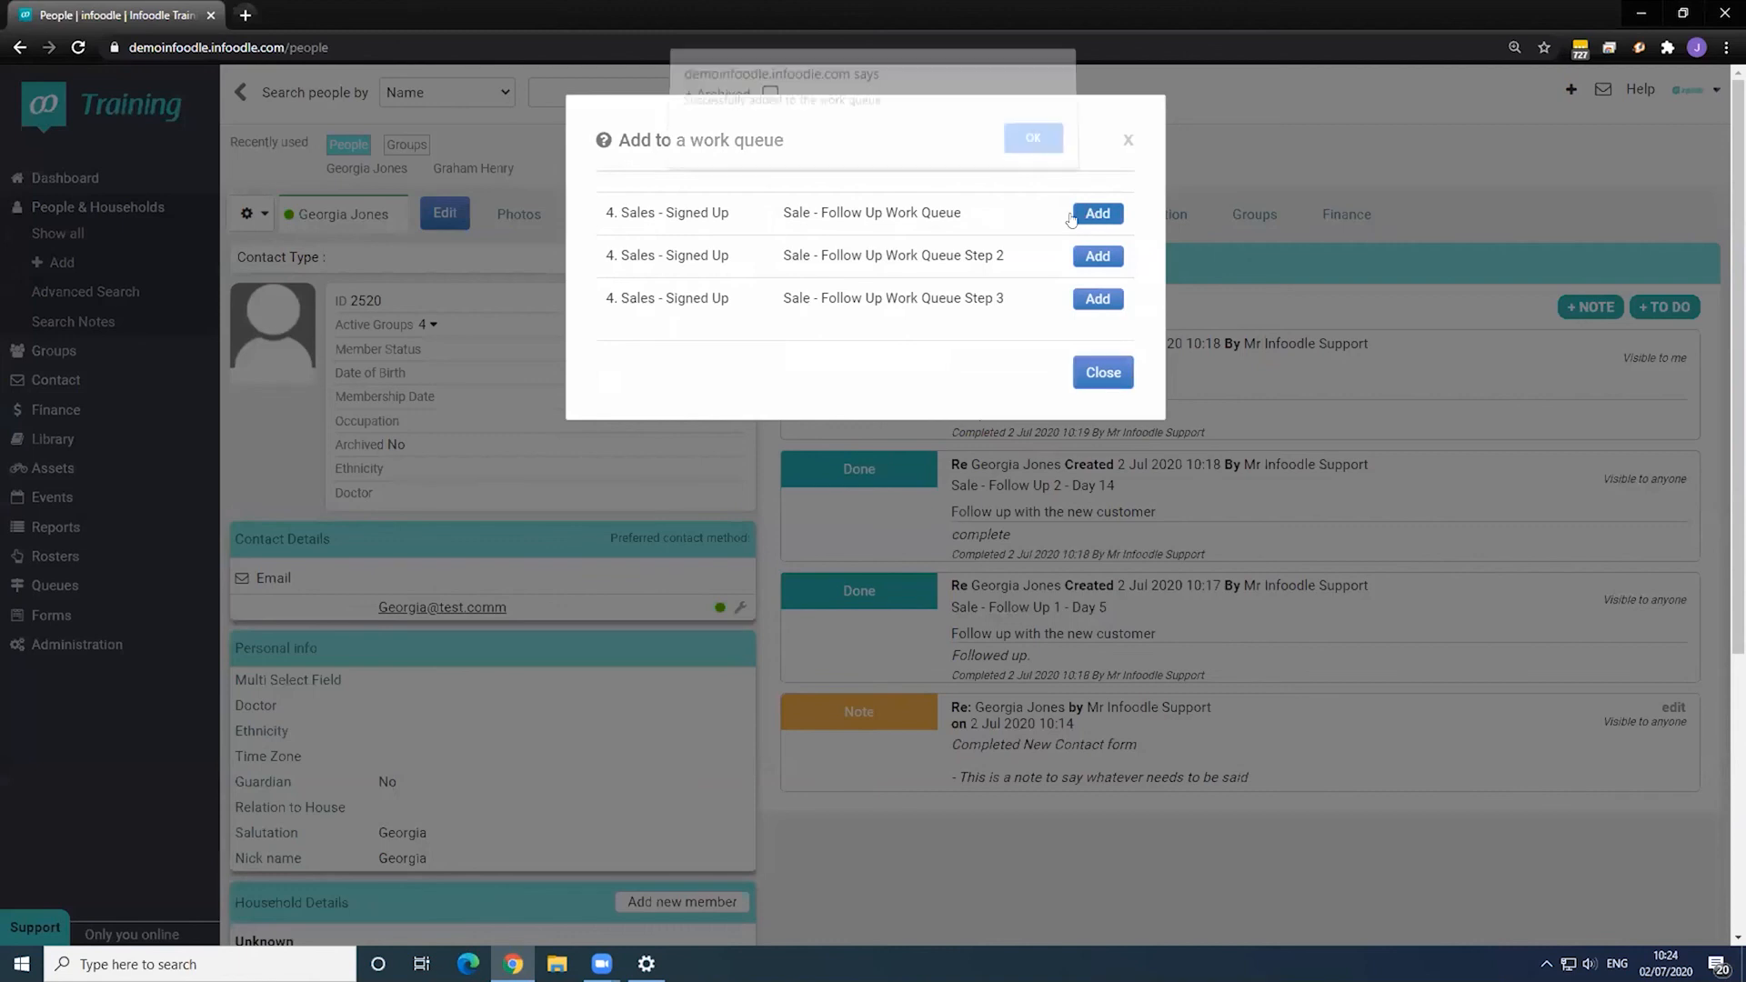
pyautogui.click(1027, 147)
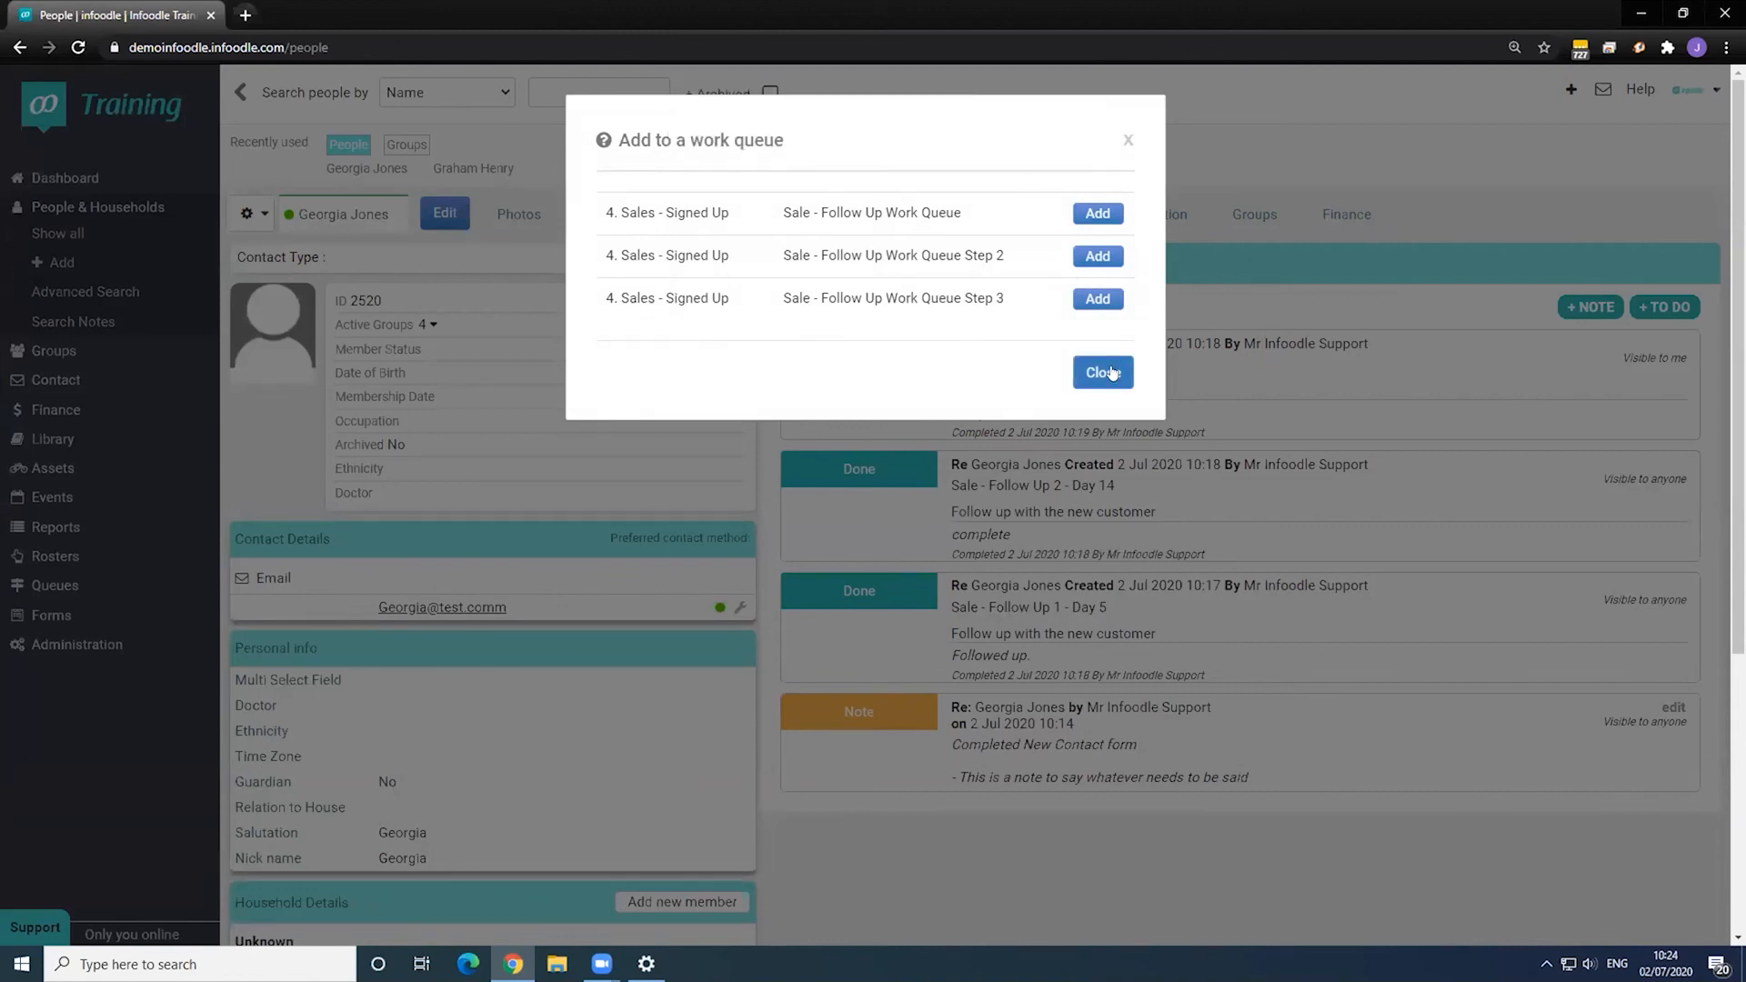
pyautogui.click(1110, 373)
pyautogui.click(1111, 373)
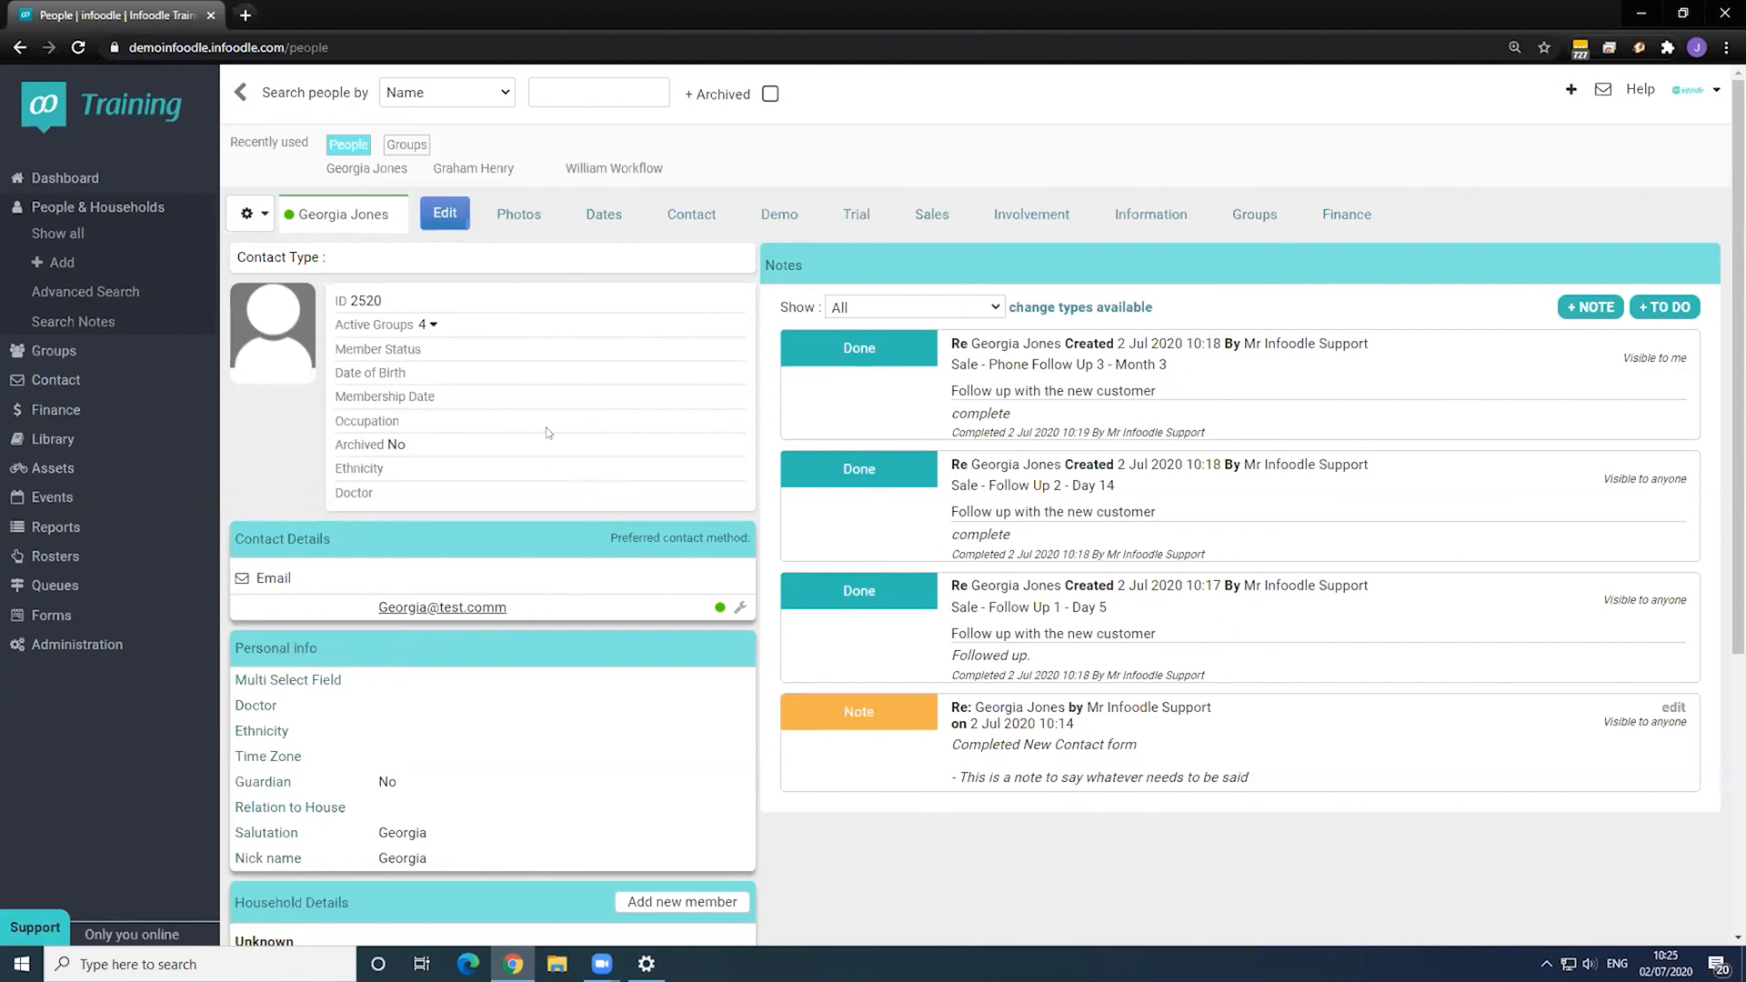
# - Show the contact's Dates tab with Next Visit Due, Date of Birth, Wedding Date and First Contact
pyautogui.click(605, 223)
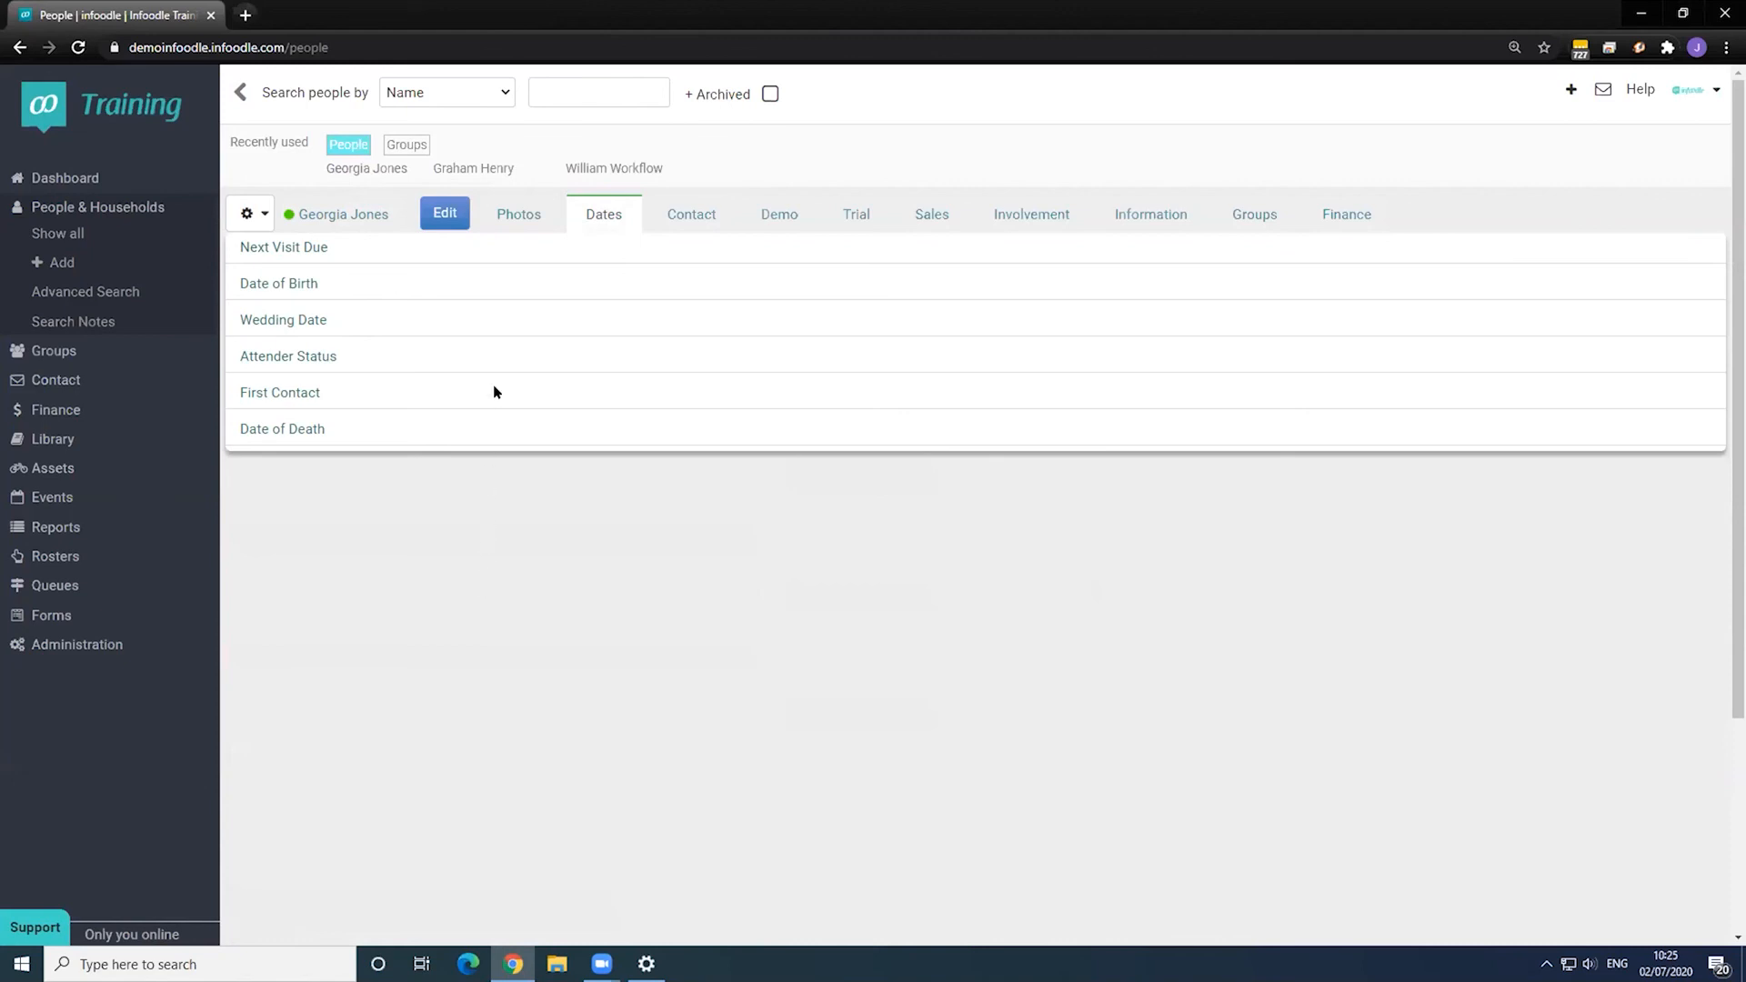
# - Clear the stray text highlight and go to Administration > Workflow to list all workflows
pyautogui.moveTo(373, 323); pyautogui.dragTo(267, 320)
pyautogui.click(466, 326)
pyautogui.click(100, 645)
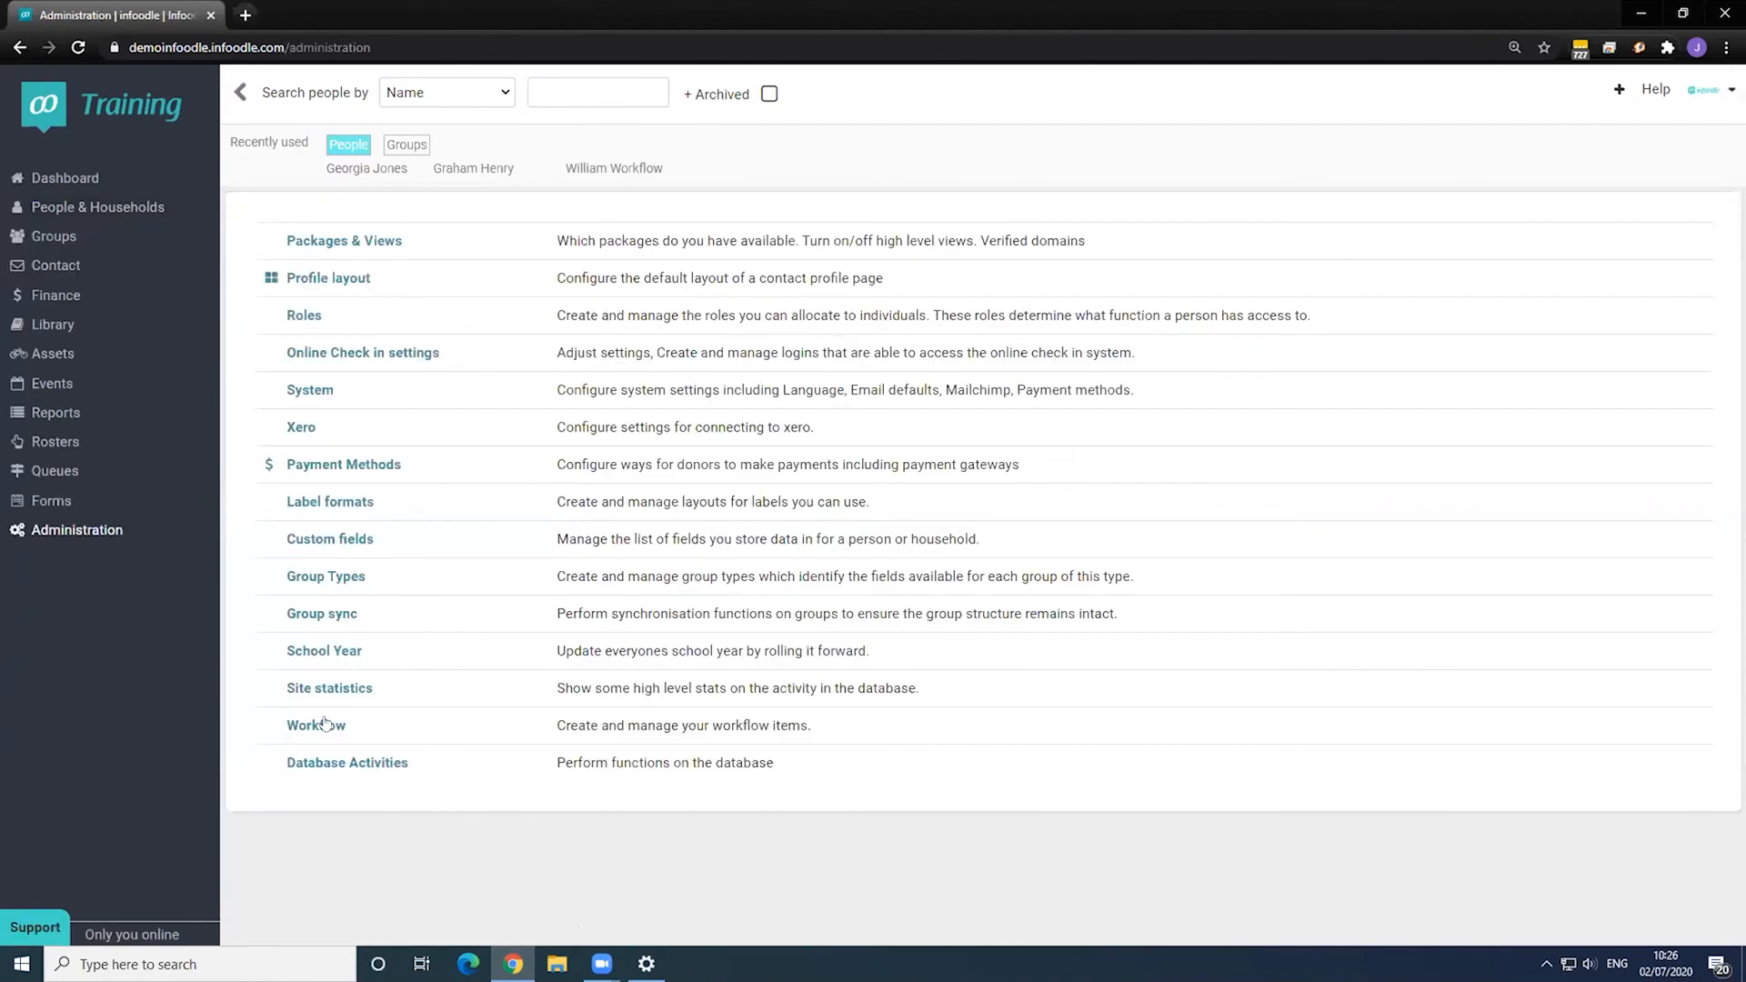
pyautogui.click(315, 725)
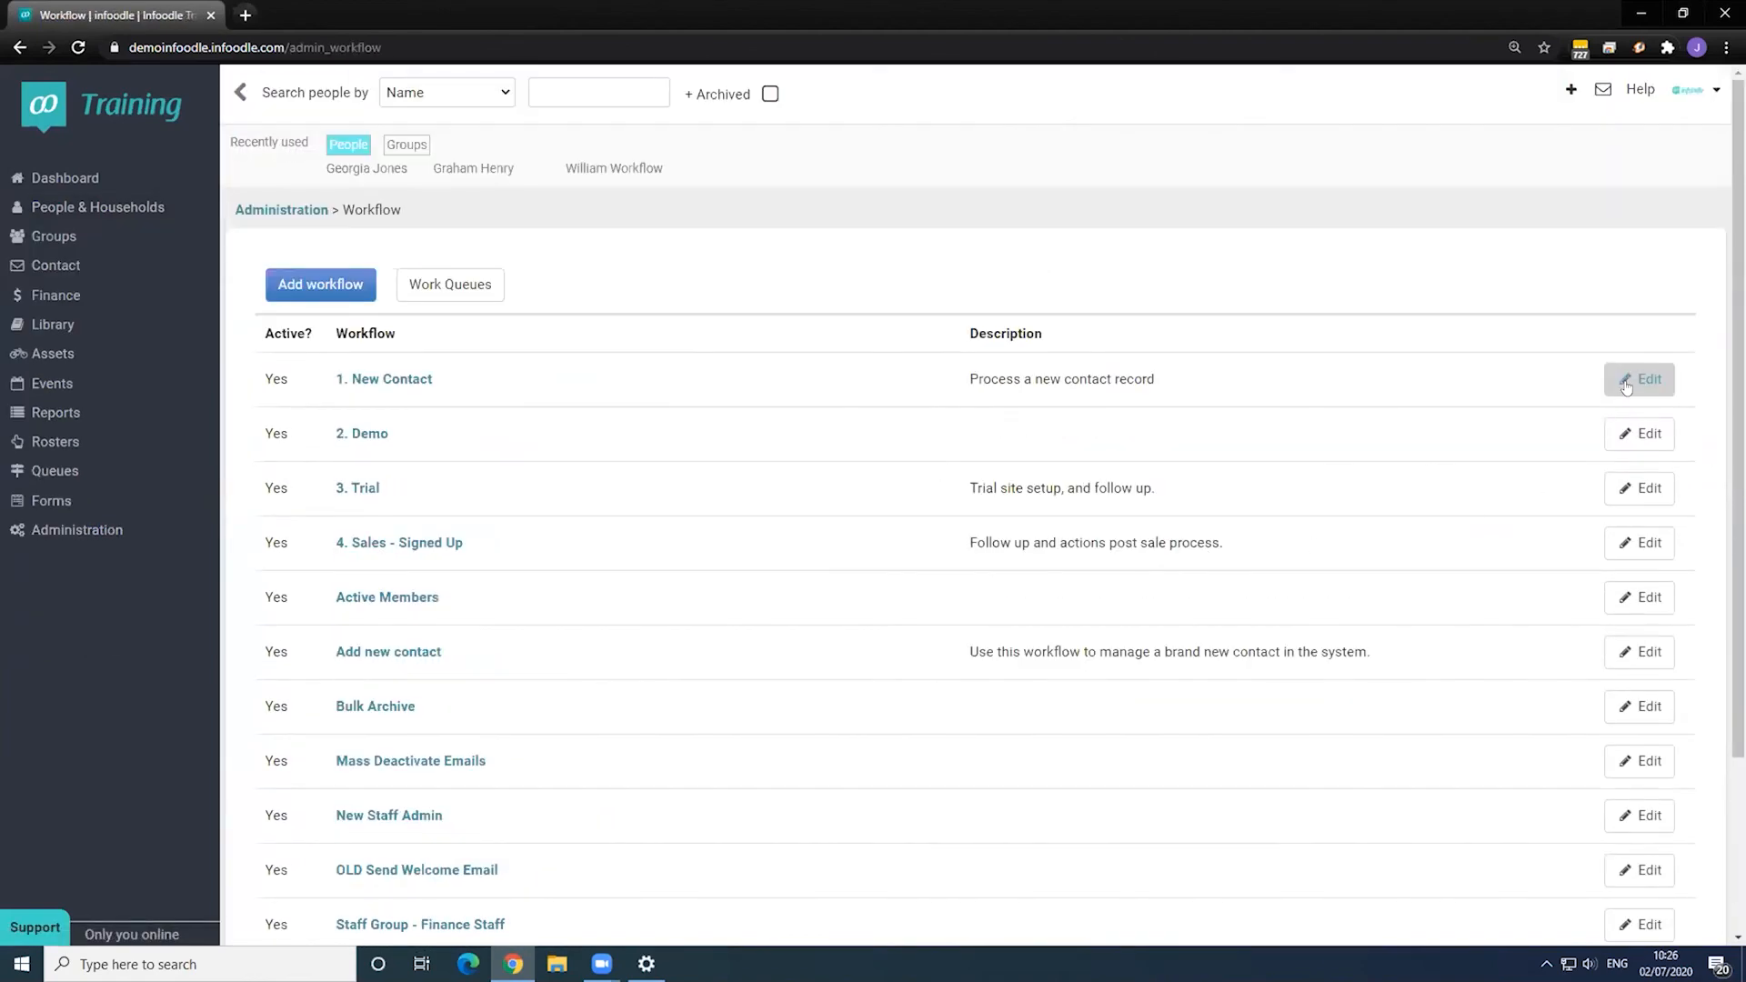
# - In the 1. New Contact workflow, add Step 7 of type 'Add to a workflow' targeting 2. Demo
pyautogui.click(1638, 378)
pyautogui.scroll(-12, 448, 668)
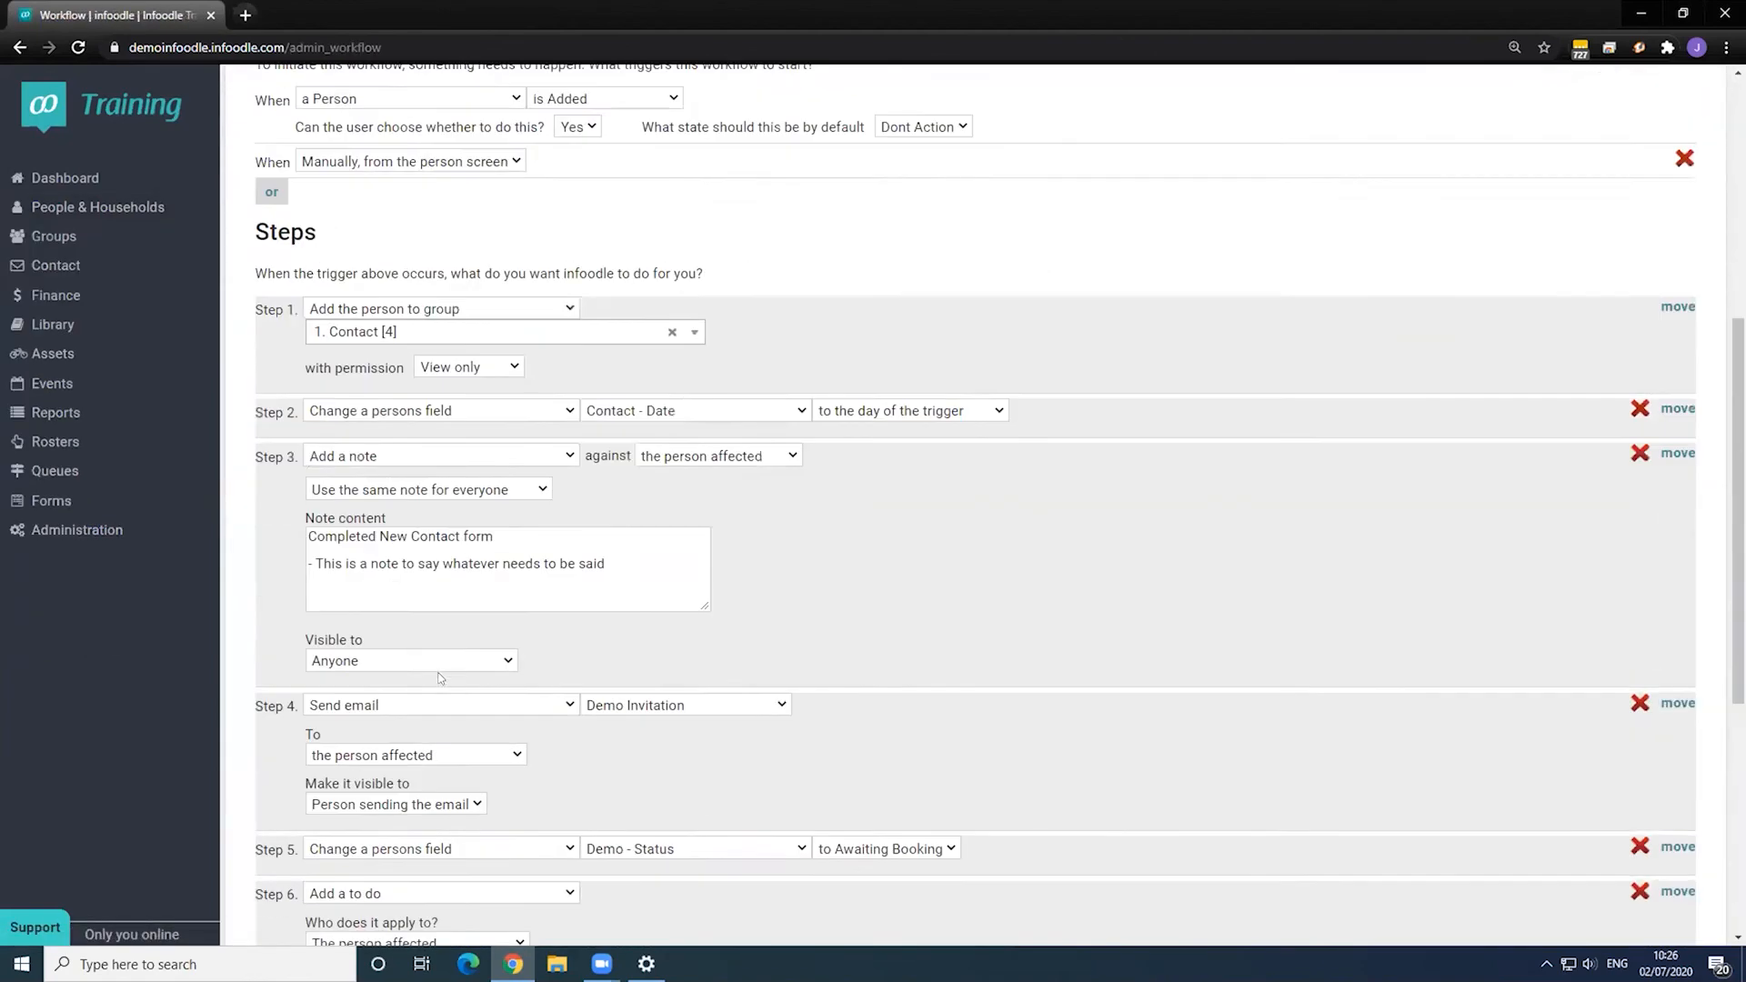
pyautogui.click(324, 796)
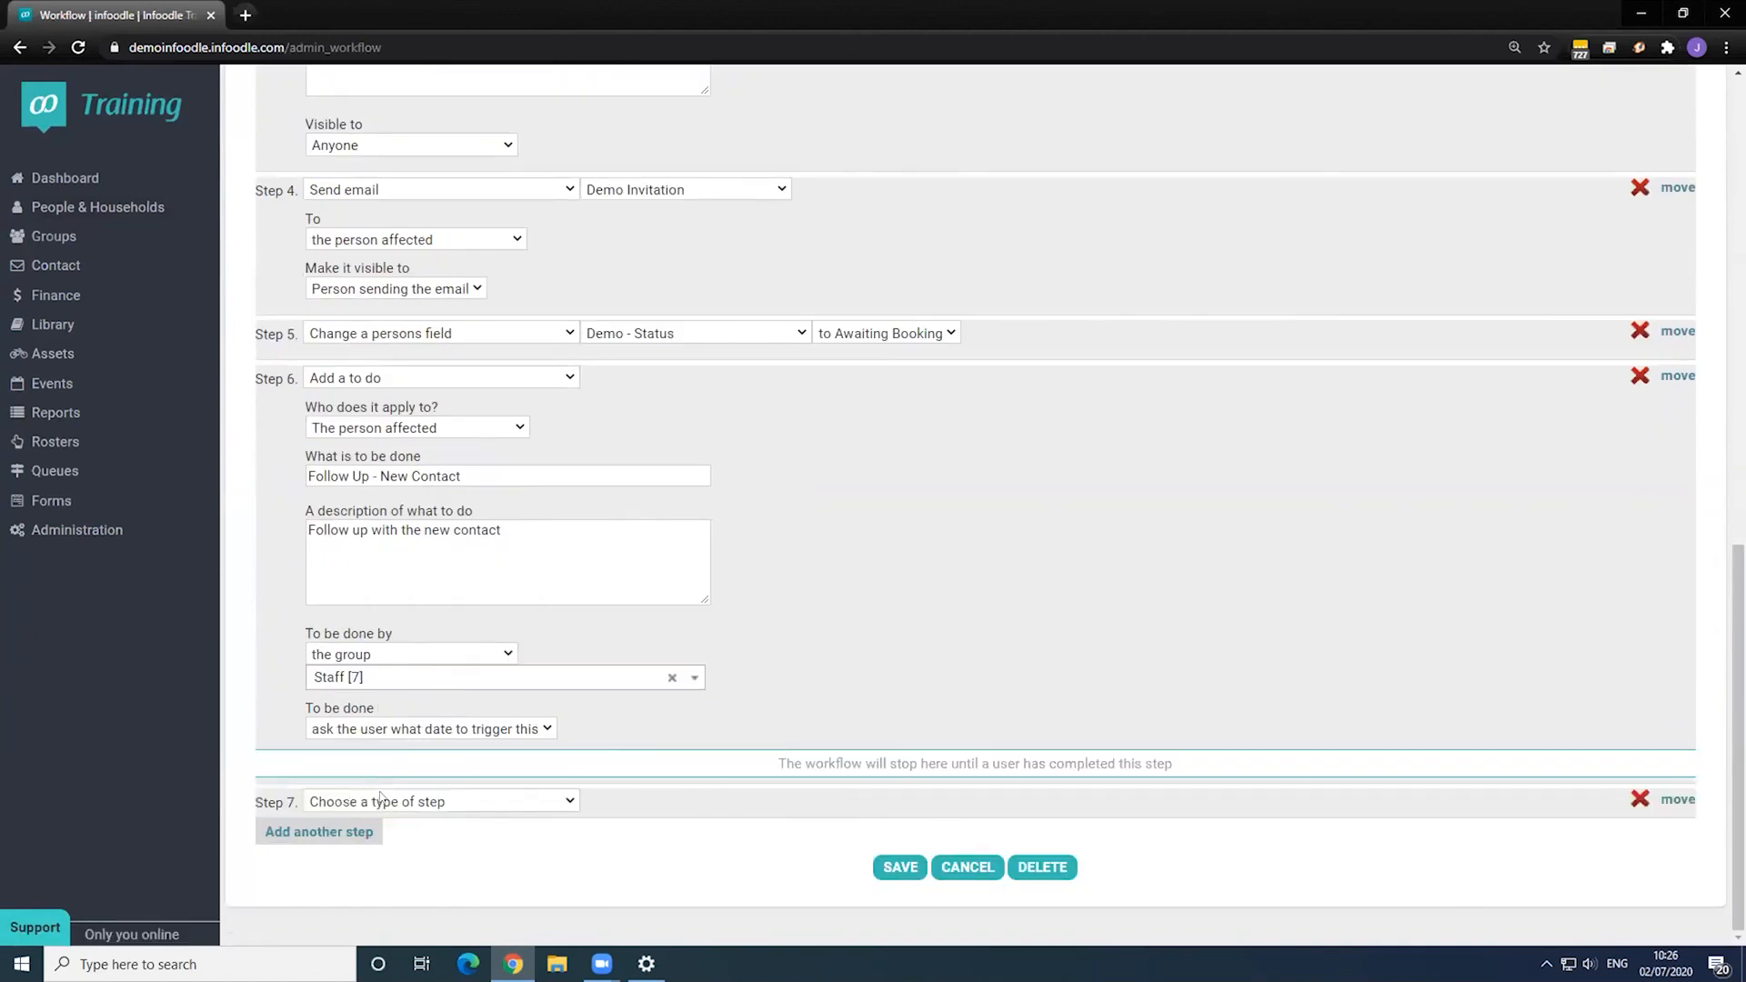
pyautogui.click(382, 799)
pyautogui.click(356, 780)
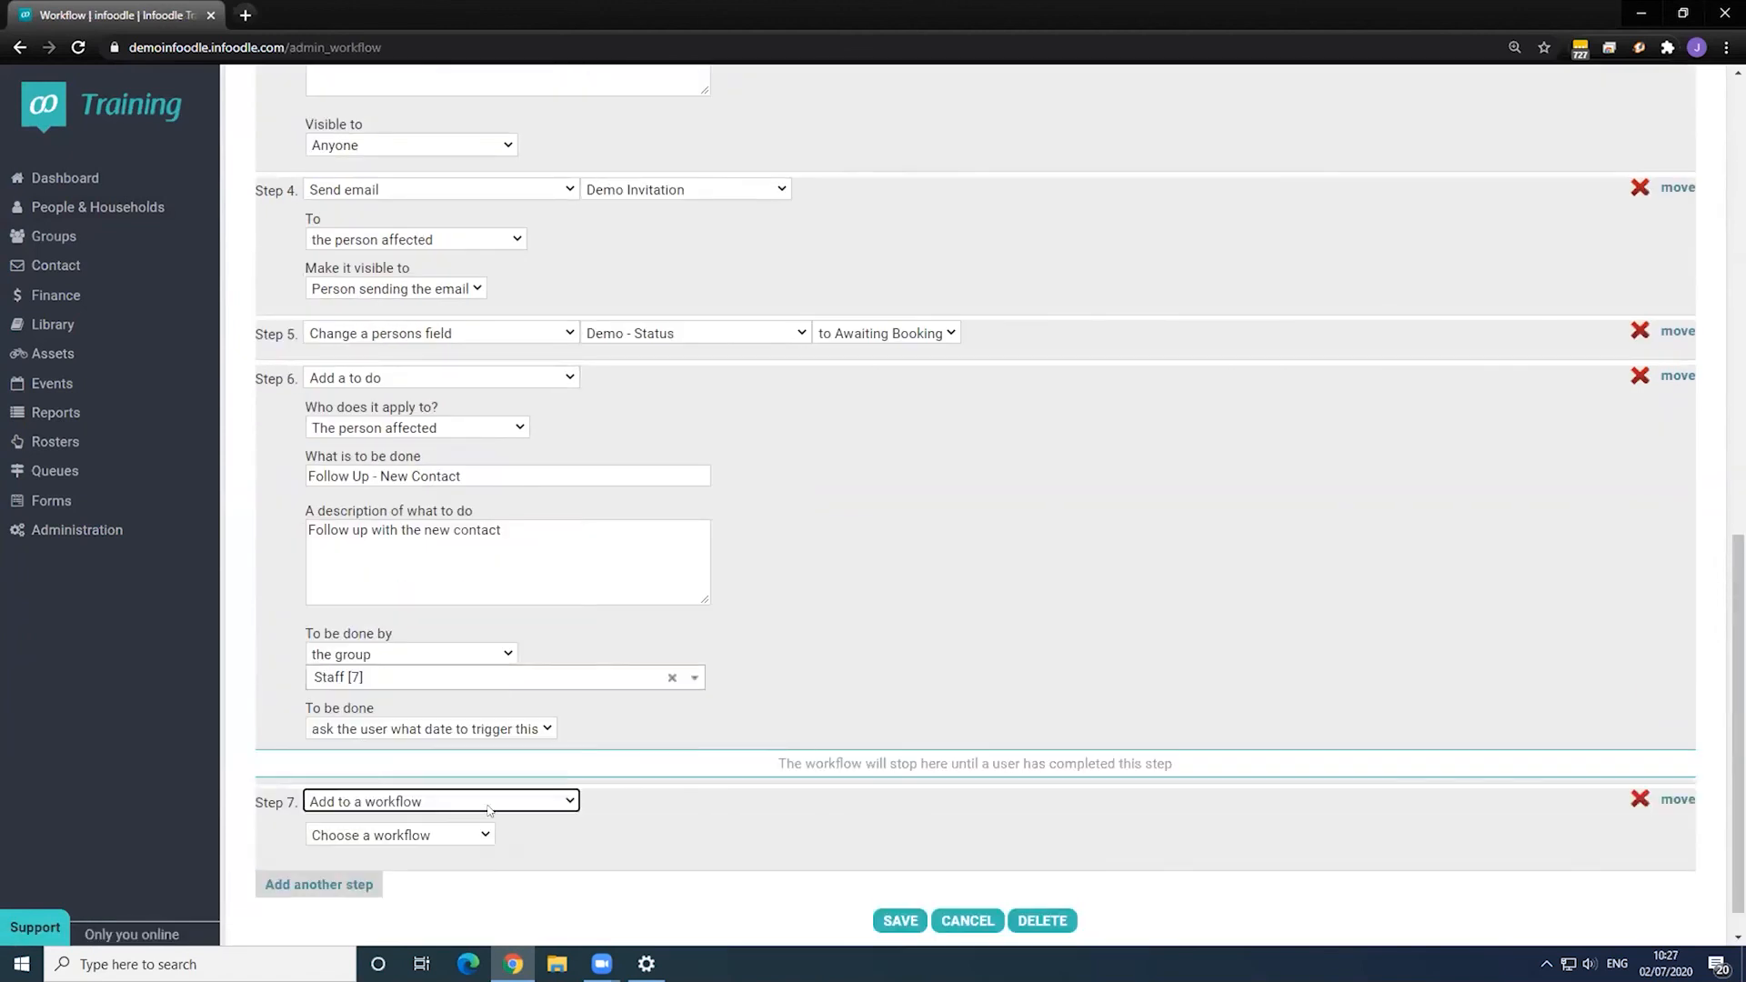
pyautogui.click(443, 837)
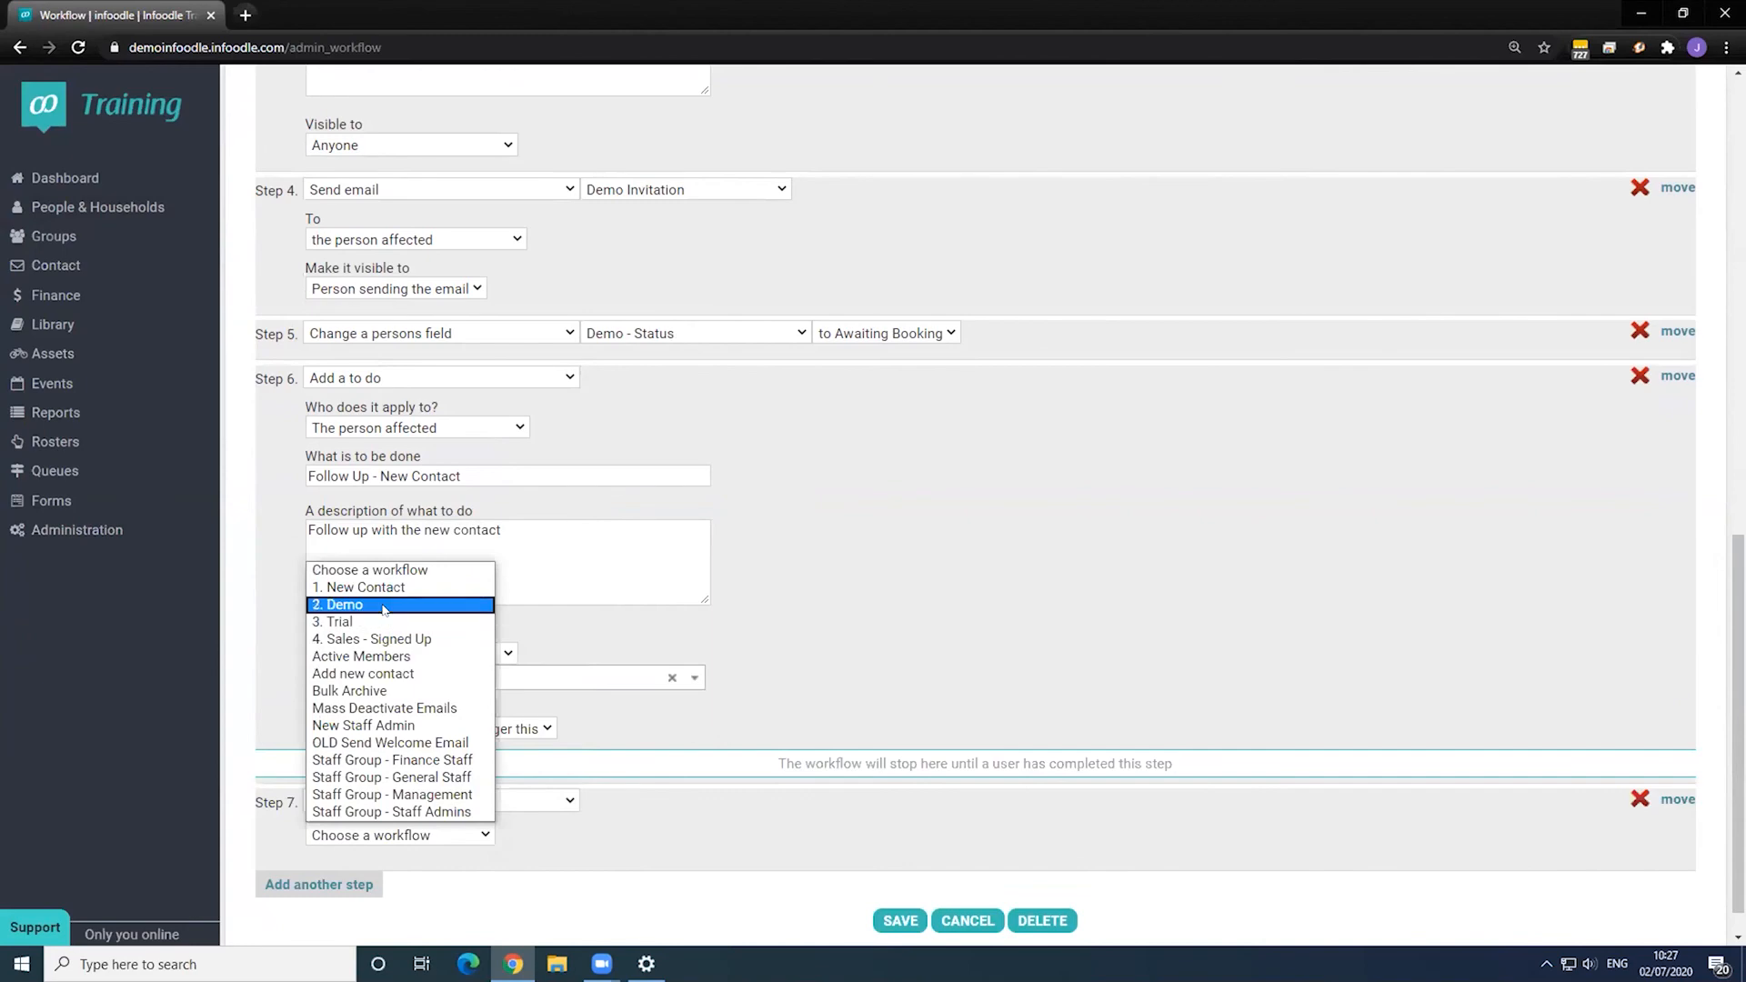
pyautogui.click(383, 605)
pyautogui.scroll(3, 606, 793)
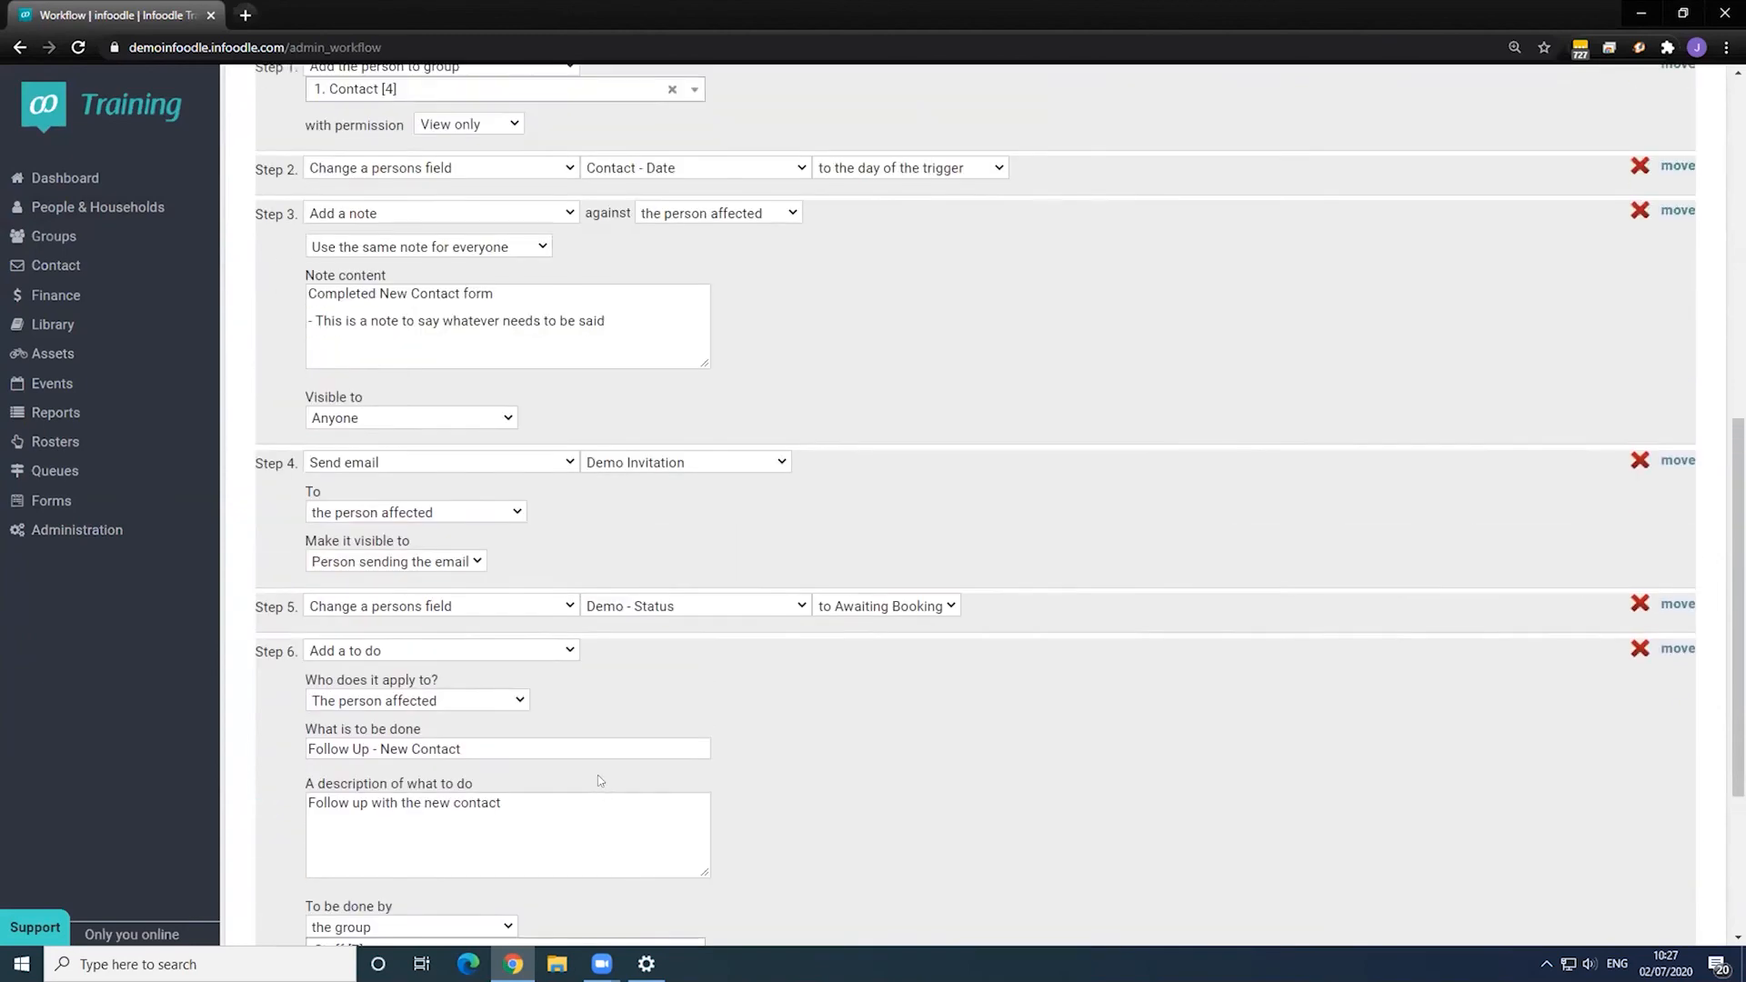
pyautogui.scroll(2, 600, 773)
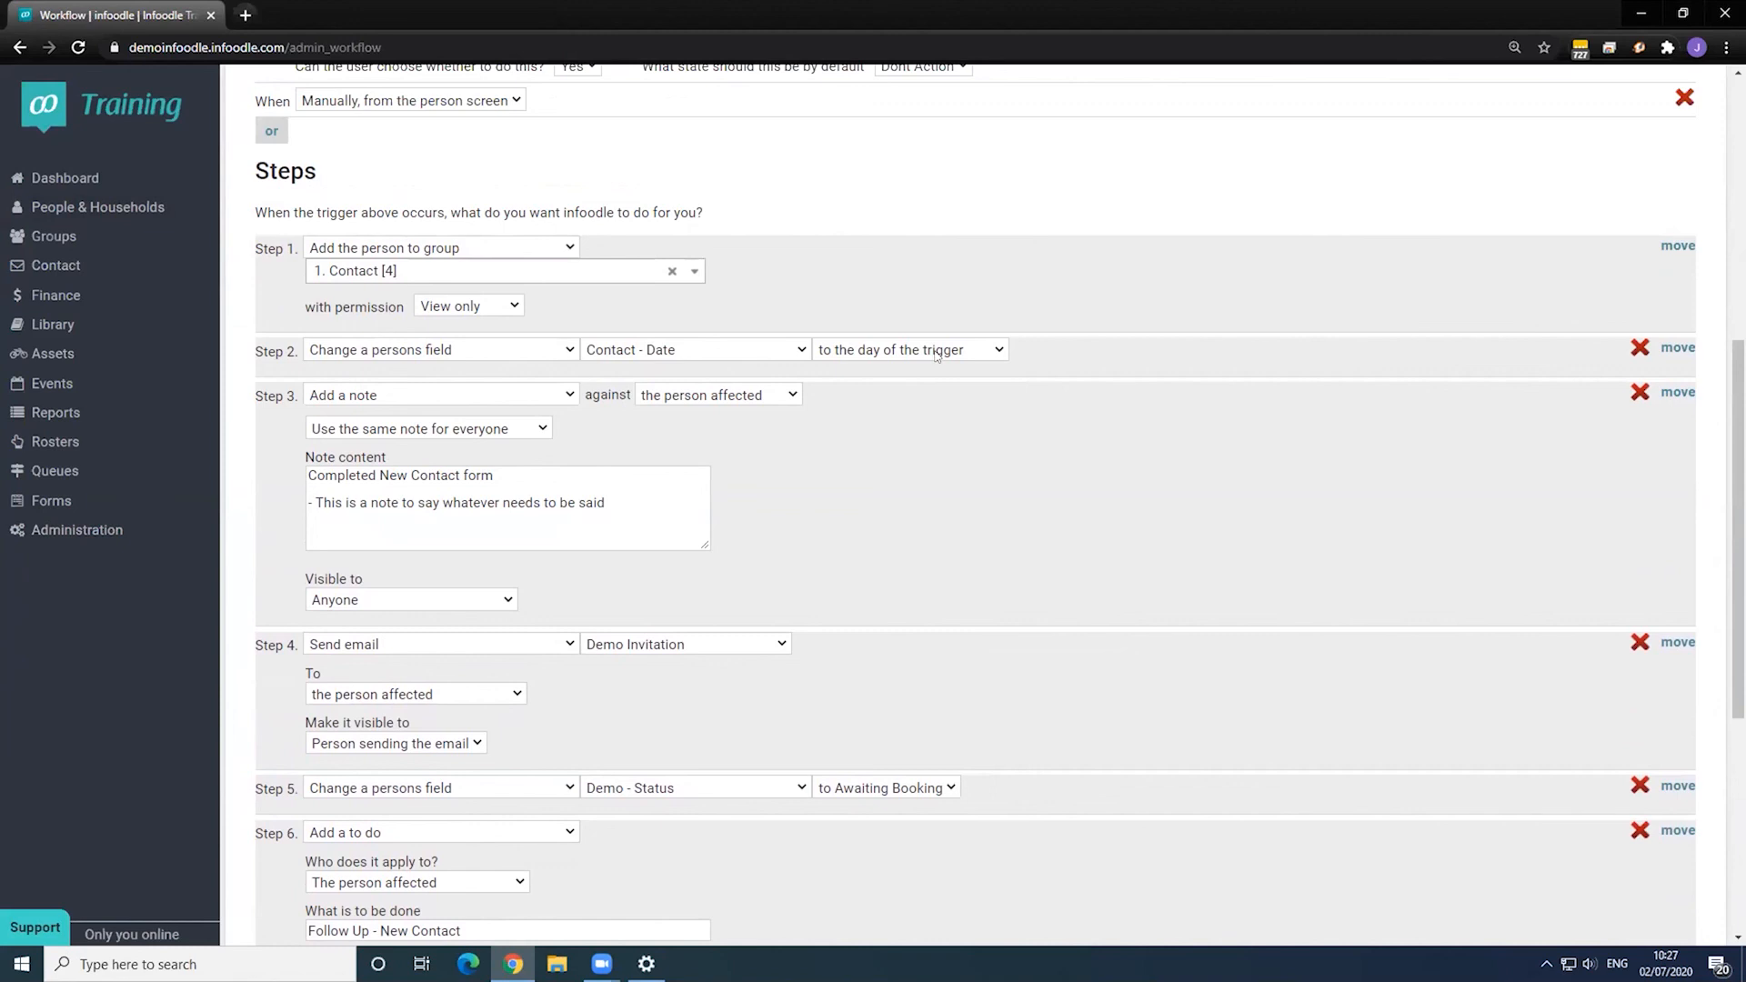
pyautogui.scroll(1, 937, 355)
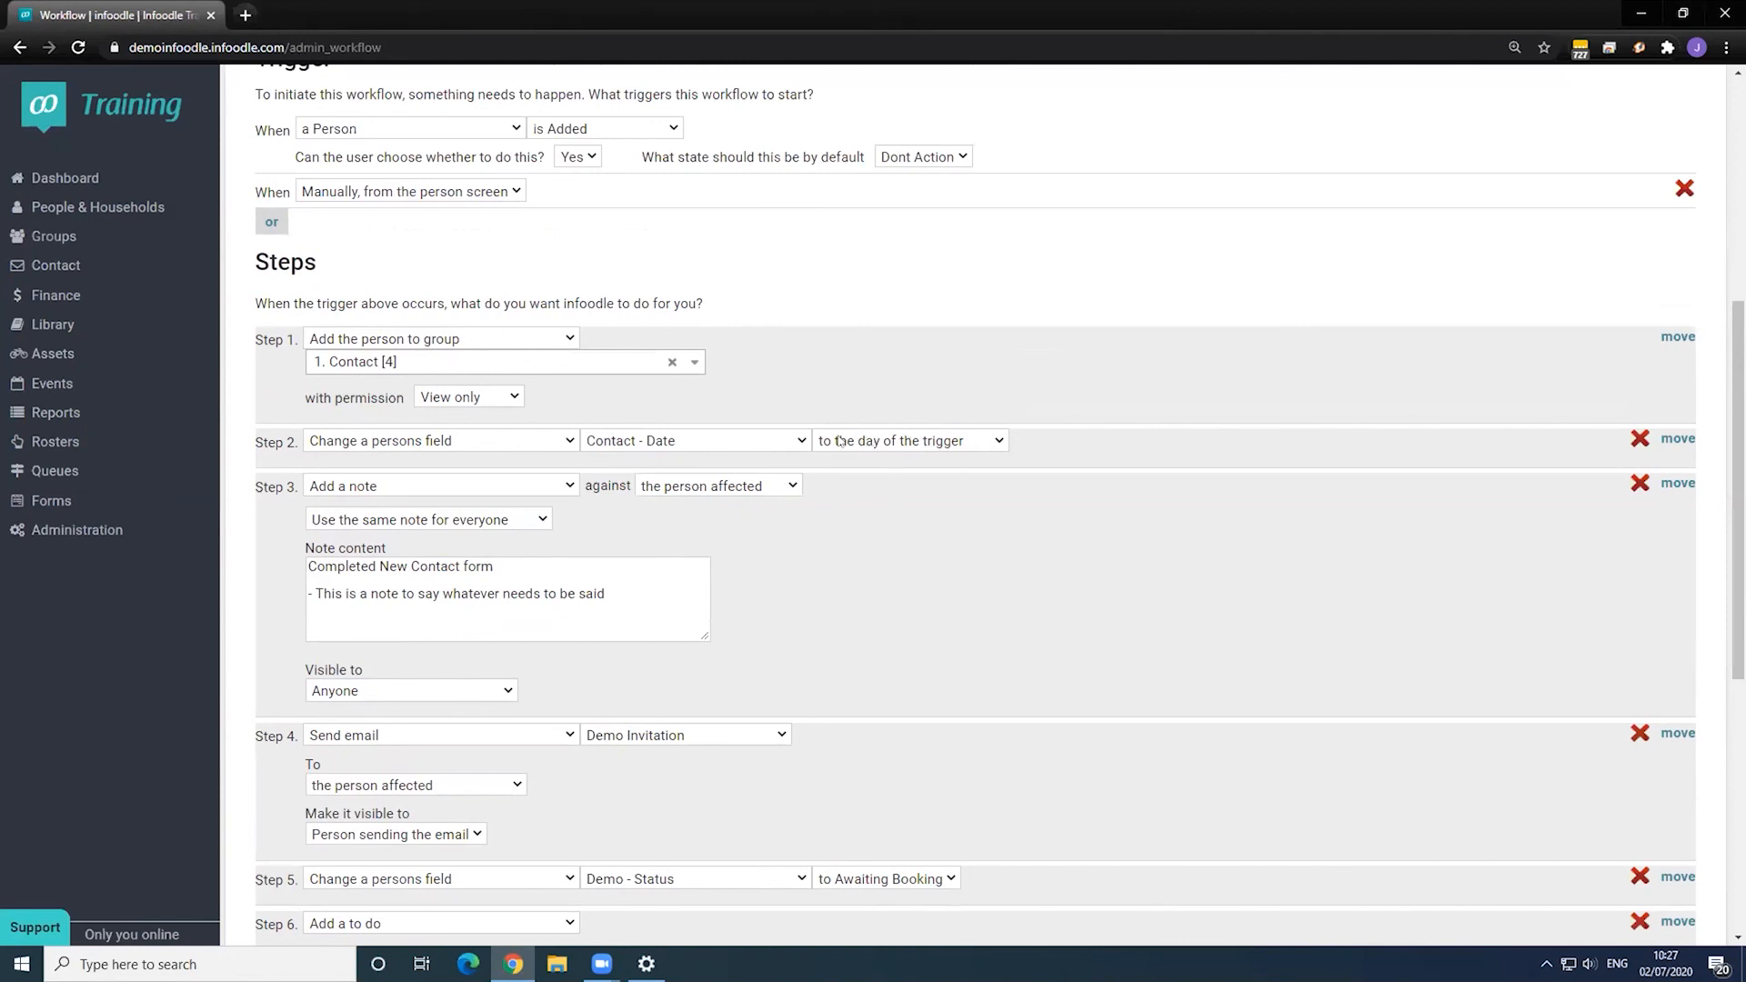
pyautogui.scroll(-6, 521, 698)
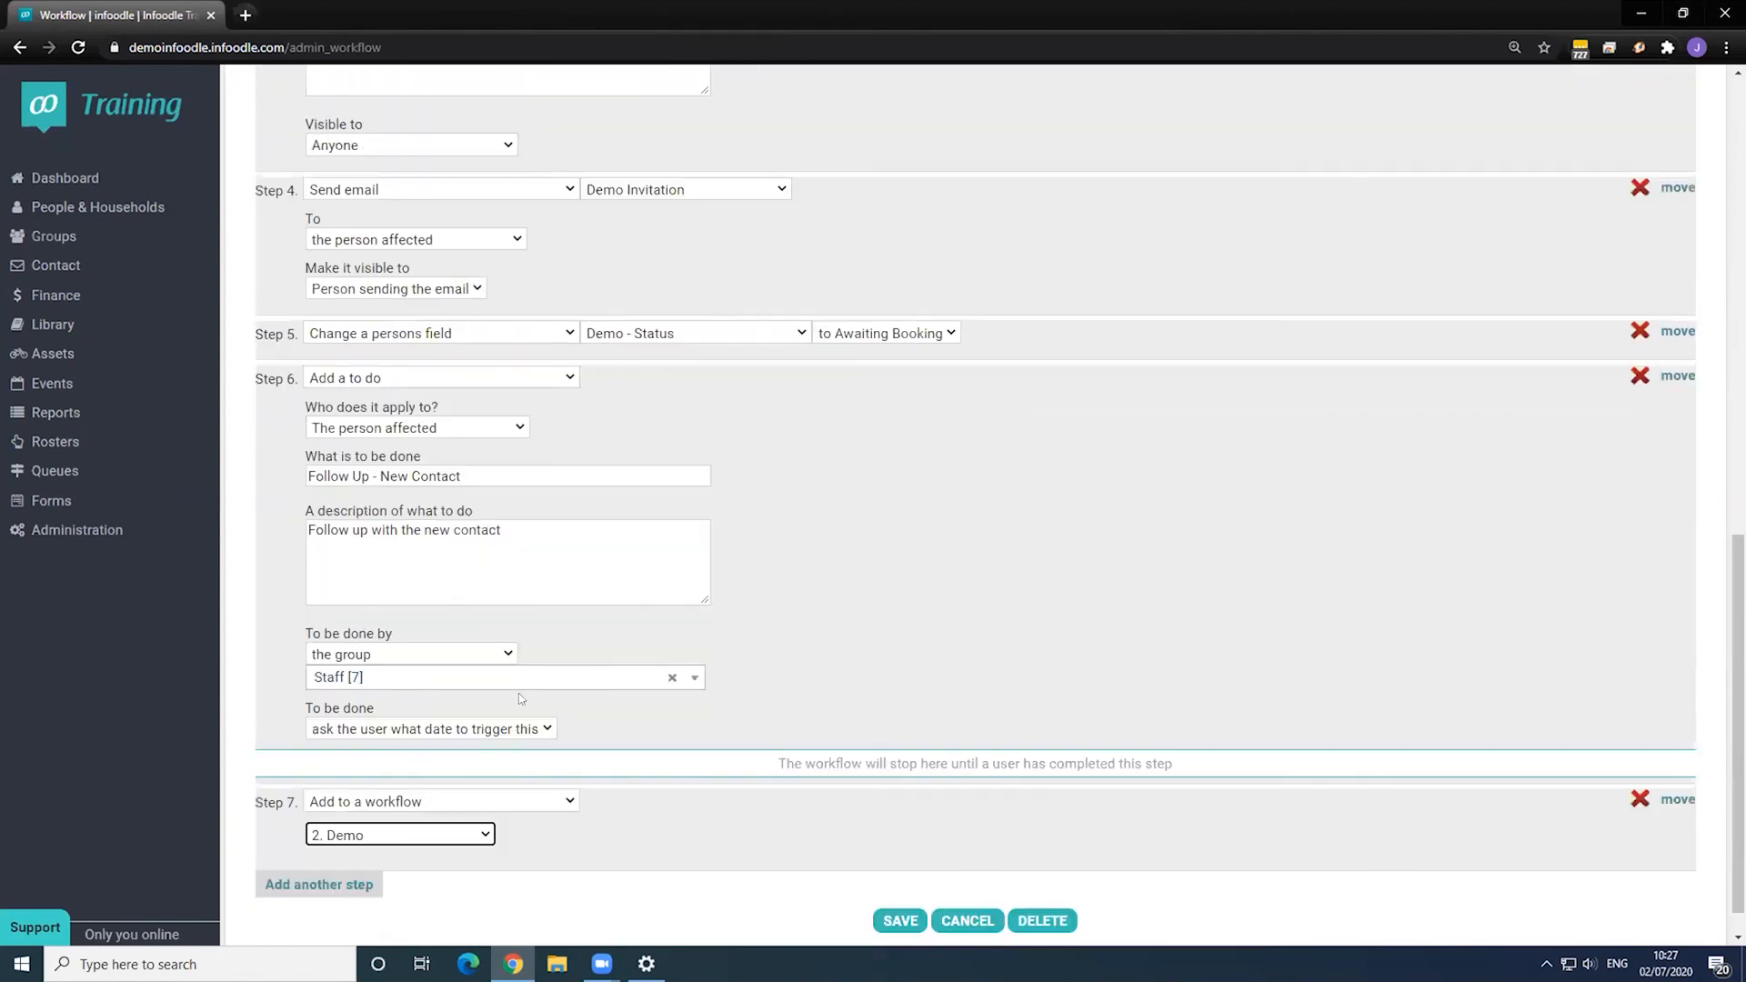